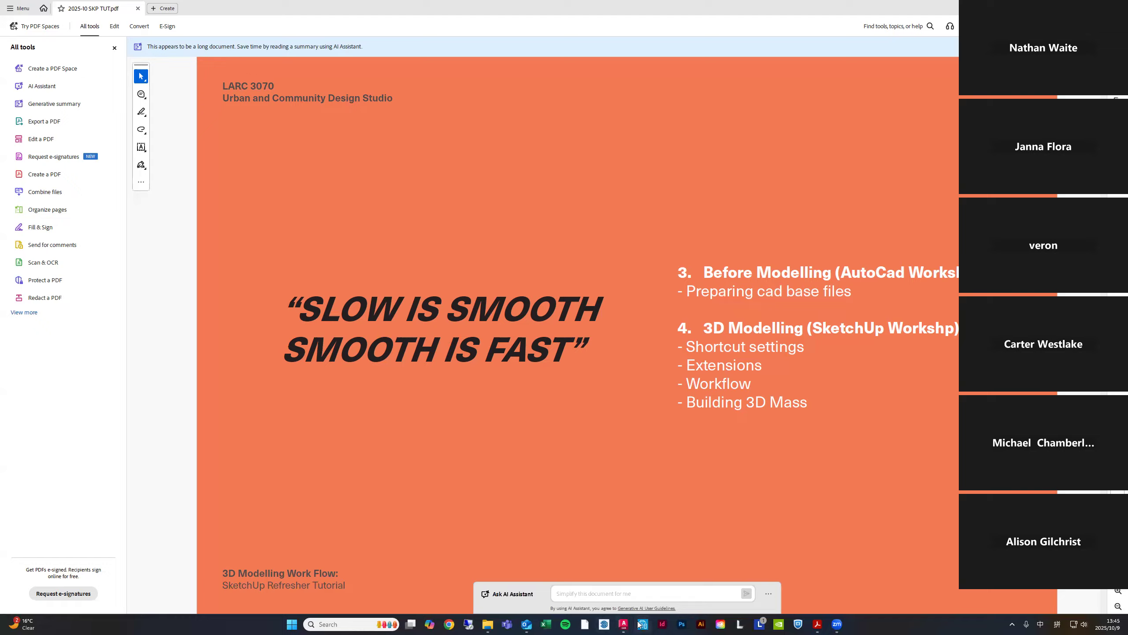
Switch to AutoCAD, maximize its window and bring the whole hardscape site plan into view
left_click(623, 624)
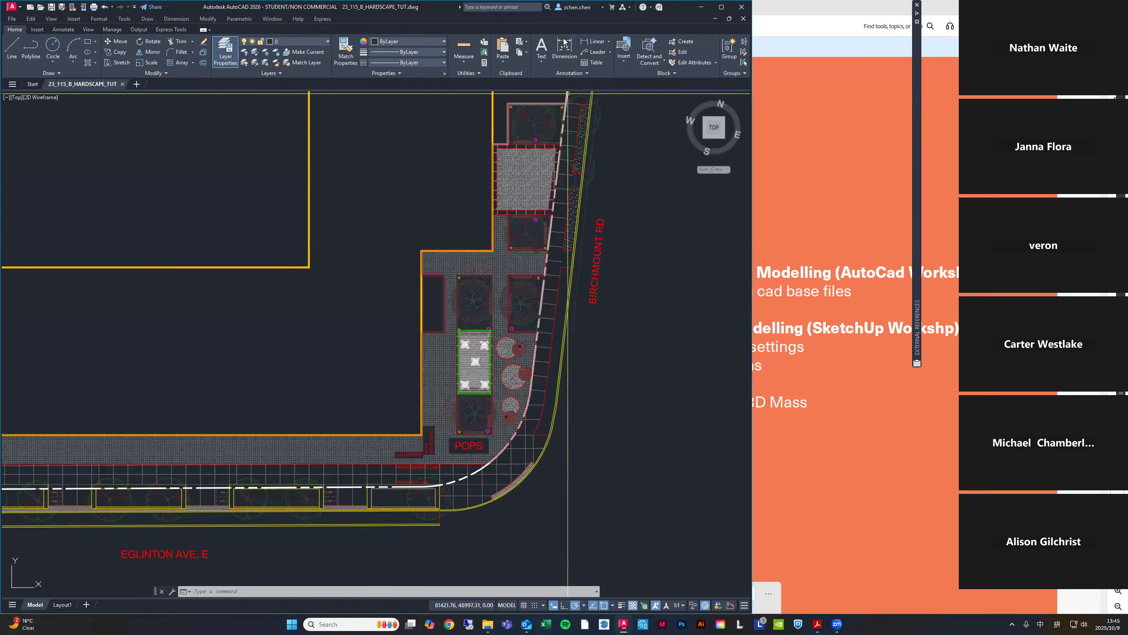
double_click(437, 9)
scroll(643, 360, "down", 2)
scroll(644, 360, "down", 3)
scroll(658, 347, "up", 3)
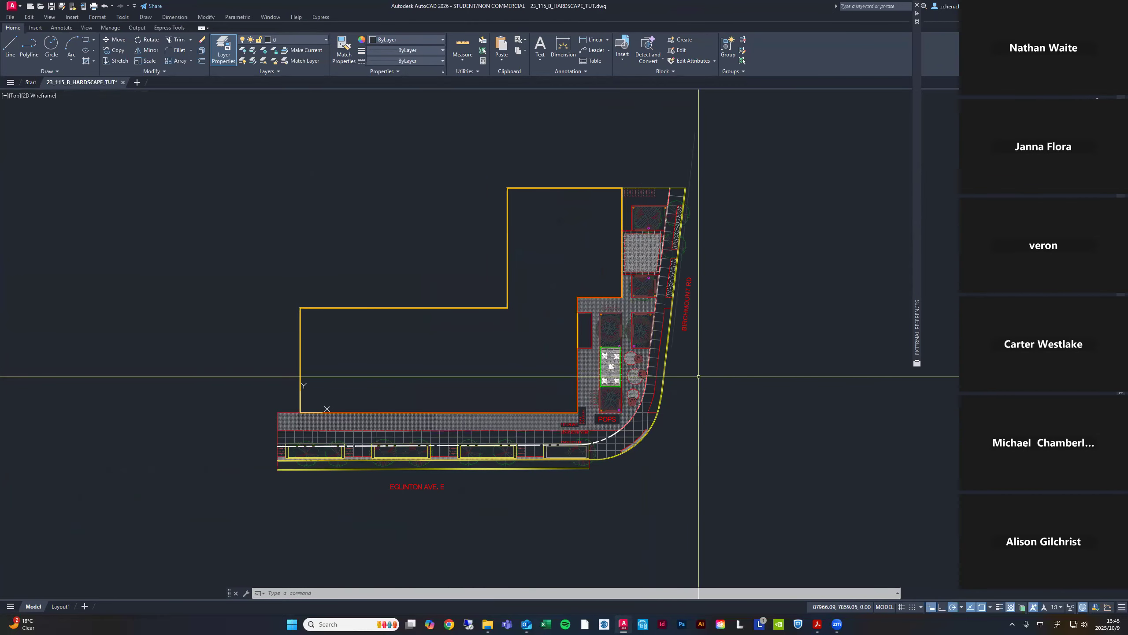
middle_click_drag(699, 376, 712, 371)
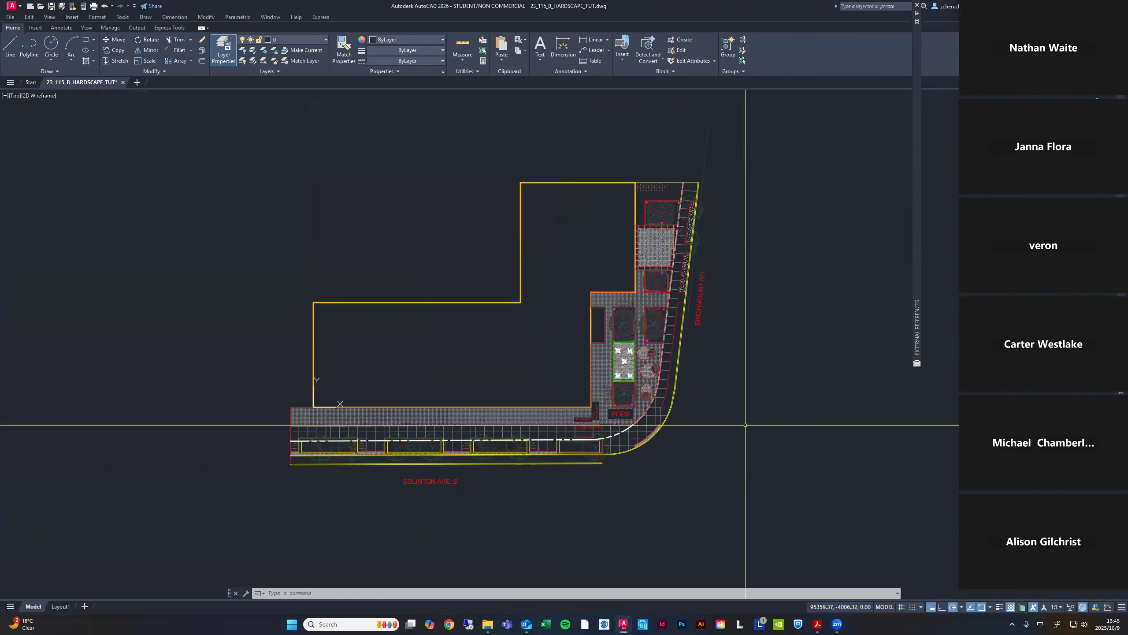
Examine the attached planting drawing in the External References palette and close the palette
mouse_move(918, 318)
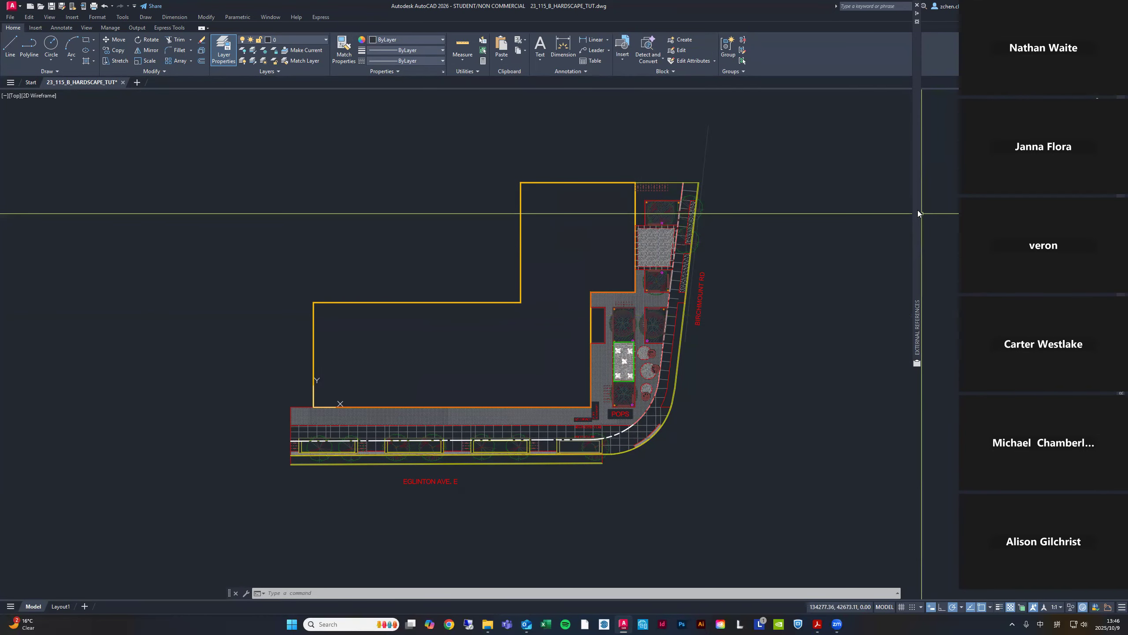
mouse_move(917, 210)
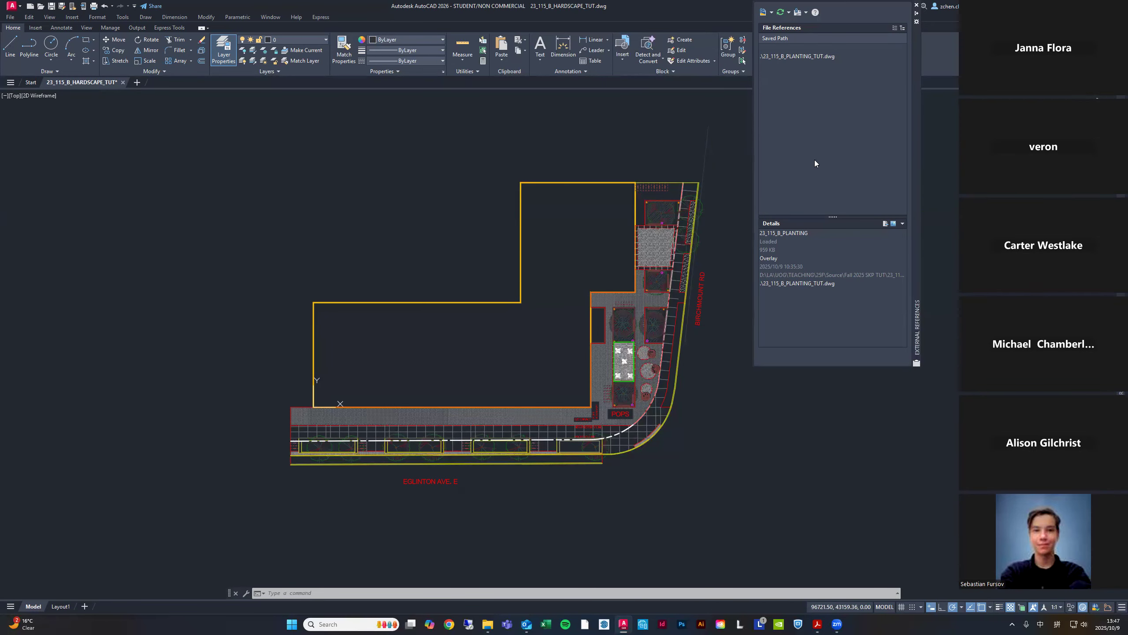
mouse_move(803, 53)
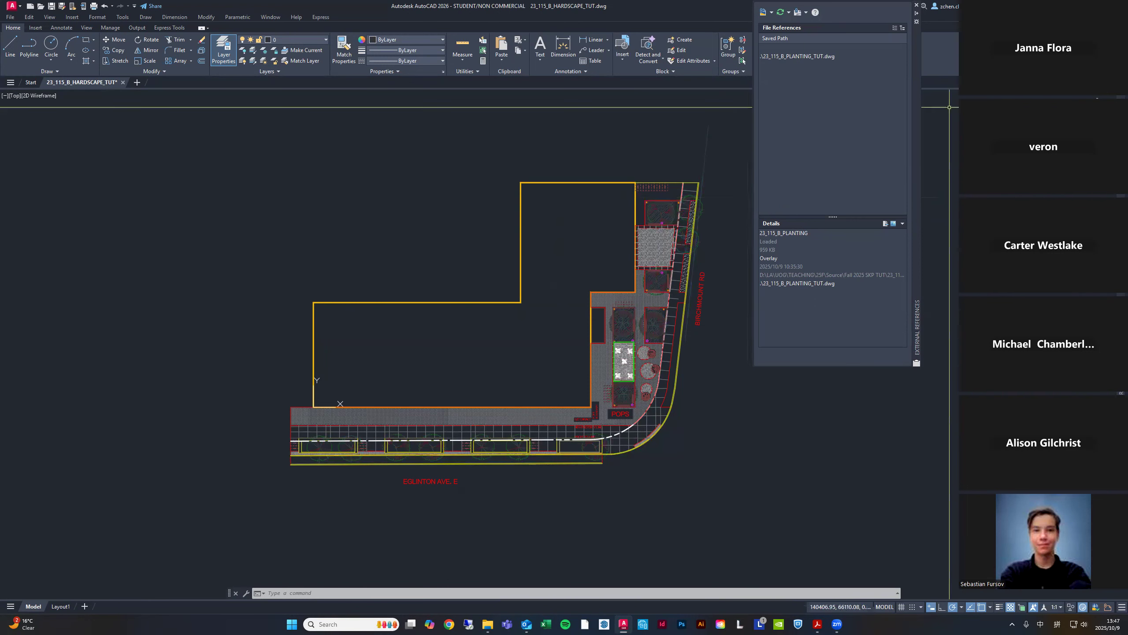
mouse_move(917, 20)
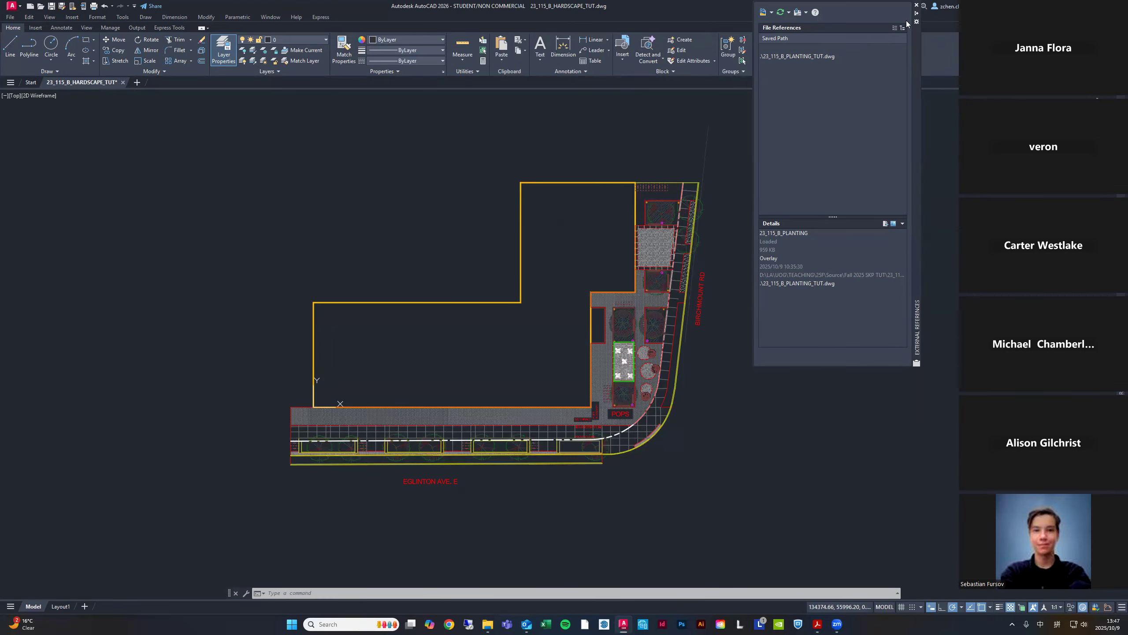
left_click(917, 6)
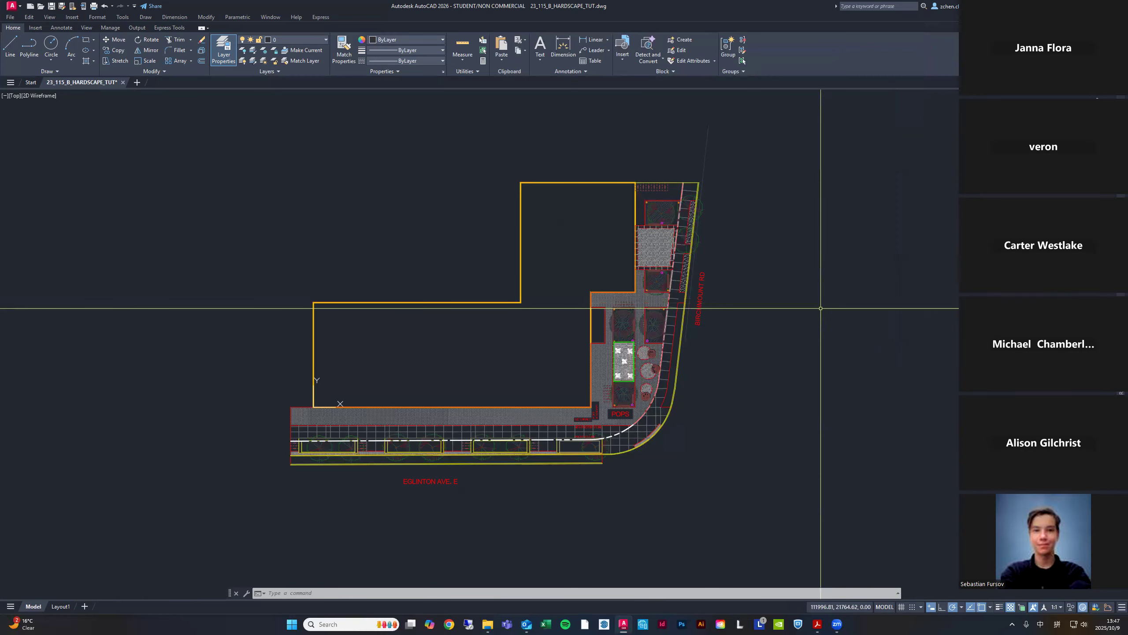
Switch the keyboard input to English and reopen the External References palette with the XREF command
type("x")
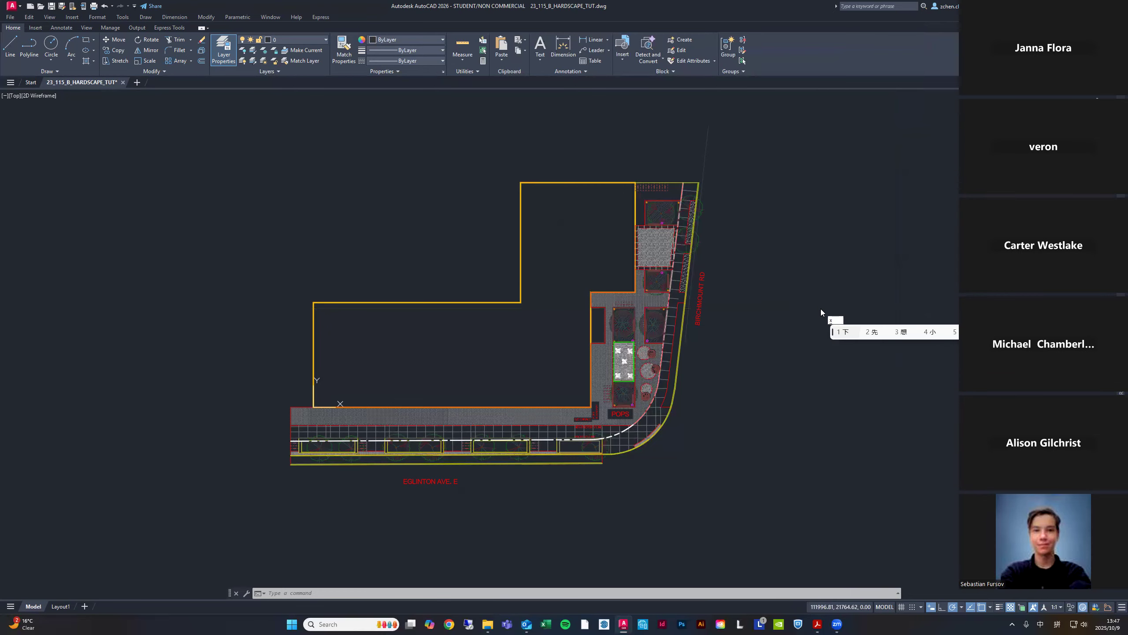
key("super+space")
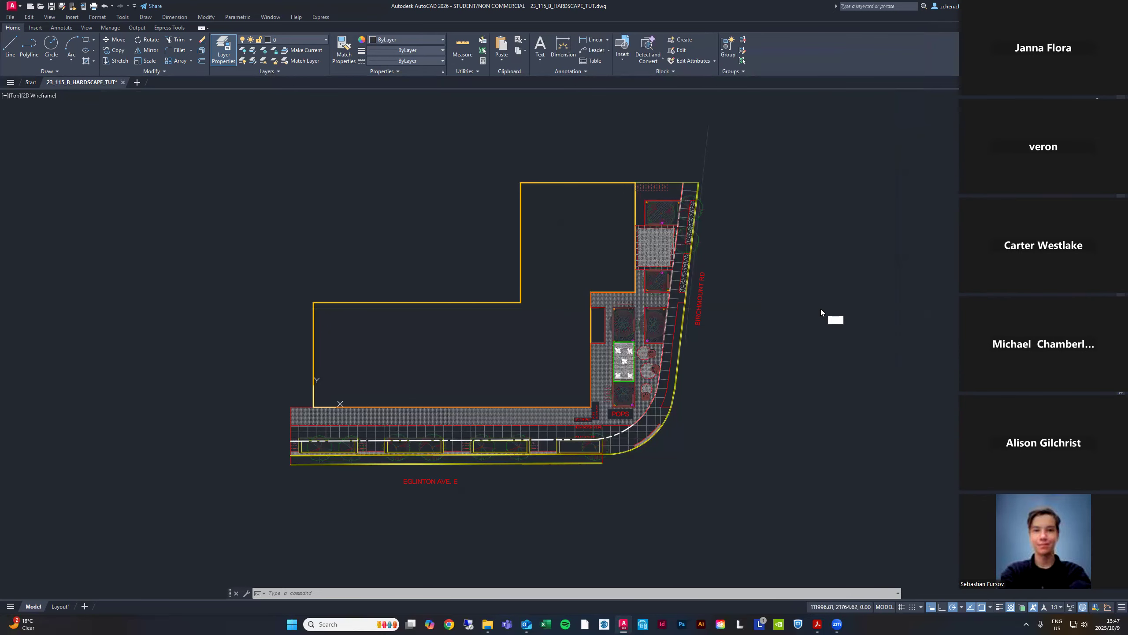
key("Escape")
key("Escape")
key("Escape")
type("xref")
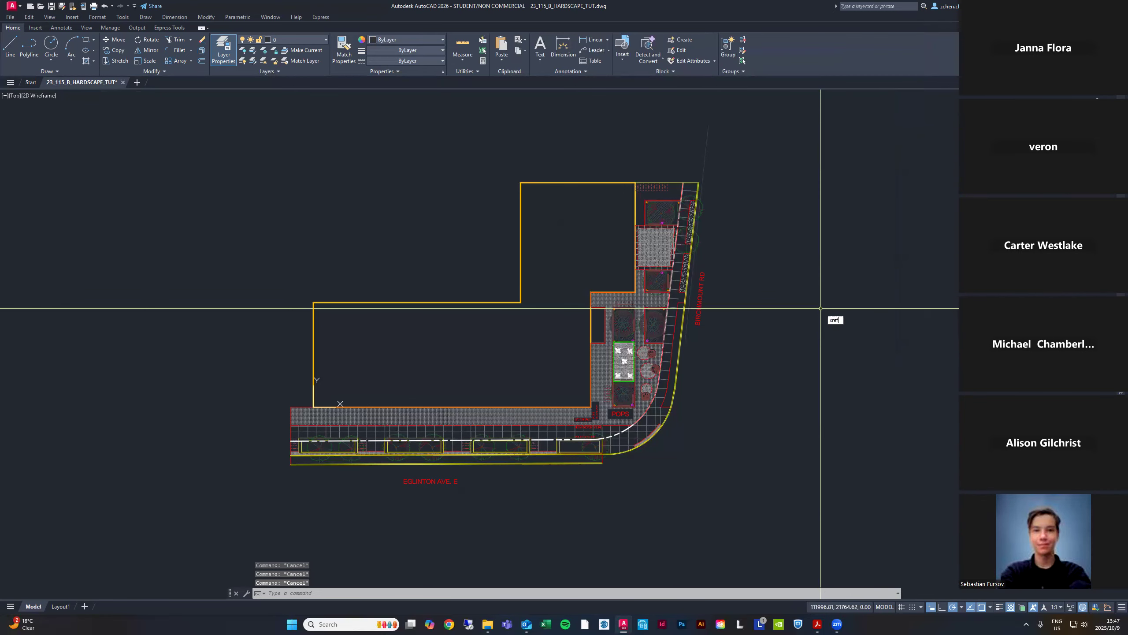
key("Return")
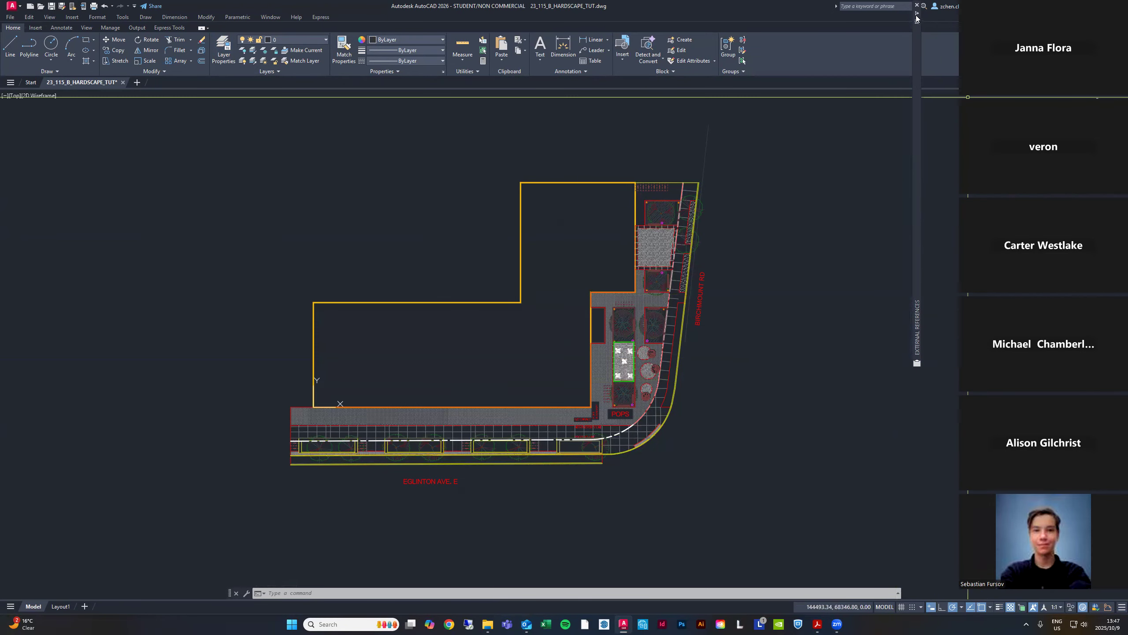
mouse_move(917, 325)
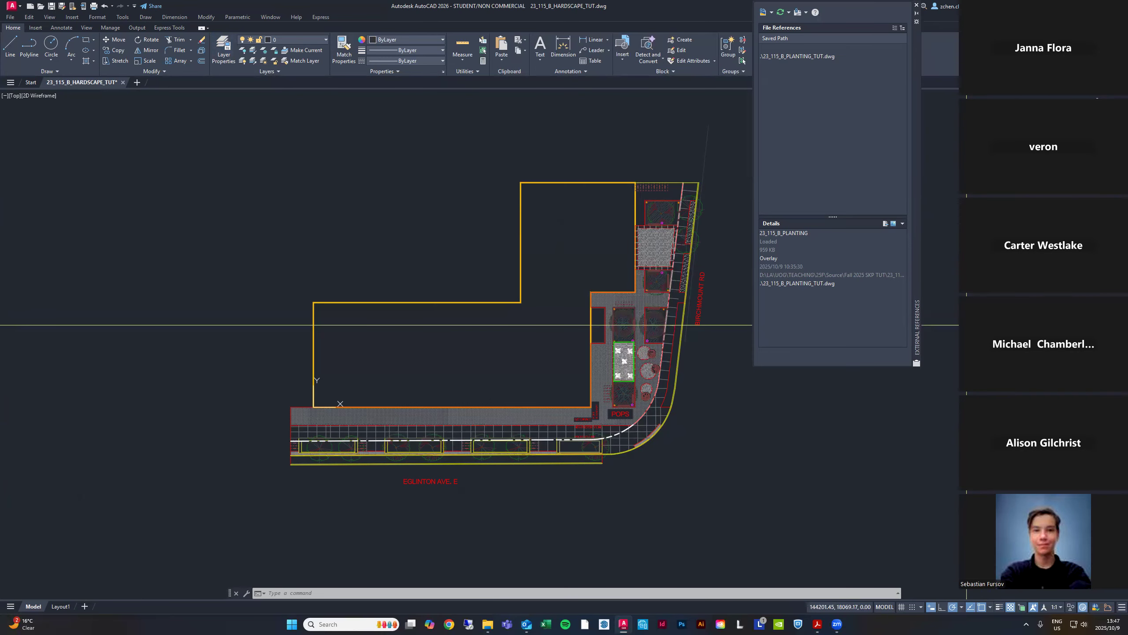
Open the Layer Properties Manager and look over the drawing's non-xref layers
type("la")
key("Return")
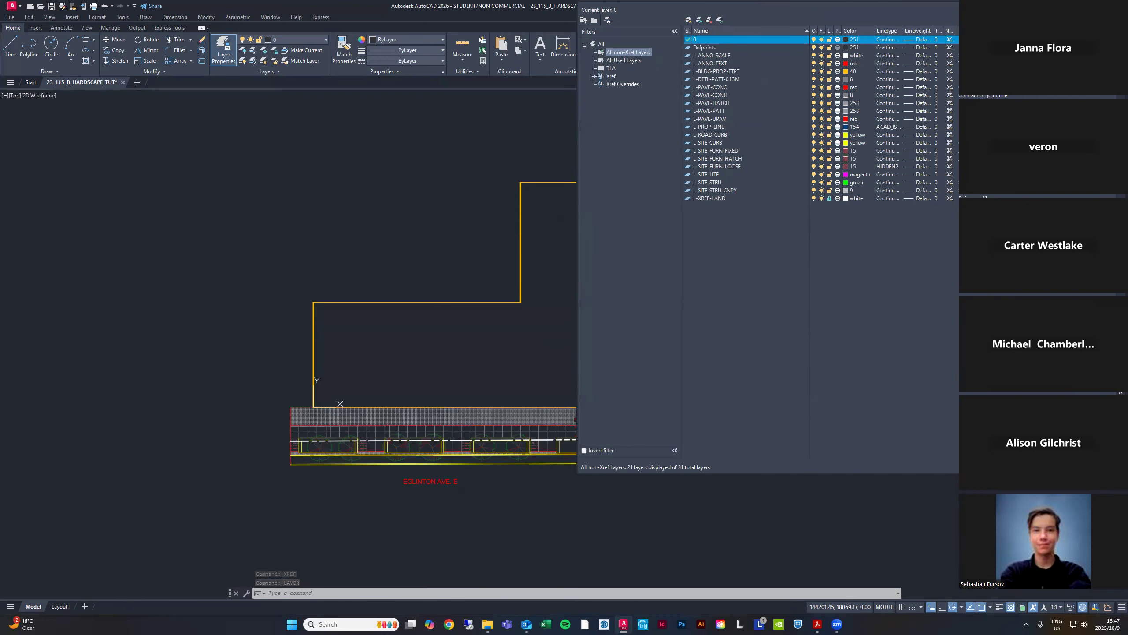
key("Escape")
Erase the BIRCHMOUNT RD street label together with all similar annotation text in the plan
middle_click_drag(739, 445, 684, 438)
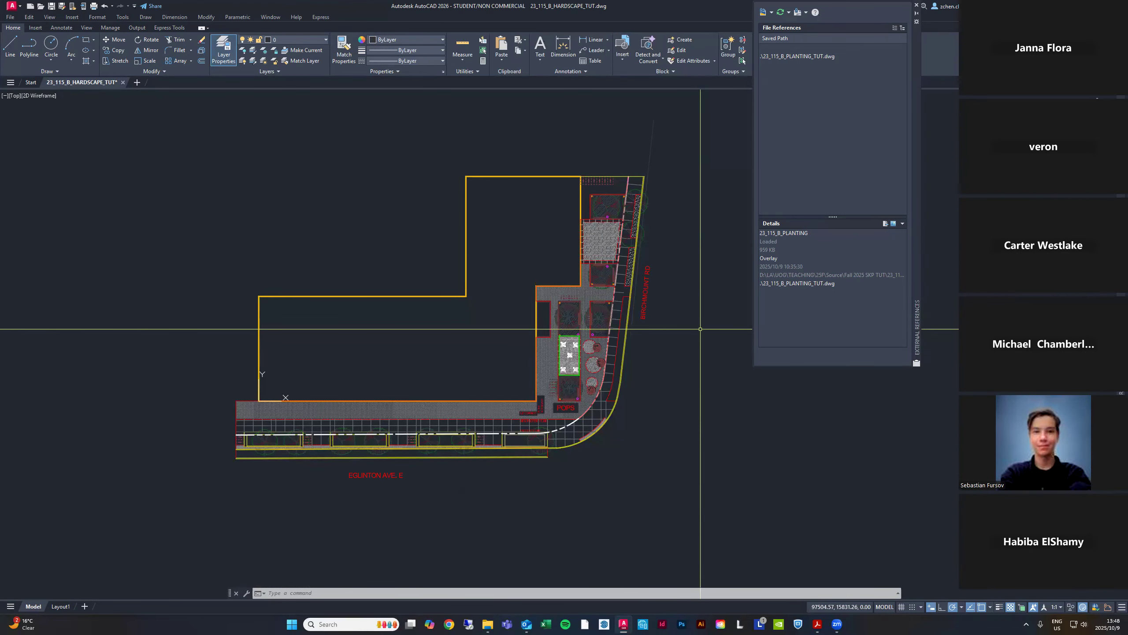
middle_click_drag(668, 316, 700, 309)
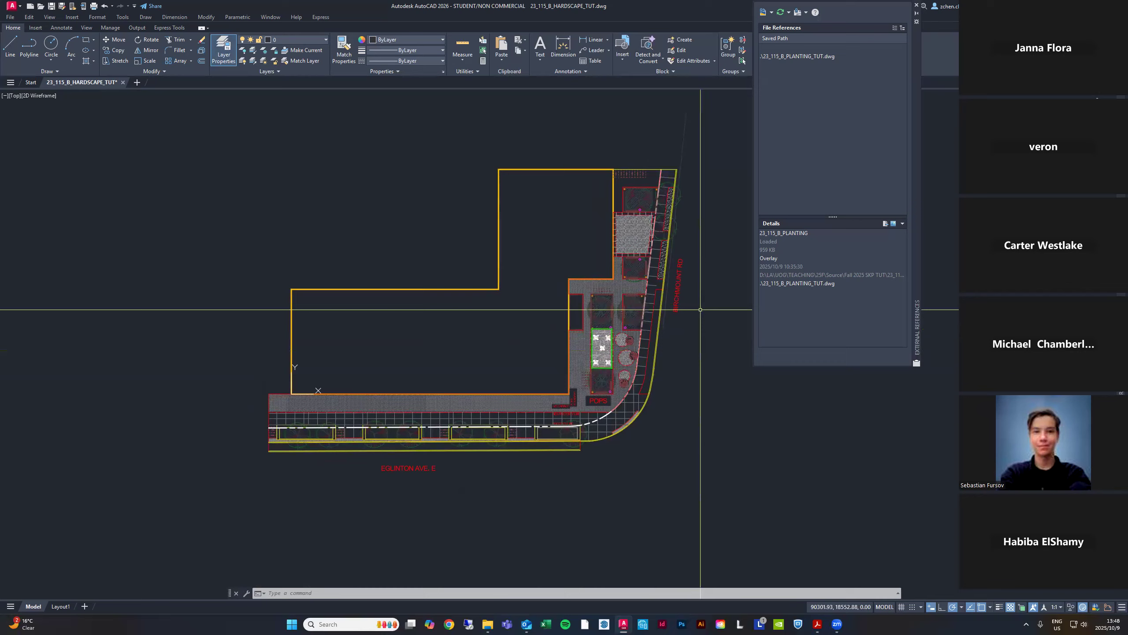
scroll(700, 310, "up", 8)
left_click(609, 236)
left_click(660, 235)
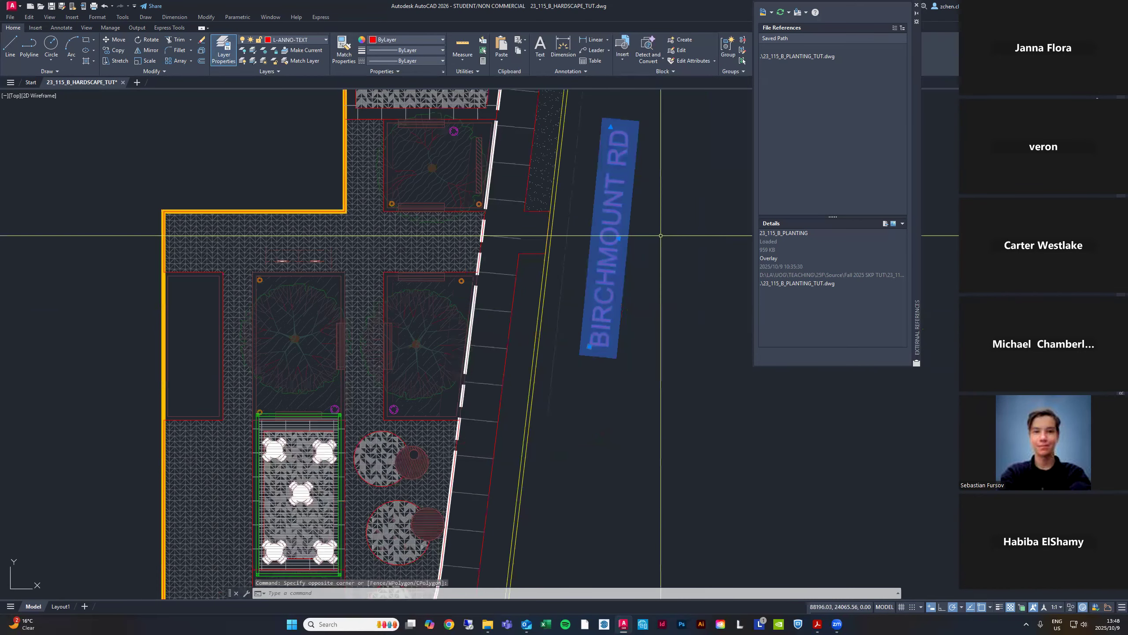
scroll(660, 235, "down", 4)
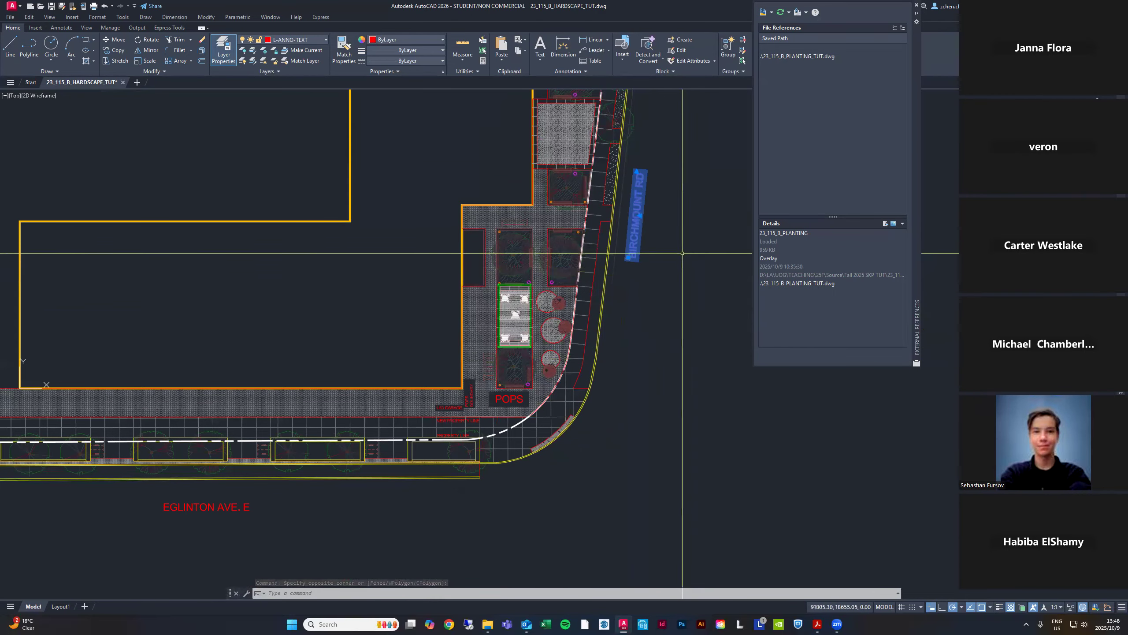
right_click(638, 231)
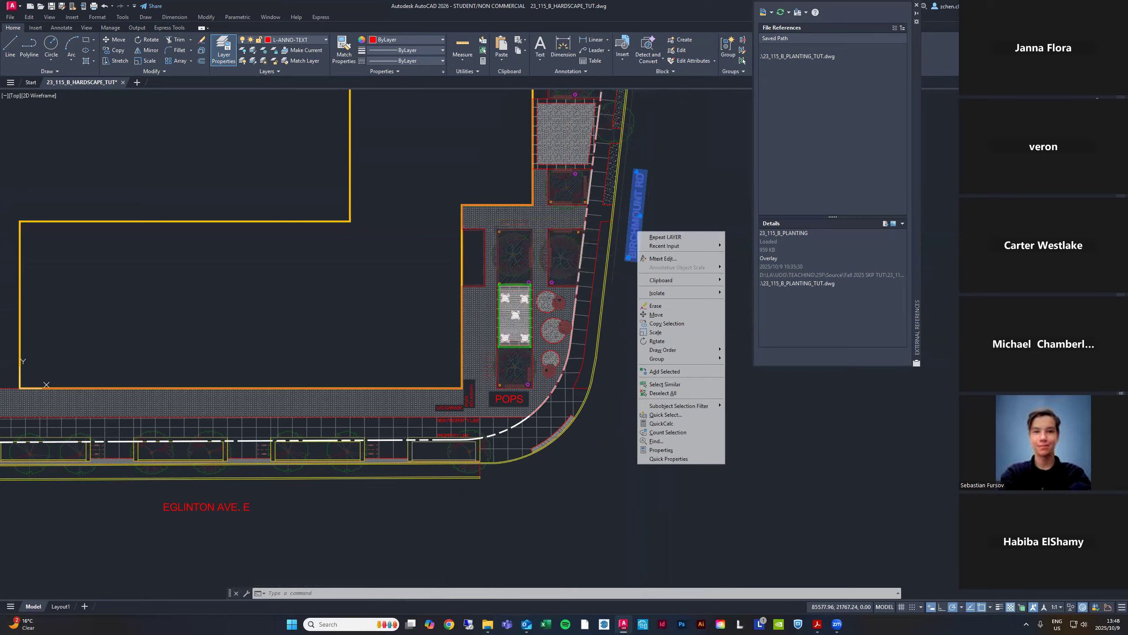
left_click(668, 385)
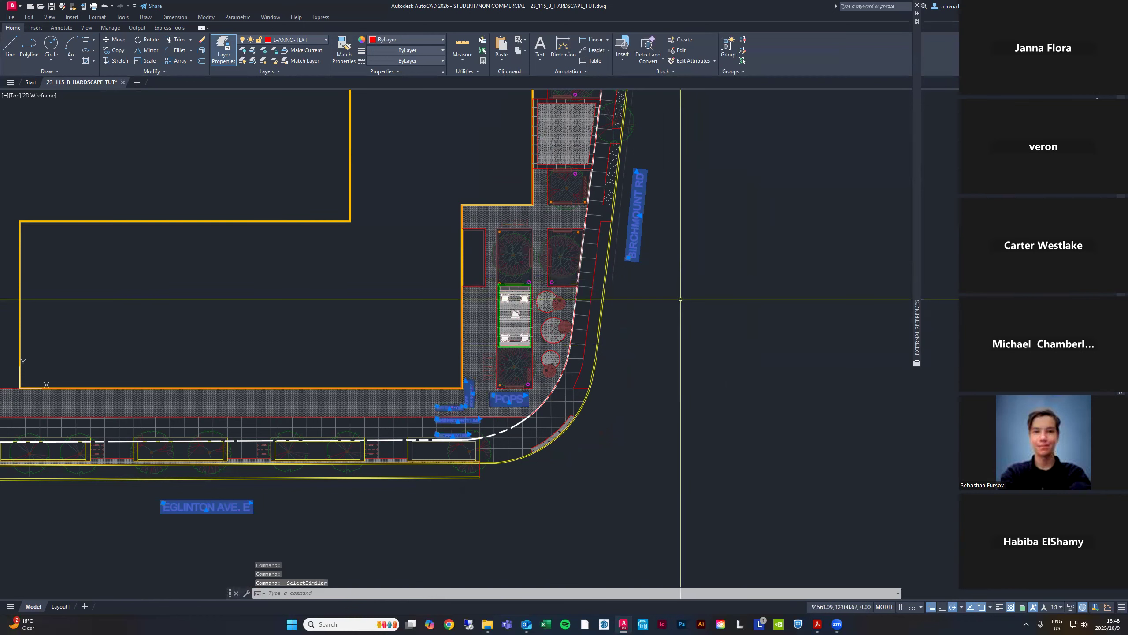
key("Delete")
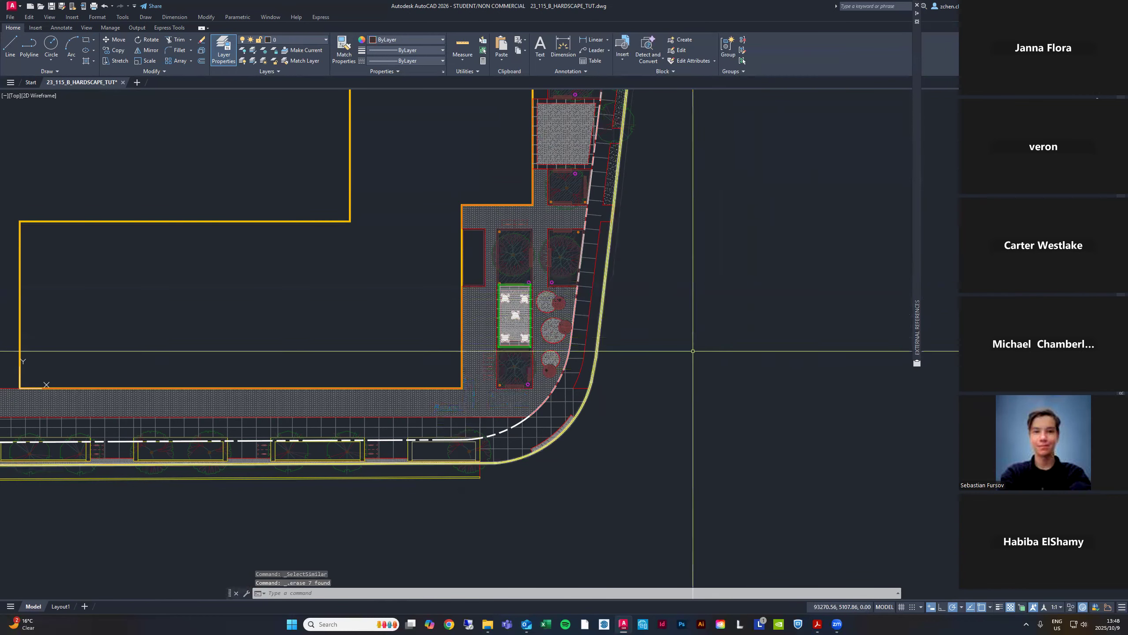
Erase the paving hatch around the building together with all similar hatches in the plan
middle_click_drag(627, 393, 625, 383)
middle_click_drag(695, 376, 756, 378)
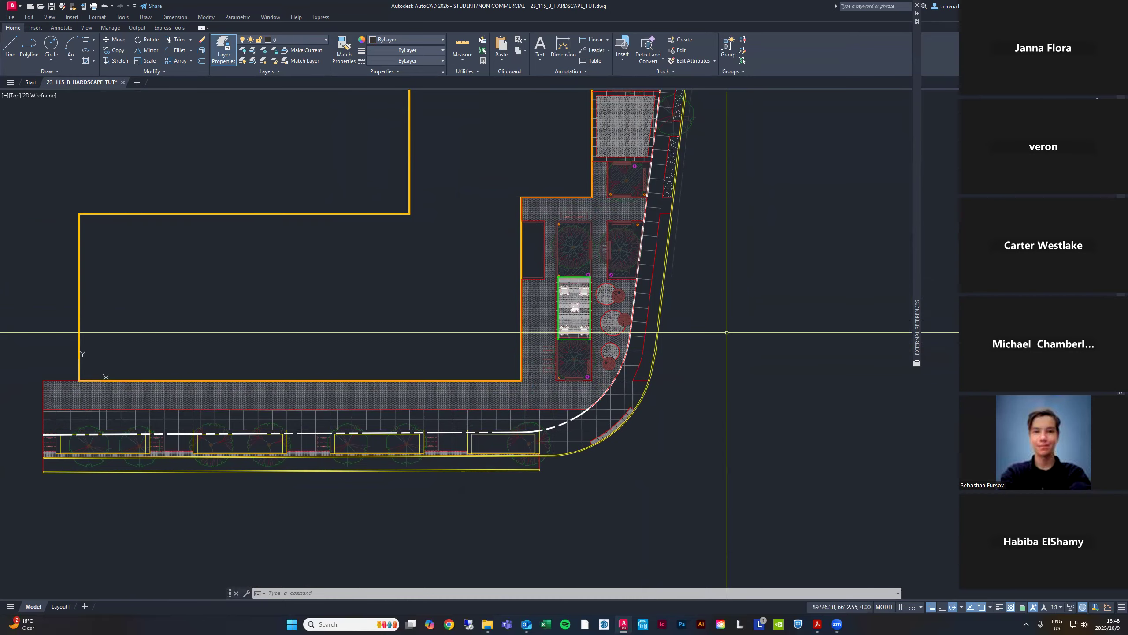
scroll(538, 395, "up", 11)
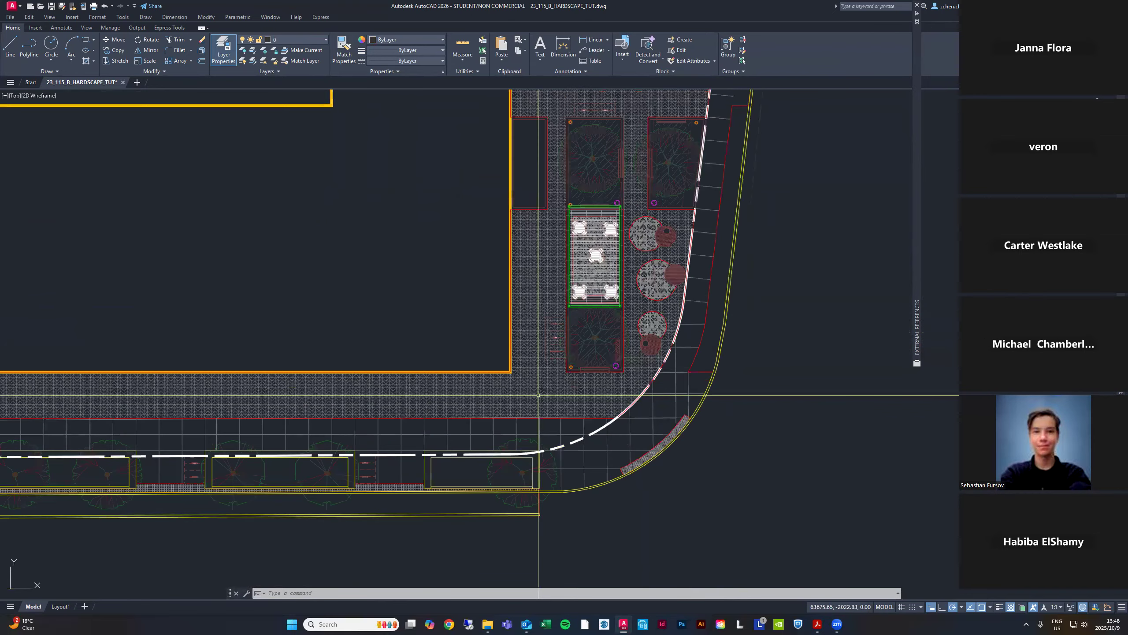
left_click(521, 423)
left_click(471, 365)
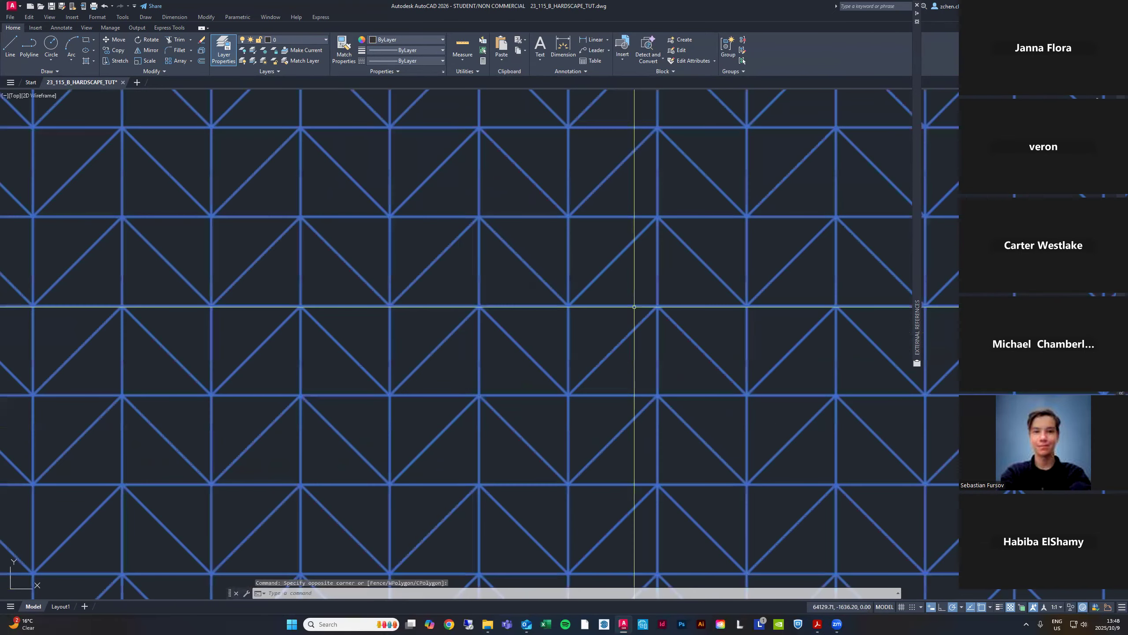
scroll(639, 379, "down", 2)
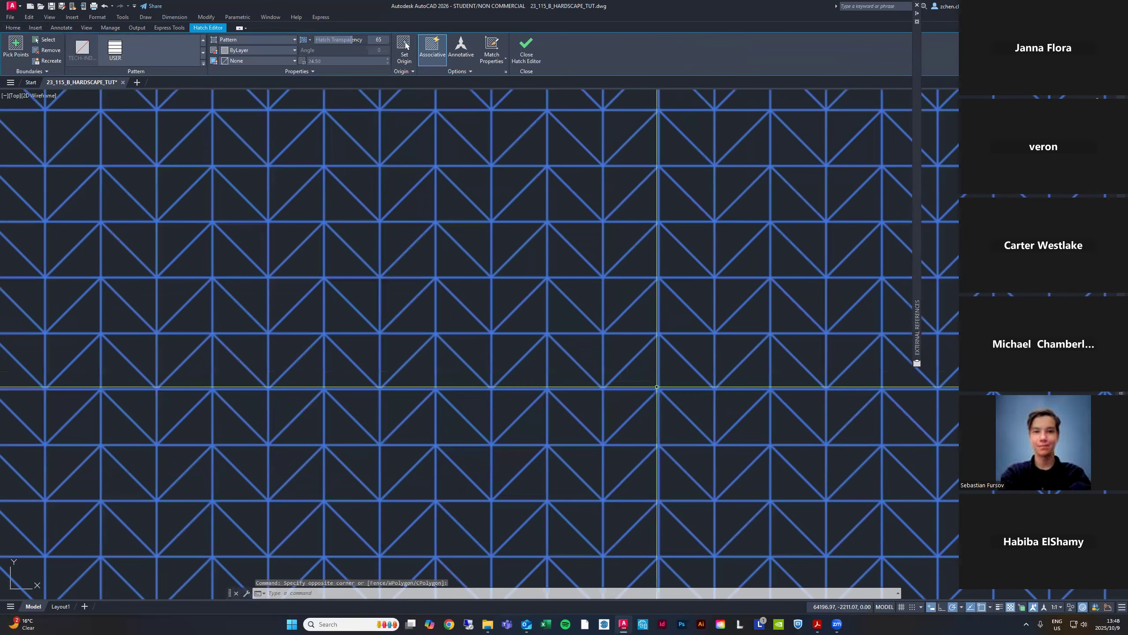
scroll(532, 372, "down", 2)
scroll(540, 368, "down", 5)
right_click(541, 365)
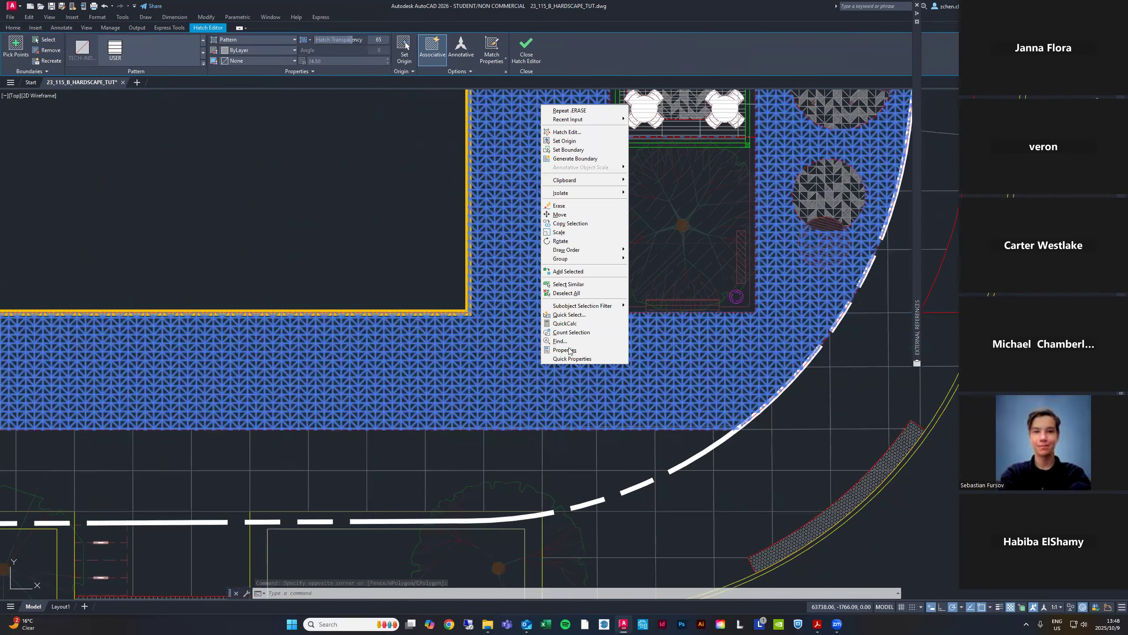
left_click(568, 284)
scroll(750, 439, "down", 3)
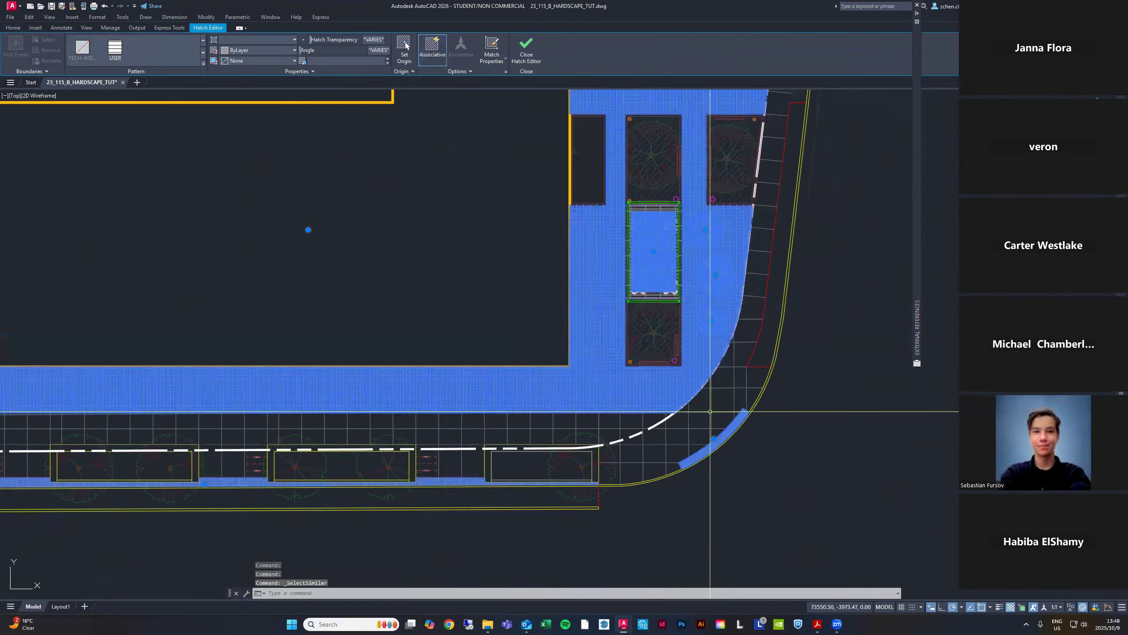
key("Delete")
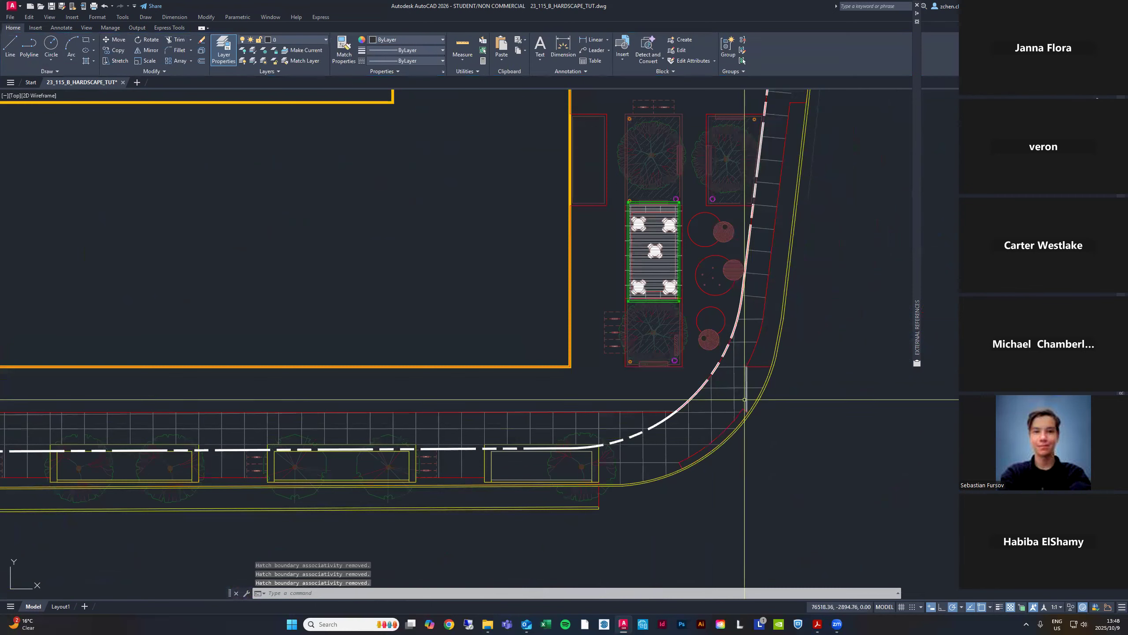
Erase the striped paving block beneath the five tables inside the green-outlined structure, including any similar blocks
middle_click_drag(671, 274, 684, 331)
scroll(671, 292, "up", 5)
left_click(668, 276)
right_click(756, 305)
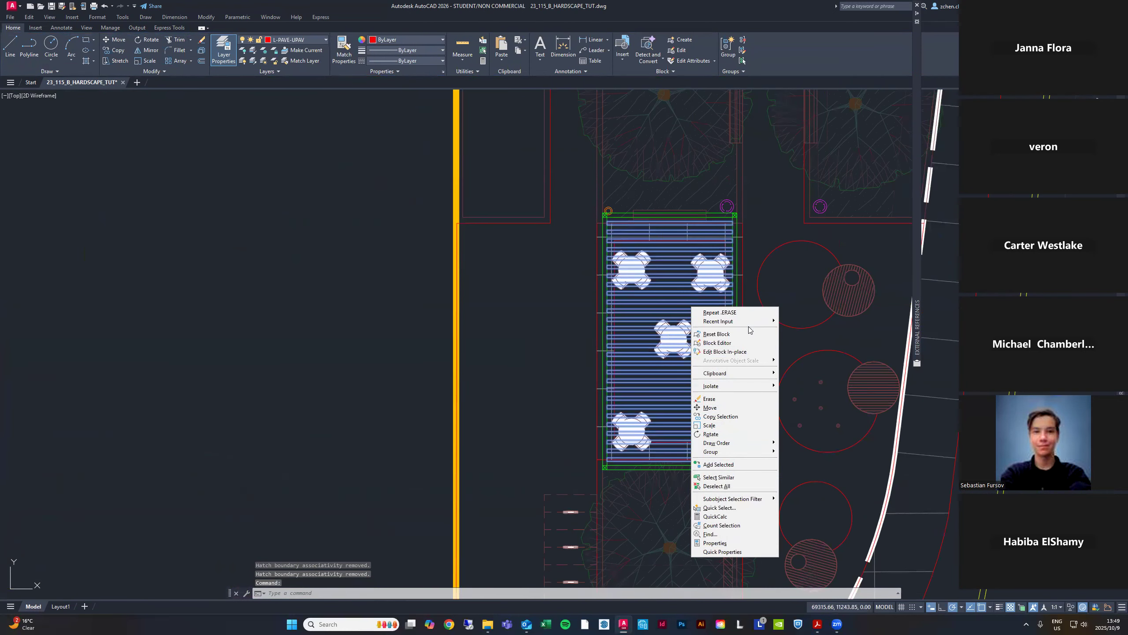
left_click(718, 477)
scroll(766, 333, "down", 4)
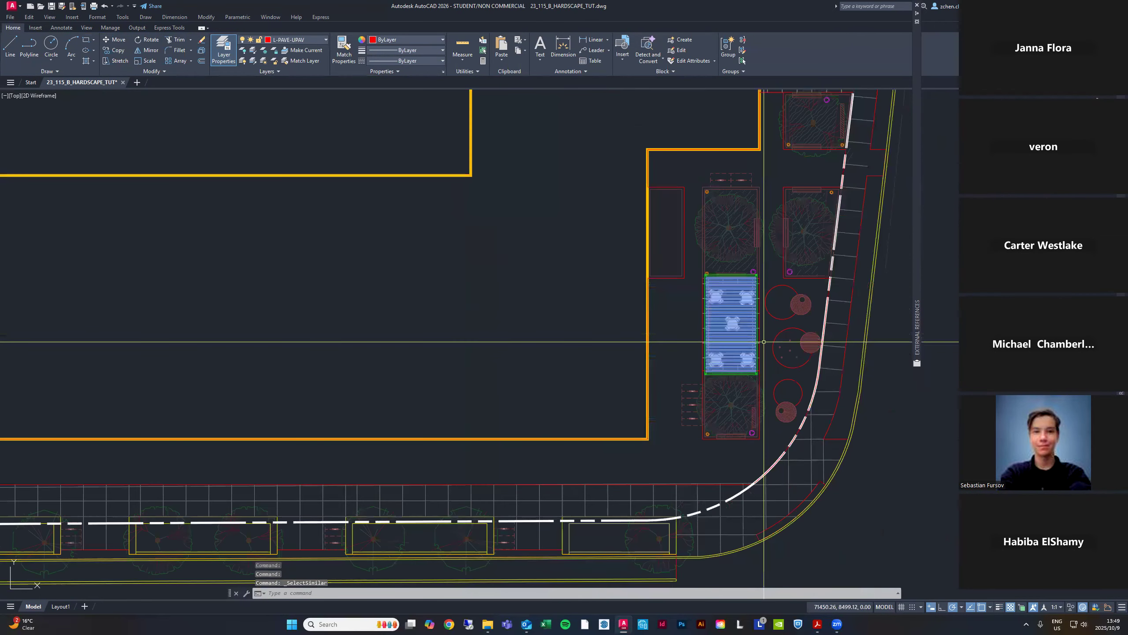
key("Delete")
scroll(764, 341, "up", 5)
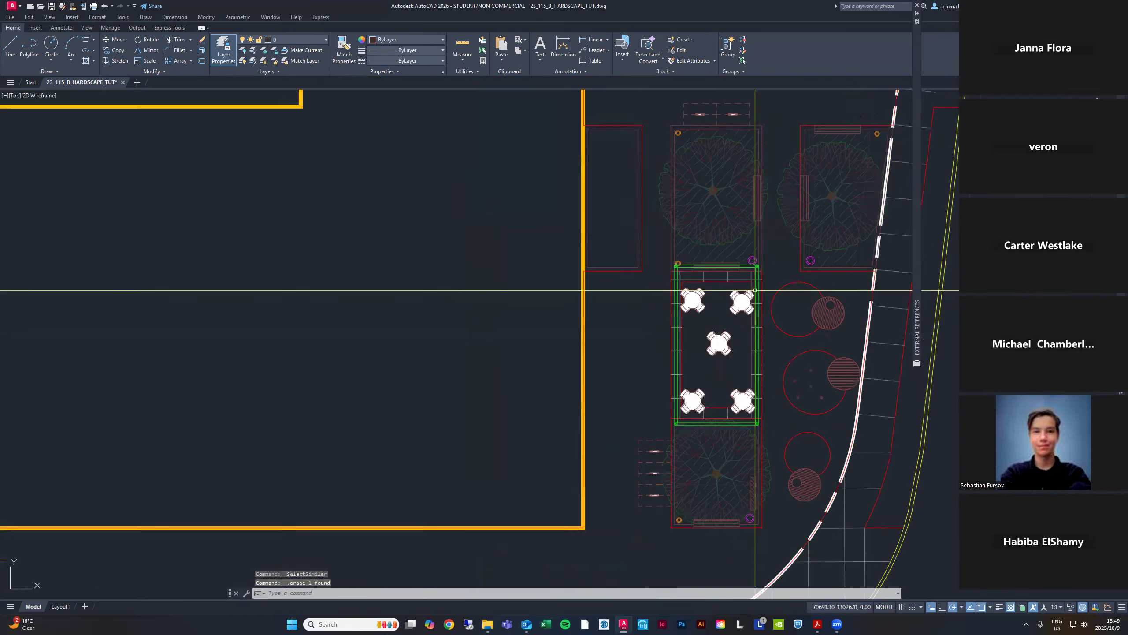
scroll(755, 254, "down", 3)
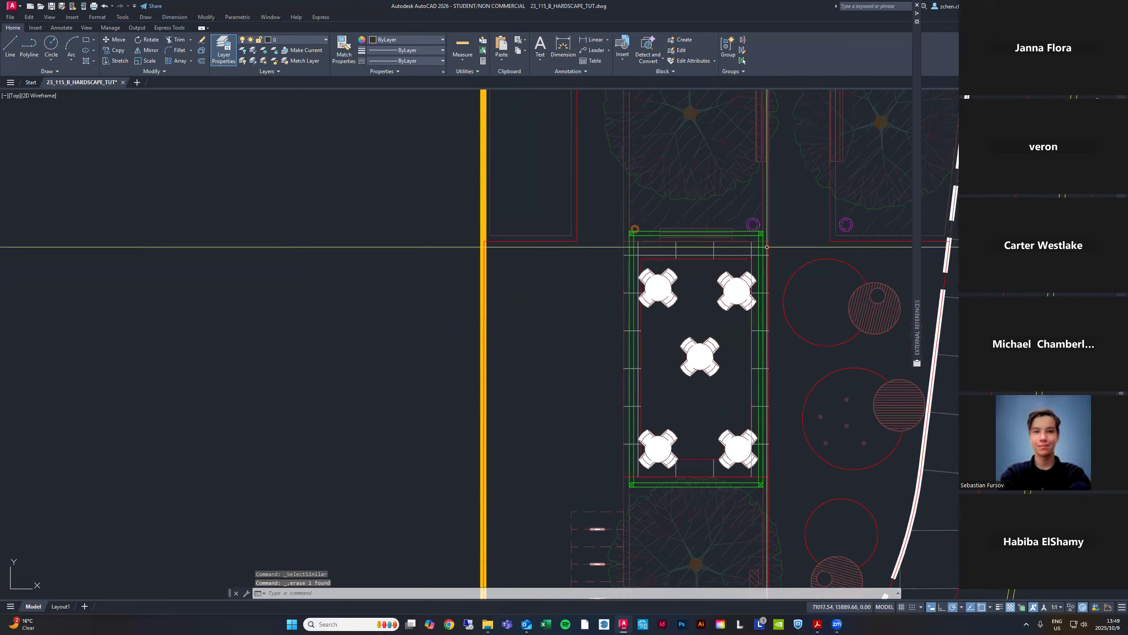
scroll(777, 271, "down", 6)
scroll(820, 358, "down", 3)
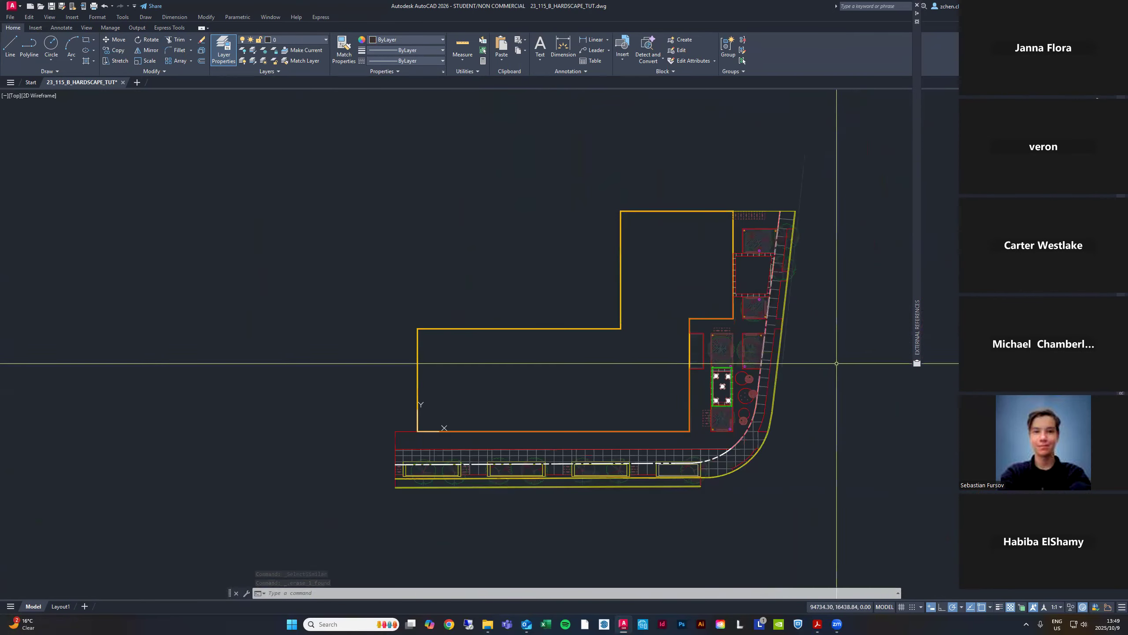
Freeze the L-XREF-LAND layer that holds the landscape reference with the trees
middle_click_drag(819, 358, 753, 314)
scroll(750, 316, "up", 2)
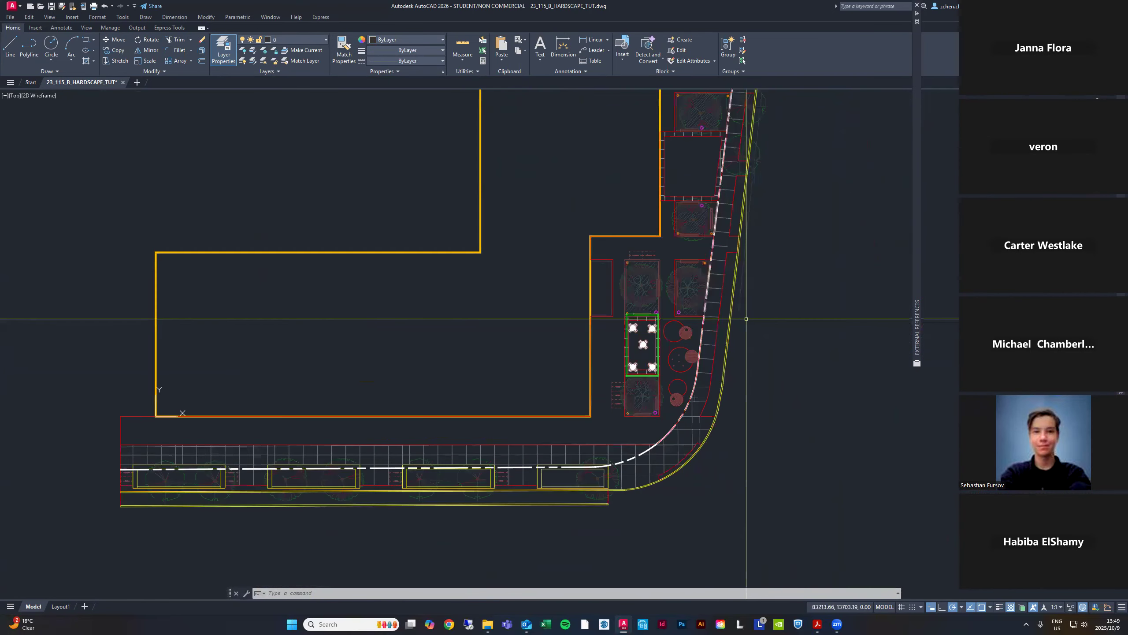
left_click(638, 285)
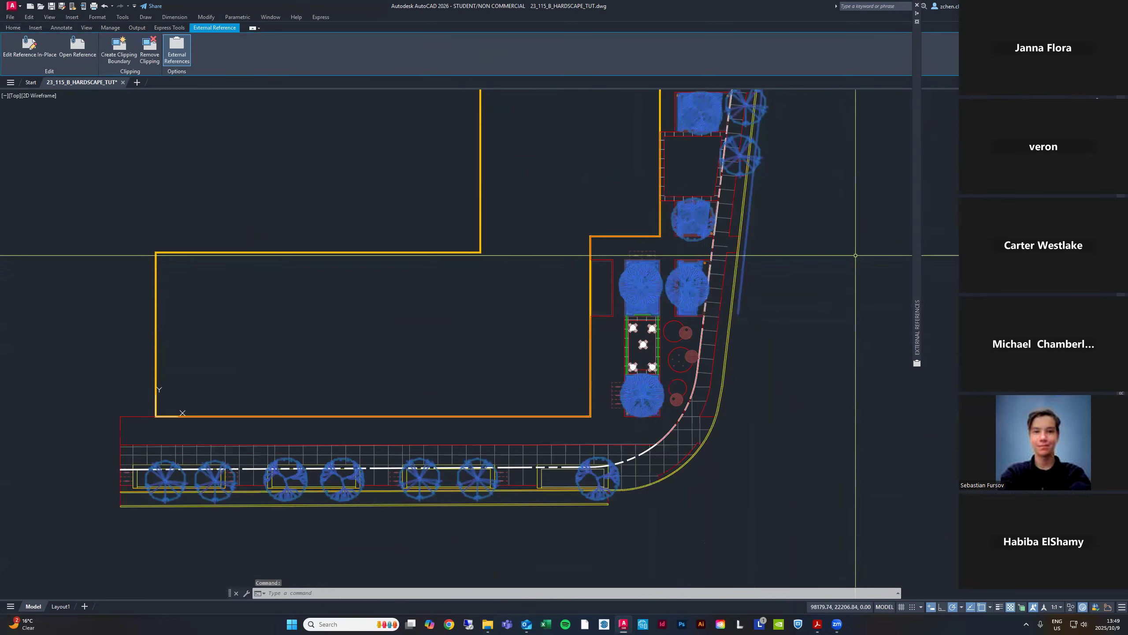
mouse_move(1120, 280)
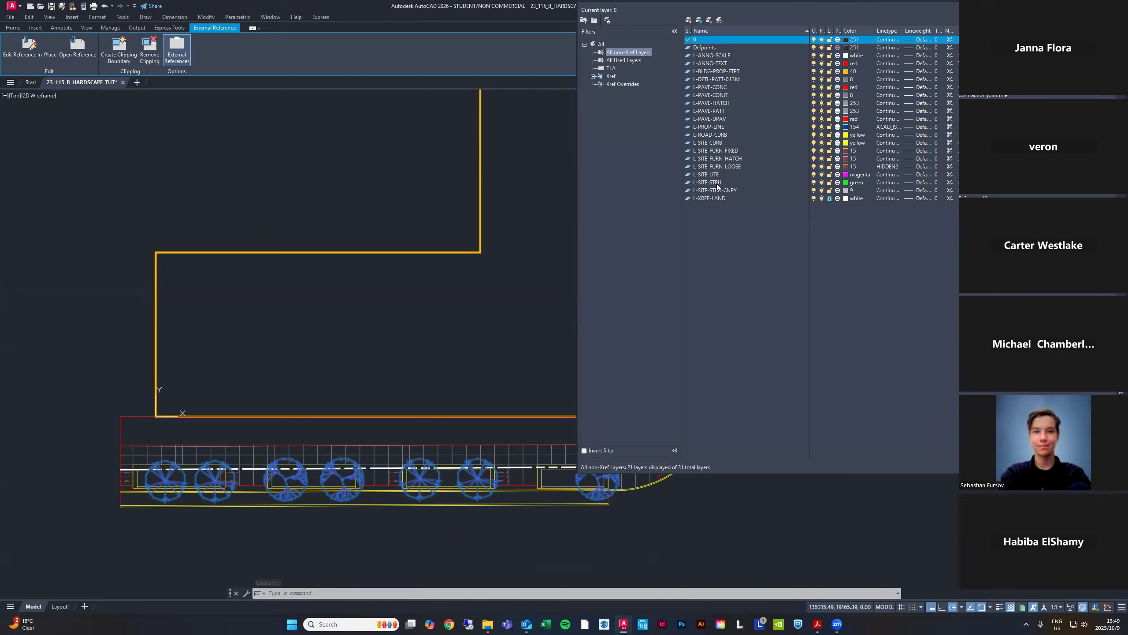
left_click(718, 200)
left_click(718, 199)
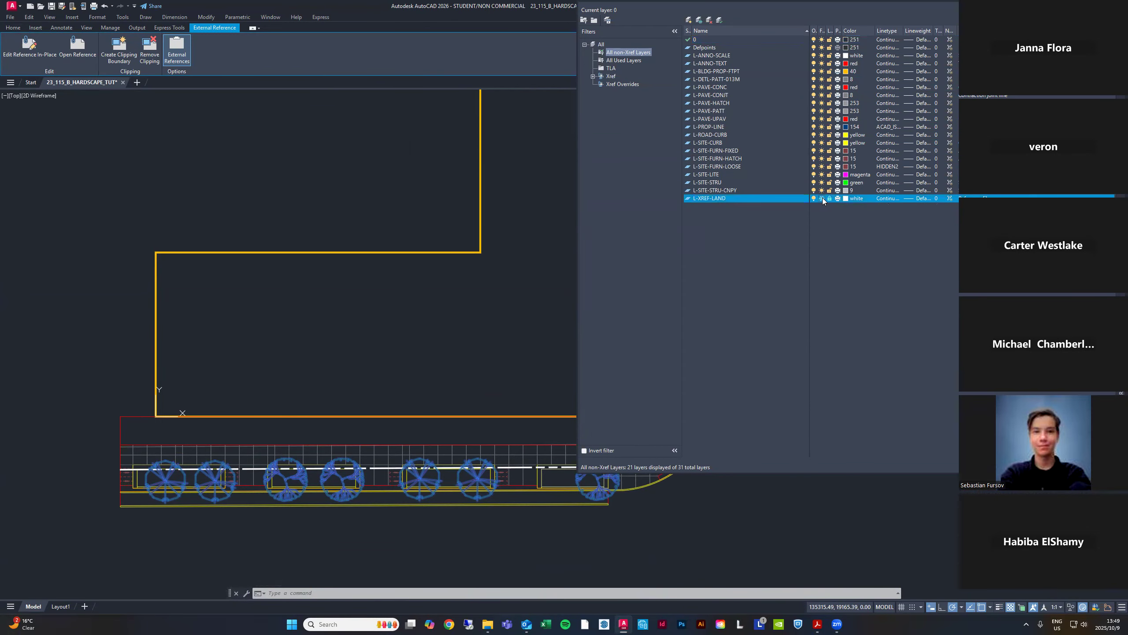
left_click(823, 200)
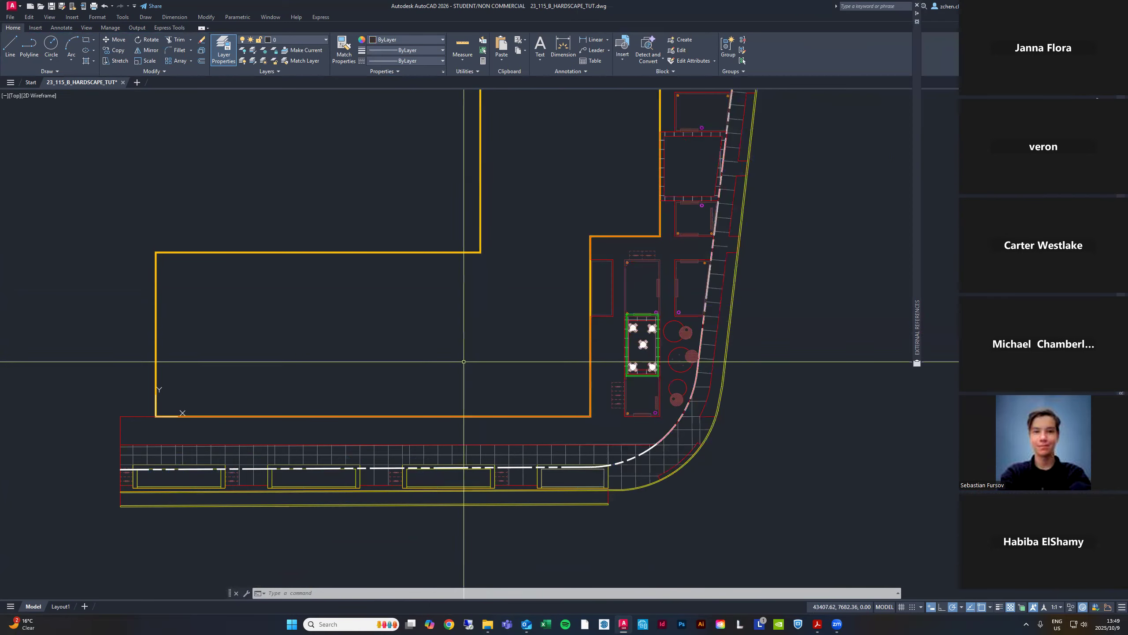
Erase the dashed property line running along the sidewalk together with all similar lines in the plan
middle_click_drag(763, 354, 777, 323)
middle_click_drag(778, 365, 767, 420)
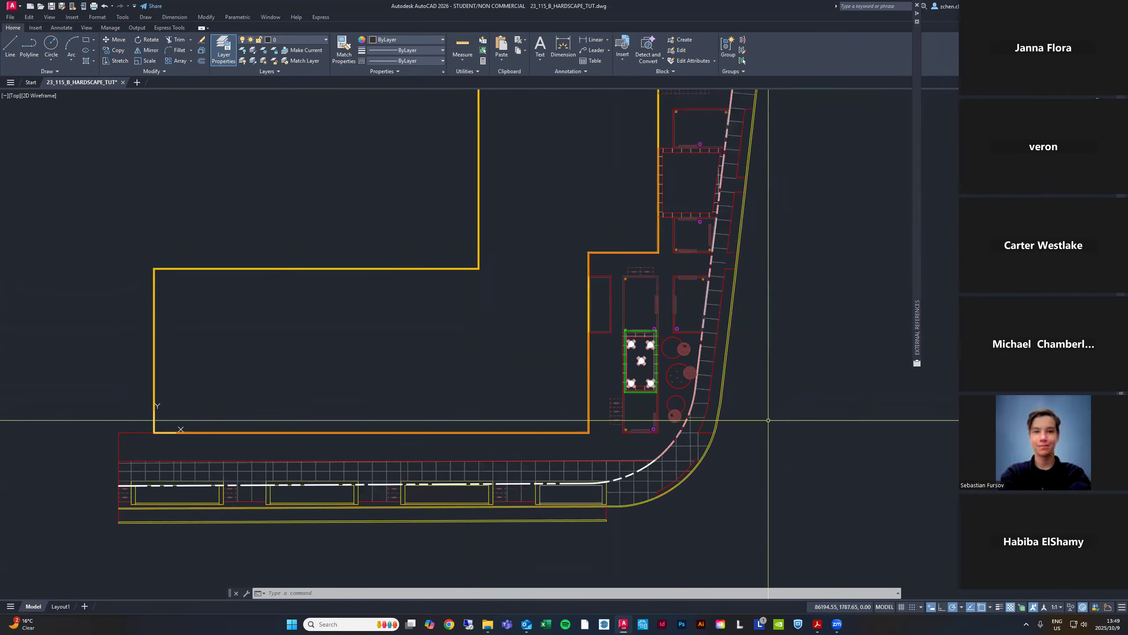
scroll(772, 420, "down", 2)
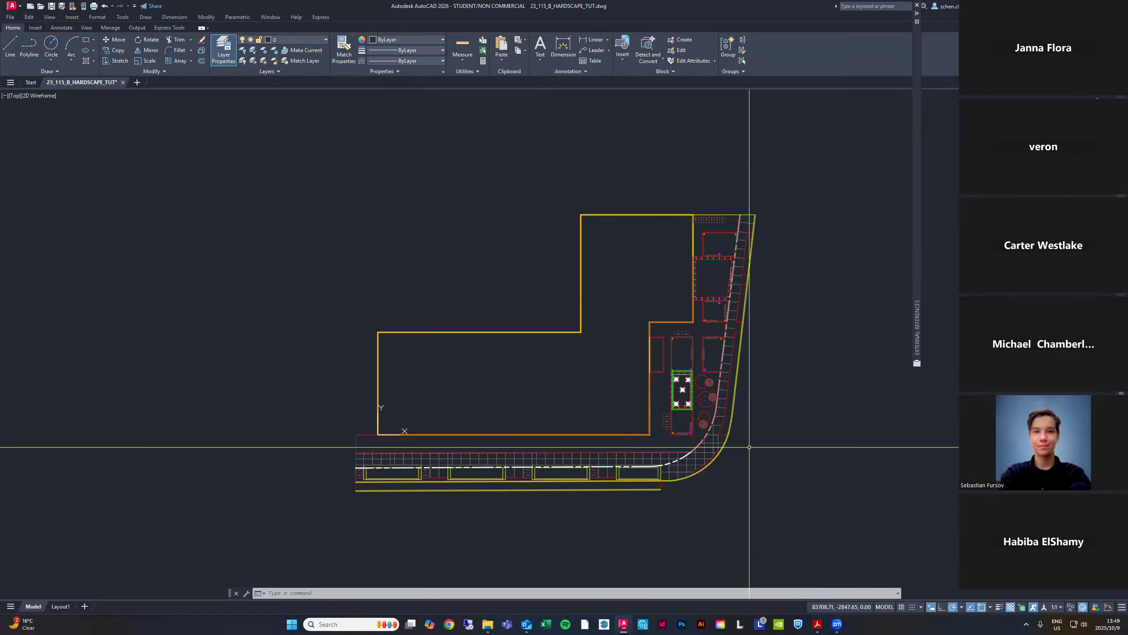
scroll(749, 447, "up", 4)
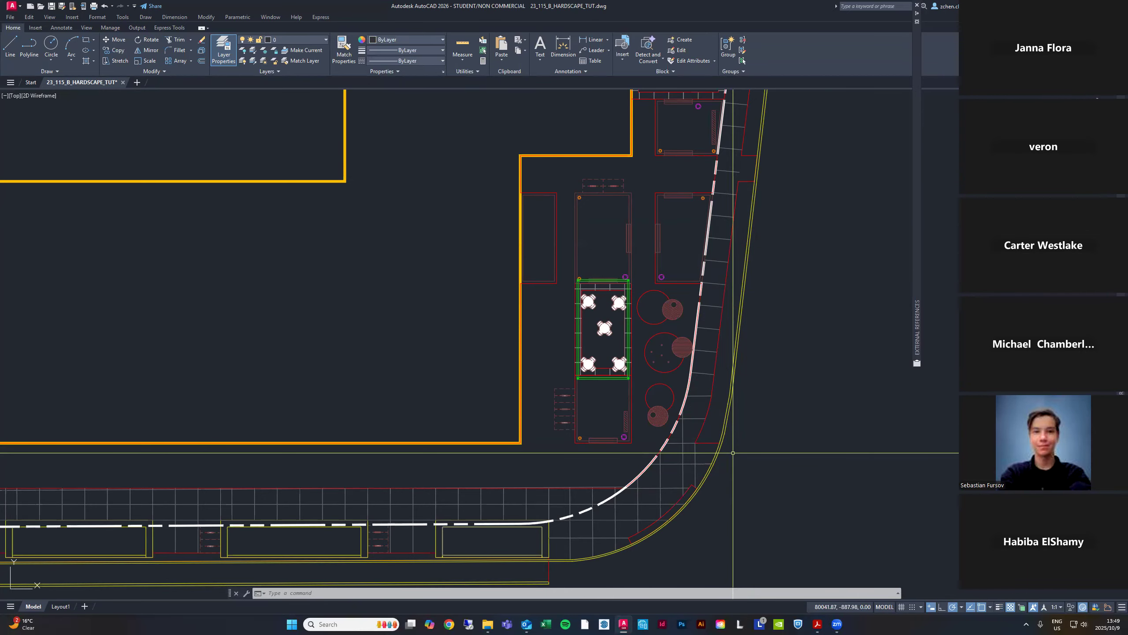
scroll(732, 452, "down", 5)
key("Escape")
key("Escape")
scroll(701, 476, "up", 7)
left_click(702, 477)
right_click(700, 382)
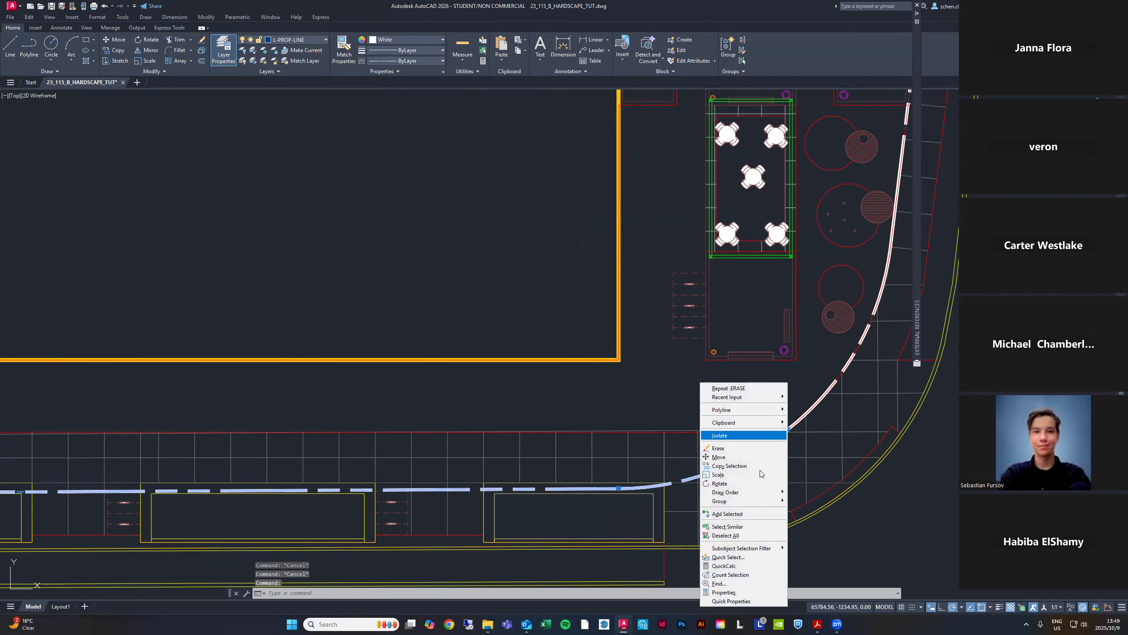
left_click(737, 527)
scroll(685, 404, "down", 5)
key("Delete")
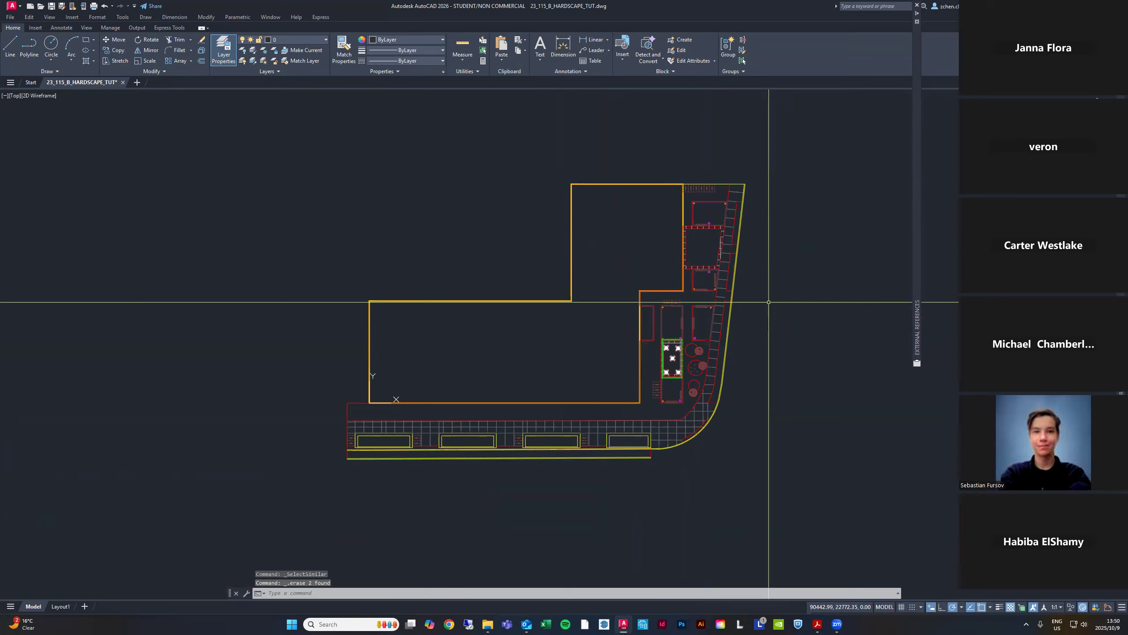
scroll(695, 444, "up", 2)
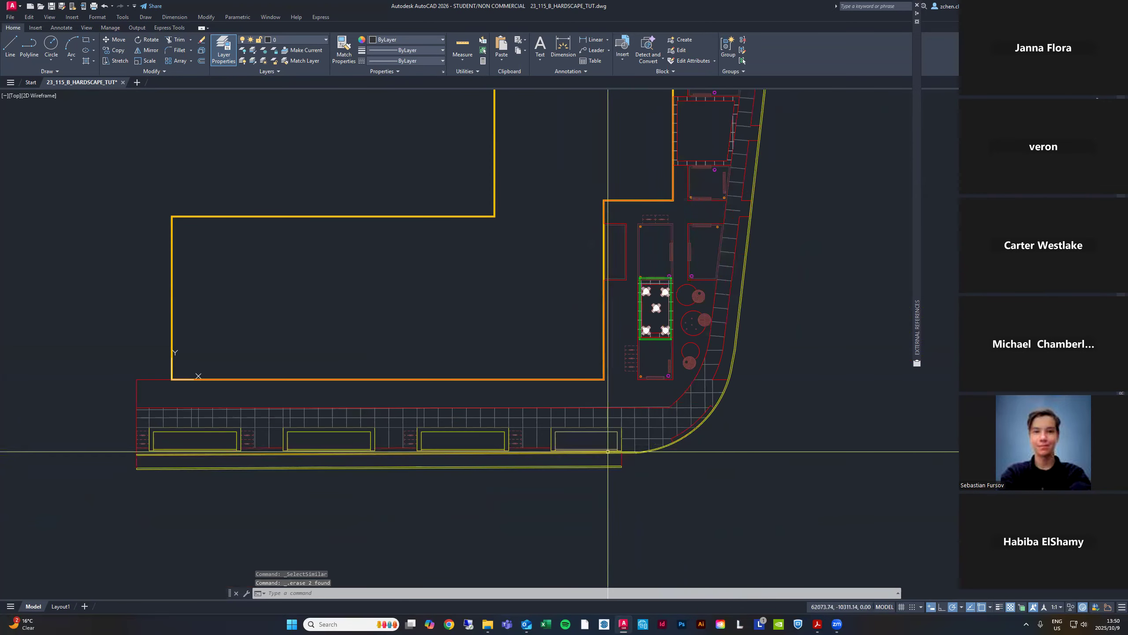
middle_click_drag(774, 397, 772, 398)
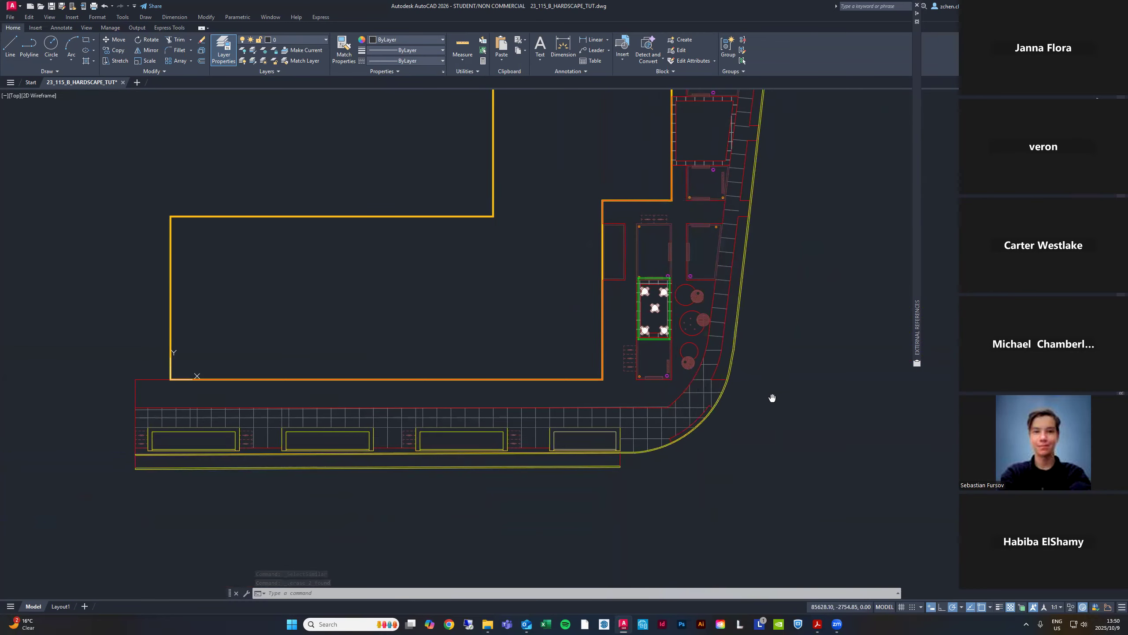
scroll(772, 398, "down", 2)
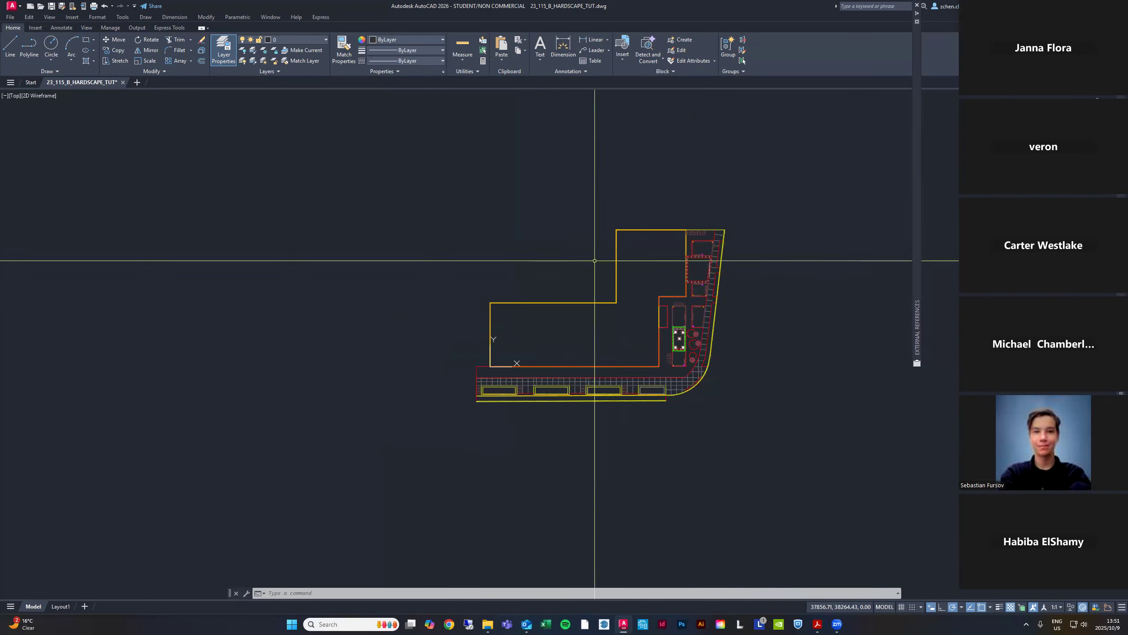
scroll(598, 271, "up", 2)
left_click(591, 292)
left_click(499, 238)
right_click(499, 239)
left_click(642, 270)
scroll(627, 208, "down", 2)
middle_click_drag(646, 268, 601, 226)
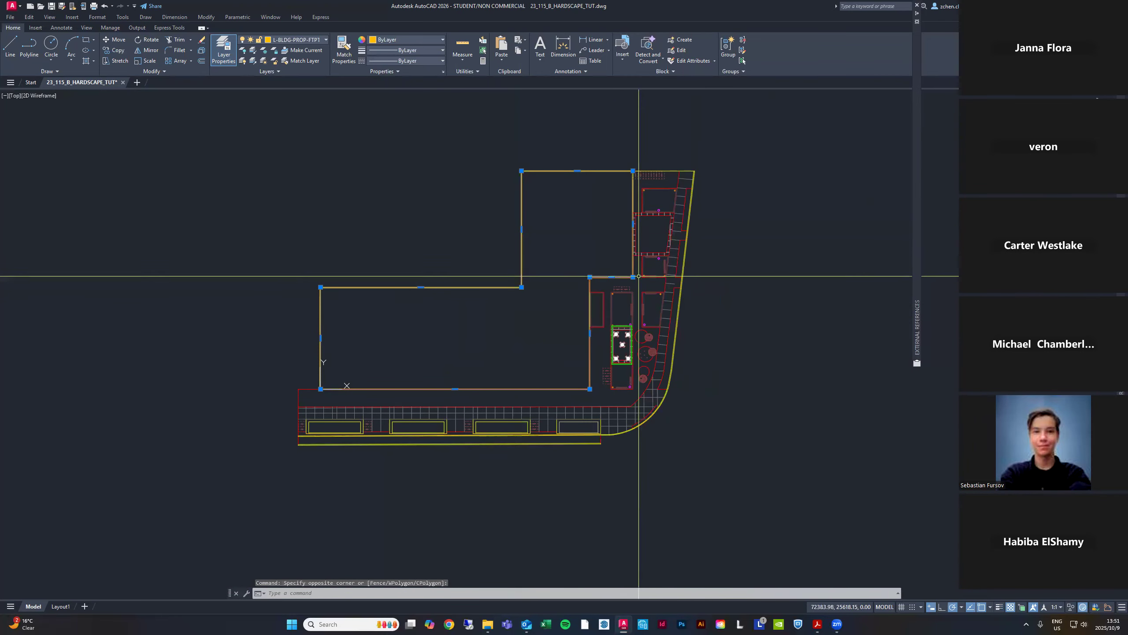
key("Escape")
key("Escape")
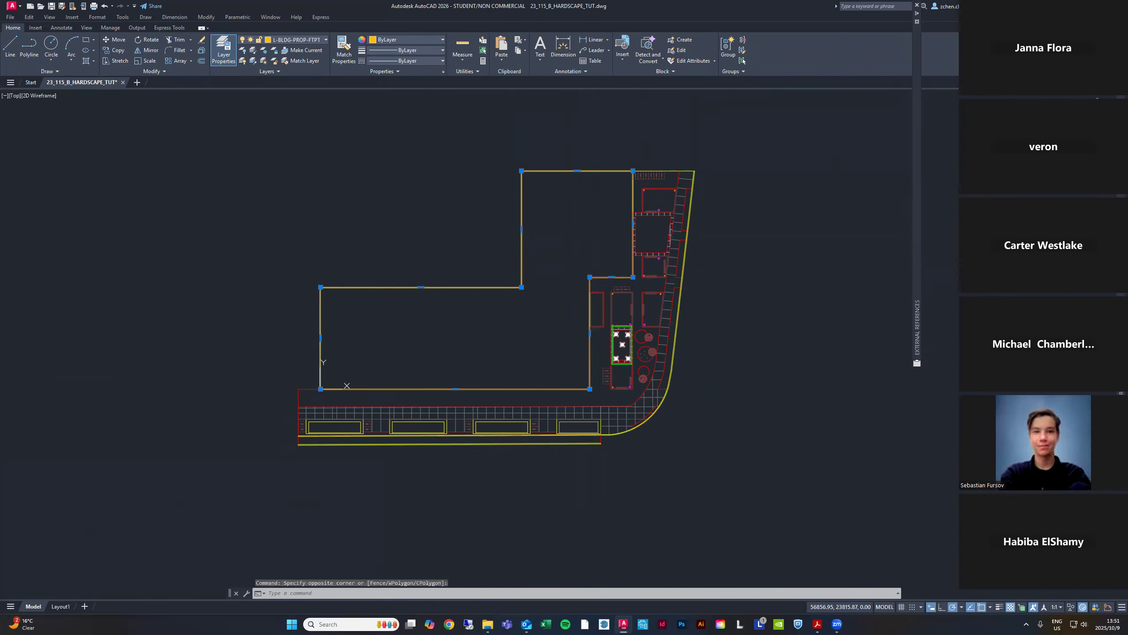
key("ctrl+a")
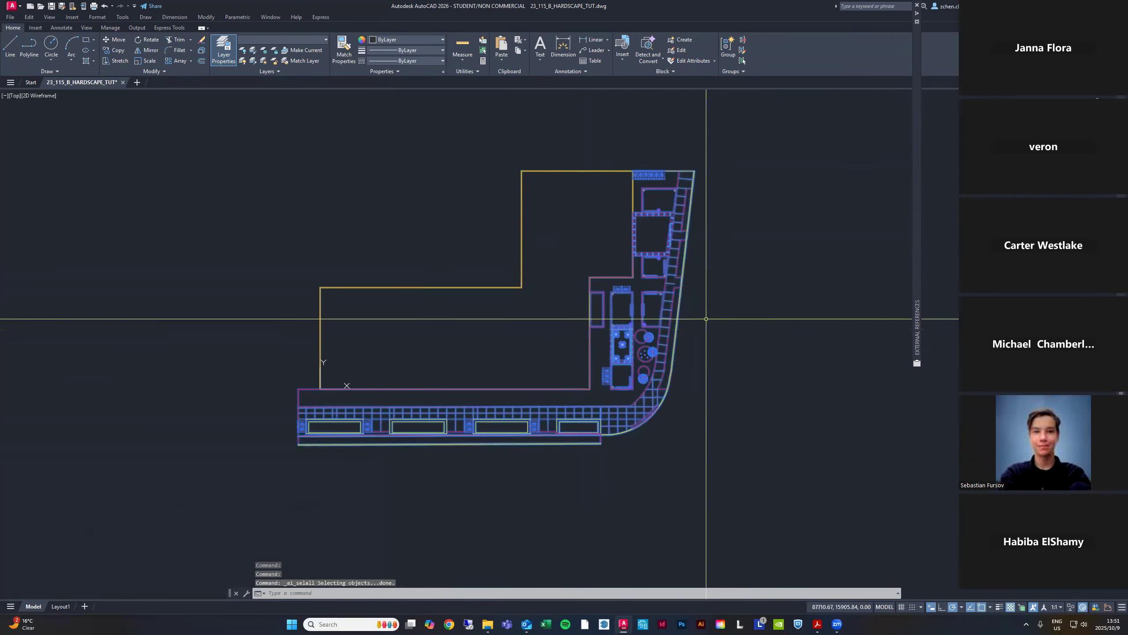
key("Escape")
key("Escape")
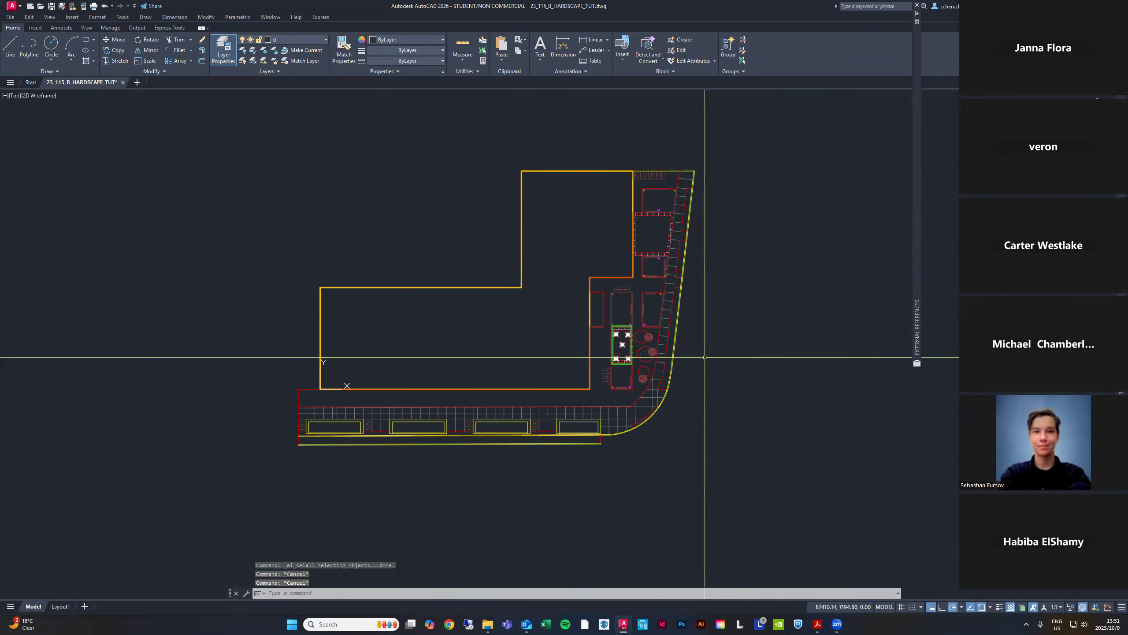
Select every object in the drawing and show their properties
key("ctrl+a")
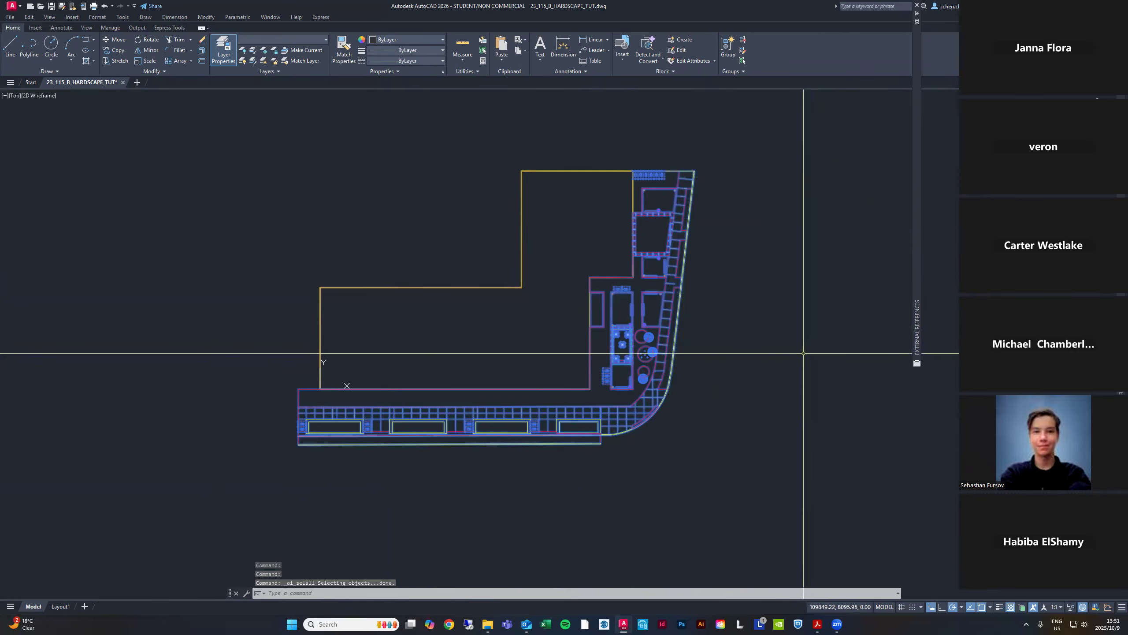
type("pro")
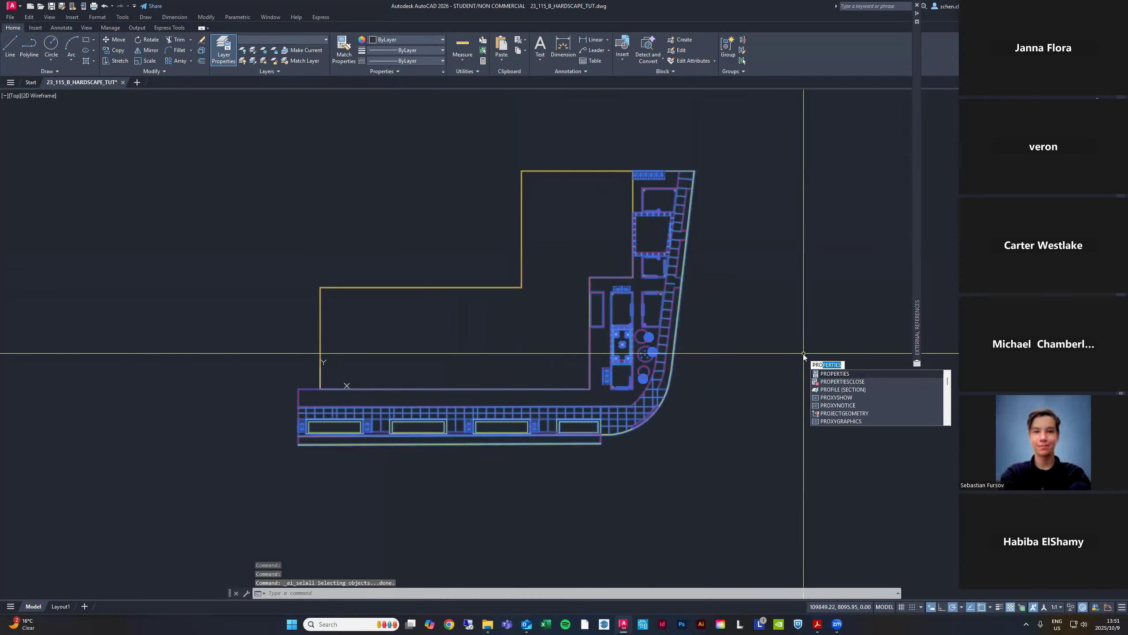
key("Return")
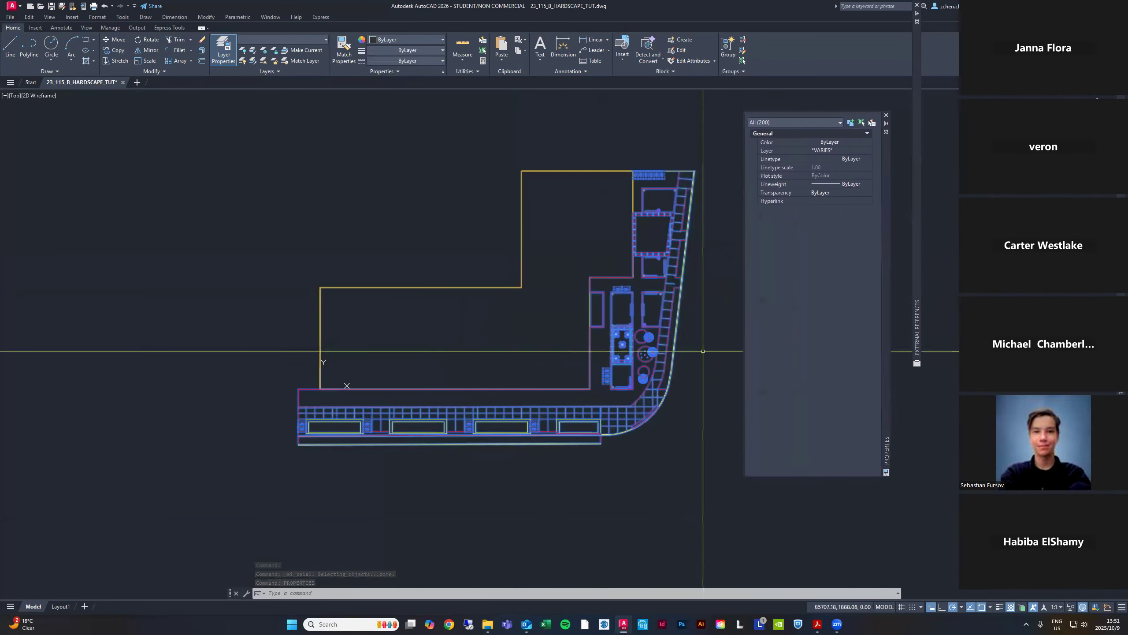
Filter the selection's properties to the lines and set their lineweight to 0.00 mm
left_click(776, 124)
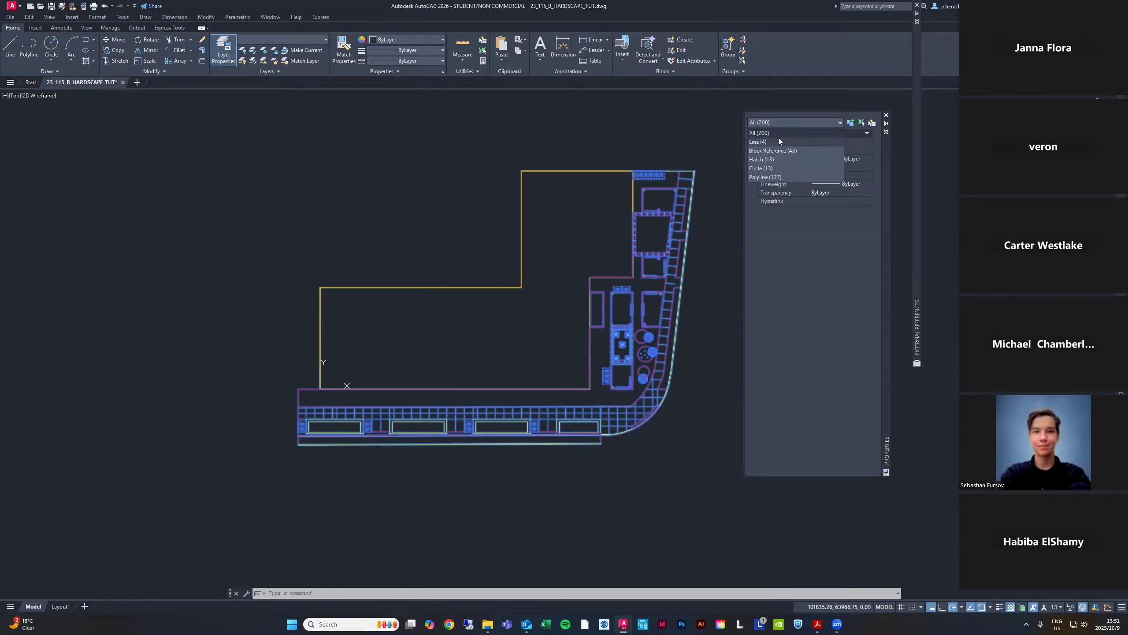
left_click(769, 142)
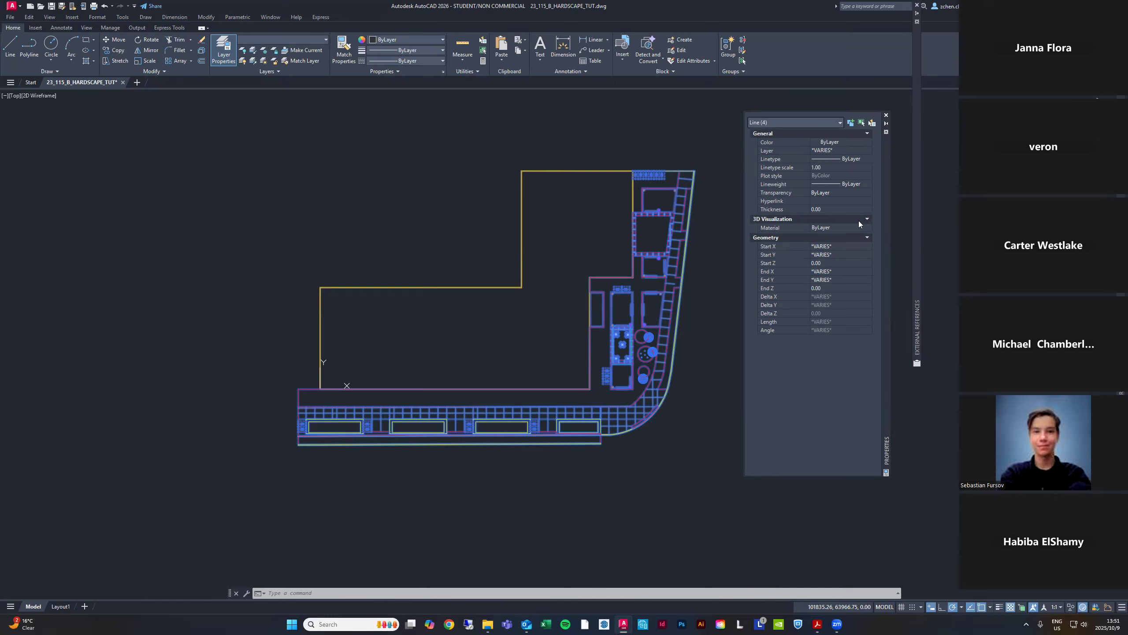
left_click(848, 184)
left_click(848, 184)
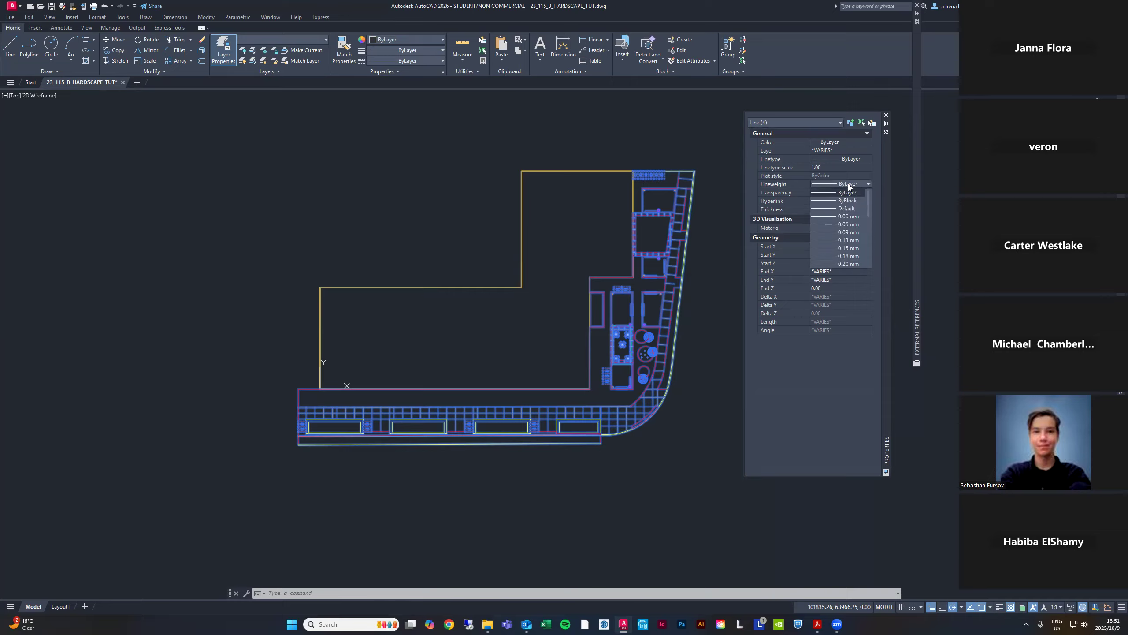
left_click(822, 211)
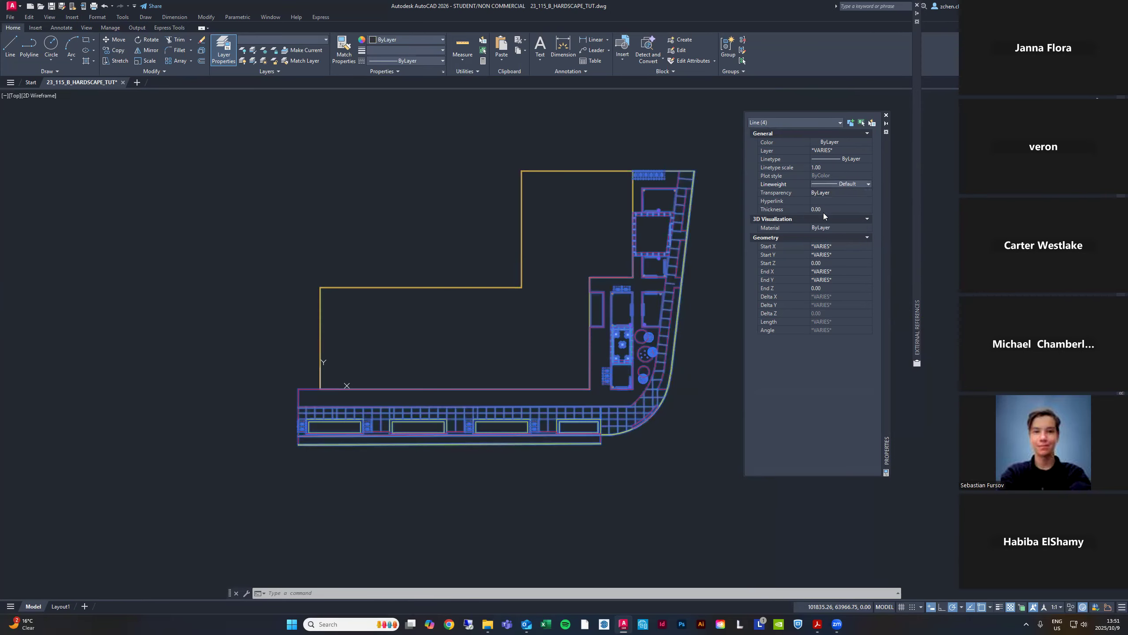
left_click(846, 186)
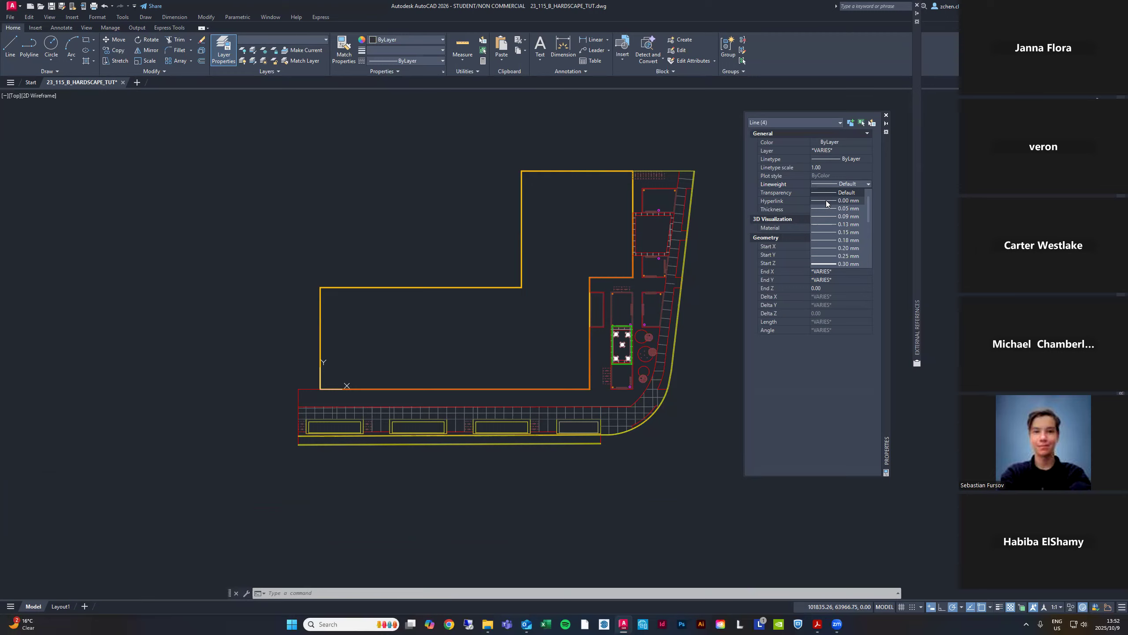
left_click(829, 201)
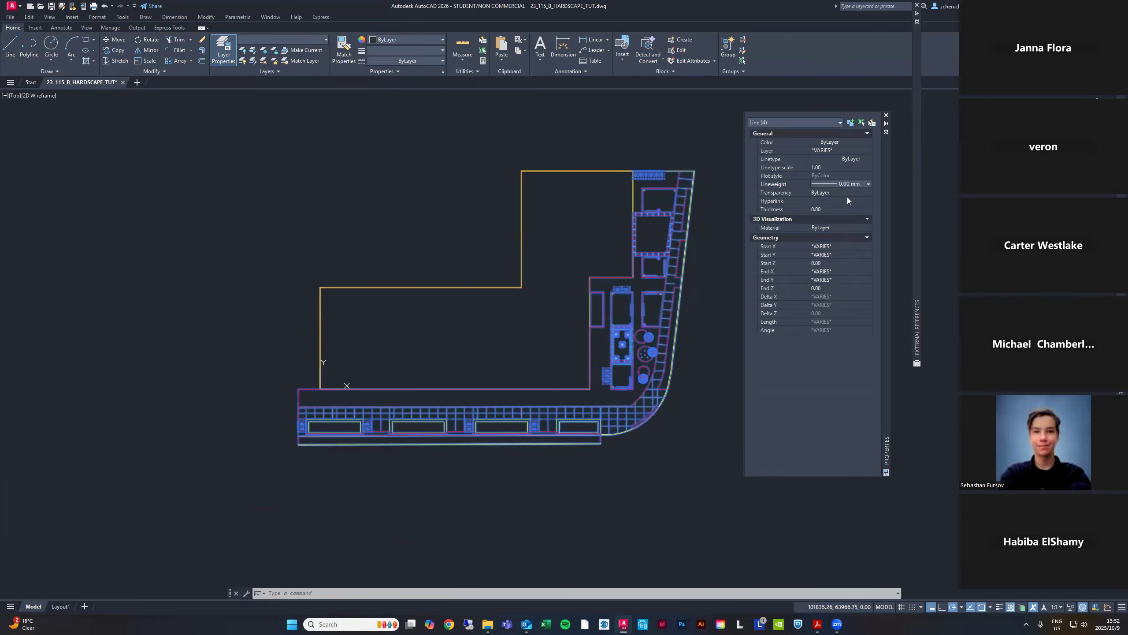
Filter the properties to the polylines and set their lineweight to 0.00 mm and global width to 0.00
left_click(777, 121)
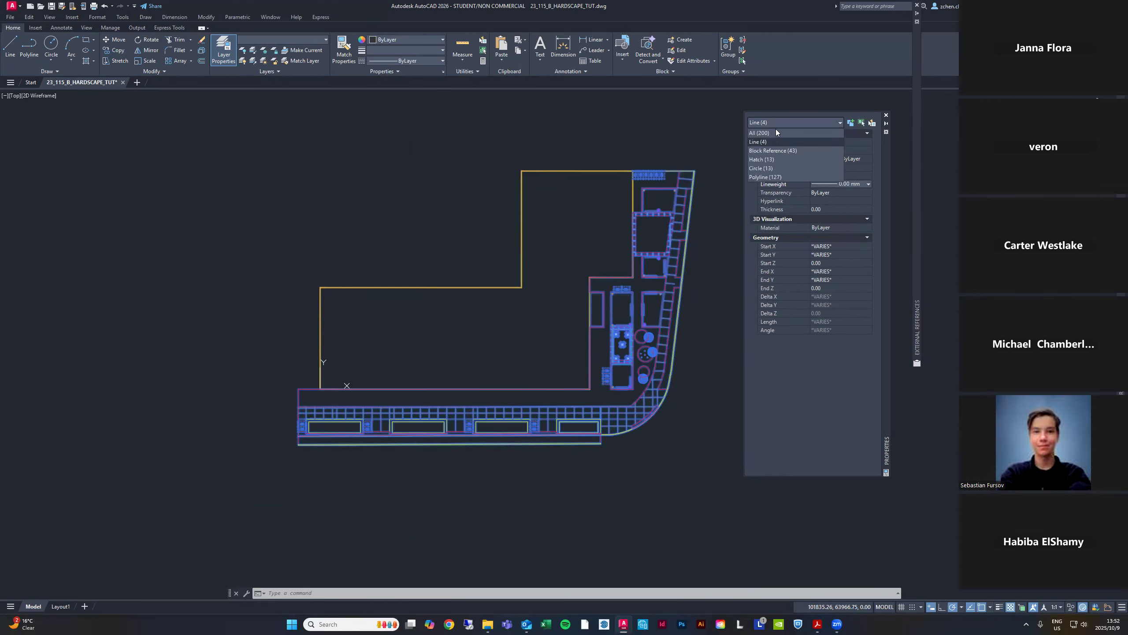
left_click(767, 176)
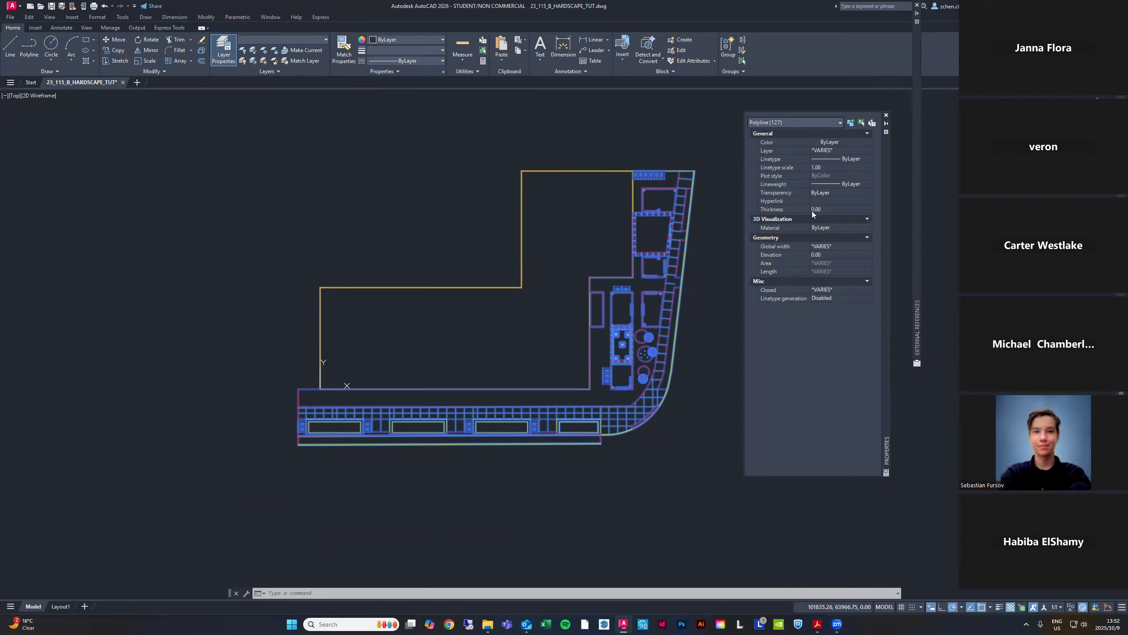
left_click(839, 184)
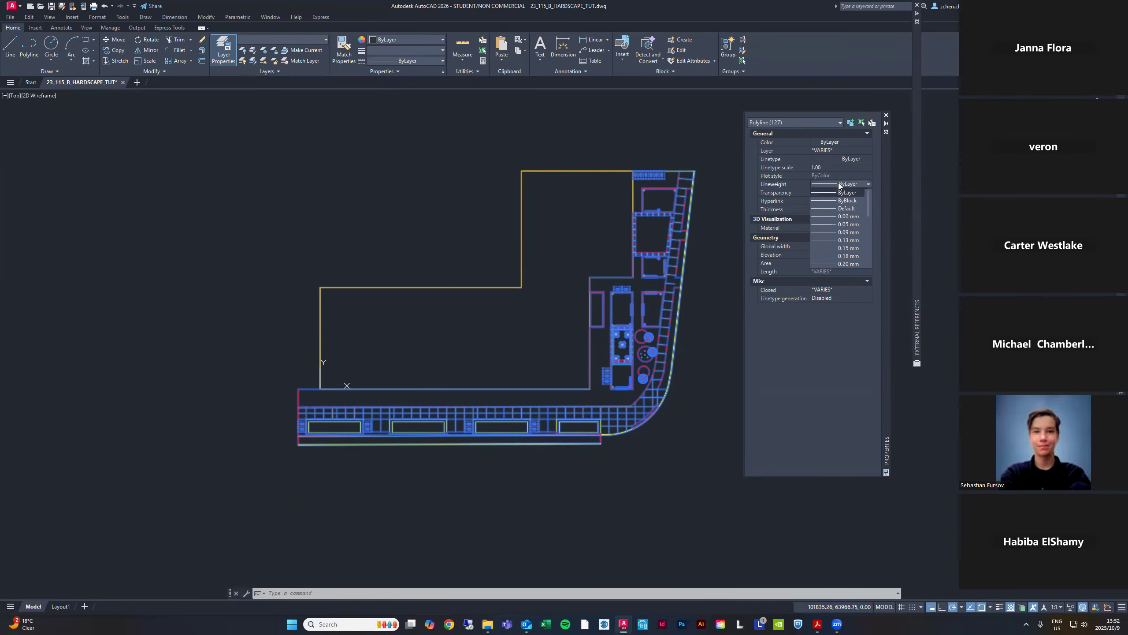
left_click(832, 216)
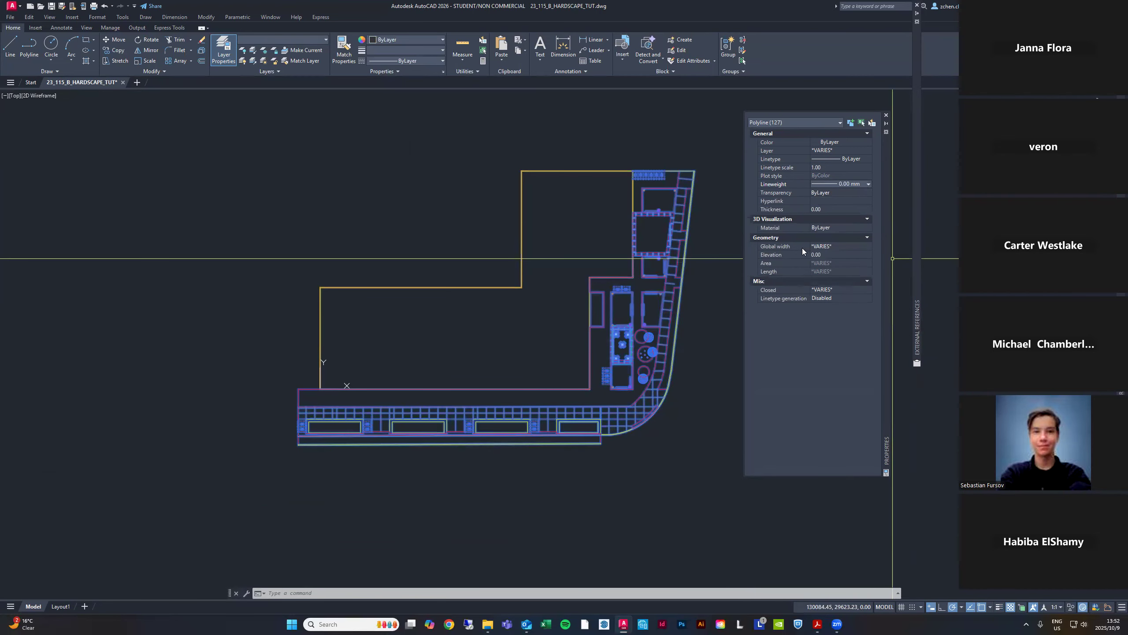
left_click(841, 247)
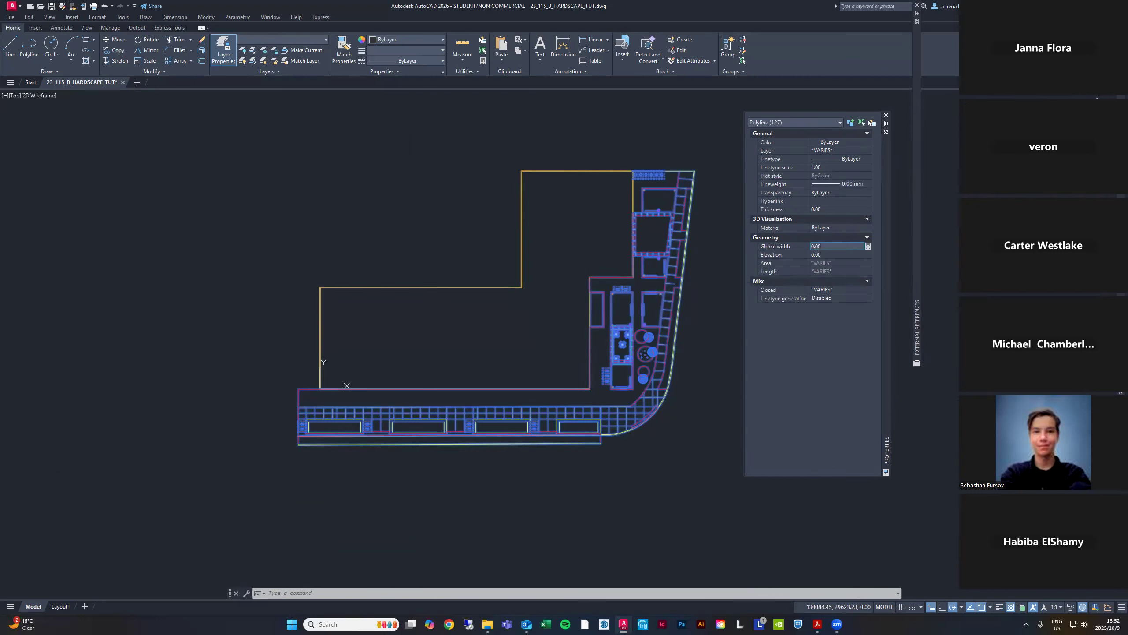
key("Tab")
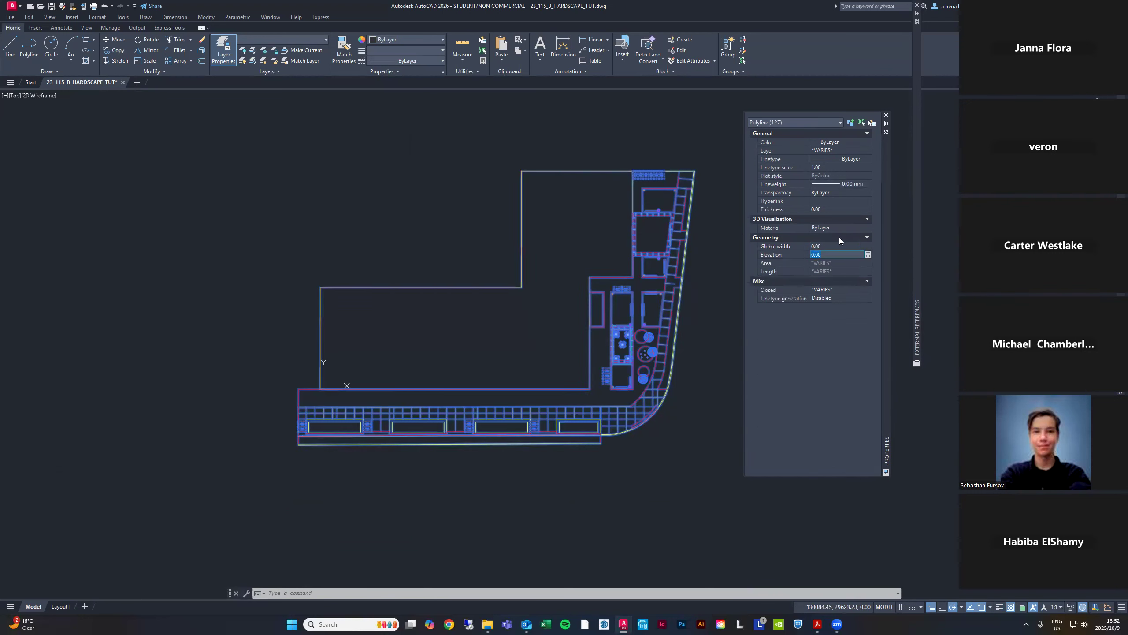
Set the lineweight of all selected objects, including circles, hatches and block references, to 0.00 mm
left_click(797, 125)
left_click(785, 152)
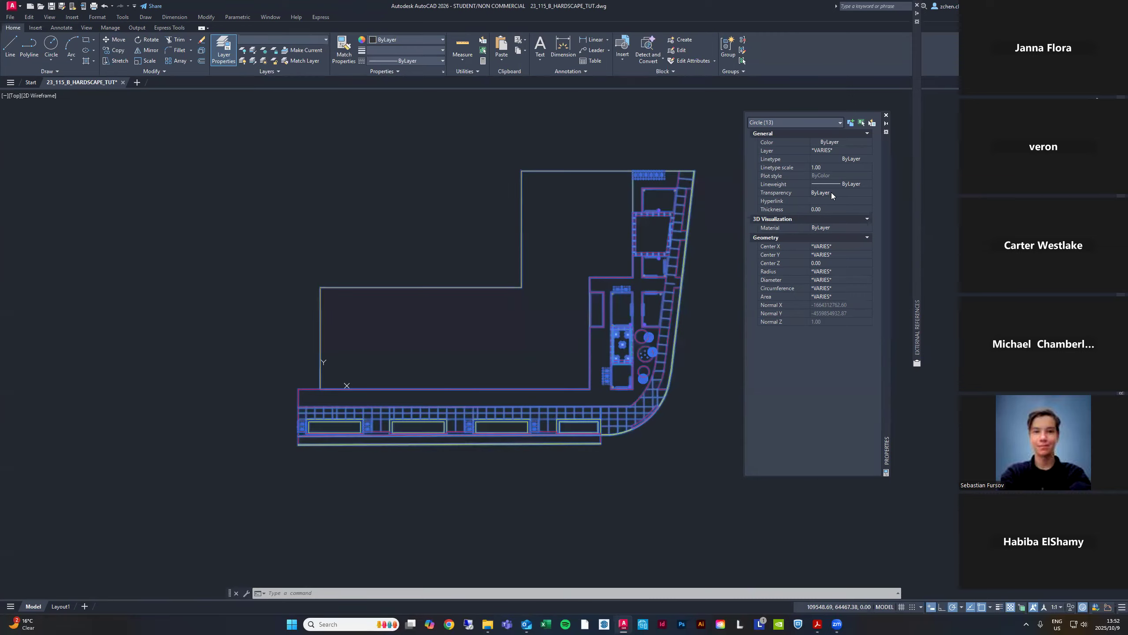
left_click(840, 184)
left_click(841, 184)
left_click(798, 124)
left_click(783, 135)
left_click(839, 183)
left_click(838, 184)
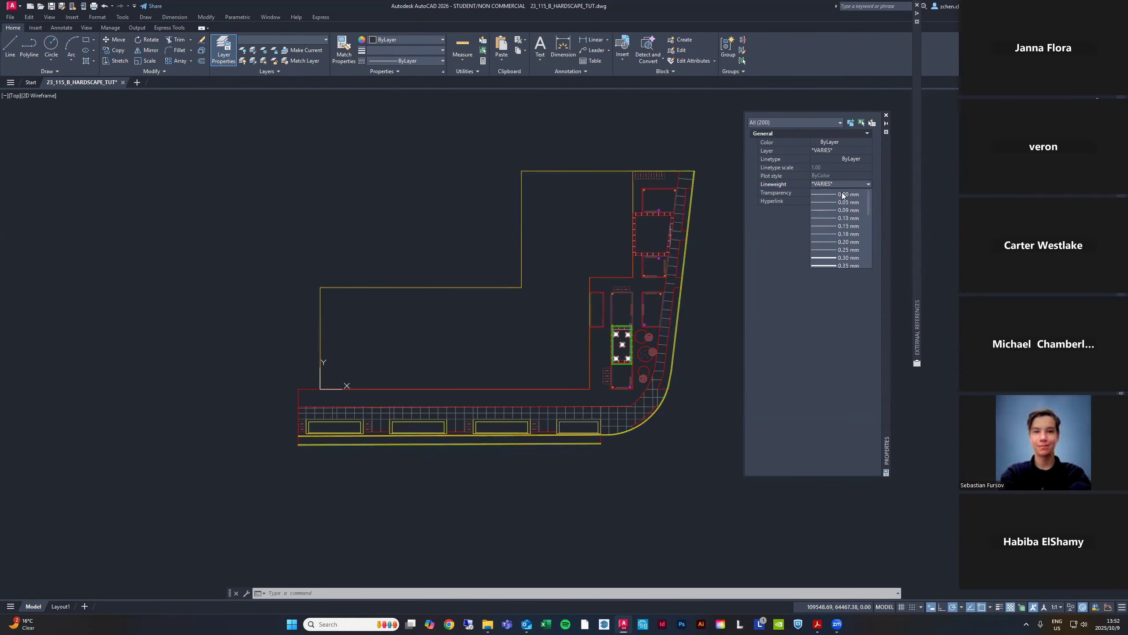
left_click(842, 195)
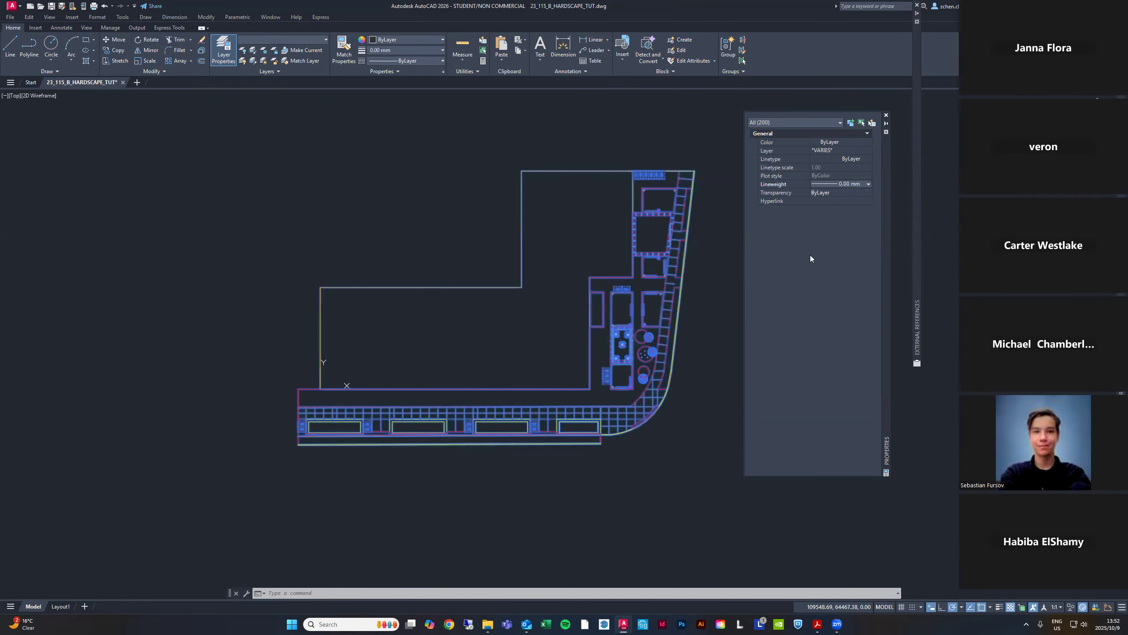
Delete the TECH-INDUSTRIA paving hatch around the large planter and all similar hatches in the plan
key("Escape")
middle_click_drag(722, 388, 707, 364)
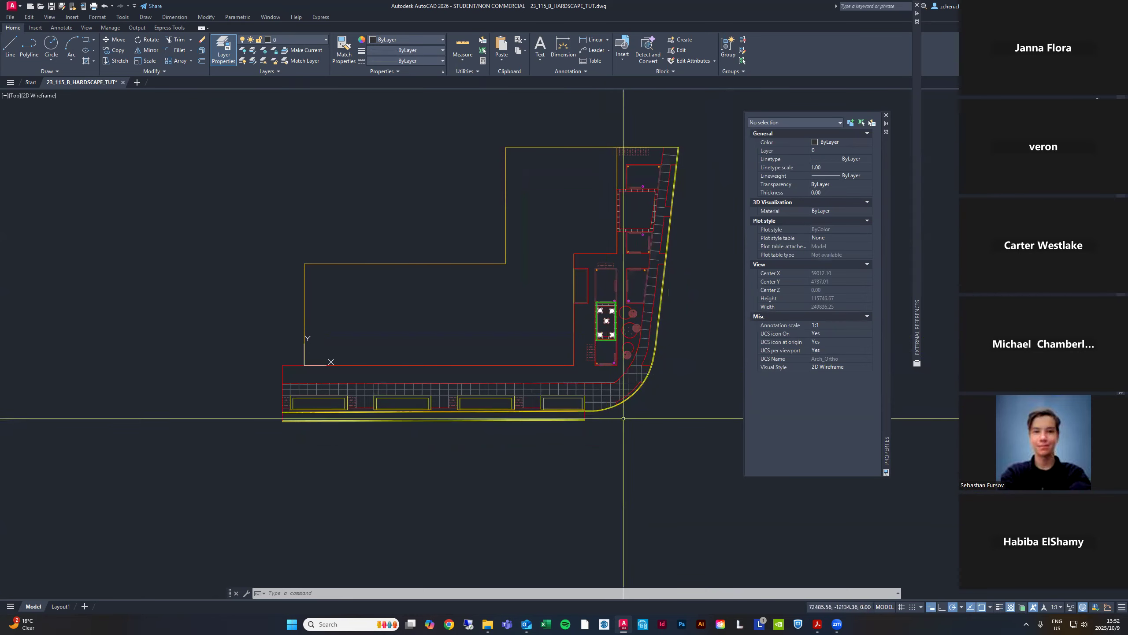
middle_click_drag(666, 413, 655, 420)
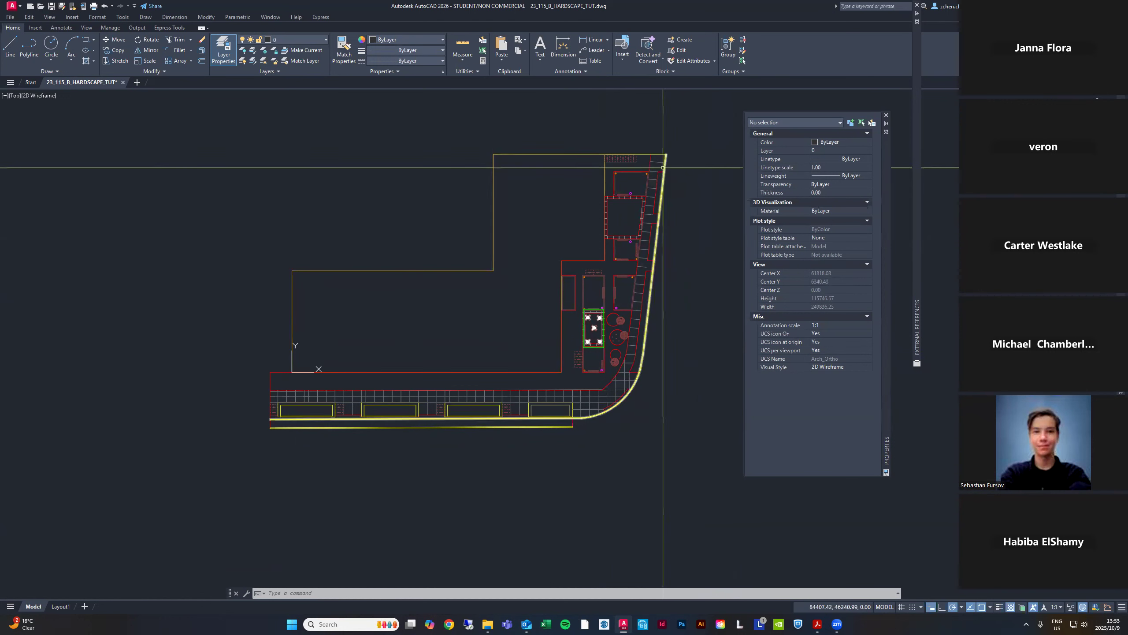
scroll(660, 199, "up", 4)
scroll(623, 138, "down", 2)
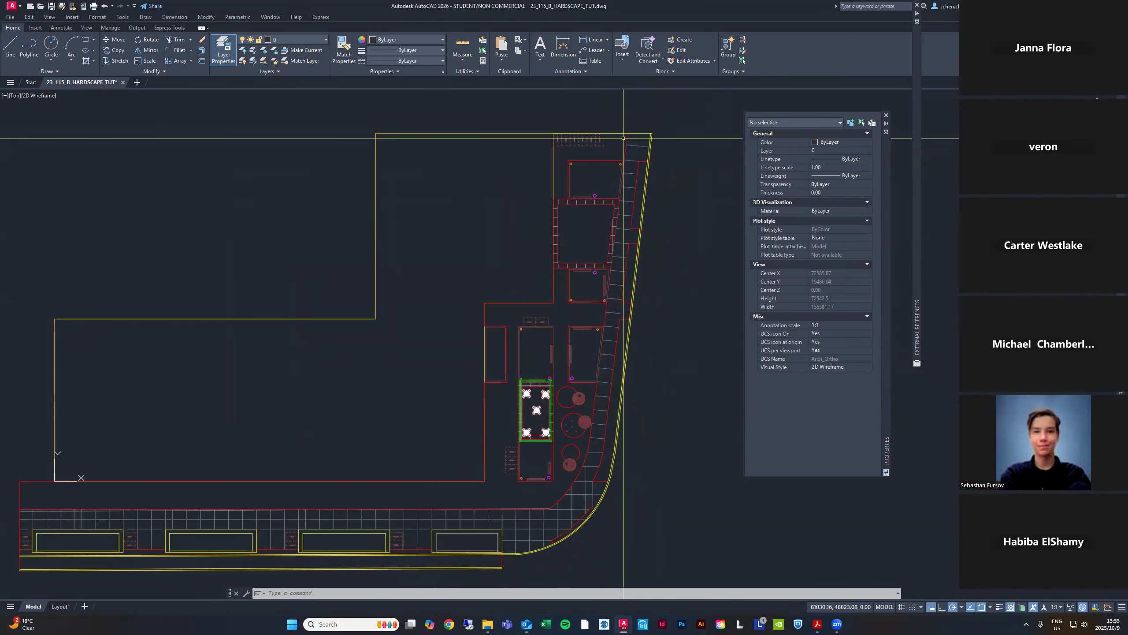
scroll(614, 180, "up", 8)
left_click(594, 350)
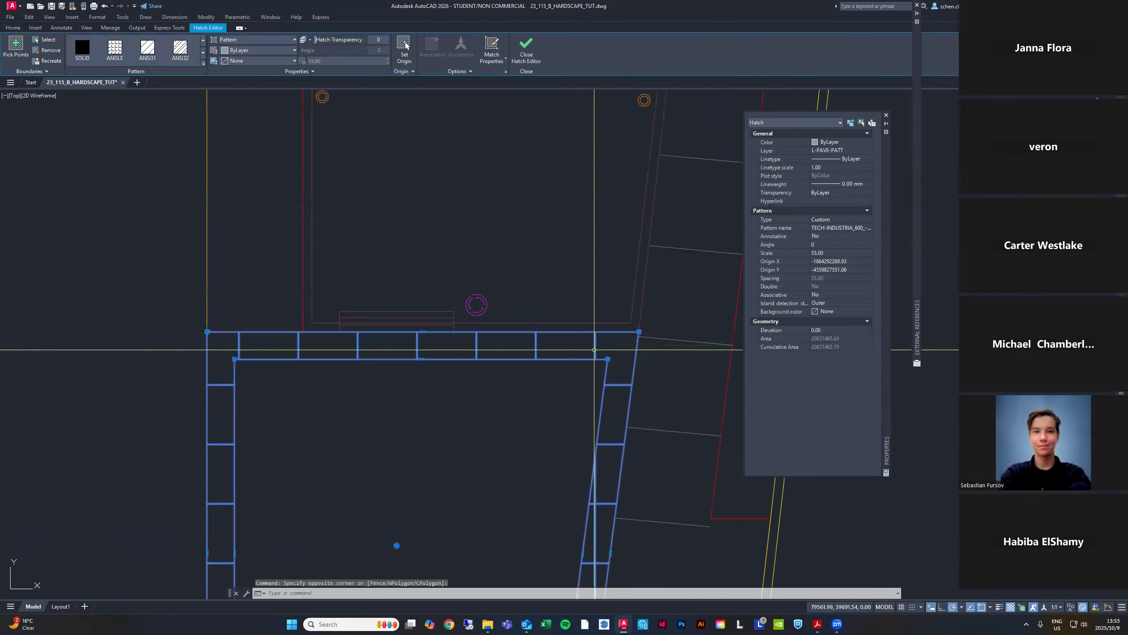
right_click(594, 350)
left_click(622, 530)
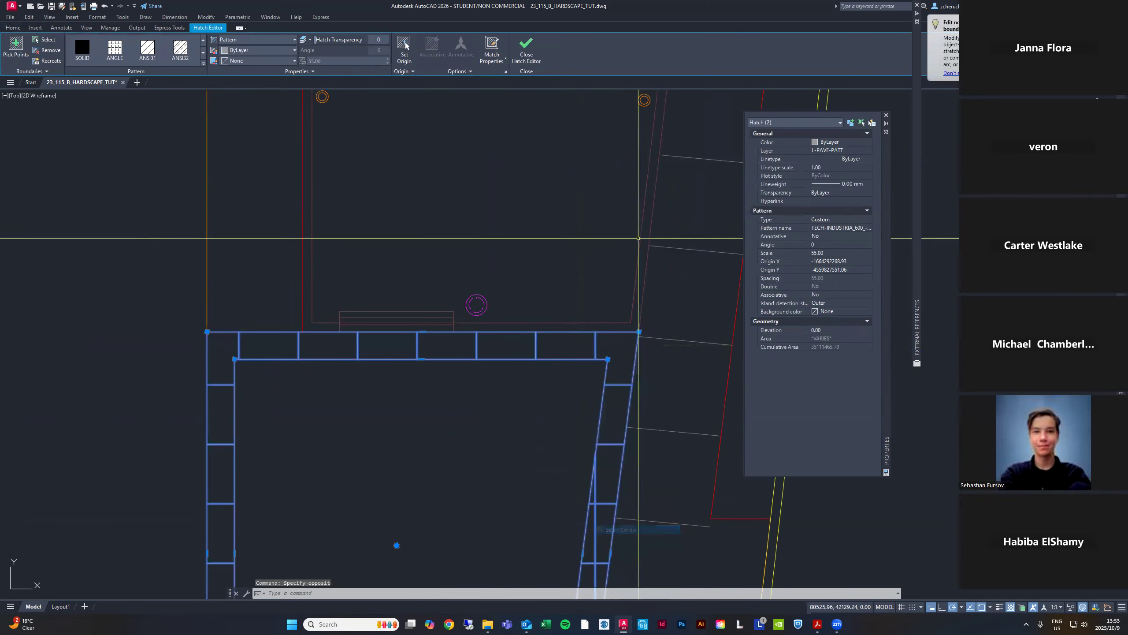
scroll(638, 238, "down", 10)
mouse_move(633, 267)
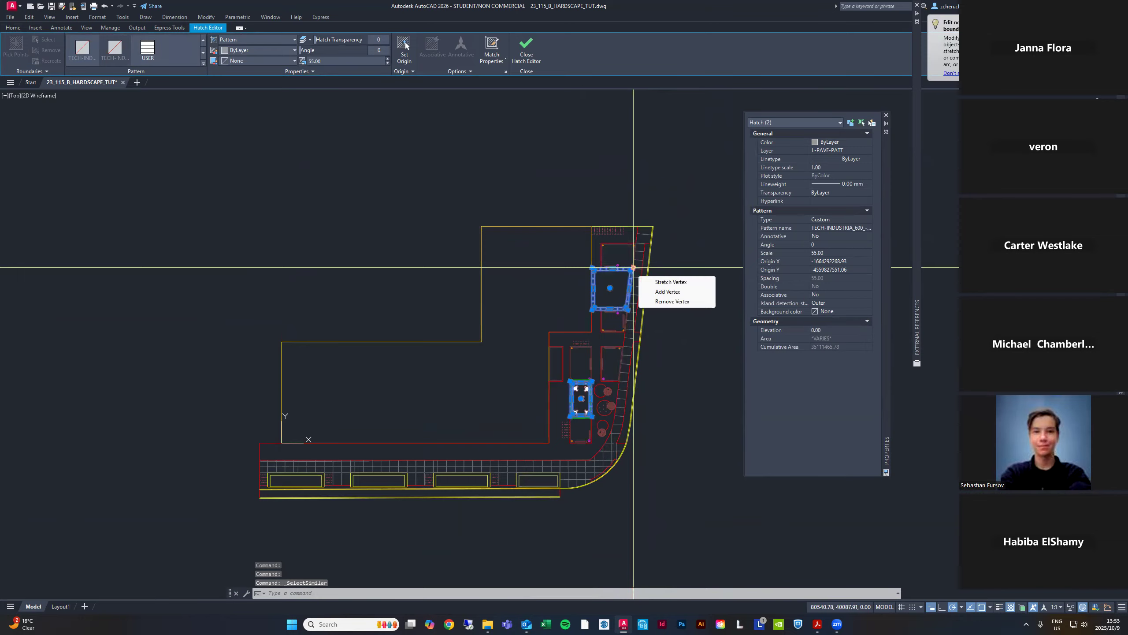
key("Delete")
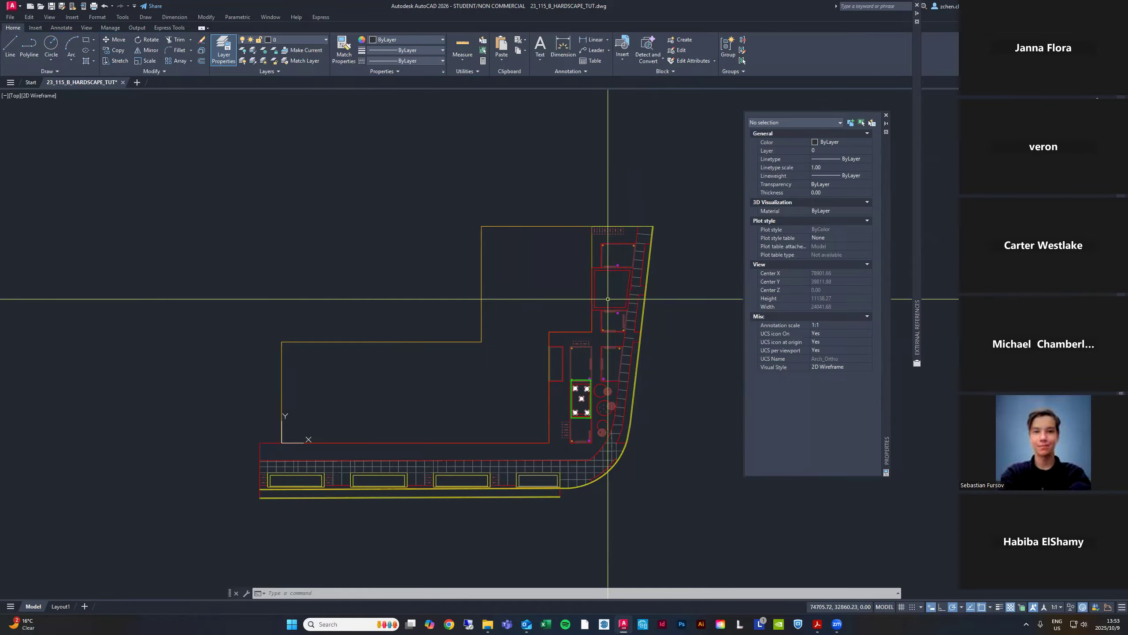
scroll(632, 240, "up", 6)
left_click(632, 240)
left_click(549, 225)
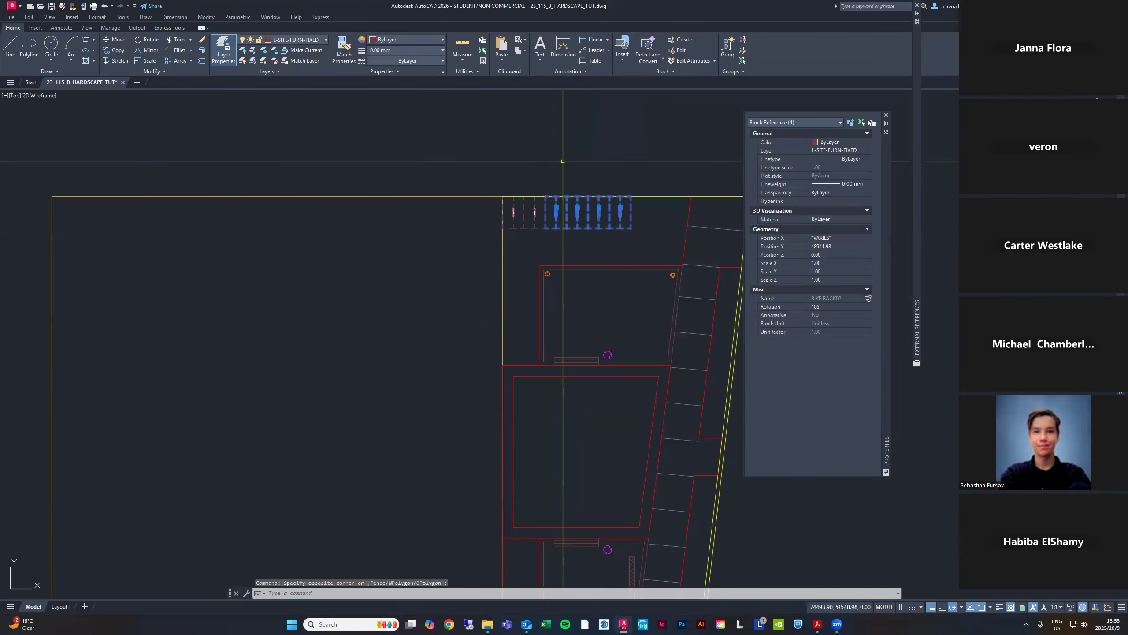
scroll(584, 176, "down", 4)
key("Escape")
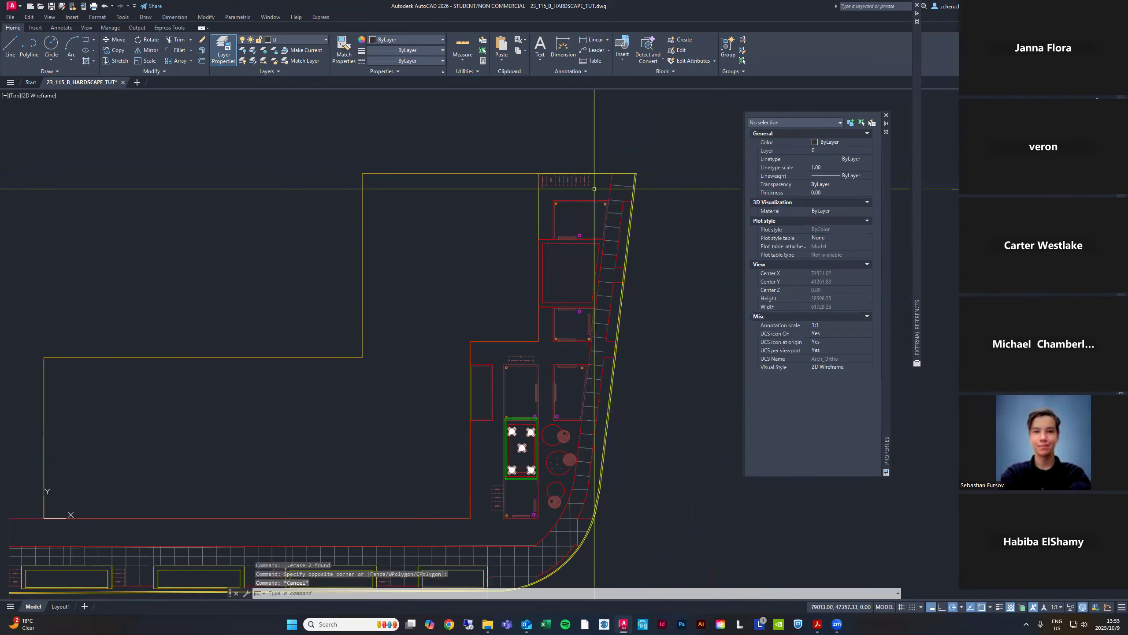
scroll(604, 158, "down", 5)
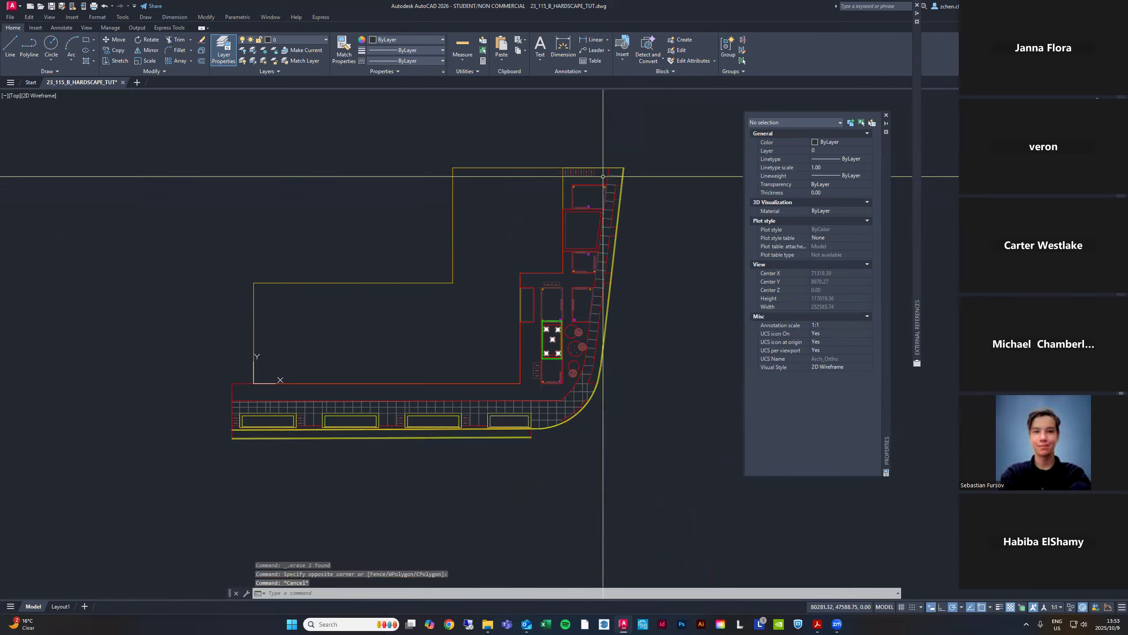
Select a bike rack at the plan's north end and extend the selection to all similar bike rack blocks
scroll(597, 172, "up", 5)
left_click(597, 190)
left_click(579, 173)
scroll(578, 173, "up", 3)
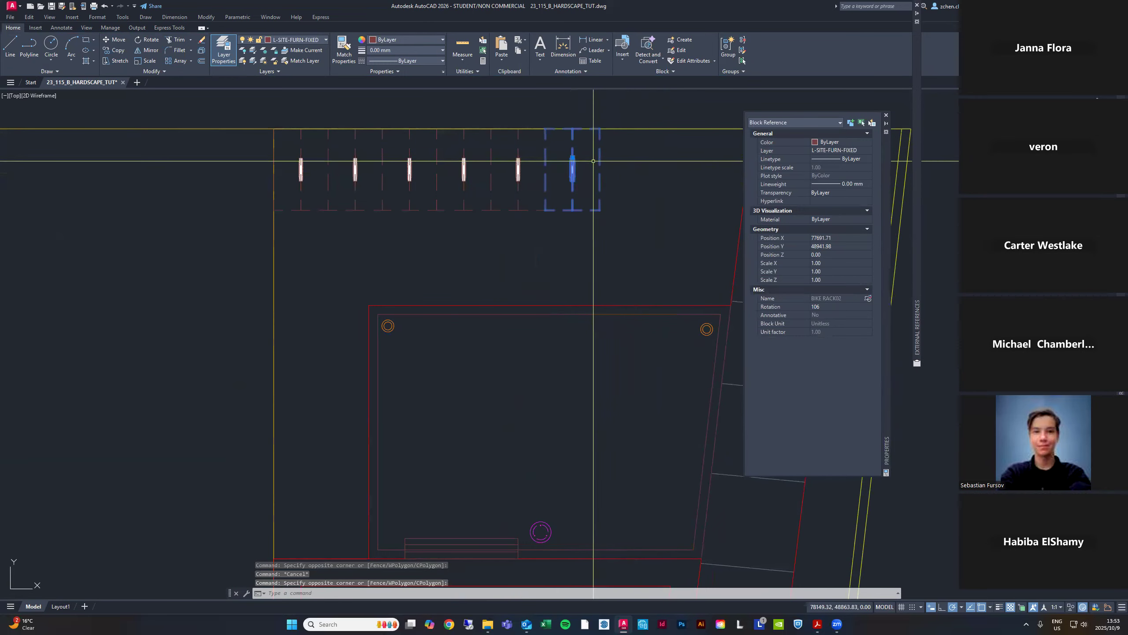
scroll(567, 145, "down", 2)
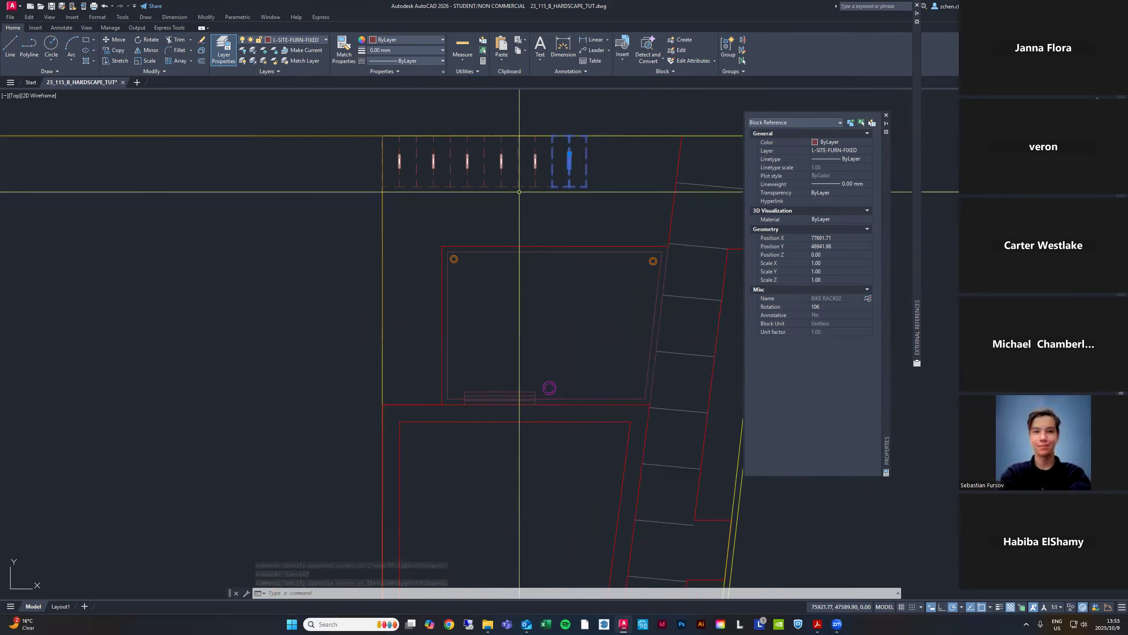
scroll(564, 128, "up", 2)
scroll(564, 128, "up", 2)
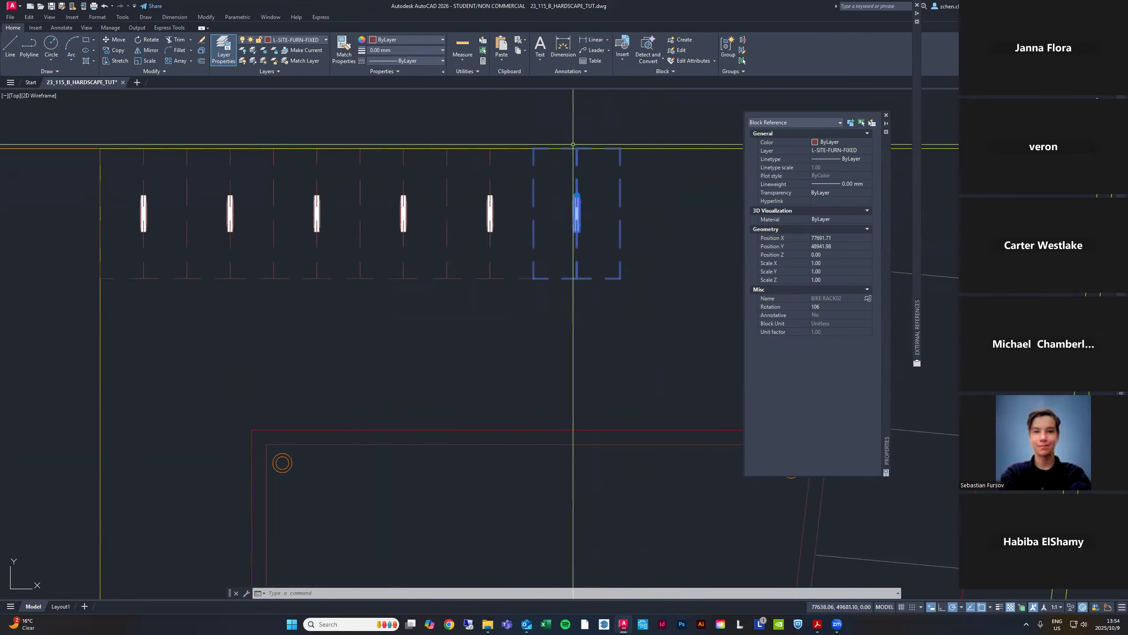
scroll(559, 177, "down", 2)
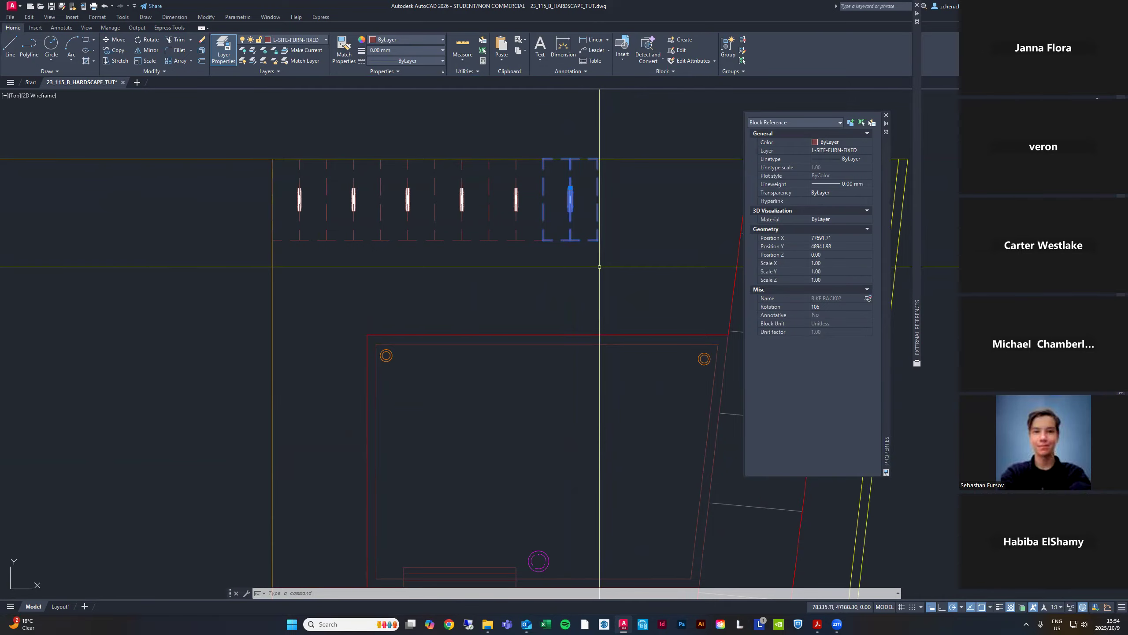
scroll(537, 160, "down", 3)
scroll(555, 178, "down", 2)
scroll(554, 166, "up", 2)
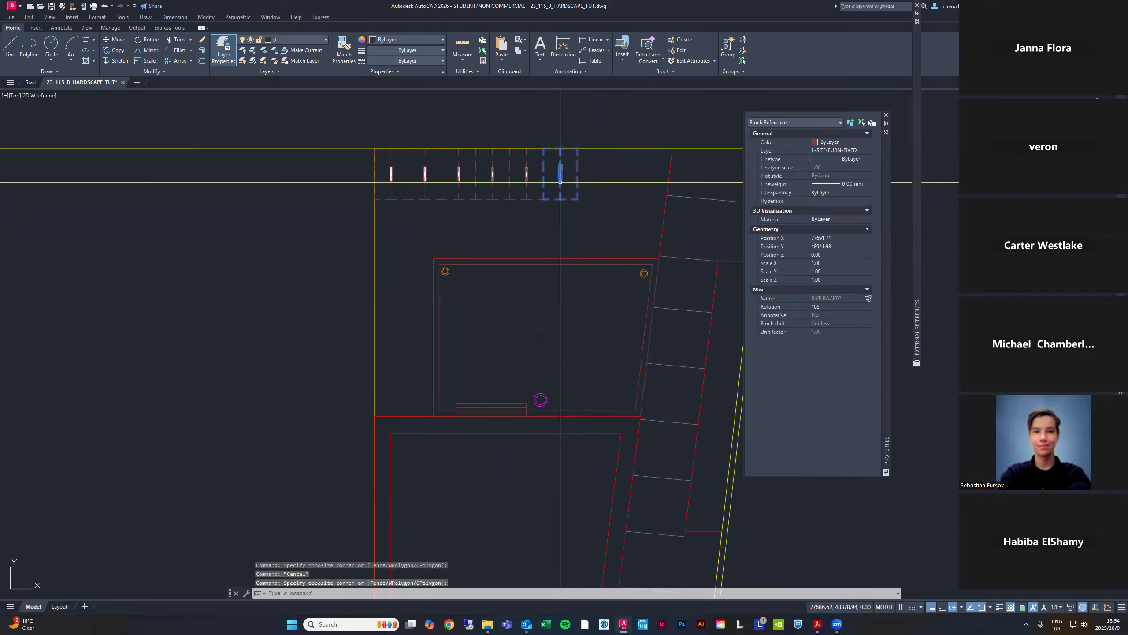
scroll(564, 160, "up", 4)
scroll(578, 165, "down", 2)
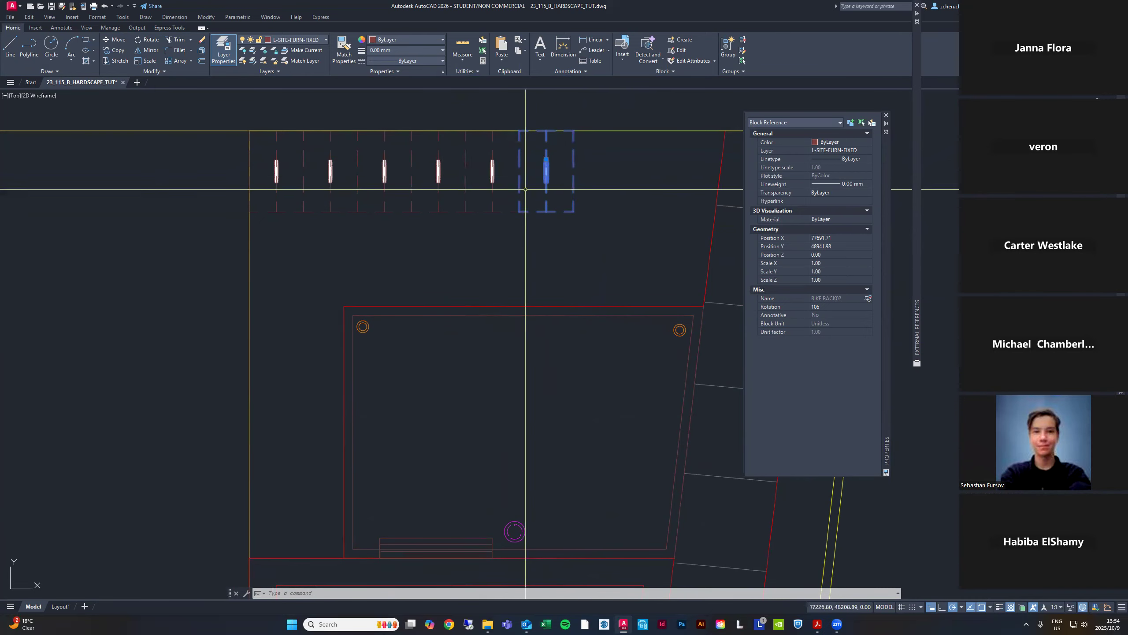
right_click(585, 166)
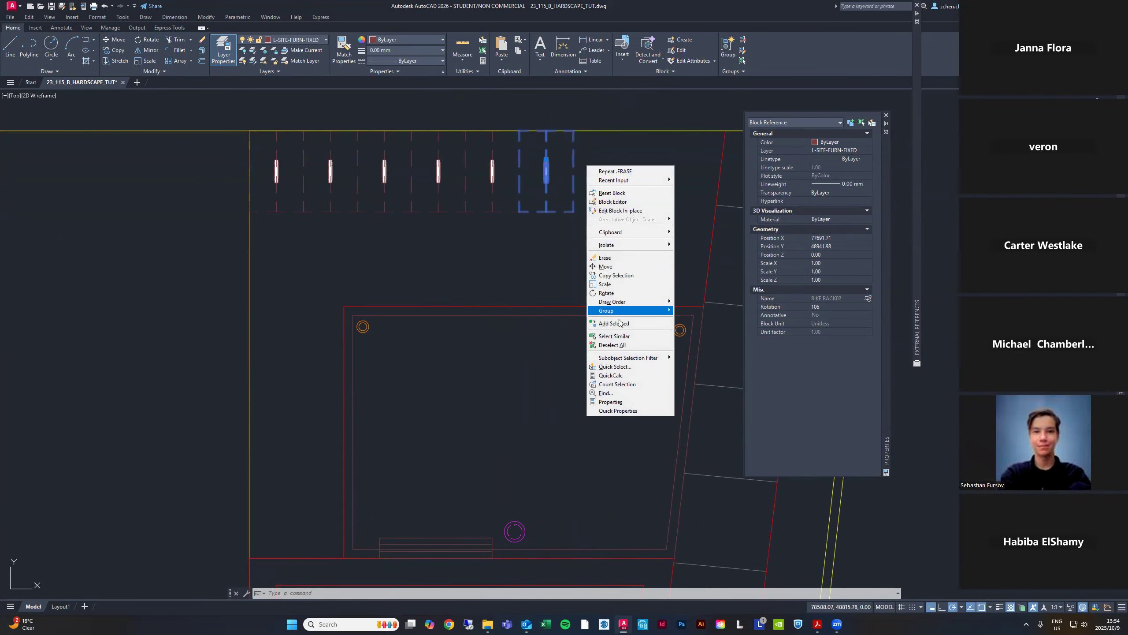
left_click(616, 337)
scroll(617, 169, "down", 5)
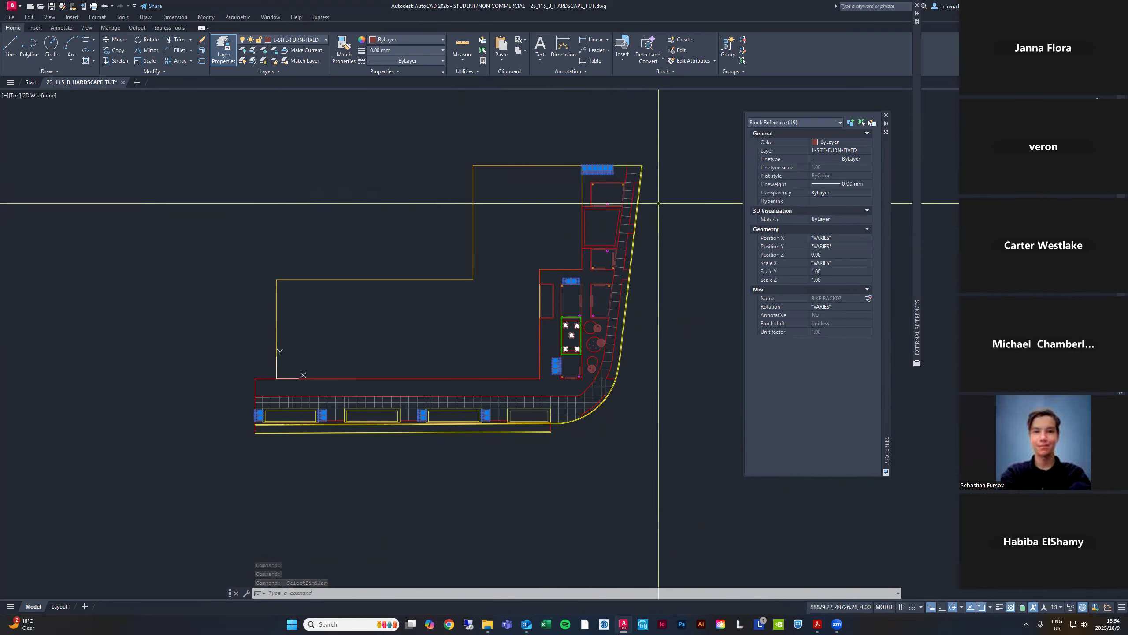
Try to add the slatted benches in the two northern planters to the bike rack selection, then clear the selection
scroll(640, 204, "up", 6)
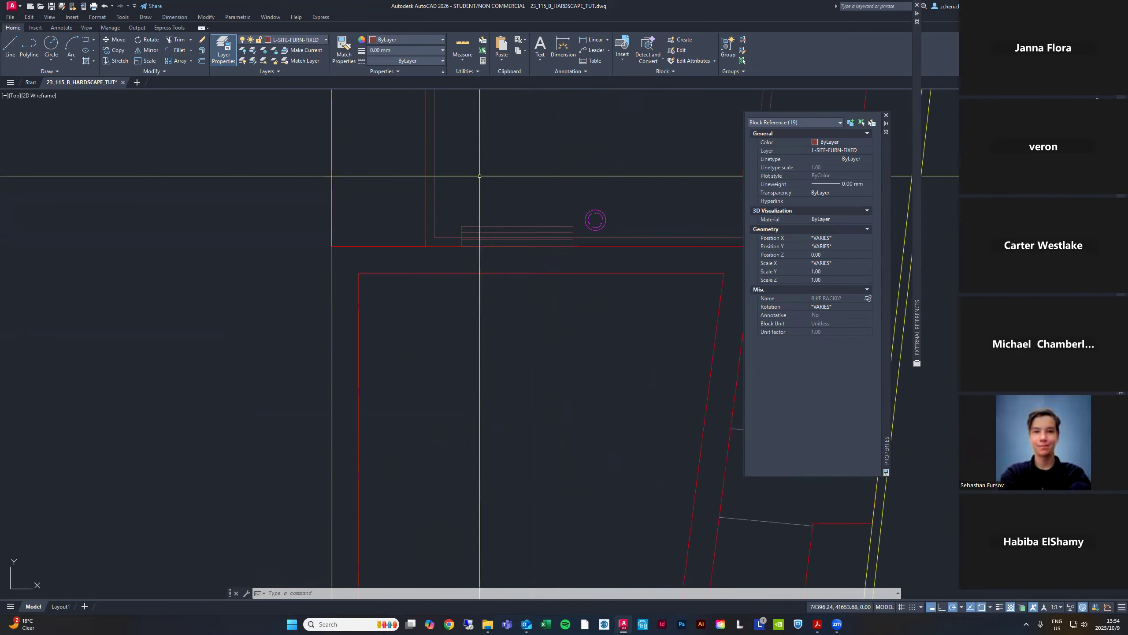
left_click_drag(448, 207, 583, 263)
scroll(583, 263, "down", 3)
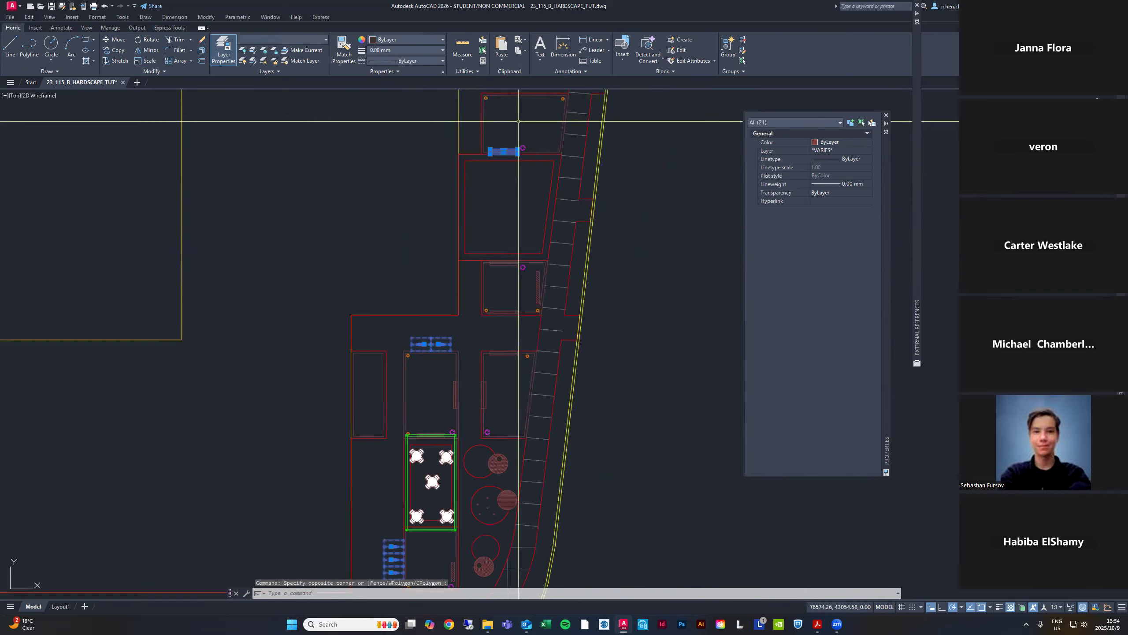
scroll(535, 209, "up", 3)
left_click_drag(537, 208, 583, 382)
left_click(584, 382)
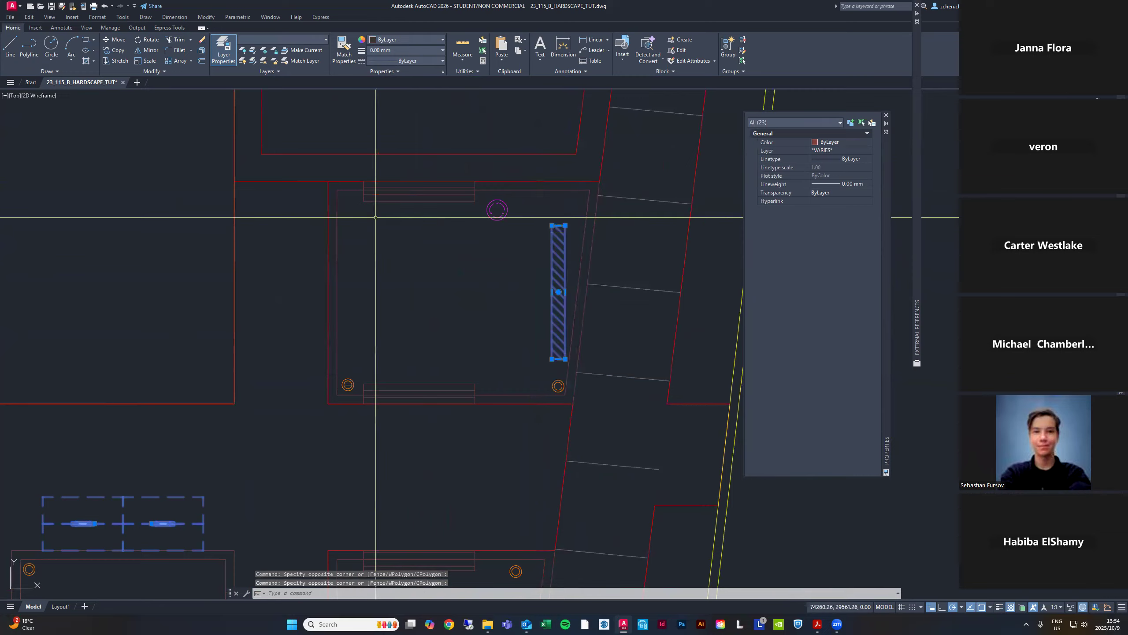
scroll(372, 222, "up", 2)
left_click(351, 140)
left_click(547, 213)
scroll(490, 186, "down", 4)
scroll(427, 311, "up", 2)
key("Escape")
Select the light bollard, the magenta planter light and the round hatched furniture blocks, along with all similar blocks
left_click(425, 311)
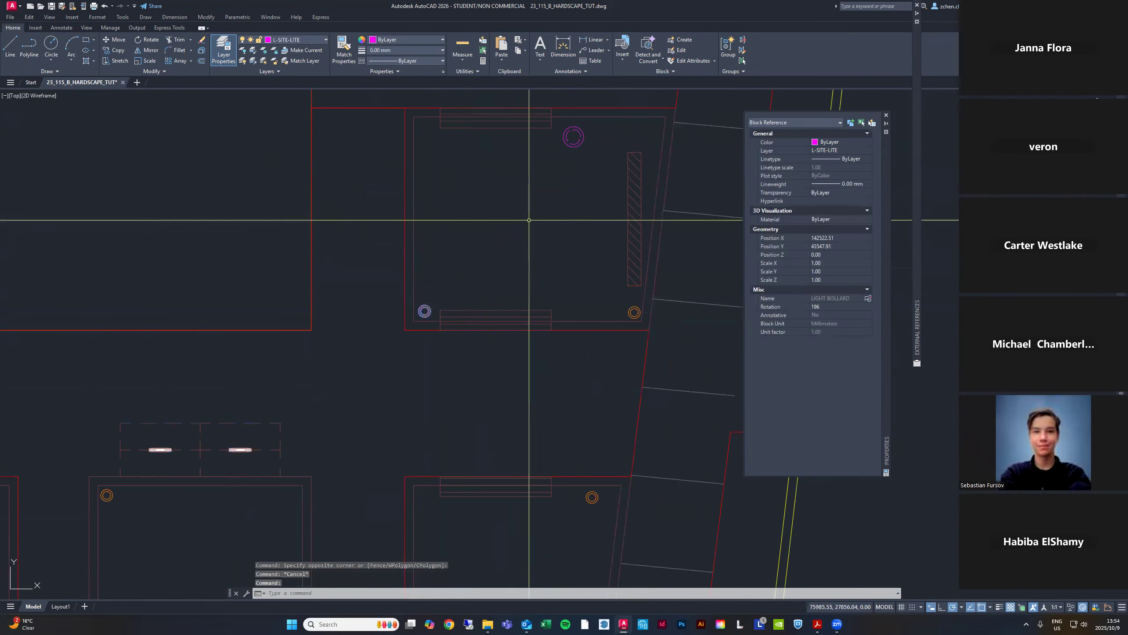
left_click(573, 137)
scroll(547, 234, "down", 2)
scroll(546, 233, "down", 3)
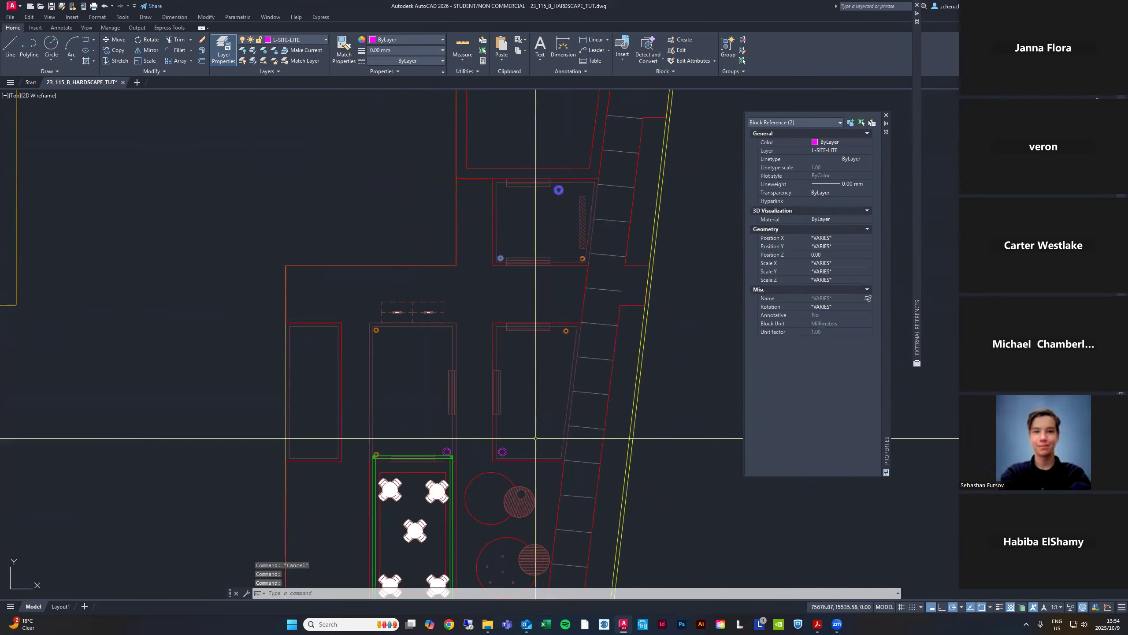
left_click(518, 508)
scroll(544, 483, "down", 1)
scroll(544, 483, "up", 2)
left_click(553, 391)
right_click(556, 391)
left_click(598, 510)
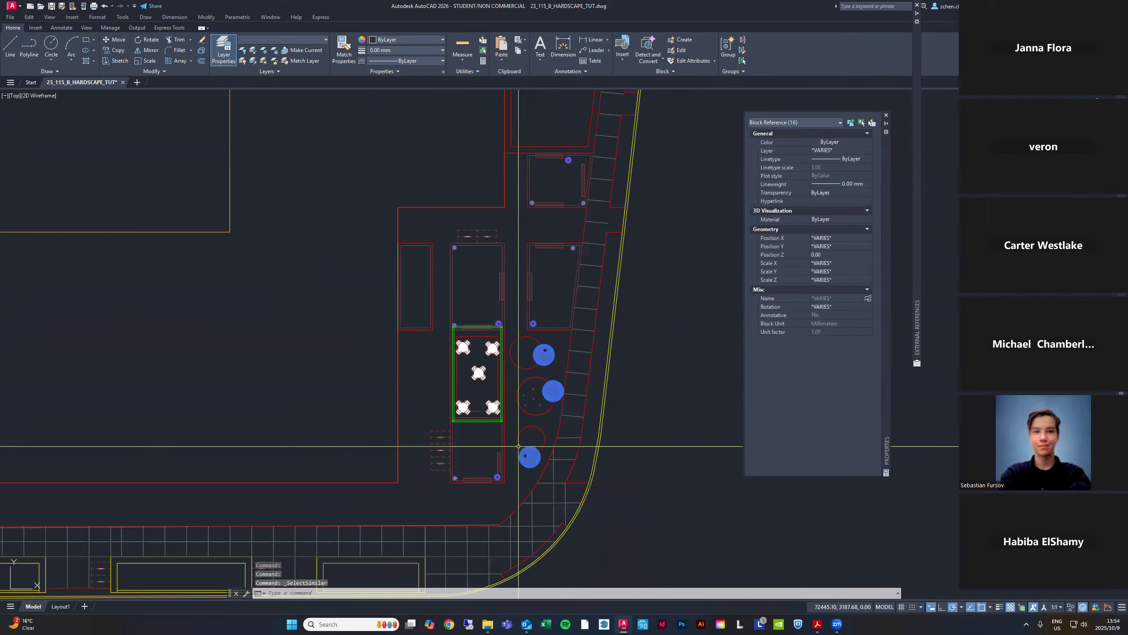
Add one table-and-chairs block inside the green frame and all similar seating blocks to the selection
scroll(550, 303, "up", 3)
left_click(549, 334)
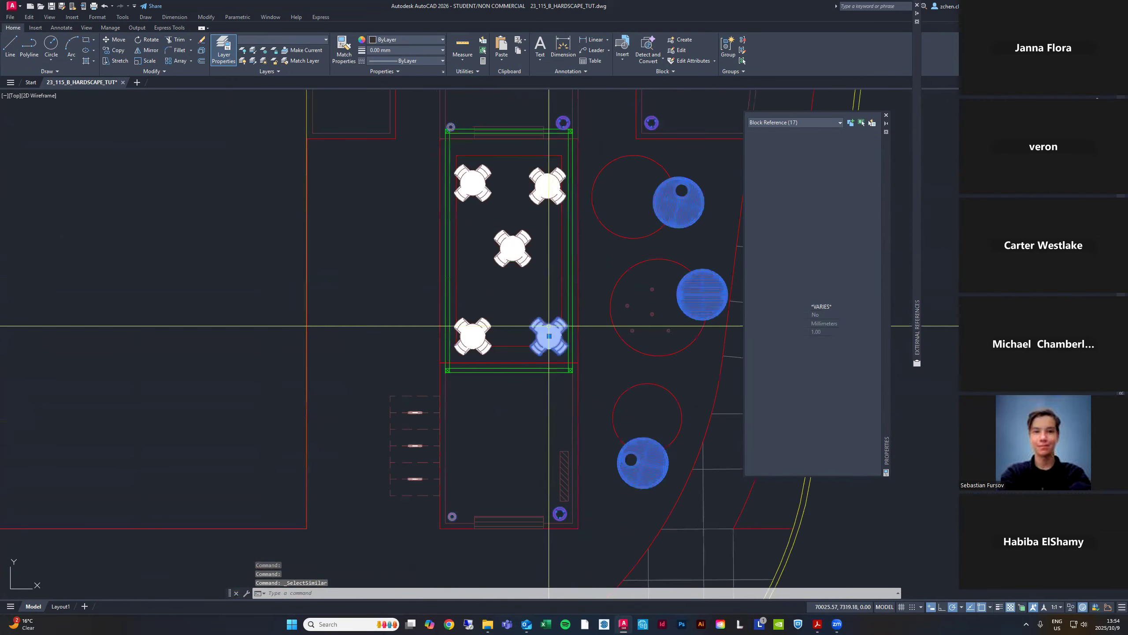
right_click(550, 327)
left_click(576, 444)
scroll(546, 275, "down", 3)
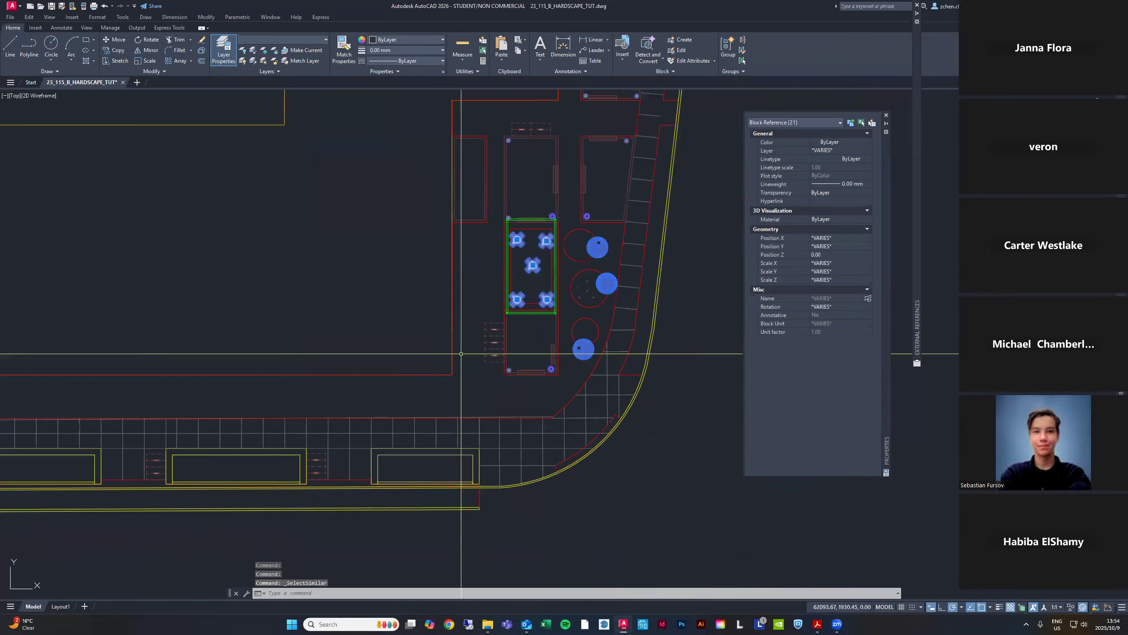
Add a bike rack block and all similar bike racks across the plan to the selection
scroll(463, 355, "up", 3)
left_click(537, 241)
left_click(511, 297)
right_click(510, 297)
left_click(537, 416)
scroll(515, 297, "down", 5)
Add the slatted bench on the south edge of the northernmost planter, outline and hatch, to the selection
scroll(594, 350, "up", 8)
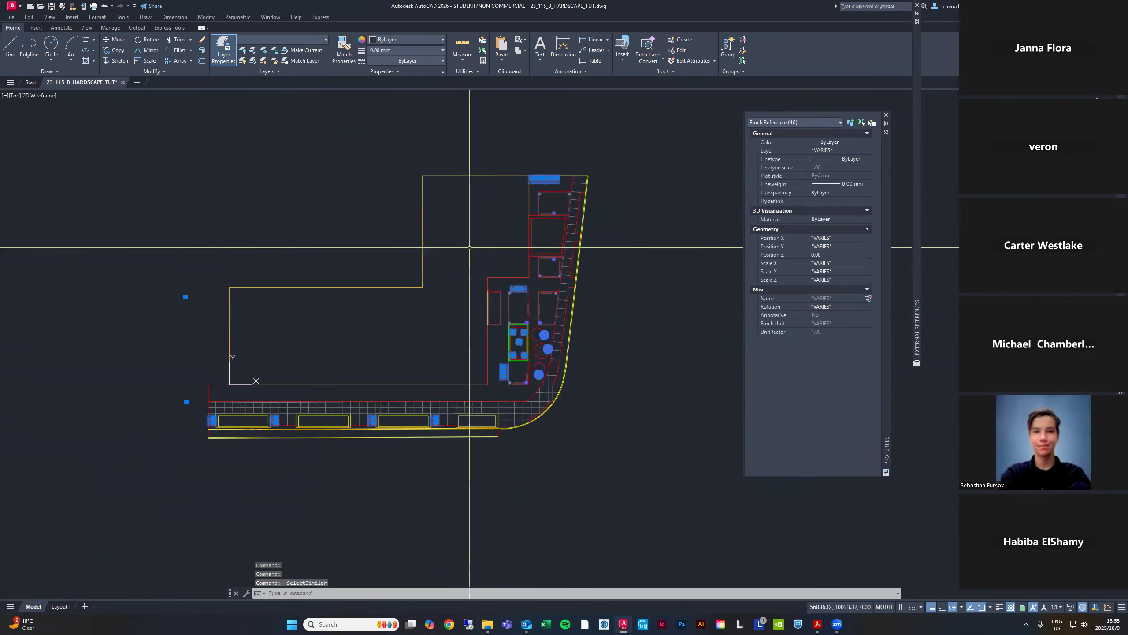
left_click(521, 242)
left_click(619, 306)
scroll(498, 222, "down", 2)
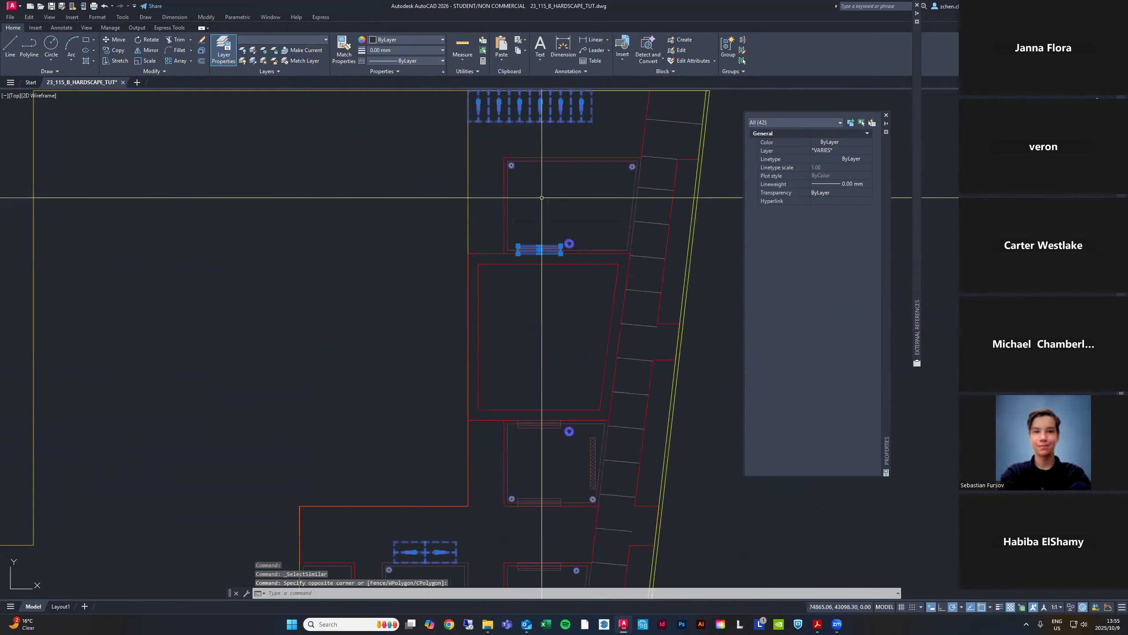
Add the north, east and south benches of the planter south of the large bed to the selection
scroll(569, 121, "down", 2)
scroll(548, 324, "up", 4)
left_click(507, 232)
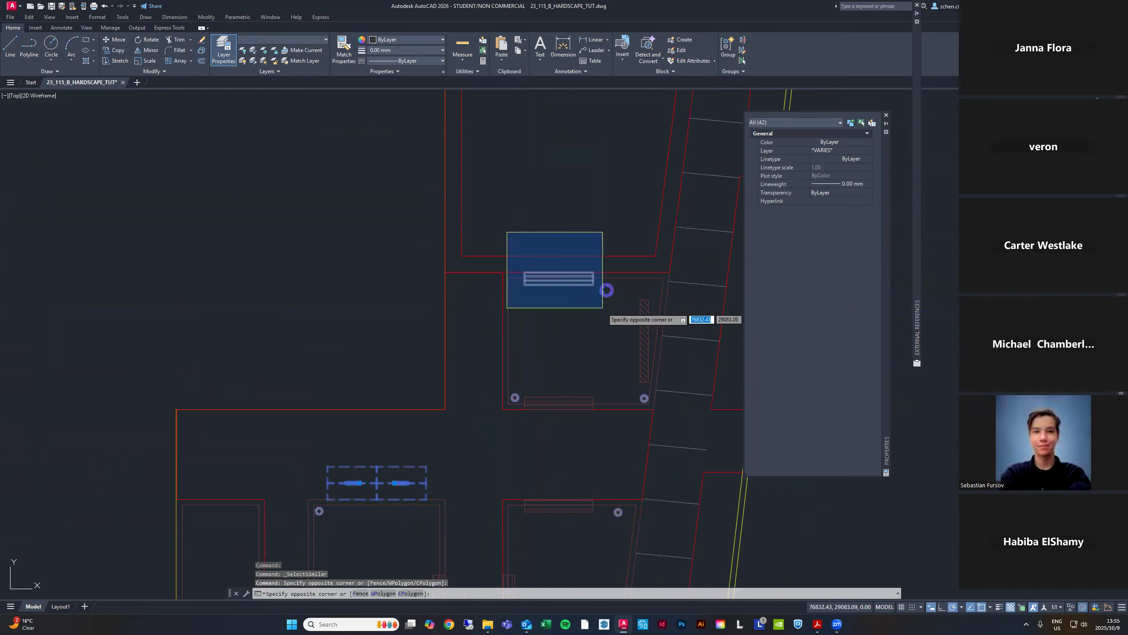
left_click(605, 310)
scroll(639, 303, "up", 4)
left_click(627, 279)
left_click(723, 511)
scroll(524, 279, "down", 2)
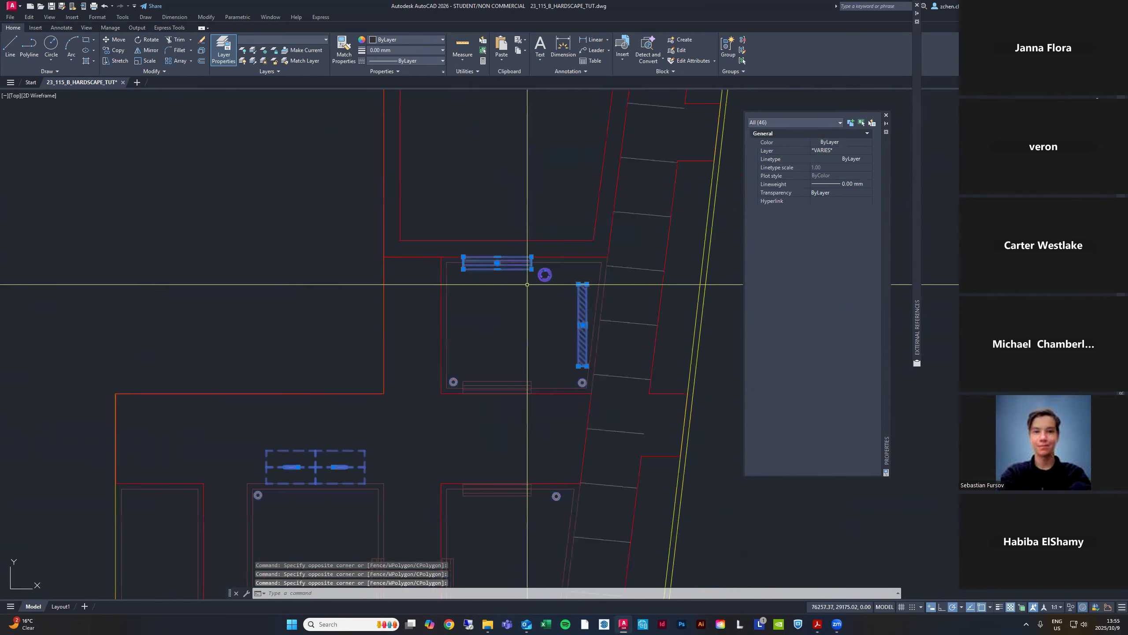
scroll(474, 385, "up", 1)
left_click(445, 333)
left_click(579, 421)
scroll(541, 213, "down", 3)
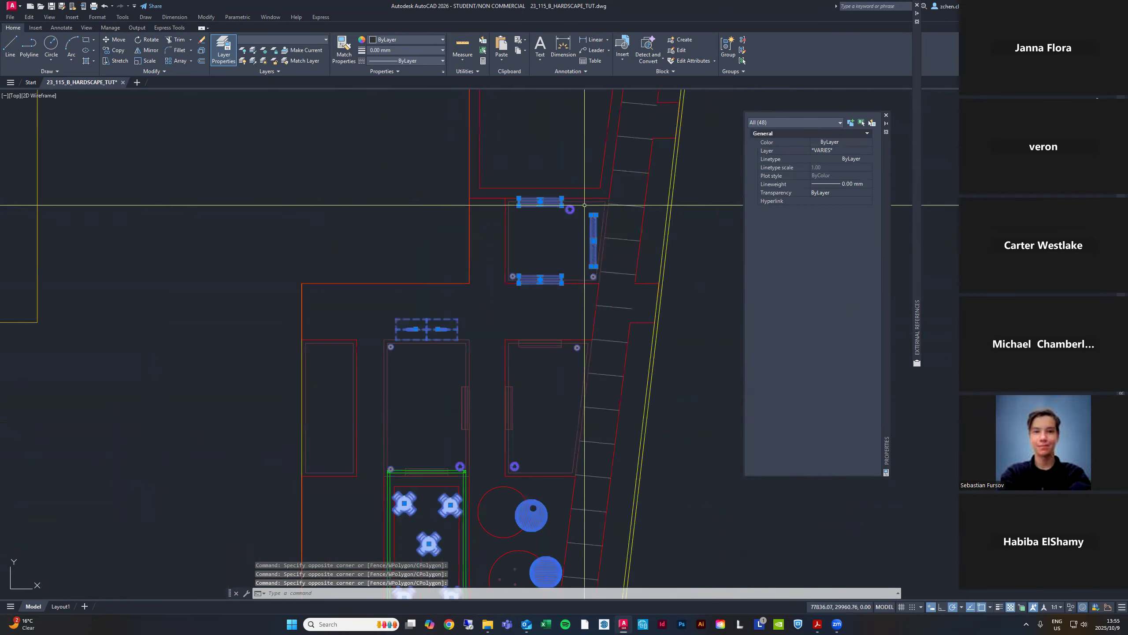
Add the north and west benches of the tapered planter and the east bench of its neighbouring planter to the selection
scroll(487, 479, "up", 3)
left_click(499, 229)
left_click(643, 306)
left_click(448, 340)
left_click(541, 486)
left_click(336, 345)
left_click(448, 499)
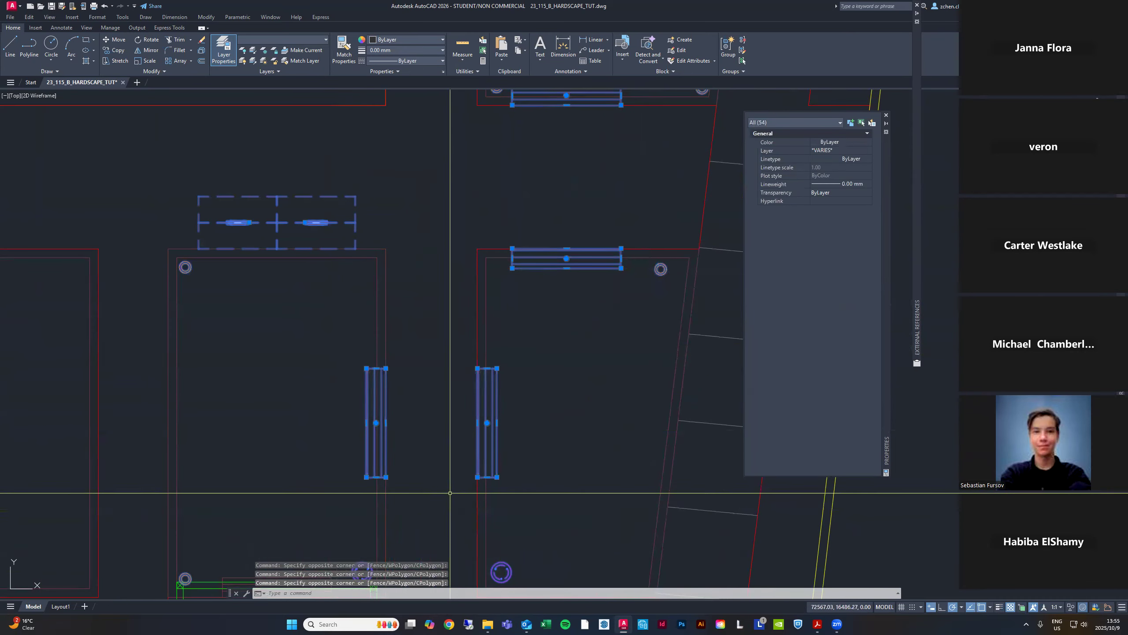
Add the five small round elements inside the middle circle, outlines and hatches, to the selection
scroll(595, 274, "down", 3)
scroll(586, 377, "up", 6)
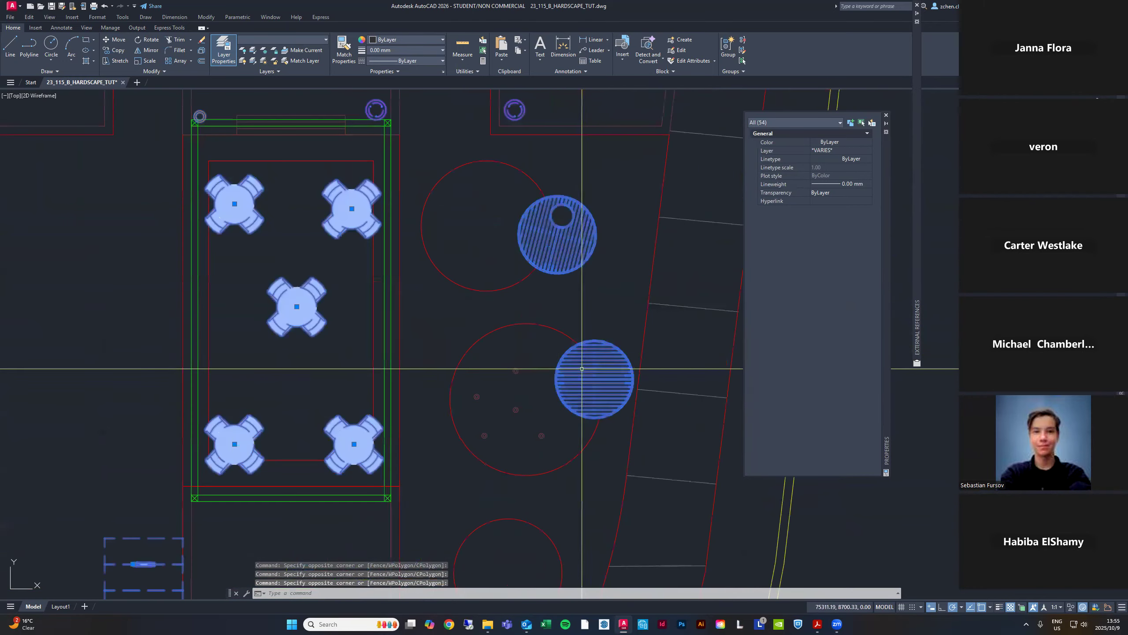
left_click(428, 336)
left_click(556, 449)
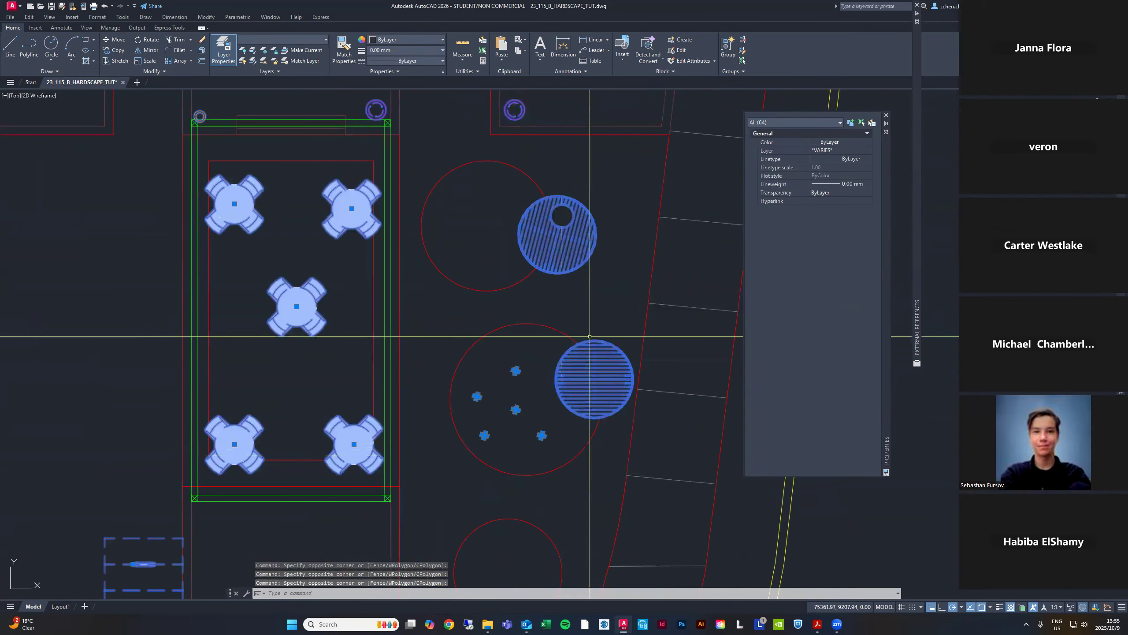
Add the east and south benches of the planter below the green-framed seating area to the selection
scroll(642, 219, "down", 5)
scroll(586, 346, "up", 5)
left_click(567, 242)
left_click(687, 378)
left_click(465, 324)
left_click(609, 413)
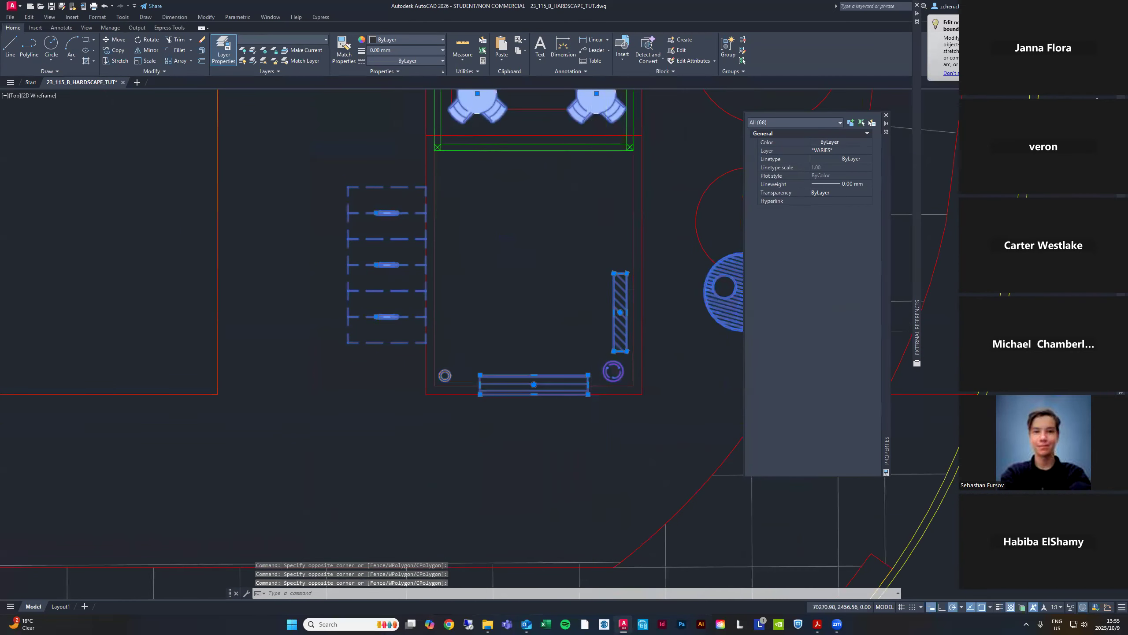
Convert the selected furniture and lighting into a block named SITE FURN, with its base point at the building corner northwest of the narrow planter
scroll(369, 358, "down", 6)
middle_click_drag(507, 330, 465, 365)
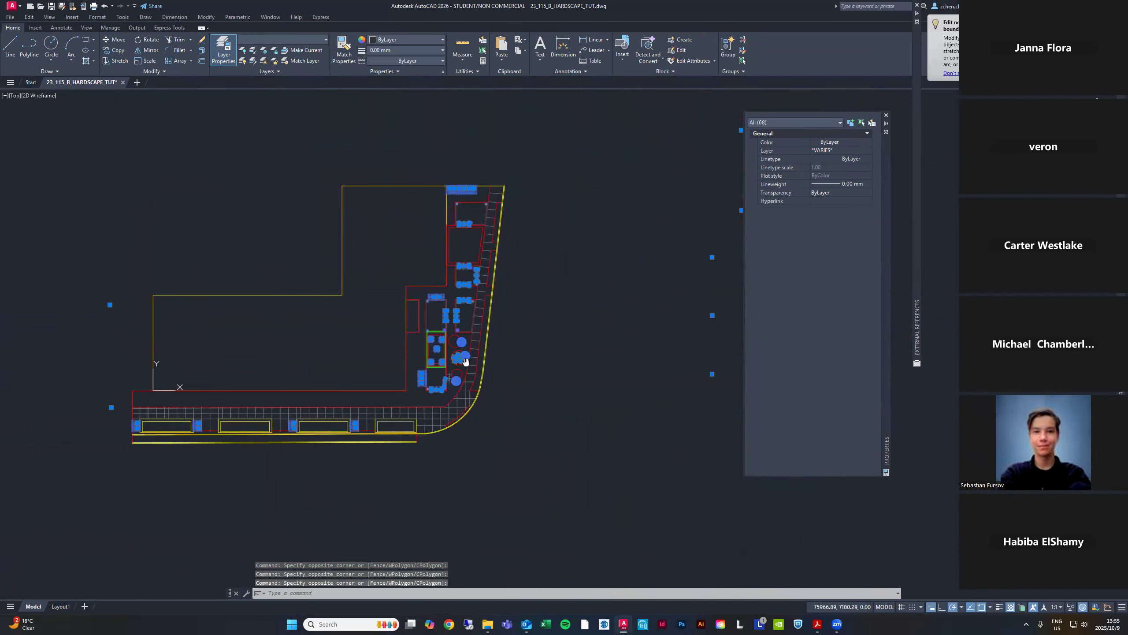
scroll(391, 300, "up", 2)
mouse_move(381, 376)
middle_mouse_down()
mouse_move(530, 330)
mouse_move(467, 330)
mouse_move(479, 330)
mouse_move(443, 368)
middle_mouse_up()
type("BLOCK")
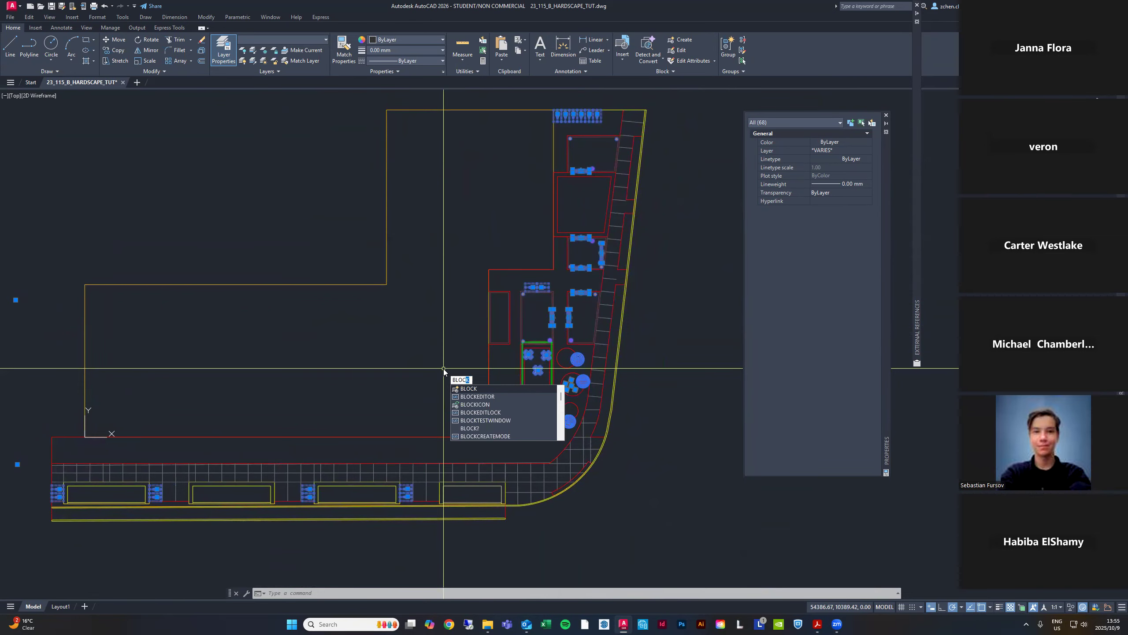
key("Return")
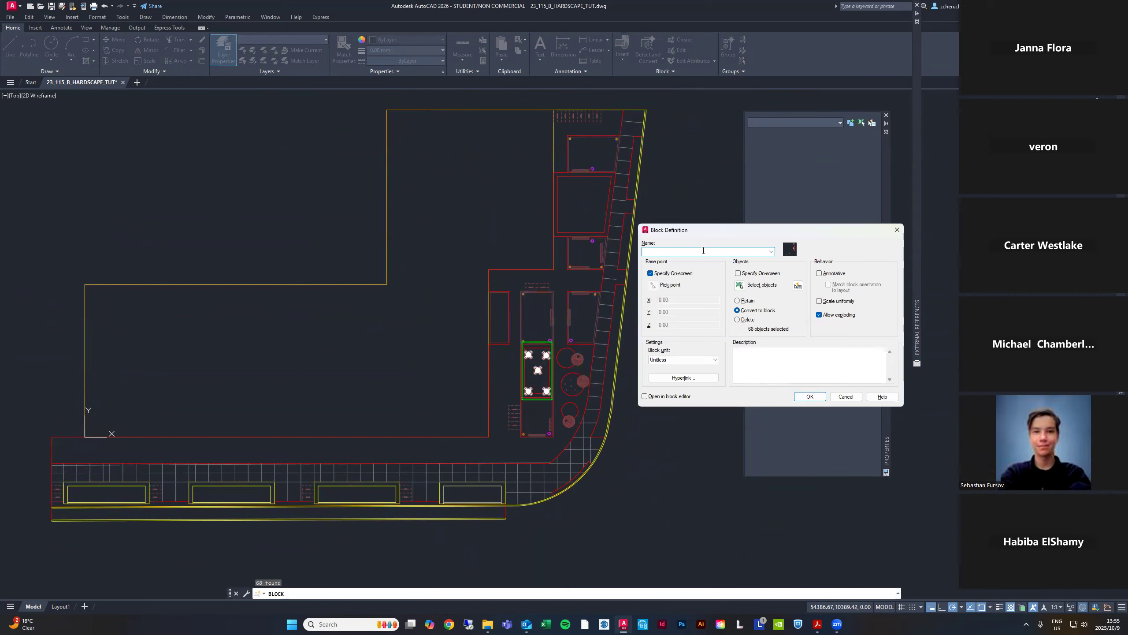
type("SITE FURN")
left_click(804, 395)
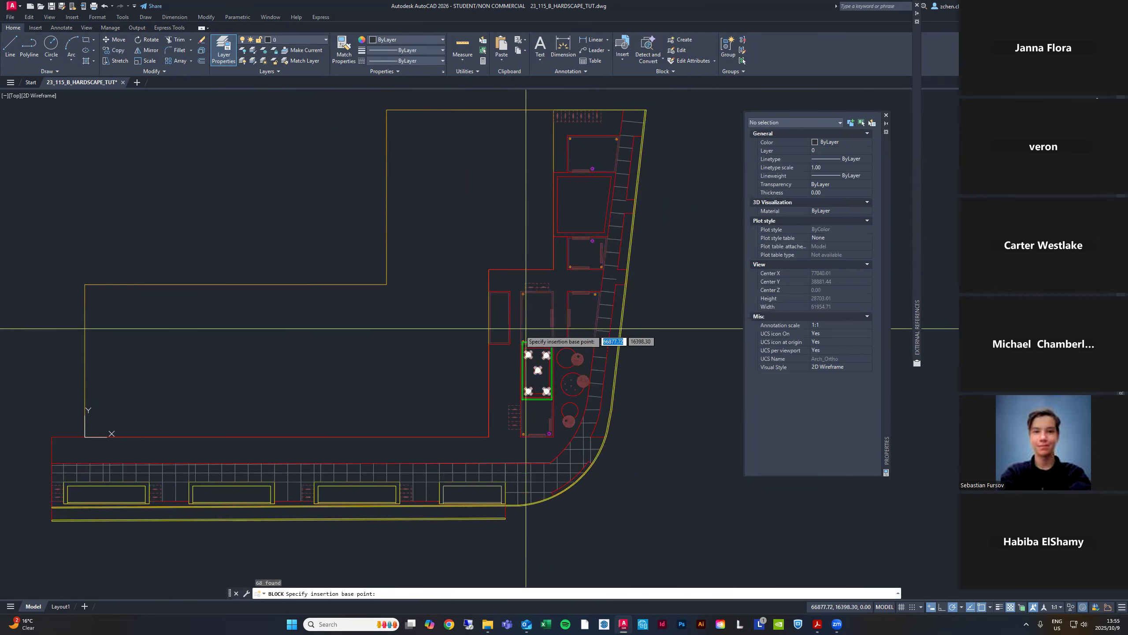
scroll(506, 260, "up", 5)
scroll(393, 317, "up", 5)
left_click(349, 376)
scroll(348, 376, "down", 6)
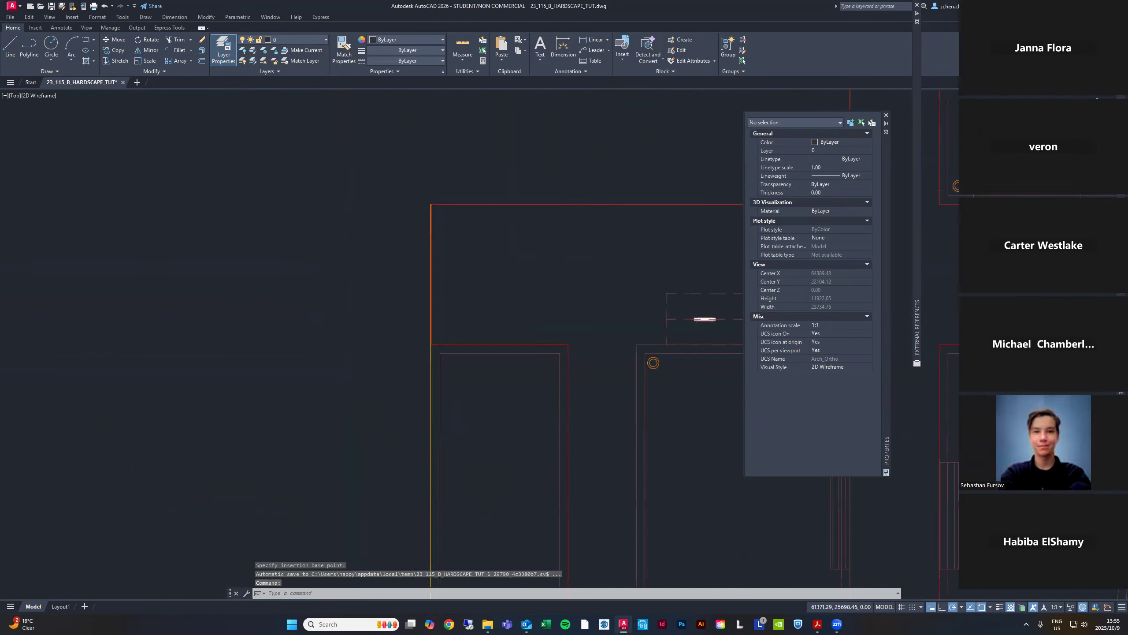
Select the SITE FURN block to check which objects it contains, and clear the selection
scroll(498, 213, "up", 4)
left_click(504, 212)
middle_click_drag(611, 264, 647, 296)
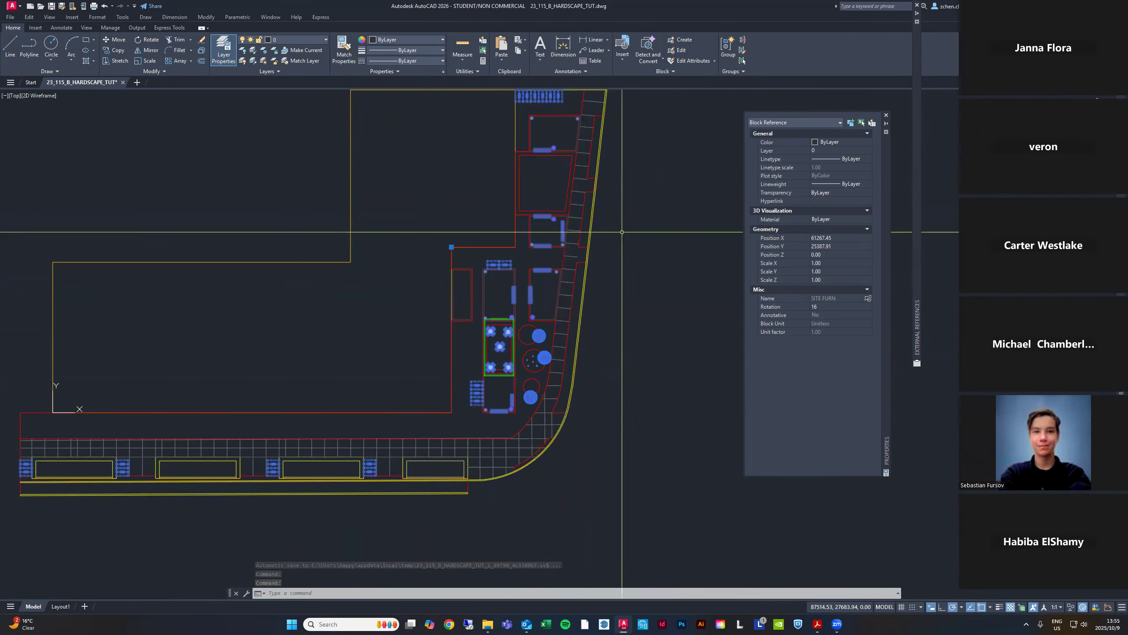
middle_click_drag(626, 280, 634, 279)
key("Escape")
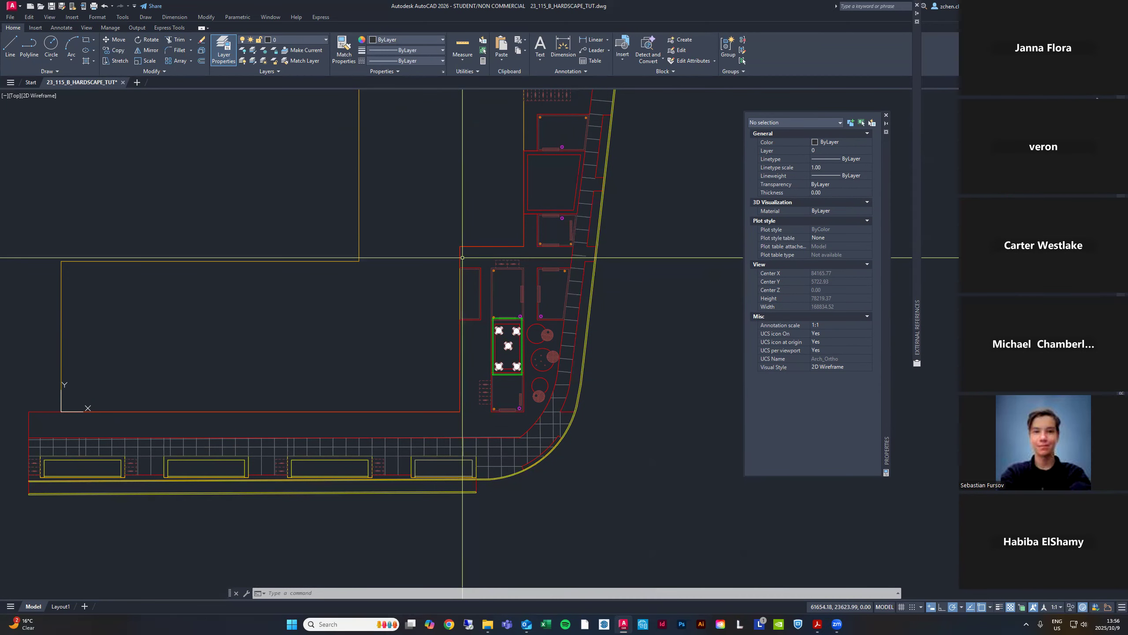
Examine the overlapping building and paving outlines at the block's base corner, selecting the L-PAVE-UPAV polyline to see its extent
scroll(473, 252, "up", 5)
scroll(294, 227, "up", 5)
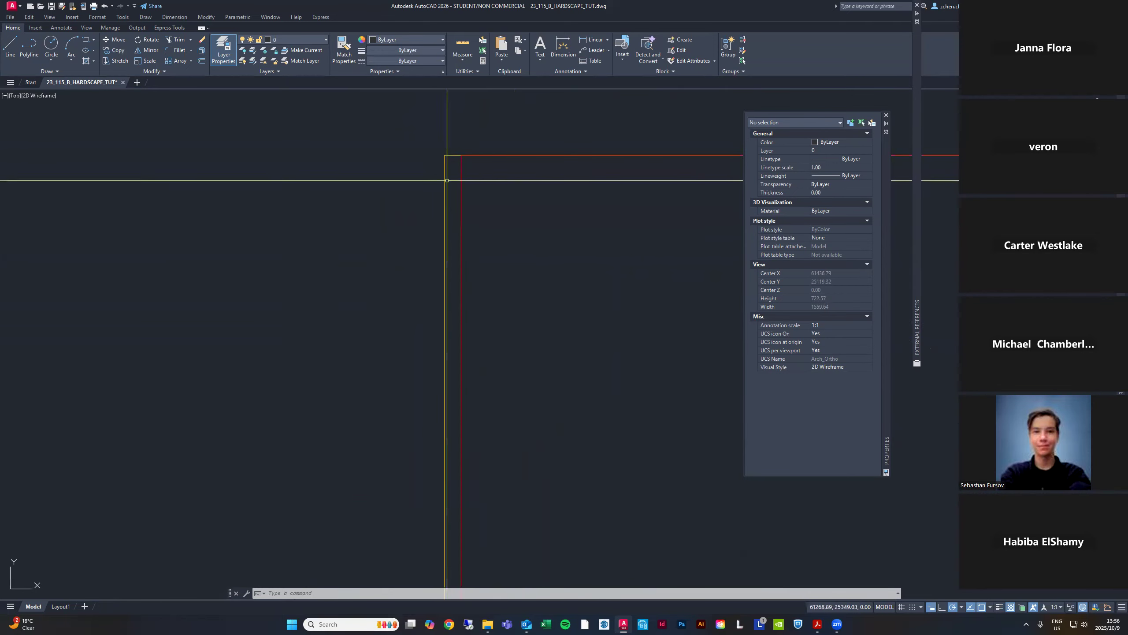
left_click(447, 180)
left_click(444, 202)
scroll(502, 168, "down", 3)
scroll(483, 162, "up", 4)
key("Escape")
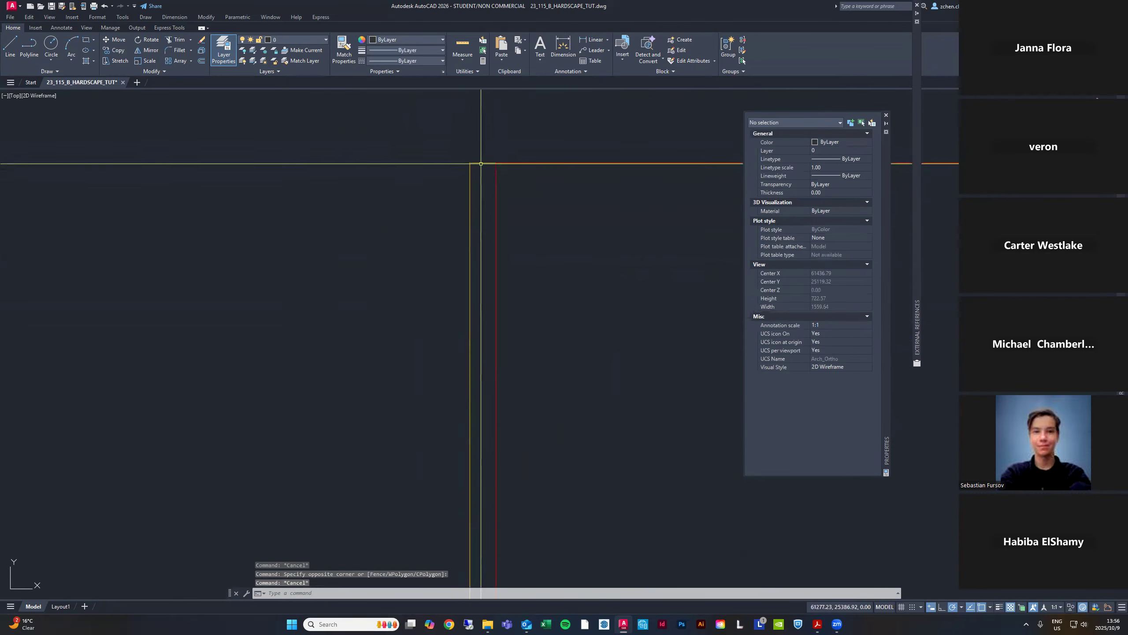
scroll(502, 167, "down", 3)
scroll(492, 175, "up", 4)
scroll(555, 120, "down", 2)
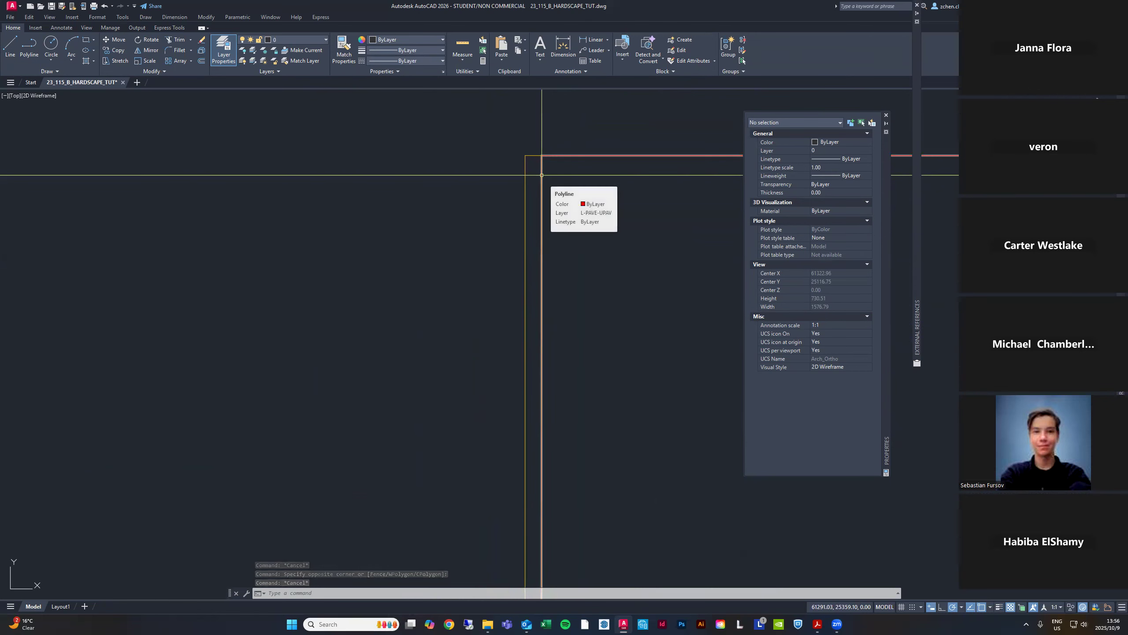
left_click(542, 175)
scroll(538, 164, "down", 4)
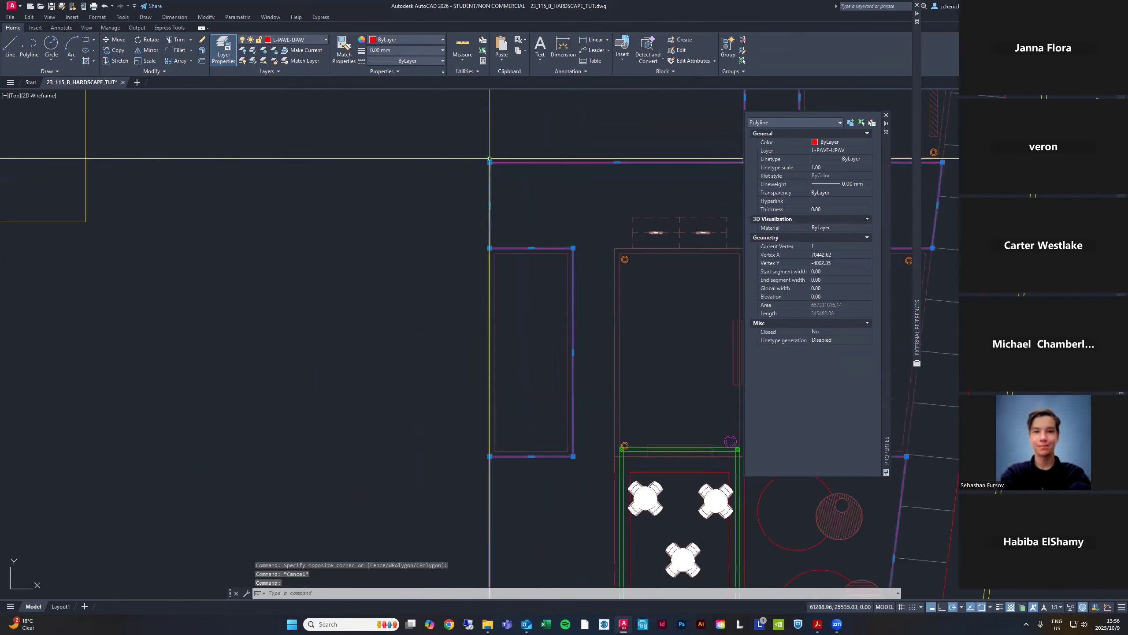
middle_click_drag(586, 123, 518, 298)
key("Escape")
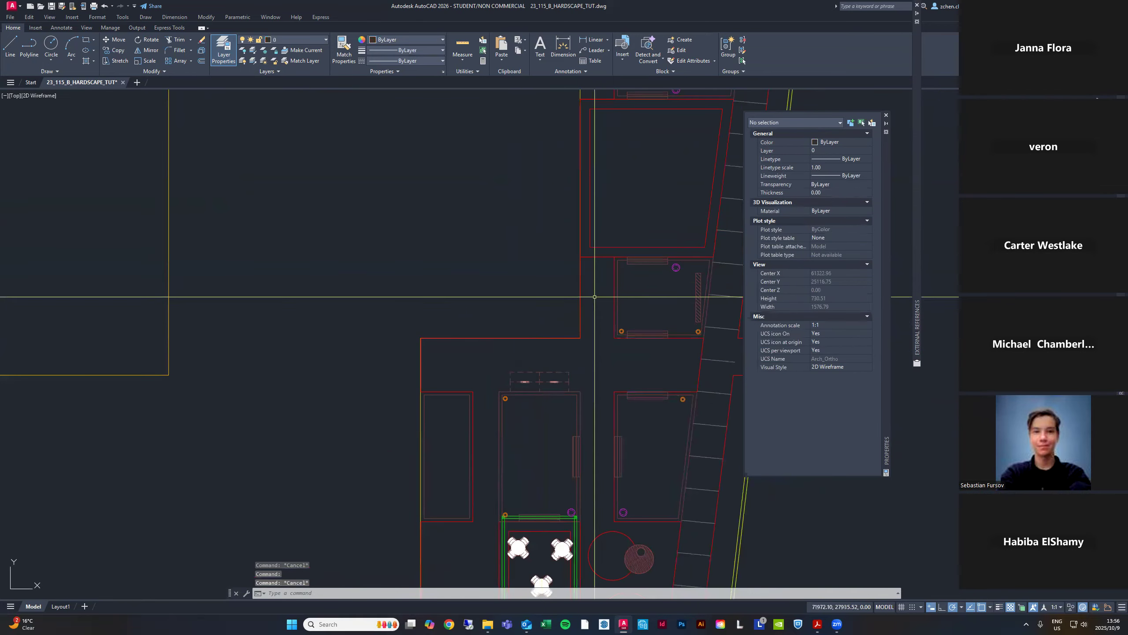
Stretch the L-PAVE-UPAV outline's inner corner vertex off the building line at the northeast step and trim the resulting slanted segment
left_click(581, 282)
left_click(580, 337)
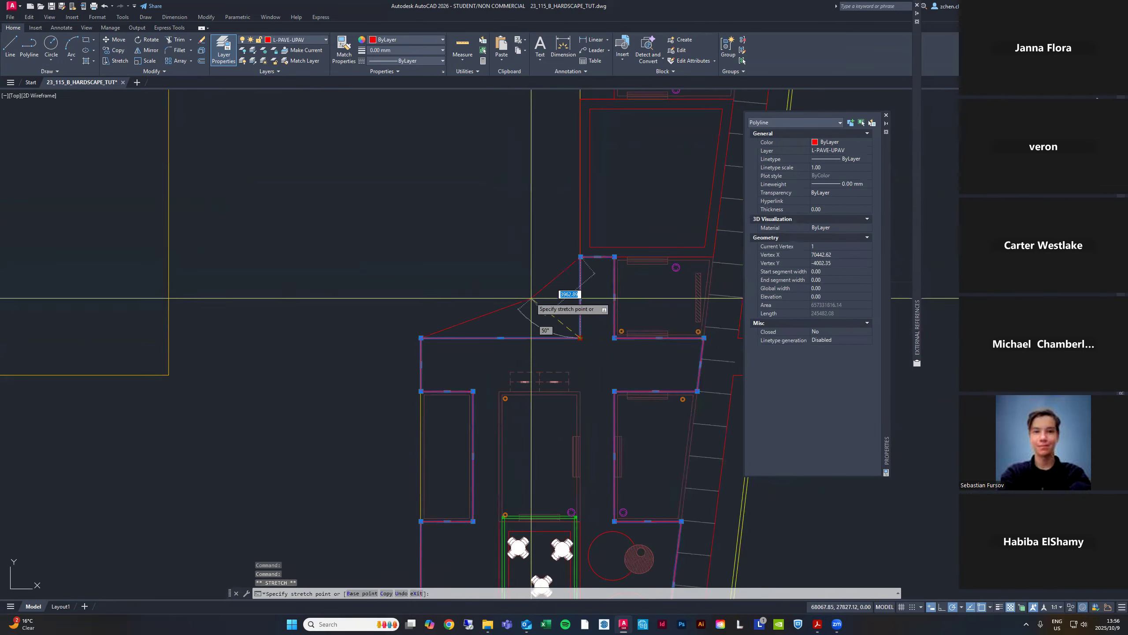
type("tr")
key("Return")
left_click(565, 268)
scroll(537, 161, "down", 6)
key("Escape")
Stretch the paving outline's vertex at the building's southeast corner to the building's southwest corner
left_click(529, 198)
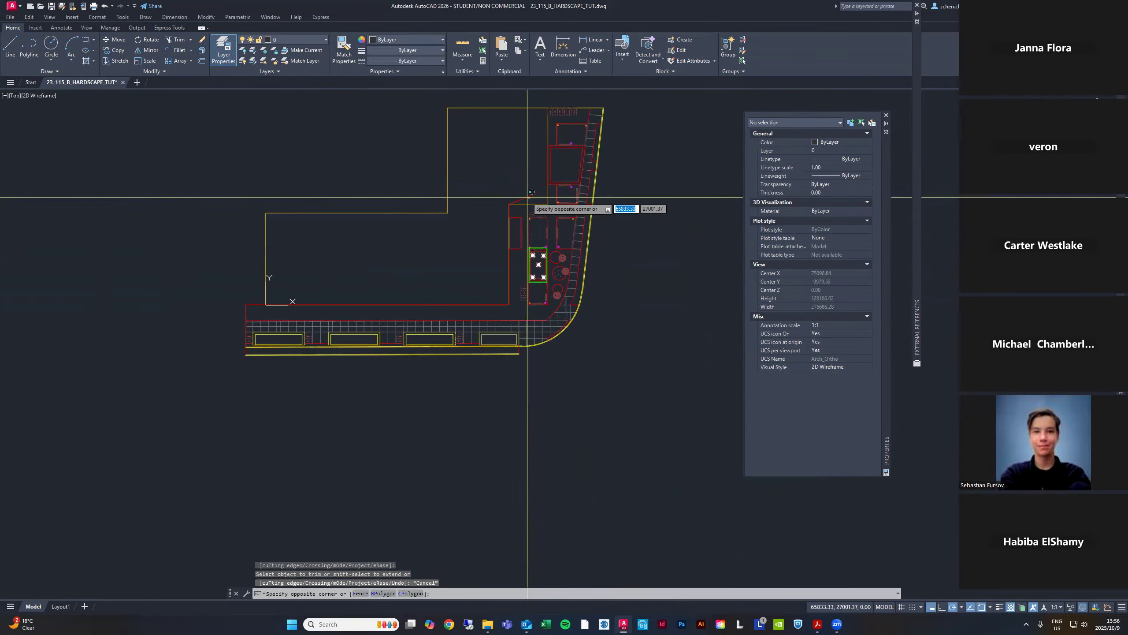
key("Escape")
left_click(526, 197)
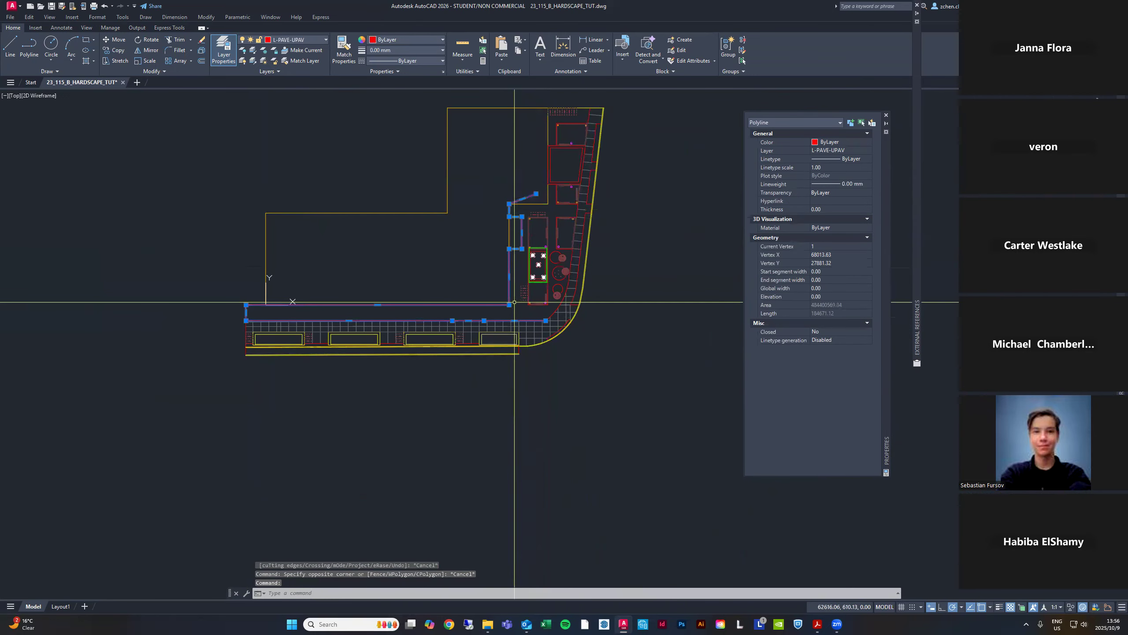
left_click(509, 305)
scroll(288, 289, "up", 6)
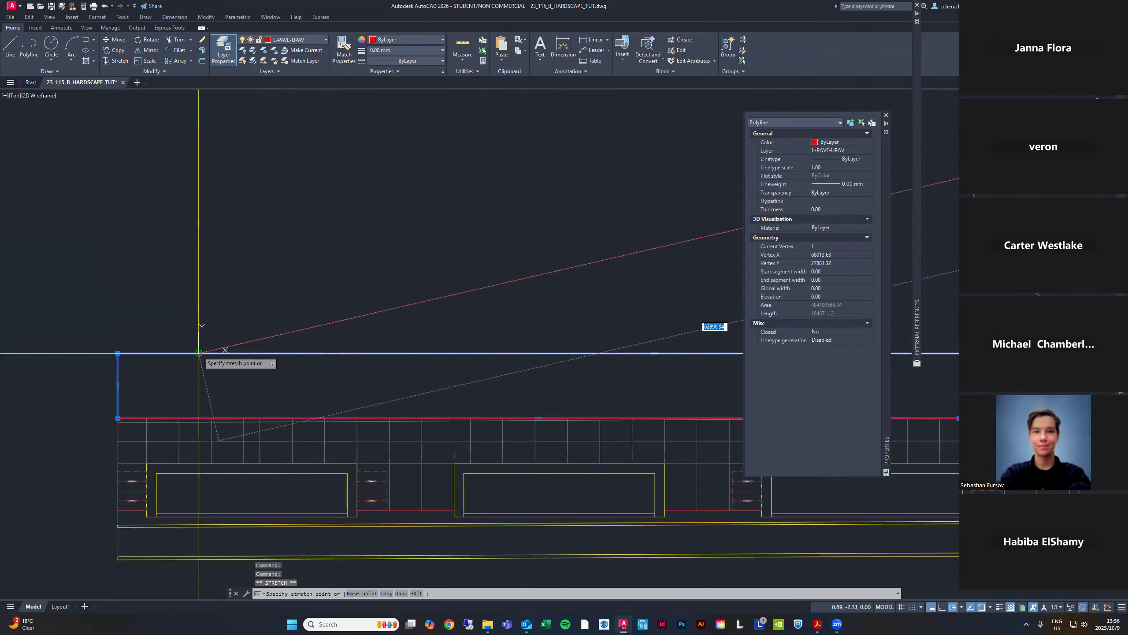
left_click(200, 353)
scroll(244, 286, "down", 4)
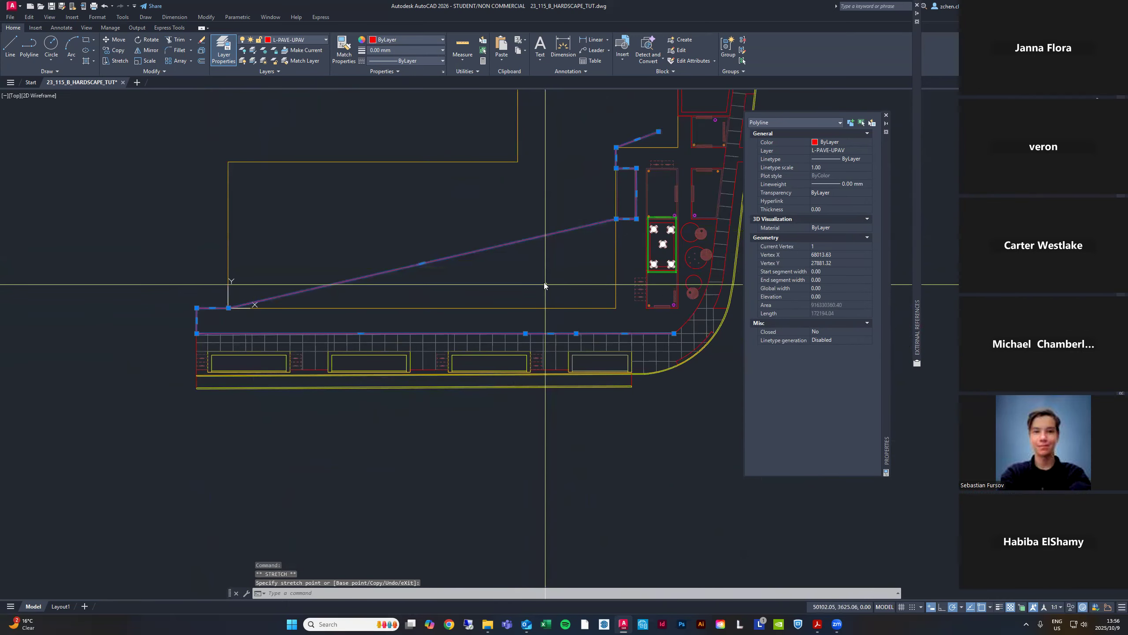
Trim the long slanted segment of the paving outline and delete the leftover piece around the narrow planter beside the building
type("tr")
key("Return")
left_click(517, 242)
key("Escape")
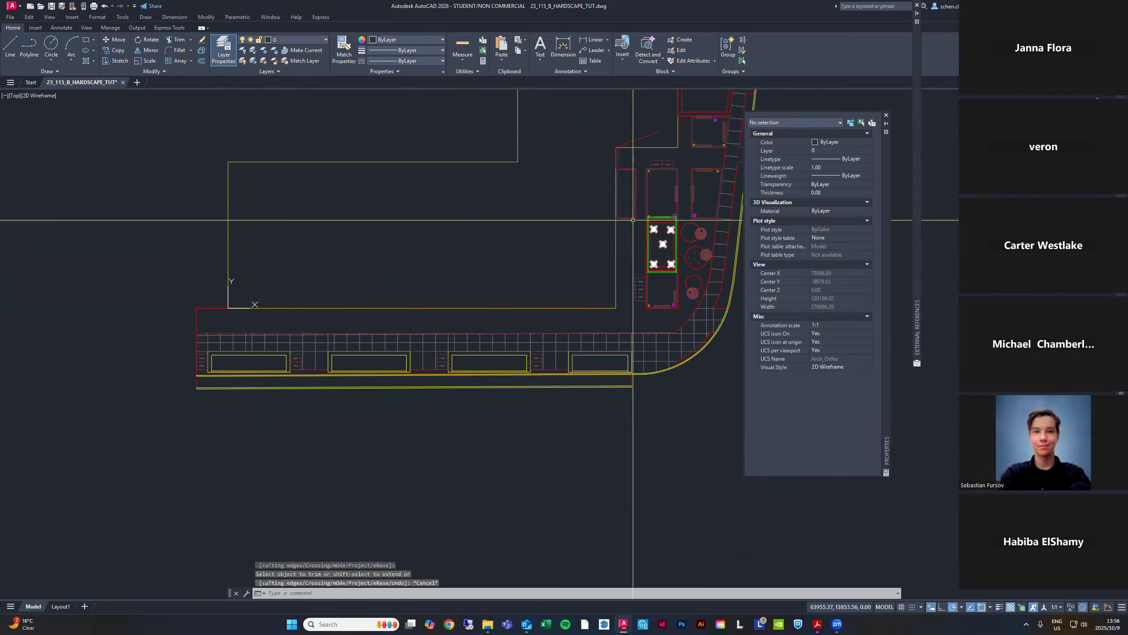
left_click(633, 219)
key("Delete")
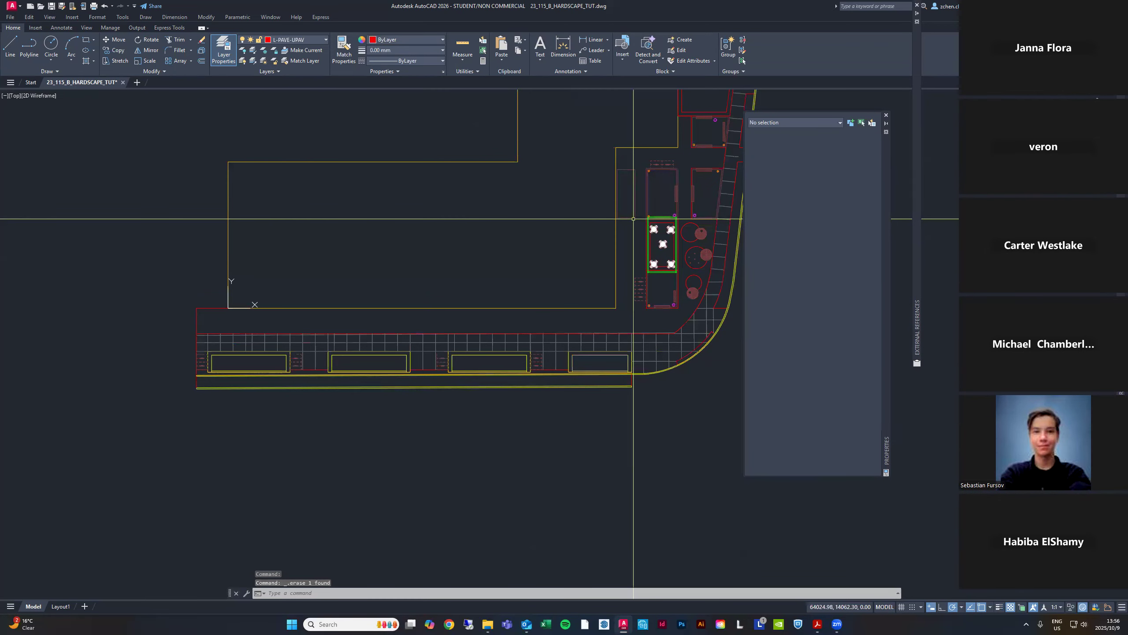
Try deleting the curved L-PAVE-UPAV outline at the street corner, and undo the deletion
middle_click_drag(720, 268, 664, 254)
scroll(664, 254, "up", 2)
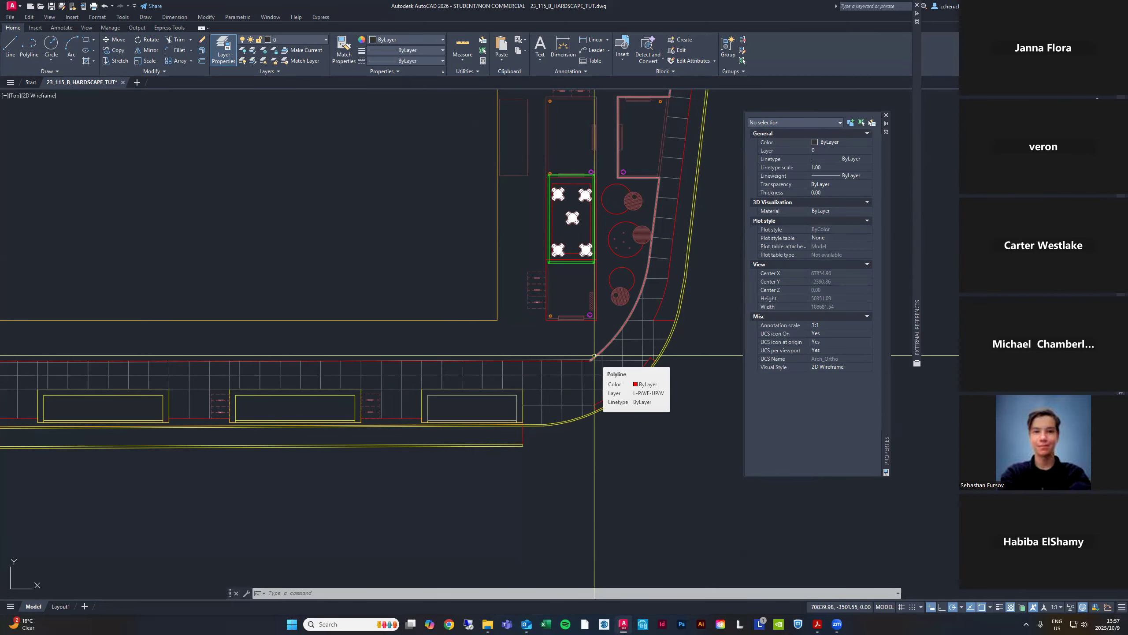
scroll(602, 345, "up", 5)
left_click(617, 358)
left_click(602, 335)
key("Delete")
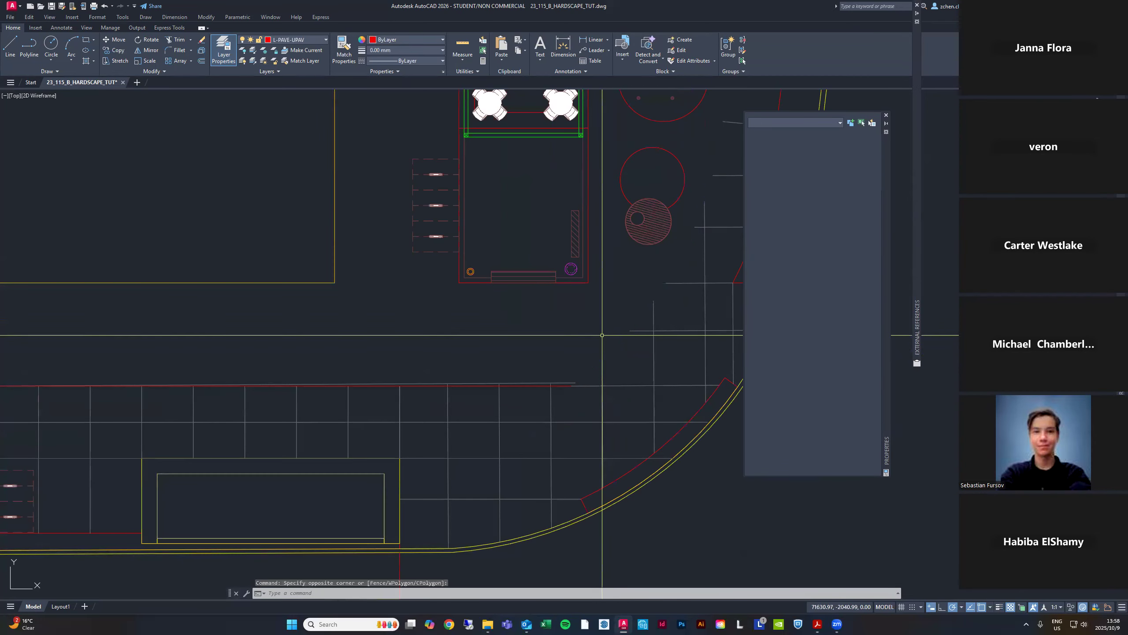
key("ctrl+z")
Select the curved paving outline and the large middle circle in turn to check them, clearing each selection
left_click(625, 361)
left_click(607, 336)
scroll(579, 323, "down", 5)
scroll(575, 321, "up", 2)
key("Escape")
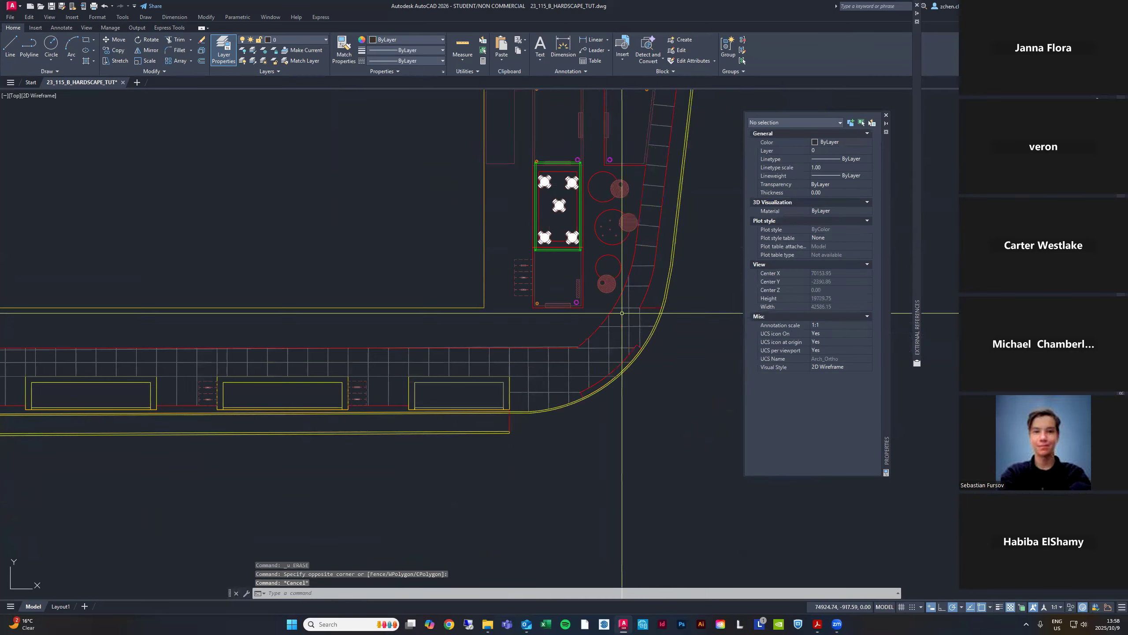
scroll(613, 265, "down", 2)
scroll(606, 262, "up", 6)
left_click(606, 253)
left_click(585, 269)
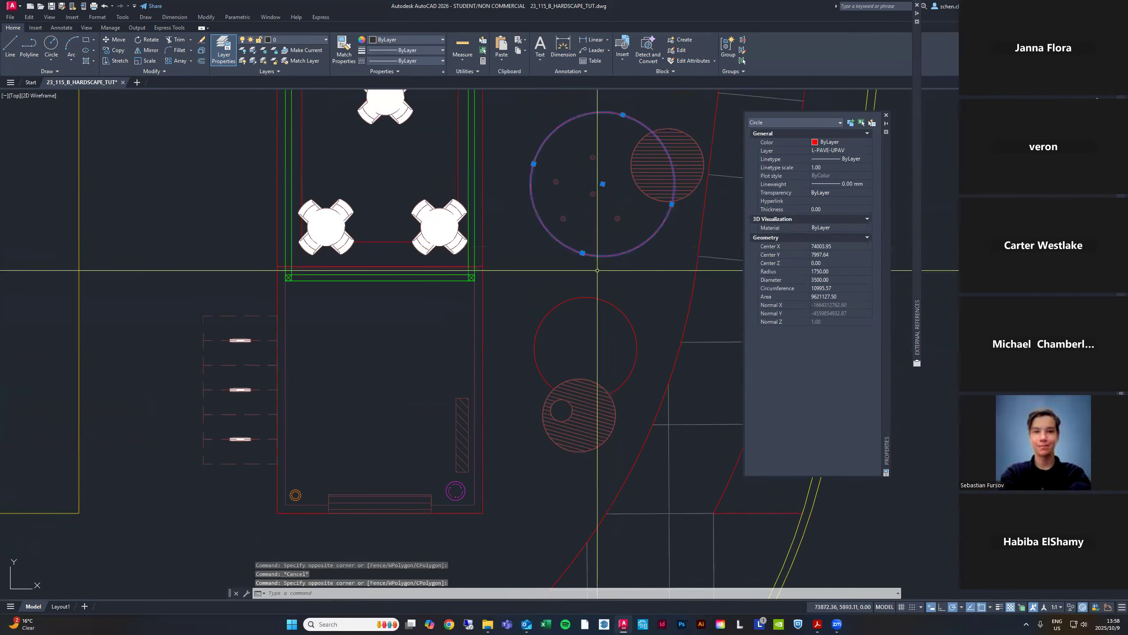
key("Escape")
scroll(582, 259, "down", 4)
Draw a straight polyline from the curved paving edge beside the circles to its junction with the straight southern paving outline
type("pl")
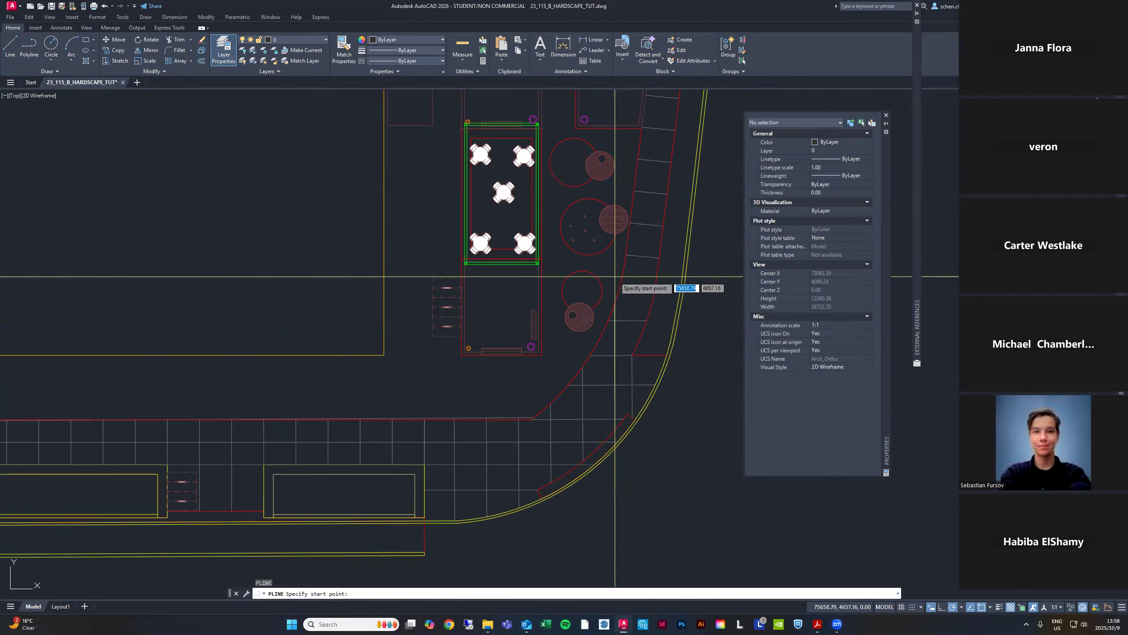
scroll(622, 278, "up", 2)
key("Return")
left_click(632, 242)
scroll(659, 218, "down", 2)
scroll(579, 371, "up", 2)
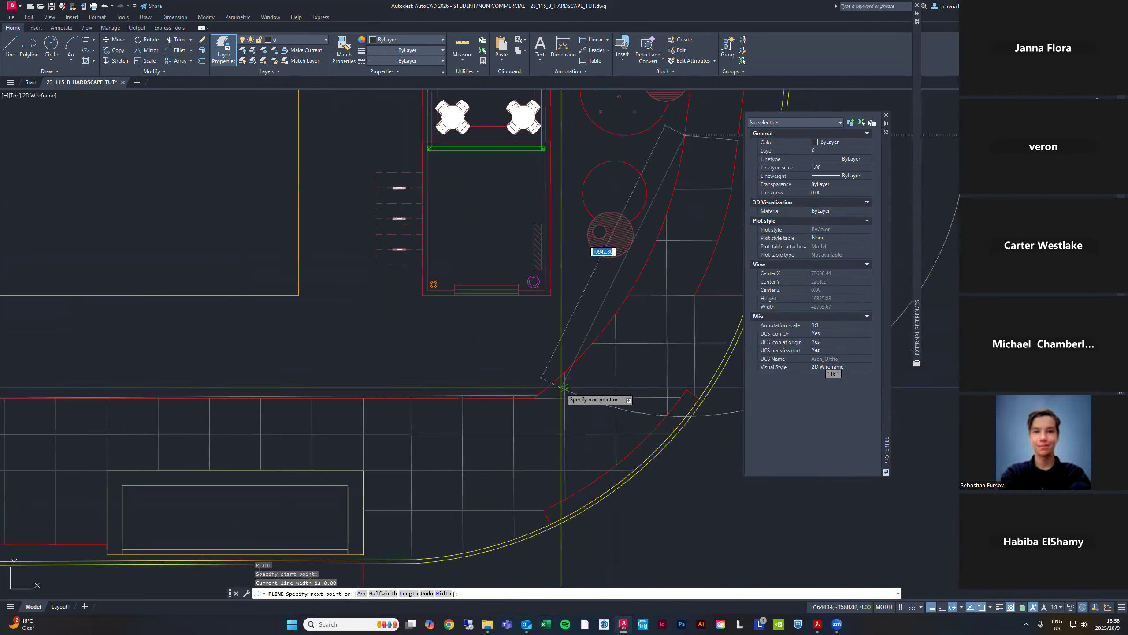
scroll(541, 390, "up", 8)
left_click(528, 388)
scroll(501, 426, "down", 6)
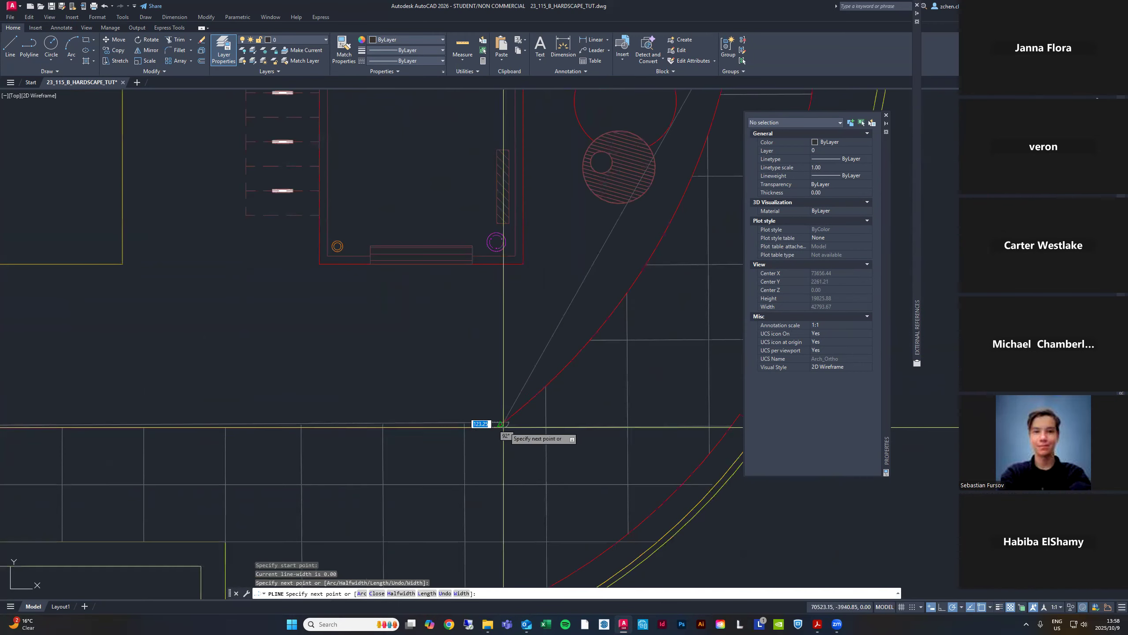
key("Escape")
Convert the new polyline segment to an arc that follows the curved paving edge at the street corner
left_click(595, 265)
left_click(572, 313)
scroll(573, 335, "down", 2)
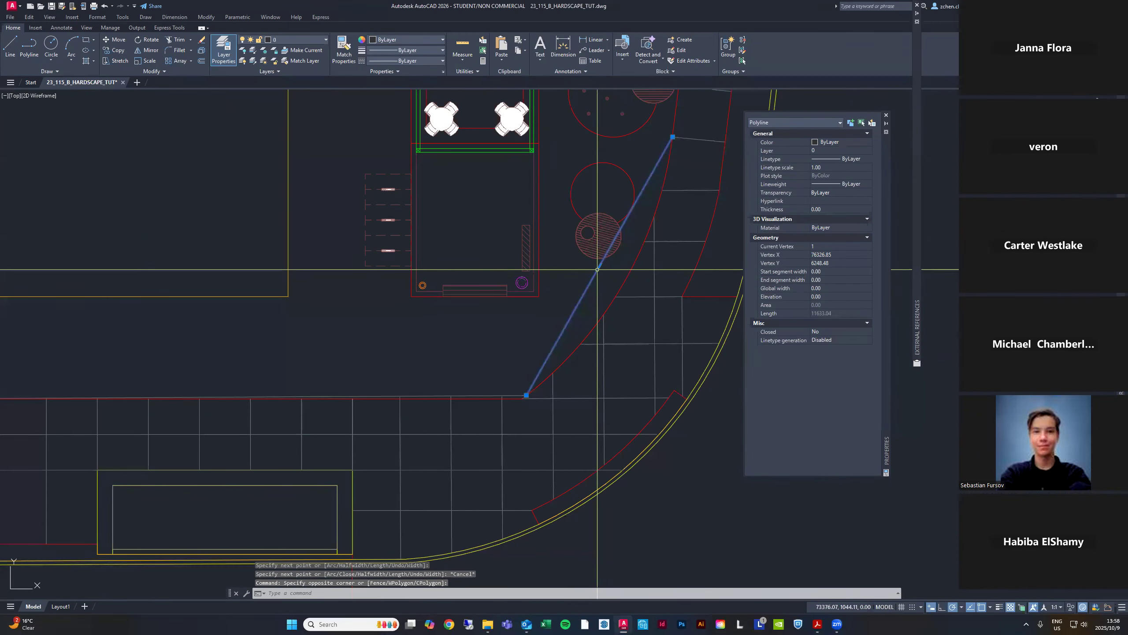
mouse_move(600, 265)
left_click(638, 303)
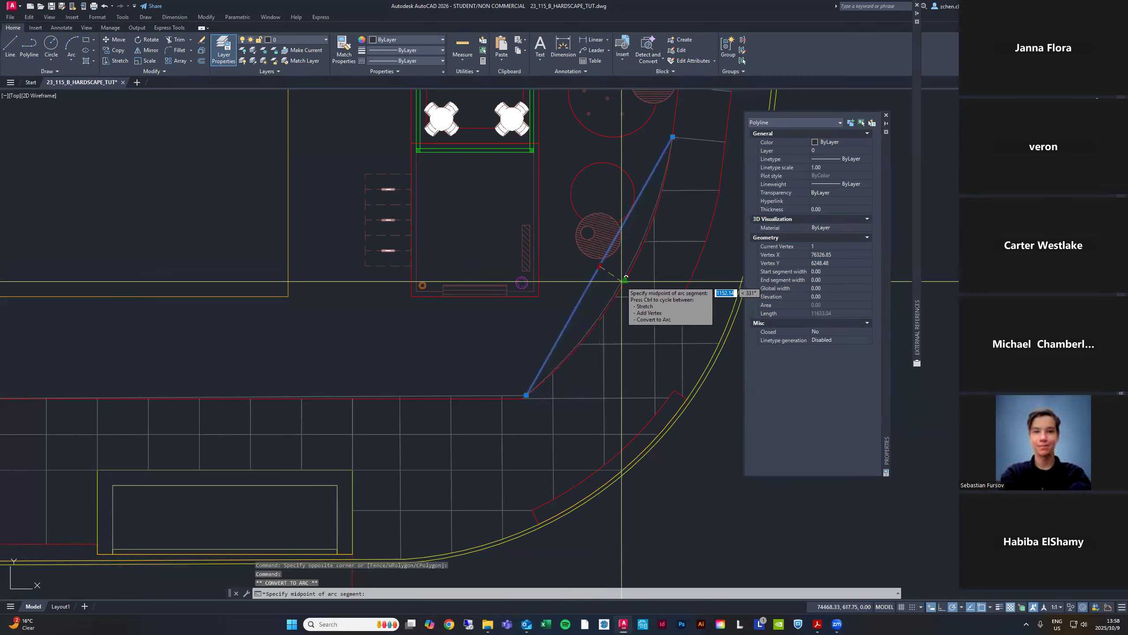
key("Escape")
Delete the stray line running just above the straight red paving outline near the start of the curve
scroll(638, 339, "down", 3)
scroll(639, 339, "up", 3)
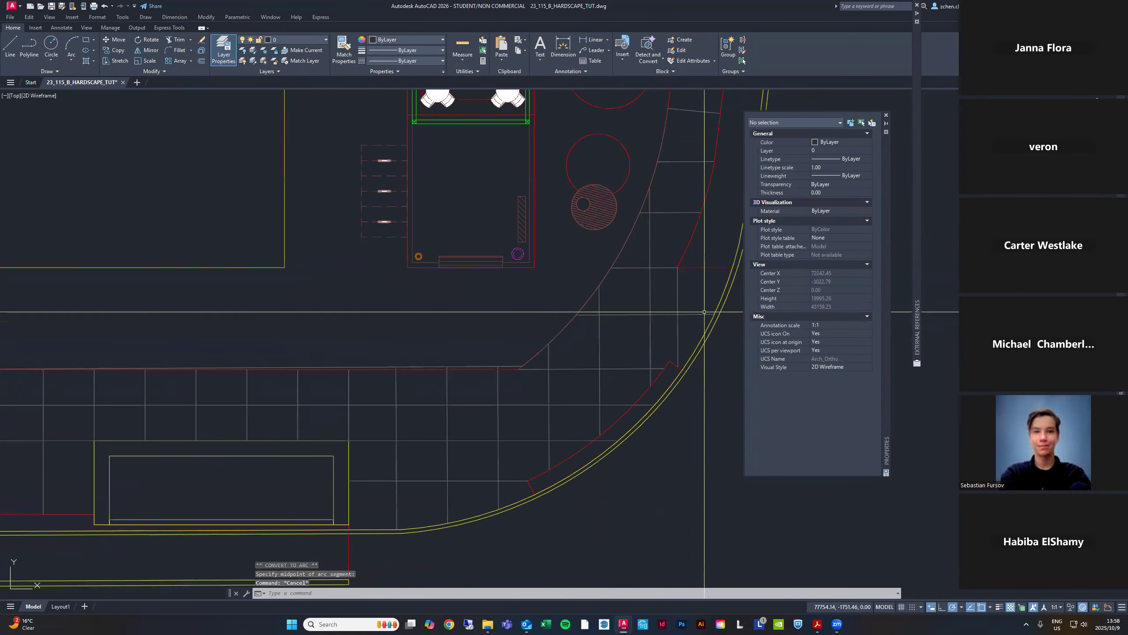
scroll(634, 401, "down", 10)
scroll(688, 337, "up", 5)
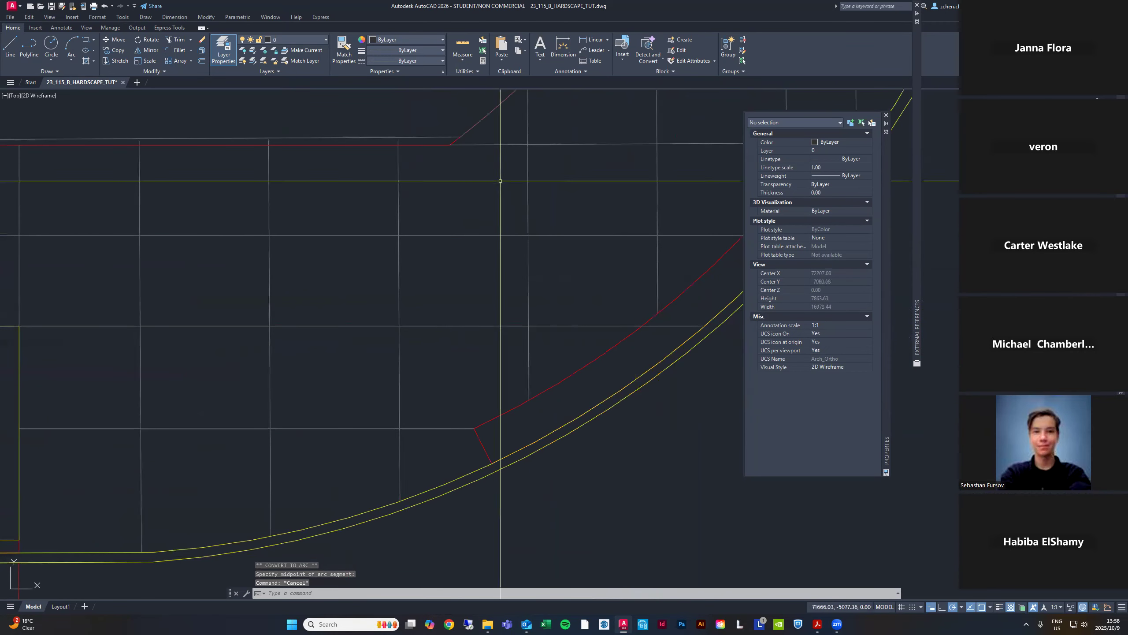
left_click(441, 137)
key("Delete")
scroll(641, 255, "down", 5)
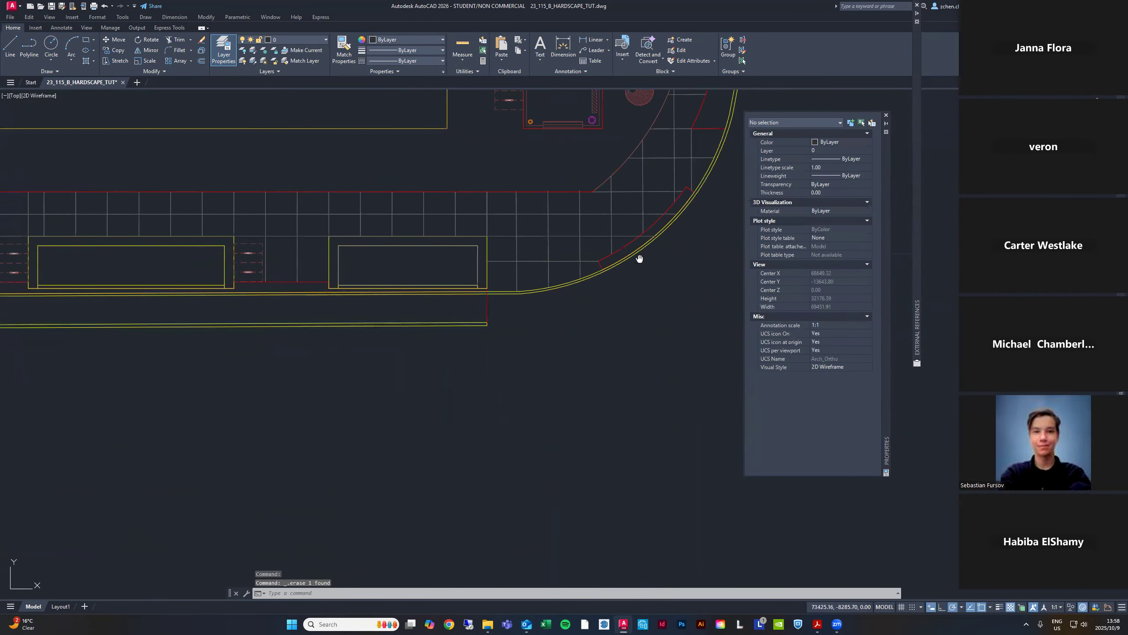
middle_click_drag(641, 255, 667, 316)
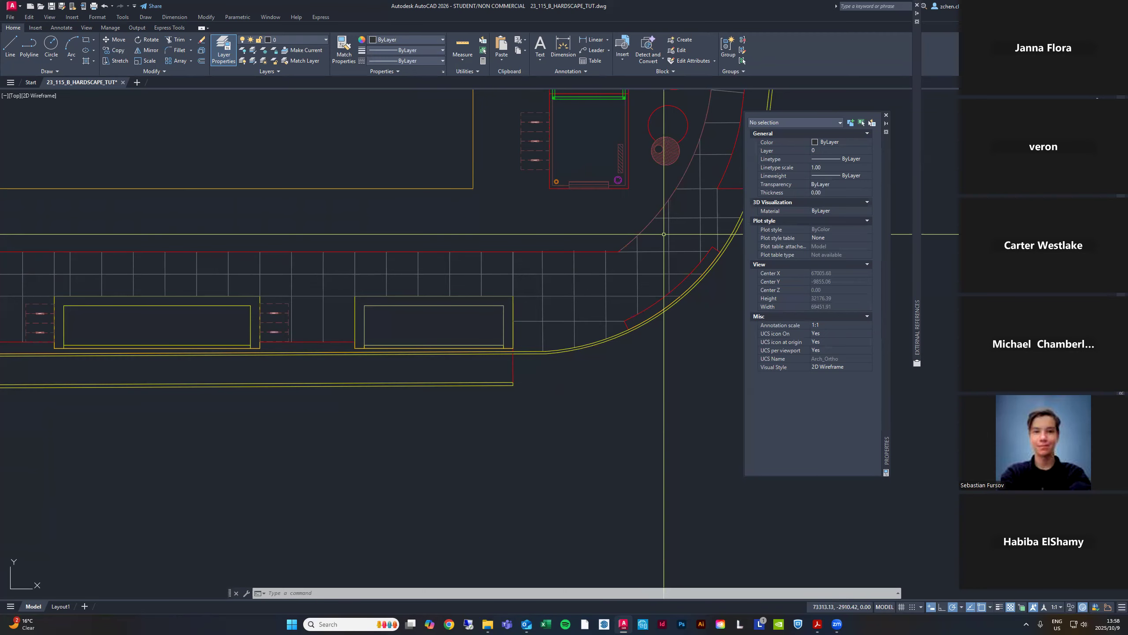
Select two L-PAVE-CONJT joint lines near the street corner and extend the selection to all similar polylines
middle_click_drag(663, 234, 630, 250)
left_click(615, 279)
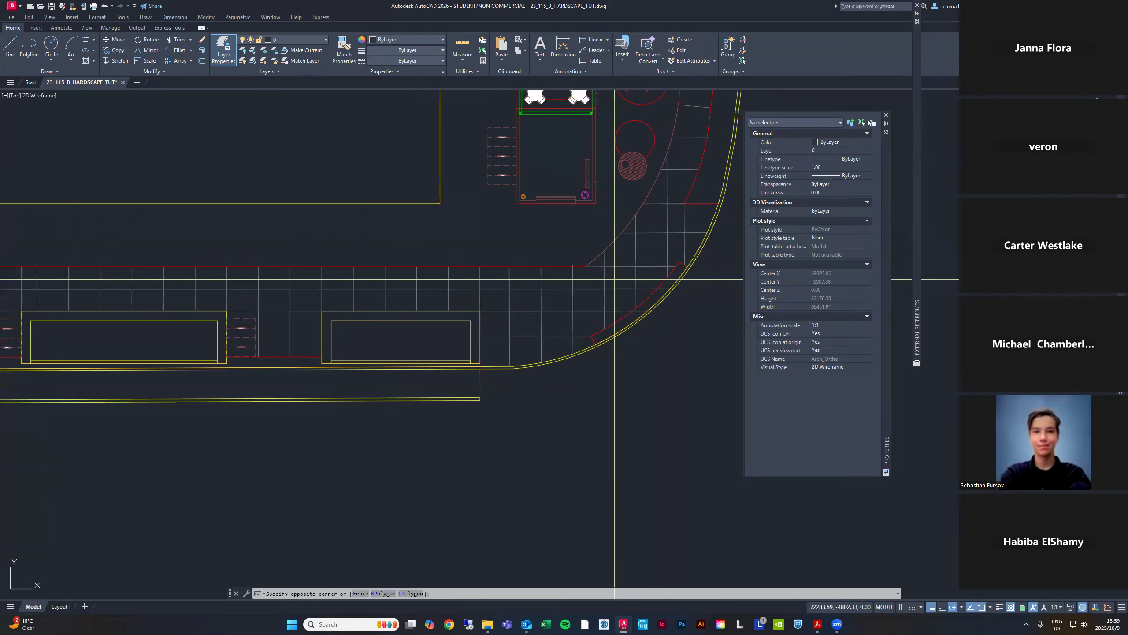
left_click(581, 311)
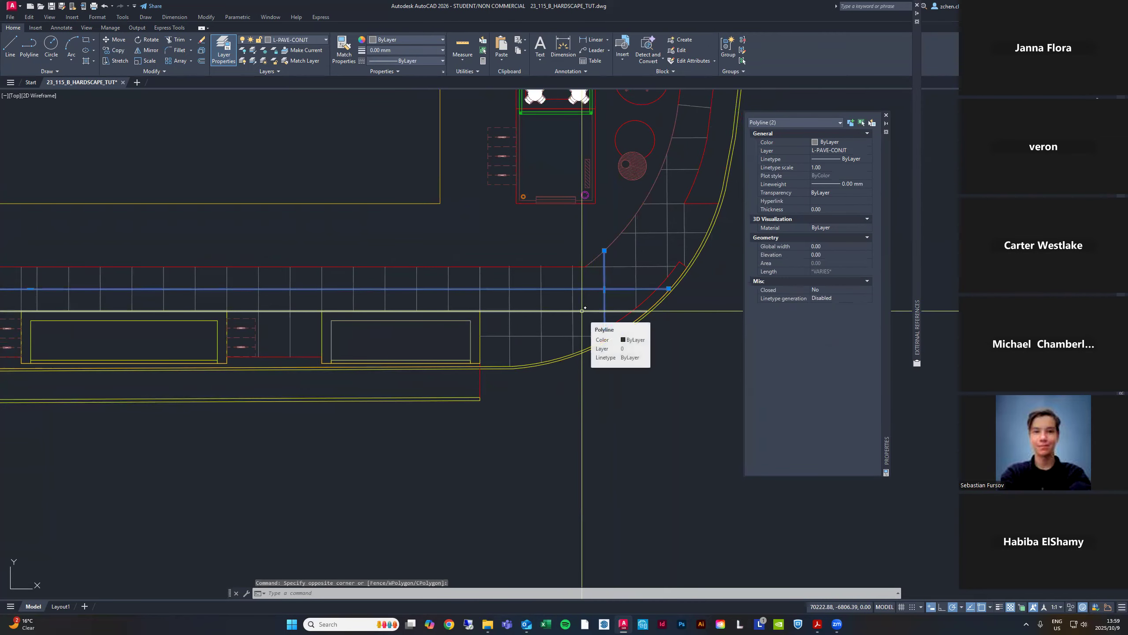
right_click(582, 310)
left_click(624, 435)
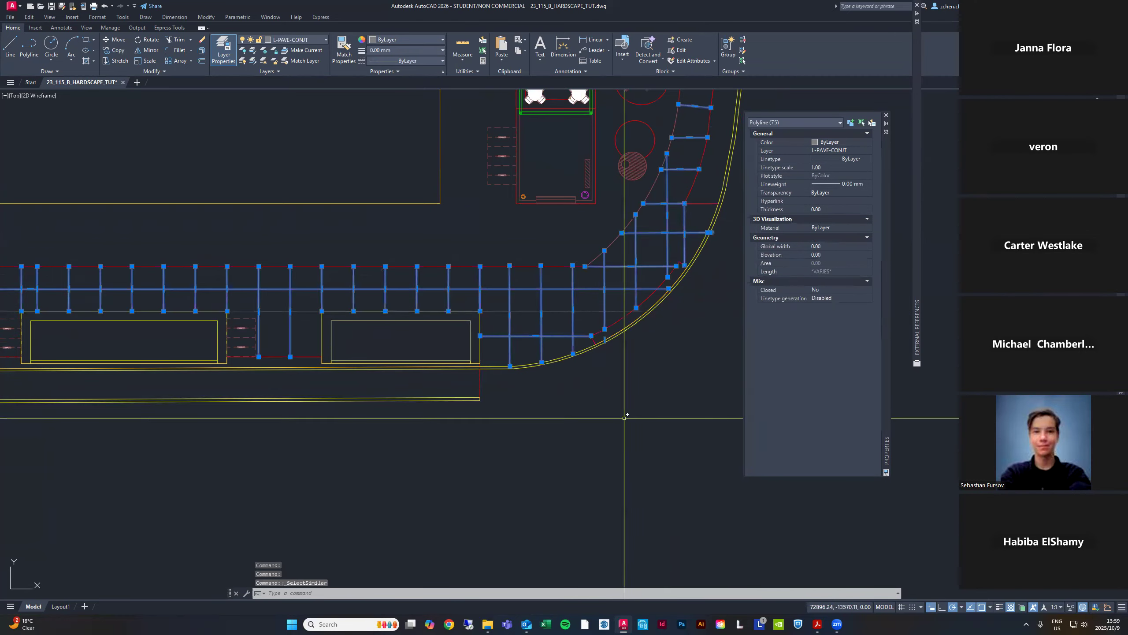
Convert the selected L-PAVE-CONJT joint lines into a block named CONC JOINTS and pick its insertion base point in the plan
scroll(624, 417, "down", 5)
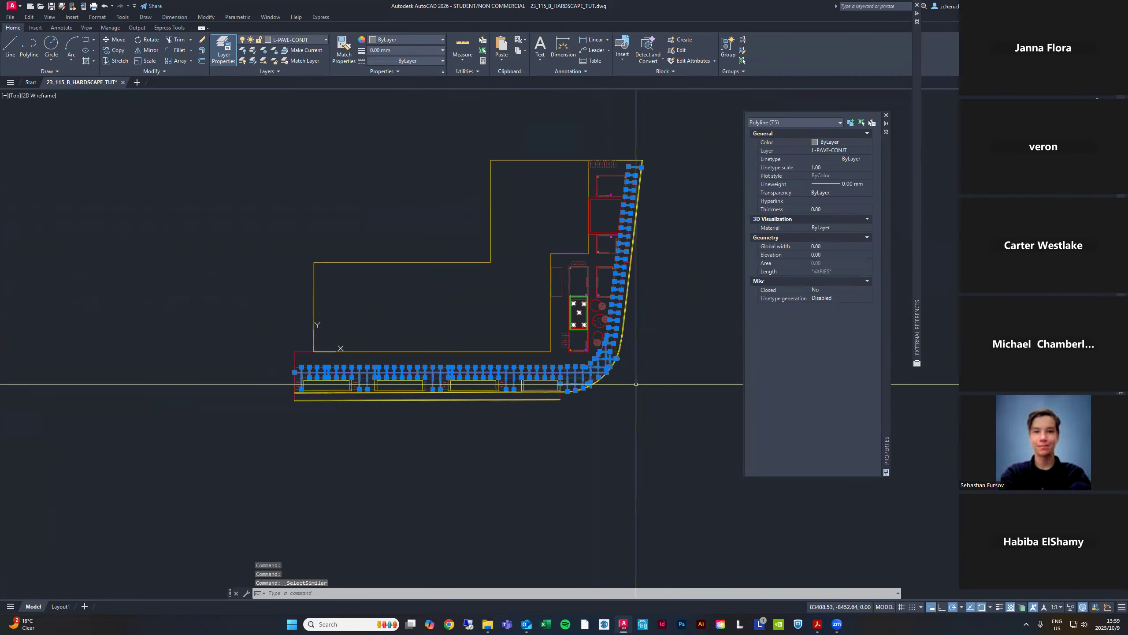
type("BL")
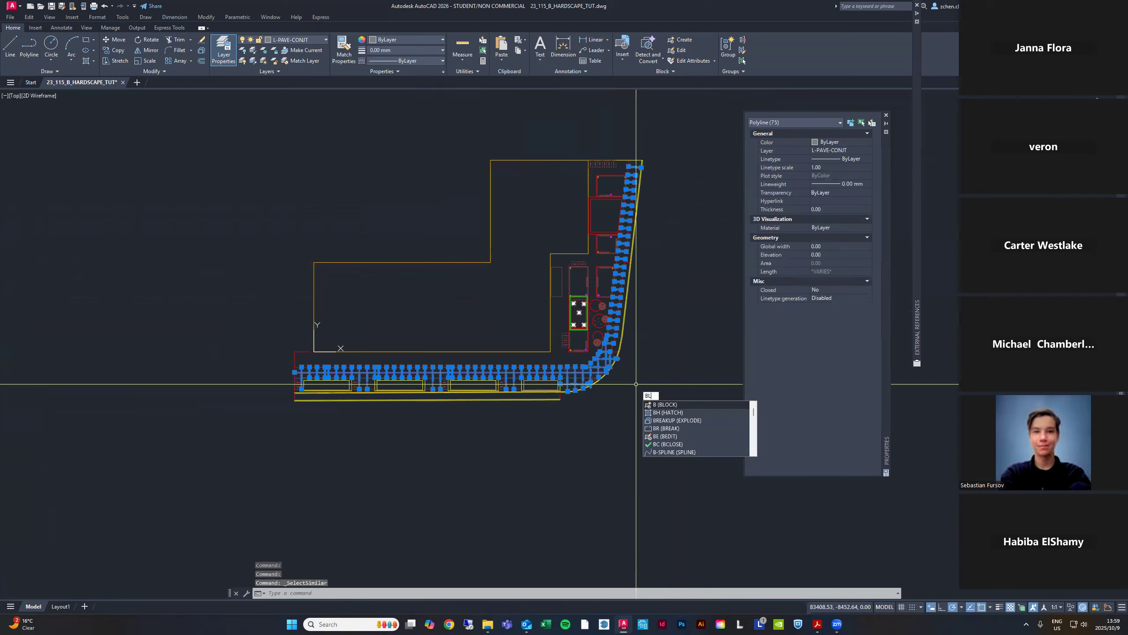
type("COK")
key("Return")
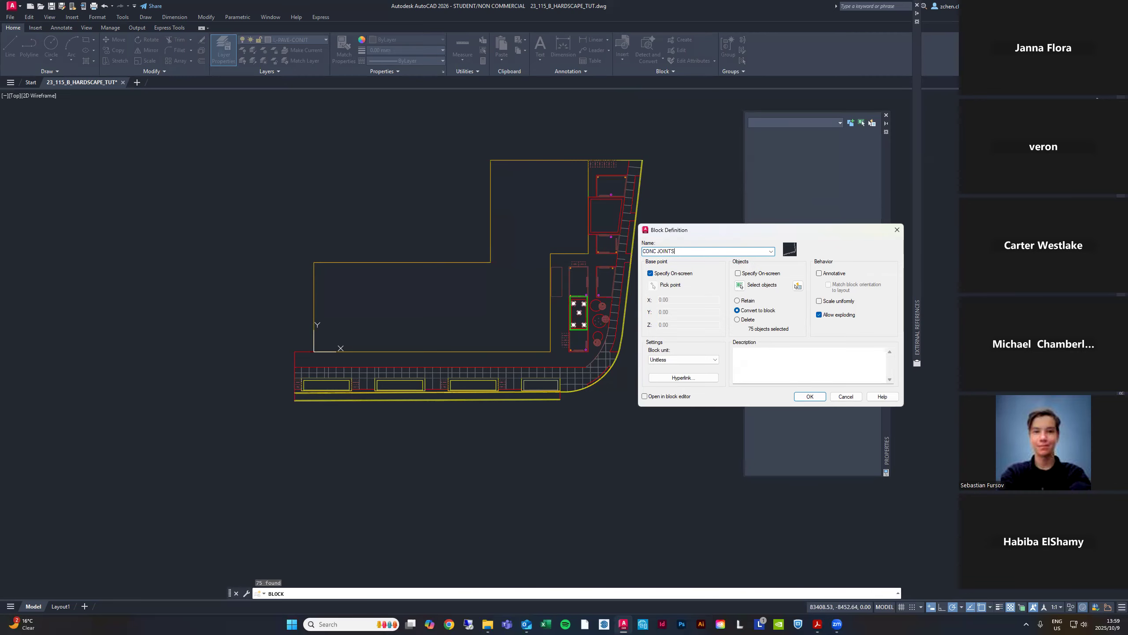
left_click(810, 396)
scroll(596, 266, "up", 5)
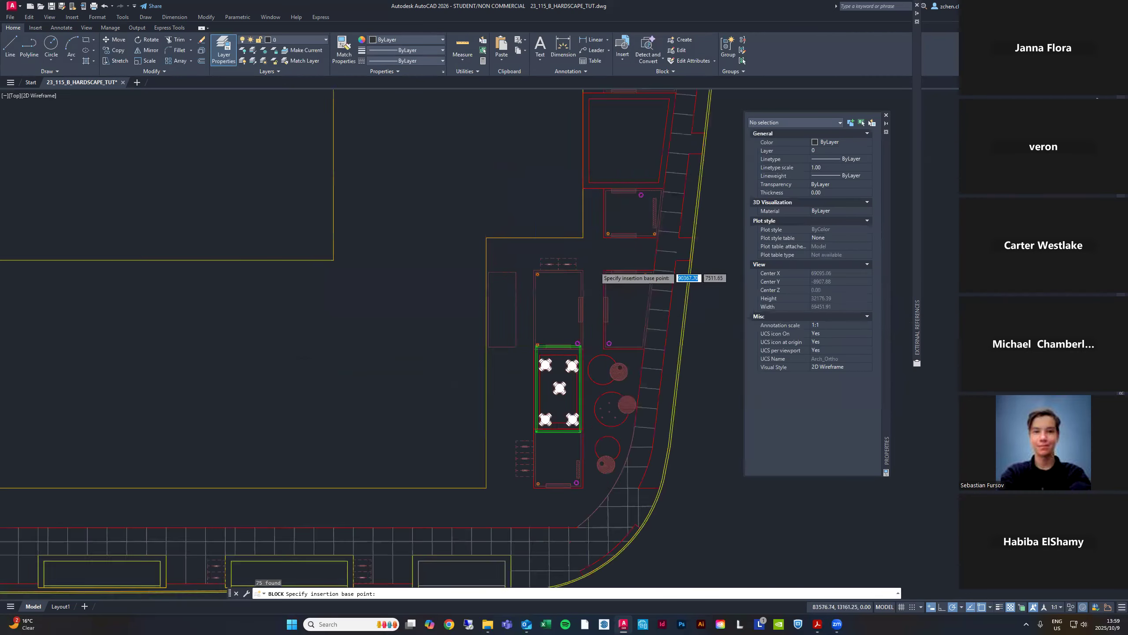
left_click(425, 222)
scroll(480, 200, "down", 4)
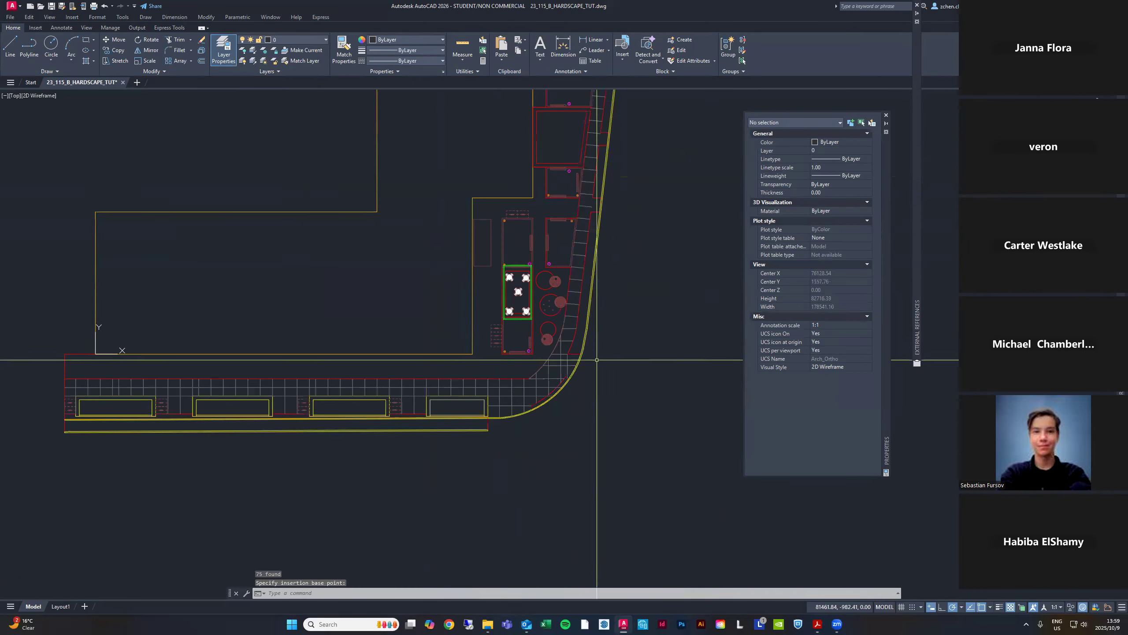
middle_click_drag(548, 401, 533, 384)
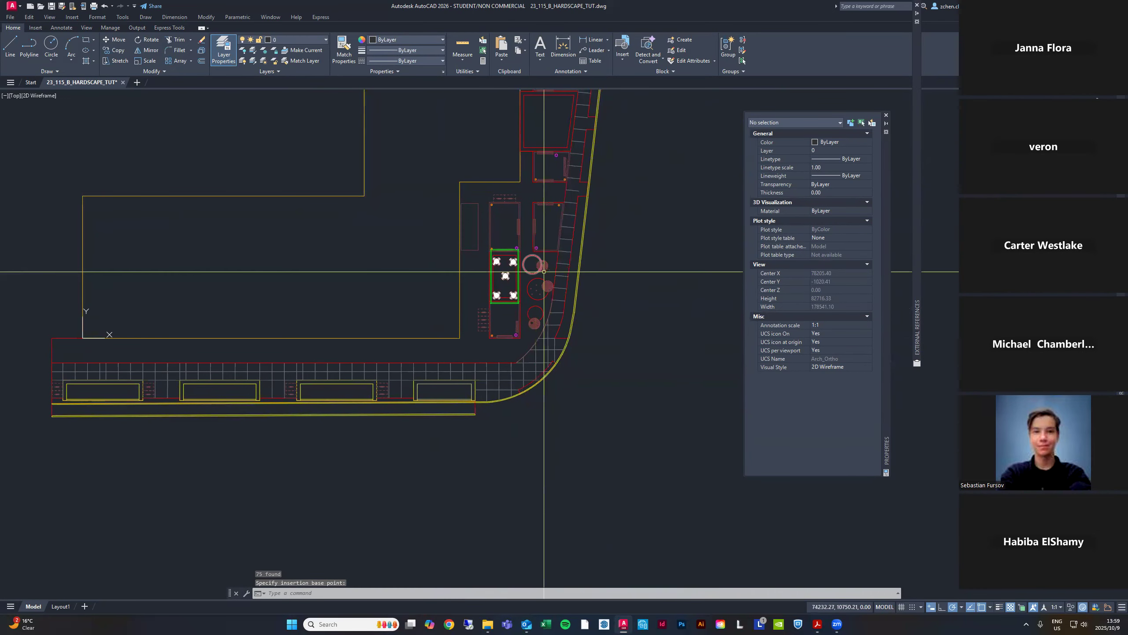
mouse_move(606, 314)
middle_mouse_down()
mouse_move(595, 420)
mouse_move(614, 388)
middle_mouse_up()
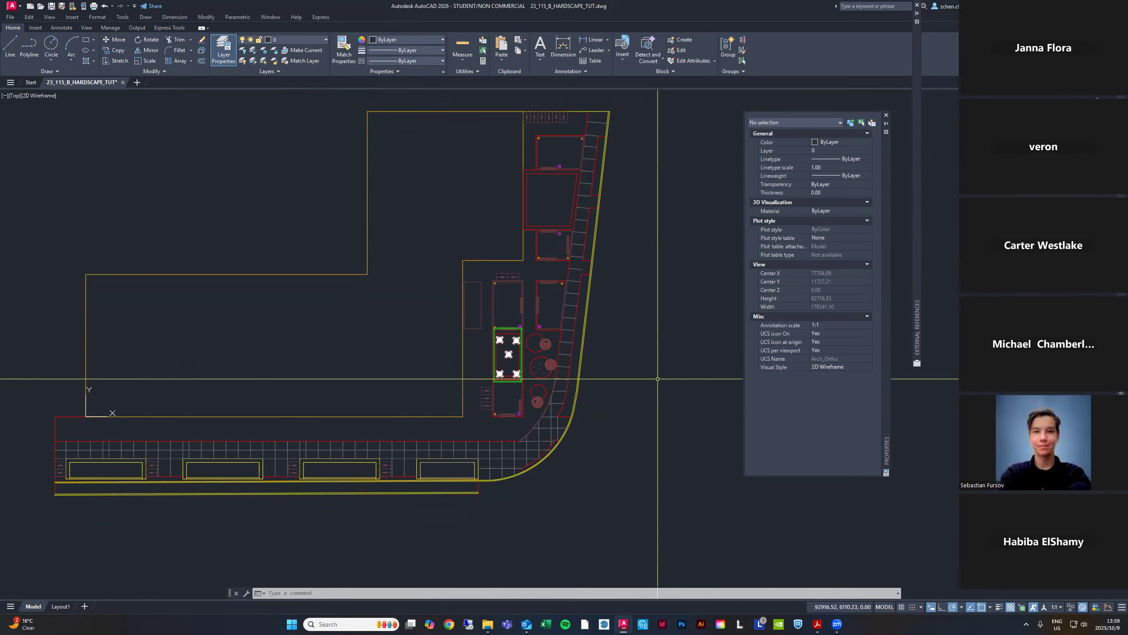
scroll(622, 462, "up", 3)
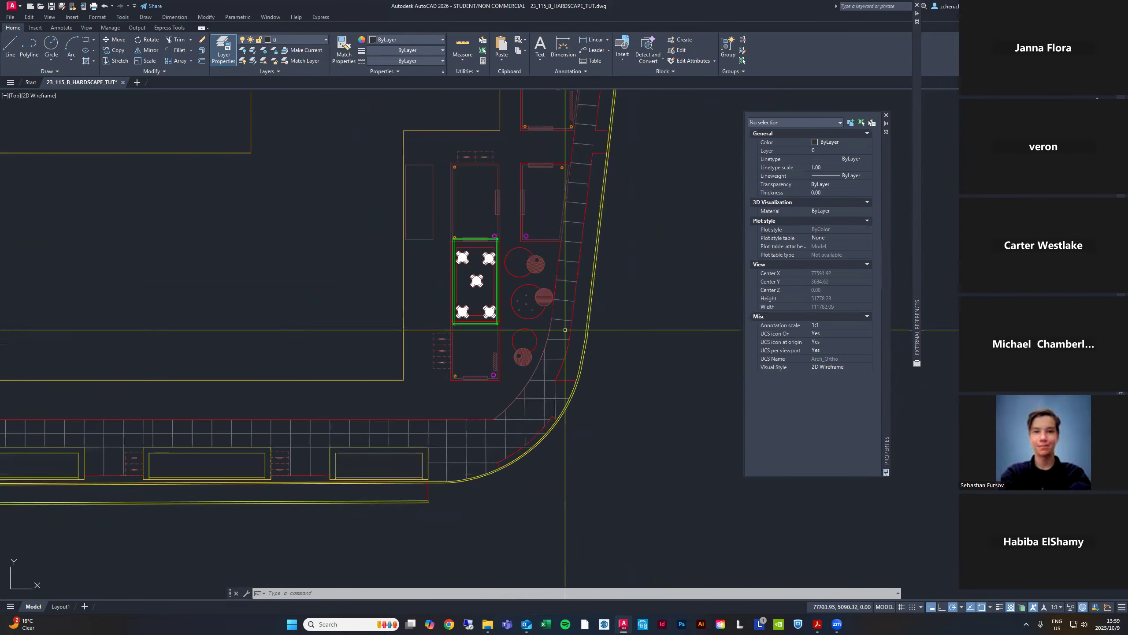
scroll(527, 243, "up", 6)
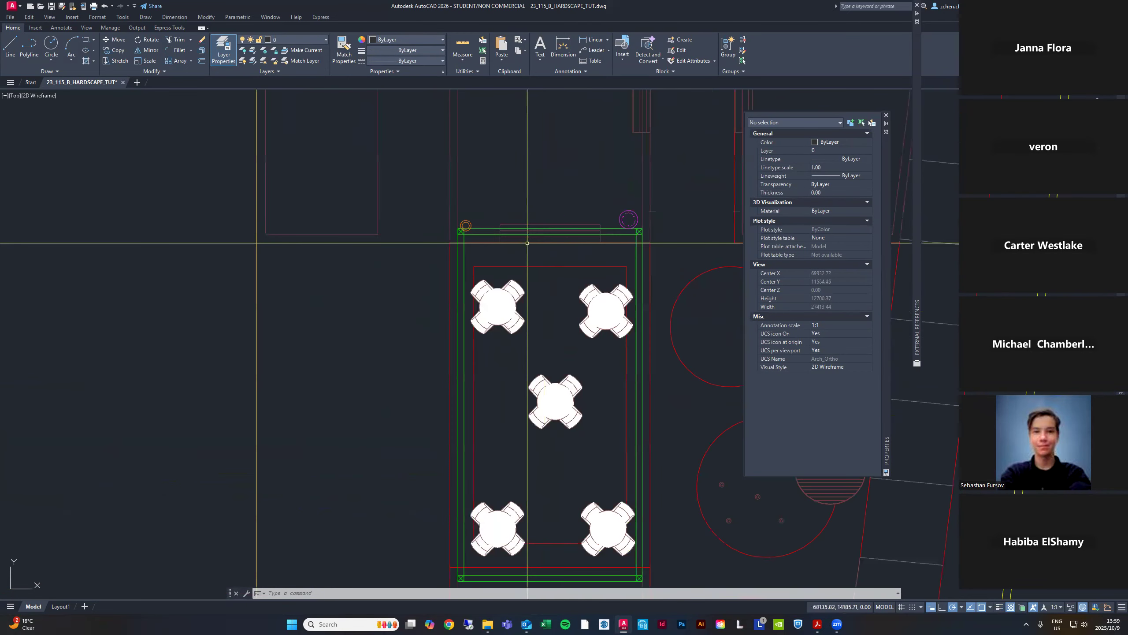
scroll(489, 244, "up", 6)
key("Escape")
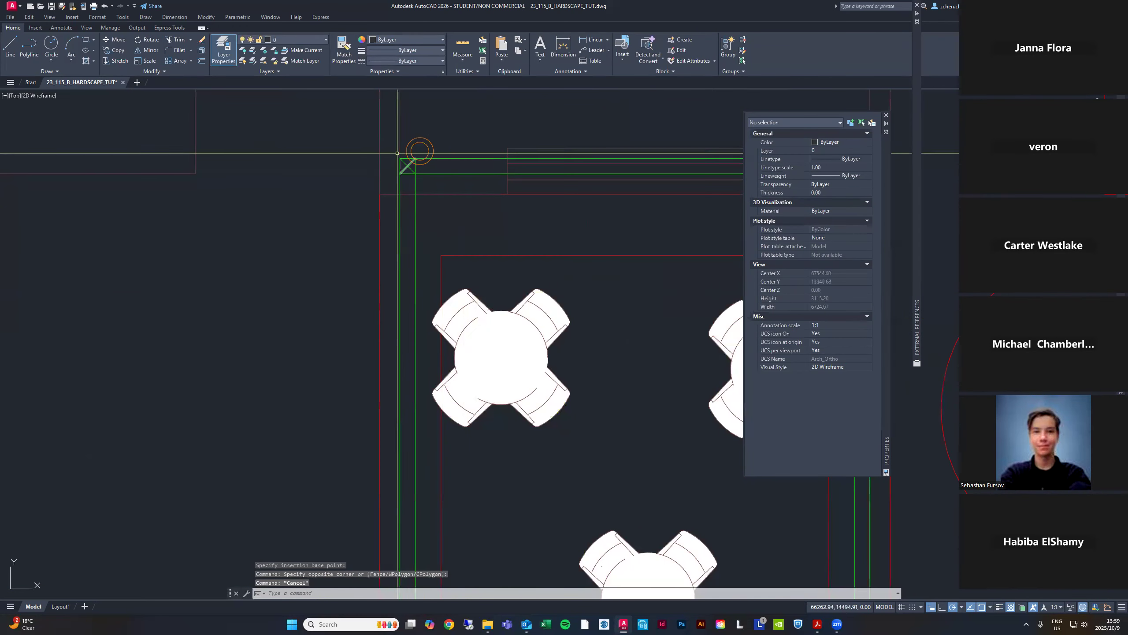
scroll(440, 298, "down", 2)
scroll(433, 234, "up", 2)
left_click(409, 223)
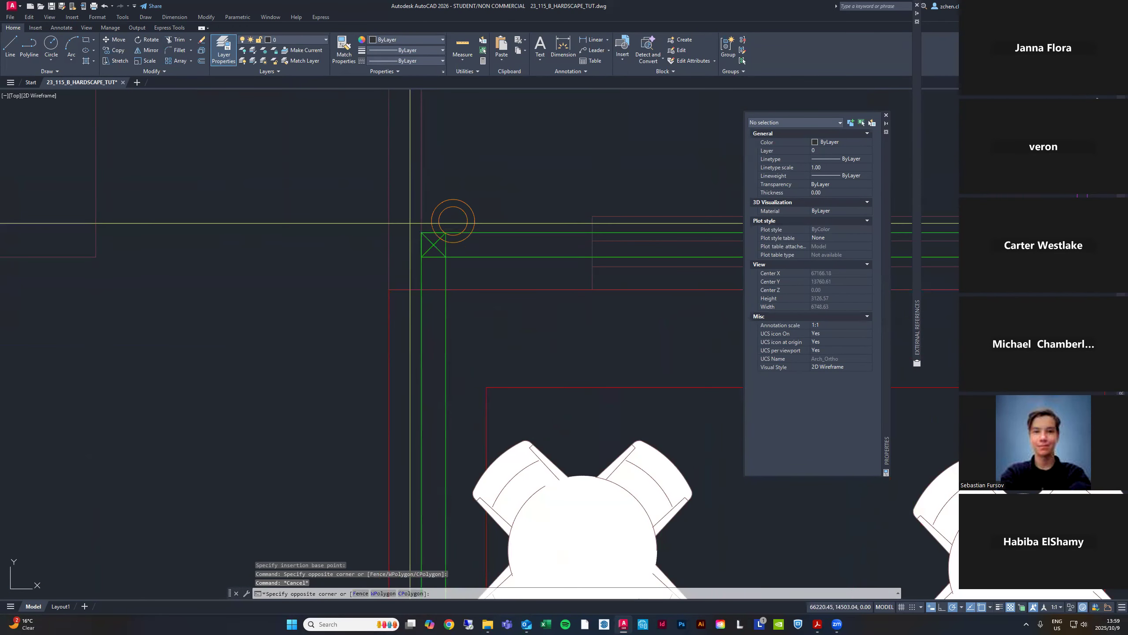
scroll(409, 223, "down", 8)
key("Escape")
key("Escape")
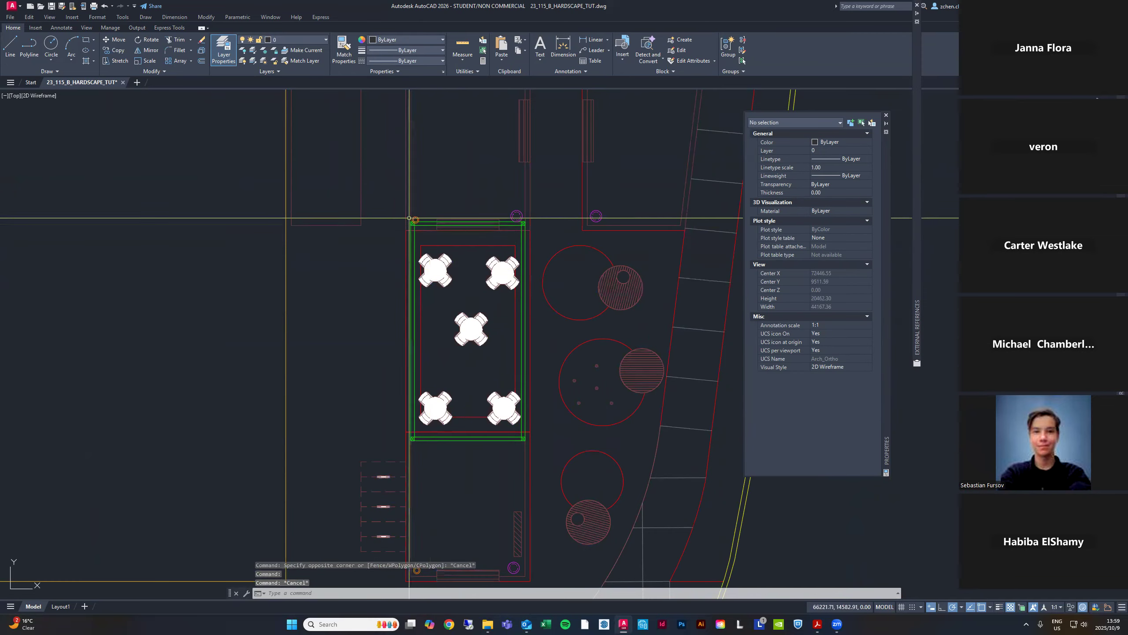
Select the green L-SITE-STRU frame polylines around the dining tables and leave the bench hatch out of the selection
scroll(408, 217, "up", 4)
left_click(411, 226)
scroll(434, 202, "down", 4)
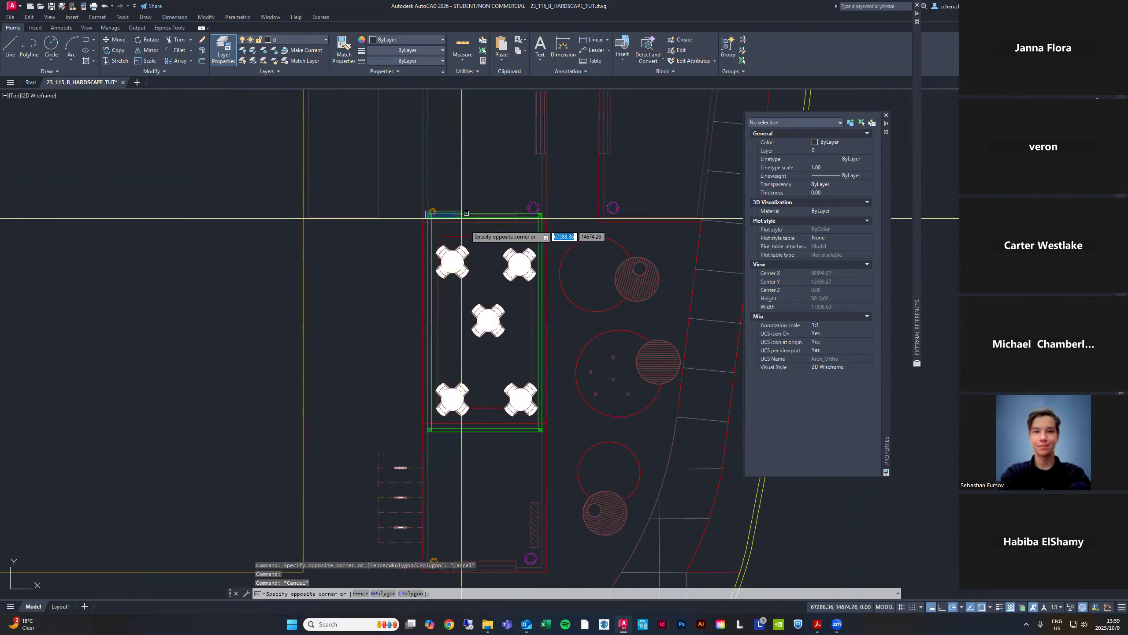
left_click(545, 430)
left_click(504, 228, "shift")
left_click(497, 243, "shift")
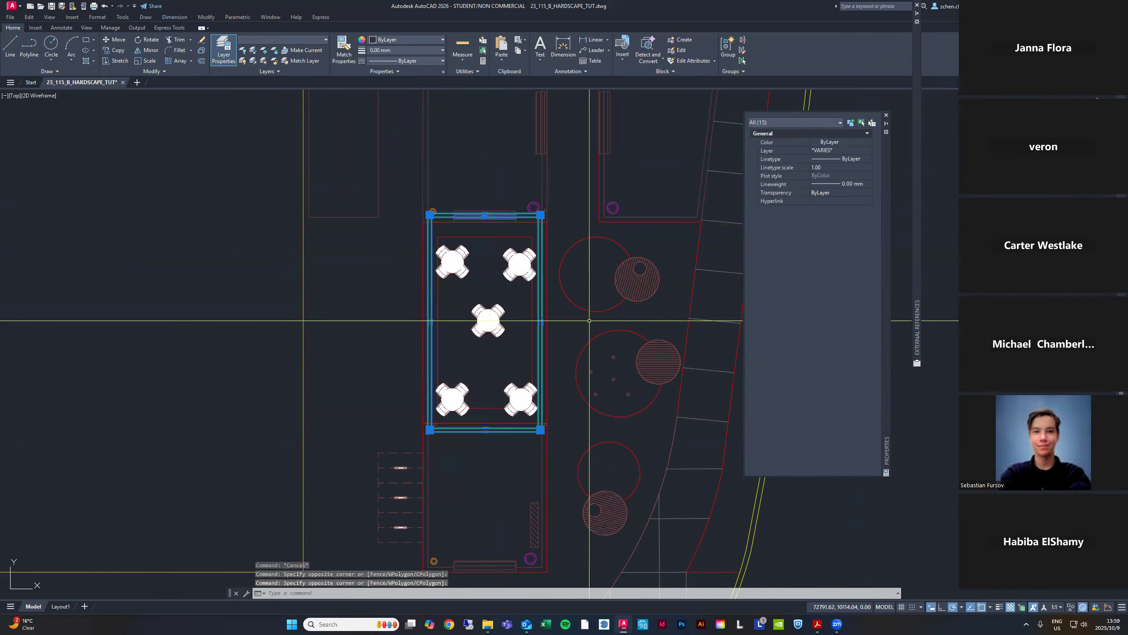
scroll(462, 222, "up", 8)
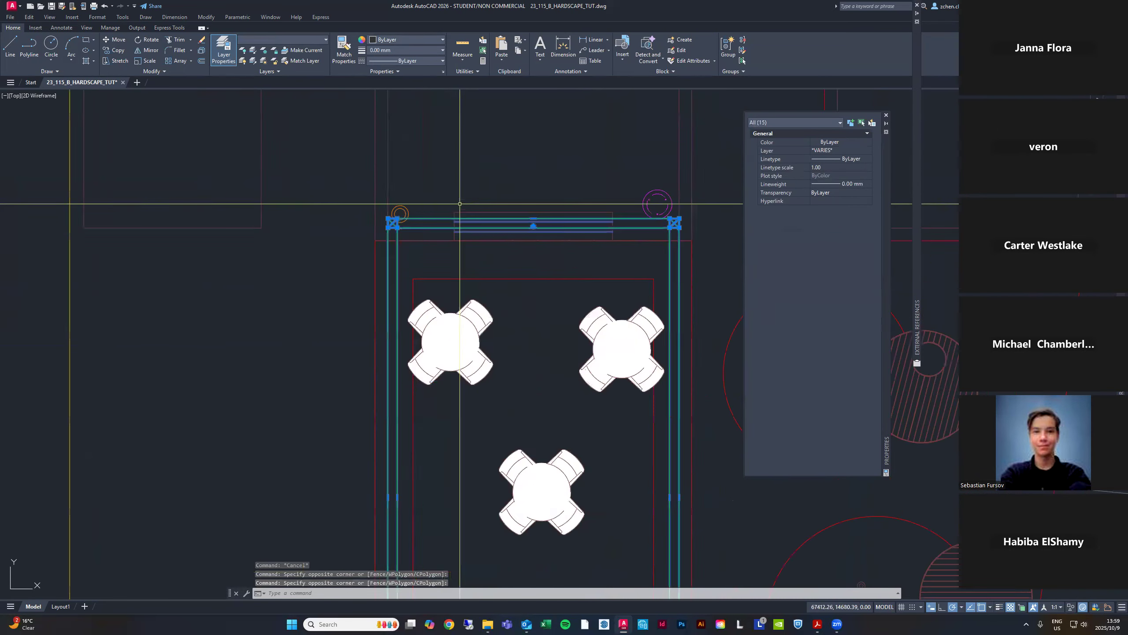
scroll(402, 208, "down", 5)
scroll(402, 207, "down", 2)
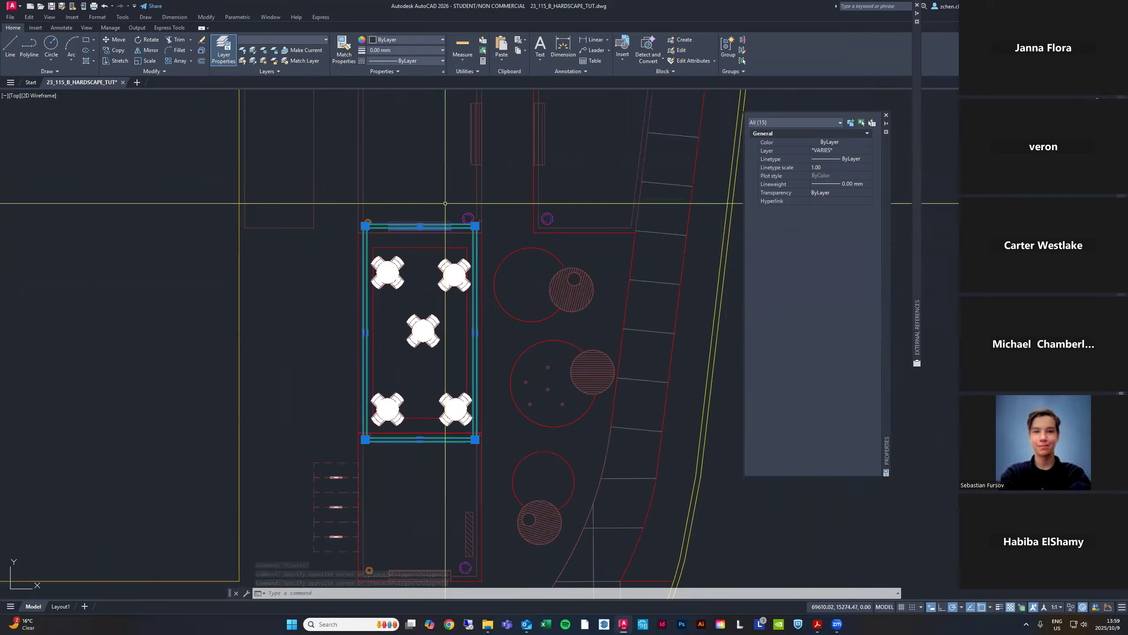
scroll(461, 187, "up", 8)
left_click(460, 188, "shift")
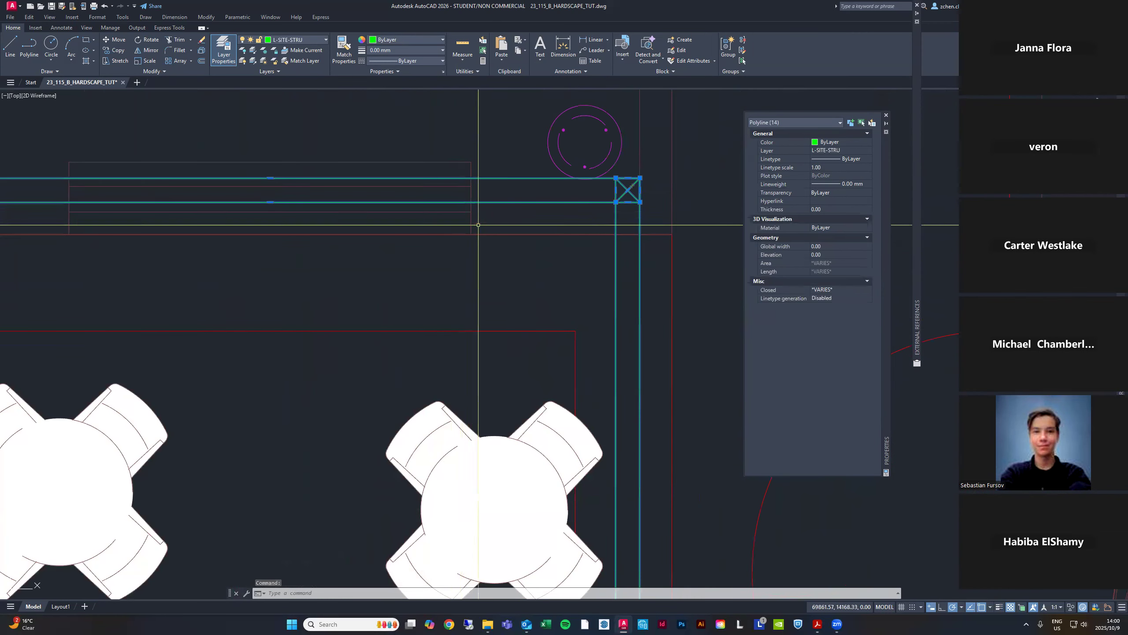
scroll(460, 188, "down", 5)
scroll(492, 194, "up", 4)
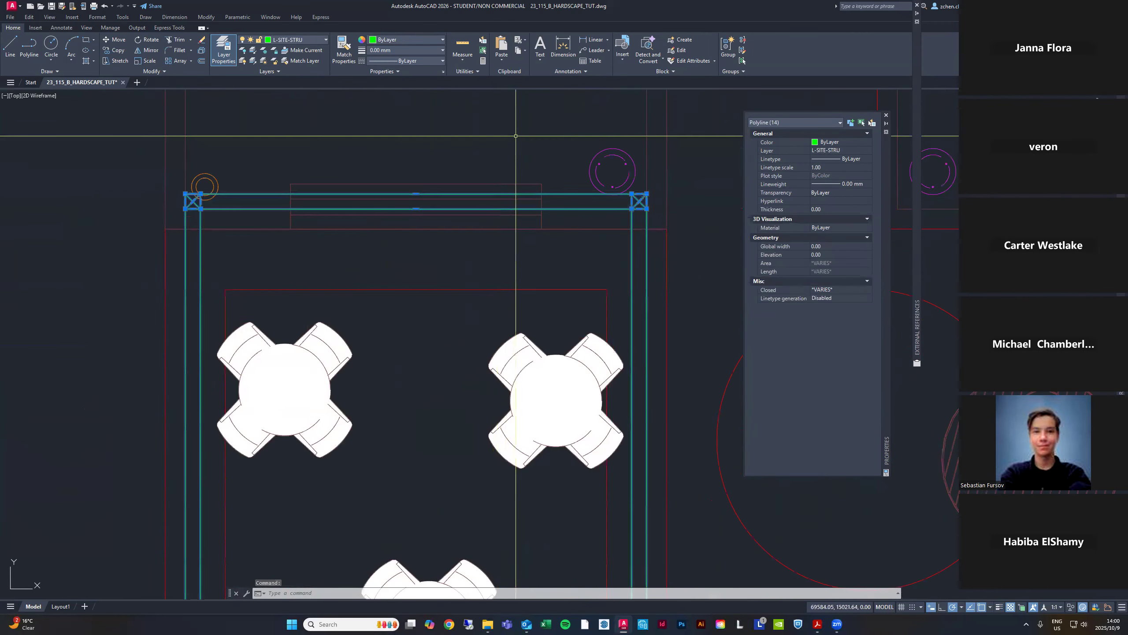
Convert the selected frame polylines into a block named TRELLIS with its base point at the frame's southwest corner
key("Return")
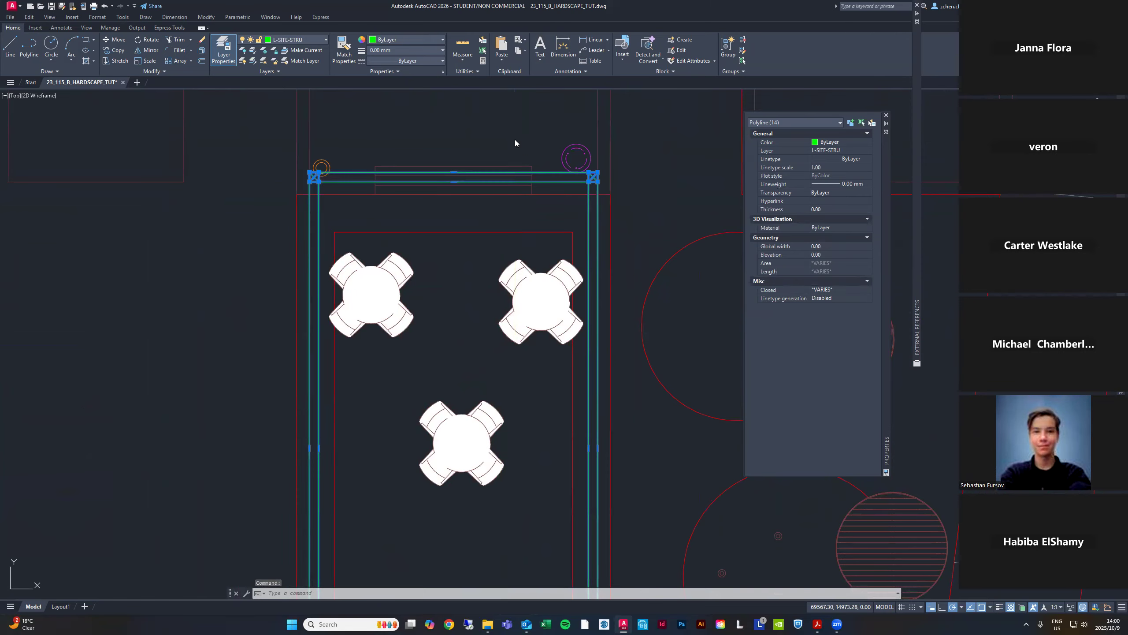
type("TRE")
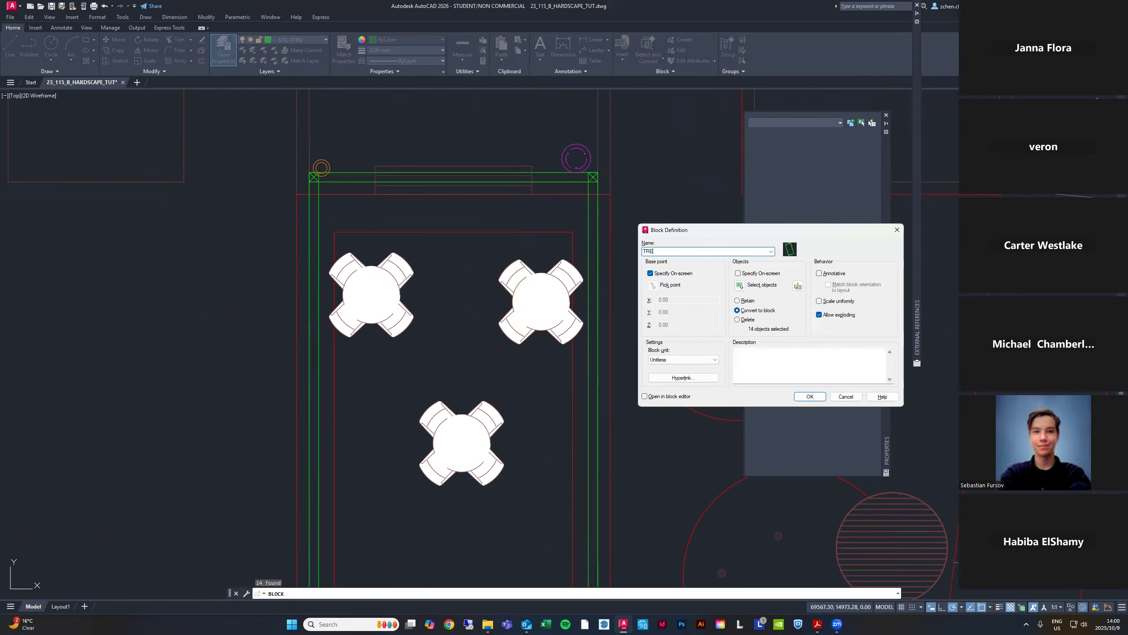
type("LLIS")
left_click(809, 396)
scroll(504, 270, "down", 4)
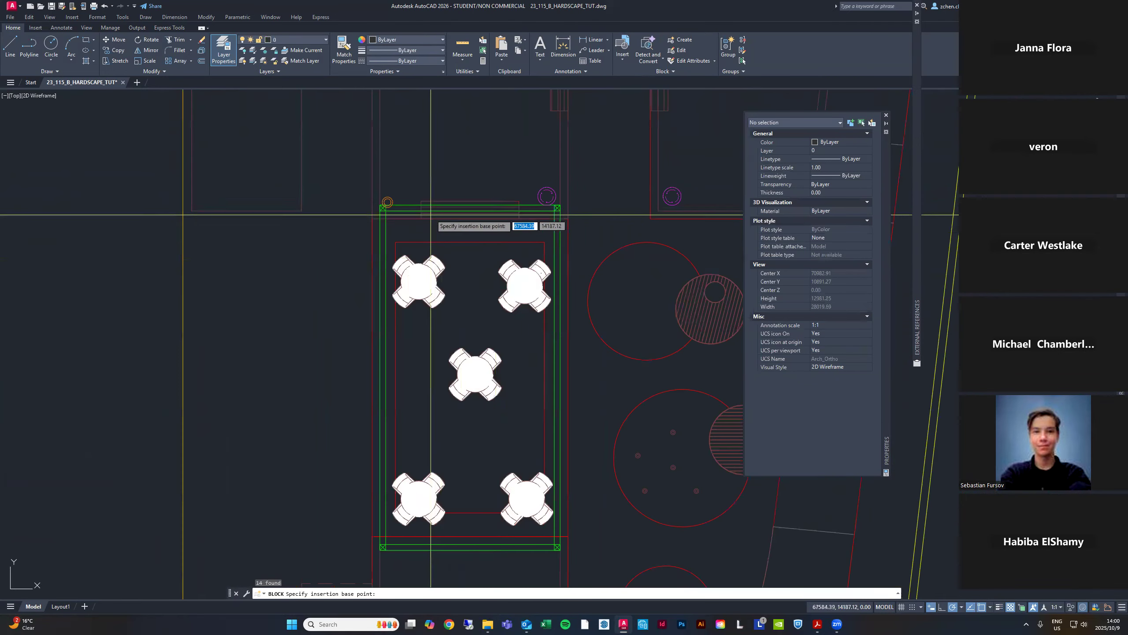
scroll(532, 198, "down", 4)
scroll(511, 298, "up", 4)
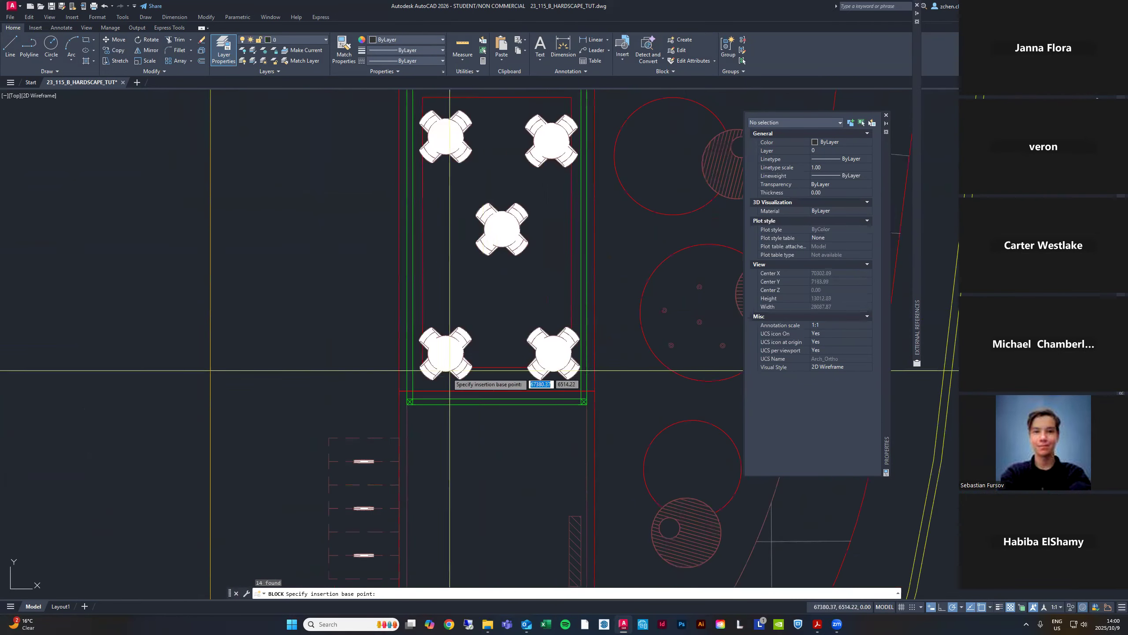
scroll(450, 369, "up", 3)
left_click(408, 402)
Select the ANSI31 bench hatch at the trellis's north end, extend the selection to similar hatches, and delete it
scroll(545, 96, "down", 3)
middle_click_drag(552, 162, 518, 271)
scroll(523, 197, "up", 4)
left_click(521, 205)
scroll(508, 234, "down", 4)
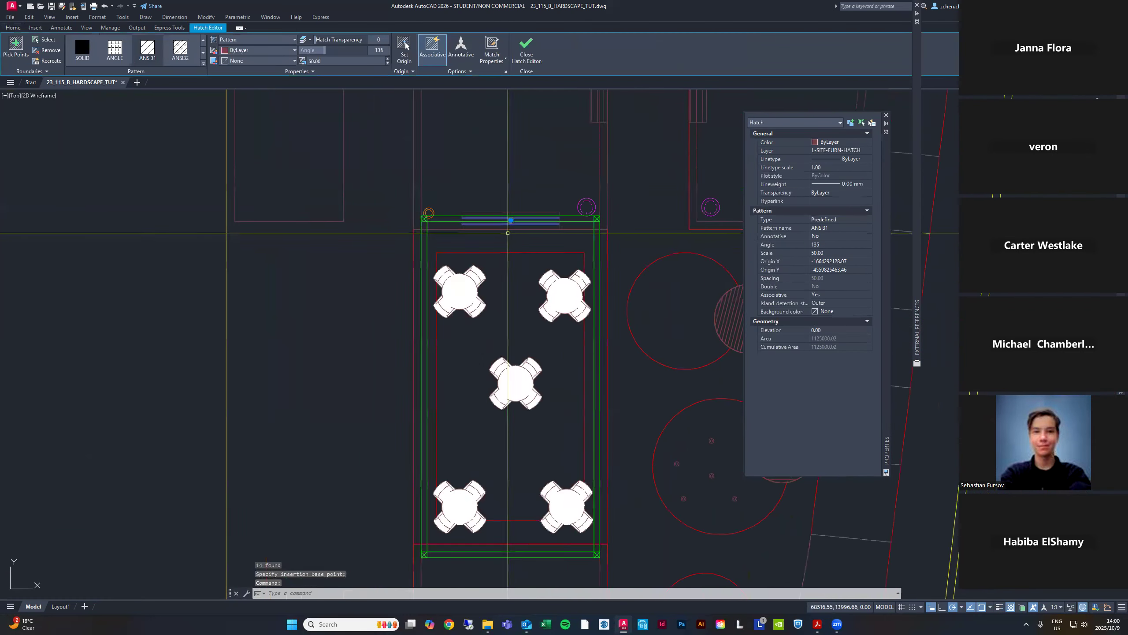
scroll(508, 232, "down", 2)
right_click(516, 244)
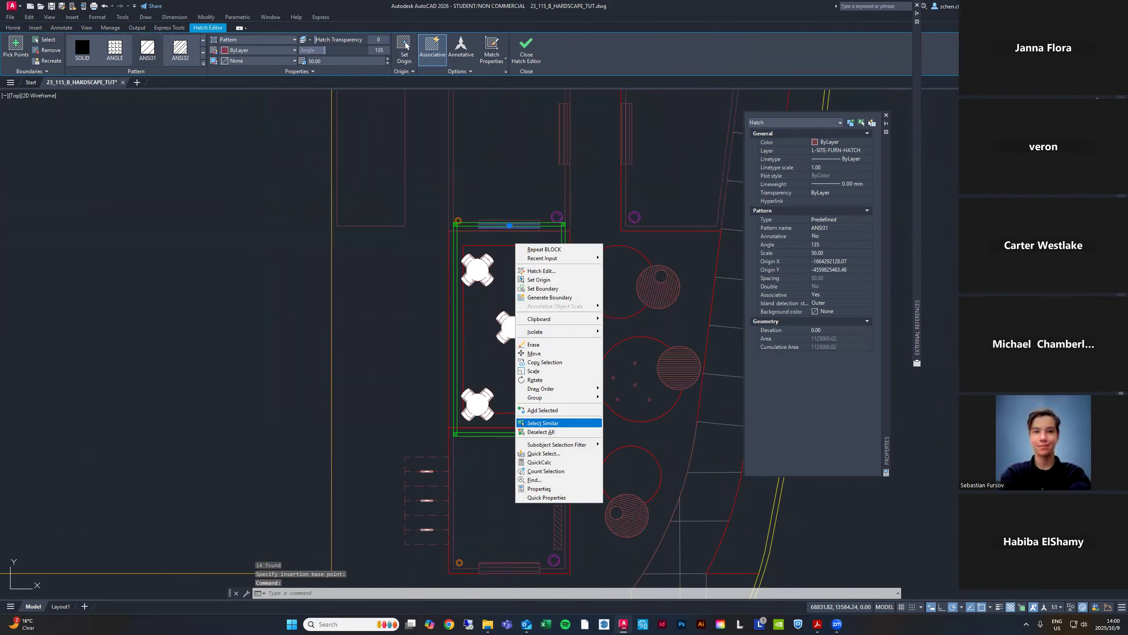
left_click(543, 423)
scroll(507, 267, "down", 3)
key("Delete")
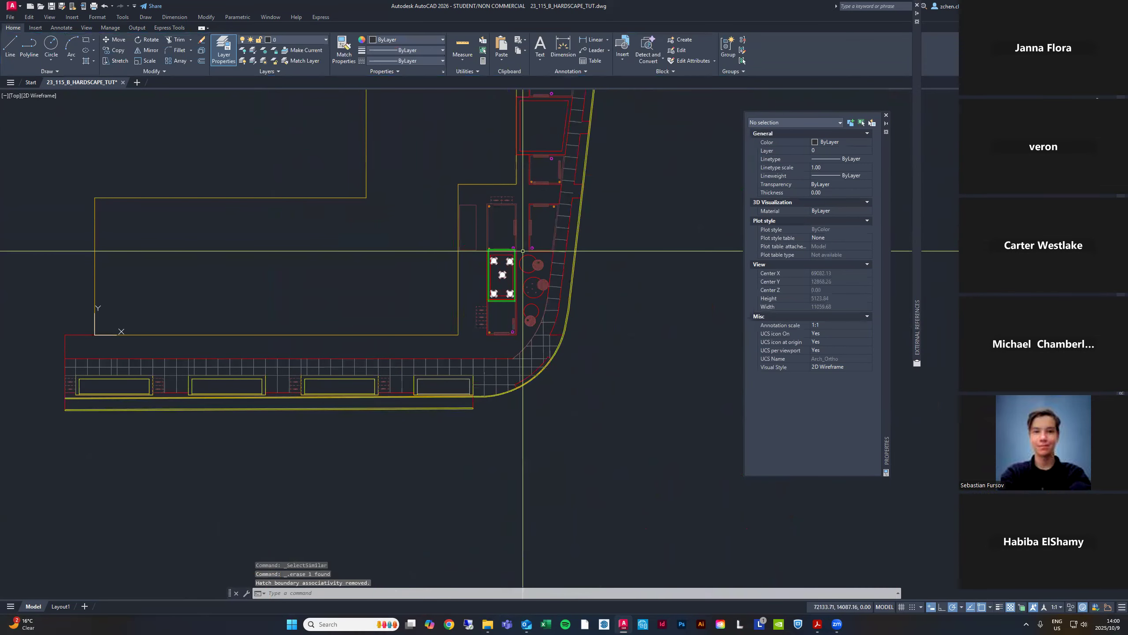
middle_click_drag(596, 289, 574, 338)
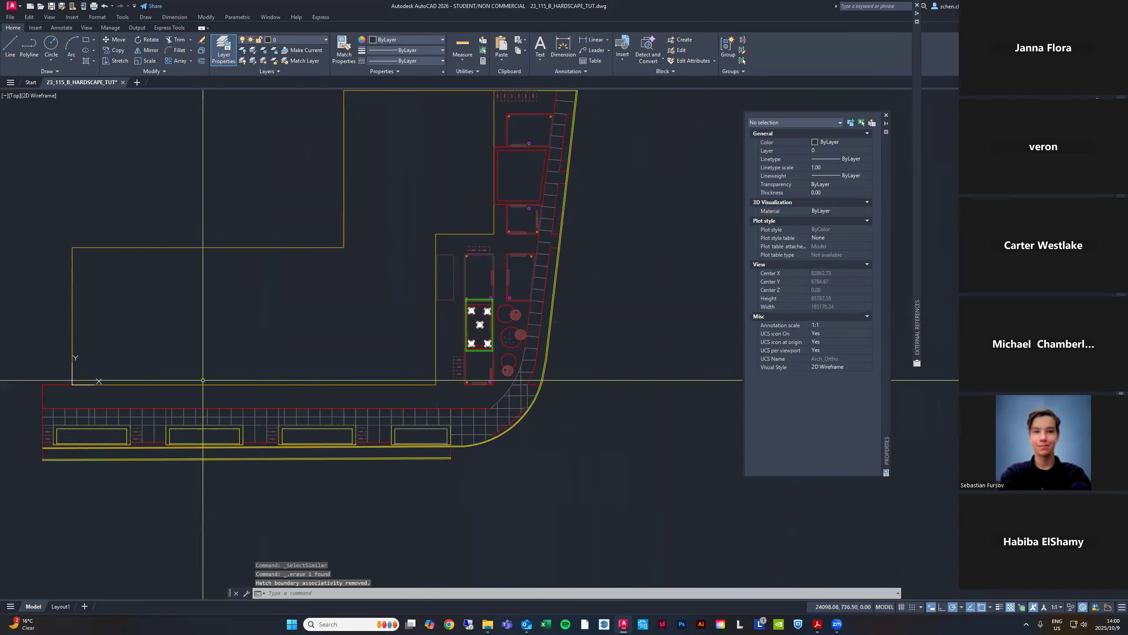
scroll(96, 382, "up", 4)
left_click(141, 362)
left_click(136, 395)
scroll(292, 326, "down", 4)
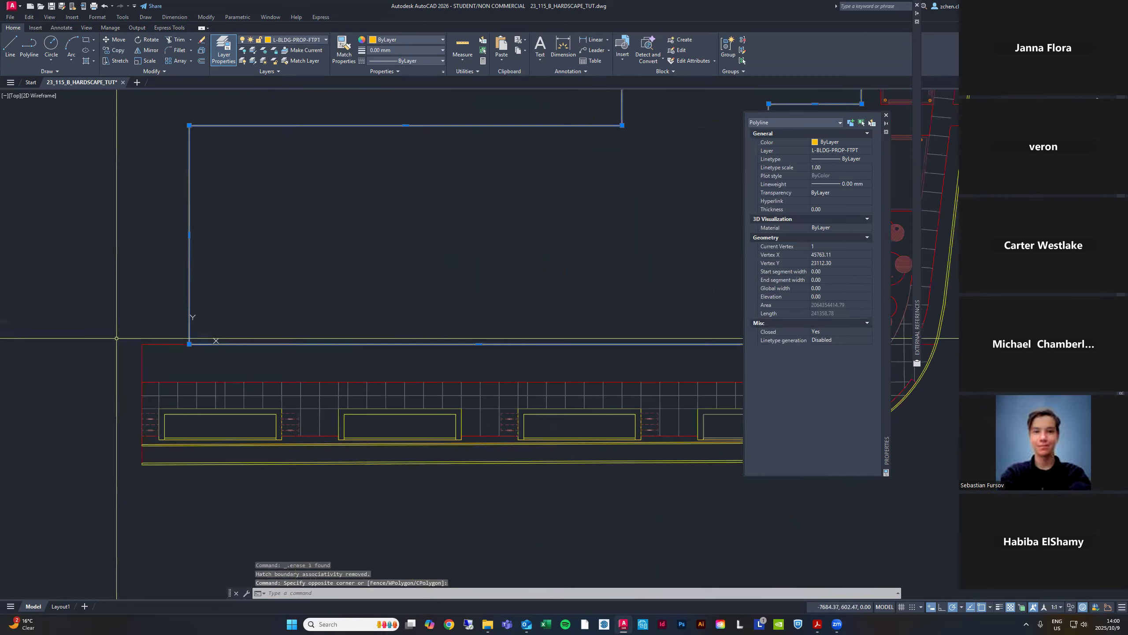
key("Escape")
left_click(170, 333)
left_click(174, 347)
left_click(182, 350)
left_click(178, 341)
key("Escape")
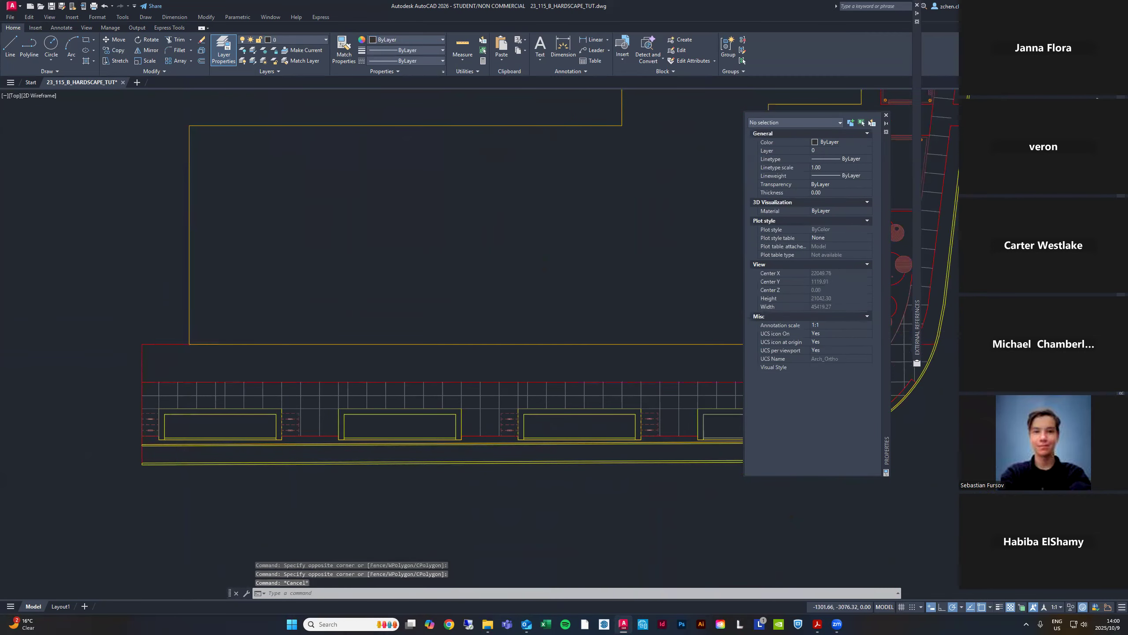
Thaw and unlock the L-XREF-LAND layer that holds the planting reference
scroll(177, 333, "down", 3)
scroll(525, 299, "up", 1)
middle_click_drag(360, 324, 529, 302)
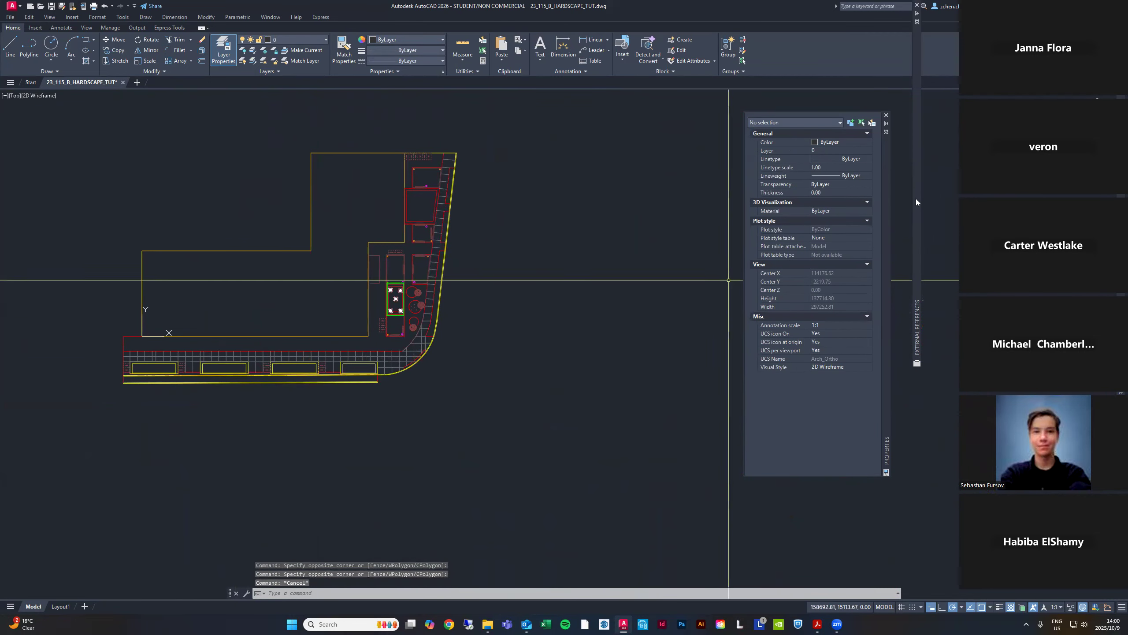
mouse_move(917, 161)
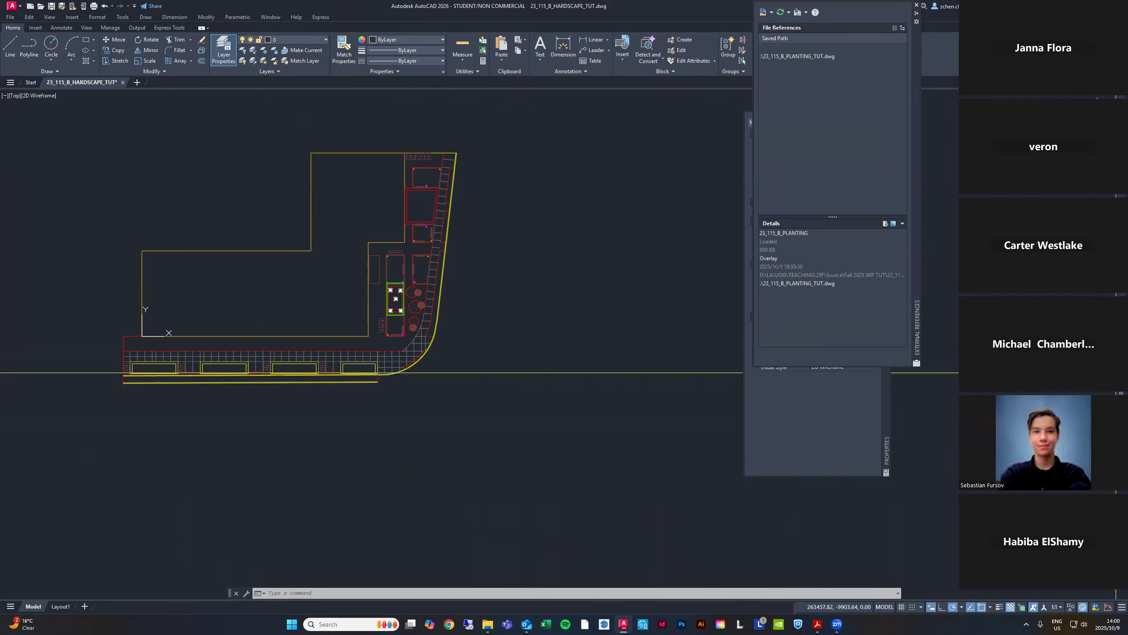
mouse_move(1120, 372)
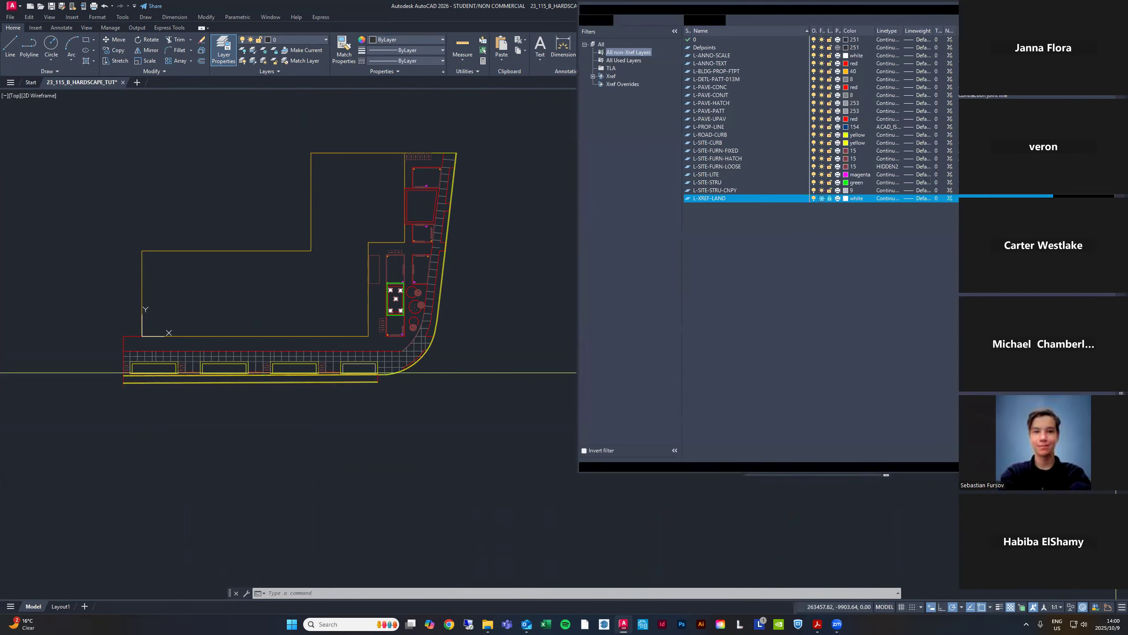
left_click(822, 198)
left_click(830, 198)
middle_click_drag(447, 398, 438, 409)
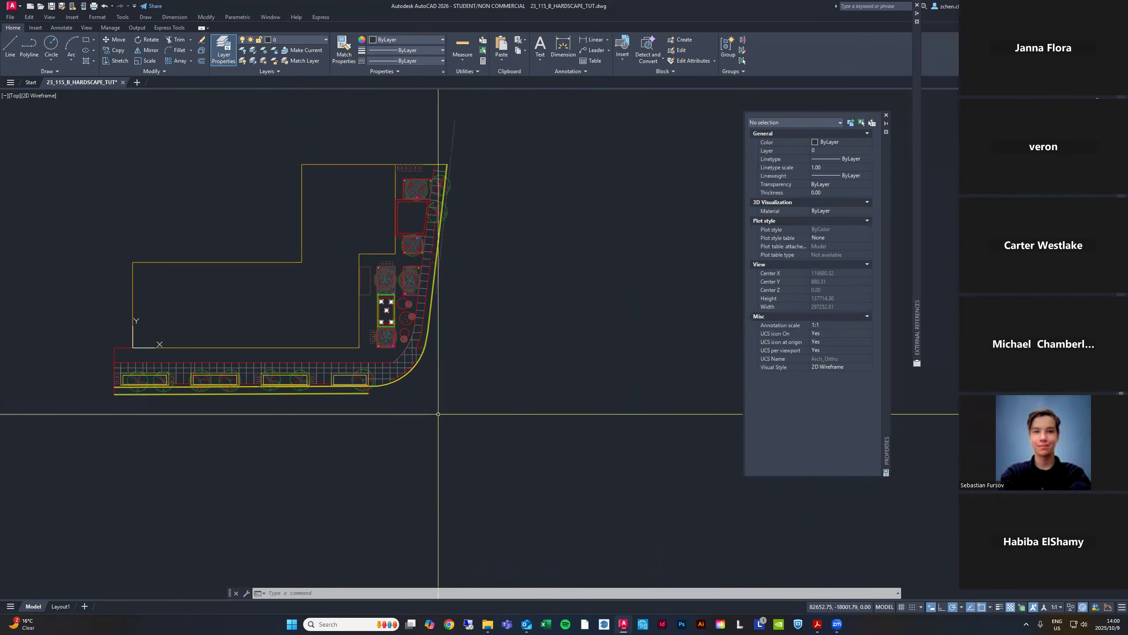
Bind the 23_115_B_PLANTING external reference into the drawing with the Bind type
scroll(404, 289, "up", 4)
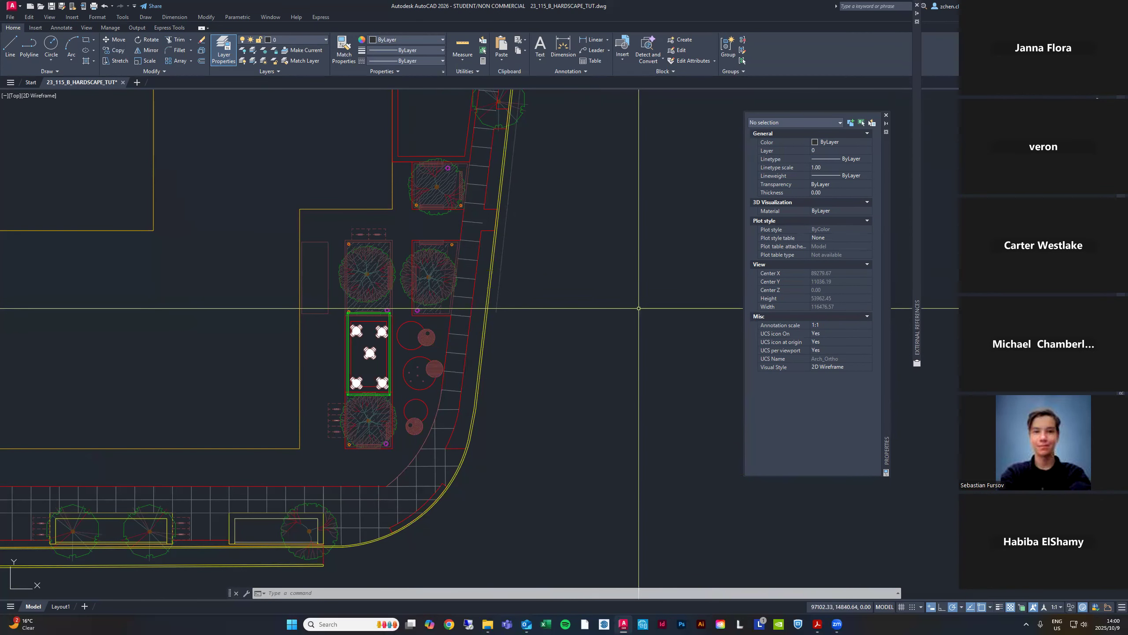
middle_click_drag(655, 303, 724, 290)
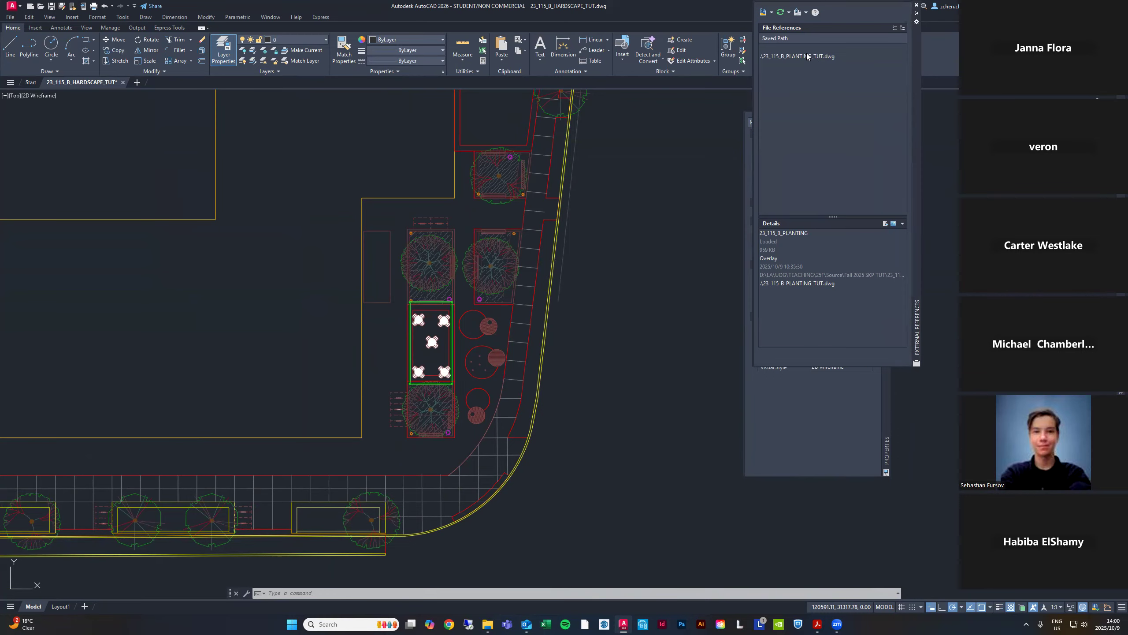
left_click(805, 55)
right_click(791, 58)
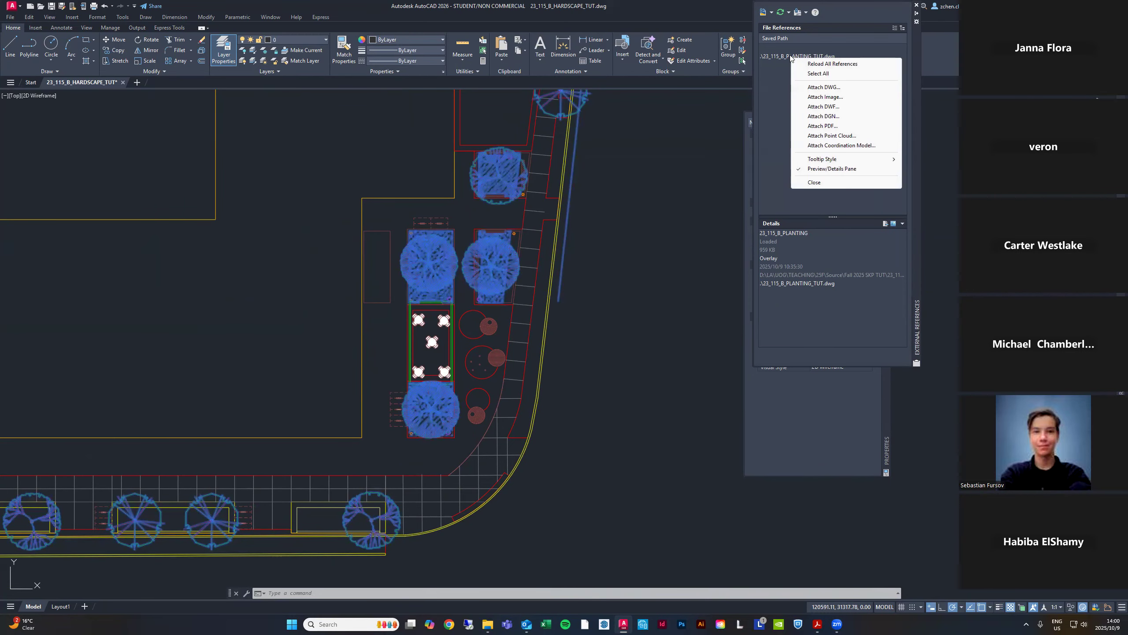
left_click(837, 39)
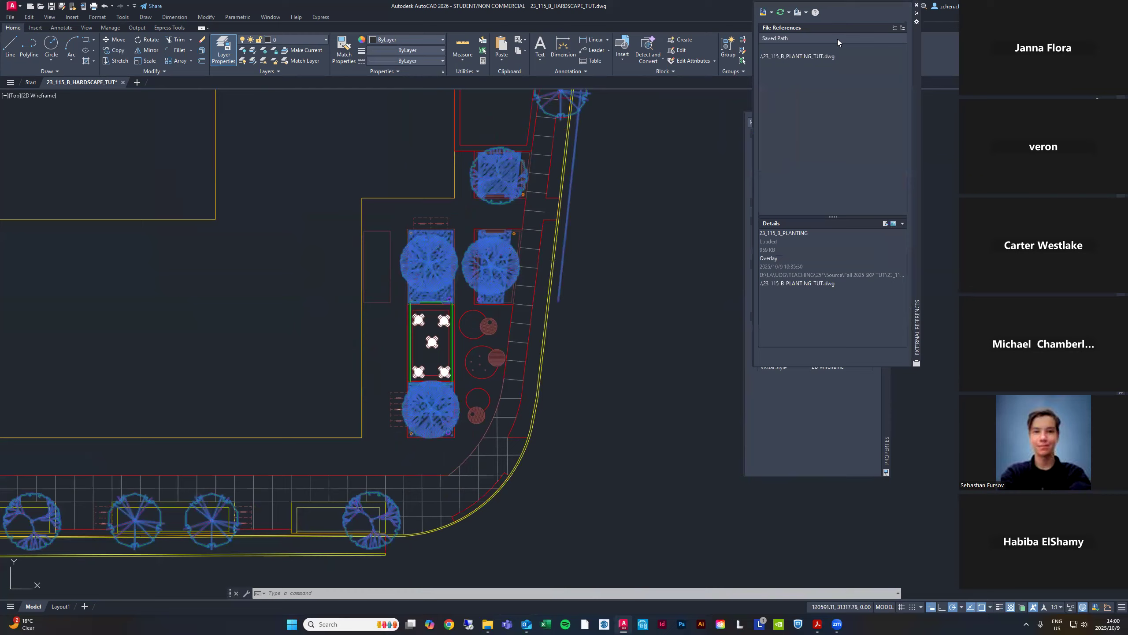
left_click(902, 28)
left_click(802, 45)
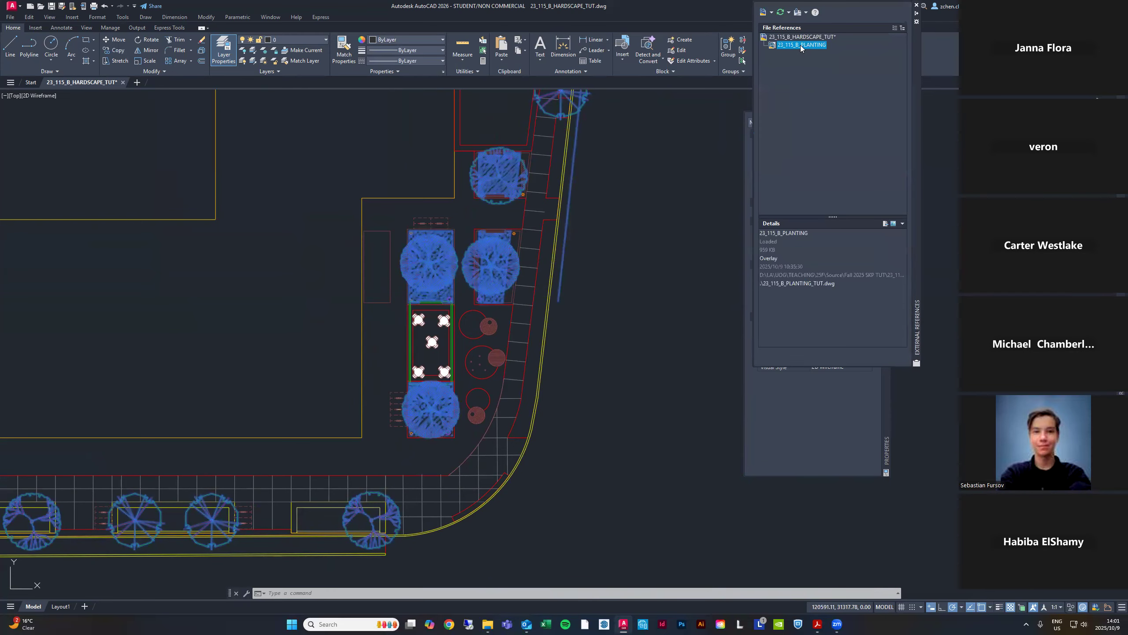
right_click(802, 47)
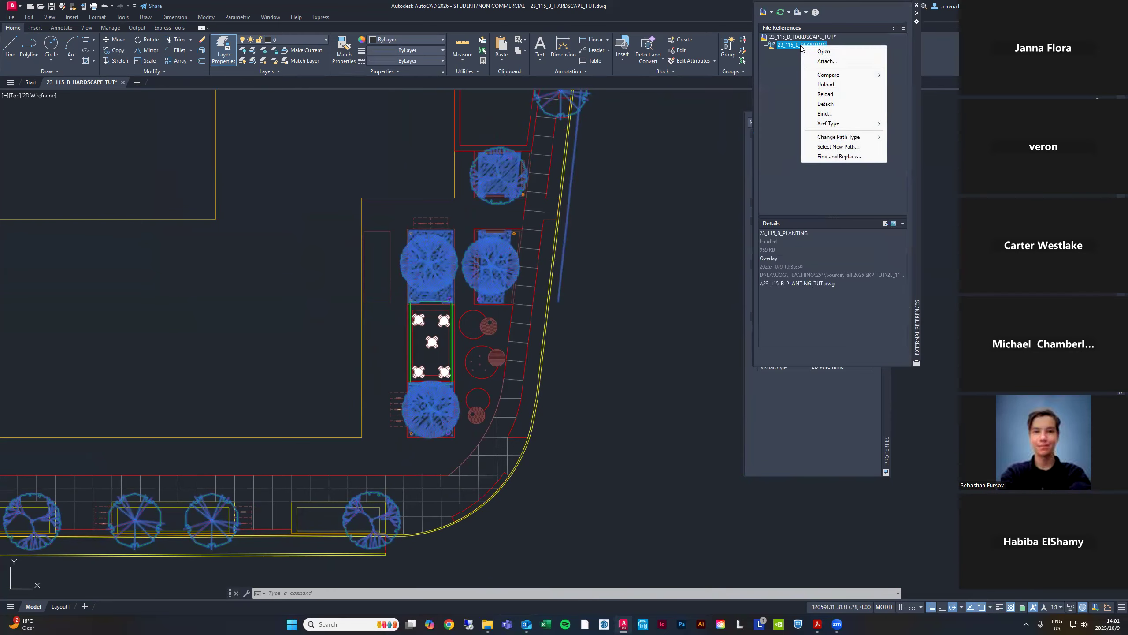
left_click(826, 113)
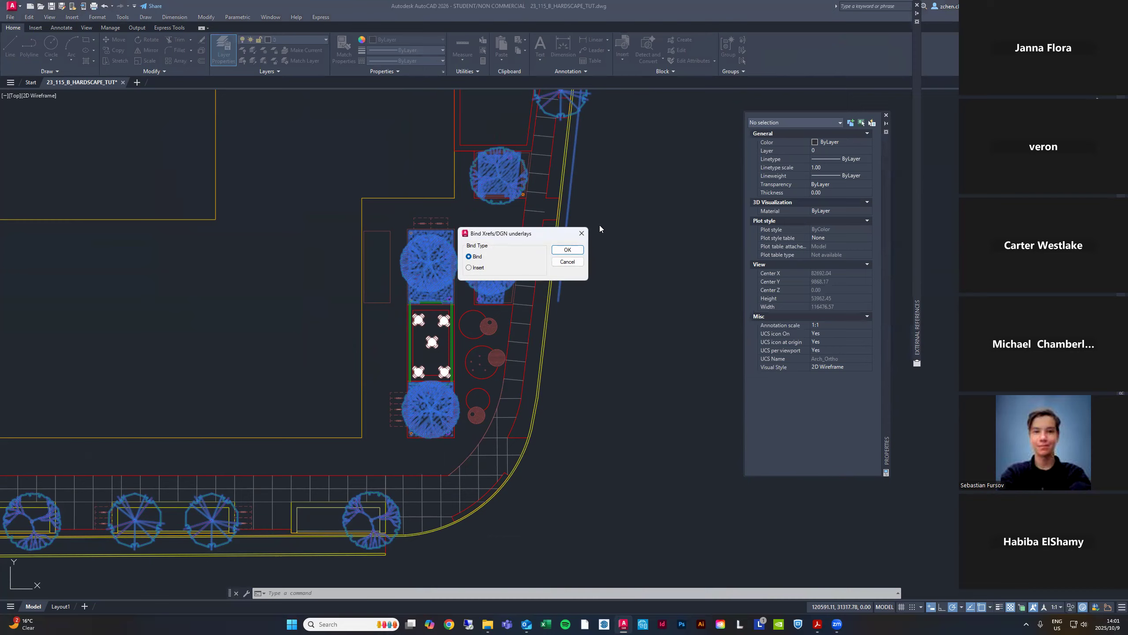
left_click(567, 250)
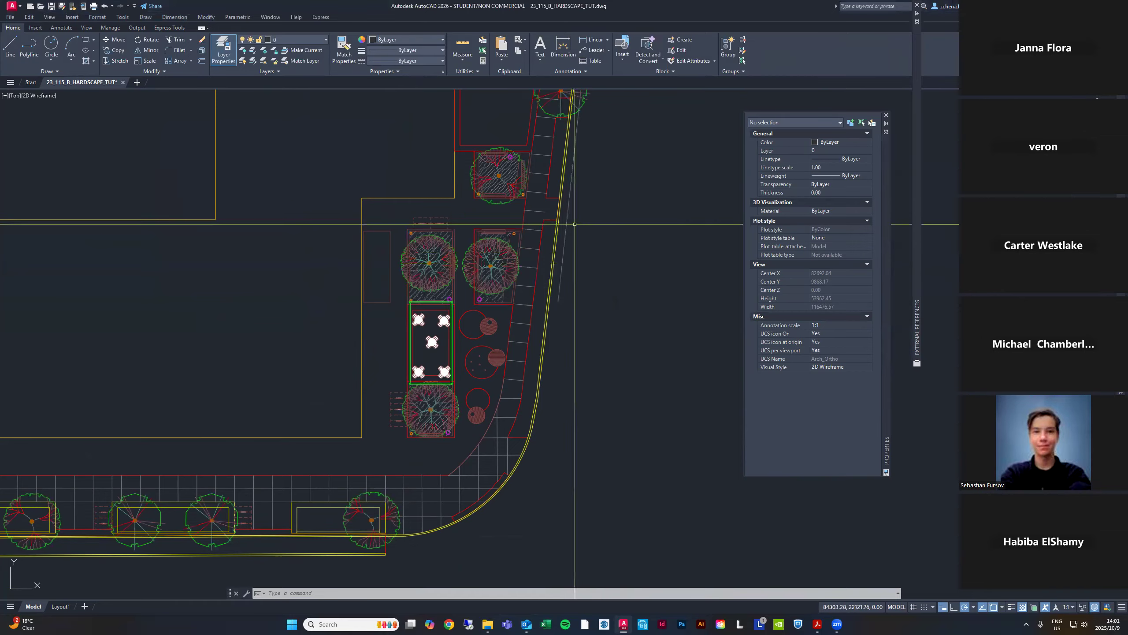
Check the reference list and the bound planting block's properties and extent across the site plan
mouse_move(918, 138)
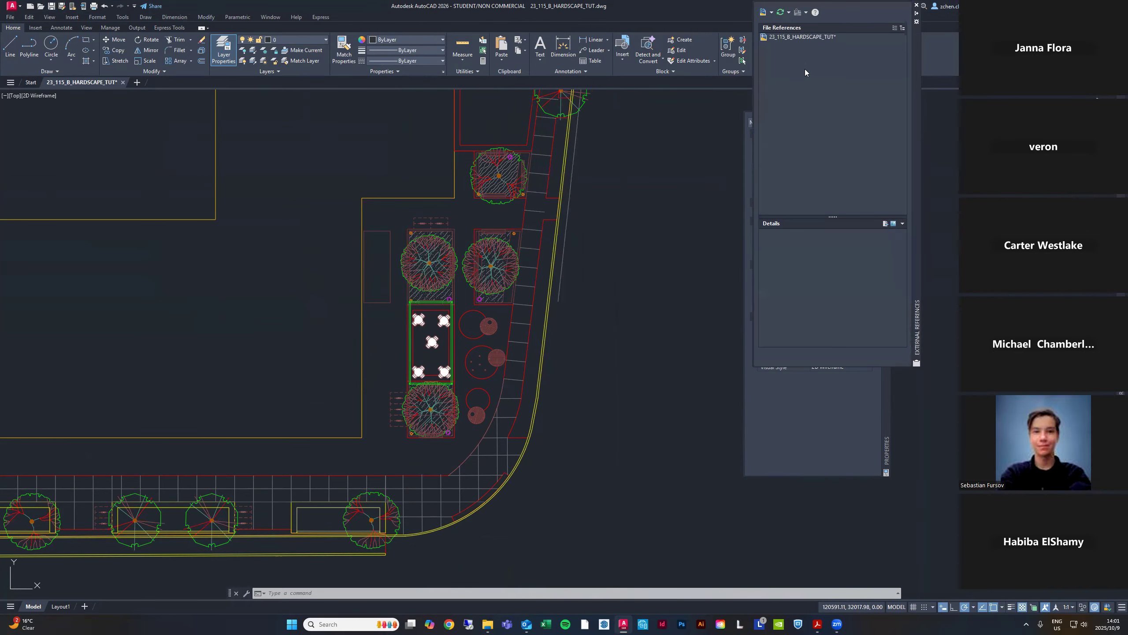
left_click(472, 179)
scroll(680, 267, "down", 5)
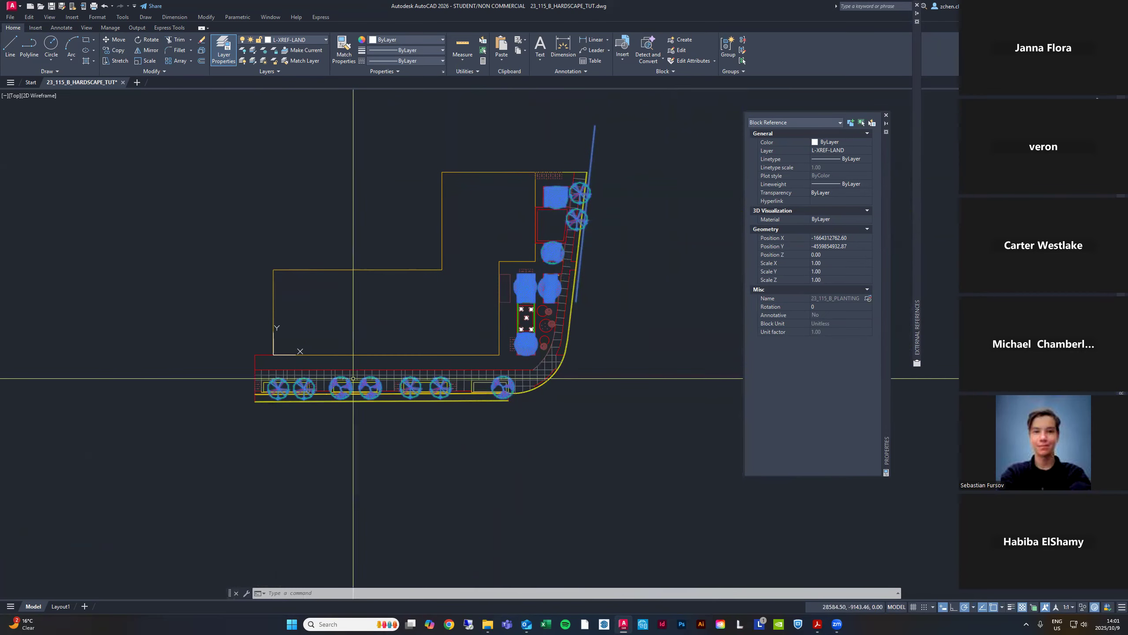
scroll(570, 256, "down", 2)
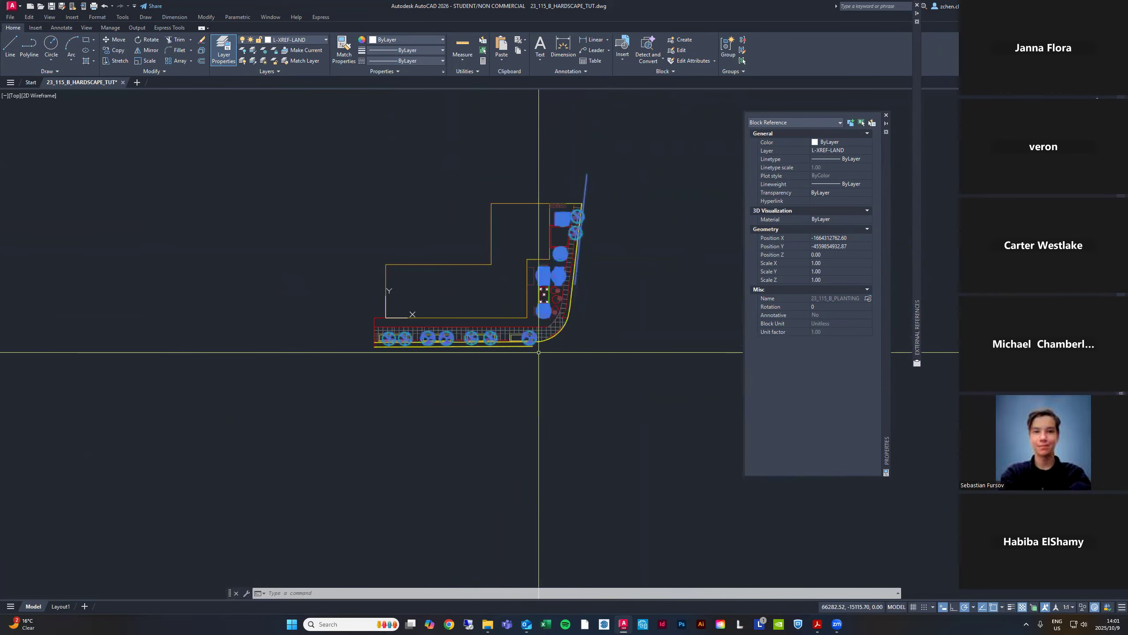
key("Escape")
Try deleting the object on the curved paving edge near the street corner, and undo the deletion
scroll(511, 329, "up", 4)
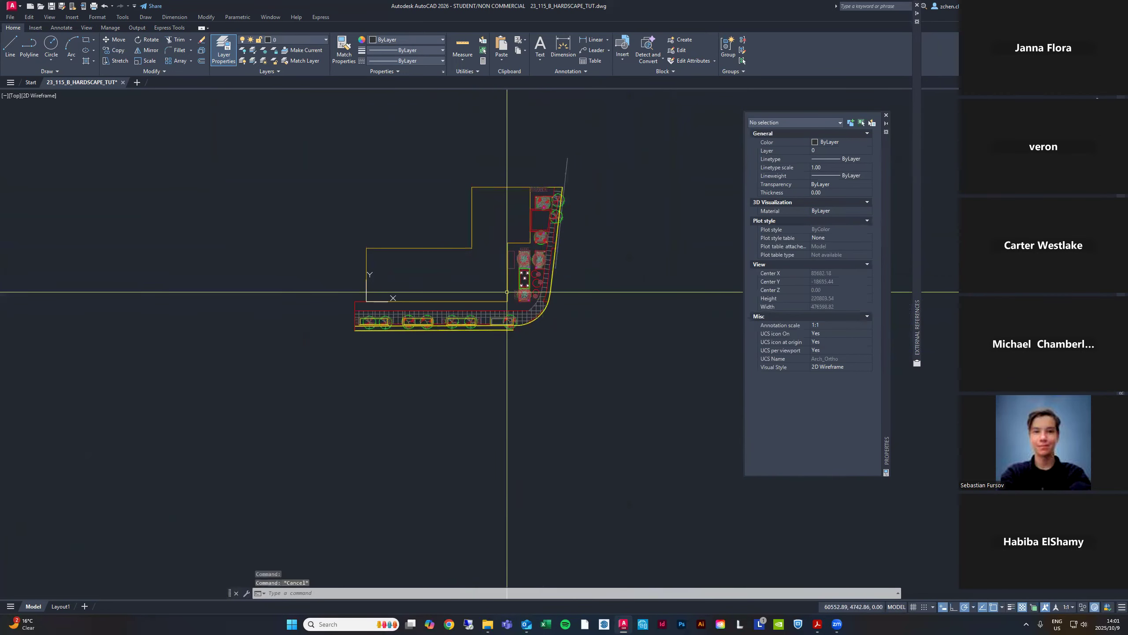
scroll(460, 331, "up", 2)
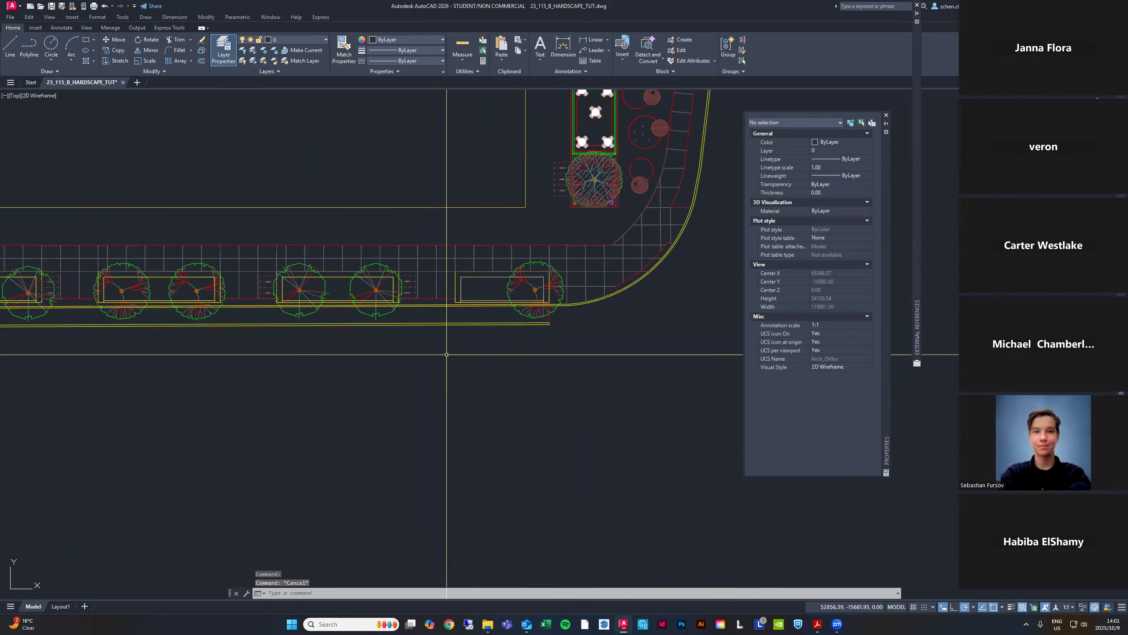
scroll(647, 253, "up", 4)
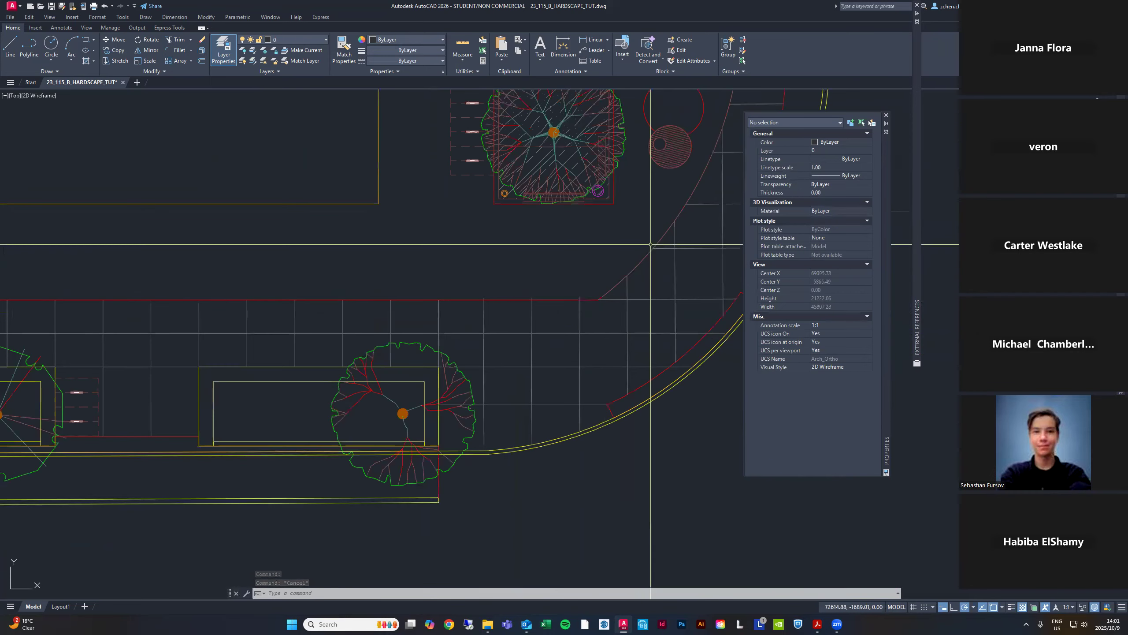
left_click(647, 253)
key("Delete")
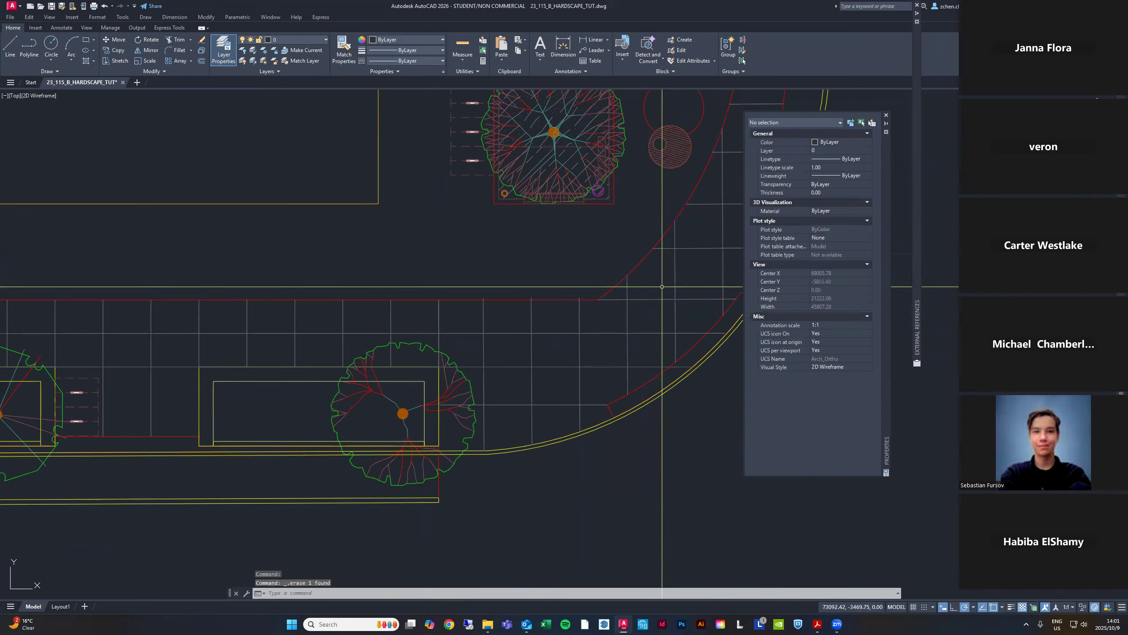
key("ctrl+z")
Select the planting in the plan to examine how its trees and hatches are grouped, and clear the selection
scroll(658, 303, "down", 4)
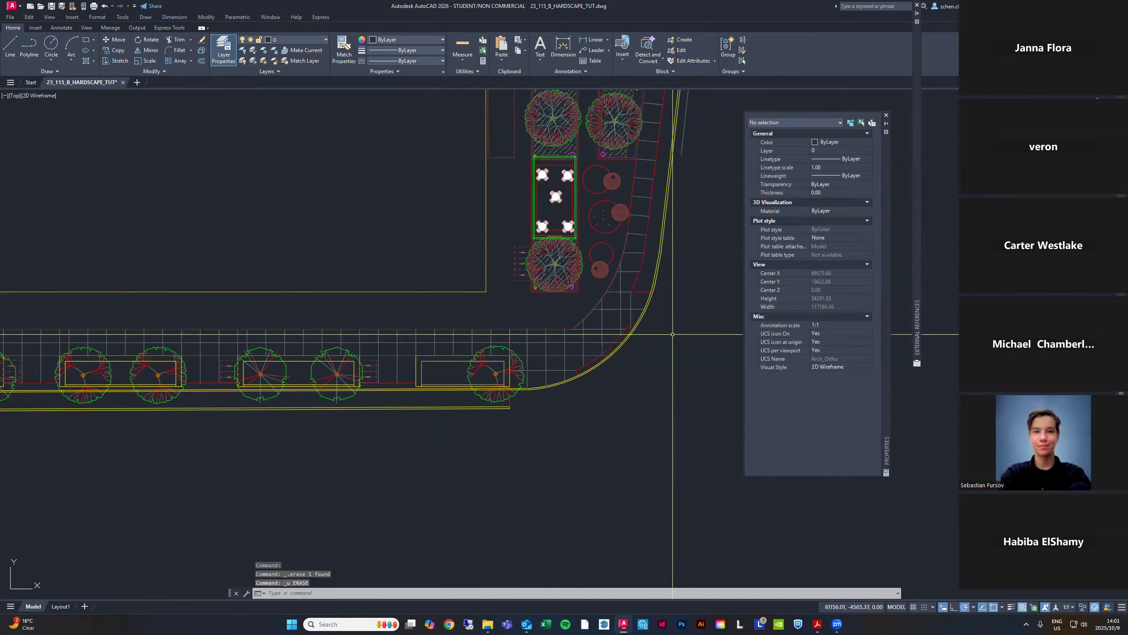
scroll(638, 257, "up", 2)
left_click(614, 259)
left_click(623, 230)
left_click(612, 227)
key("Escape")
scroll(609, 267, "down", 6)
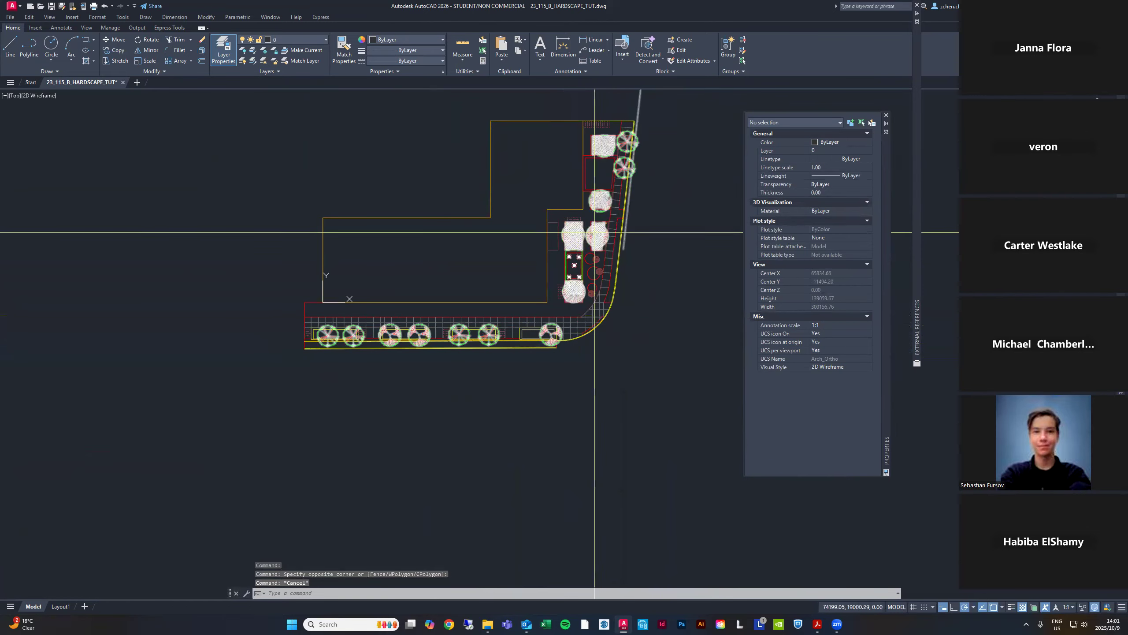
left_click(569, 234)
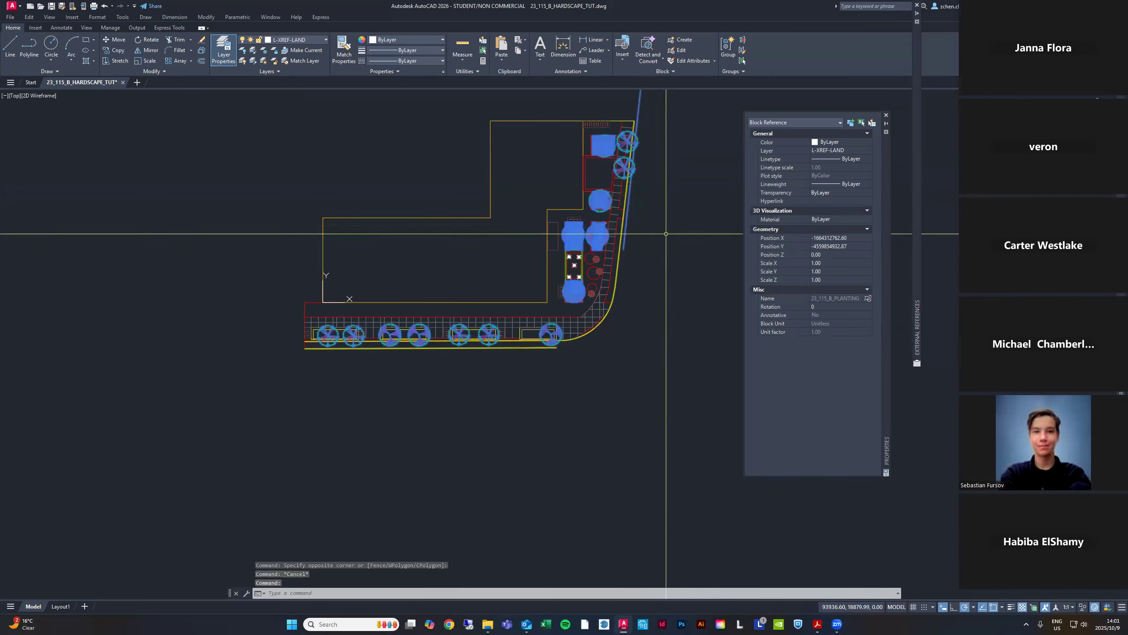
key("Escape")
key("Escape")
key("Escape")
middle_click_drag(657, 258, 639, 257)
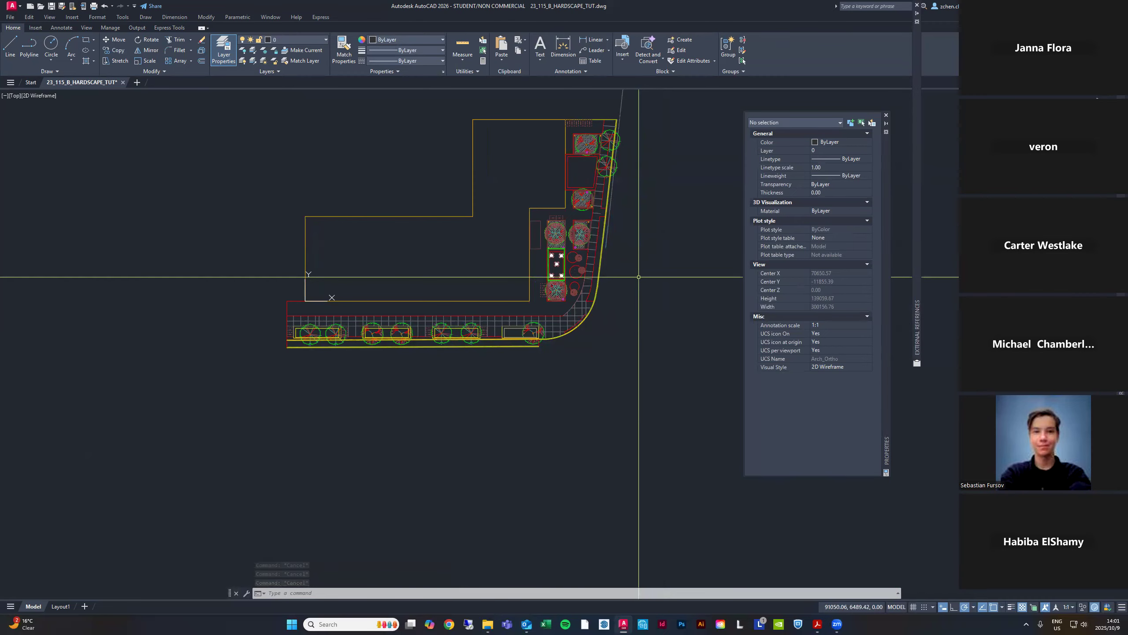
Set the color of layer 0 to white
mouse_move(1121, 180)
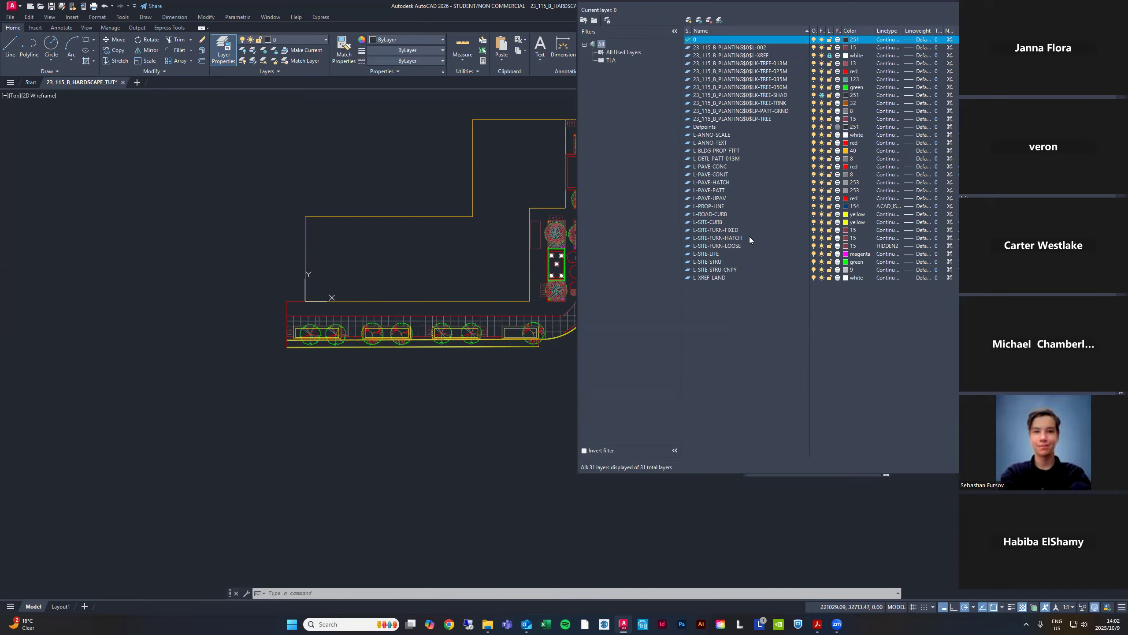
left_click(846, 39)
left_click(276, 277)
left_click(291, 328)
key("Escape")
key("Escape")
Select every object in the drawing and assign all of them to layer 0
scroll(271, 335, "down", 2)
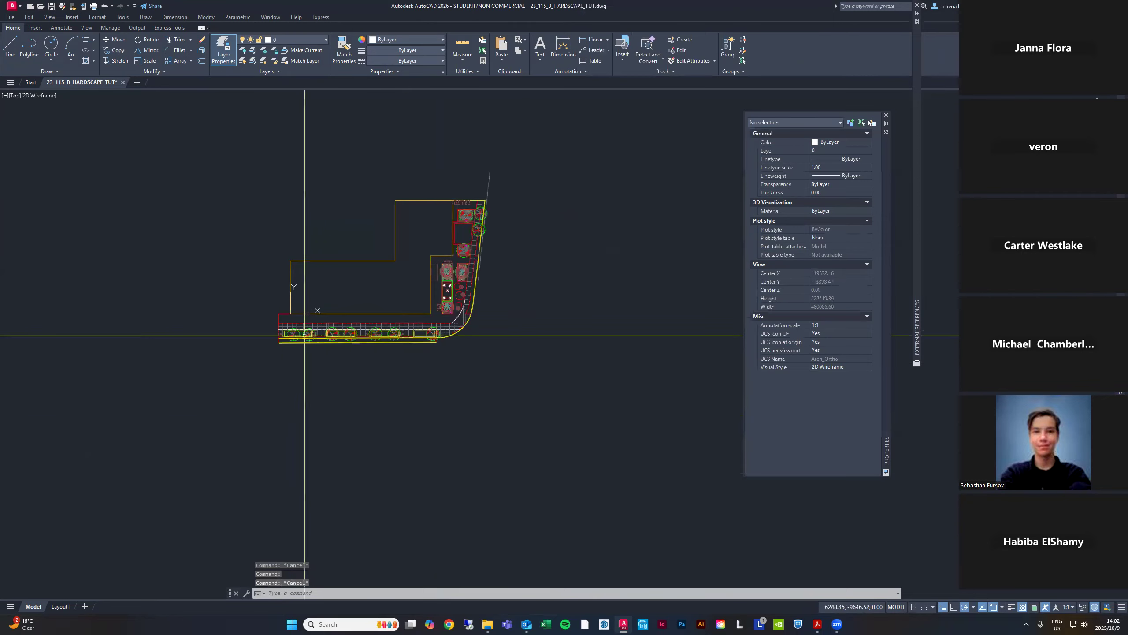
key("ctrl+a")
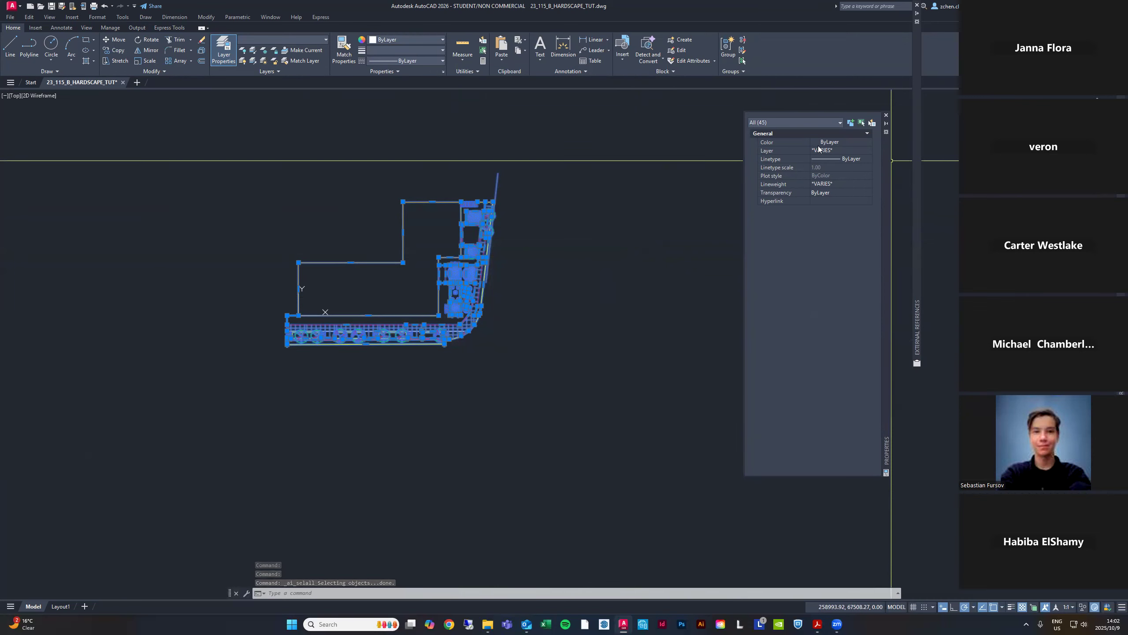
left_click(833, 151)
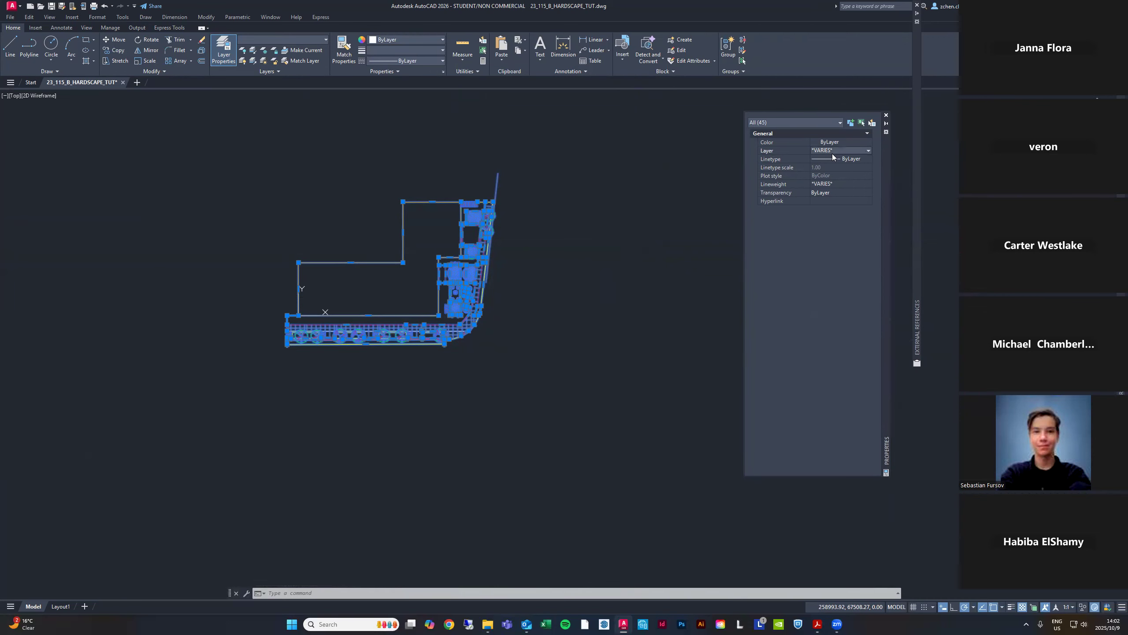
left_click(842, 149)
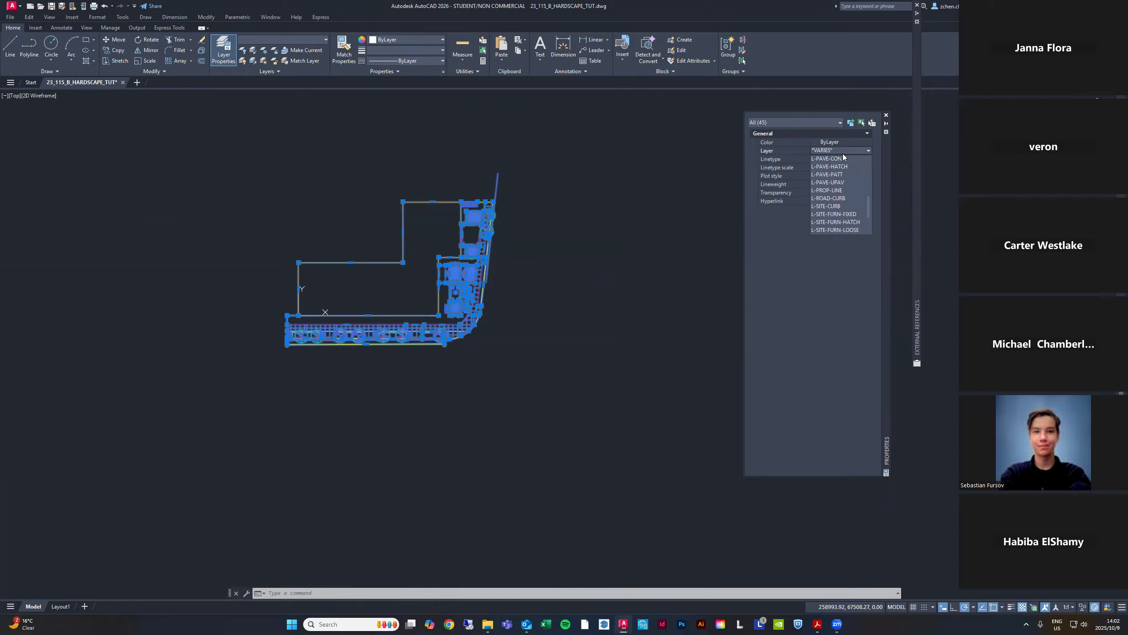
left_click(821, 160)
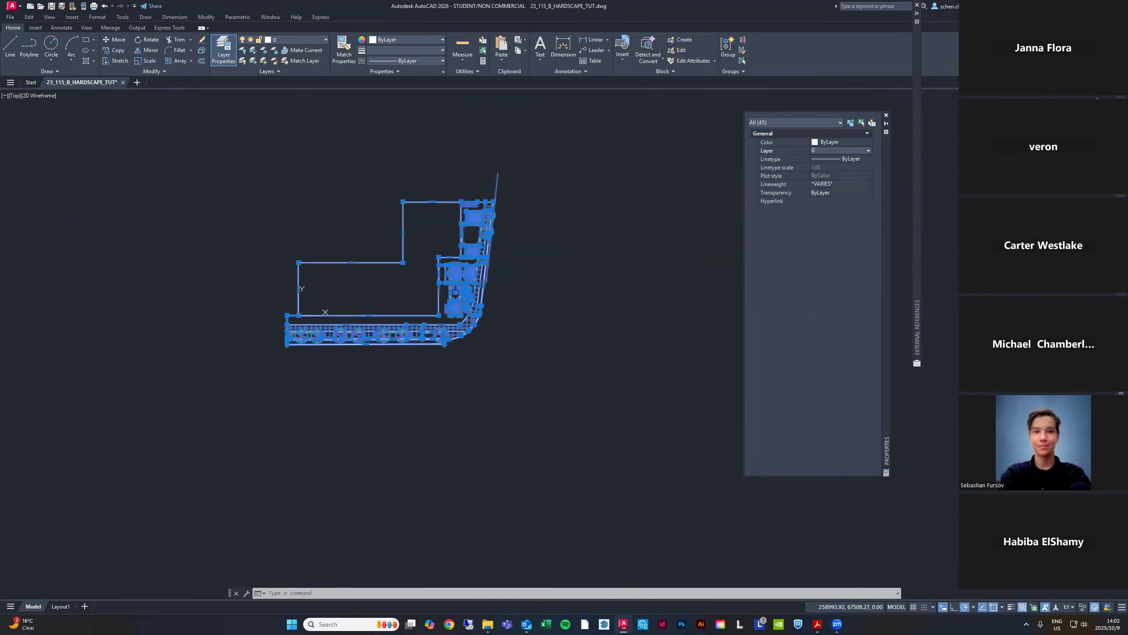
key("Escape")
scroll(511, 338, "up", 4)
scroll(452, 338, "down", 2)
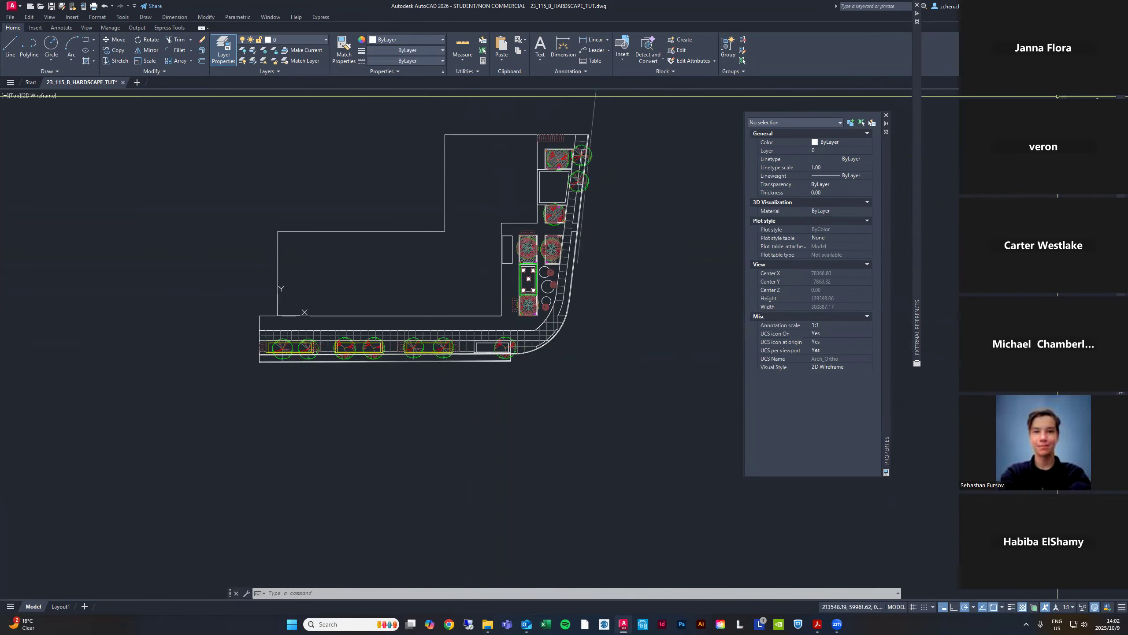
Create a new layer named BLCOK
mouse_move(1121, 91)
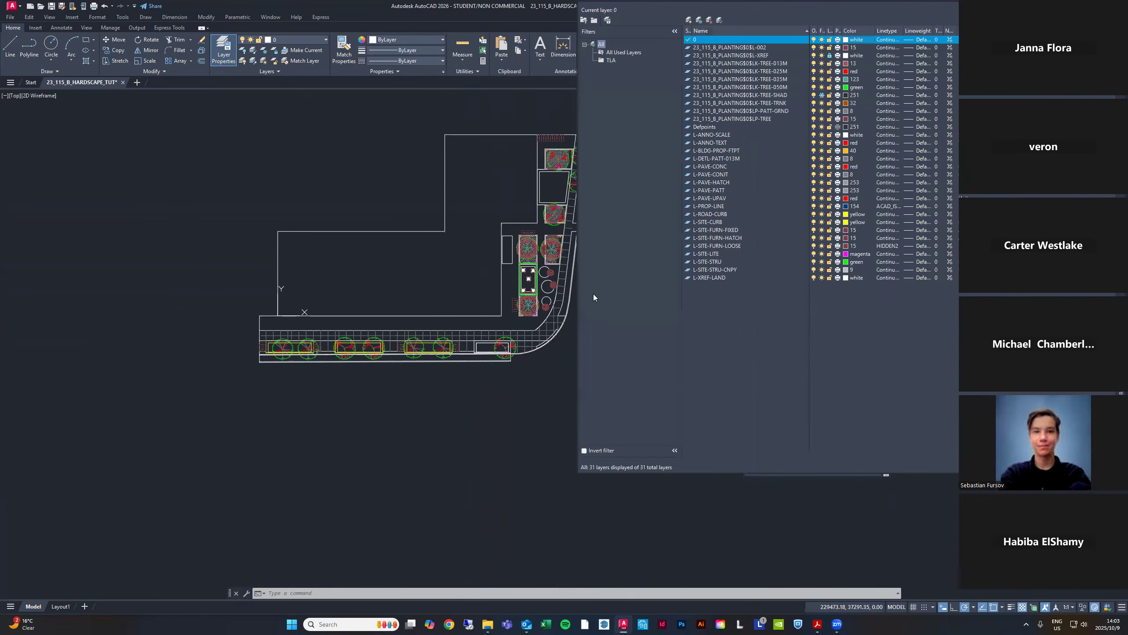
left_click(688, 19)
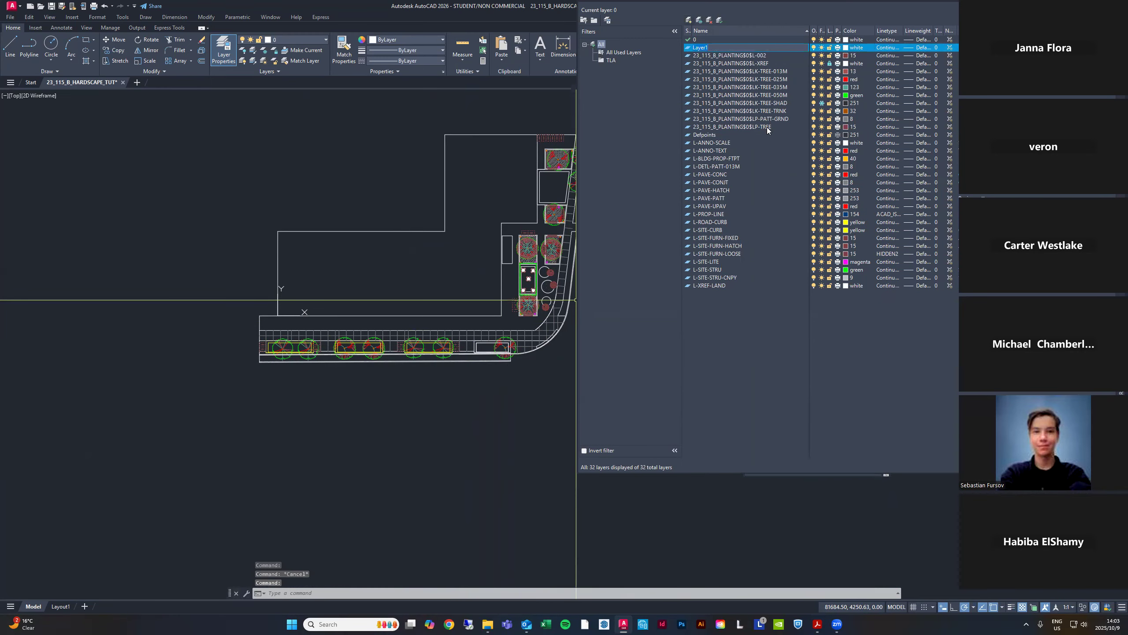
type("BLCOK")
key("Return")
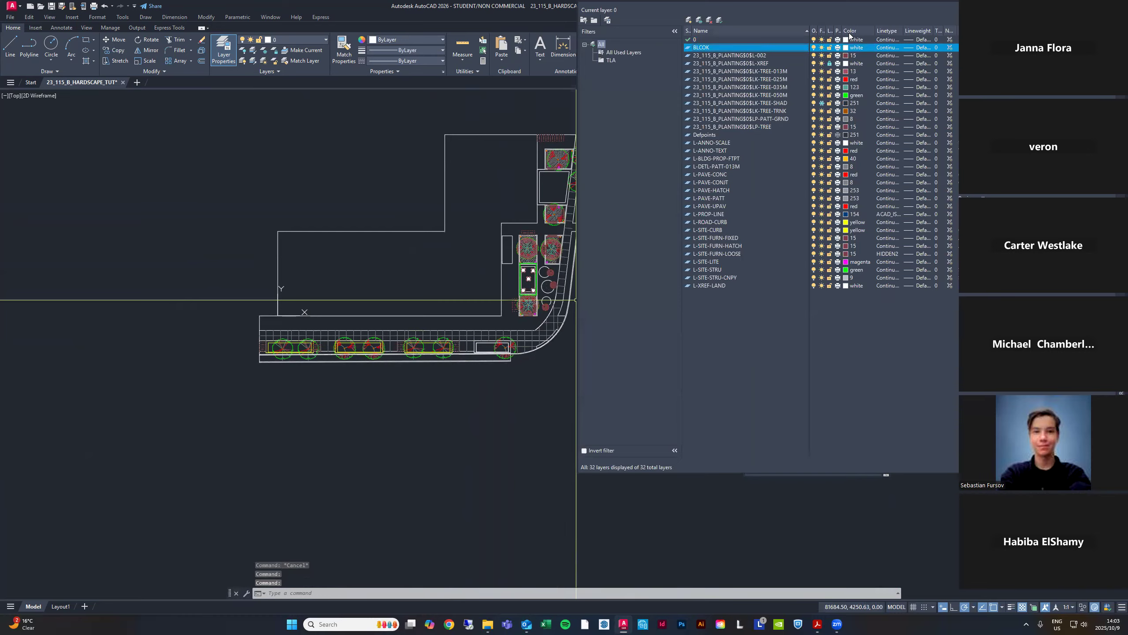
Assign the paving joint, planting, furniture and green canopy blocks to the BLCOK layer
scroll(526, 339, "up", 6)
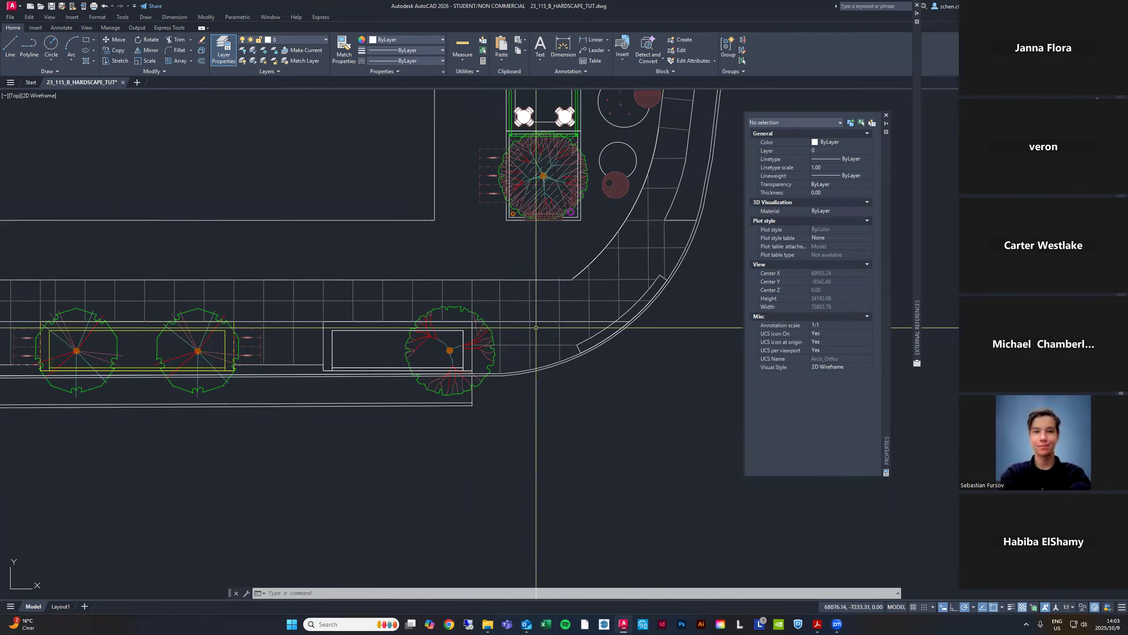
scroll(530, 335, "down", 3)
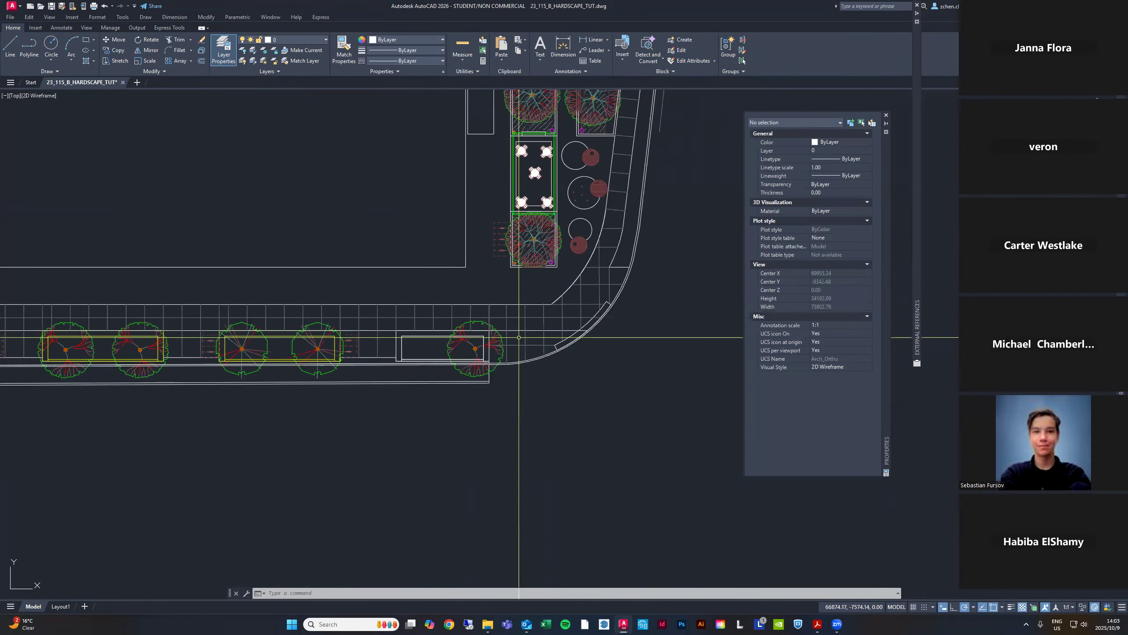
left_click(533, 319)
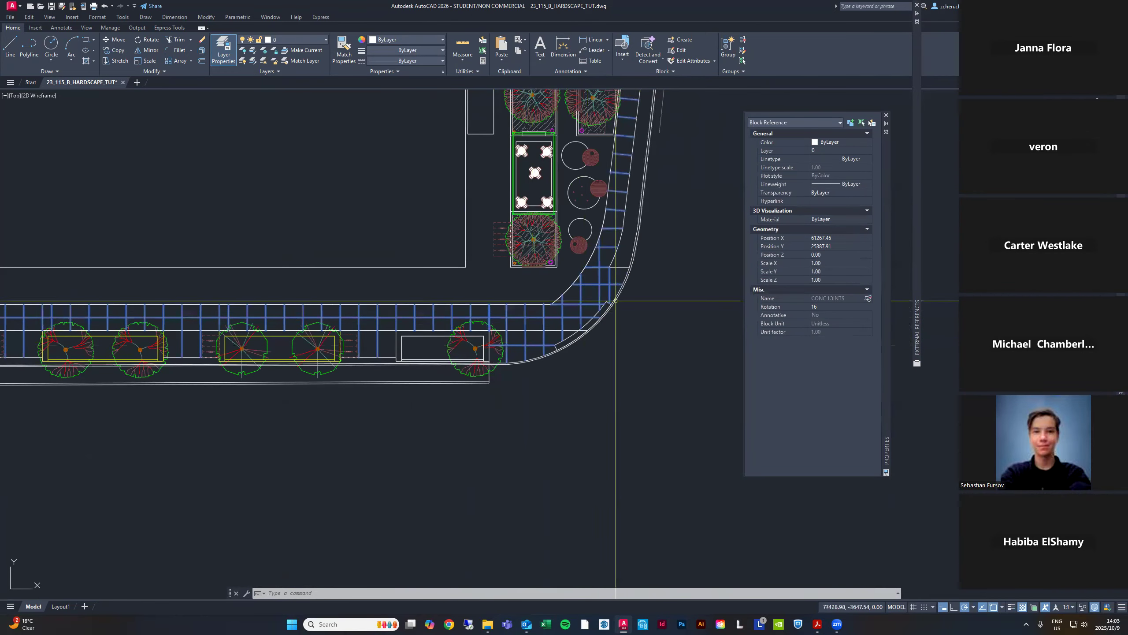
left_click(450, 356)
middle_click_drag(574, 235, 593, 286)
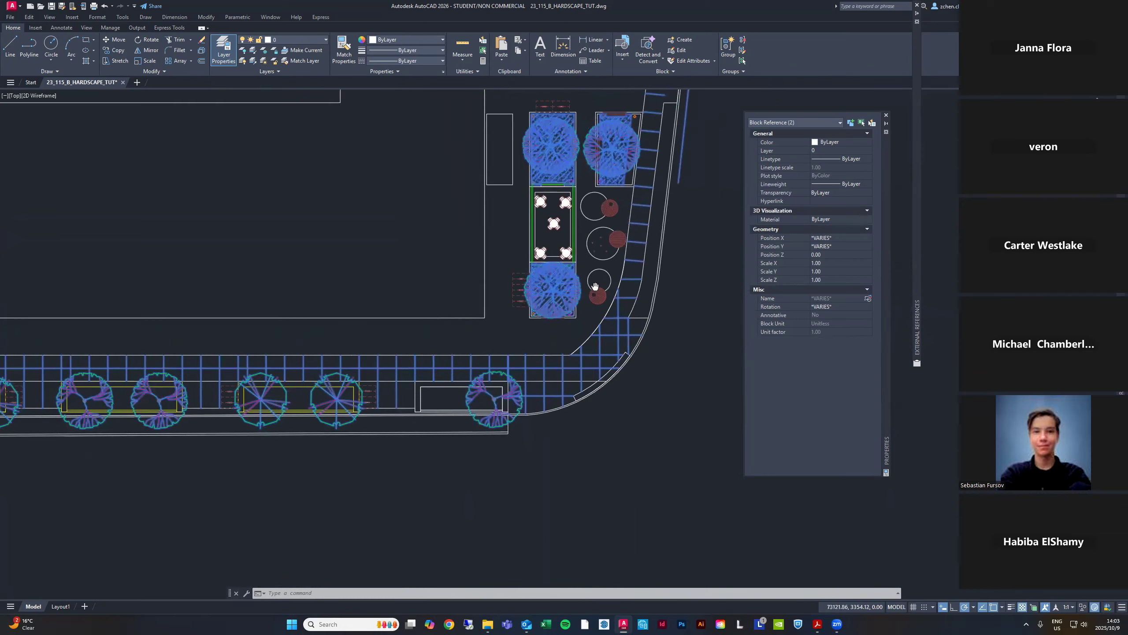
left_click(519, 274)
scroll(519, 273, "up", 5)
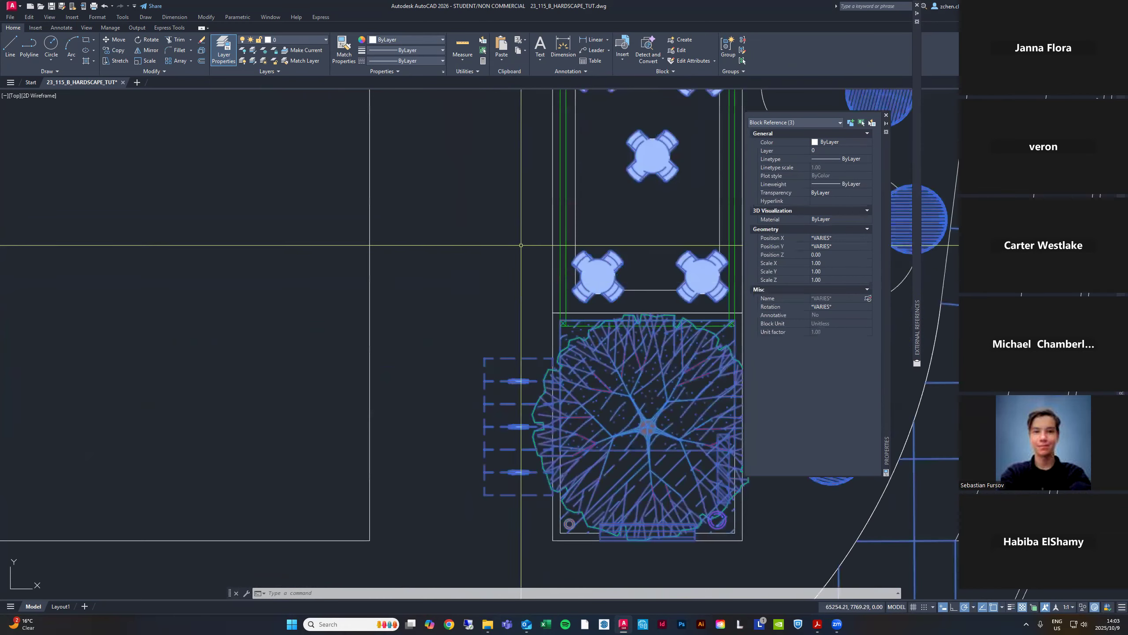
left_click(565, 268)
left_click(829, 150)
left_click(828, 150)
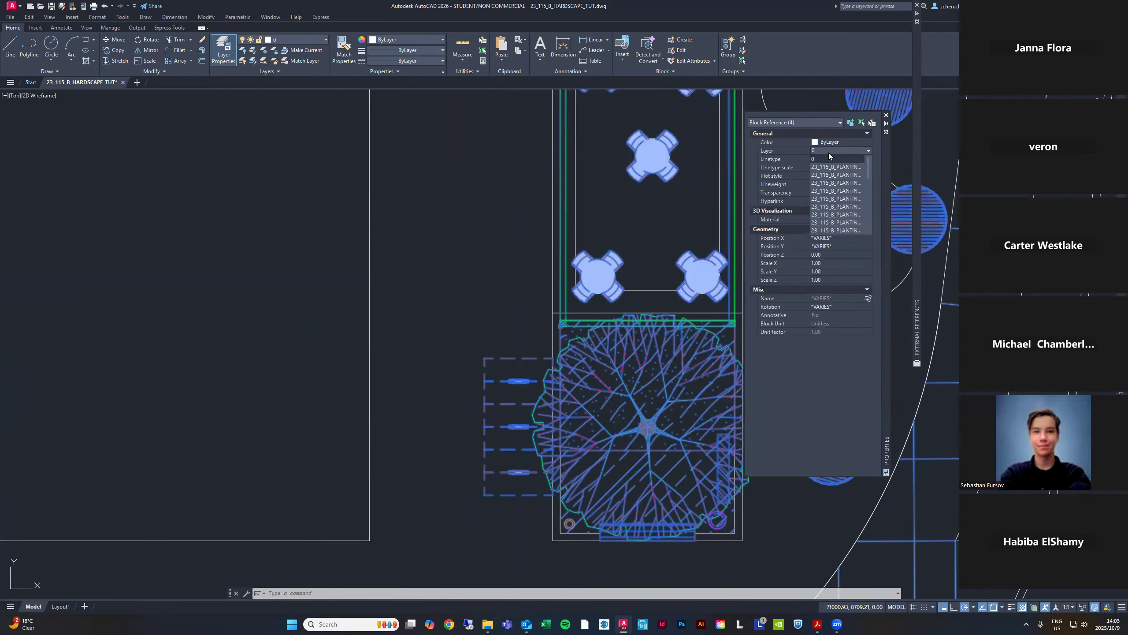
scroll(838, 189, "down", 10)
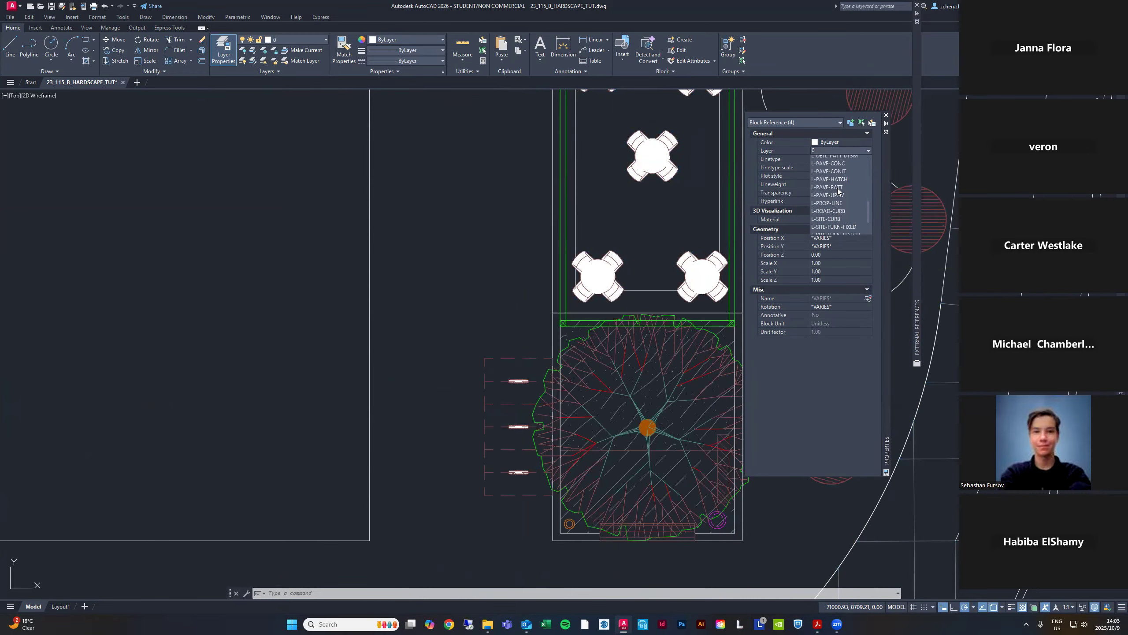
scroll(838, 192, "up", 4)
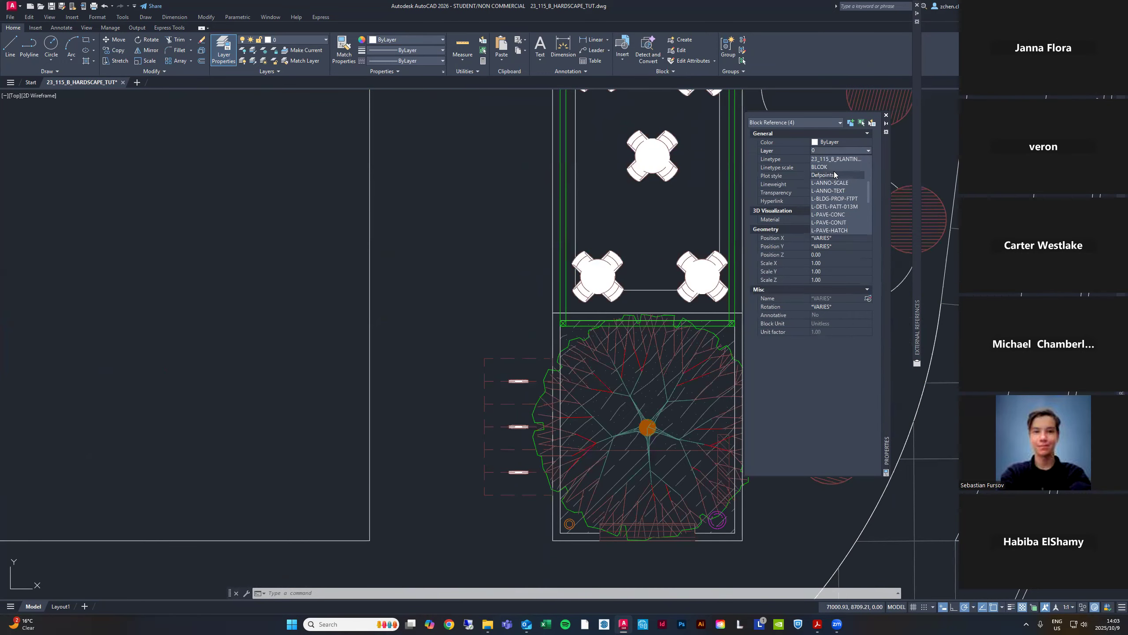
left_click(834, 168)
Freeze the BLCOK layer to hide the blocks
scroll(910, 191, "down", 5)
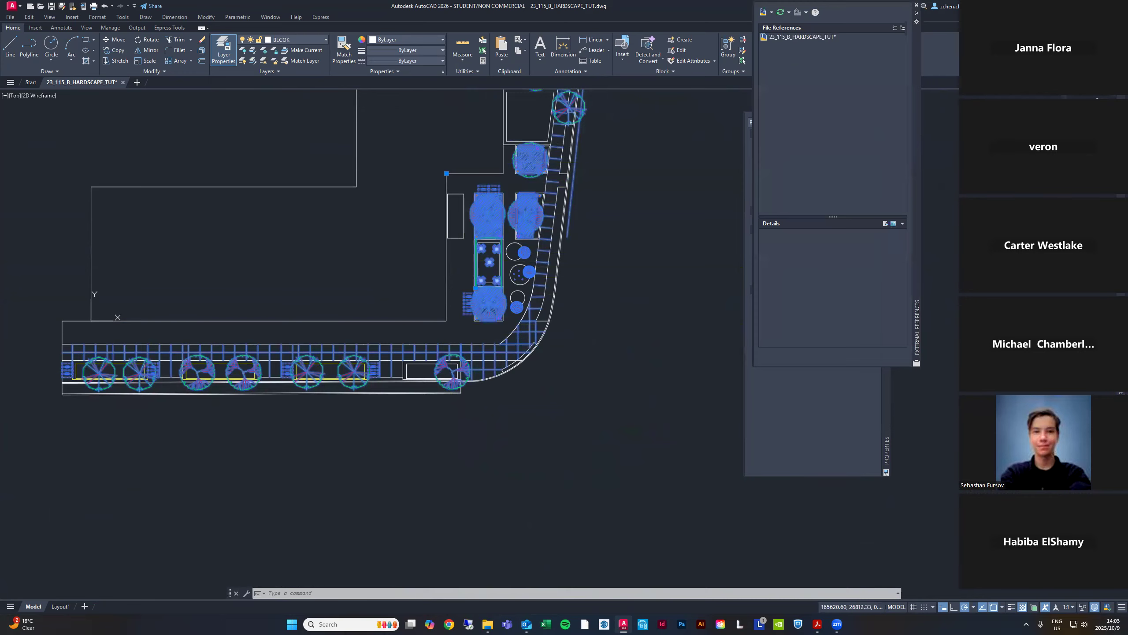
mouse_move(1120, 162)
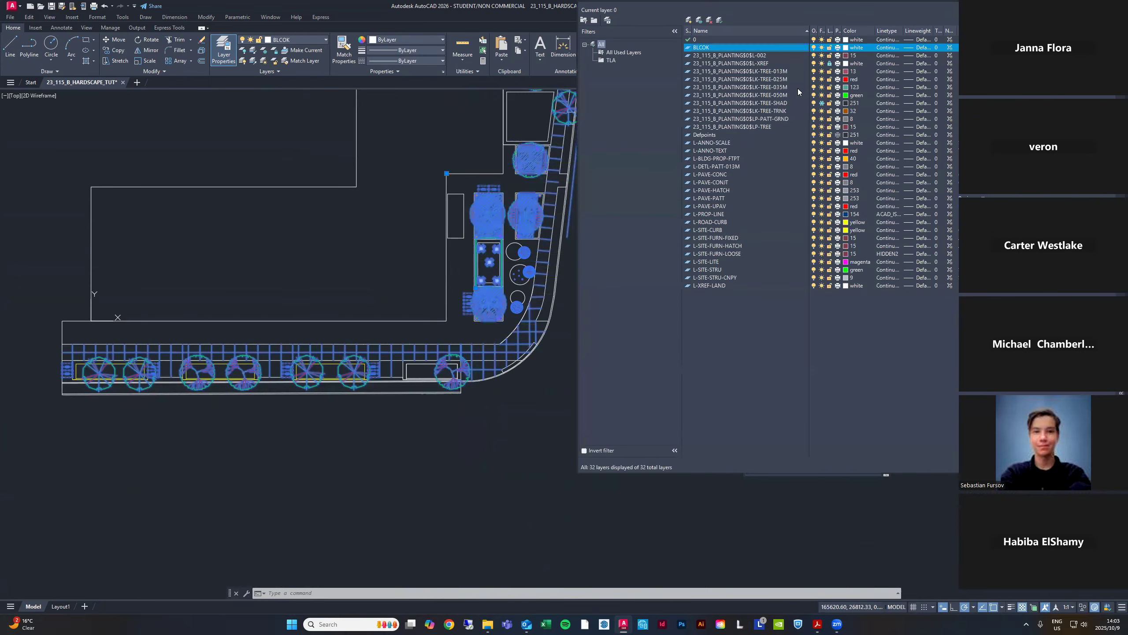
left_click(822, 48)
mouse_move(351, 386)
middle_mouse_down()
mouse_move(330, 398)
mouse_move(549, 378)
middle_mouse_up()
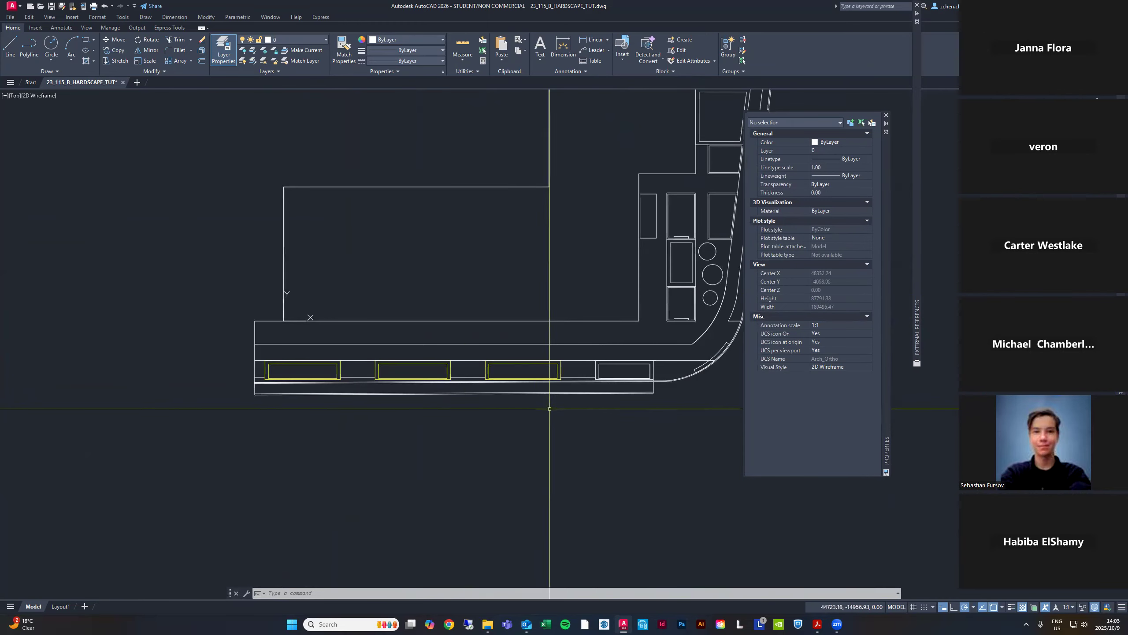
Select a yellow planter along the lower sidewalk to check its object type, and clear the selection
scroll(561, 374, "up", 4)
left_click(561, 375)
left_click(537, 381)
scroll(341, 329, "down", 3)
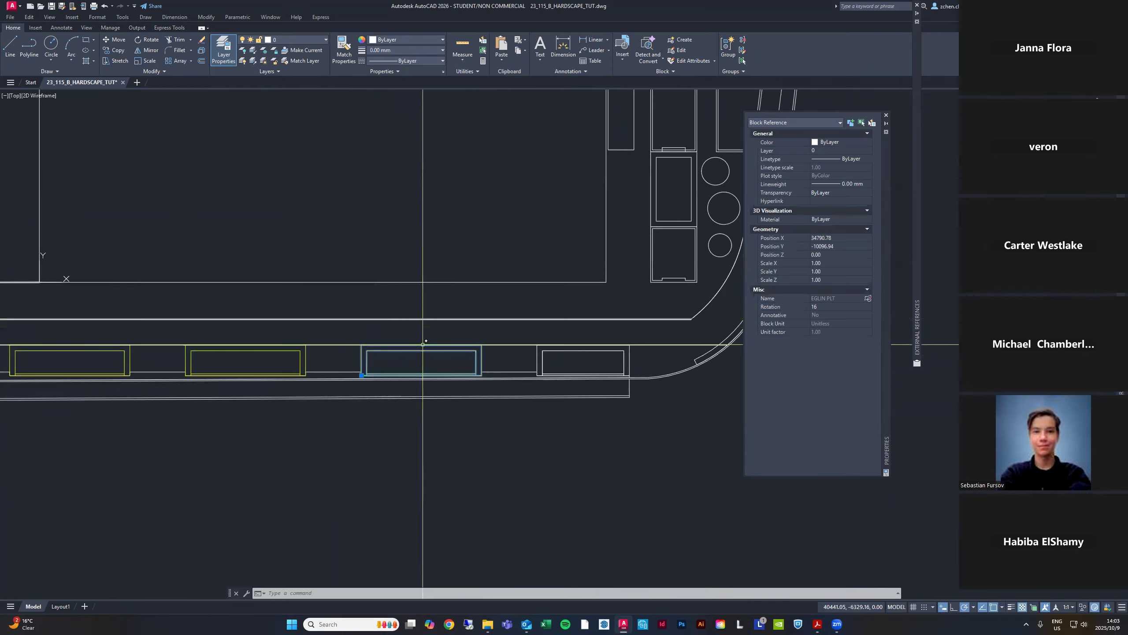
left_click(557, 361)
left_click(528, 365)
key("Escape")
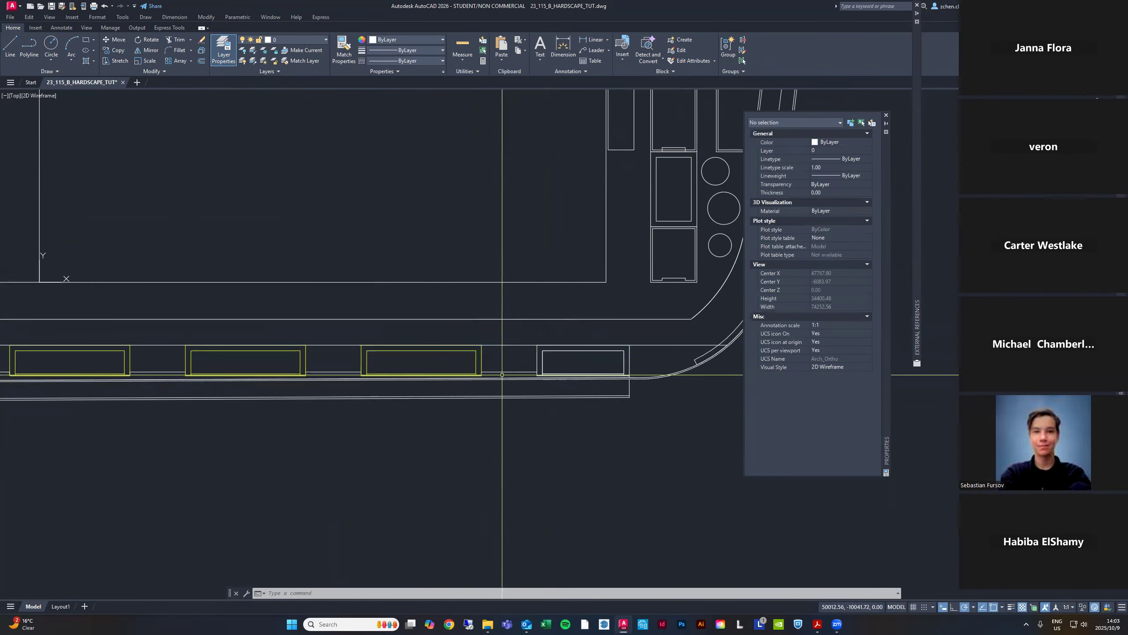
Assign the three yellow planter blocks along the lower sidewalk to the BLCOK layer
middle_click_drag(498, 358, 522, 335)
left_click(480, 351)
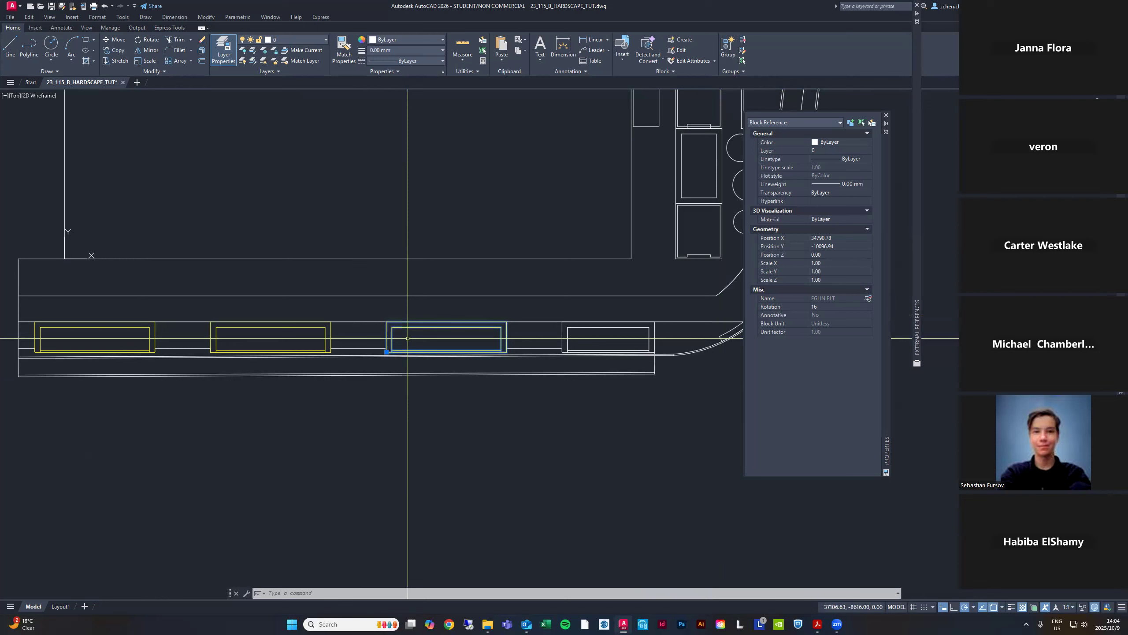
scroll(408, 338, "down", 3)
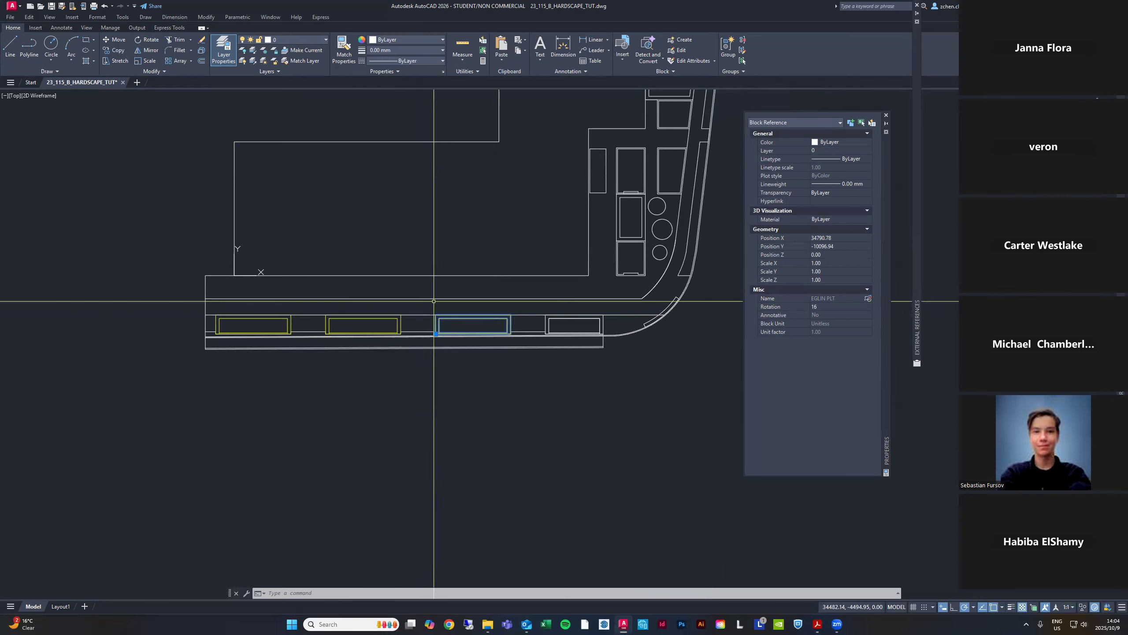
scroll(433, 311, "up", 2)
left_click(433, 325)
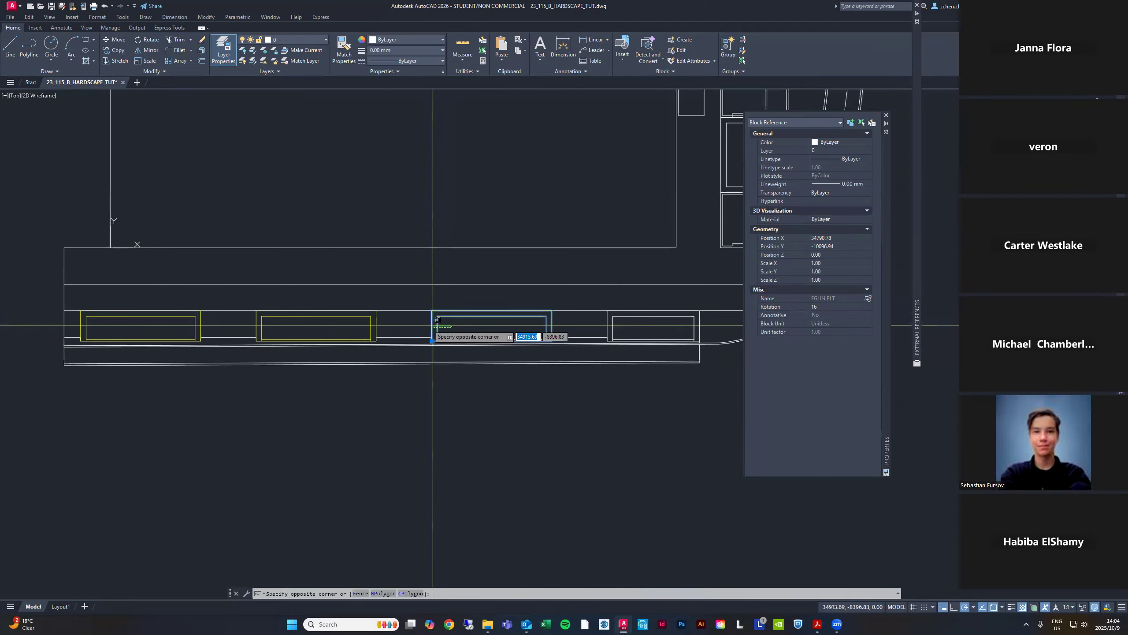
left_click(179, 326)
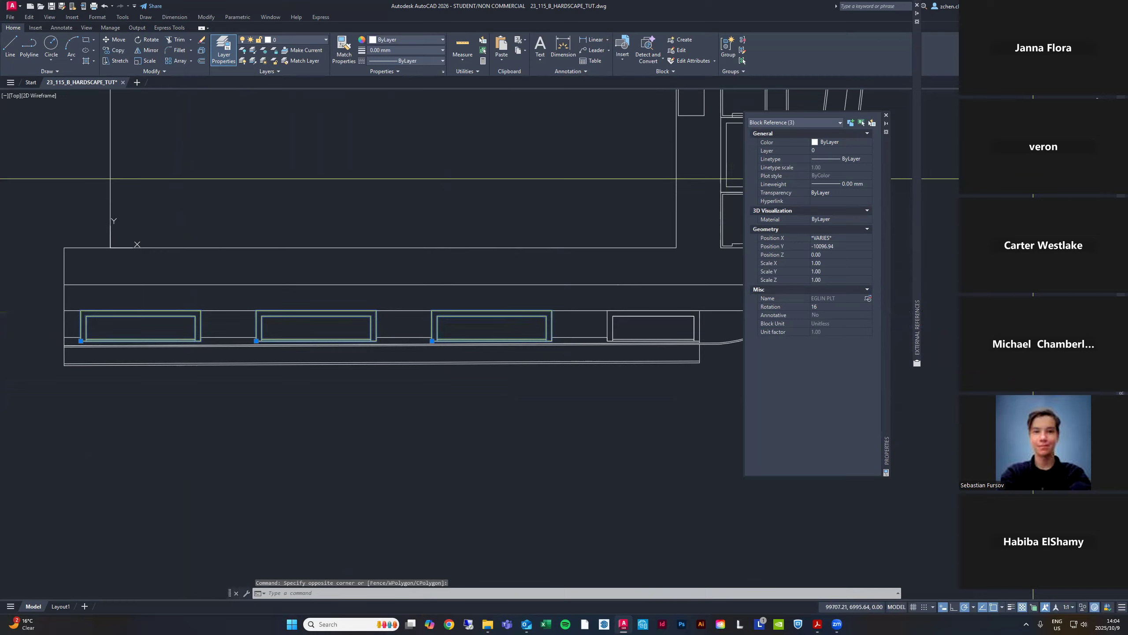
left_click(819, 151)
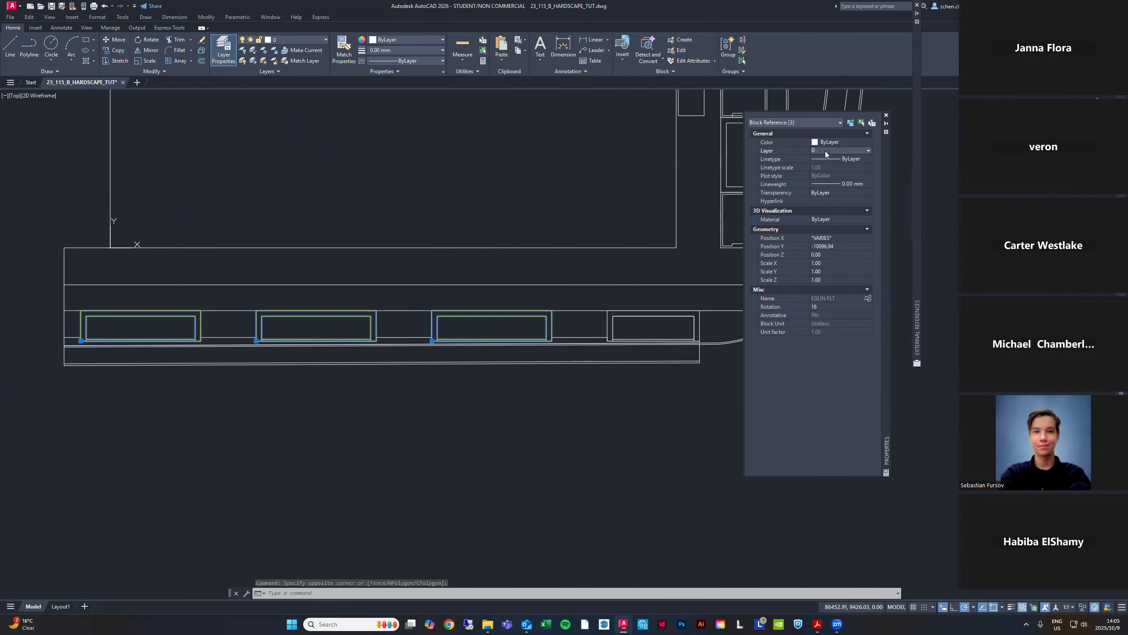
left_click(826, 152)
scroll(832, 199, "down", 2)
left_click(832, 199)
key("Escape")
middle_click_drag(593, 421, 528, 418)
scroll(612, 338, "up", 6)
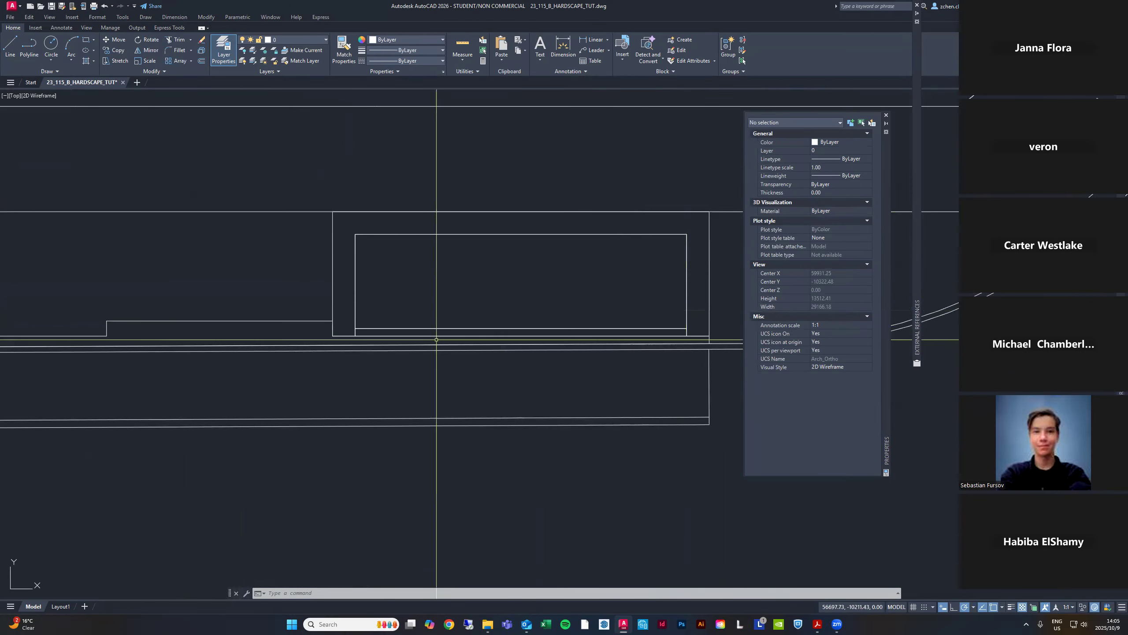
scroll(433, 338, "down", 2)
left_click(422, 301)
left_click(356, 292)
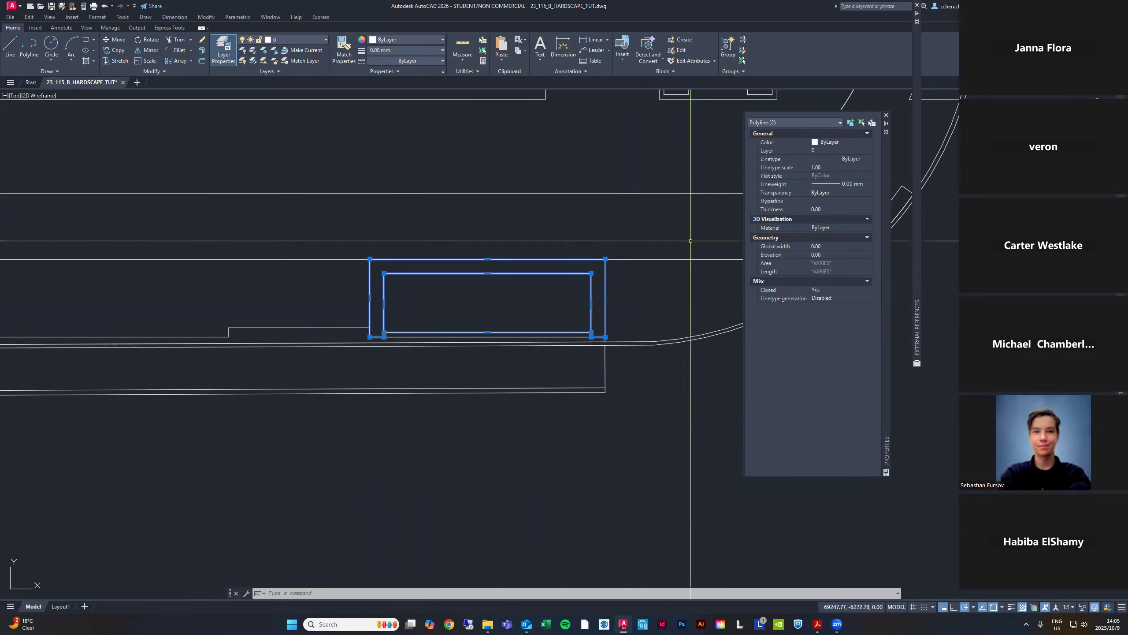
left_click(631, 302)
key("Escape")
Erase the inner and outer rectangular polylines of the remaining white planter near the street corner
left_click(627, 293)
left_click(580, 314)
scroll(579, 316, "down", 2)
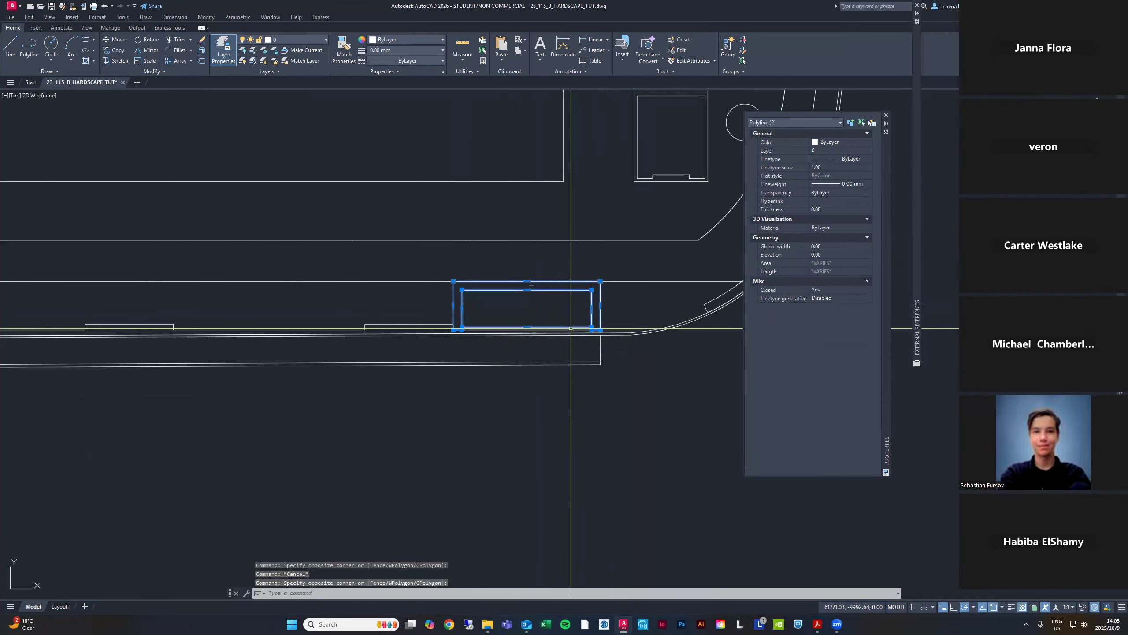
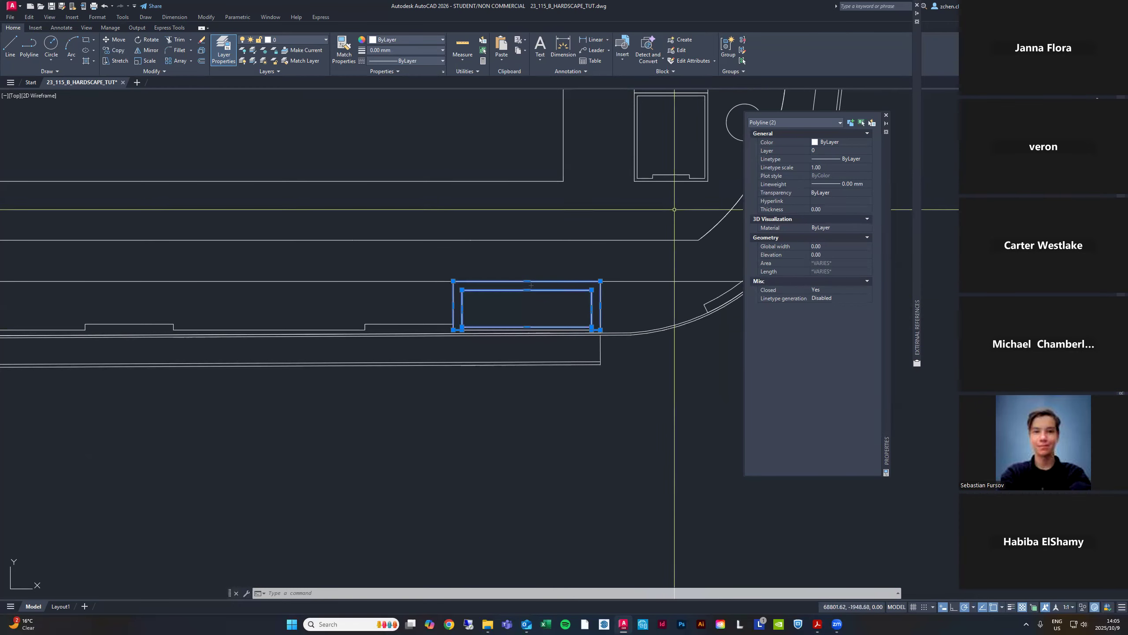
scroll(588, 341, "up", 2)
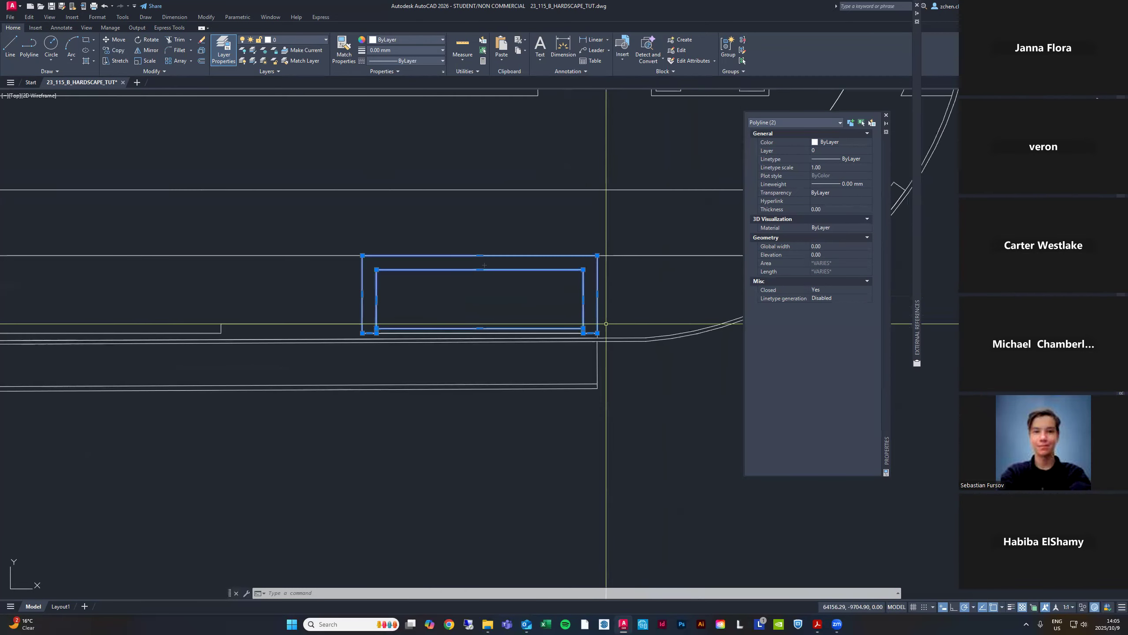
key("Delete")
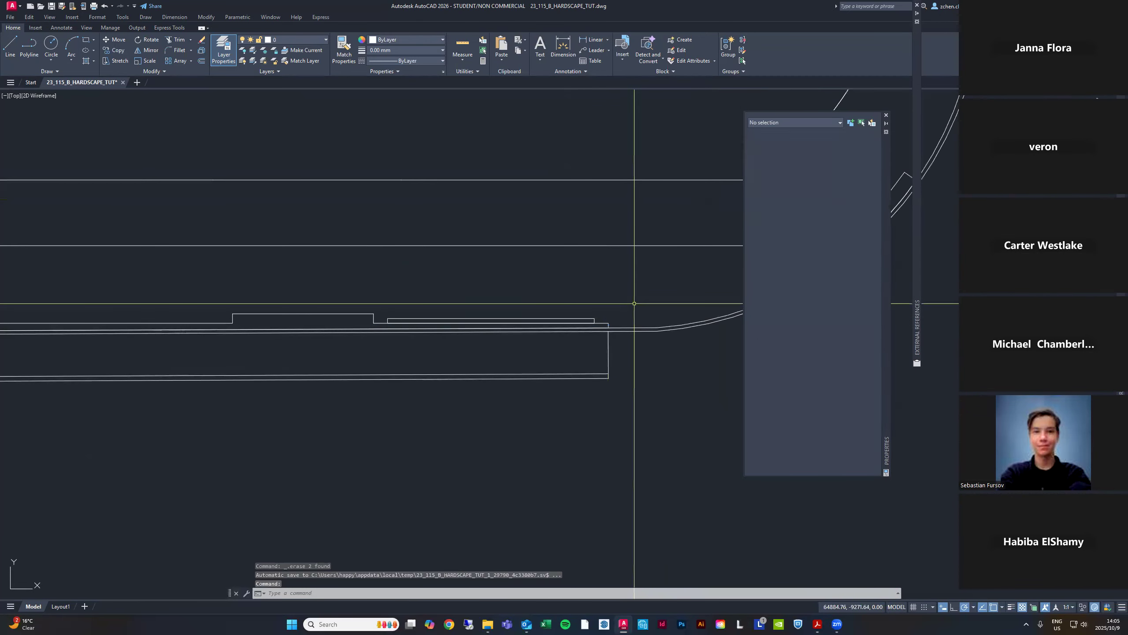
Erase the leftover thin rectangle along the curb where the white planter stood
scroll(486, 325, "down", 2)
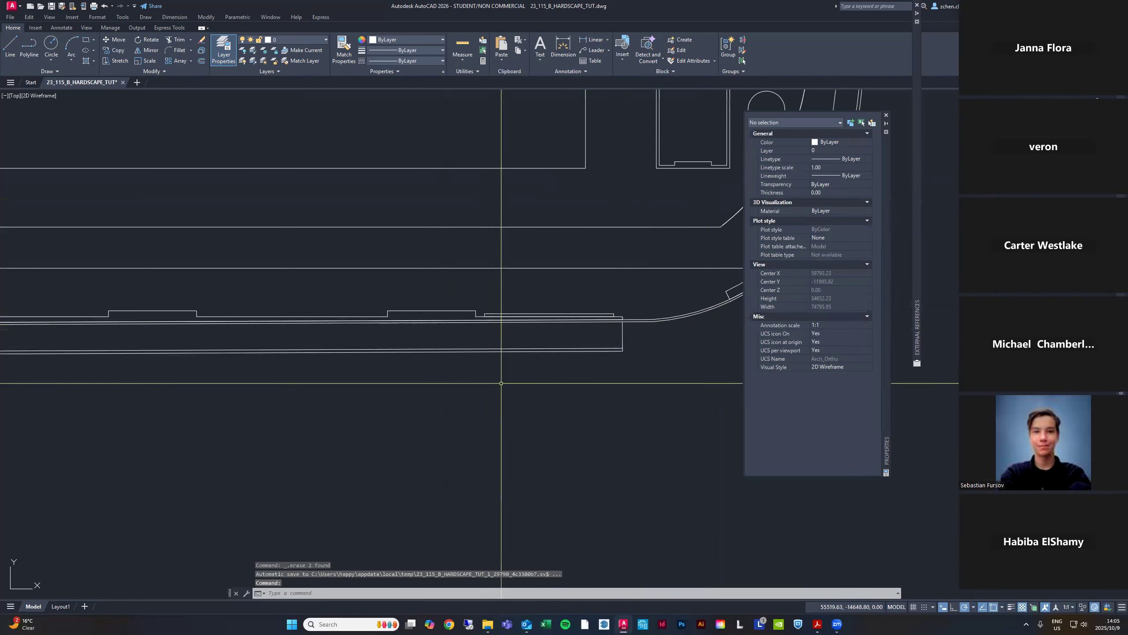
scroll(605, 307, "up", 3)
left_click(641, 329)
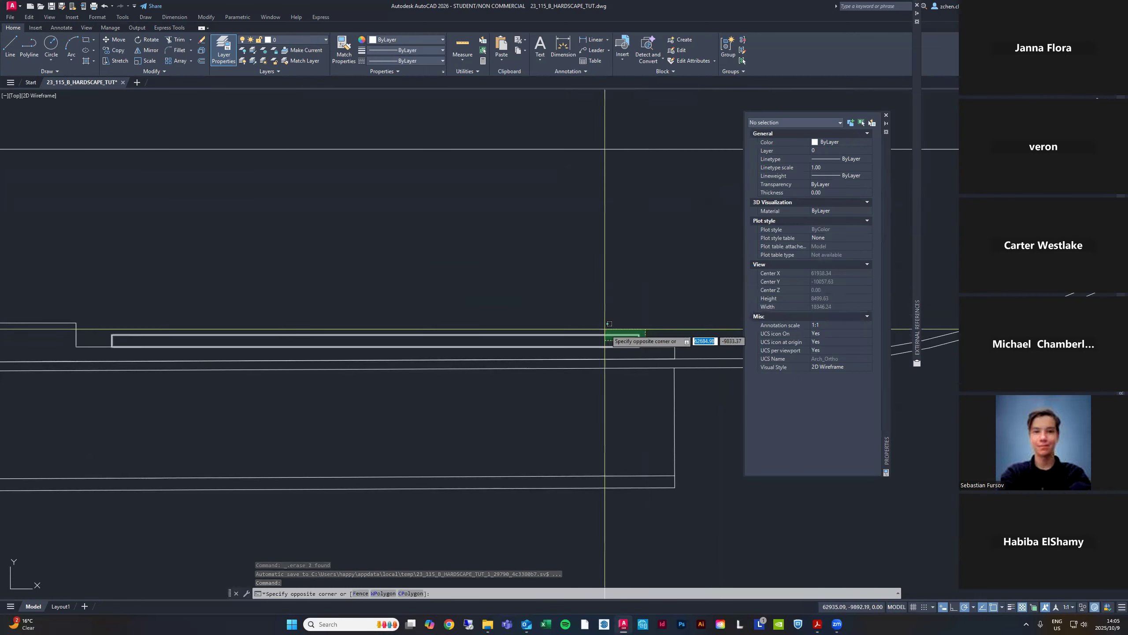
left_click(605, 336)
scroll(643, 286, "down", 1)
key("Delete")
scroll(632, 284, "down", 3)
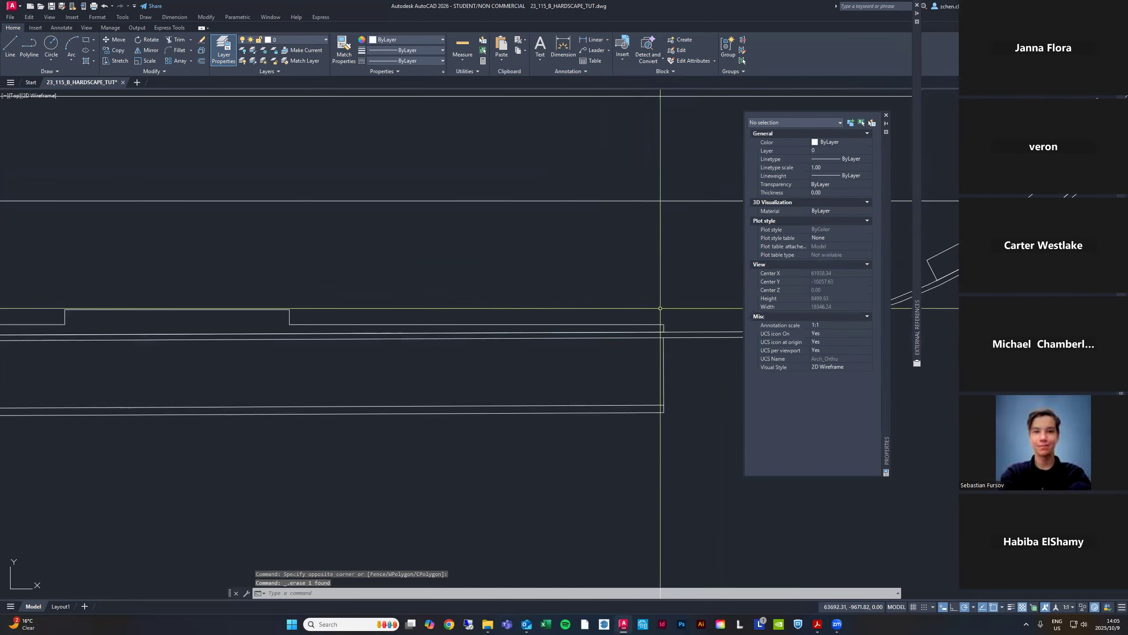
Erase the small rectangle on the shared edge between the upper and middle bays of the seating area
scroll(563, 309, "down", 2)
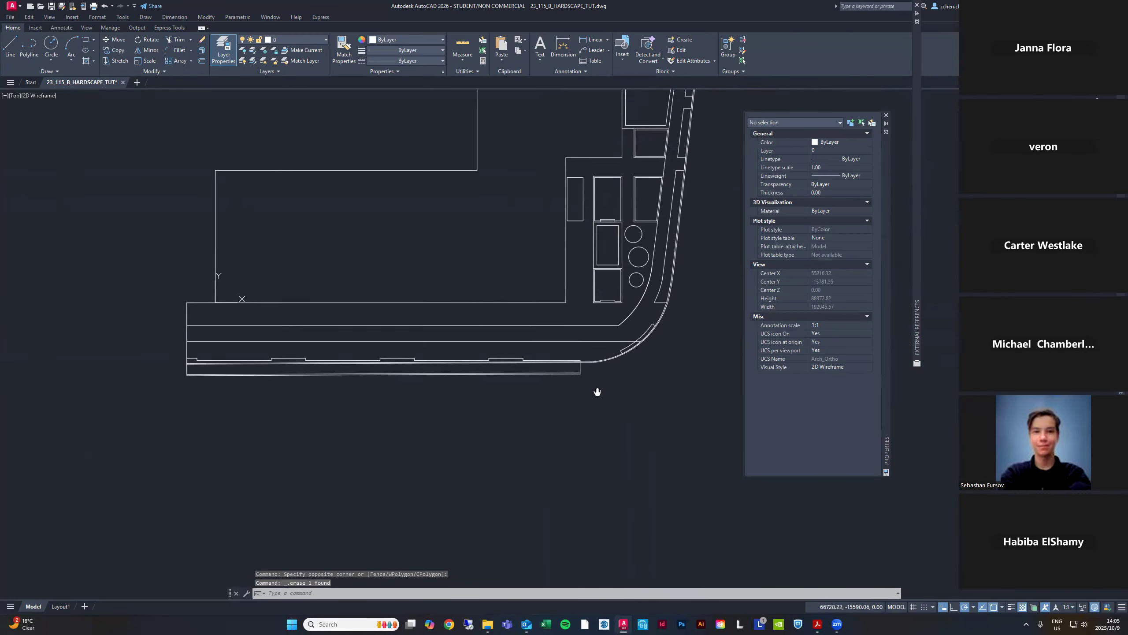
scroll(624, 253, "up", 4)
left_click(585, 227)
key("Delete")
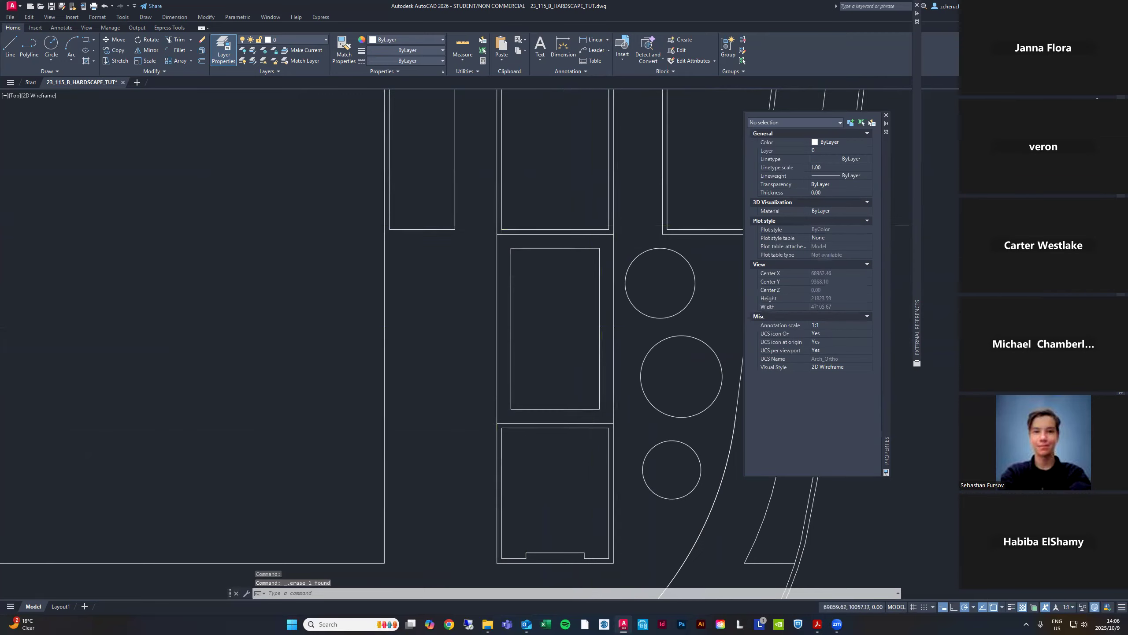
Add a vertex to the top edge of the middle bay's outline and trim away that edge where it overlaps the upper bay
scroll(591, 226, "down", 3)
scroll(598, 294, "up", 3)
left_click(598, 294)
scroll(579, 285, "up", 5)
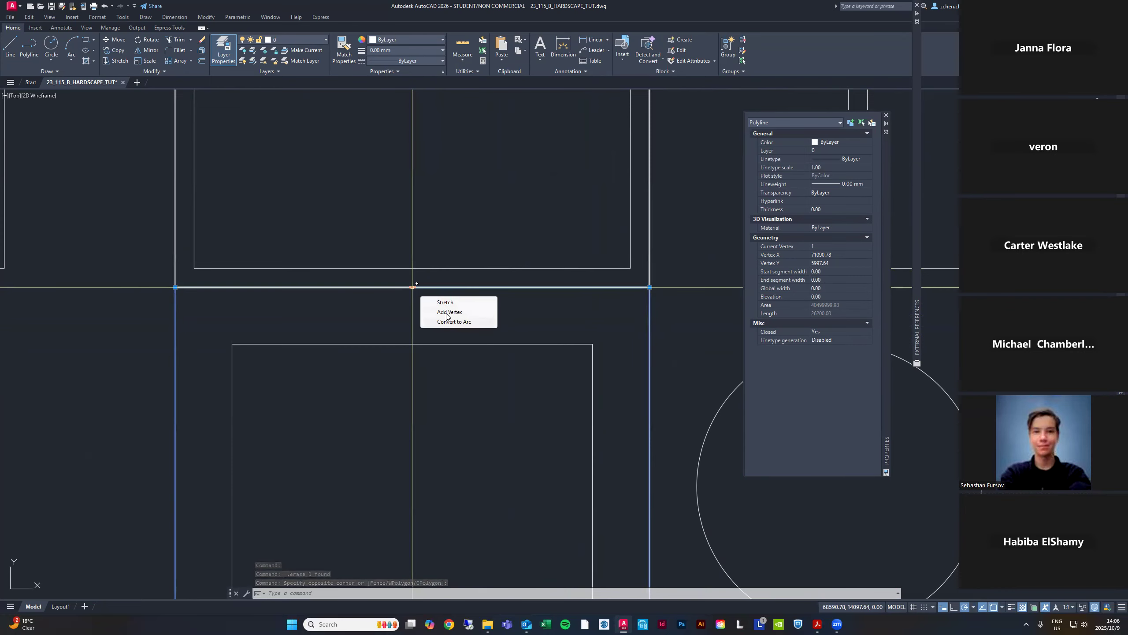
left_click(415, 284)
key("Escape")
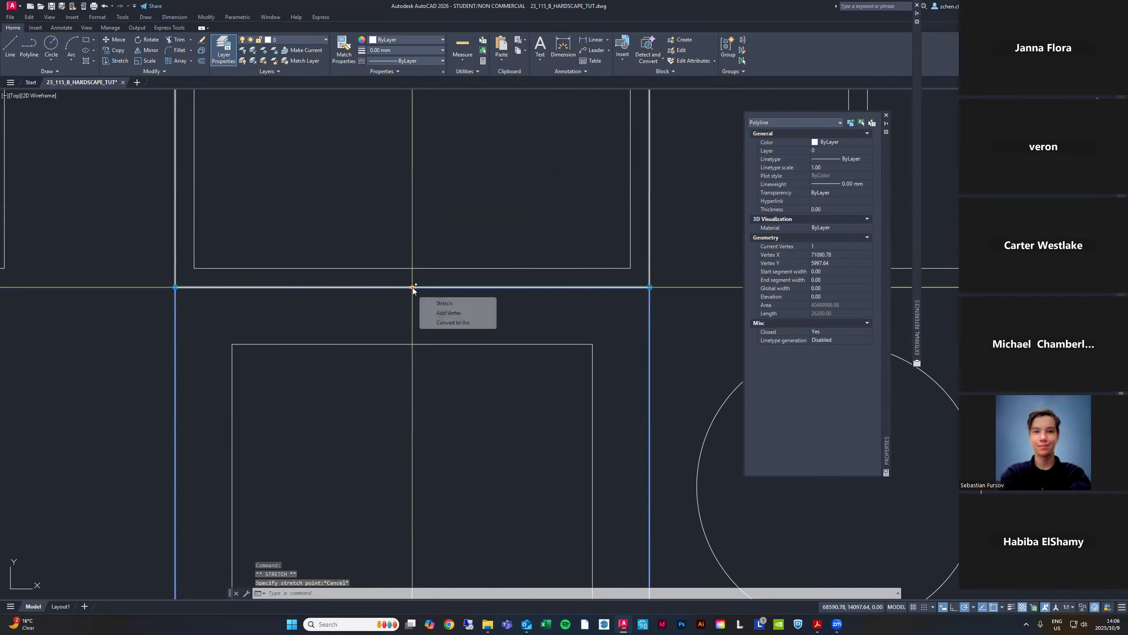
left_click(444, 313)
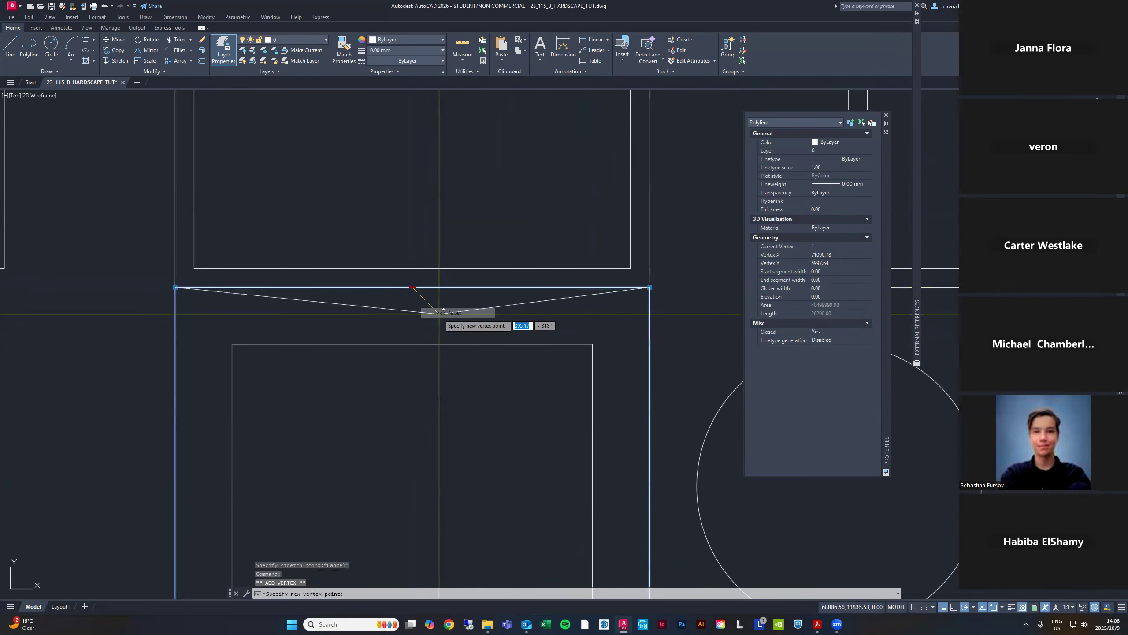
type("tr")
key("space")
left_click(368, 313)
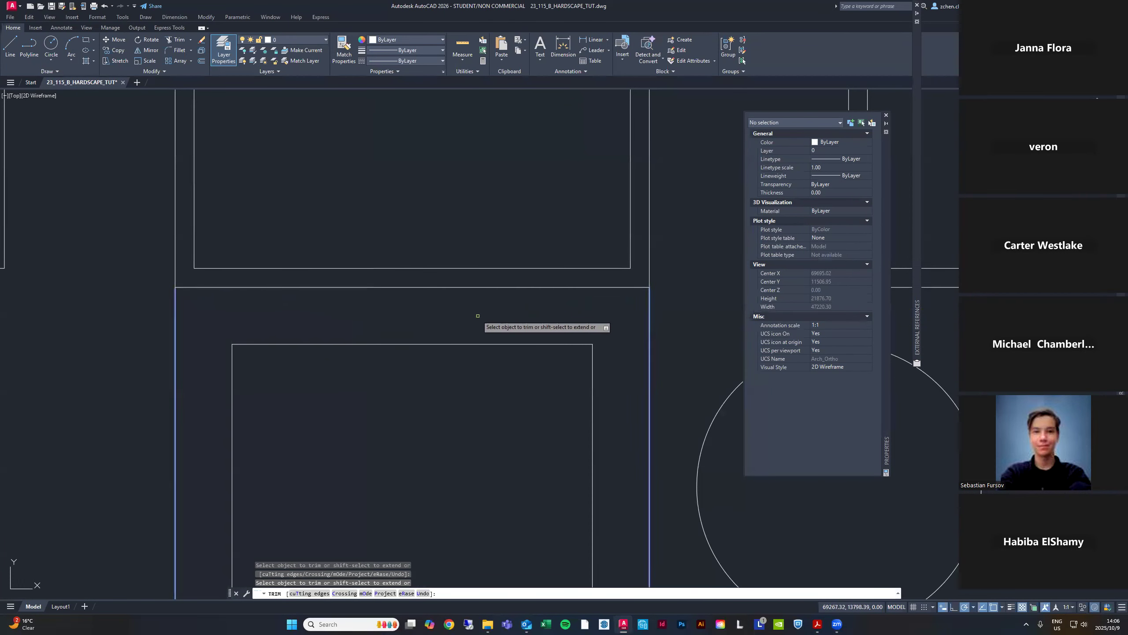
key("Escape")
Add a vertex to the curb-side strip outline at the lower gap and trim the segment along the curb to separate the two strips
scroll(478, 266, "down", 9)
scroll(582, 192, "up", 3)
left_click(513, 204)
left_click(509, 222)
scroll(517, 229, "down", 2)
scroll(533, 227, "up", 5)
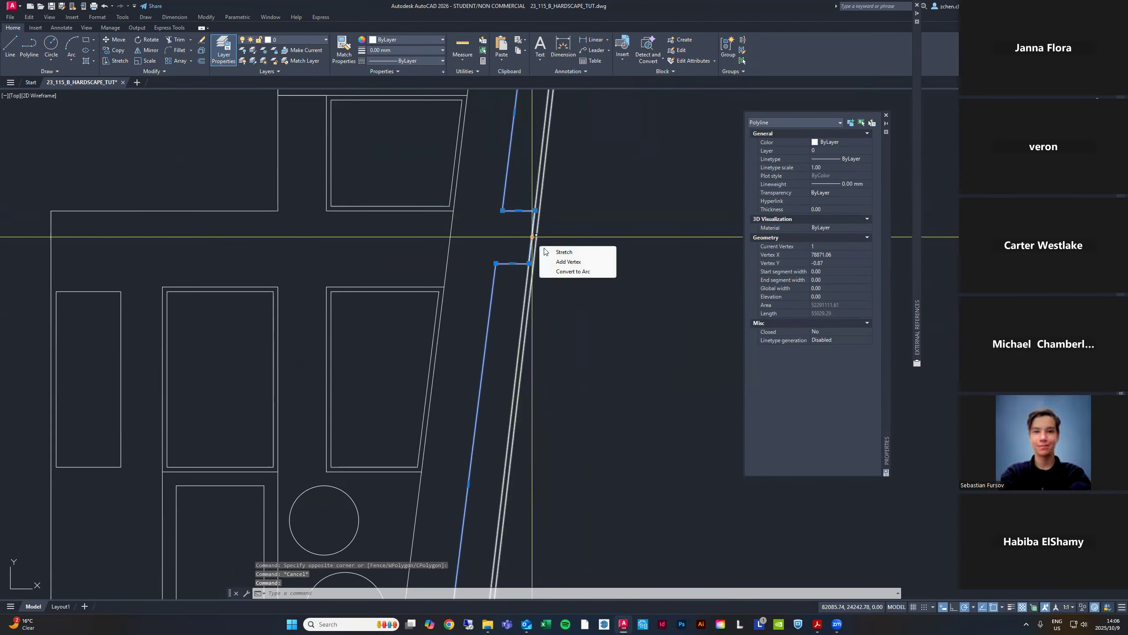
left_click(566, 262)
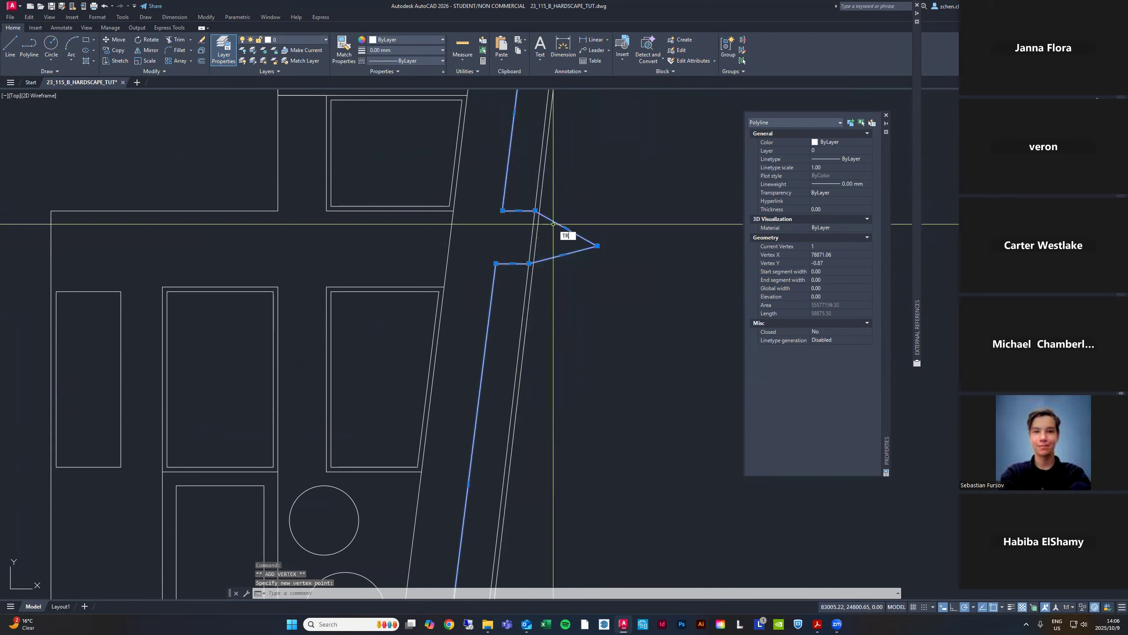
type("TR")
key("Return")
key("Escape")
left_click(525, 249)
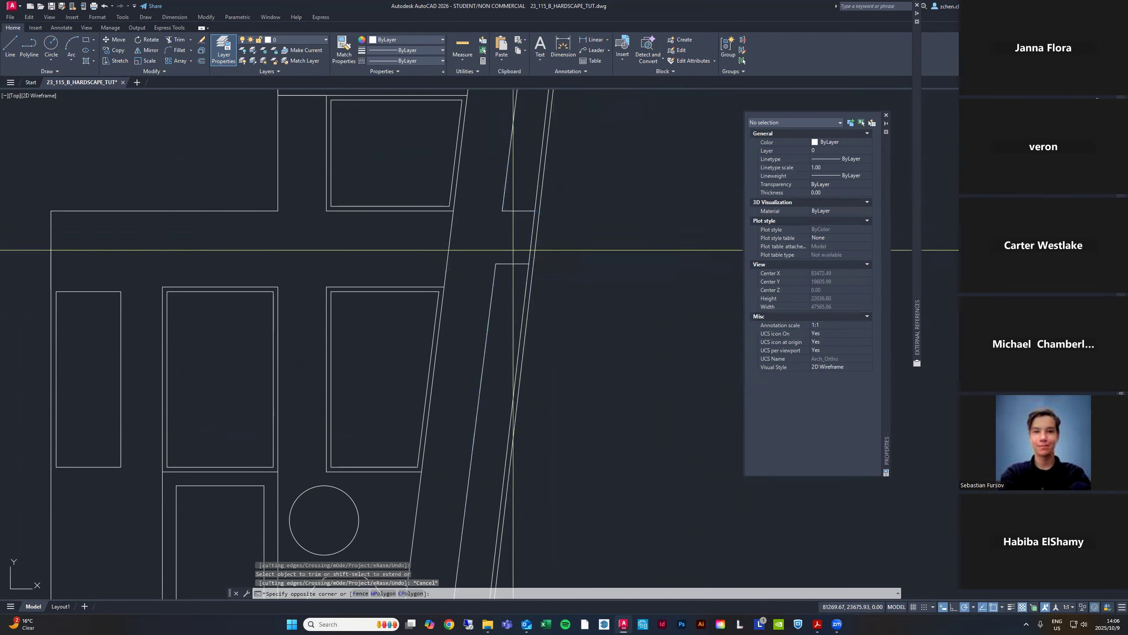
left_click(507, 271)
left_click(523, 202)
left_click(515, 224)
key("Escape")
Add a vertex outside the curb at the gap between the upper two curb-side strips and trim away the connecting segments there
middle_click_drag(585, 197, 540, 447)
scroll(540, 447, "down", 2)
left_click(520, 302)
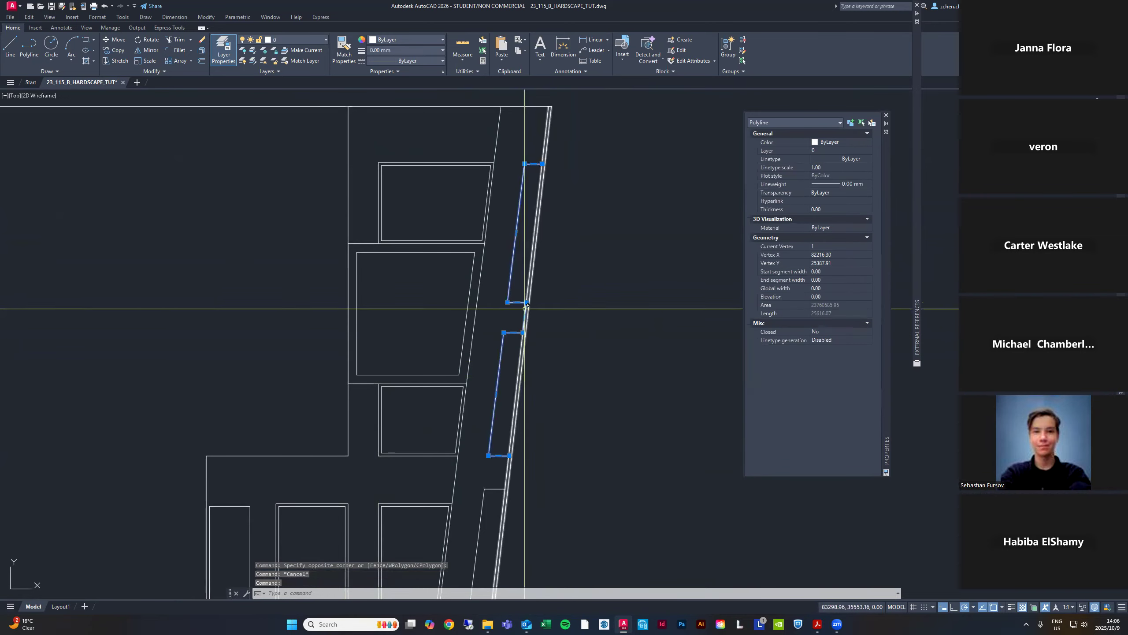
scroll(520, 302, "up", 4)
mouse_move(523, 324)
left_click(552, 349)
left_click(606, 341)
type("tr")
key("Return")
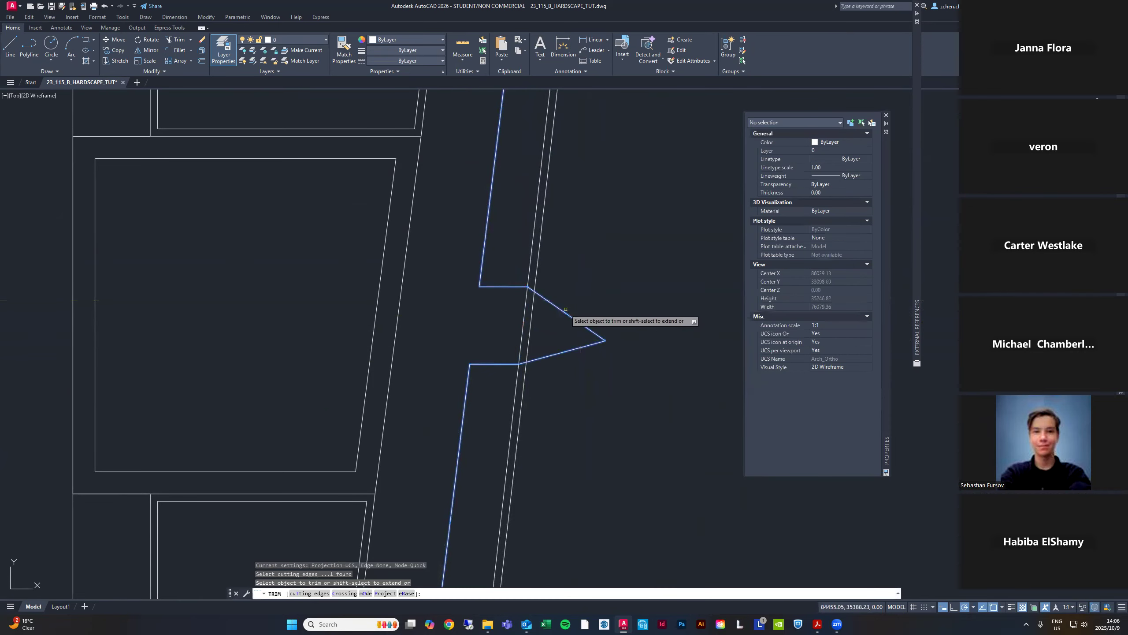
left_click(568, 349)
scroll(567, 349, "down", 5)
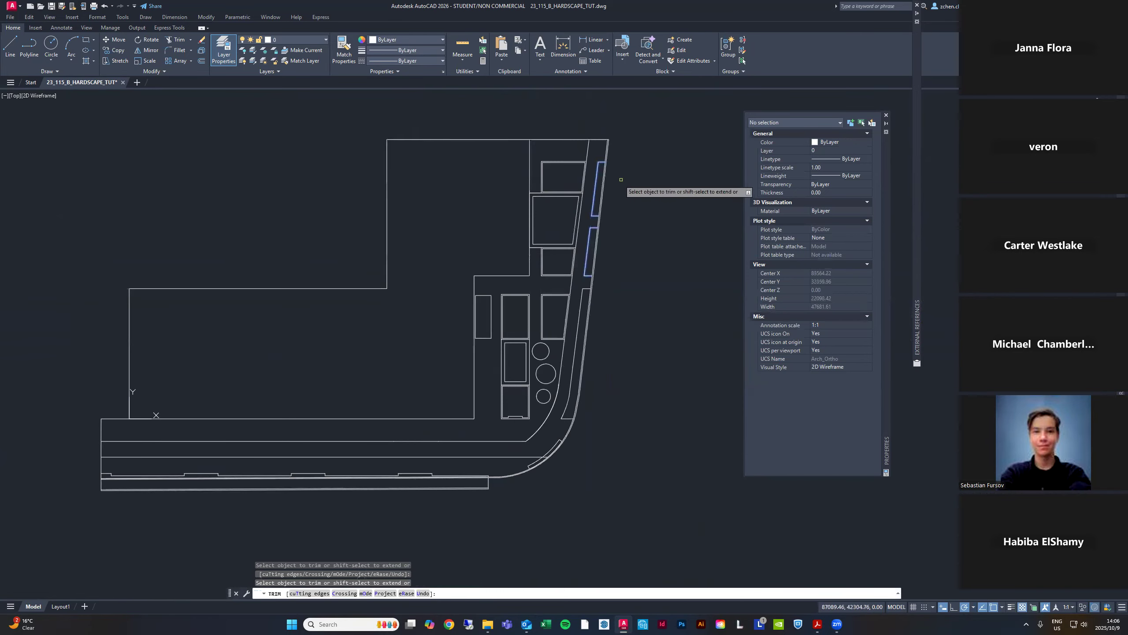
Erase the horizontal line running along the middle of the sidewalk to the curved curb corner
scroll(609, 363, "up", 8)
key("Escape")
left_click(603, 376)
left_click(588, 377)
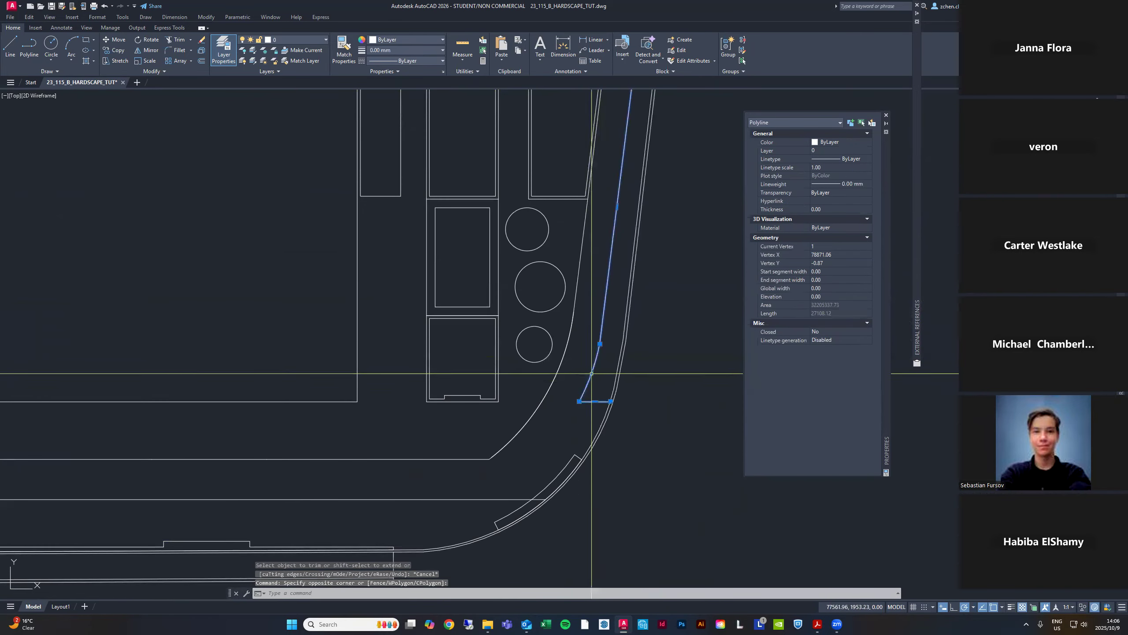
key("Escape")
scroll(649, 314, "down", 2)
left_click(551, 430)
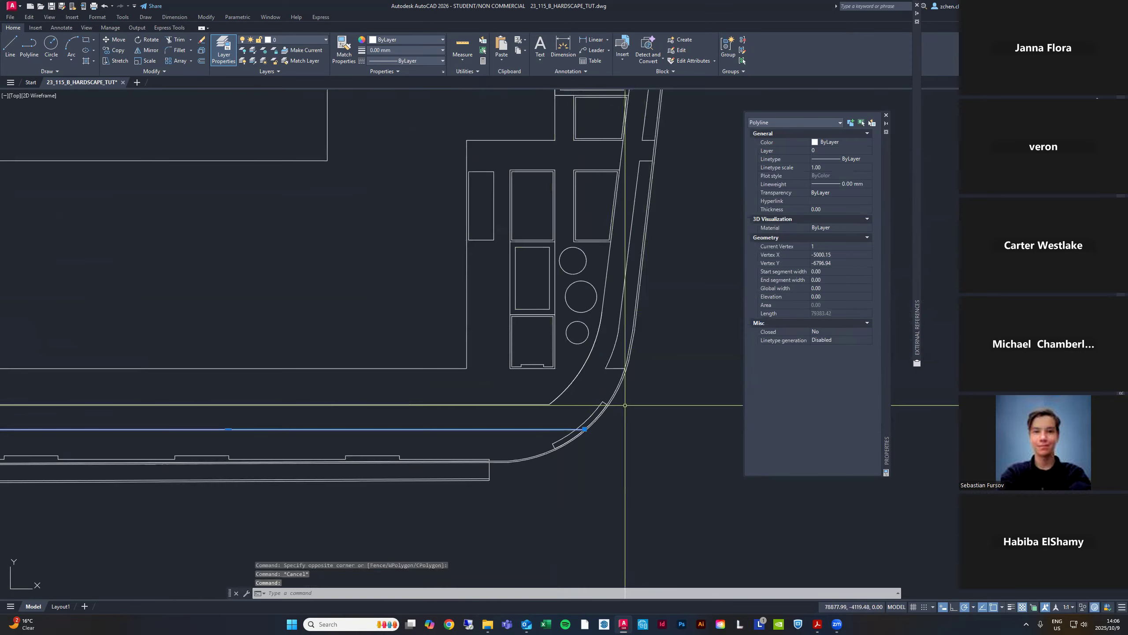
key("Delete")
scroll(625, 405, "down", 3)
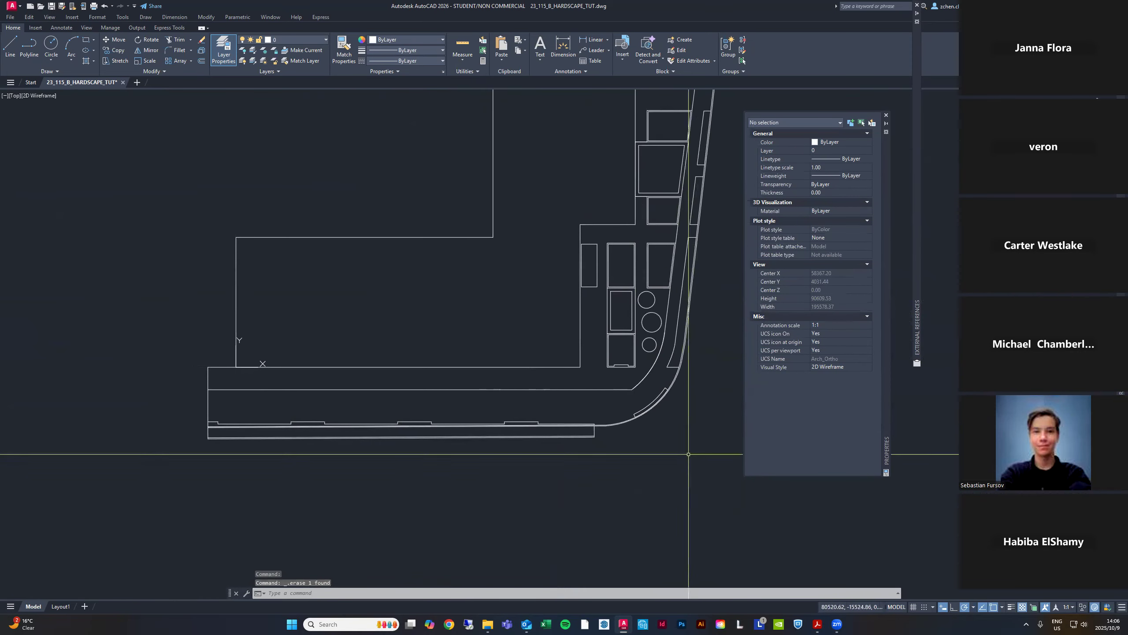
Examine the large building outline and the planters beside it for leftover or overlapping linework
middle_click_drag(688, 454, 651, 454)
left_click(226, 345)
left_click(173, 283)
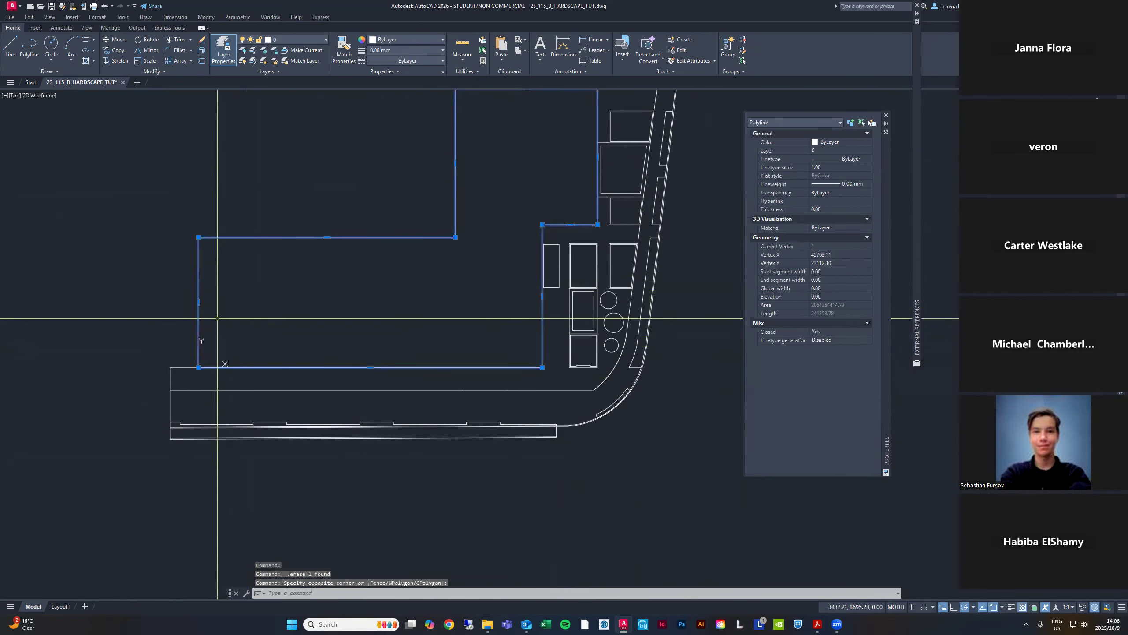
key("Escape")
middle_click_drag(586, 326, 546, 363)
scroll(504, 282, "up", 4)
scroll(580, 271, "down", 3)
middle_click_drag(581, 230, 581, 265)
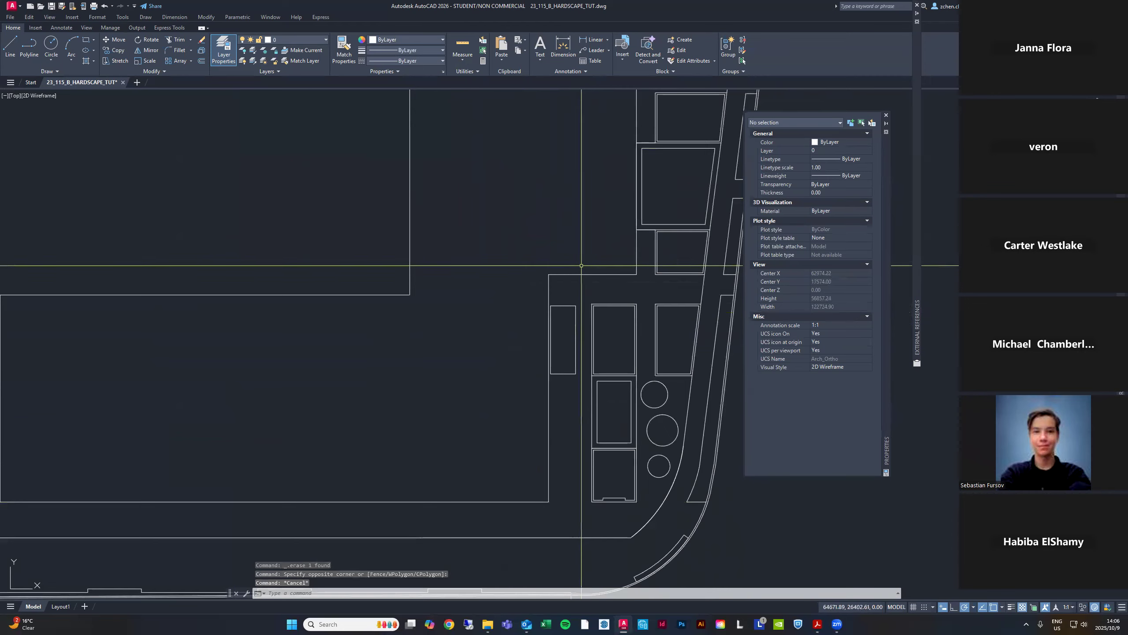
Offset the narrow planter rectangle beside the building outward, picking the neighbouring planter's wall thickness as the distance
scroll(562, 287, "down", 2)
scroll(574, 291, "up", 6)
left_click(569, 310)
left_click(545, 326)
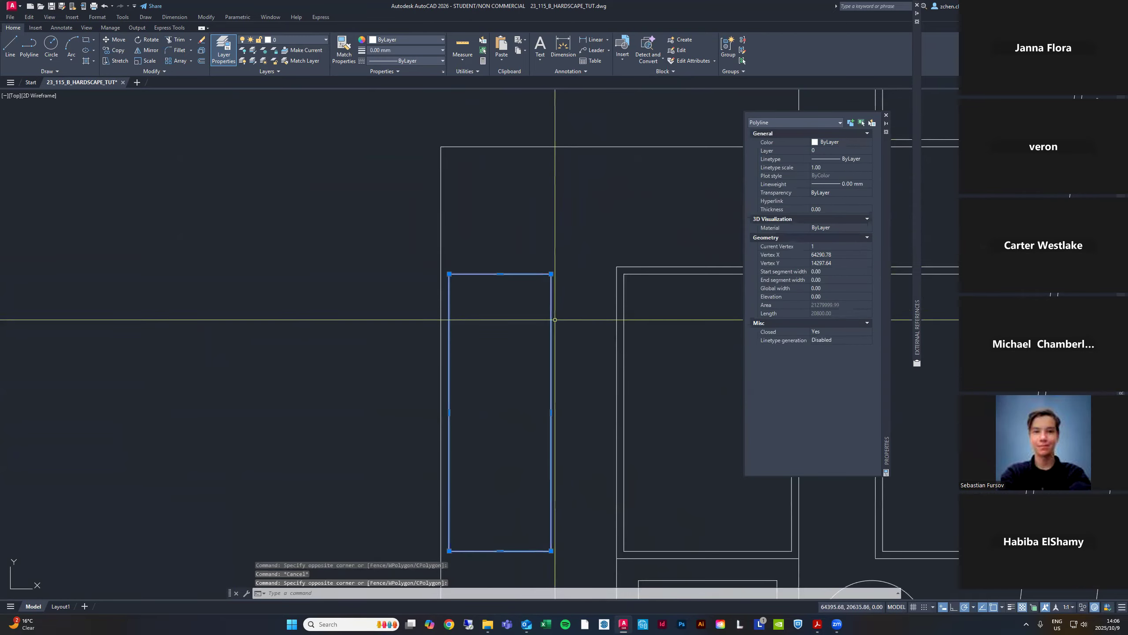
scroll(555, 320, "down", 4)
key("Escape")
key("Escape")
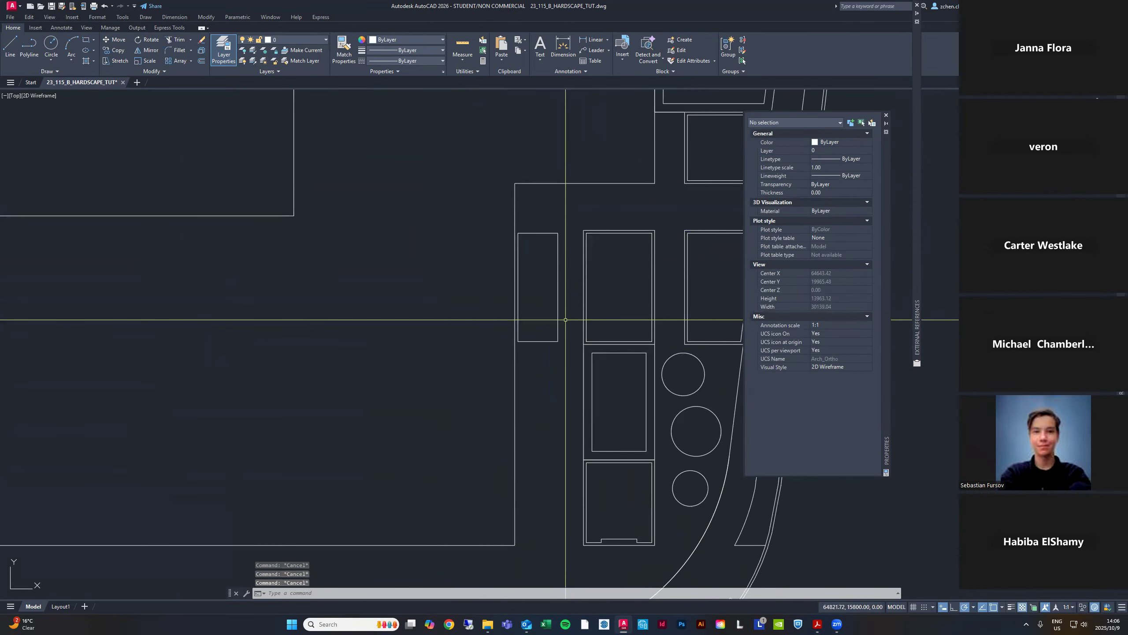
key("Return")
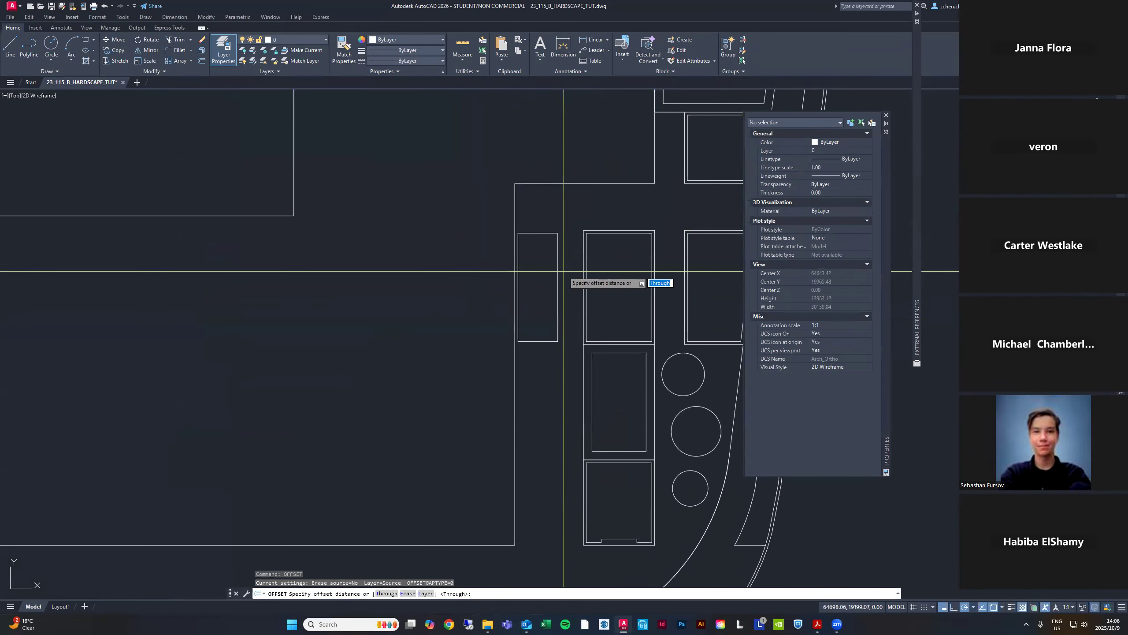
scroll(591, 242, "up", 4)
left_click(578, 218)
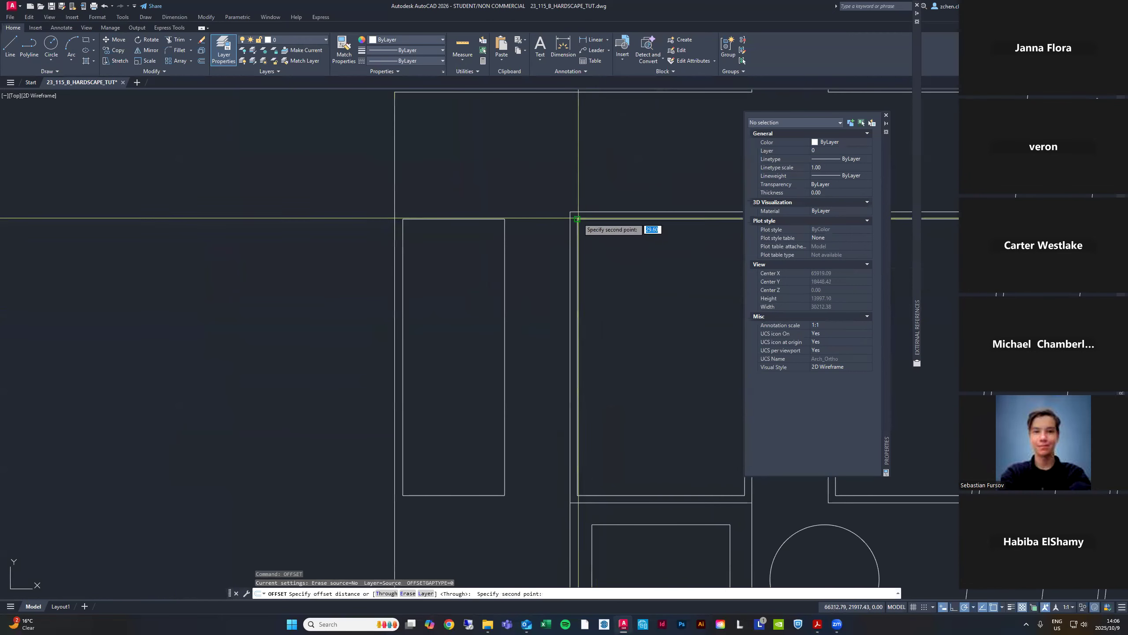
left_click(578, 212)
left_click(505, 238)
left_click(519, 246)
key("Escape")
Stretch the building-side edge of the narrow planter's outer outline past the building's wall line
left_click(434, 212)
scroll(379, 242, "up", 2)
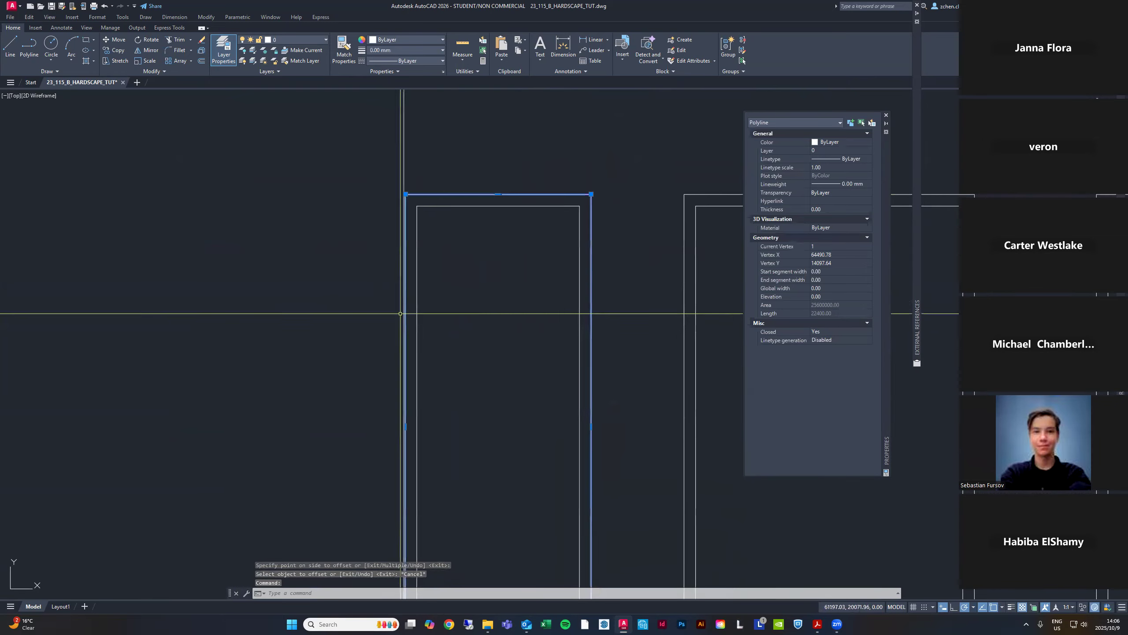
left_click(405, 426)
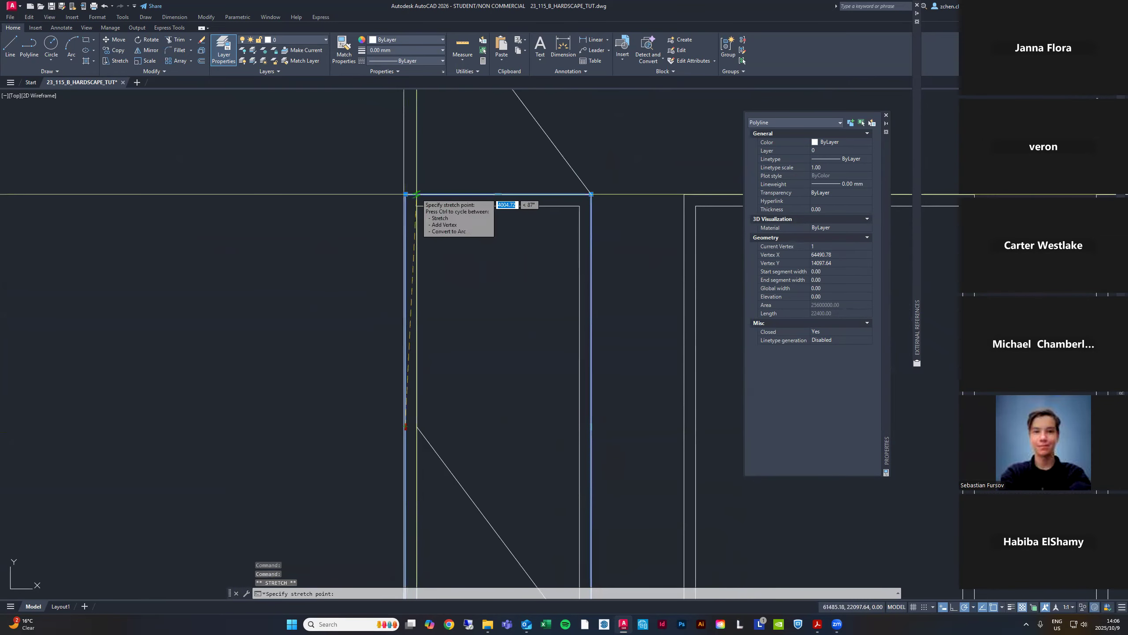
left_click(374, 426)
key("Escape")
Trim the narrow planter's outer outline where it extends inside the building, using the building outline as cutting edge
left_click(436, 152)
left_click(383, 158)
type("tr")
key("space")
left_click(351, 229)
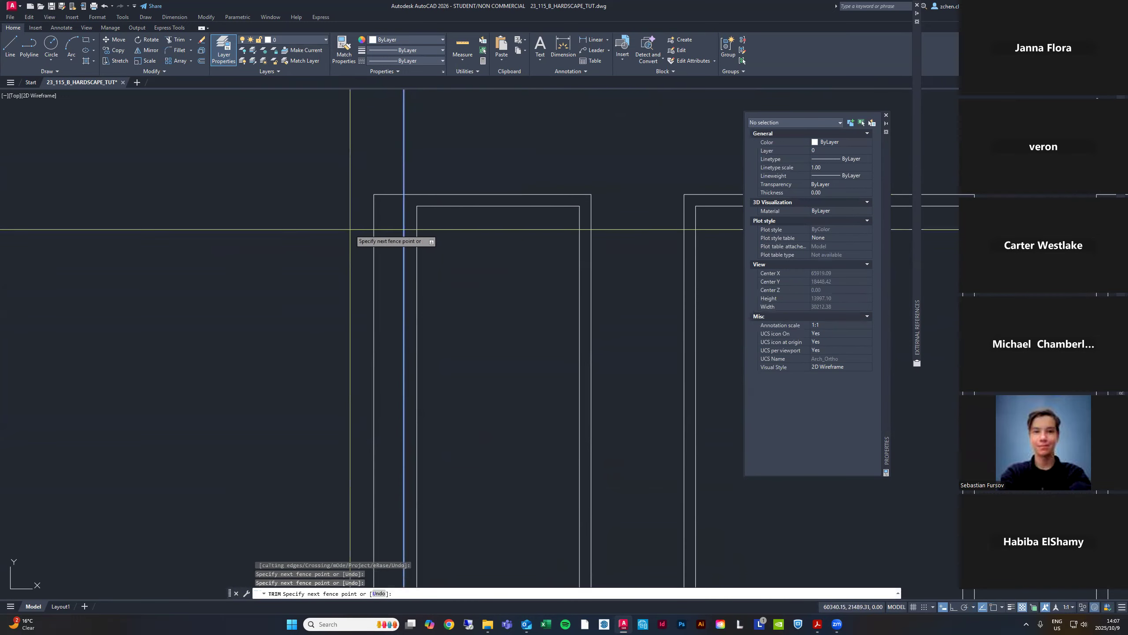
left_click(381, 251)
scroll(380, 251, "down", 5)
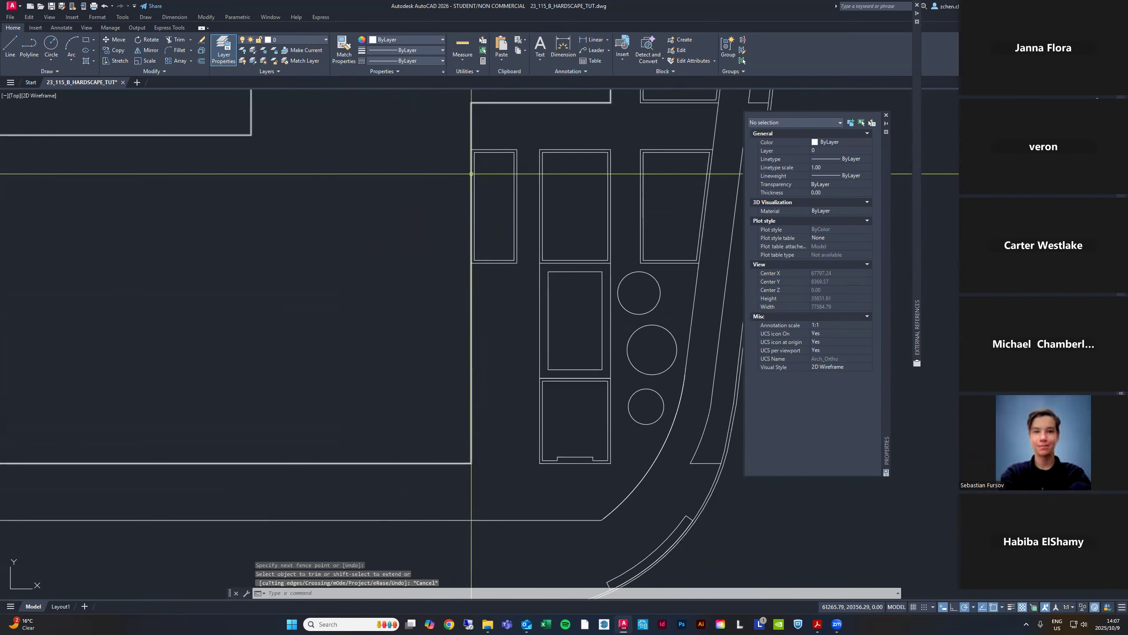
key("Escape")
Check the building outline and the surrounding hardscape linework after the trim
scroll(503, 246, "down", 3)
left_click(500, 246)
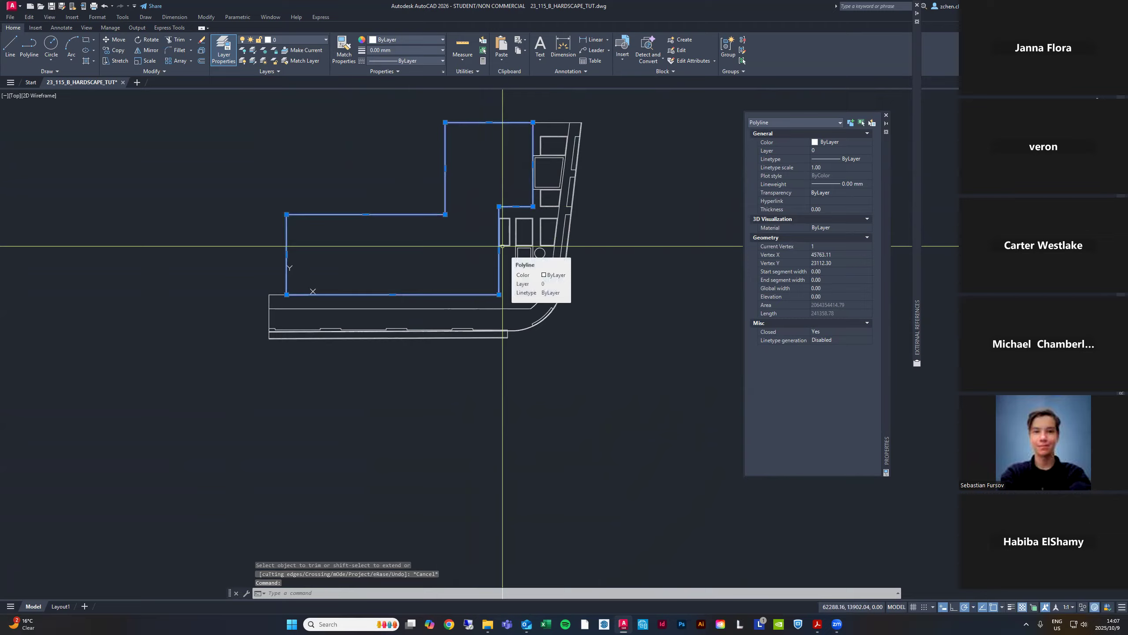
key("Escape")
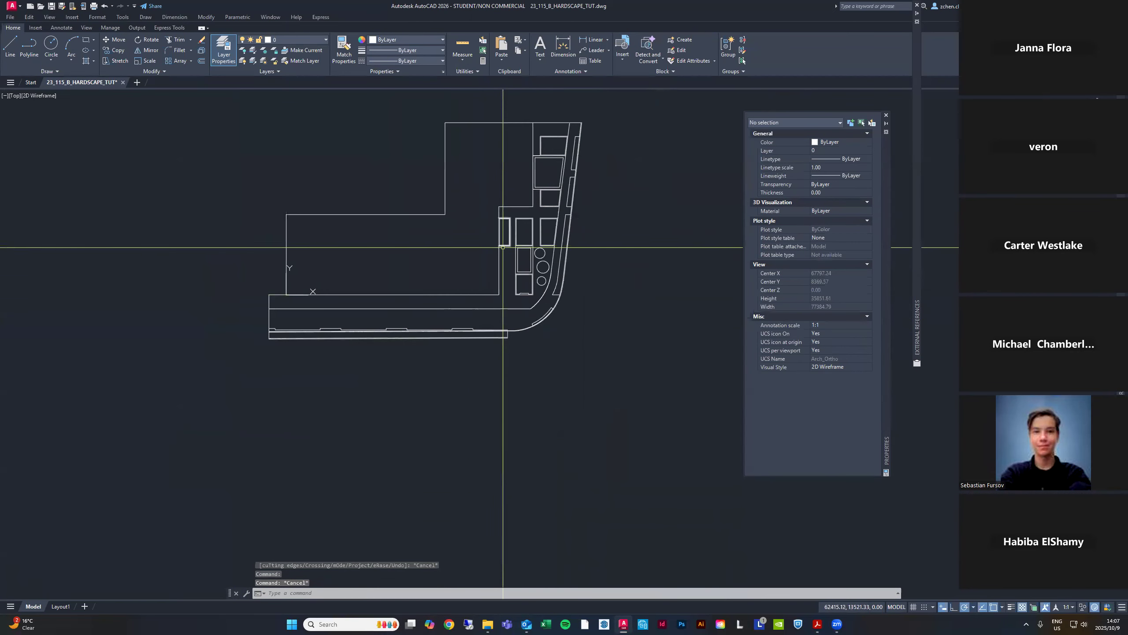
scroll(516, 339, "up", 4)
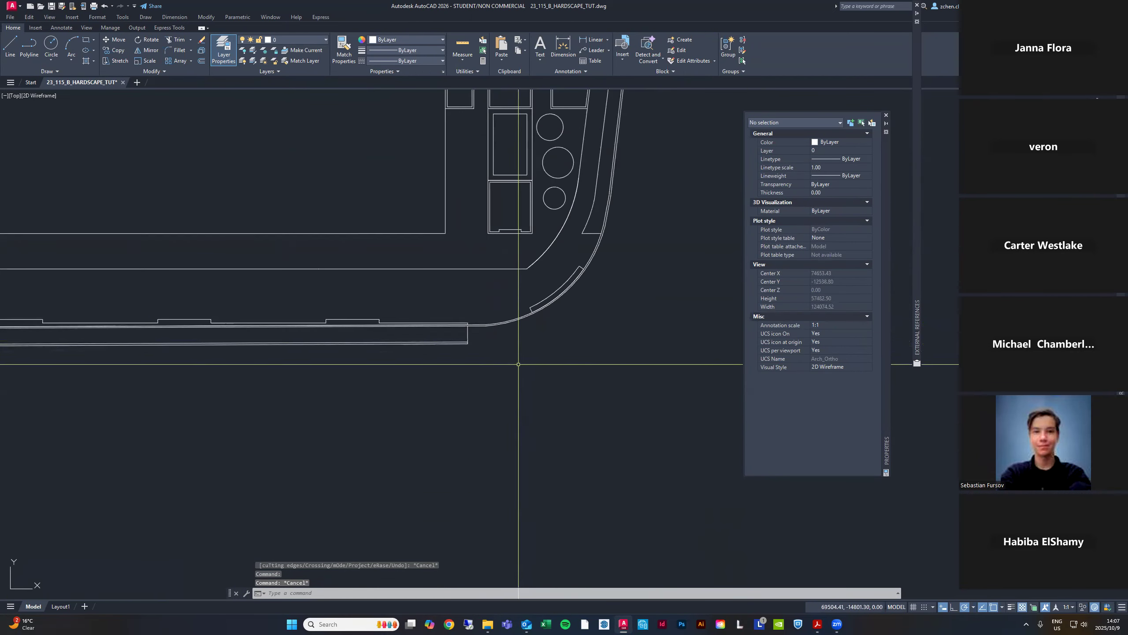
scroll(518, 364, "down", 2)
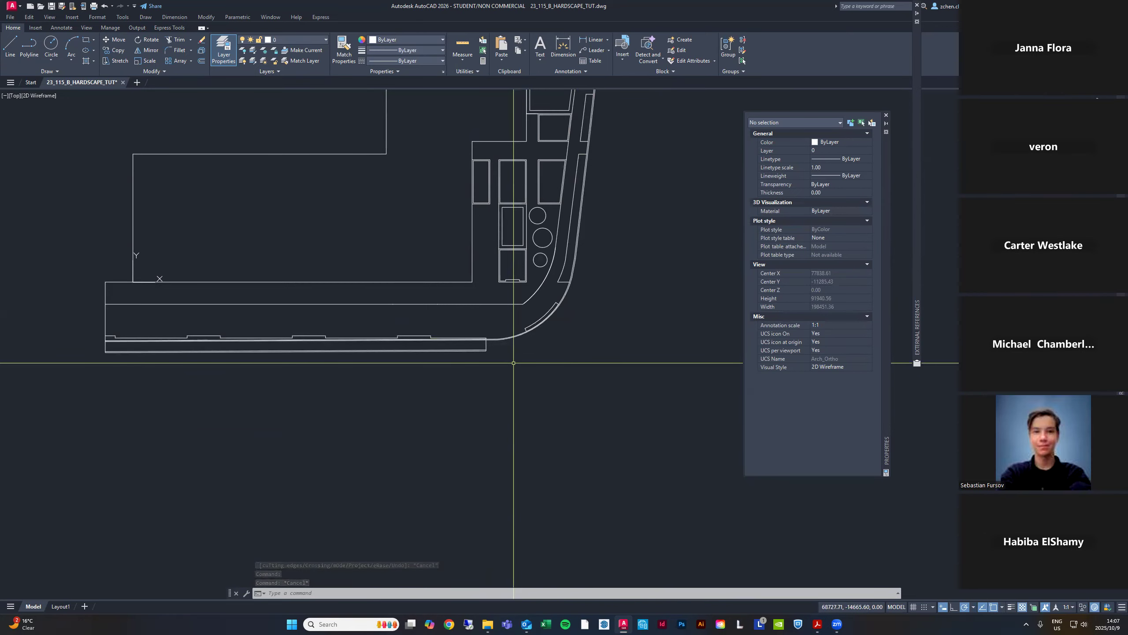
middle_click_drag(644, 265, 629, 307)
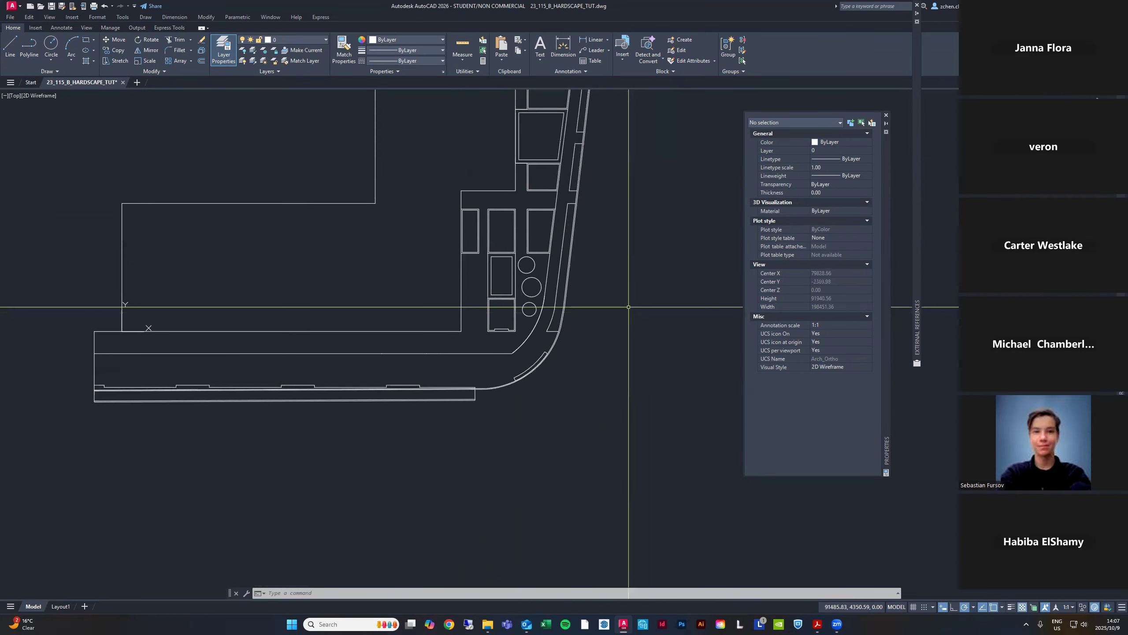
type("EPL")
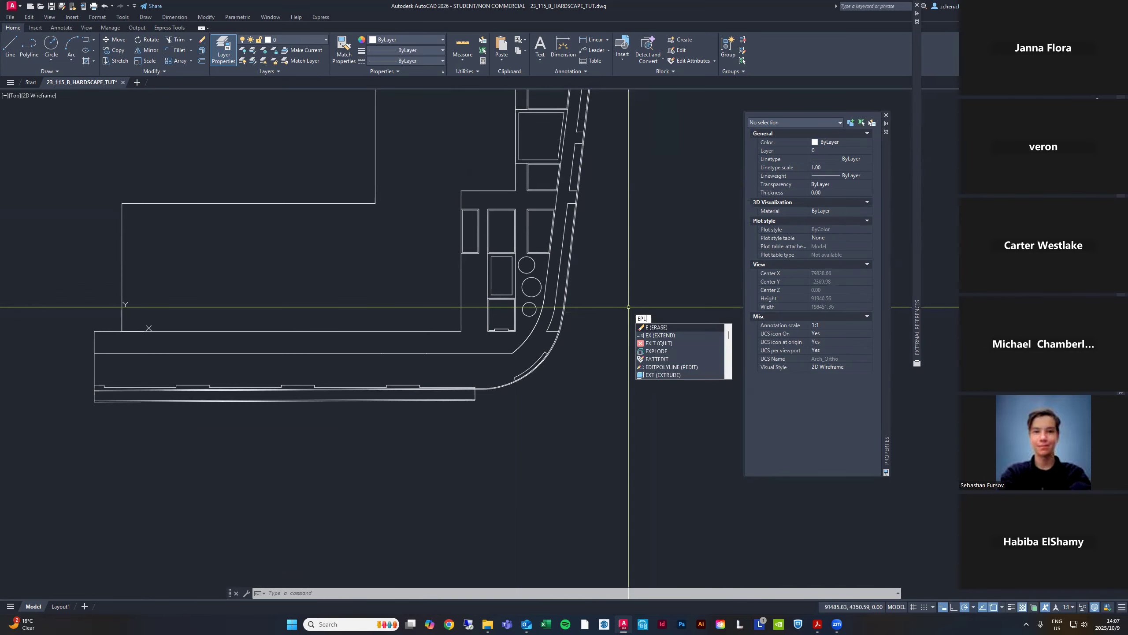
key("Escape")
key("Escape")
scroll(573, 327, "down", 2)
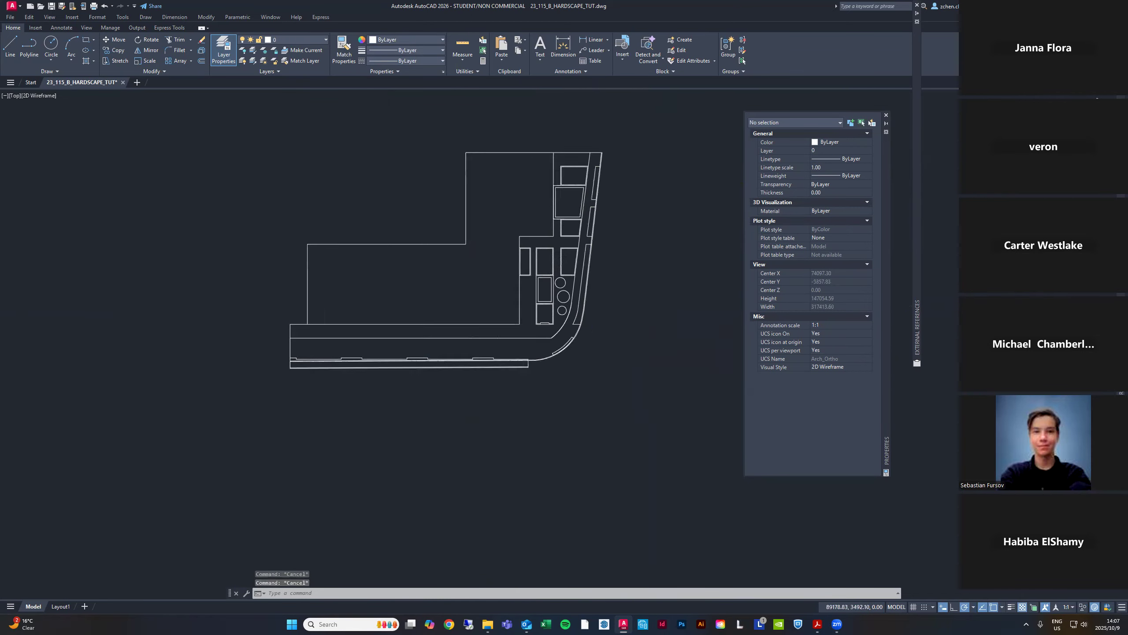
Select the building outline to check that it is a single closed polyline, and clear the selection
left_click(529, 208)
left_click(442, 209)
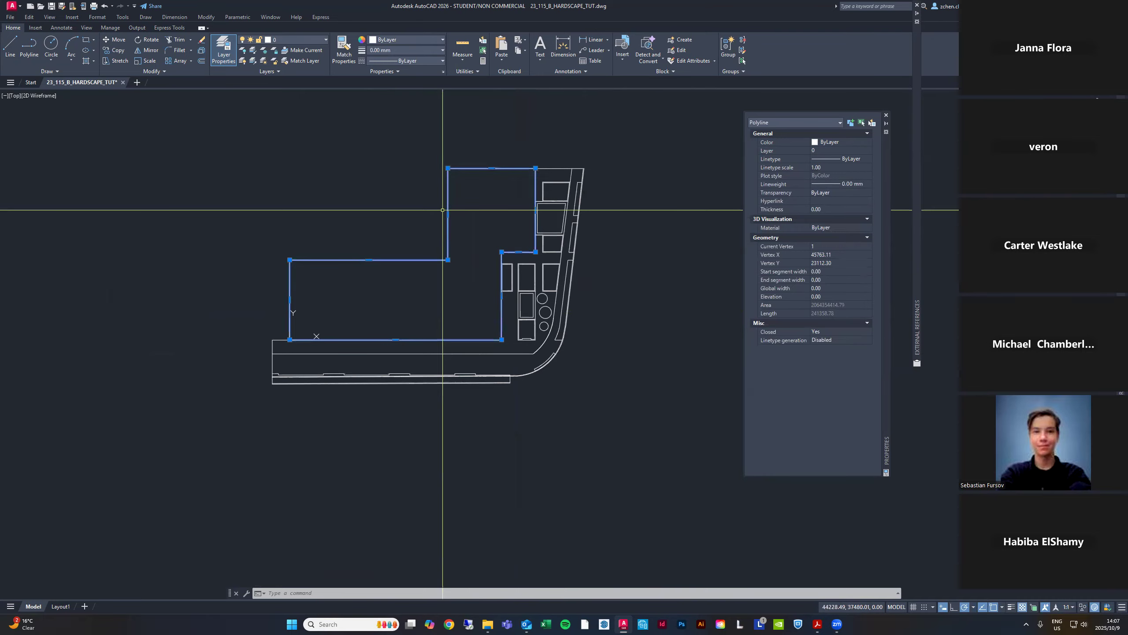
left_click(622, 313)
key("Escape")
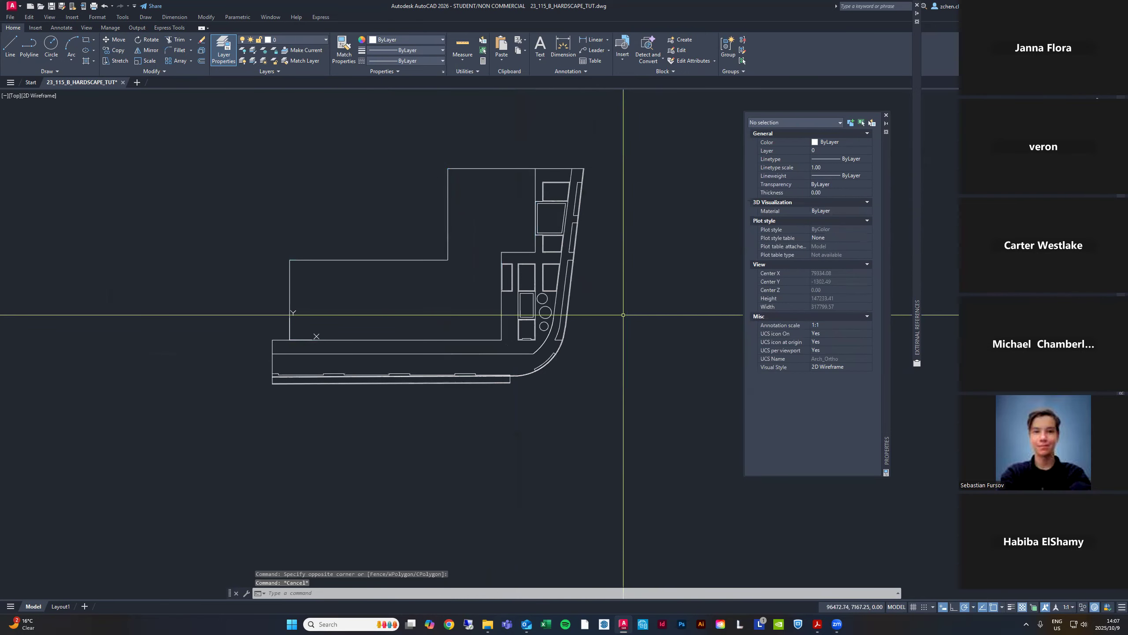
Draw a single slanted sample line in the empty area outside the curved curb corner
type("l")
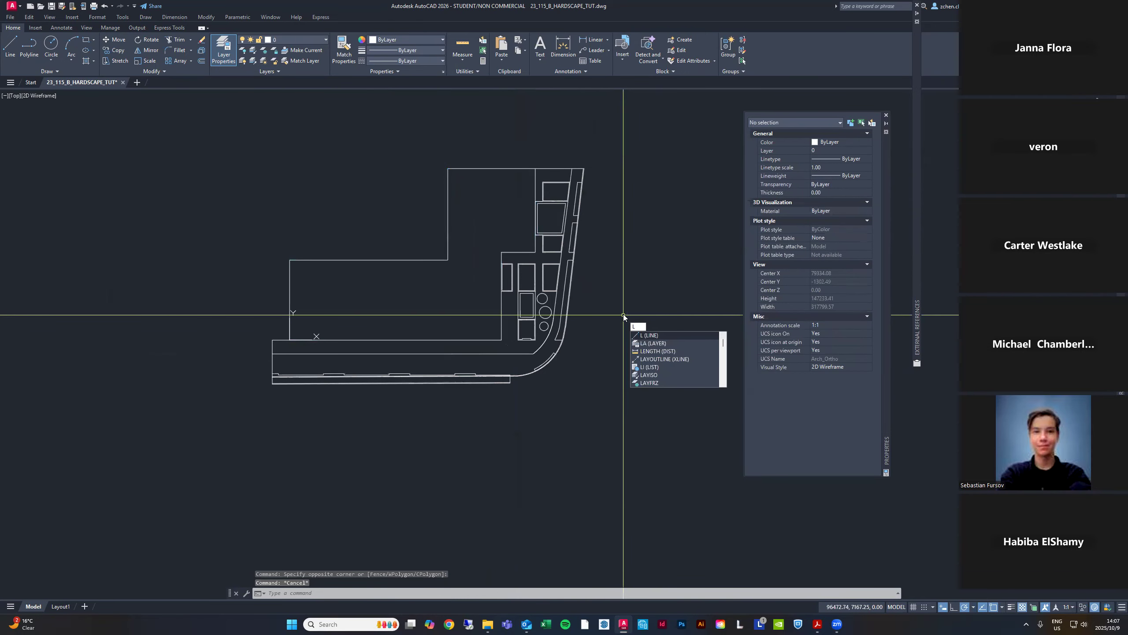
left_click(632, 284)
key("Escape")
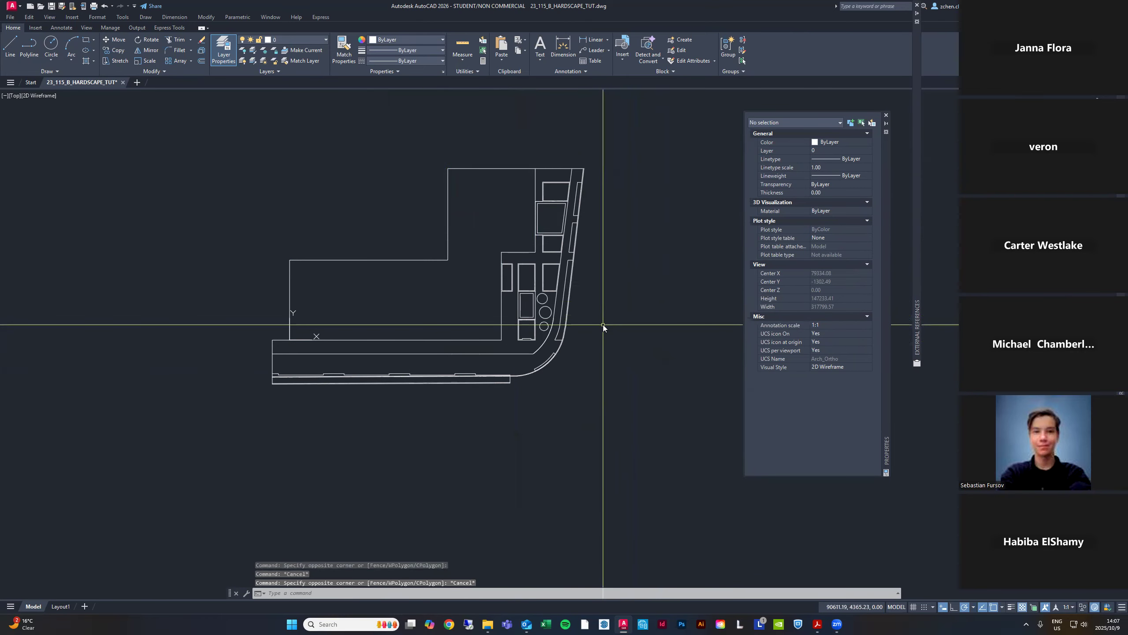
type("l")
key("Return")
left_click(591, 331)
left_click(620, 392)
key("Escape")
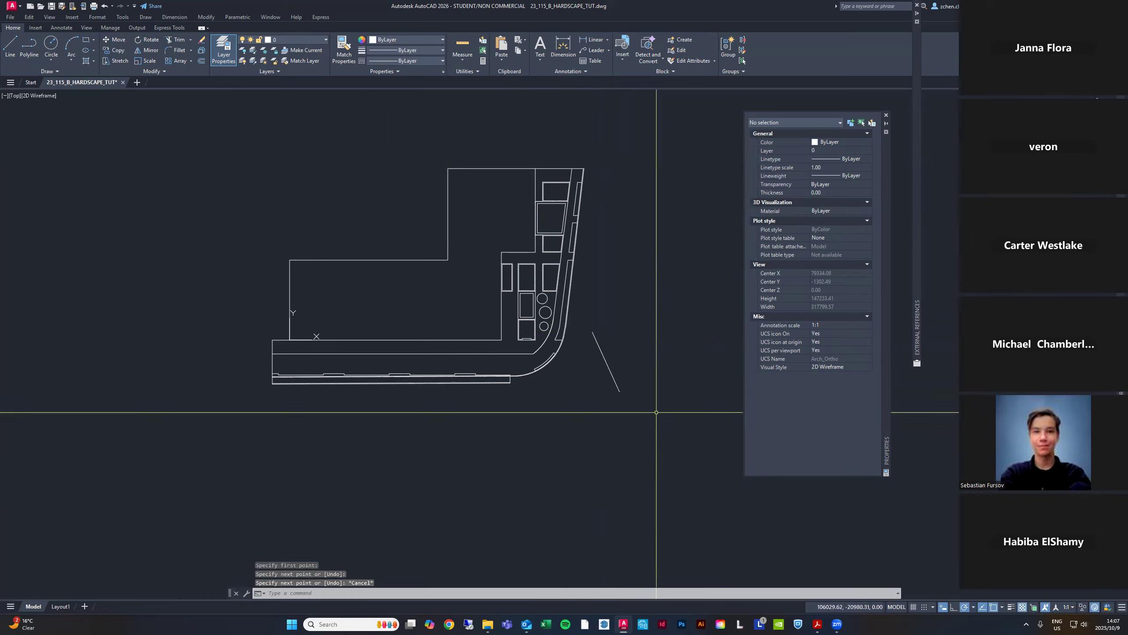
key("Return")
key("Escape")
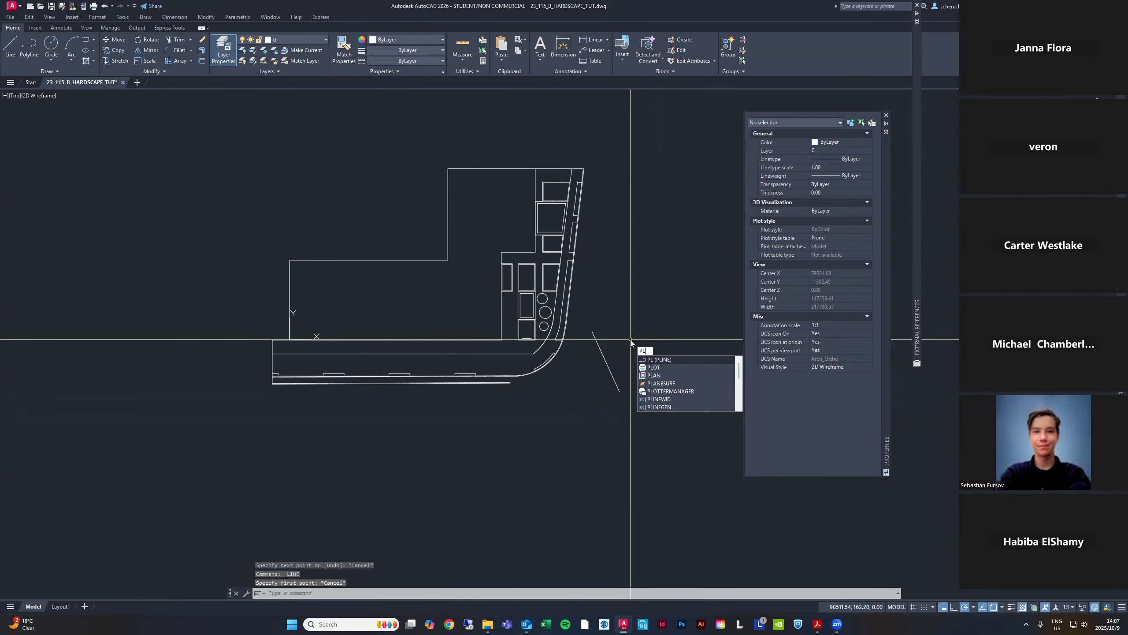
Draw an open four-segment sample polyline beside the slanted sample line, starting with a vertical segment
key("Return")
left_click(612, 339)
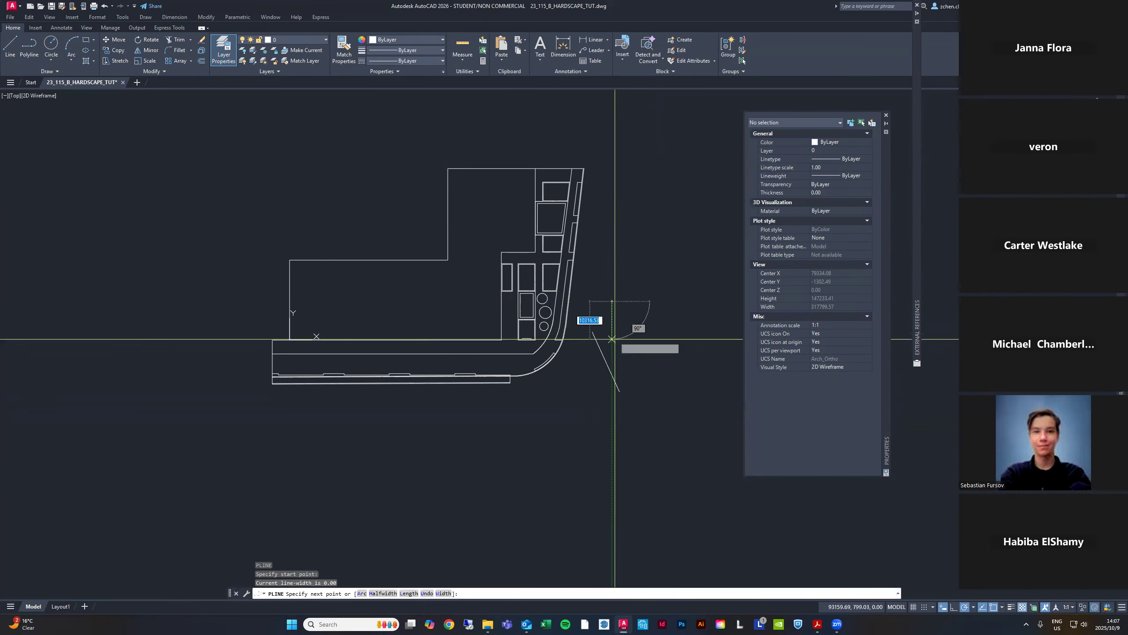
left_click(613, 346)
left_click(650, 361)
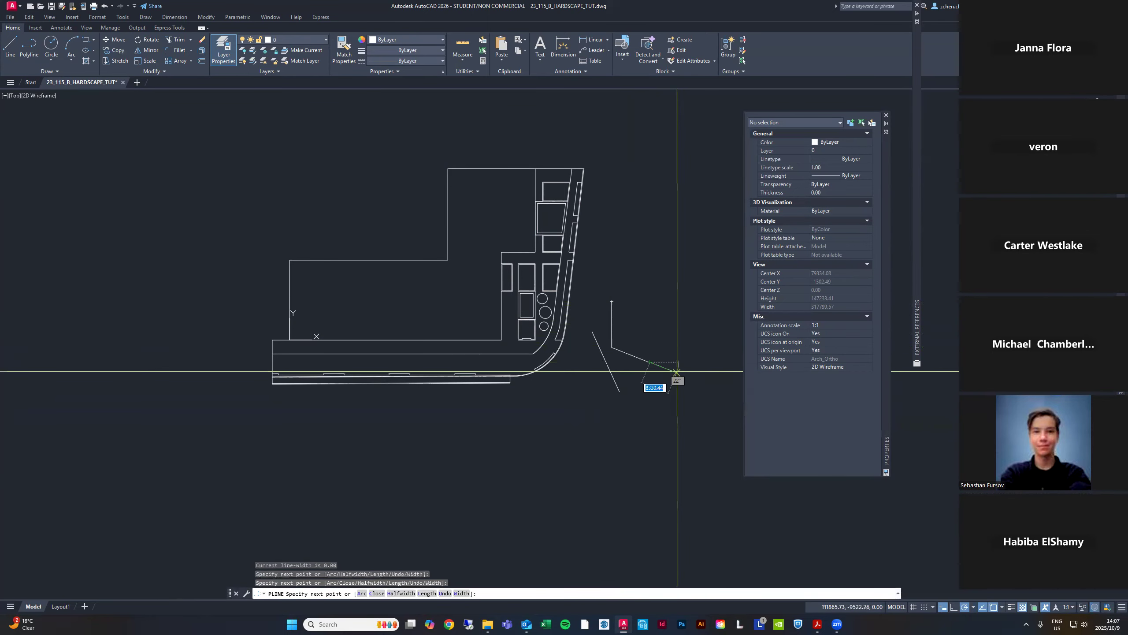
left_click(696, 346)
left_click(676, 306)
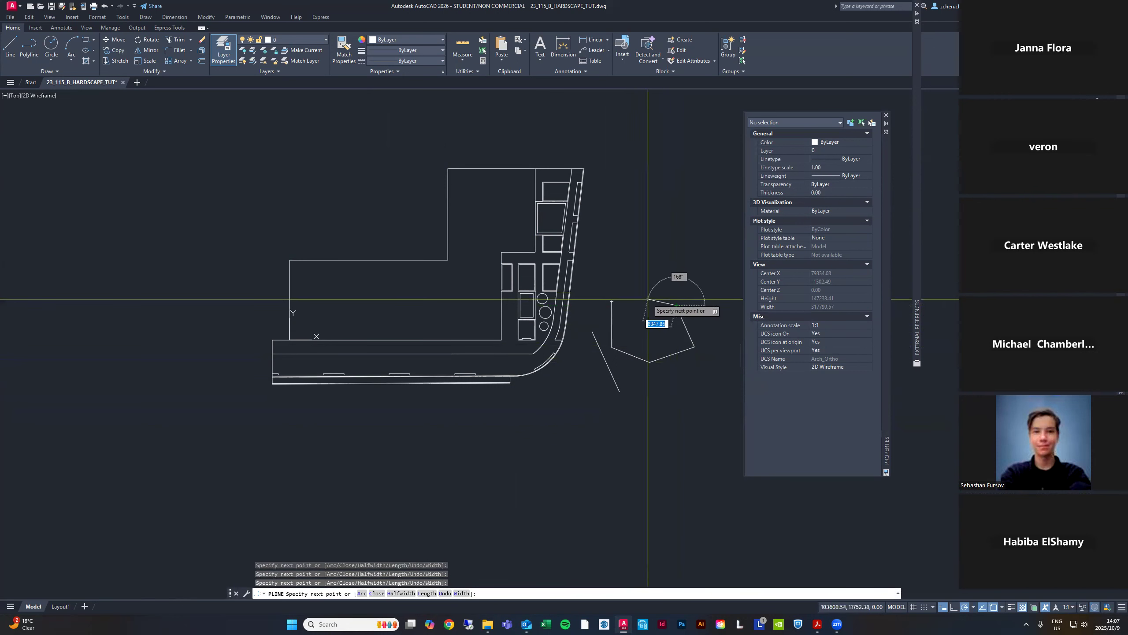
key("Return")
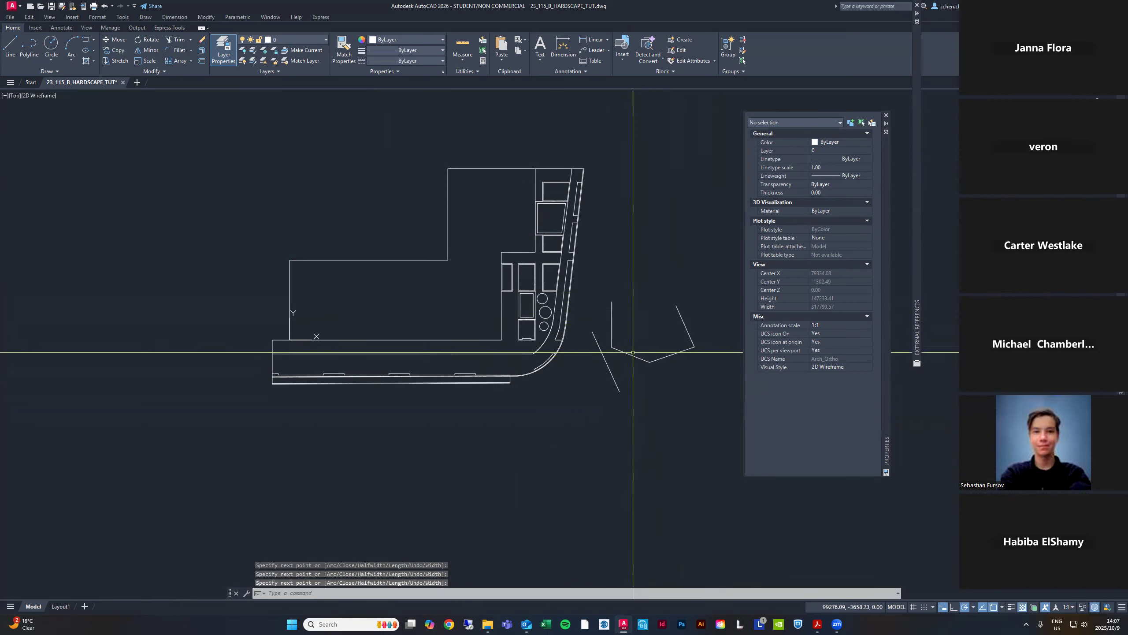
key("Return")
key("Escape")
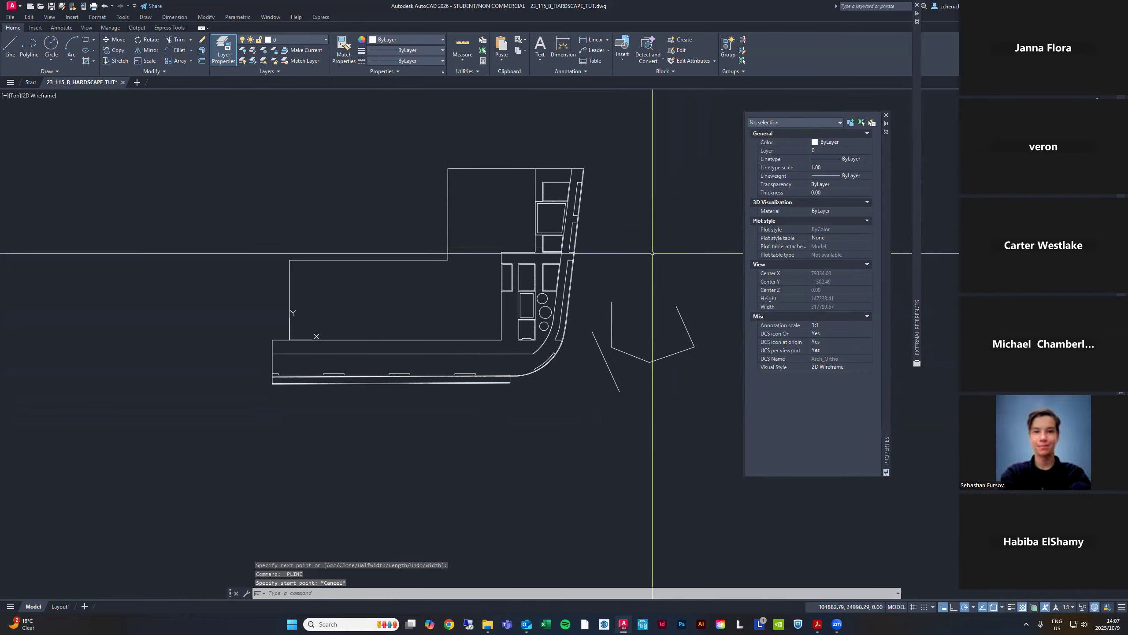
Draw an open S-shaped sample spline through six fit points in the empty area above the sample polyline
type("SP")
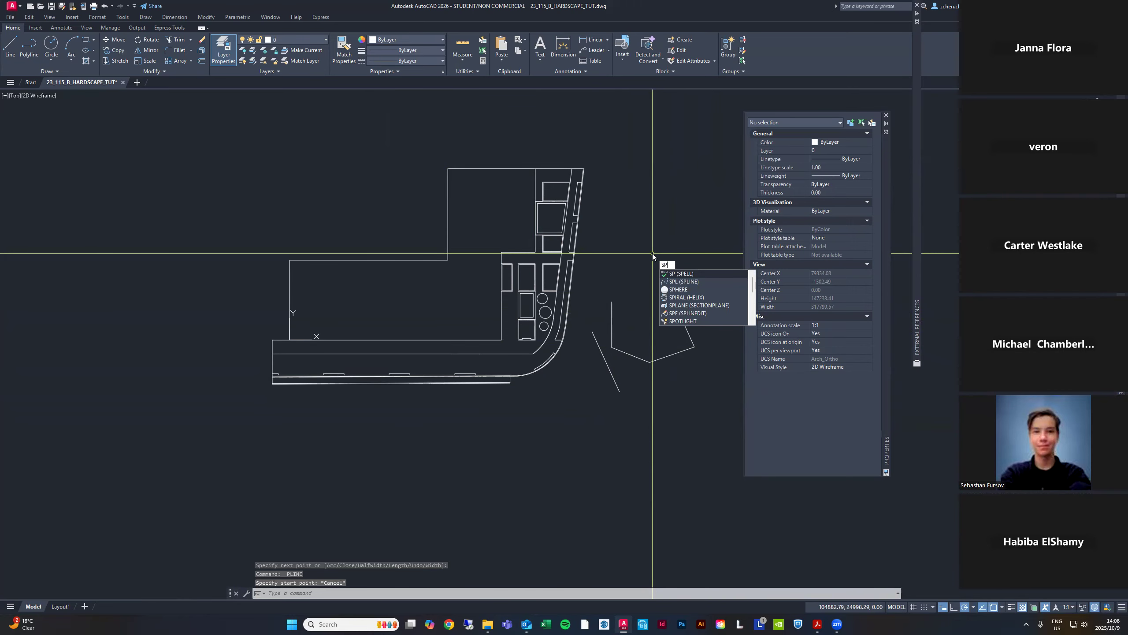
type("L")
key("Return")
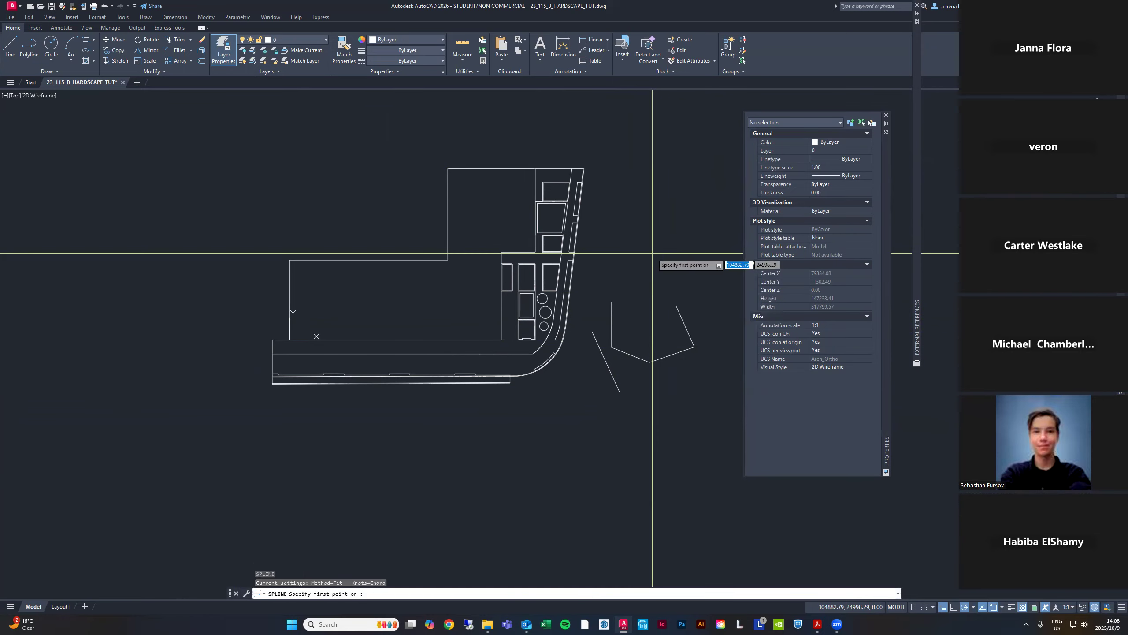
left_click(628, 195)
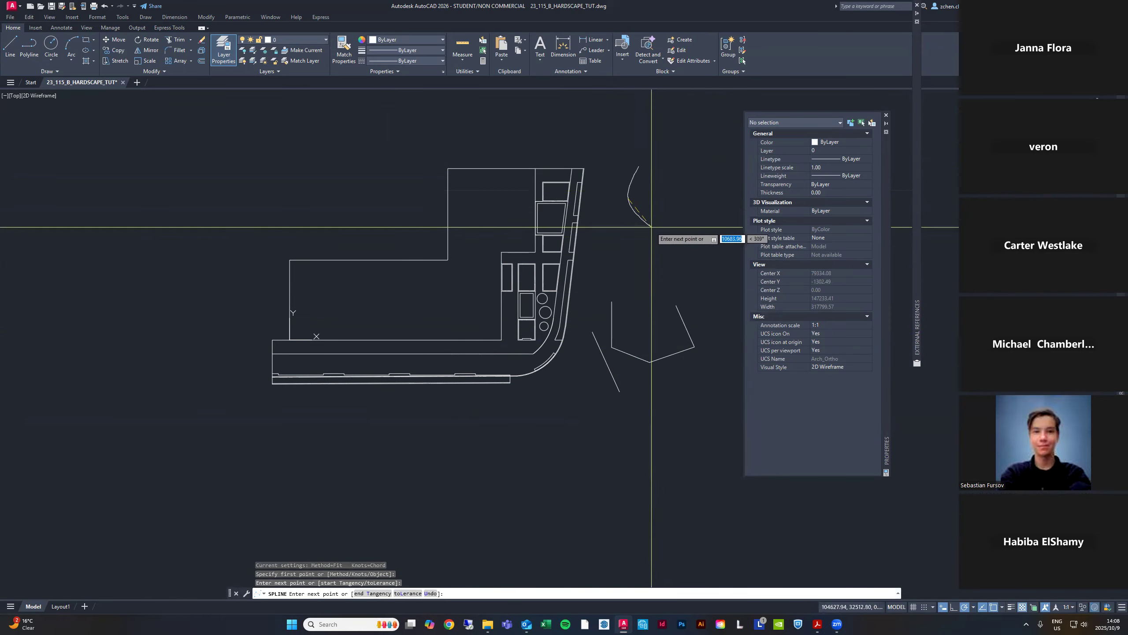
left_click(669, 256)
left_click(638, 294)
left_click(612, 256)
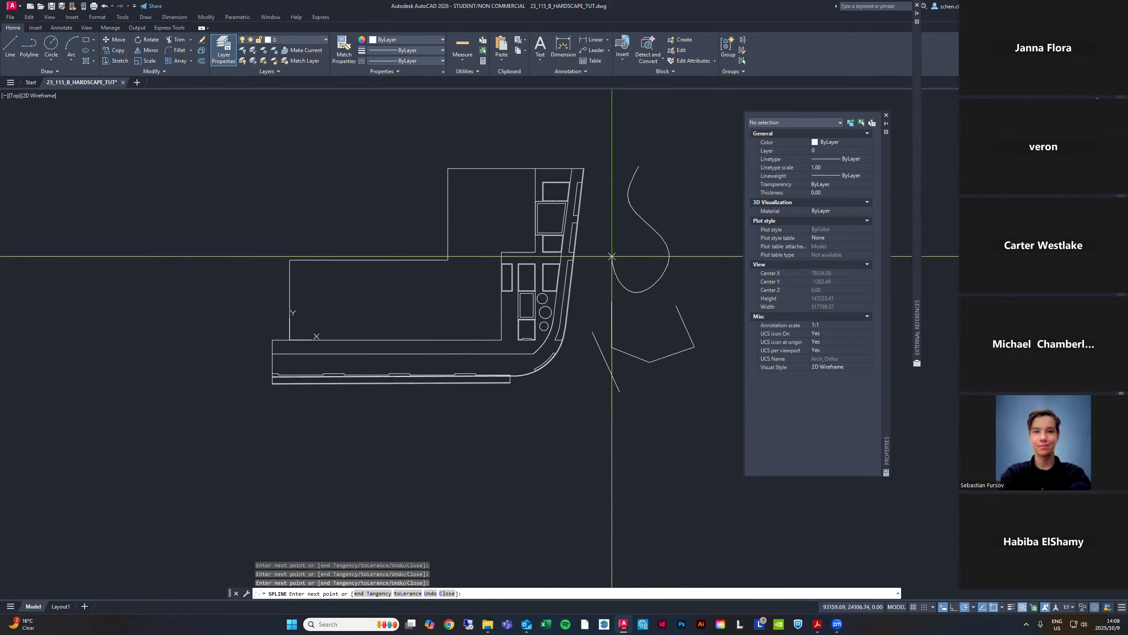
key("Return")
Select the sample spline to examine its fit points, and clear the selection
left_click(654, 210)
left_click(642, 232)
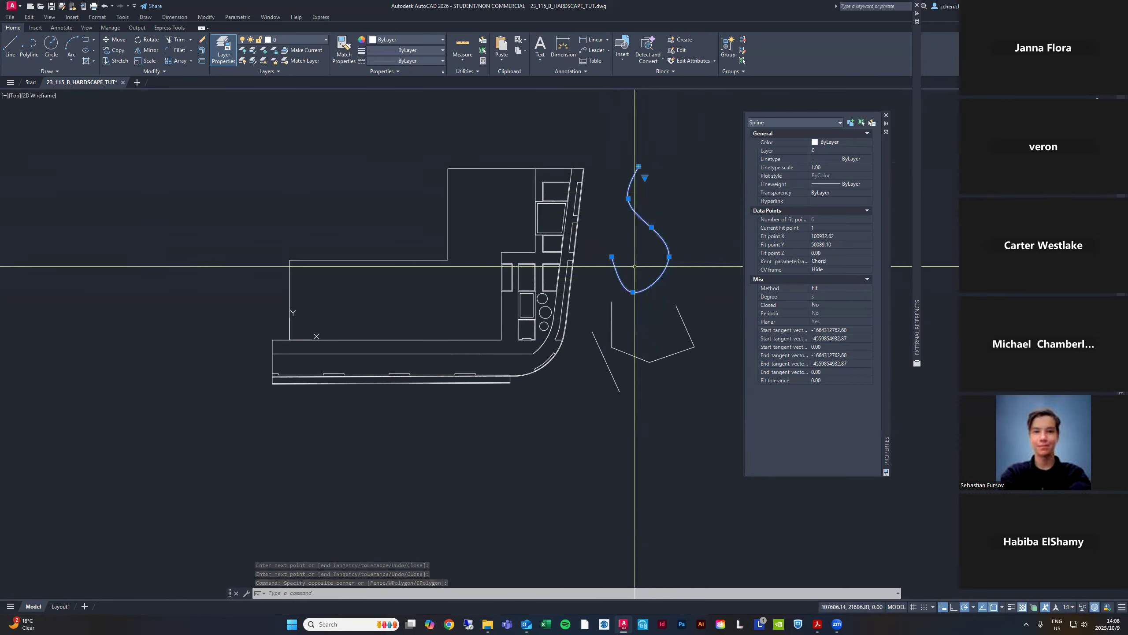
scroll(640, 206, "up", 2)
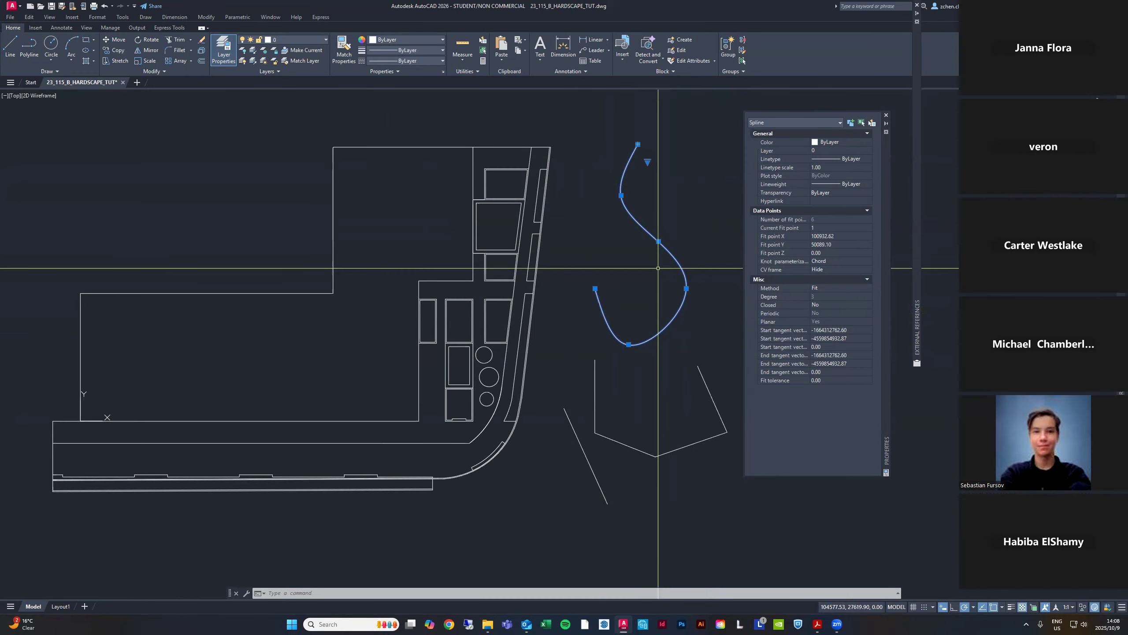
key("Escape")
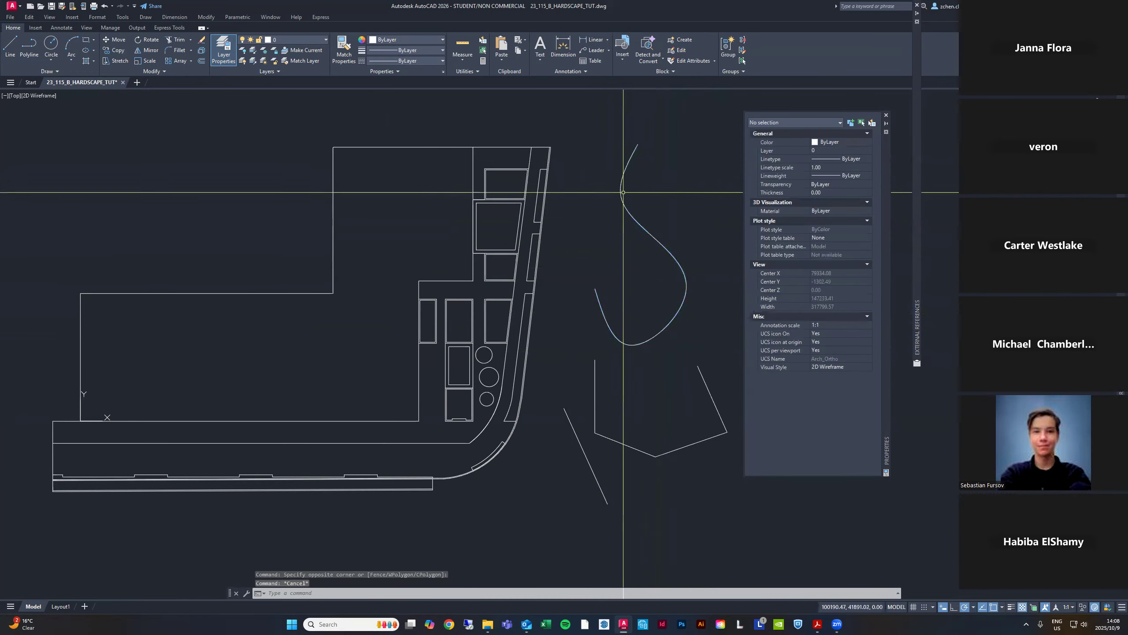
type("L")
key("Return")
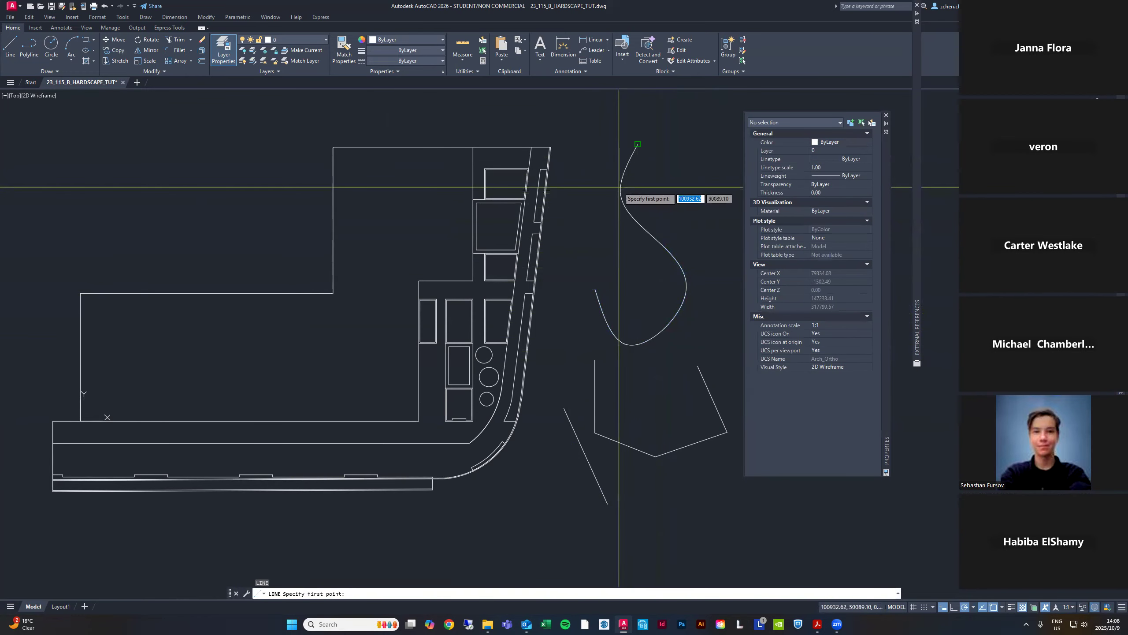
scroll(645, 192, "up", 4)
left_click(697, 170)
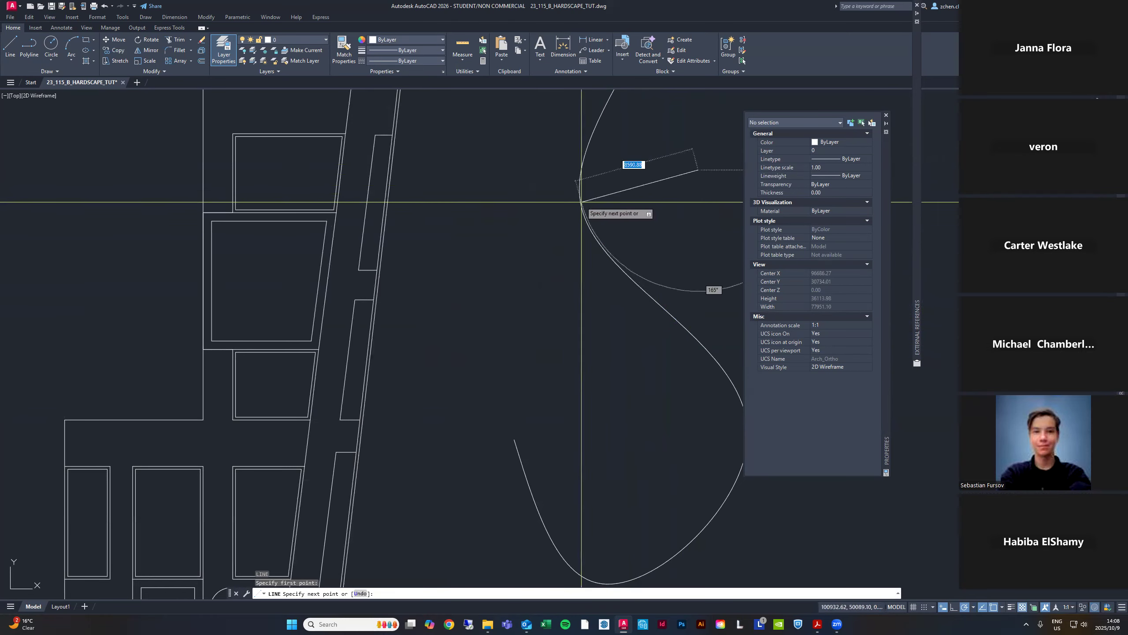
key("Escape")
Reshape the sample spline by moving its second fit point outward to the east and its lower bulge's fit point inward to the west
scroll(584, 202, "down", 2)
left_click(613, 123)
left_click(585, 119)
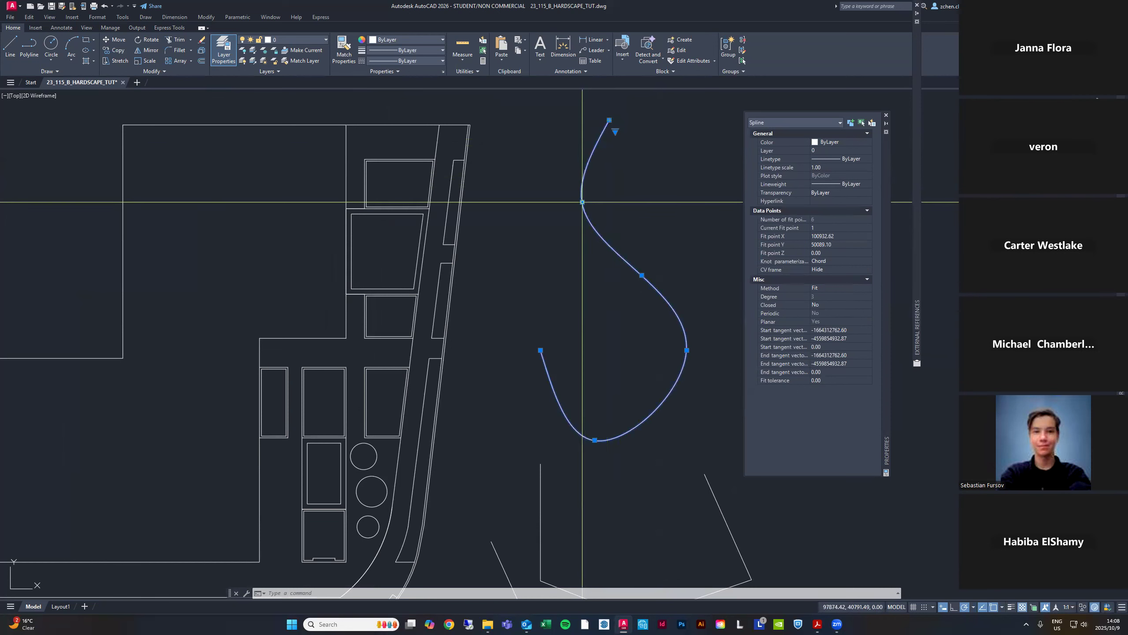
left_click(582, 202)
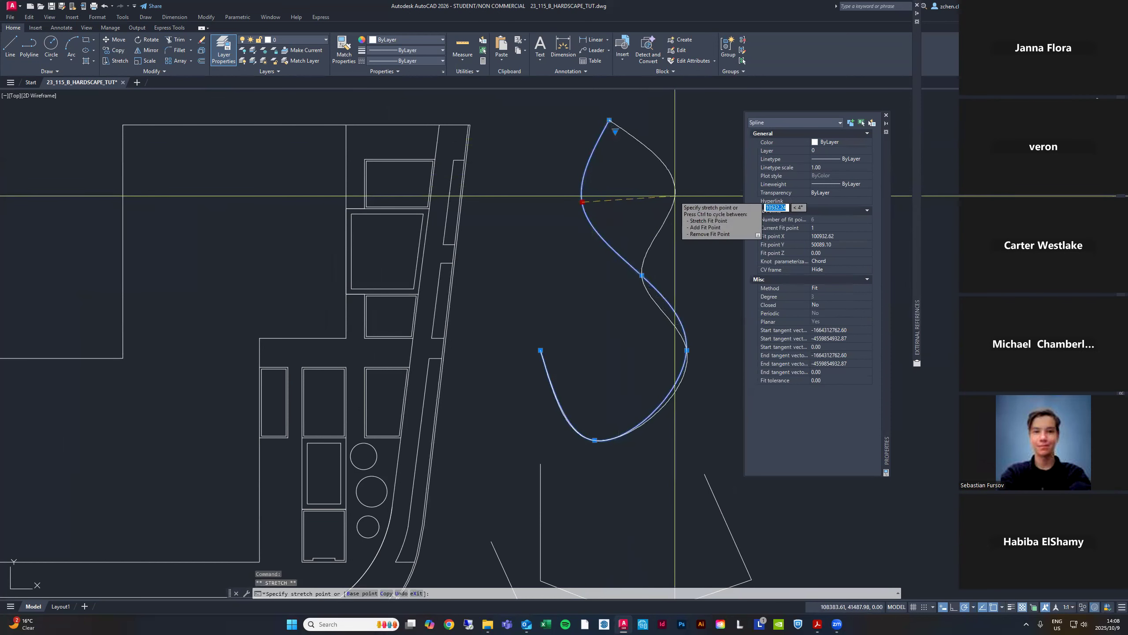
left_click(674, 196)
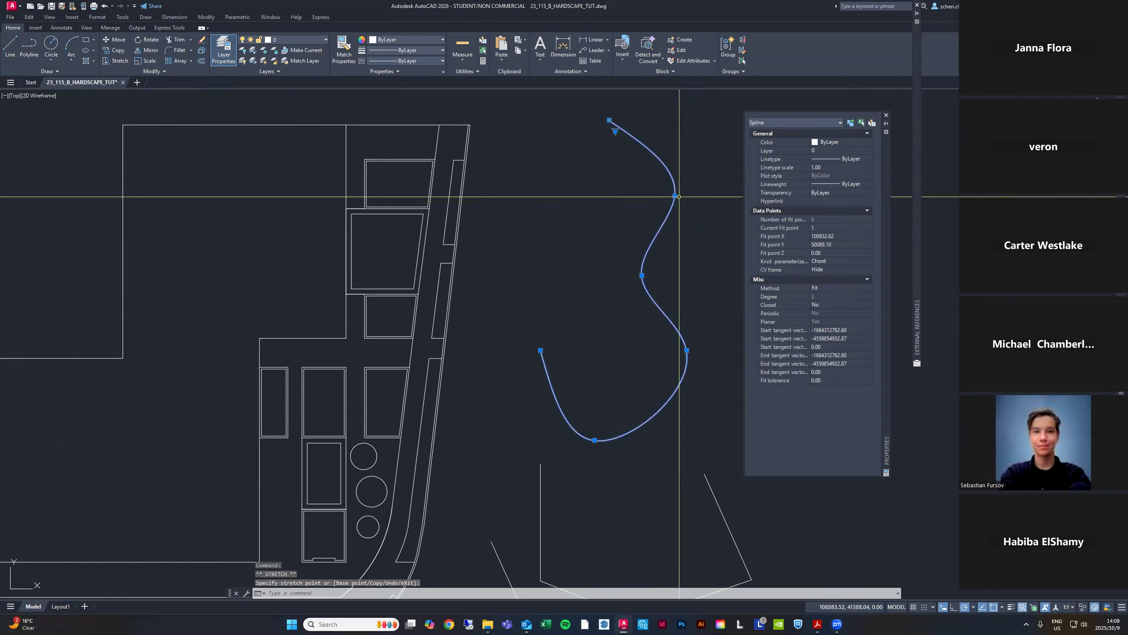
left_click(686, 350)
left_click(623, 345)
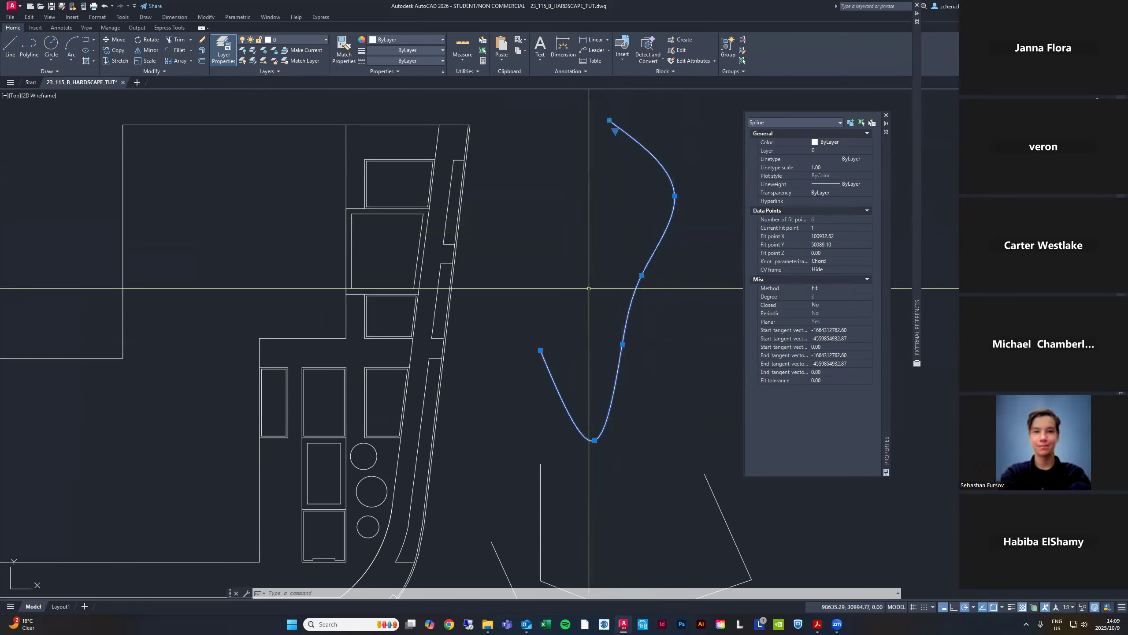
Delete the sample spline
scroll(575, 283, "down", 2)
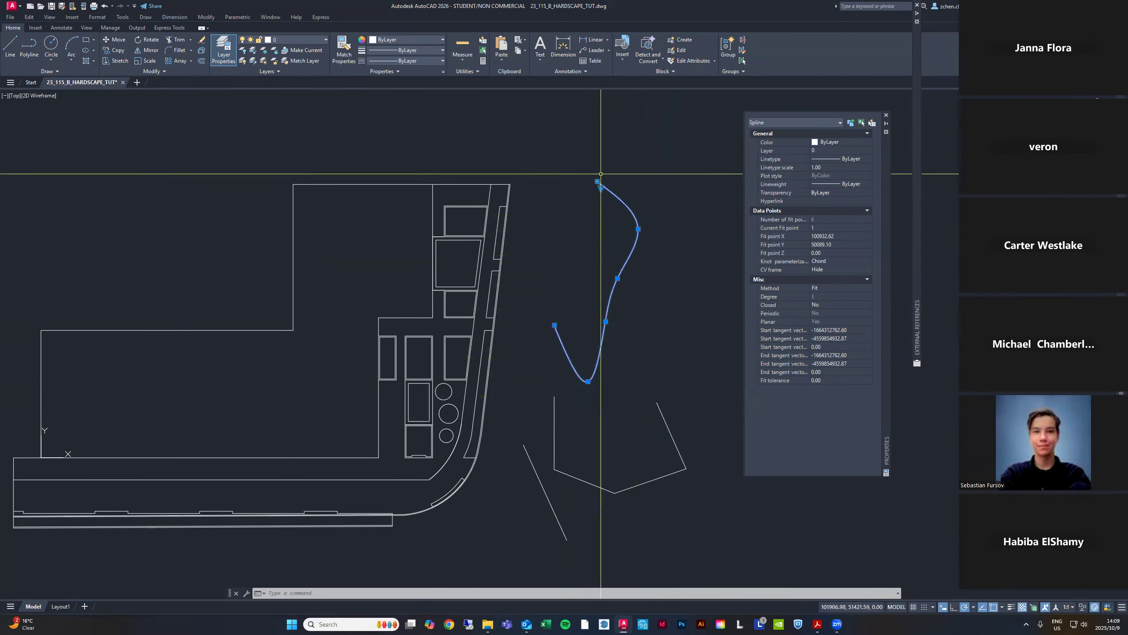
scroll(633, 254, "down", 2)
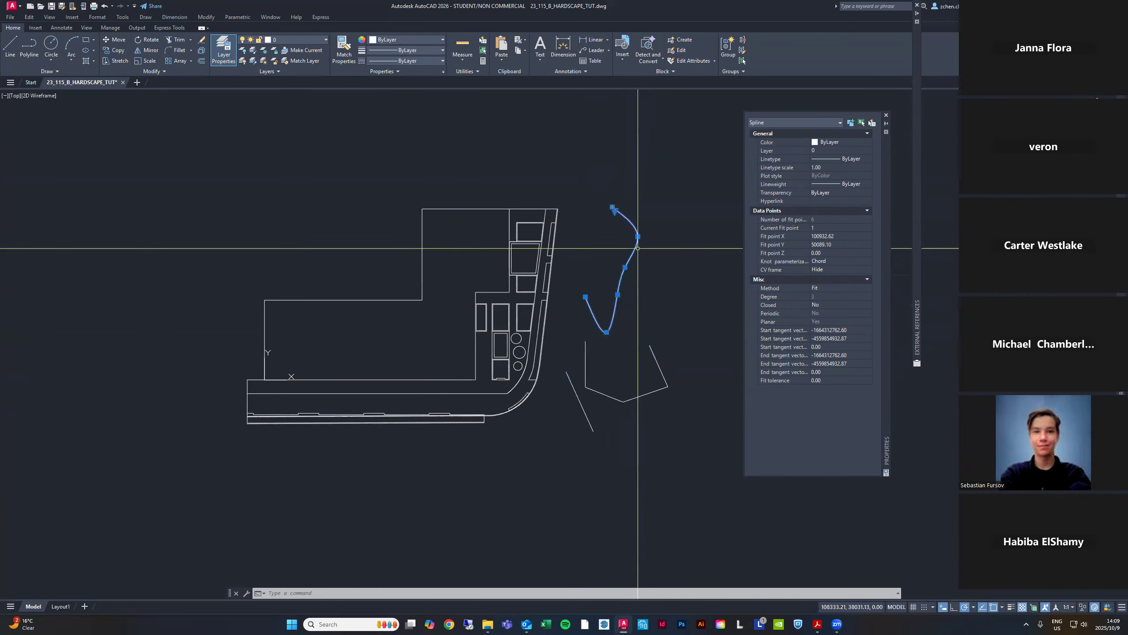
key("Delete")
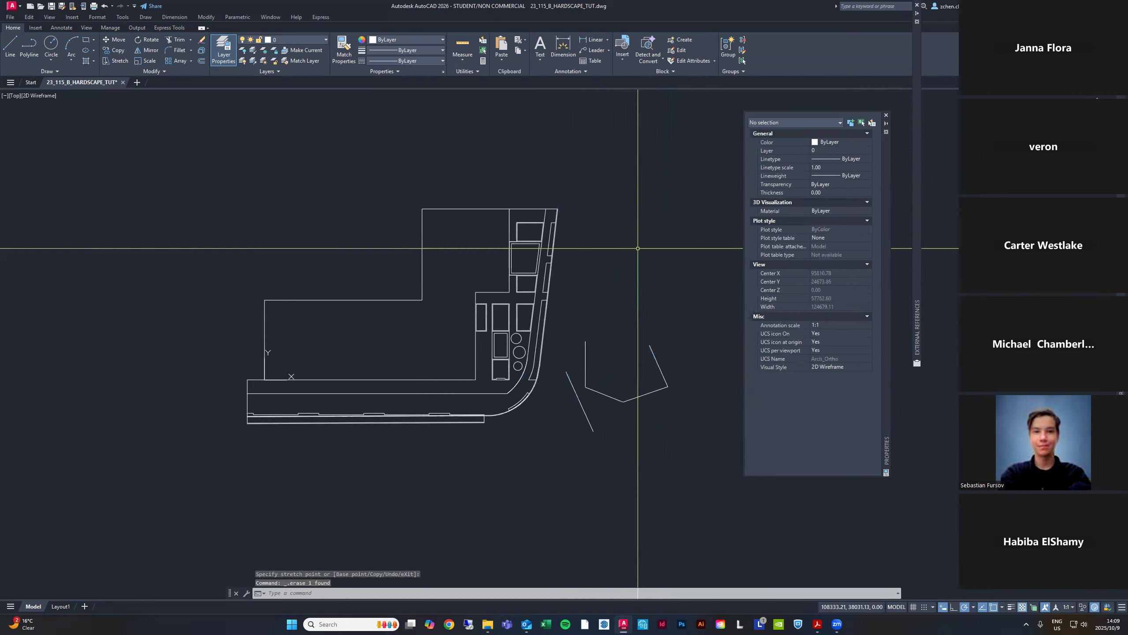
Select the slanted sample line and the sample polyline together to compare them, and clear the selection
scroll(590, 440, "up", 4)
scroll(622, 372, "down", 2)
left_click(609, 365)
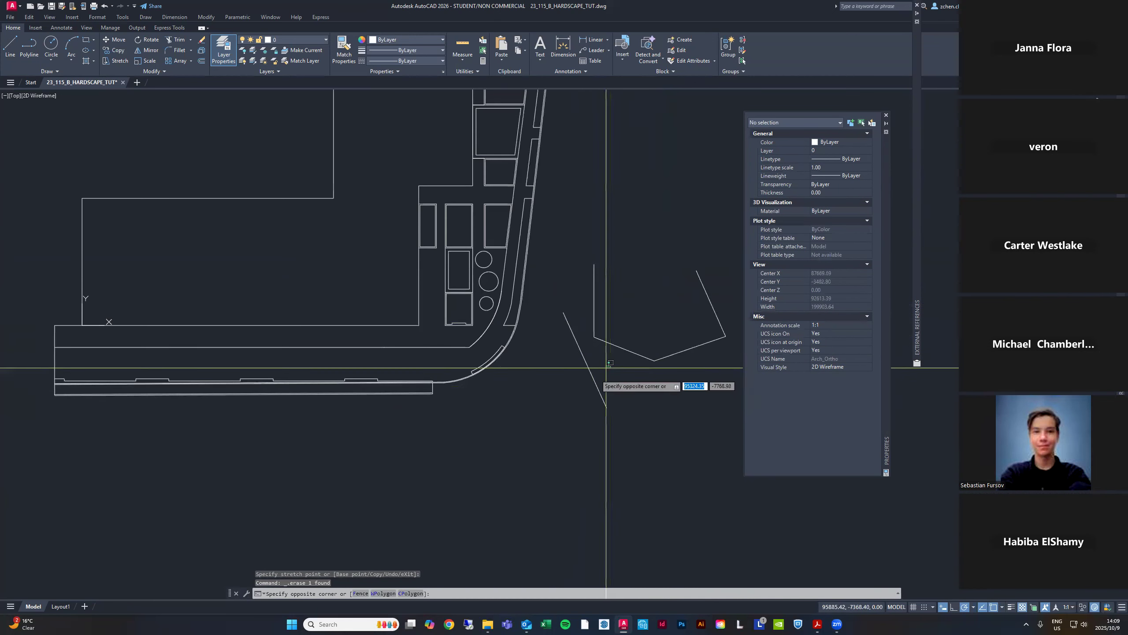
left_click(580, 368)
scroll(582, 364, "down", 2)
key("Escape")
left_click(637, 340)
left_click(626, 377)
left_click(626, 378)
left_click(576, 381)
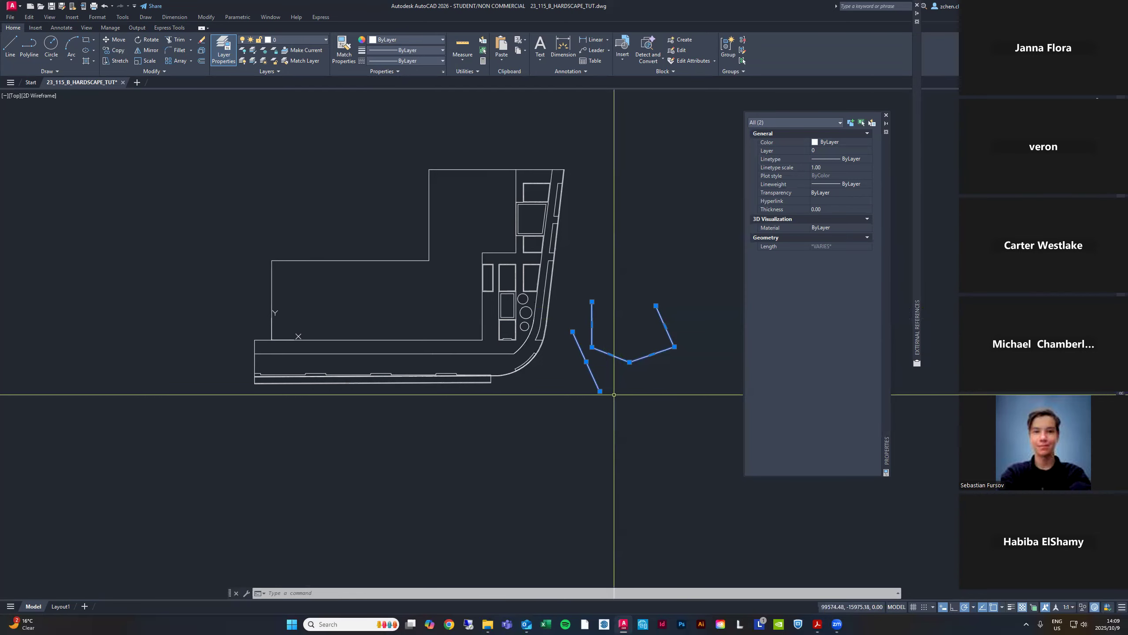
scroll(604, 386, "up", 4)
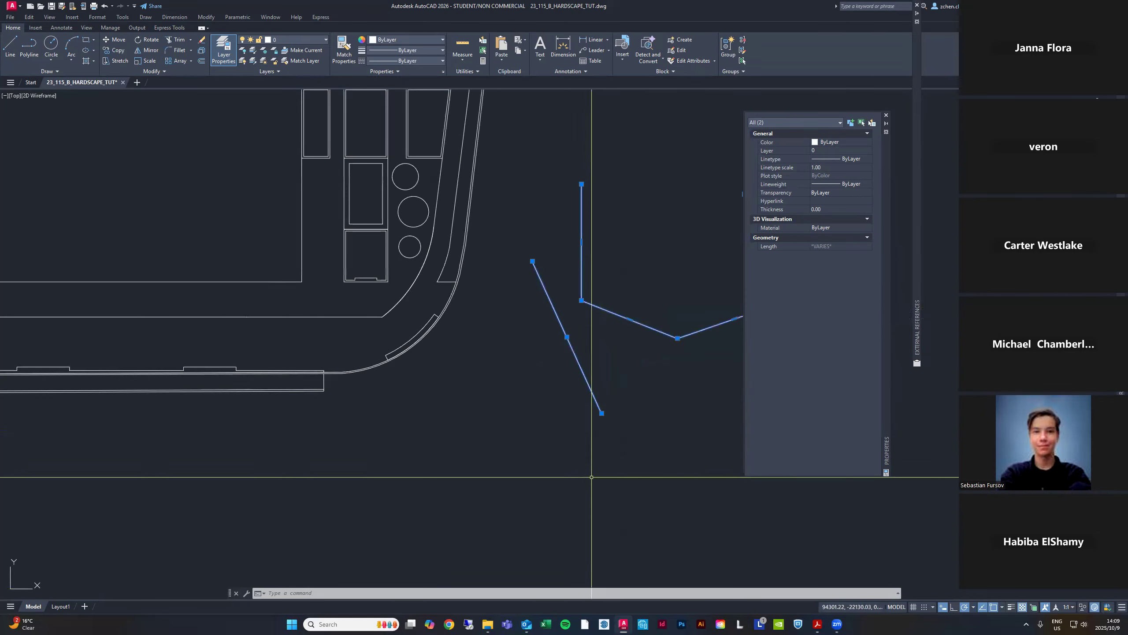
scroll(588, 478, "down", 2)
key("Escape")
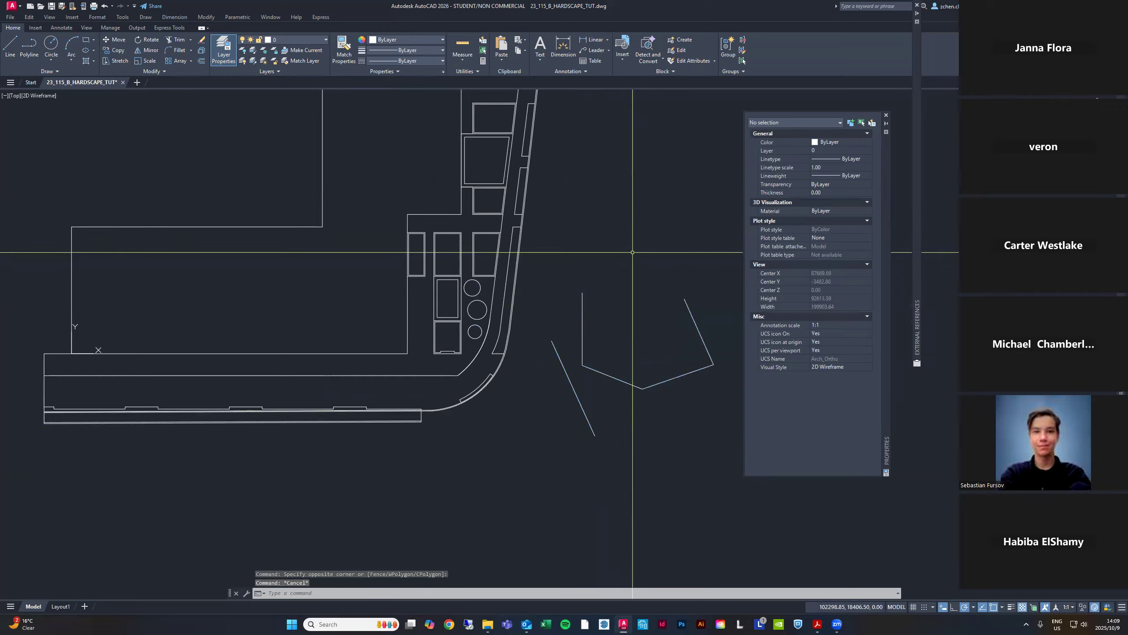
Stretch the sample line's lower endpoint up past the polyline so the line crosses the polyline's vertical segment
scroll(577, 318, "up", 2)
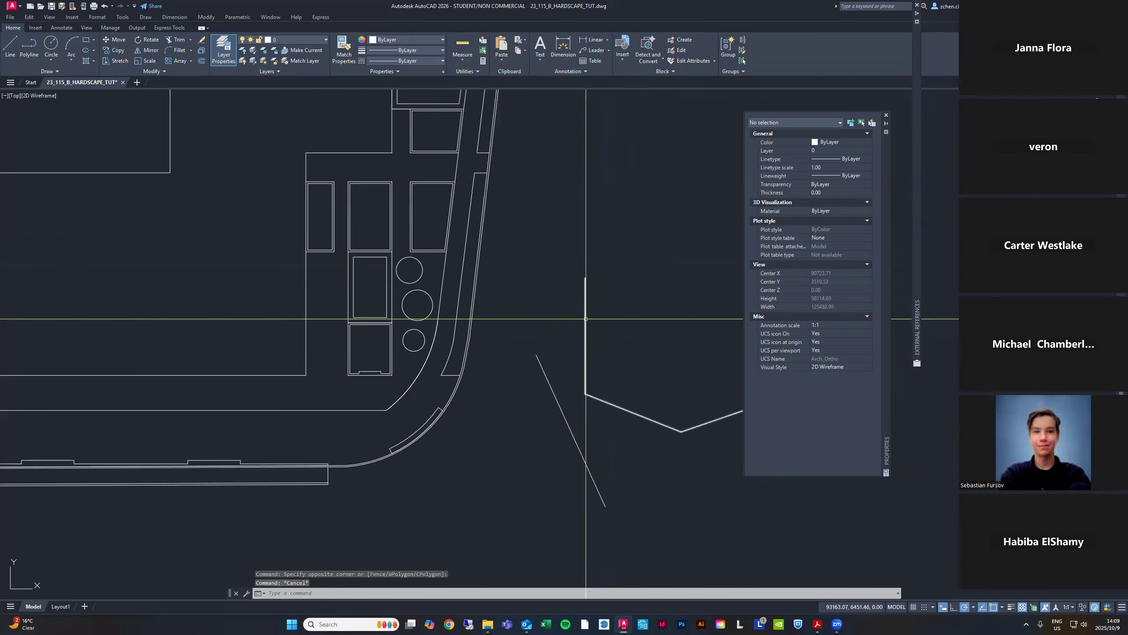
left_click(590, 324)
left_click(584, 377)
left_click(591, 445)
left_click(582, 459)
left_click(605, 507)
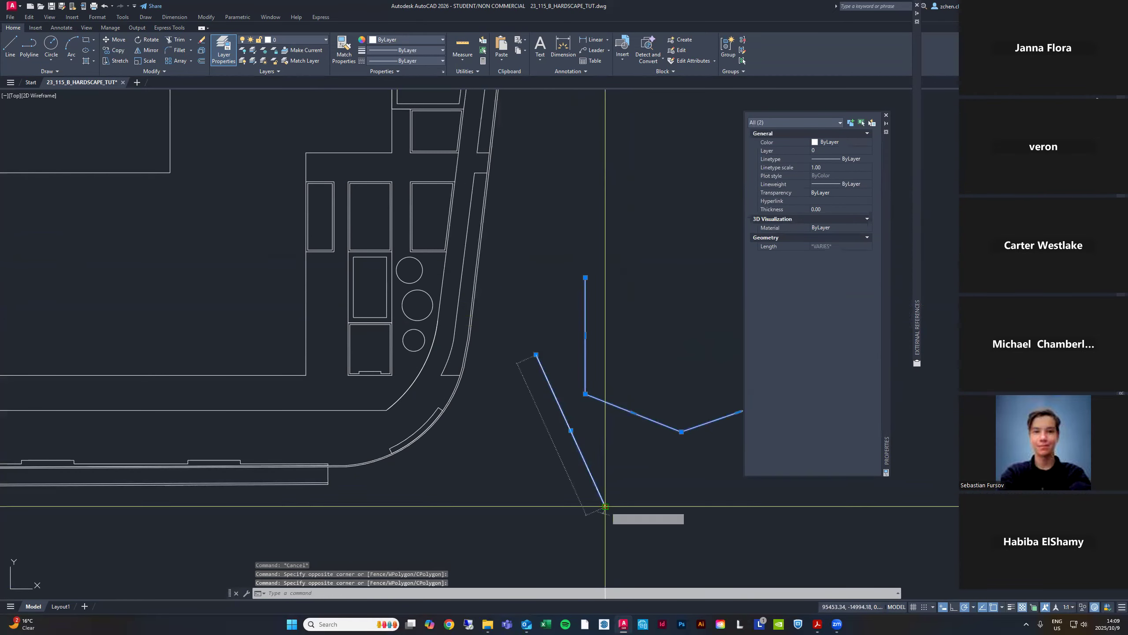
left_click(624, 306)
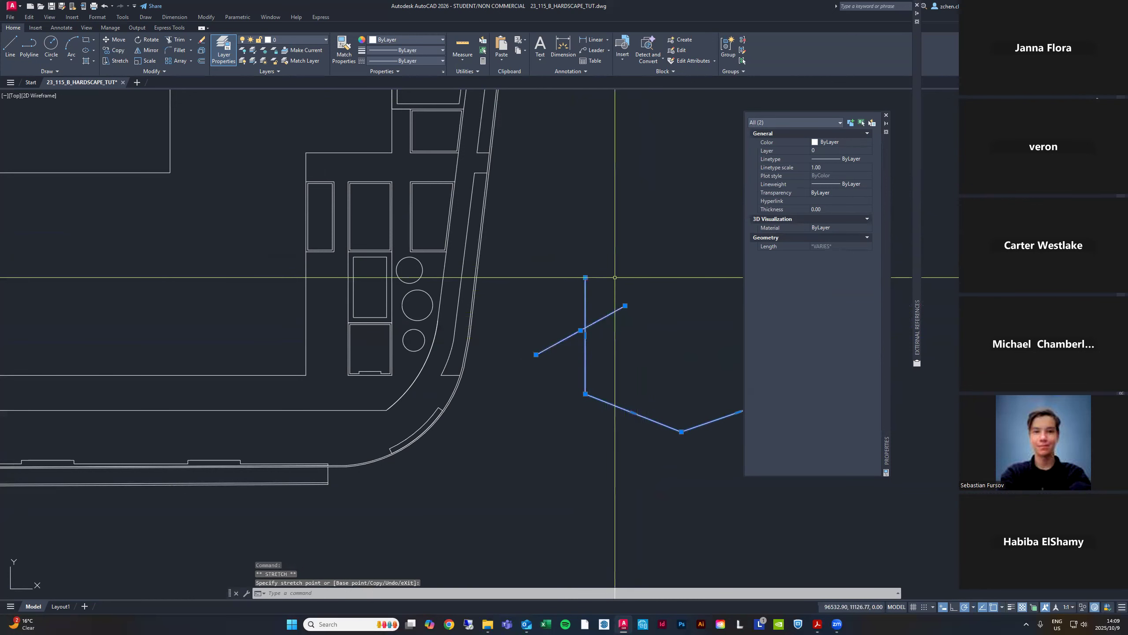
key("Escape")
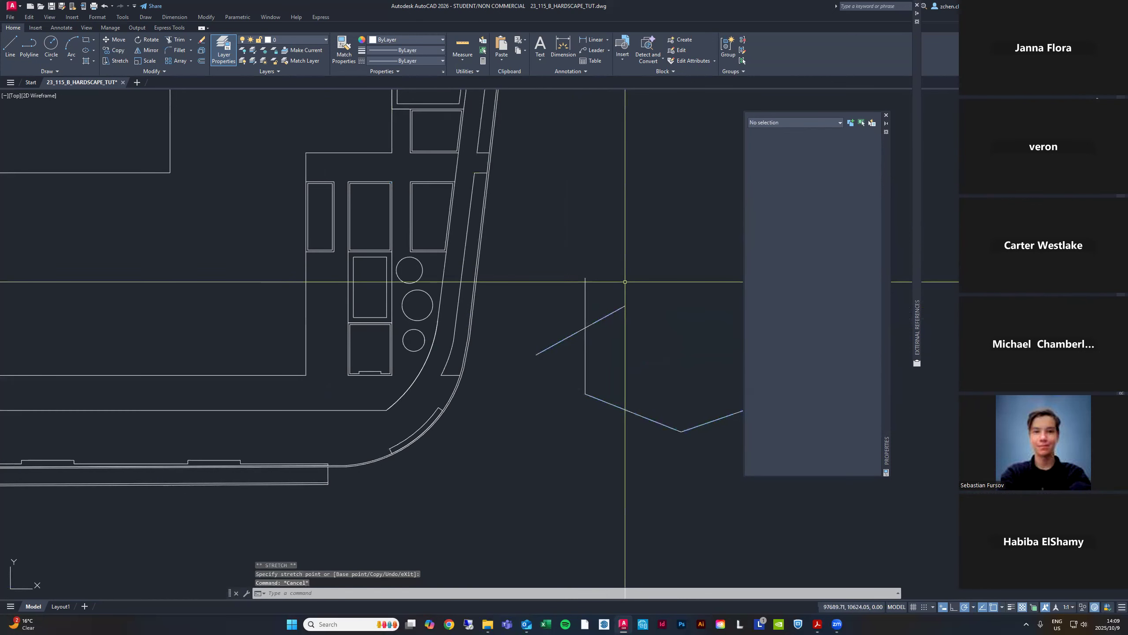
Examine the crossing of the sample line and the polyline's vertical segment up close, with both objects selected
scroll(589, 317, "down", 2)
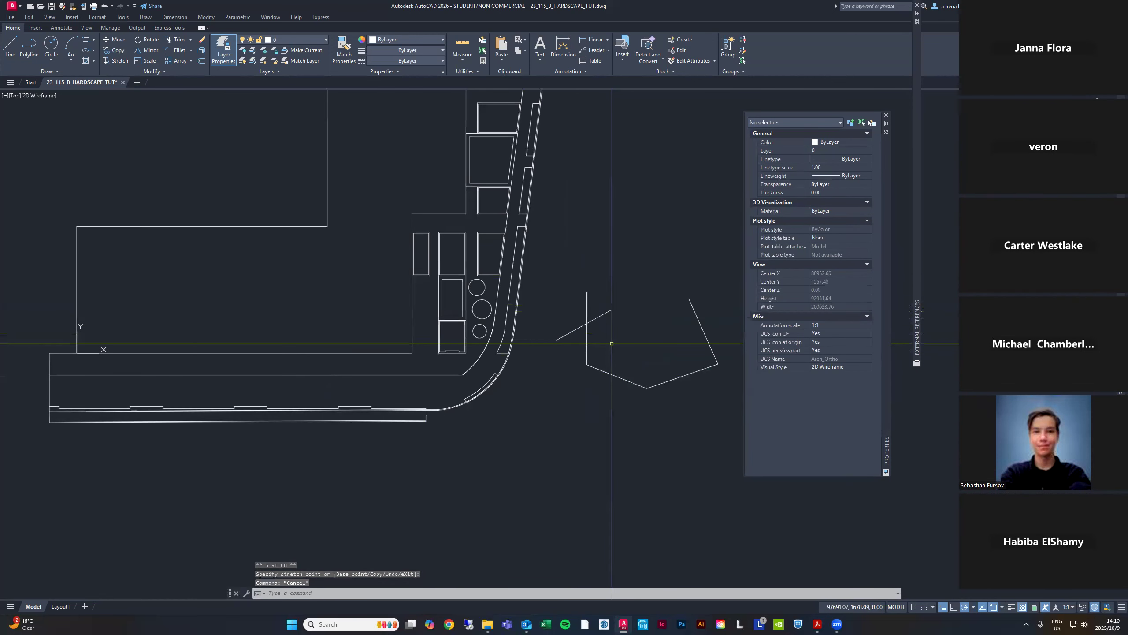
scroll(612, 343, "up", 7)
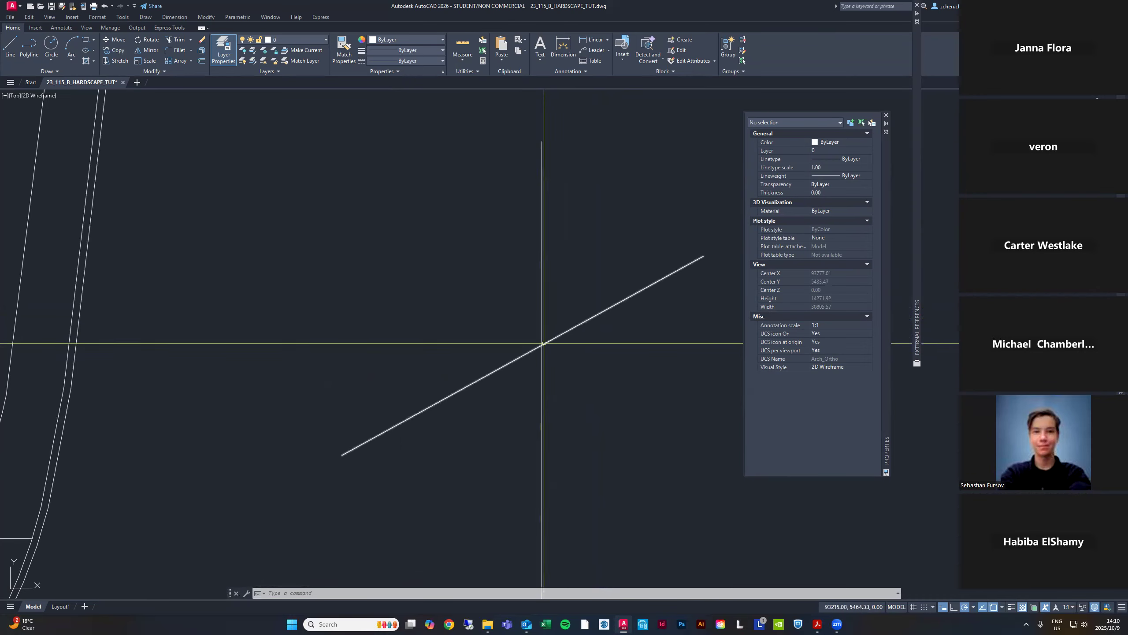
scroll(542, 338, "up", 4)
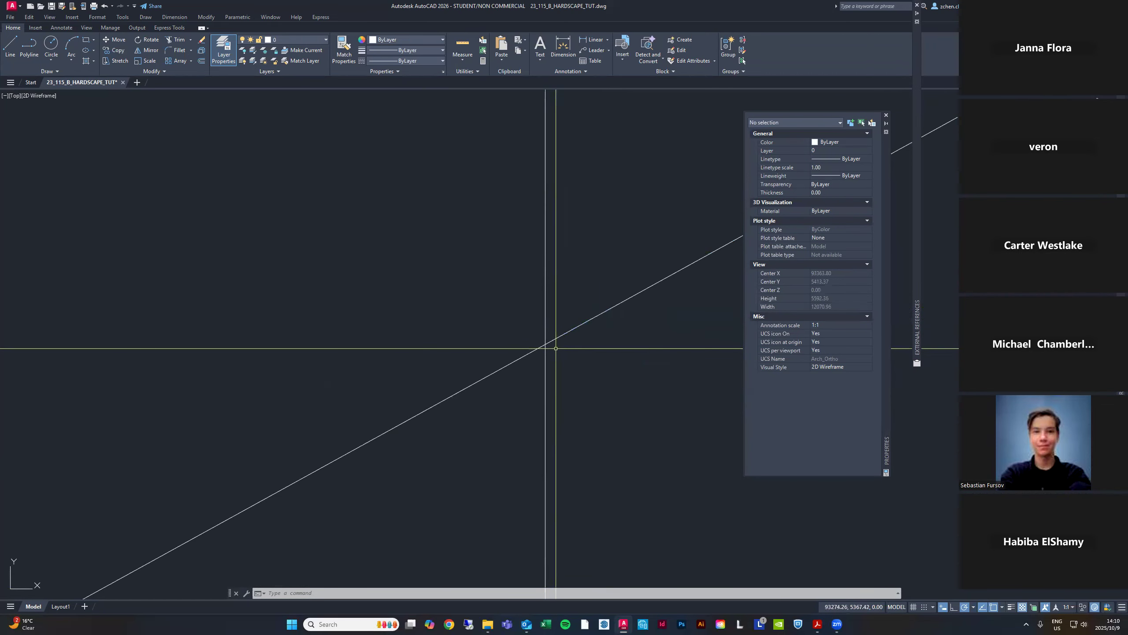
scroll(556, 348, "down", 6)
left_click(535, 384)
left_click(506, 383)
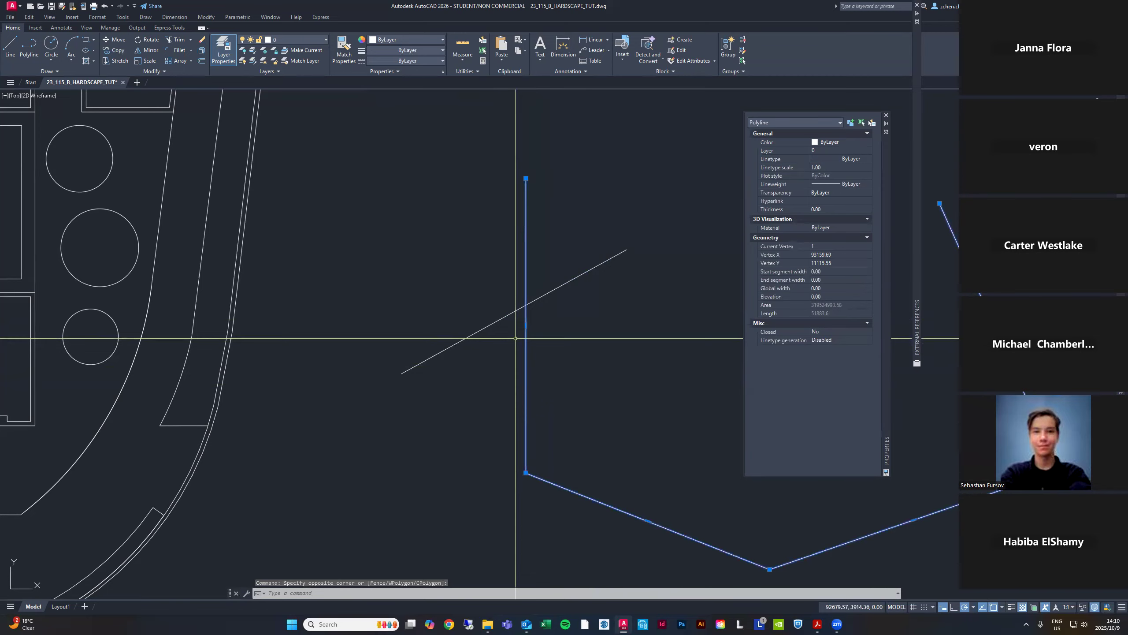
left_click(555, 306)
left_click(544, 240)
scroll(528, 307, "up", 7)
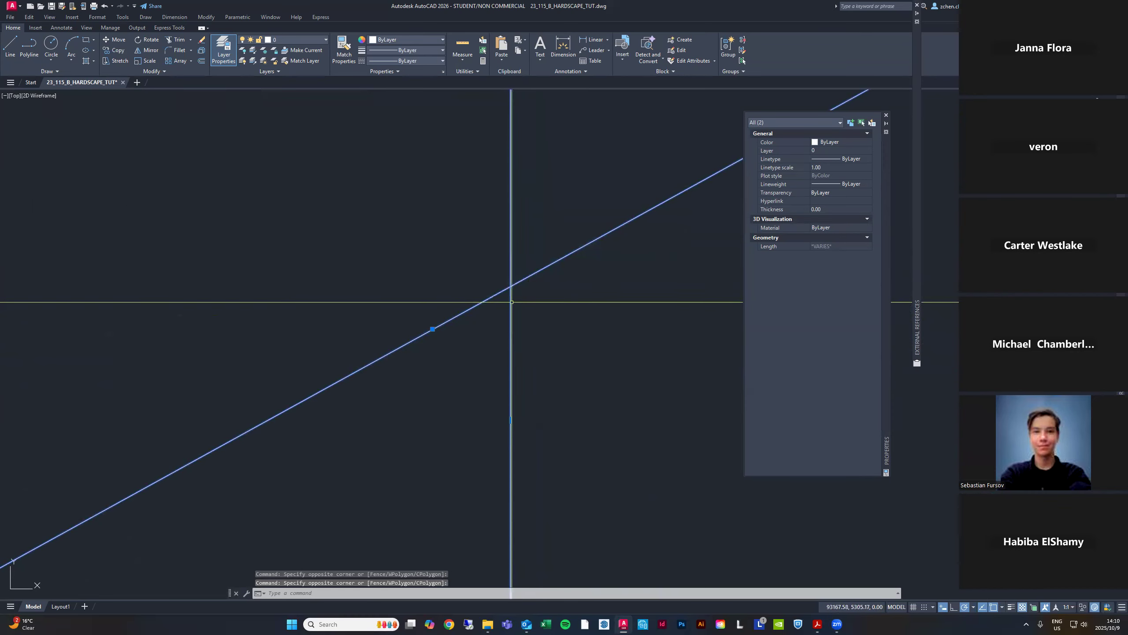
scroll(511, 303, "down", 7)
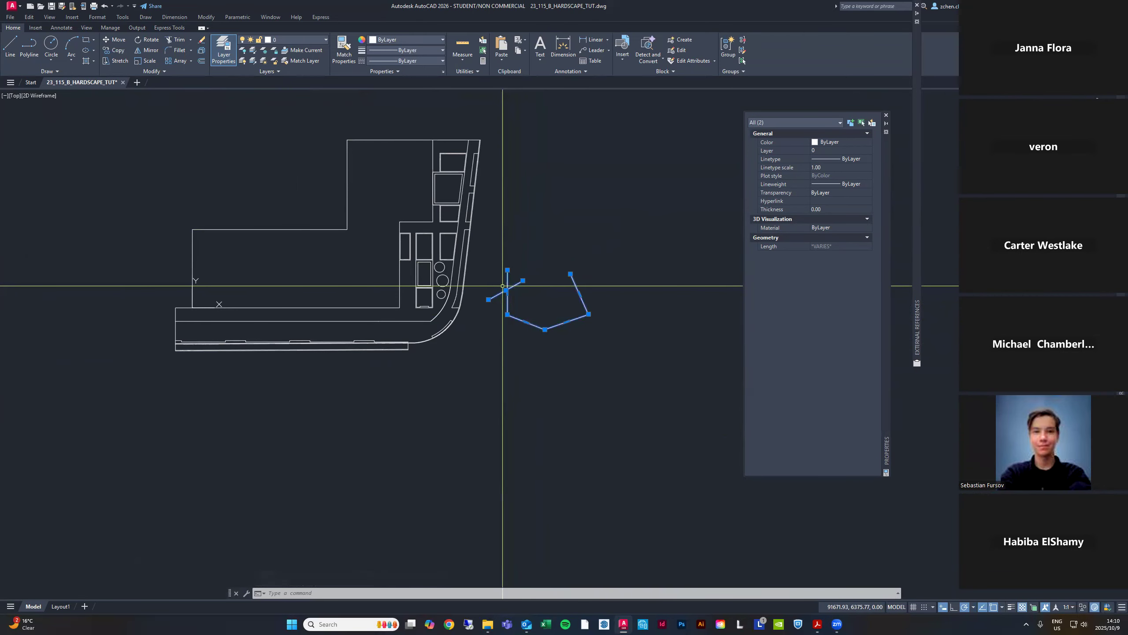
Examine the crossing of the sample line and polyline up close, and delete both sample objects
scroll(502, 286, "up", 4)
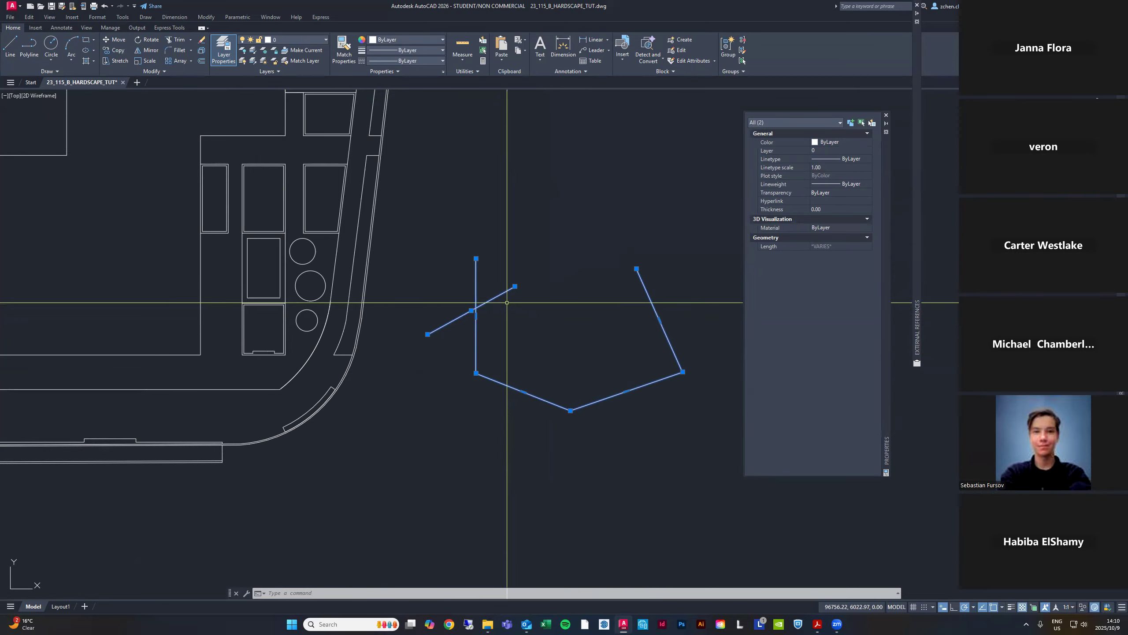
scroll(477, 308, "up", 4)
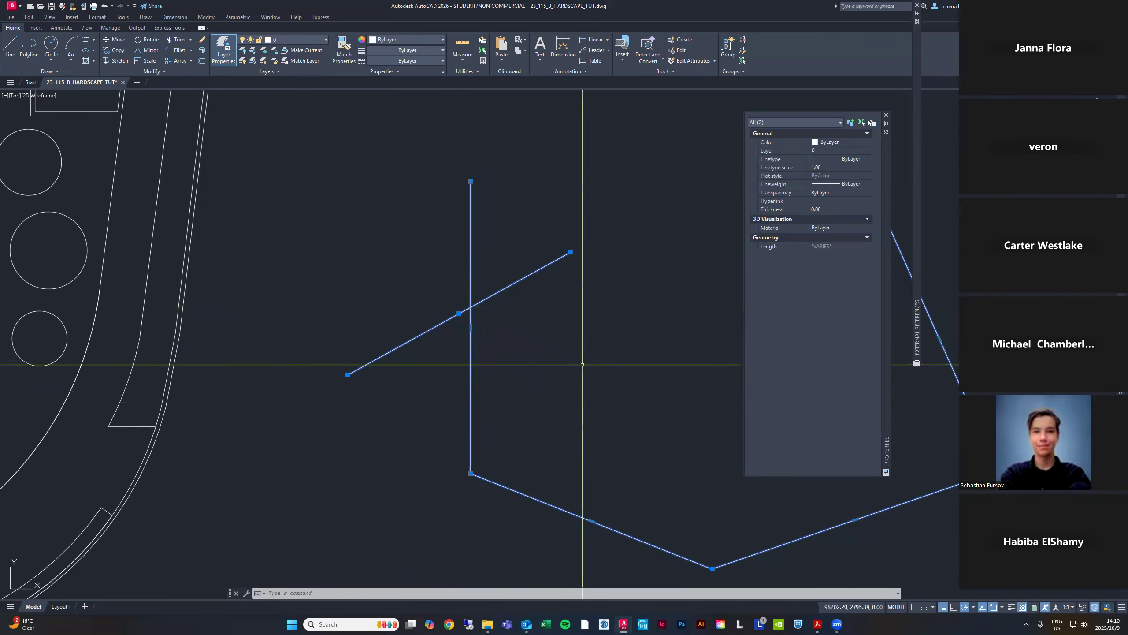
scroll(583, 378, "down", 6)
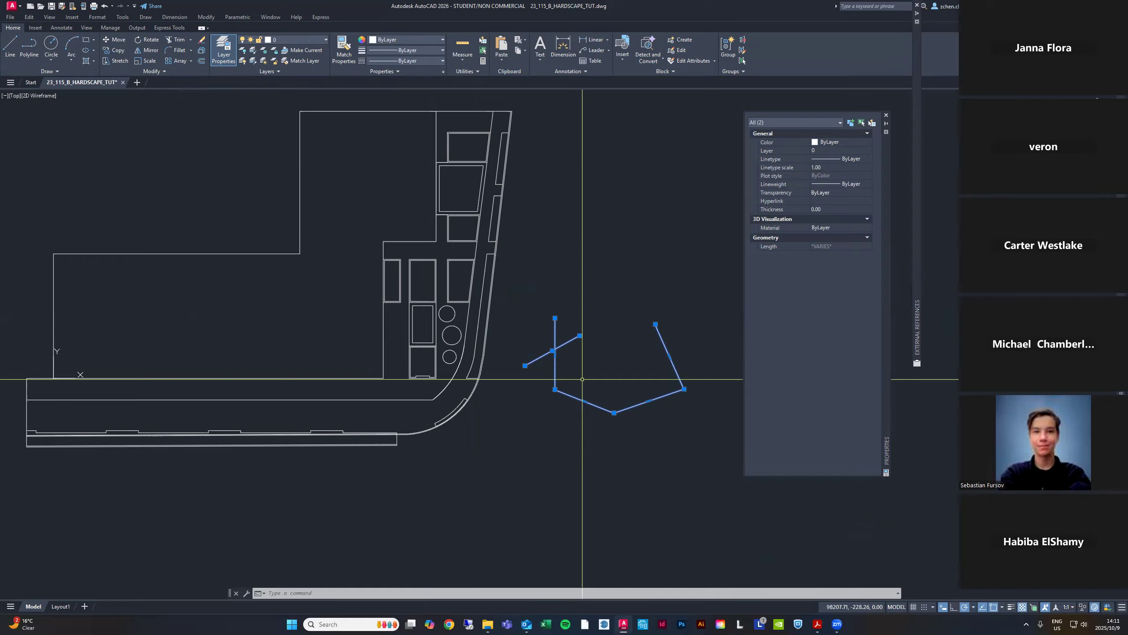
left_click(626, 434)
left_click(515, 294)
key("Delete")
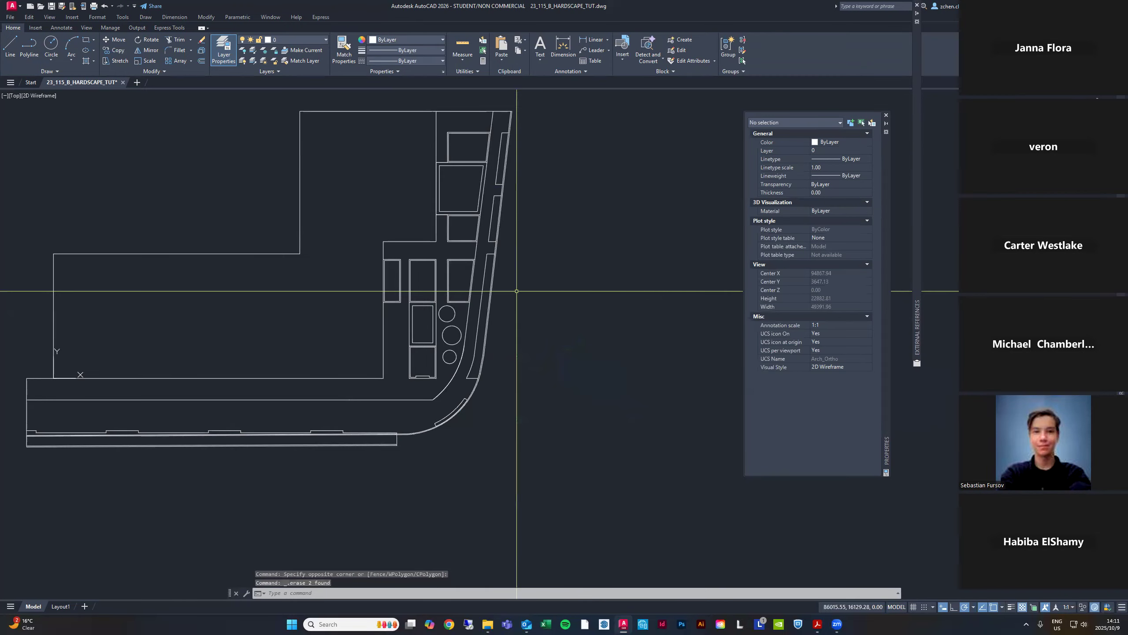
Select all visible linework of the base plan and explode it with the EXPLODE command
scroll(516, 291, "down", 5)
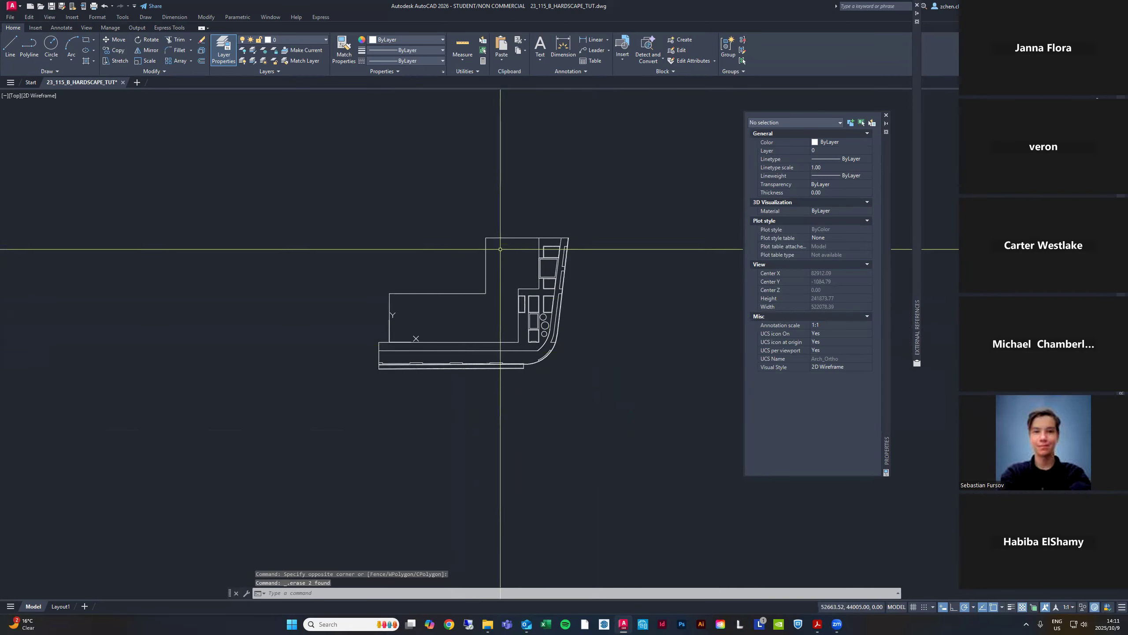
key("ctrl+a")
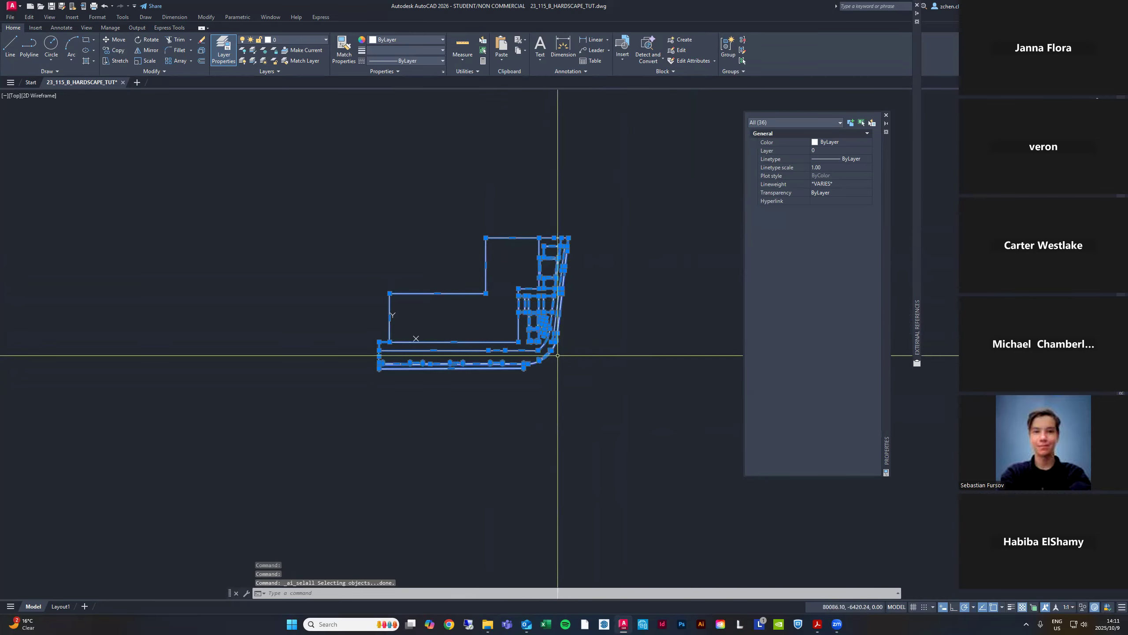
type("EX")
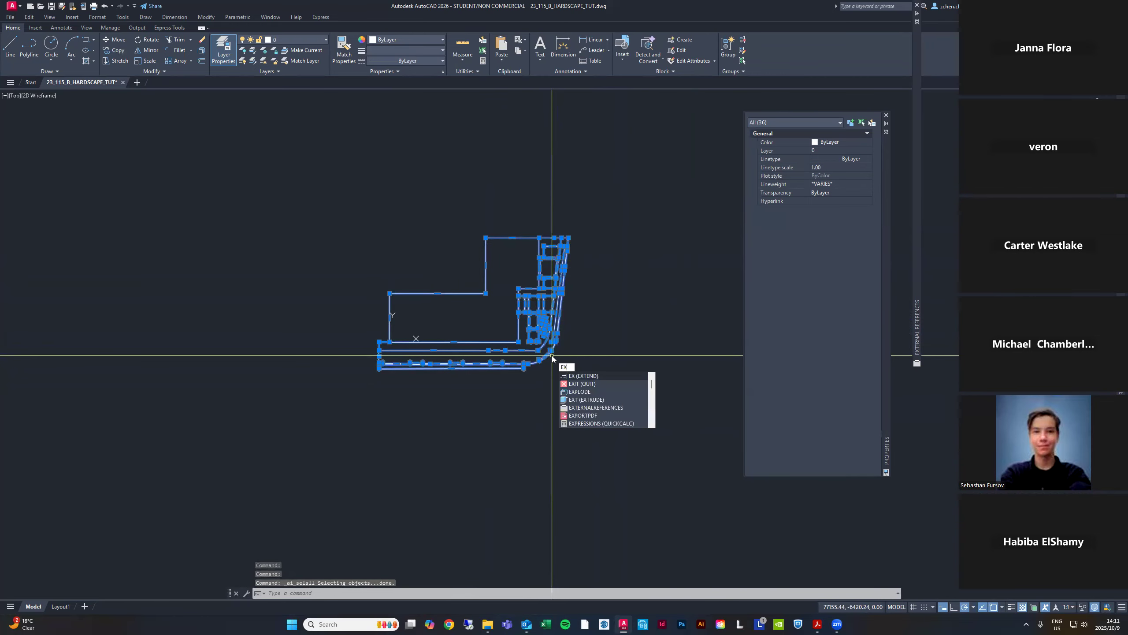
type("P")
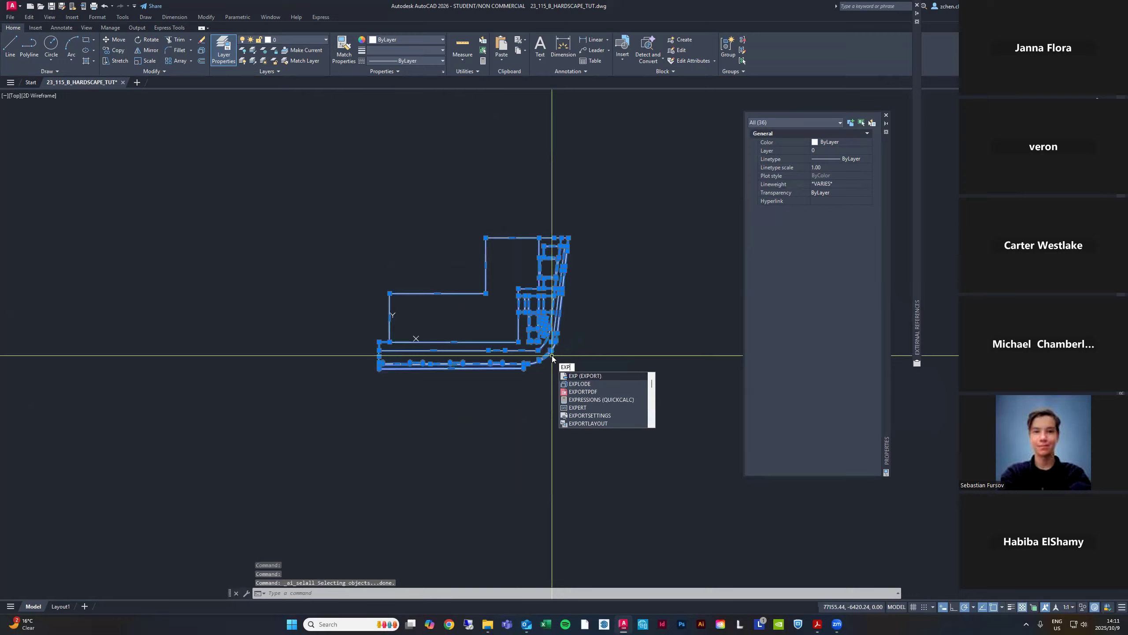
key("Down")
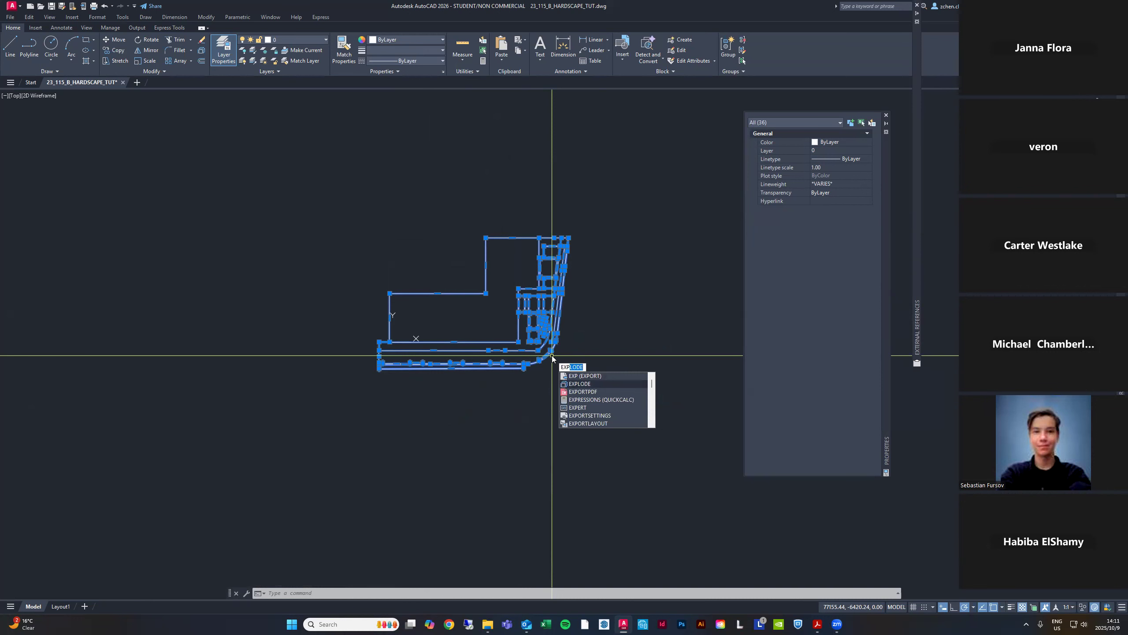
key("Return")
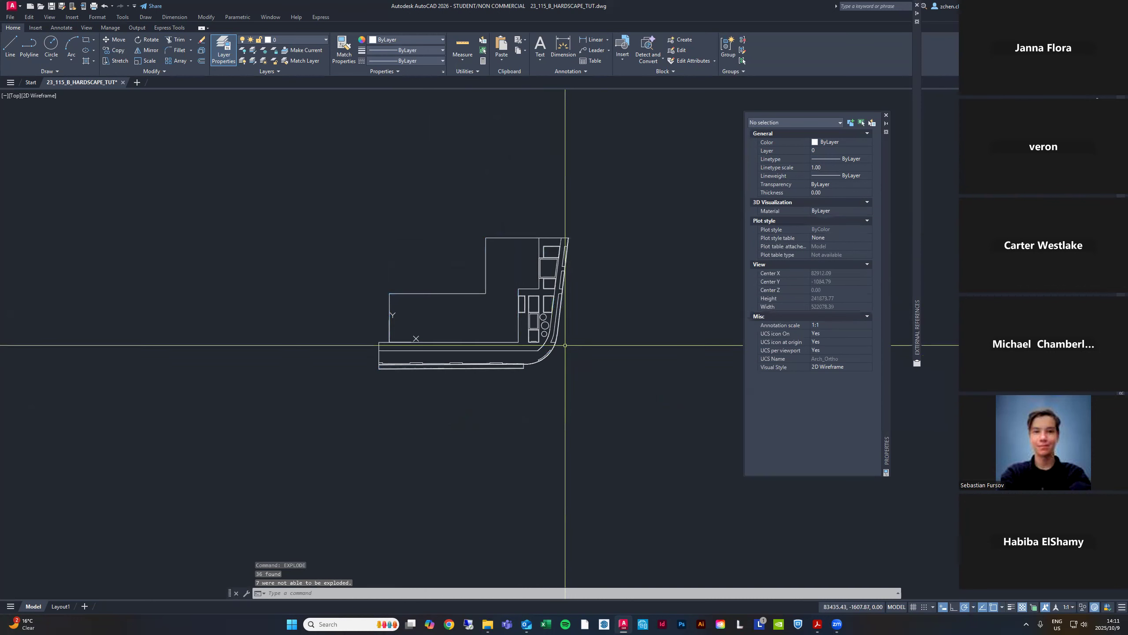
Thaw the BLCOK layer to bring back the planting, furniture and paving blocks
scroll(520, 300, "up", 2)
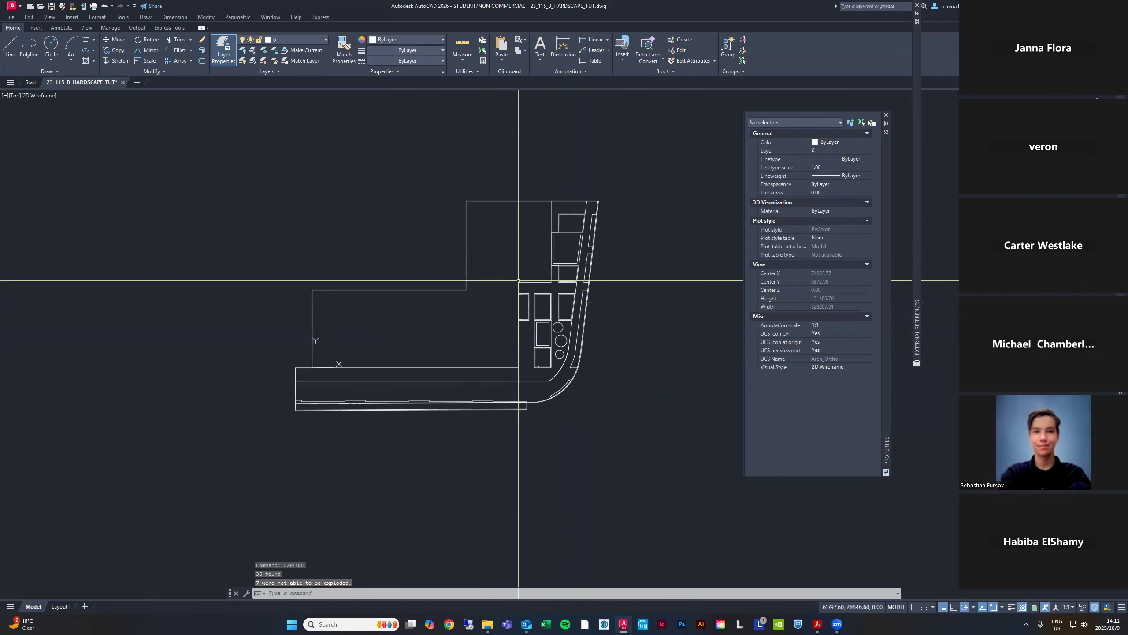
scroll(577, 311, "down", 2)
left_click(661, 464)
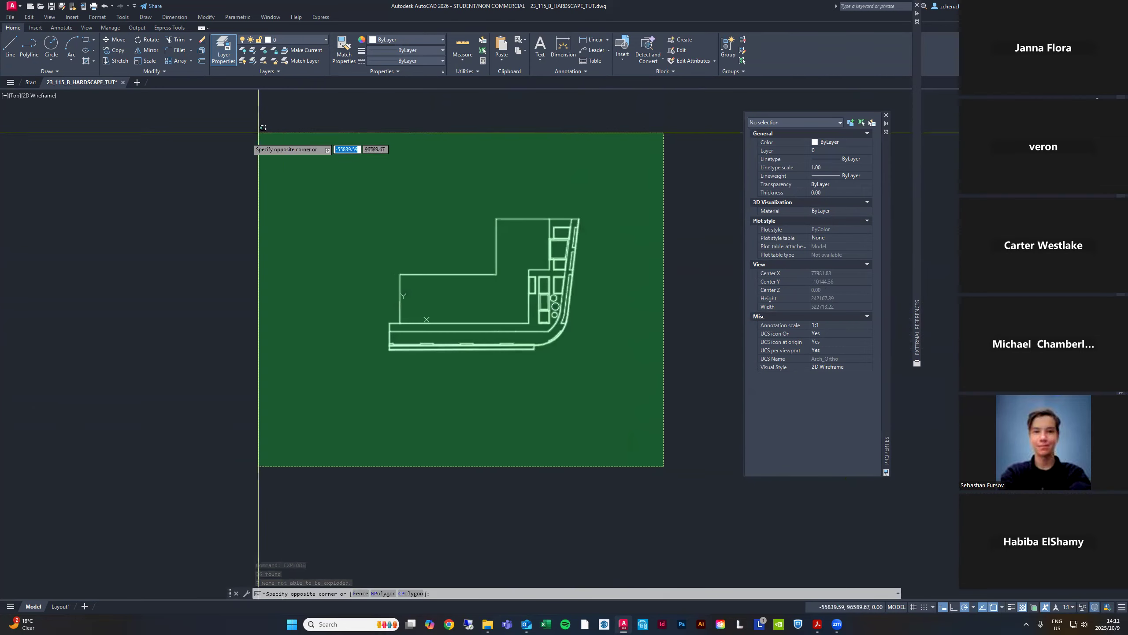
key("Escape")
mouse_move(916, 145)
mouse_move(1121, 87)
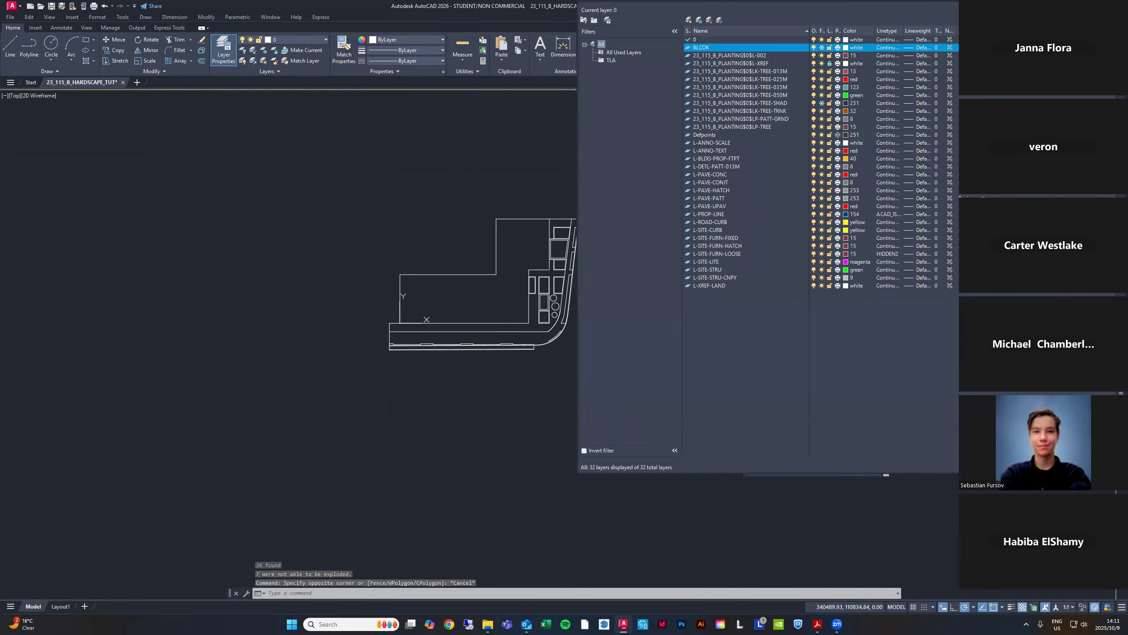
left_click(823, 47)
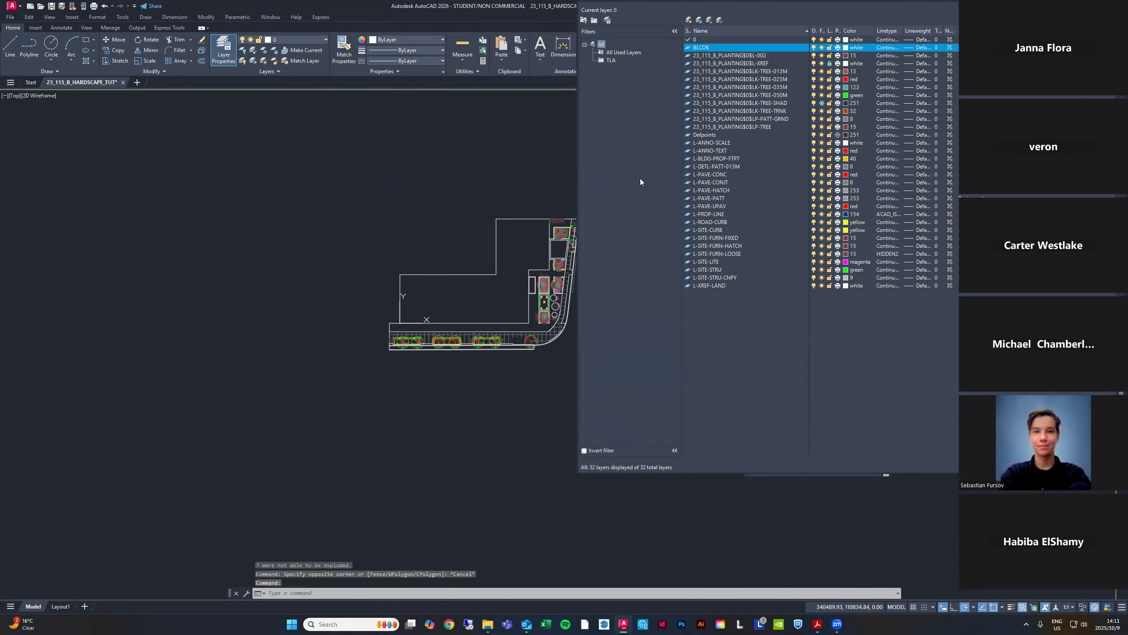
Select everything in the drawing, review the object types in the selection, and clear the selection
key("ctrl+1")
key("ctrl+a")
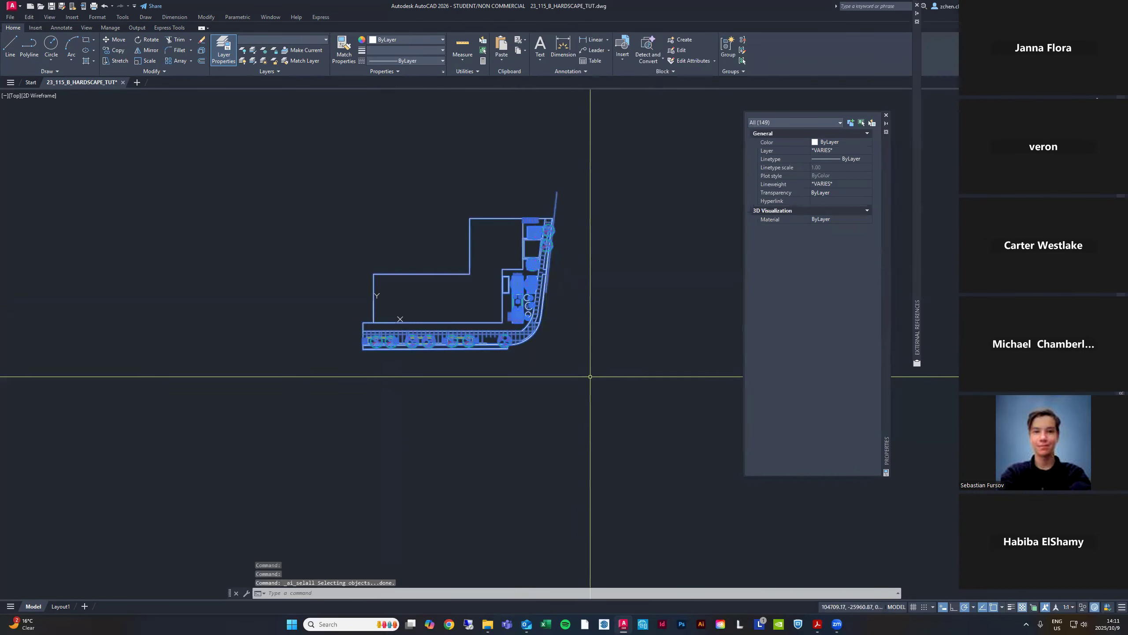
left_click(784, 122)
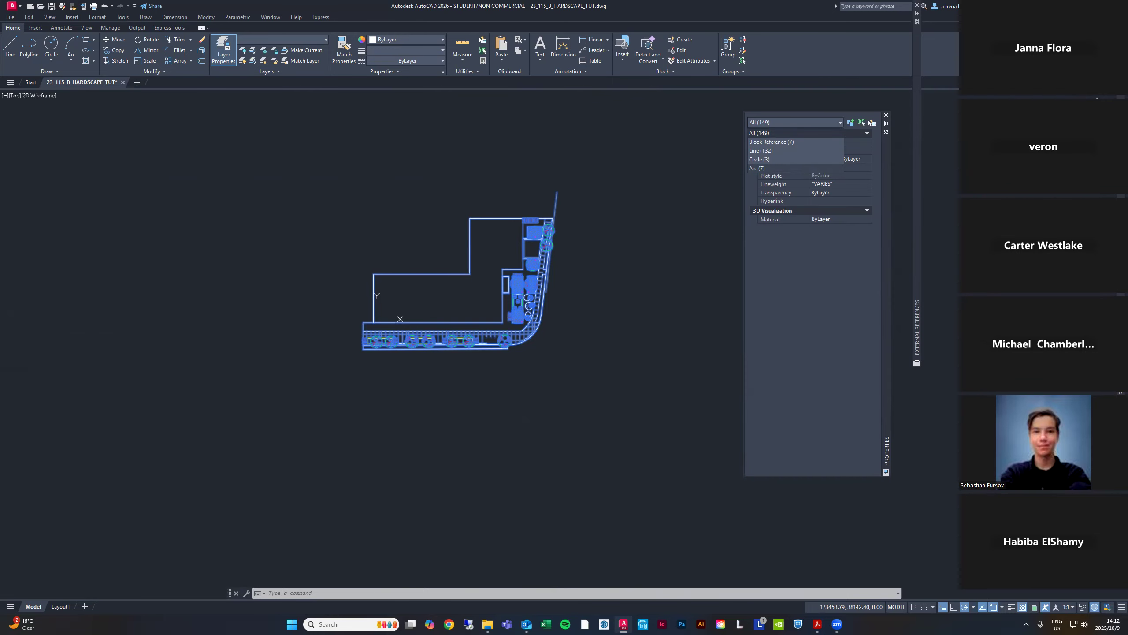
left_click(594, 334)
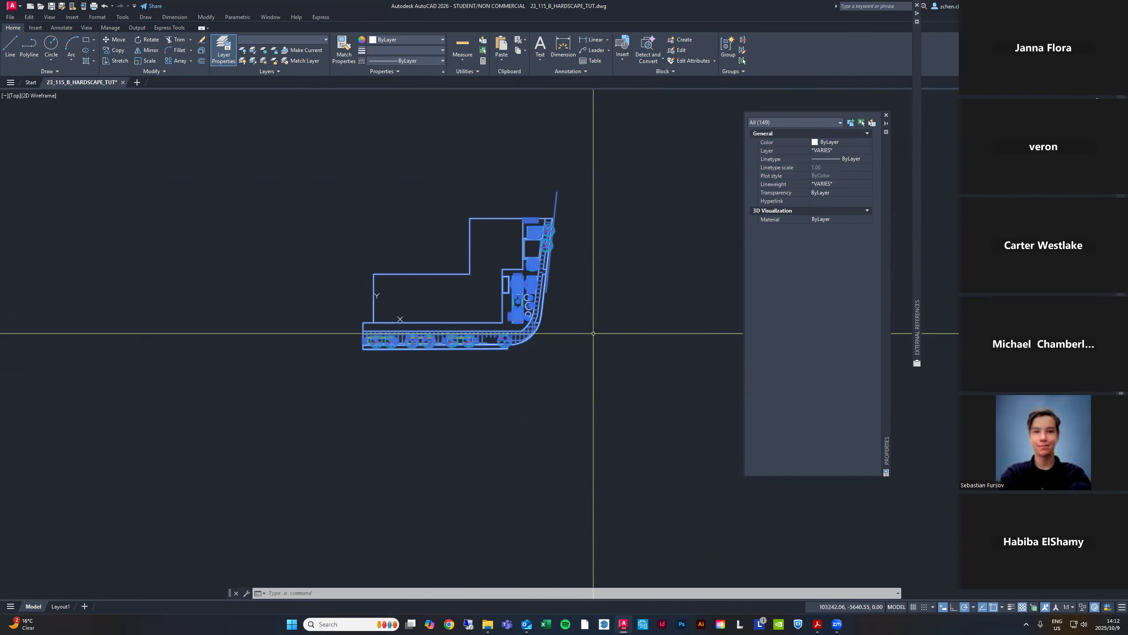
left_click(819, 121)
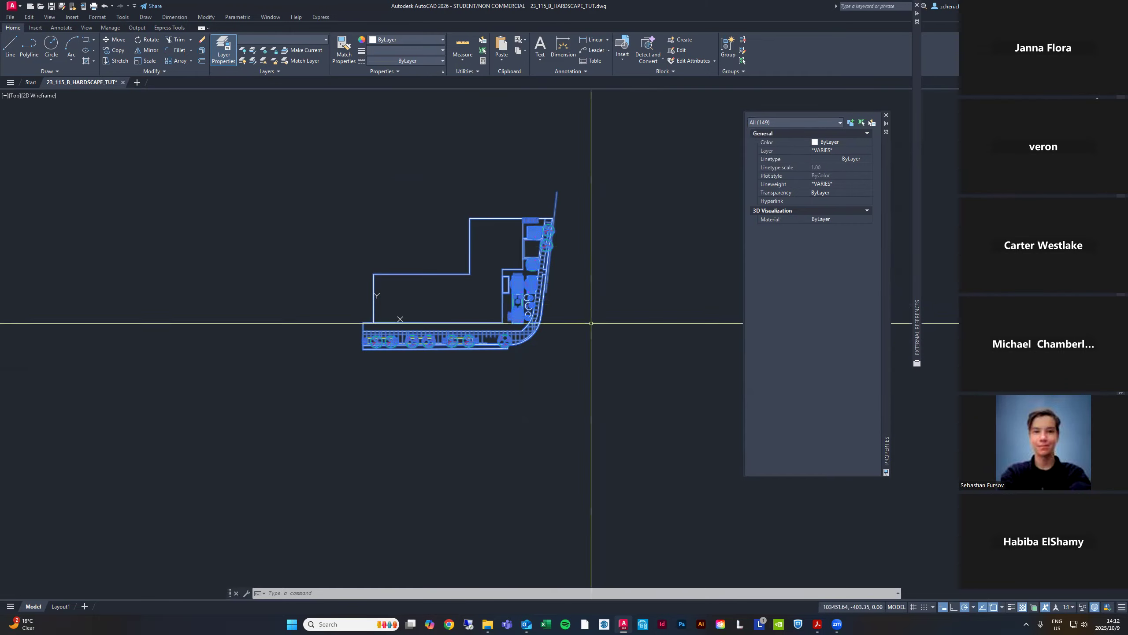
key("Escape")
Select the inner curved edge at the plan's rounded corner, inspect its arc geometry and ends, and deselect it
scroll(539, 328, "up", 10)
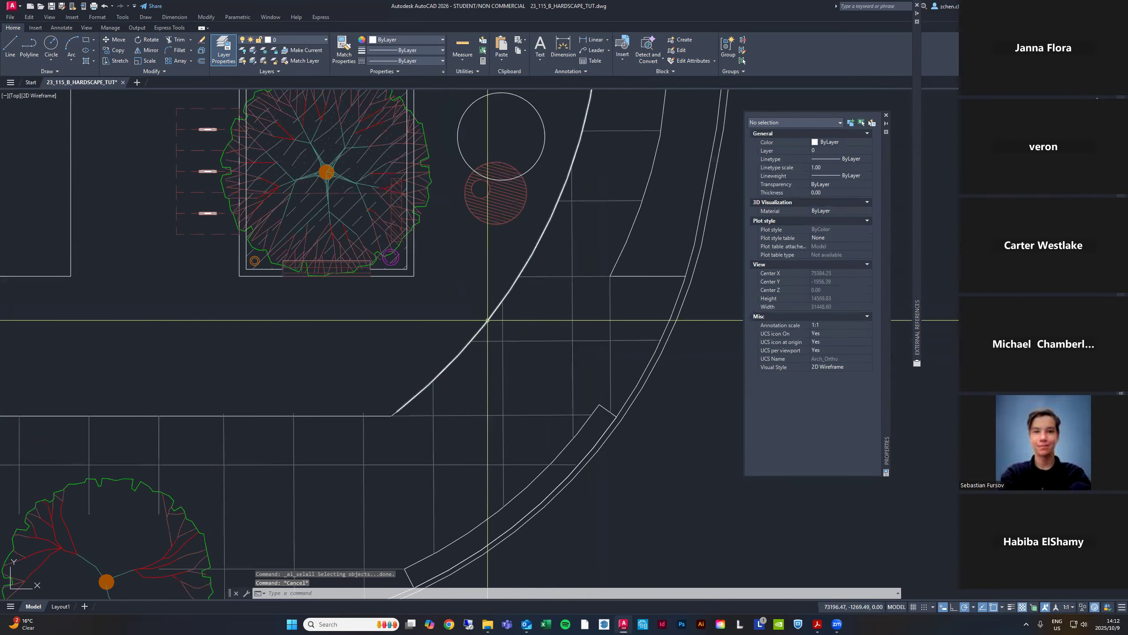
left_click(488, 319)
scroll(625, 284, "down", 3)
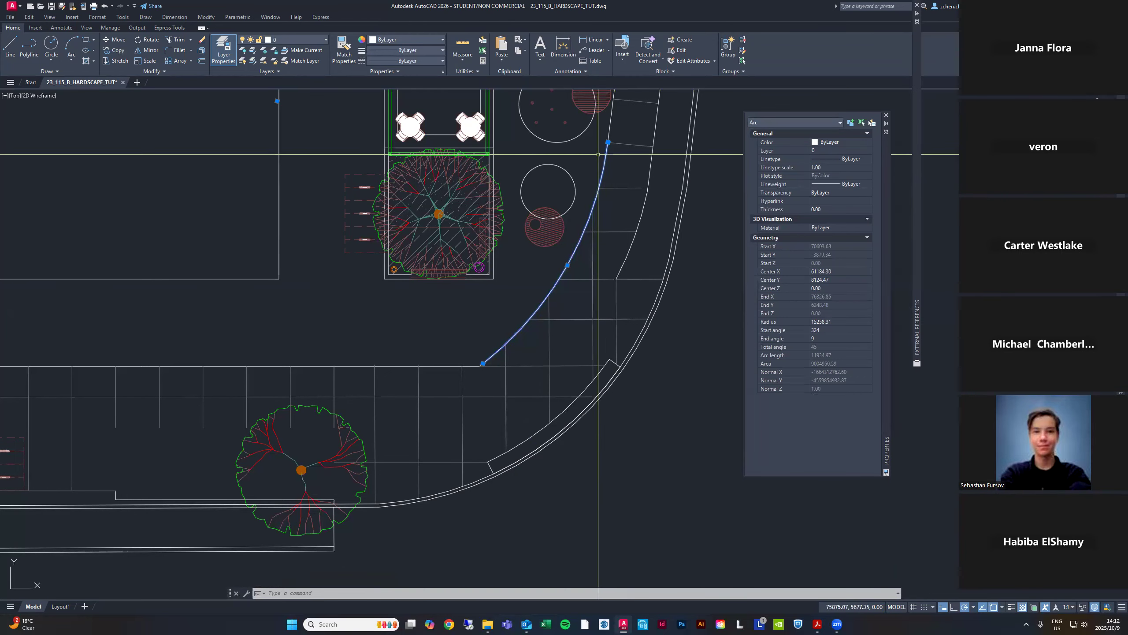
scroll(432, 382, "up", 5)
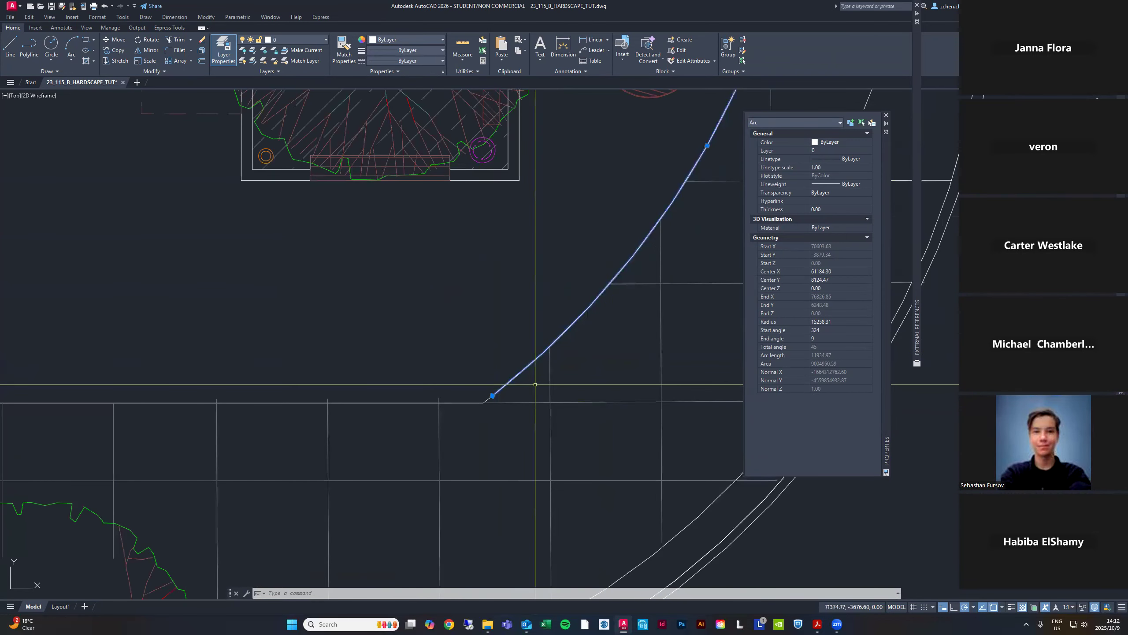
key("Escape")
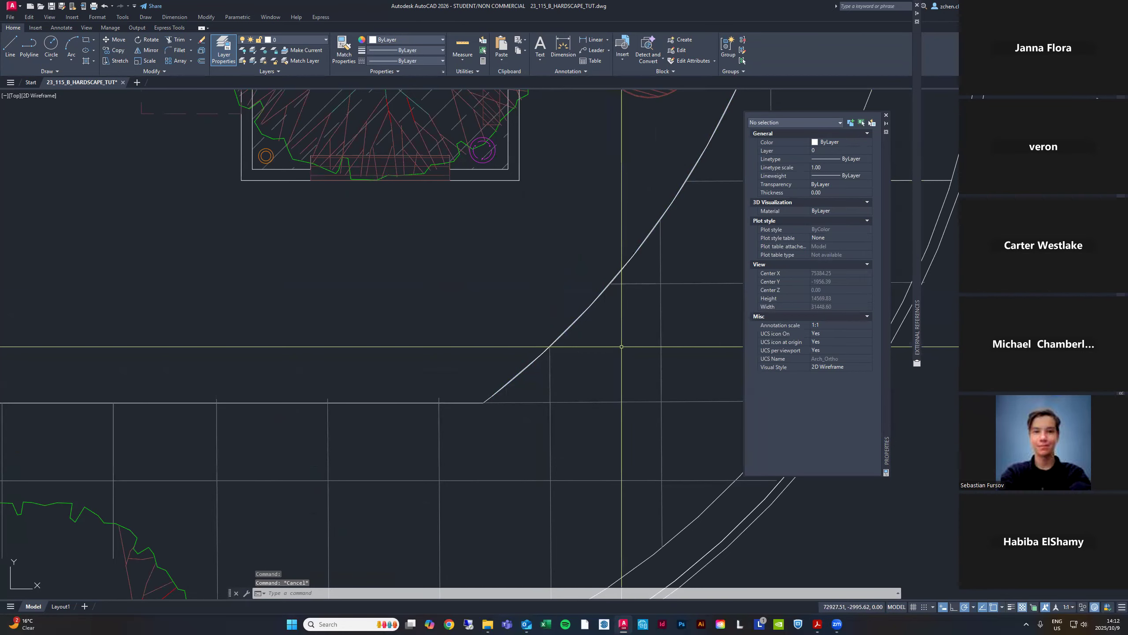
Regenerate the model and select the inner curved edge with a crossing window to check for overlapping arcs
type("RE")
key("Return")
scroll(622, 347, "up", 15)
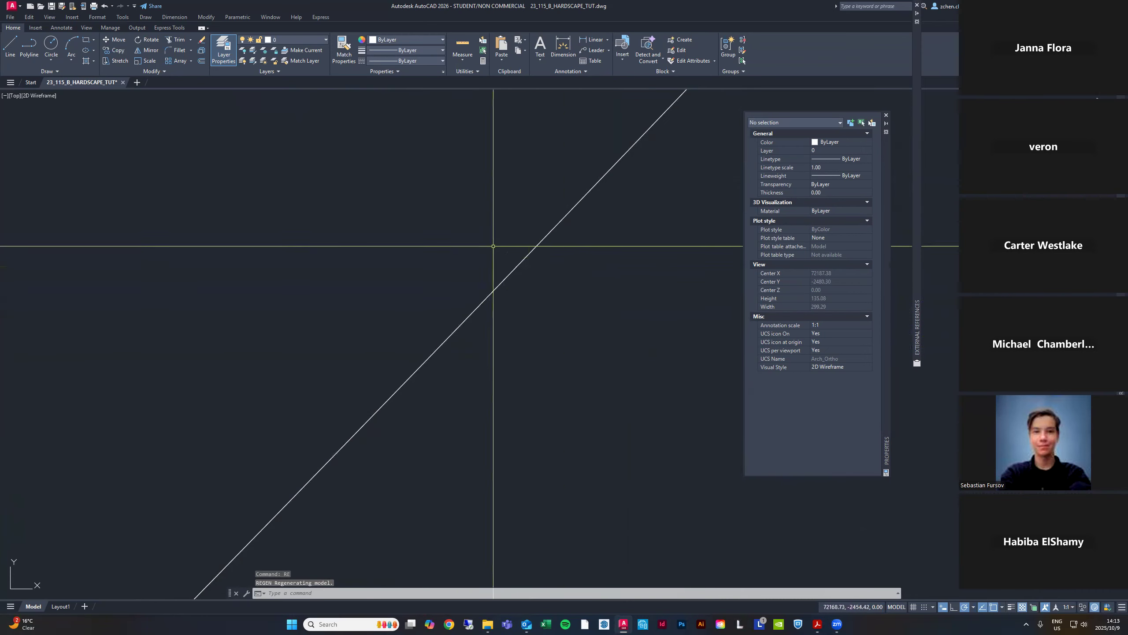
left_click(558, 293)
left_click(488, 245)
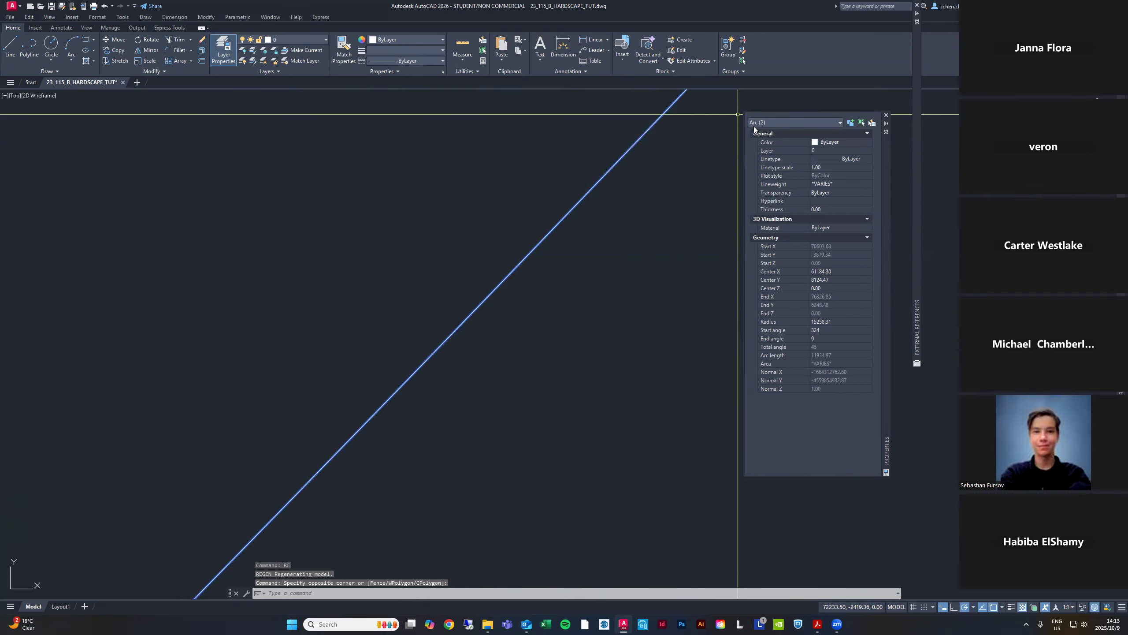
key("Escape")
scroll(448, 297, "down", 18)
mouse_move(492, 295)
middle_mouse_down()
mouse_move(544, 420)
mouse_move(539, 299)
middle_mouse_up()
scroll(540, 299, "down", 5)
middle_click_drag(509, 350, 513, 376)
left_click(605, 123)
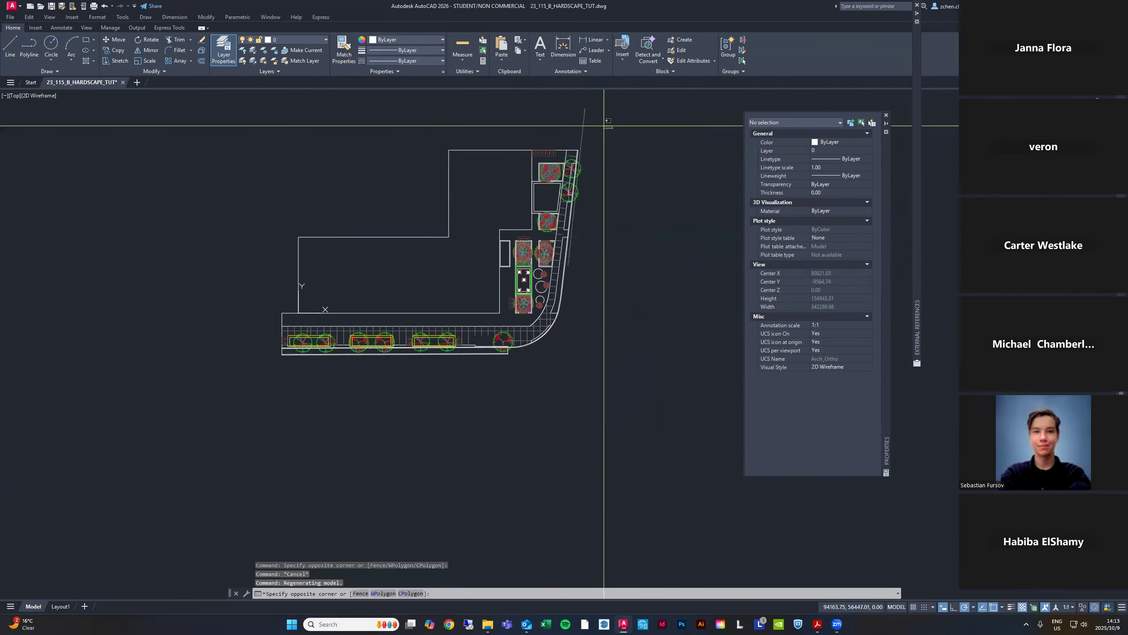
left_click(581, 114)
scroll(581, 114, "up", 7)
key("Escape")
scroll(581, 115, "down", 6)
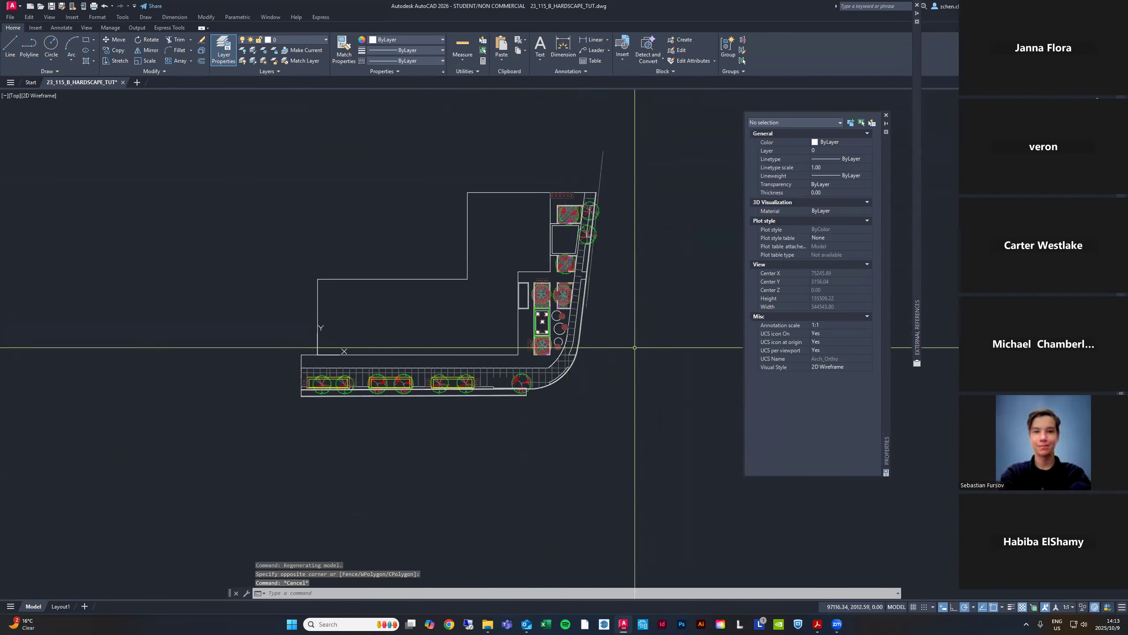
Purge all unused items from the drawing, including nested items and orphaned data, repeating the purge before closing the dialog
key("ctrl+a")
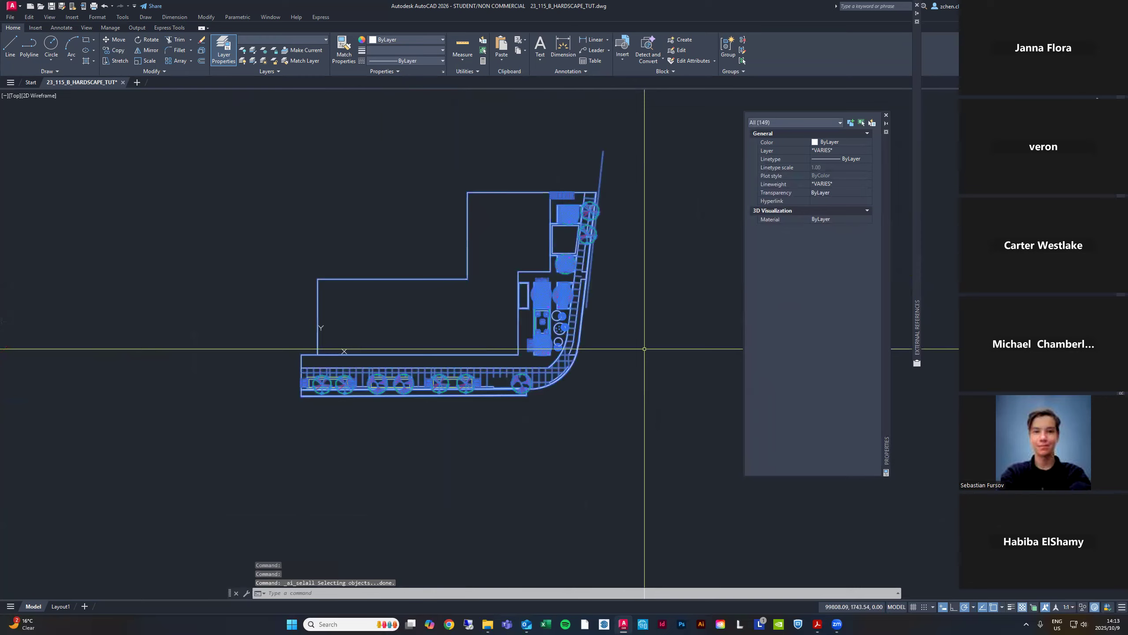
type("PU")
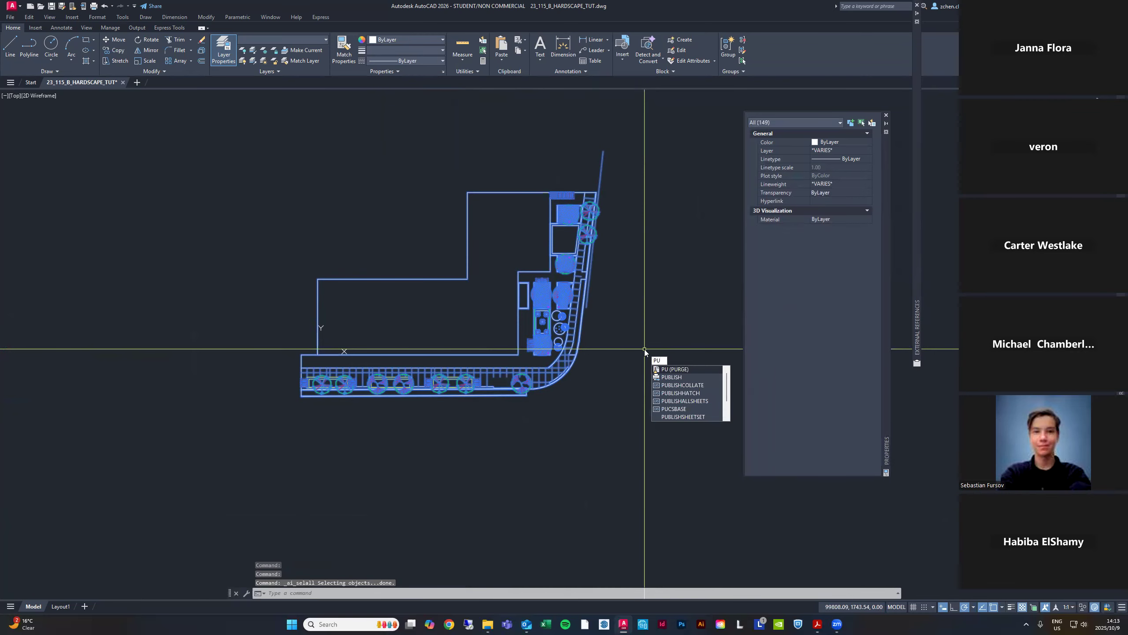
key("Return")
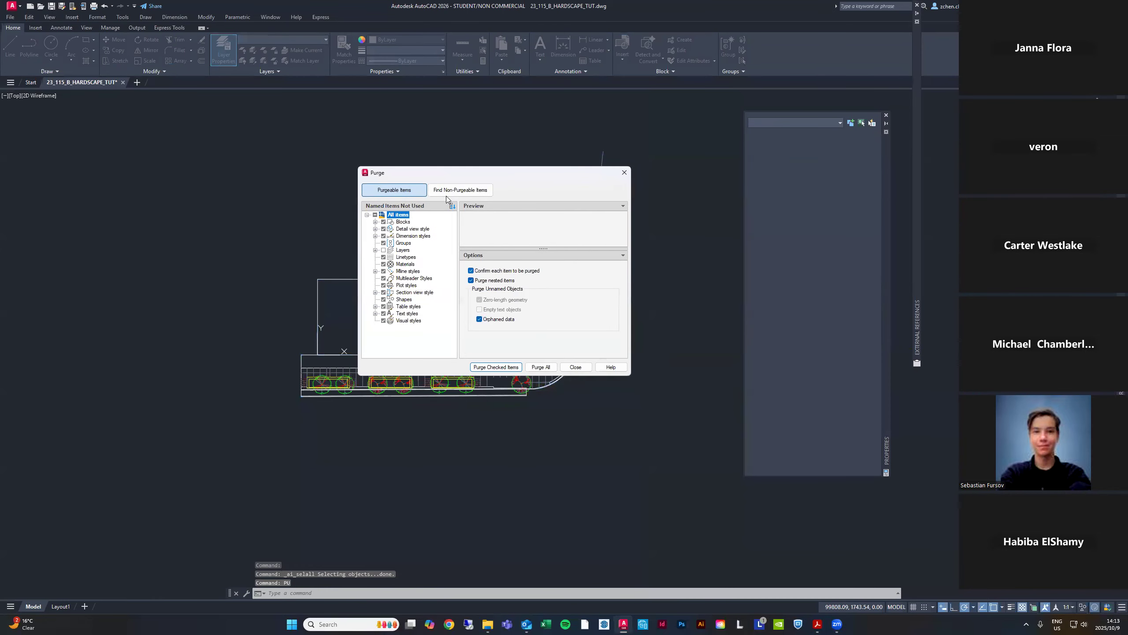
left_click(548, 367)
left_click(558, 303)
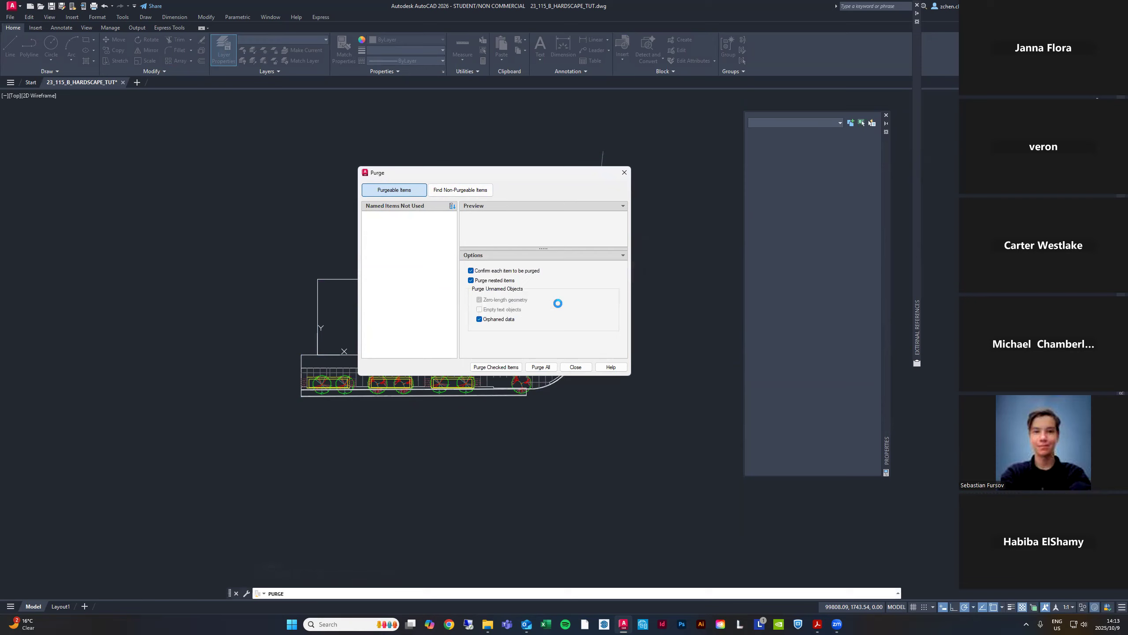
left_click(546, 367)
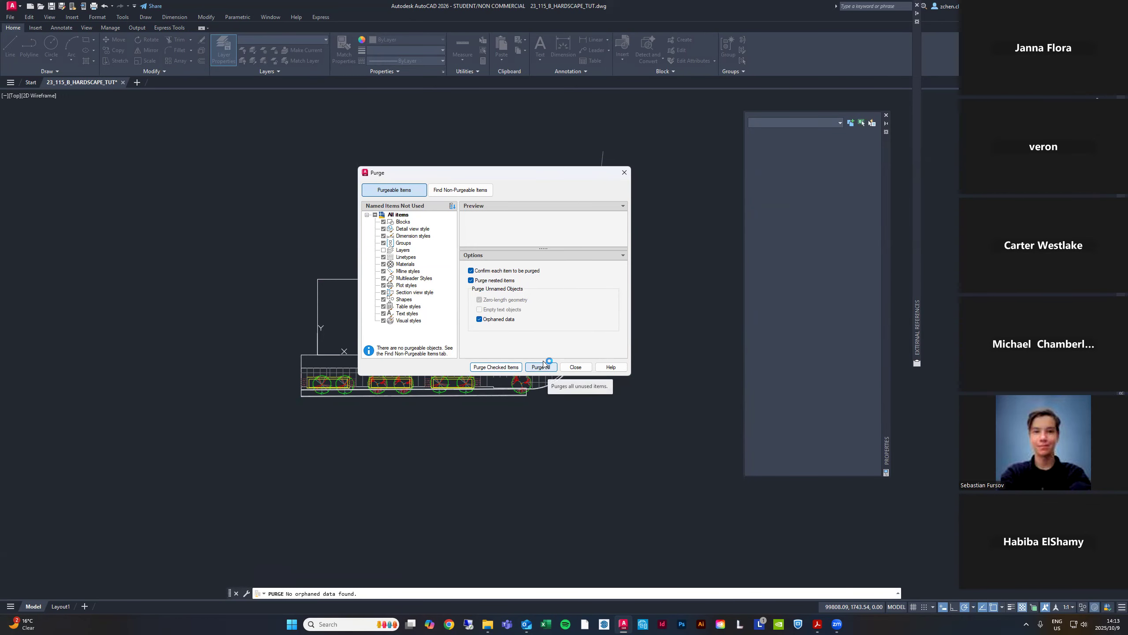
left_click(544, 366)
left_click(544, 367)
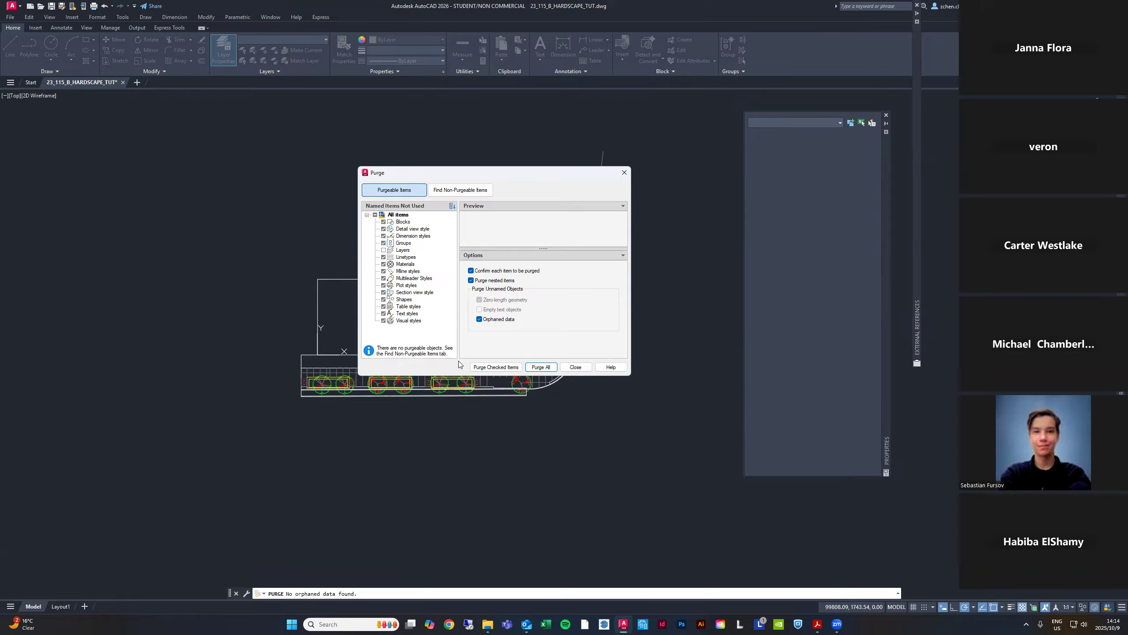
left_click(576, 366)
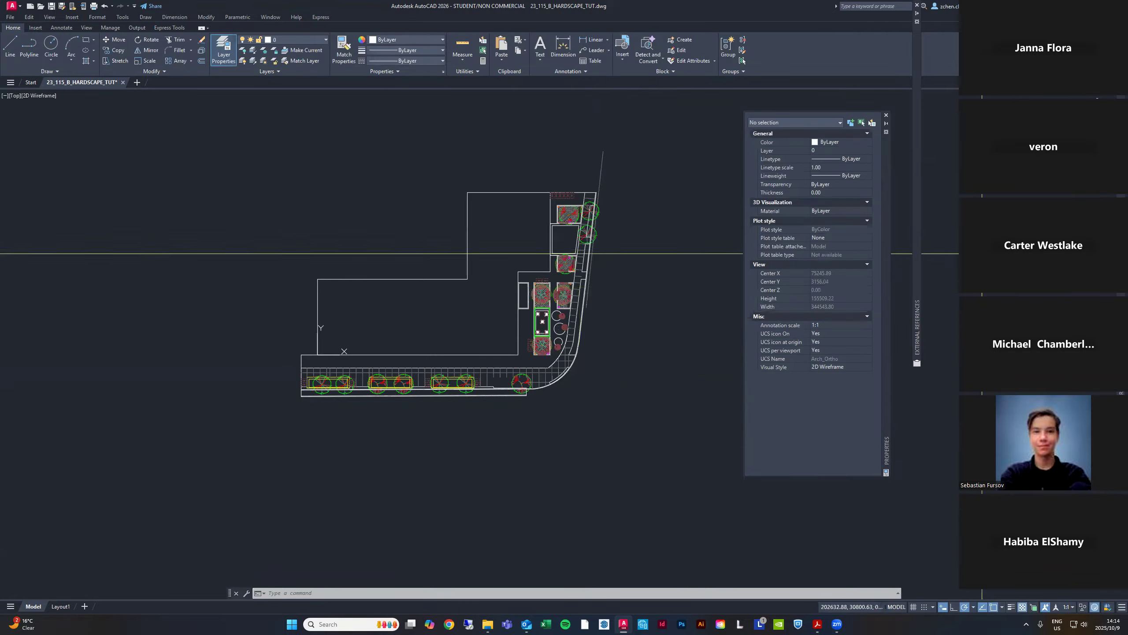
Save the drawing under its existing name, 23_115_B_HARDSCAPE_TUT
mouse_move(1120, 246)
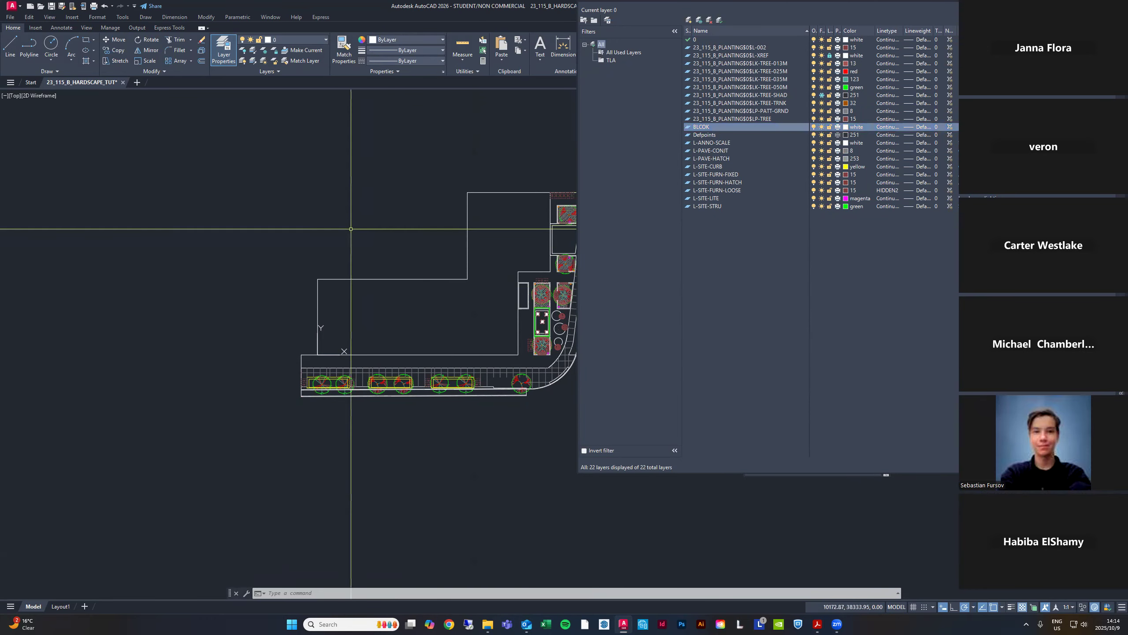
type("SAVWE")
key("Return")
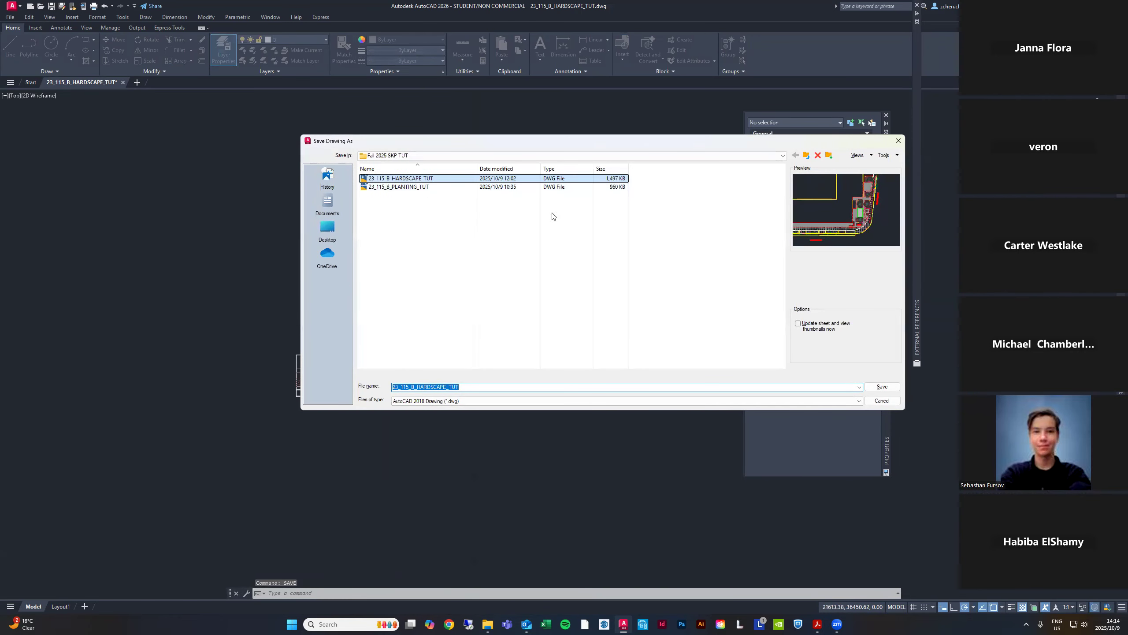
key("Return")
type("SAVE")
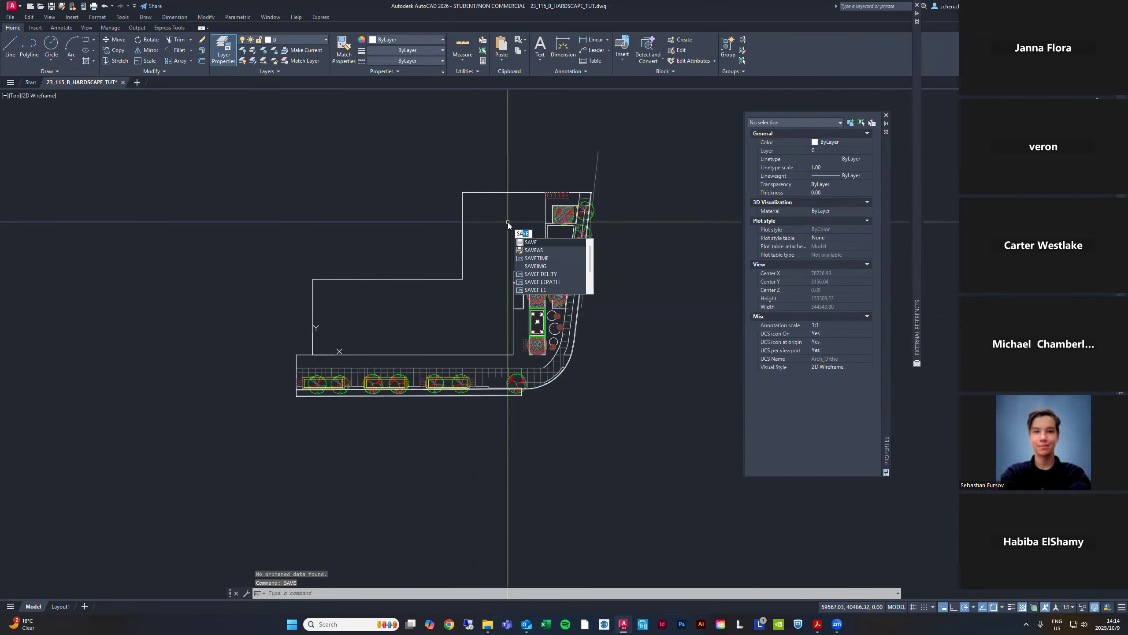
key("Return")
key("Return")
key("ctrl+s")
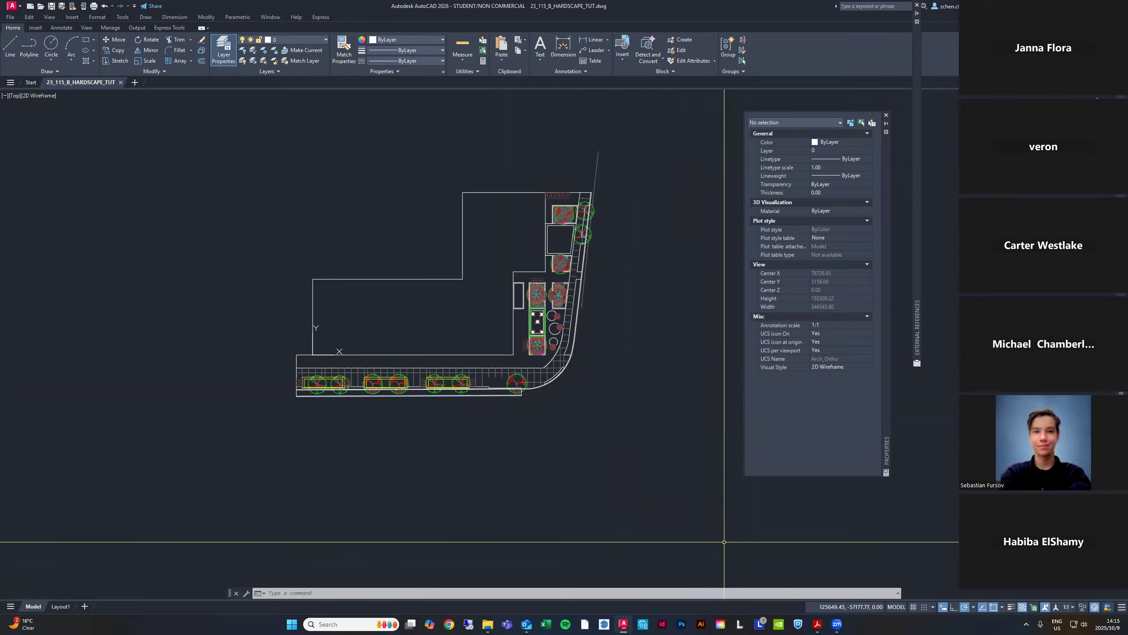
Launch SketchUp, look through the available templates and create a new model from the Architectural Millimeters template
left_click(604, 625)
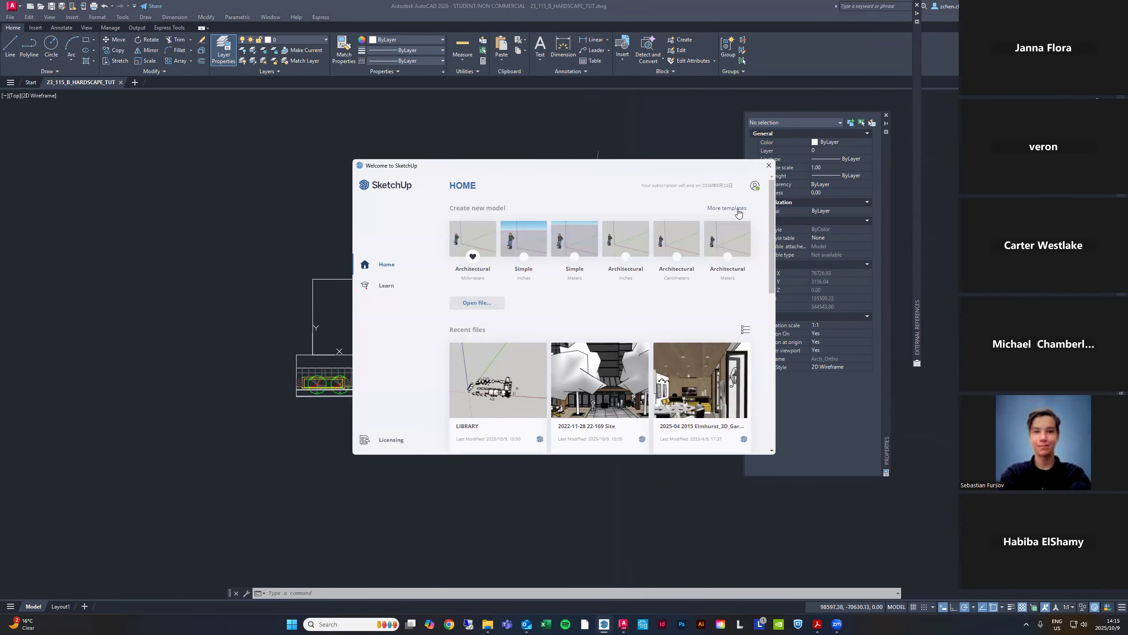
left_click(716, 209)
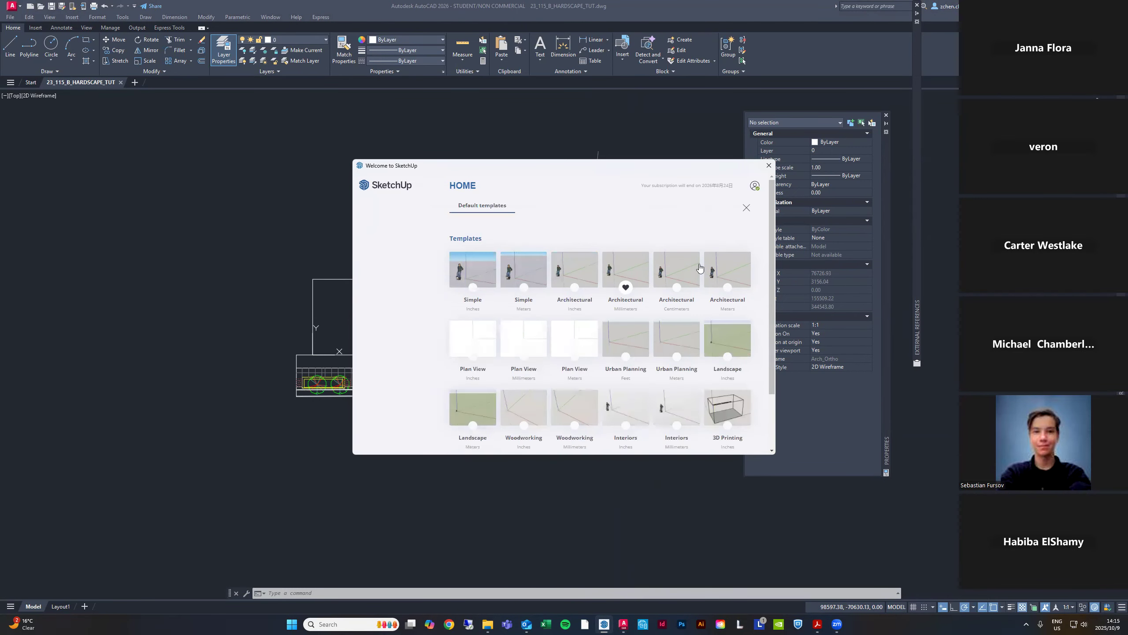
scroll(655, 363, "down", 2)
scroll(654, 364, "up", 2)
left_click(746, 207)
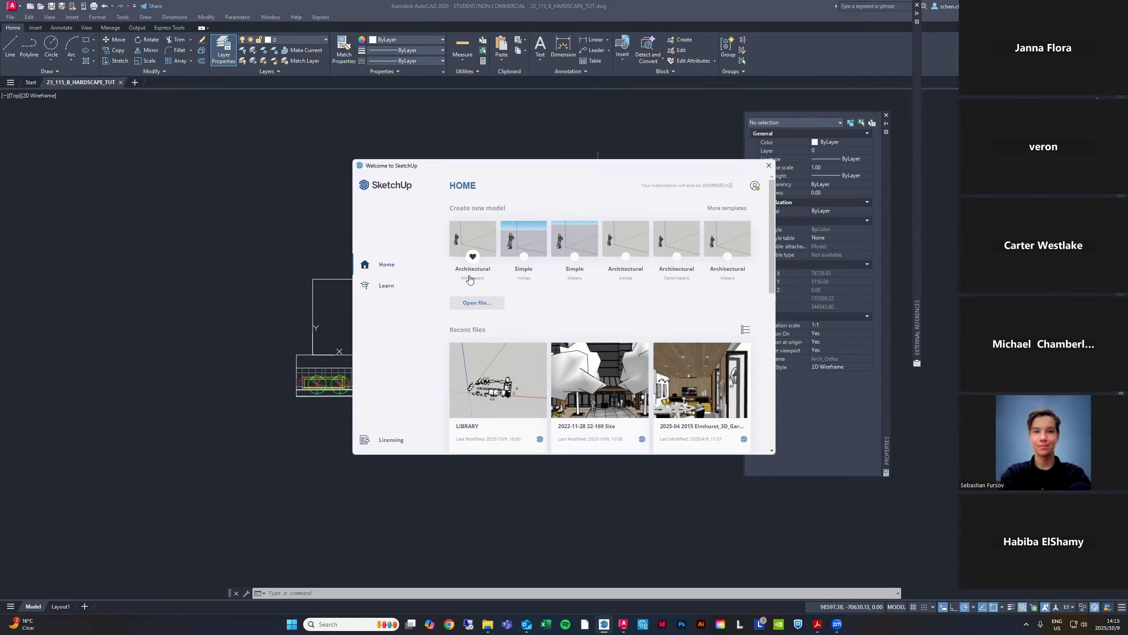
left_click(476, 231)
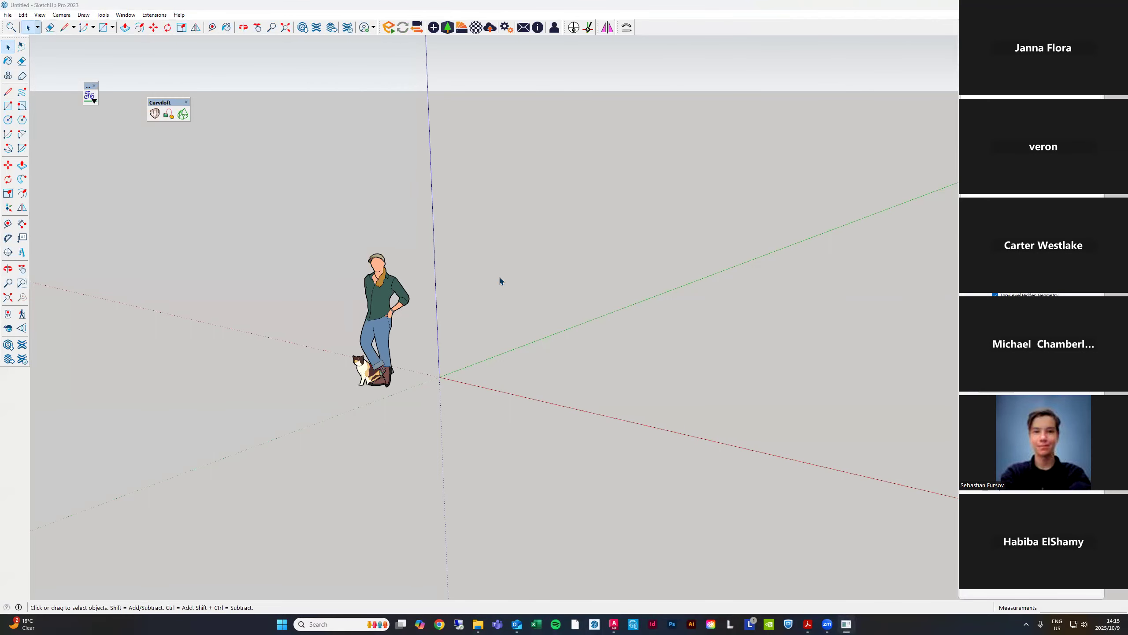
Delete the default human scale figure beside the model origin
middle_click_drag(772, 414, 771, 409)
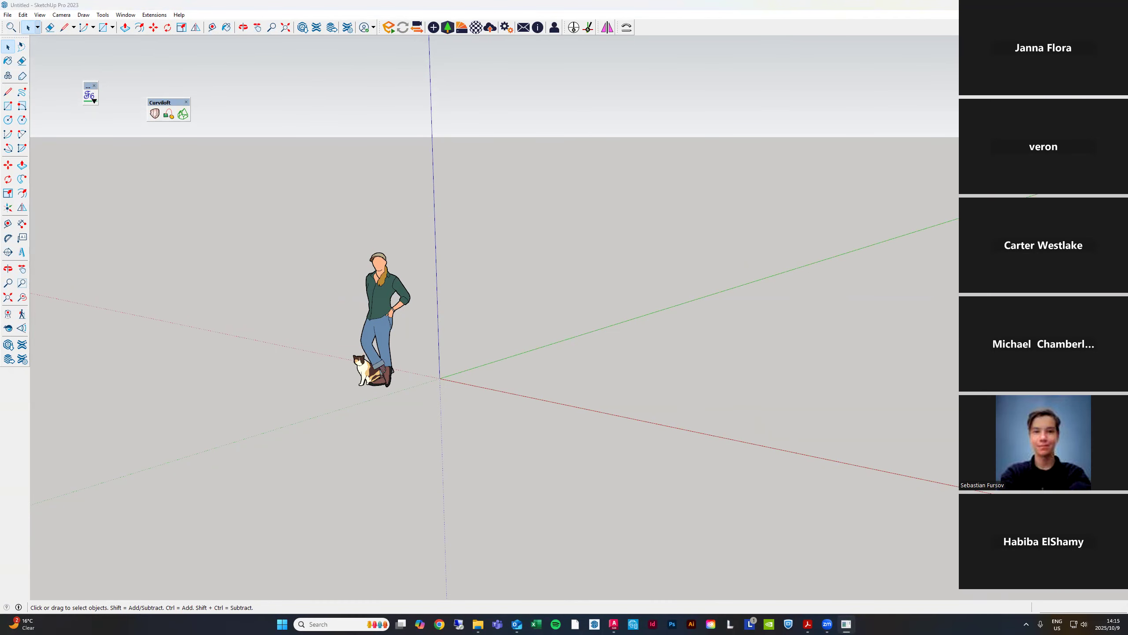
middle_click_drag(654, 338, 662, 339)
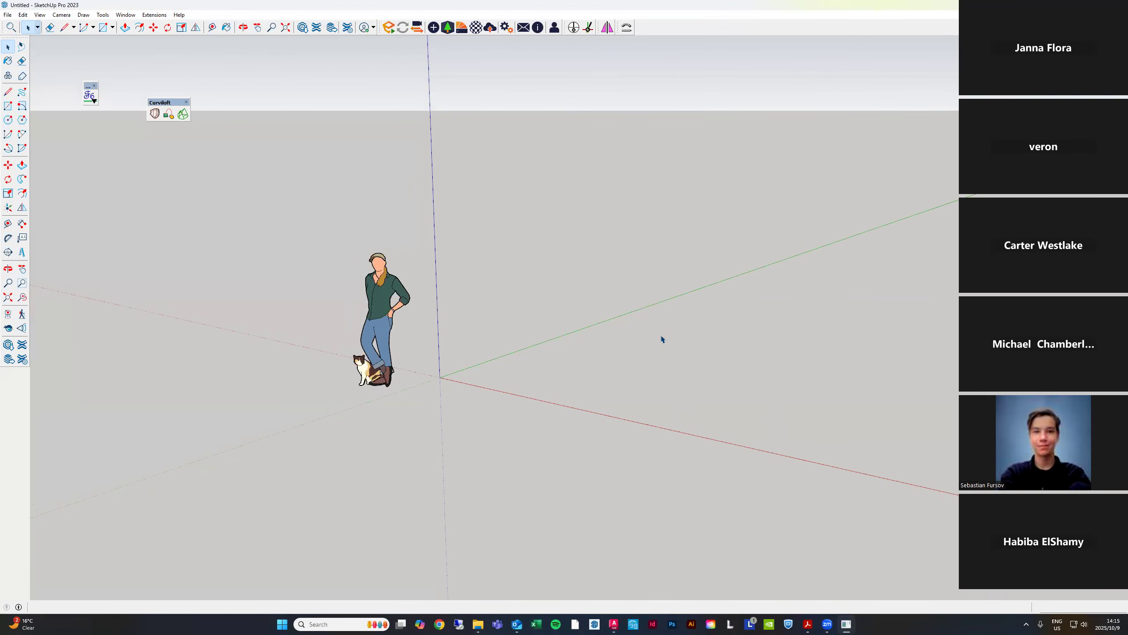
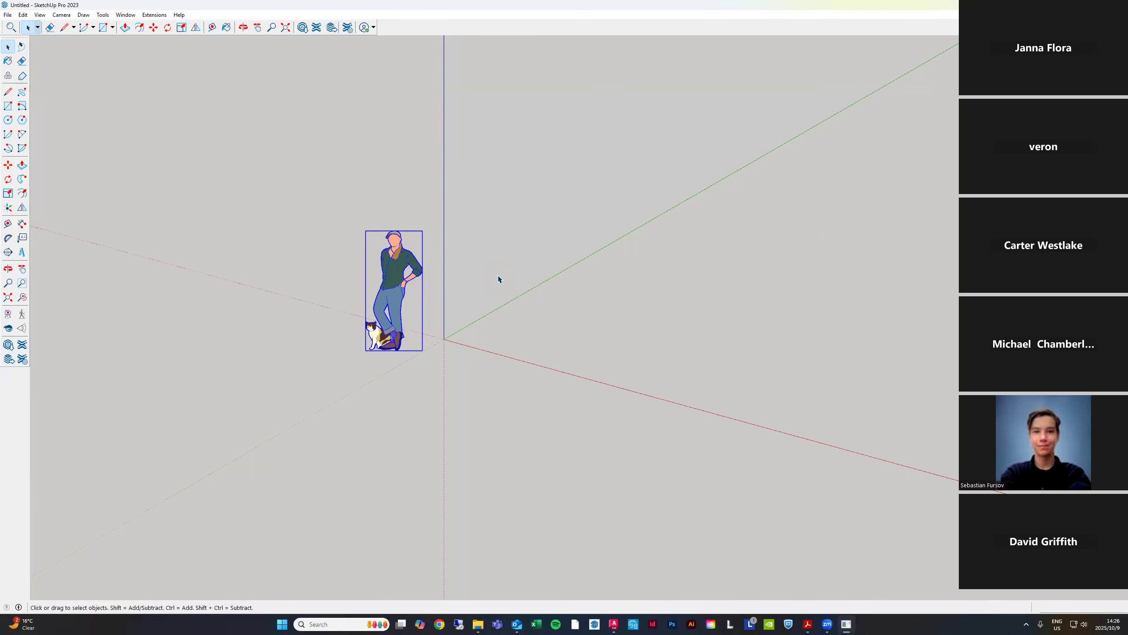
middle_click_drag(547, 341, 417, 222)
left_click_drag(285, 236, 510, 383)
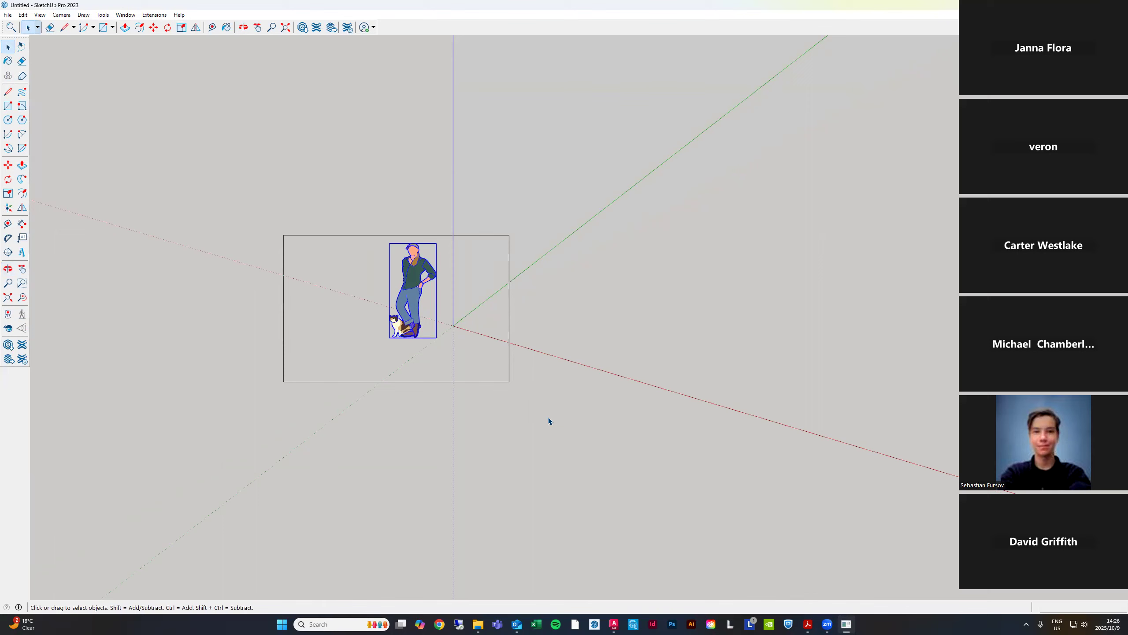
key("Delete")
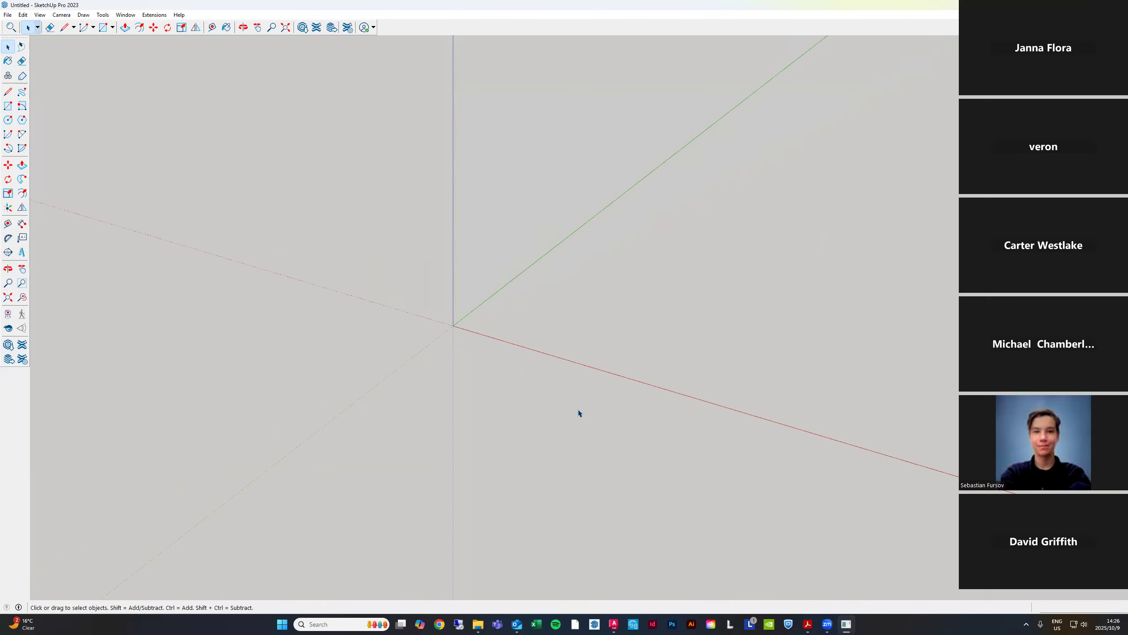
Import the drawing 23_115_B_HARDSCAPE_TUT from the Fall 2025 SKP TUT folder in D:\LA\UOG\TEACHING\25F\Source and dismiss the import results
middle_click_drag(518, 381, 453, 327)
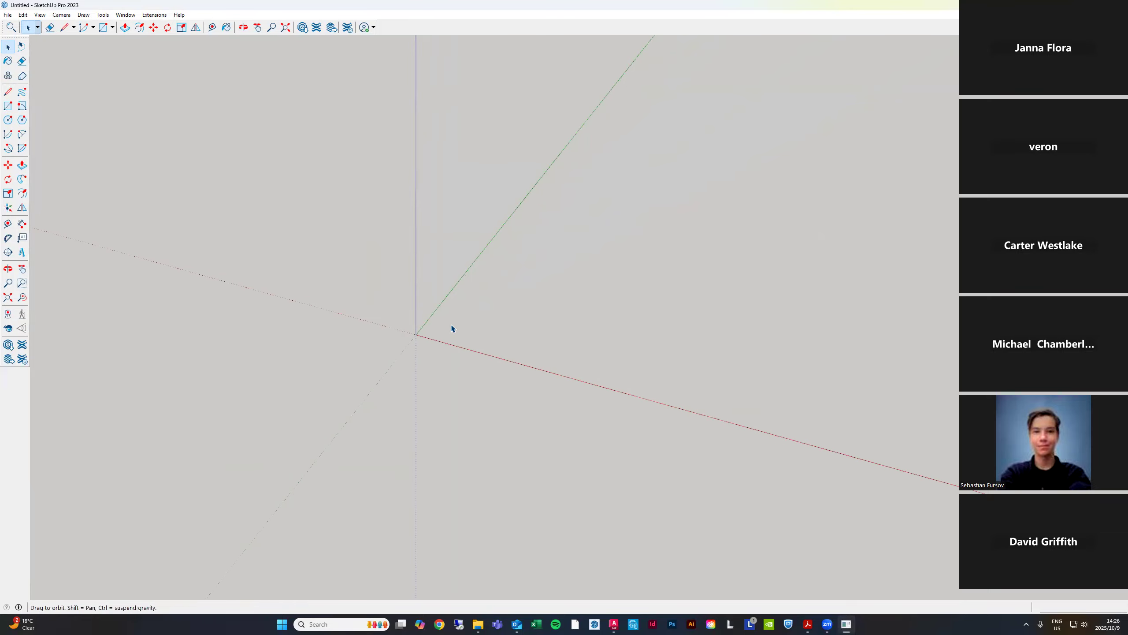
left_click(7, 15)
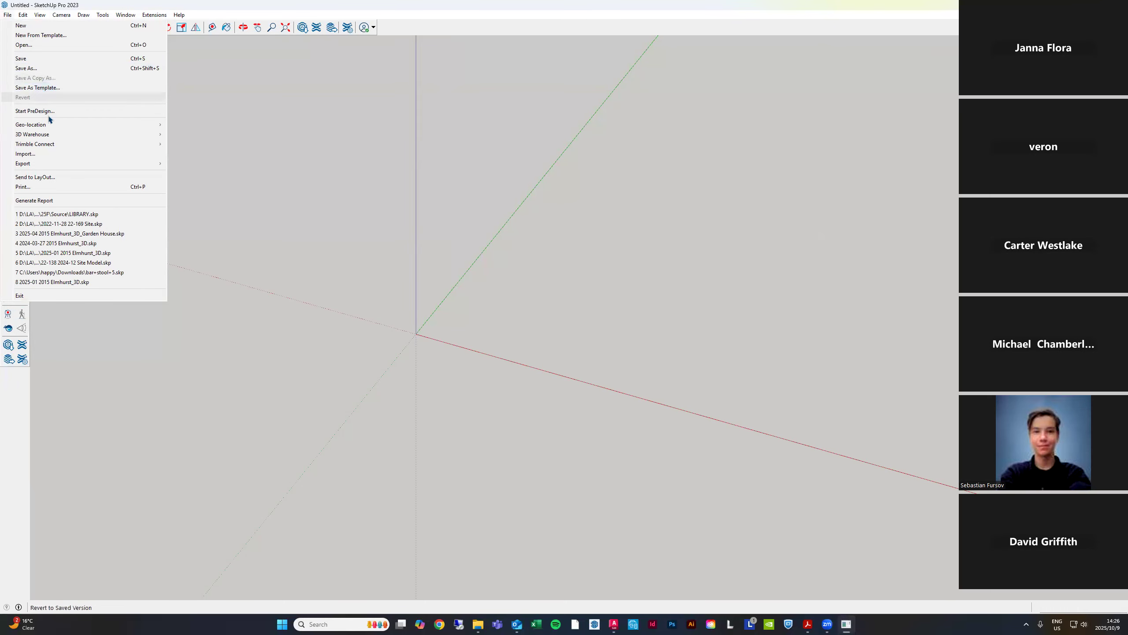
left_click(31, 156)
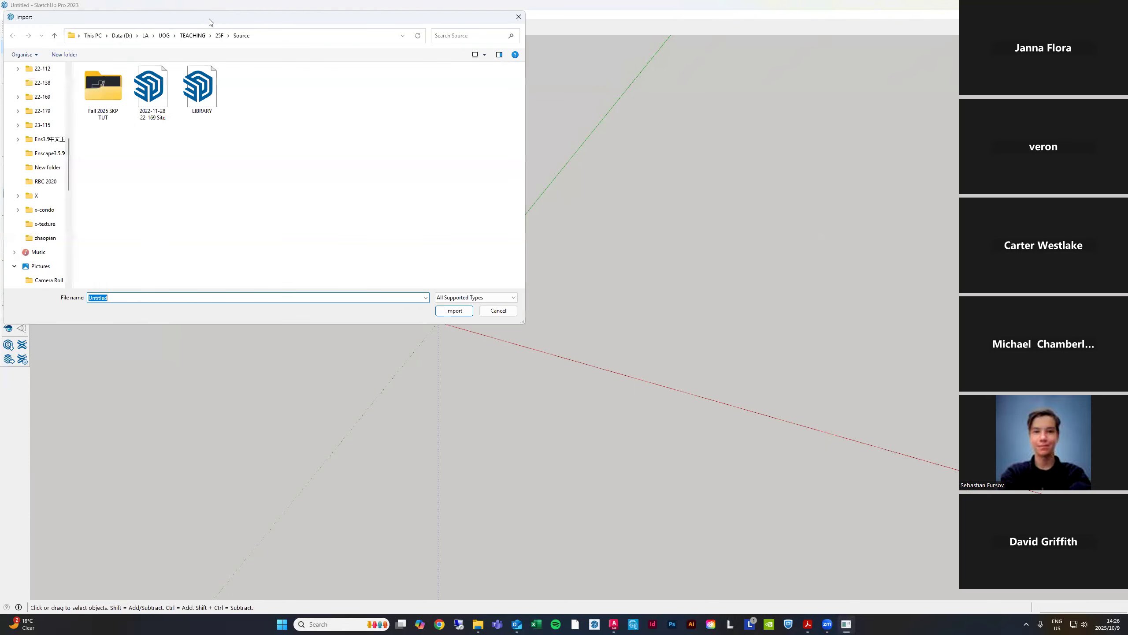
left_click(477, 624)
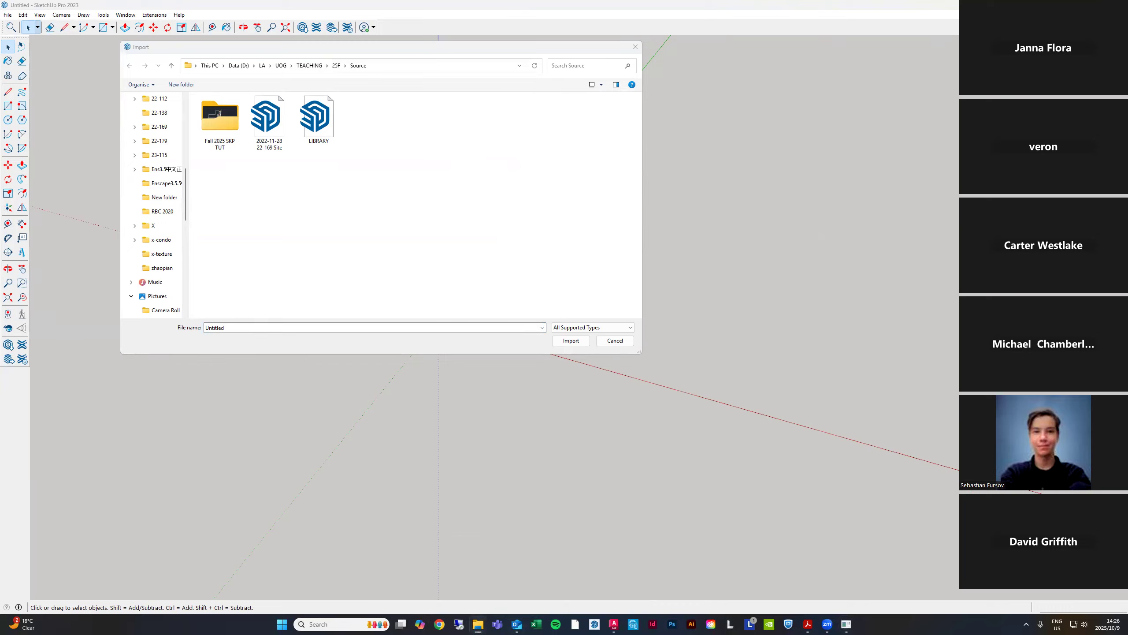
left_click(400, 66)
type("D:\\LA\\UOG\\TEACHING\\25F")
key("Return")
double_click(225, 116)
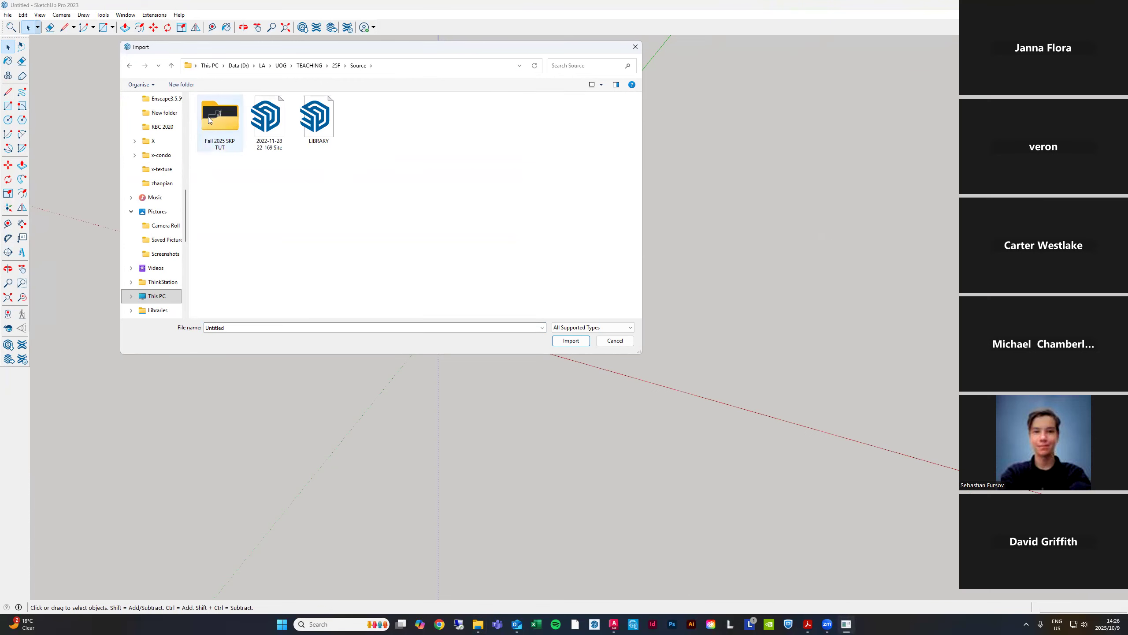
double_click(218, 121)
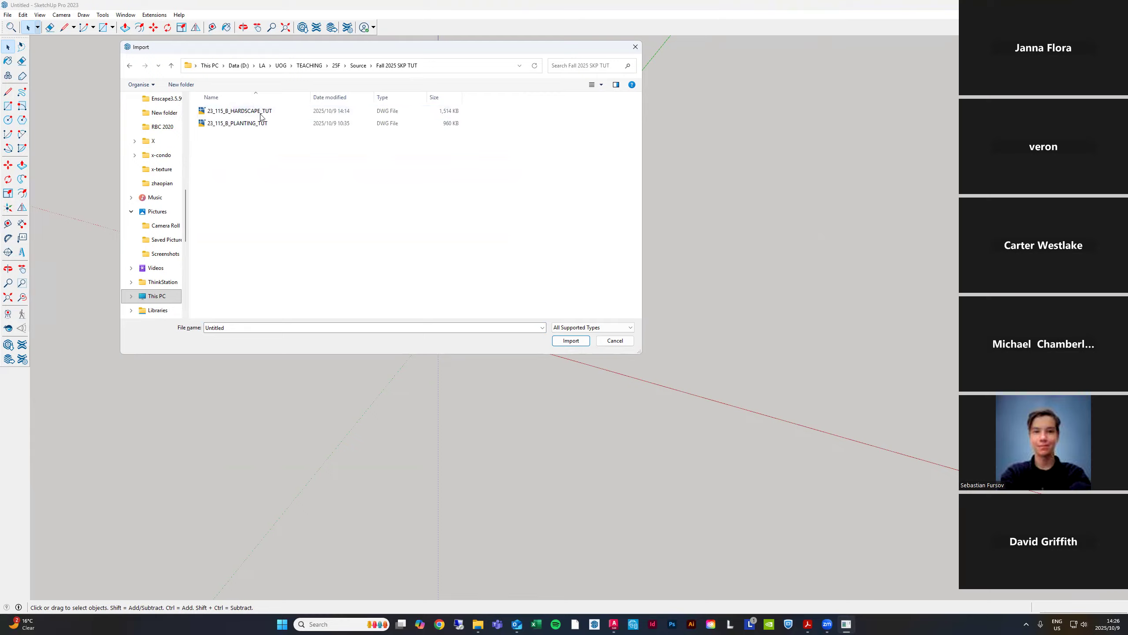
double_click(239, 112)
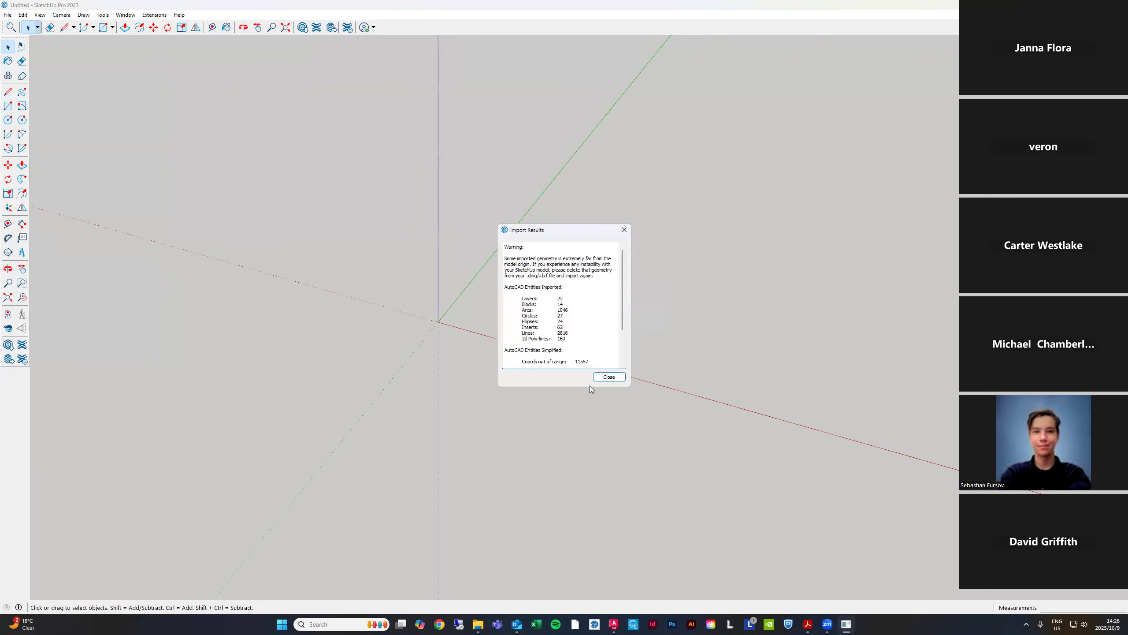
left_click(609, 376)
In top view, move the whole imported plan so the outer upper corner of the building outline's long wing sits on the model origin
scroll(631, 325, "down", 10)
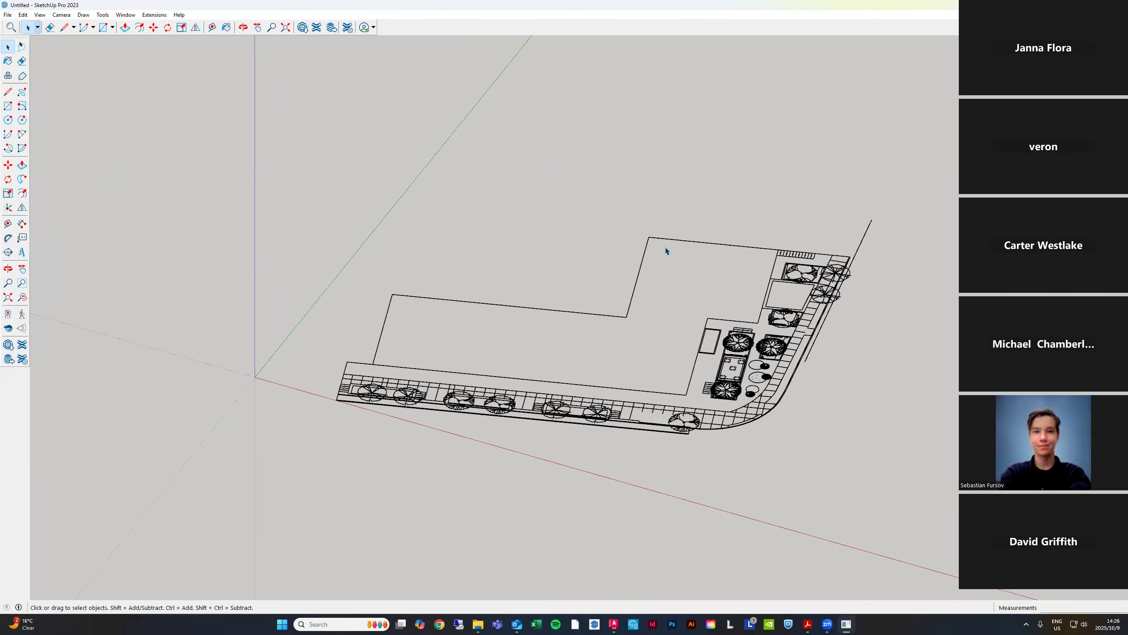
key("F2")
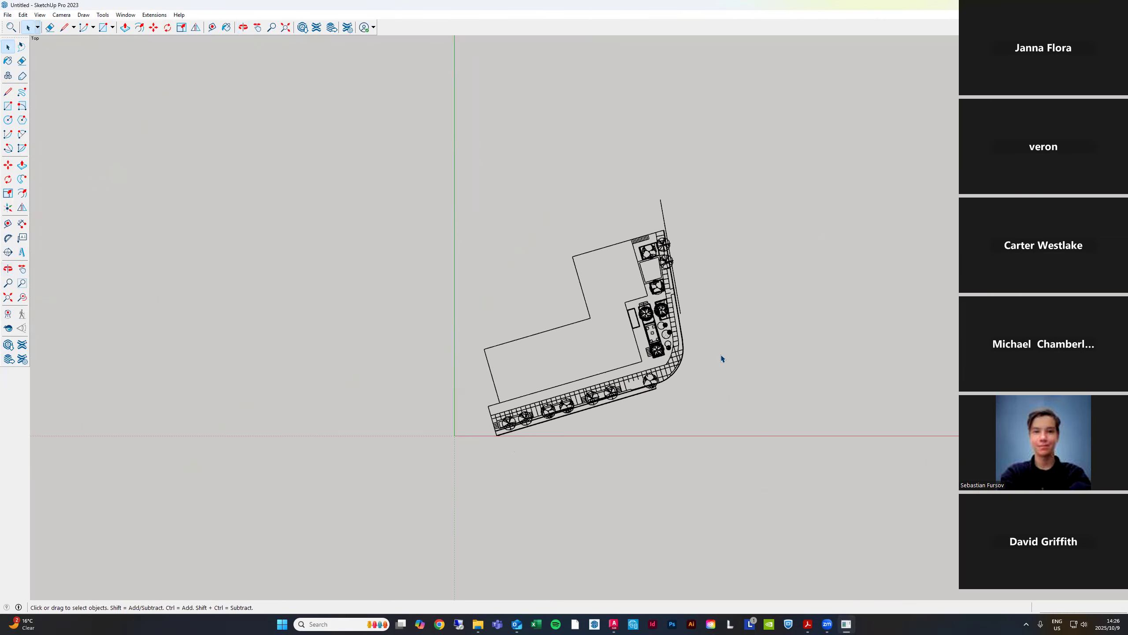
left_click_drag(423, 162, 702, 440)
scroll(360, 454, "up", 5)
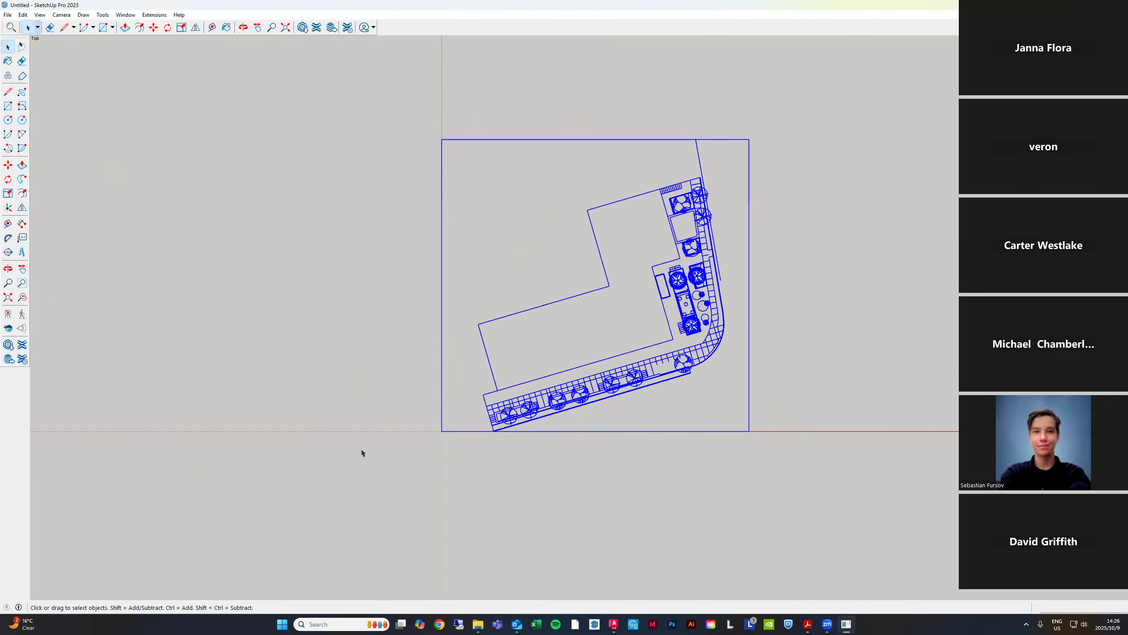
scroll(605, 400, "up", 2)
key("m")
scroll(593, 380, "up", 3)
scroll(509, 471, "down", 5)
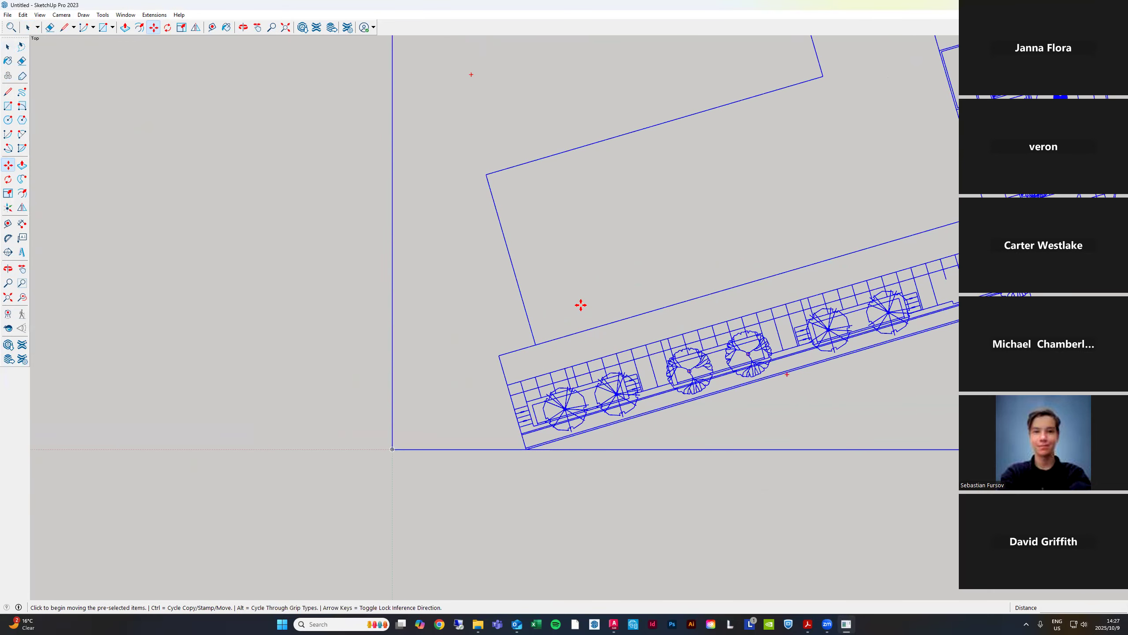
scroll(573, 303, "down", 1)
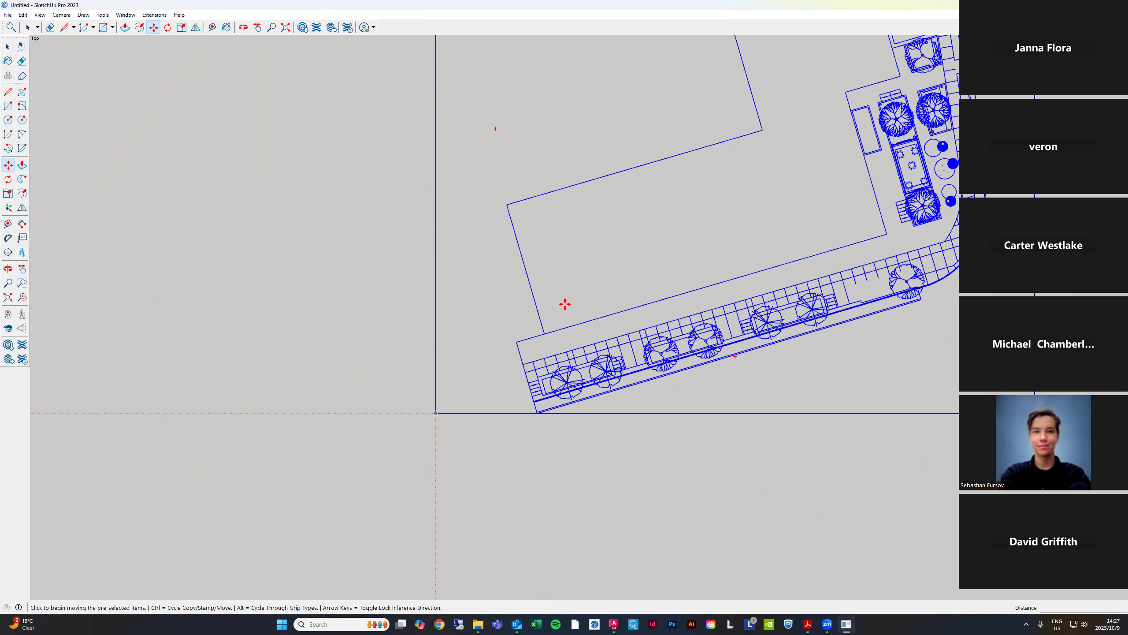
scroll(573, 297, "down", 2)
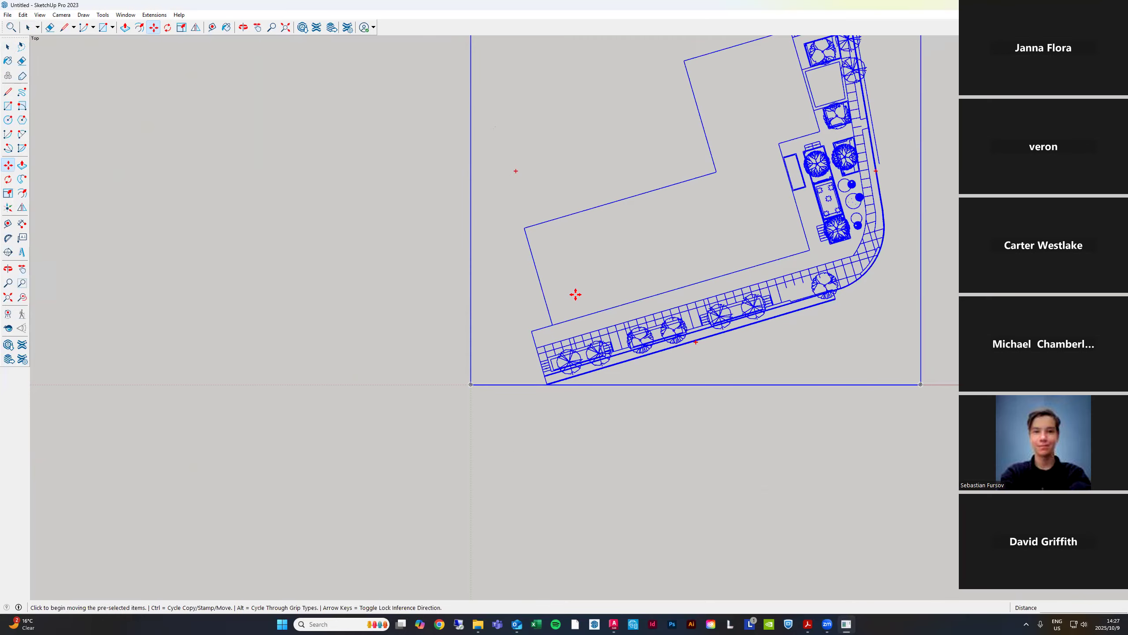
left_click(524, 227)
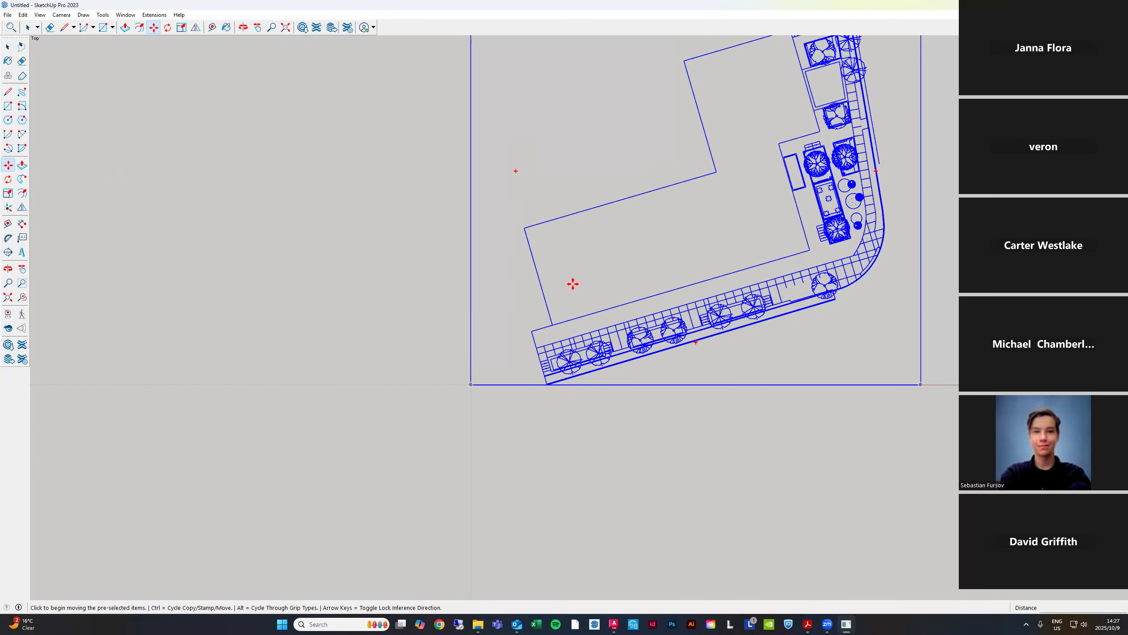
left_click(586, 207)
scroll(586, 206, "up", 3)
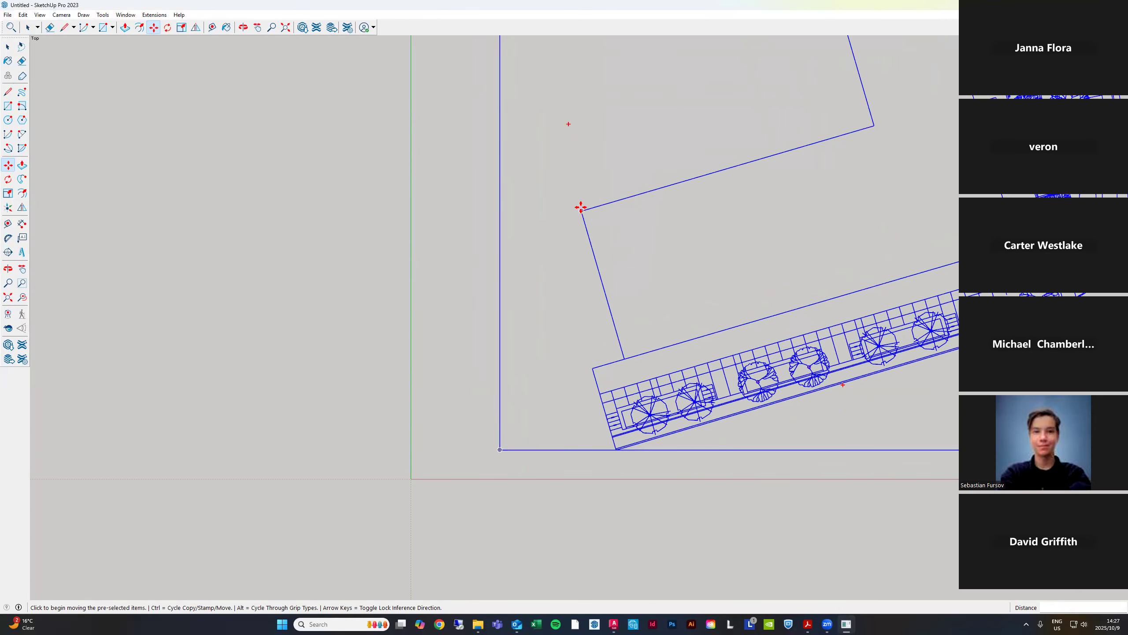
left_click(581, 209)
scroll(577, 178, "down", 2)
left_click(456, 400)
Rotate the imported plan about the model origin until the building outline's long upper edge aligns with the red axis
key("q")
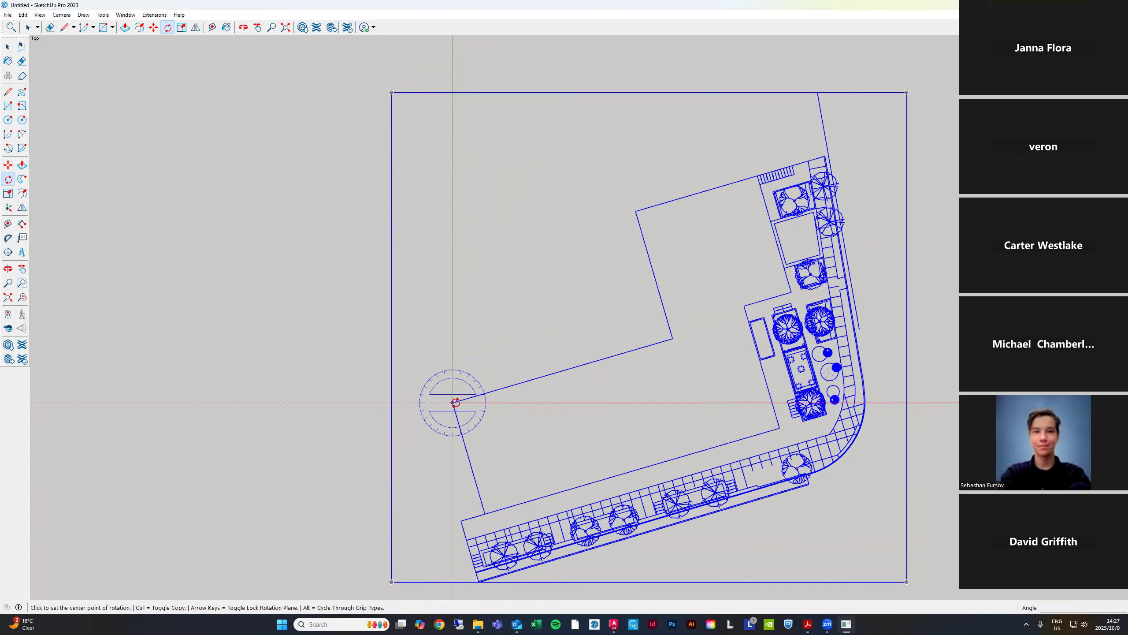
key("Escape")
left_click(7, 179)
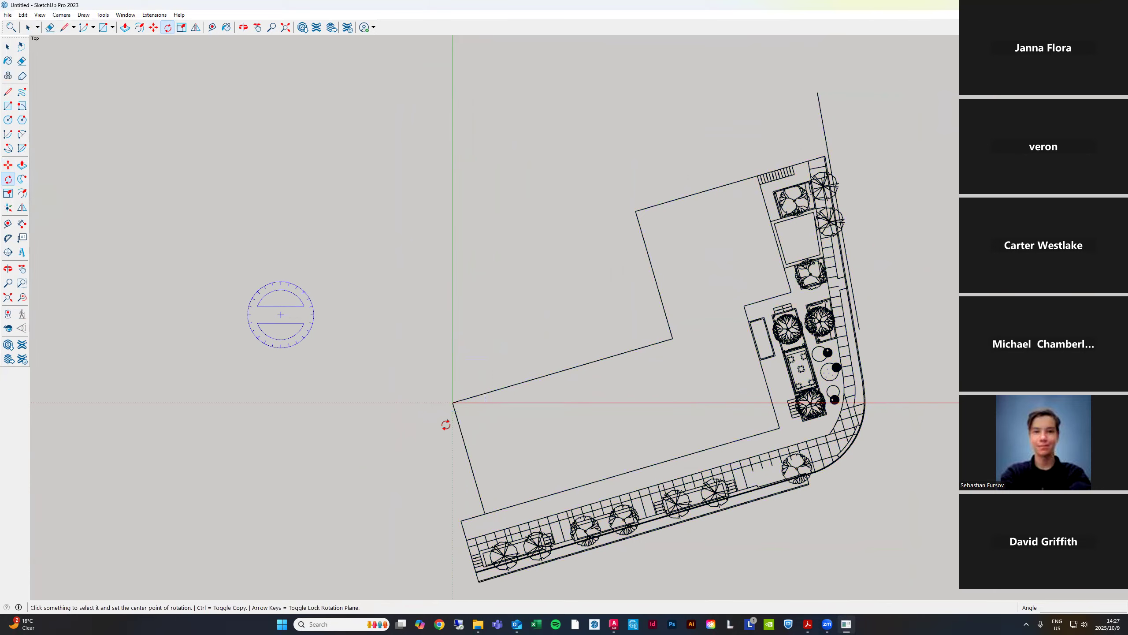
left_click(452, 402)
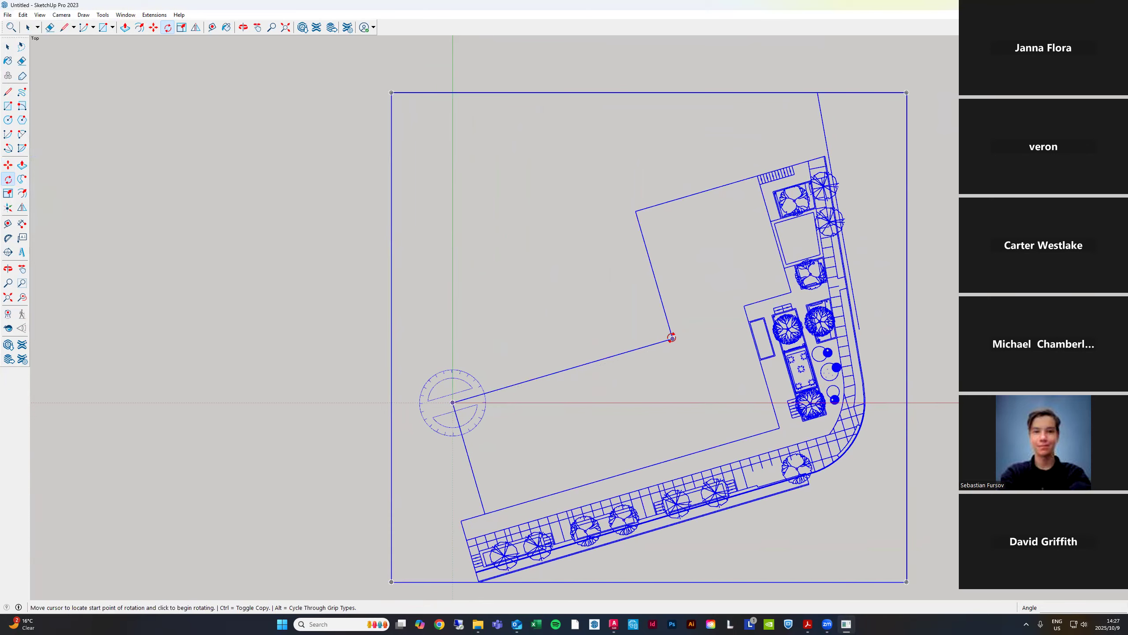
left_click(672, 338)
left_click(681, 402)
key("space")
left_click(555, 287)
Select the imported plan and examine up close how the paving lines meet the curved edge at the rounded corner
scroll(554, 287, "down", 1)
left_click_drag(599, 328, 539, 429)
scroll(737, 431, "down", 1)
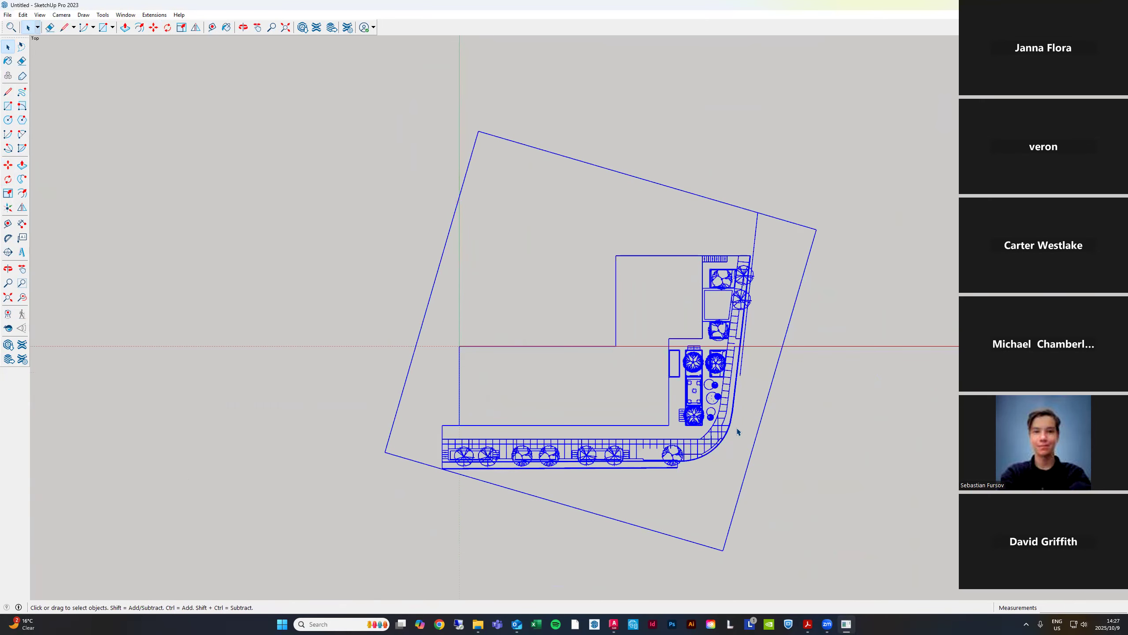
scroll(737, 431, "up", 4)
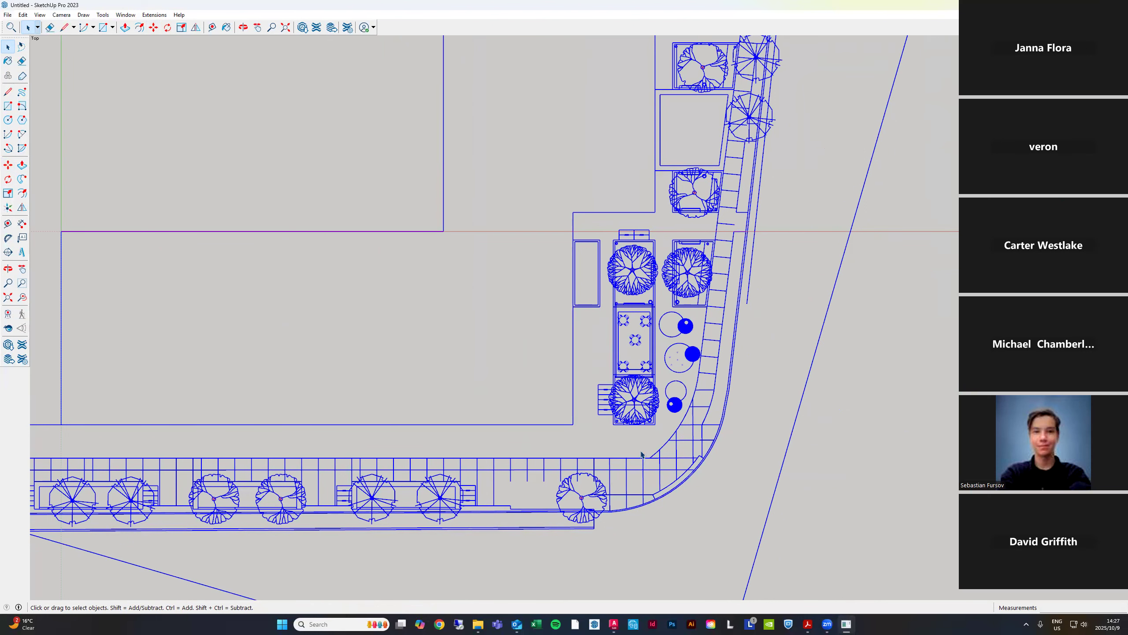
scroll(641, 454, "up", 8)
scroll(711, 320, "up", 6)
scroll(849, 133, "down", 8)
scroll(766, 262, "up", 10)
scroll(642, 378, "up", 6)
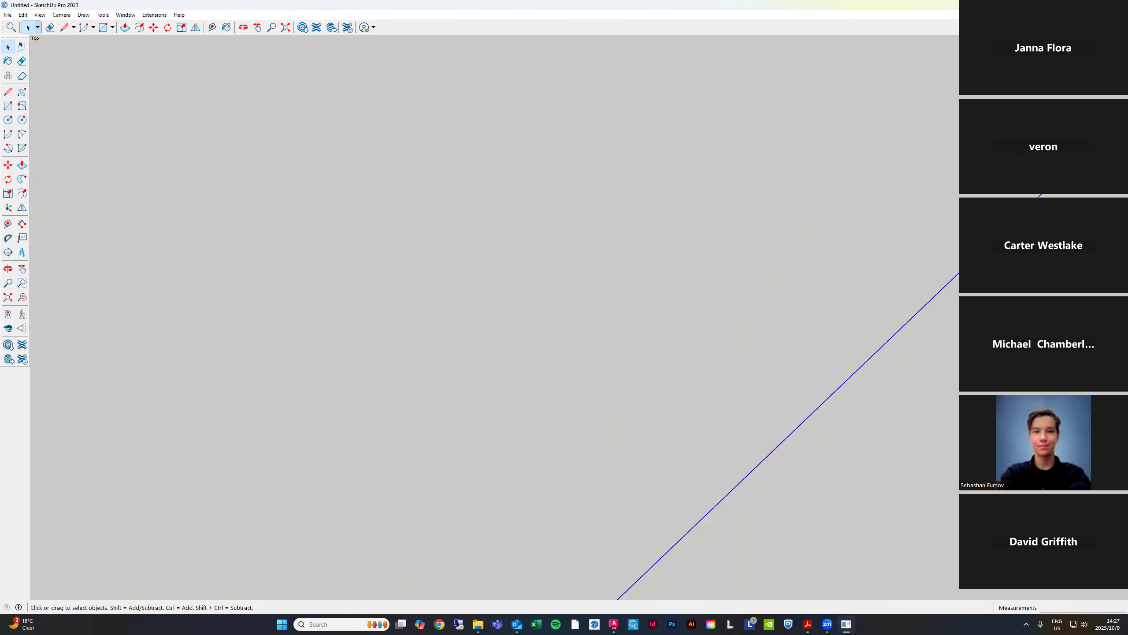
scroll(776, 216, "down", 10)
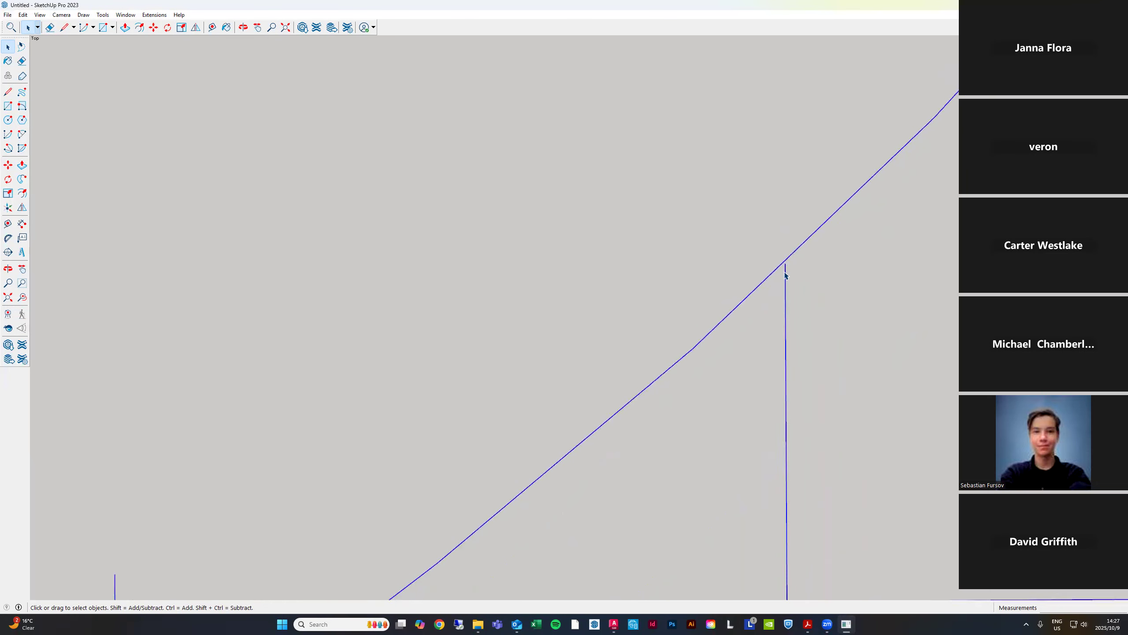
Open the imported plan component for editing
scroll(785, 275, "down", 5)
right_click(784, 276)
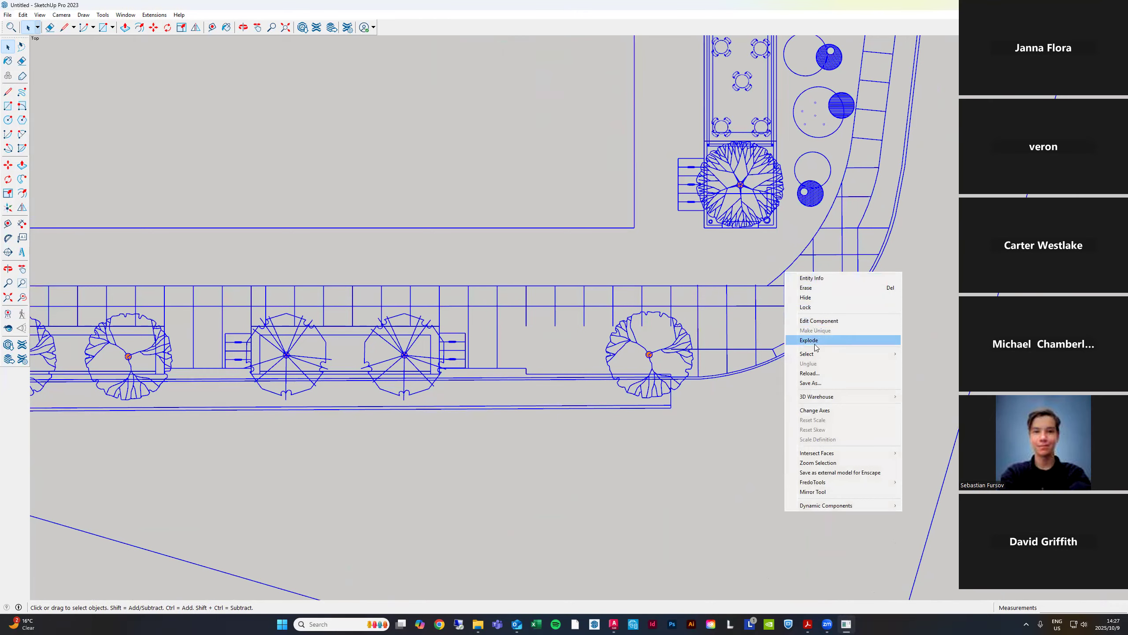
left_click(830, 317)
scroll(801, 266, "up", 10)
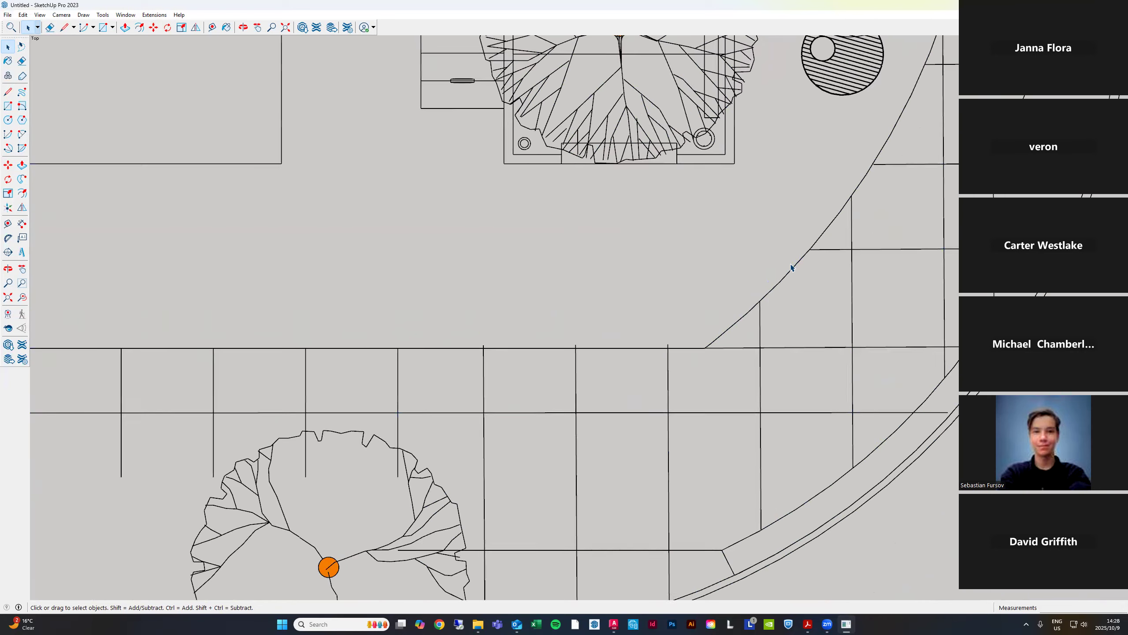
Select the inner curved paving edge at the rounded corner and examine up close its segments and its junction with the straight edge
scroll(811, 262, "up", 5)
scroll(784, 257, "up", 5)
scroll(811, 285, "down", 5)
scroll(549, 353, "up", 5)
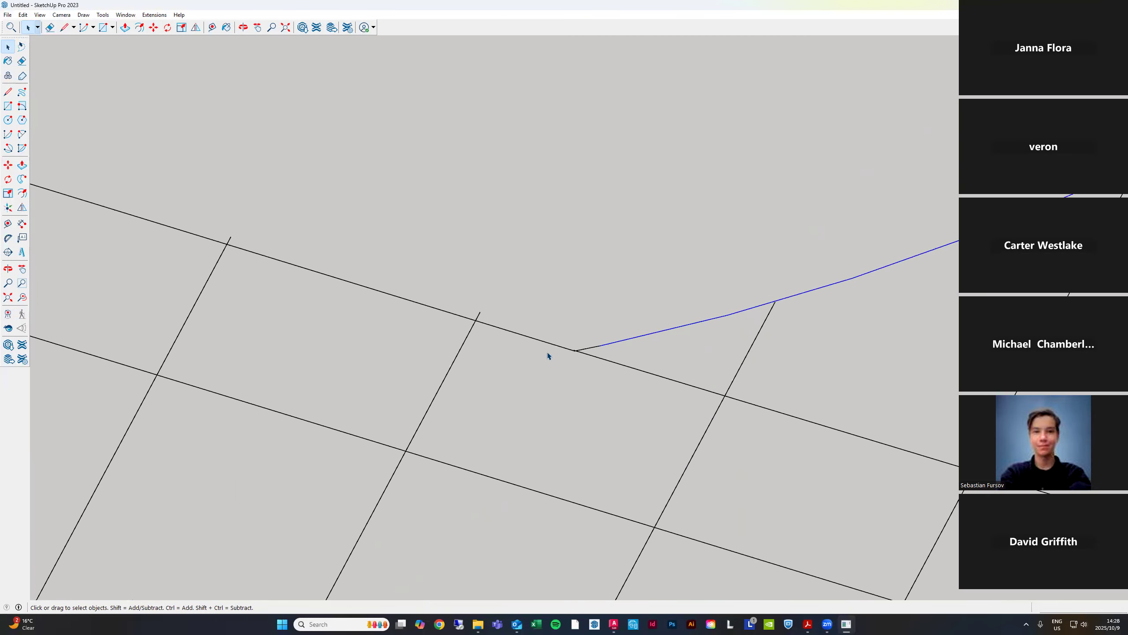
scroll(691, 330, "up", 2)
scroll(657, 345, "up", 3)
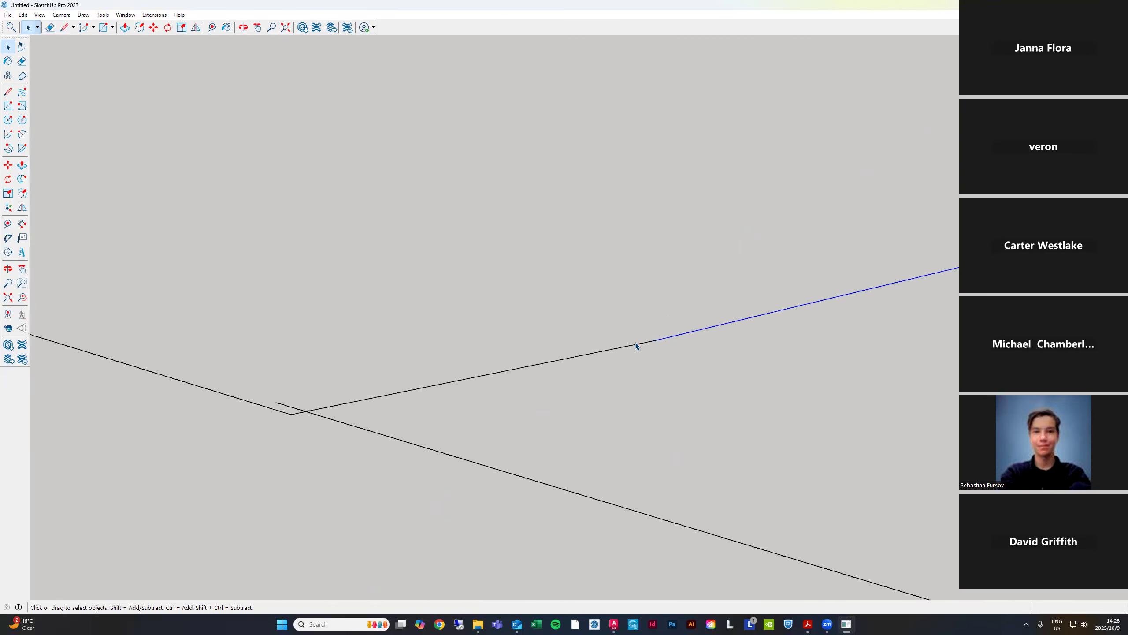
scroll(706, 329, "down", 3)
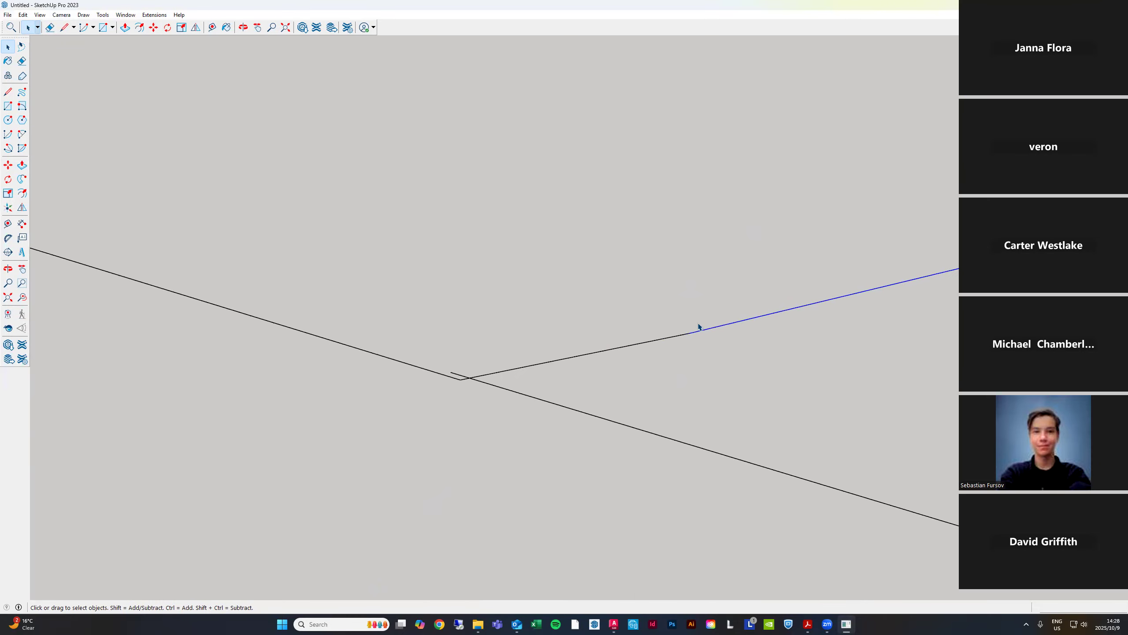
scroll(653, 326, "up", 2)
scroll(577, 350, "up", 3)
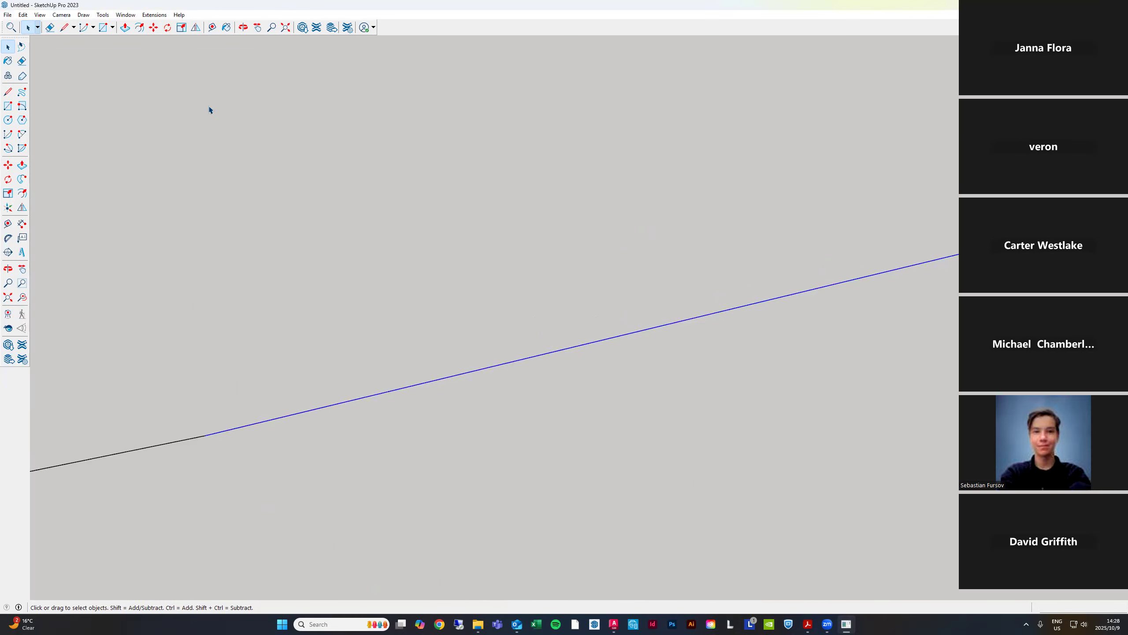
scroll(625, 350, "up", 2)
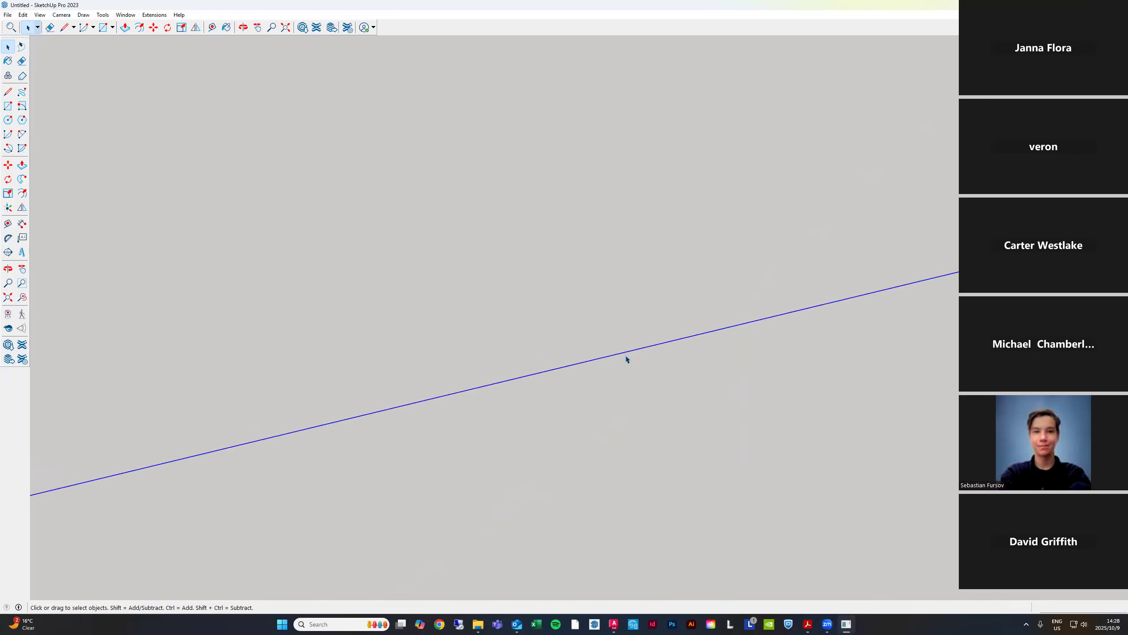
scroll(672, 351, "down", 5)
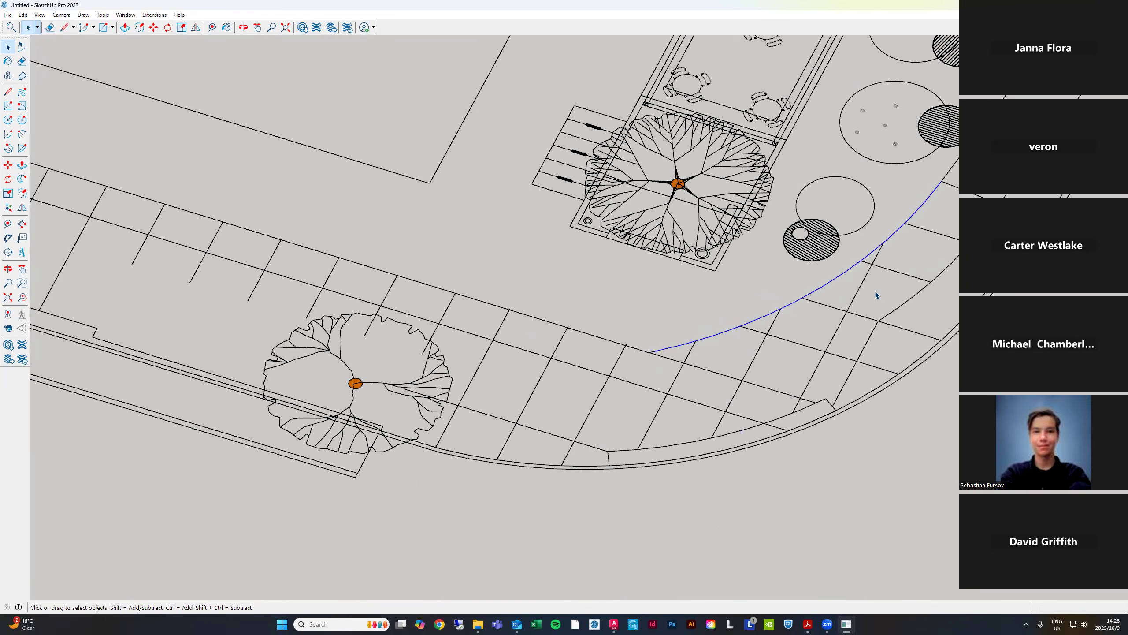
scroll(710, 323, "down", 4)
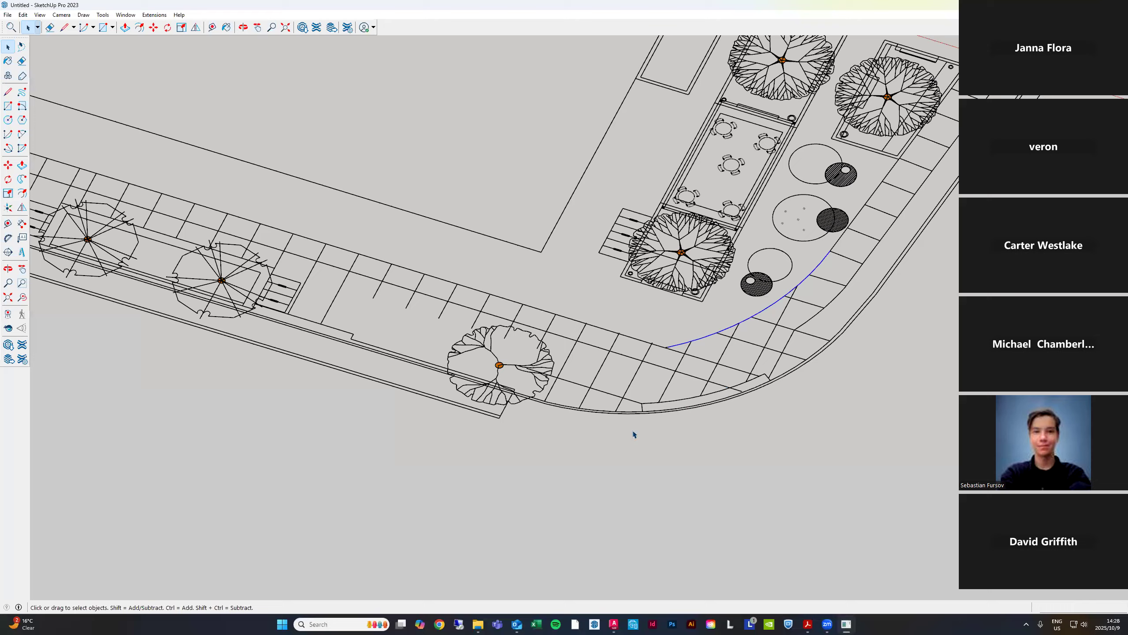
scroll(684, 288, "down", 3)
scroll(749, 355, "up", 4)
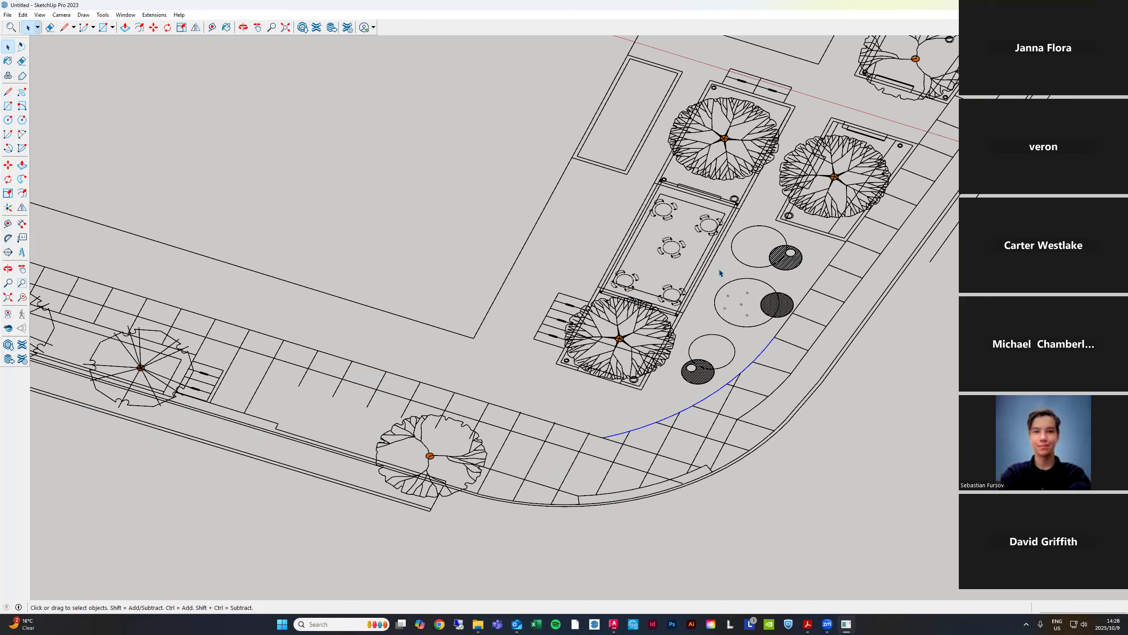
Open the Model Info statistics for the entire model and move the dialog clear of the plan
left_click(130, 17)
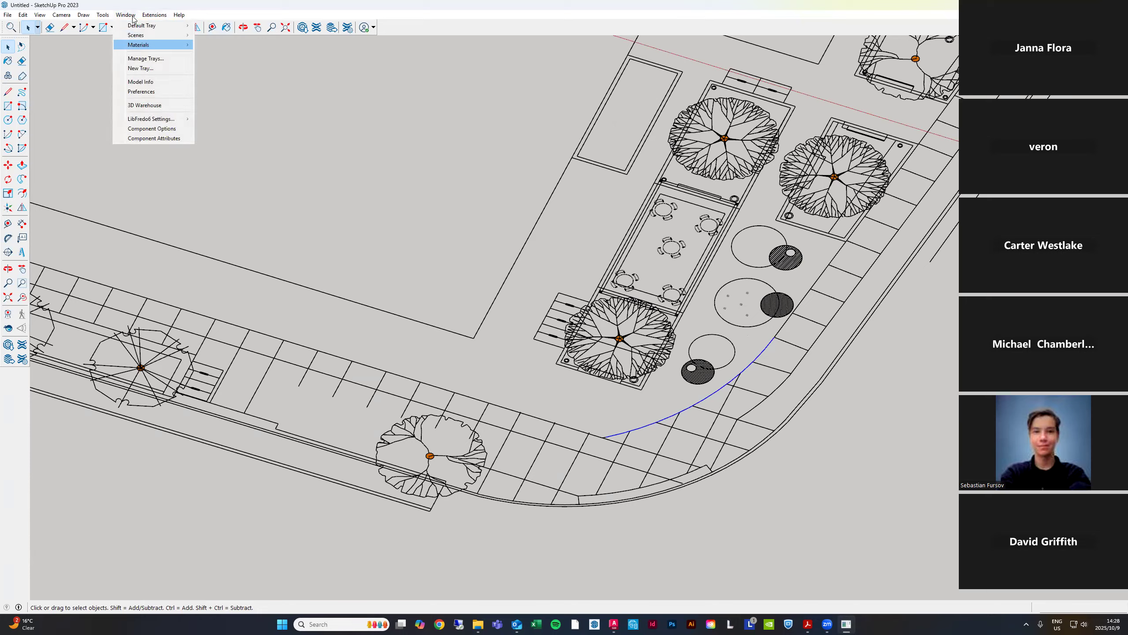
left_click(139, 83)
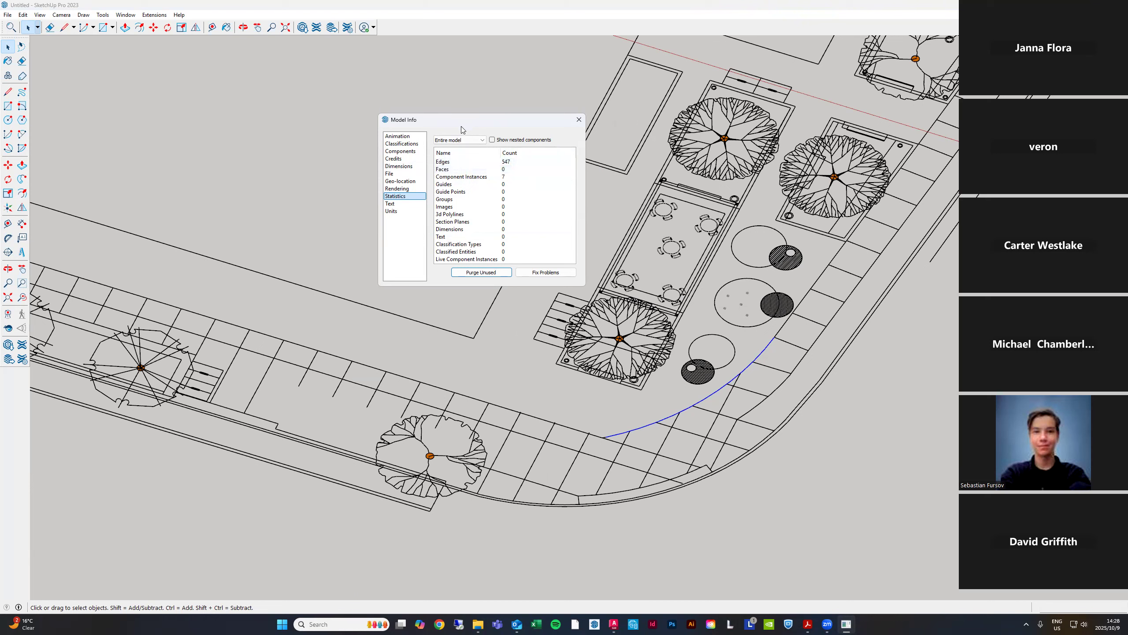
left_click_drag(461, 129, 789, 198)
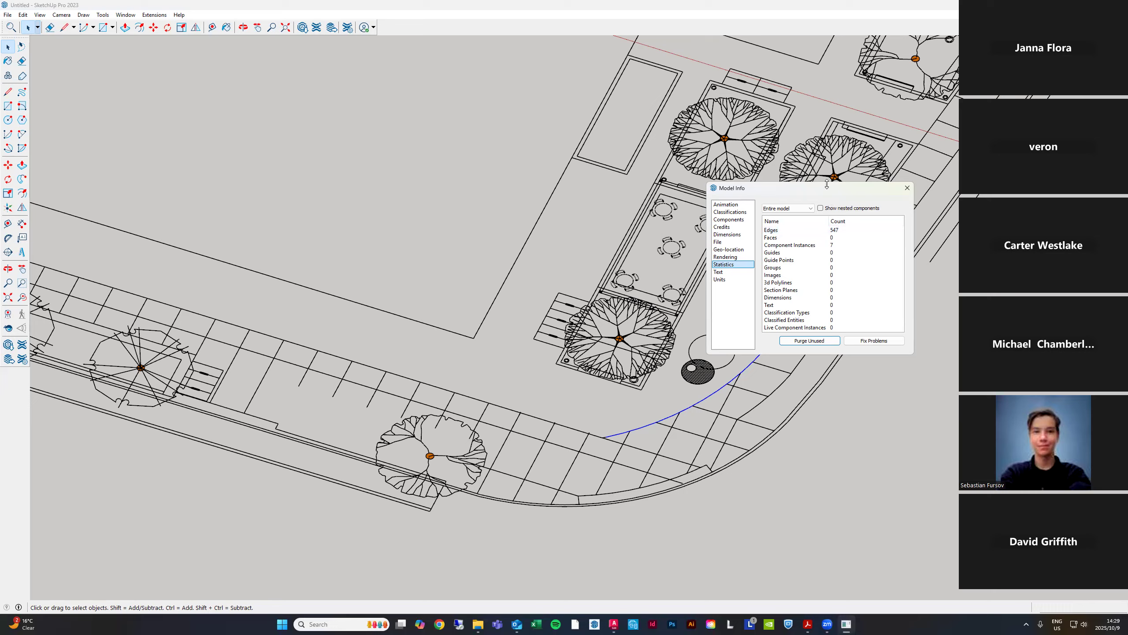
left_click_drag(829, 190, 993, 303)
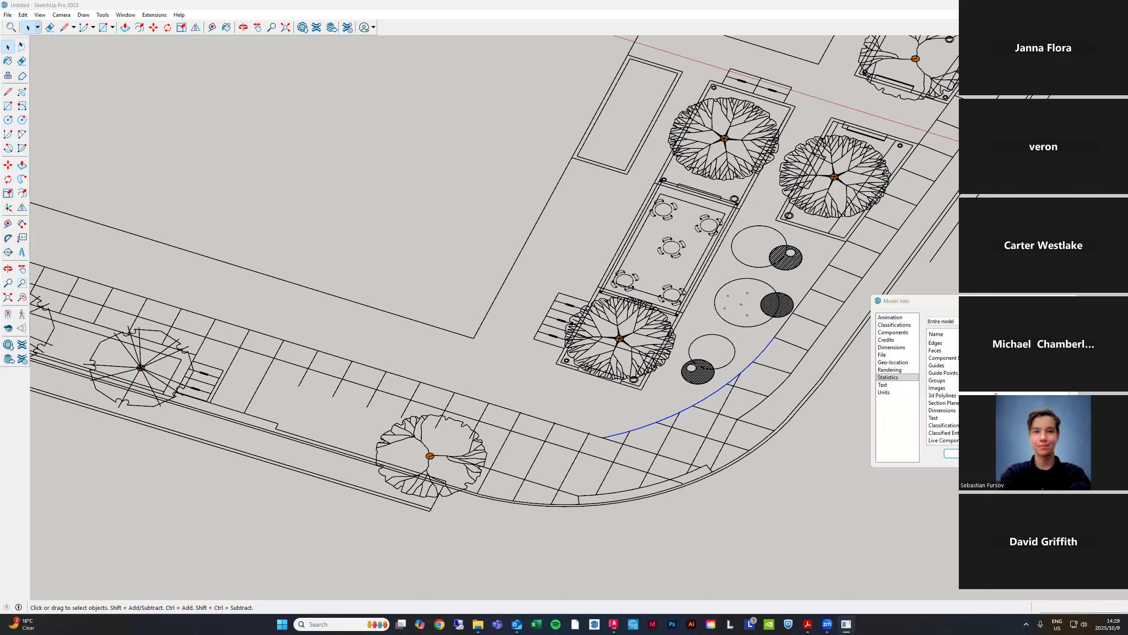
Show the Materials tray containing Entity Info and Materials
left_click(125, 16)
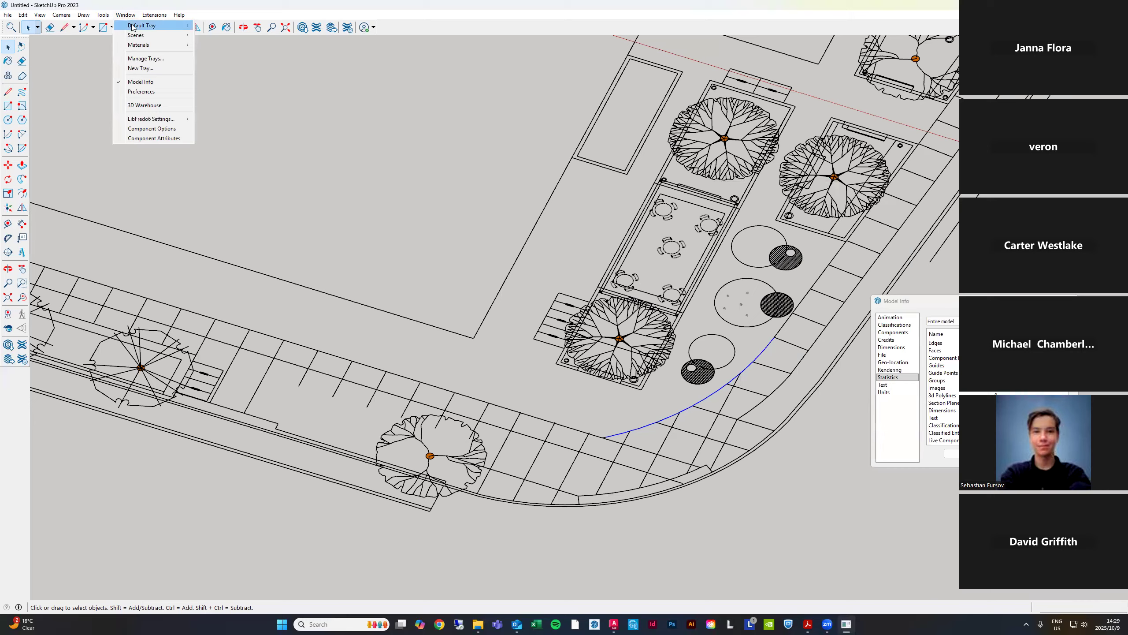
mouse_move(136, 28)
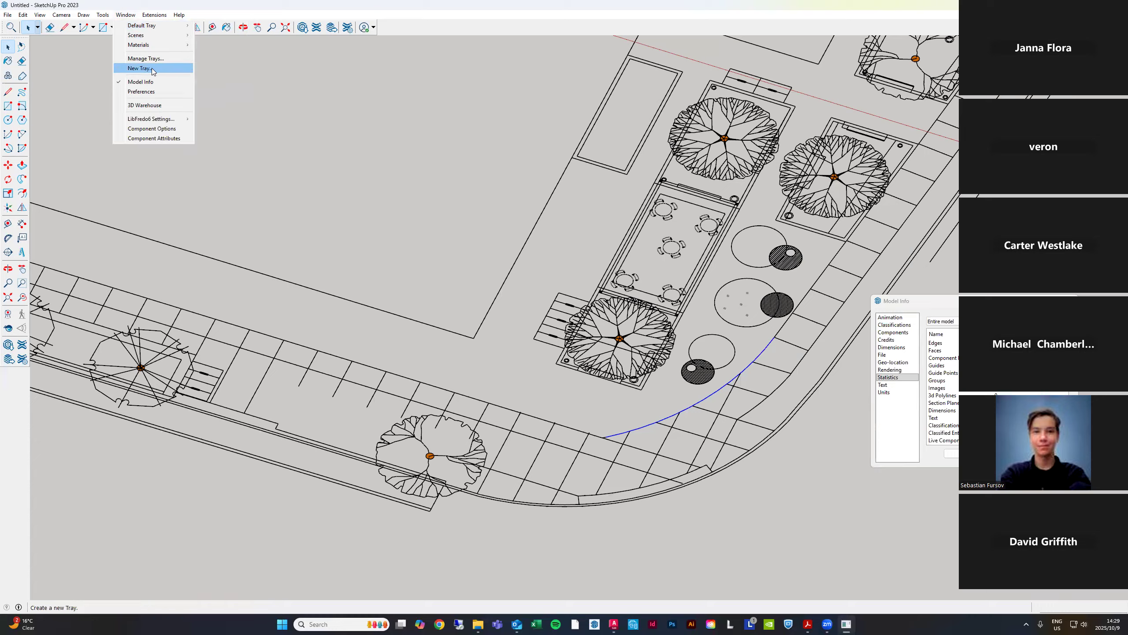
mouse_move(152, 28)
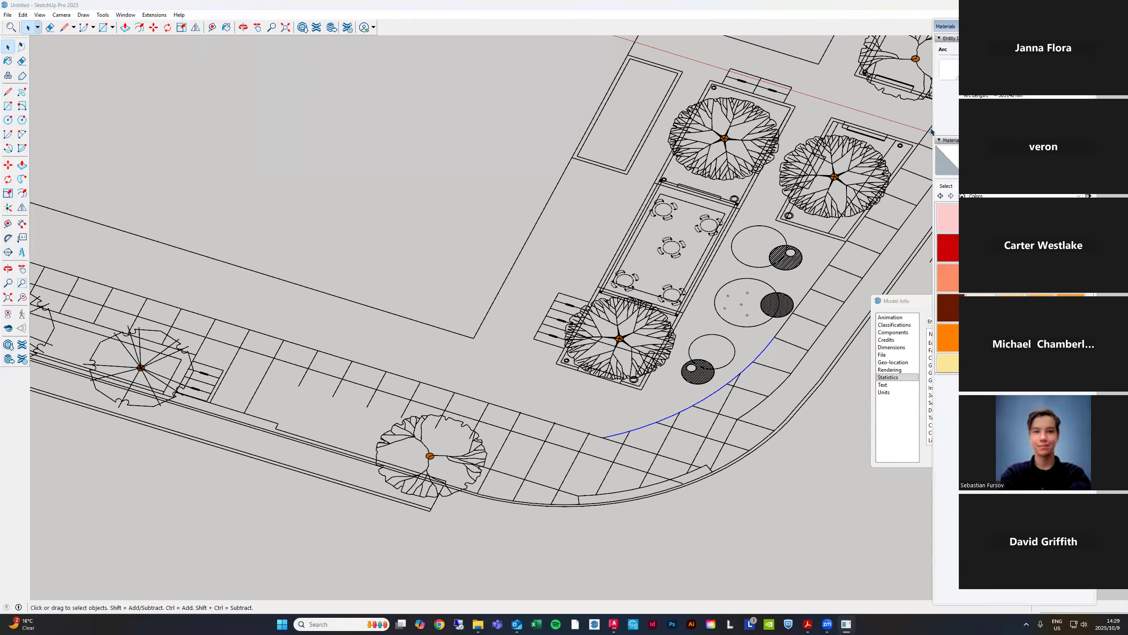
Reselect the inner curved paving edge and examine its segments and where the paving joints meet it
scroll(382, 196, "down", 1)
scroll(881, 185, "up", 1)
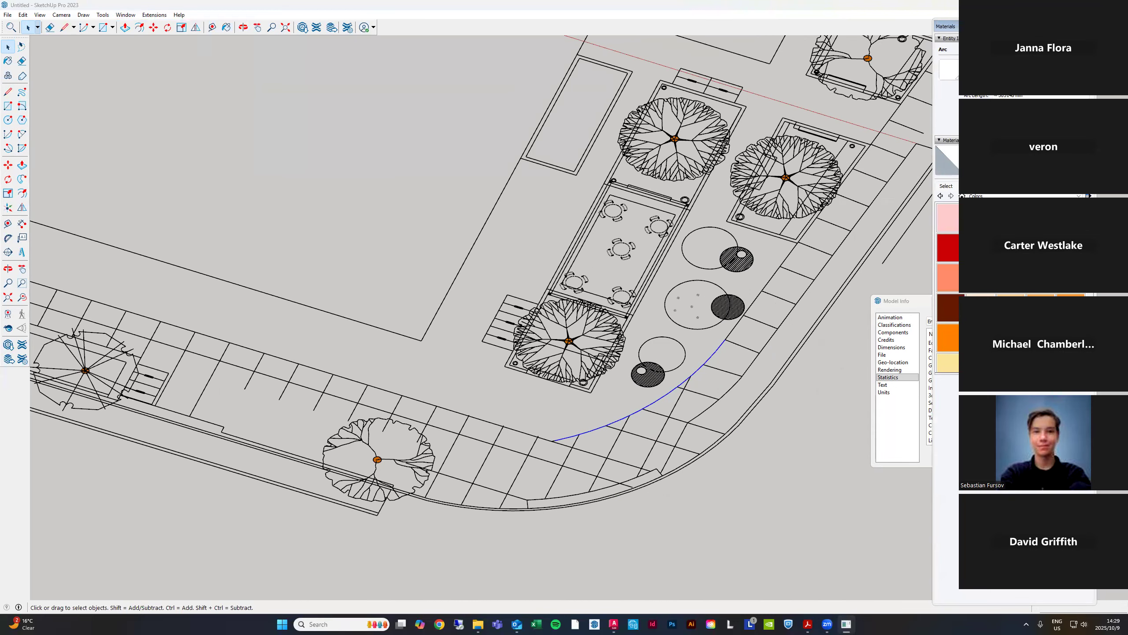
scroll(655, 424, "up", 2)
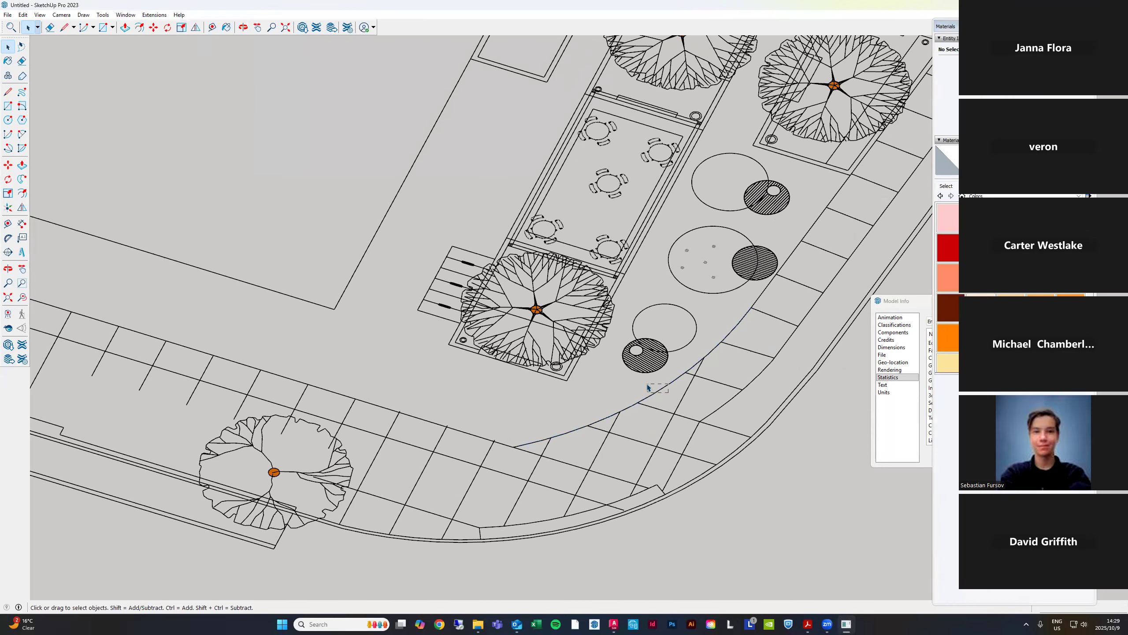
left_click(656, 392)
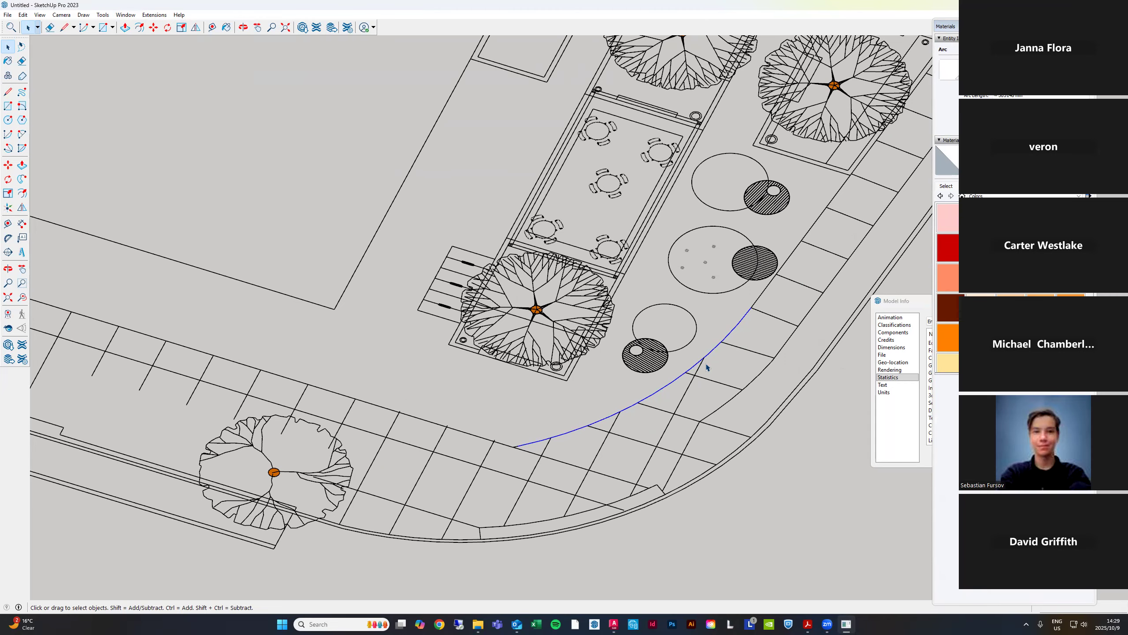
scroll(707, 367, "up", 2)
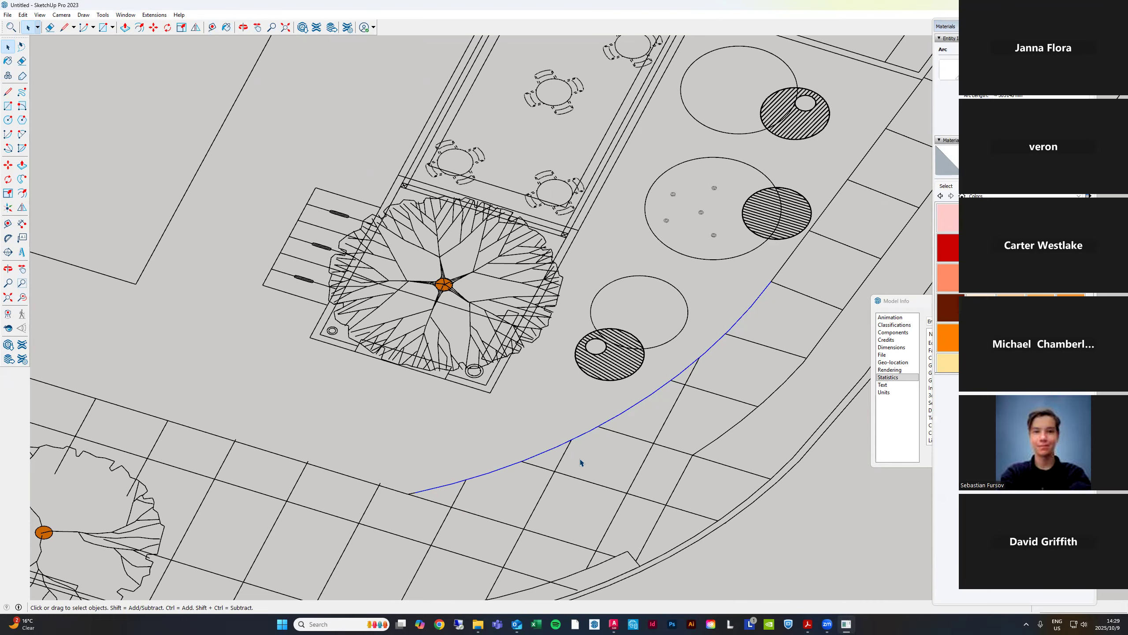
scroll(586, 456, "up", 4)
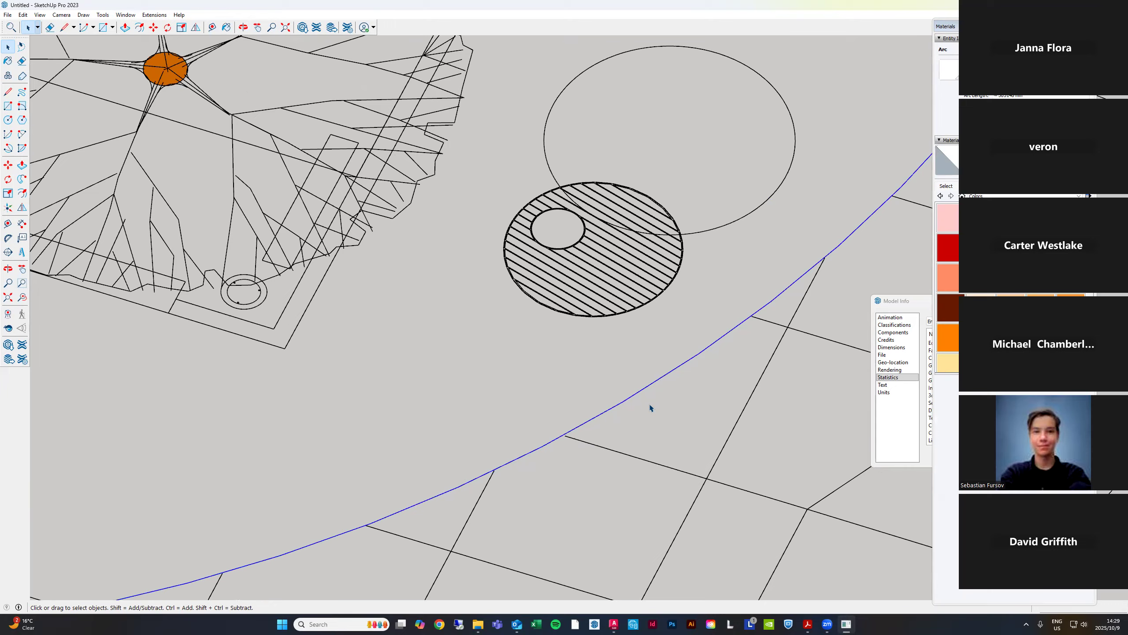
scroll(670, 377, "down", 4)
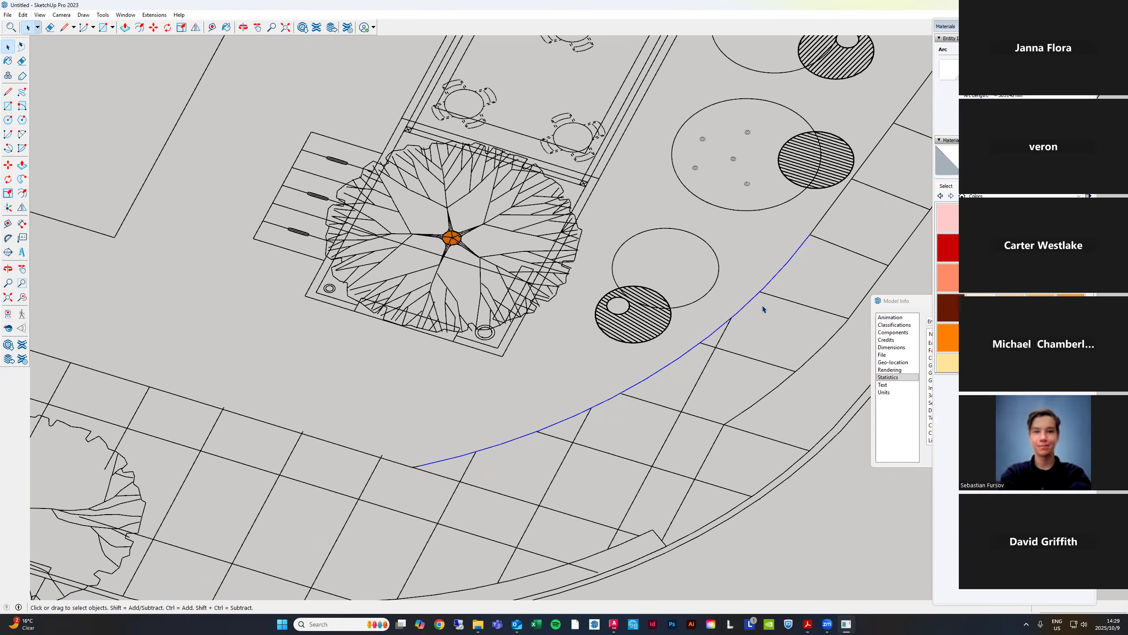
scroll(814, 225, "up", 3)
scroll(817, 224, "down", 2)
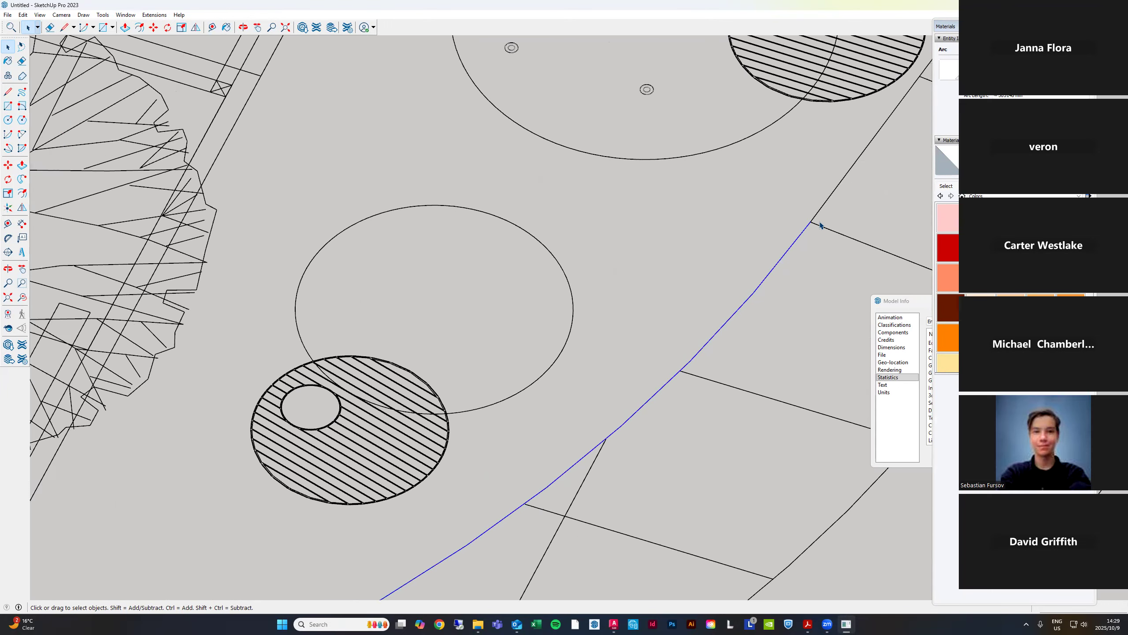
scroll(820, 224, "down", 3)
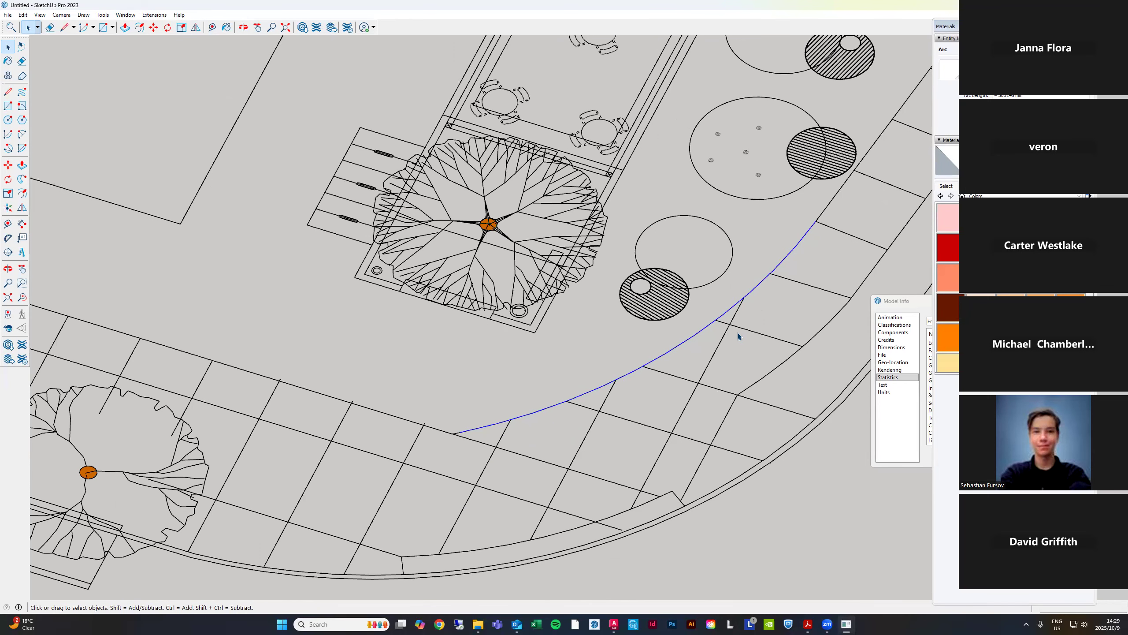
scroll(746, 249, "down", 2)
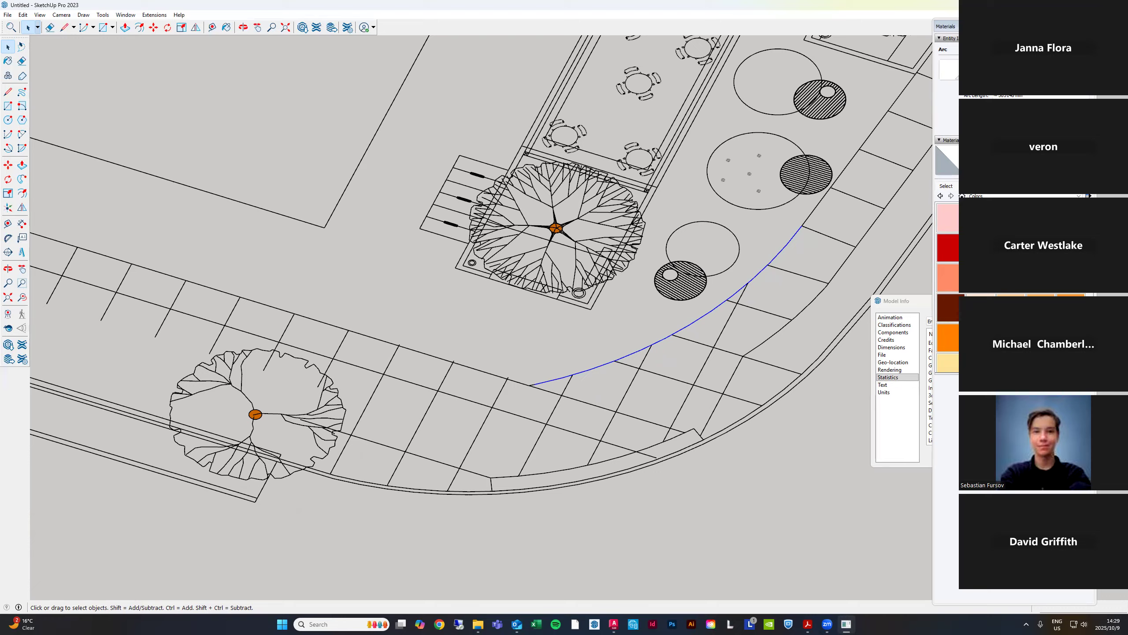
Show the Default Tray and bring up the list of tags imported with the site plan
left_click_drag(1008, 26, 1014, 26)
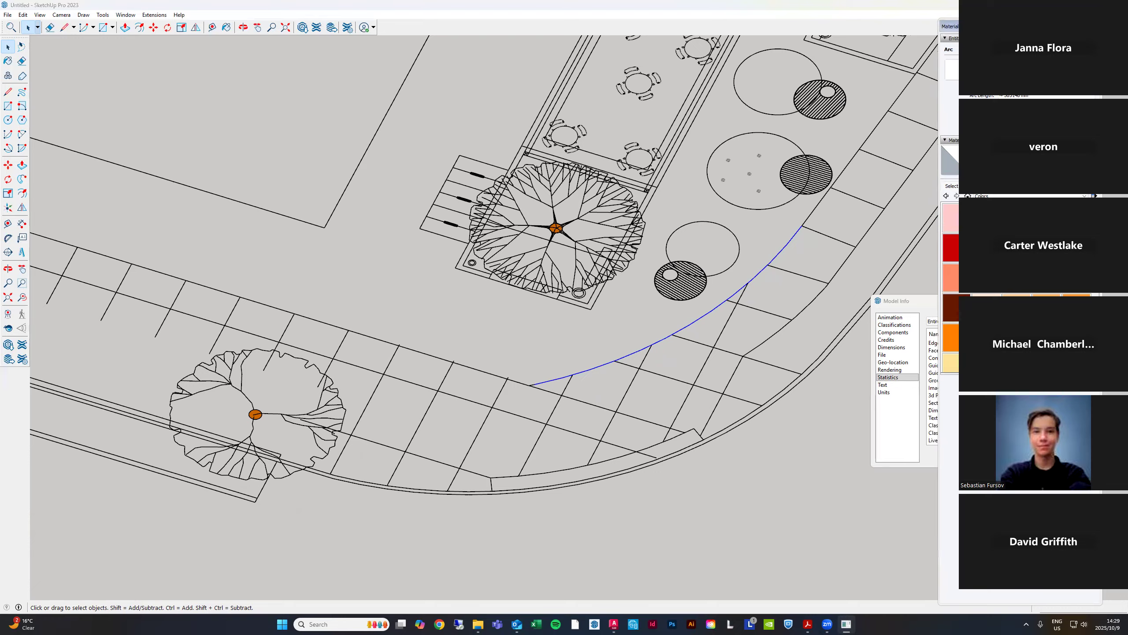
left_click(1096, 26)
left_click(130, 15)
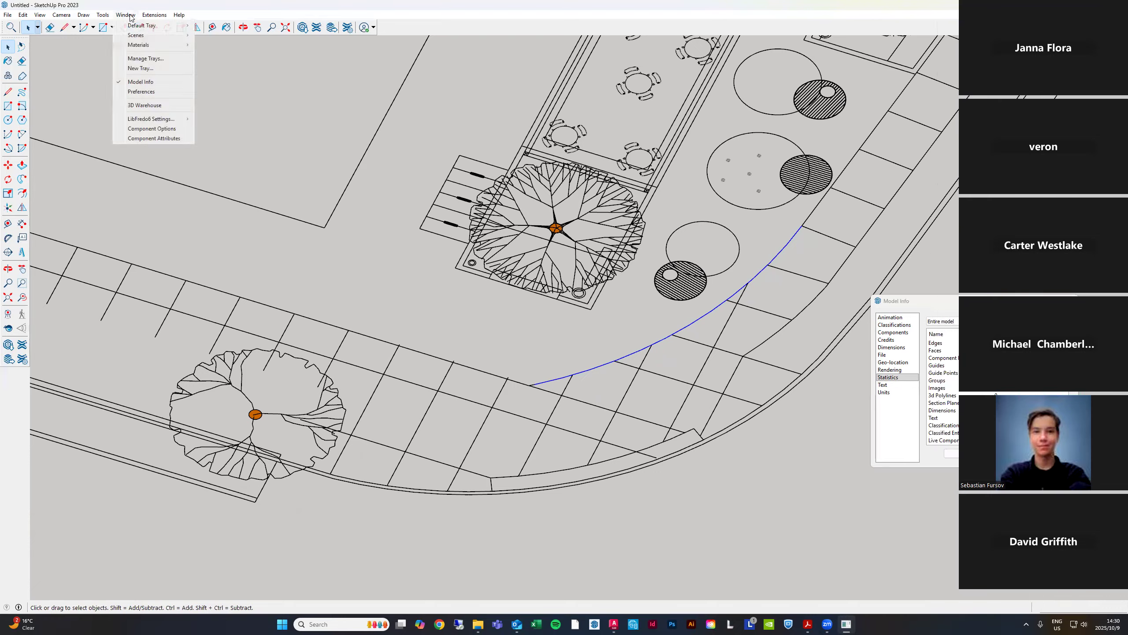
mouse_move(132, 25)
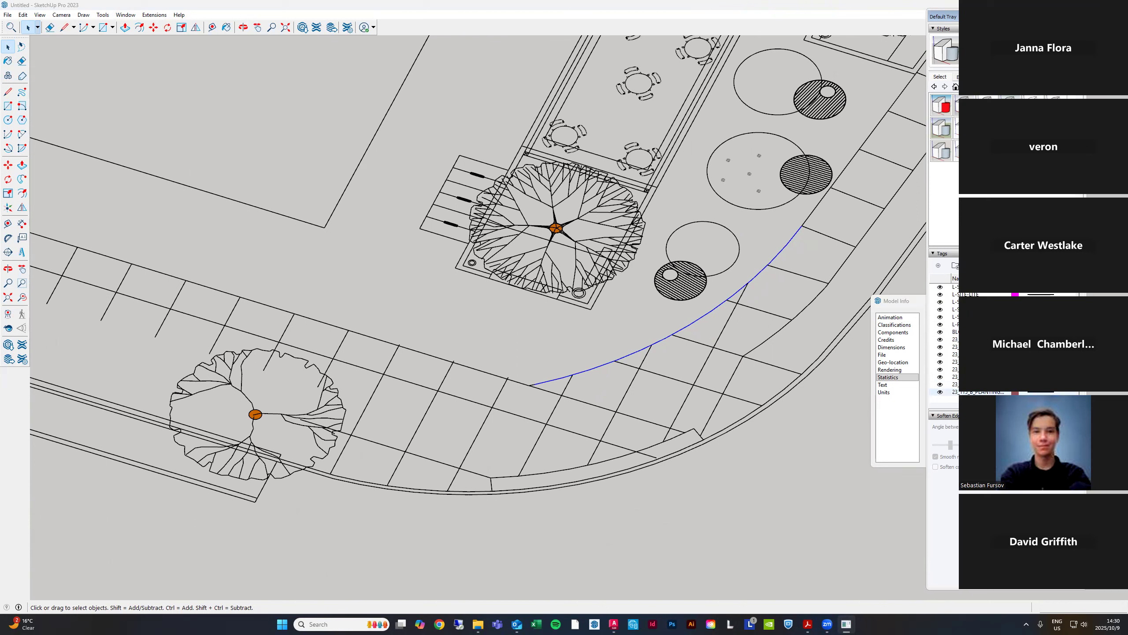
scroll(1005, 302, "up", 1)
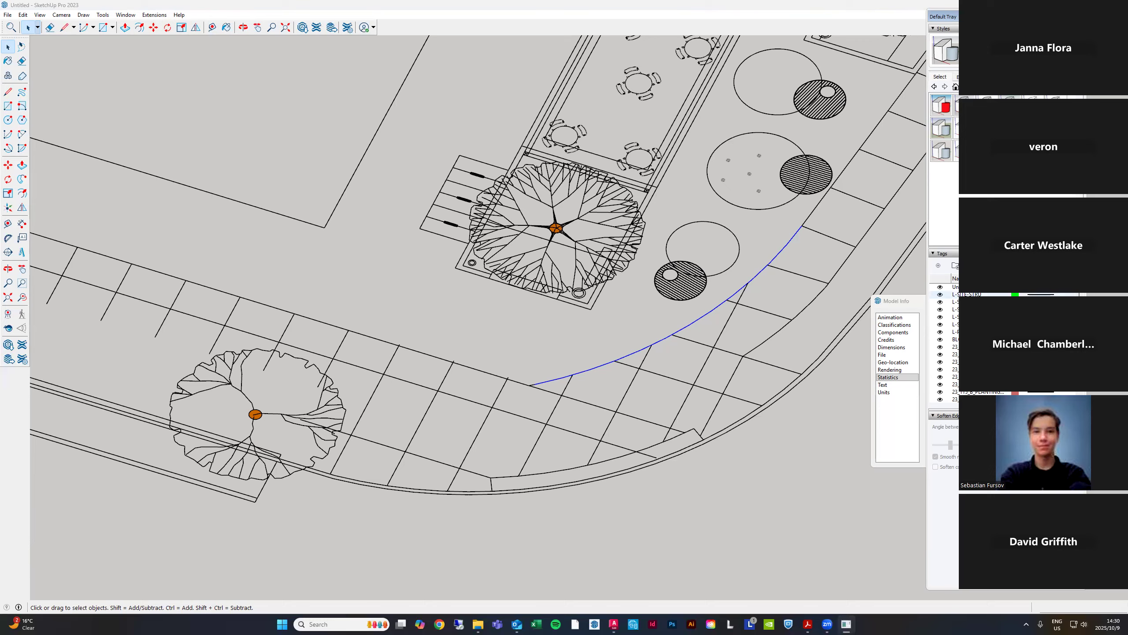
Delete all the imported tags, reassigning their entities to Untagged
left_click(977, 398)
scroll(977, 378, "up", 1)
left_click(973, 295, "shift")
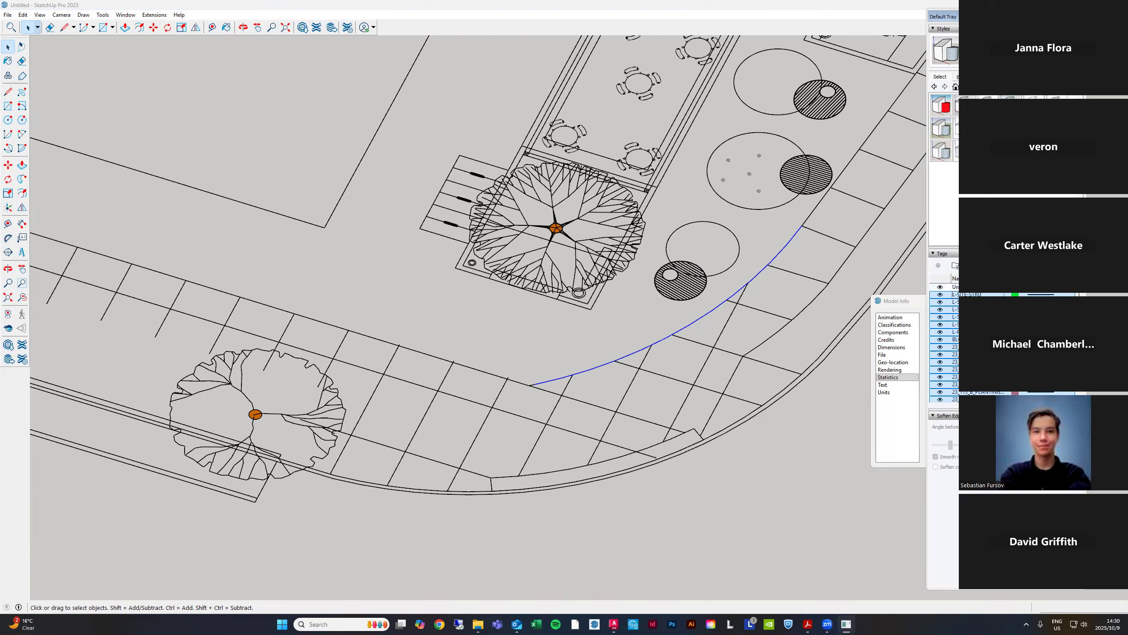
scroll(1003, 317, "down", 1)
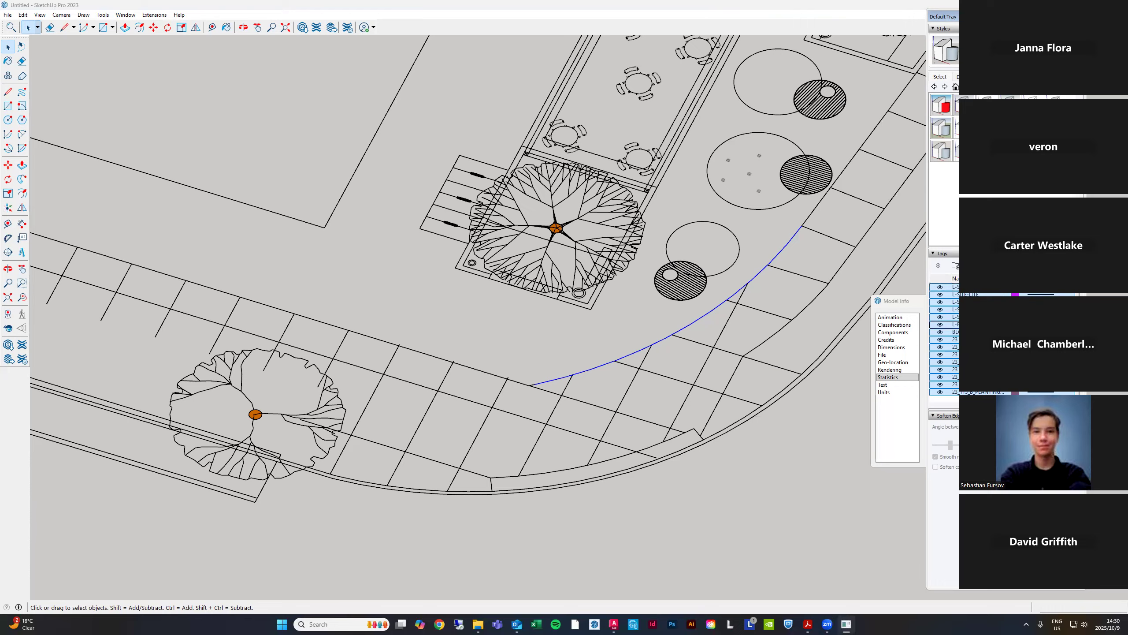
right_click(955, 336)
left_click(979, 343)
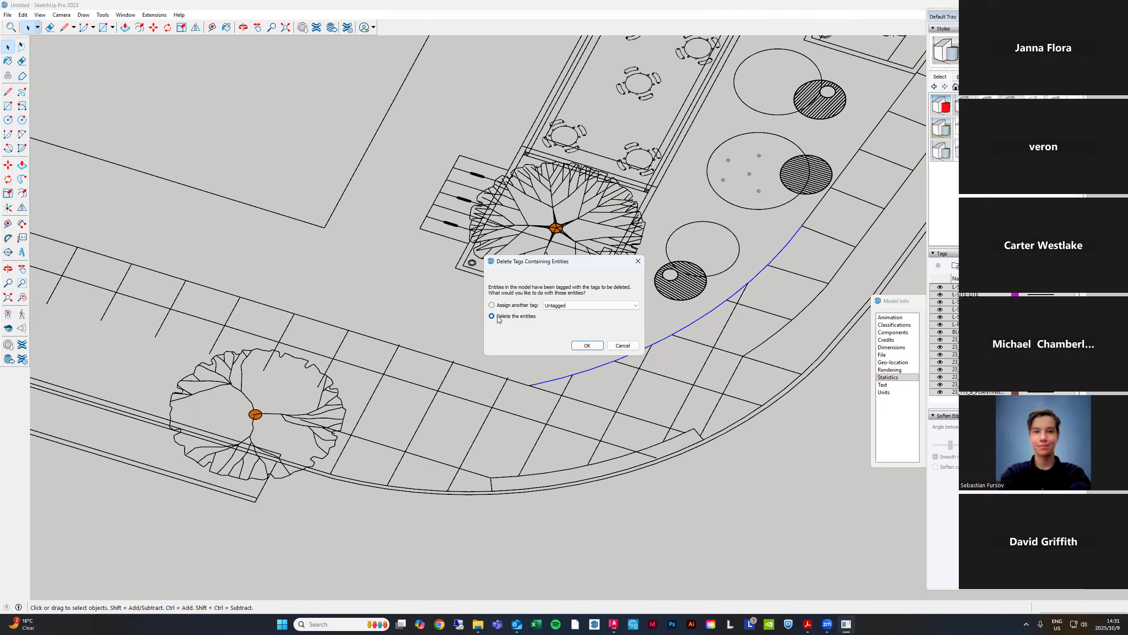
left_click(492, 306)
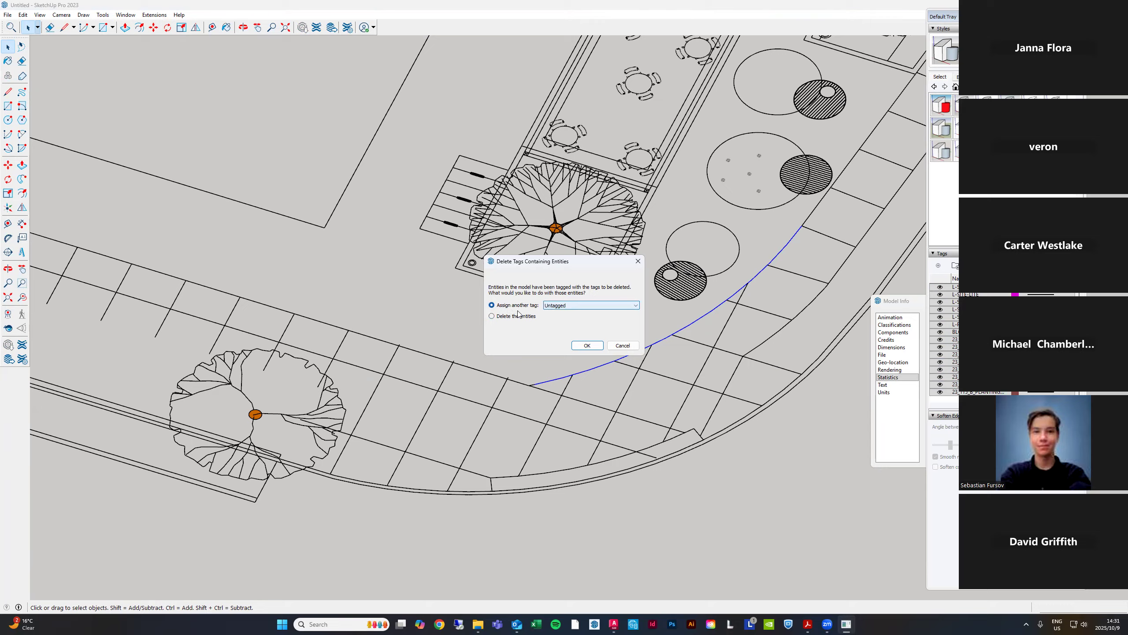
left_click(579, 309)
left_click(550, 313)
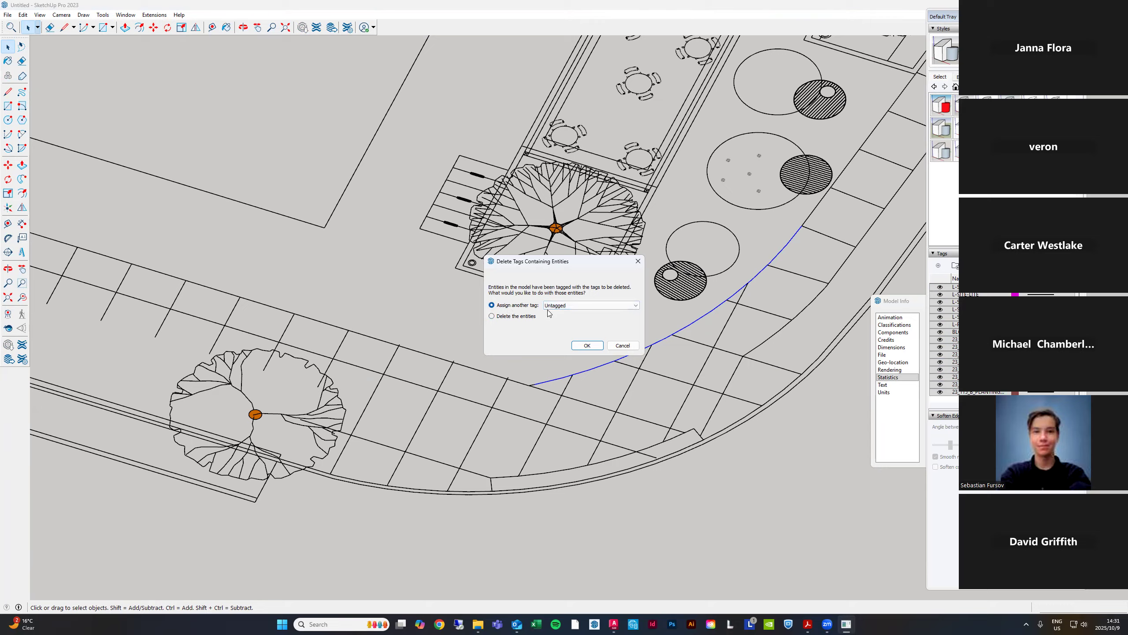
left_click(585, 347)
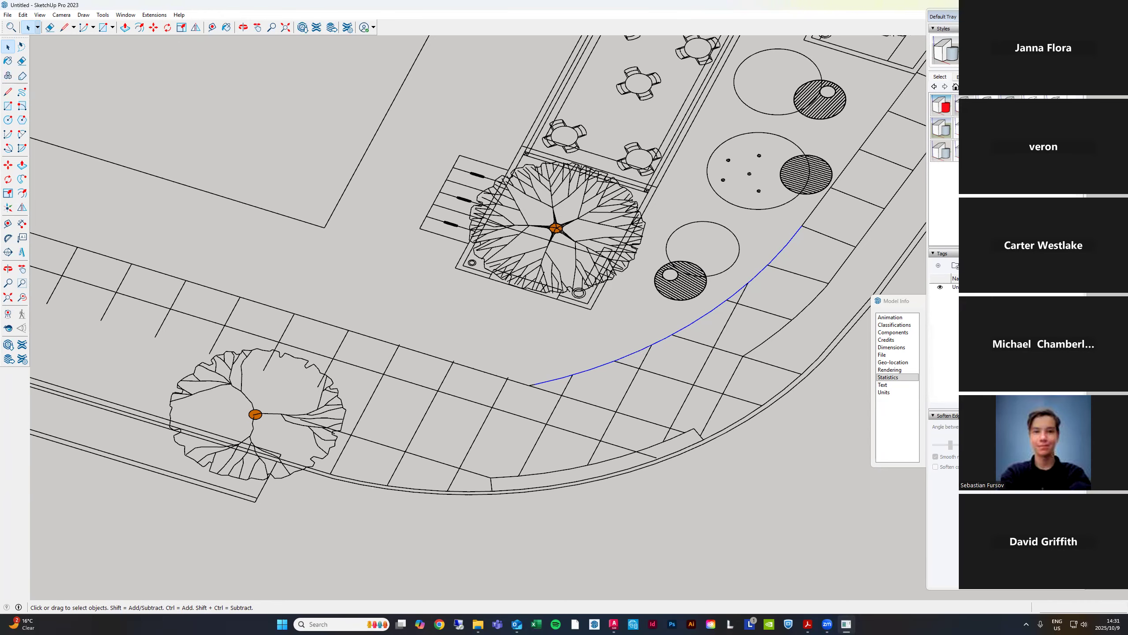
Select the site furniture and the tree planting in turn to examine how the imported linework is grouped
scroll(606, 304, "down", 6)
left_click(593, 303)
scroll(583, 311, "up", 1)
scroll(576, 309, "down", 4)
scroll(692, 249, "down", 3)
scroll(694, 256, "up", 4)
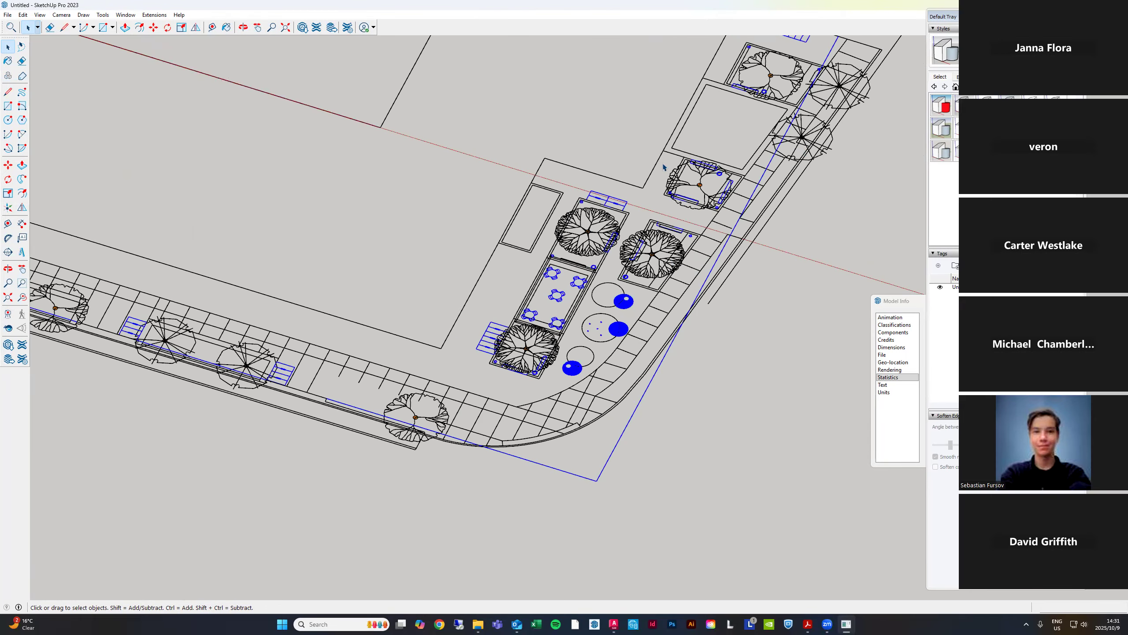
scroll(702, 189, "down", 2)
left_click(700, 187)
scroll(688, 200, "up", 2)
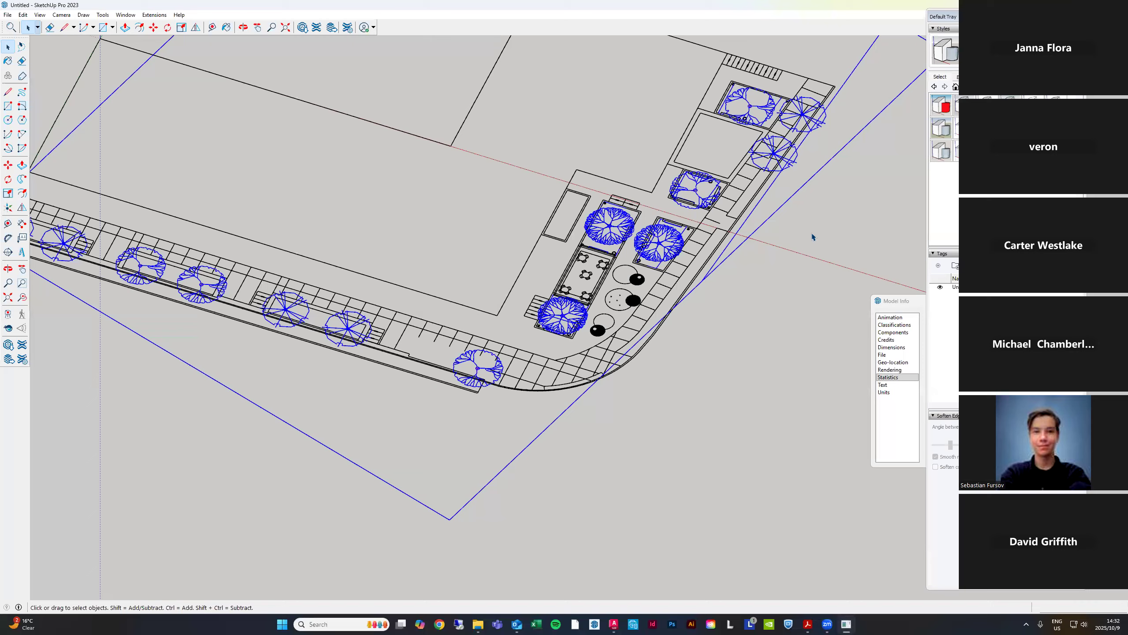
Move the Model Info window clear of the tray and check the planting component's entity information and available actions
left_click(888, 304)
left_click_drag(888, 304, 775, 337)
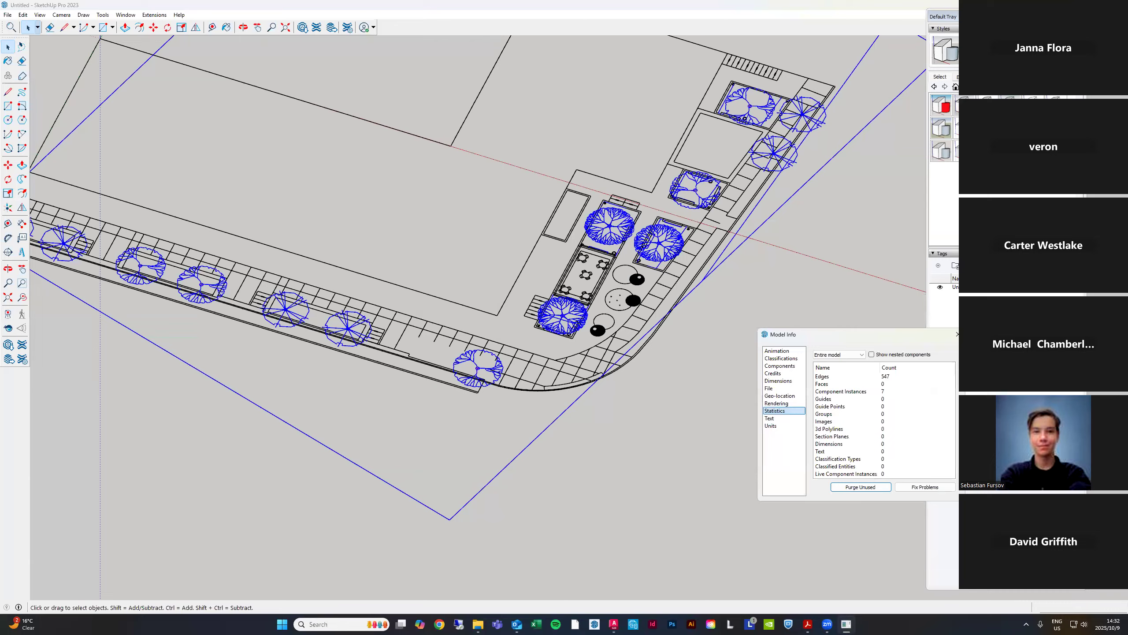
left_click(601, 234)
scroll(620, 241, "up", 2)
left_click(619, 241)
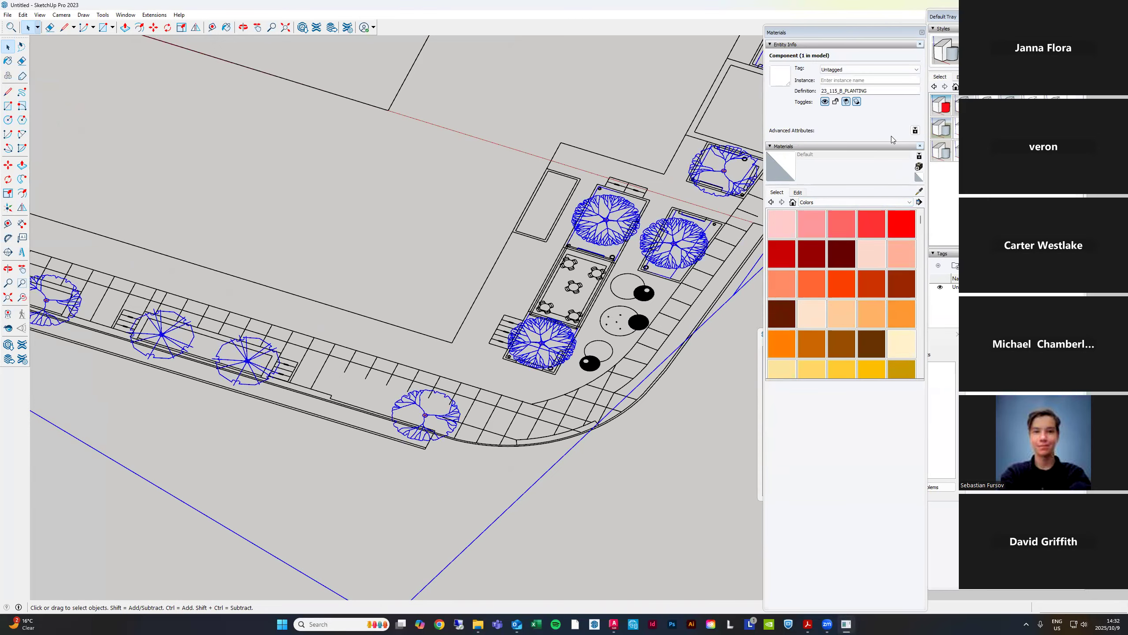
scroll(635, 225, "down", 2)
scroll(683, 213, "up", 2)
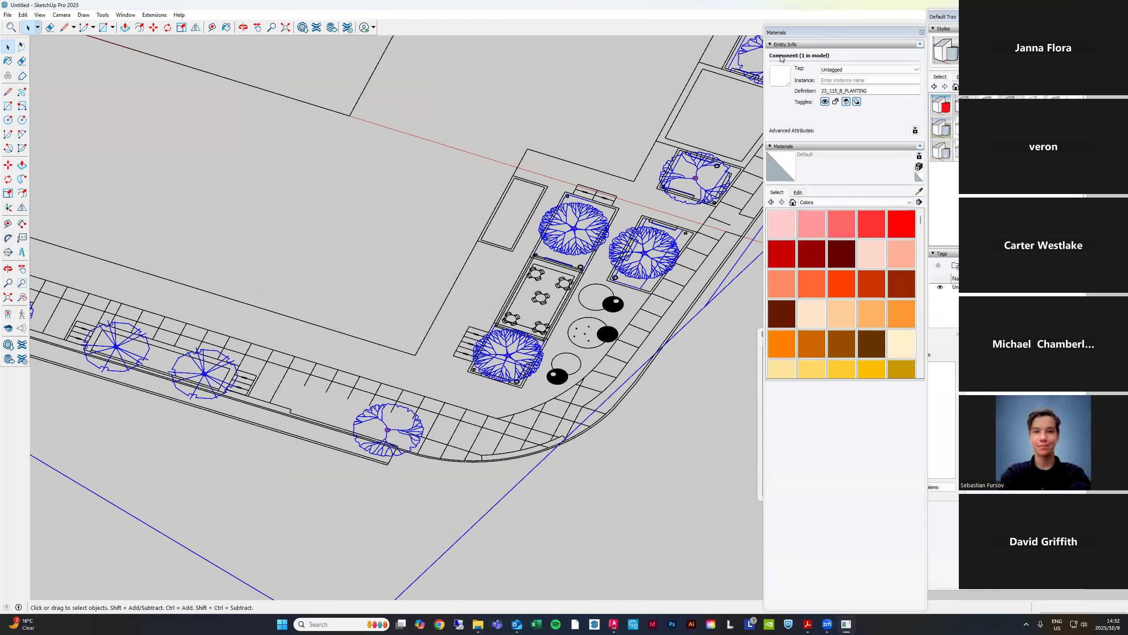
right_click(695, 178)
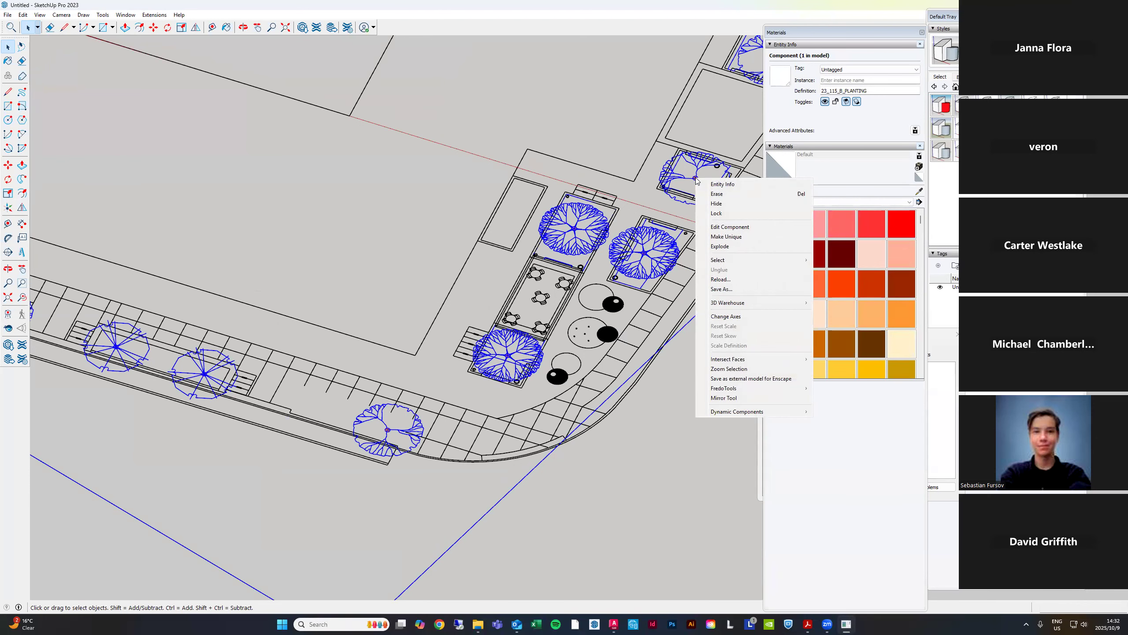
left_click(624, 126)
right_click(694, 177)
left_click(563, 182)
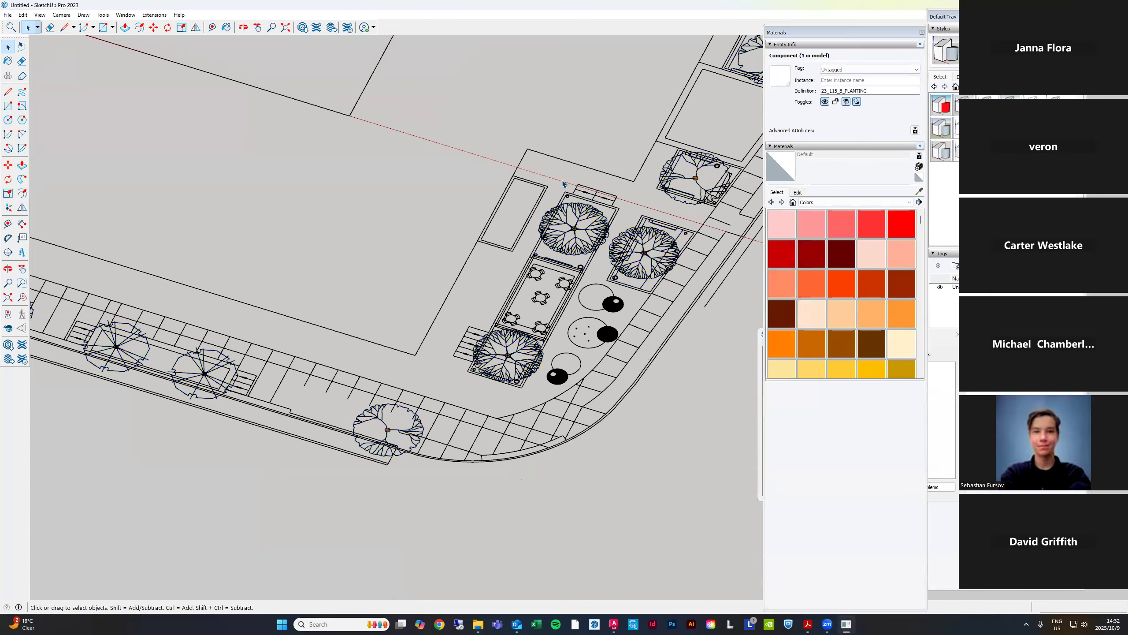
Inspect the site furniture component, including a nested bike rack near the upper planter, and return to the whole model
scroll(564, 185, "down", 2)
left_click(597, 196)
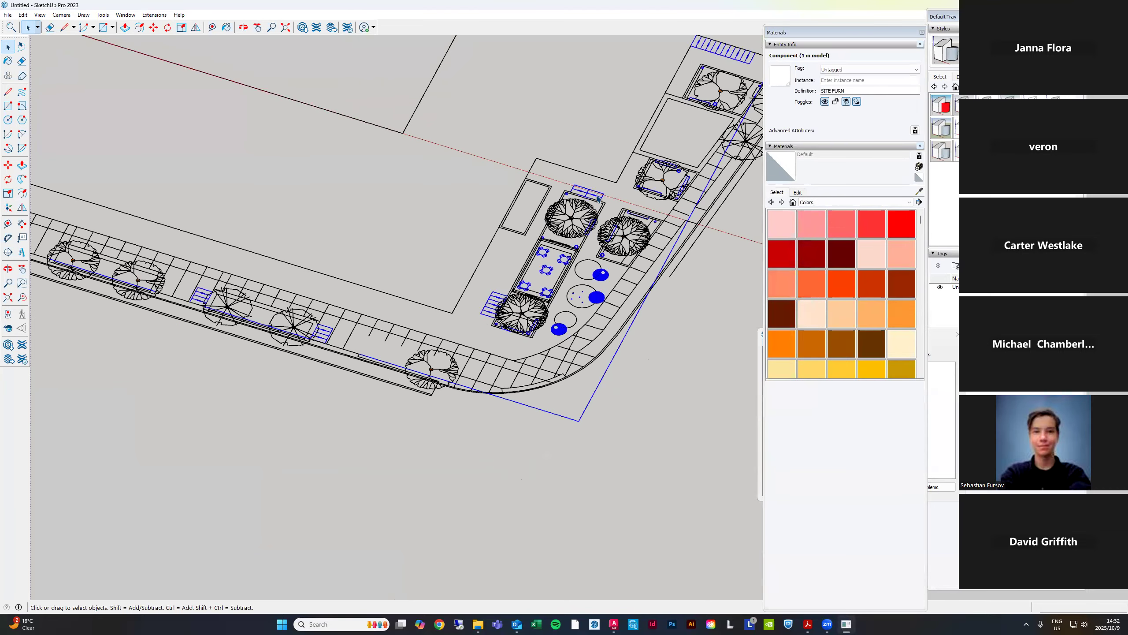
double_click(597, 199)
scroll(594, 200, "up", 2)
left_click(592, 200)
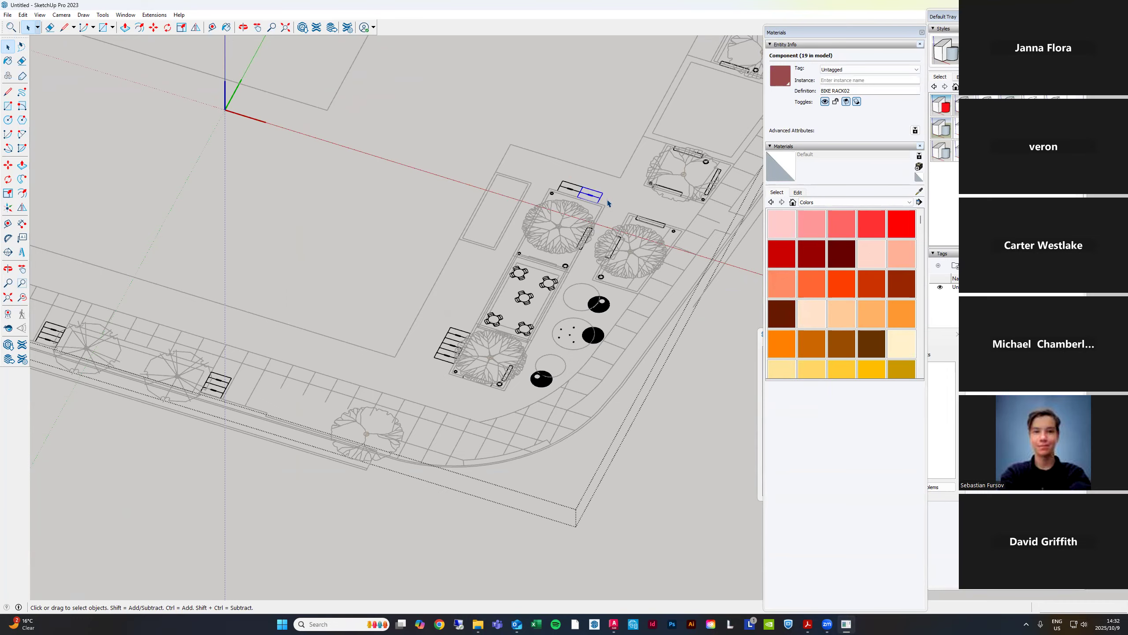
left_click(603, 242)
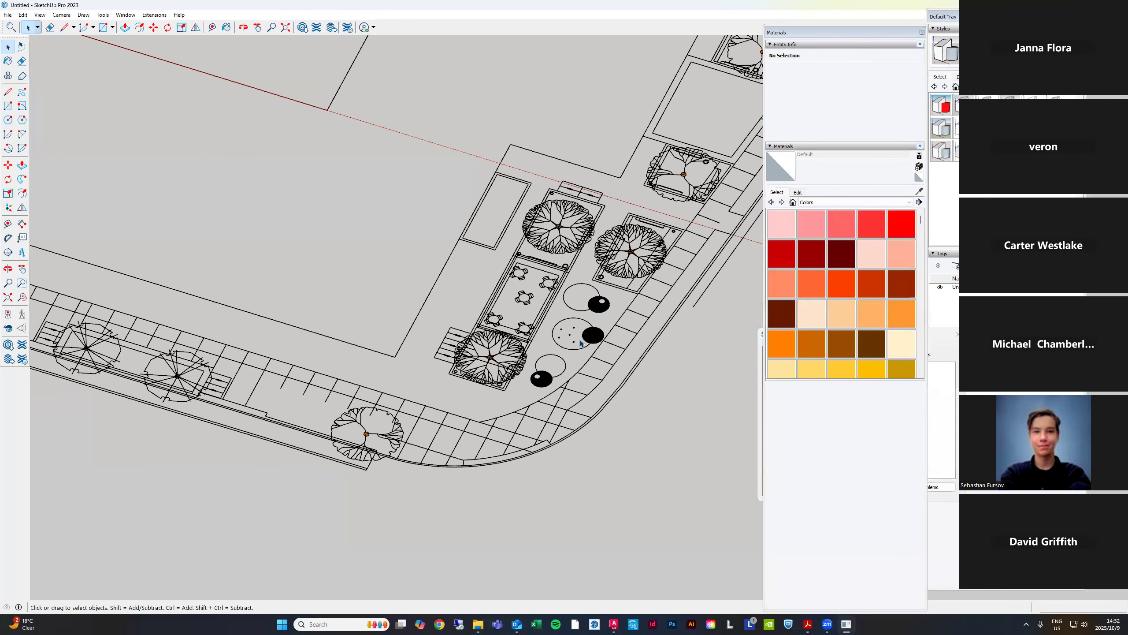
scroll(593, 196, "up", 10)
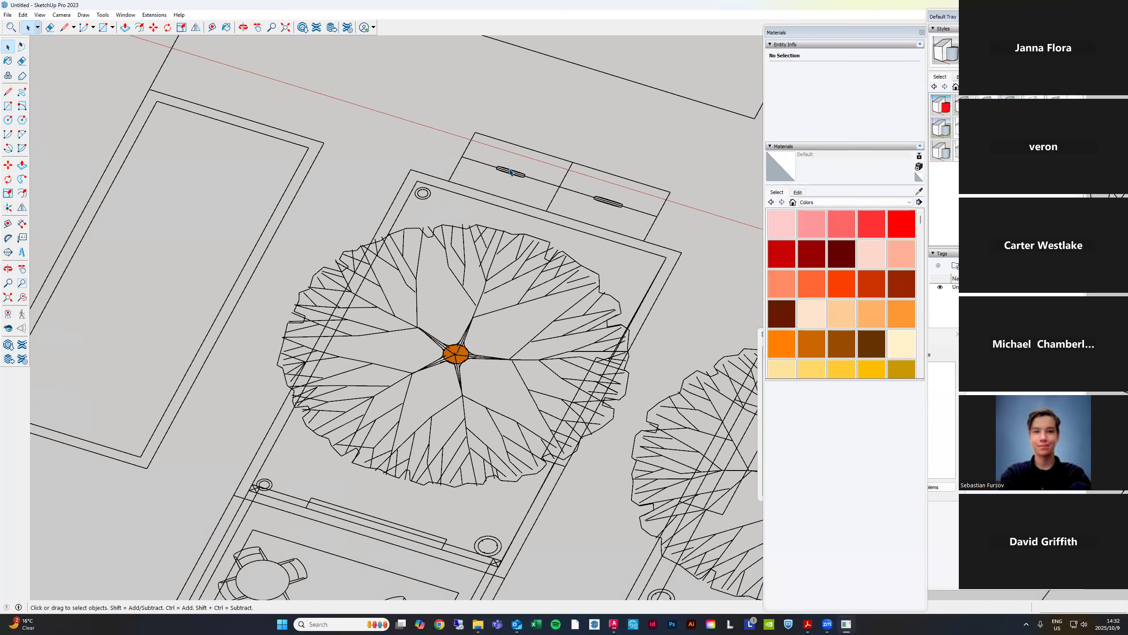
scroll(510, 173, "down", 15)
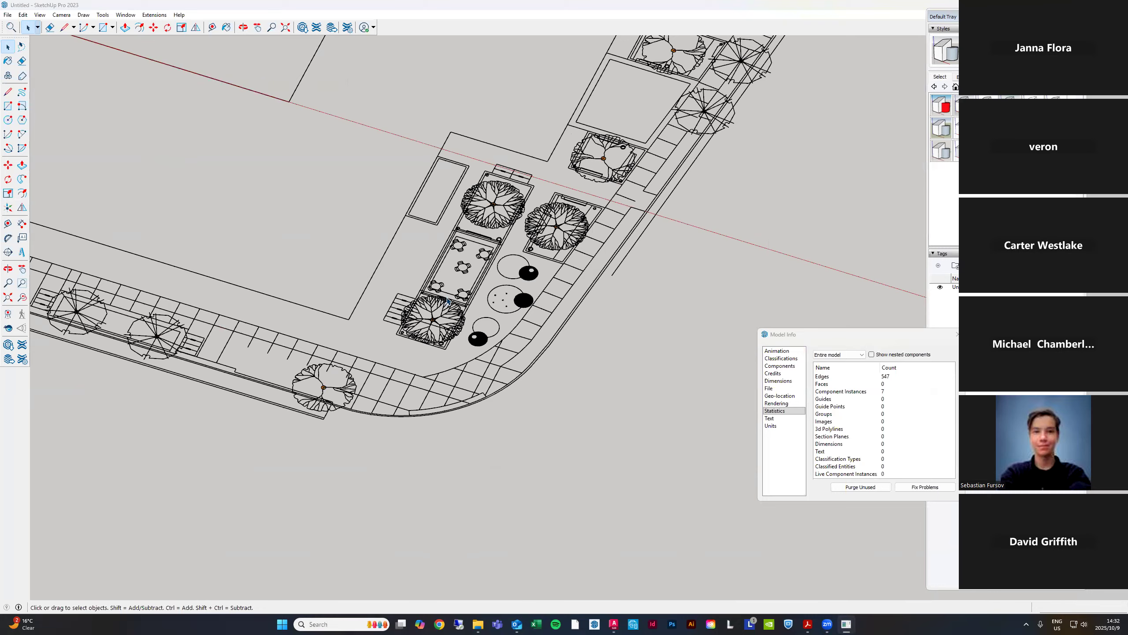
Move the Model Info window out of the way and add a new tag named PLANTING
scroll(449, 301, "down", 3)
left_click_drag(782, 334, 653, 356)
left_click(942, 267)
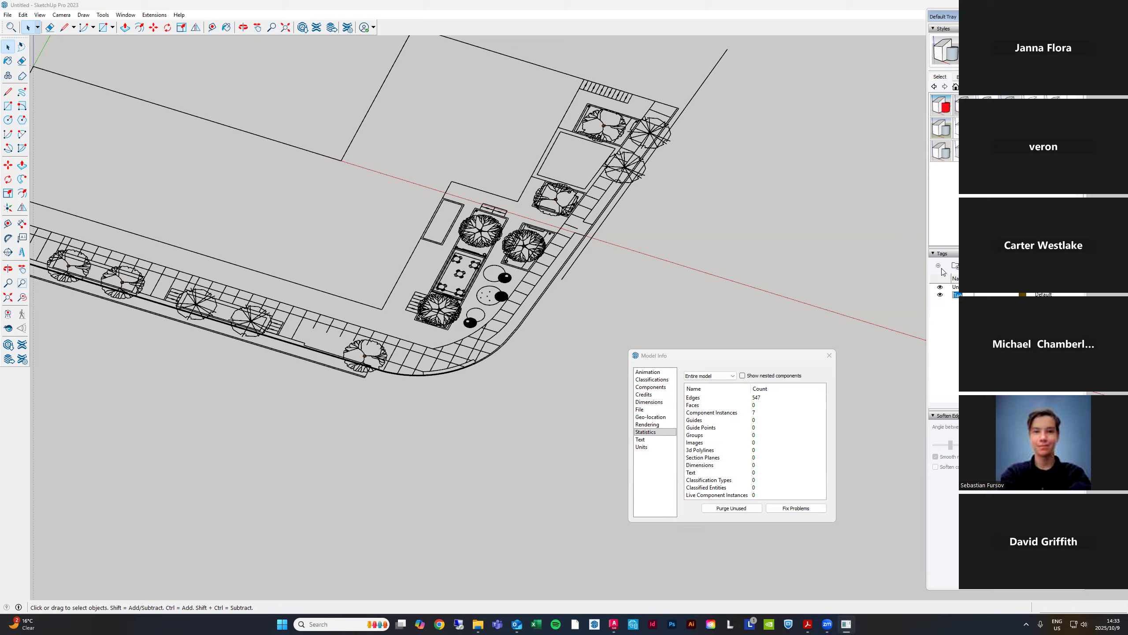
type("p")
key("Return")
Assign the tree planting component to the PLANTING tag
left_click(645, 173)
left_click_drag(1127, 32, 835, 33)
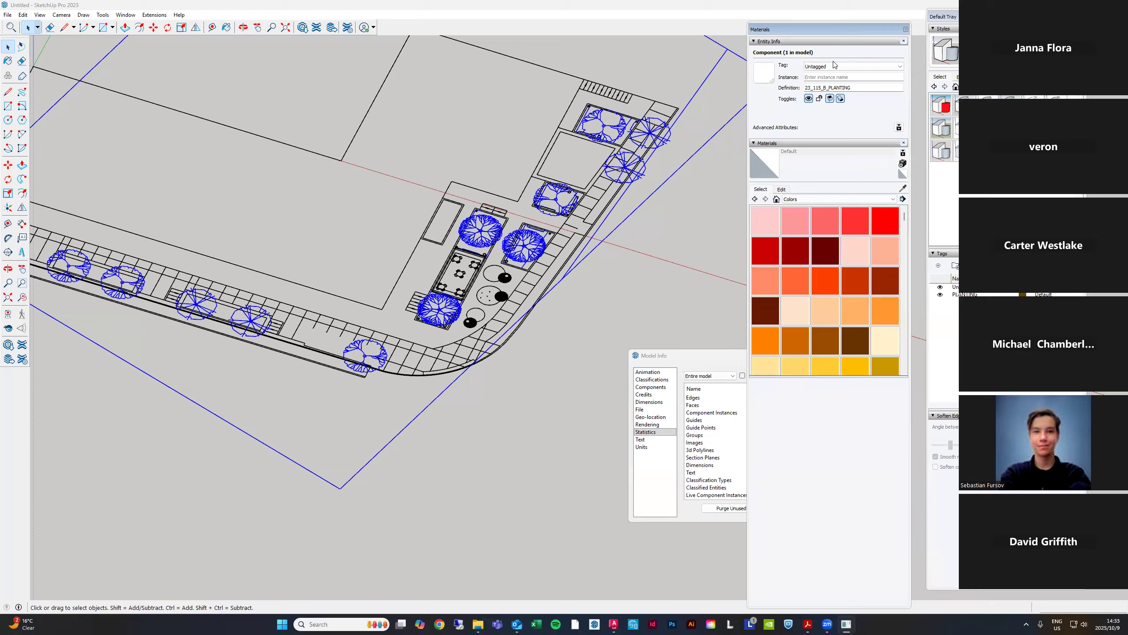
left_click(834, 66)
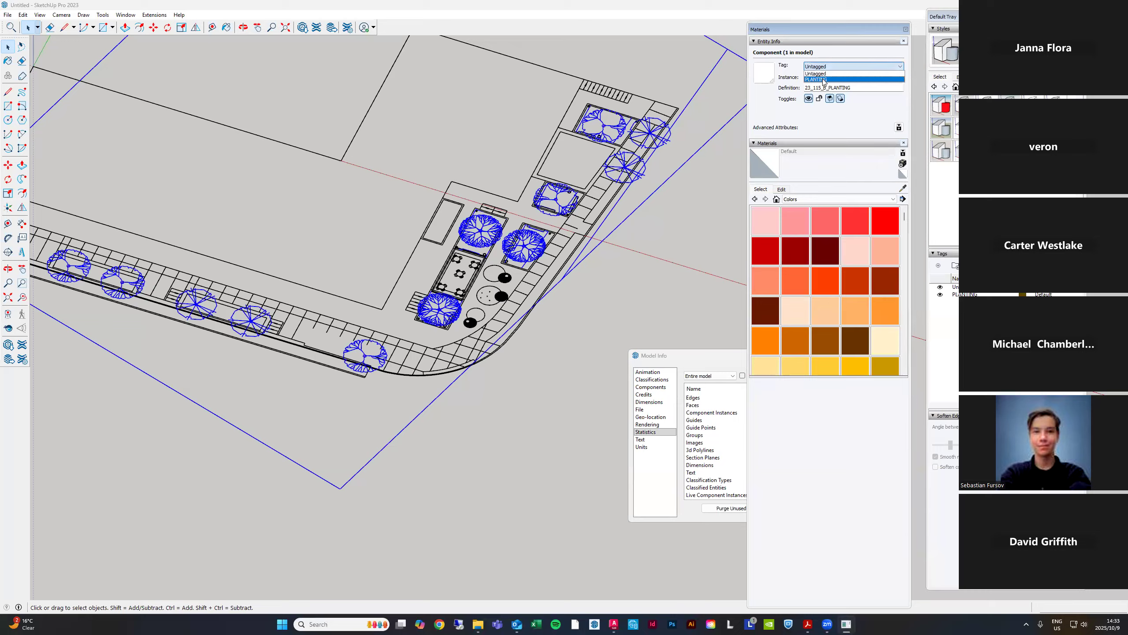
left_click(823, 80)
Add a new tag named FURNITURE
left_click(939, 266)
type("FUR")
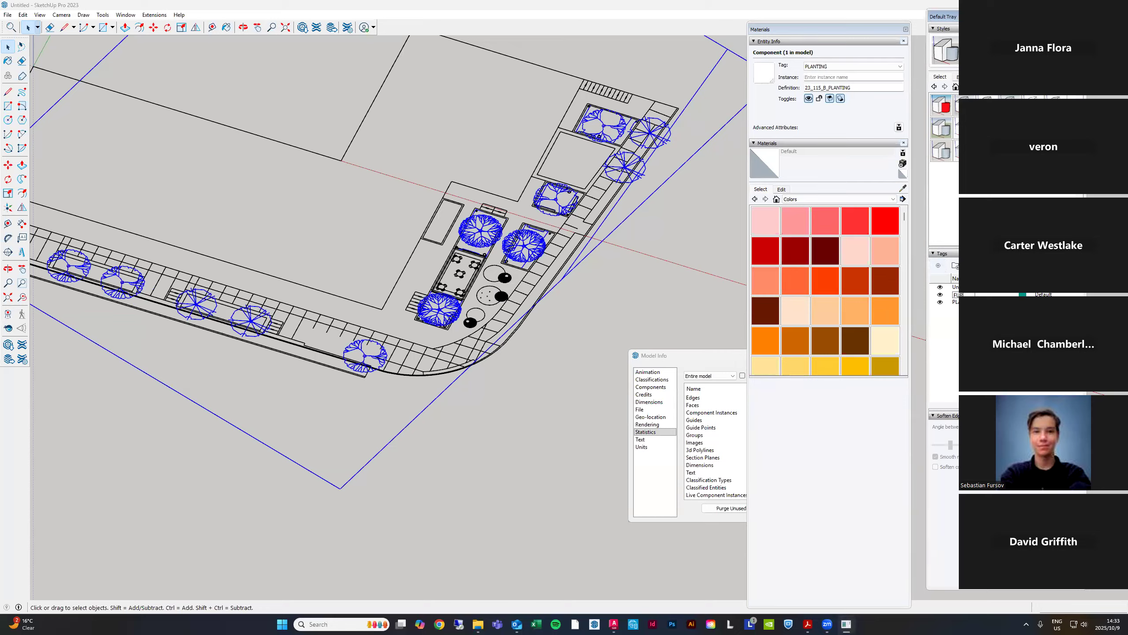
key("Return")
Assign the site furniture component to the FURNITURE tag and clear the selection
left_click(630, 252)
left_click(496, 212)
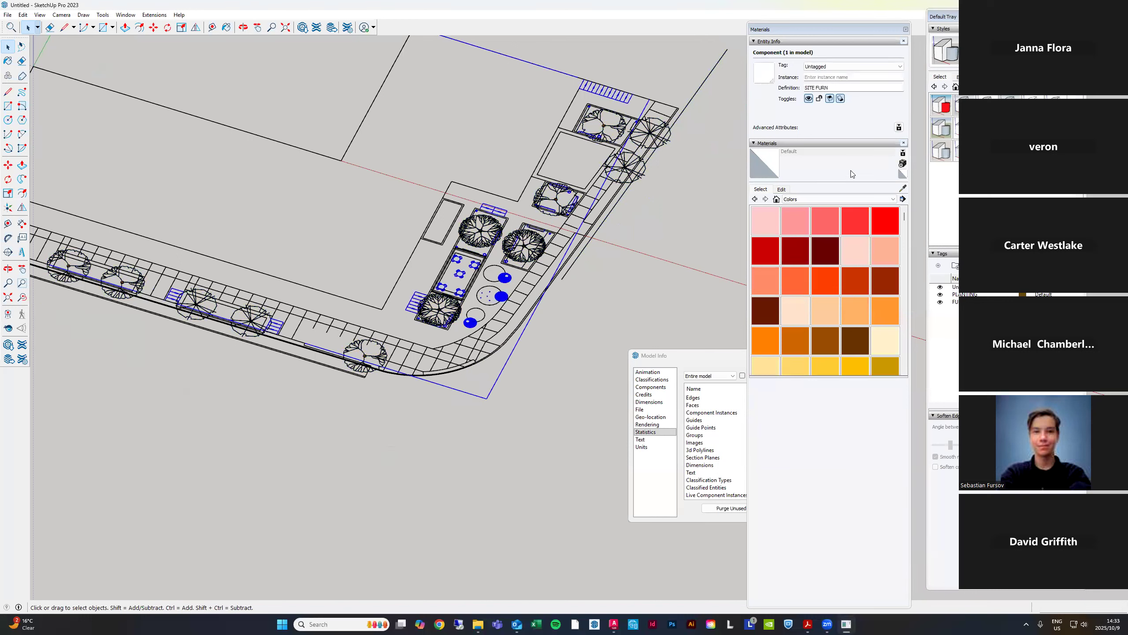
left_click(831, 66)
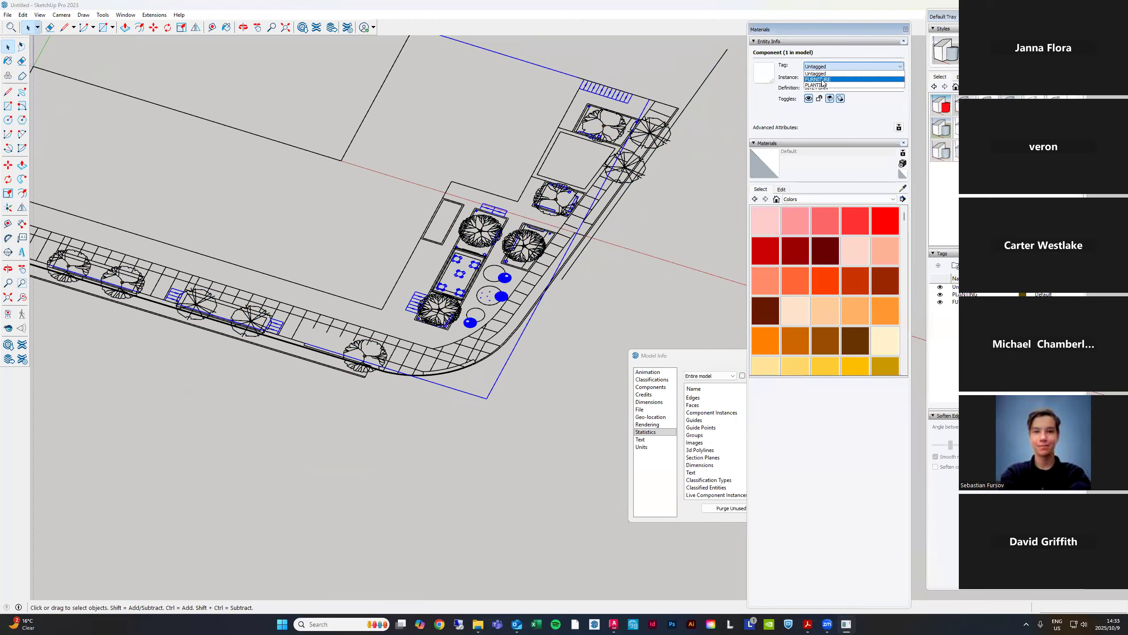
left_click(823, 80)
left_click(688, 217)
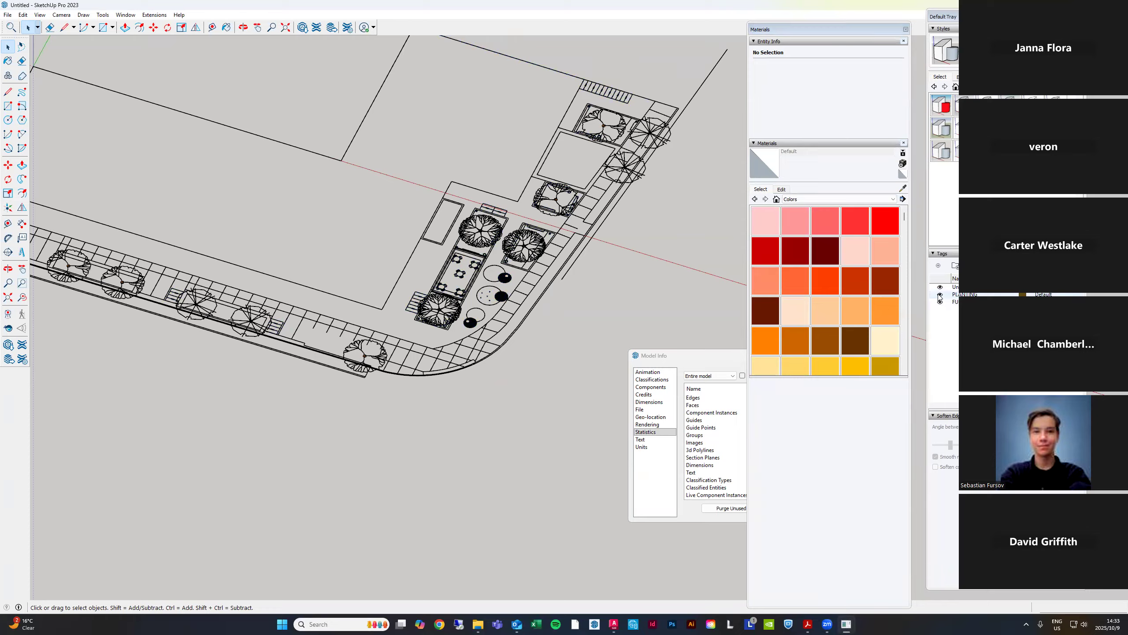
Hide the PLANTING and FURNITURE tags to leave only the remaining site linework
left_click(940, 294)
left_click(940, 302)
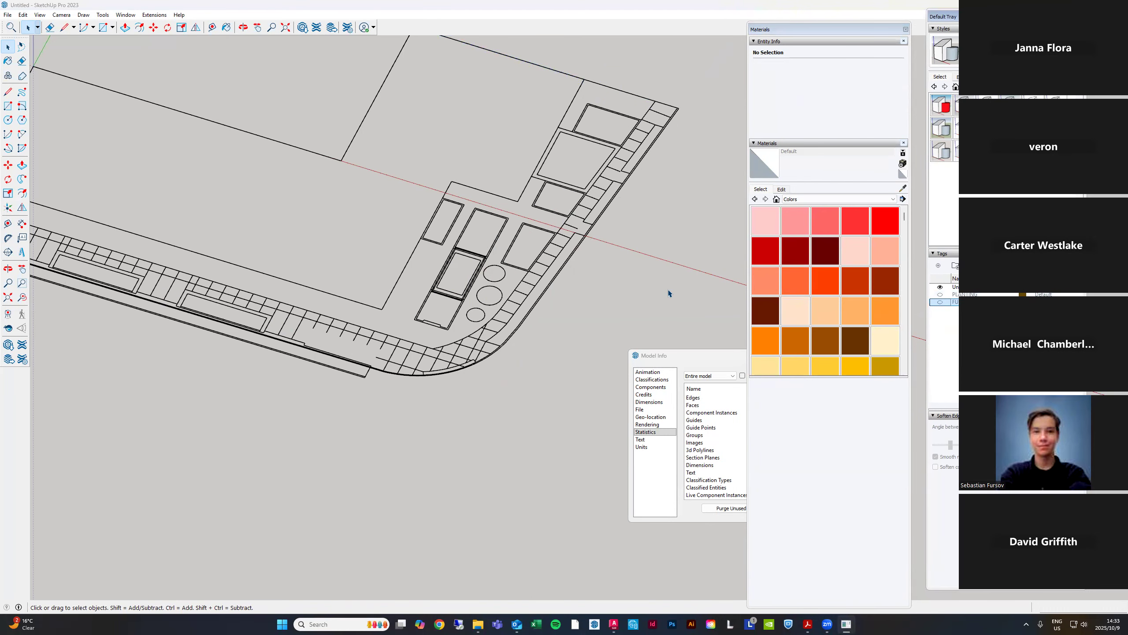
scroll(715, 262, "down", 3)
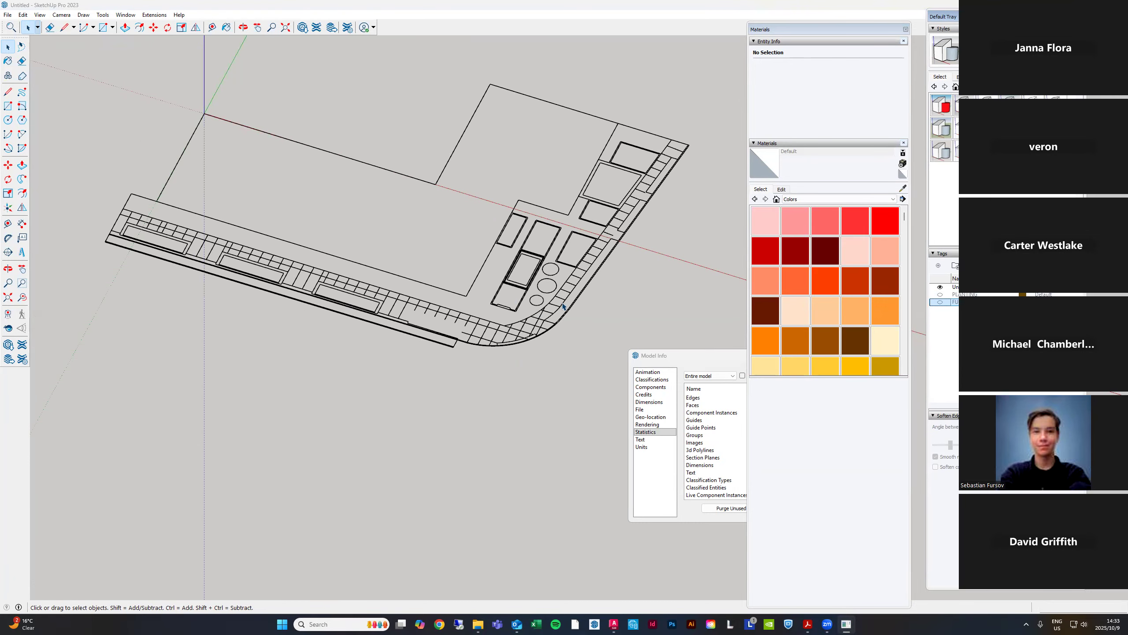
Select the concrete joints component and add a new tag named CONC JOINTS
scroll(651, 252, "up", 2)
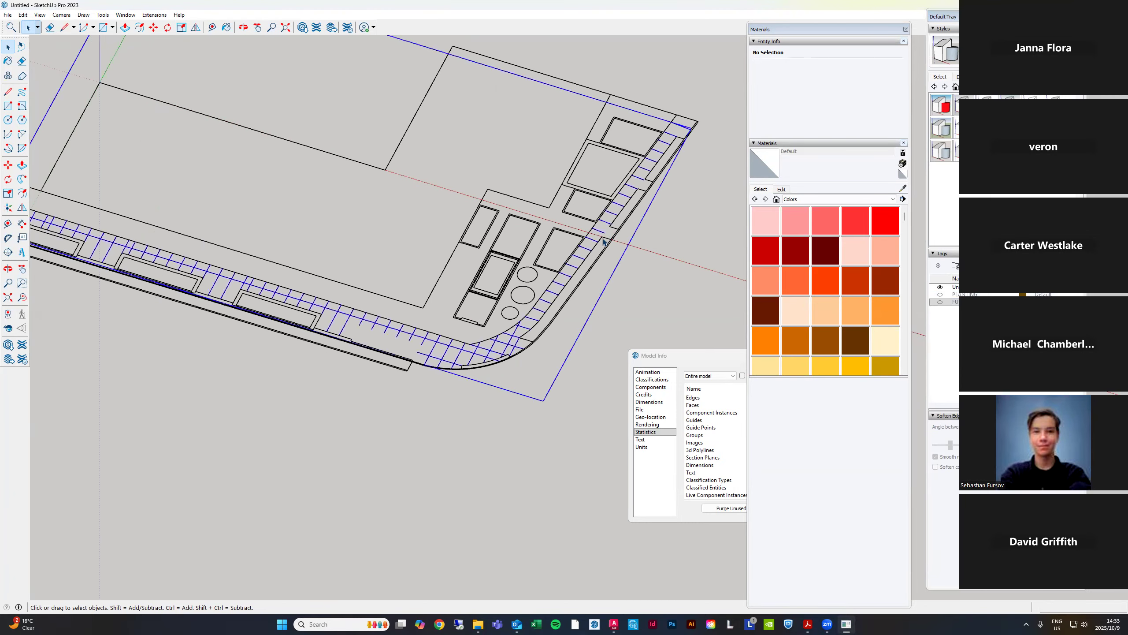
left_click(938, 265)
type("CONC JOINT")
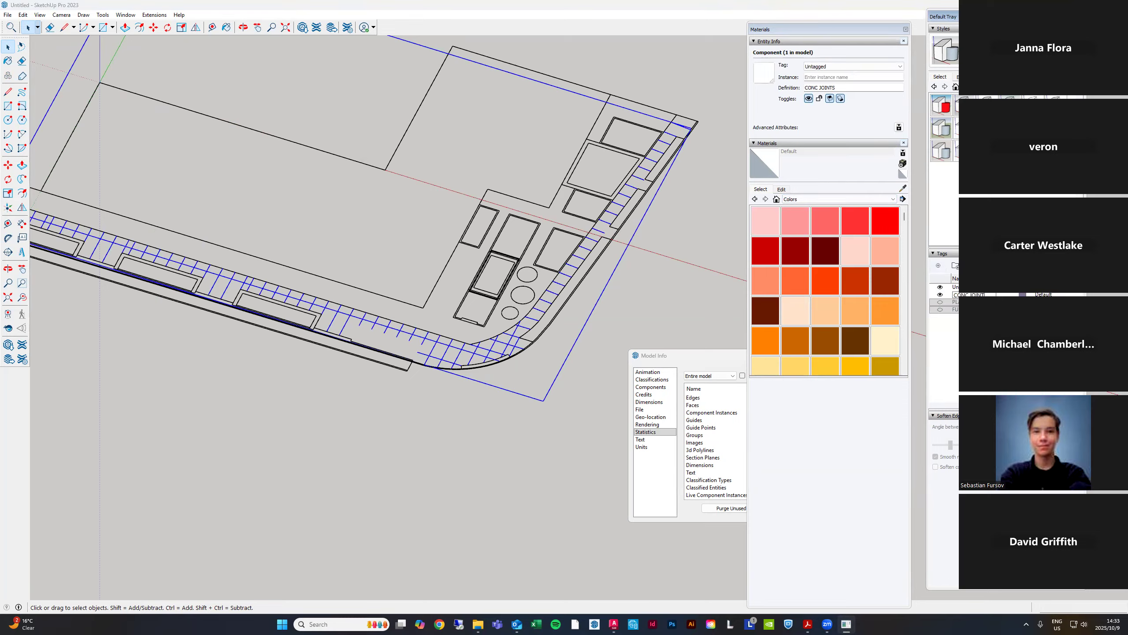
key("Return")
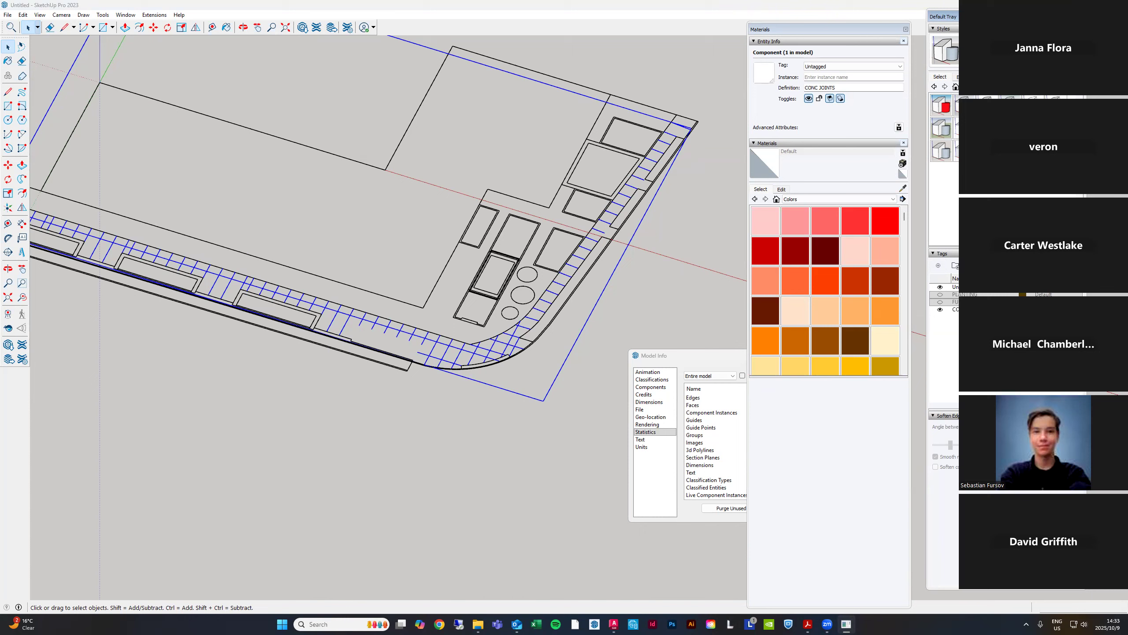
Assign the selected component to the CONC JOINTS tag, hide that tag and clear the selection
left_click(821, 67)
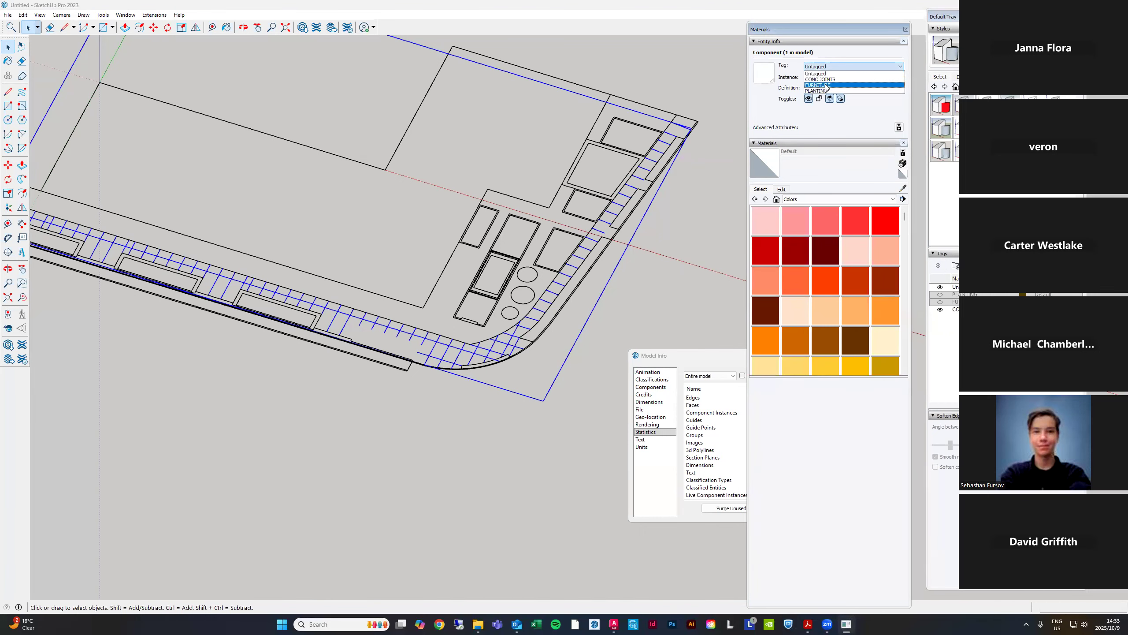
left_click(822, 79)
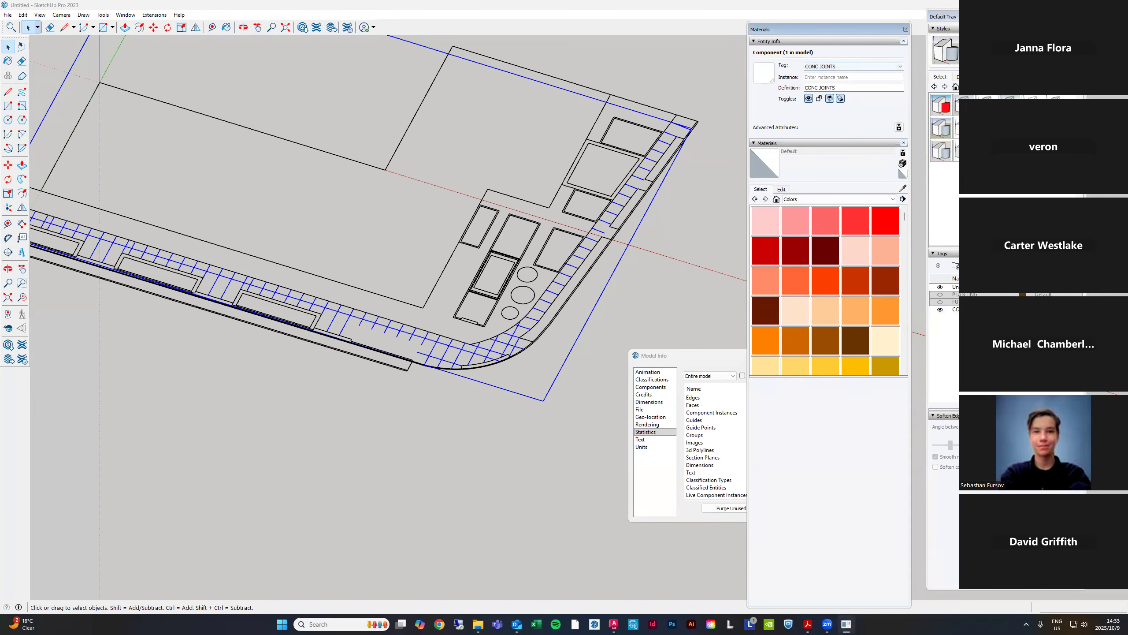
left_click(940, 309)
left_click(610, 284)
Select the three rectangular planter components along the long front edge and combine them into one group
scroll(653, 264, "down", 1)
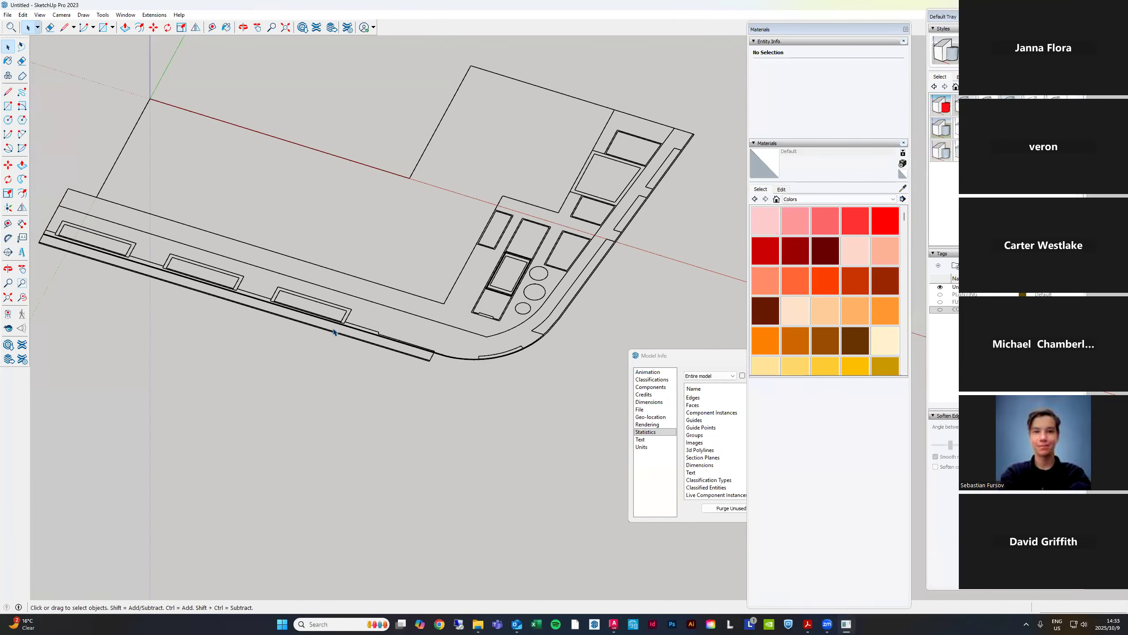
left_click(330, 313)
scroll(494, 312, "down", 2)
scroll(298, 295, "up", 5)
scroll(447, 296, "down", 2)
middle_click_drag(576, 346, 452, 344)
left_click(345, 343, "shift")
left_click(213, 331, "shift")
middle_click_drag(353, 321, 508, 363)
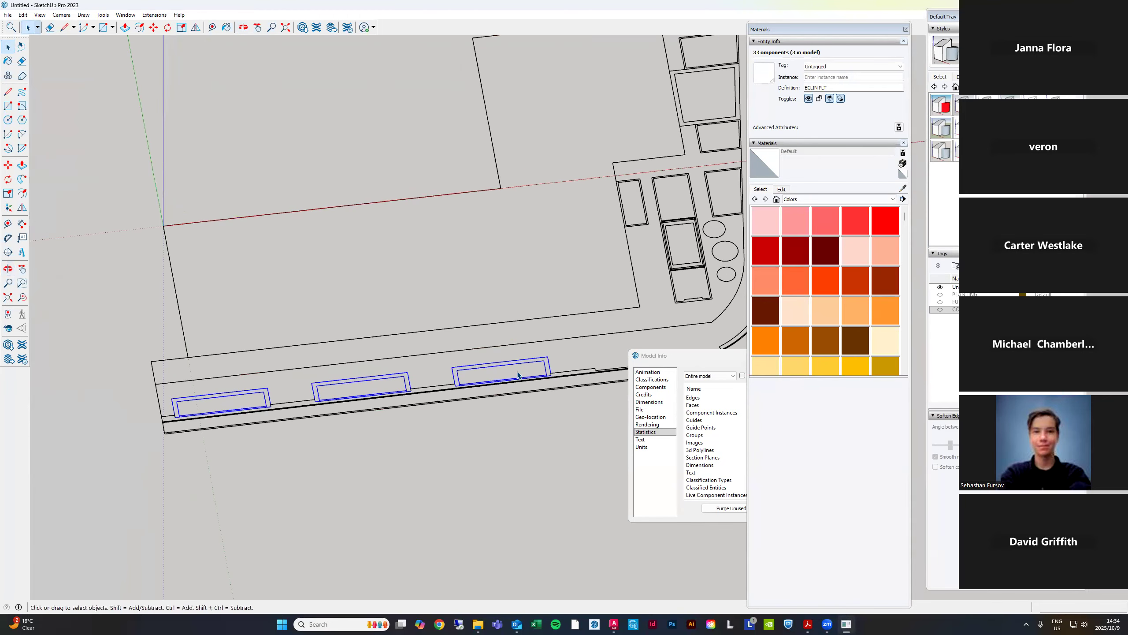
middle_click_drag(290, 330, 297, 288)
right_click(297, 288)
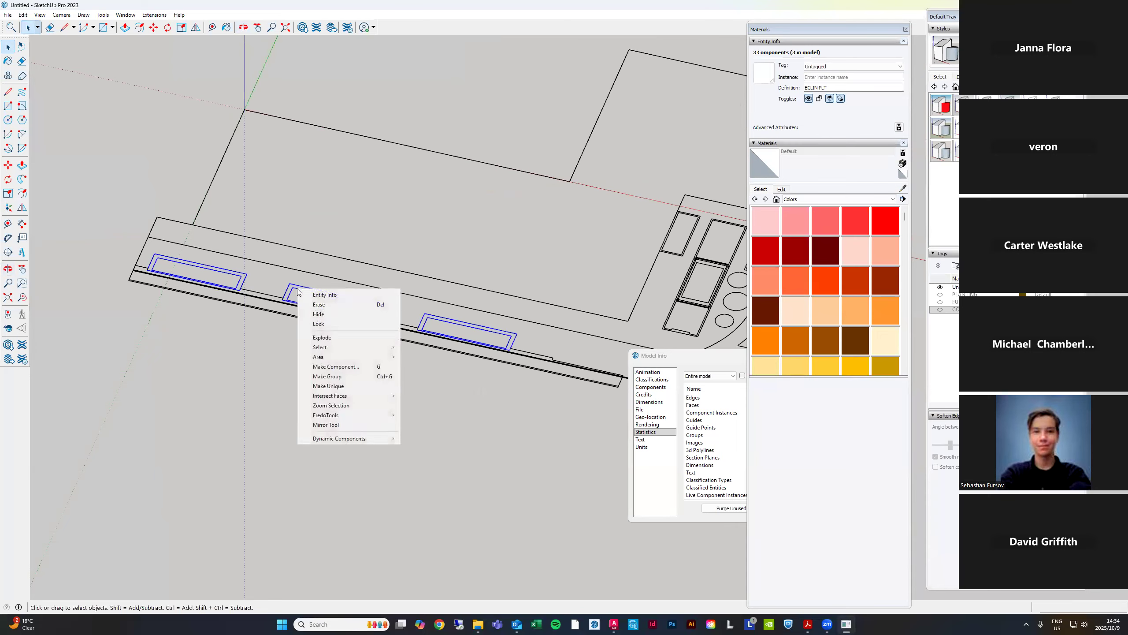
left_click(329, 376)
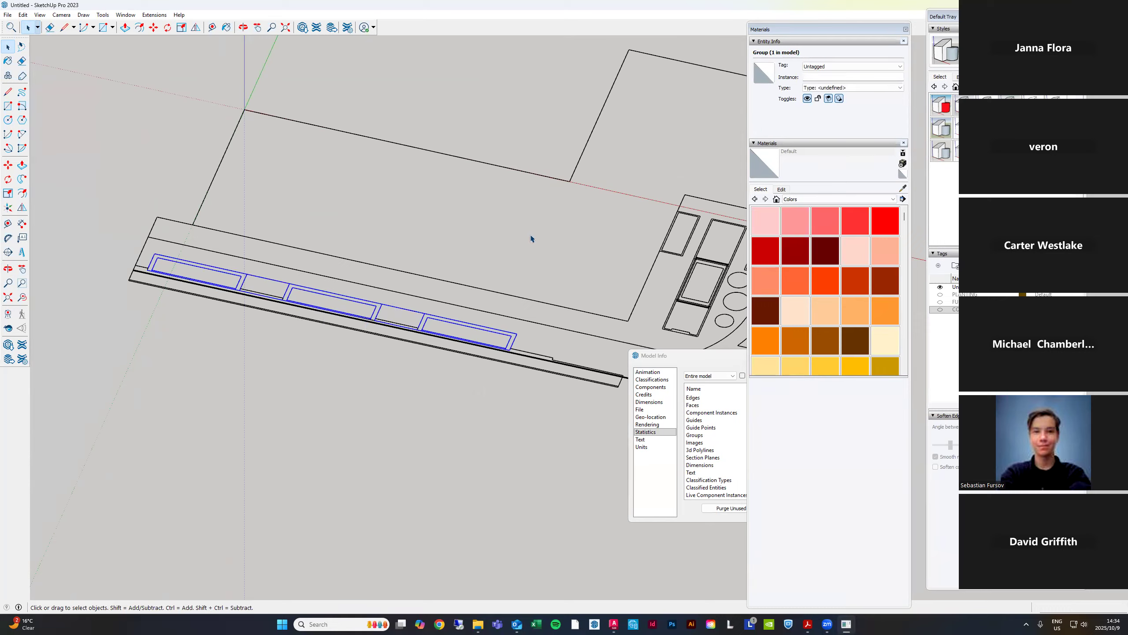
Add a new tag named PLTR for the planter group
scroll(383, 276, "down", 1)
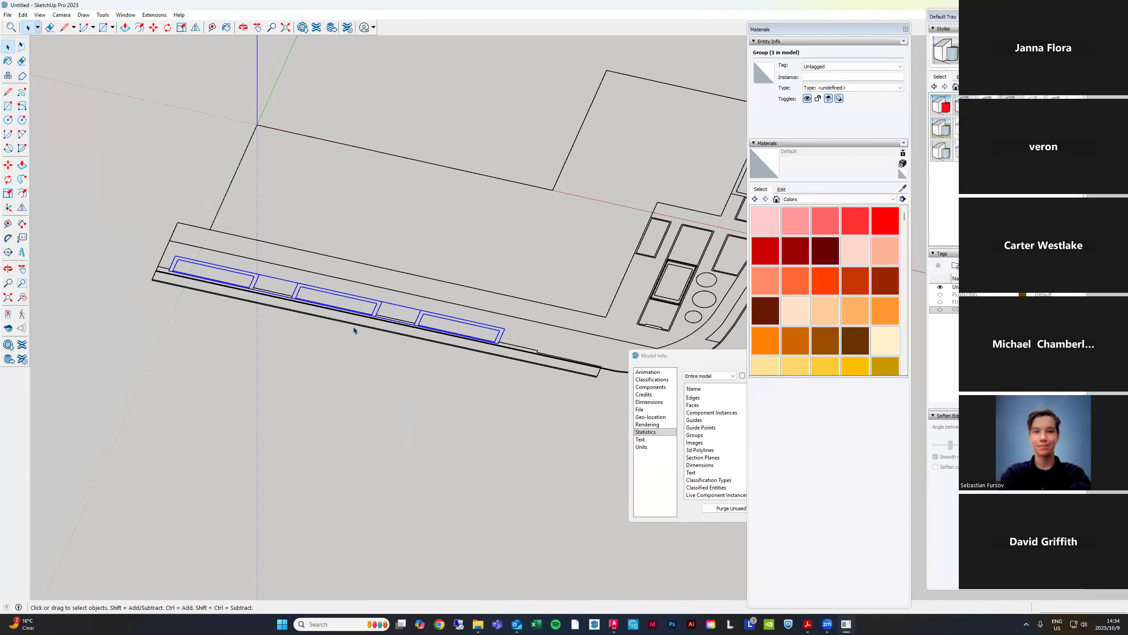
scroll(352, 327, "down", 3)
scroll(508, 377, "up", 1)
mouse_move(511, 374)
middle_mouse_down()
mouse_move(526, 358)
mouse_move(527, 374)
middle_mouse_up()
scroll(527, 374, "down", 1)
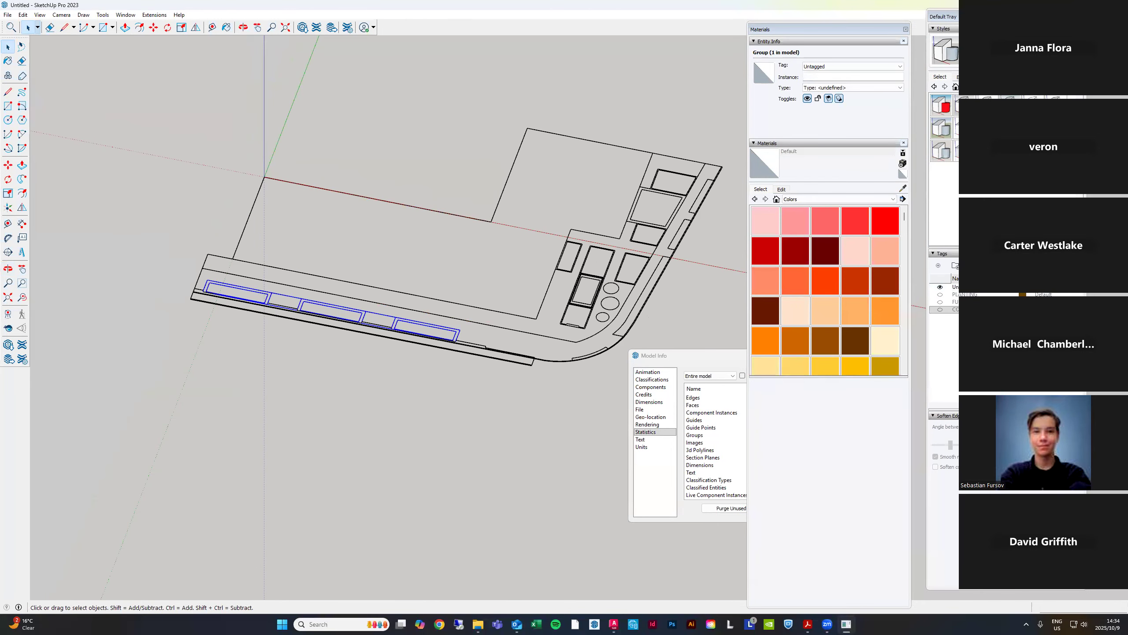
left_click(938, 266)
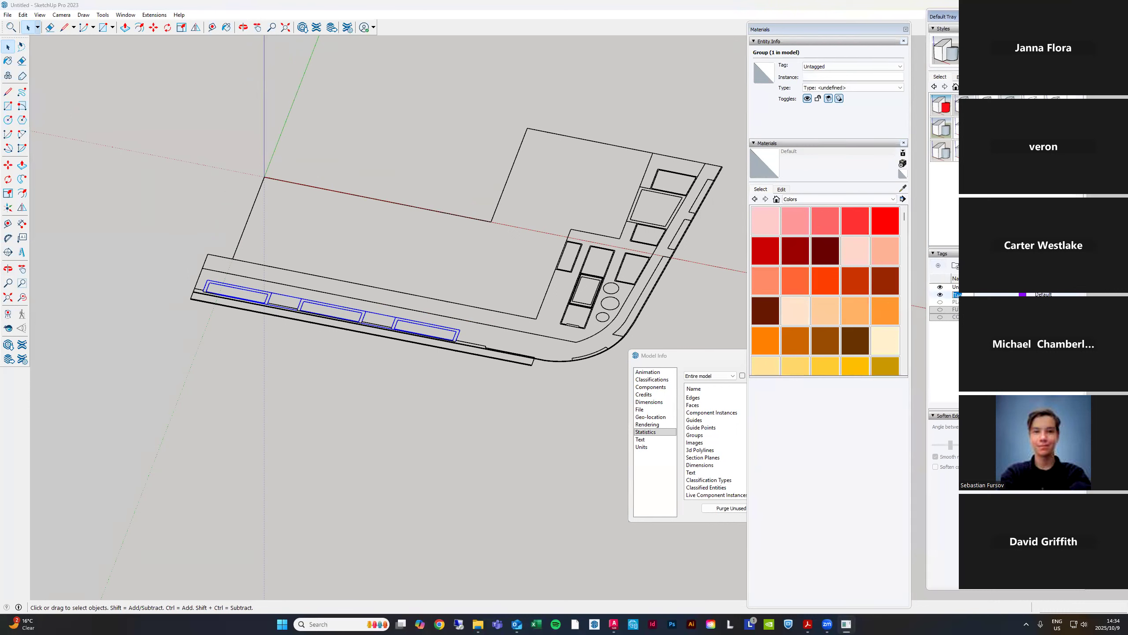
type("PL")
key("Return")
Assign the planter group to the PLTR tag and hide that tag
left_click(848, 66)
left_click(848, 67)
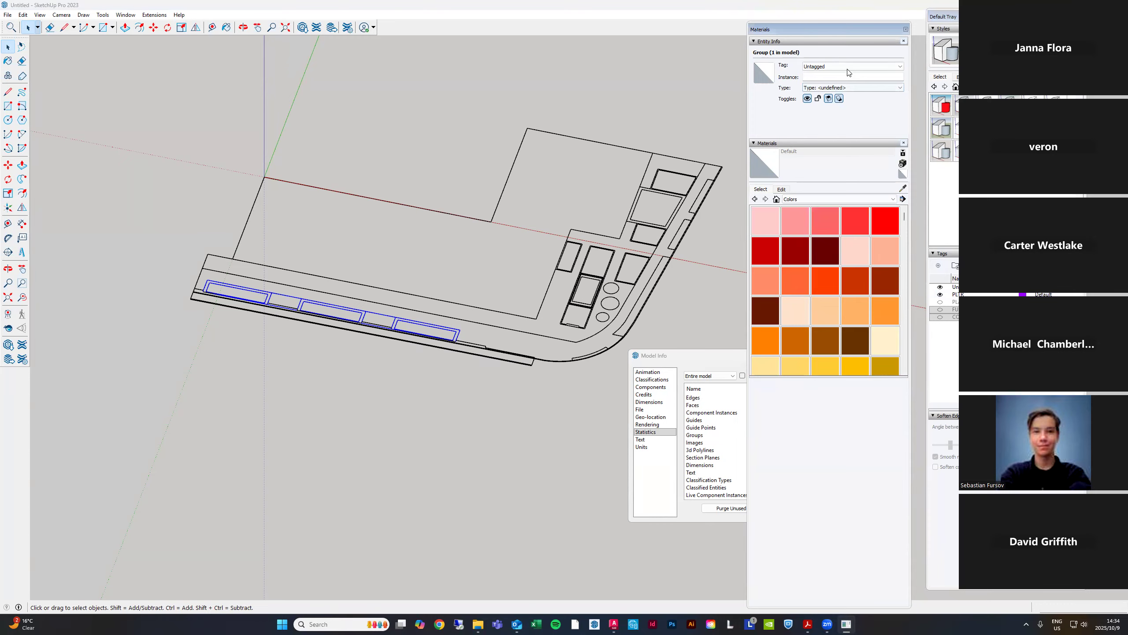
left_click(848, 67)
left_click(844, 81)
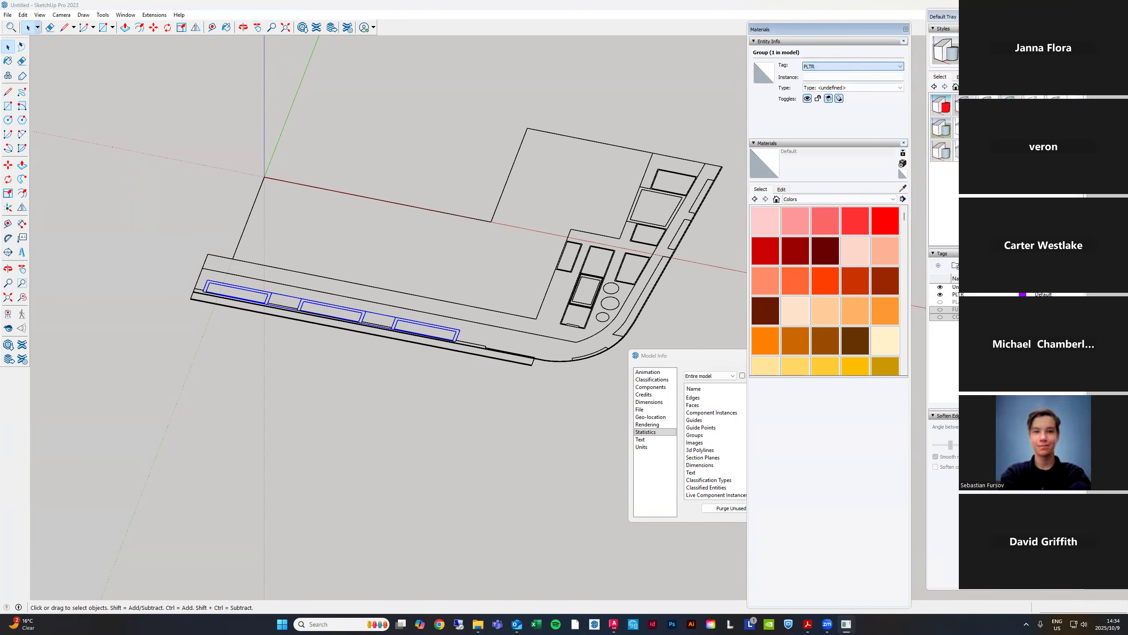
left_click(940, 294)
Select all the remaining visible site linework and combine it into a single group
middle_click_drag(605, 390, 540, 422)
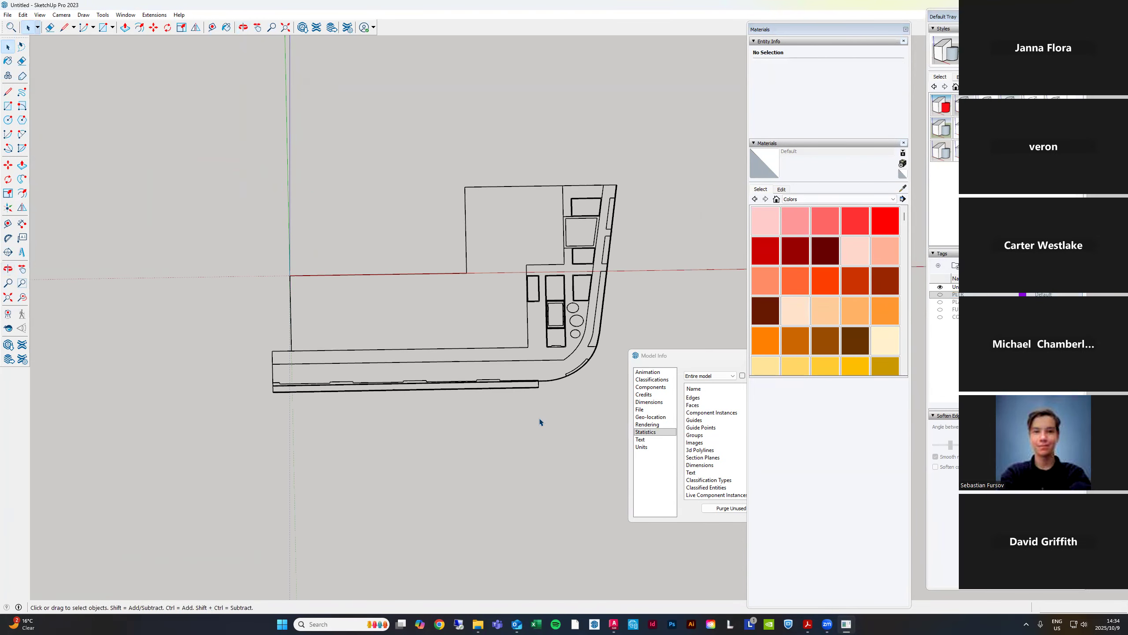
middle_click_drag(513, 338, 527, 410)
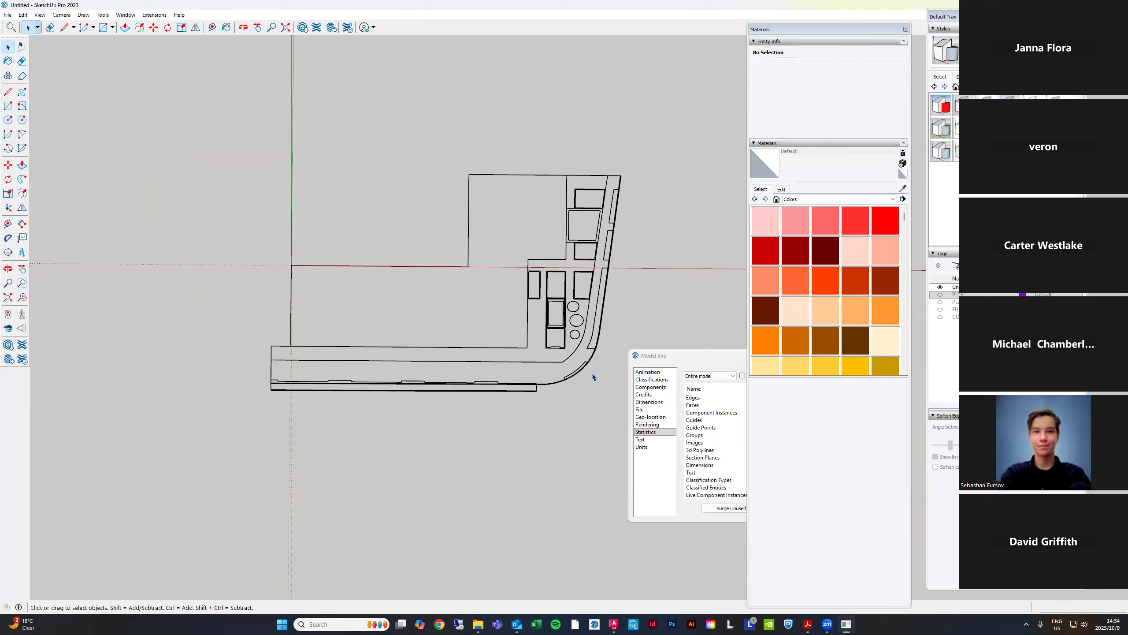
middle_click_drag(418, 320, 383, 315)
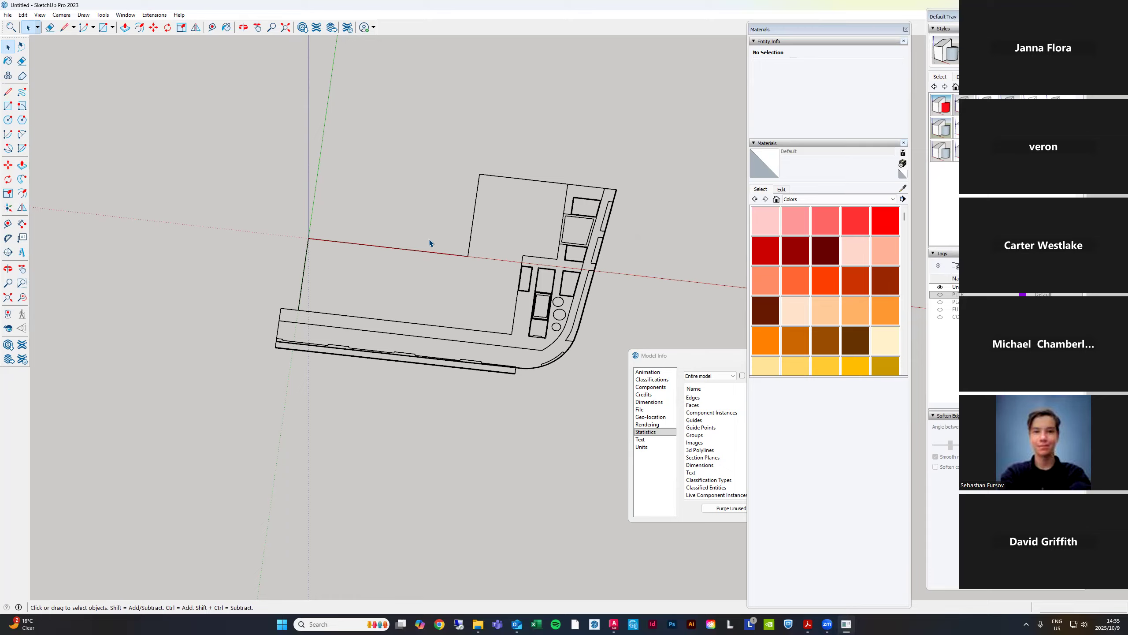
middle_click_drag(430, 243, 403, 192)
scroll(369, 187, "down", 2)
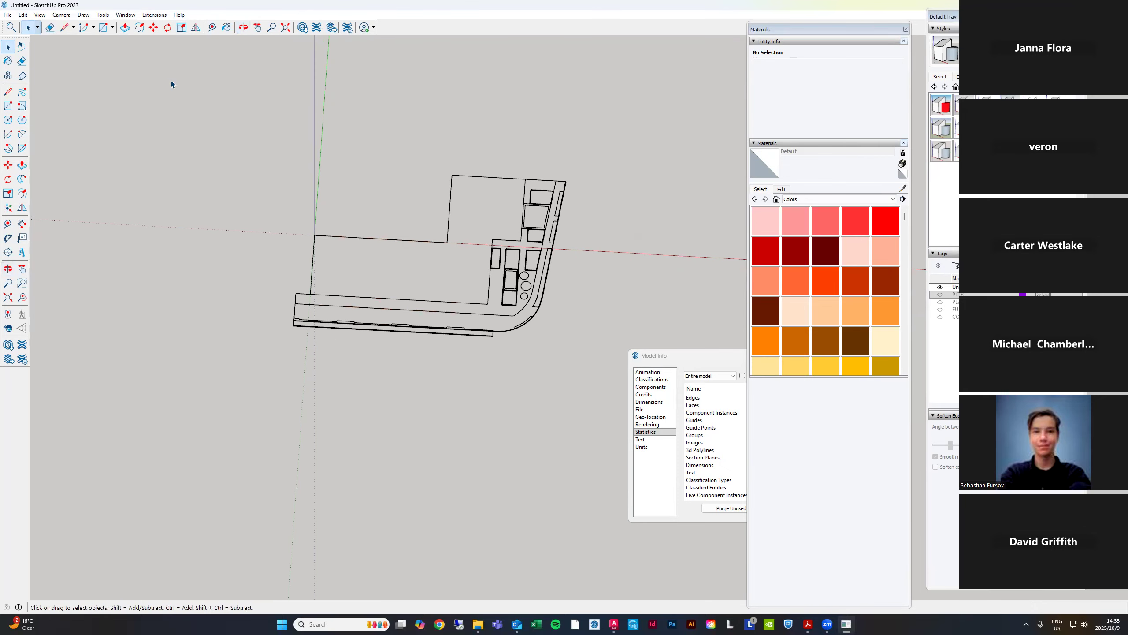
scroll(327, 117, "down", 2)
left_click_drag(252, 110, 583, 390)
middle_click_drag(546, 269, 507, 228)
key("ctrl+g")
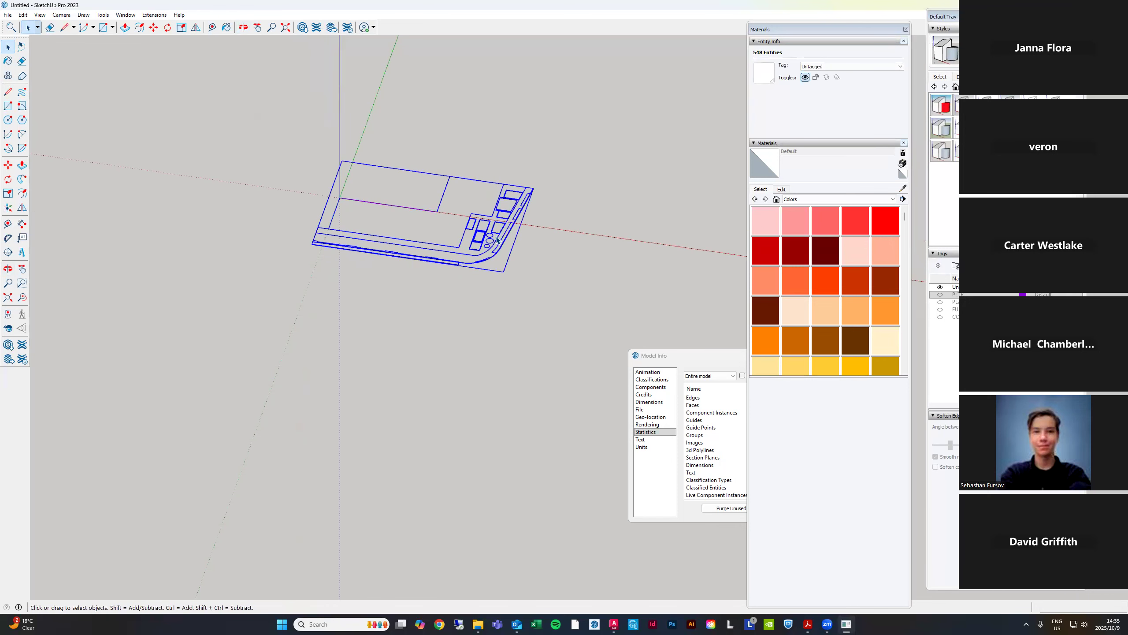
Move the linework group about 1676600 mm straight down along the blue axis
middle_click_drag(552, 194, 550, 164)
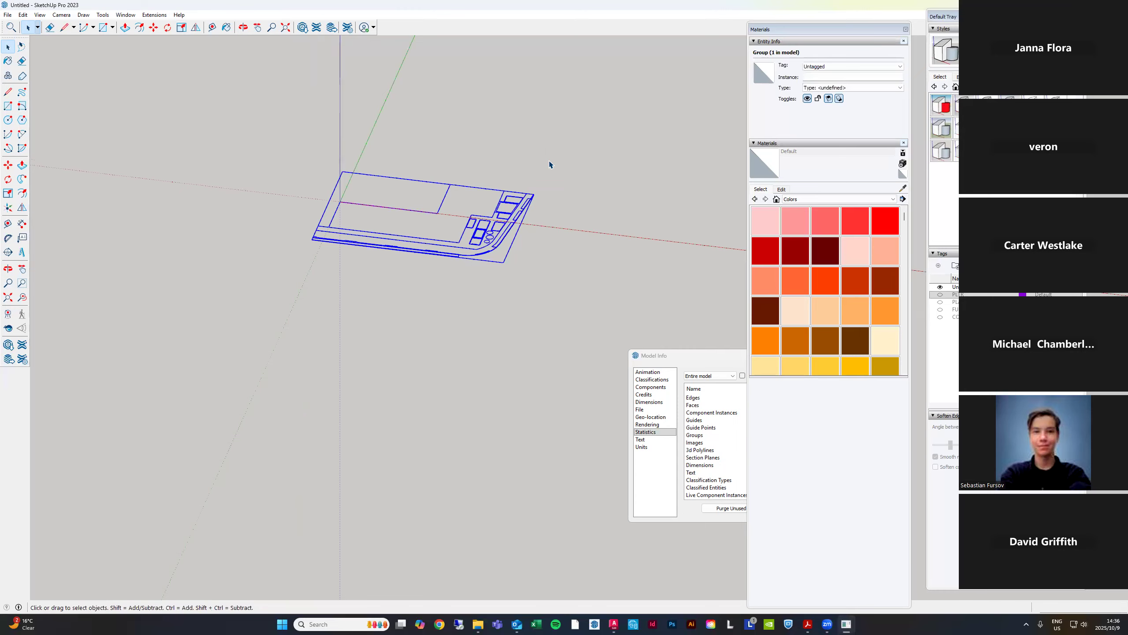
key("m")
key("ctrl")
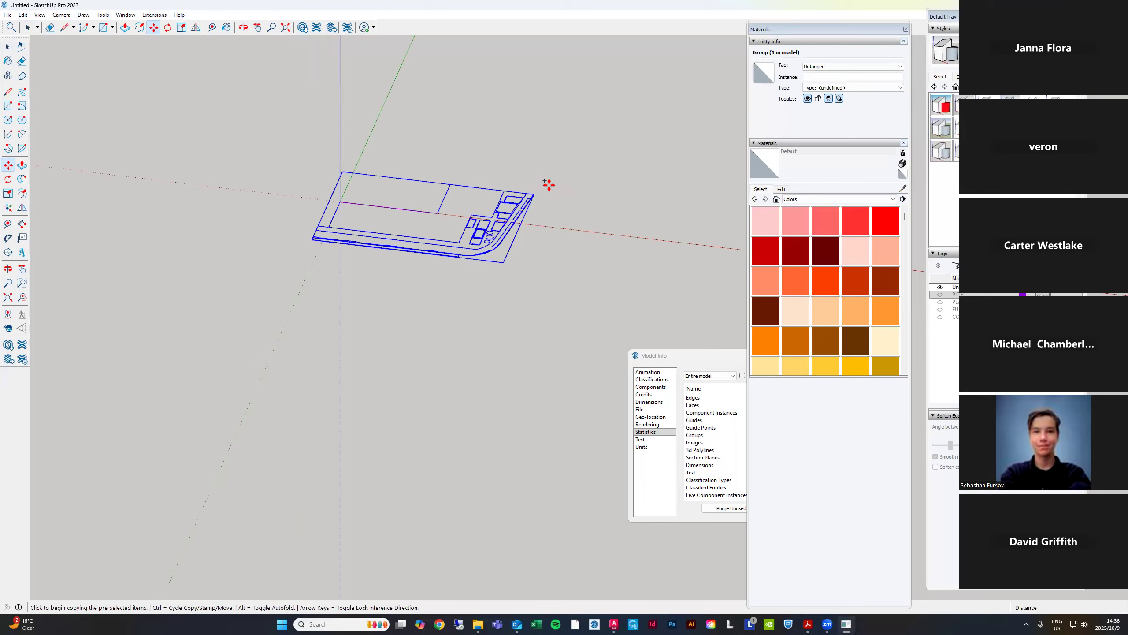
key("ctrl")
key("ctrl")
left_click(534, 193)
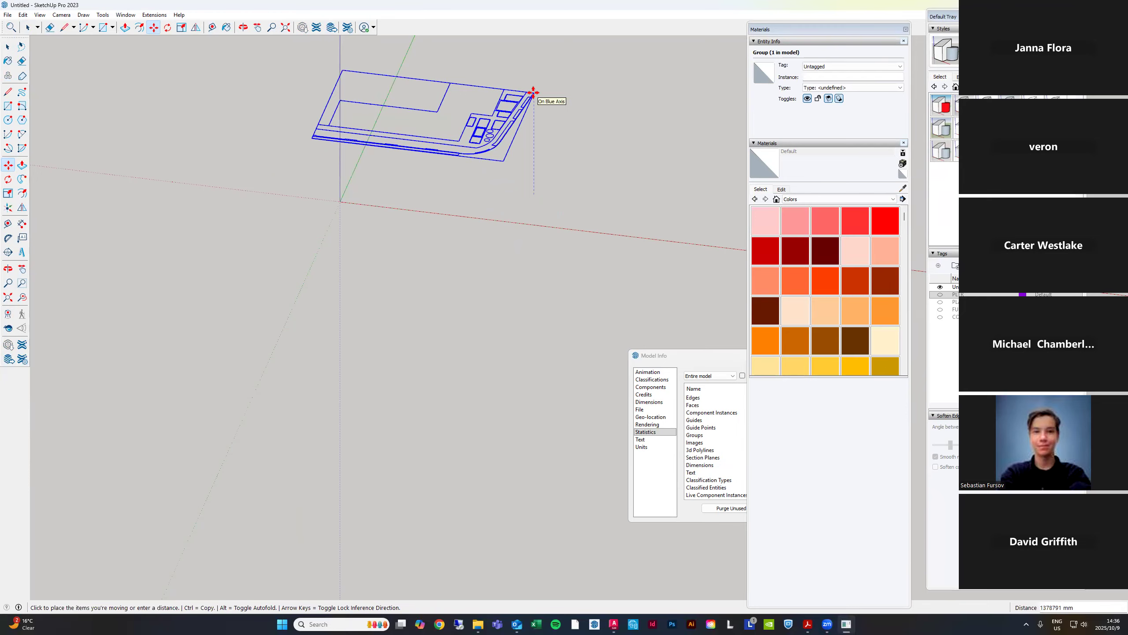
left_click(533, 318)
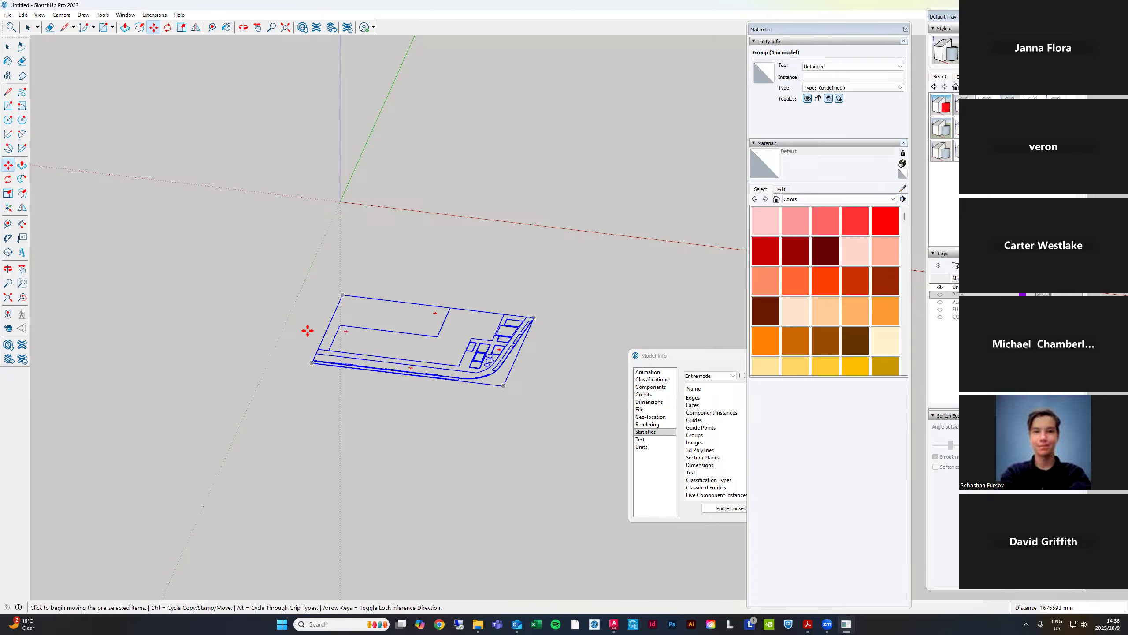
From the top view, draw a rectangle of about 6654600 by 4858300 mm at ground level covering the whole site plan
scroll(308, 330, "down", 2)
scroll(473, 305, "up", 3)
key("space")
scroll(379, 224, "down", 3)
key("o")
left_click_drag(225, 153, 190, 559)
middle_click_drag(189, 559, 475, 294)
key("m")
key("t")
key("space")
key("m")
key("r")
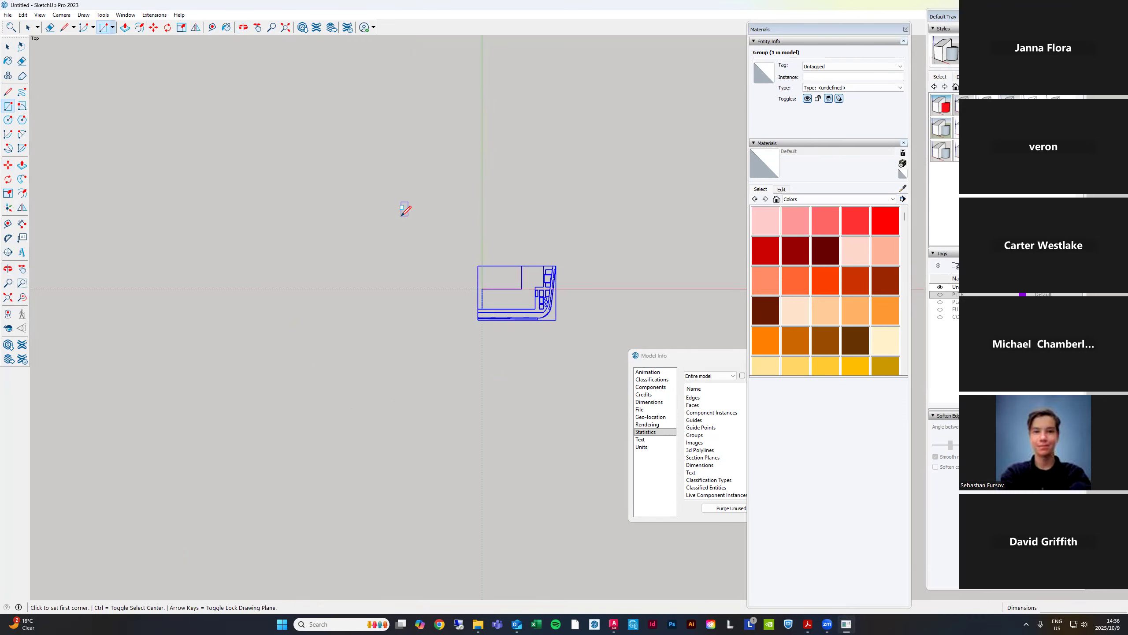
left_click(377, 204)
left_click(605, 368)
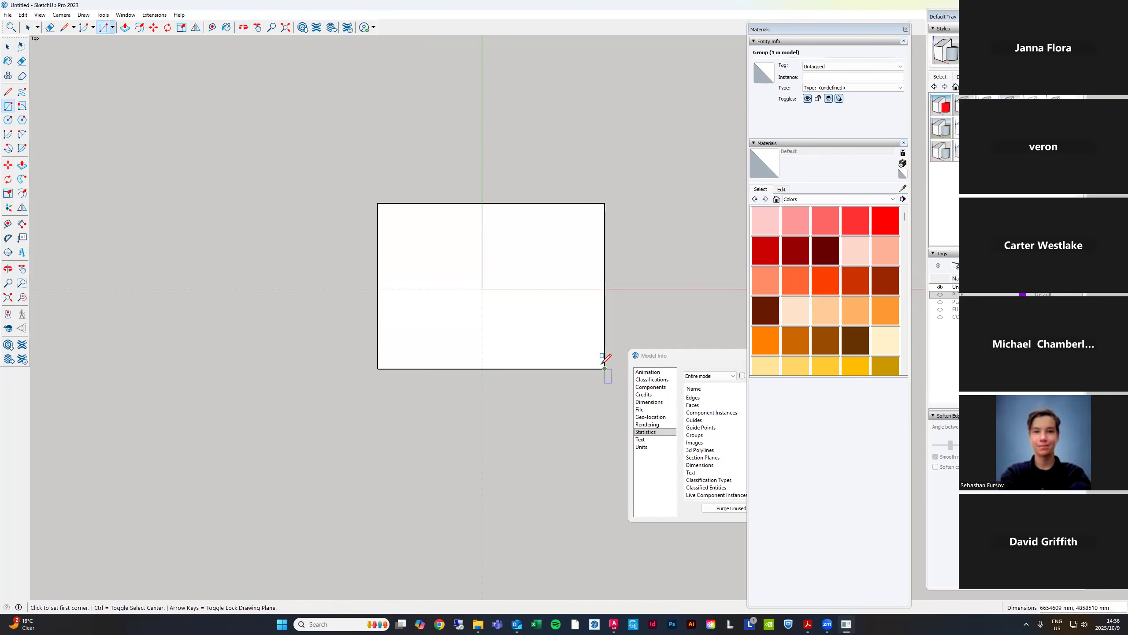
key("space")
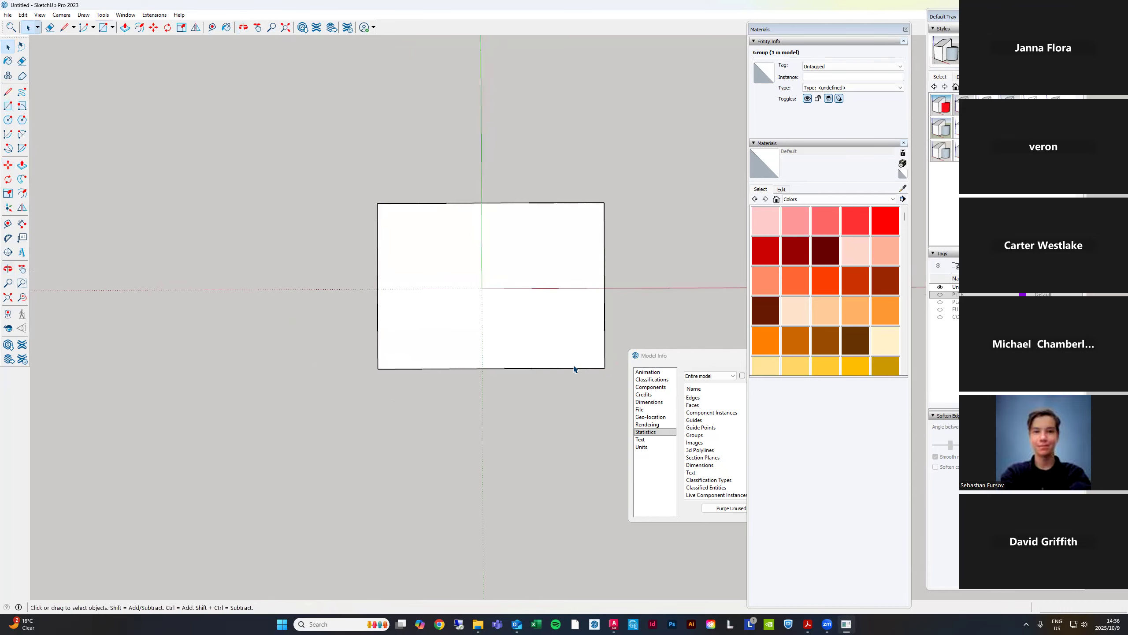
Show the Sandbox tools and dock them alongside the existing tools
middle_click_drag(522, 196, 556, 182)
scroll(573, 344, "up", 4)
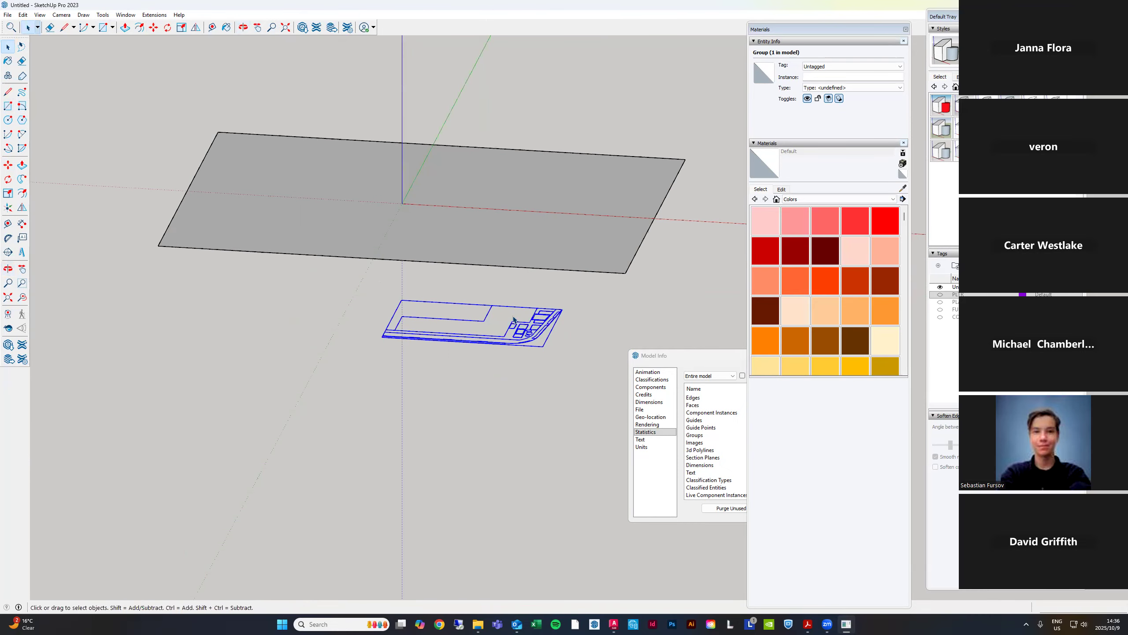
middle_click_drag(513, 317, 396, 166)
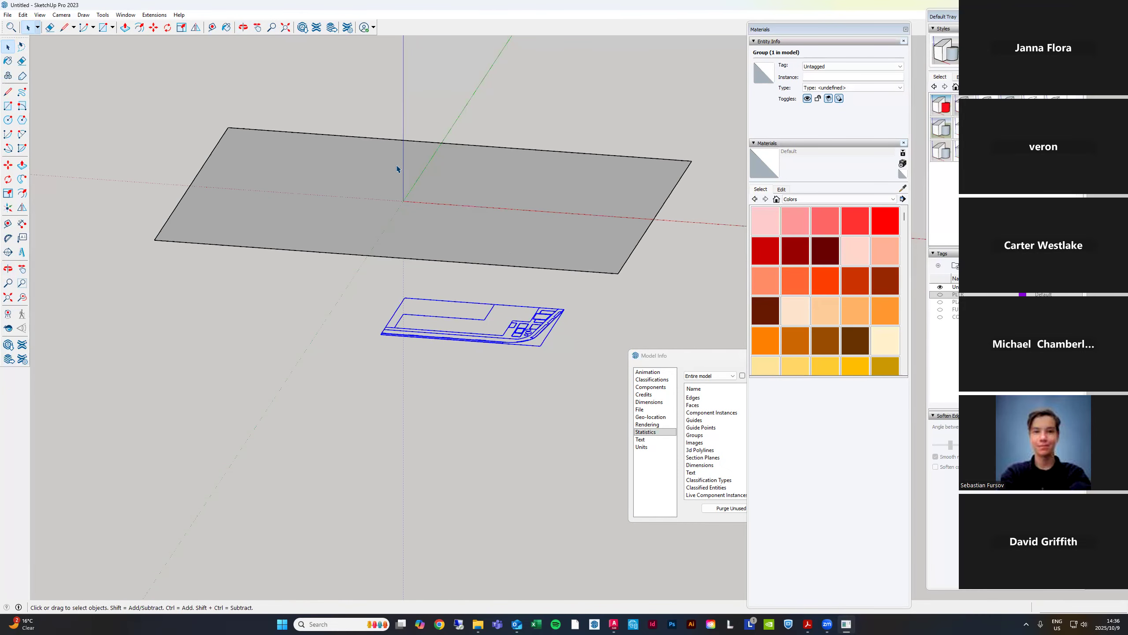
right_click(419, 28)
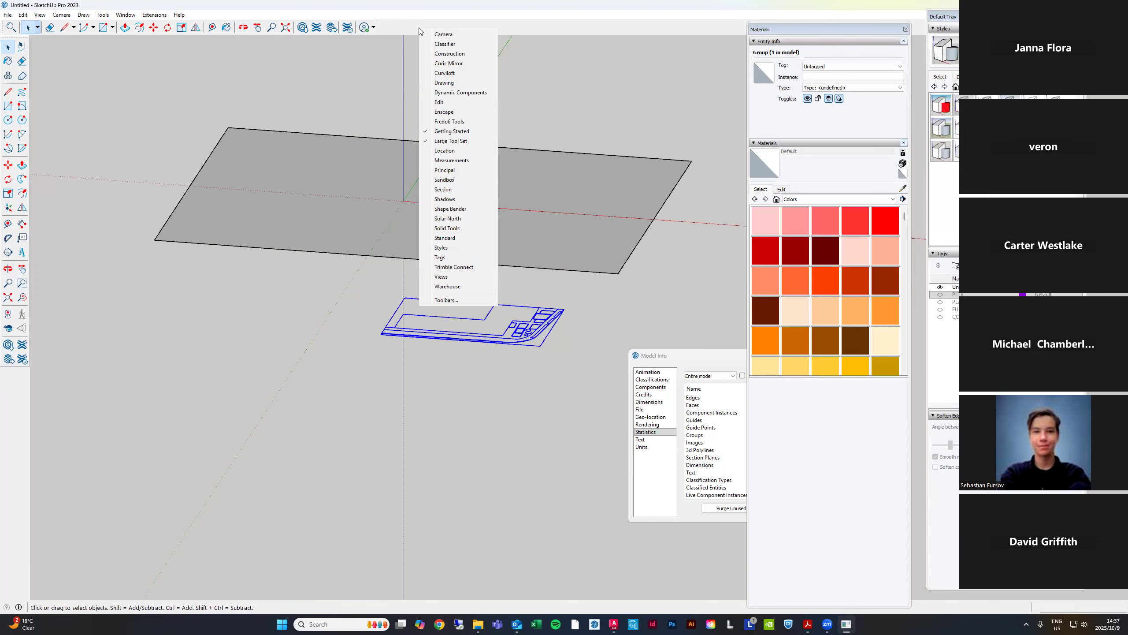
left_click(452, 180)
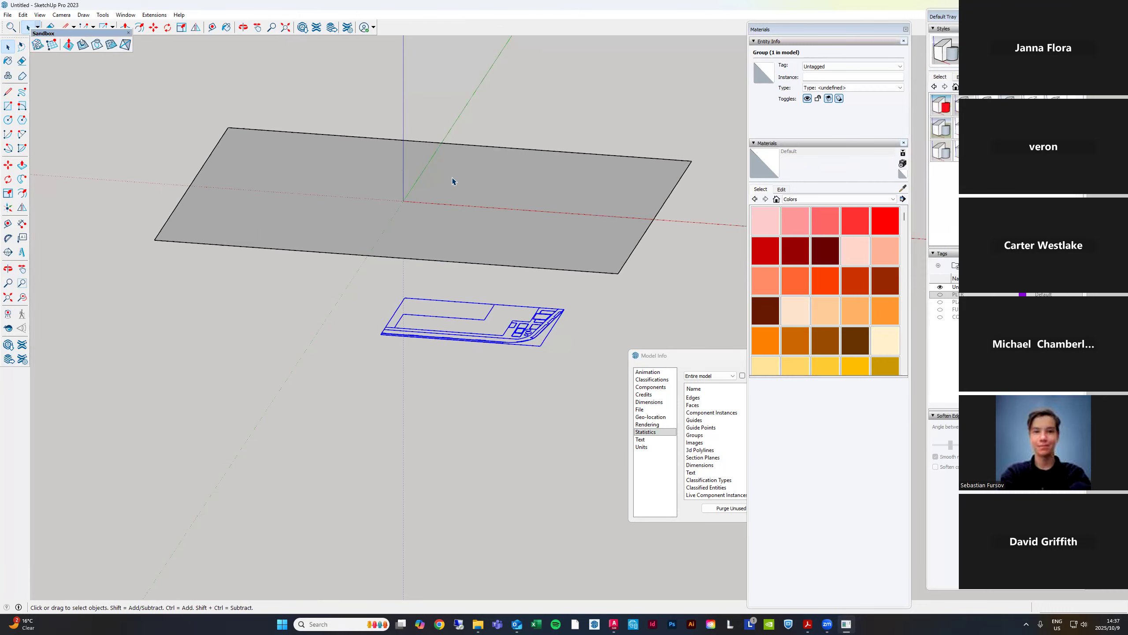
left_click_drag(431, 48, 400, 28)
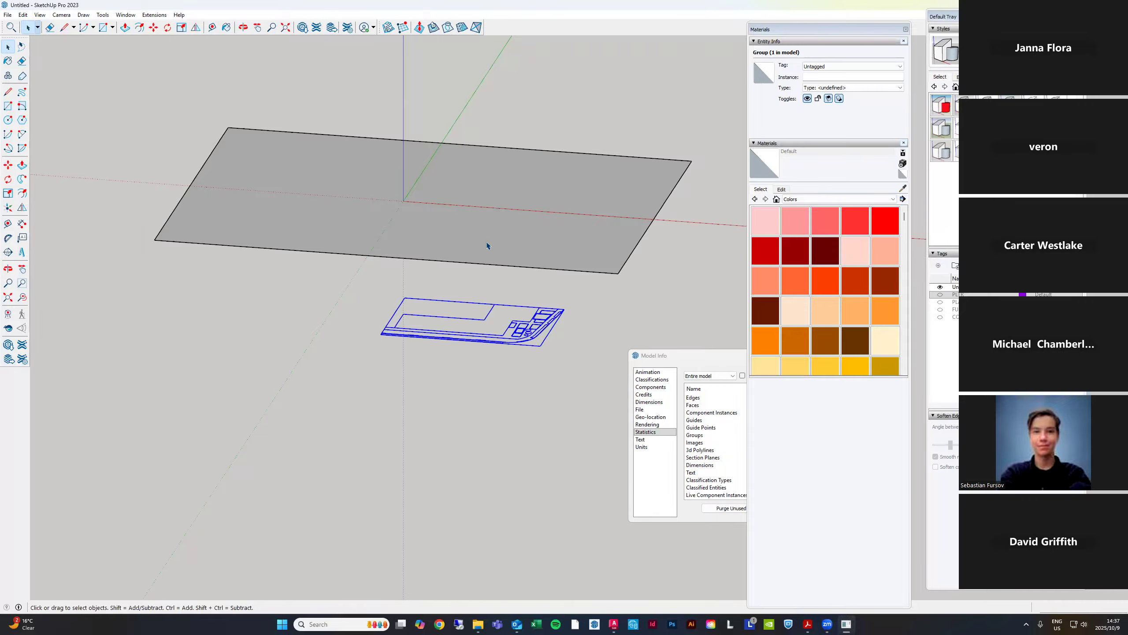
Drape the lowered linework group onto the large rectangular face above it
middle_click_drag(489, 245, 449, 272)
left_click(446, 274)
scroll(447, 274, "up", 3)
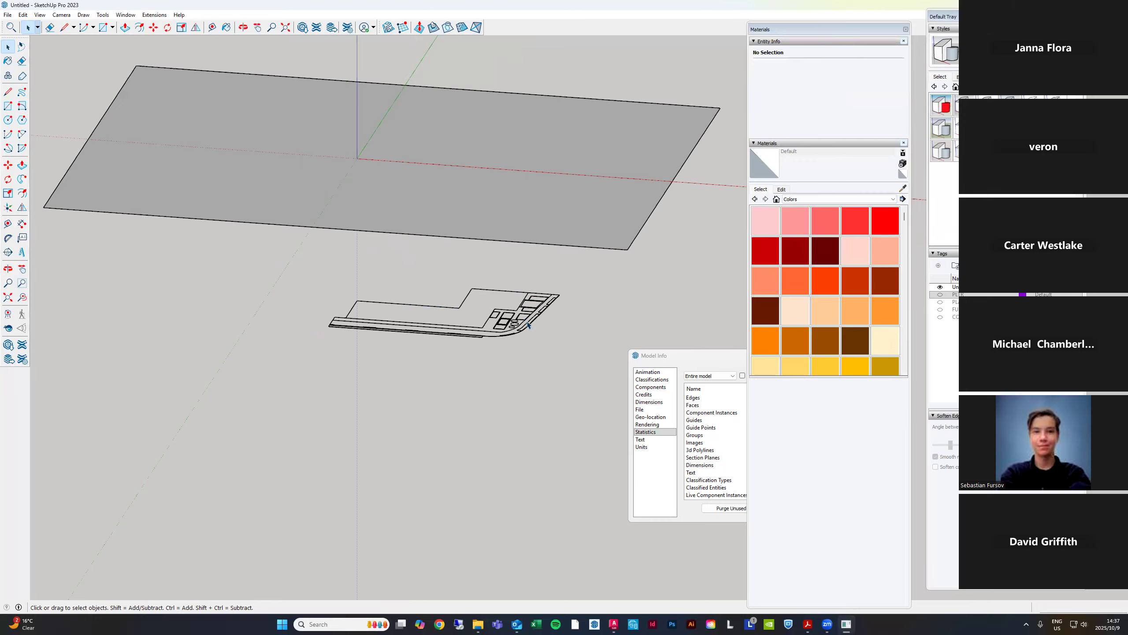
left_click(438, 309)
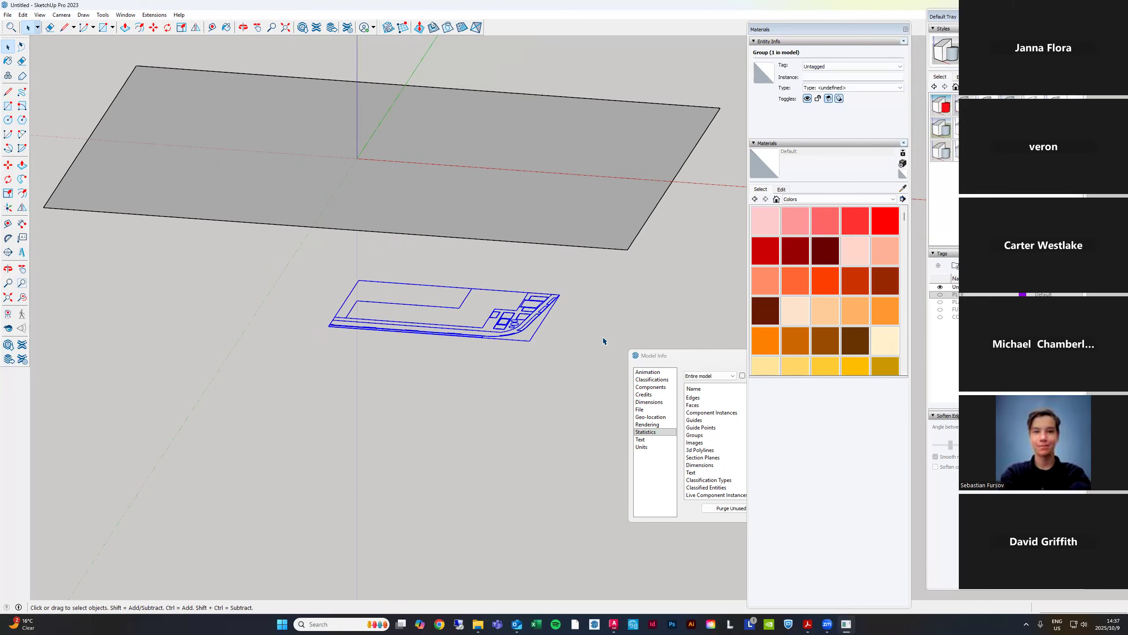
left_click(447, 28)
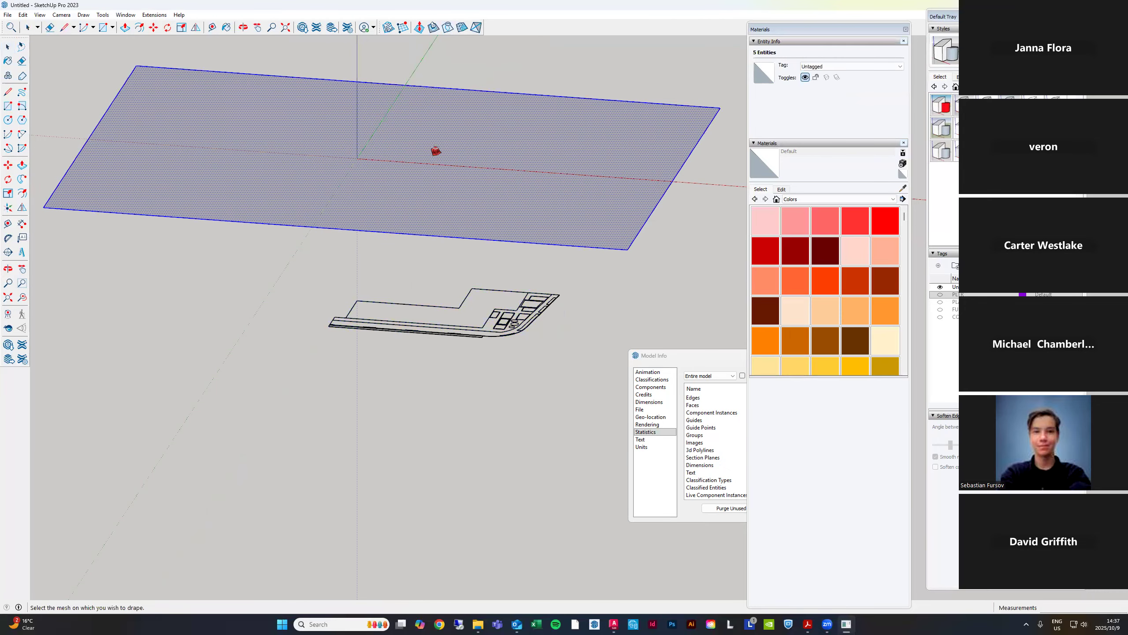
left_click(435, 150)
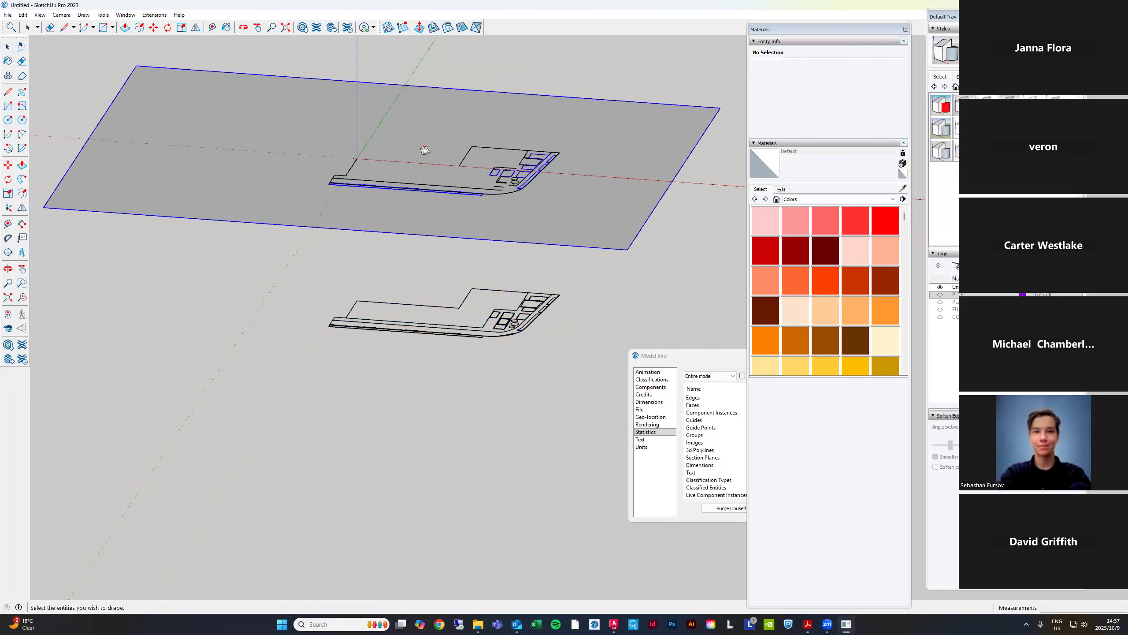
Select the large face around the draped linework and examine which outlines divide it into separate surfaces
mouse_move(612, 284)
middle_mouse_down()
mouse_move(621, 366)
mouse_move(574, 357)
mouse_move(564, 372)
middle_mouse_up()
scroll(420, 151, "up", 5)
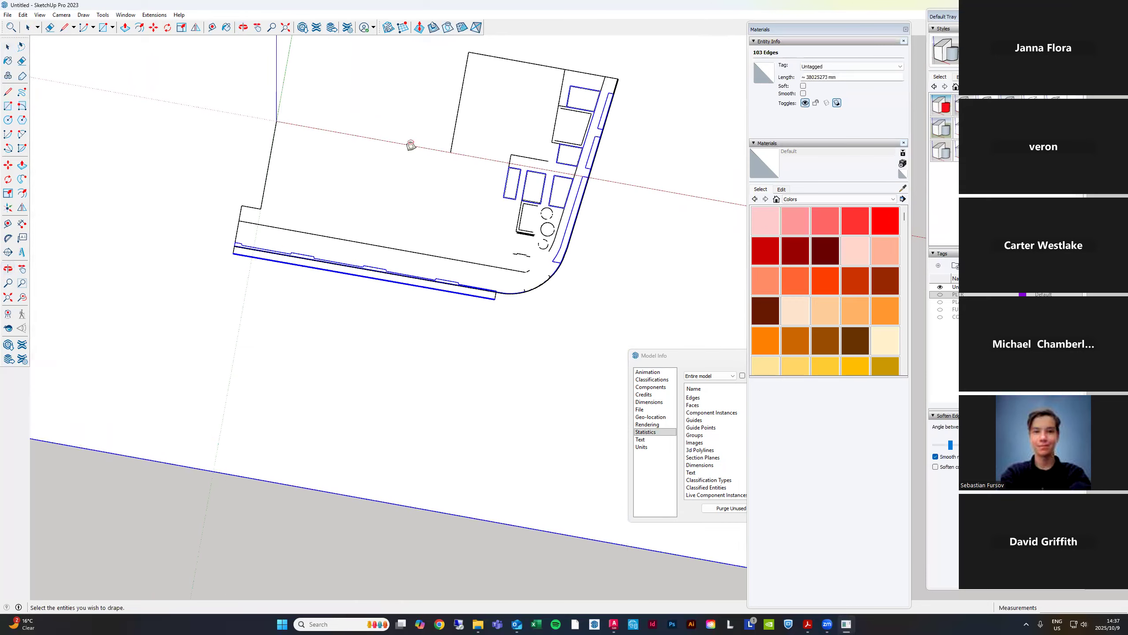
key("space")
left_click_drag(412, 153, 380, 122)
left_click(448, 139)
scroll(555, 133, "down", 4)
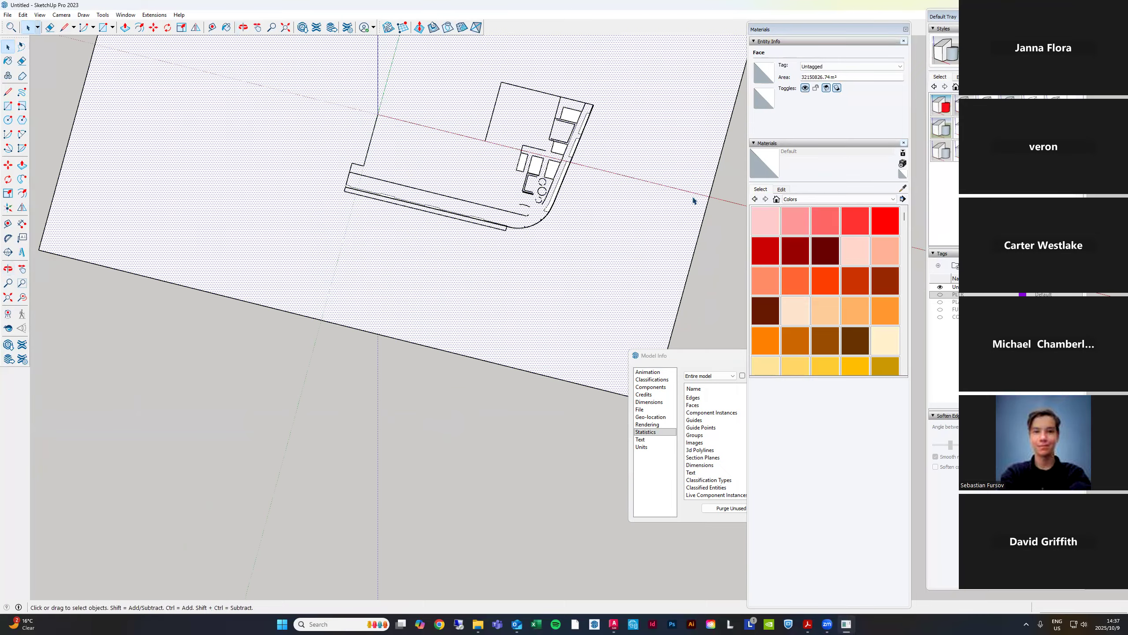
middle_click_drag(604, 169, 392, 159)
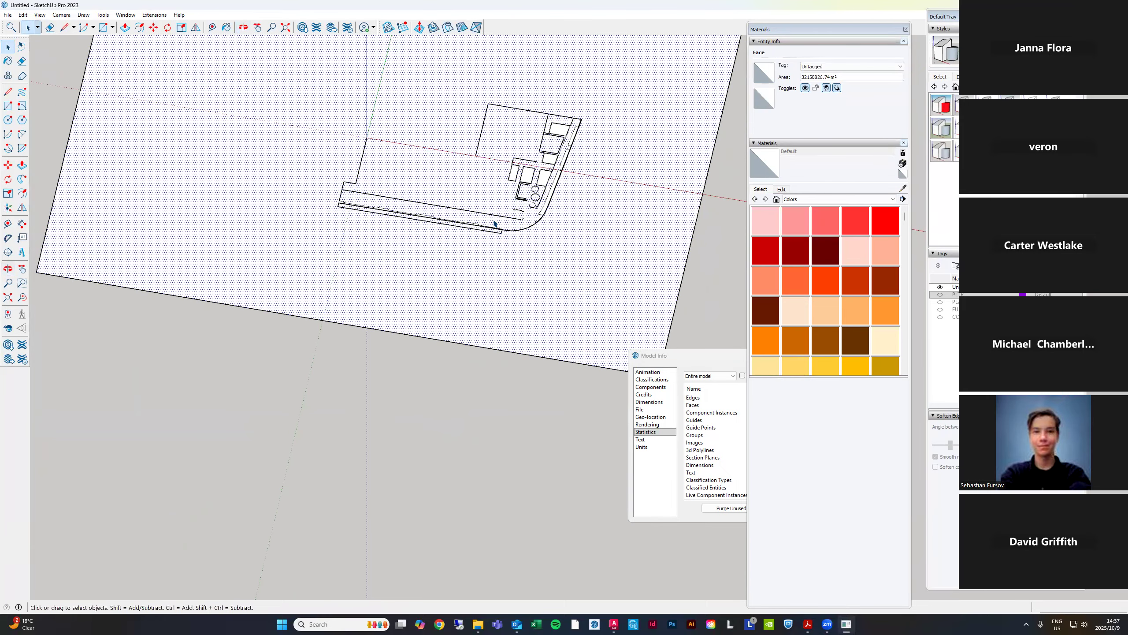
scroll(511, 177, "up", 3)
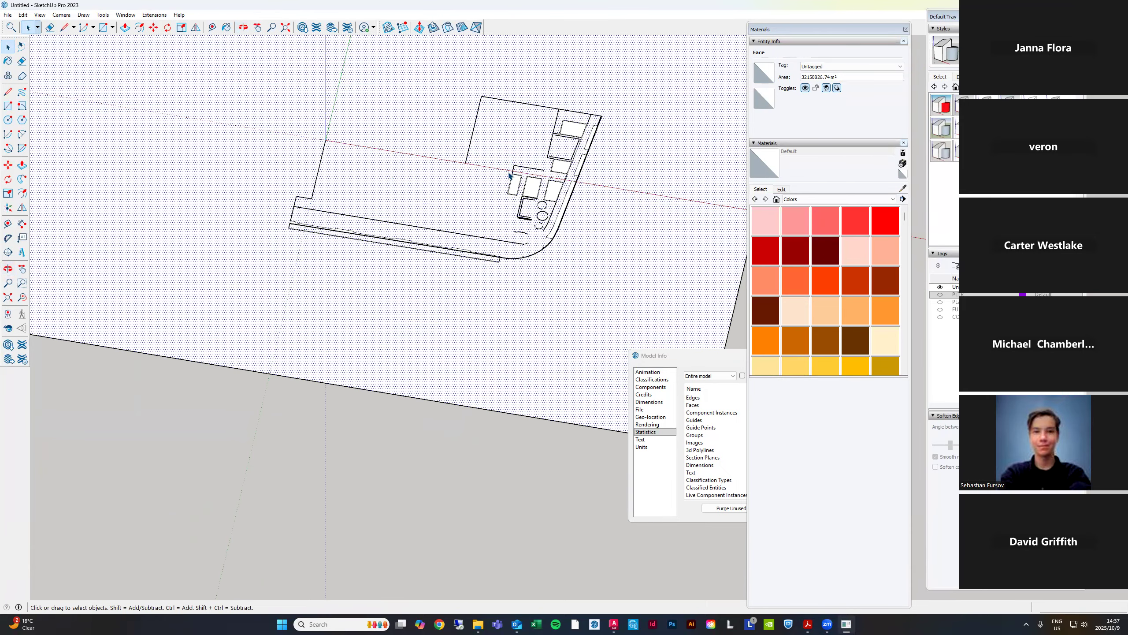
middle_click_drag(511, 180, 563, 248)
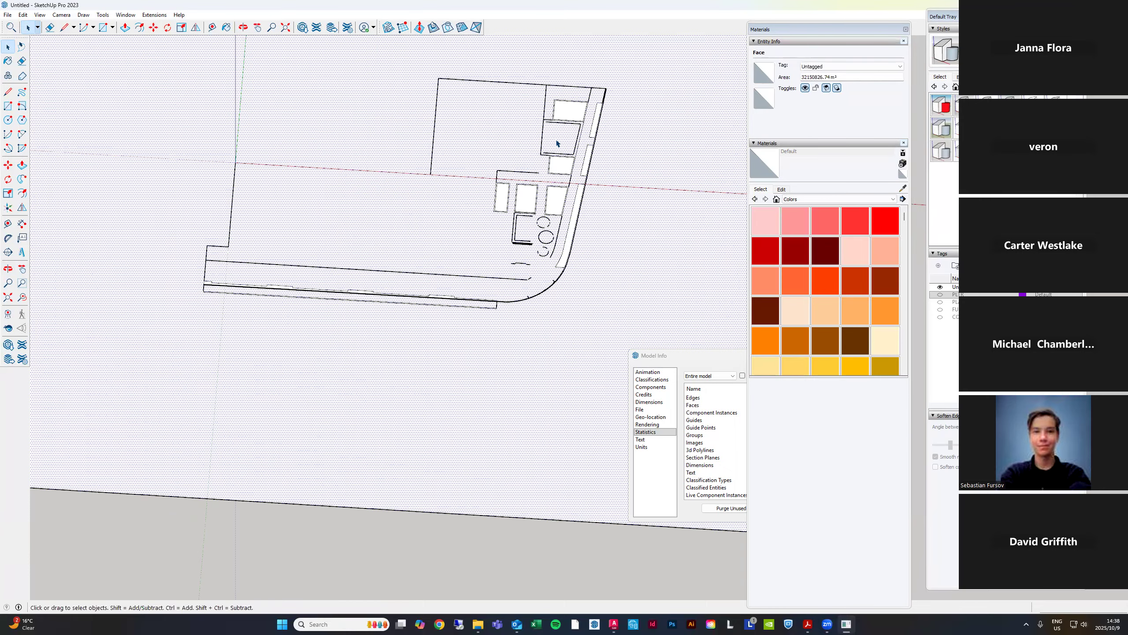
scroll(558, 143, "down", 3)
mouse_move(549, 227)
middle_mouse_down()
mouse_move(511, 68)
mouse_move(559, 234)
mouse_move(537, 266)
middle_mouse_up()
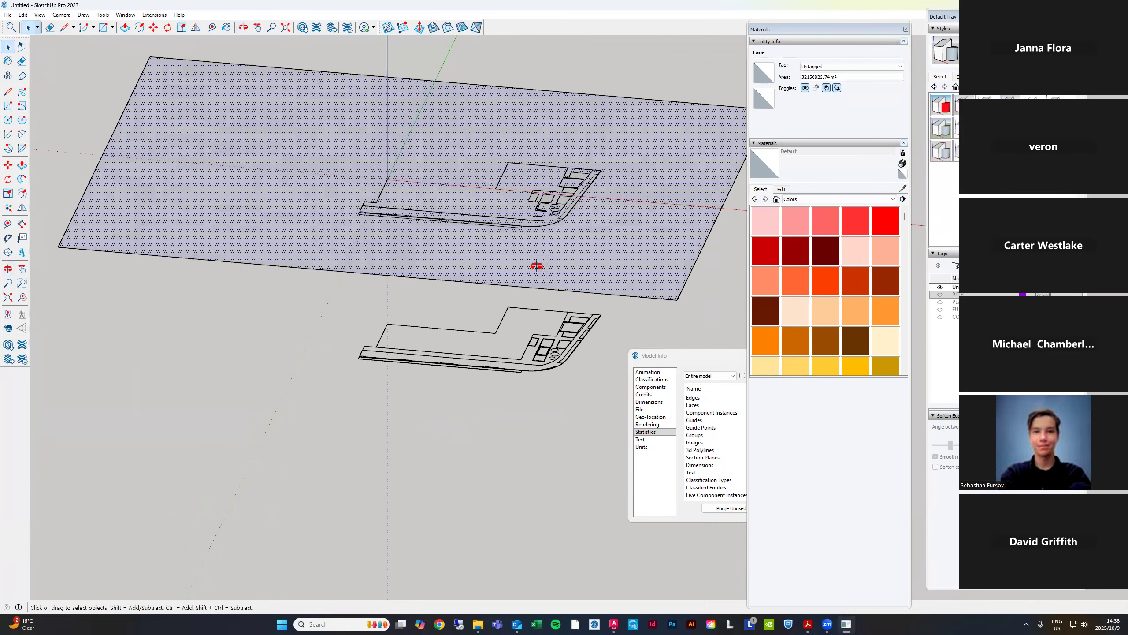
scroll(532, 275, "down", 2)
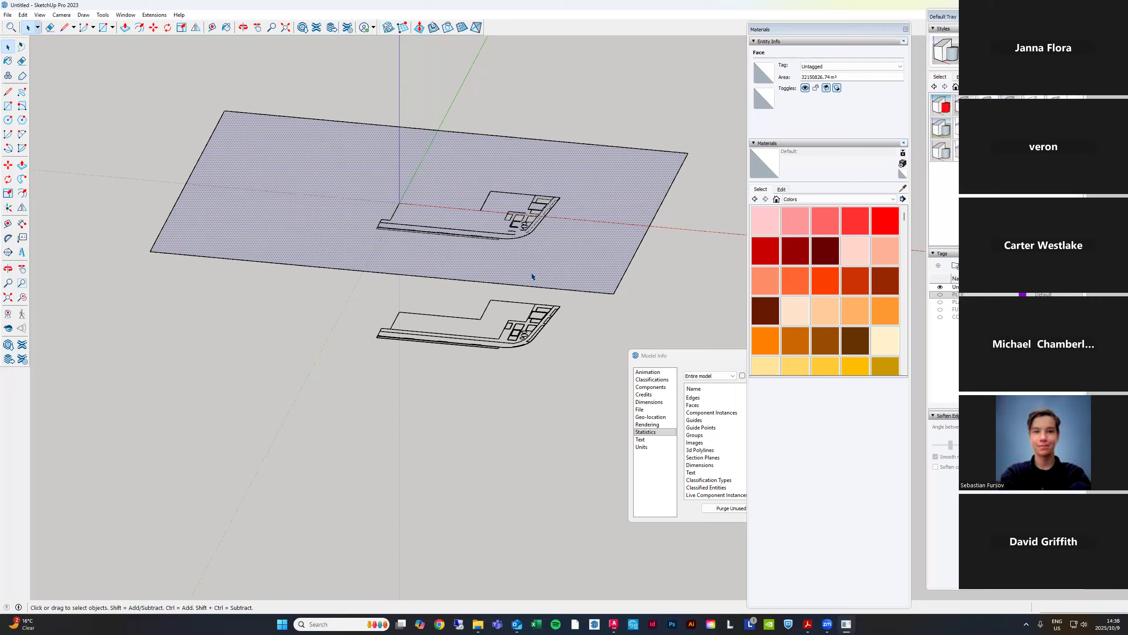
middle_click_drag(376, 235, 383, 237)
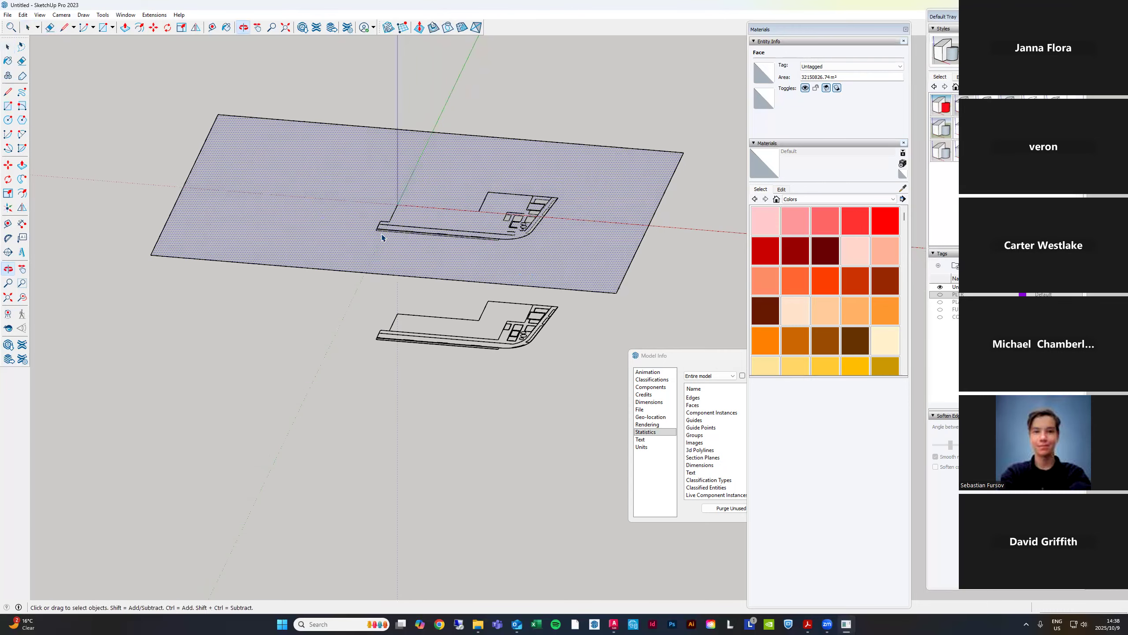
Undo the drape and move the linework group about 1676600 mm straight up along the blue axis onto the rectangular face
key("ctrl+z")
left_click(484, 312)
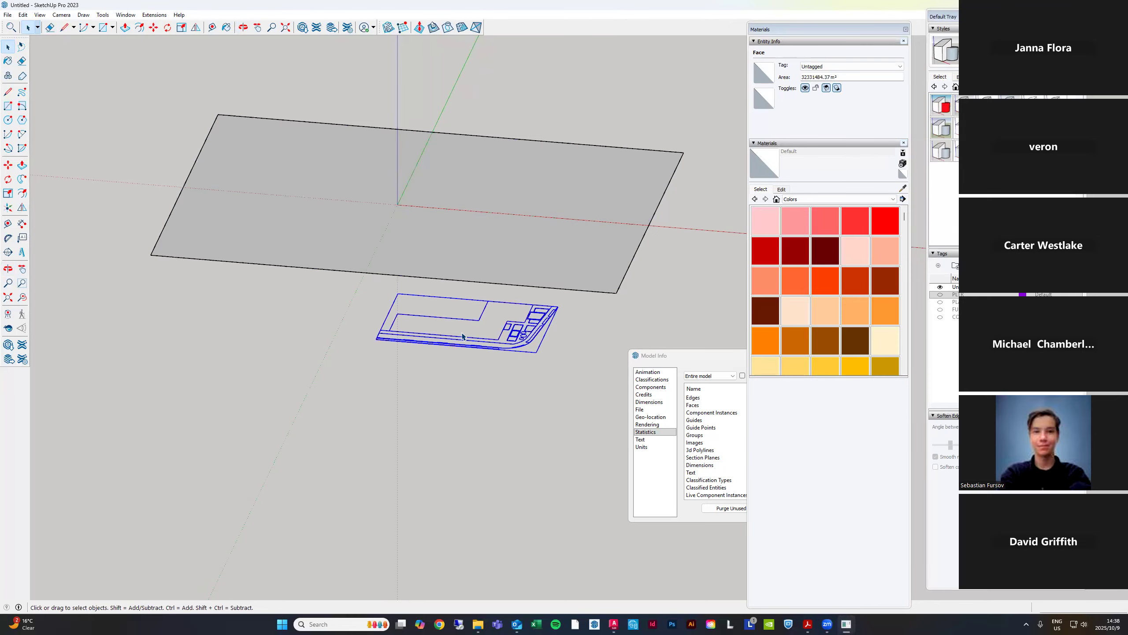
key("m")
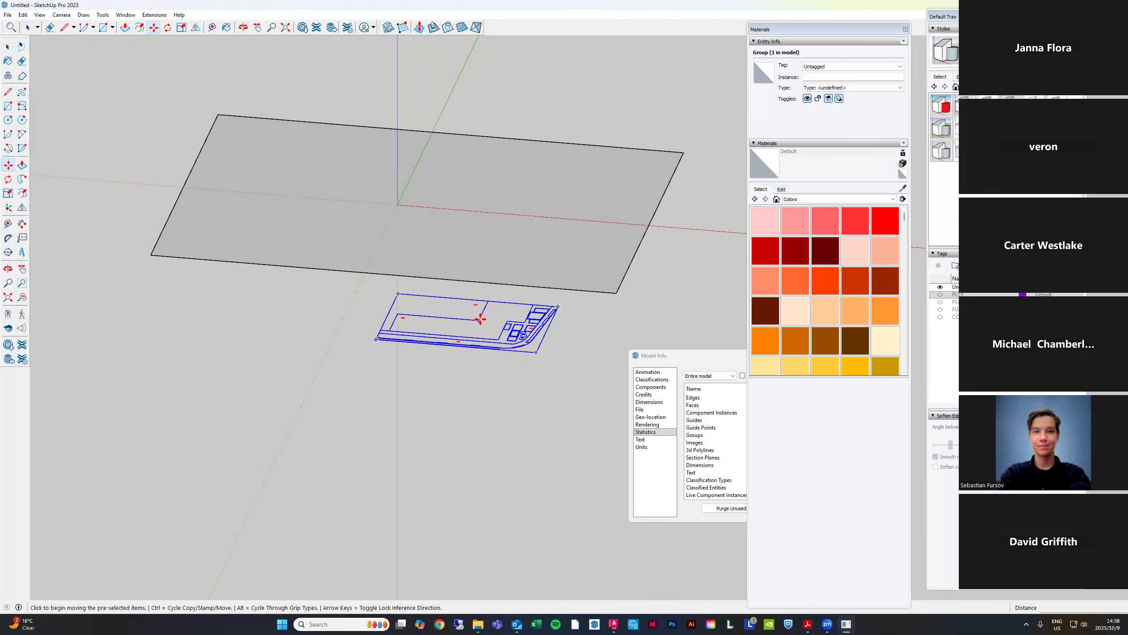
left_click(480, 318)
key("shift")
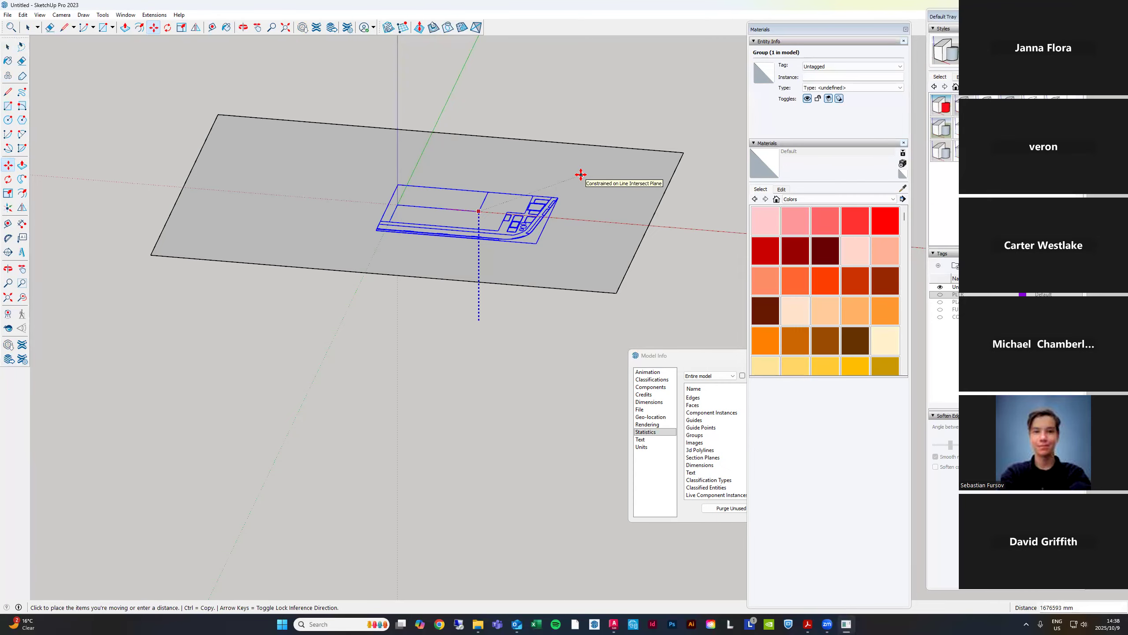
key("Escape")
key("space")
scroll(573, 238, "down", 1)
scroll(566, 241, "up", 2)
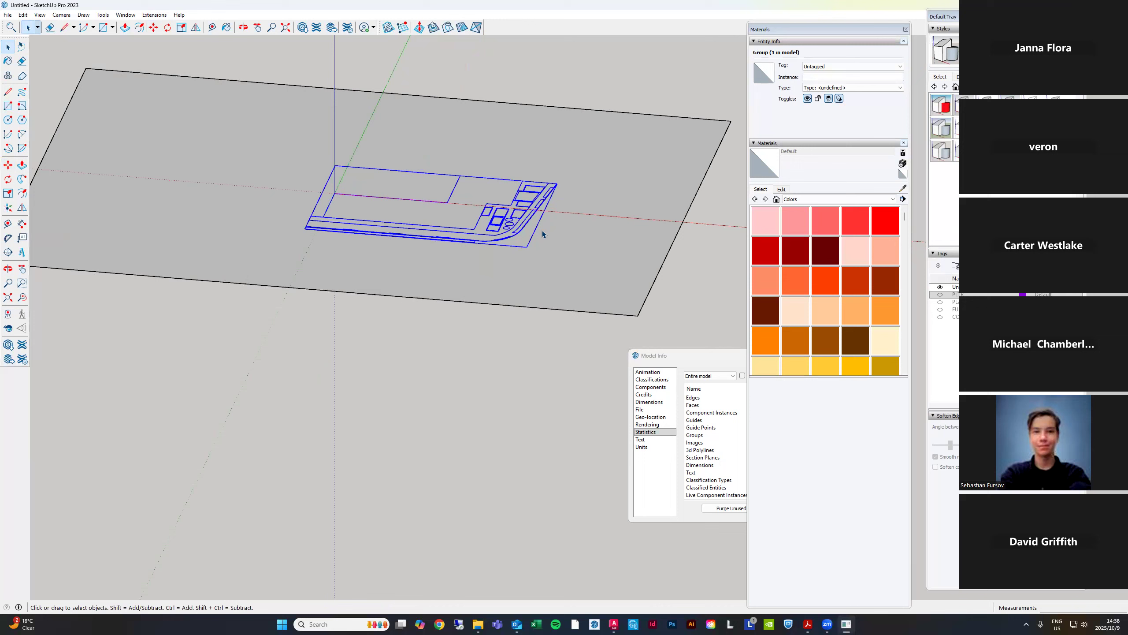
Explode the linework group lying on the rectangular face
right_click(508, 209)
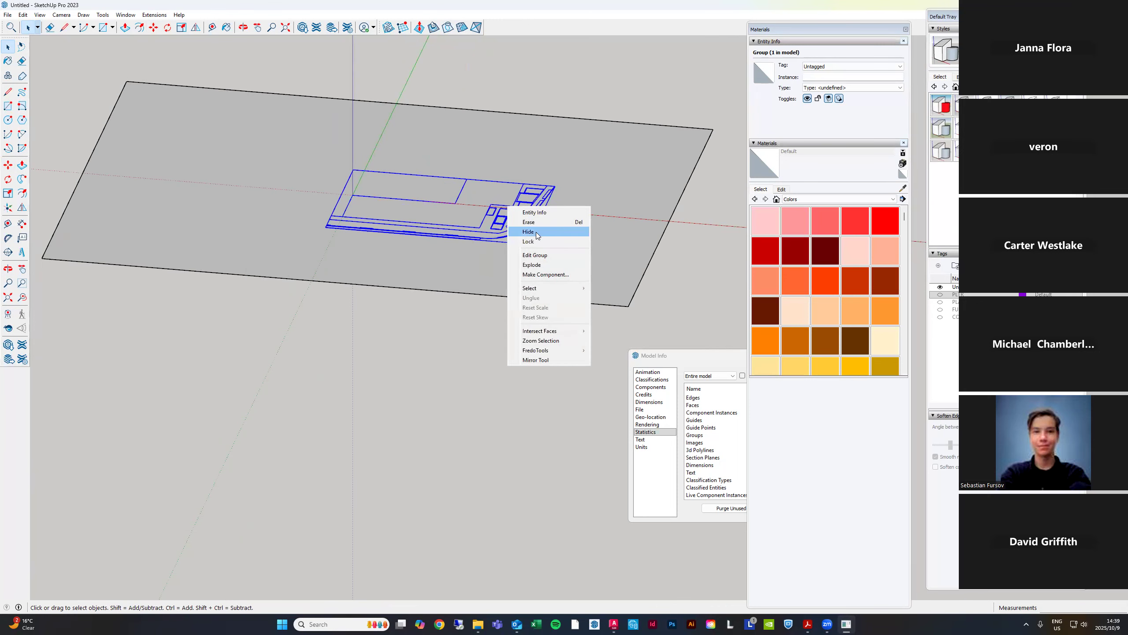
left_click(537, 265)
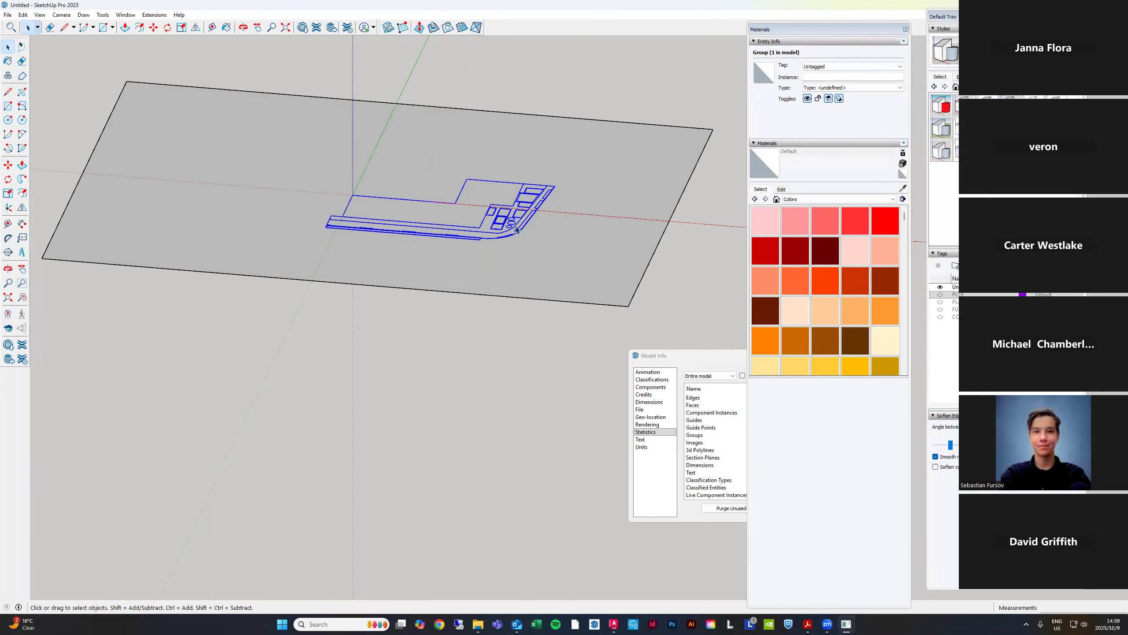
scroll(503, 212, "down", 1)
scroll(499, 205, "up", 2)
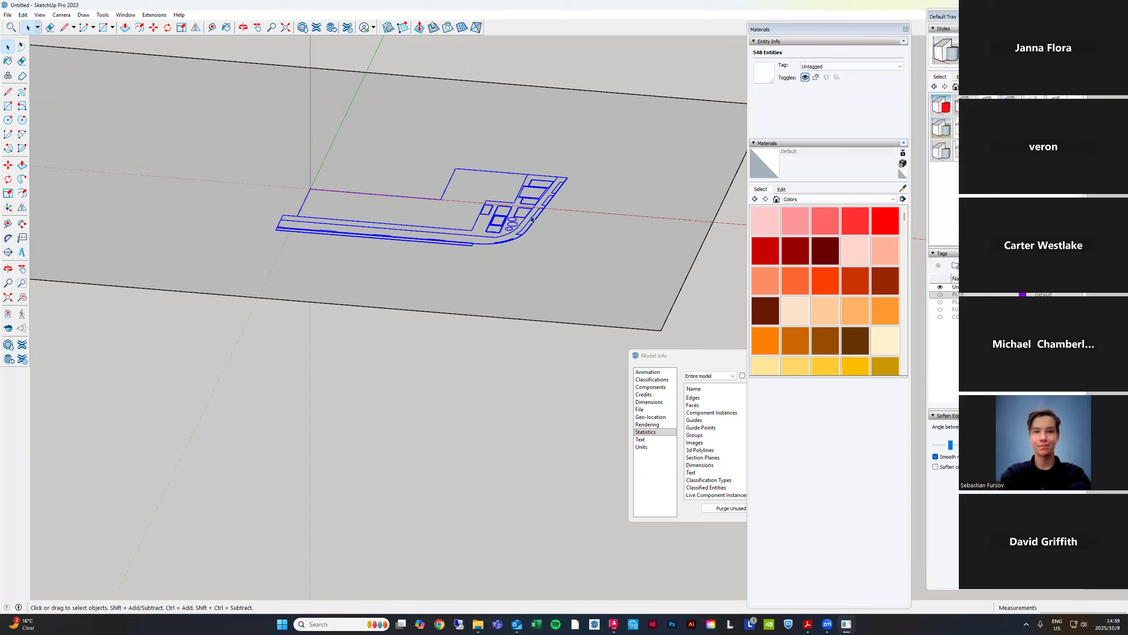
scroll(537, 273, "down", 2)
scroll(500, 239, "down", 1)
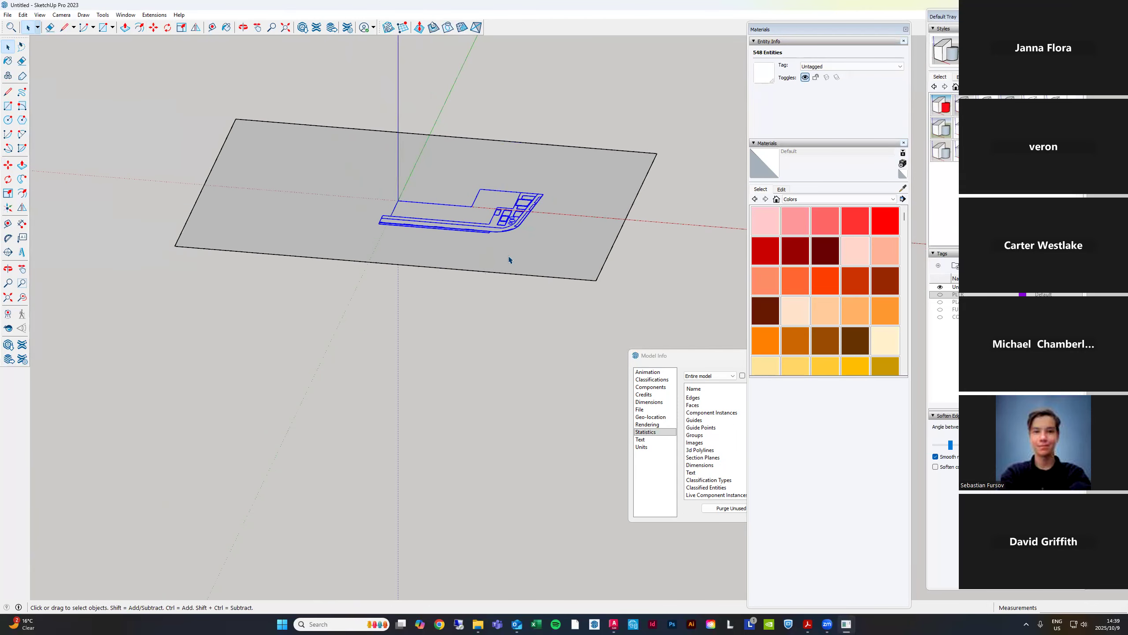
Select the rectangular face together with all the site linework and intersect the faces with the selection
left_click_drag(127, 84, 516, 231)
left_click_drag(689, 307, 715, 311)
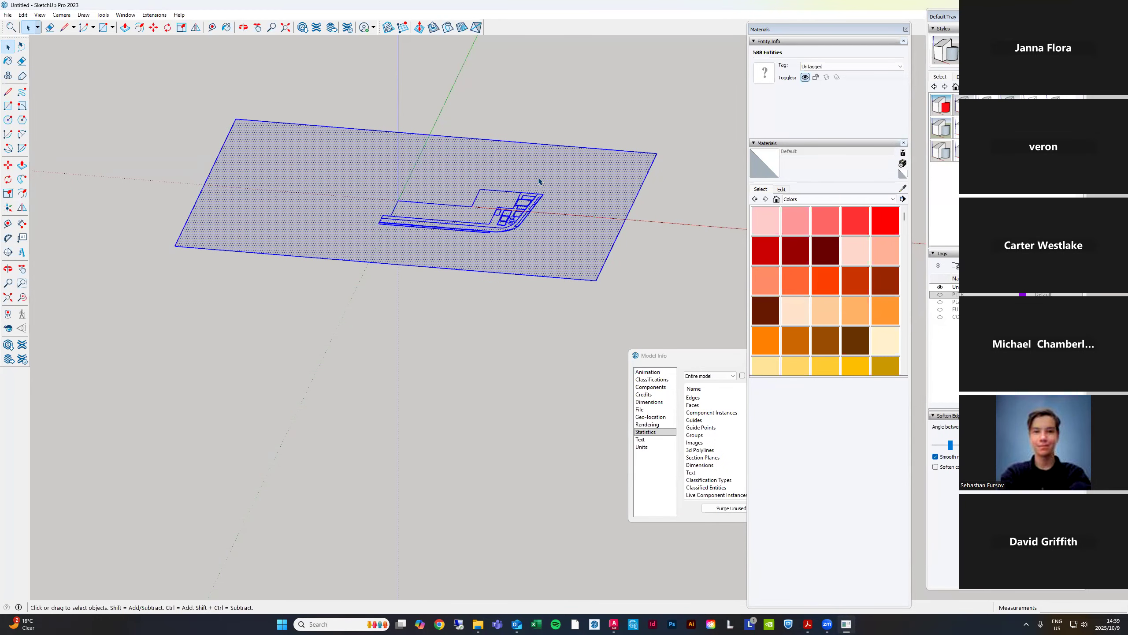
scroll(540, 181, "up", 3)
right_click(404, 179)
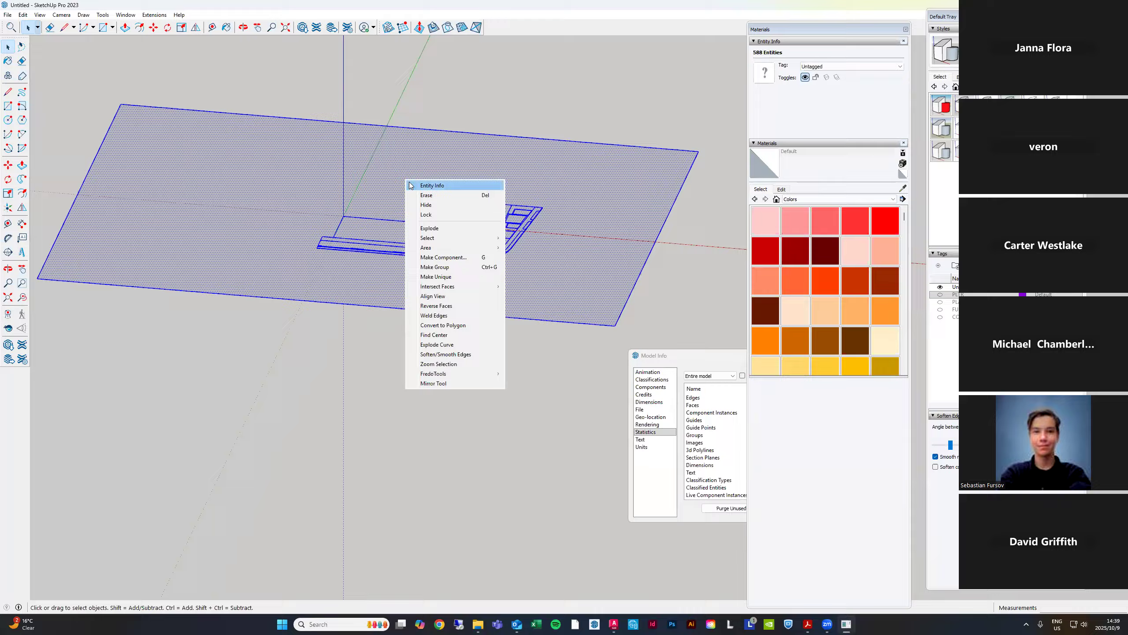
mouse_move(448, 288)
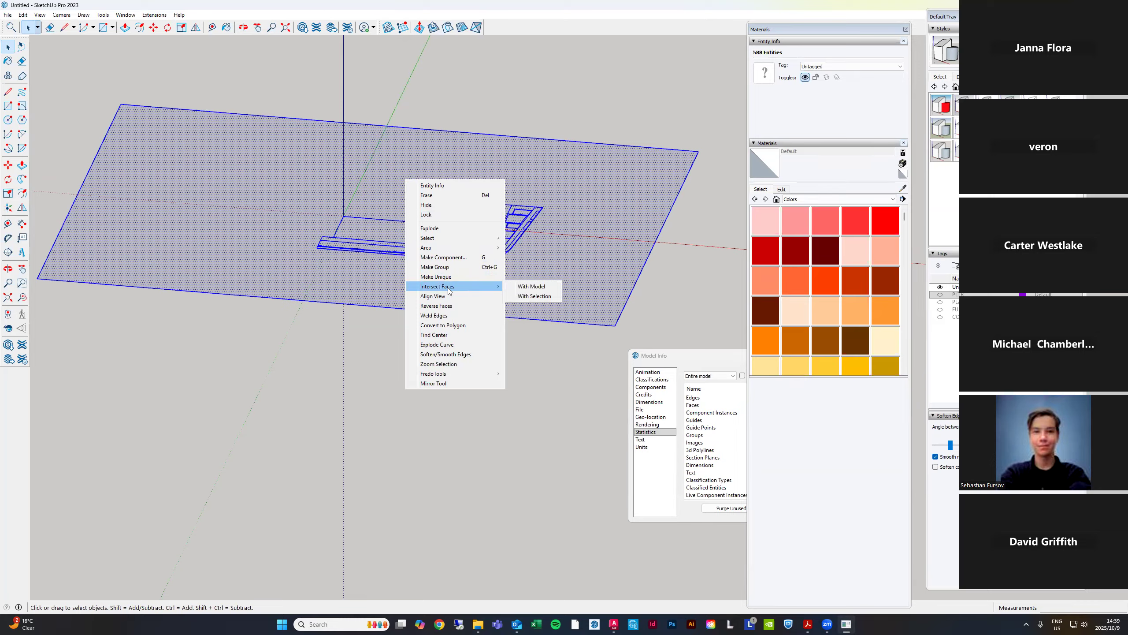
left_click(538, 299)
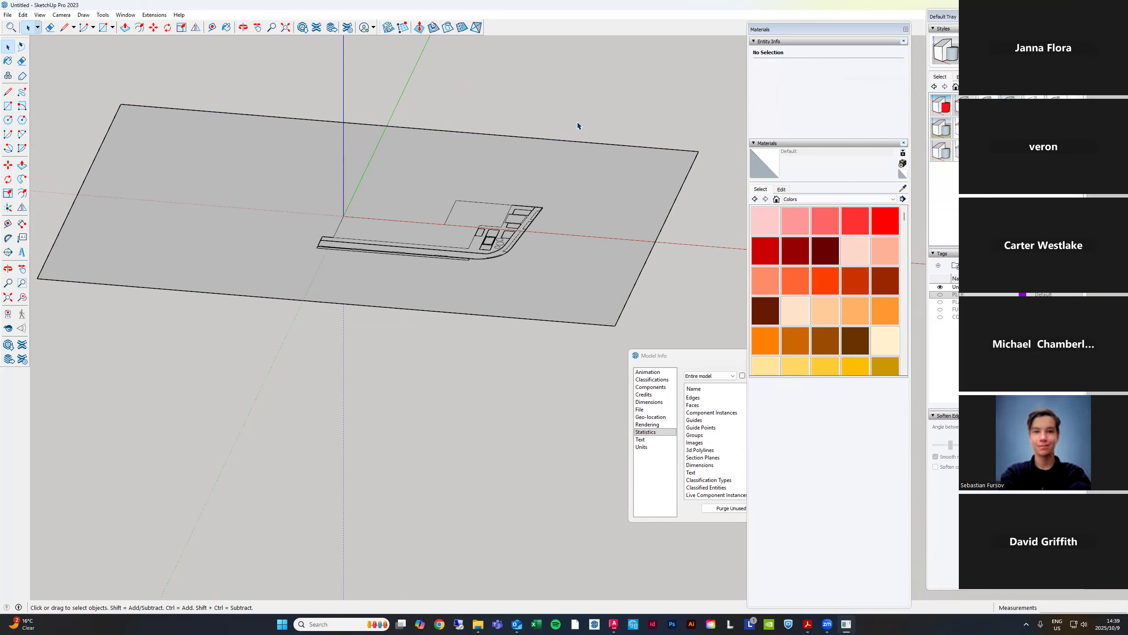
Select the large face surrounding the site plan and examine which site areas are separate from it
scroll(599, 193, "up", 1)
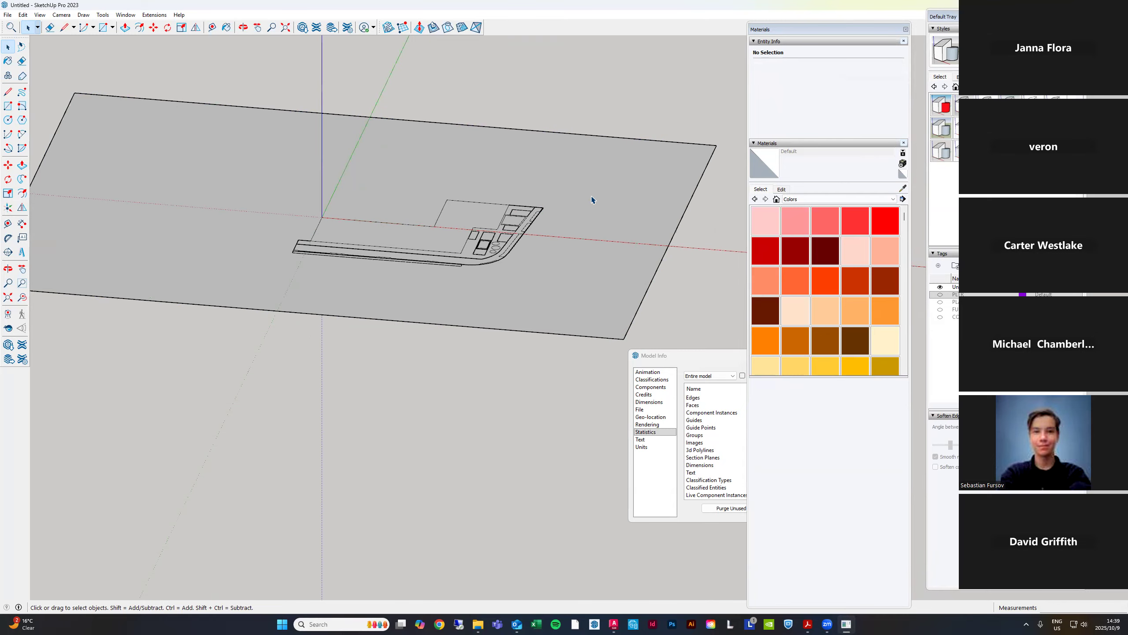
left_click(542, 282)
middle_click_drag(542, 282, 574, 415)
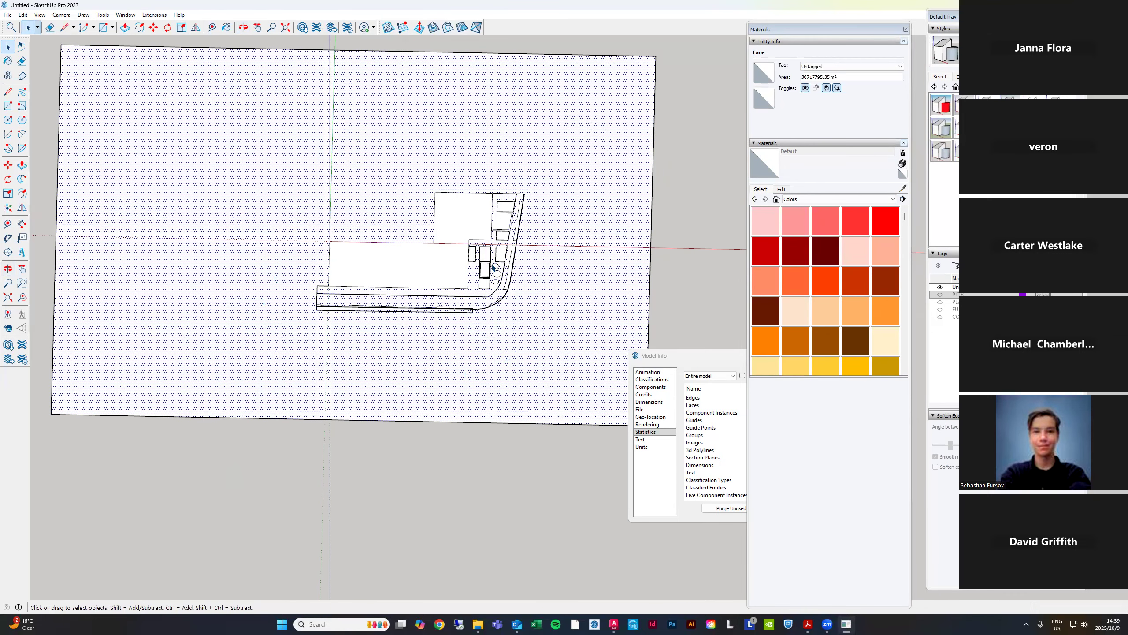
middle_click_drag(542, 252, 488, 319)
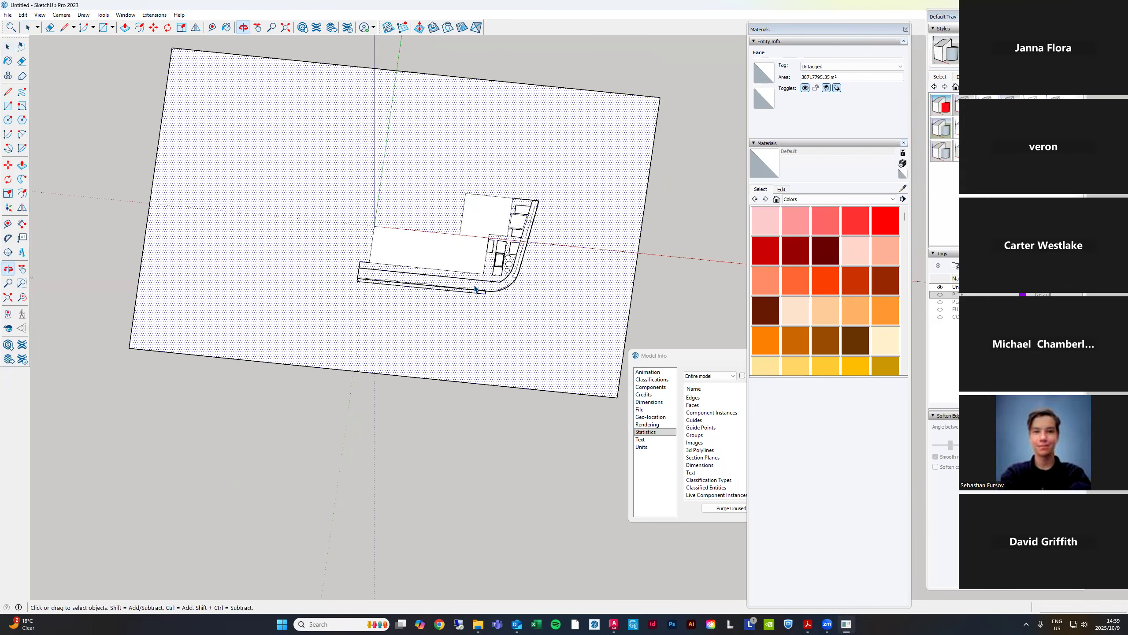
scroll(494, 320, "up", 6)
scroll(501, 370, "down", 8)
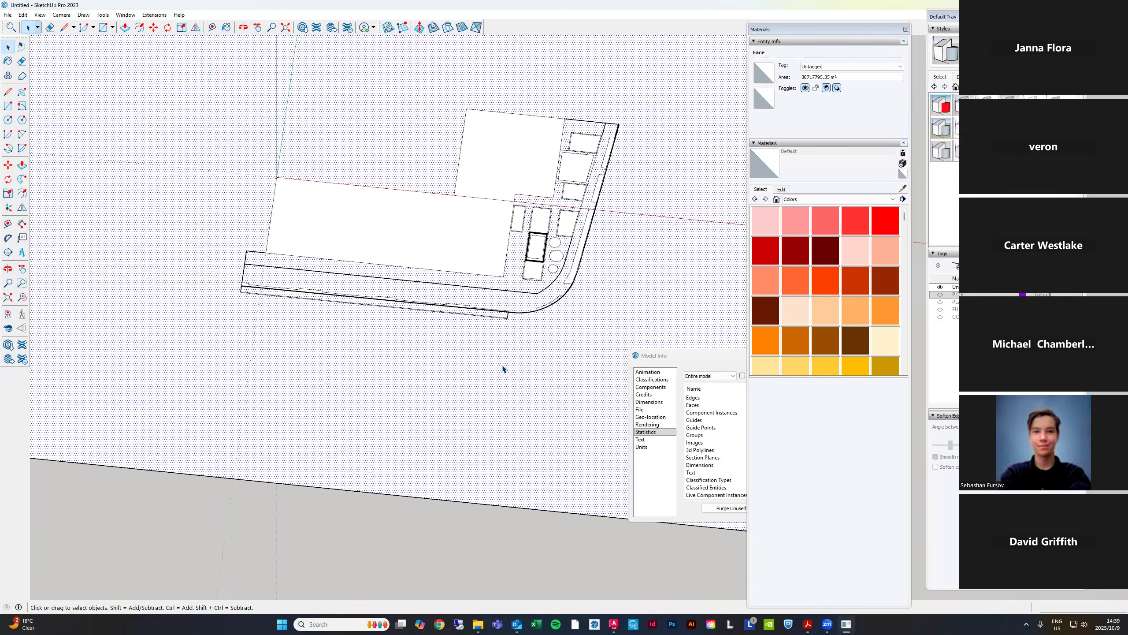
middle_click_drag(498, 373, 510, 438)
From the top view, try to delete the outer rectangle's face and border edges around the site plan
key("F2")
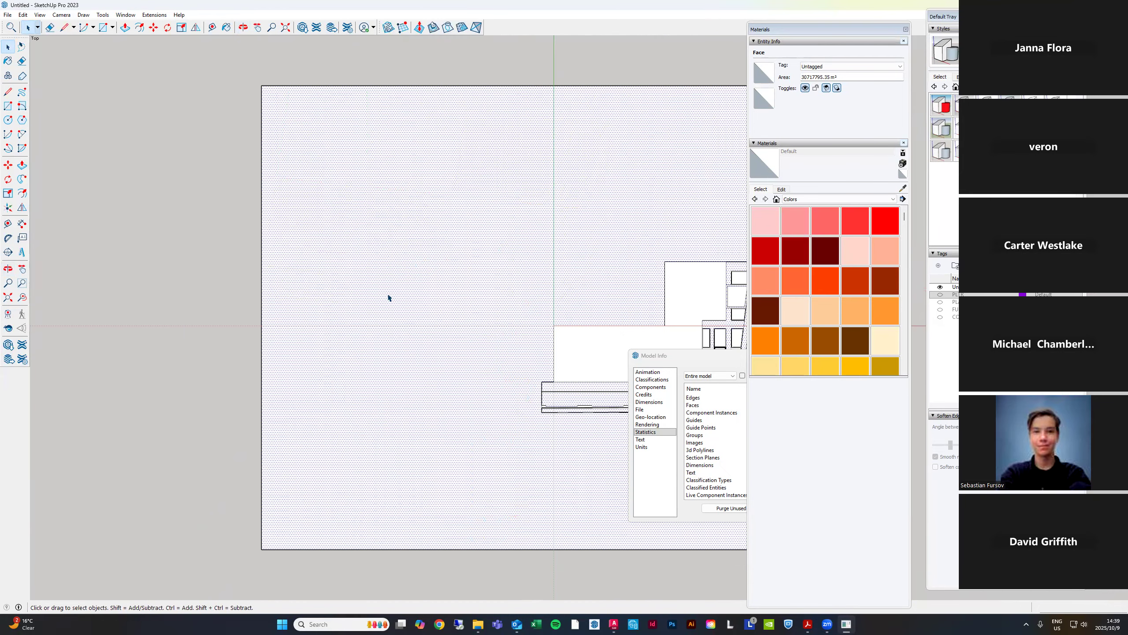
scroll(388, 297, "down", 3)
left_click(279, 186)
scroll(343, 143, "down", 3)
left_click_drag(347, 95, 236, 476)
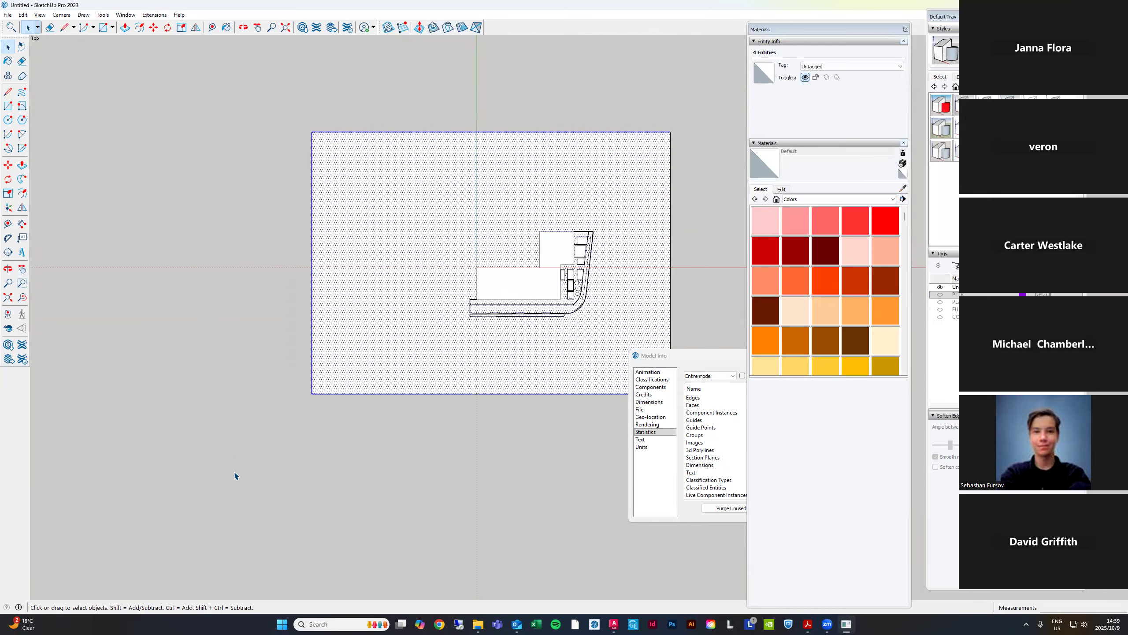
key("Delete")
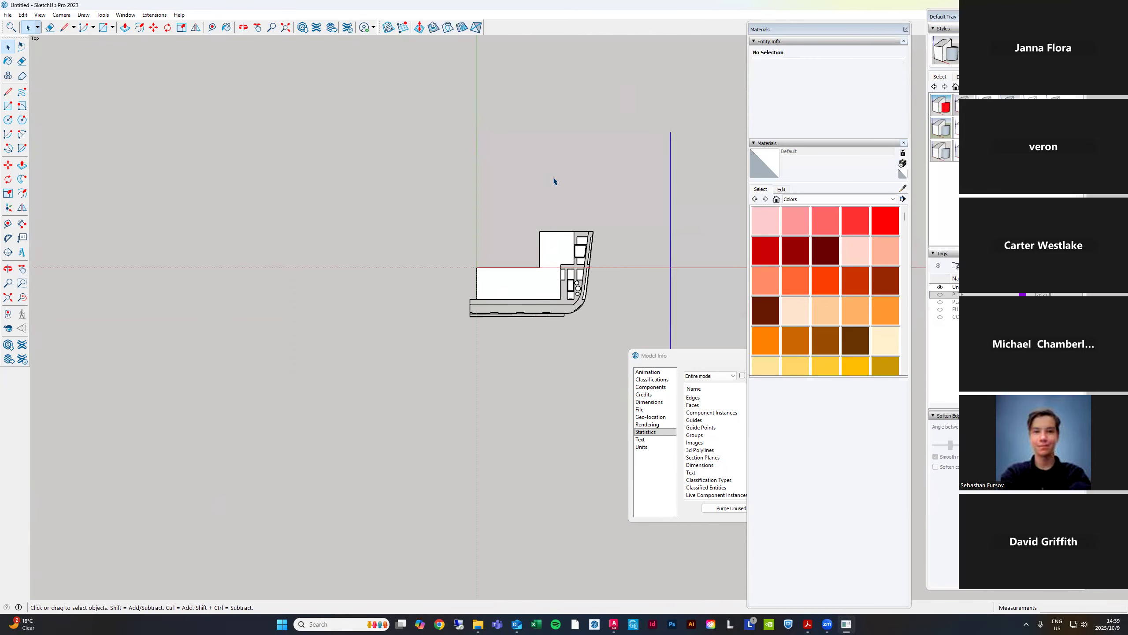
scroll(554, 180, "down", 2)
key("Delete")
scroll(559, 200, "up", 6)
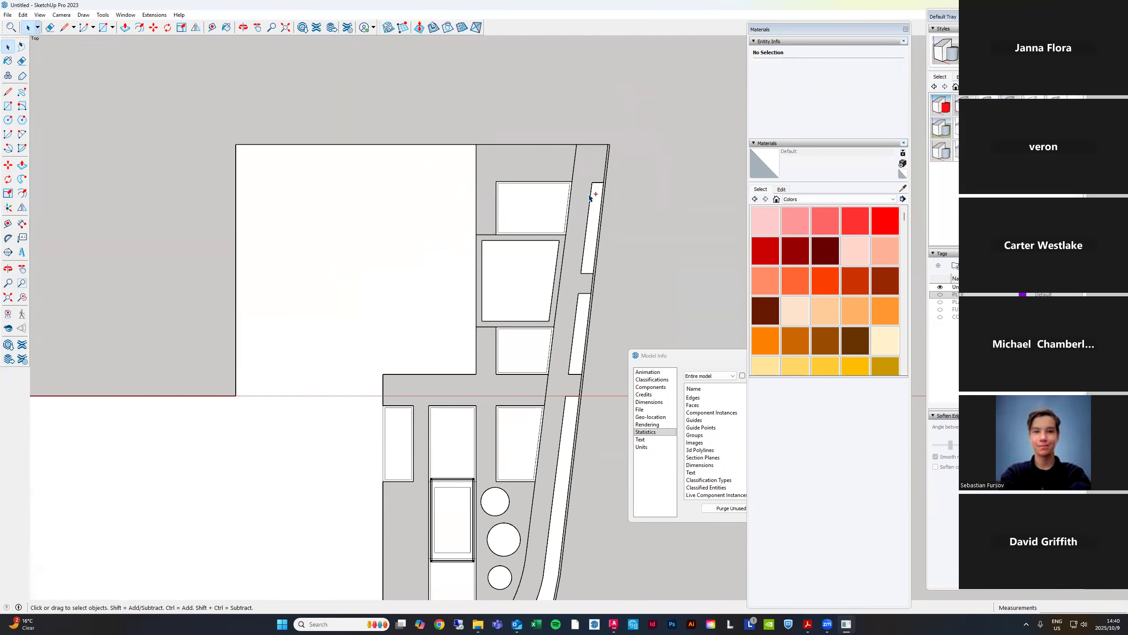
scroll(588, 197, "down", 2)
key("ctrl+z")
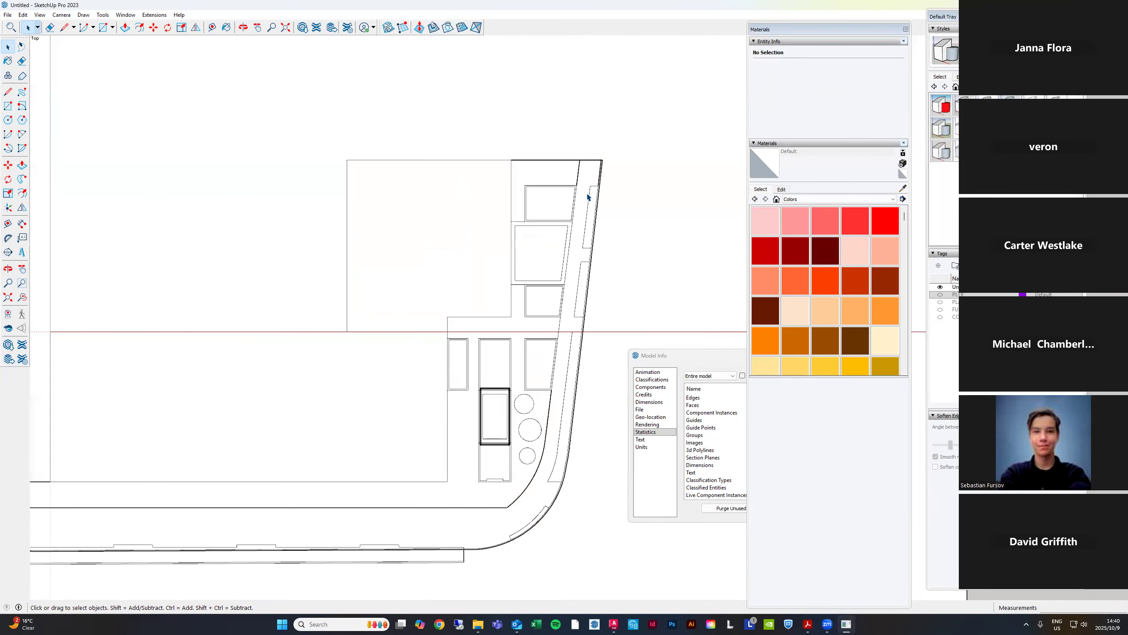
Select the site's upper boundary edge and the adjoining face to check whether the upper strip is enclosed as its own surface
scroll(591, 161, "up", 5)
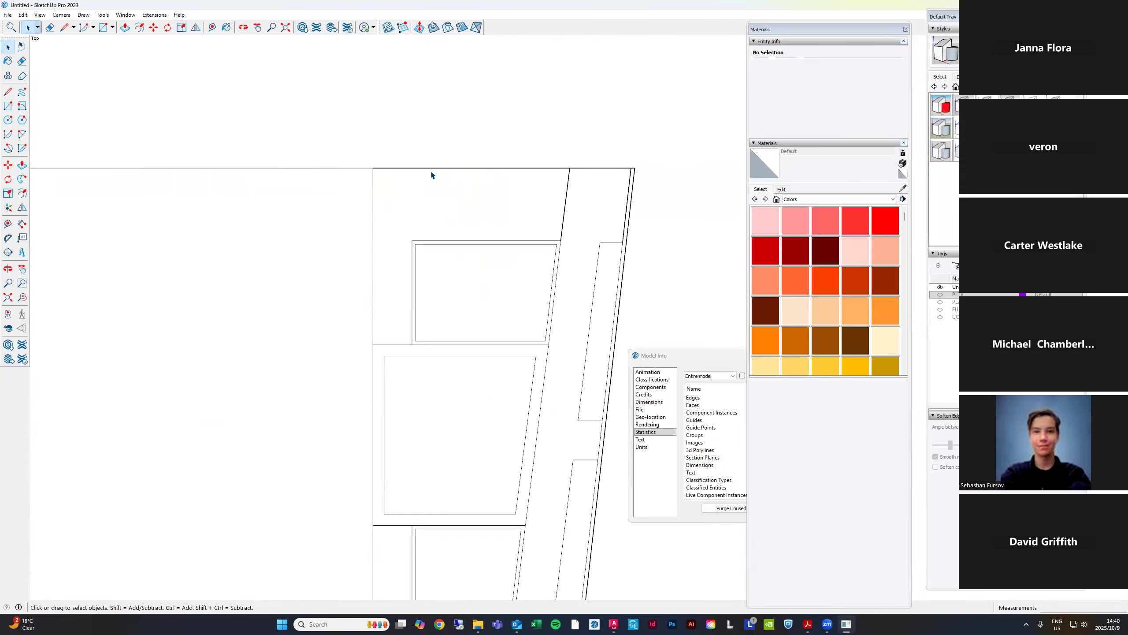
scroll(367, 175, "down", 3)
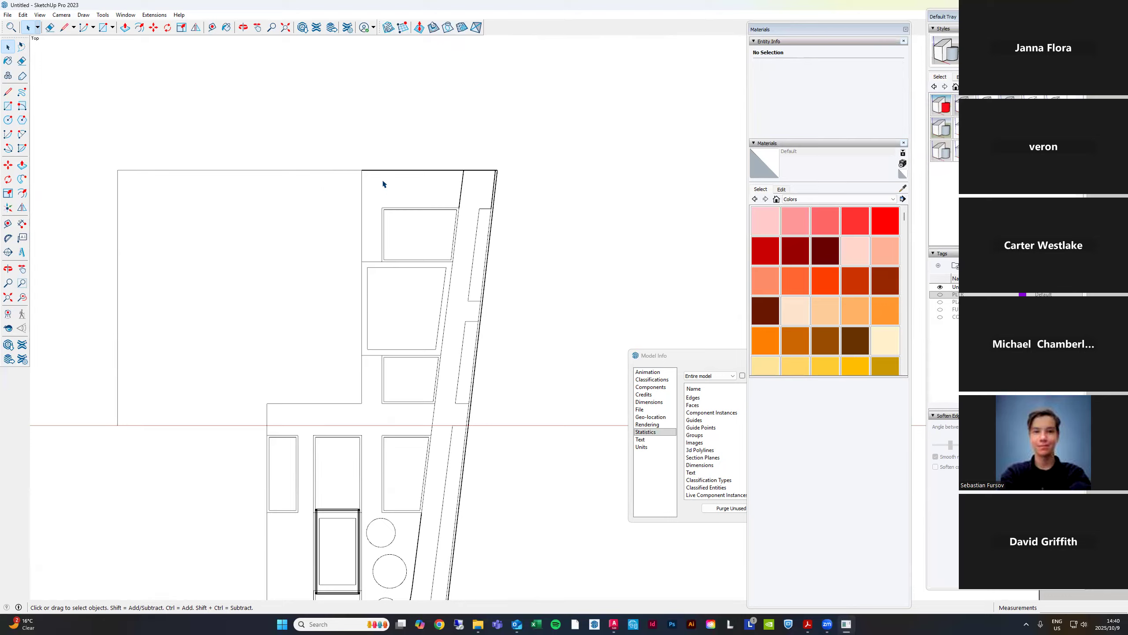
left_click(443, 172)
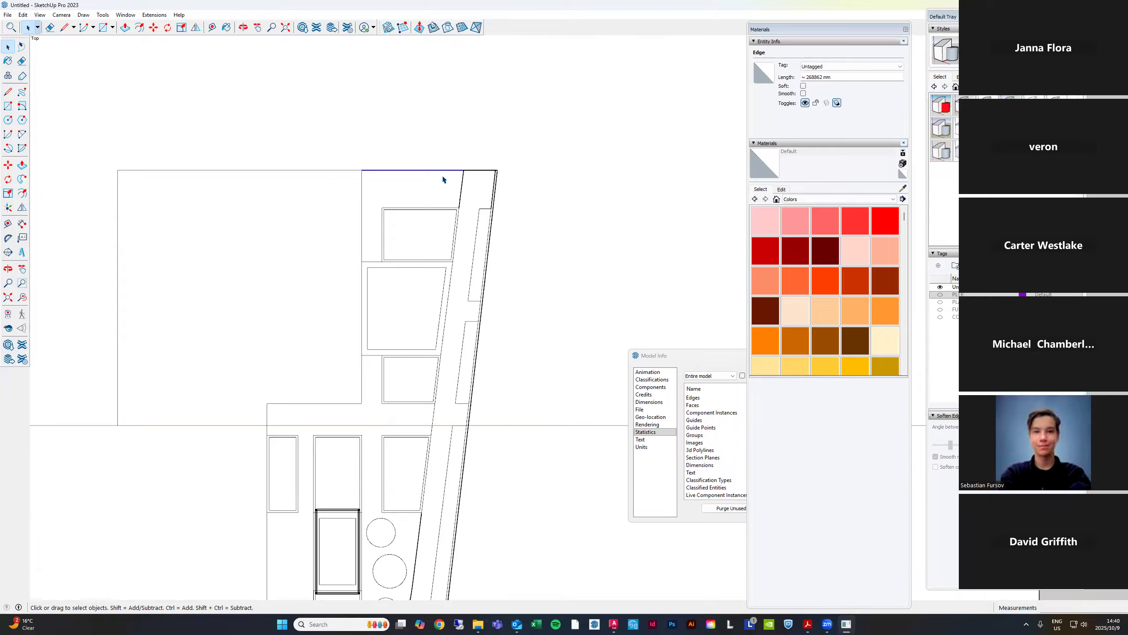
left_click(414, 190)
scroll(415, 182, "up", 2)
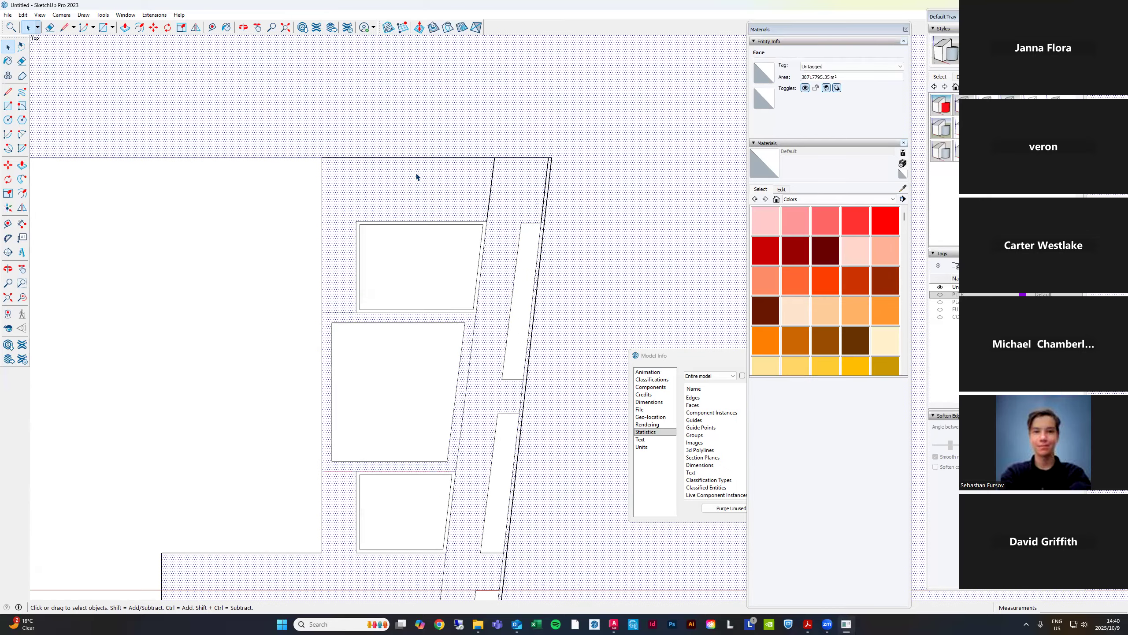
scroll(417, 199, "down", 2)
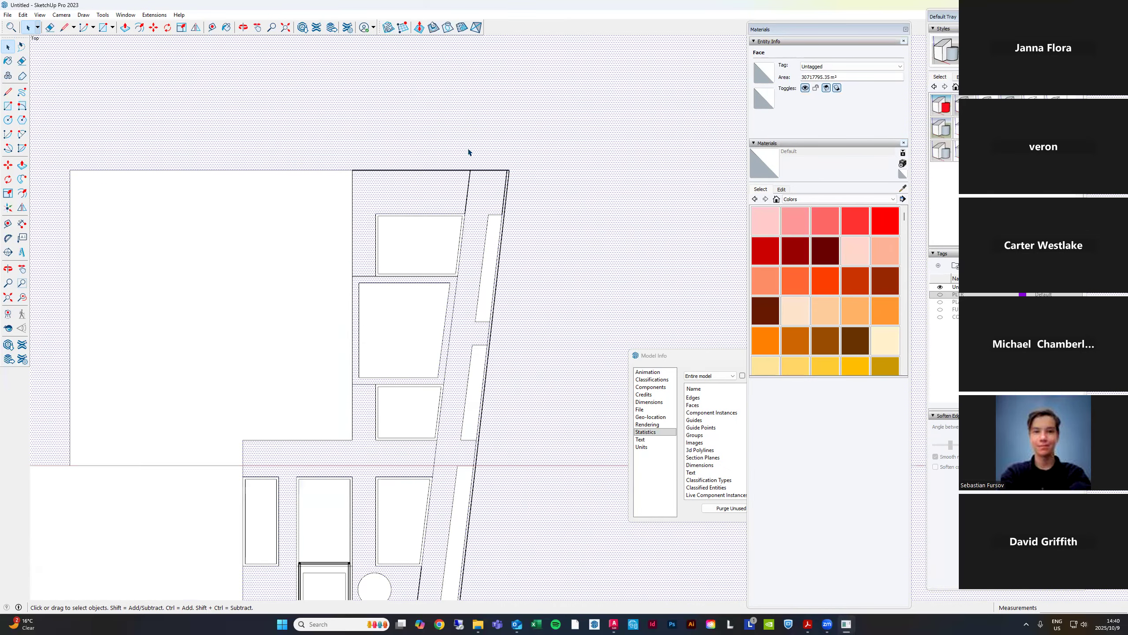
scroll(515, 162, "down", 4)
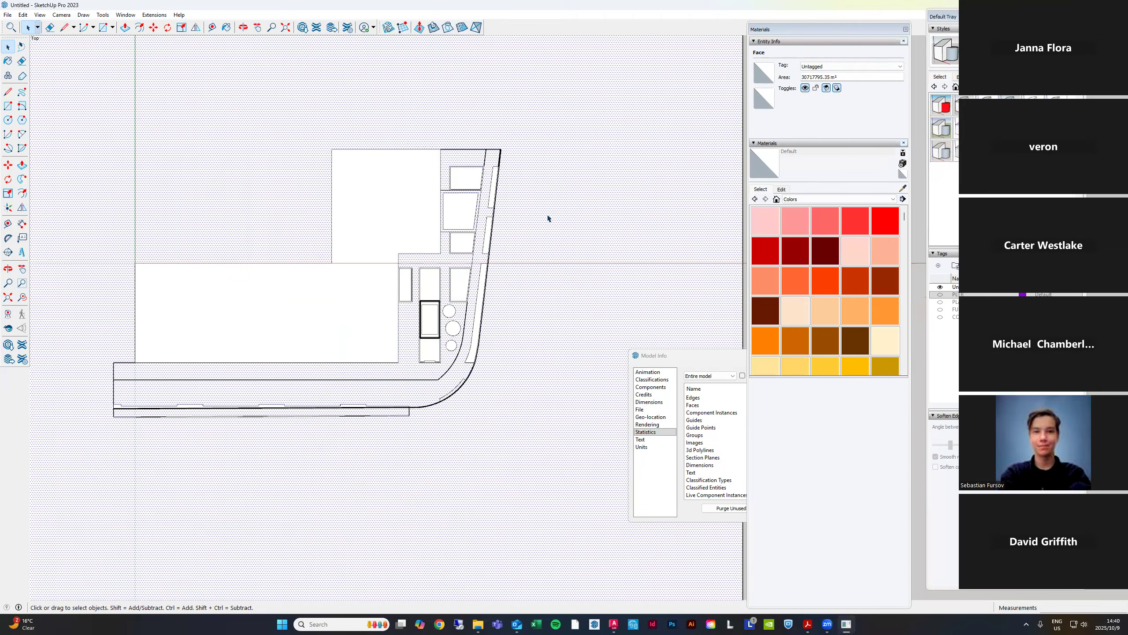
Delete the large outer face together with its rectangular border edges around the site plan
scroll(455, 190, "up", 5)
scroll(488, 186, "up", 3)
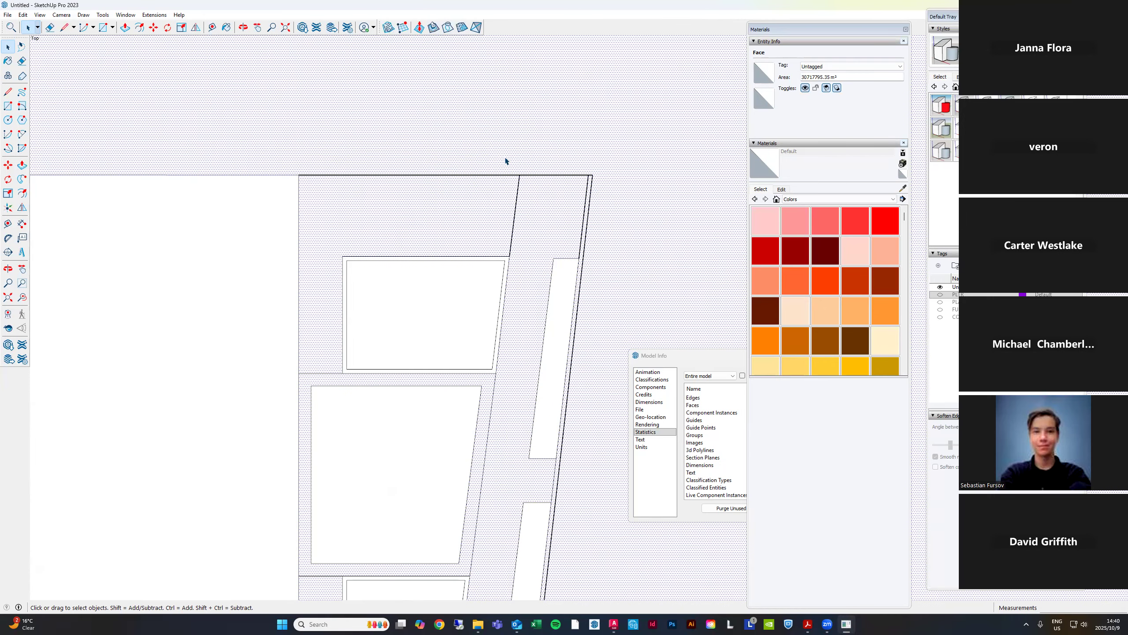
scroll(515, 174, "down", 4)
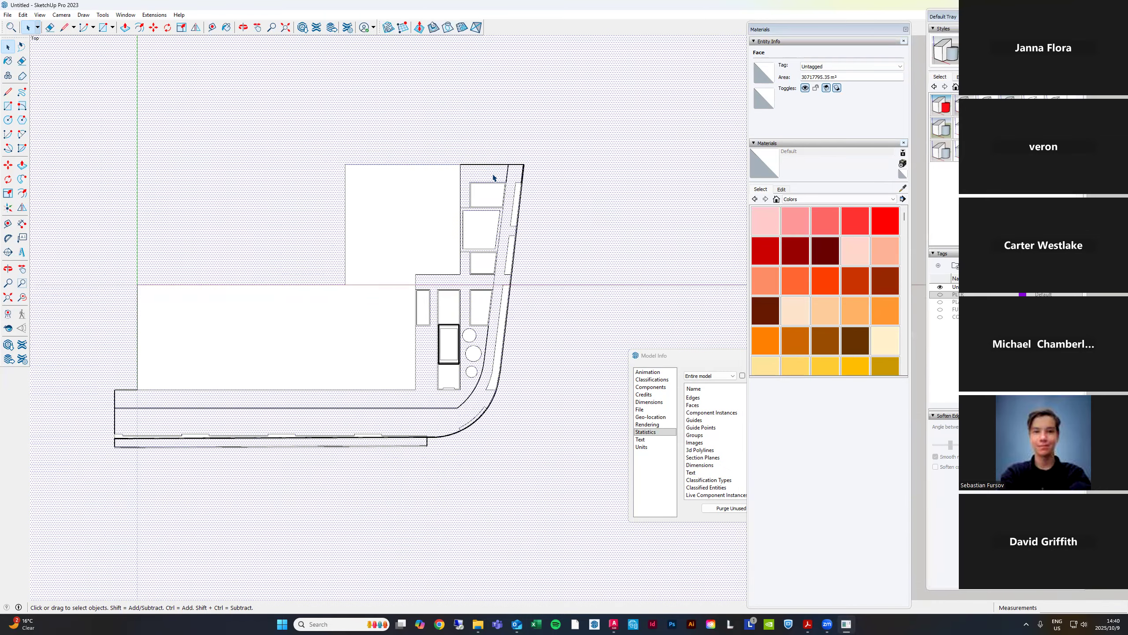
scroll(493, 177, "down", 1)
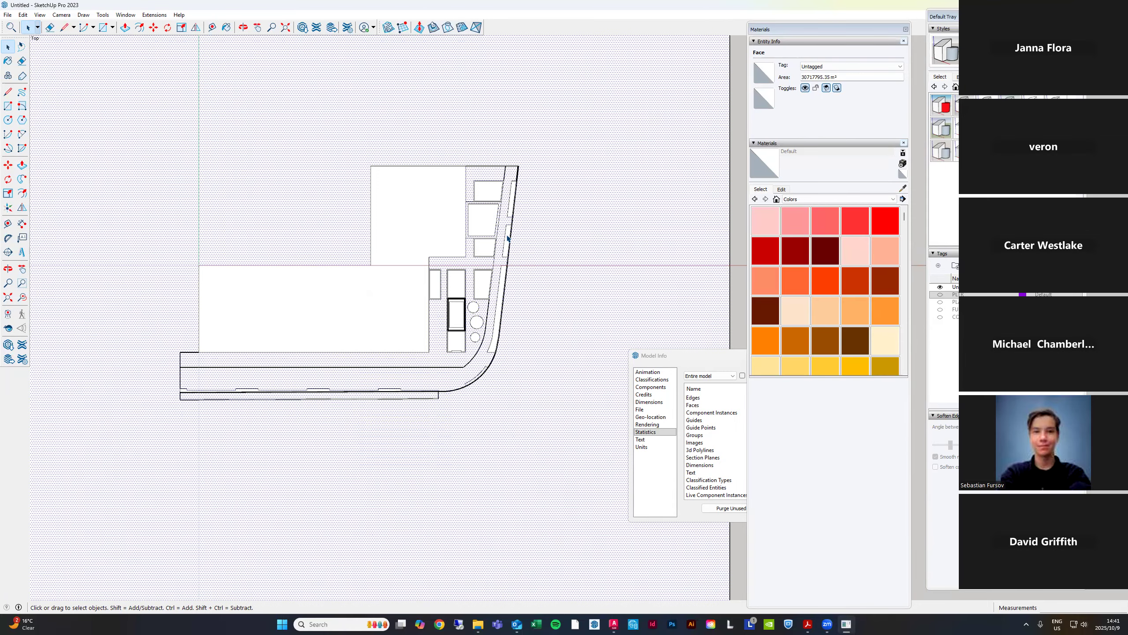
scroll(507, 239, "down", 5)
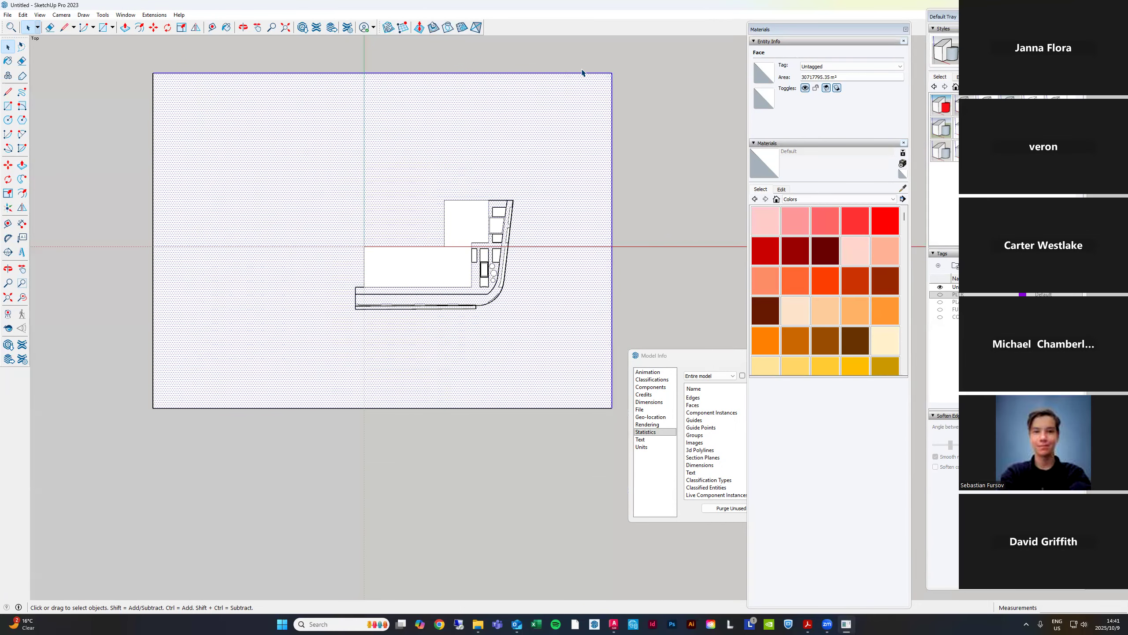
key("Delete")
left_click(233, 405)
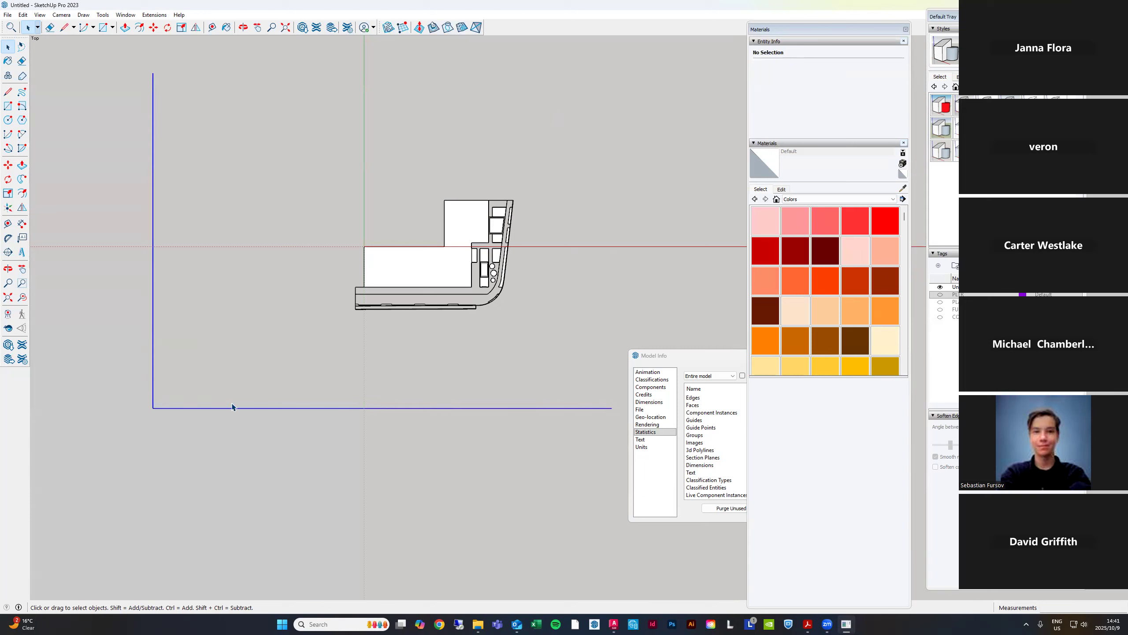
key("Delete")
Delete the site's upper boundary edge above the small plots and redraw it as a line about 268862 mm long to form a face
scroll(475, 202, "up", 5)
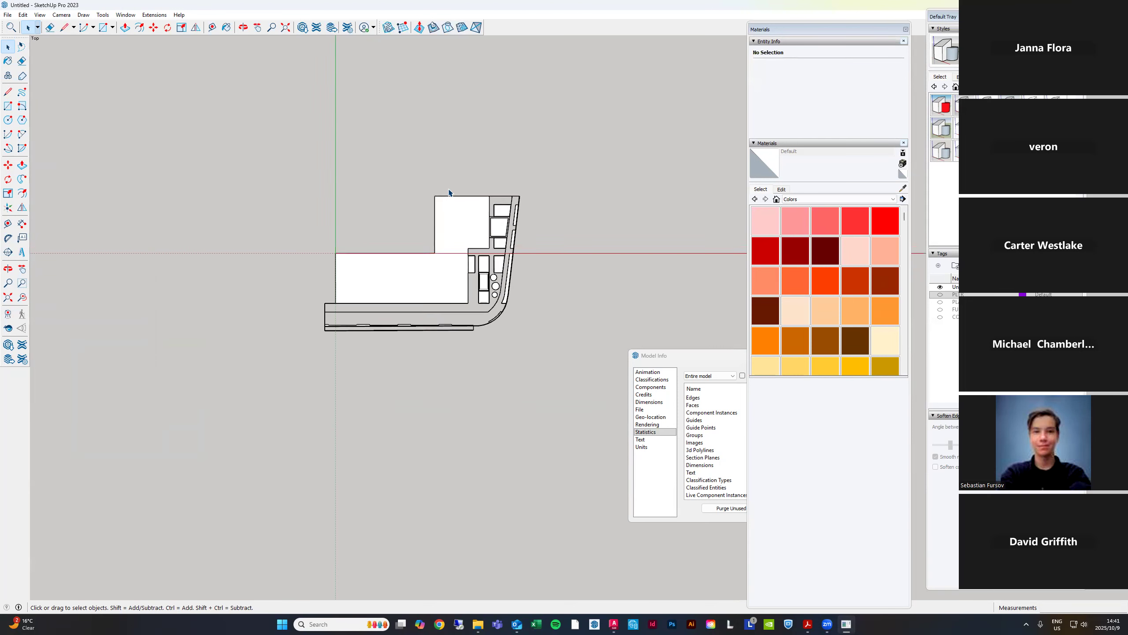
scroll(565, 196, "up", 5)
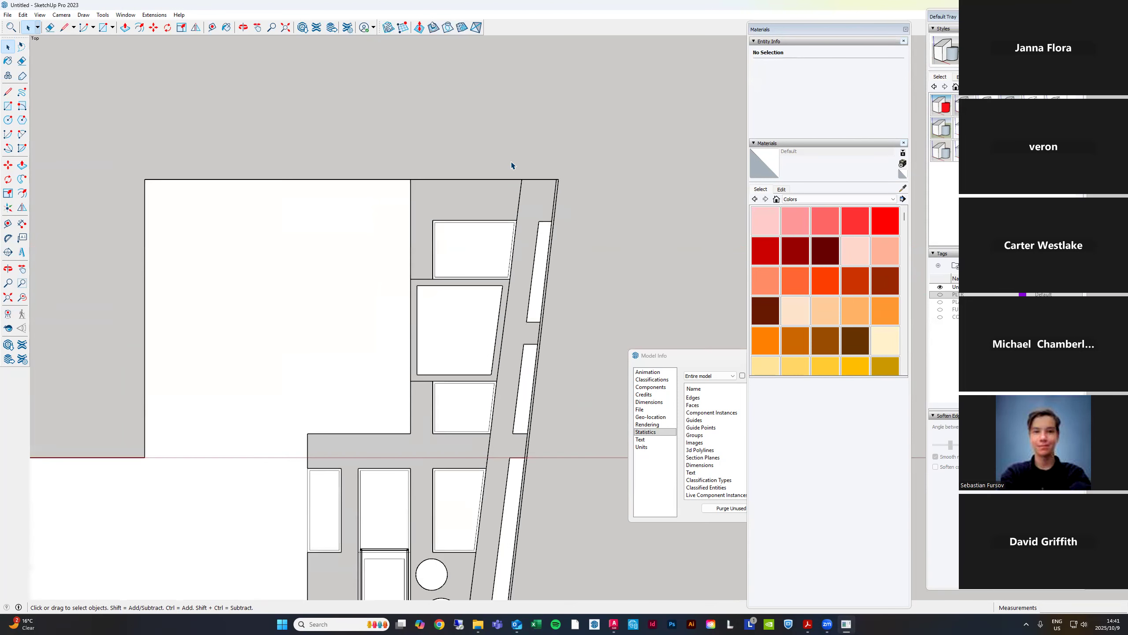
scroll(613, 247, "up", 5)
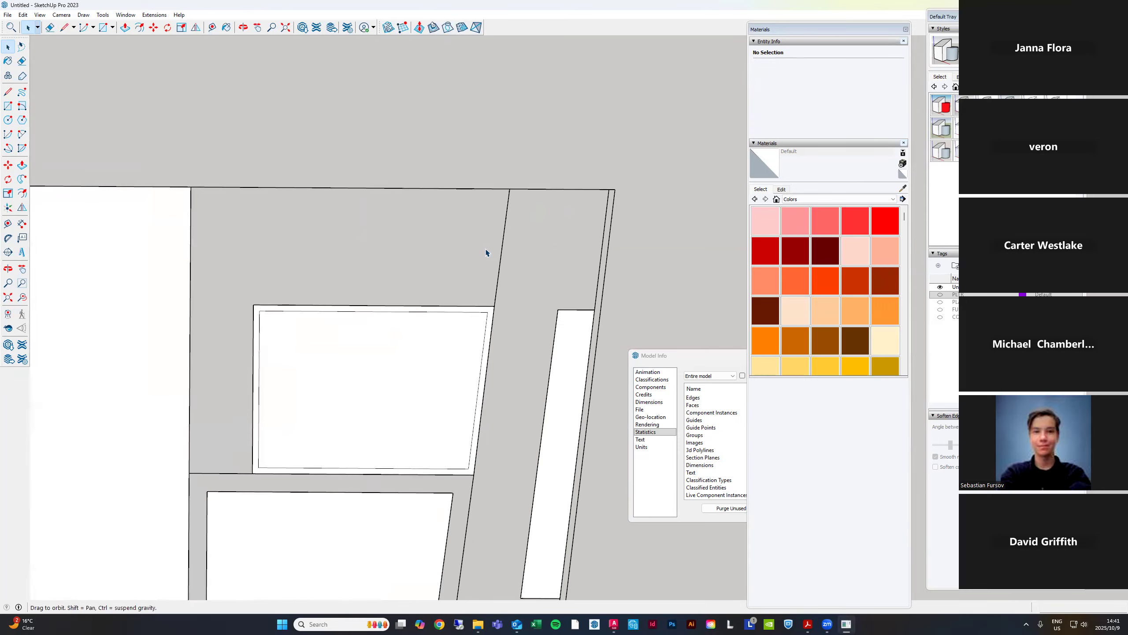
scroll(579, 270, "down", 2)
scroll(606, 157, "up", 3)
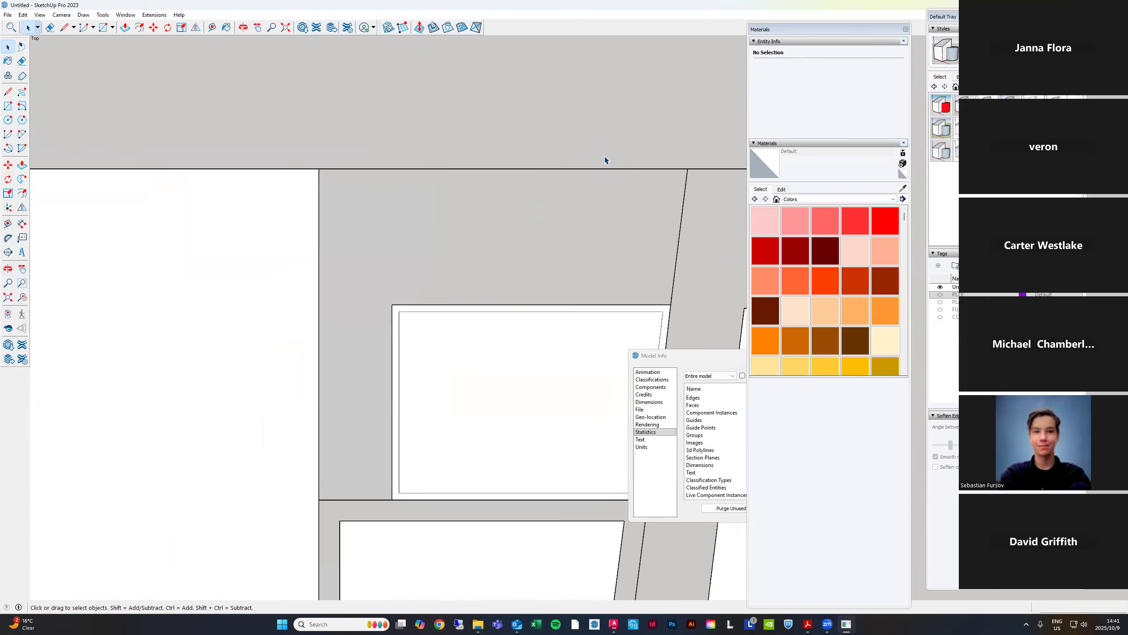
left_click_drag(540, 124, 494, 222)
key("Delete")
key("l")
left_click(688, 169)
left_click(319, 169)
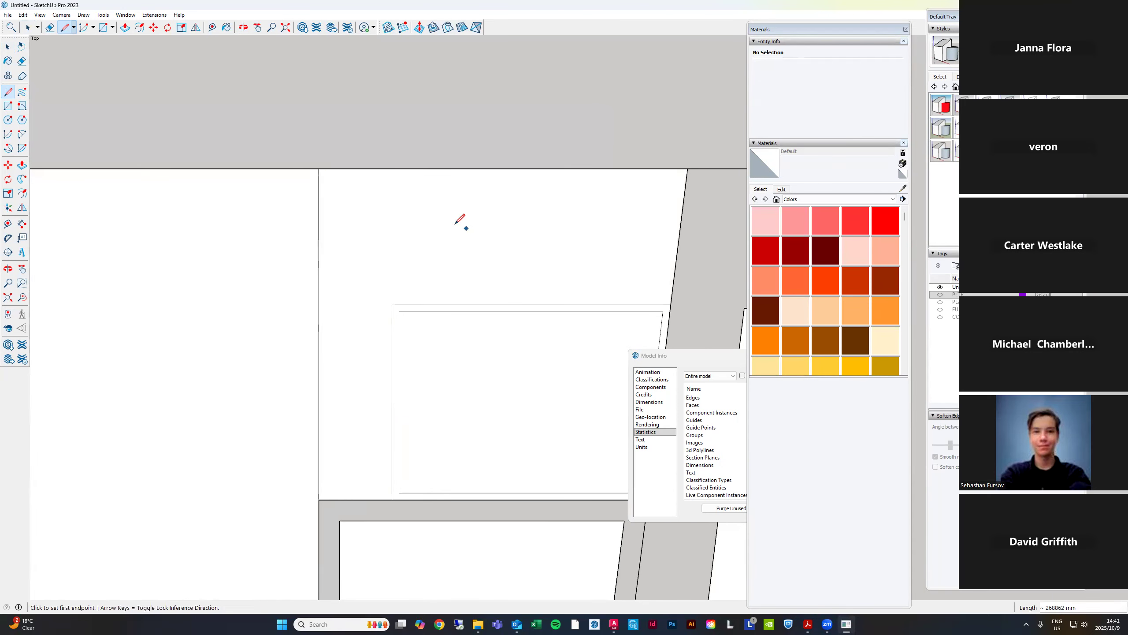
scroll(304, 201, "down", 3)
scroll(552, 197, "up", 3)
key("space")
Try to close the slanted road strip by tracing its upper edge out to the outer corner, about 88796 mm long
scroll(548, 179, "up", 2)
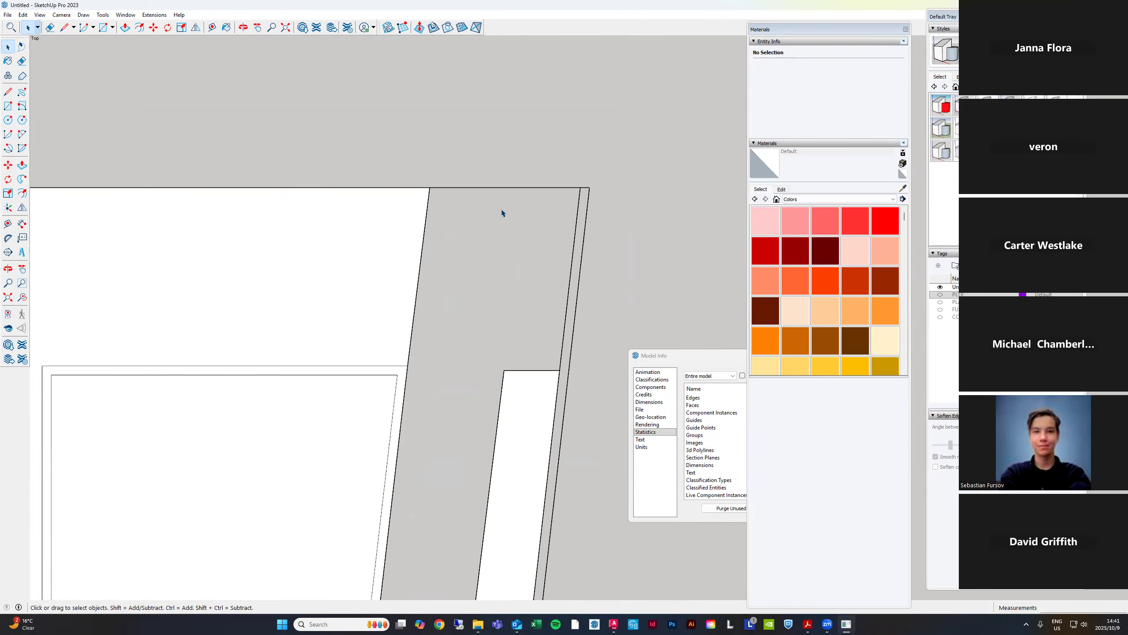
key("l")
left_click(429, 187)
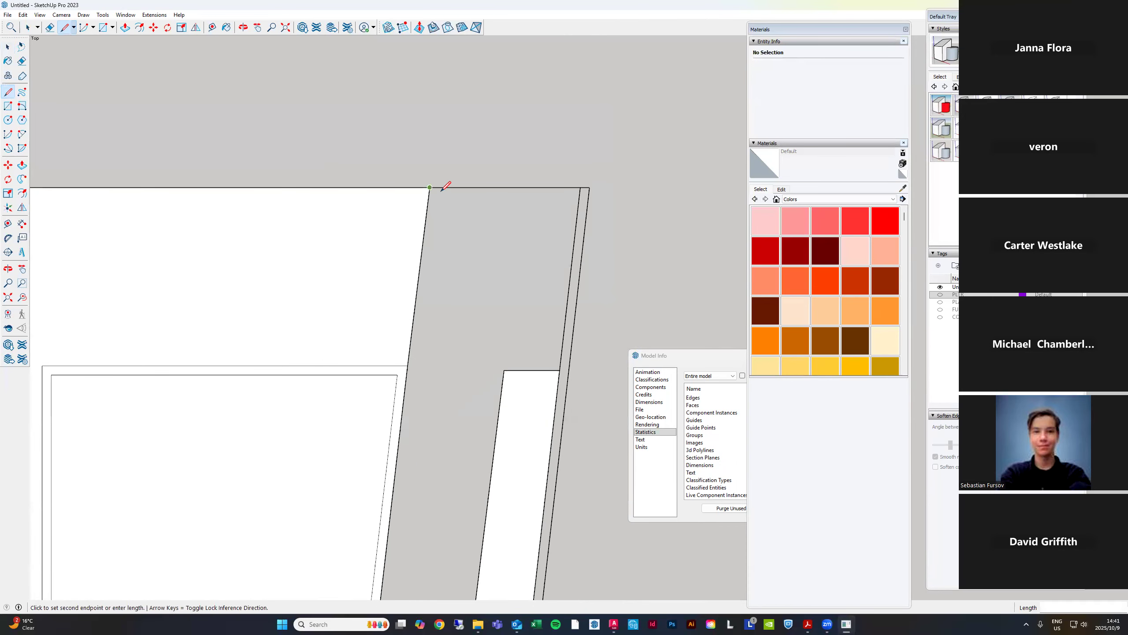
scroll(595, 184, "up", 1)
scroll(593, 187, "up", 1)
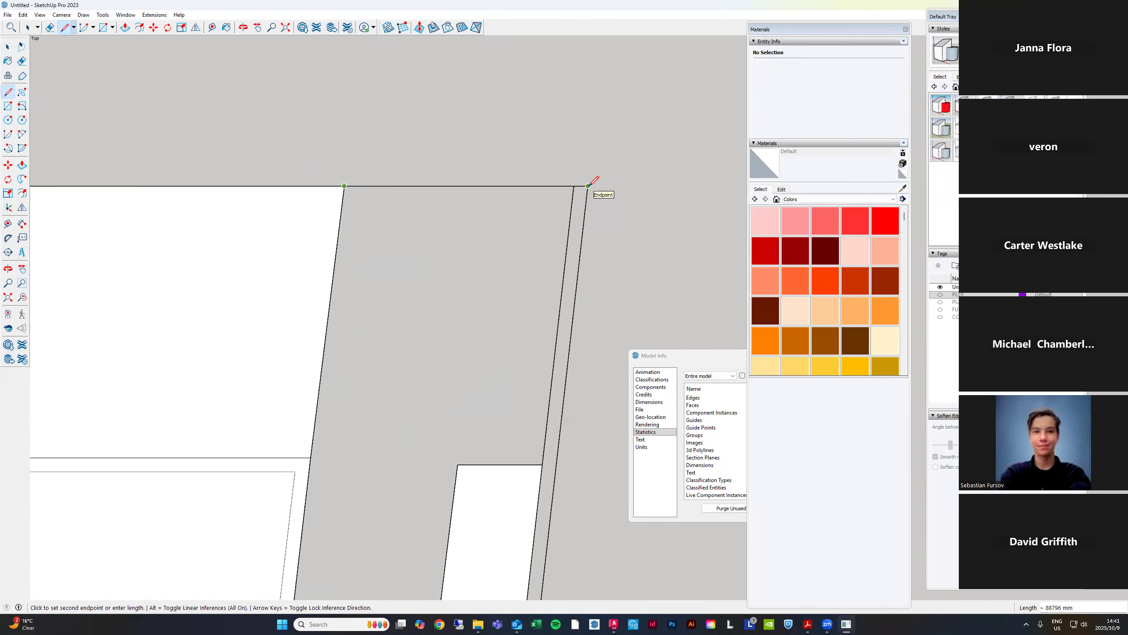
left_click(588, 186)
Delete the two upper edges of the slanted road strip and redraw them as one line to the outer corner
scroll(590, 182, "down", 2)
key("space")
left_click_drag(373, 160, 636, 198)
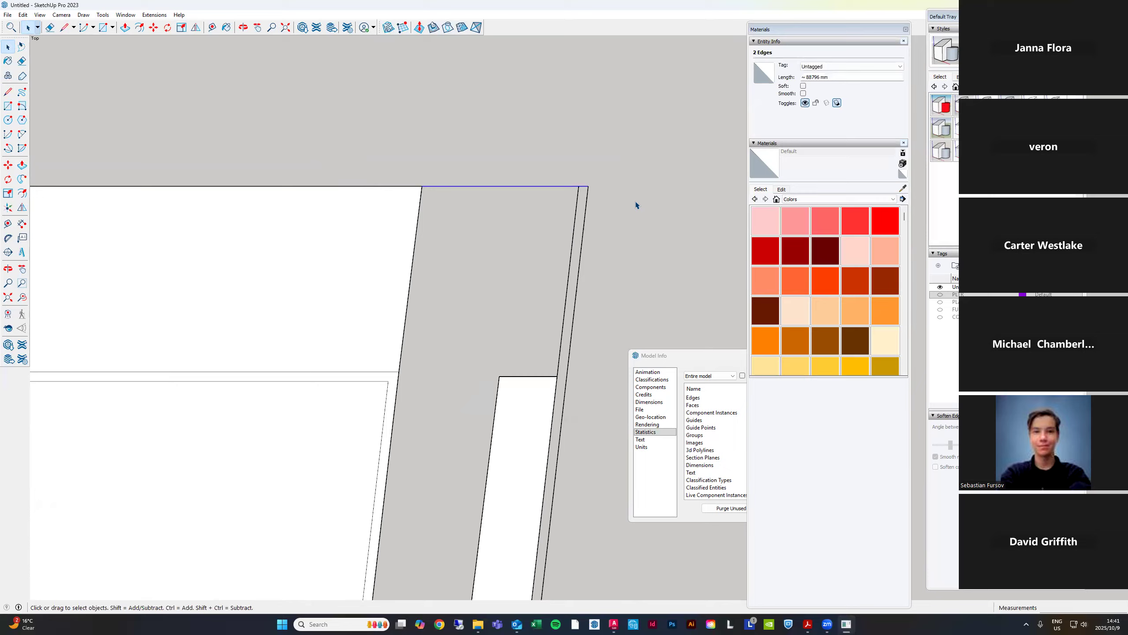
left_click(636, 204)
key("l")
left_click(420, 186)
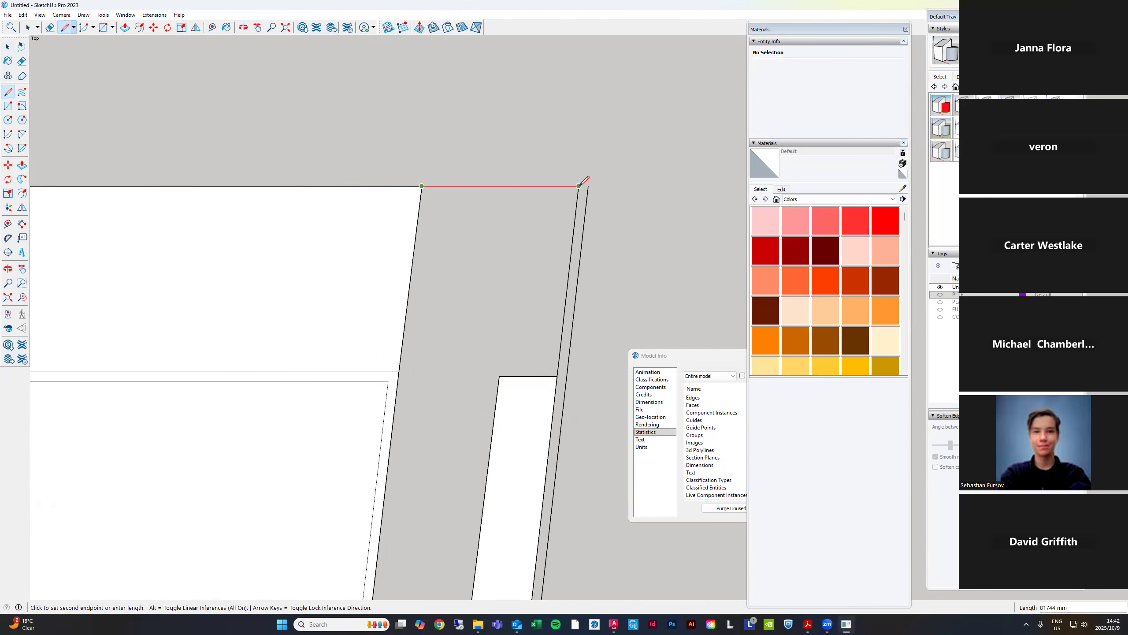
left_click(588, 186)
key("space")
Trace a line over the slanted road edge beside the second upper plot to form a face around that plot
scroll(623, 229, "down", 5)
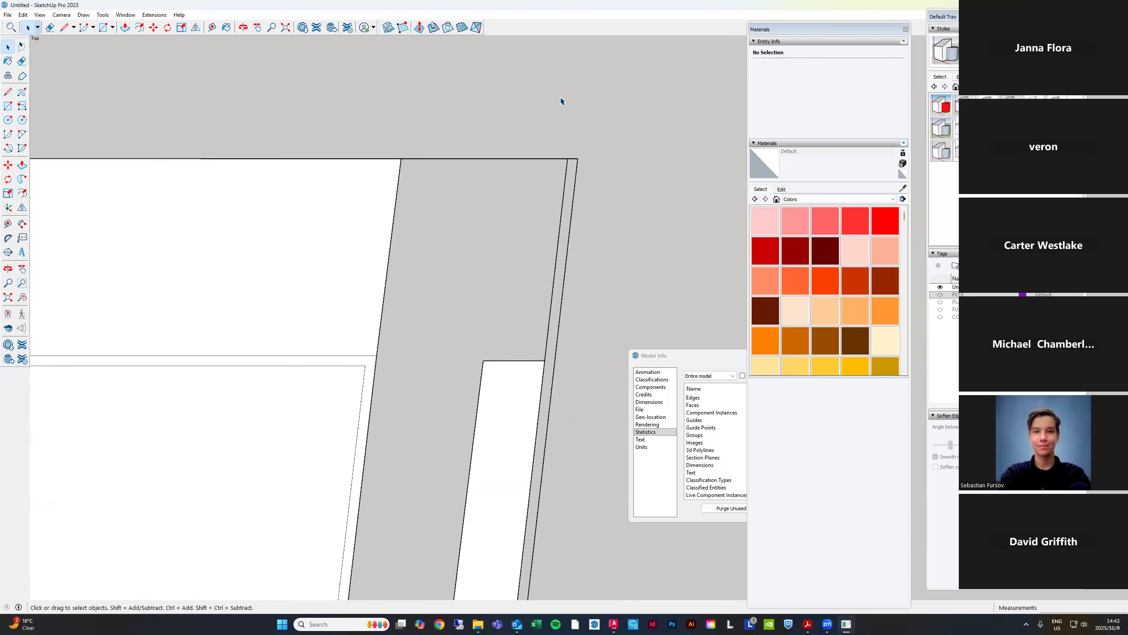
scroll(574, 101, "up", 3)
scroll(576, 140, "down", 5)
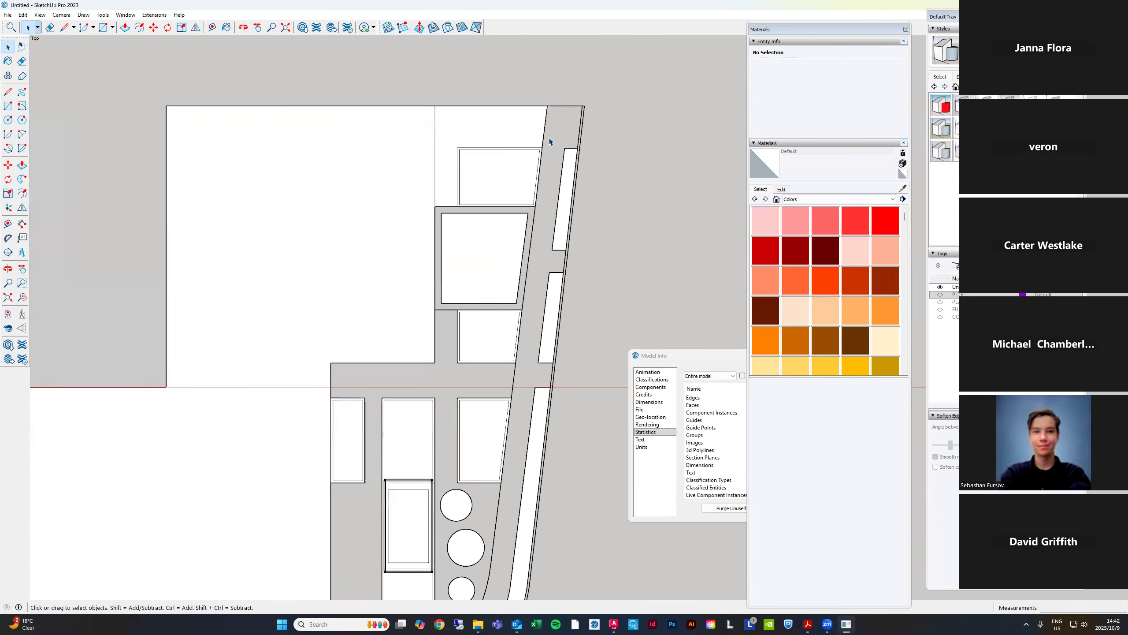
scroll(614, 226, "up", 2)
scroll(524, 230, "up", 2)
left_click(510, 209)
key("l")
left_click(517, 192)
left_click(496, 353)
key("space")
Examine the central rectangular block by selecting its edges and connected geometry and inspecting its crossed corner squares
scroll(629, 184, "down", 3)
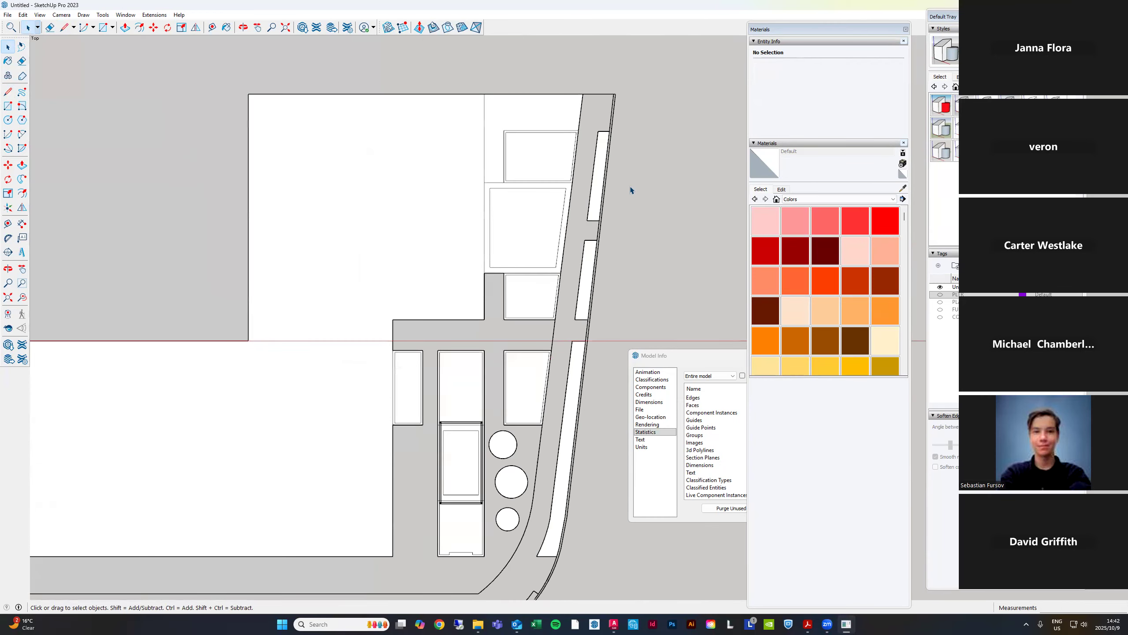
scroll(515, 381, "up", 3)
scroll(576, 166, "down", 2)
scroll(508, 403, "up", 3)
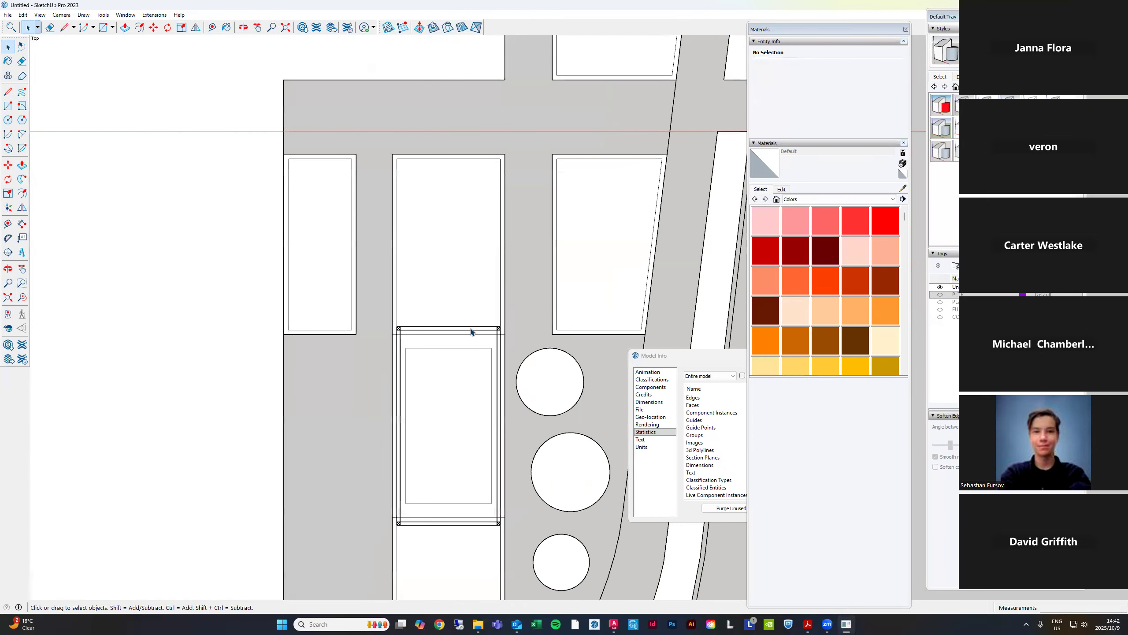
scroll(459, 331, "down", 2)
left_click(457, 334)
scroll(440, 326, "up", 4)
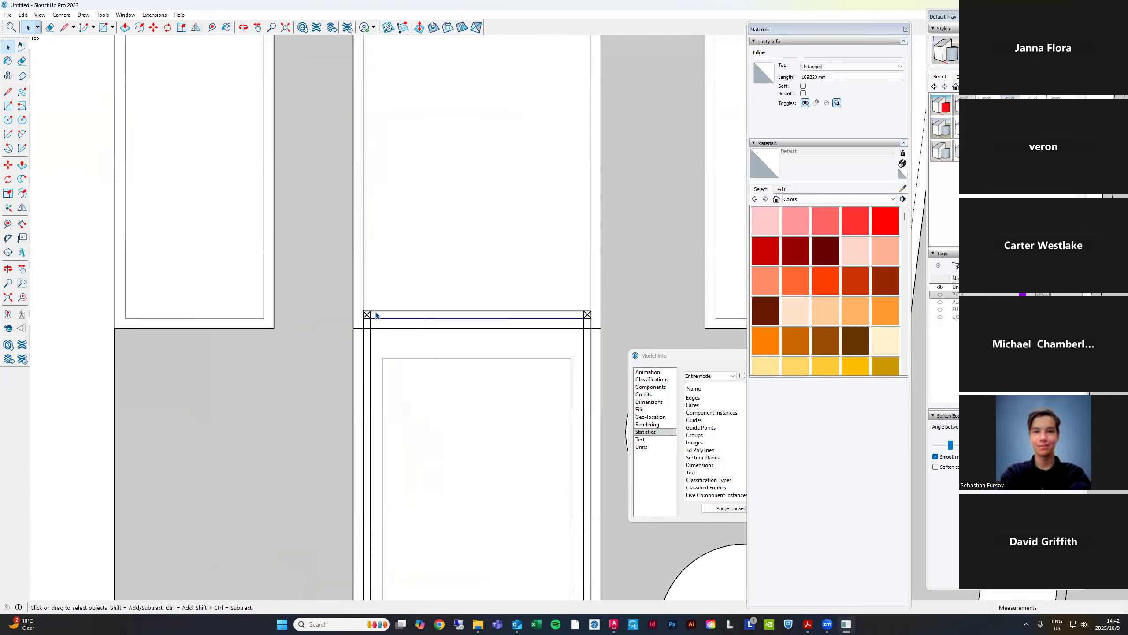
triple_click(569, 245)
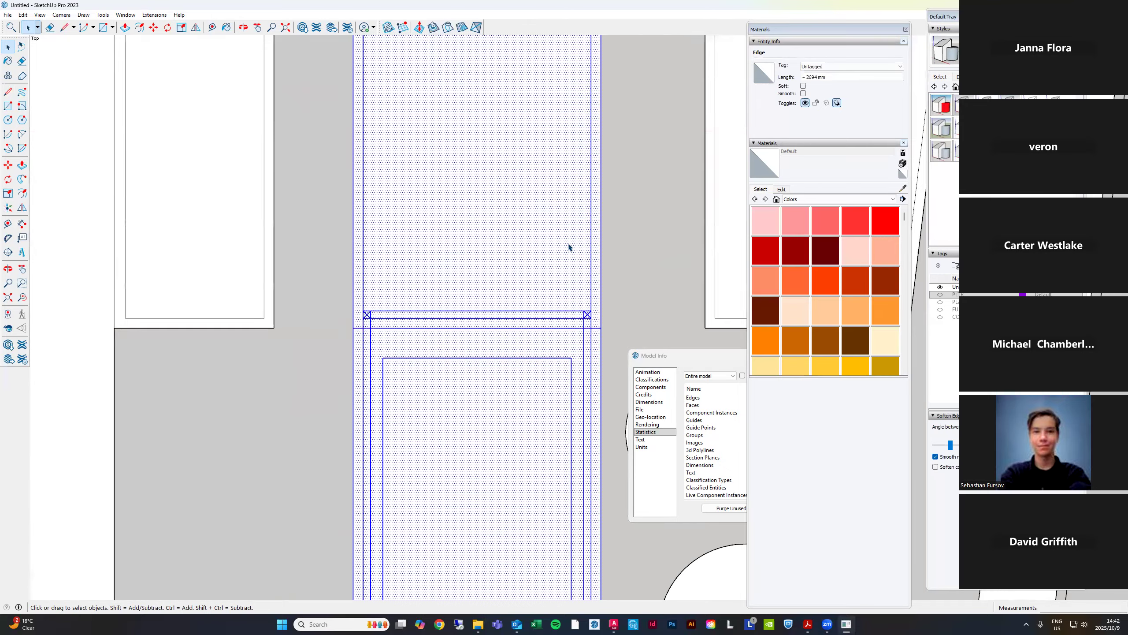
scroll(569, 231, "down", 3)
scroll(479, 197, "down", 3)
left_click(534, 361)
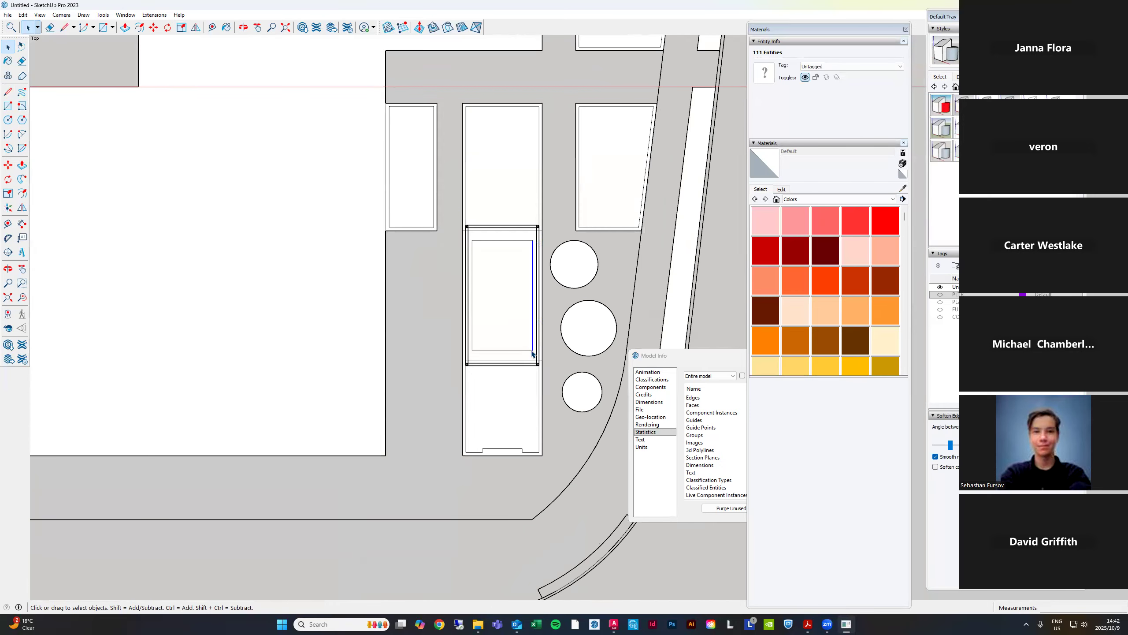
scroll(528, 358, "up", 3)
scroll(510, 261, "up", 4)
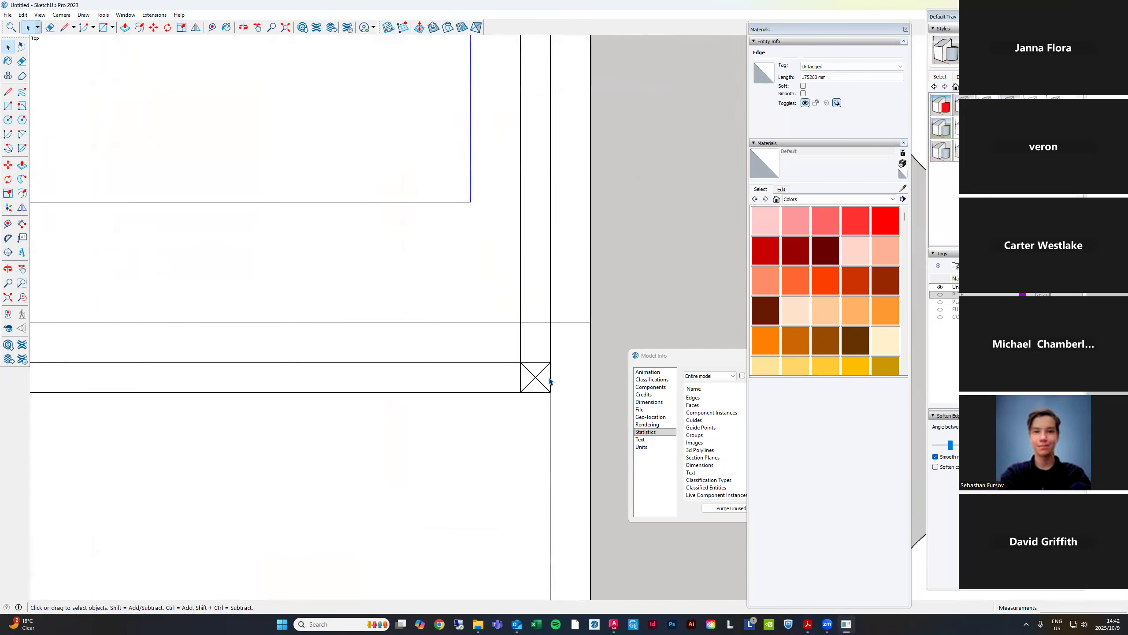
scroll(577, 240, "down", 6)
scroll(605, 225, "down", 5)
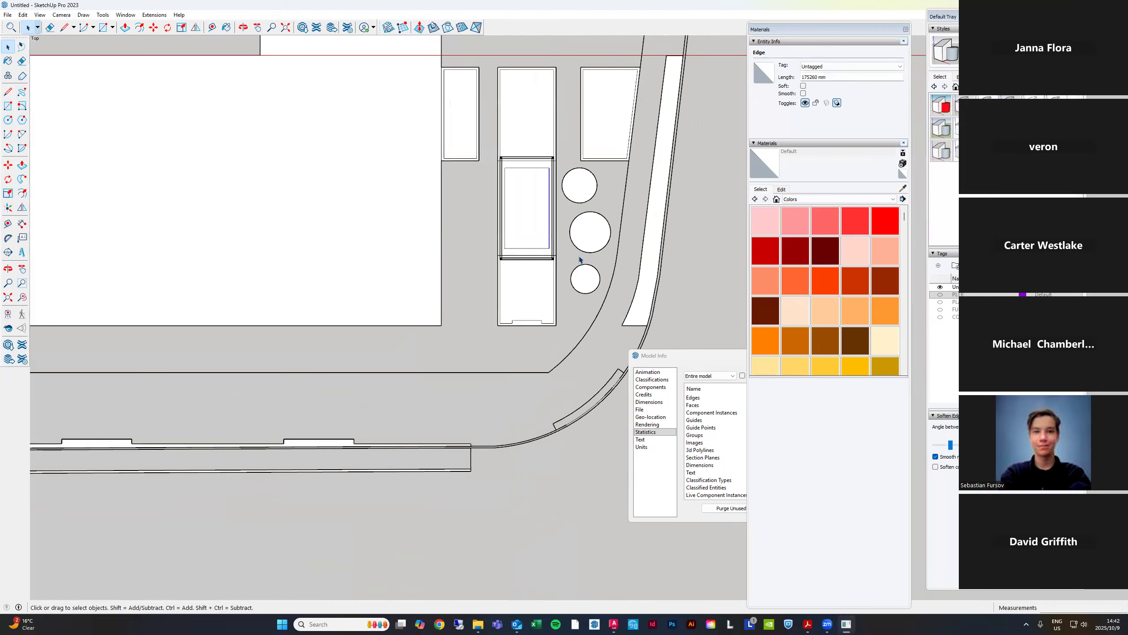
Examine the lay-by on the curved road corner for gaps and overlaps between its edge and the road's parallel curves
scroll(587, 405, "up", 6)
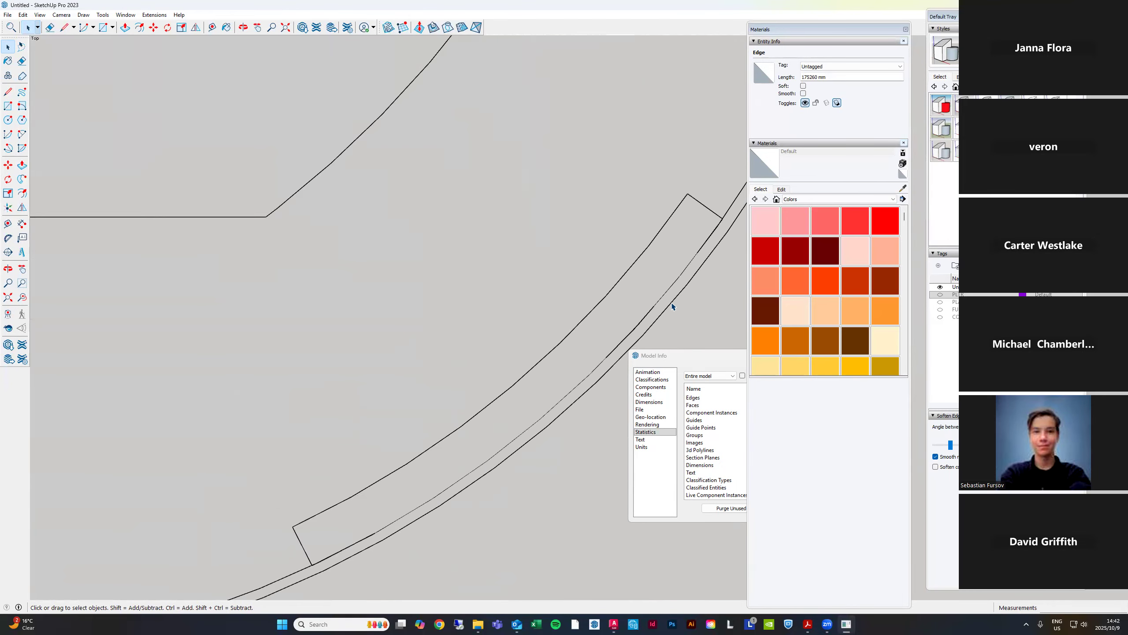
scroll(599, 340, "up", 2)
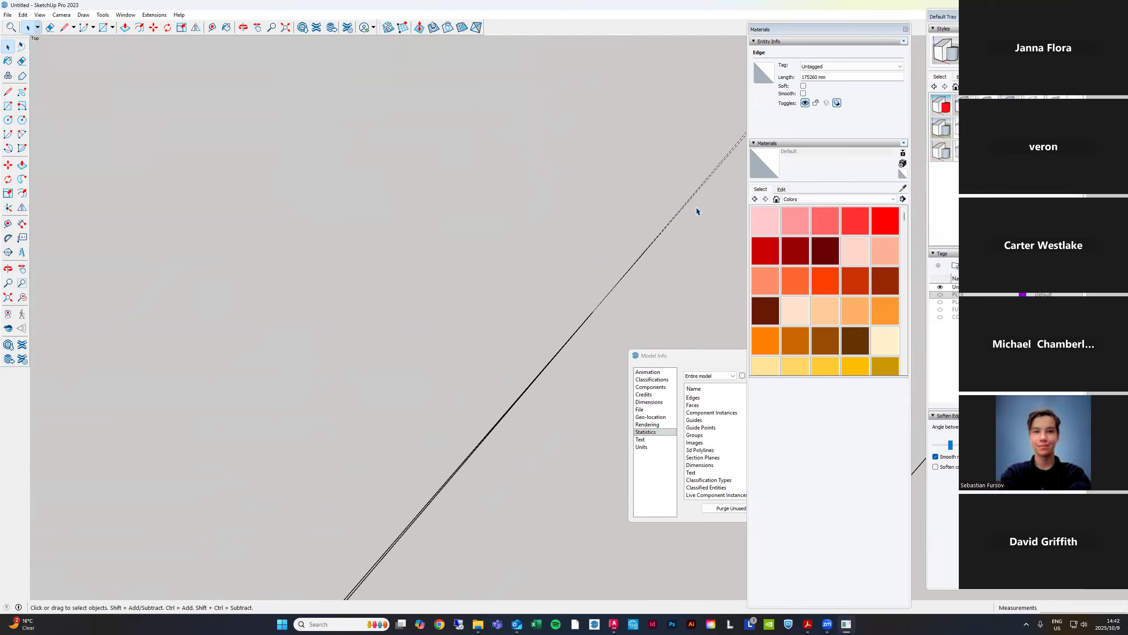
scroll(473, 250, "down", 3)
scroll(524, 290, "down", 5)
scroll(678, 108, "up", 5)
scroll(569, 320, "down", 4)
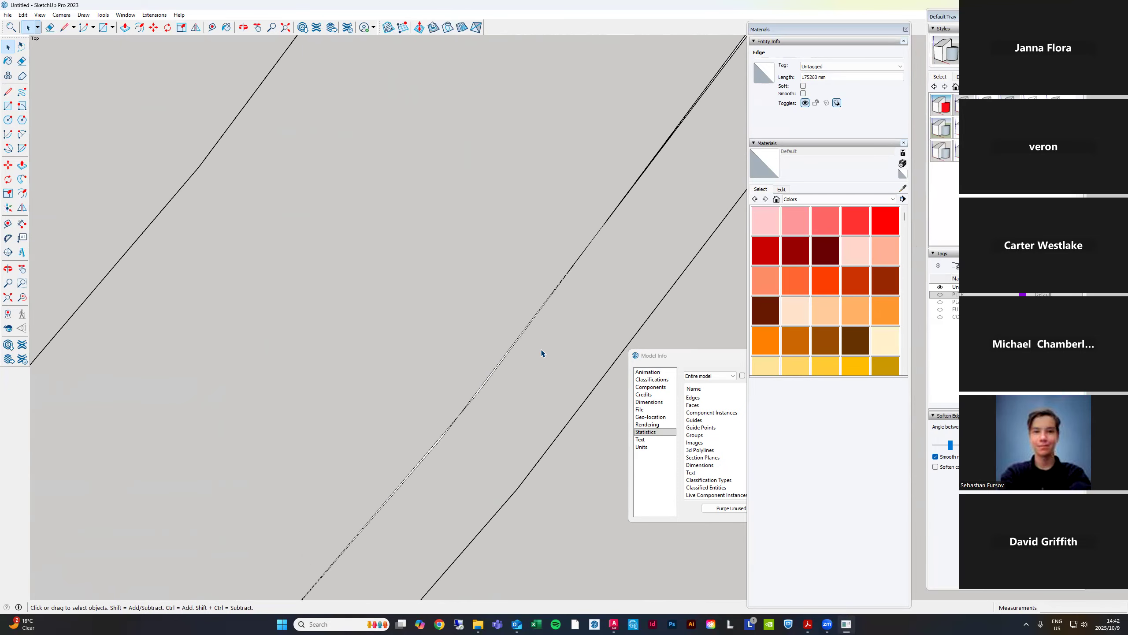
scroll(670, 153, "up", 5)
scroll(658, 161, "up", 2)
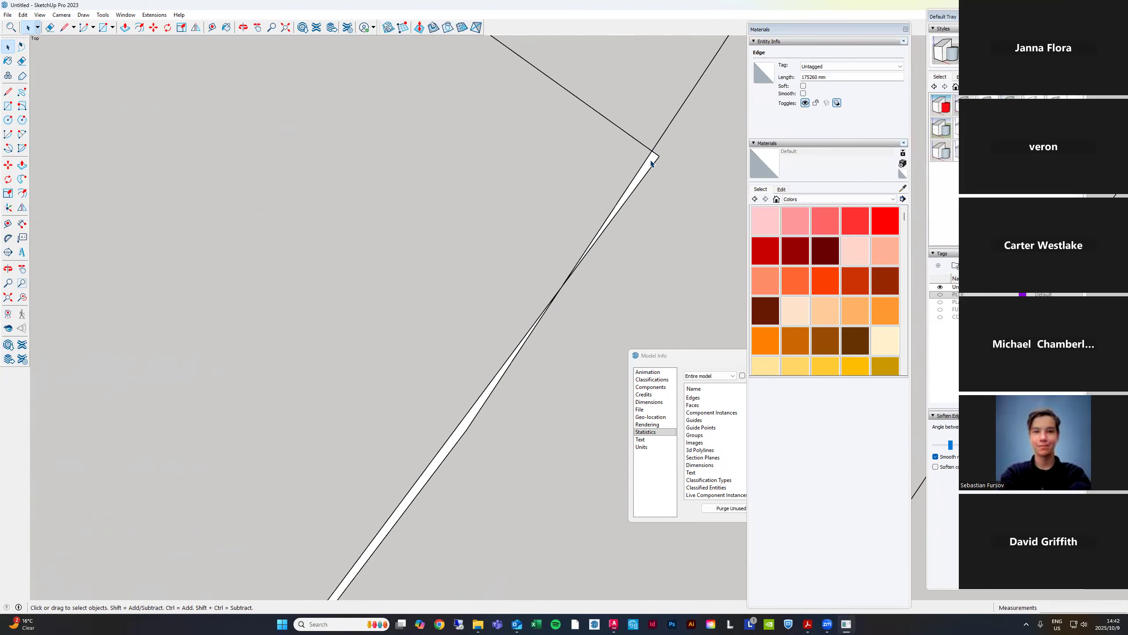
scroll(655, 152, "down", 3)
scroll(652, 147, "up", 3)
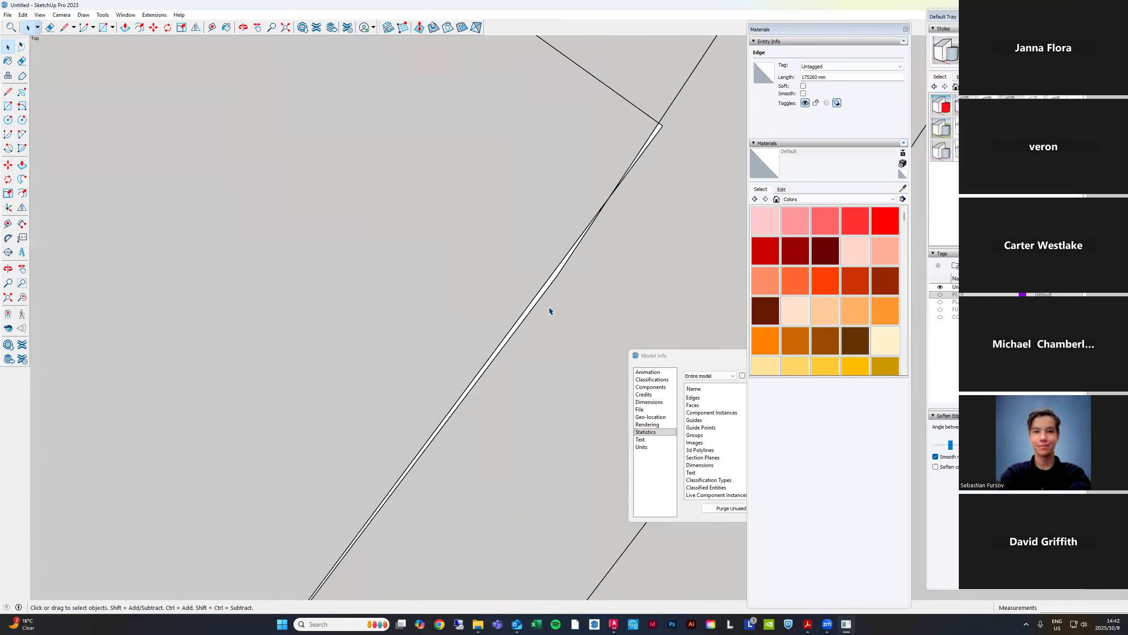
scroll(666, 116, "down", 3)
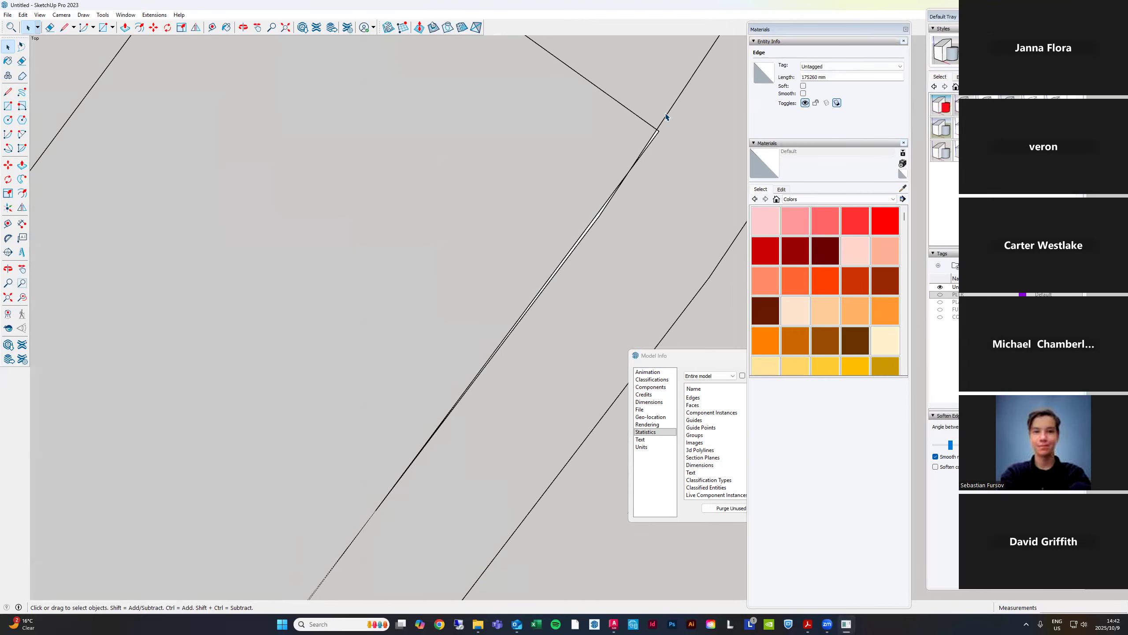
scroll(469, 361, "up", 3)
scroll(703, 120, "down", 3)
scroll(477, 487, "up", 5)
scroll(605, 287, "down", 7)
scroll(665, 169, "down", 3)
scroll(600, 201, "down", 5)
scroll(384, 387, "up", 5)
scroll(355, 444, "down", 6)
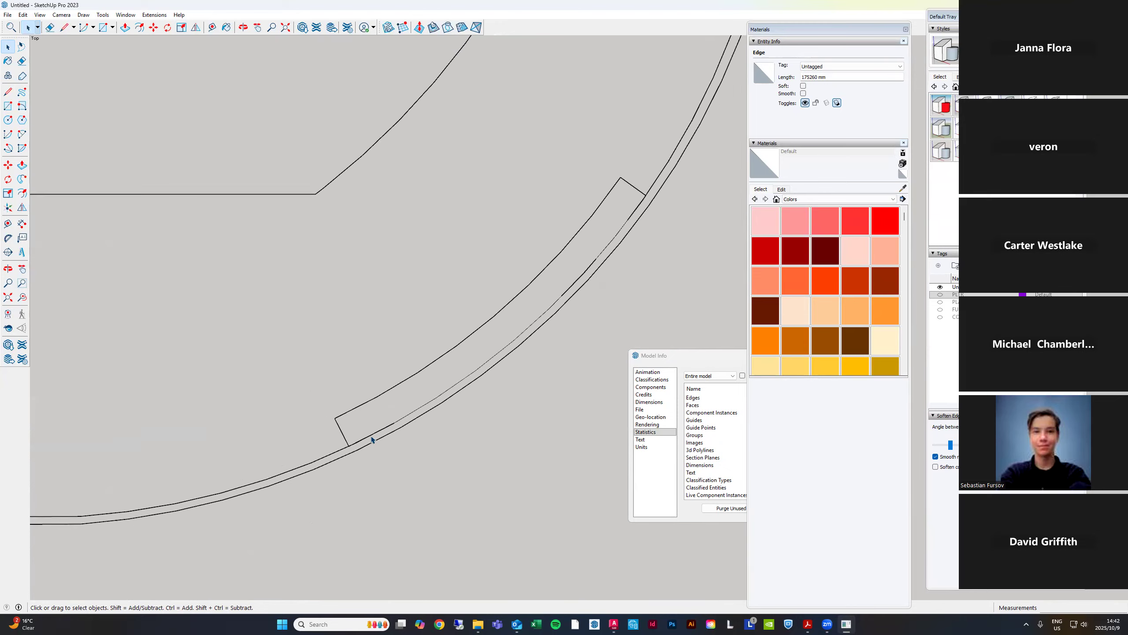
scroll(372, 439, "down", 1)
scroll(593, 142, "up", 2)
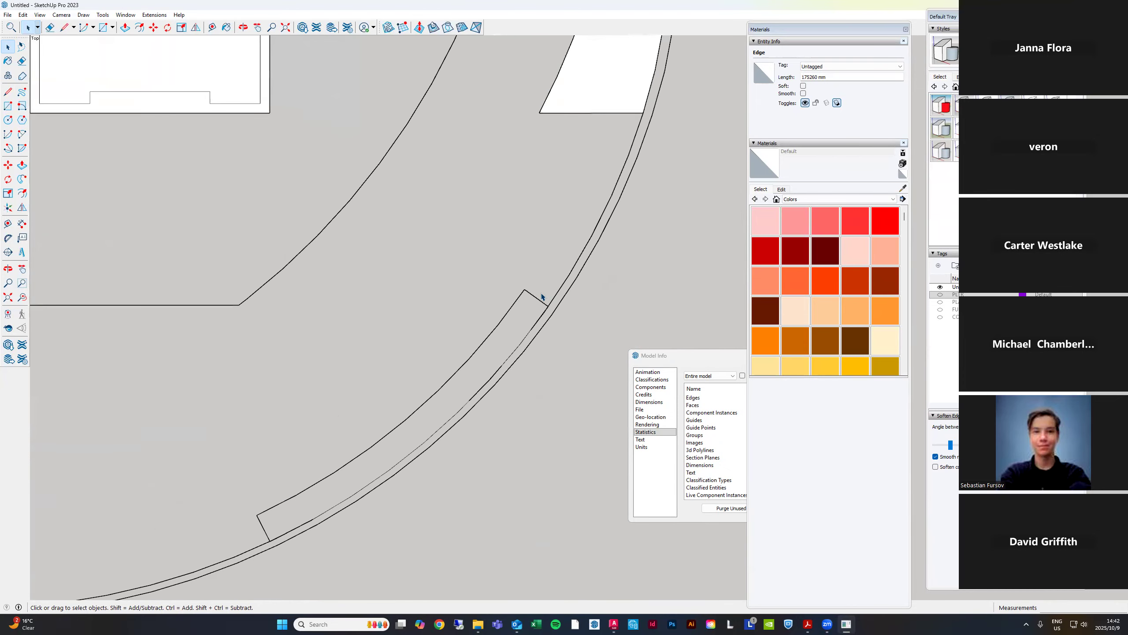
Check the arc segments meeting the lay-by, then erase the outer of the two parallel curves around the road corner
left_click_drag(550, 302, 546, 312)
scroll(613, 248, "down", 2)
scroll(582, 287, "up", 4)
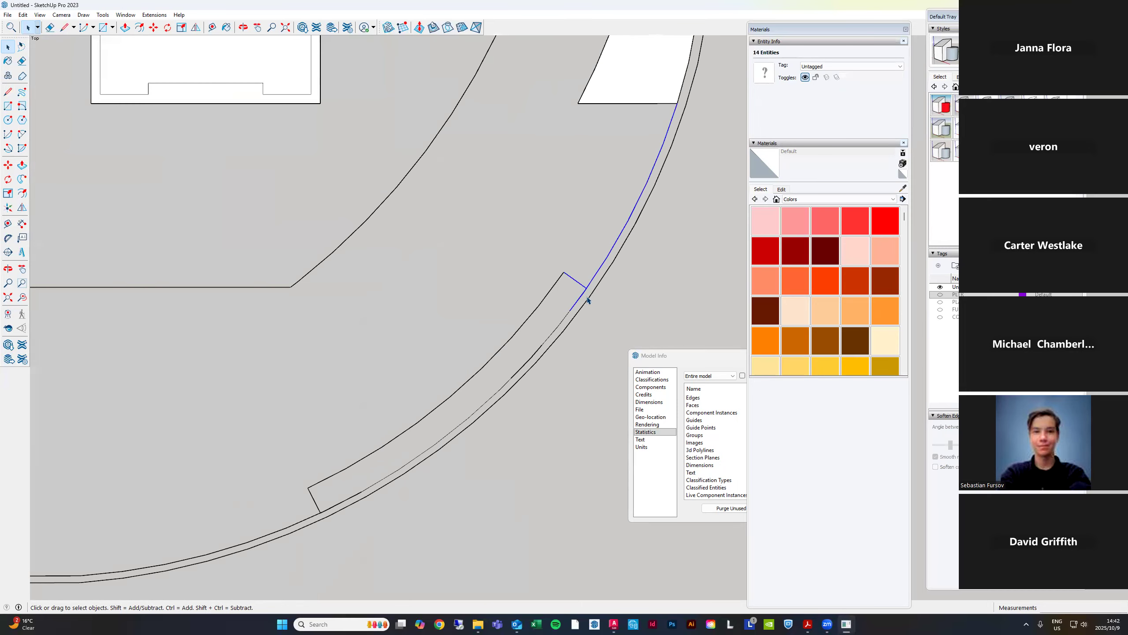
scroll(590, 258, "down", 2)
left_click(587, 262)
scroll(635, 164, "down", 2)
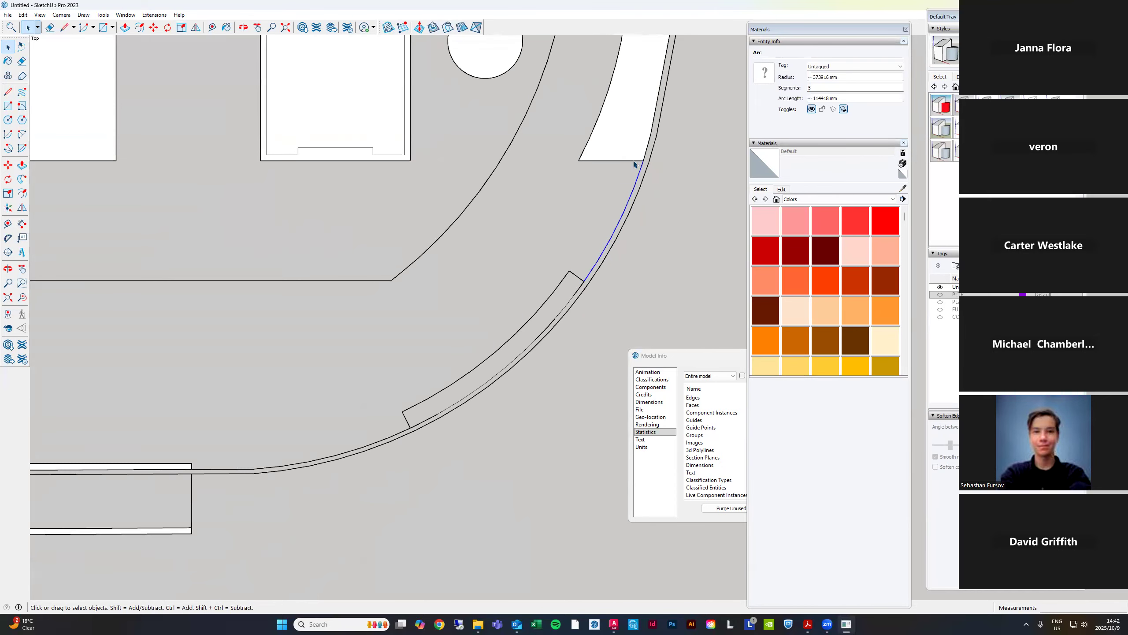
key("e")
left_click(627, 214)
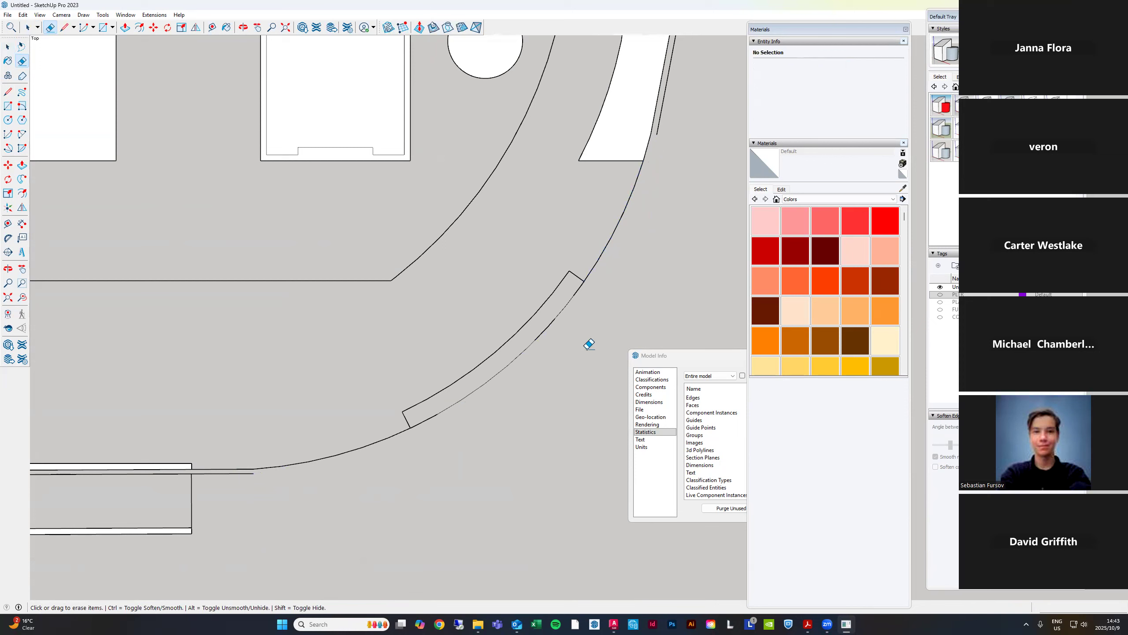
Draw a two-point arc around the road corner to join the two loose ends of the outer road edge
key("a")
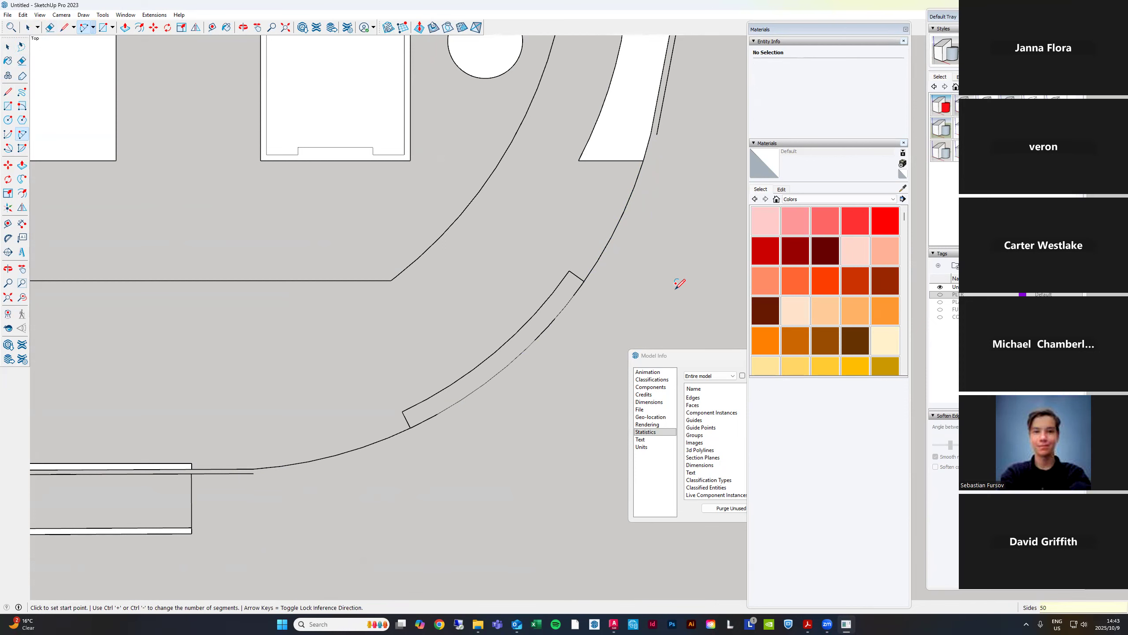
key("space")
scroll(686, 218, "down", 2)
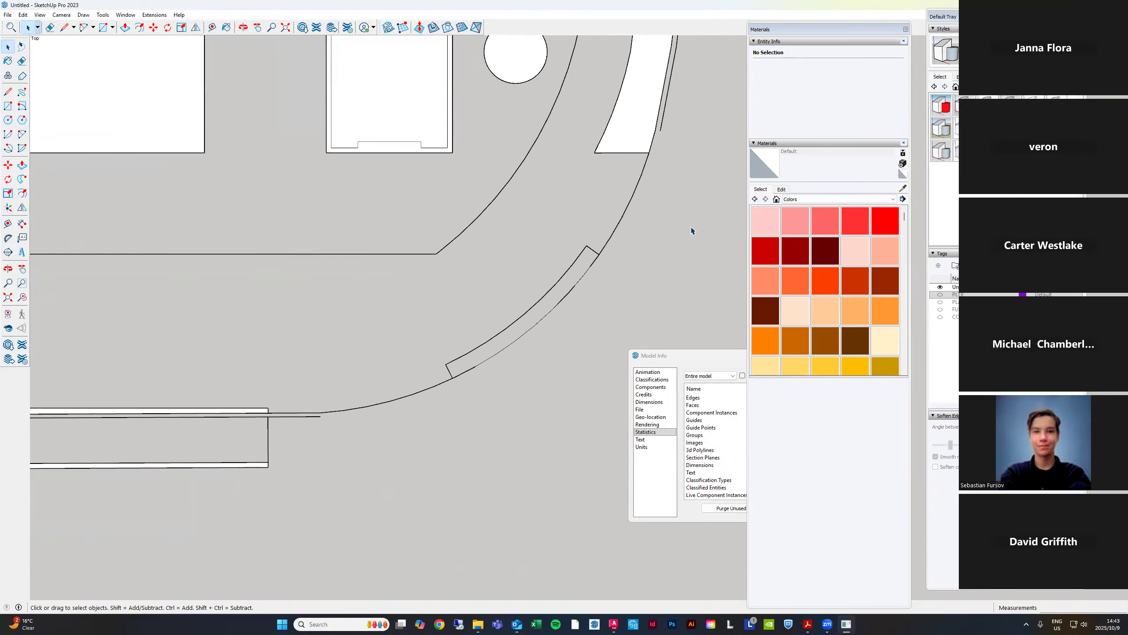
key("l")
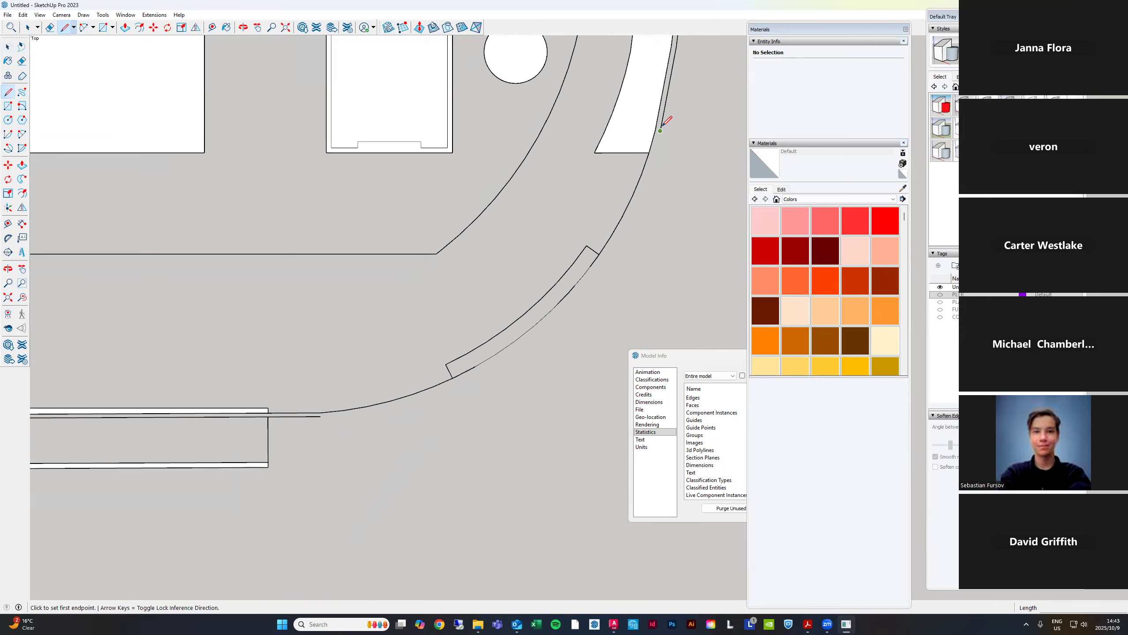
left_click(661, 130)
key("a")
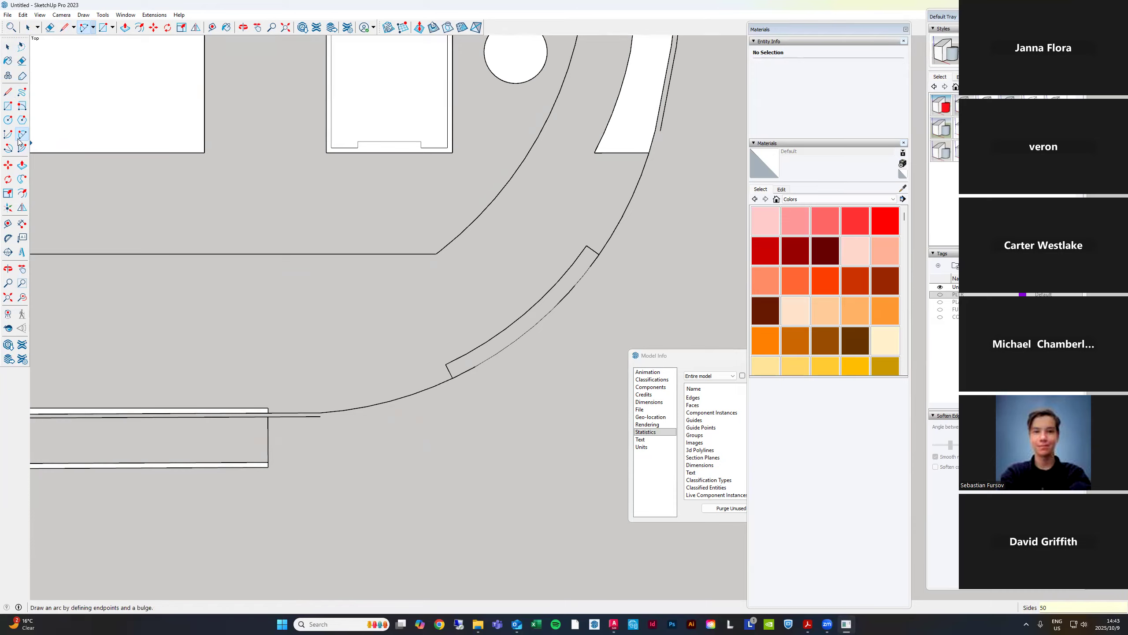
left_click(660, 131)
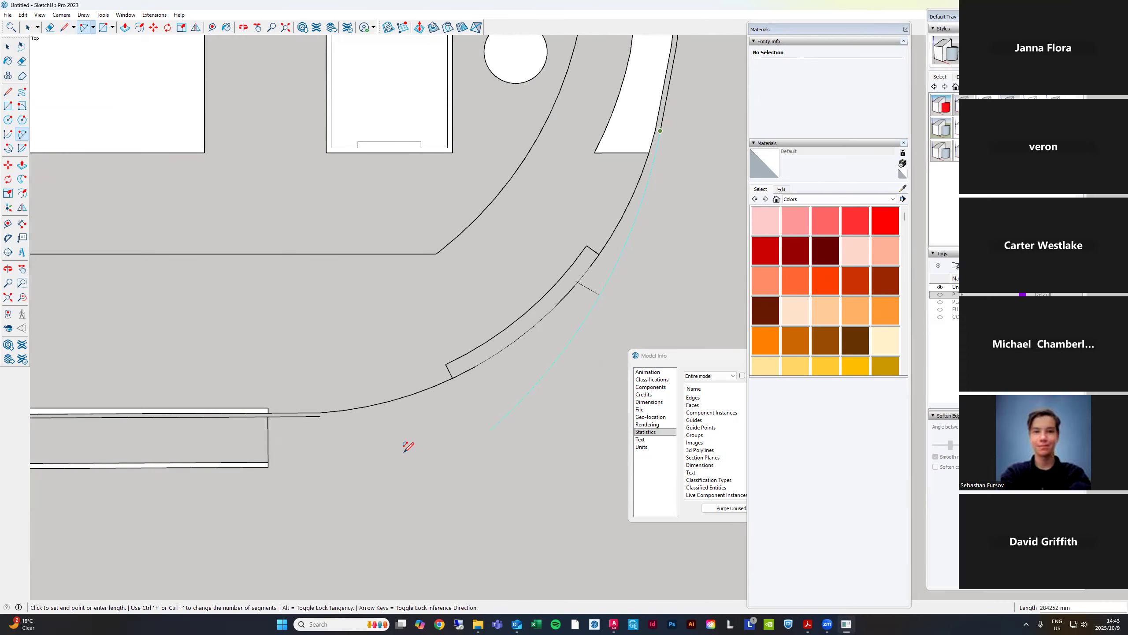
left_click(320, 415)
Erase the old inner curve on both sides of the lay-by and the short leftover edges at the lay-by's ends
key("e")
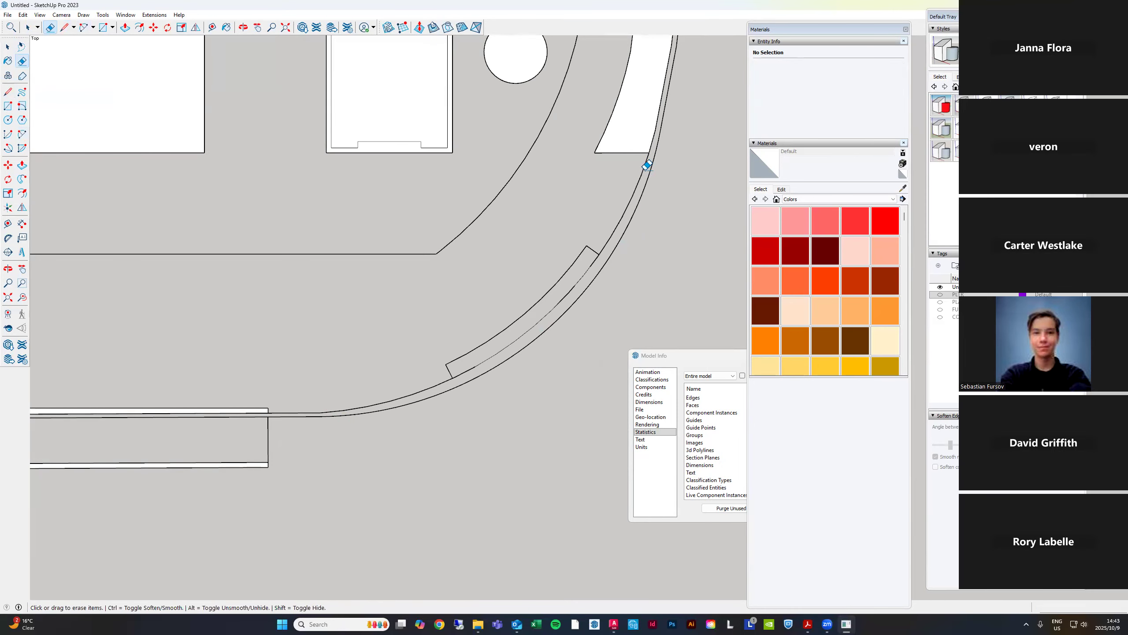
scroll(433, 383, "up", 2)
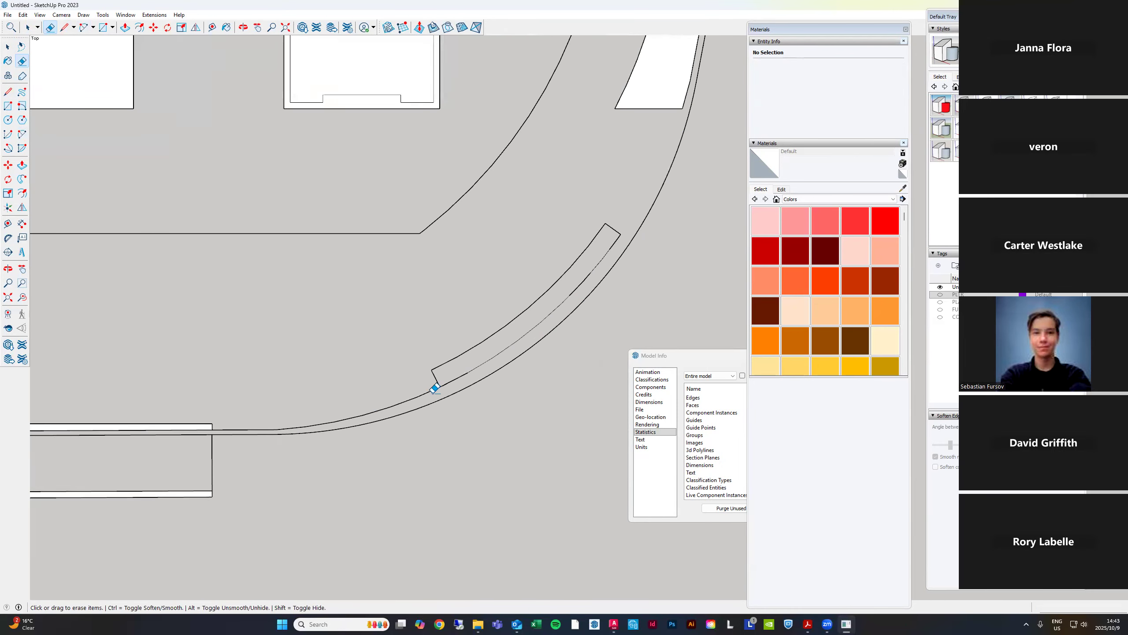
scroll(344, 406, "up", 2)
left_click(343, 418)
scroll(481, 285, "down", 1)
left_click(477, 357)
scroll(468, 354, "up", 3)
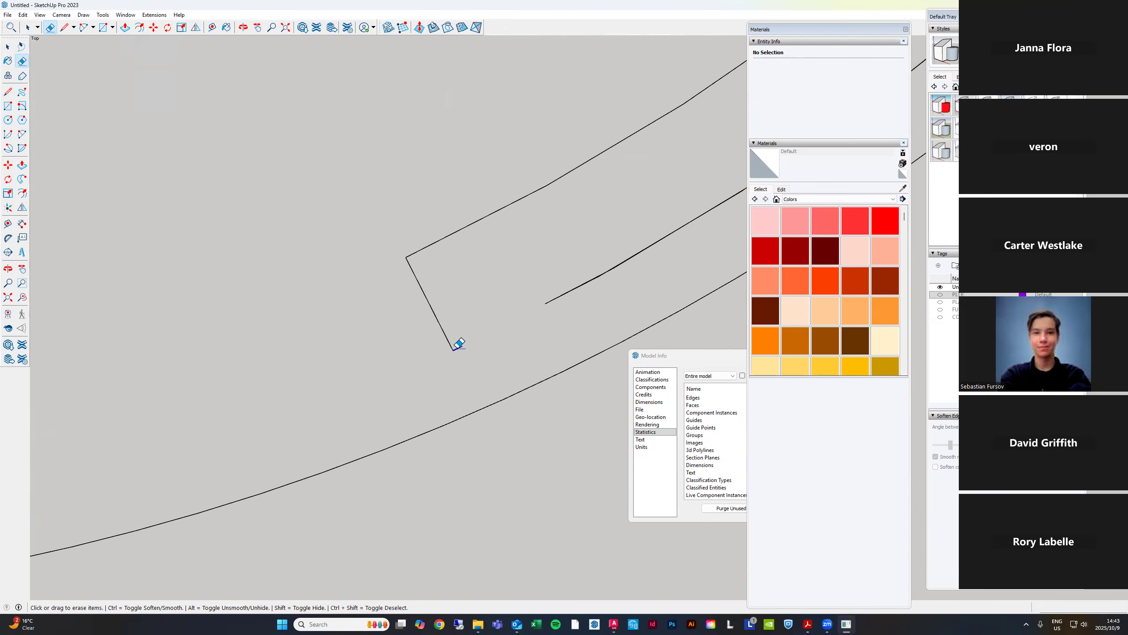
scroll(503, 319, "down", 3)
scroll(718, 111, "up", 3)
left_click(701, 129)
scroll(716, 116, "up", 5)
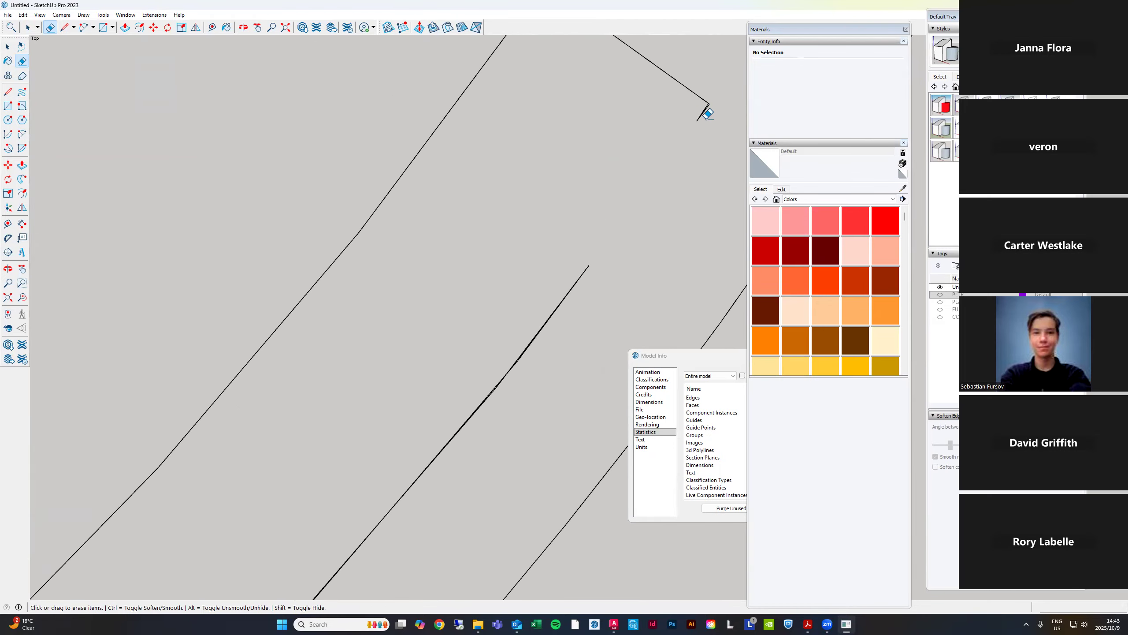
scroll(717, 105, "down", 5)
Delete the remaining piece of old curve across the lay-by's open side
key("space")
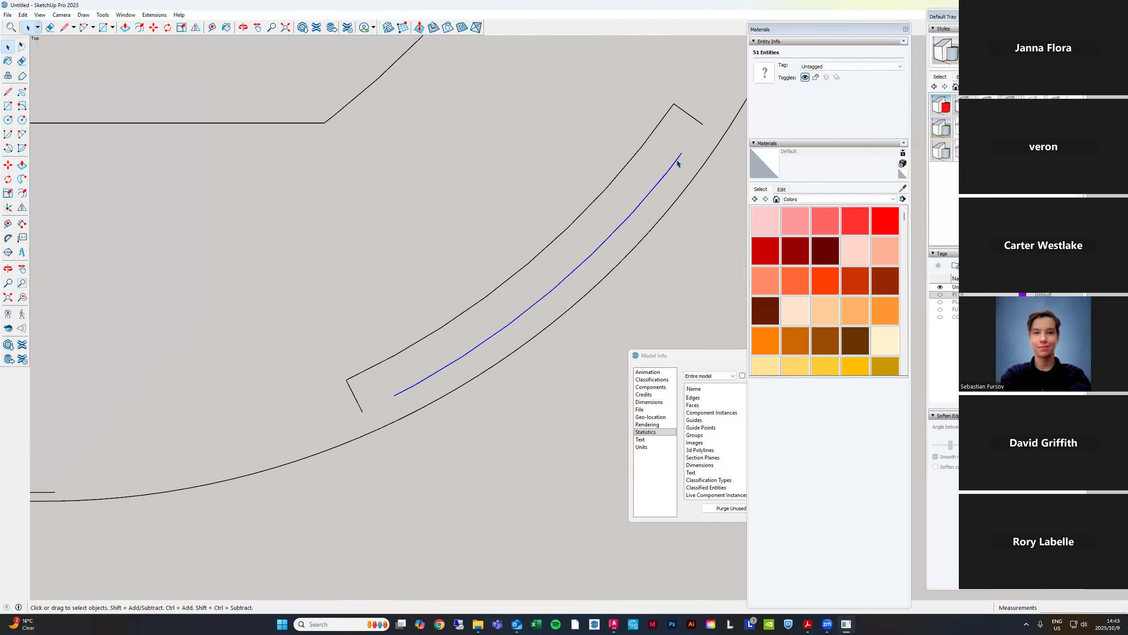
key("Delete")
scroll(585, 331, "down", 4)
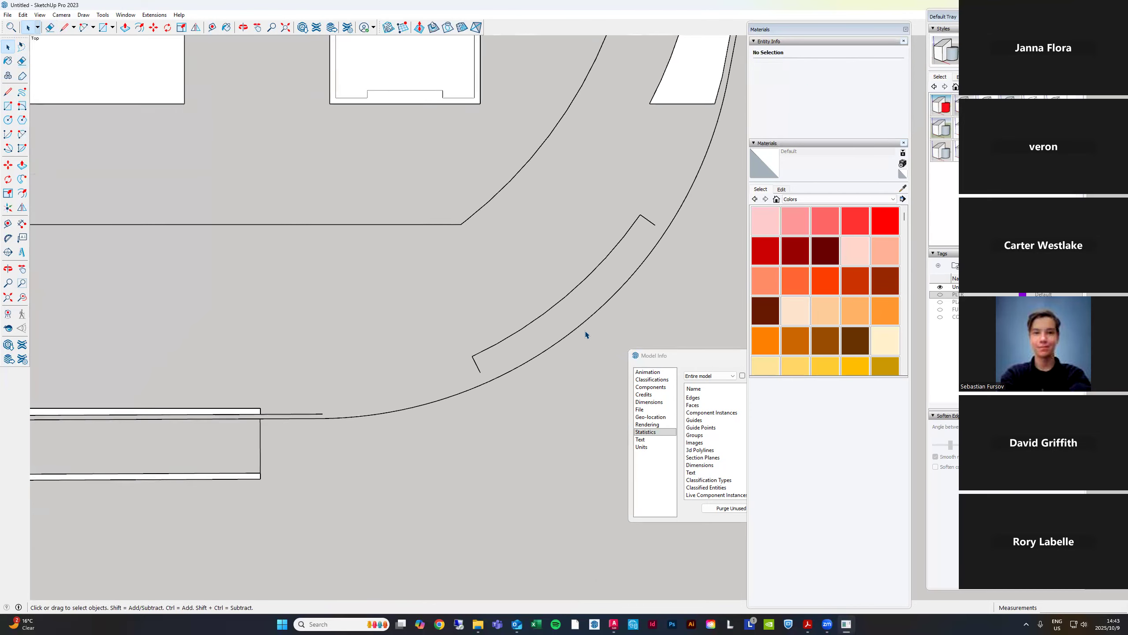
Draw a new inner arc from the parking bay's lower outer corner to the straight road edge, closing the road face
key("a")
scroll(694, 134, "up", 2)
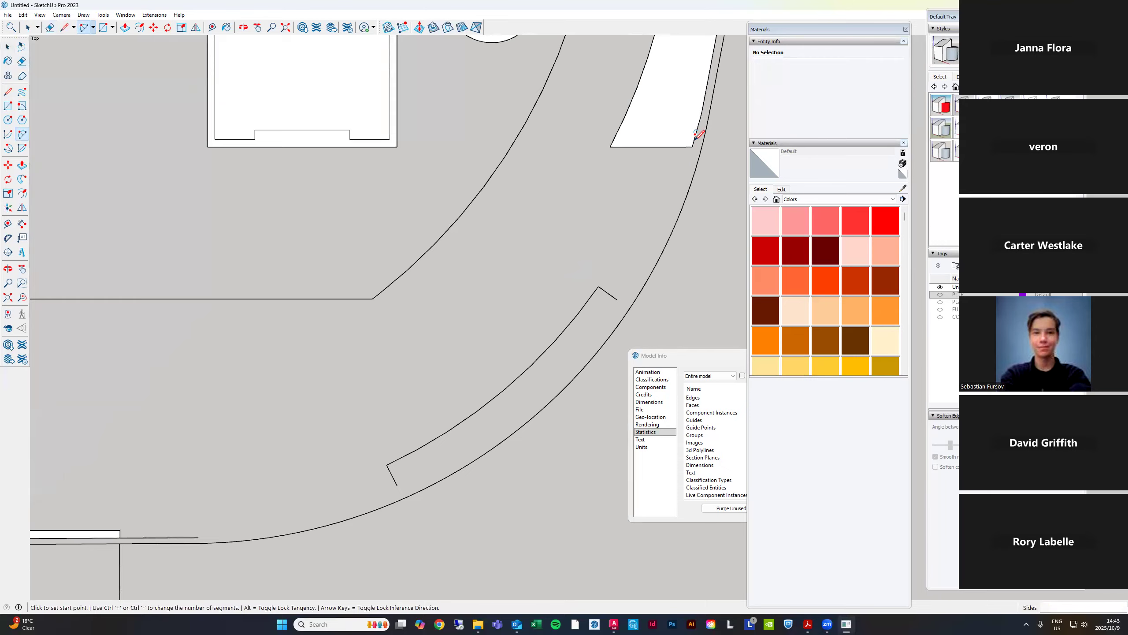
left_click(693, 145)
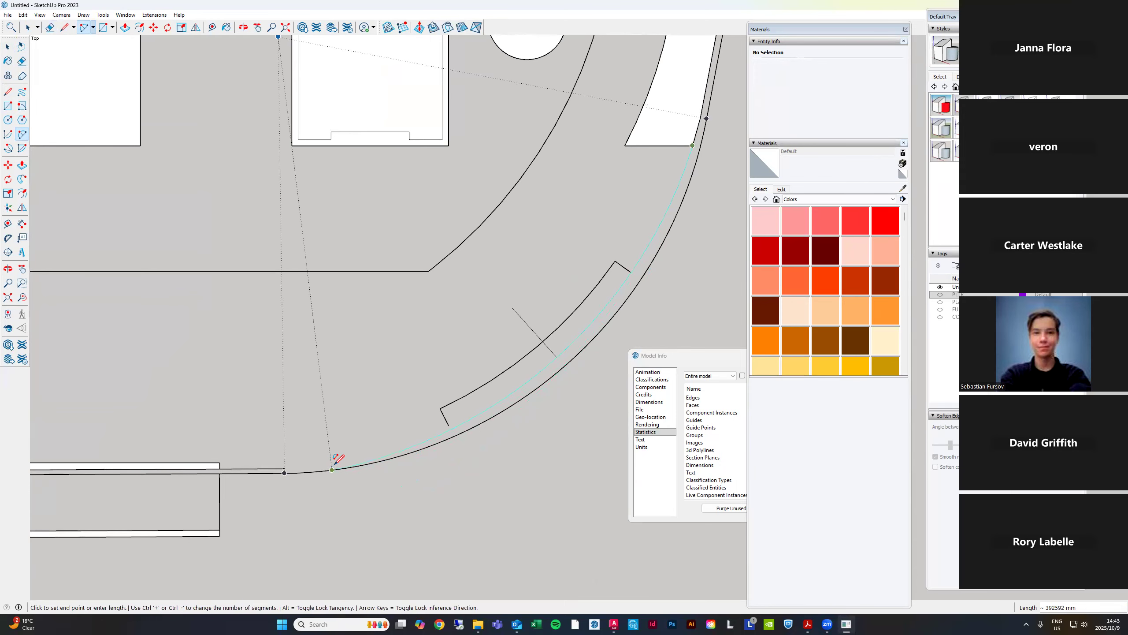
left_click(284, 468)
scroll(626, 325, "down", 2)
key("space")
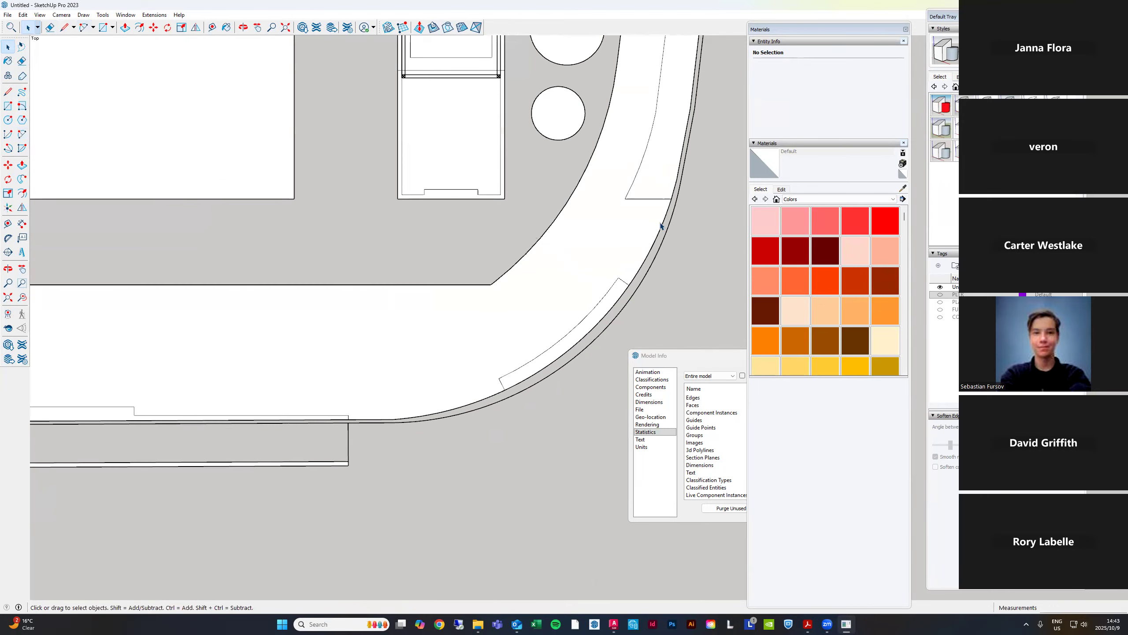
scroll(665, 213, "down", 1)
scroll(630, 280, "down", 2)
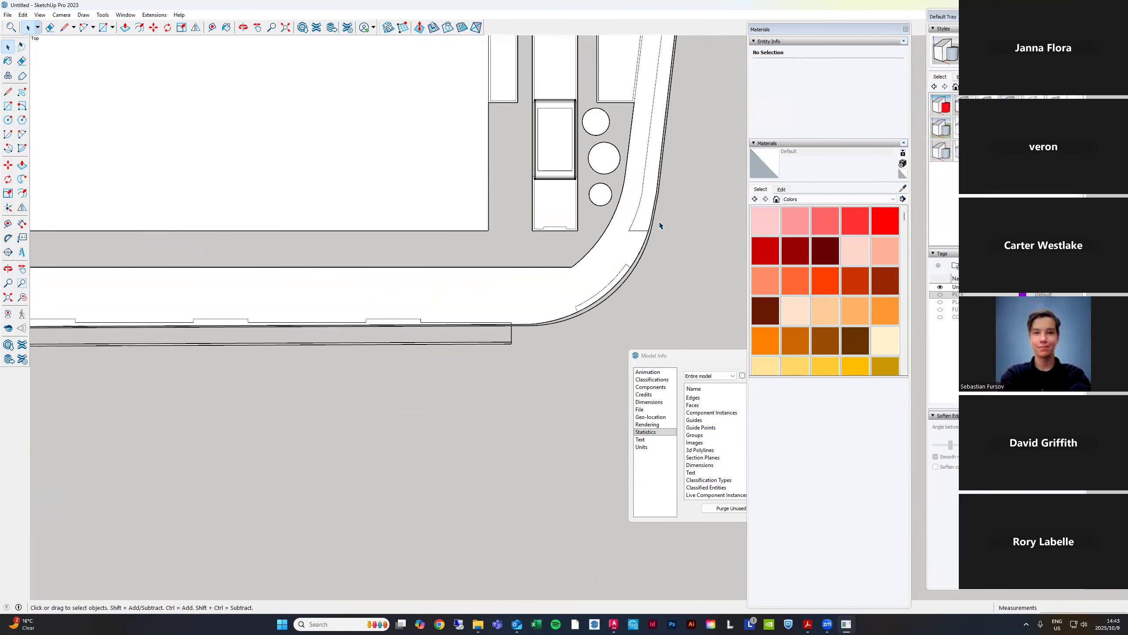
scroll(660, 225, "down", 2)
Redraw the end edge of the long strip below the road up to the outer road line to form the strip's face
scroll(605, 205, "up", 5)
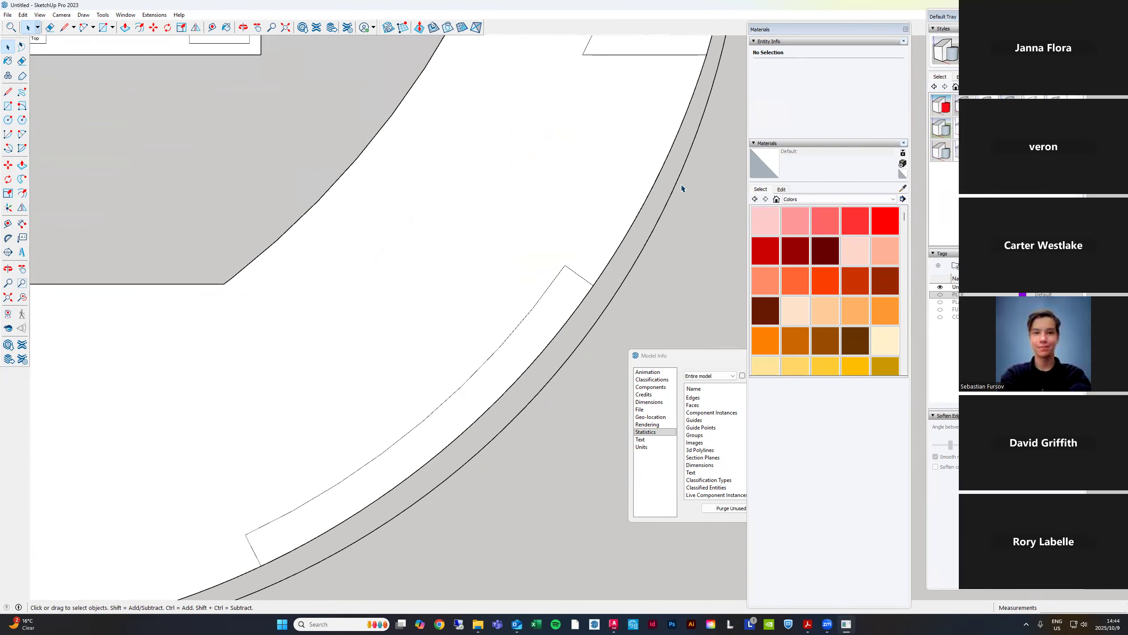
scroll(684, 191, "down", 3)
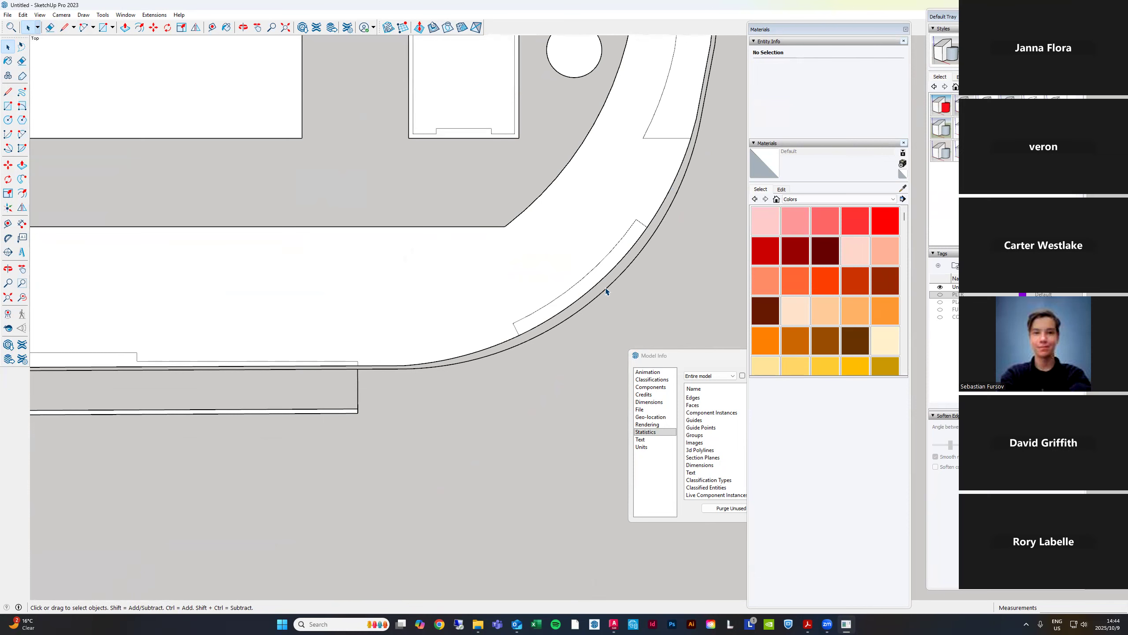
scroll(684, 269, "down", 2)
scroll(426, 340, "up", 9)
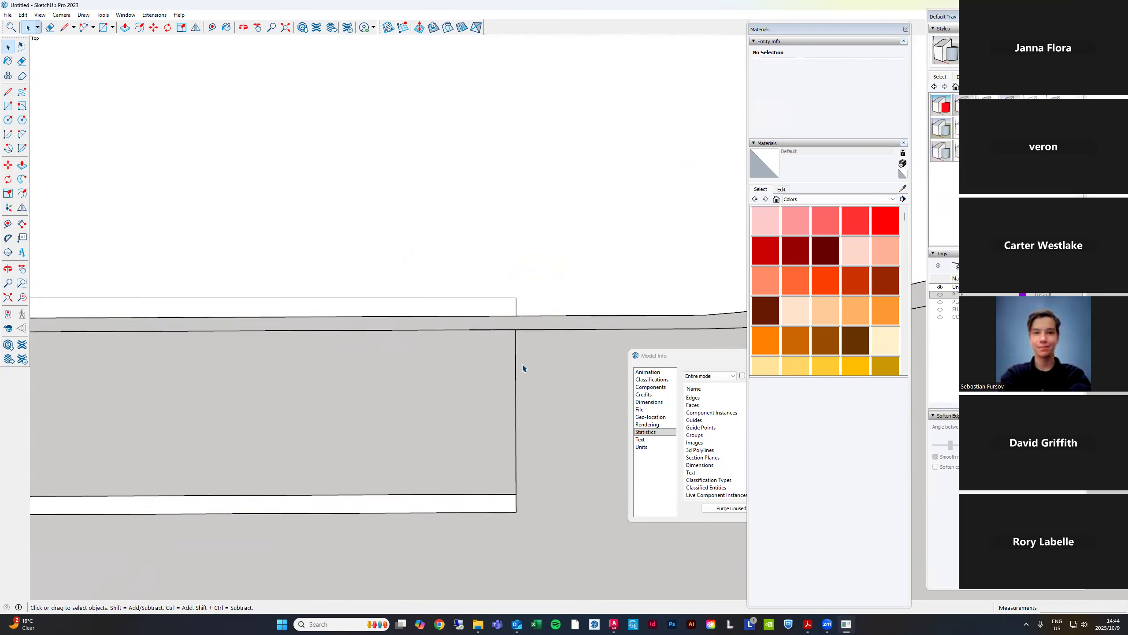
left_click(515, 373)
left_click(506, 360)
key("l")
left_click(516, 550)
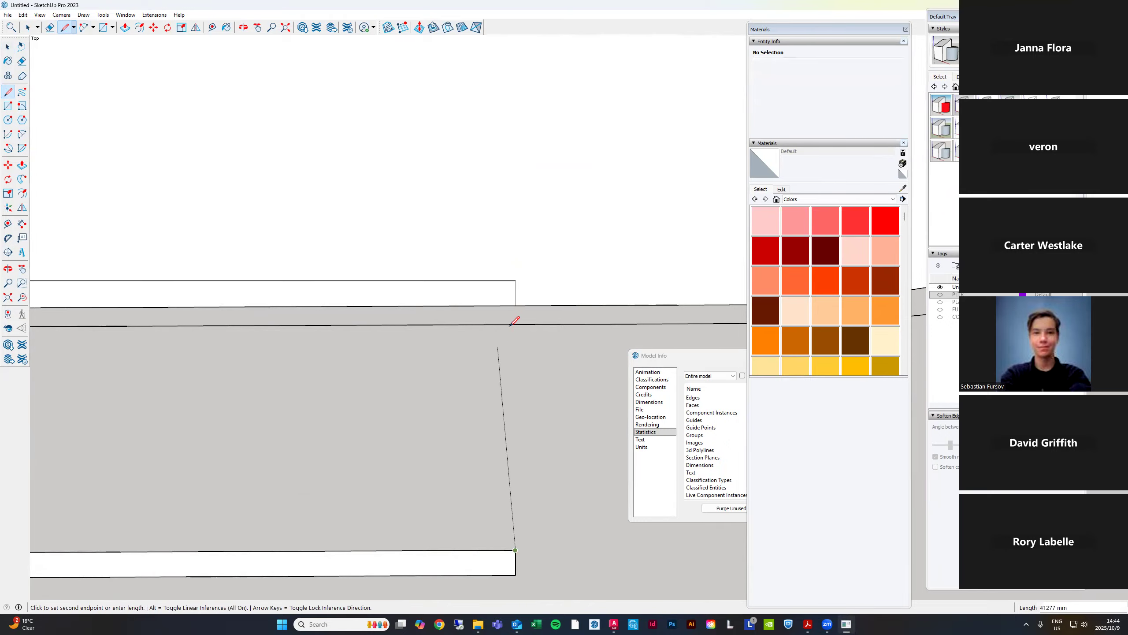
left_click(515, 316)
key("e")
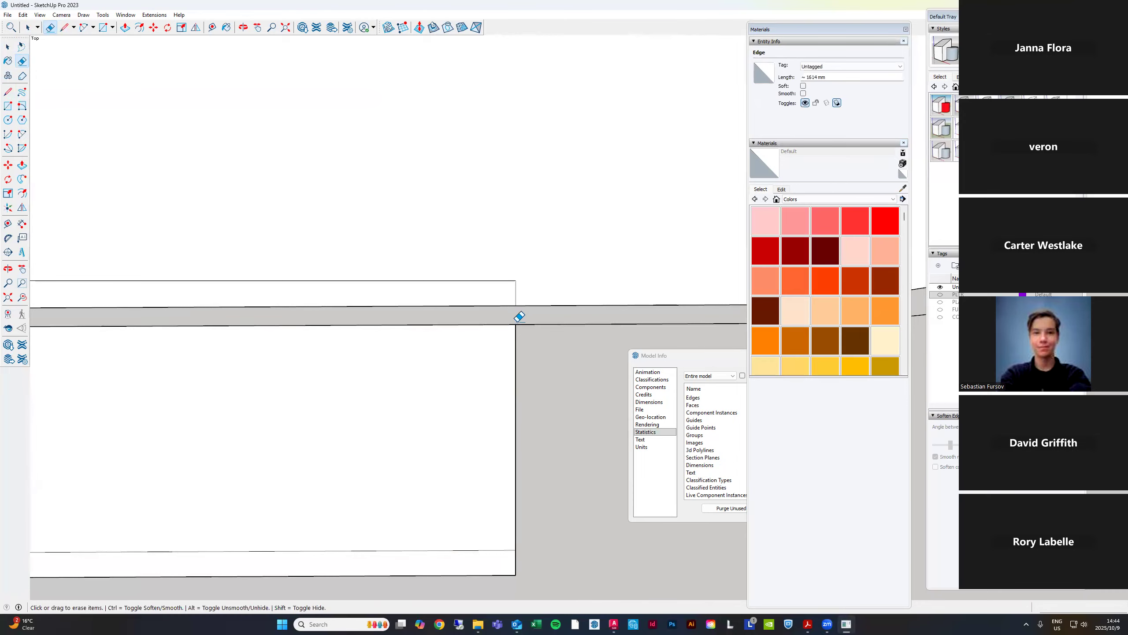
Draw a short line closing the west end of the narrow gap between the road and the strip below it
scroll(600, 310, "down", 1)
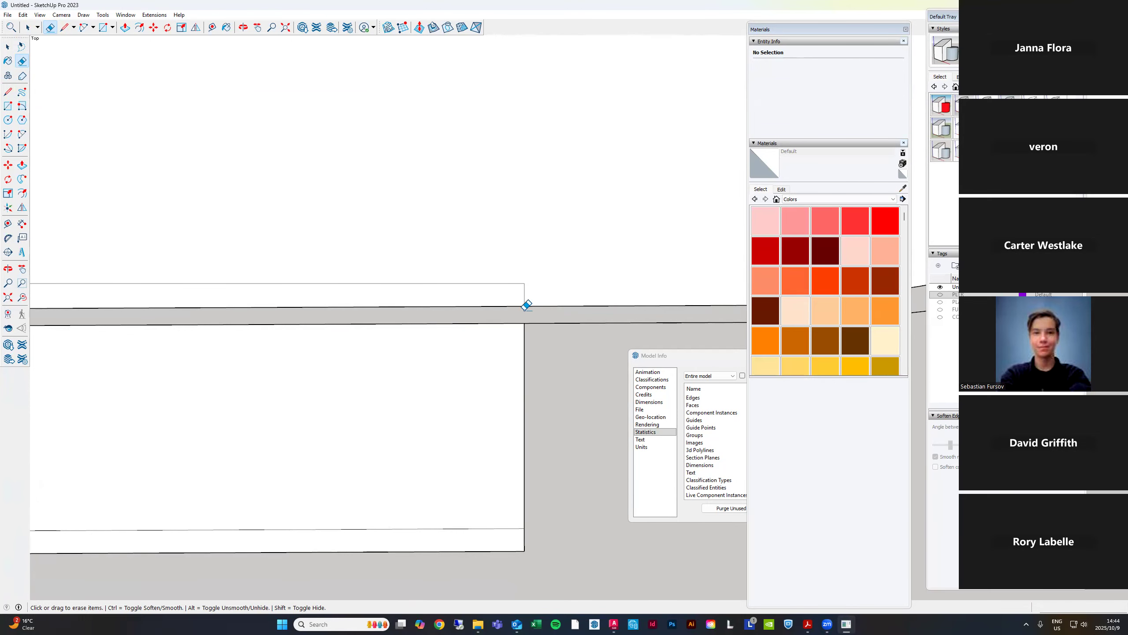
scroll(689, 331, "down", 2)
scroll(345, 312, "up", 8)
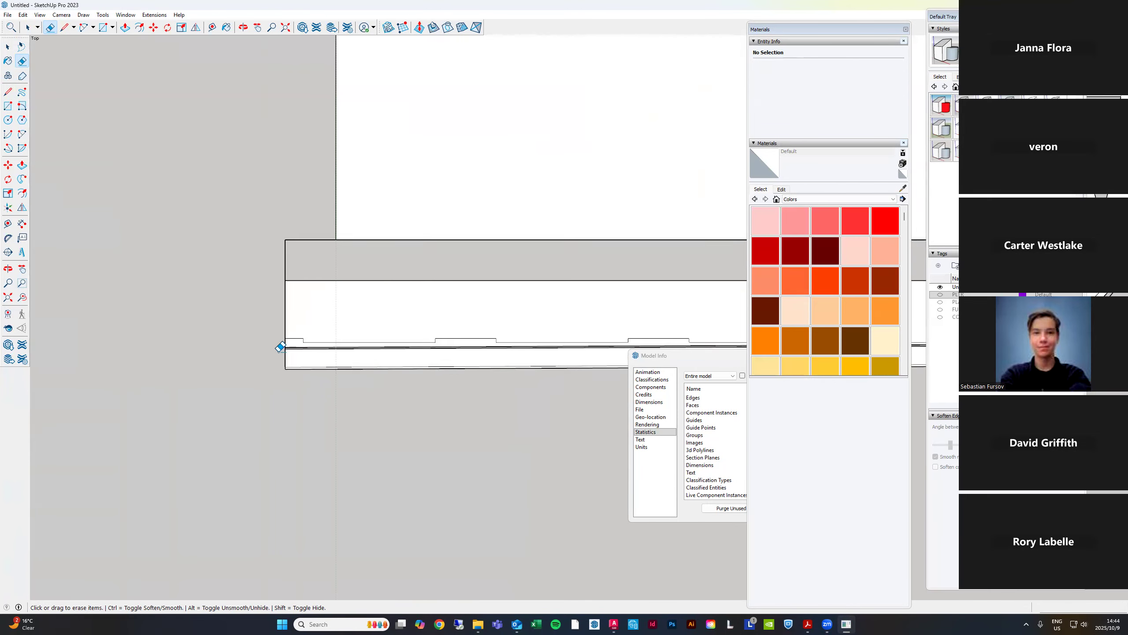
key("l")
left_click(276, 332)
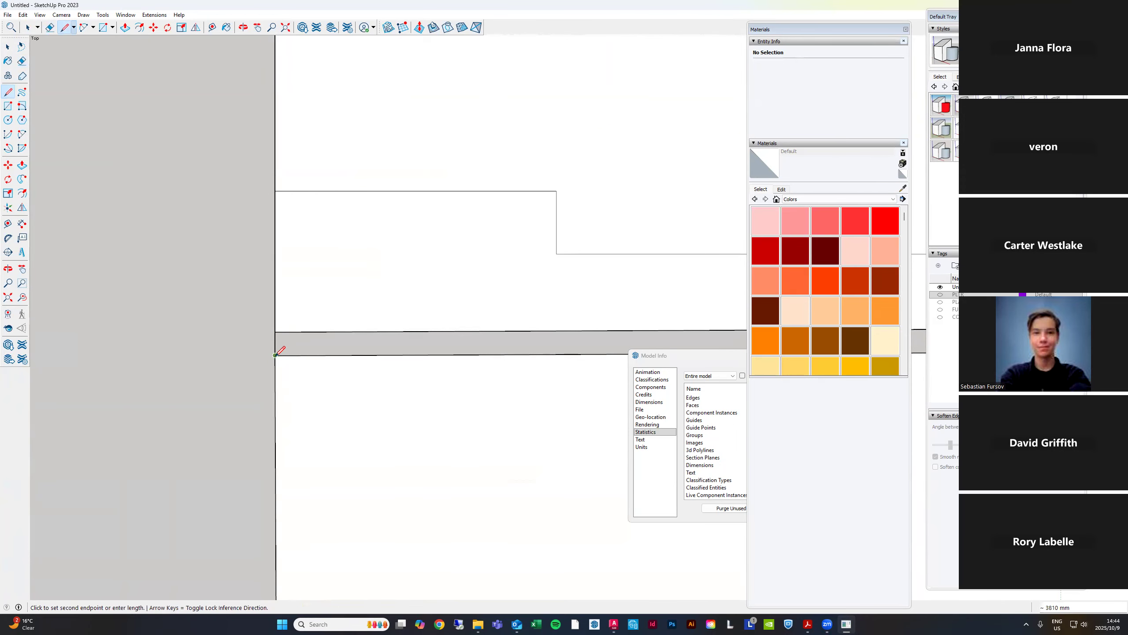
key("space")
scroll(186, 367, "down", 5)
scroll(186, 367, "down", 4)
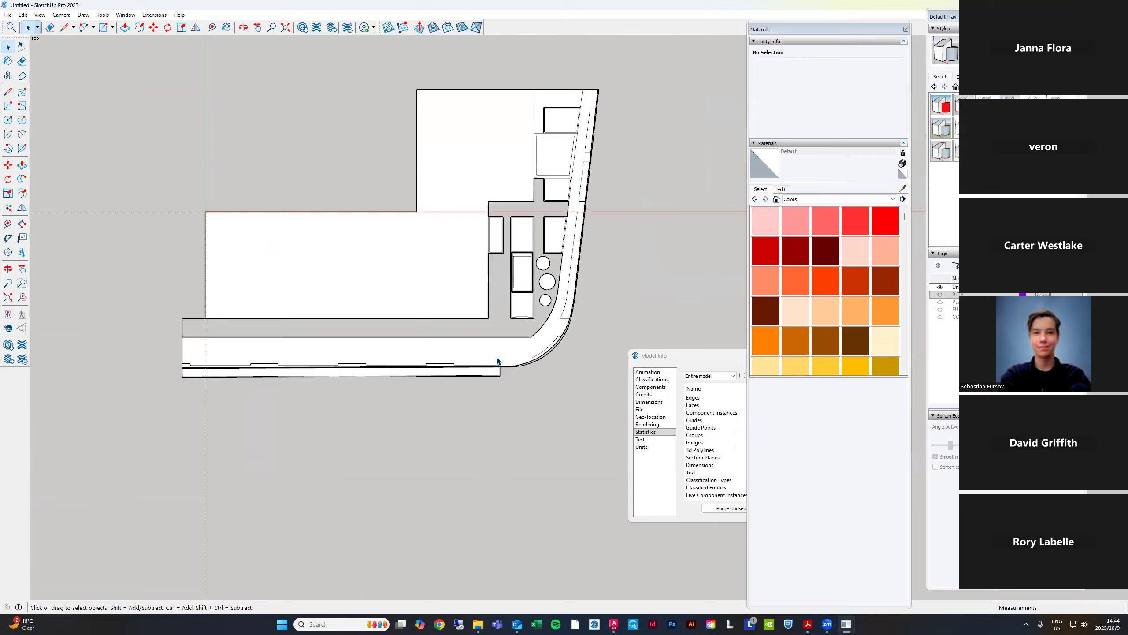
Delete the tiny 2 mm edge overshooting the inner road curve at the end of the parking bay
scroll(498, 363, "up", 6)
scroll(609, 307, "up", 8)
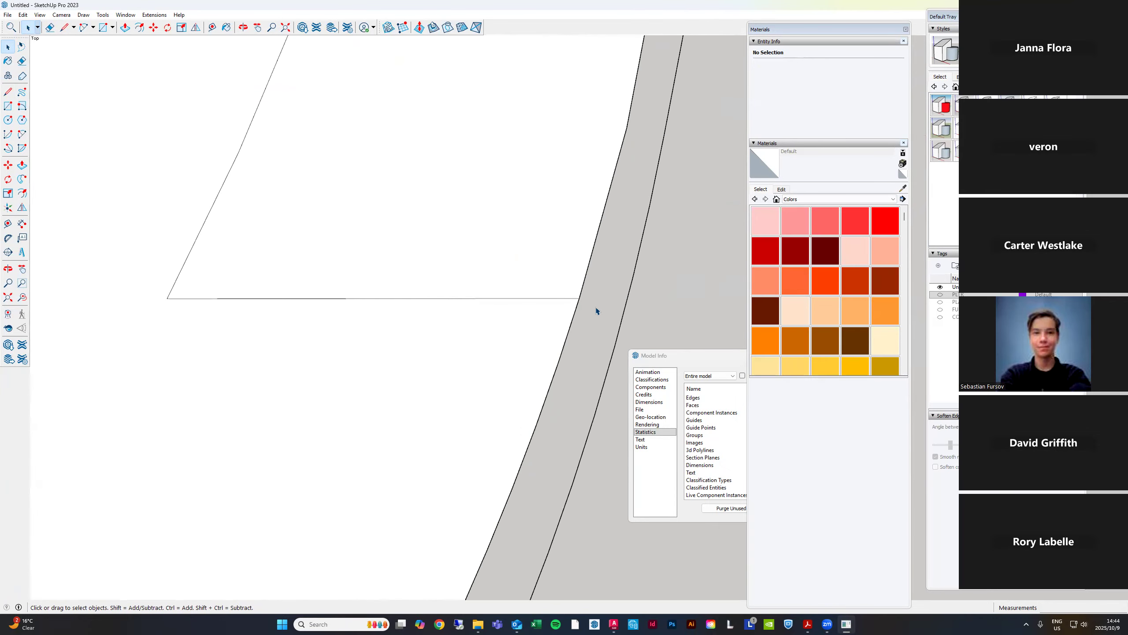
scroll(578, 284, "up", 5)
scroll(466, 374, "up", 5)
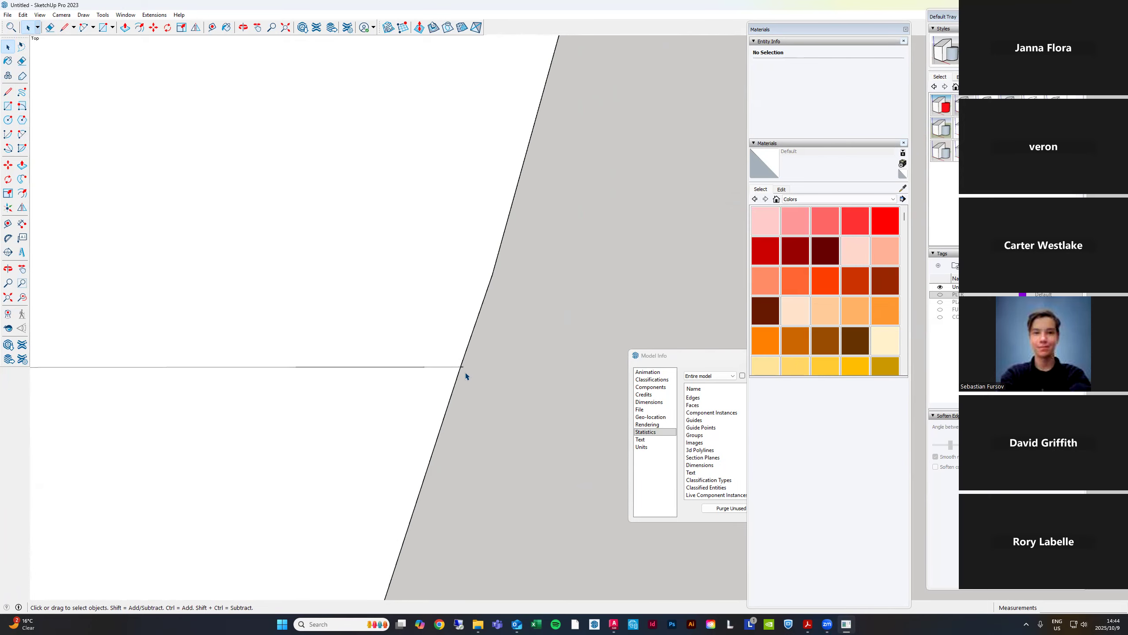
scroll(462, 361, "up", 2)
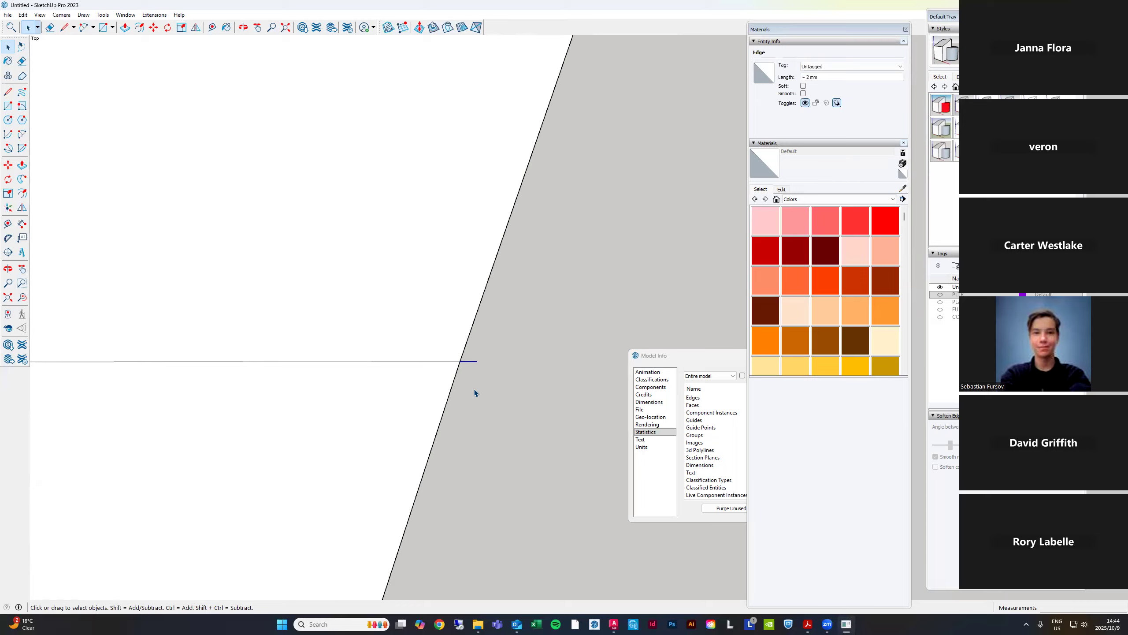
left_click(465, 391)
scroll(494, 375, "down", 5)
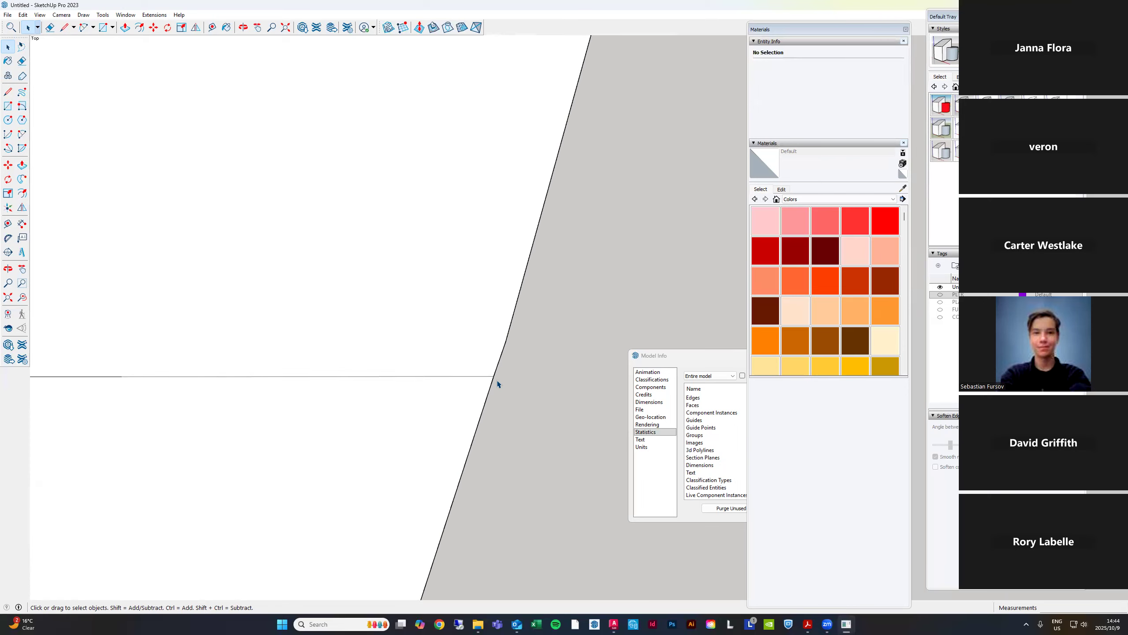
scroll(513, 391, "down", 2)
Erase and redraw the short edge closing the upper end of the narrow strip beside the slanted road
scroll(571, 152, "up", 10)
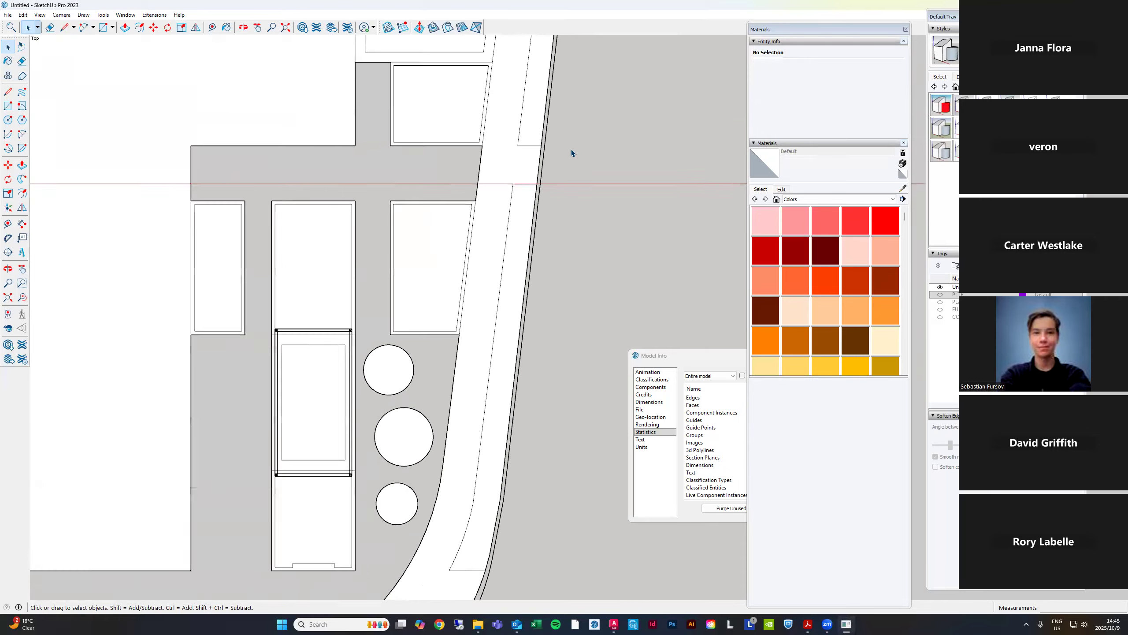
scroll(551, 329, "down", 3)
scroll(564, 138, "up", 8)
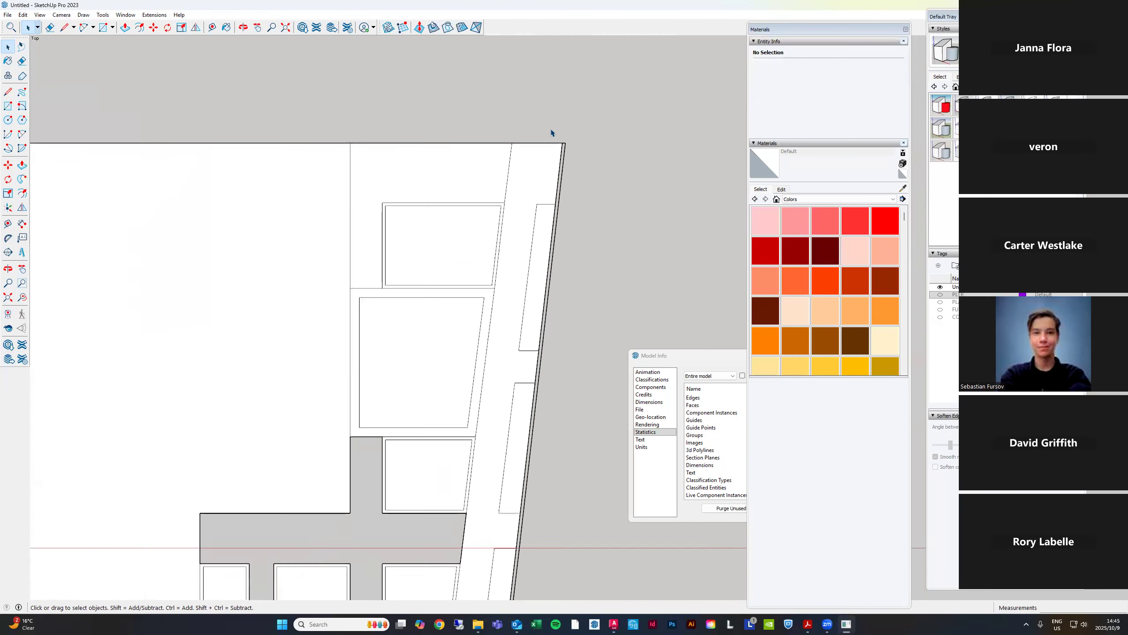
key("e")
left_click(576, 141)
key("l")
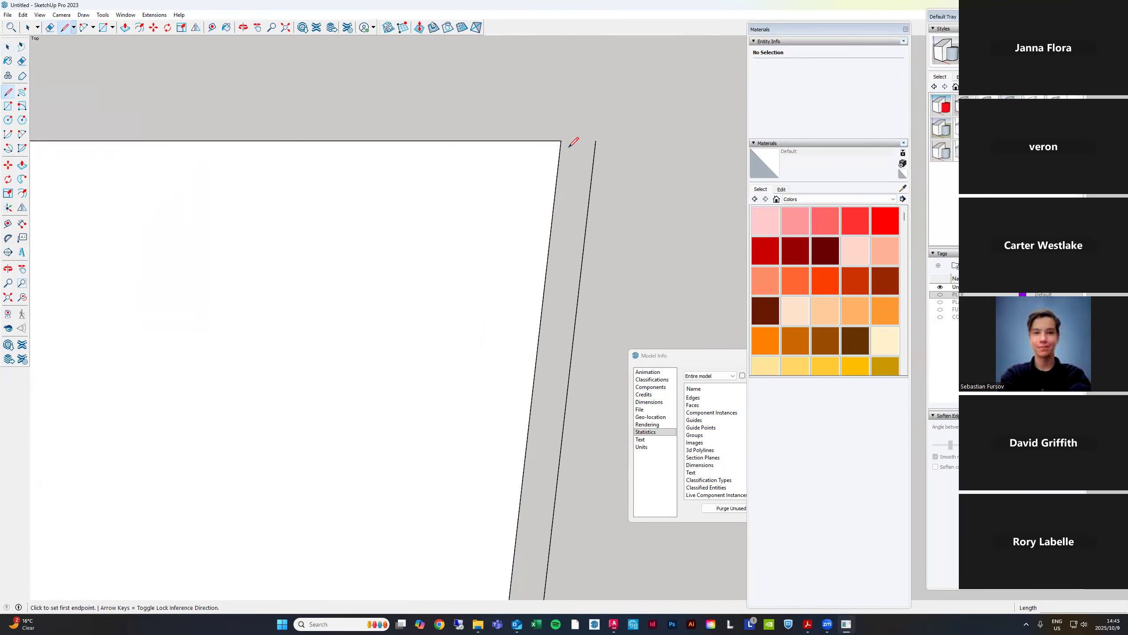
left_click(561, 140)
left_click(596, 141)
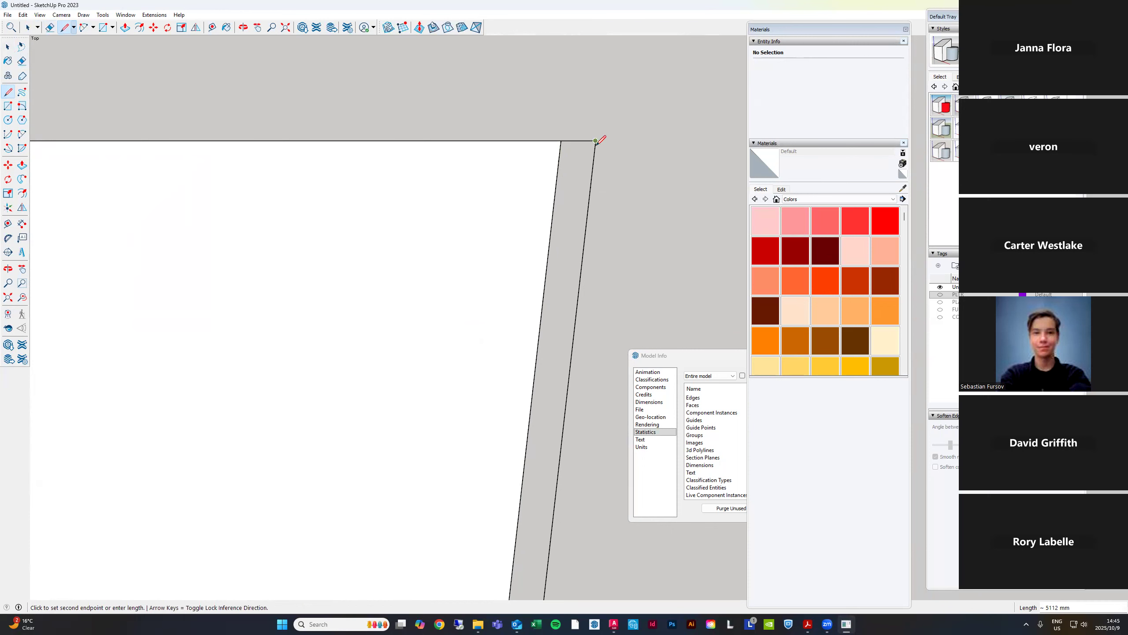
key("space")
Delete the tiny edge overshooting the outer road curve at the lower end of the curved parking bay
scroll(623, 129, "down", 8)
scroll(611, 248, "down", 2)
scroll(630, 368, "up", 8)
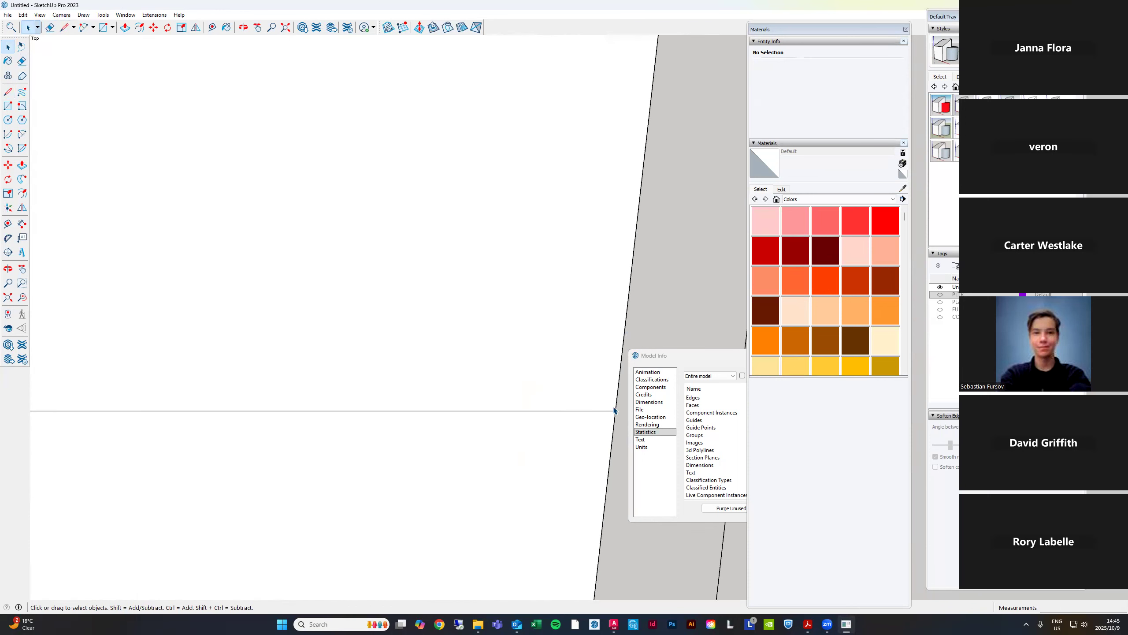
scroll(602, 231, "down", 6)
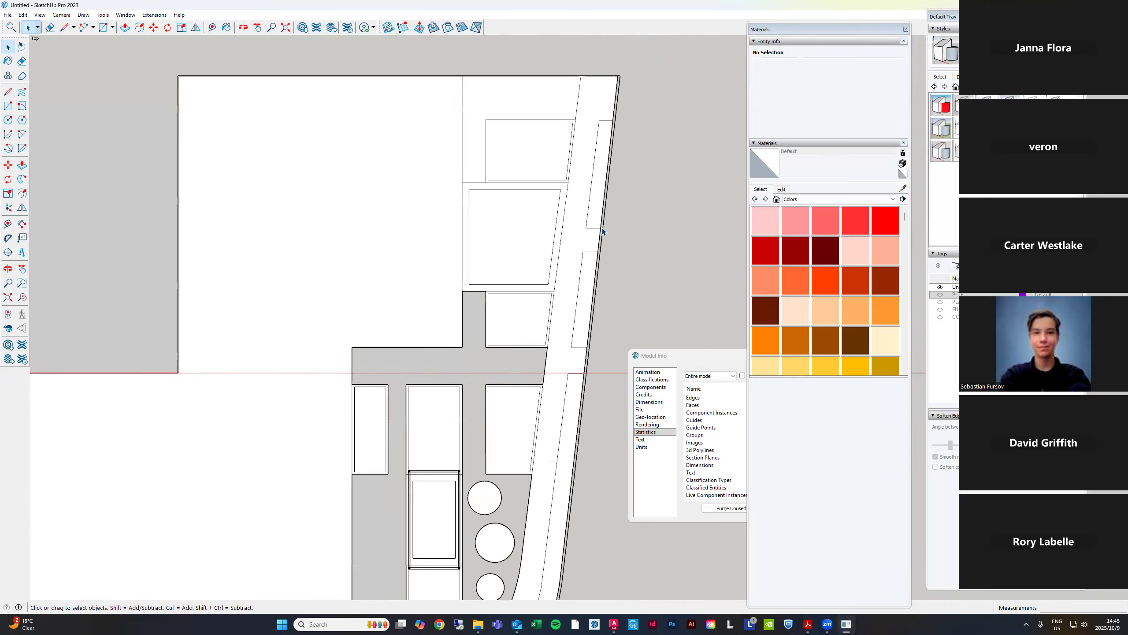
scroll(551, 522, "up", 8)
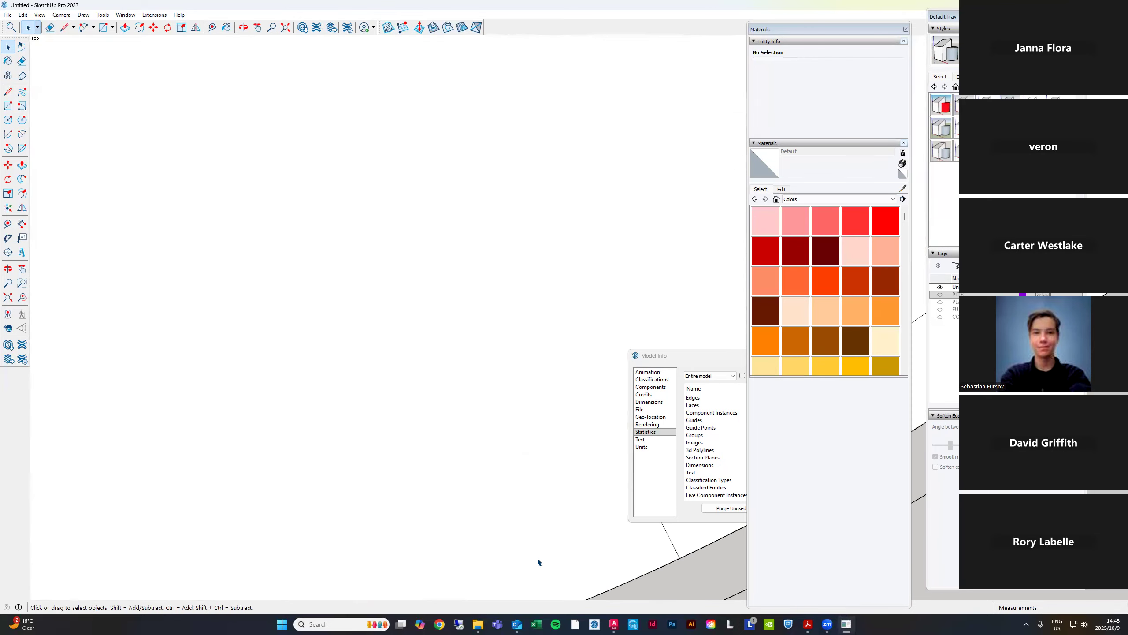
scroll(609, 526, "up", 5)
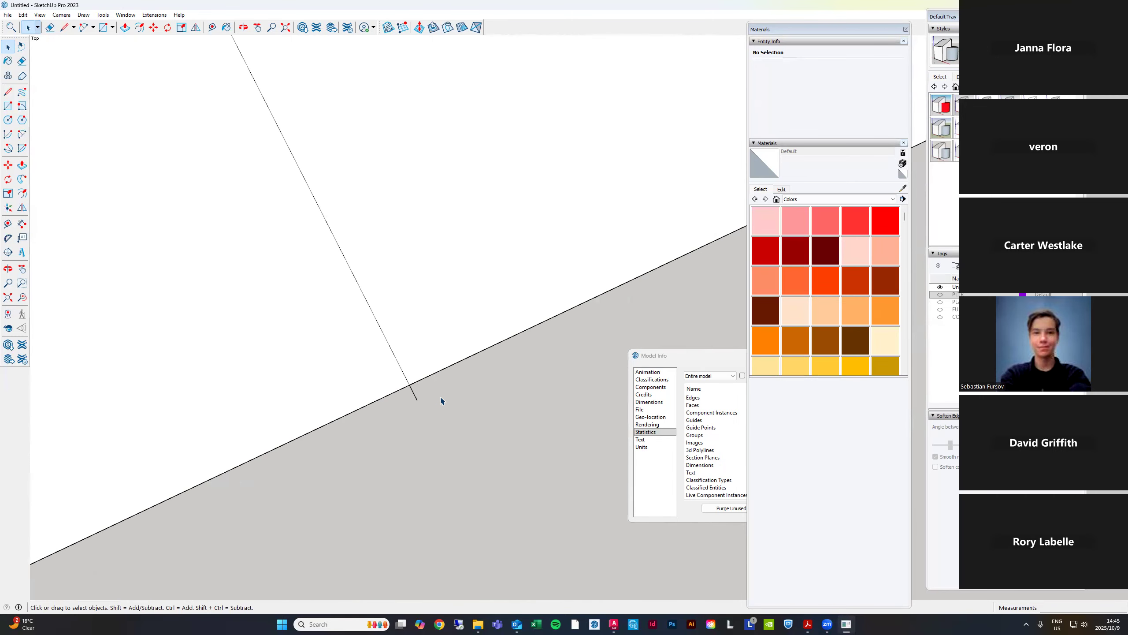
scroll(318, 382, "down", 4)
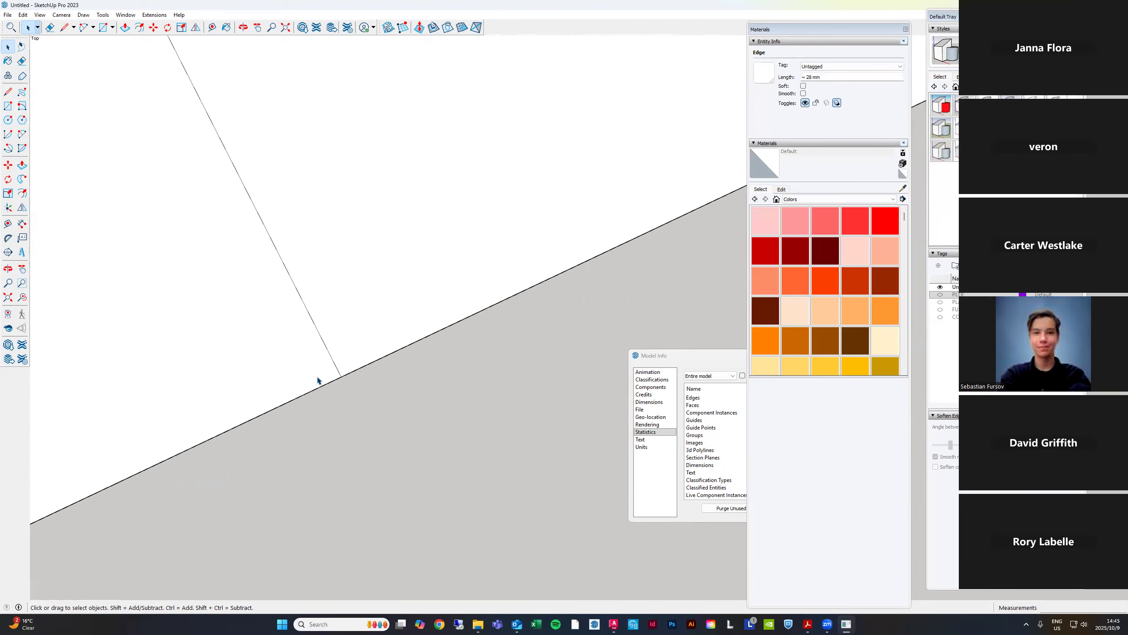
scroll(326, 399, "down", 3)
Delete the short stub crossing the outer road curve at the upper end of the curved parking bay
scroll(622, 123, "up", 9)
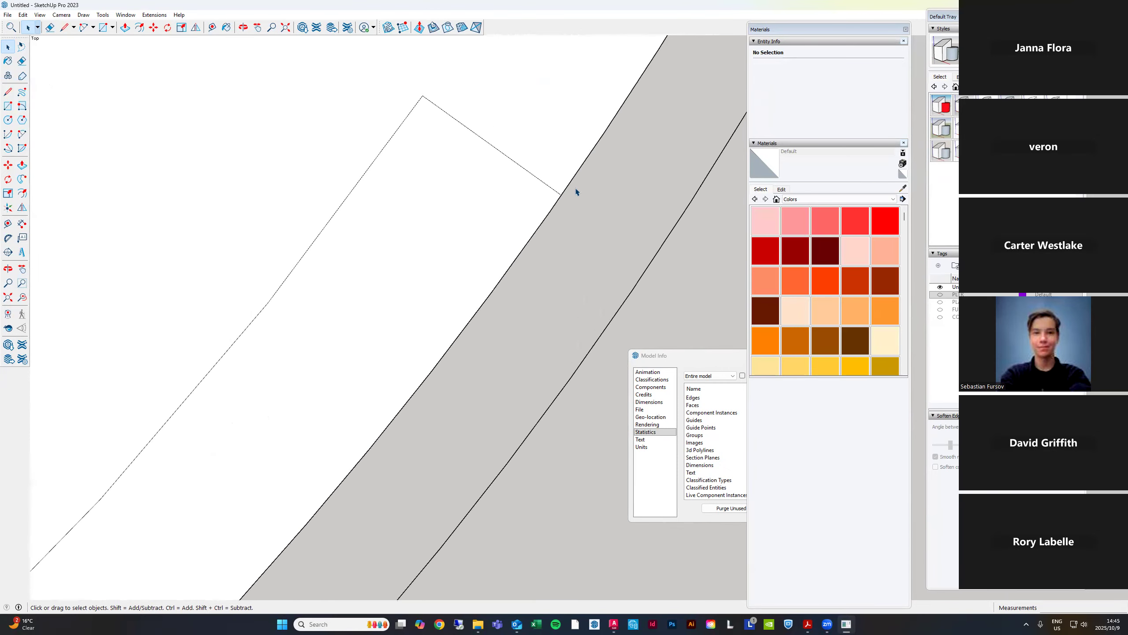
scroll(387, 465, "up", 4)
scroll(377, 379, "up", 3)
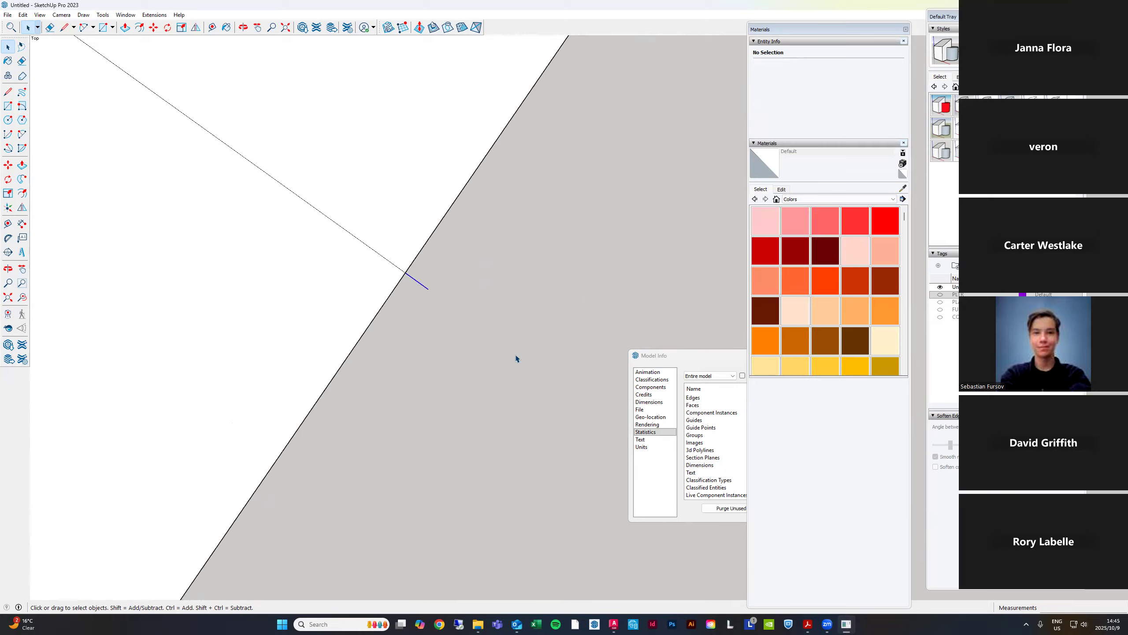
scroll(516, 359, "down", 10)
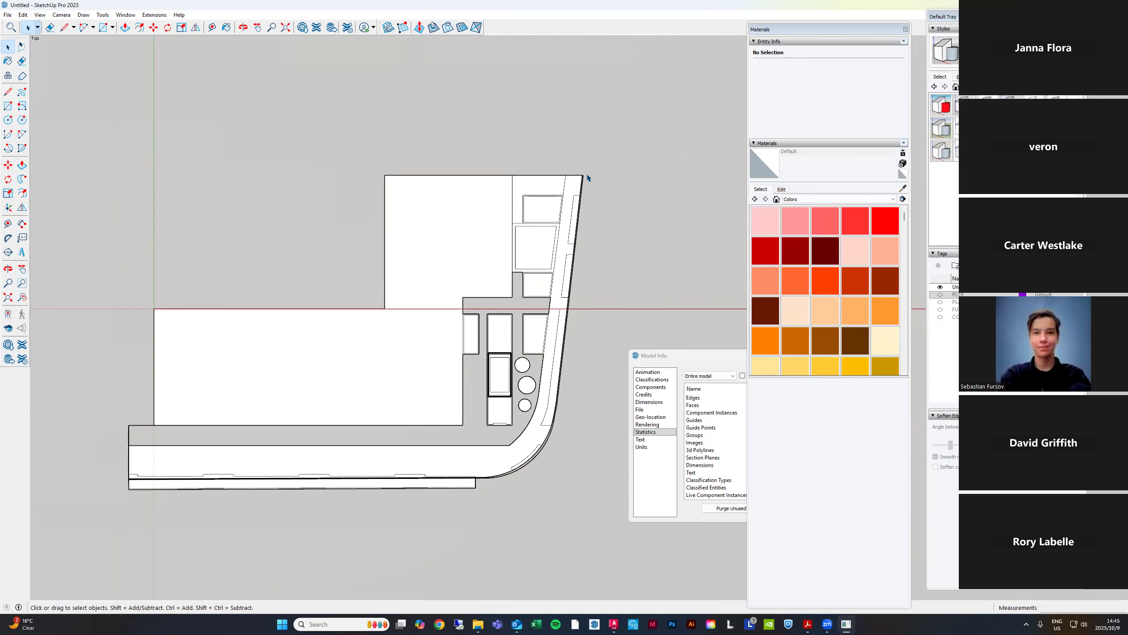
Delete the short top edge of the narrow strip along the slanted road's outer side and redraw it corner to corner
scroll(591, 191, "up", 6)
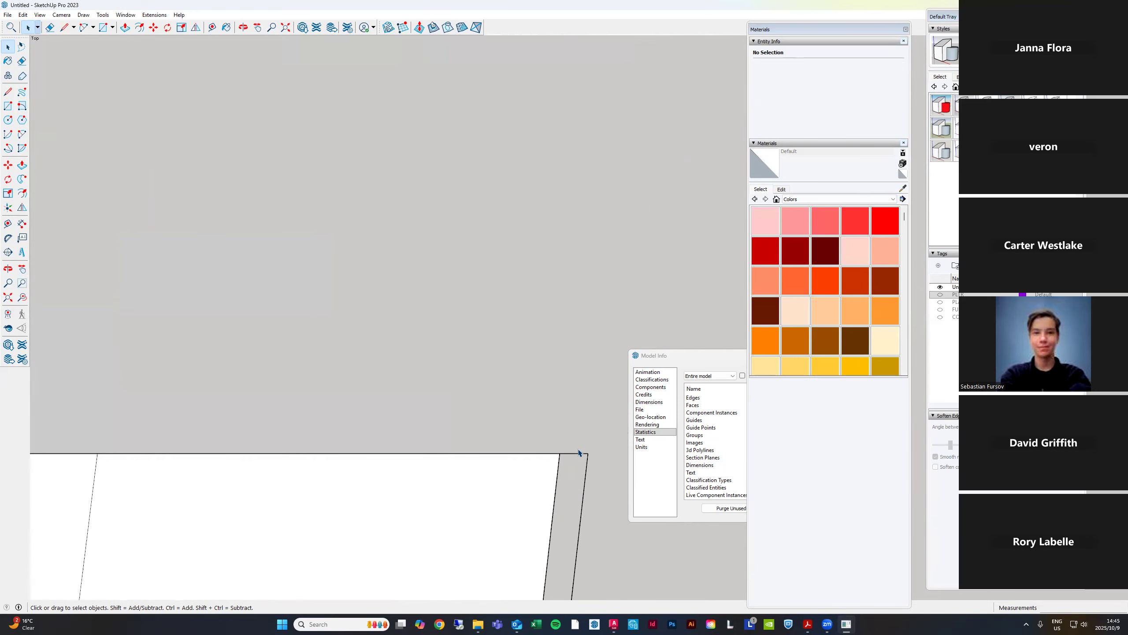
left_click(579, 455)
key("Delete")
key("l")
left_click(559, 454)
left_click(588, 454)
scroll(615, 262, "down", 1)
key("space")
scroll(623, 229, "down", 5)
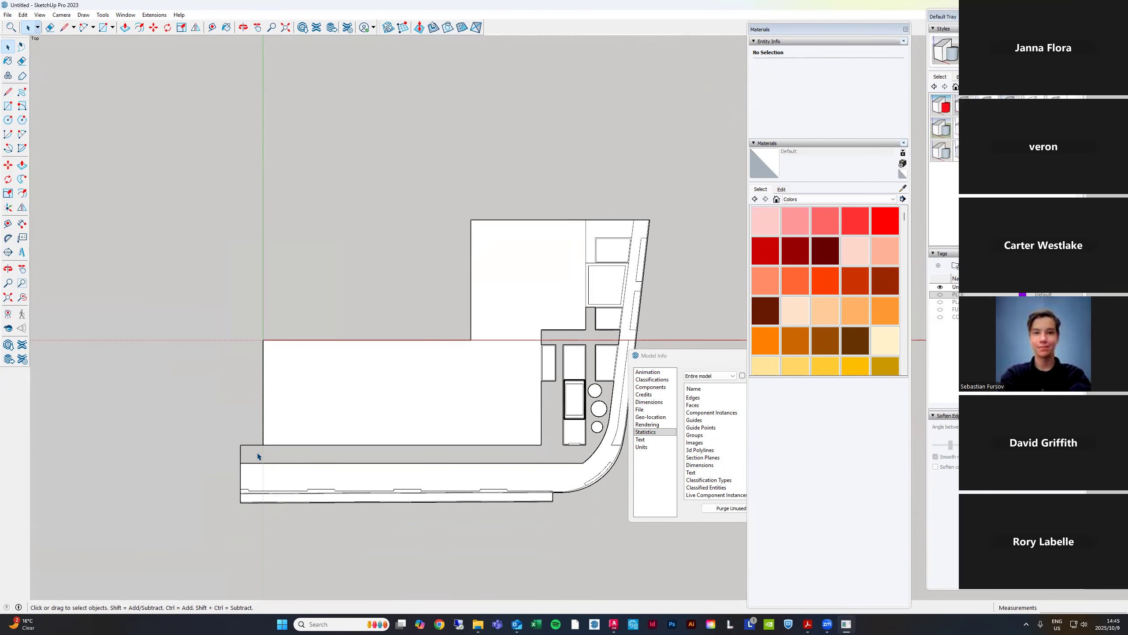
Delete and redraw the short upper edge at the west end of the paved area above the road to form its face
scroll(259, 455, "up", 4)
key("Delete")
key("l")
left_click(281, 434)
left_click(208, 434)
key("space")
scroll(146, 400, "down", 5)
scroll(315, 378, "up", 5)
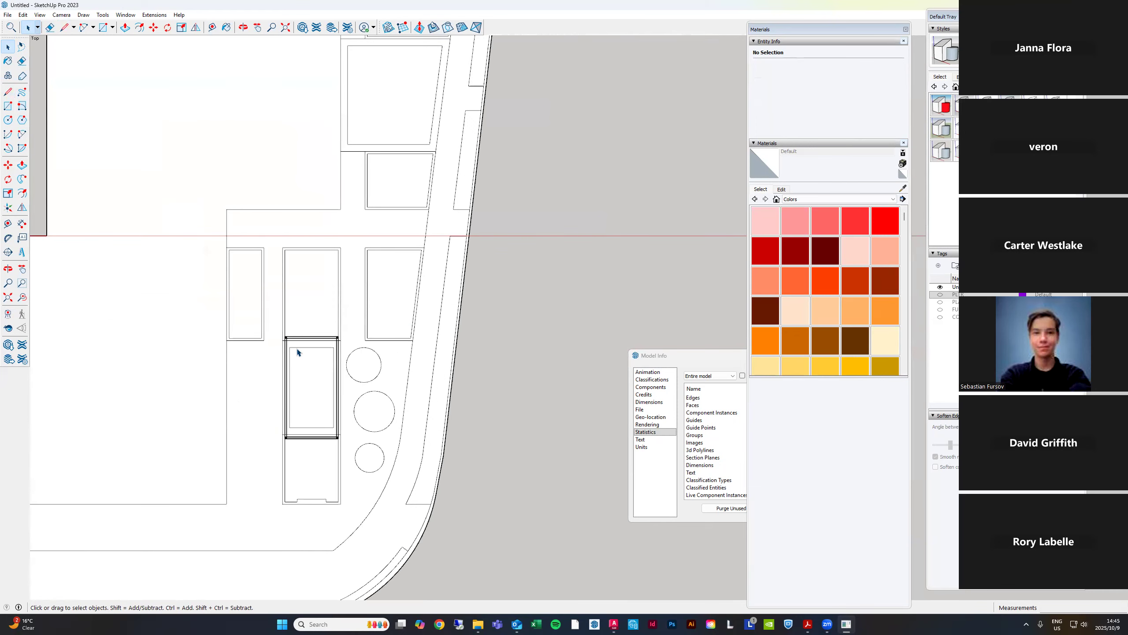
Examine the faces, overlapping edges and crossed corner squares of the framed rectangle beside the three circles
scroll(466, 317, "down", 2)
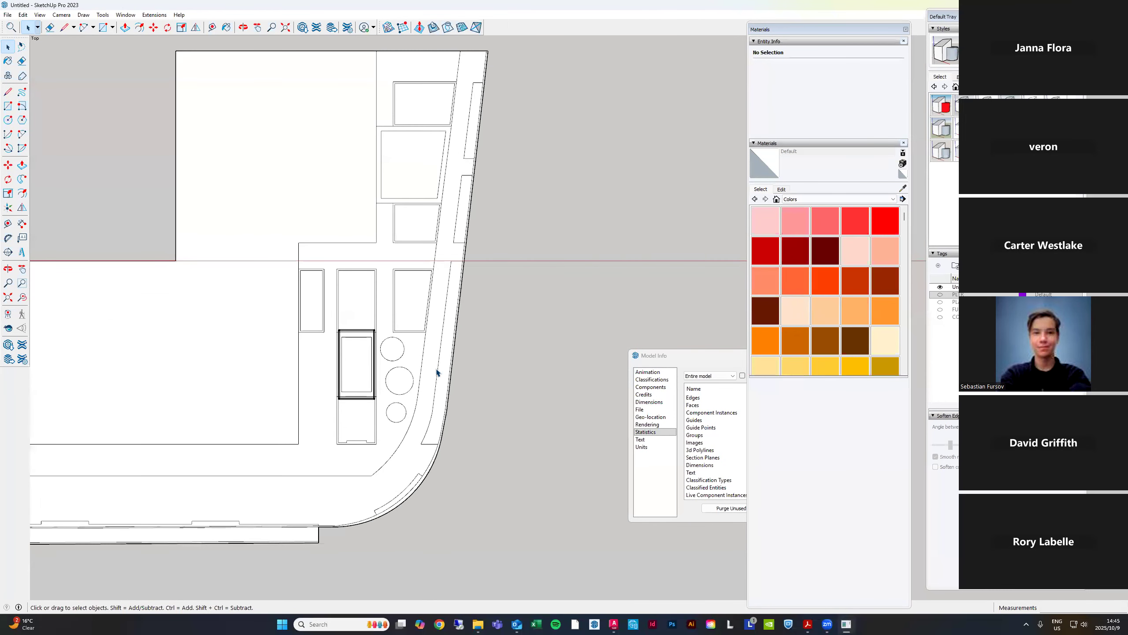
scroll(338, 342, "up", 6)
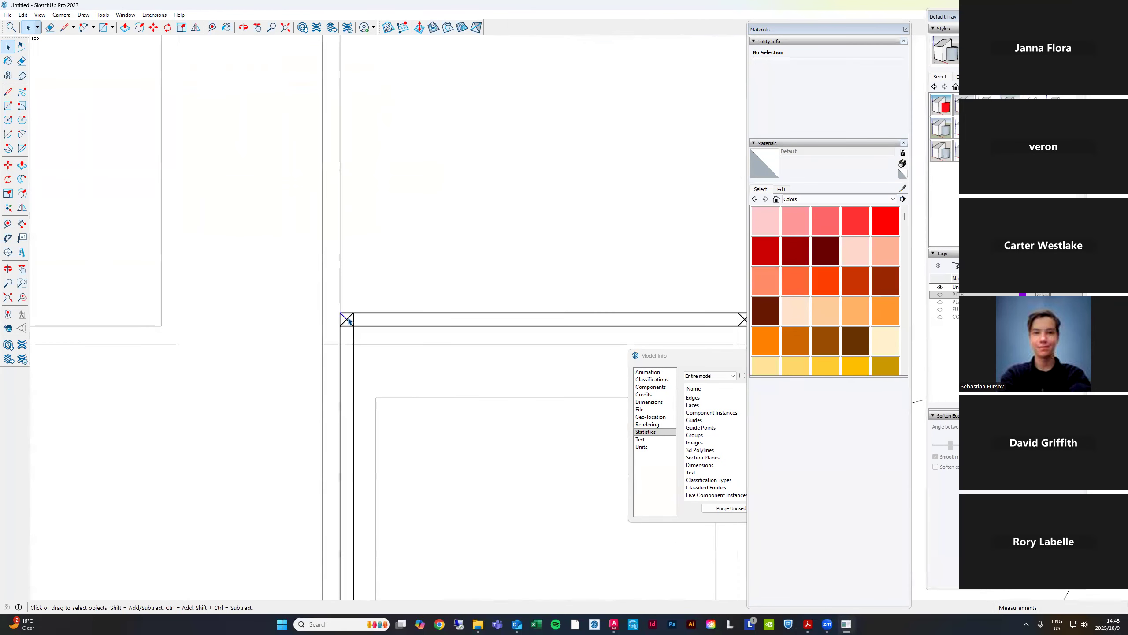
key("ctrl+a")
scroll(356, 311, "up", 3)
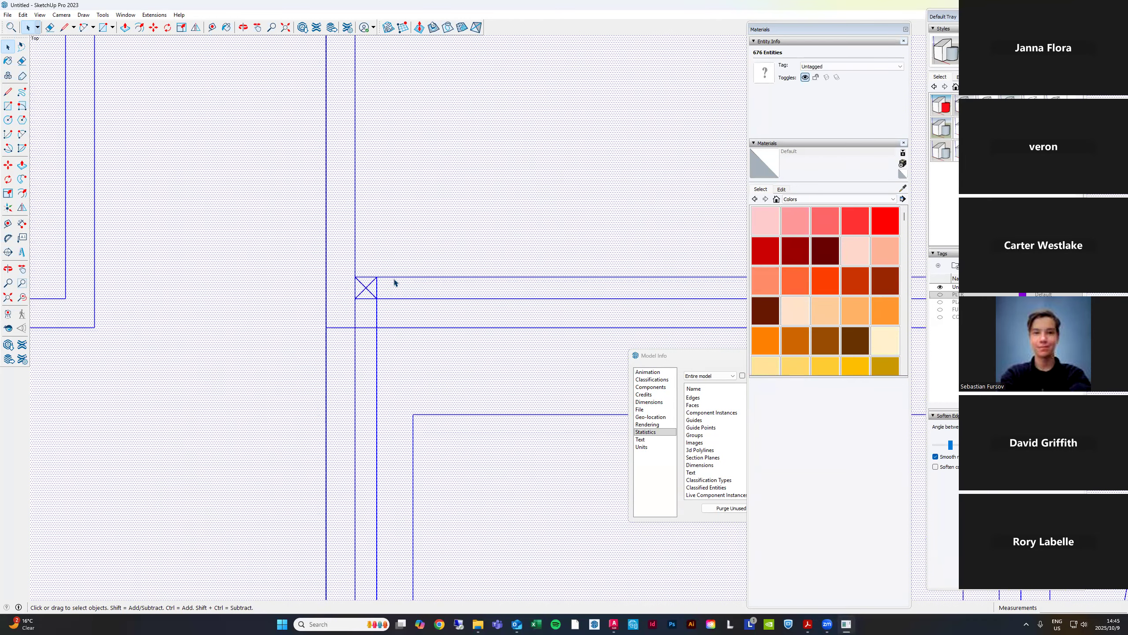
left_click(401, 307)
scroll(429, 244, "down", 3)
scroll(511, 279, "up", 5)
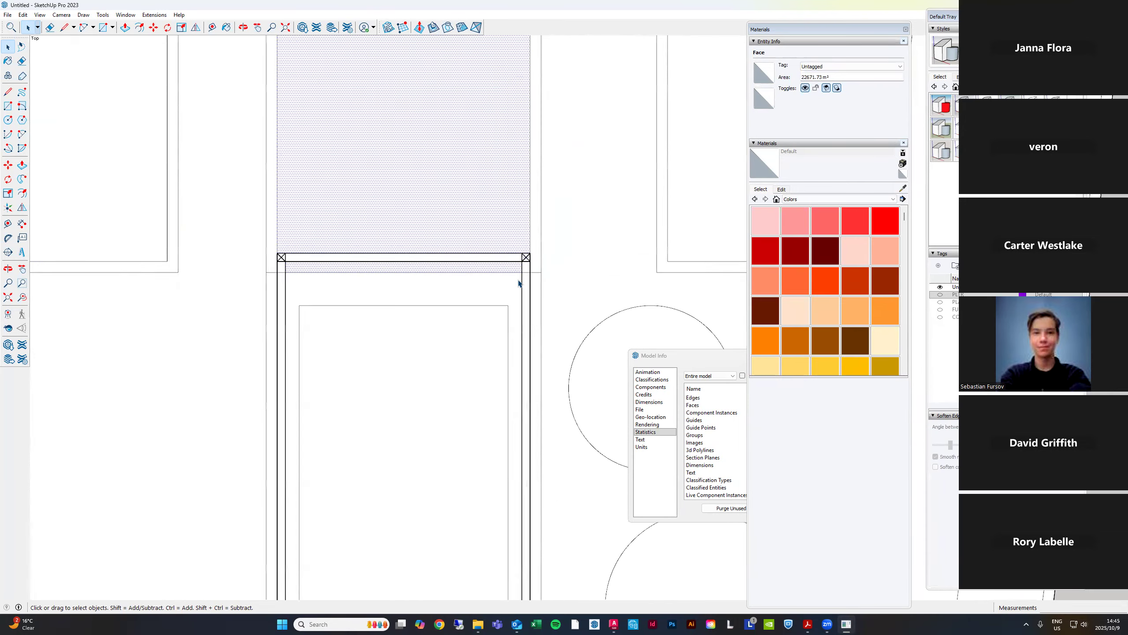
left_click(564, 272)
scroll(528, 188, "down", 4)
scroll(518, 433, "up", 4)
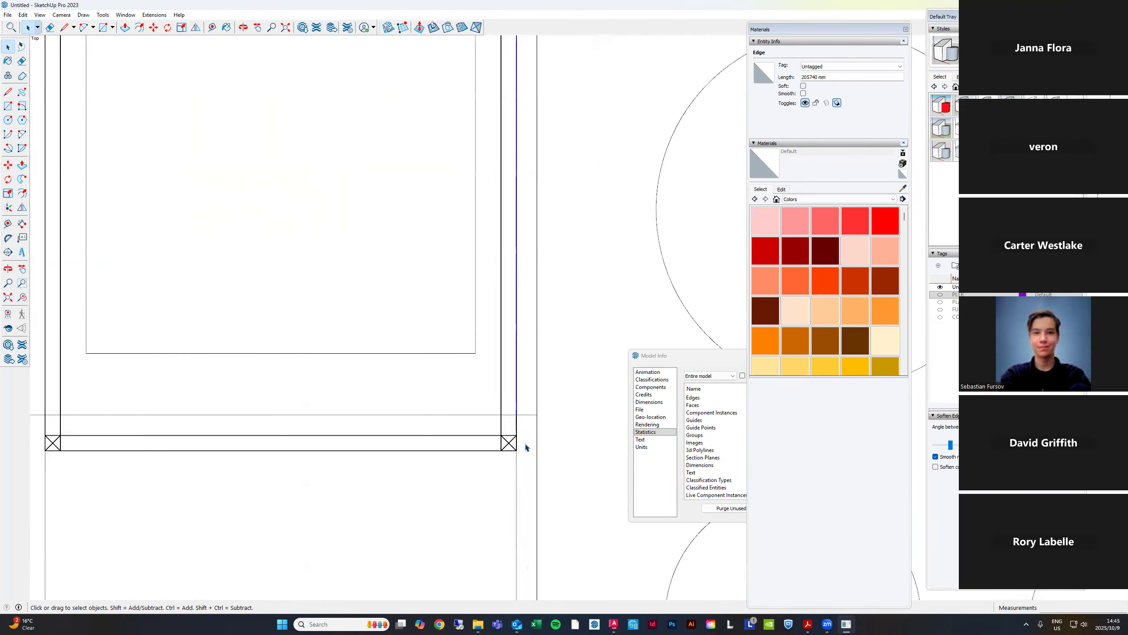
scroll(528, 459, "down", 3)
scroll(387, 454, "up", 3)
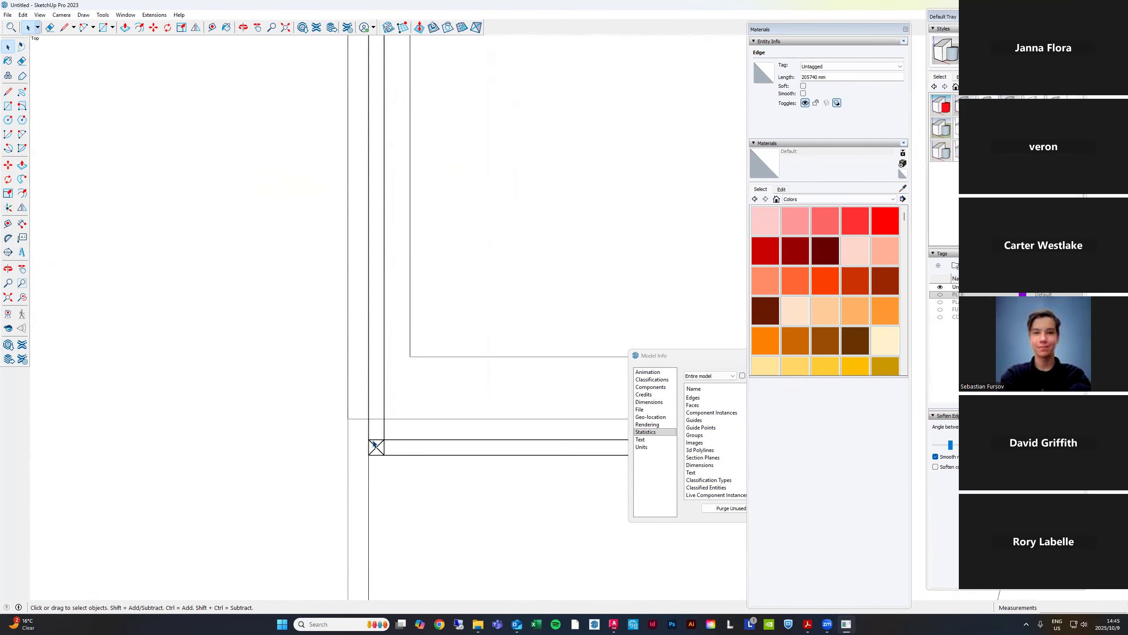
scroll(413, 454, "down", 4)
scroll(389, 218, "up", 1)
Select the framed rectangle beside the three circles with an enclosing window, and clear the selection
left_click_drag(383, 210, 569, 573)
scroll(471, 184, "down", 5)
scroll(444, 234, "down", 1)
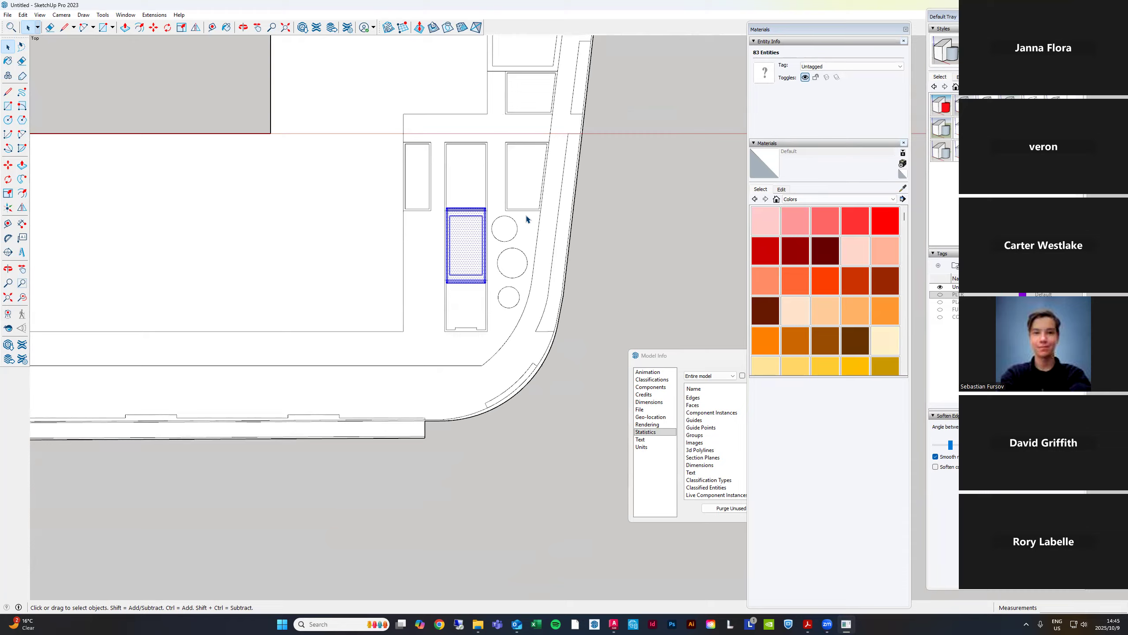
scroll(418, 259, "down", 1)
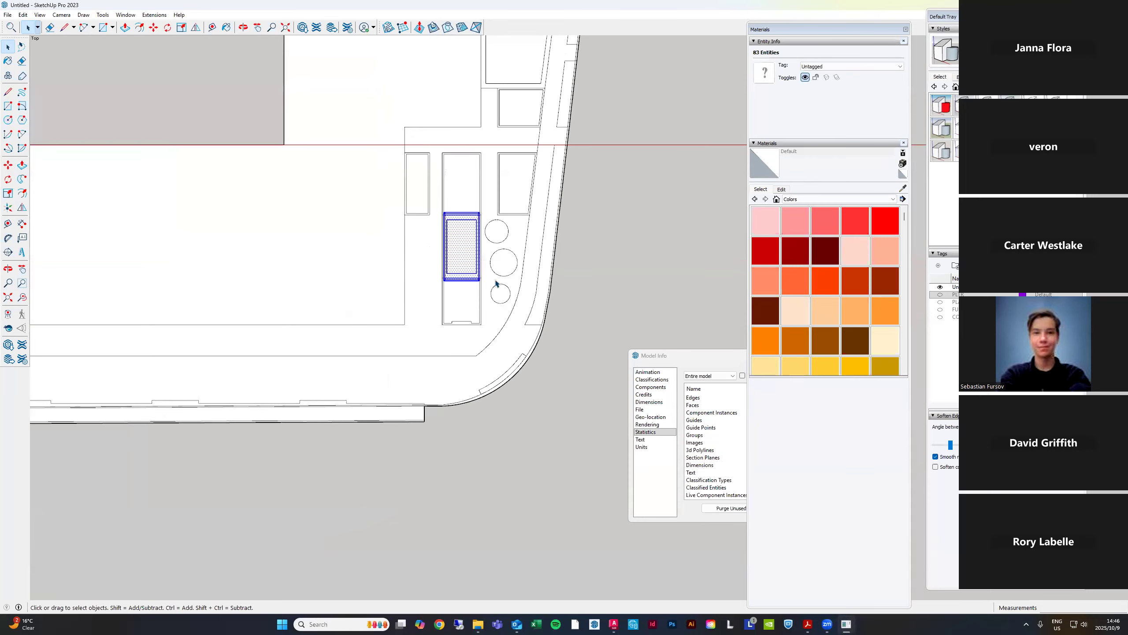
scroll(531, 226, "up", 2)
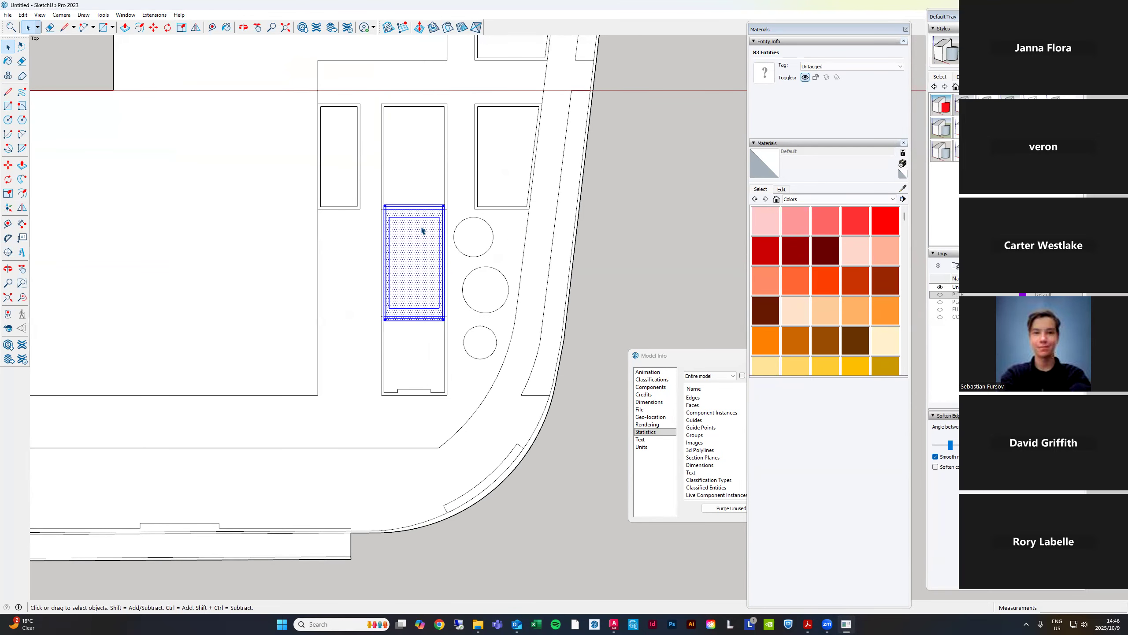
left_click(623, 297)
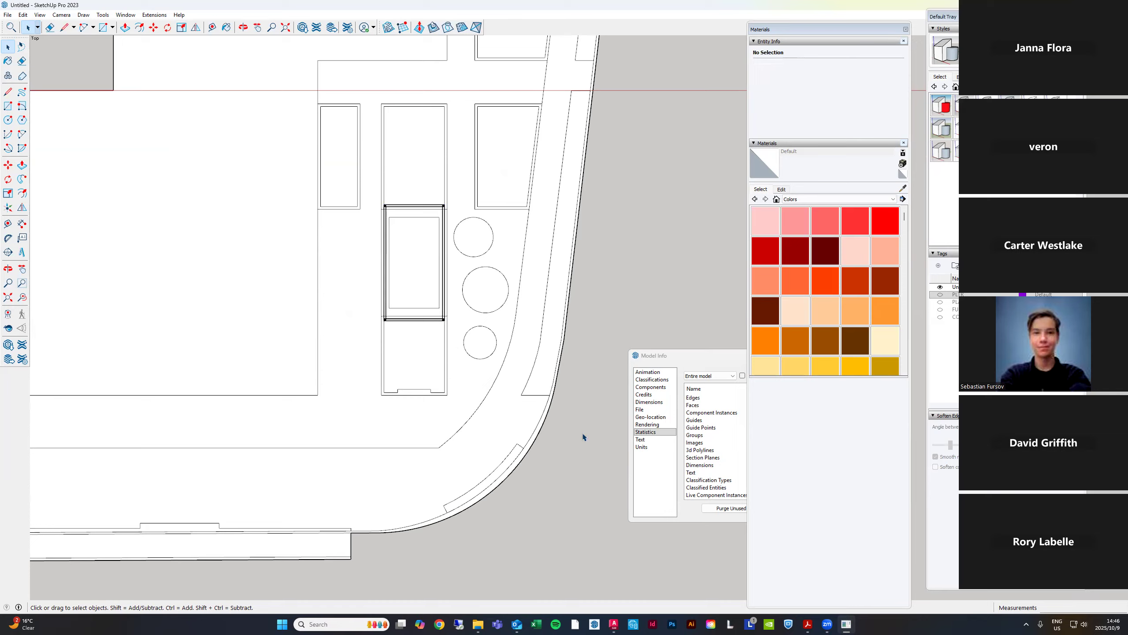
Select the edges and road face touched by a crossing window at the outer road curve, and clear the selection
left_click_drag(605, 459, 543, 385)
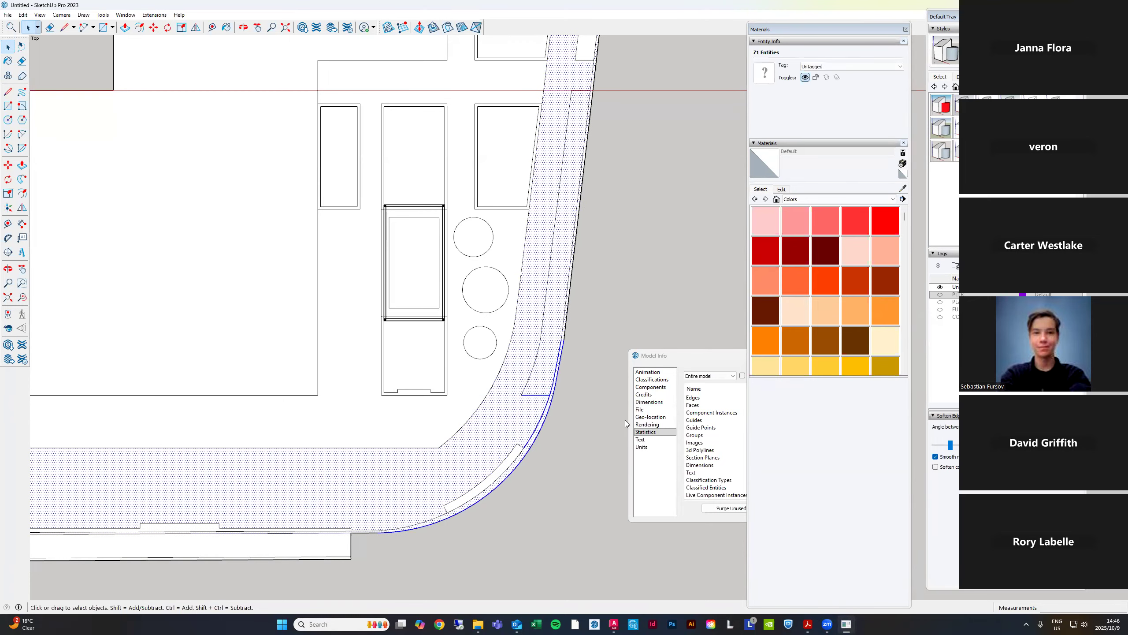
left_click(580, 418)
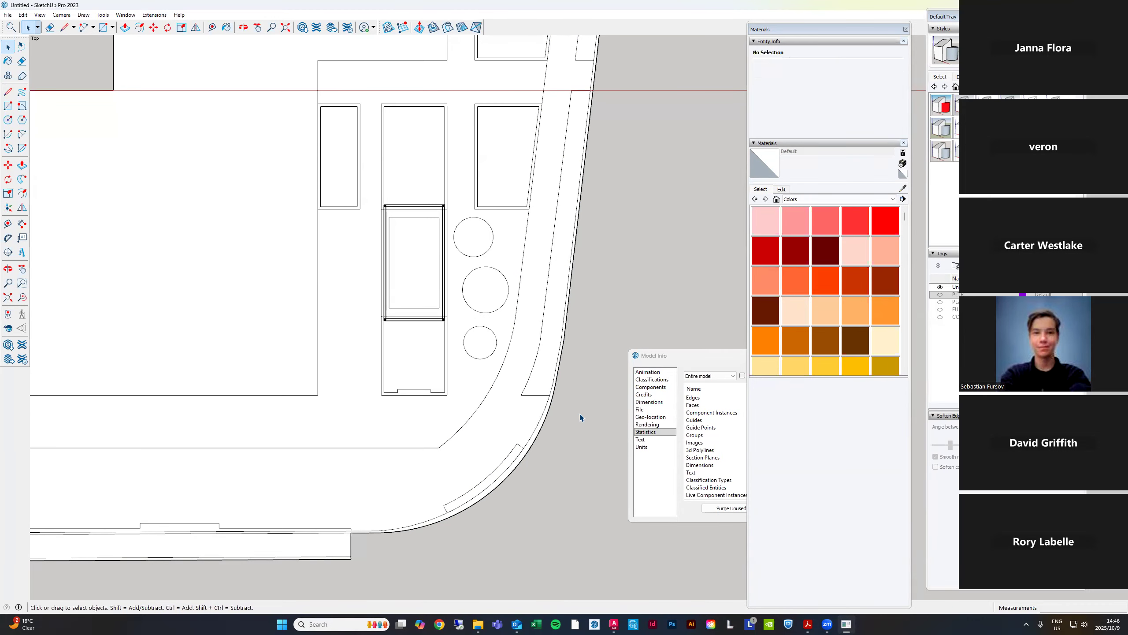
left_click_drag(580, 417, 537, 379)
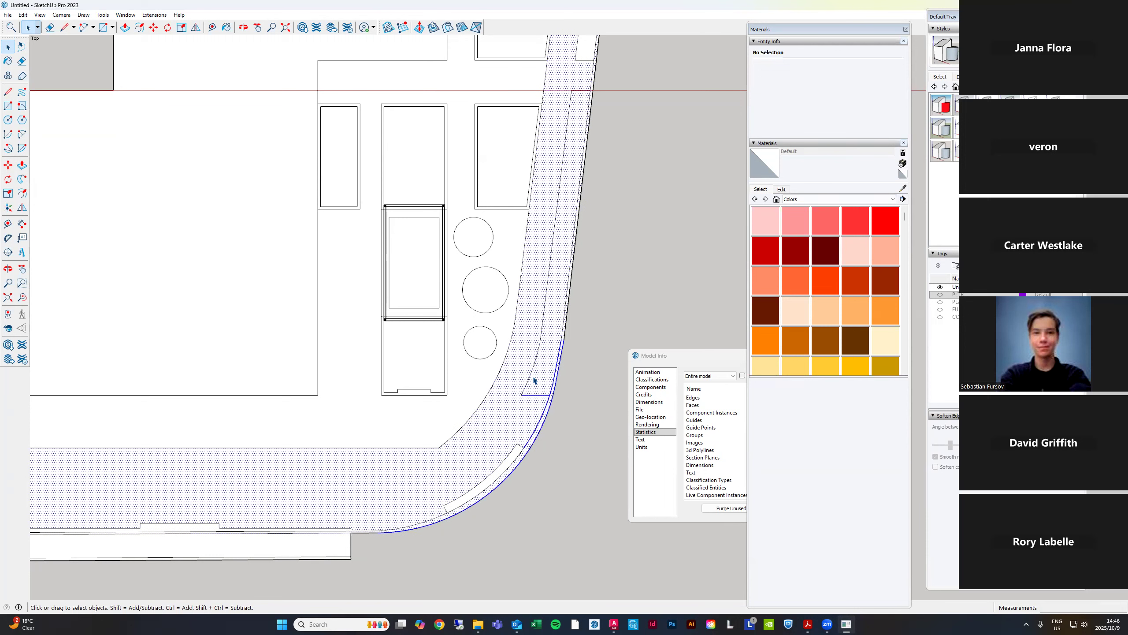
left_click(577, 461)
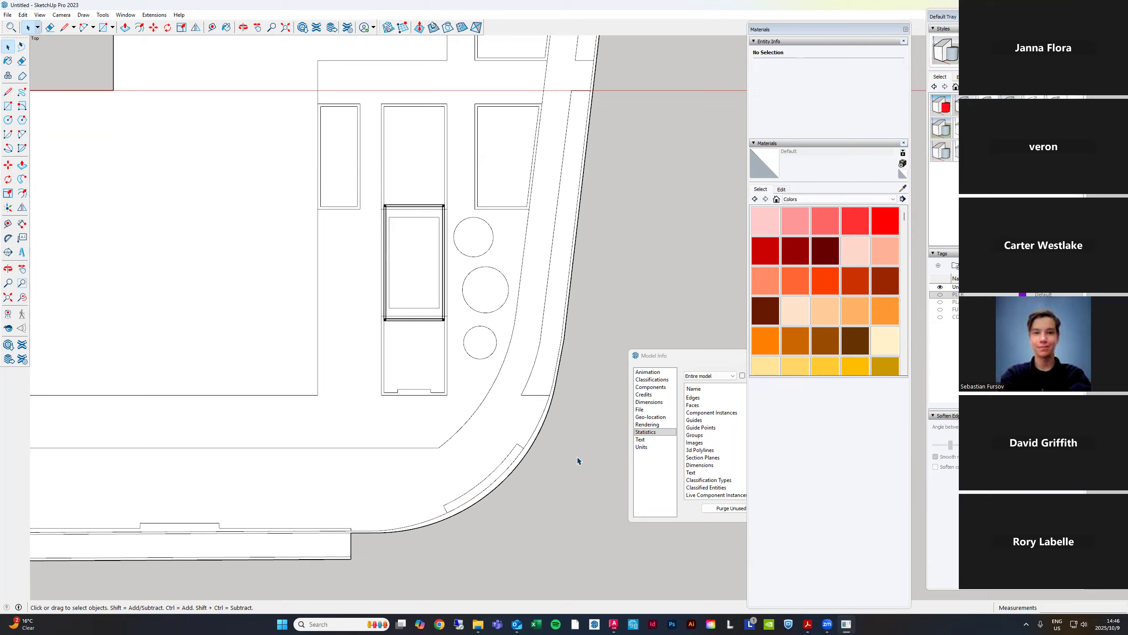
Select only the edges fully inside an enclosing window around the outer road curve, and clear the selection
left_click_drag(502, 376, 606, 494)
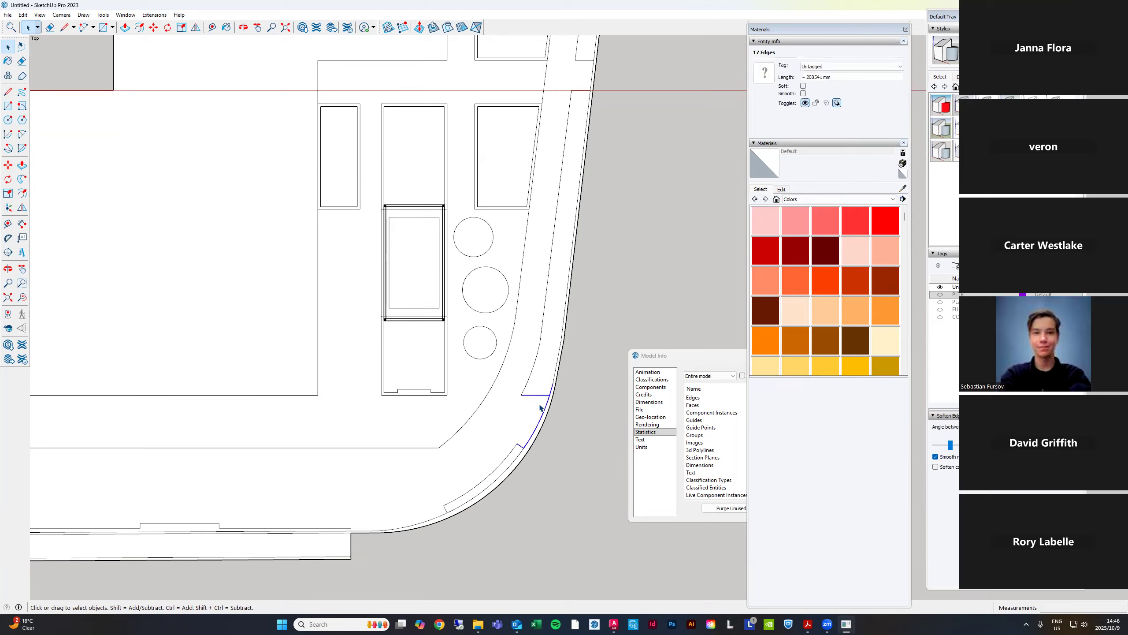
left_click_drag(505, 375, 607, 527)
left_click(564, 481)
Select all the geometry of the framed rectangle beside the three circles with an enclosing window
scroll(385, 208, "up", 1)
left_click_drag(357, 196, 460, 356)
scroll(216, 294, "down", 1)
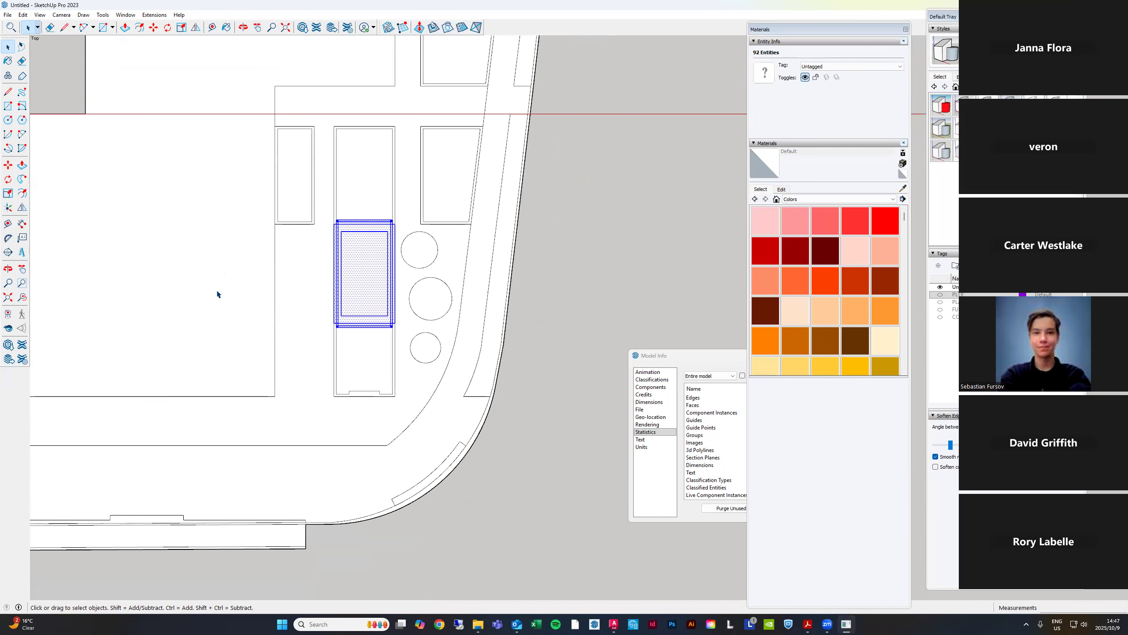
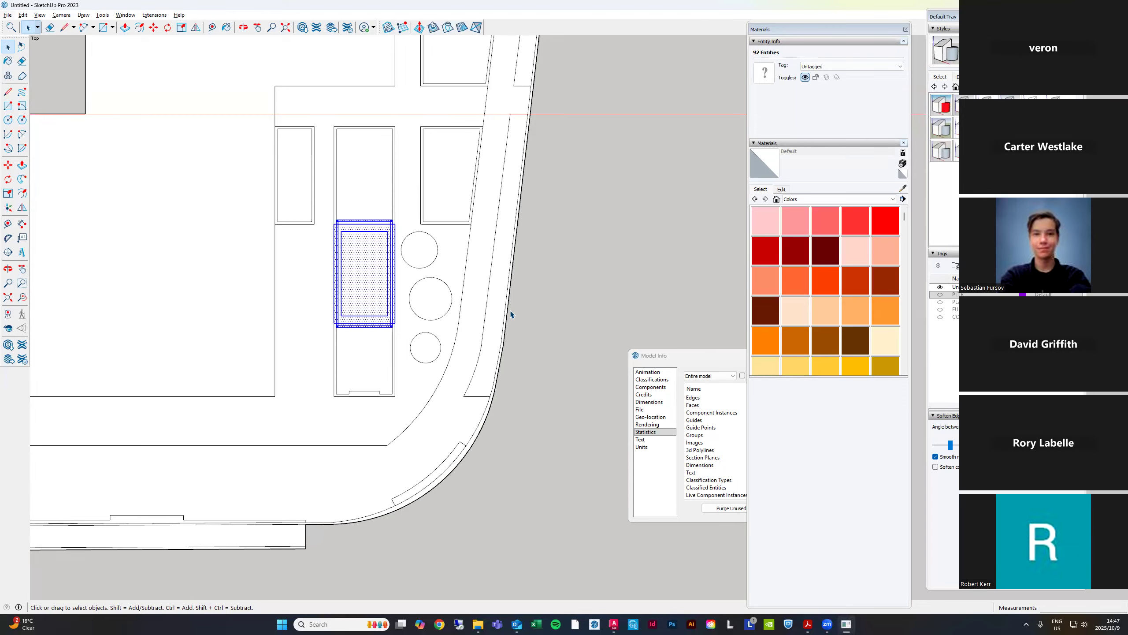
left_click(277, 194)
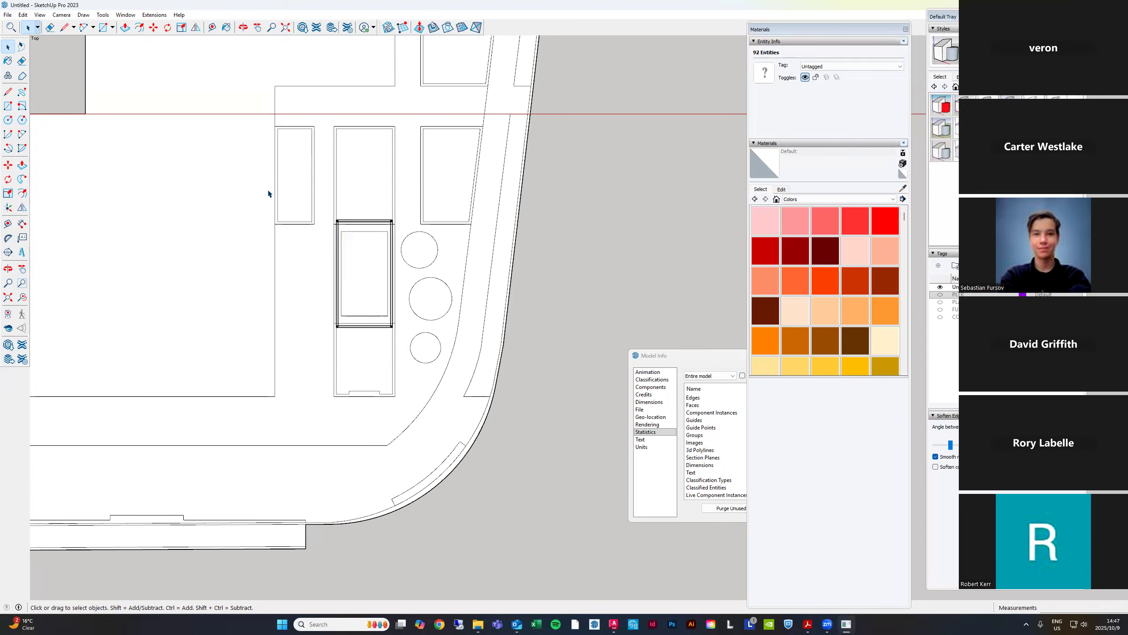
scroll(340, 239, "up", 1)
left_click_drag(322, 201, 416, 363)
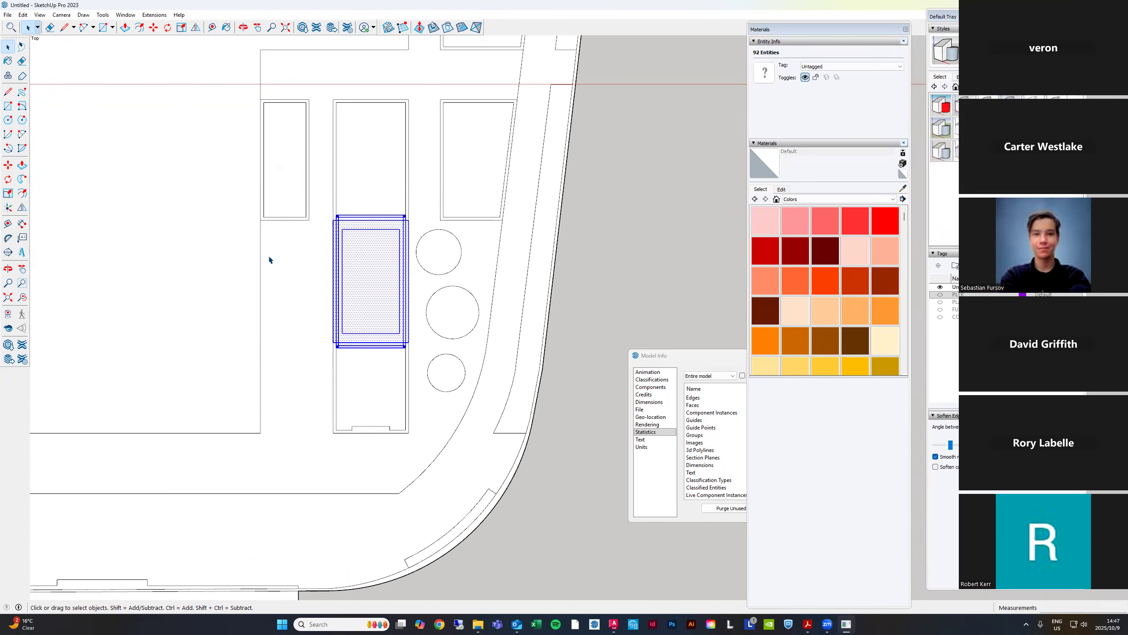
Try copying the selected framed rectangle 10 m along the red axis from the lower corner of its surrounding strip, and undo the copy
key("m")
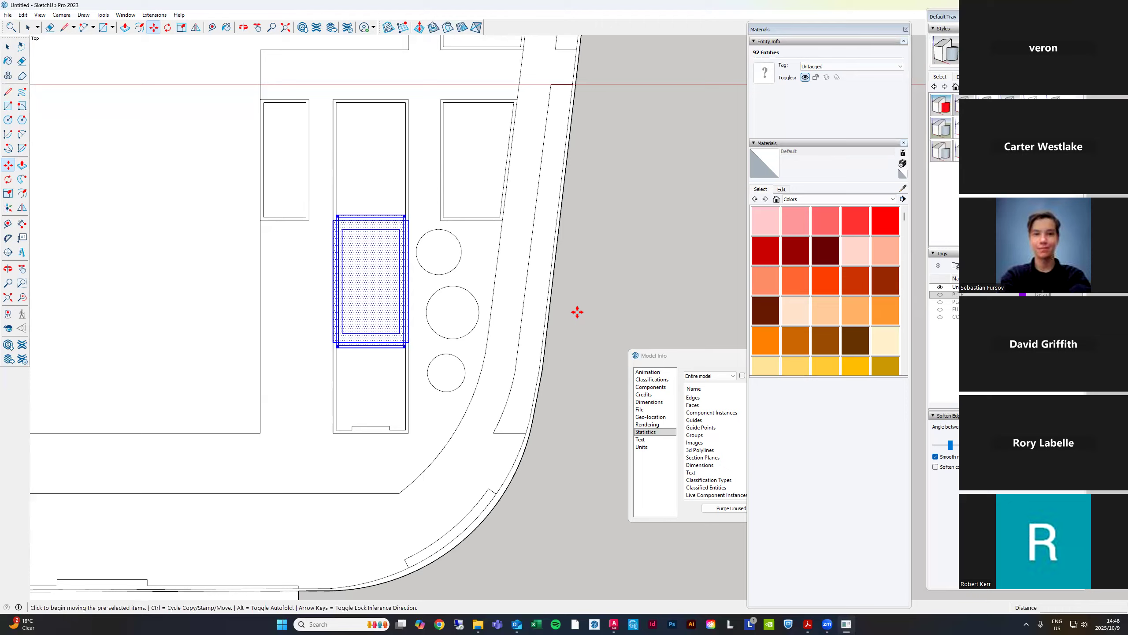
key("ctrl")
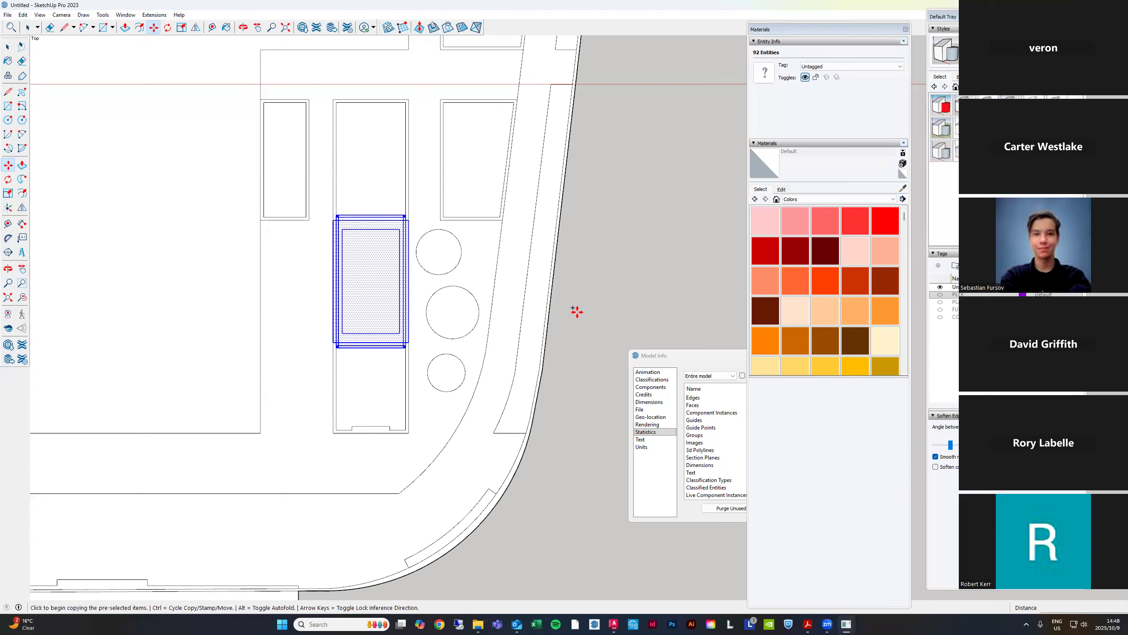
key("ctrl")
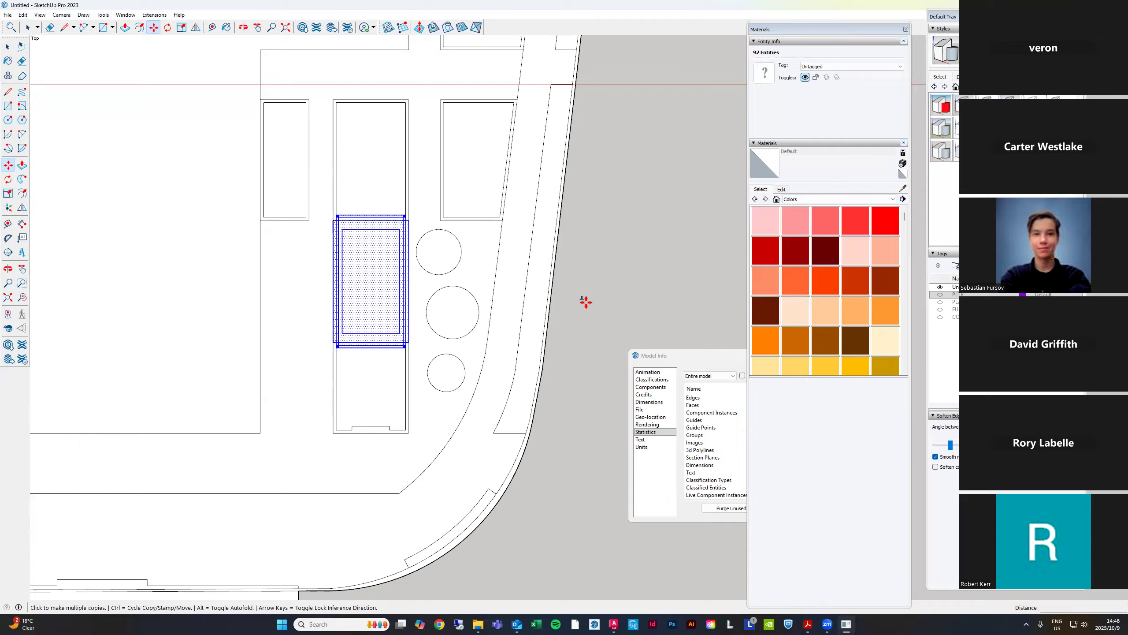
key("ctrl")
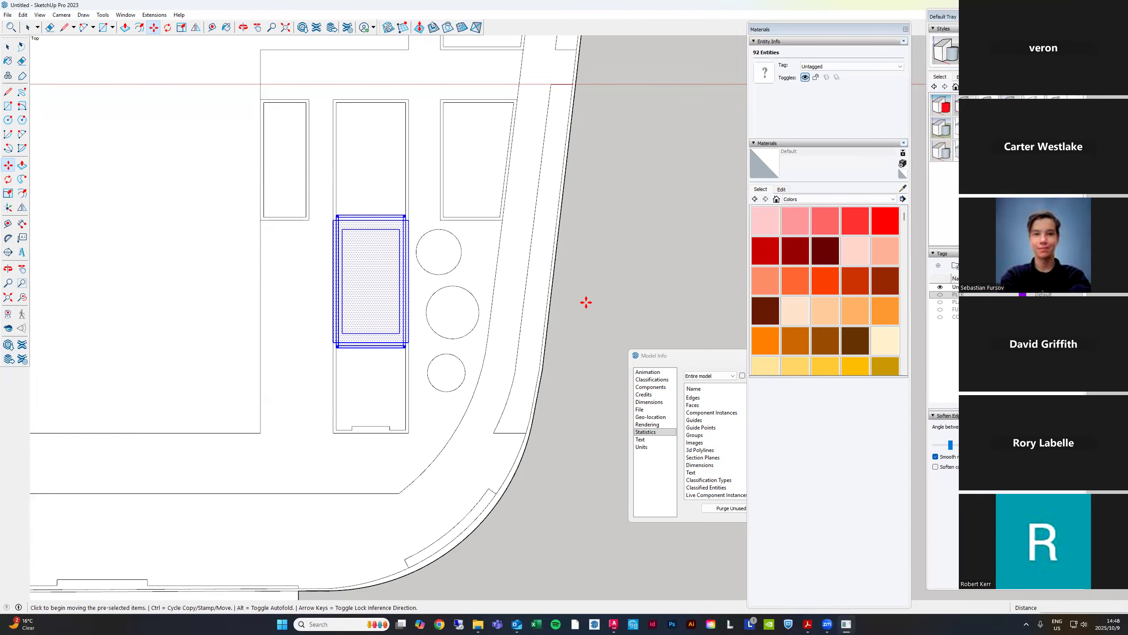
key("ctrl")
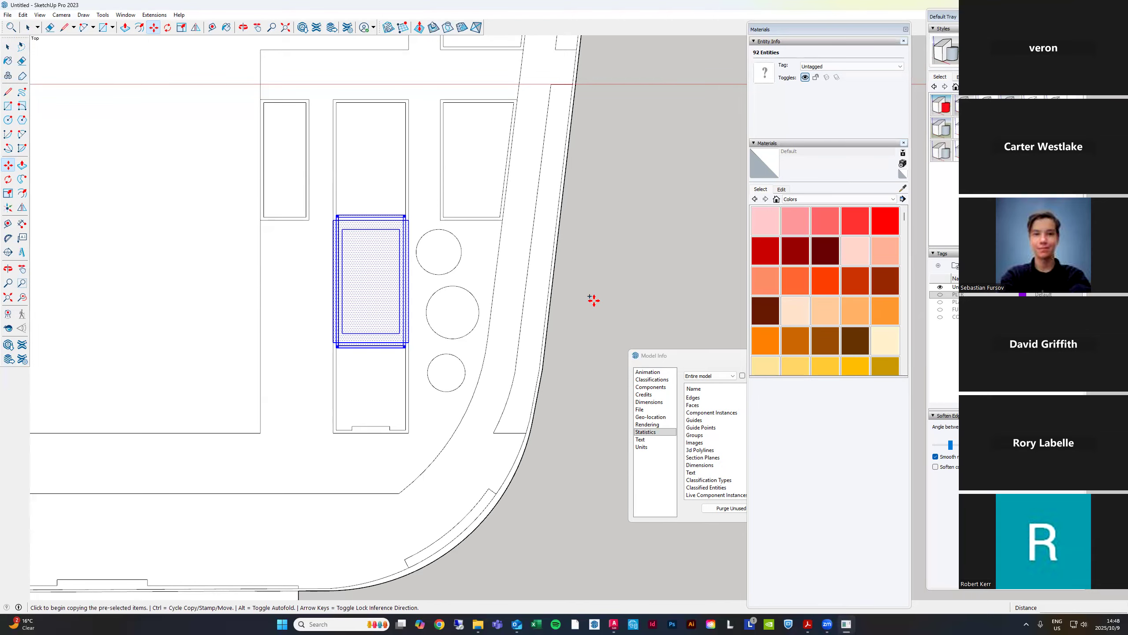
scroll(335, 365, "down", 2)
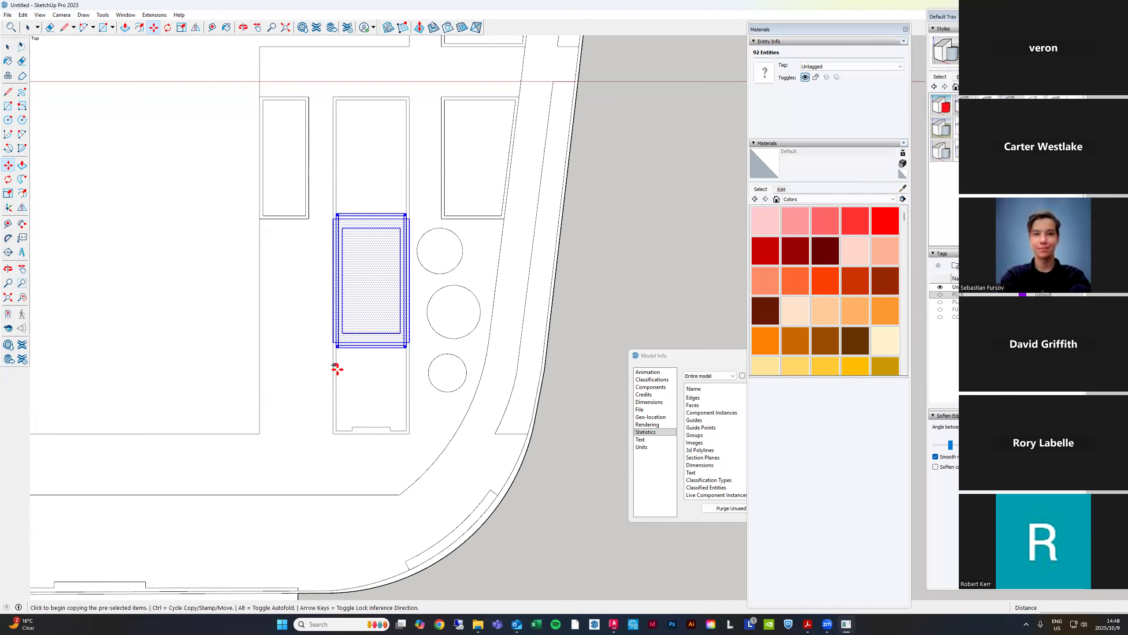
scroll(253, 296, "down", 1)
scroll(334, 365, "up", 2)
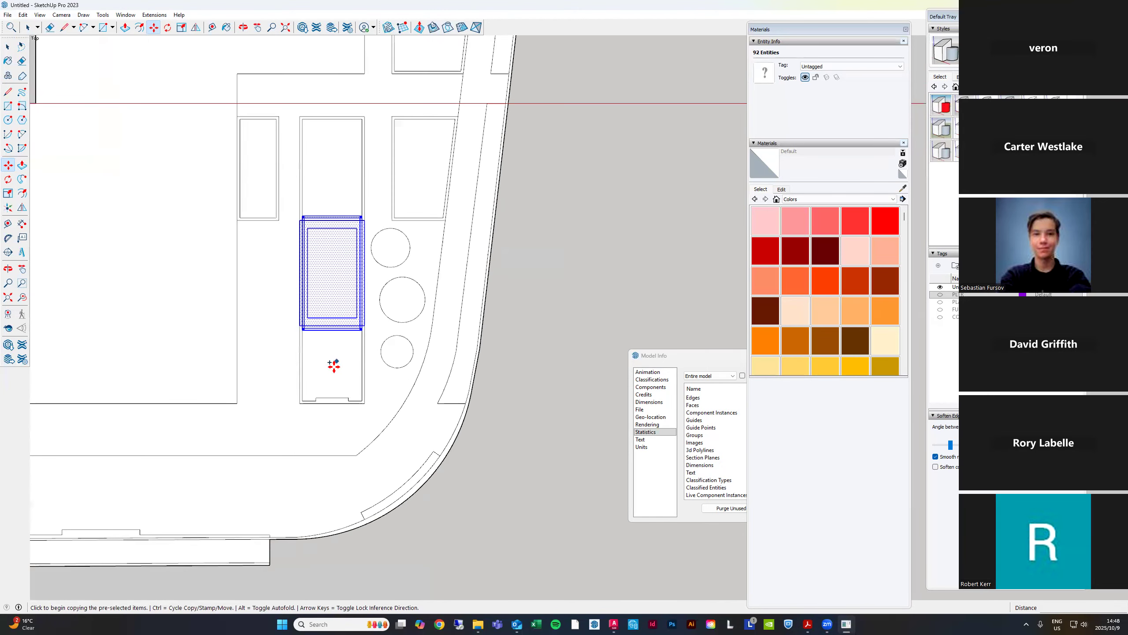
left_click(300, 403)
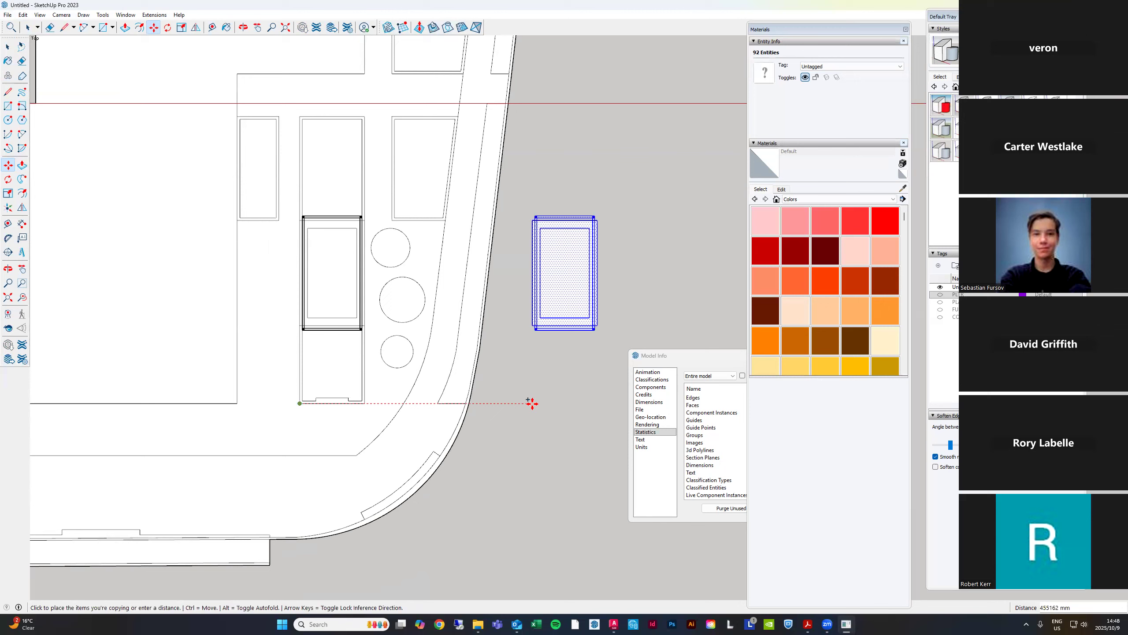
type("10M")
key("Escape")
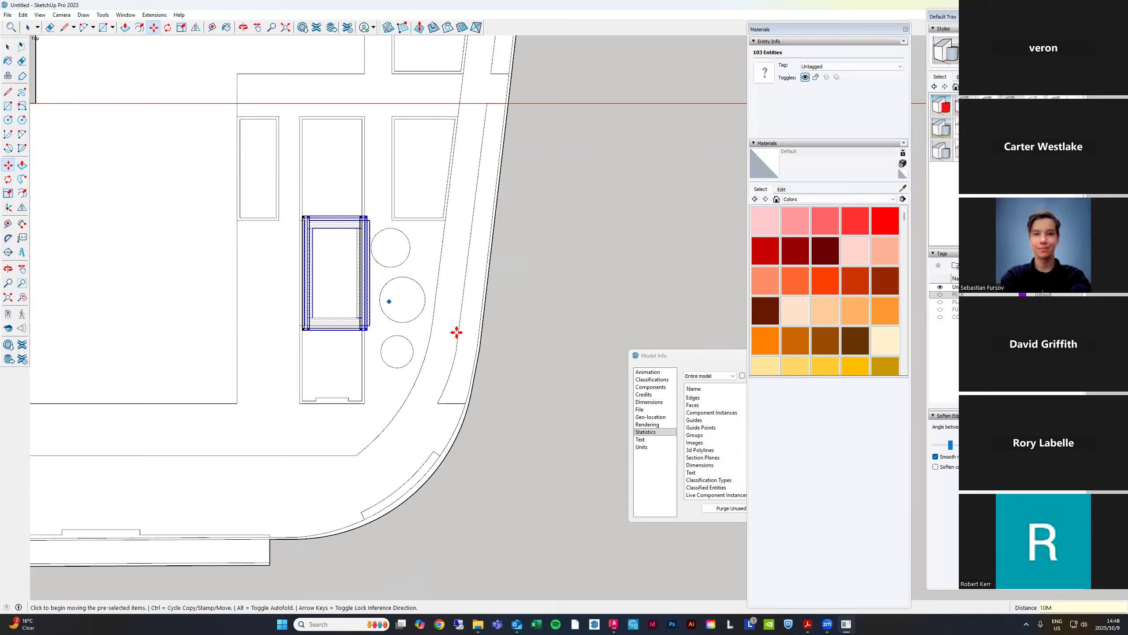
key("ctrl+z")
Reselect the framed rectangle with an enclosing window and copy it 10 m along the red axis
scroll(266, 247, "up", 2)
key("space")
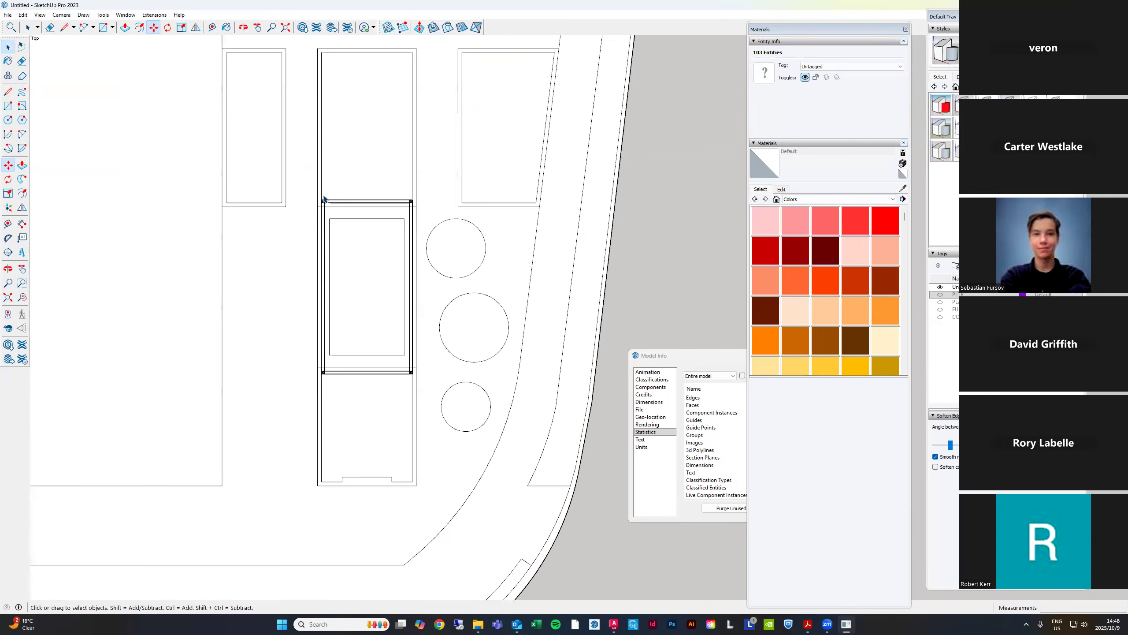
left_click_drag(301, 183, 432, 388)
scroll(298, 268, "down", 3)
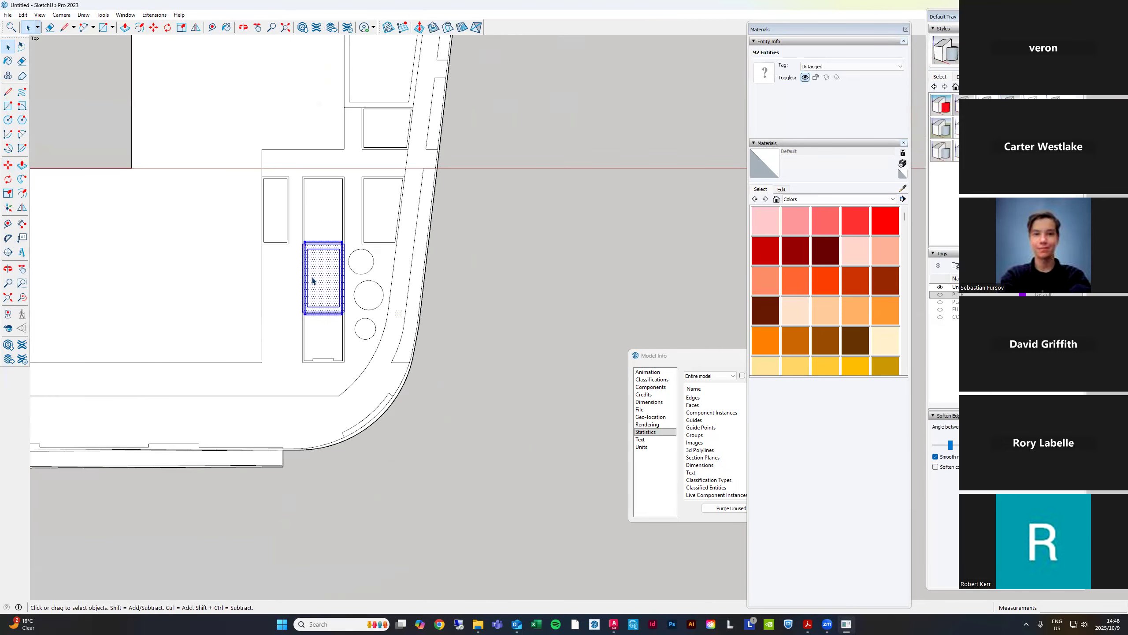
key("m")
scroll(298, 267, "down", 2)
key("ctrl")
left_click(357, 407)
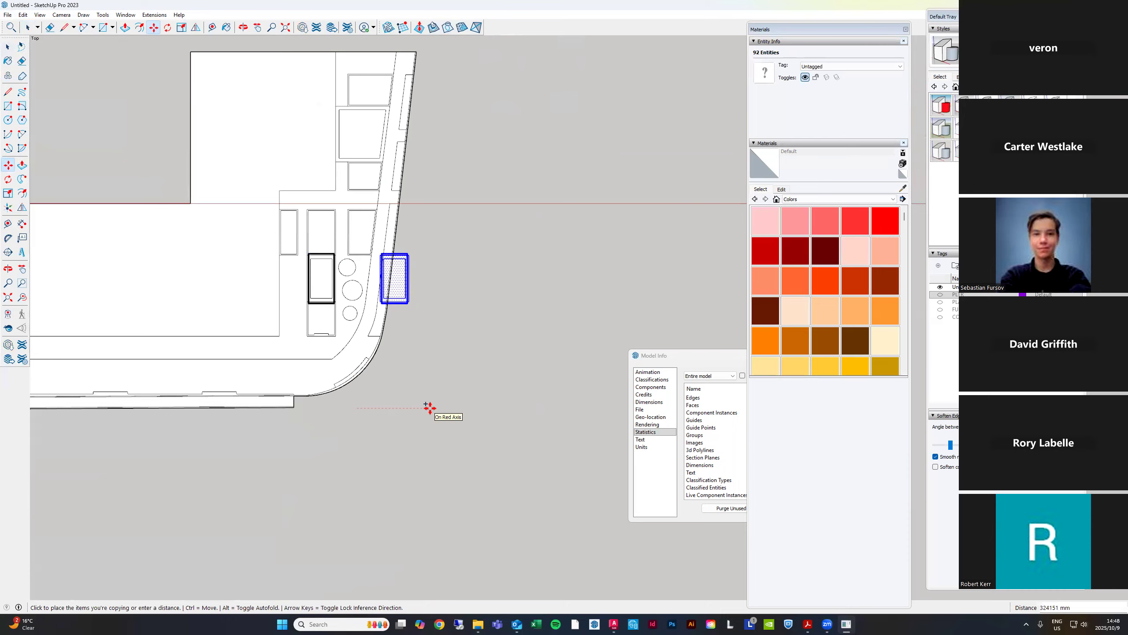
type("10")
key("Return")
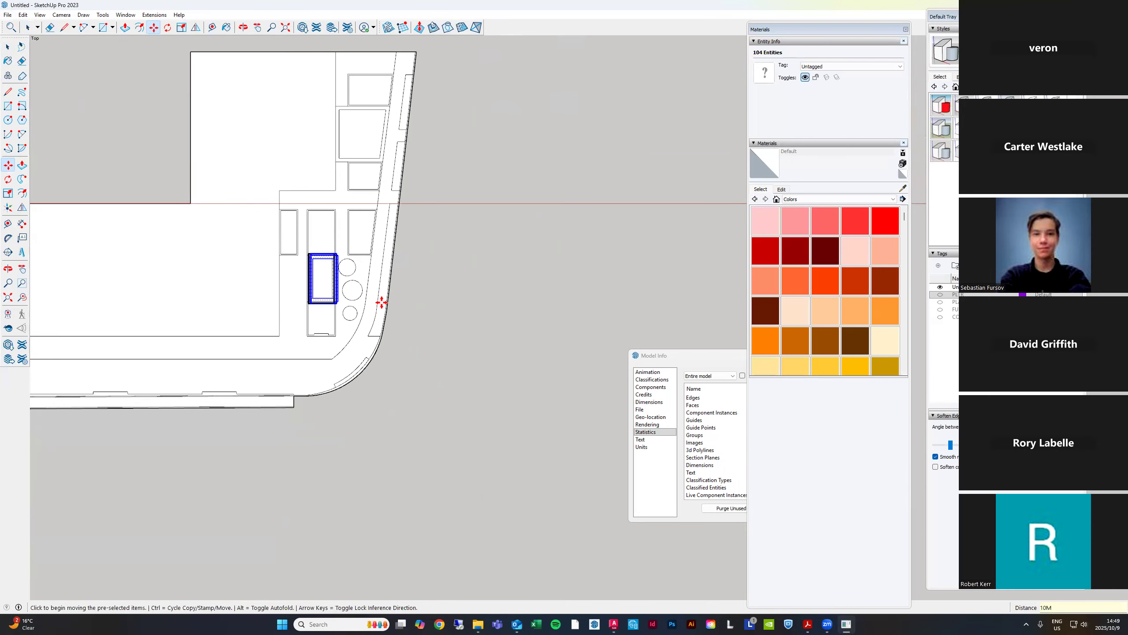
Check the offset between matching corners of the original and copied frames with the Line tool, and undo the copy
scroll(338, 311, "up", 3)
scroll(280, 301, "up", 5)
key("l")
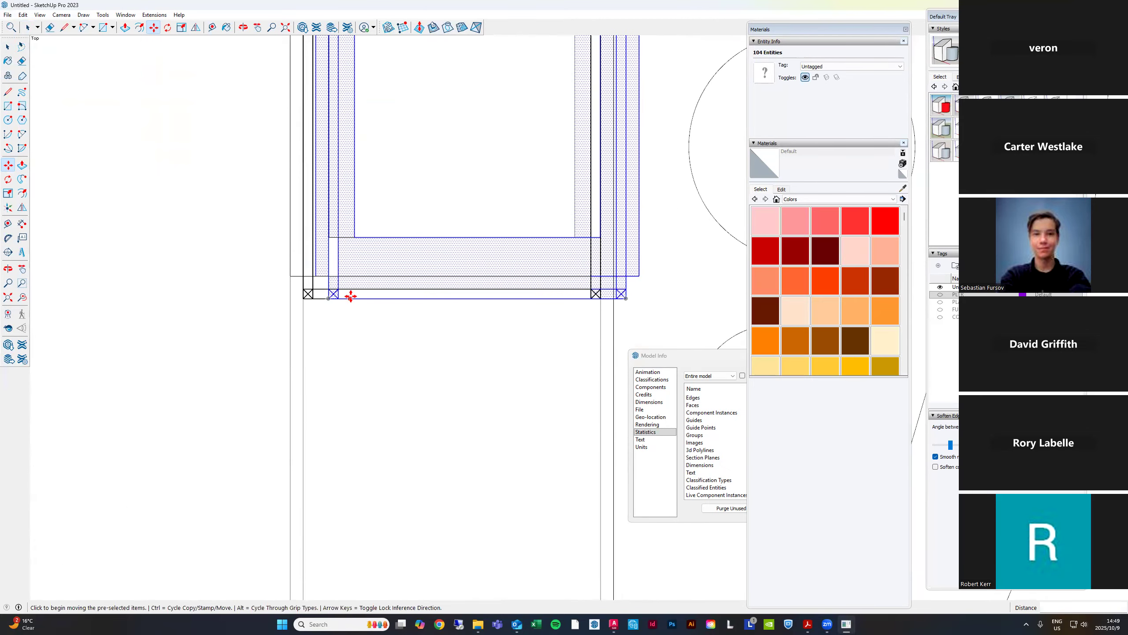
left_click(329, 298)
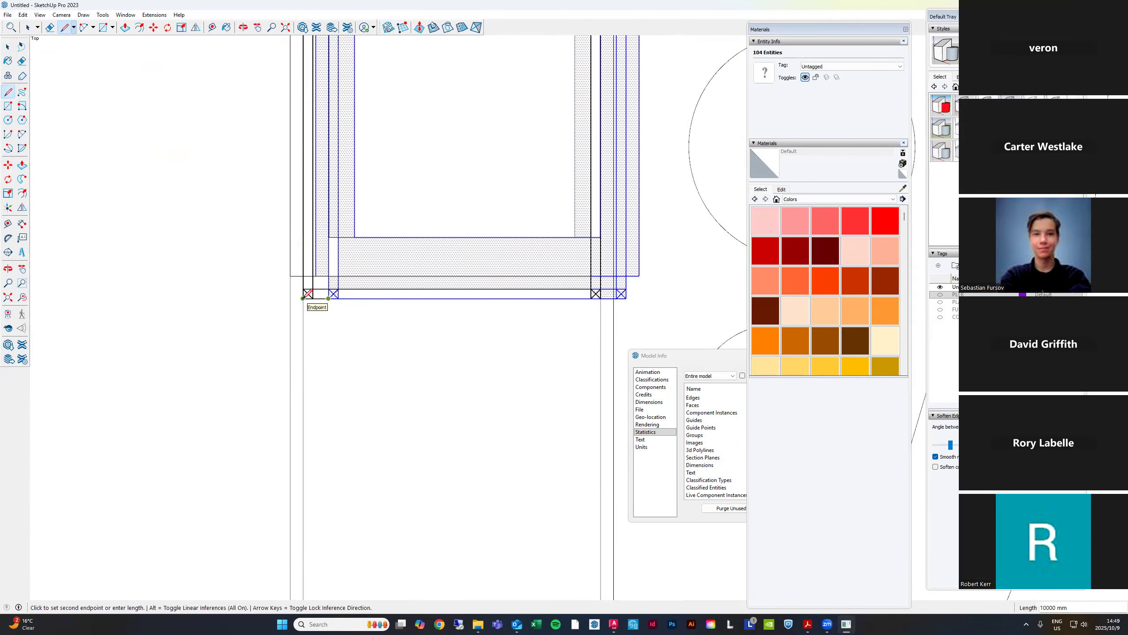
key("space")
scroll(355, 345, "down", 5)
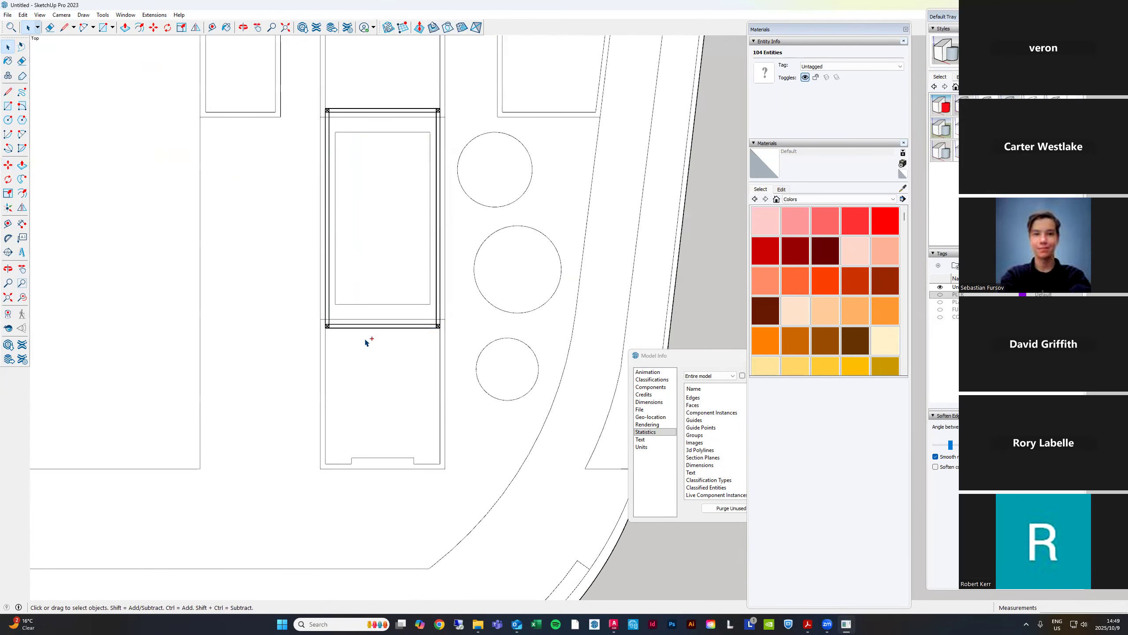
key("ctrl+t")
scroll(415, 357, "down", 3)
scroll(461, 340, "up", 5)
scroll(470, 355, "down", 4)
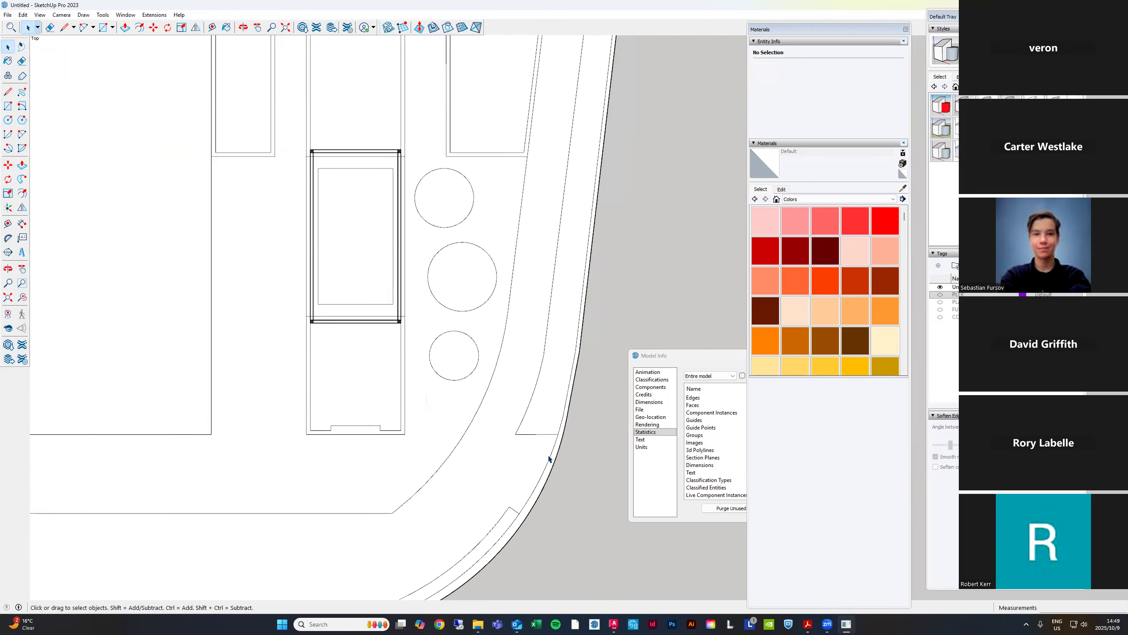
Measure the narrow strip between the two outer road edges with the Line tool, without drawing any line
key("l")
scroll(578, 449, "up", 6)
left_click(537, 422)
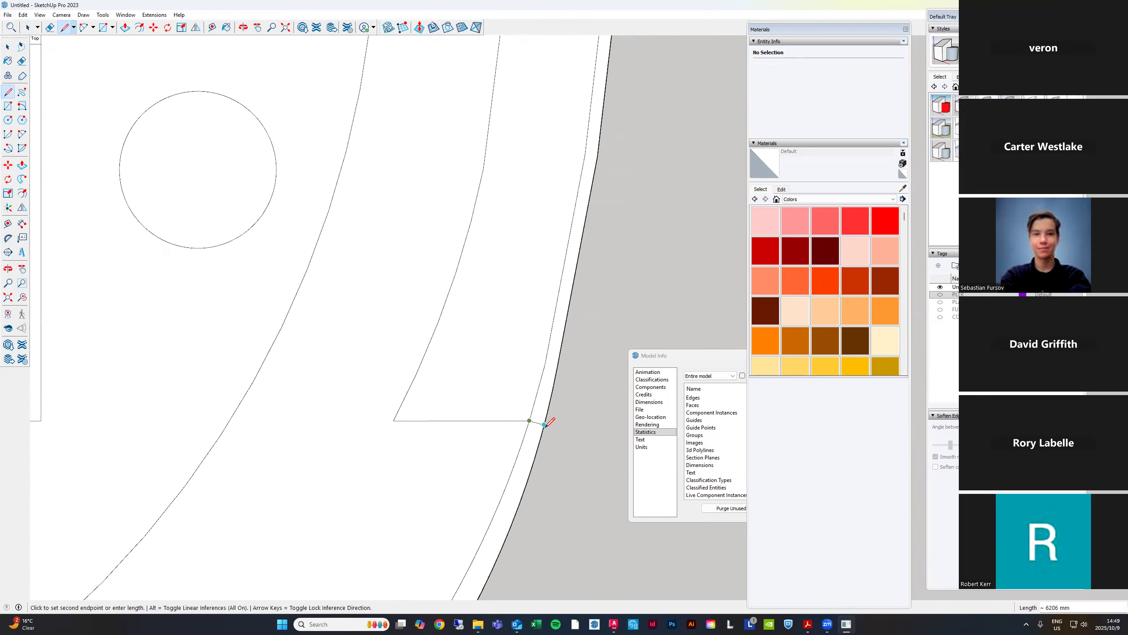
key("space")
scroll(550, 436, "down", 5)
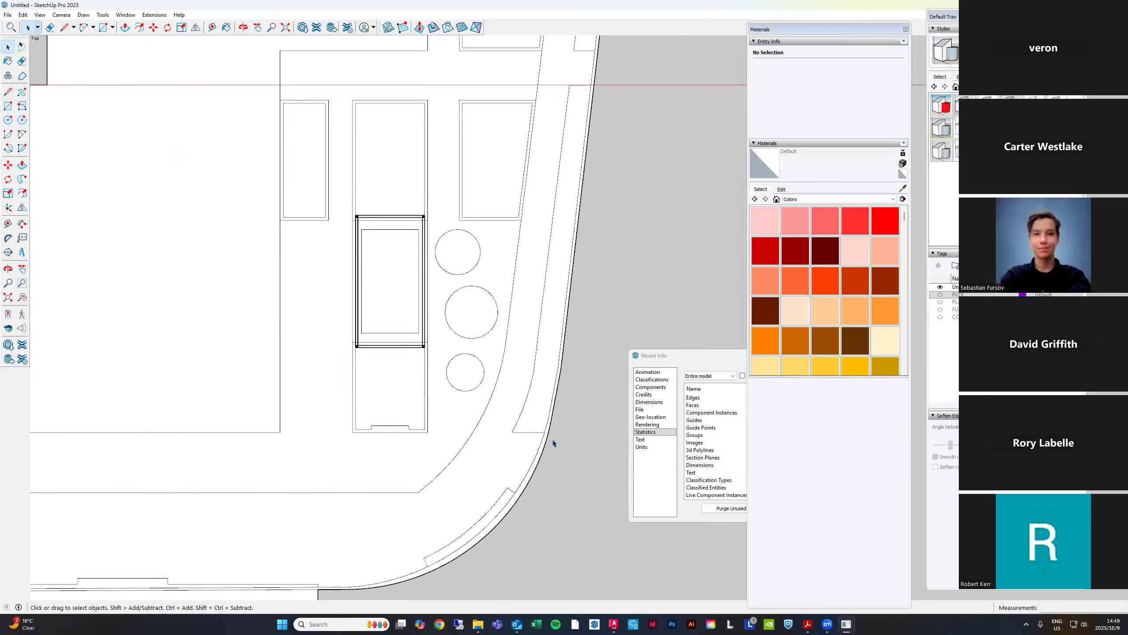
scroll(584, 121, "down", 2)
scroll(582, 171, "up", 4)
scroll(562, 109, "up", 3)
scroll(577, 98, "up", 2)
key("l")
left_click(586, 105)
key("space")
scroll(588, 111, "down", 5)
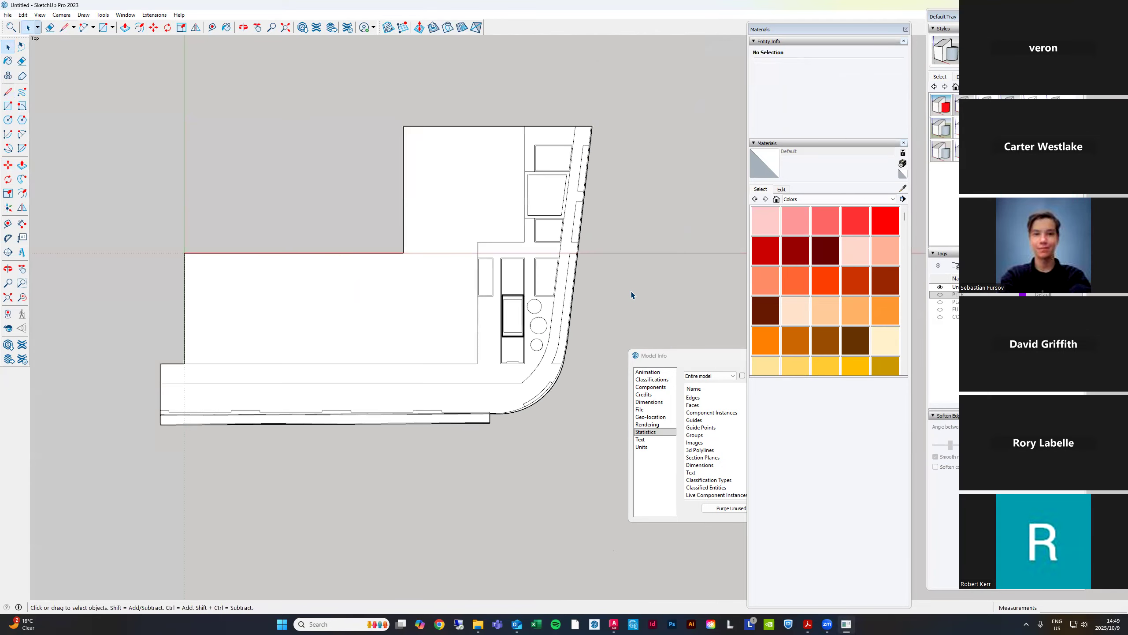
Bring the Model Info statistics into full view, and switch to AutoCAD to set the drawing's insertion scale units to Millimeters
left_click(651, 355)
left_click_drag(530, 272, 506, 260)
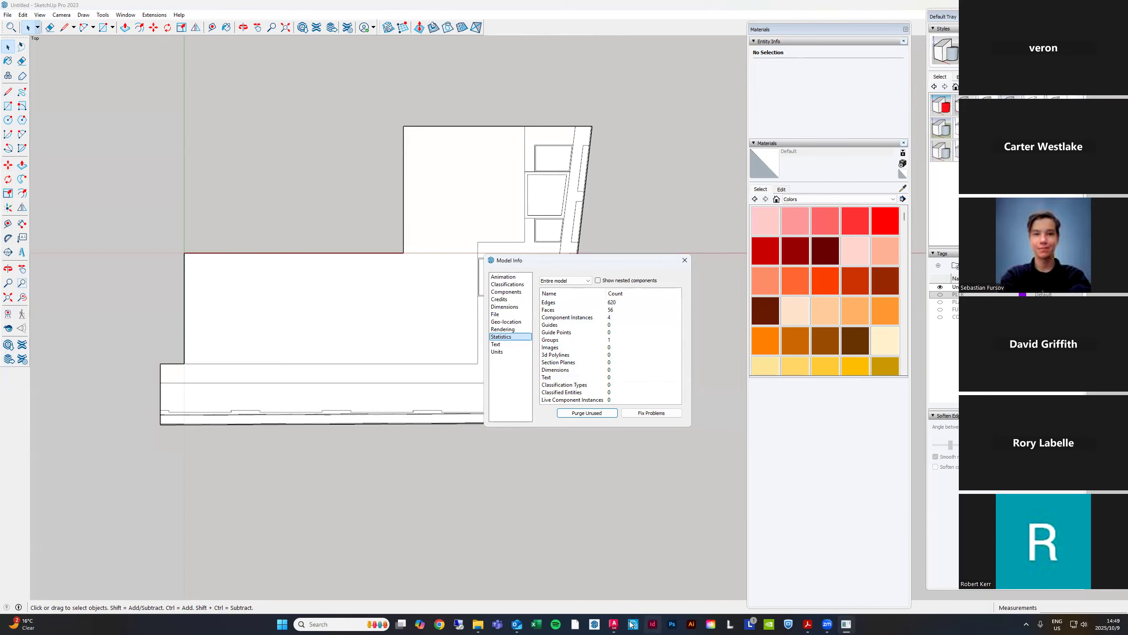
left_click(614, 625)
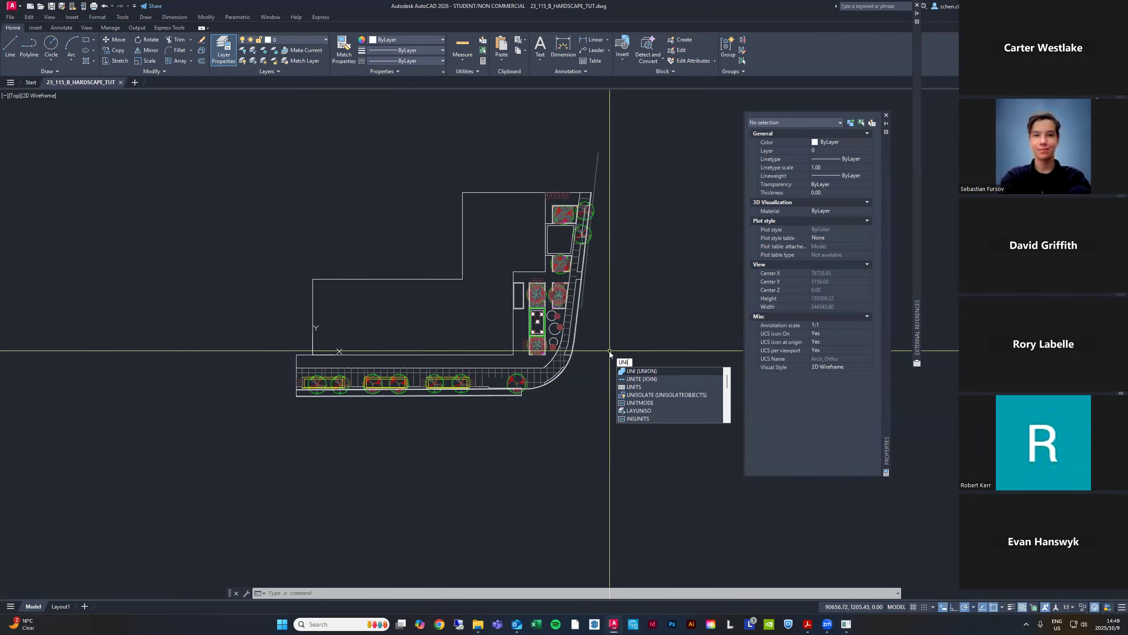
left_click(634, 379)
key("Escape")
key("Down")
key("Down")
key("Return")
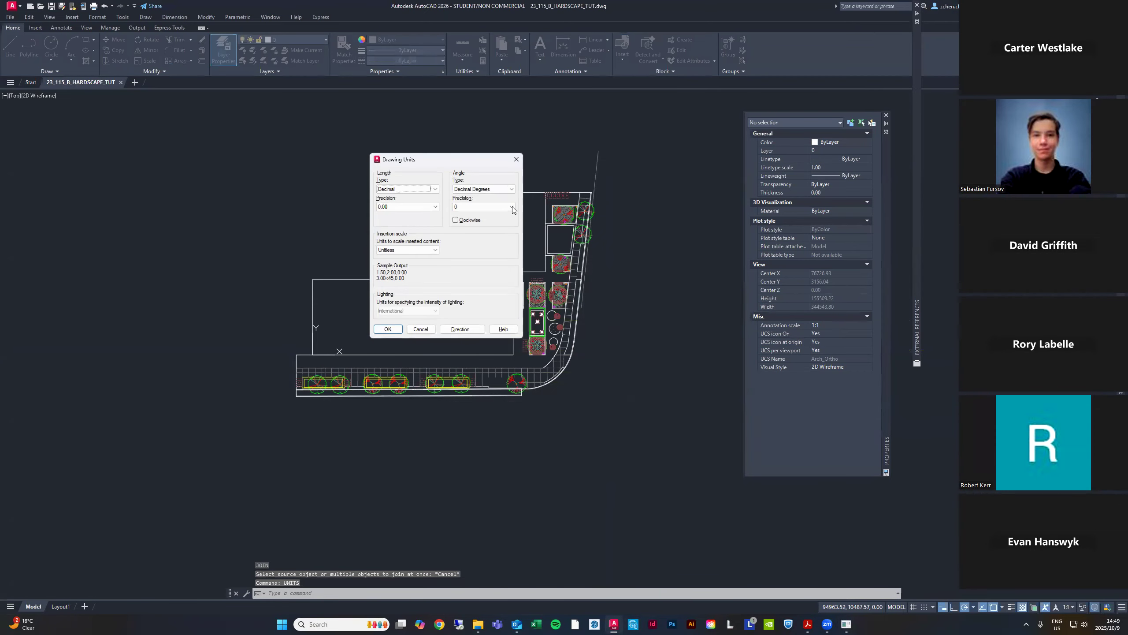
left_click(390, 251)
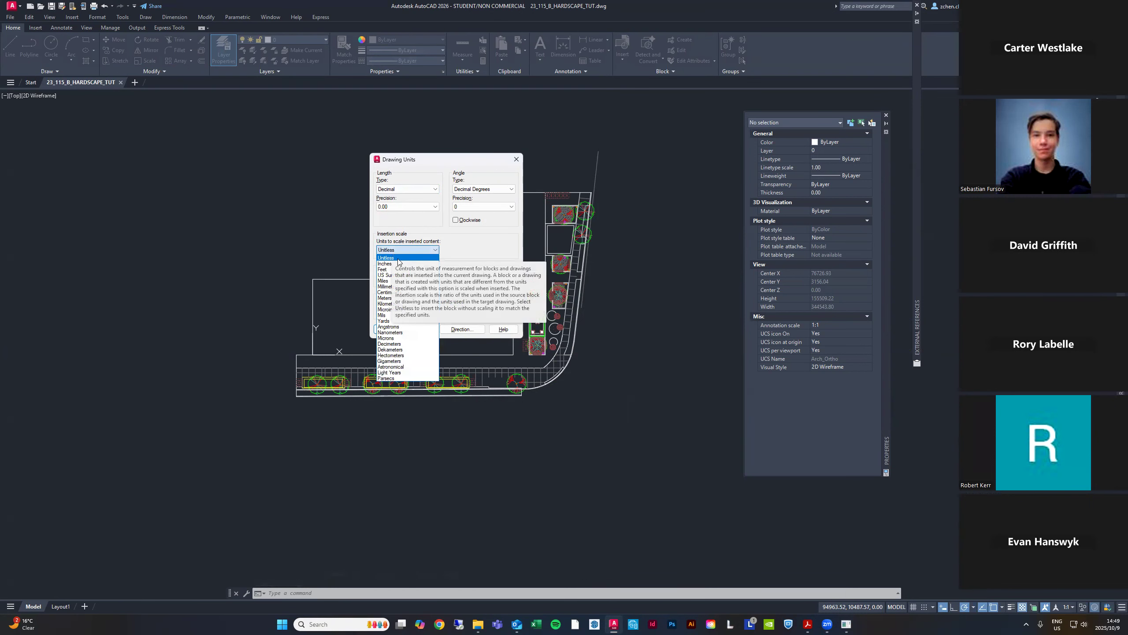
left_click(388, 286)
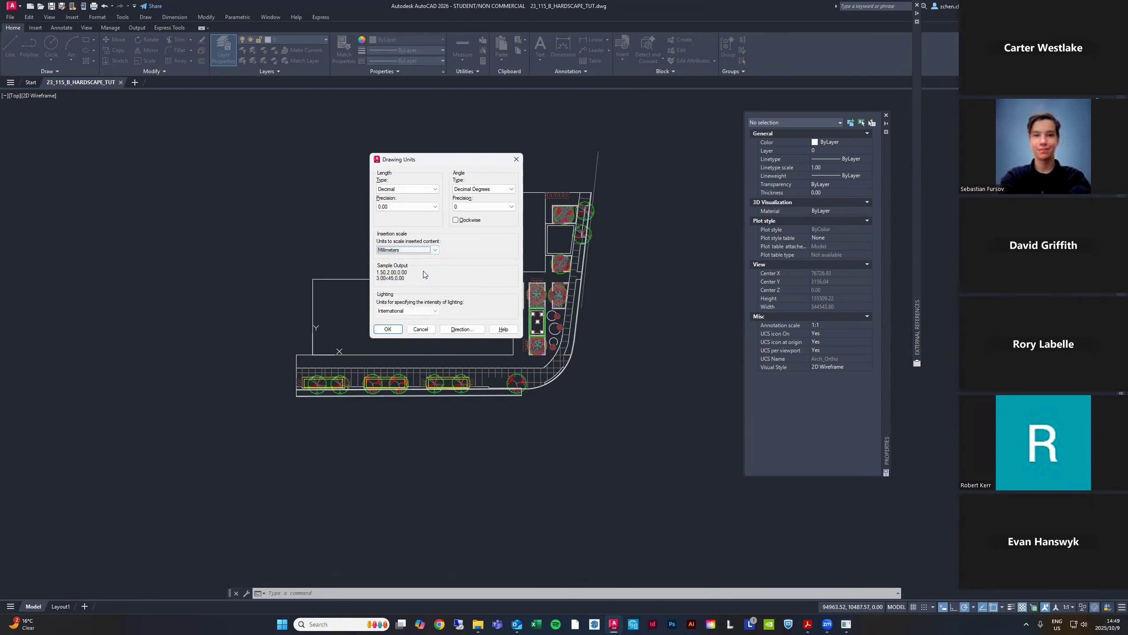
left_click(387, 329)
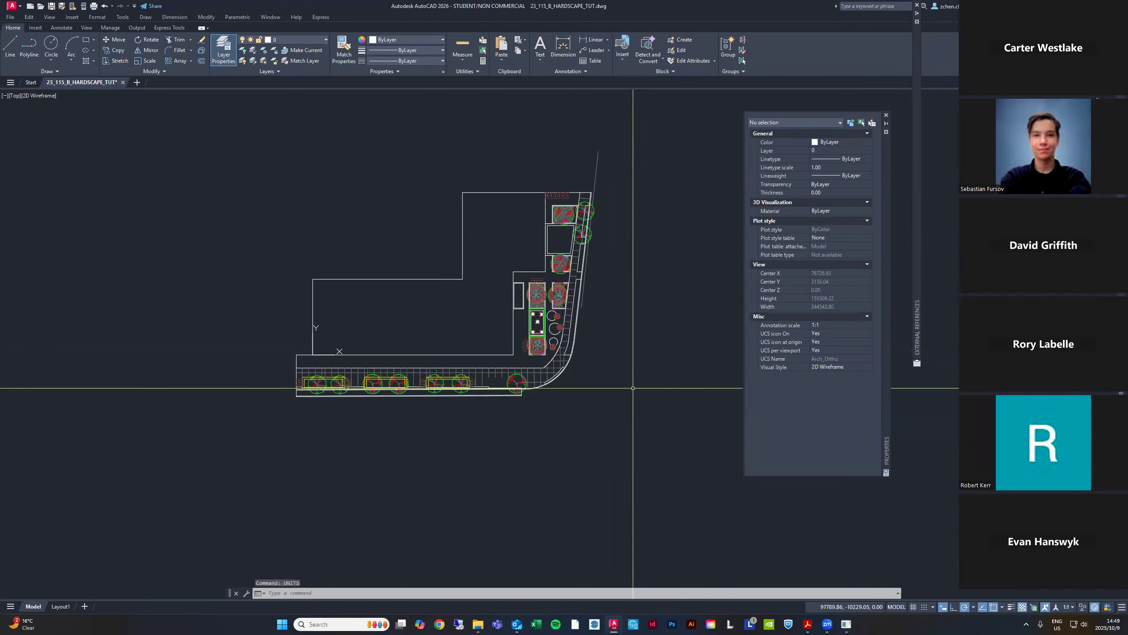
Save the drawing, and delete the arc that nearly overlaps the outer kerb curve at the road corner
scroll(561, 367, "up", 15)
key("ctrl+s")
key("Escape")
scroll(661, 205, "up", 5)
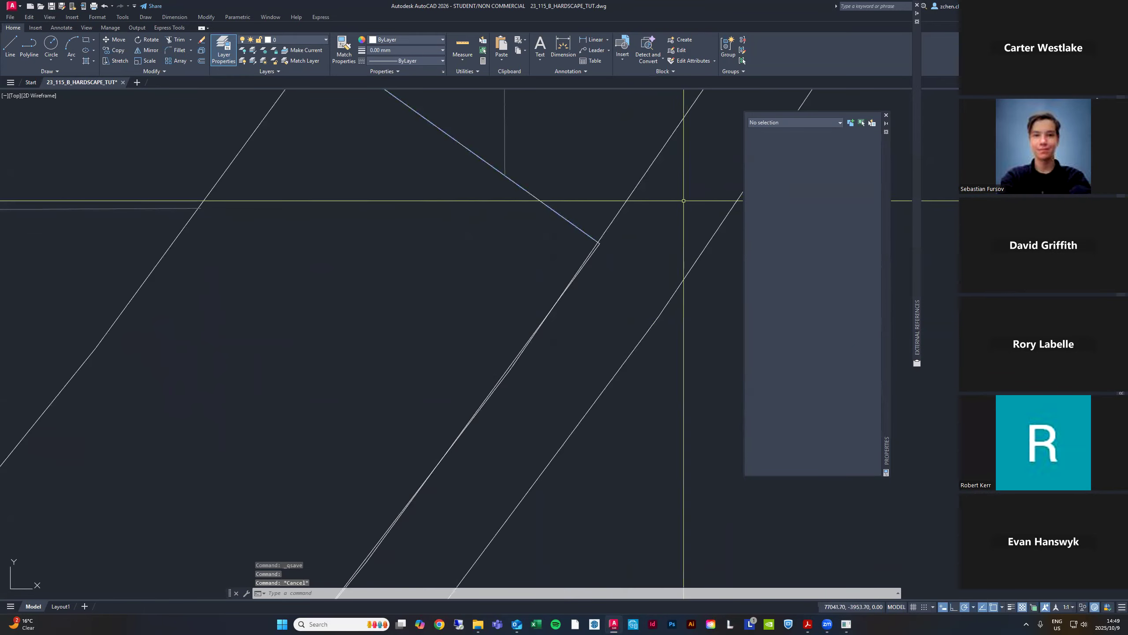
left_click(598, 249)
scroll(664, 268, "down", 5)
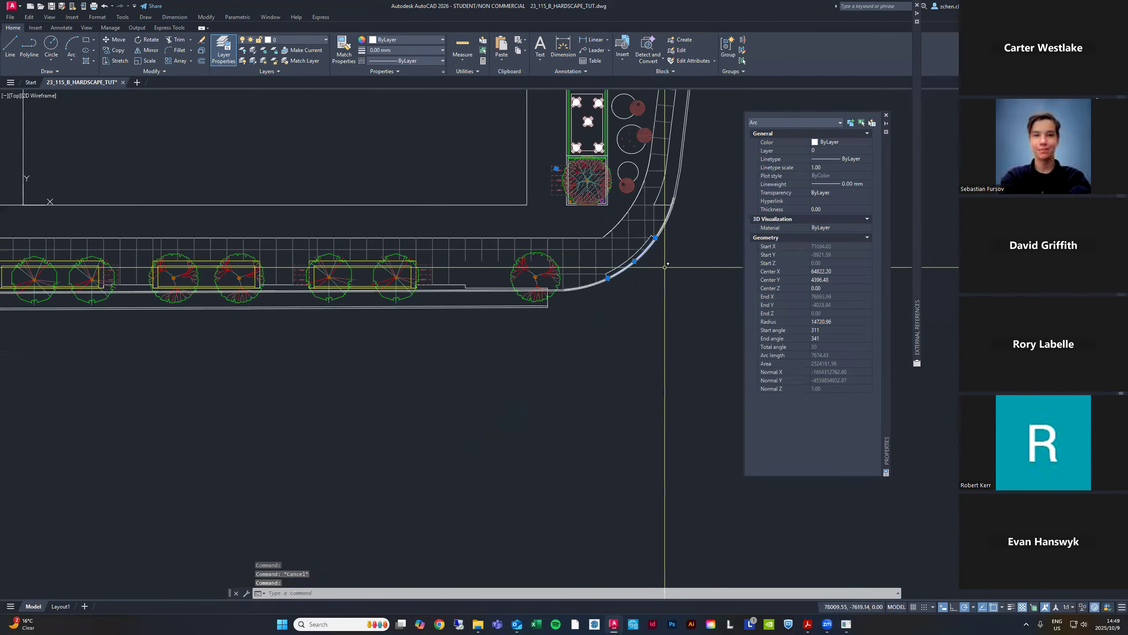
key("Delete")
Try to trim the short line end overshooting the outer curve, using the curve as the cutting edge
scroll(516, 338, "up", 20)
left_click(517, 333)
left_click(481, 284)
type("tr")
key("Return")
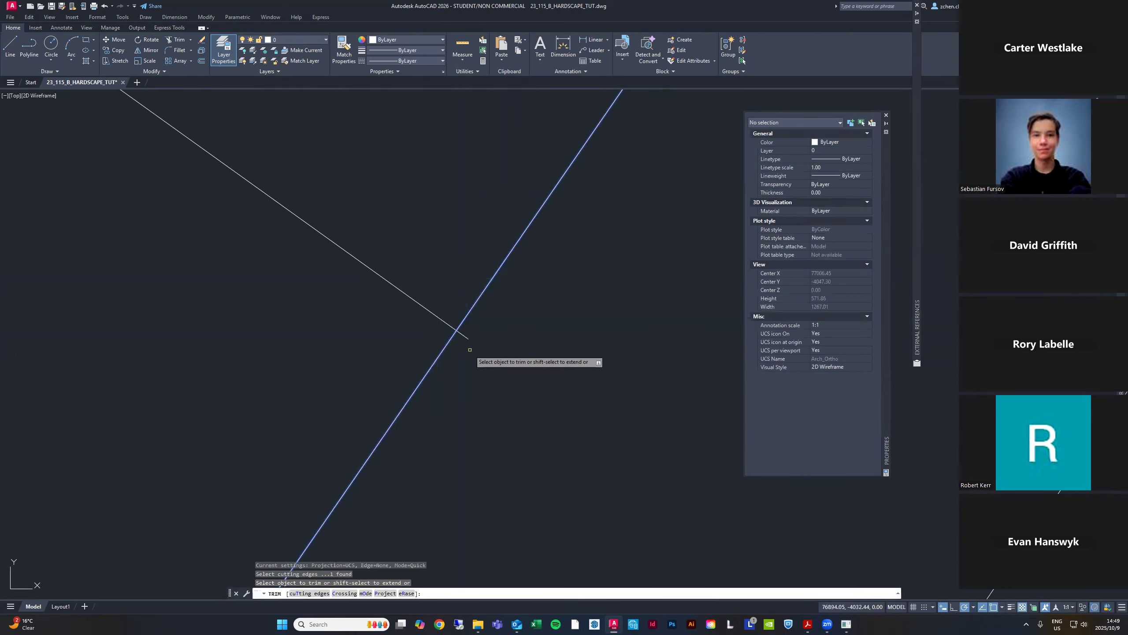
key("Escape")
key("ctrl+z")
scroll(615, 229, "up", 10)
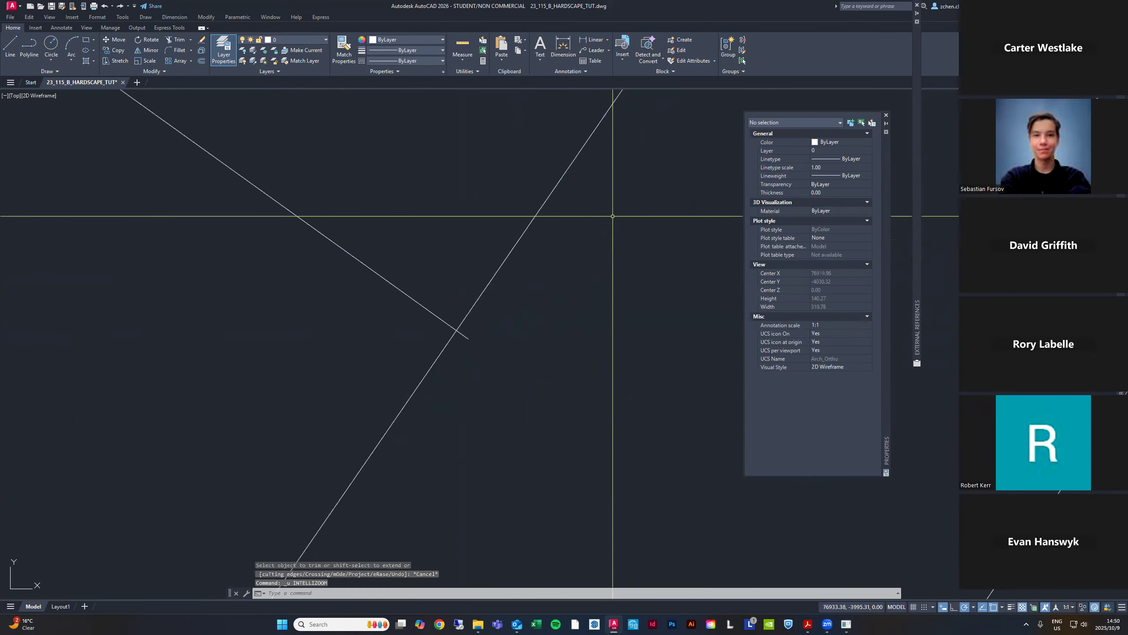
Regenerate the AutoCAD drawing, bring the whole site plan into view and save the file
scroll(611, 231, "down", 5)
type("re")
key("Return")
scroll(657, 246, "down", 10)
middle_click_drag(657, 246, 642, 308)
key("ctrl+s")
middle_click_drag(680, 234, 621, 260)
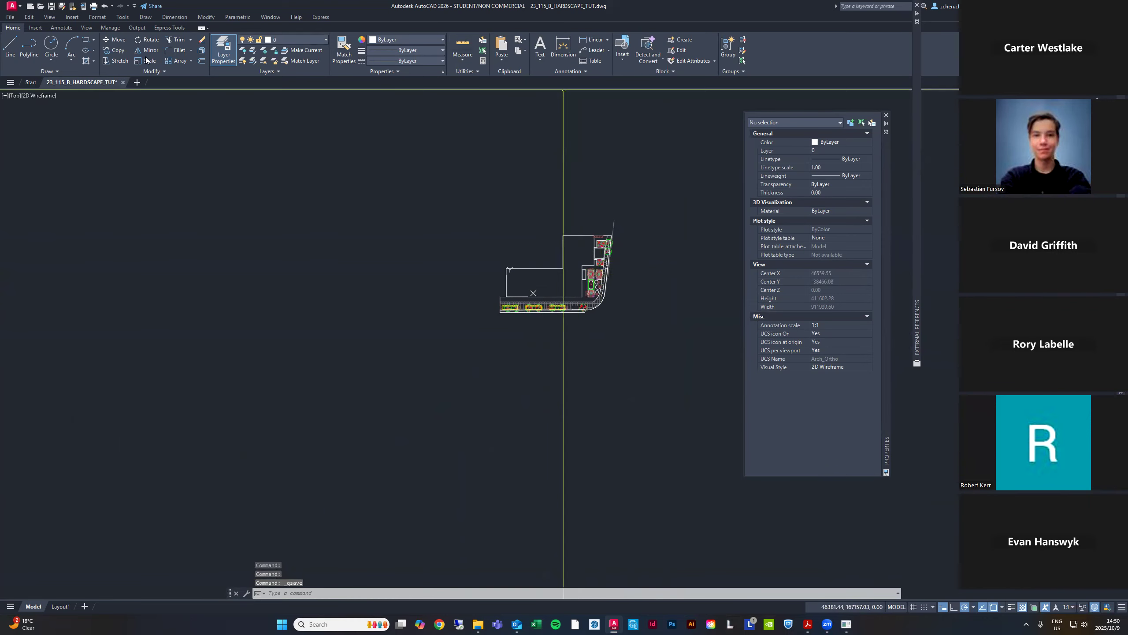
Switch back to SketchUp, review the site plan beside the model statistics, and close the Model Info window
key("alt+Tab")
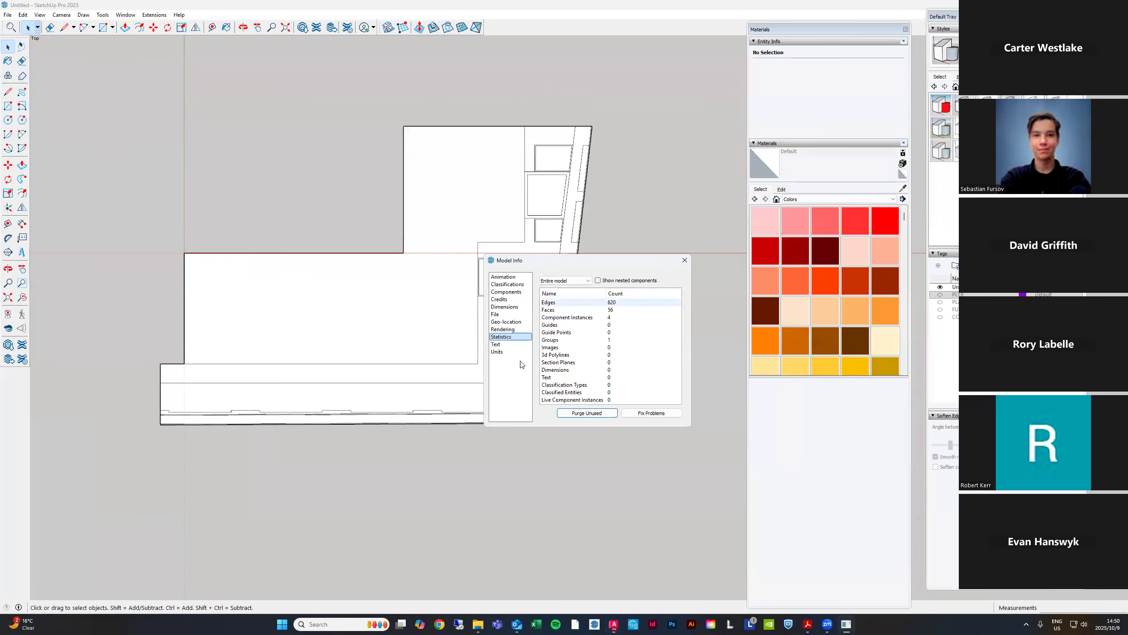
scroll(385, 293, "down", 9)
scroll(432, 354, "up", 7)
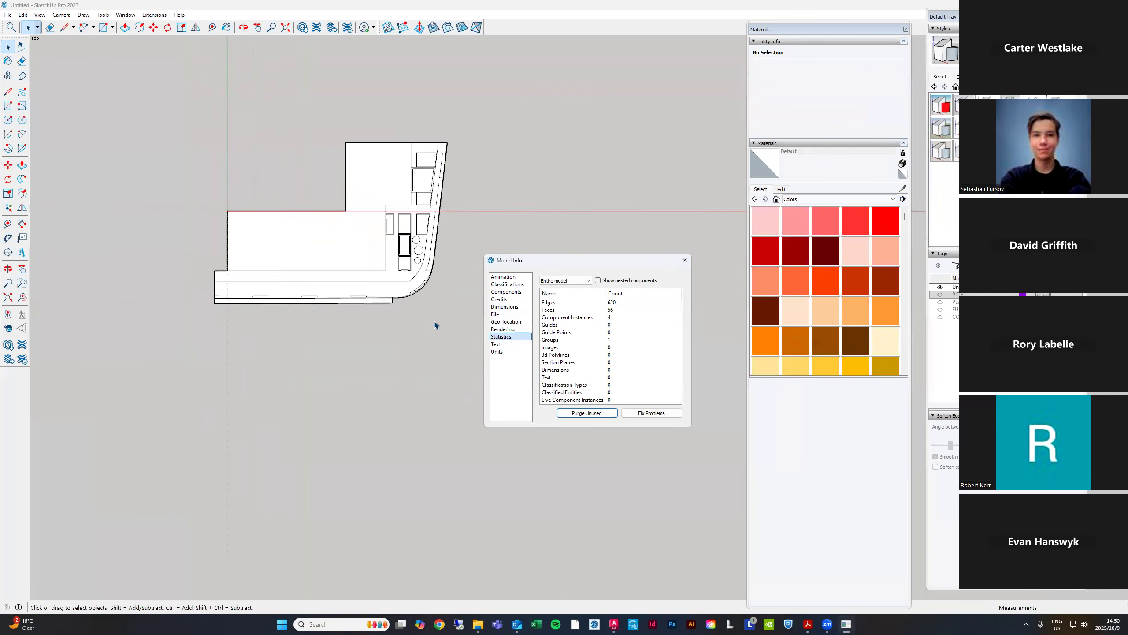
scroll(252, 286, "down", 2)
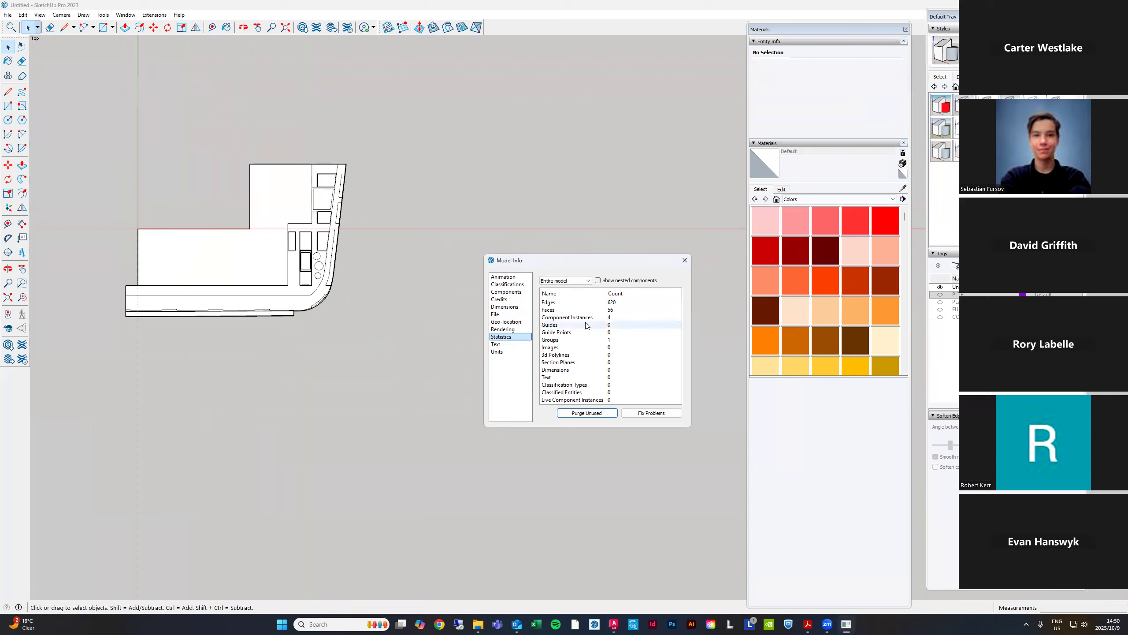
left_click(684, 260)
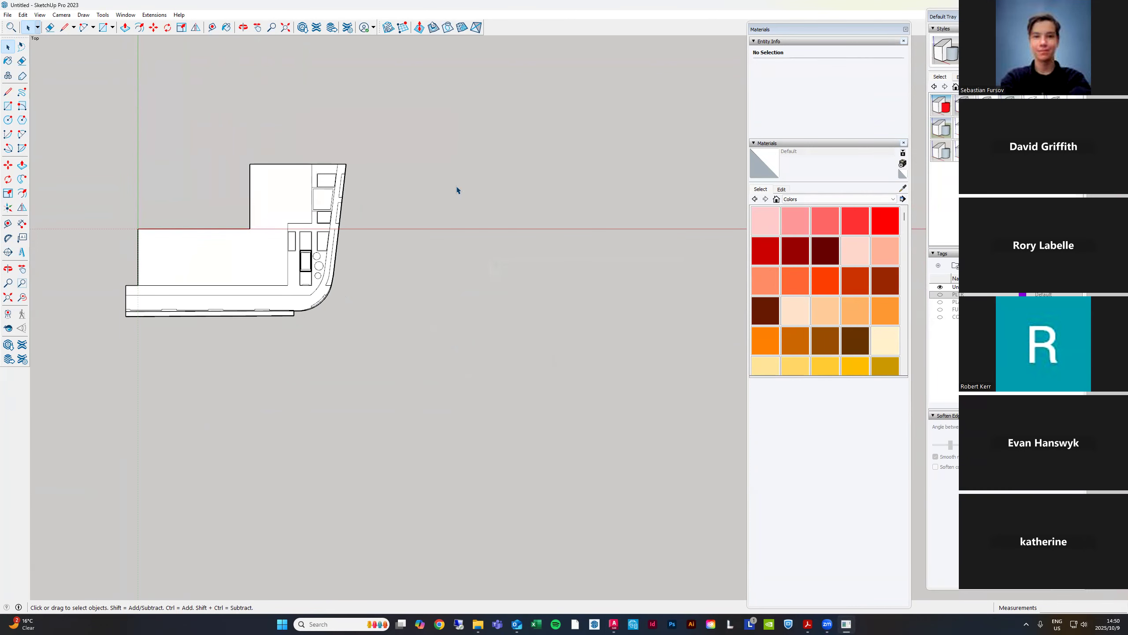
Import the drawing 23_115_B_HARDSCAPE_TUT.dwg into the model and dismiss the import results
left_click(7, 15)
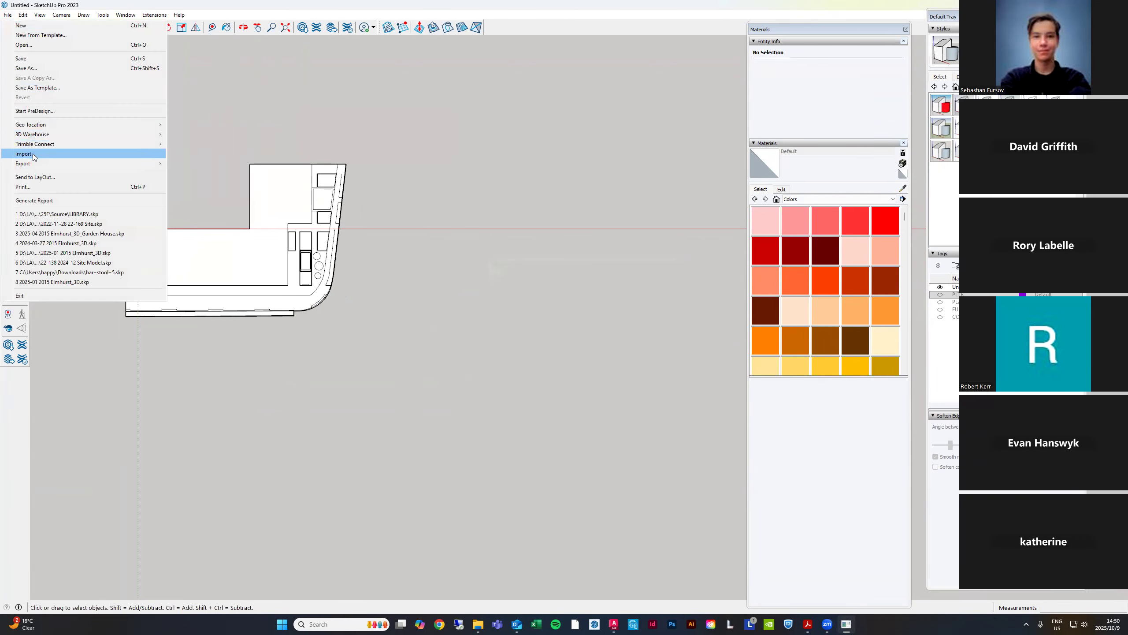
left_click(36, 154)
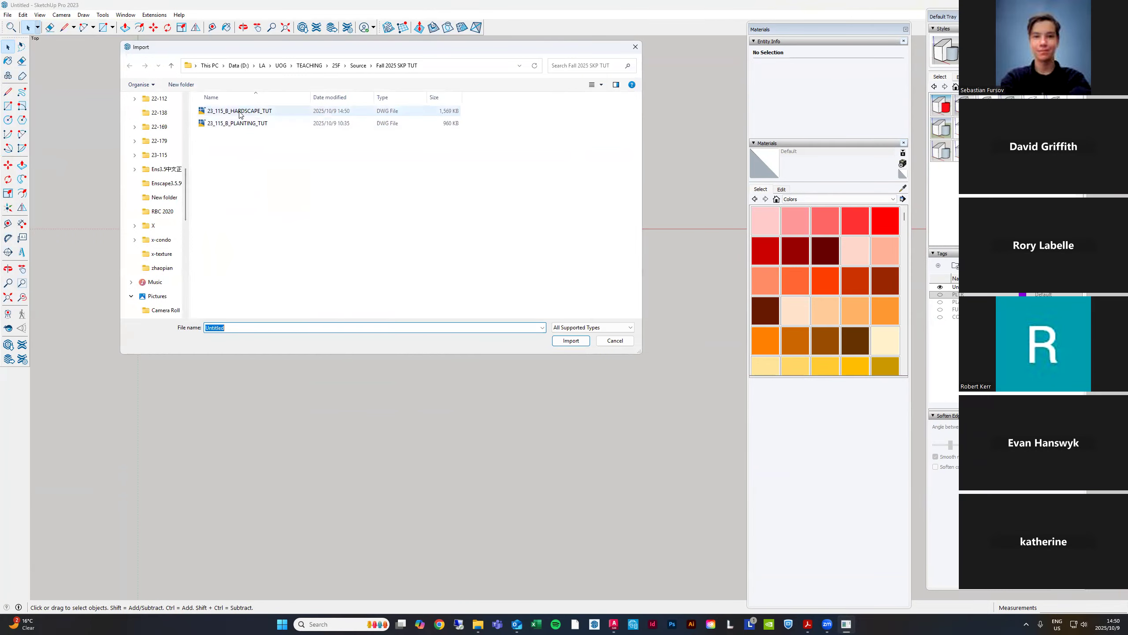
double_click(237, 112)
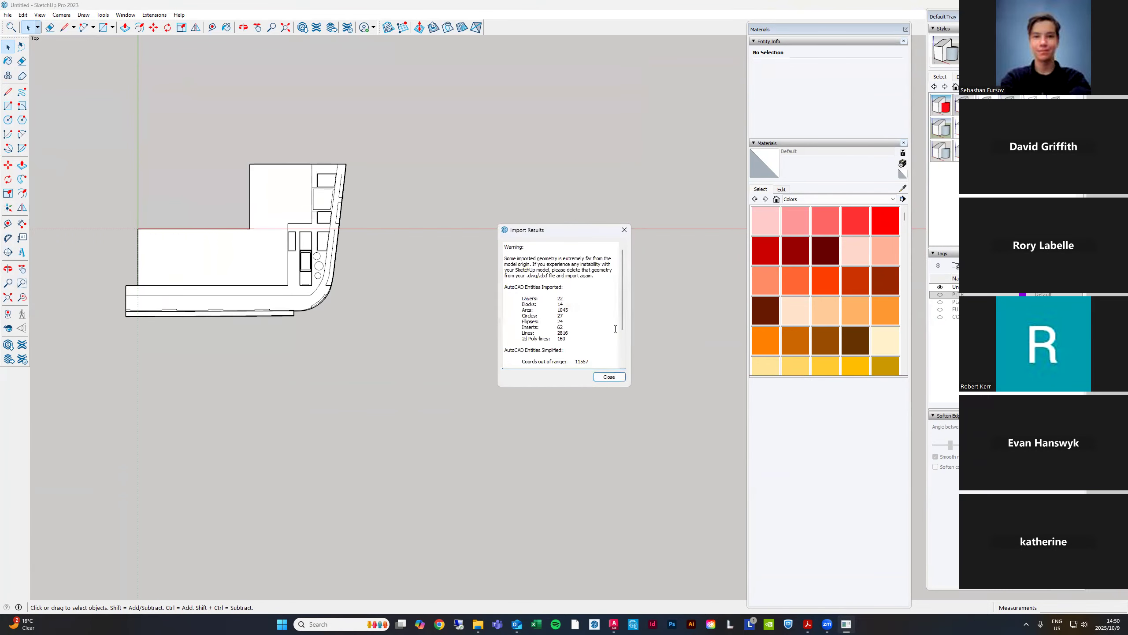
left_click(609, 377)
scroll(378, 184, "down", 3)
scroll(348, 227, "up", 3)
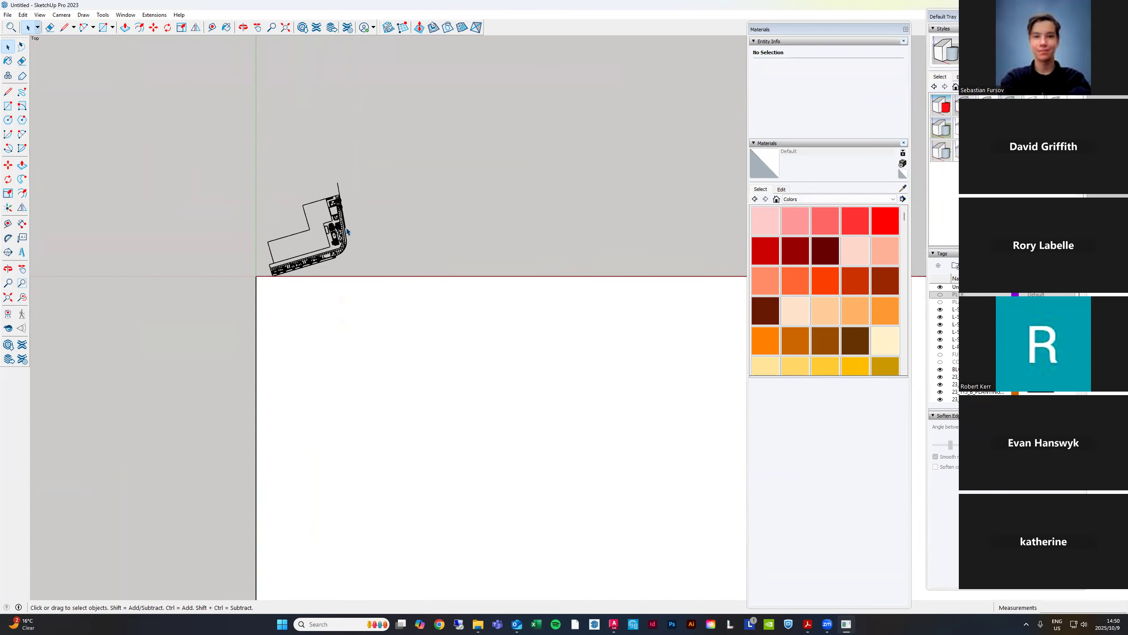
Select the oversized earlier site plan geometry, excluding the newly imported component, and delete it
scroll(348, 198, "down", 3)
scroll(313, 192, "up", 5)
scroll(349, 185, "down", 1)
left_click(330, 193)
scroll(343, 178, "down", 4)
left_click_drag(244, 79, 618, 425)
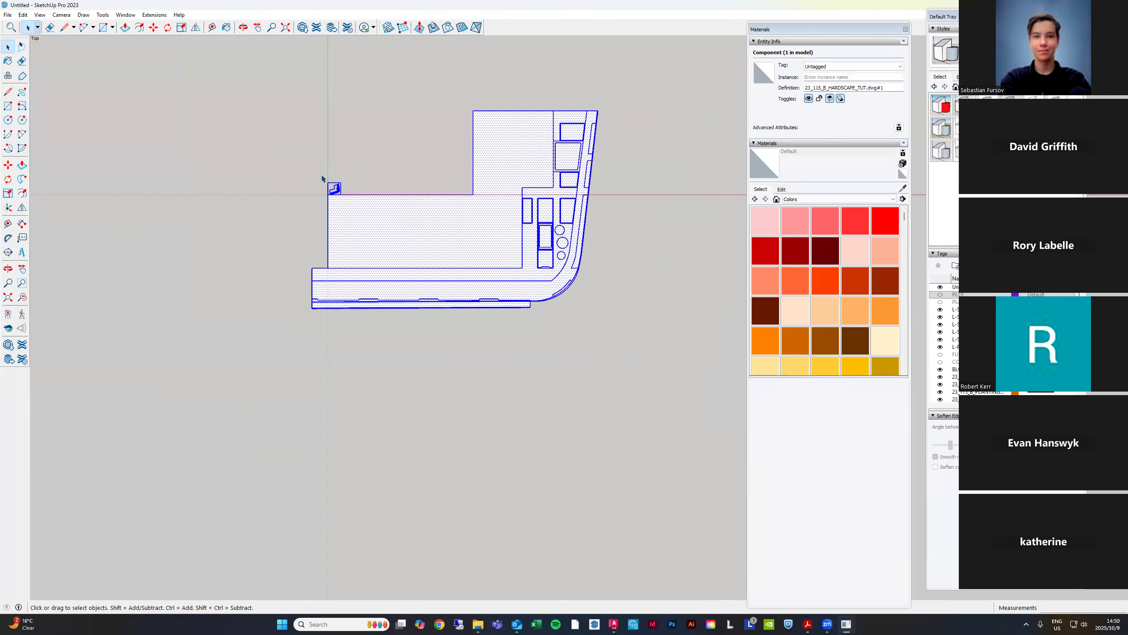
scroll(314, 192, "up", 5)
scroll(339, 242, "down", 8)
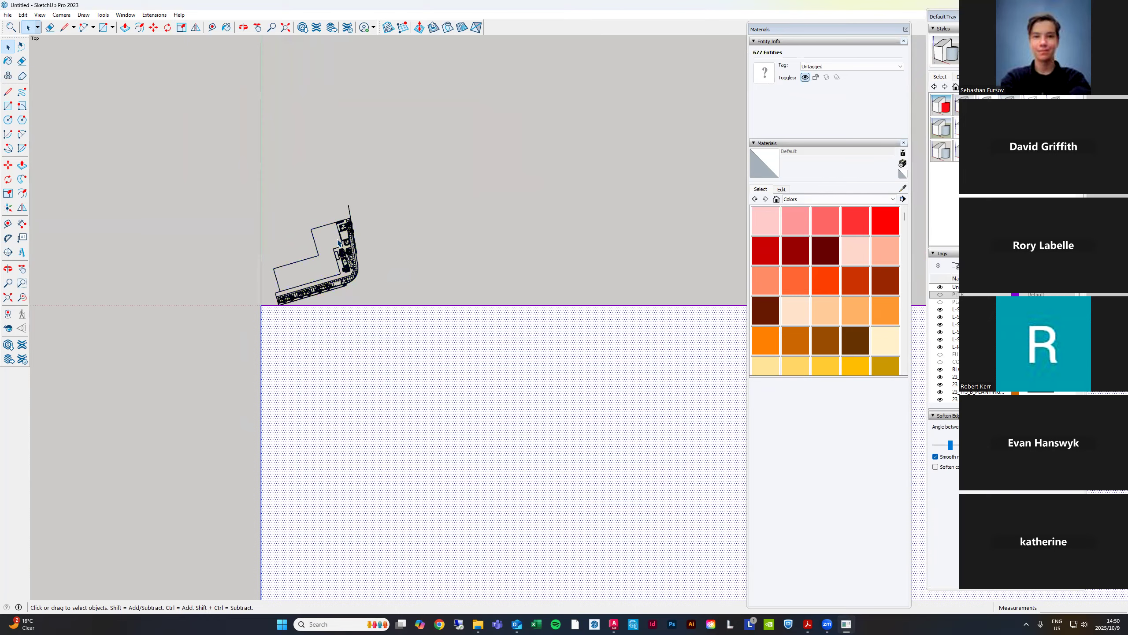
left_click(338, 243)
Move the imported site plan component by the building outline's corner onto the model origin
left_click(277, 304)
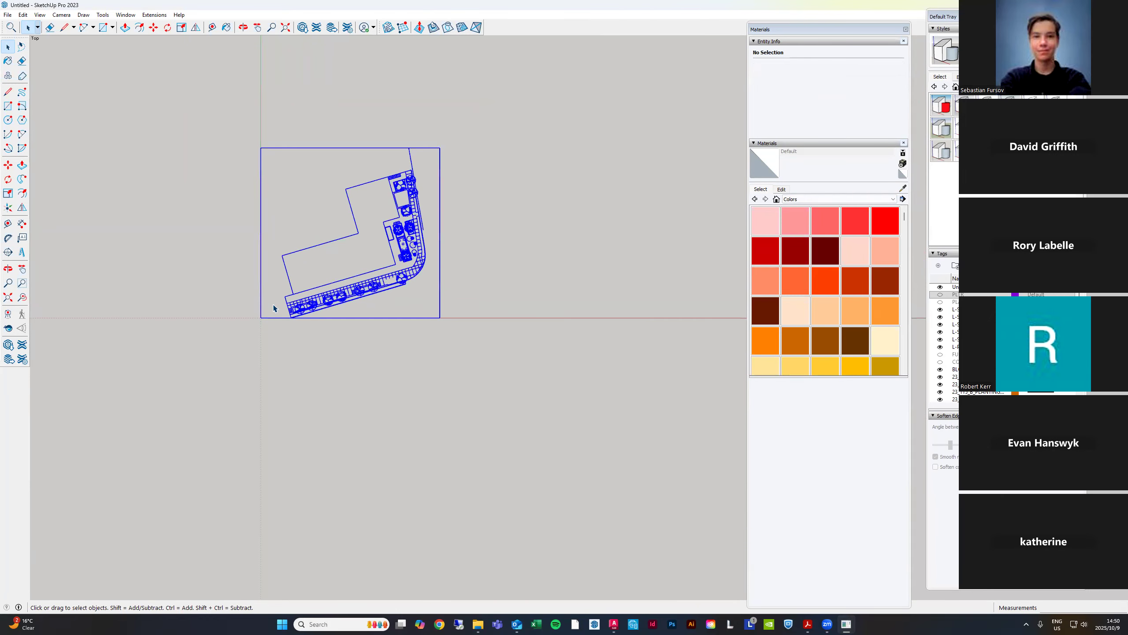
scroll(291, 310, "up", 5)
scroll(292, 310, "up", 2)
key("m")
scroll(323, 353, "up", 2)
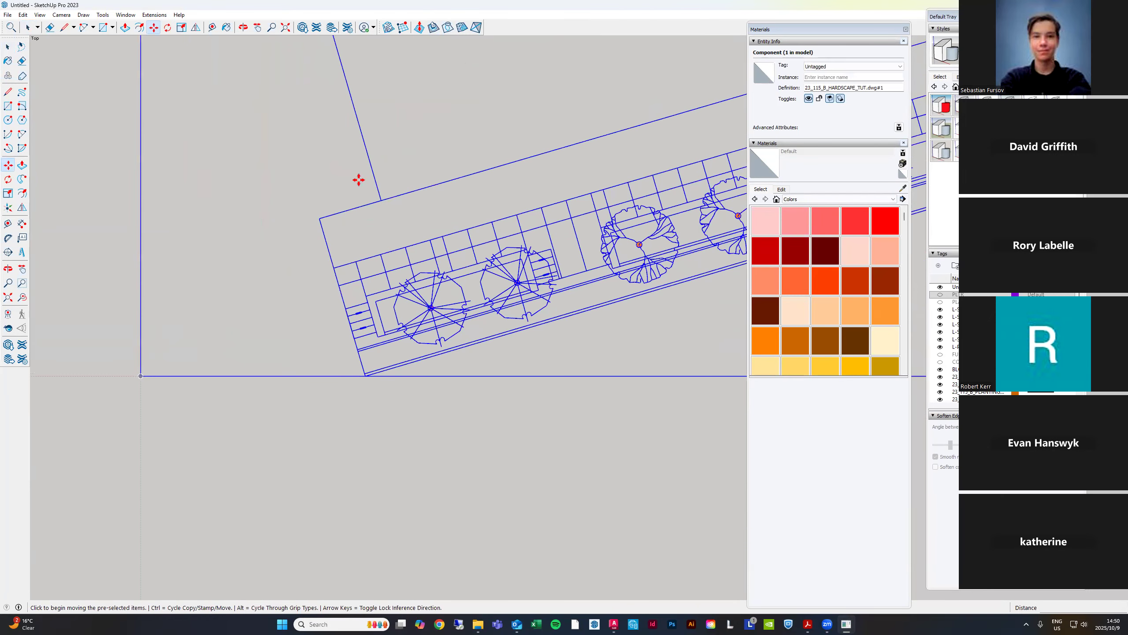
left_click(380, 197)
scroll(381, 197, "down", 4)
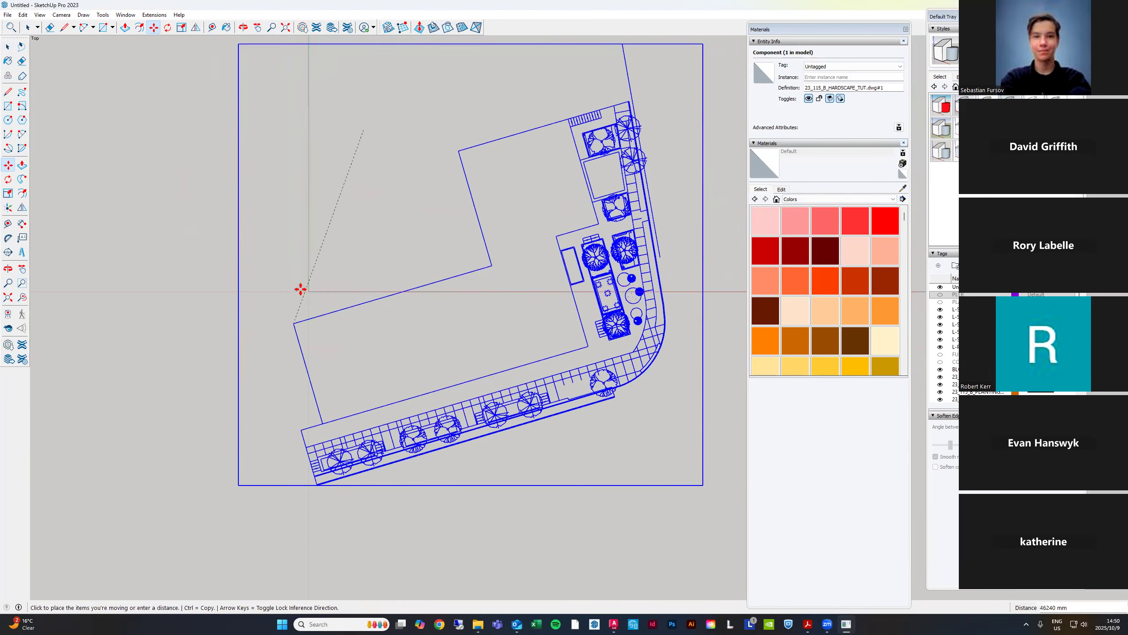
left_click(308, 291)
Rotate the site plan component about the origin so the building's long edge aligns with the red axis
key("q")
left_click(308, 291)
left_click(345, 280)
left_click(351, 293)
key("space")
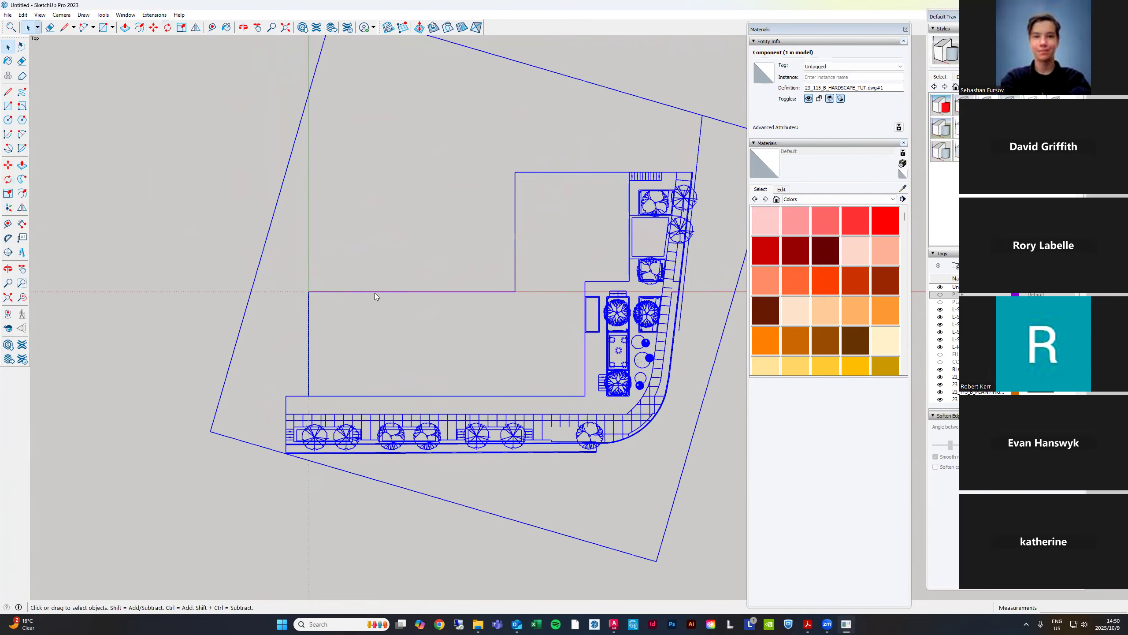
Explode the imported site plan component into separate geometry and clear the selection
right_click(376, 293)
right_click(382, 293)
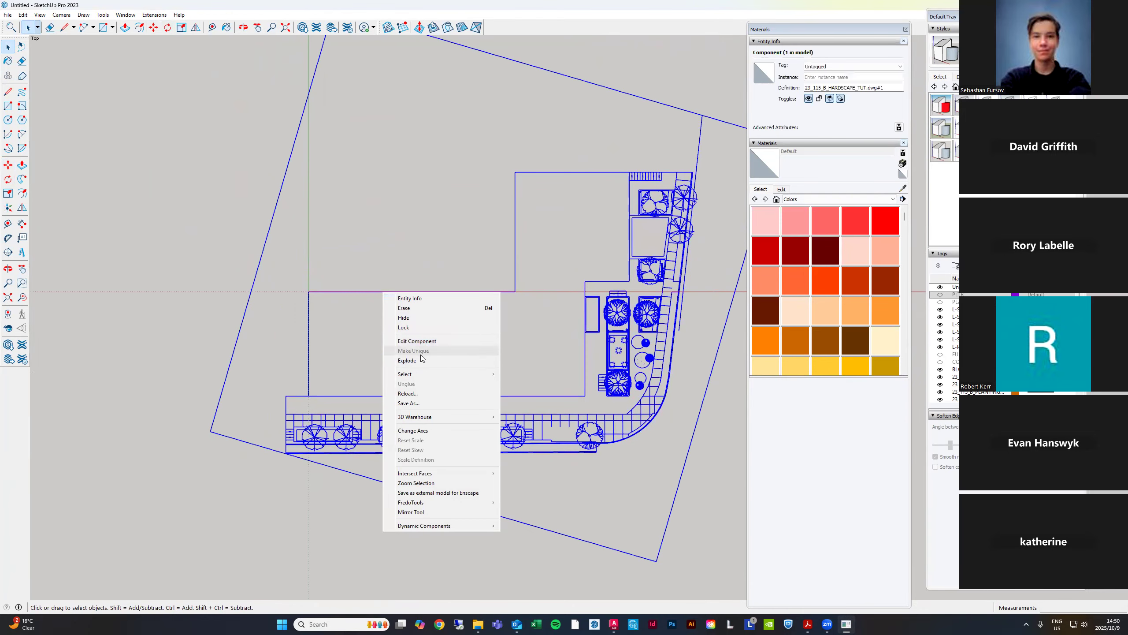
left_click(419, 360)
scroll(262, 200, "down", 3)
left_click(582, 263)
scroll(502, 201, "up", 3)
scroll(497, 218, "up", 2)
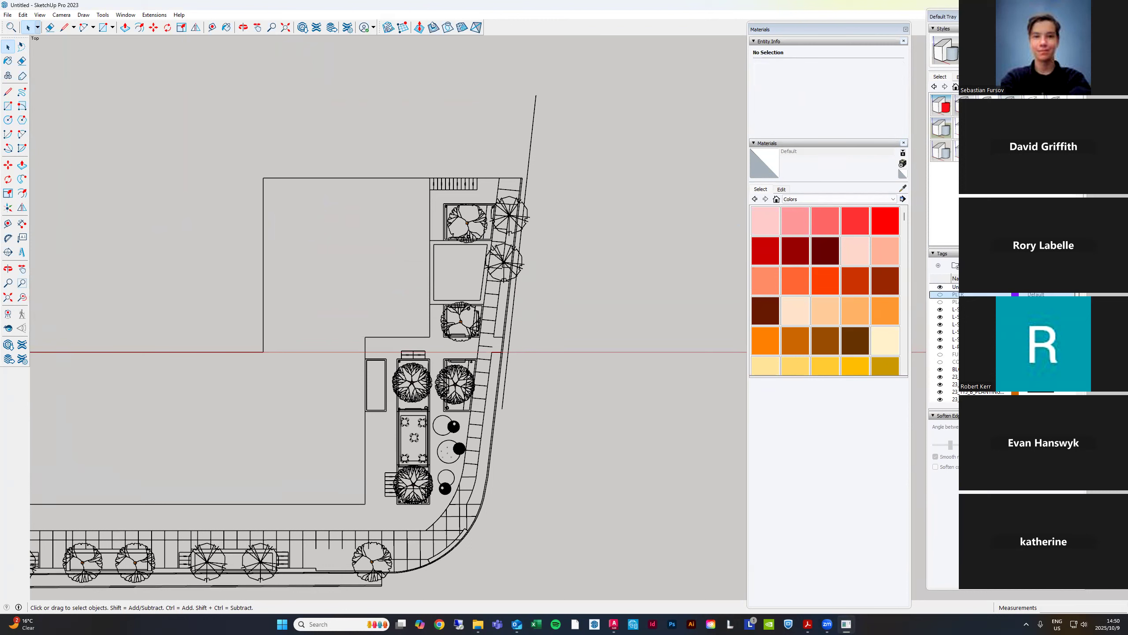
Delete all tags brought in by the DWG import, keeping the planter, planting, furniture and concrete joint tags
left_click(977, 309)
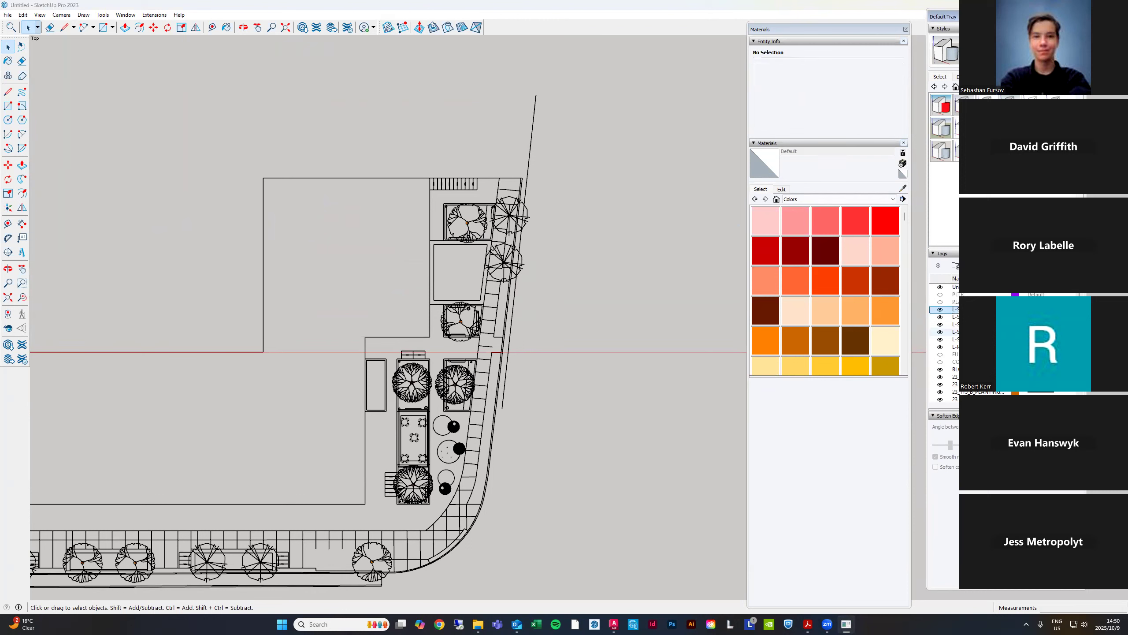
left_click(955, 347, "shift")
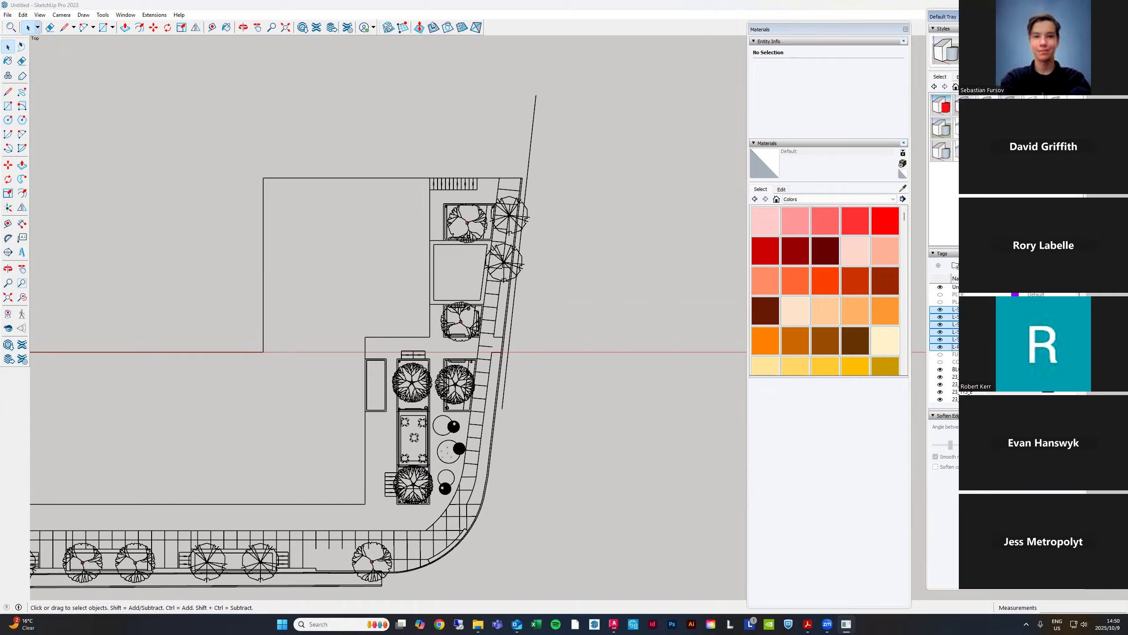
key("Delete")
key("Return")
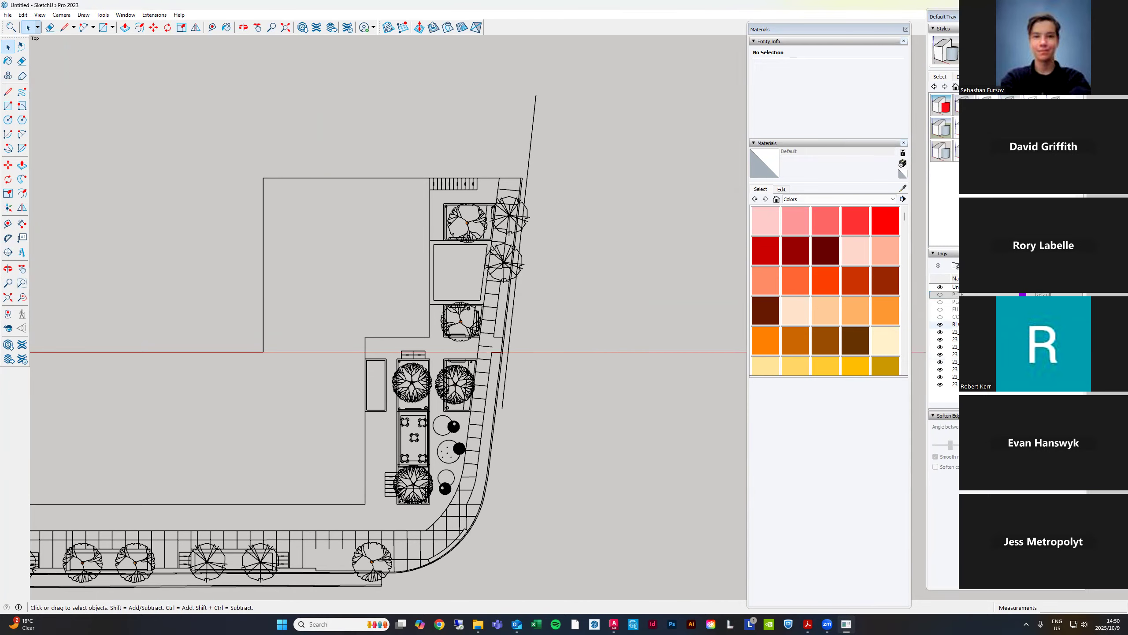
left_click(977, 324)
left_click(978, 384, "shift")
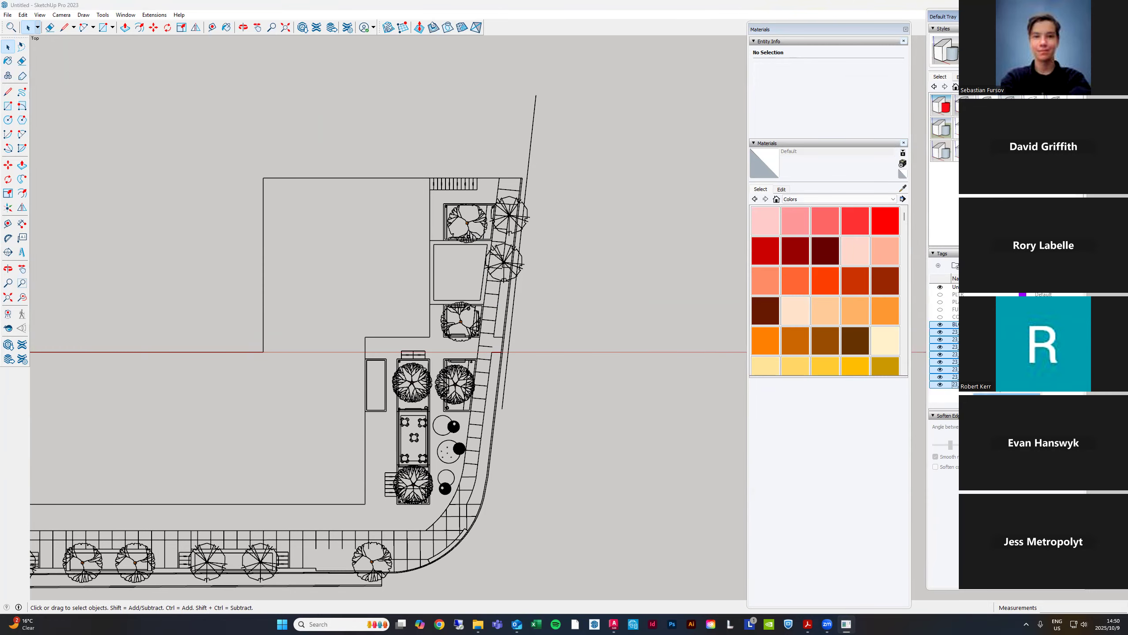
key("Delete")
key("Return")
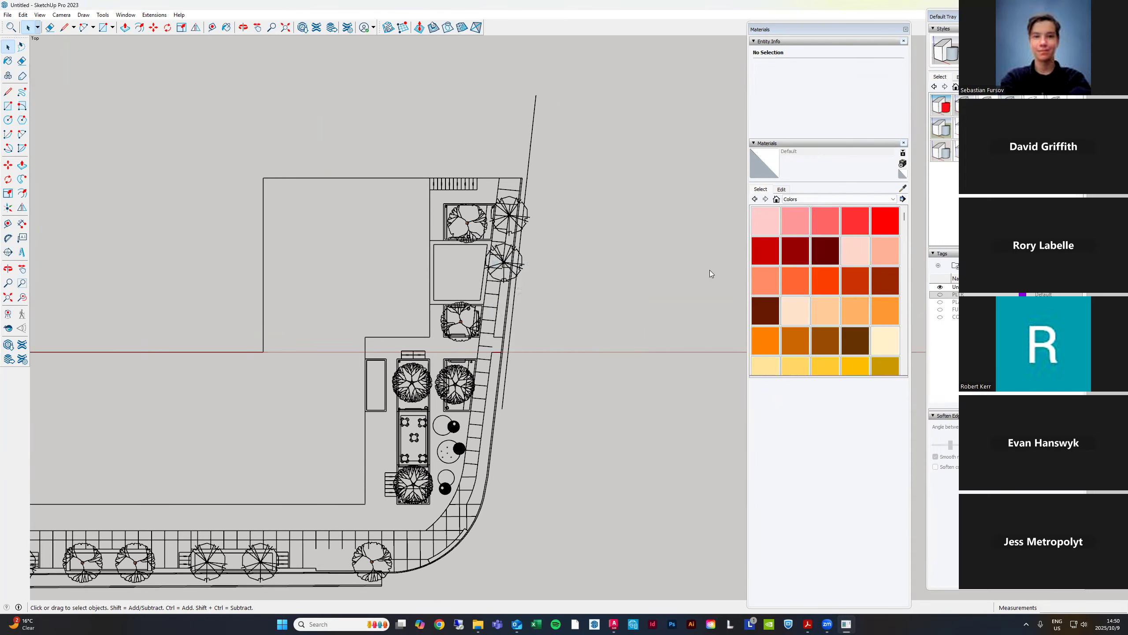
Show the hidden planter, planting, furniture and concrete joint tags, and delete the oversized leftover components from the earlier import
scroll(701, 260, "down", 2)
left_click(942, 317, "shift")
left_click(940, 316)
scroll(581, 323, "down", 12)
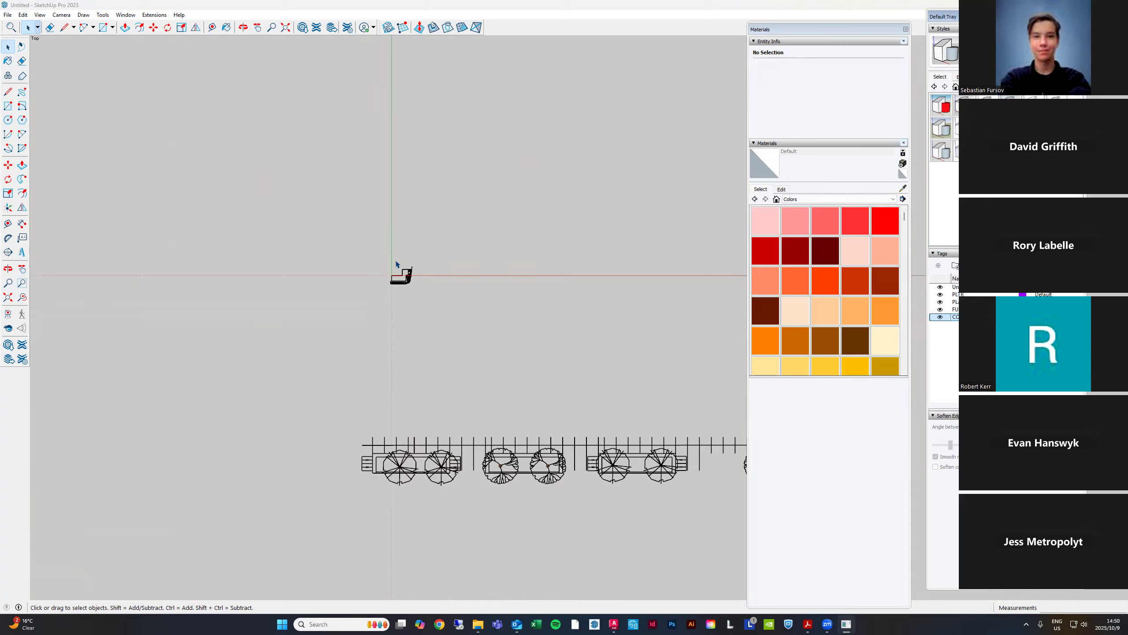
scroll(335, 309, "down", 2)
left_click_drag(611, 462, 433, 159)
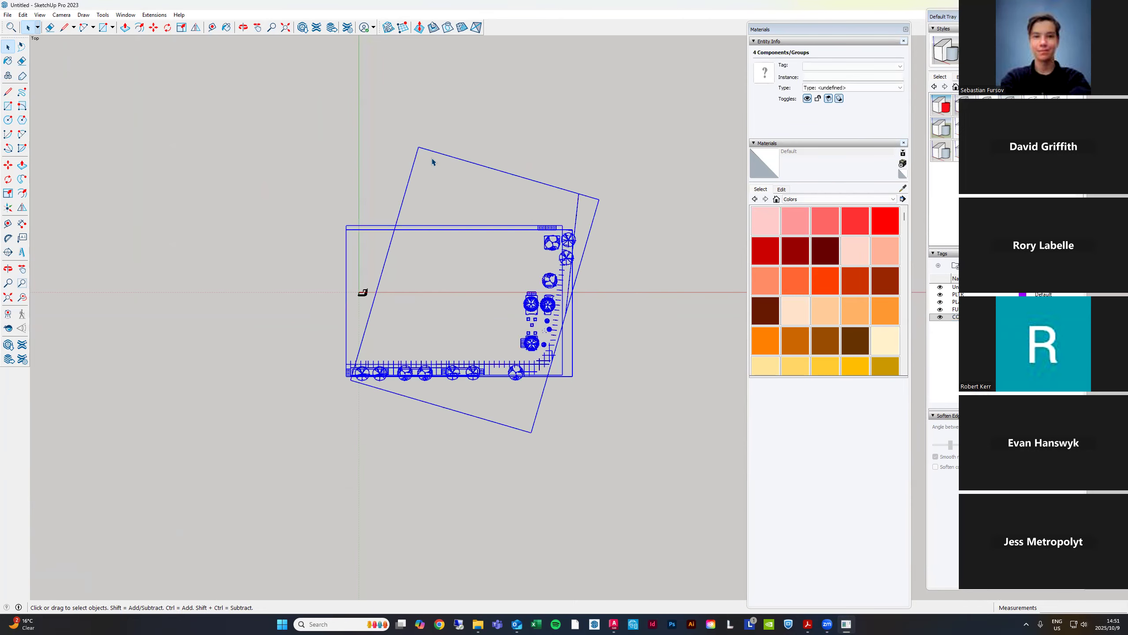
key("Delete")
Assign the site furniture component of the new plan to the FURNITURE tag
scroll(370, 292, "up", 15)
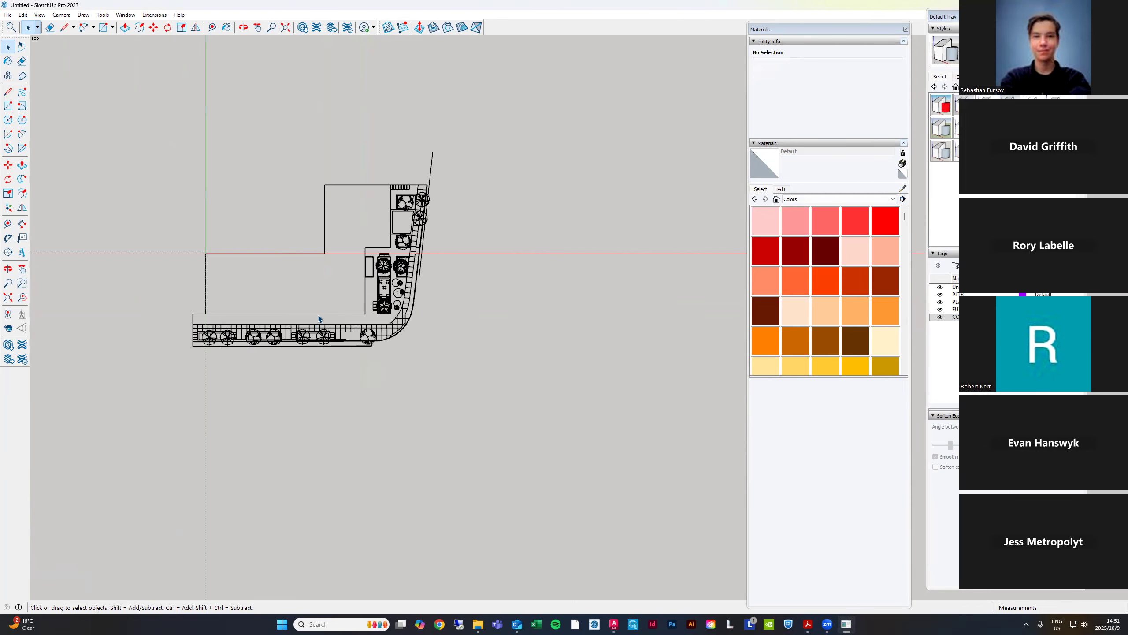
scroll(365, 264, "up", 5)
scroll(349, 308, "down", 1)
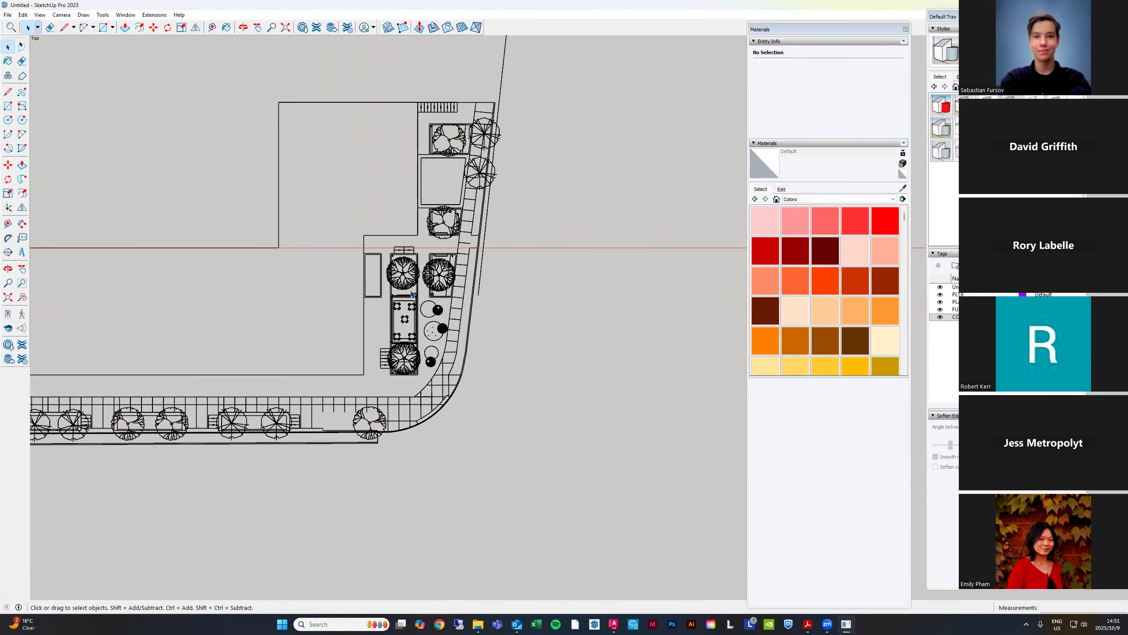
scroll(412, 294, "up", 3)
scroll(413, 275, "down", 3)
scroll(422, 130, "up", 3)
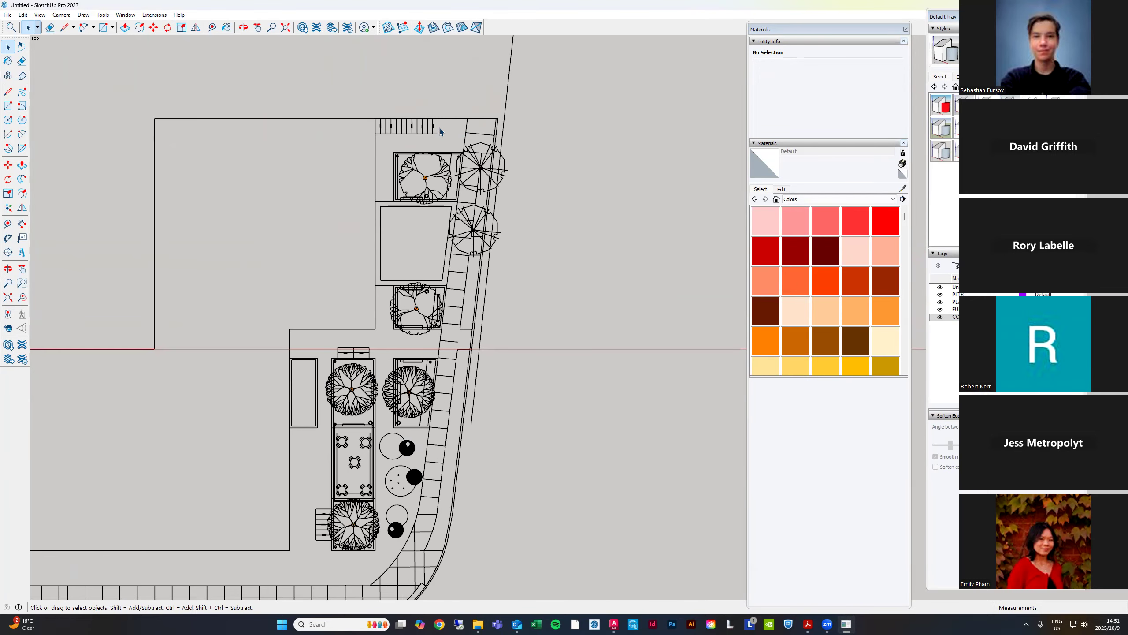
left_click(448, 152)
left_click(844, 66)
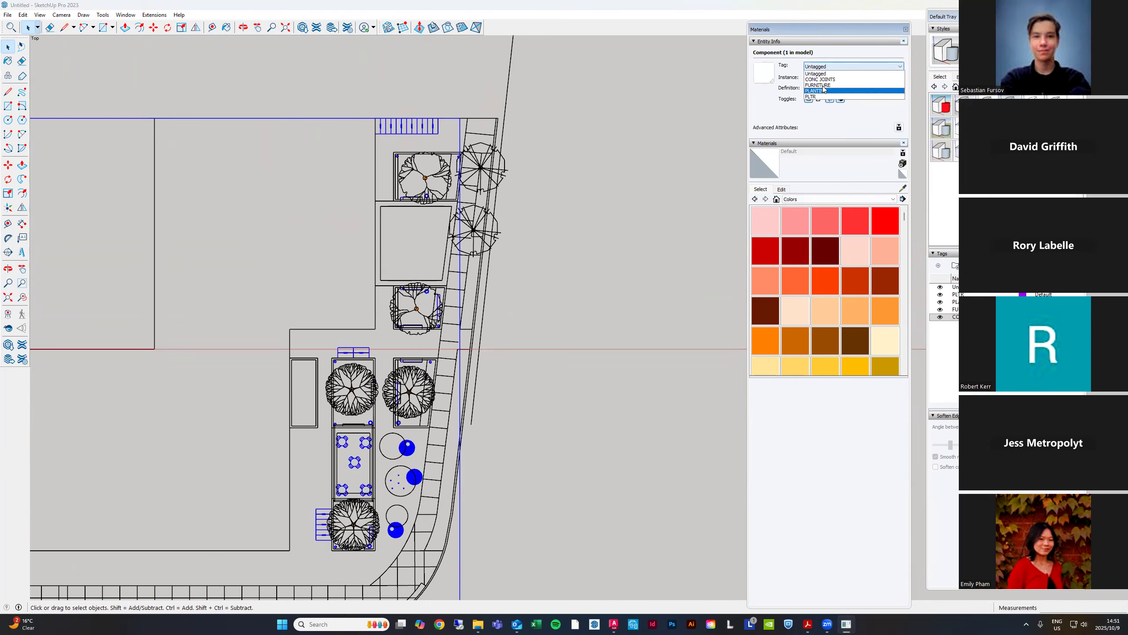
left_click(820, 85)
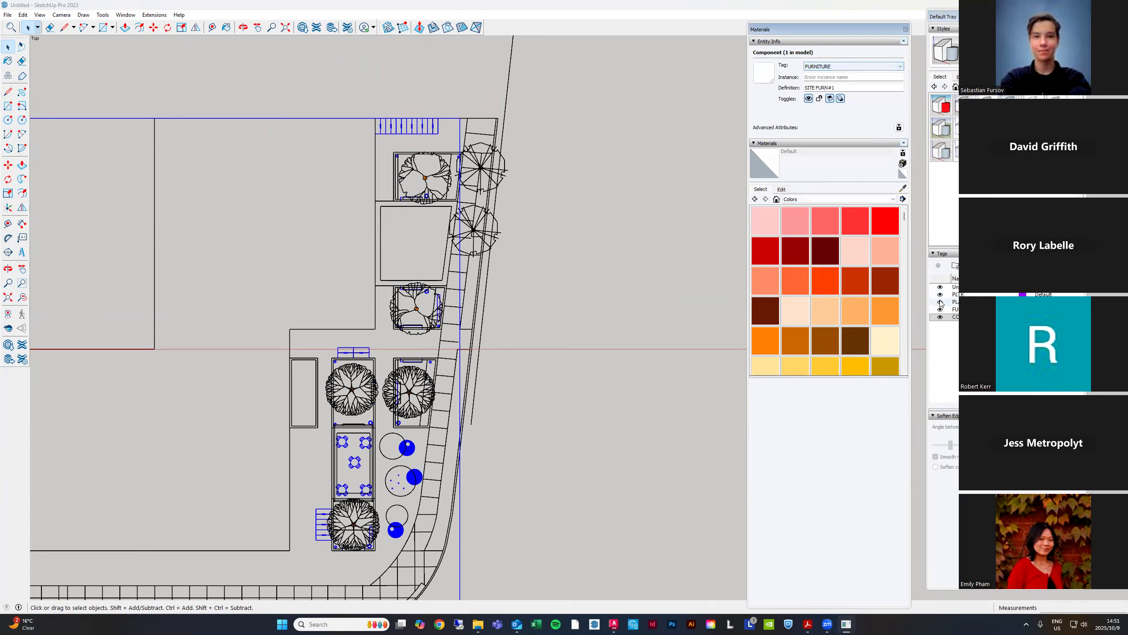
Hide the PLTR, PLANTING, FURNITURE and CONC JOINTS tags
left_click(940, 296)
left_click(940, 294)
left_click(940, 302)
left_click(940, 310)
left_click(940, 317)
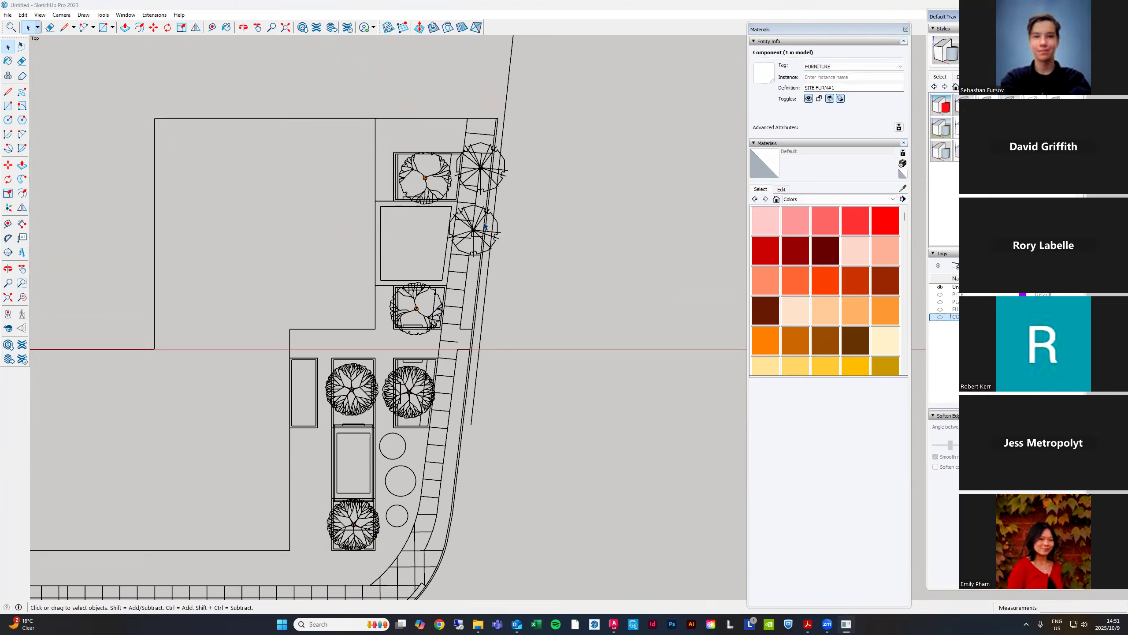
Assign the component holding the tree symbols to its matching hidden tag
left_click(484, 217)
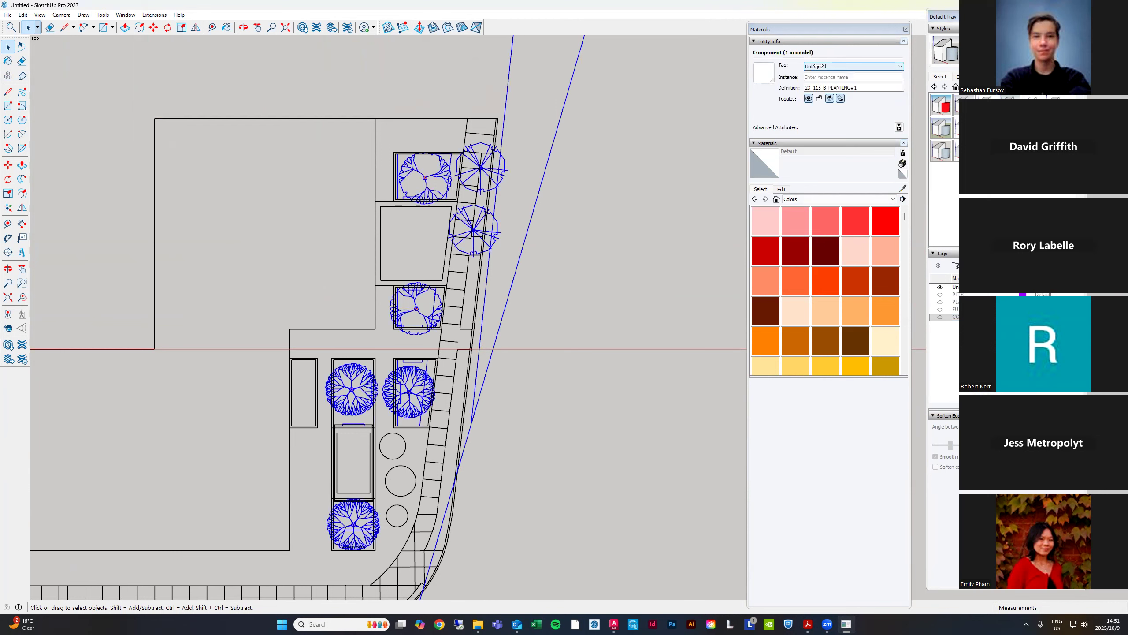
left_click(844, 66)
left_click(825, 85)
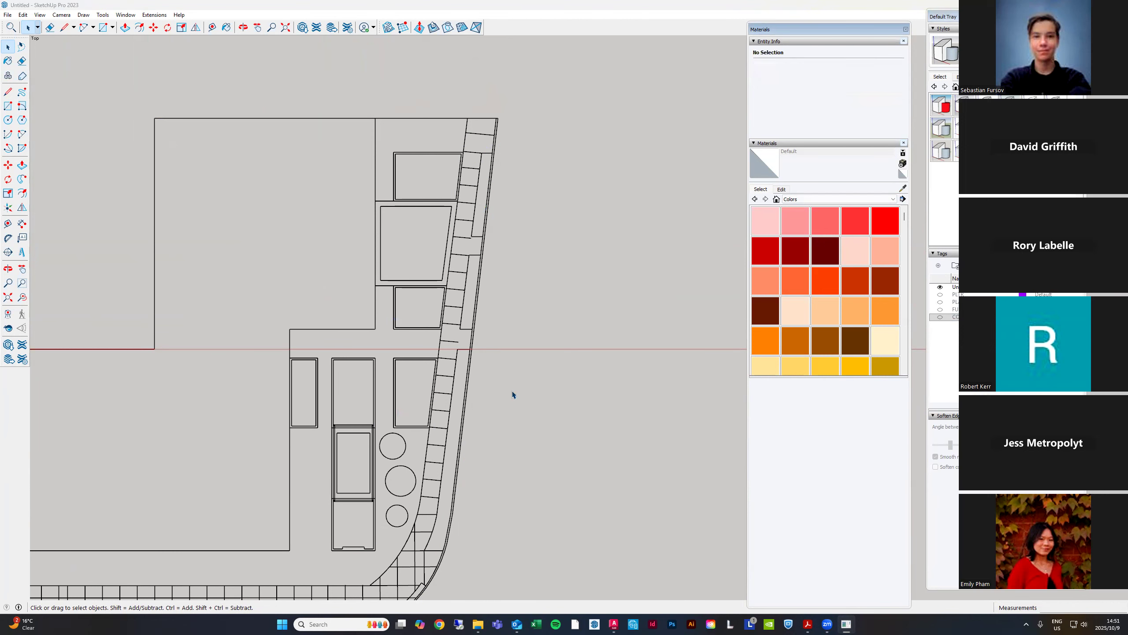
Assign the concrete joints component along the sidewalk to its matching hidden tag
scroll(411, 478, "down", 1)
scroll(410, 478, "down", 2)
middle_click_drag(411, 478, 461, 388, "shift")
scroll(376, 464, "up", 3)
left_click(422, 415)
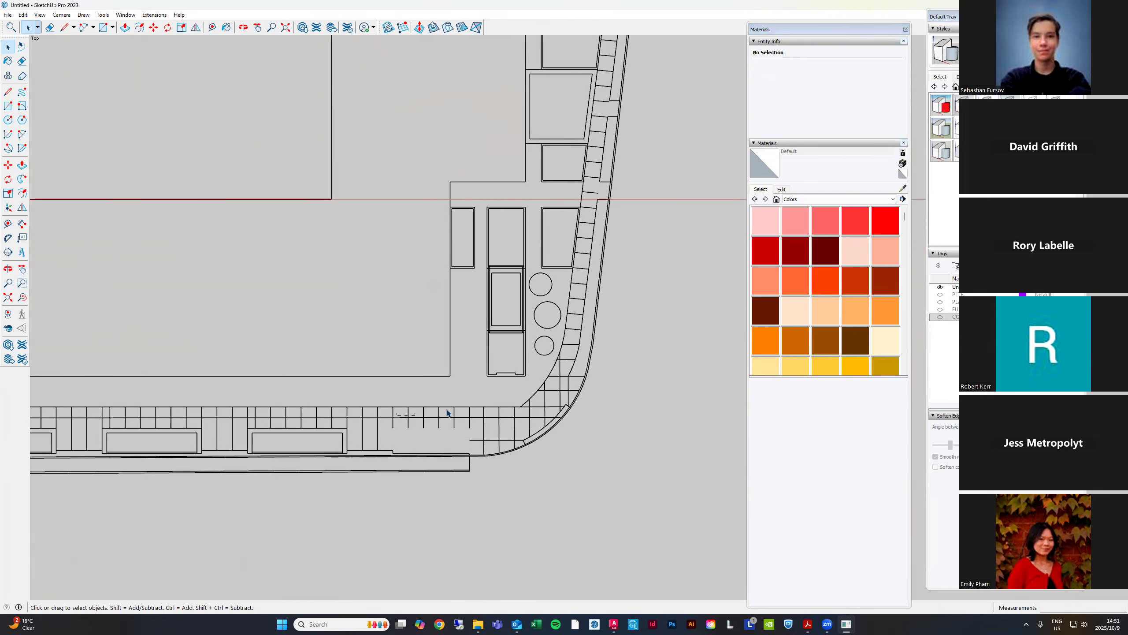
left_click(827, 66)
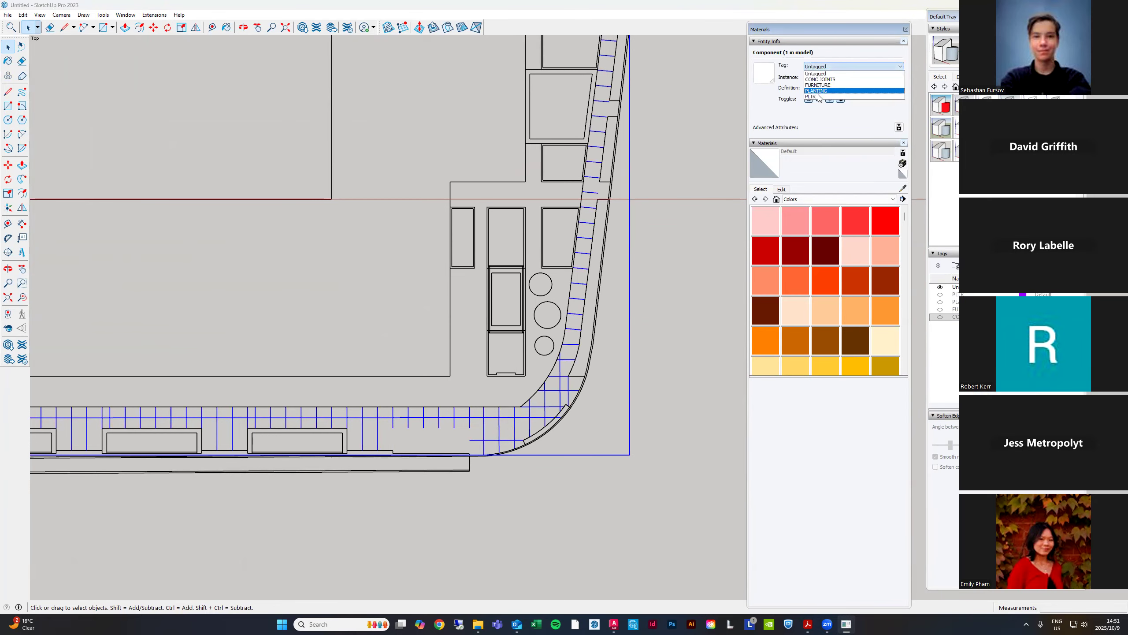
left_click(817, 96)
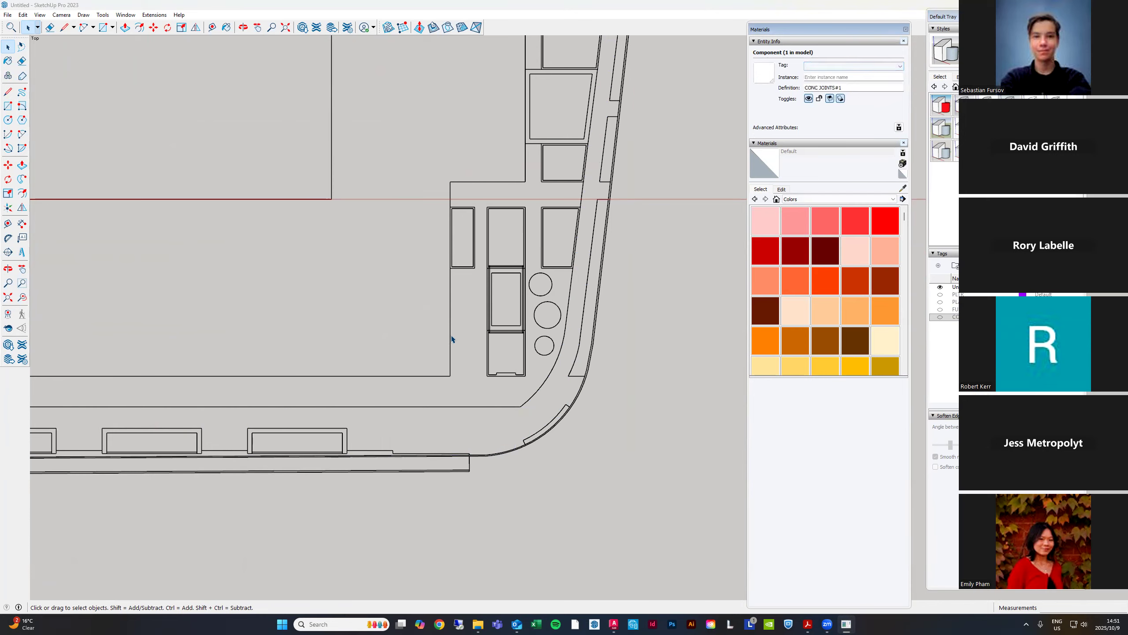
Group the three rectangular planters along the lower sidewalk and assign the group to the matching hidden tag
scroll(519, 363, "down", 1)
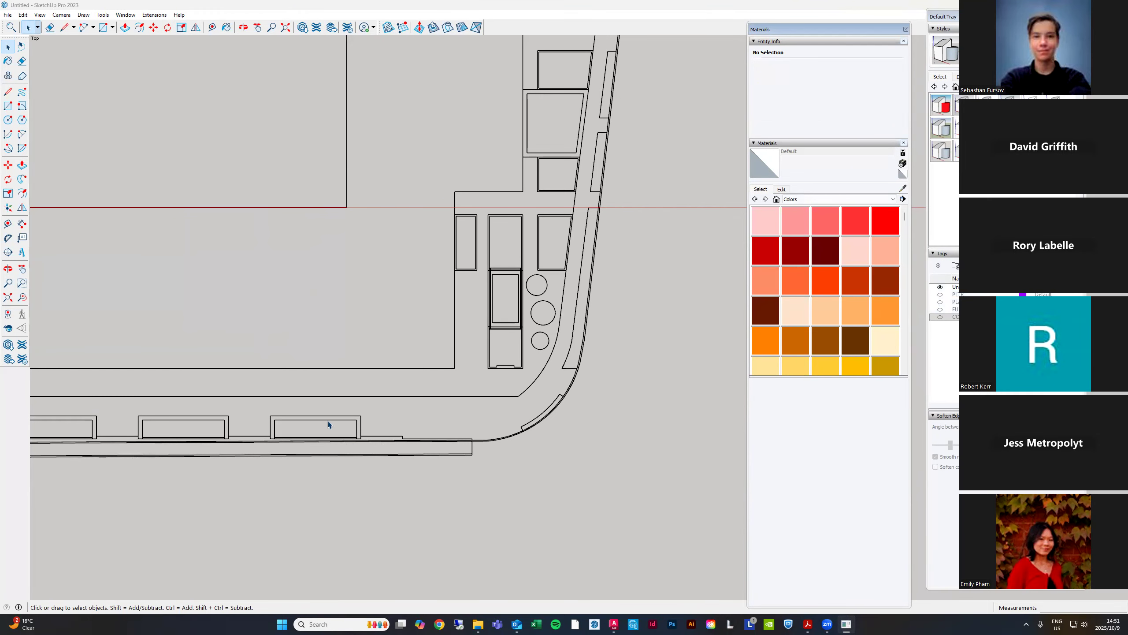
left_click(220, 419)
scroll(242, 423, "down", 1)
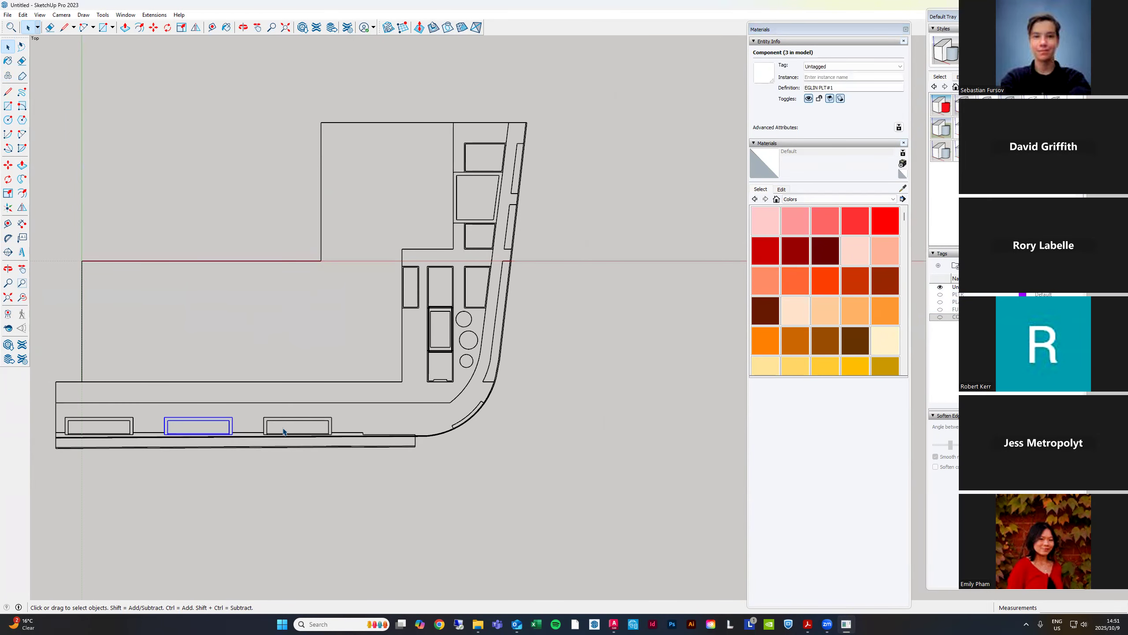
left_click_drag(120, 416, 119, 416)
key("ctrl+g")
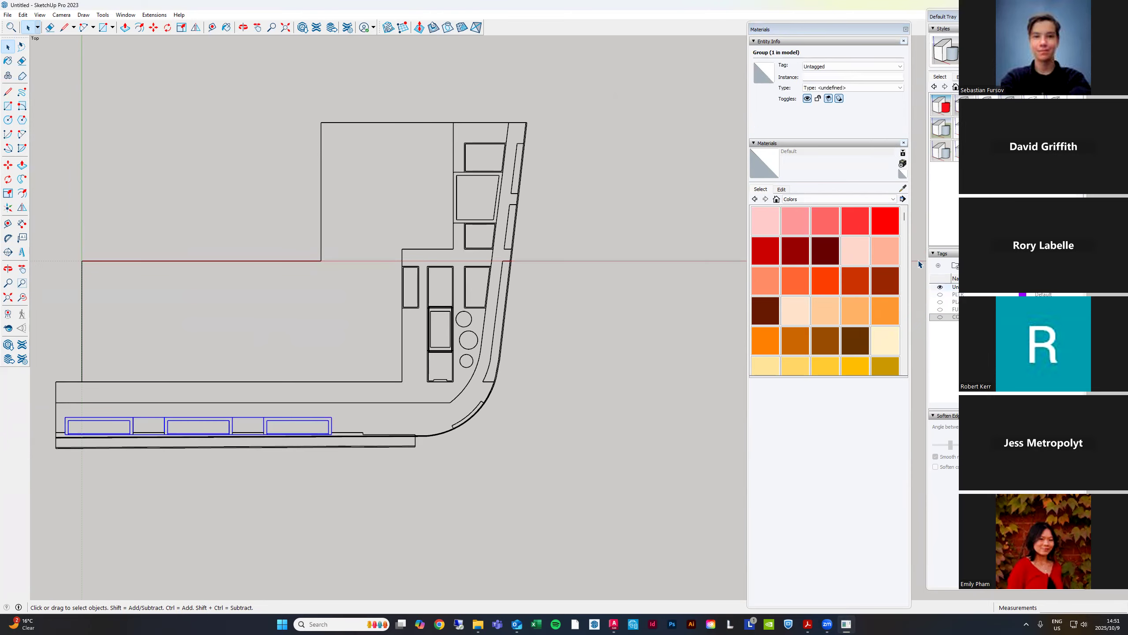
left_click(840, 67)
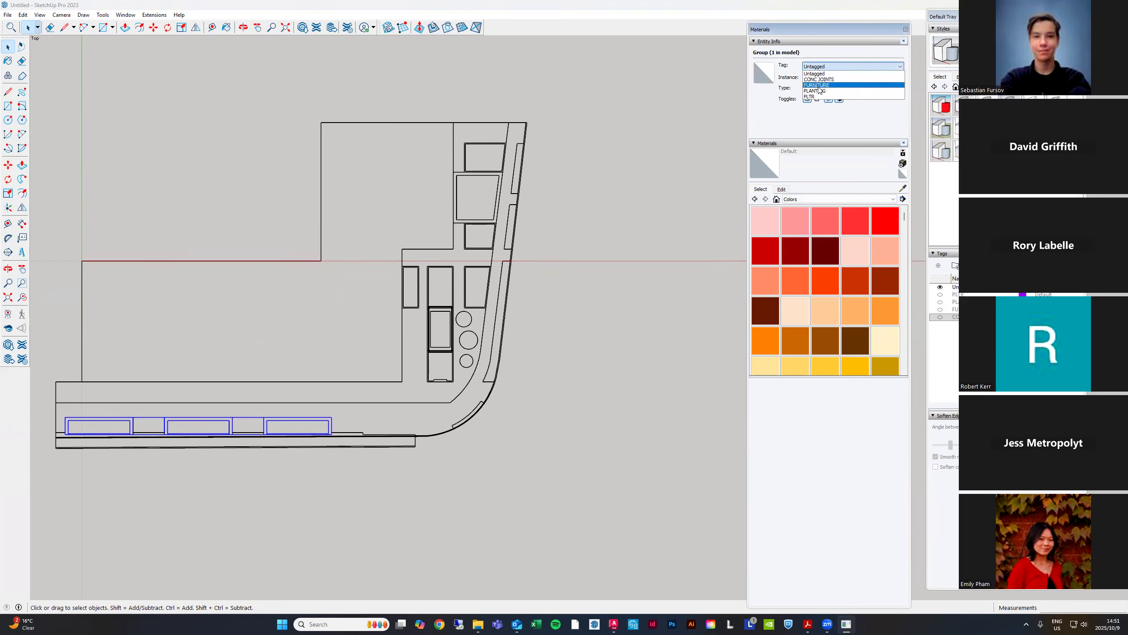
left_click(818, 91)
scroll(511, 433, "down", 1)
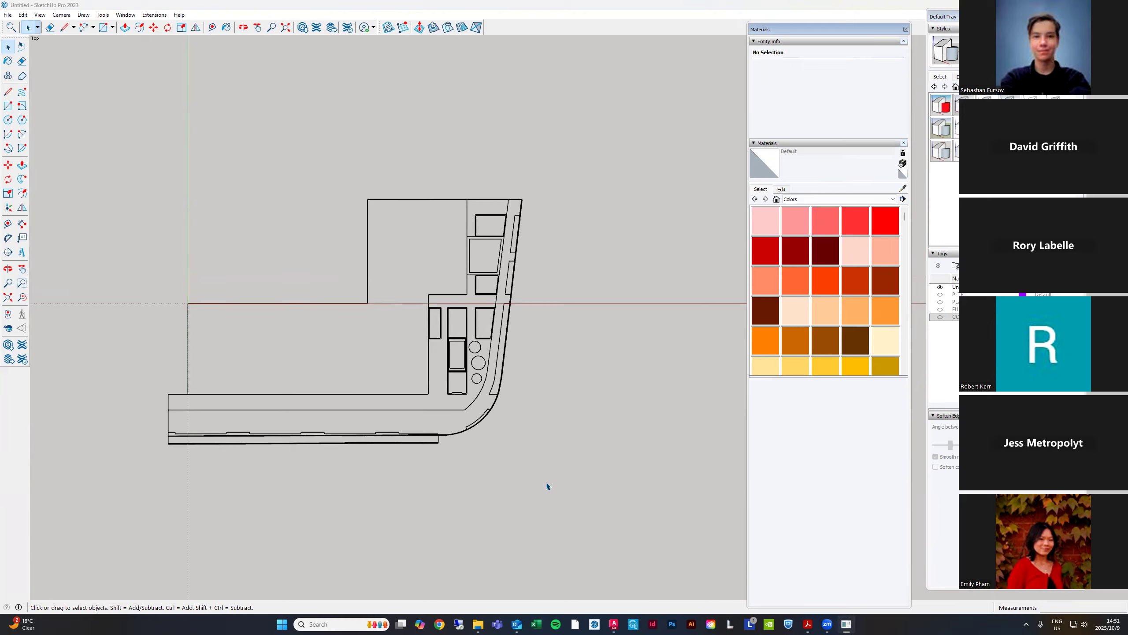
Draw a rectangle enclosing the whole site plan, select everything and intersect the faces to split it along the plan's linework
scroll(511, 309, "down", 1)
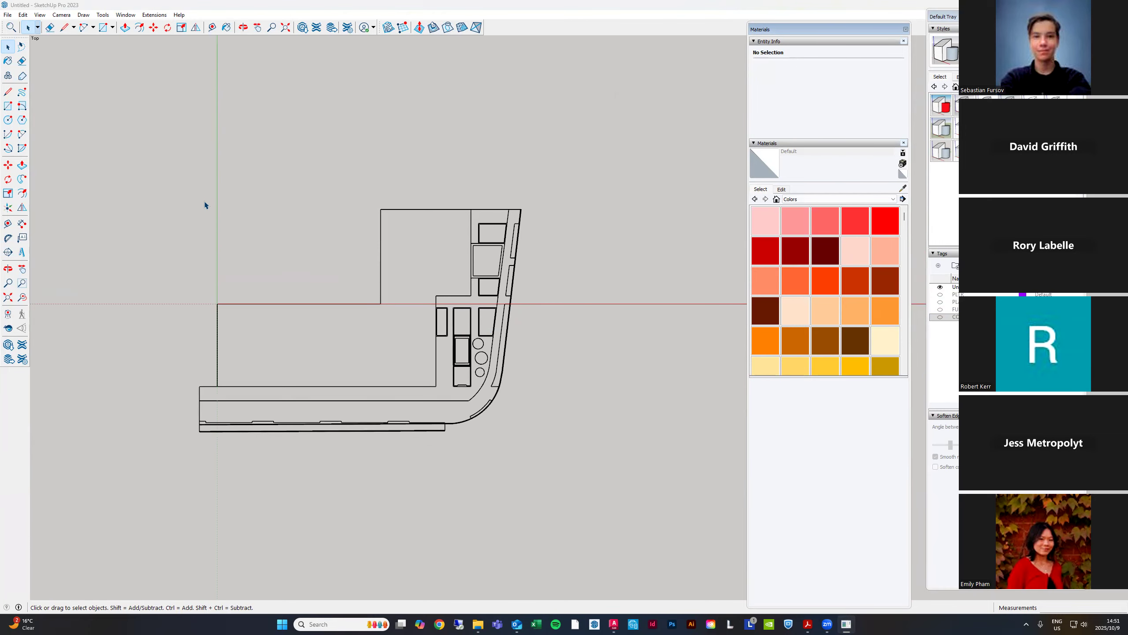
key("r")
left_click(151, 180)
left_click(584, 471)
key("space")
triple_click(561, 393)
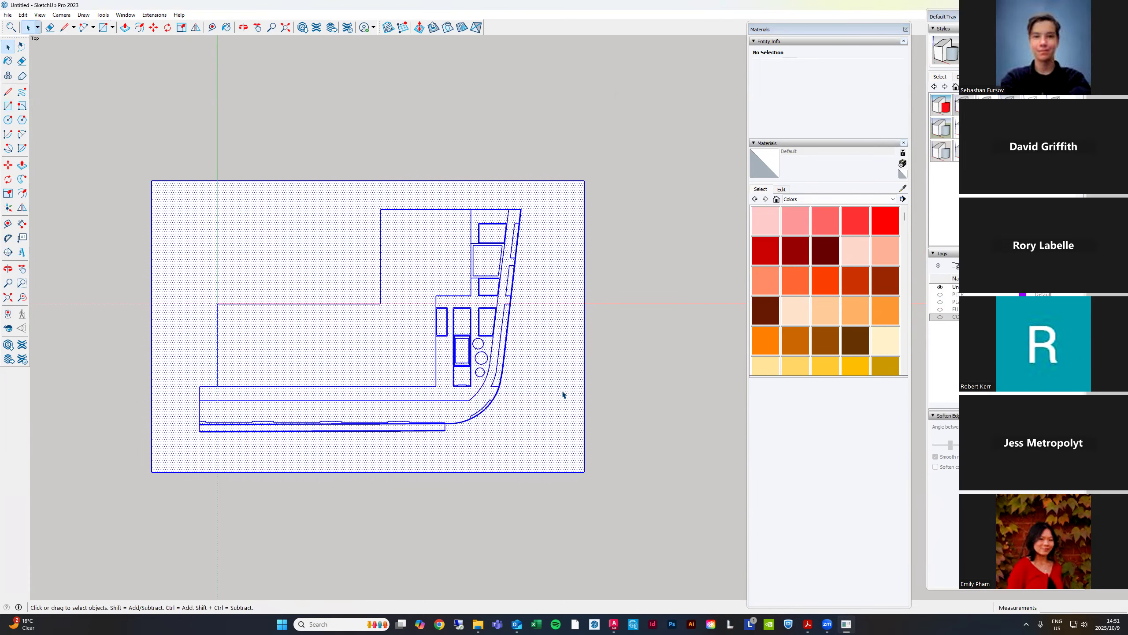
right_click(562, 389)
mouse_move(608, 501)
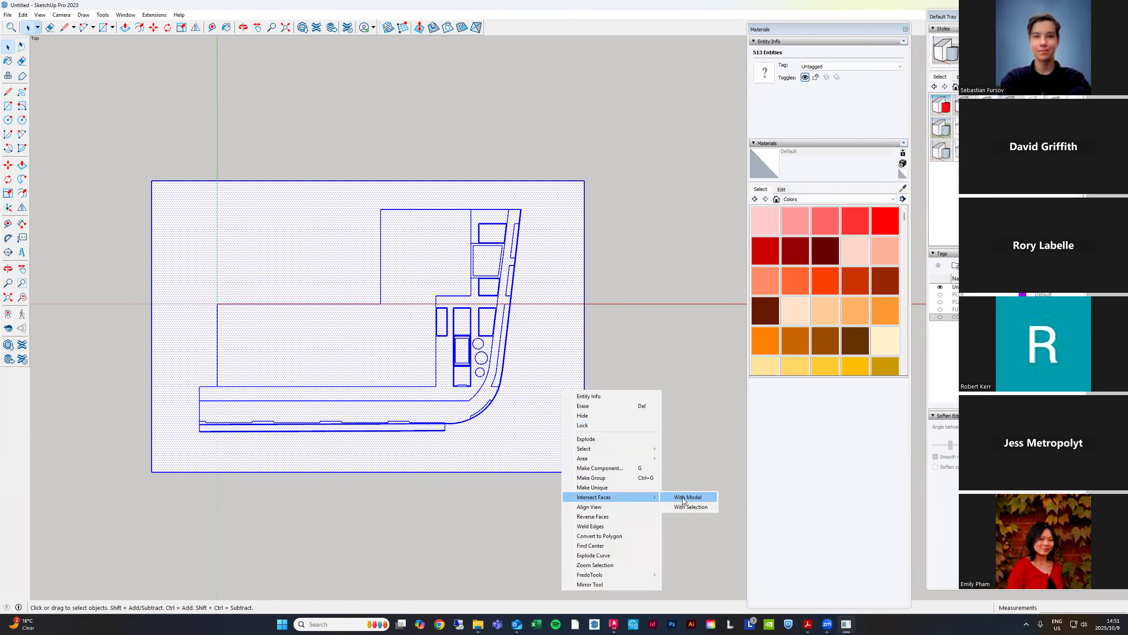
left_click(686, 507)
Delete the surplus face surrounding the site outline together with its bounding edges
scroll(547, 361, "down", 2)
double_click(552, 431)
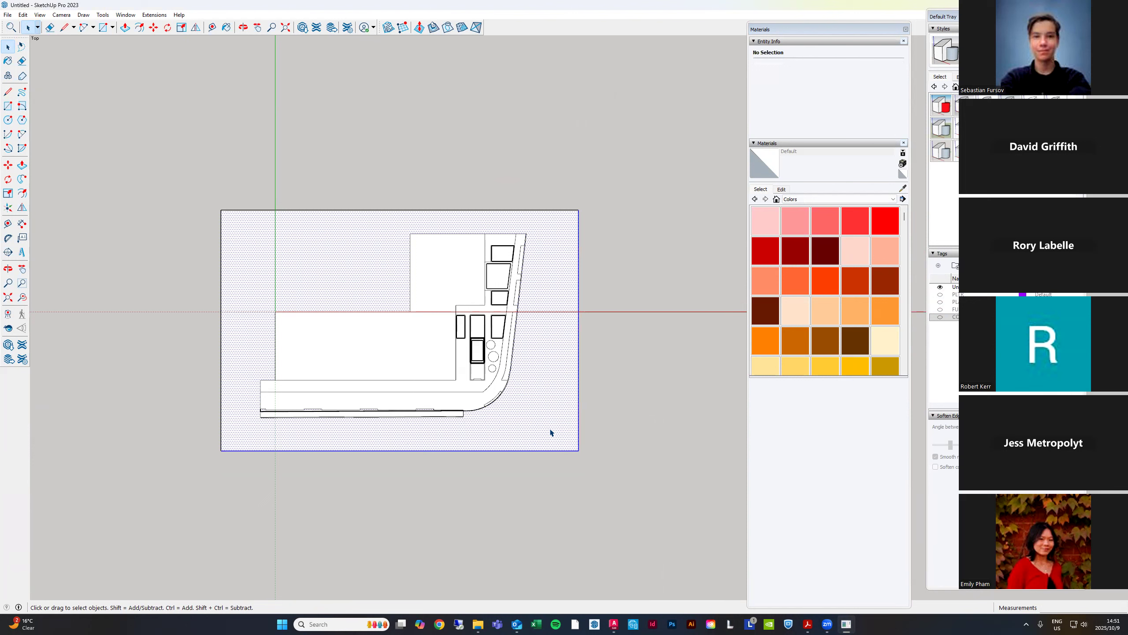
key("Delete")
Select the uppermost planter's inner outline and the face around it, and intersect the faces with the model
scroll(507, 253, "up", 6)
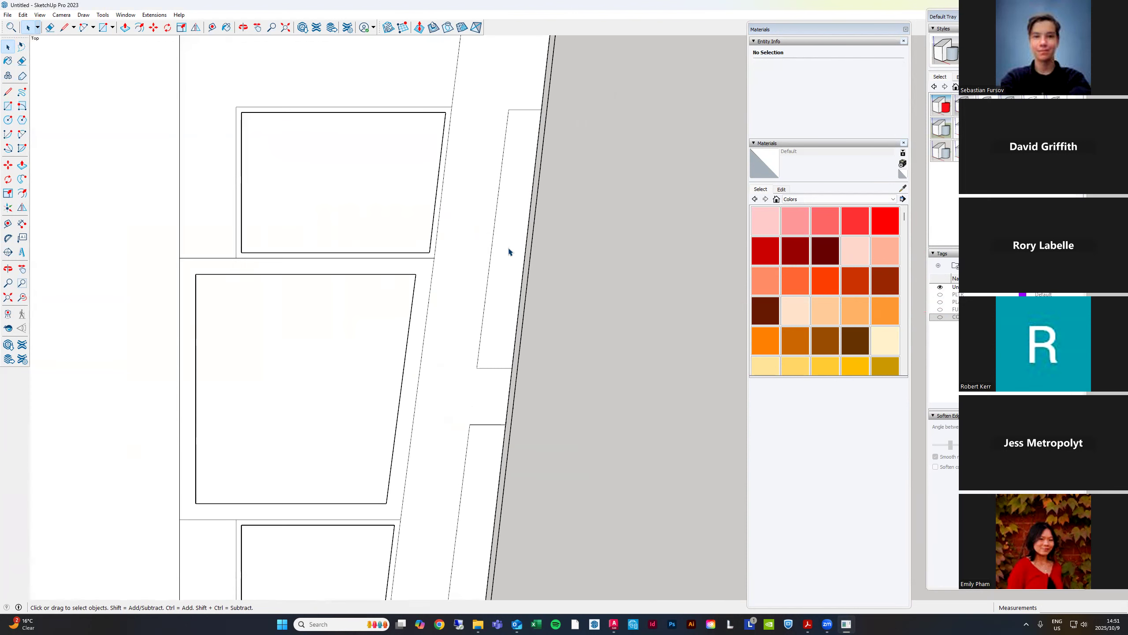
scroll(576, 186, "down", 1)
left_click(498, 169)
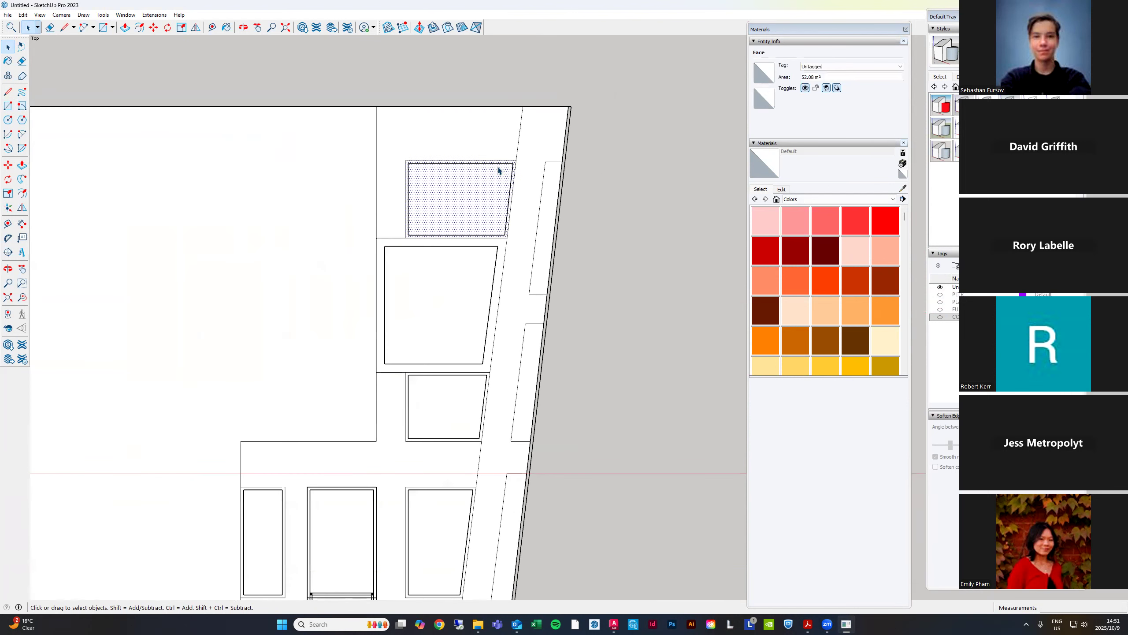
scroll(506, 158, "up", 3)
left_click(504, 153)
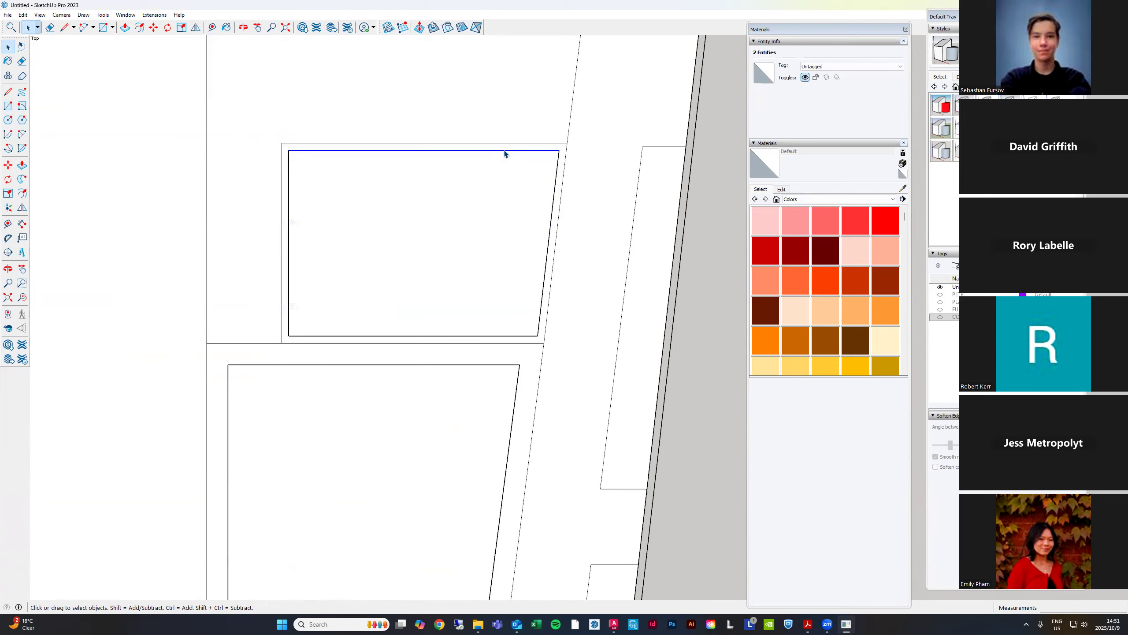
double_click(484, 212)
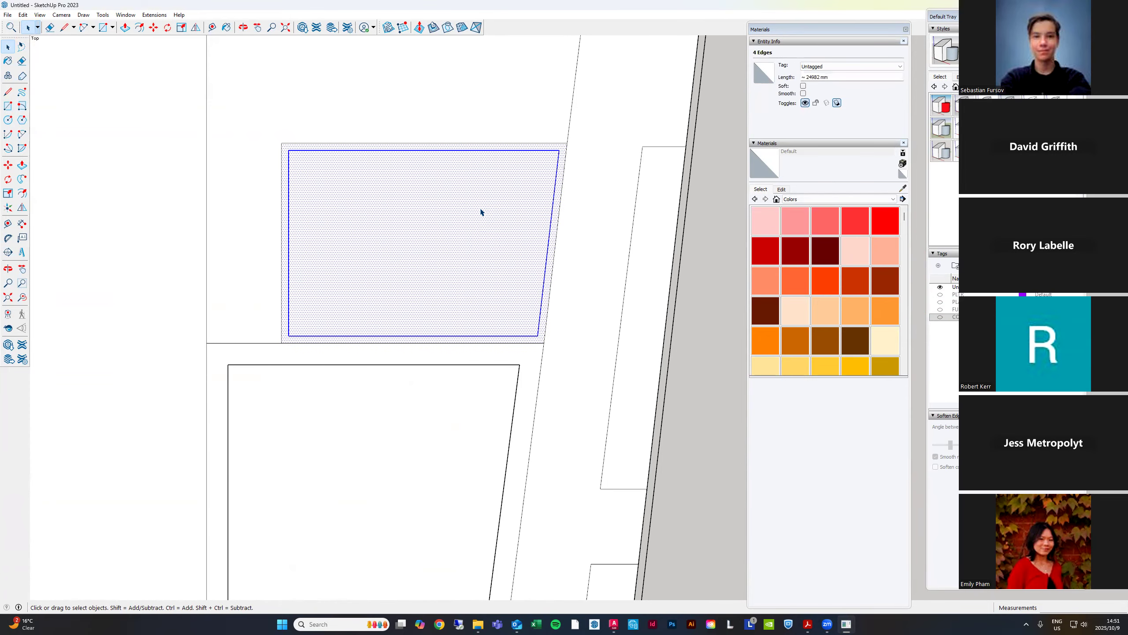
right_click(429, 248)
mouse_move(511, 332)
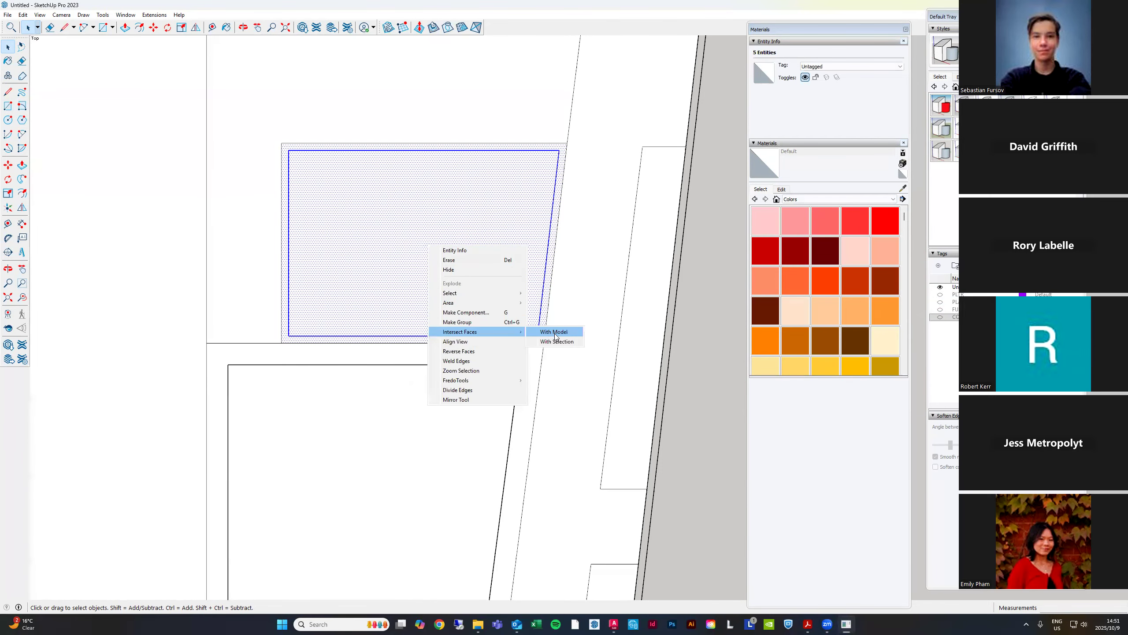
left_click(554, 332)
Select the large second planter's inner outline and its face, and intersect the faces with the model
scroll(557, 184, "down", 2)
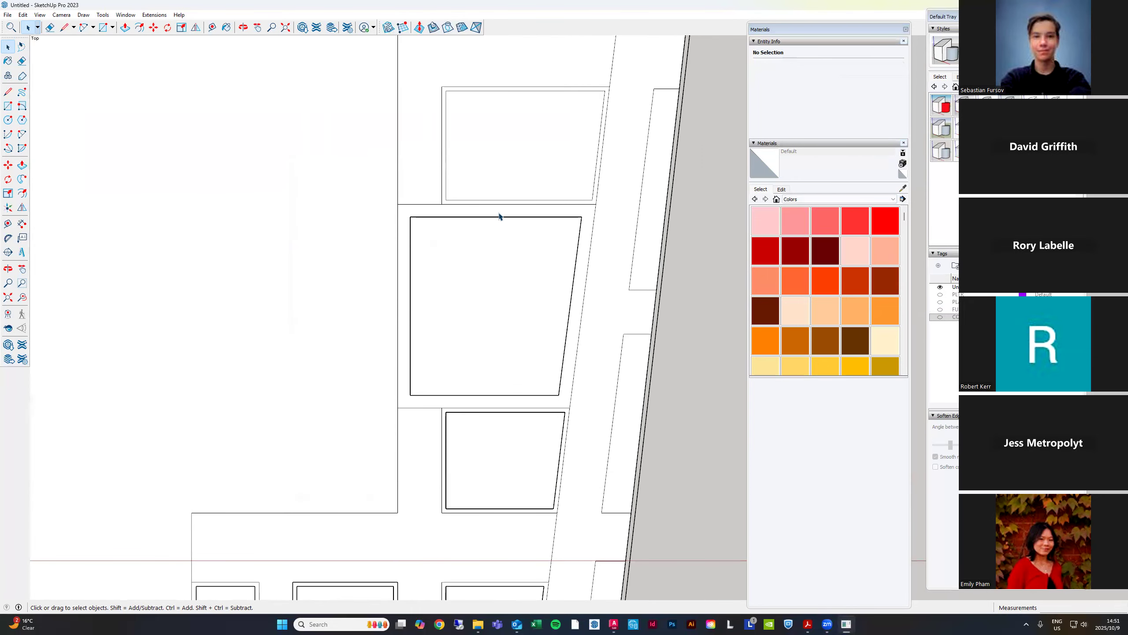
triple_click(500, 217)
scroll(649, 156, "down", 2)
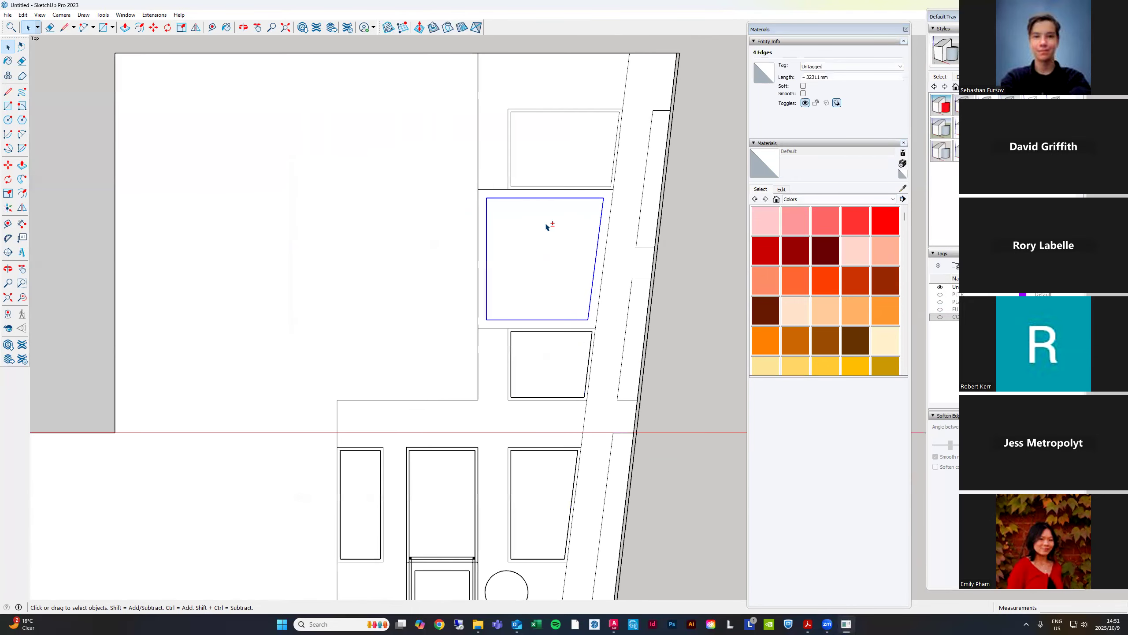
left_click(546, 229, "shift")
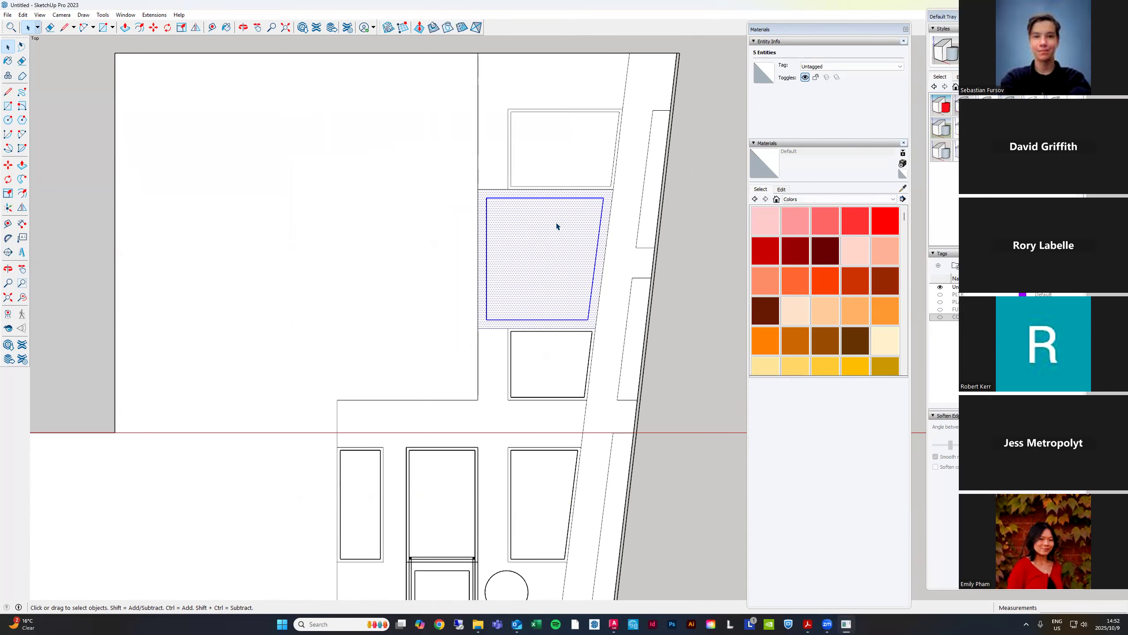
scroll(587, 205, "up", 2)
left_click(588, 195)
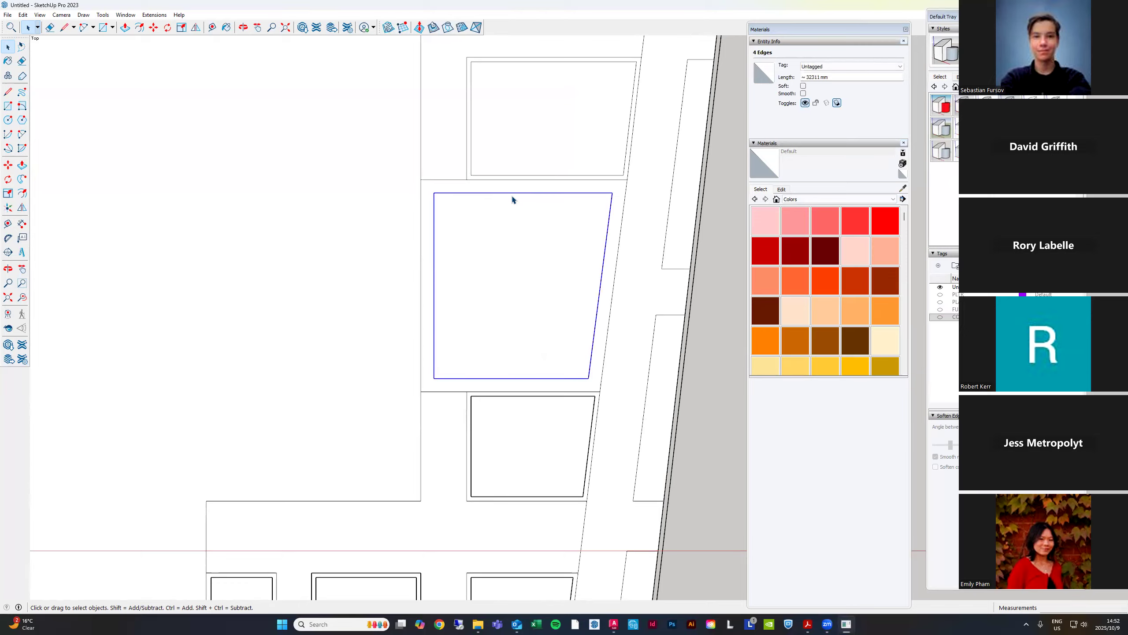
left_click(509, 197)
left_click(546, 245, "shift")
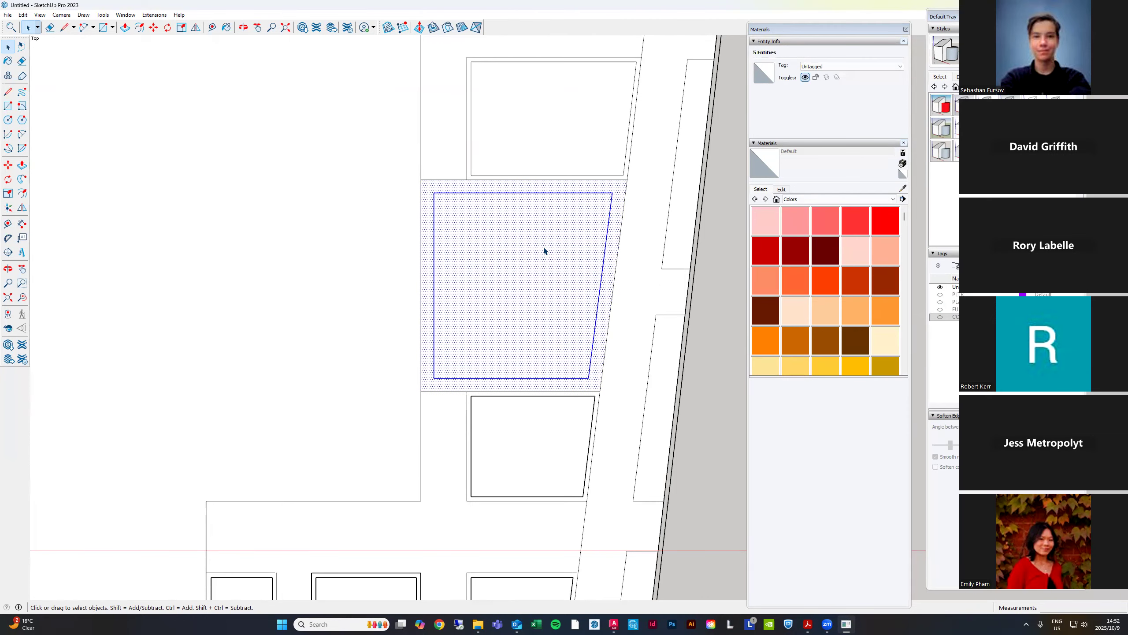
right_click(545, 247)
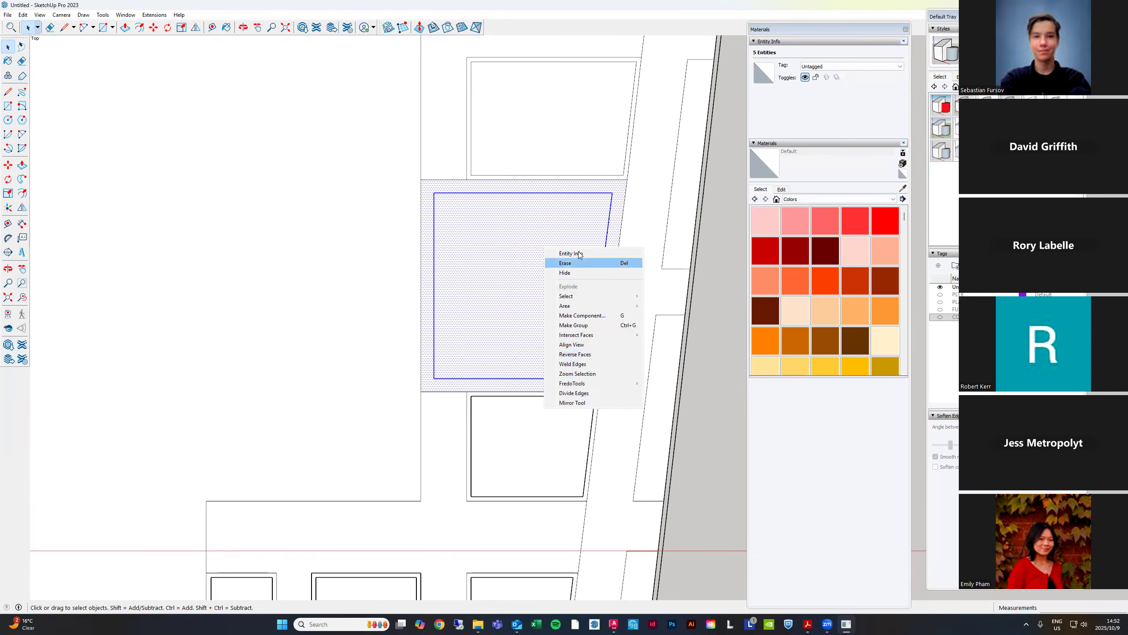
mouse_move(622, 335)
left_click(669, 335)
scroll(622, 147, "down", 4)
scroll(603, 257, "up", 6)
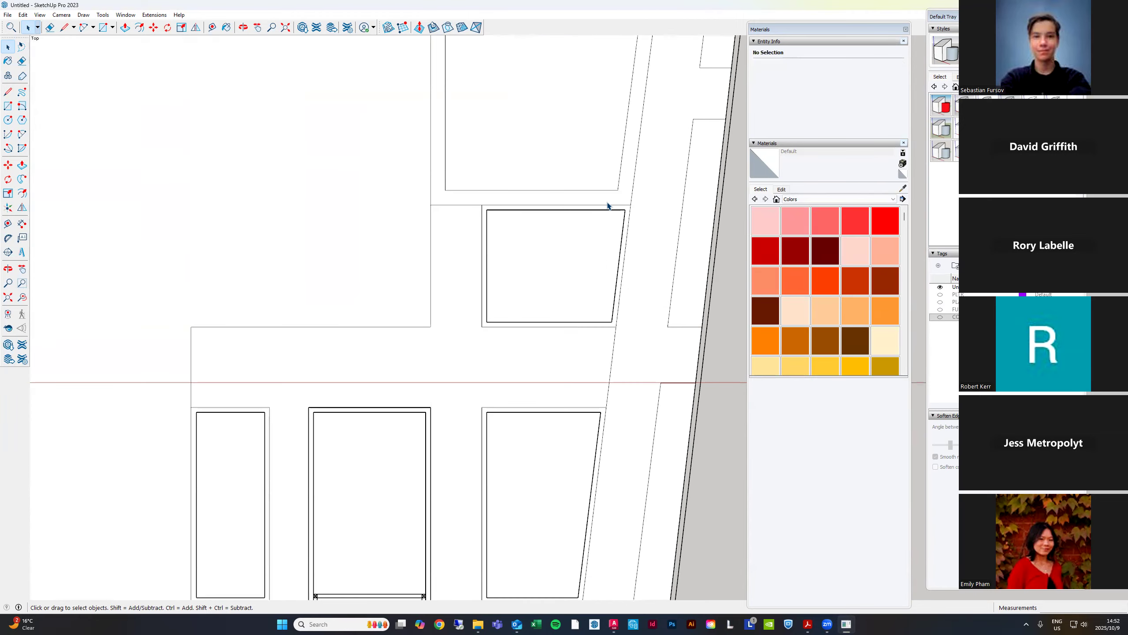
triple_click(620, 199)
double_click(526, 262, "shift")
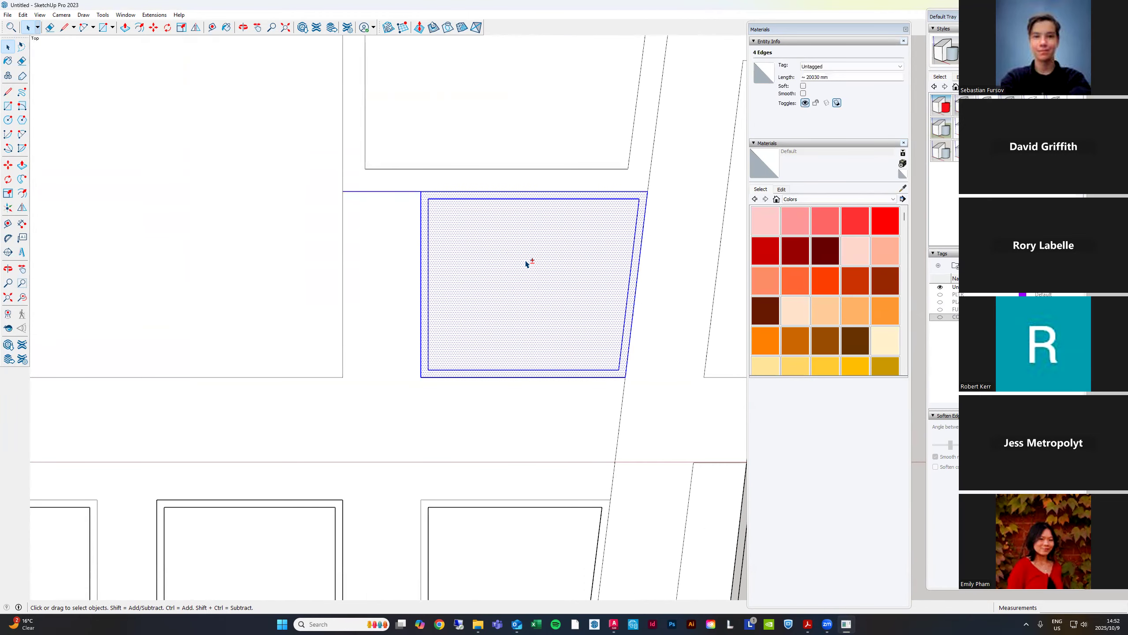
left_click(526, 261)
right_click(526, 261)
left_click(525, 200)
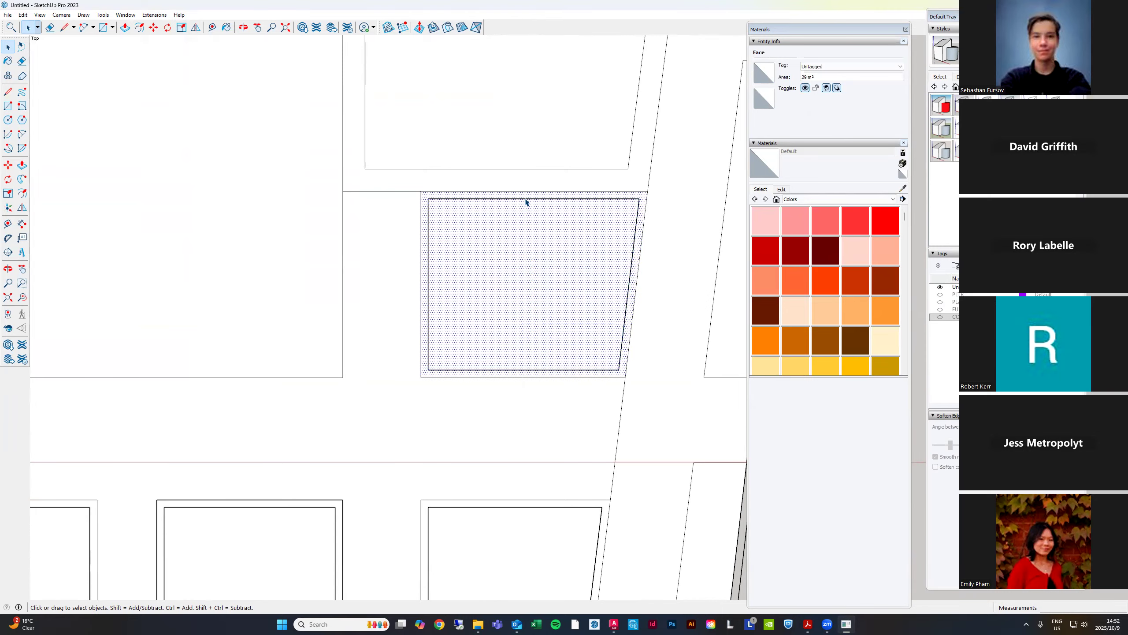
Intersect the inner outline and face of the third planter, just above the red axis, with the model
left_click(523, 199)
left_click(527, 234, "shift")
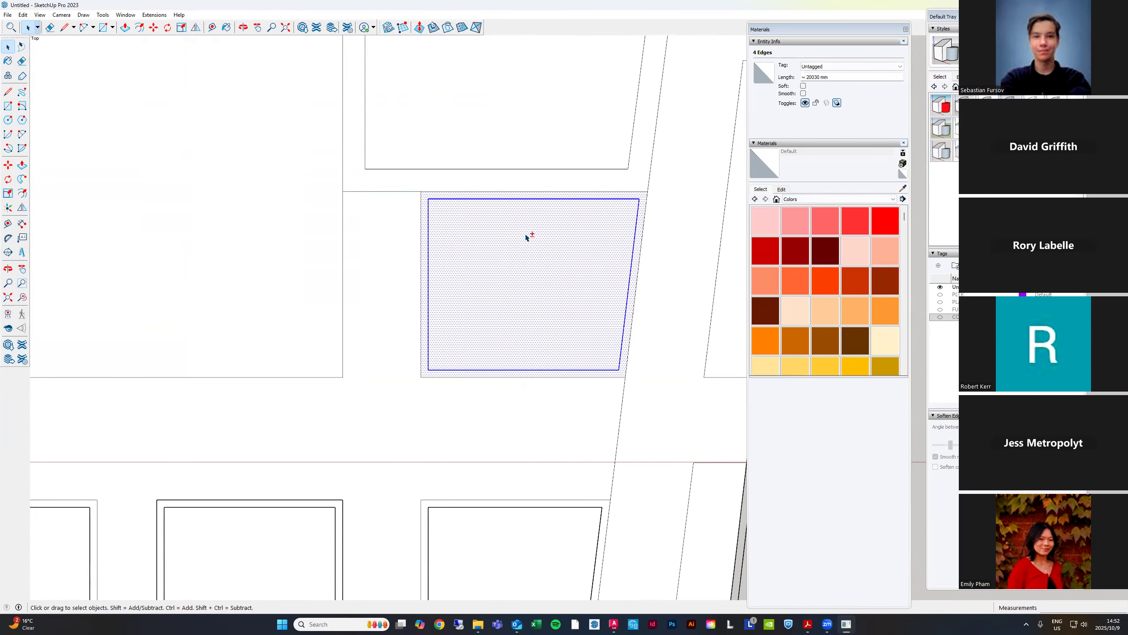
right_click(527, 235)
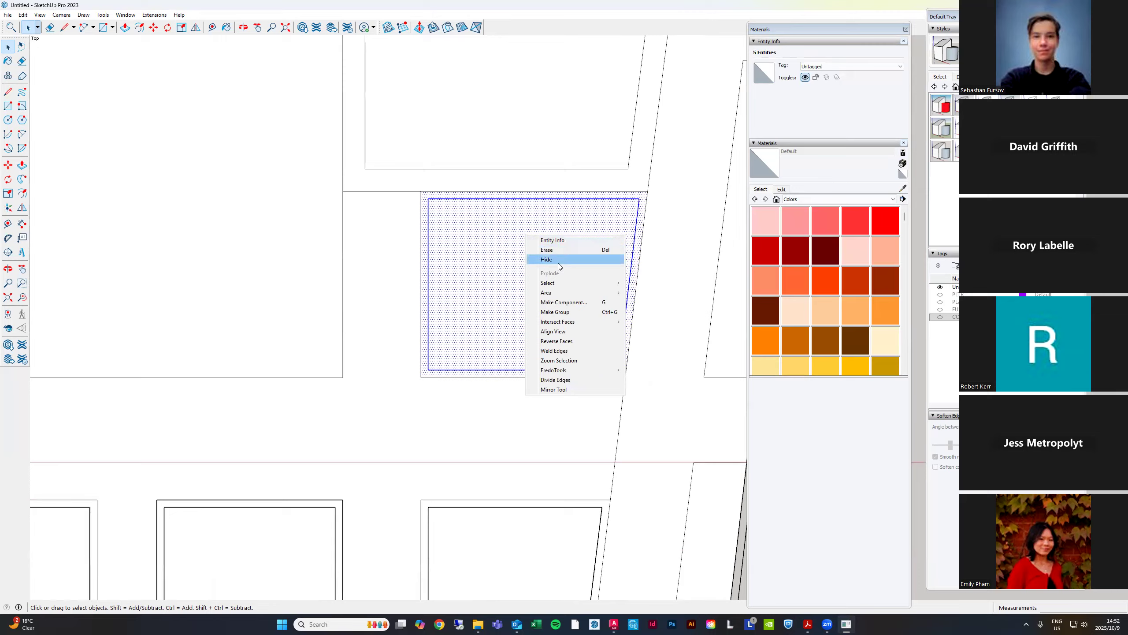
mouse_move(574, 324)
left_click(652, 321)
Select the inner outlines and faces of the two planters flanking the central structure and intersect them with the model
scroll(677, 176, "down", 5)
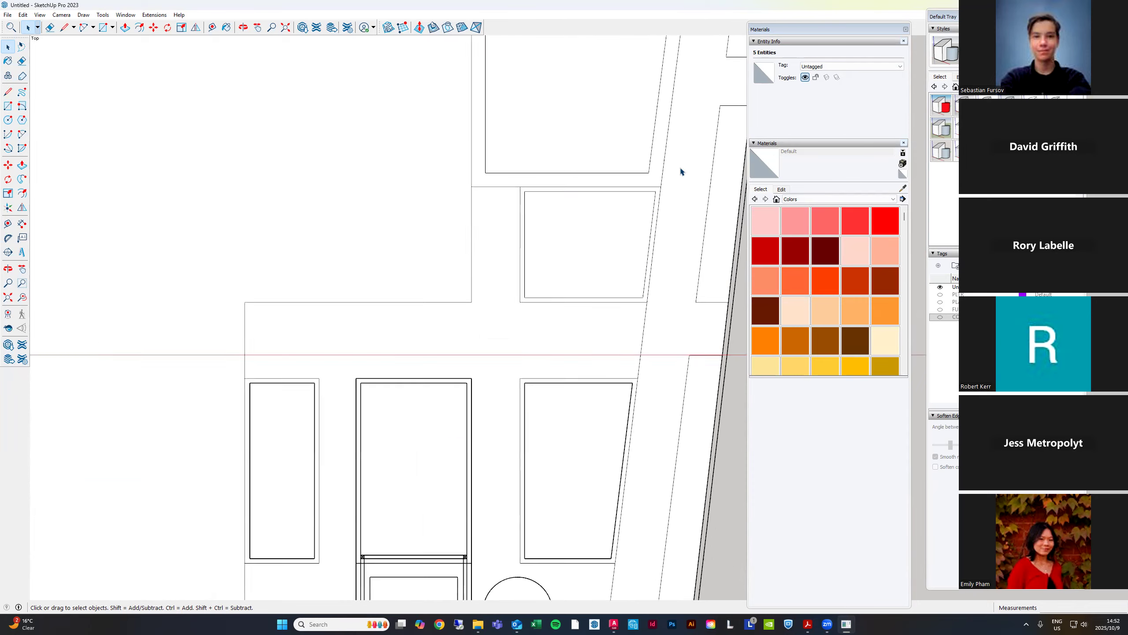
scroll(604, 328, "up", 6)
double_click(593, 196)
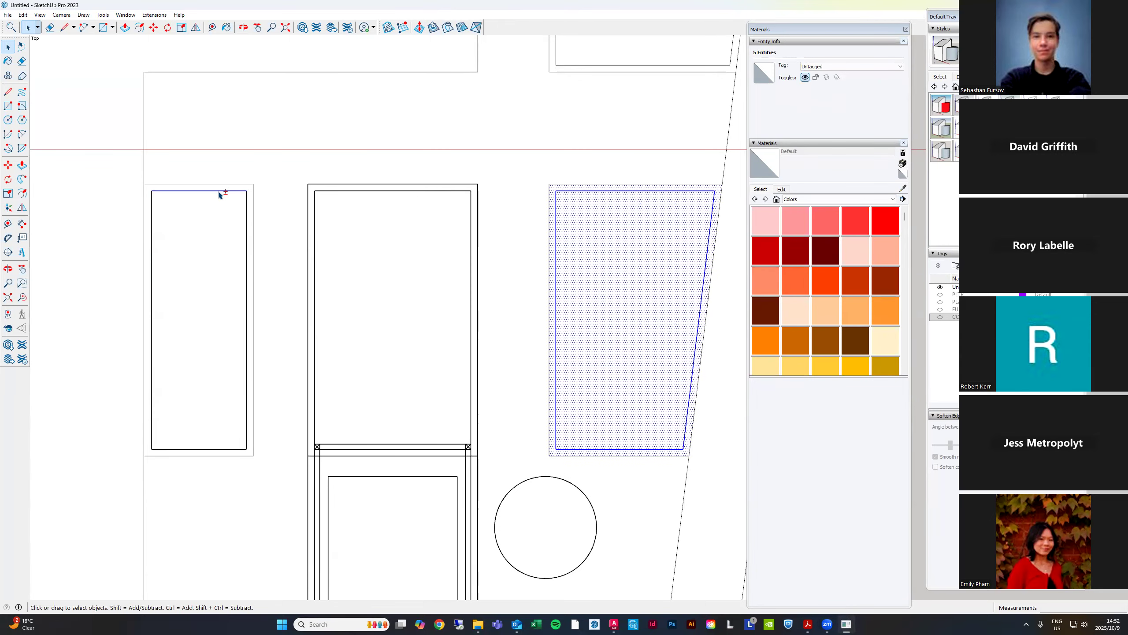
double_click(209, 240, "shift")
right_click(209, 240)
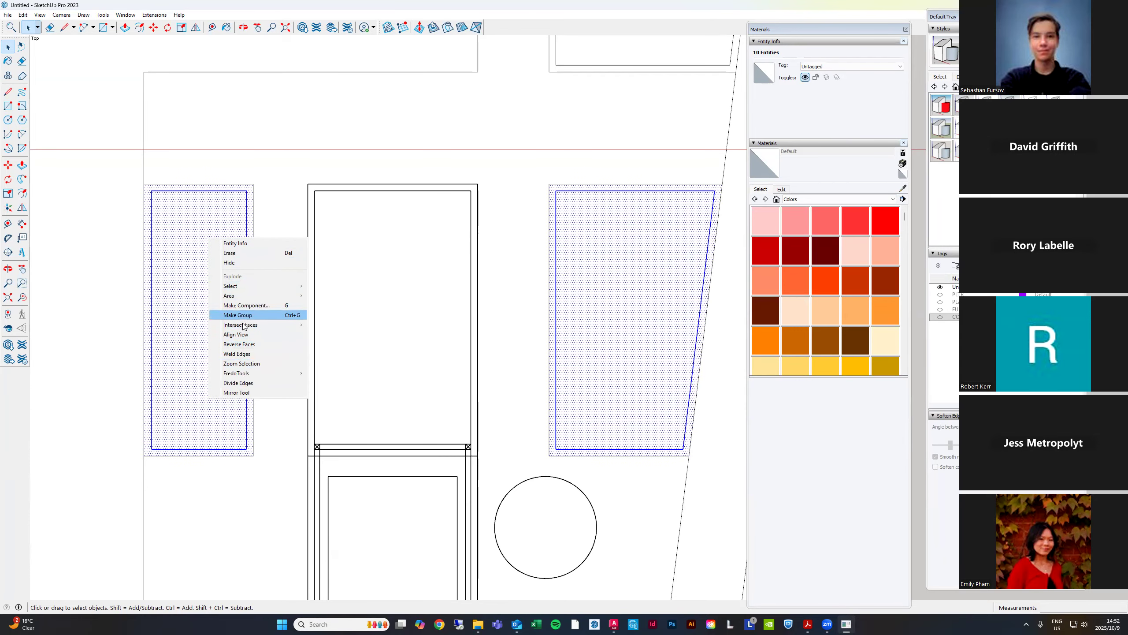
mouse_move(244, 328)
left_click(326, 327)
Select the three circles beside the central structure plus the surrounding paving face, and intersect the faces with the model
scroll(481, 157, "down", 2)
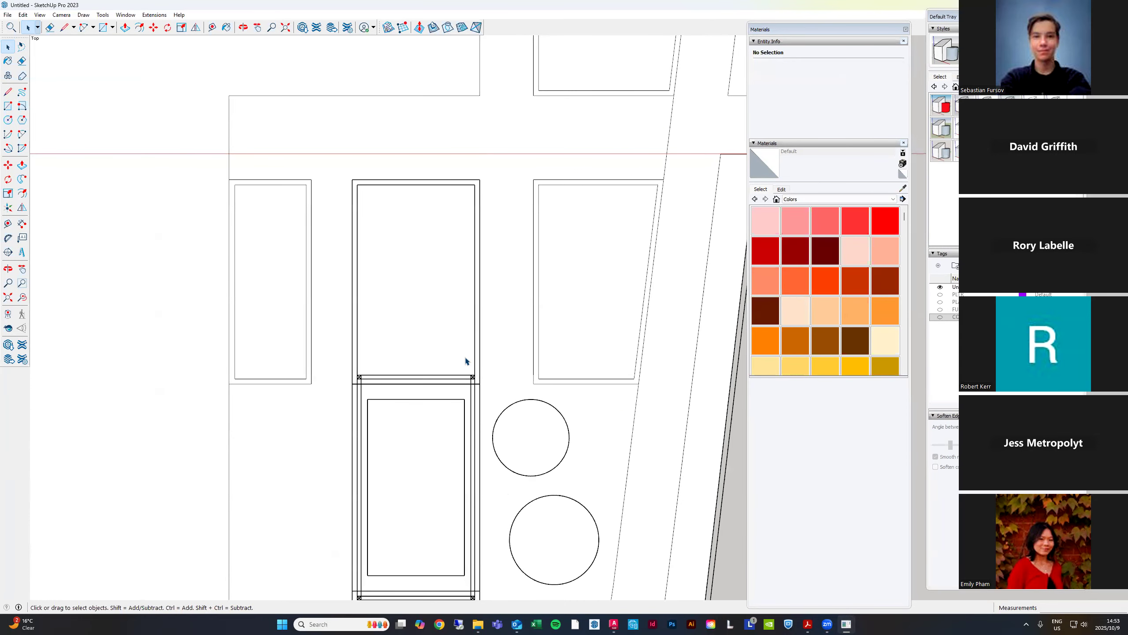
scroll(459, 297, "down", 1)
left_click(457, 364)
scroll(460, 335, "down", 4)
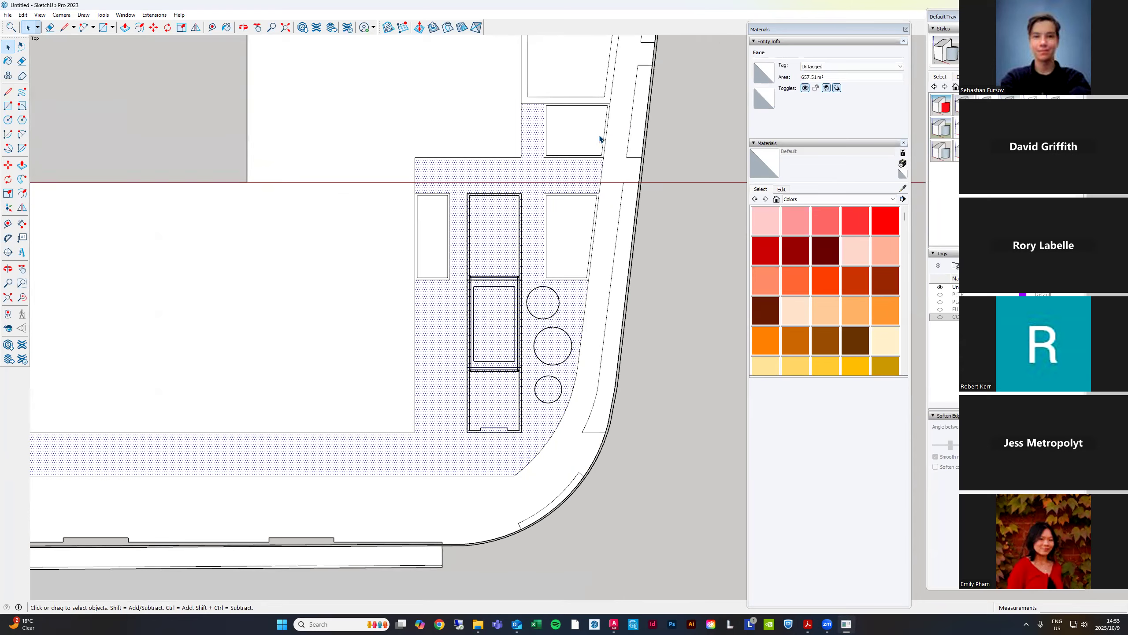
scroll(567, 316, "up", 3)
left_click_drag(516, 231, 599, 405)
scroll(590, 280, "up", 1)
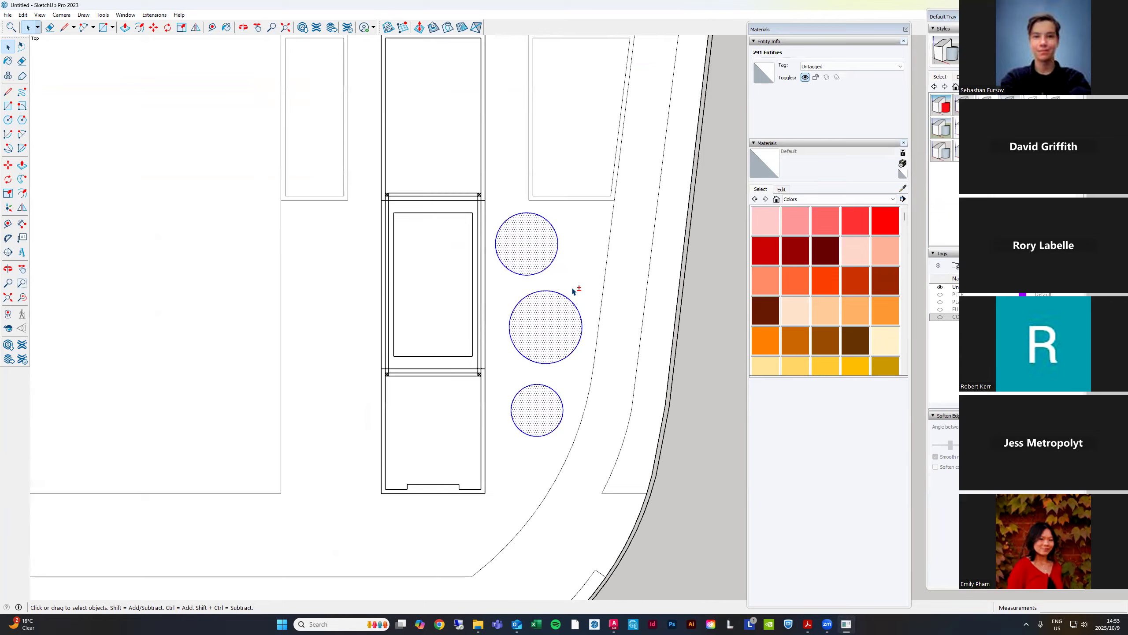
left_click(582, 264, "shift")
right_click(583, 263)
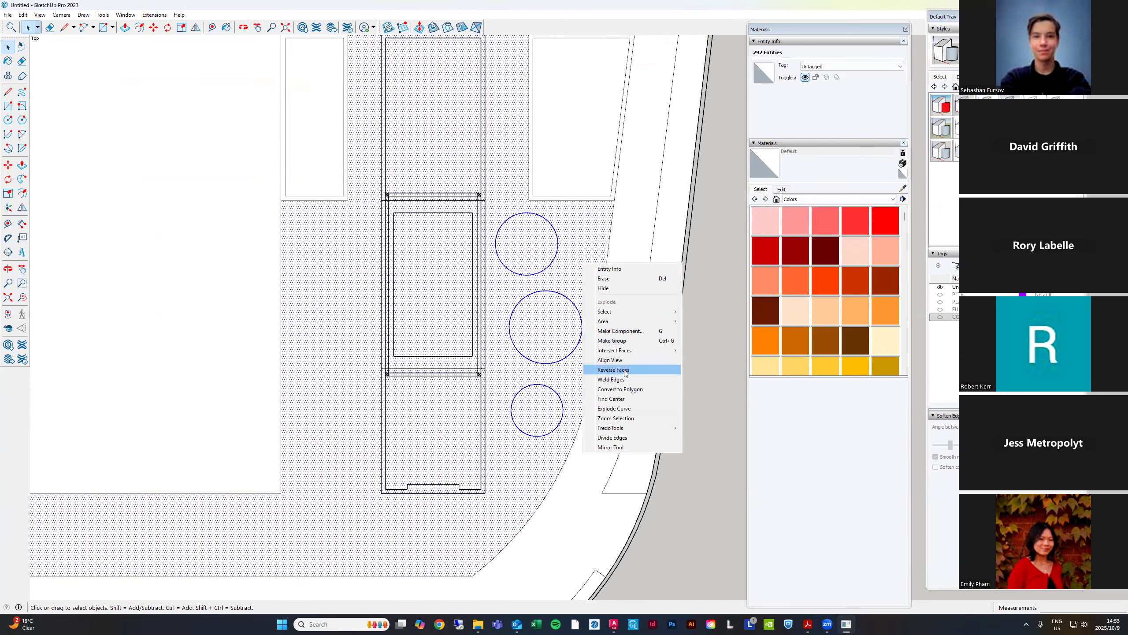
mouse_move(626, 351)
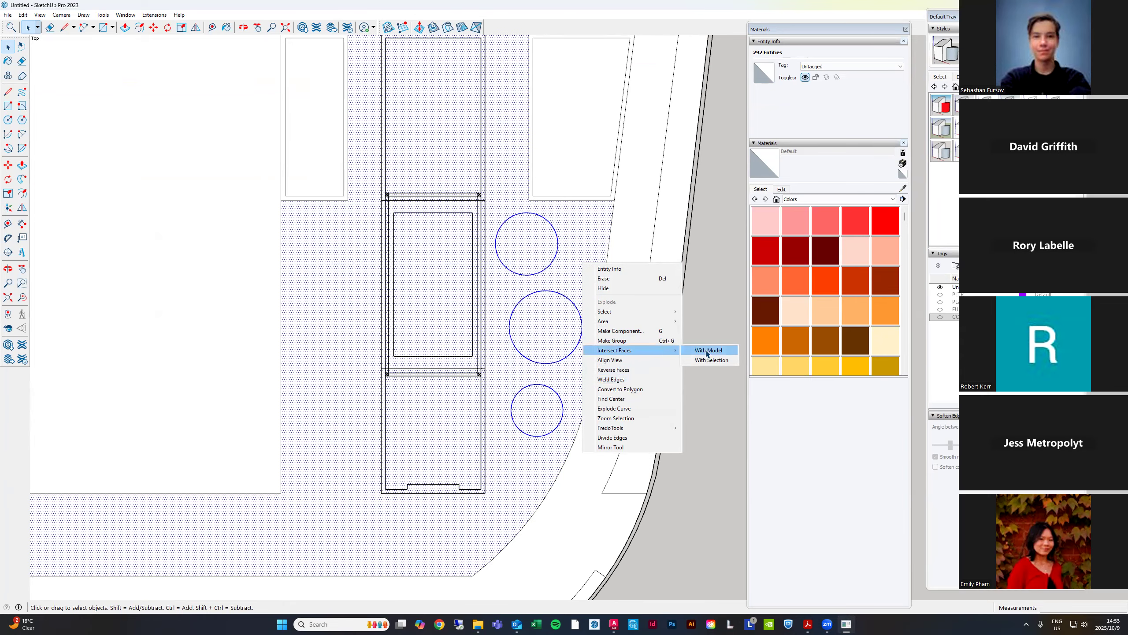
left_click(711, 351)
left_click(585, 259)
Erase the short line stub overshooting the kerb edge at the lower end of the long eastern bay
scroll(670, 257, "down", 8)
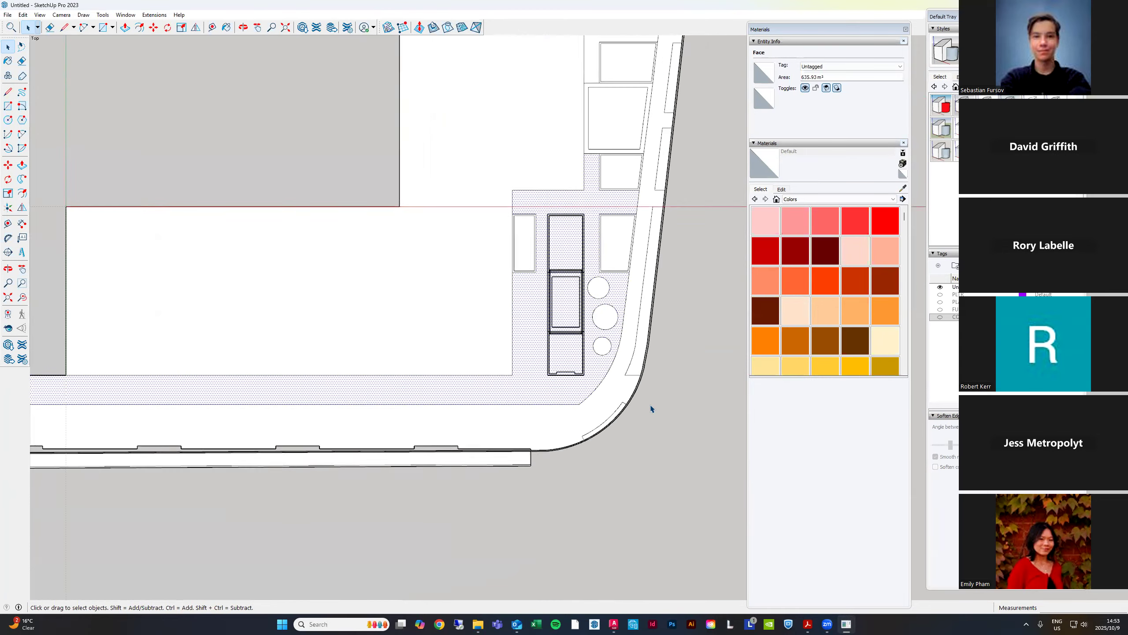
scroll(682, 178, "up", 10)
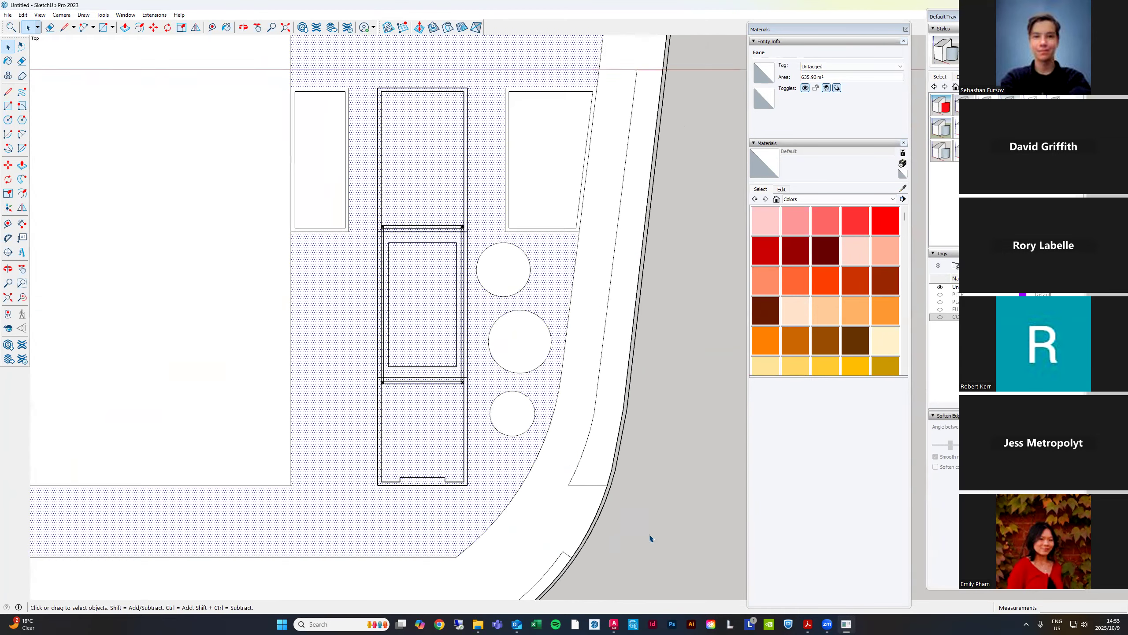
scroll(586, 351, "up", 10)
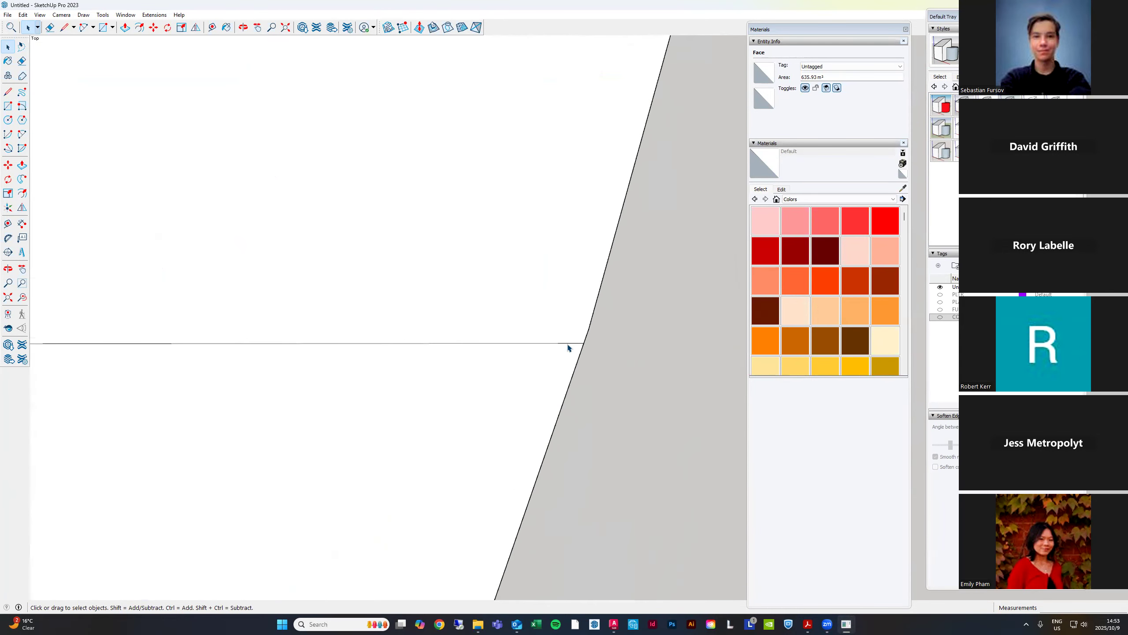
scroll(586, 350, "up", 5)
key("e")
left_click(597, 366)
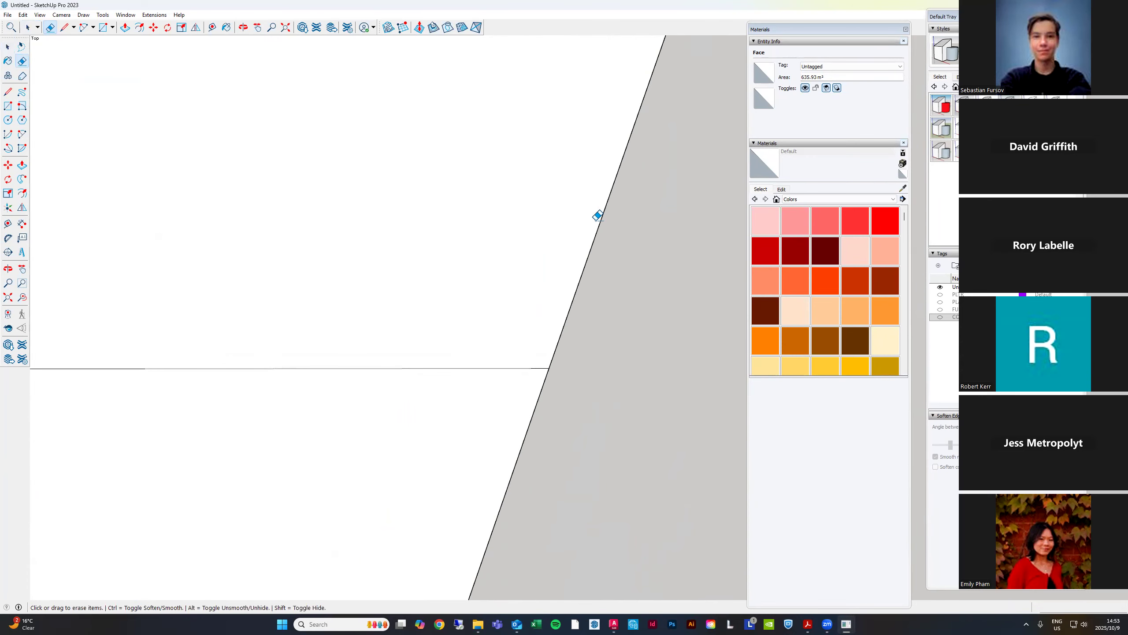
Examine the bay line ends along the curved kerb and the southern edge for overshooting stubs and unfilled strips
scroll(644, 239, "down", 8)
scroll(659, 238, "down", 6)
scroll(626, 311, "up", 6)
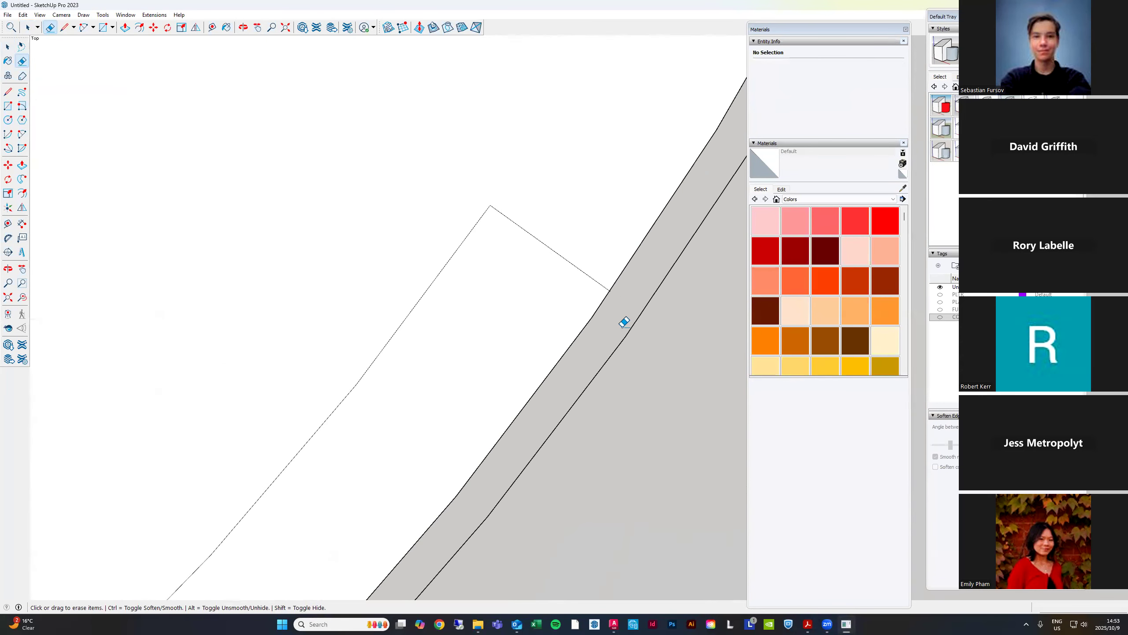
scroll(606, 250, "up", 1)
scroll(645, 221, "down", 6)
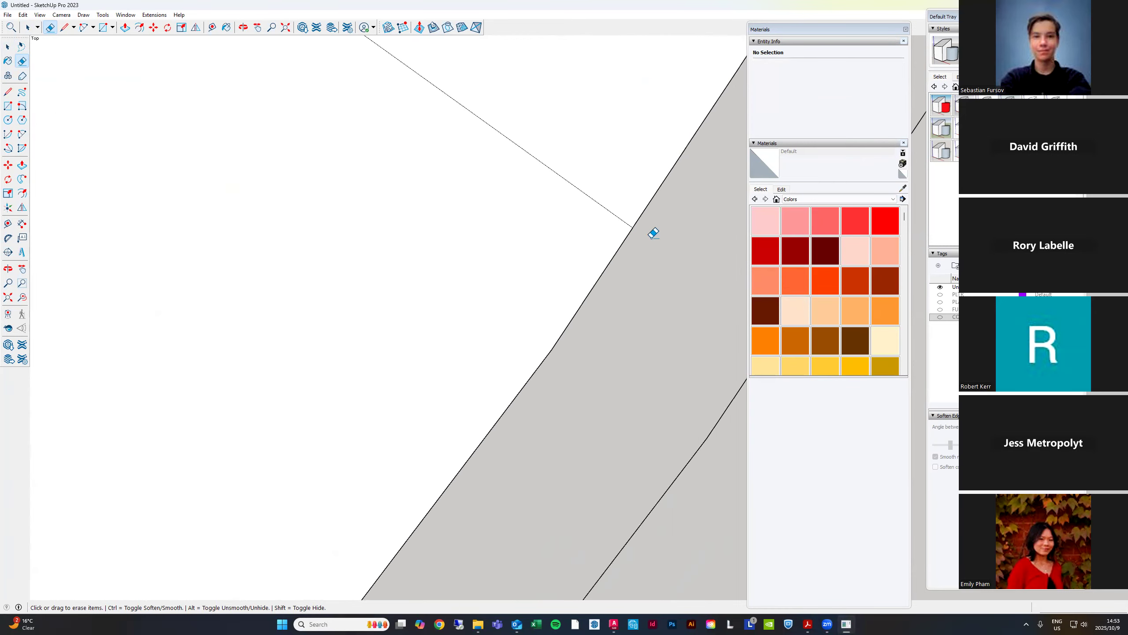
scroll(680, 279, "down", 3)
scroll(504, 428, "up", 3)
scroll(507, 305, "up", 4)
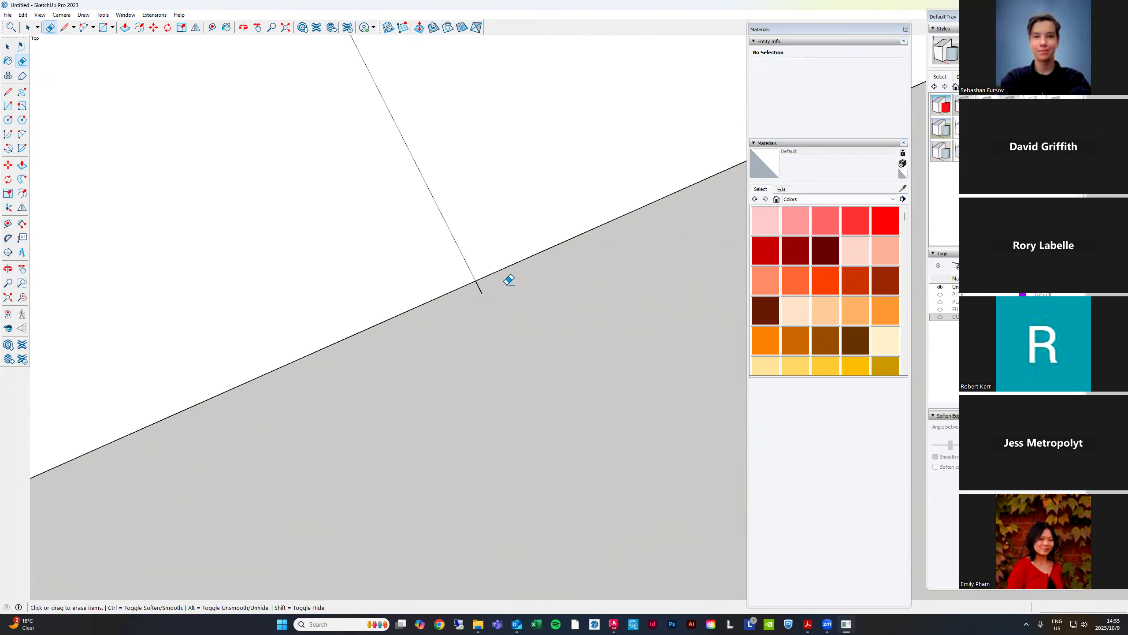
scroll(627, 274, "down", 5)
scroll(688, 310, "up", 3)
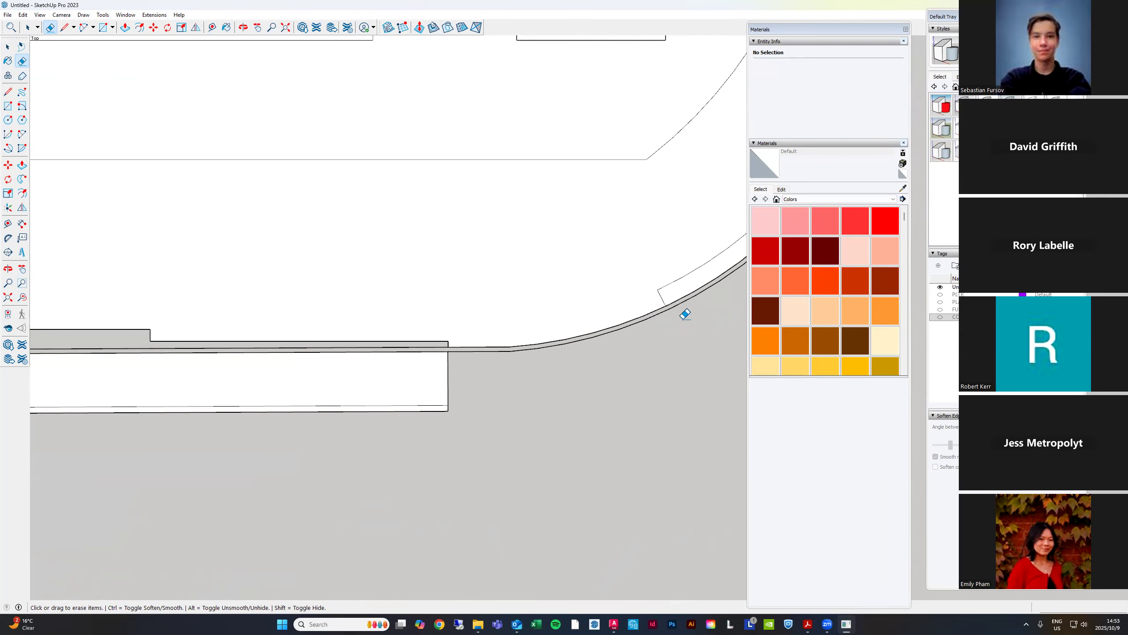
scroll(600, 338, "down", 3)
scroll(622, 294, "up", 5)
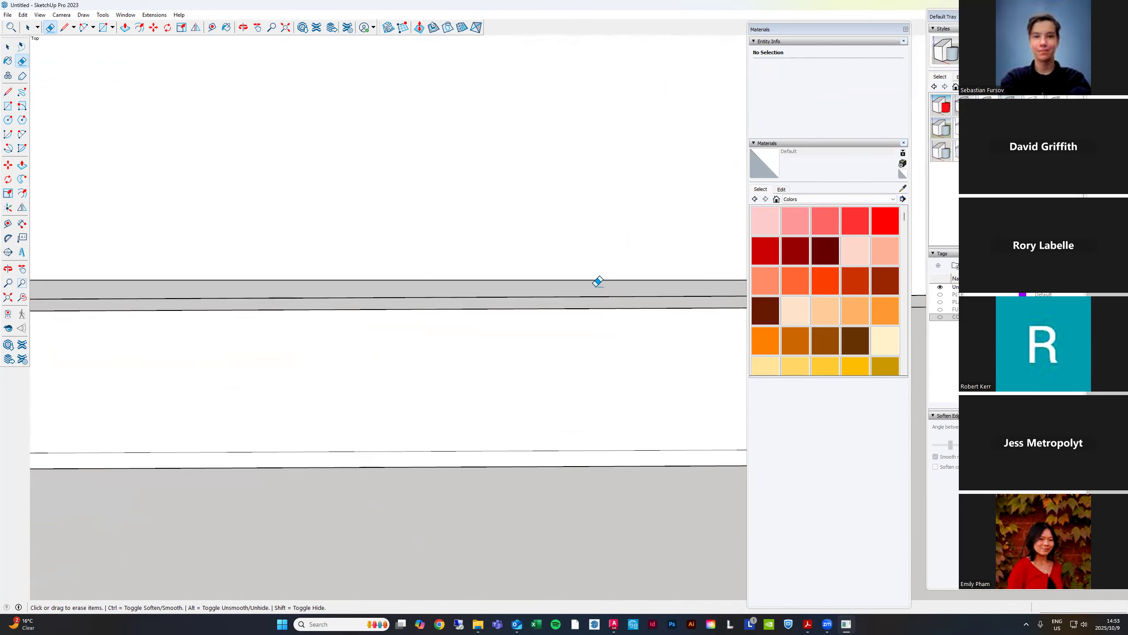
Draw a short line across the unfilled strip between the southern bay line and the kerb edge to form its face
scroll(521, 279, "down", 1)
key("l")
left_click(626, 283)
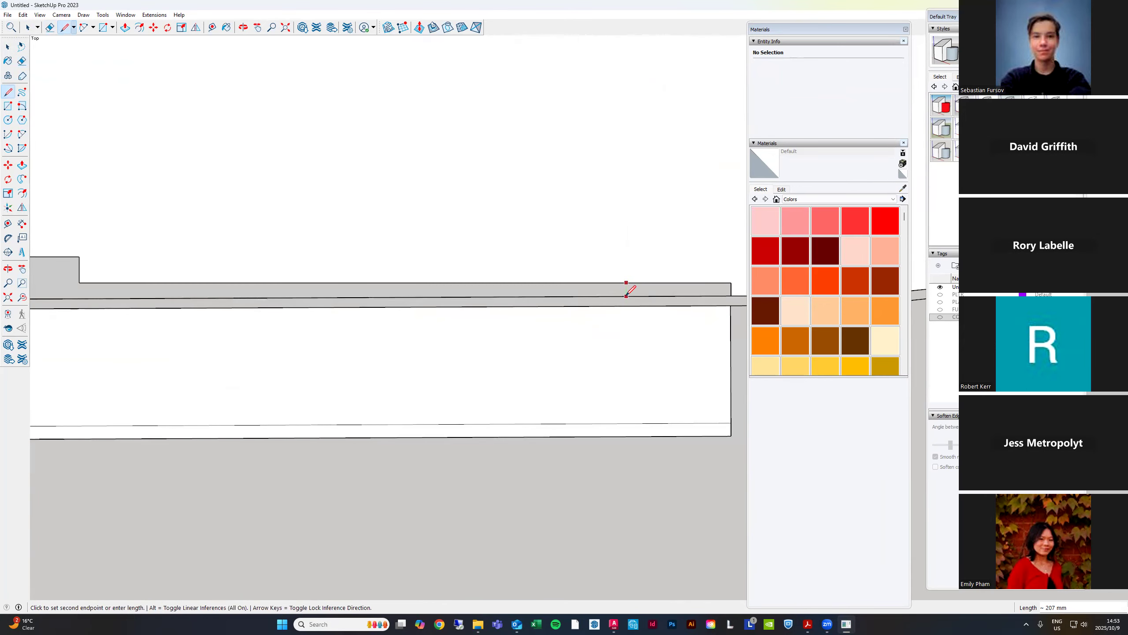
left_click(626, 296)
key("e")
scroll(406, 295, "down", 2)
scroll(323, 285, "up", 5)
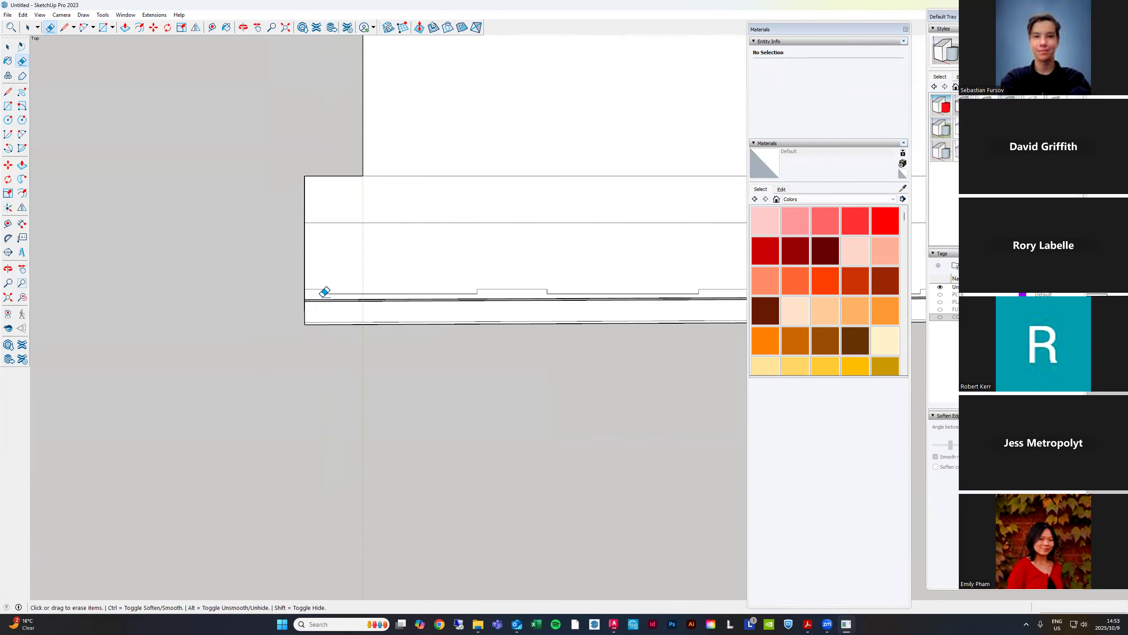
Close the open western end of the narrow kerb strip with a short line between its two edges
left_click(180, 355)
key("l")
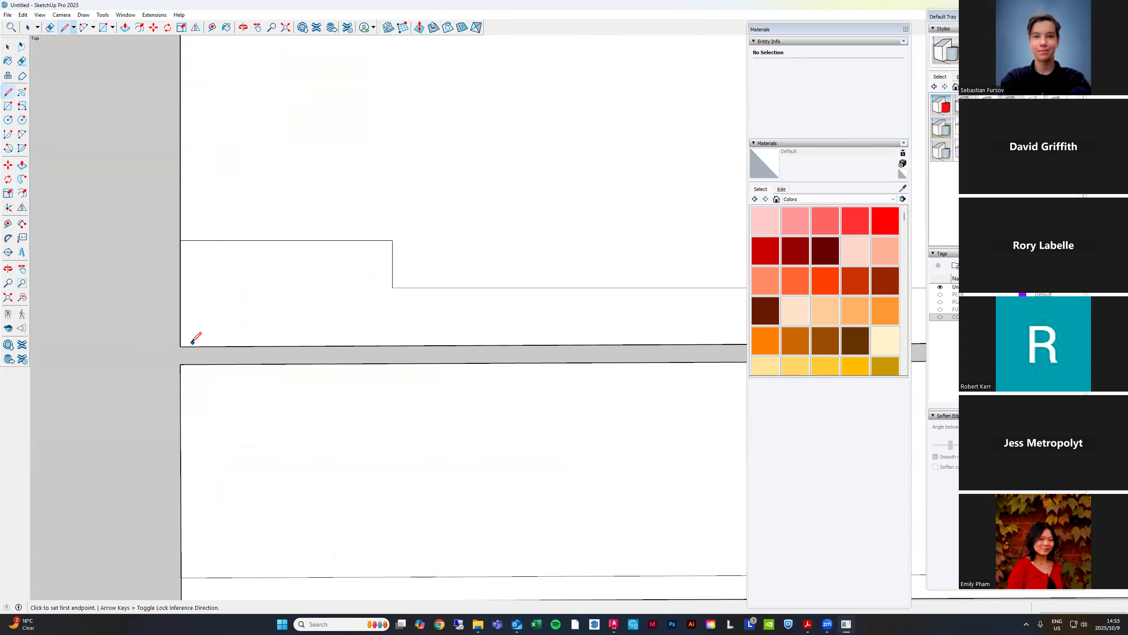
left_click(180, 346)
left_click(180, 364)
scroll(160, 391, "down", 5)
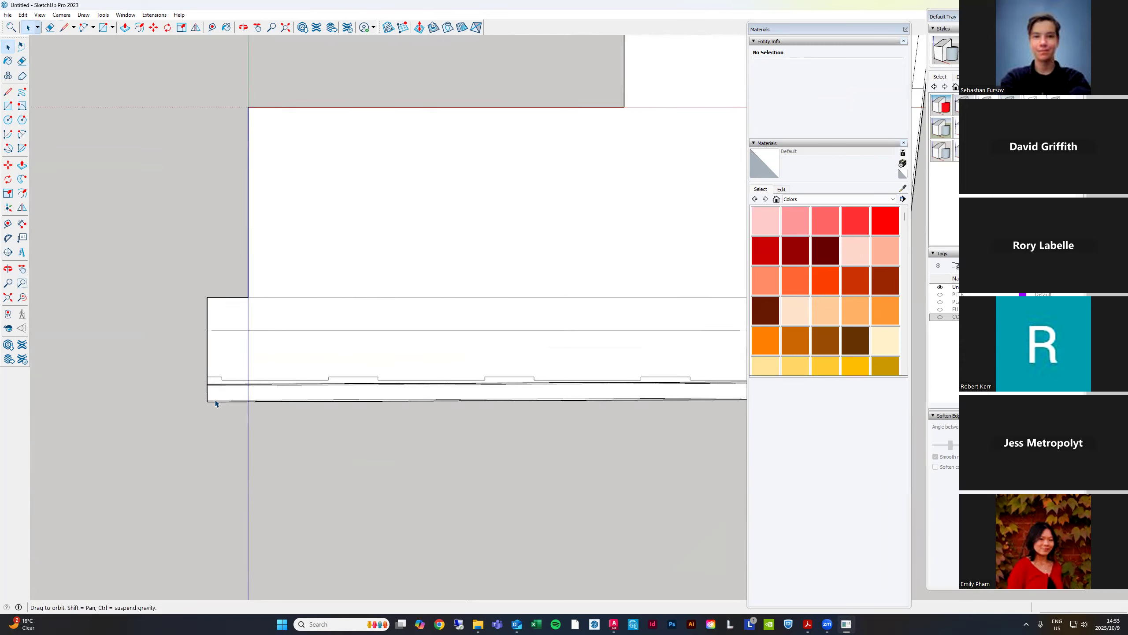
key("space")
scroll(165, 381, "down", 2)
key("ctrl+1")
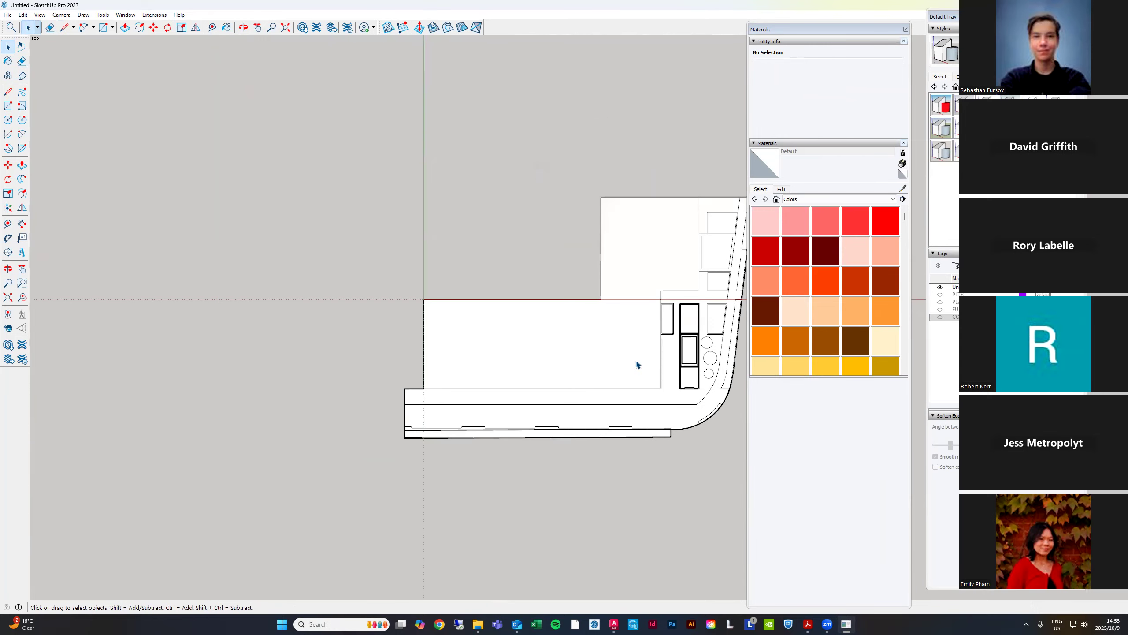
Select the central structure's linework plus the surrounding paving face and intersect the faces with the model
scroll(481, 373, "down", 2)
scroll(489, 174, "up", 6)
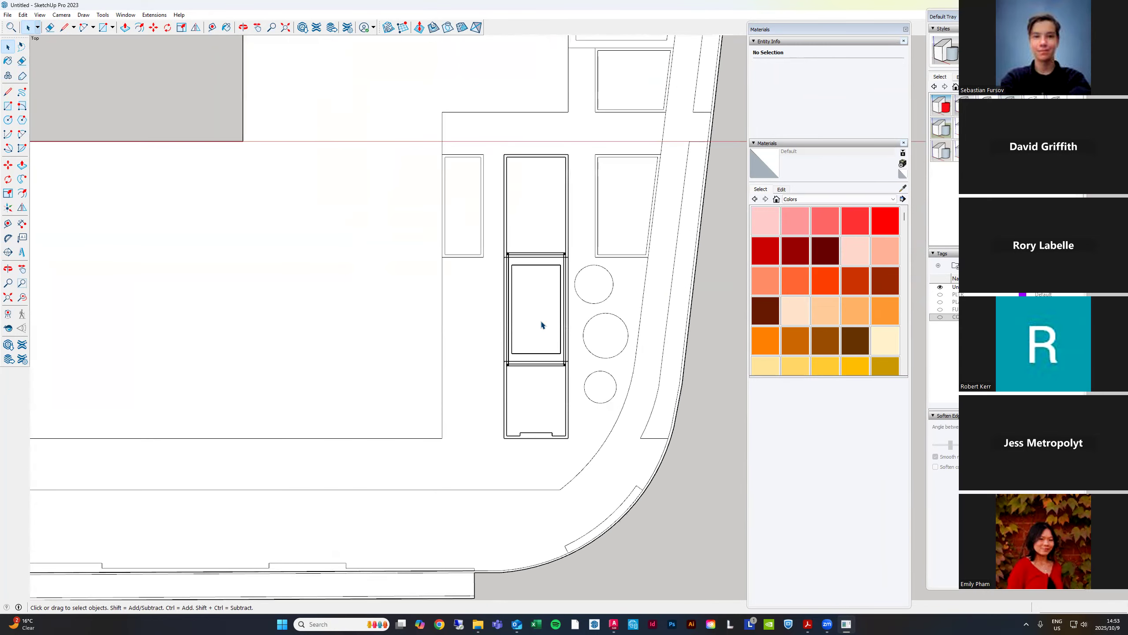
left_click_drag(574, 448, 570, 453)
left_click(477, 358, "shift")
right_click(477, 358)
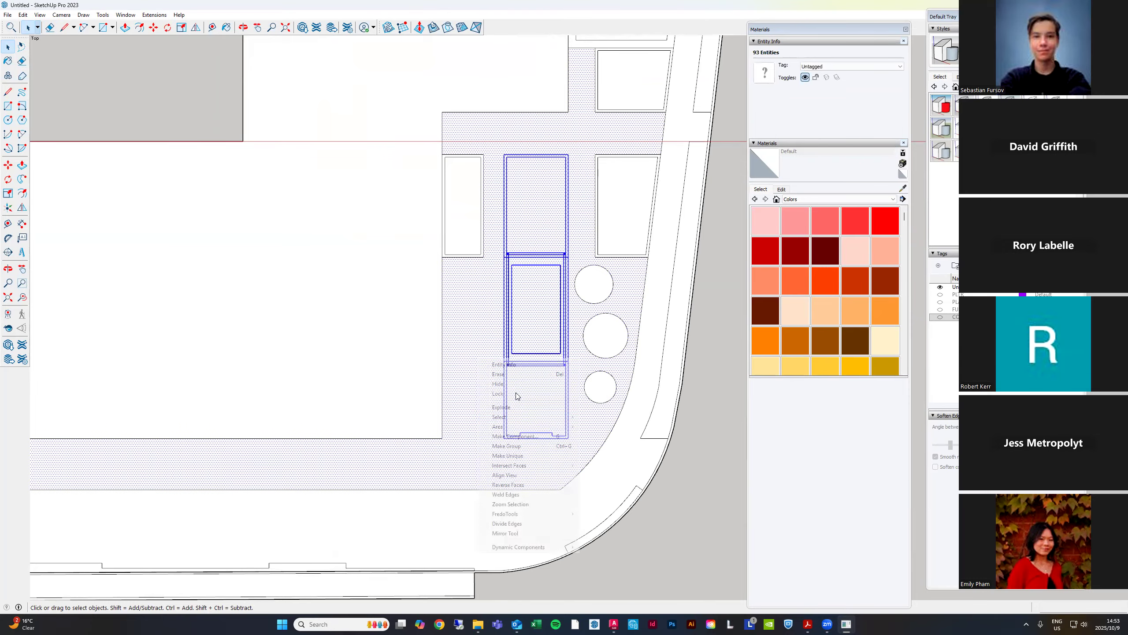
mouse_move(519, 466)
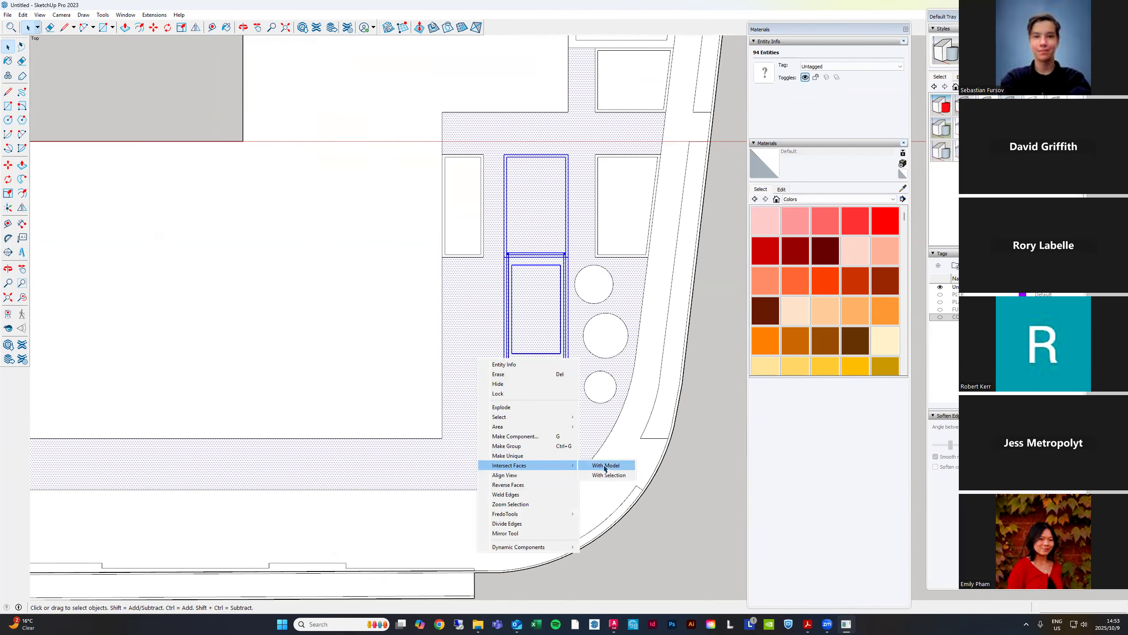
left_click(604, 465)
Copy the middle section of the central structure 20 m east along the red axis
left_click(541, 391)
scroll(518, 356, "up", 3)
left_click(510, 362)
left_click_drag(484, 168, 609, 395)
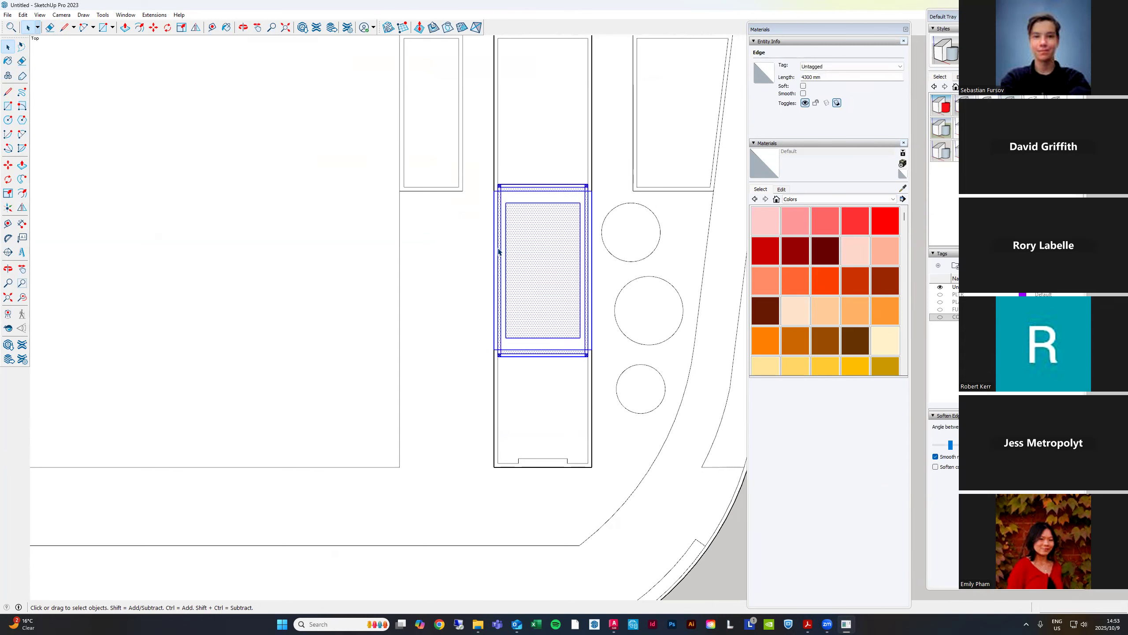
scroll(514, 261, "down", 8)
scroll(444, 355, "up", 5)
key("m")
scroll(426, 352, "up", 2)
scroll(386, 352, "down", 1)
scroll(385, 351, "up", 1)
key("ctrl")
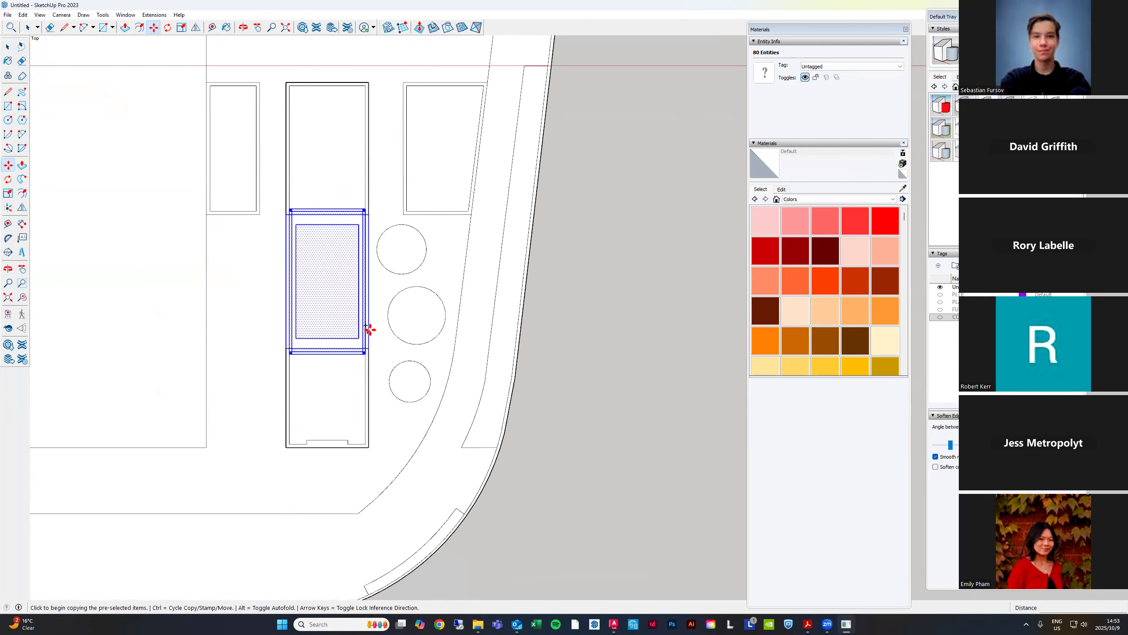
scroll(371, 331, "down", 2)
left_click(385, 349)
scroll(570, 346, "up", 2)
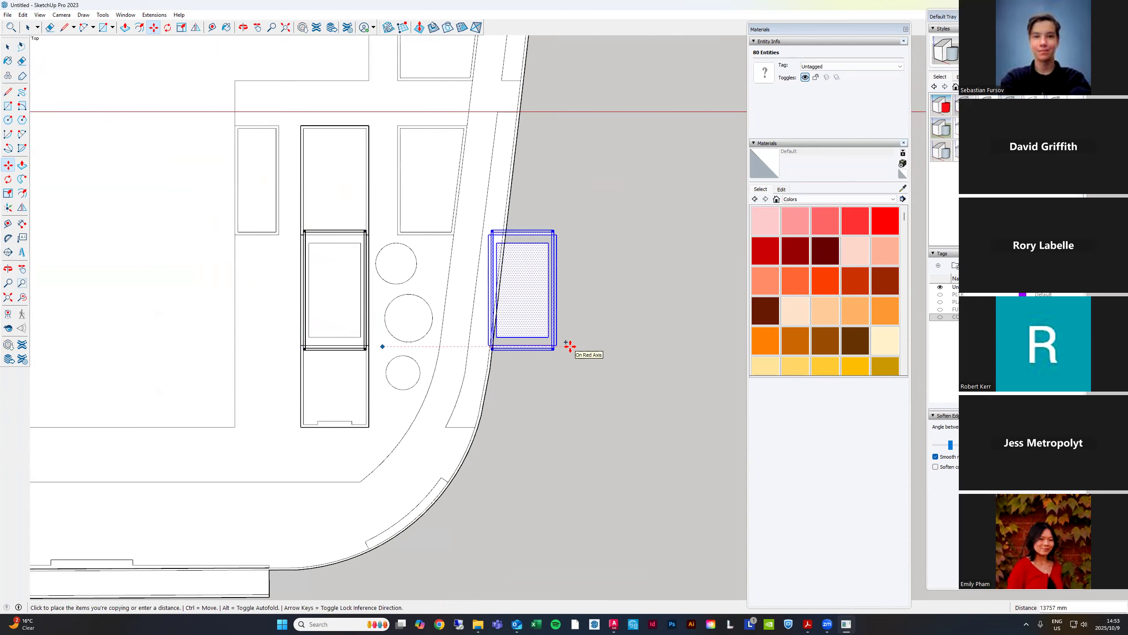
type("20M")
key("Return")
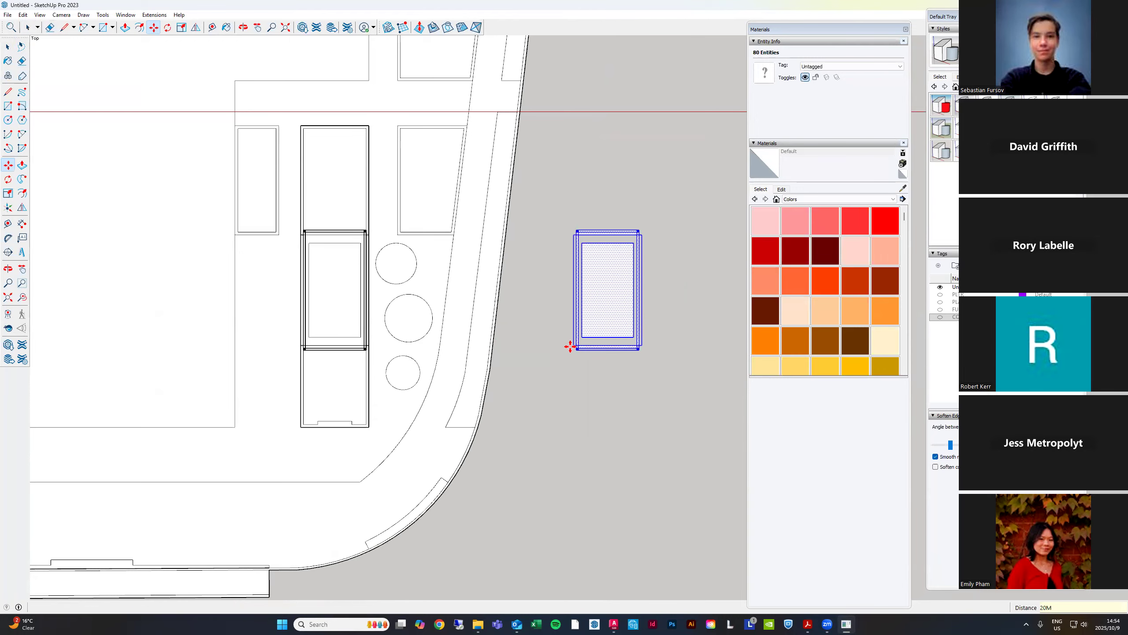
Delete the copied section standing east of the site
scroll(273, 326, "down", 2)
scroll(661, 293, "down", 1)
scroll(96, 328, "down", 1)
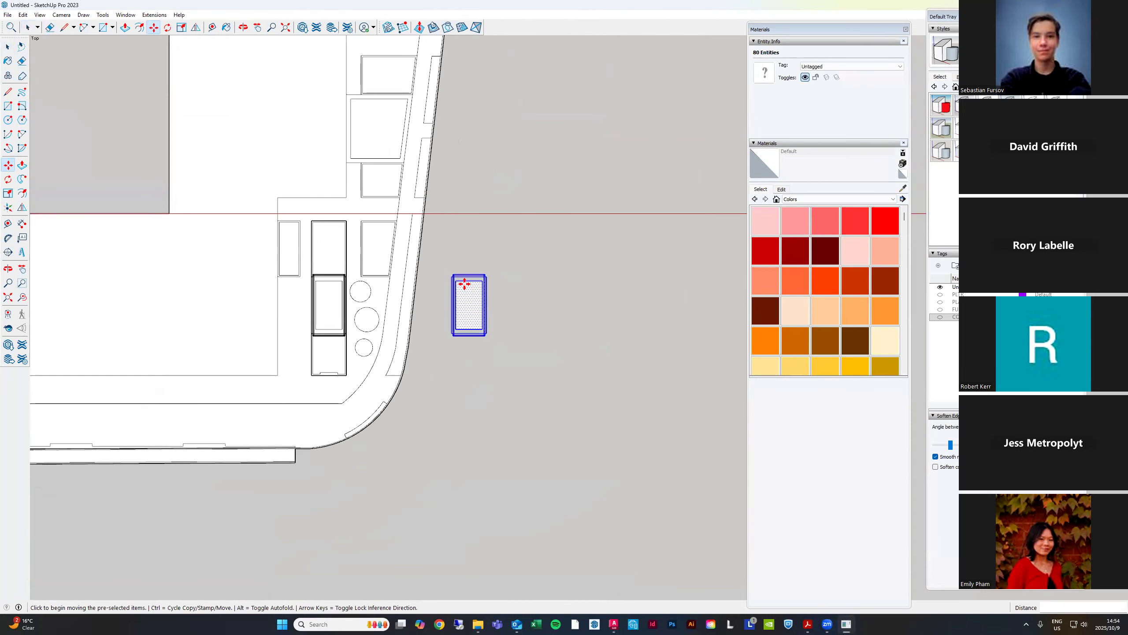
scroll(562, 276, "up", 1)
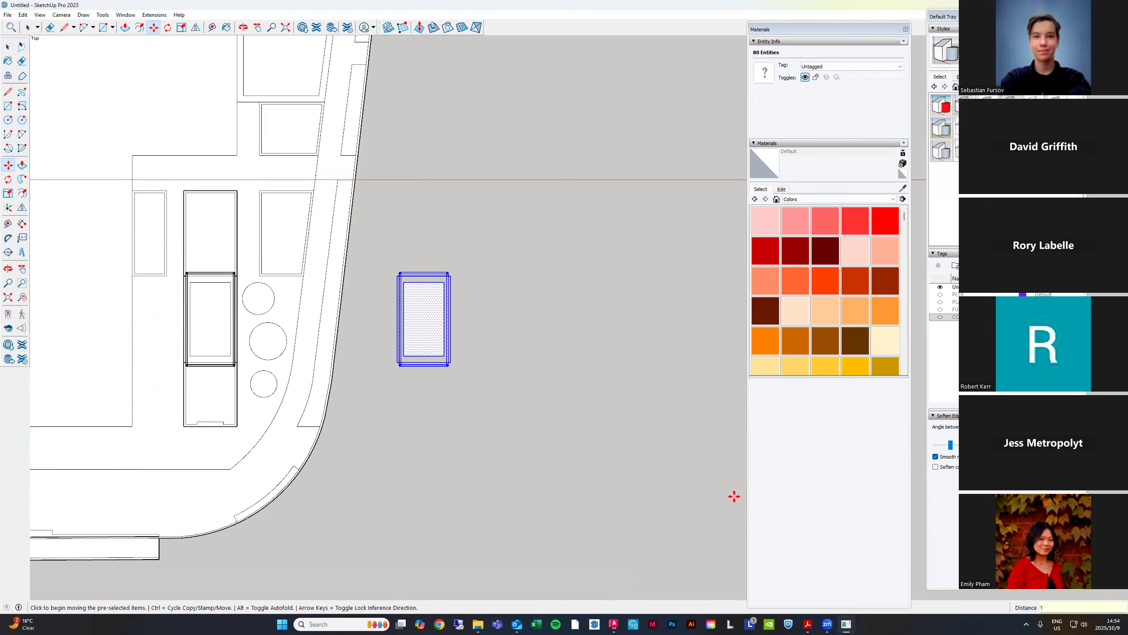
key("Escape")
key("space")
left_click_drag(374, 252, 486, 411)
key("Delete")
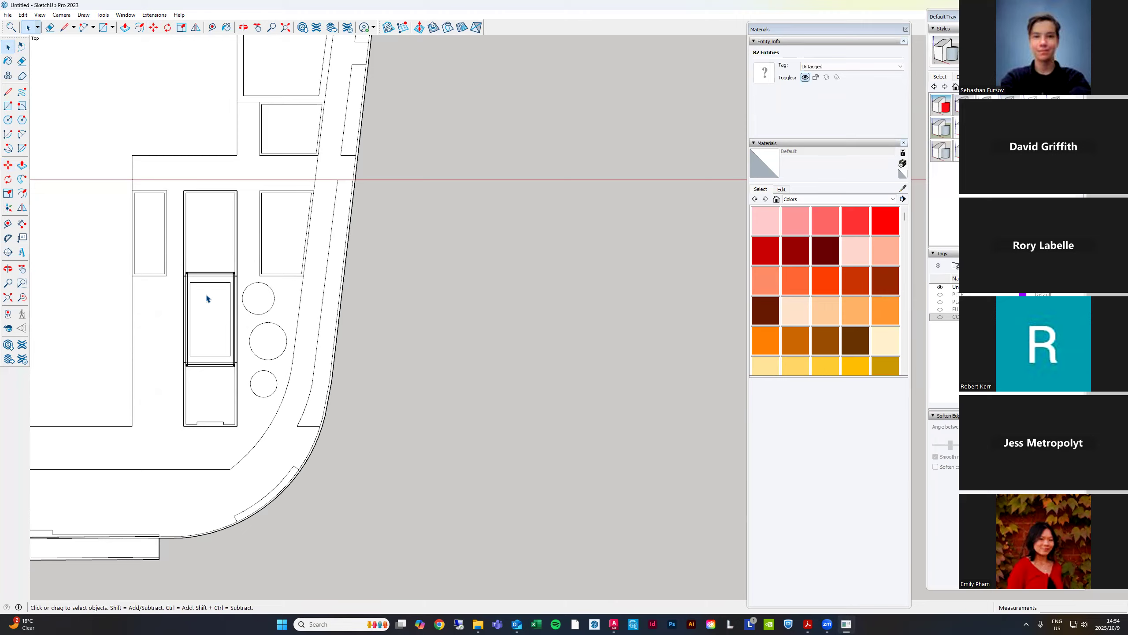
Select the central structure's middle section again and place a copy 20 m away along the red axis
left_click_drag(179, 262, 245, 385)
key("m")
key("ctrl")
left_click(223, 315)
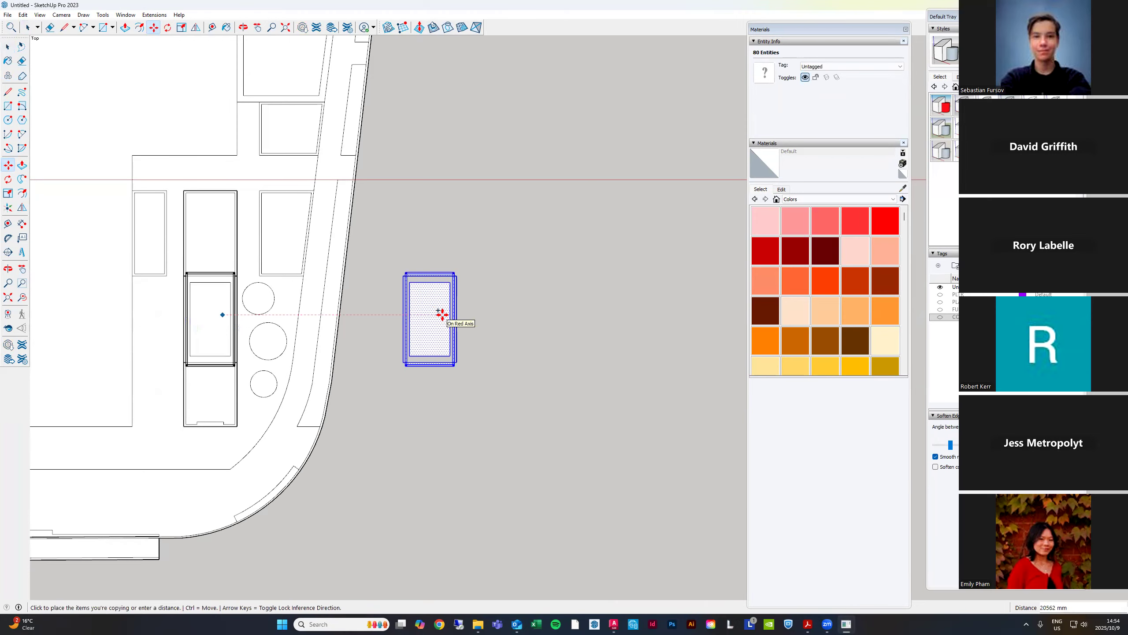
type("10")
key("Return")
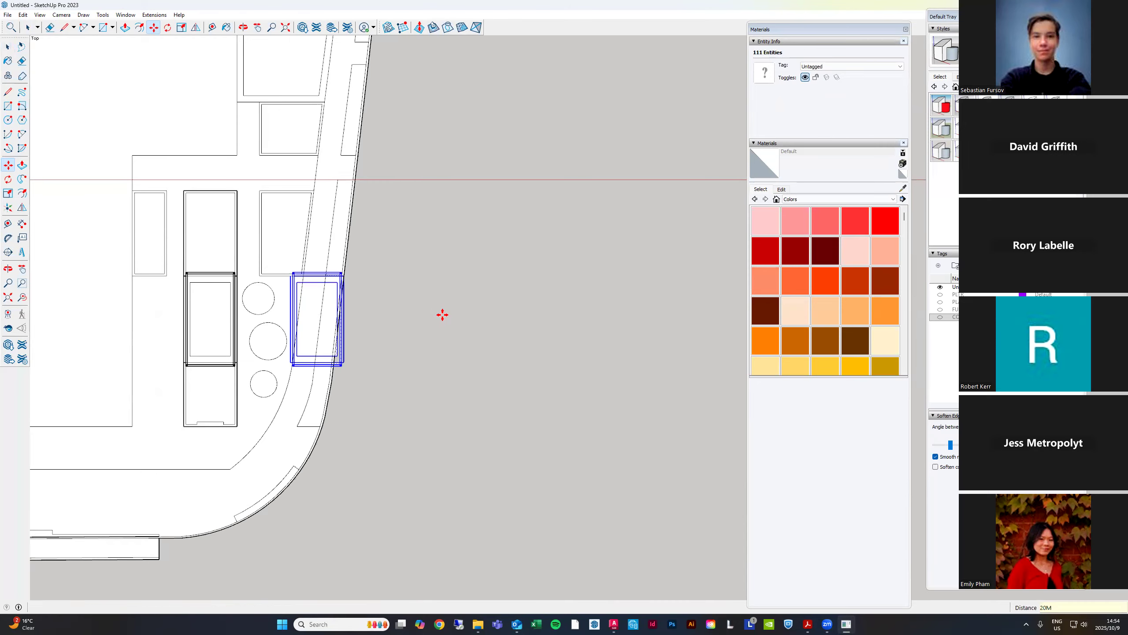
type("20M")
key("Return")
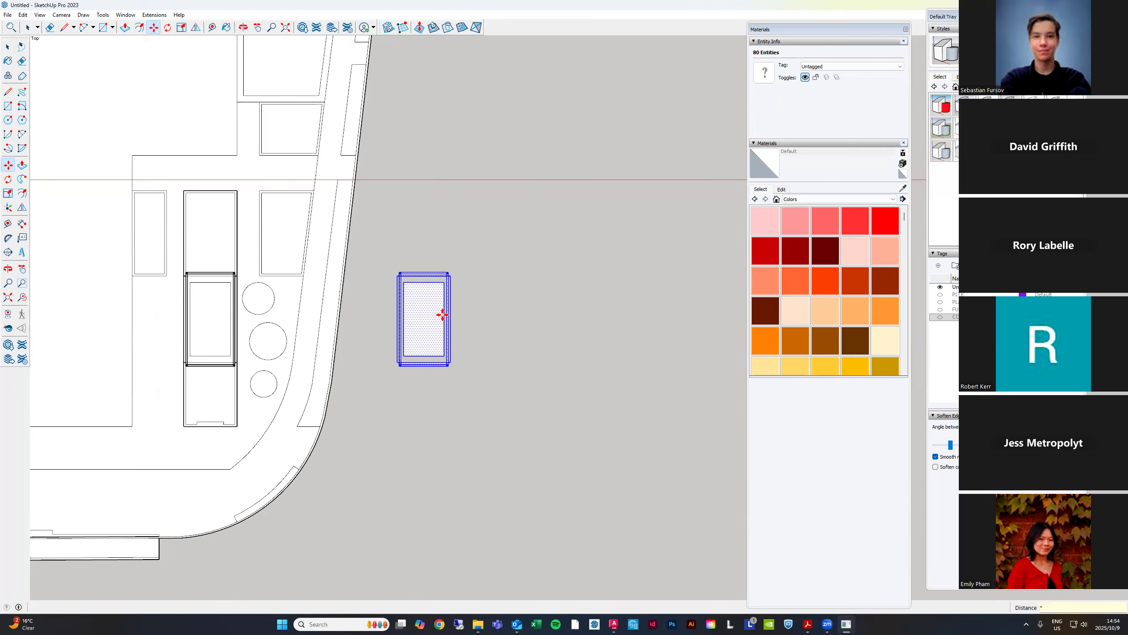
Multiply the new copy into a row of ten with *10
type("*10")
key("Return")
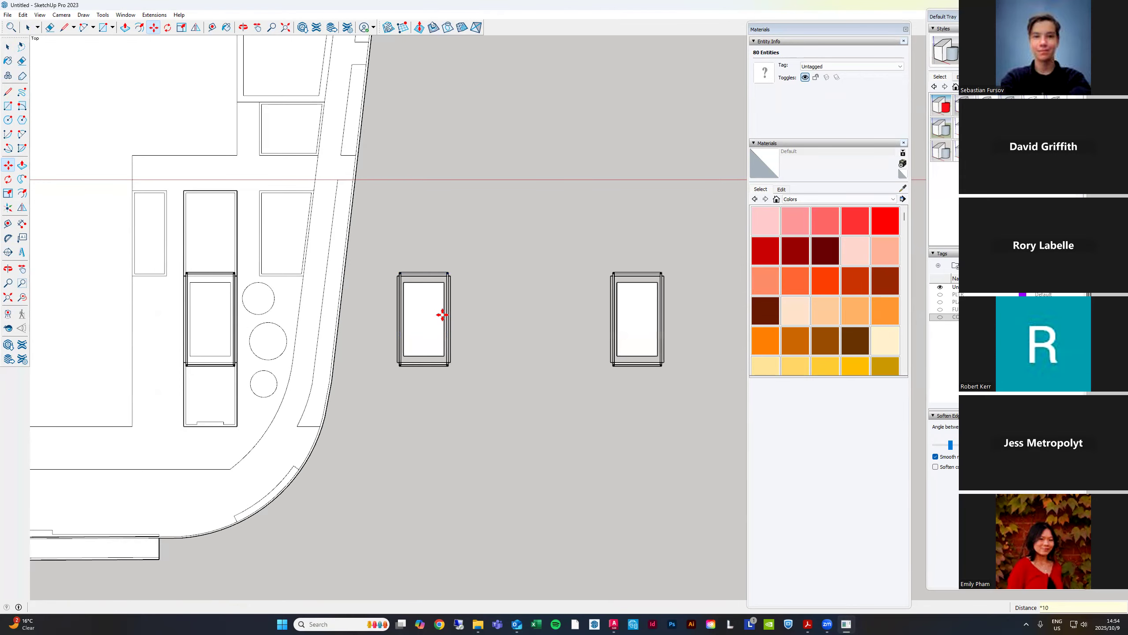
scroll(289, 302, "down", 10)
scroll(275, 307, "up", 3)
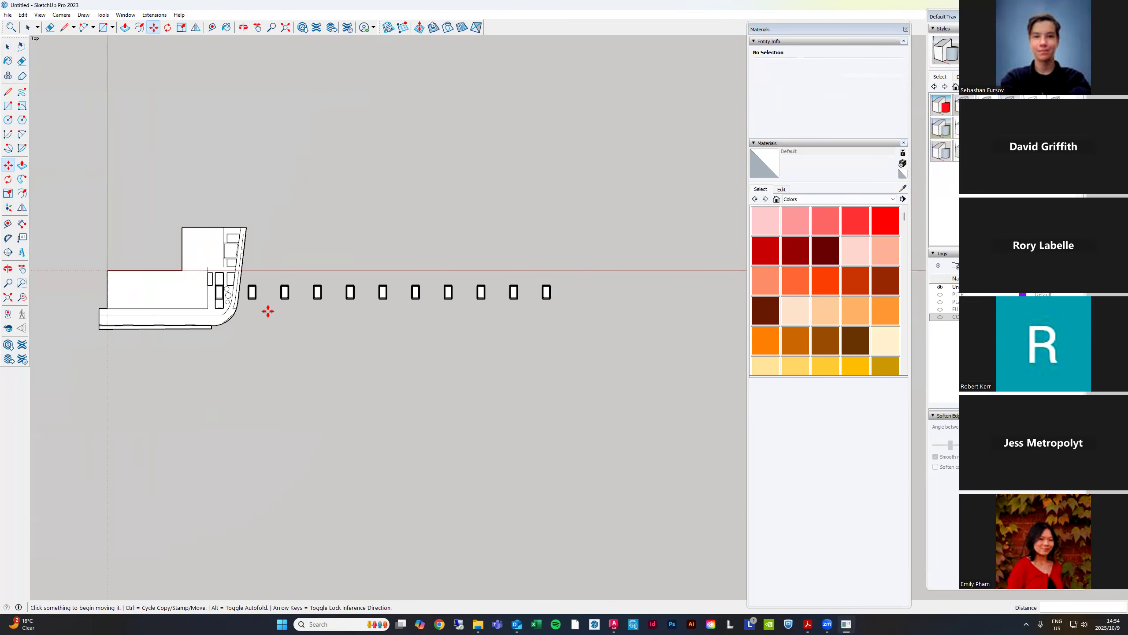
Delete the arrayed copies, keeping only the one nearest the site
key("space")
left_click_drag(260, 306, 668, 335)
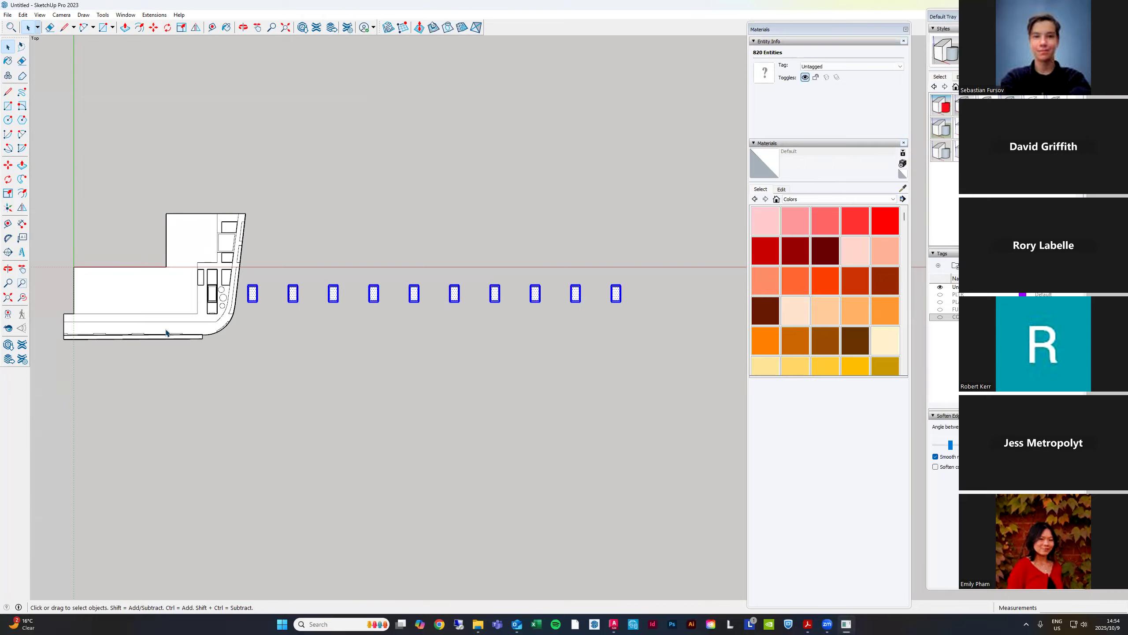
scroll(201, 316, "up", 2)
scroll(176, 300, "down", 3)
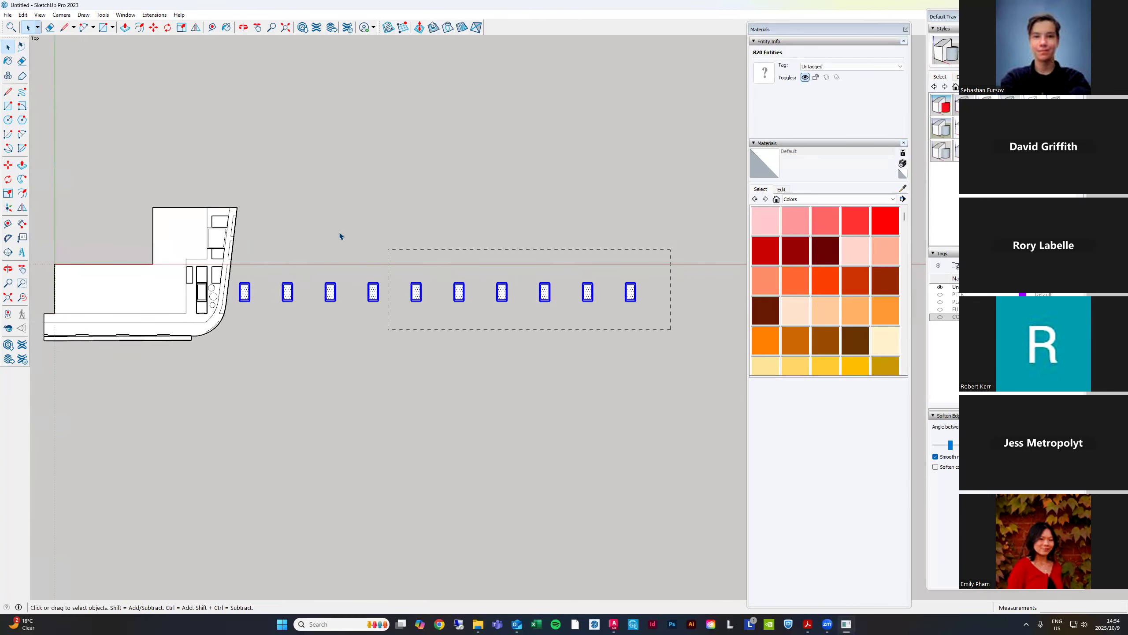
left_click_drag(276, 215, 277, 216)
key("Delete")
scroll(235, 282, "up", 5)
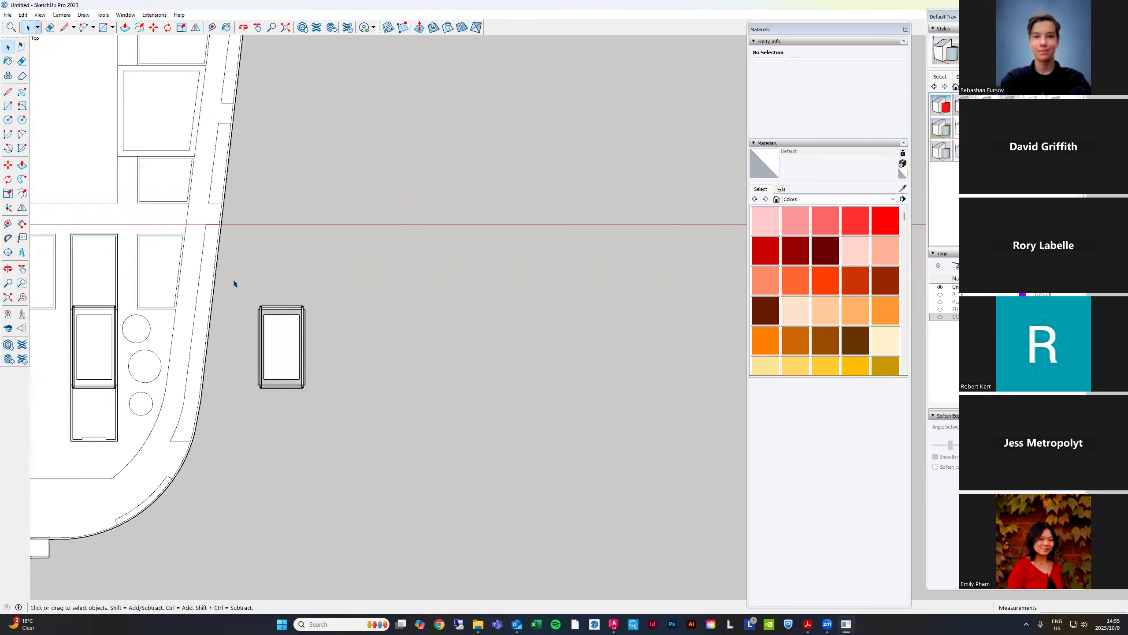
Delete the thin outer lines along both sides of the copied section and the extra horizontal line at its north end
scroll(571, 266, "down", 3)
scroll(378, 335, "down", 1)
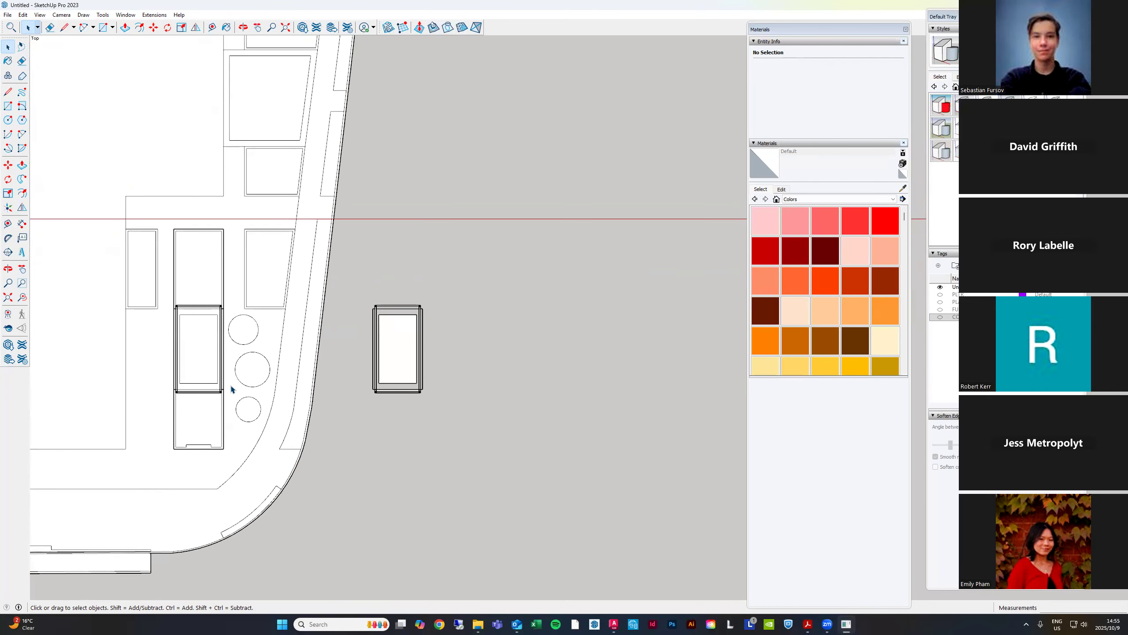
scroll(501, 226, "down", 2)
scroll(393, 267, "up", 8)
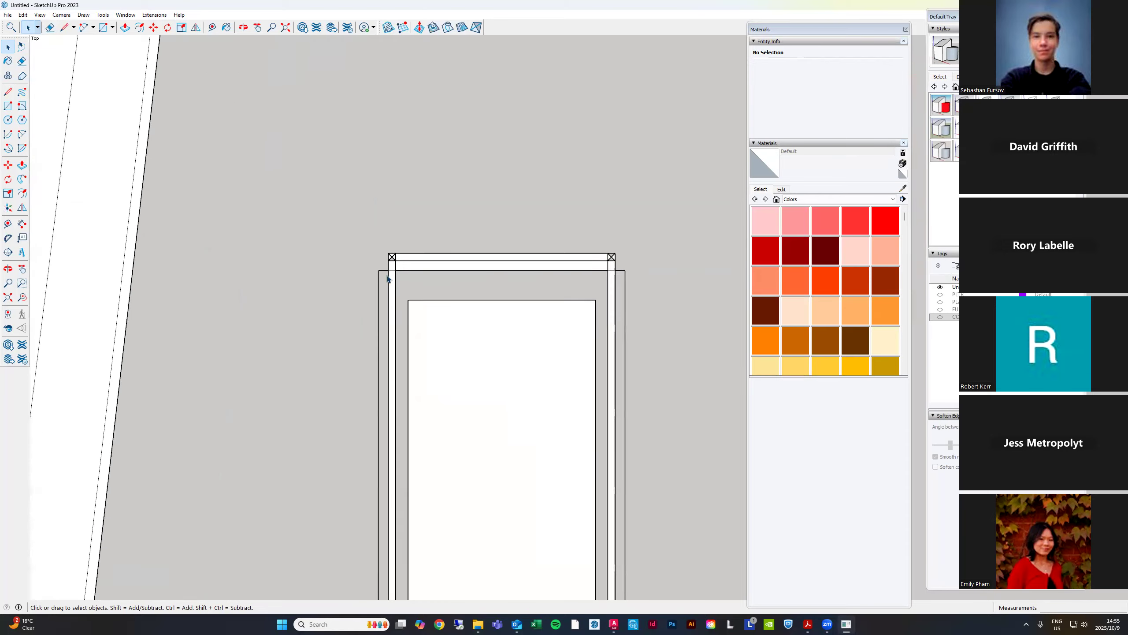
left_click_drag(686, 277, 674, 262)
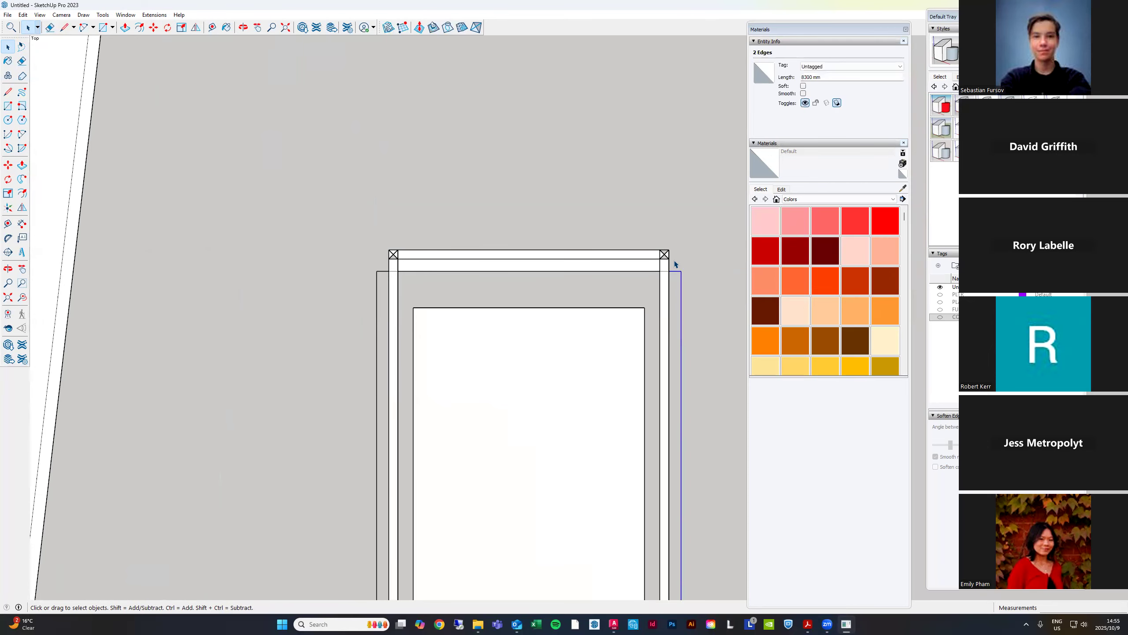
key("Delete")
scroll(692, 156, "down", 3)
scroll(464, 243, "up", 2)
scroll(543, 211, "up", 2)
left_click_drag(529, 213, 510, 260)
key("Delete")
left_click(568, 222)
key("Delete")
scroll(576, 166, "down", 5)
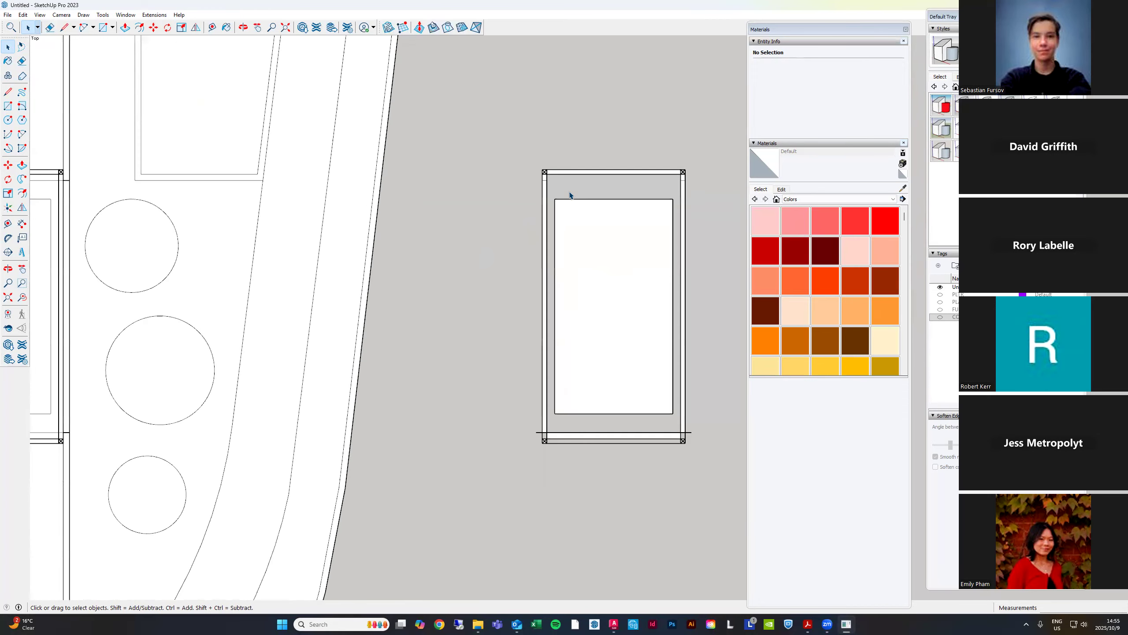
Delete the overshooting horizontal line at the south end of the copied section
scroll(554, 445, "up", 4)
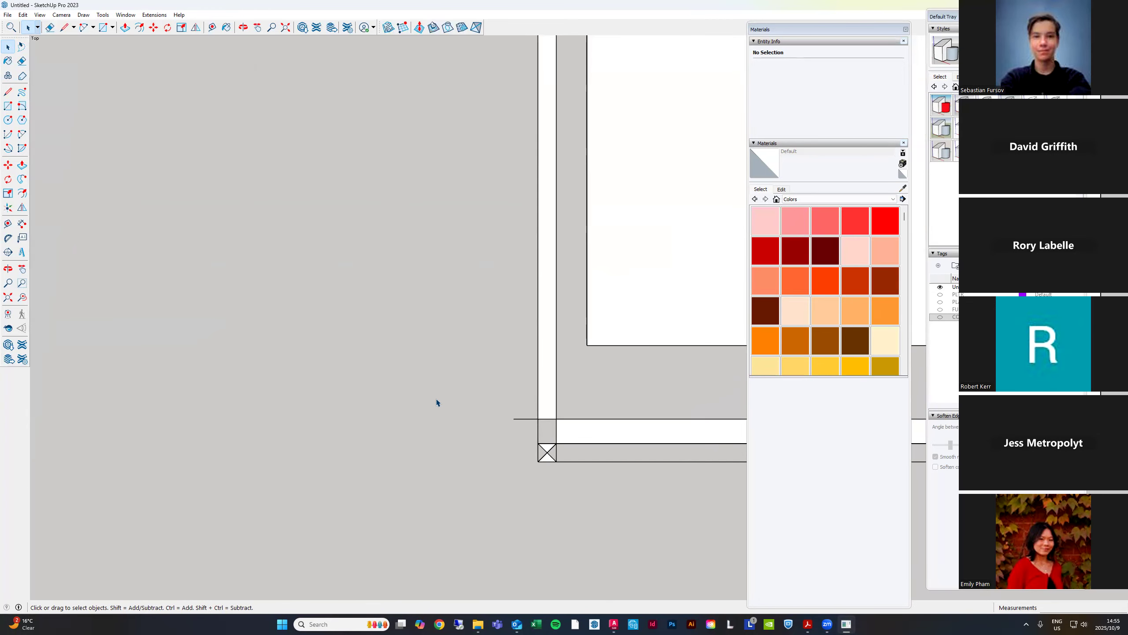
scroll(436, 403, "down", 2)
left_click_drag(566, 421, 566, 421)
key("Delete")
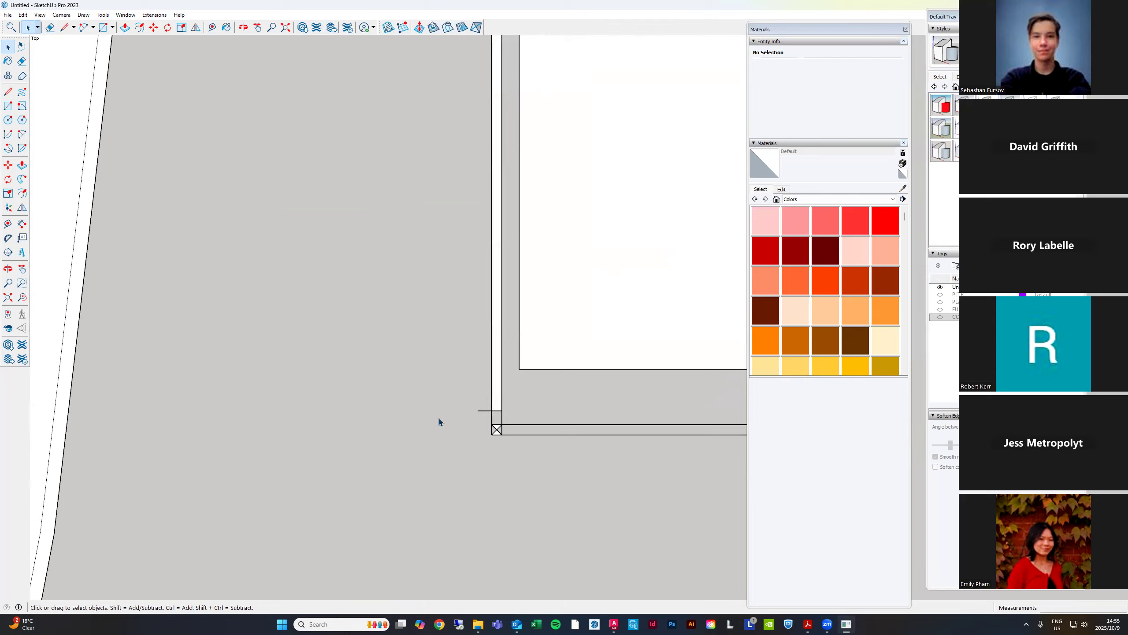
scroll(498, 406, "up", 2)
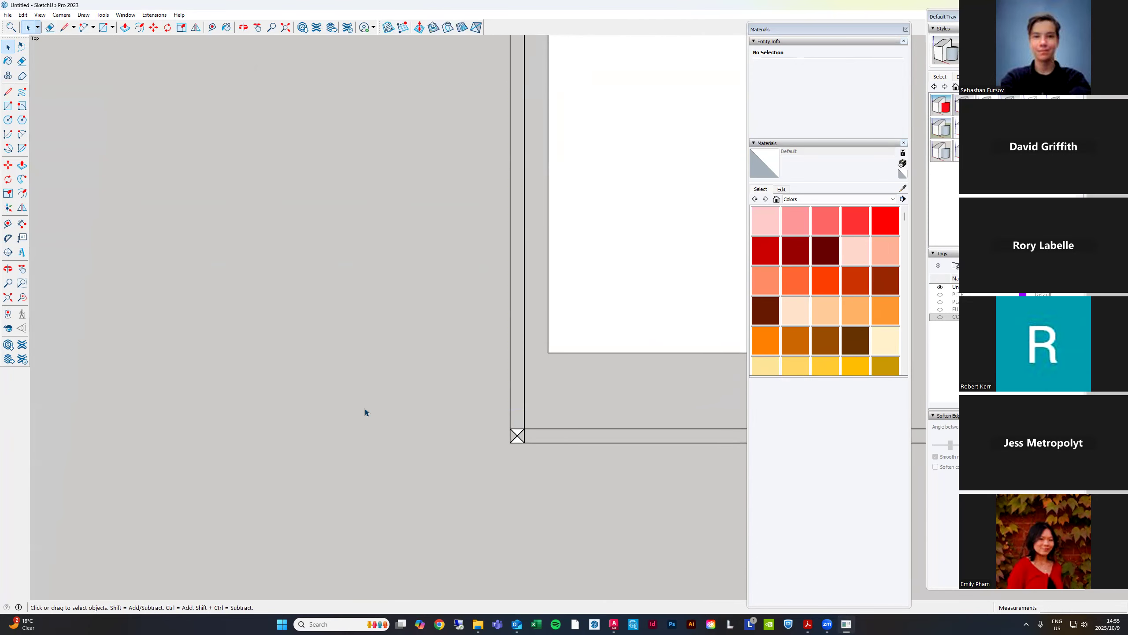
Erase the crossed north-west corner post and the north beam lines from the original middle section on the site plan
scroll(637, 399, "down", 4)
scroll(627, 411, "up", 3)
scroll(641, 425, "down", 4)
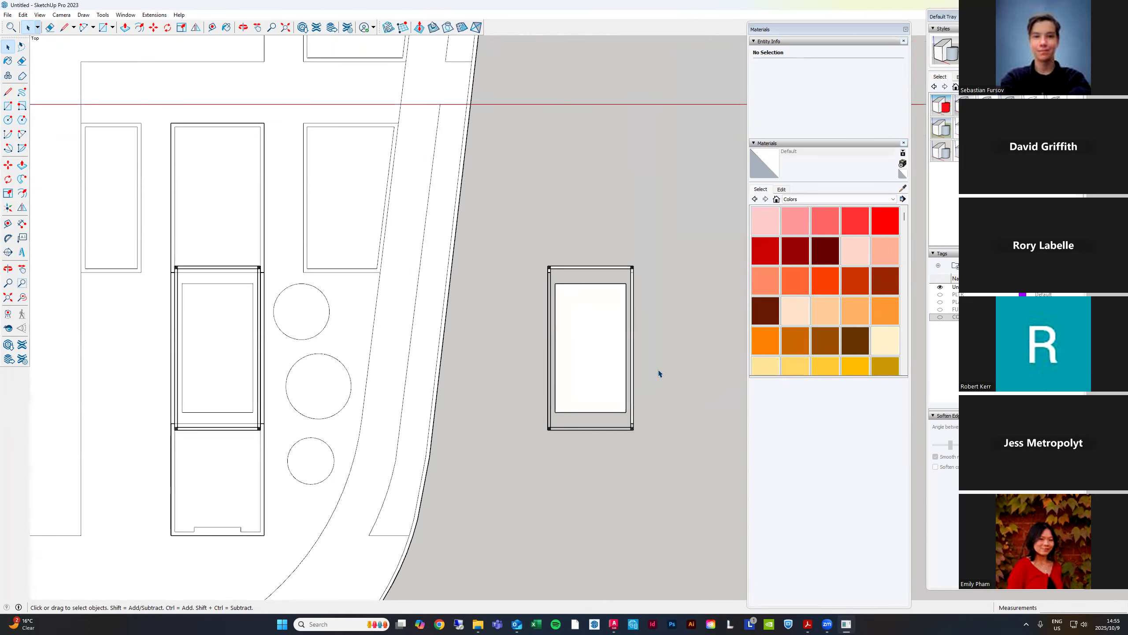
scroll(673, 252, "down", 1)
scroll(242, 267, "up", 6)
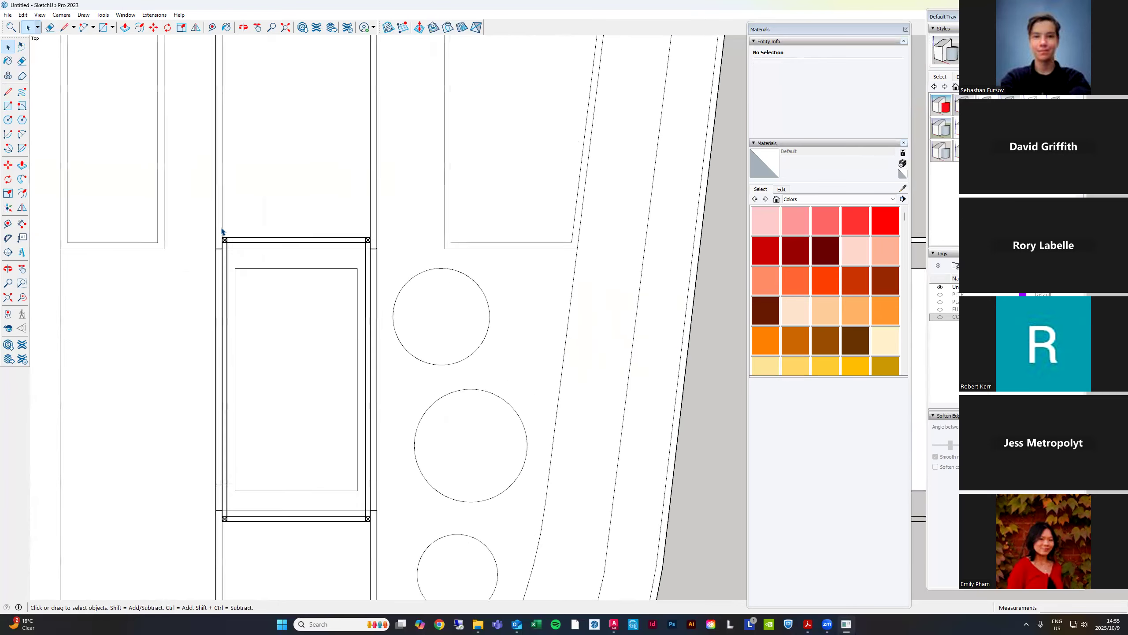
key("e")
scroll(260, 209, "down", 1)
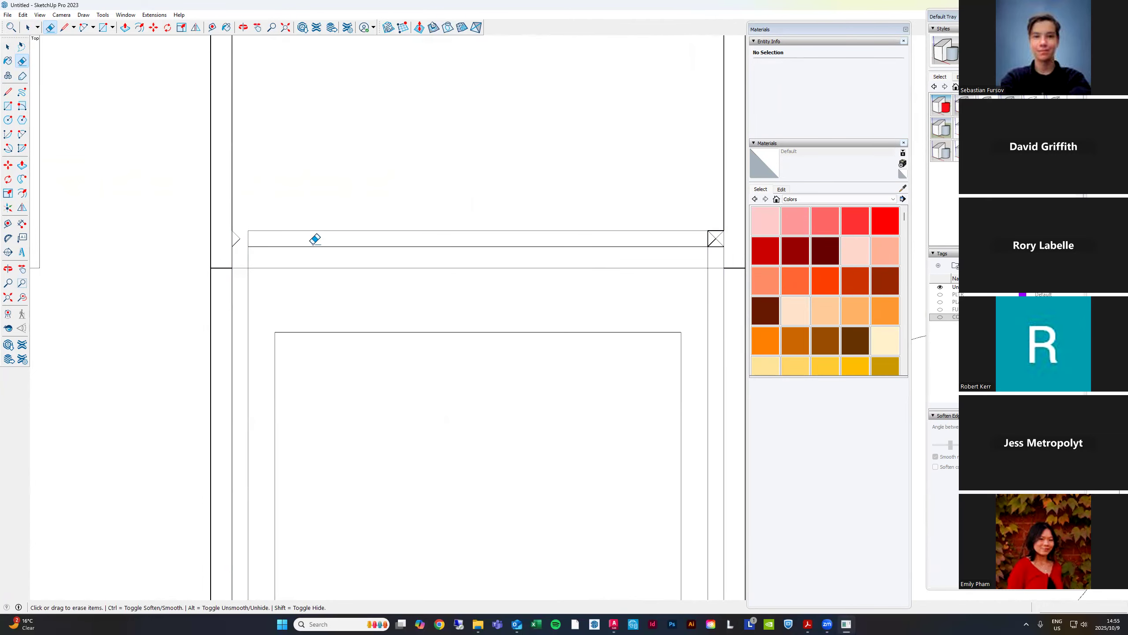
key("space")
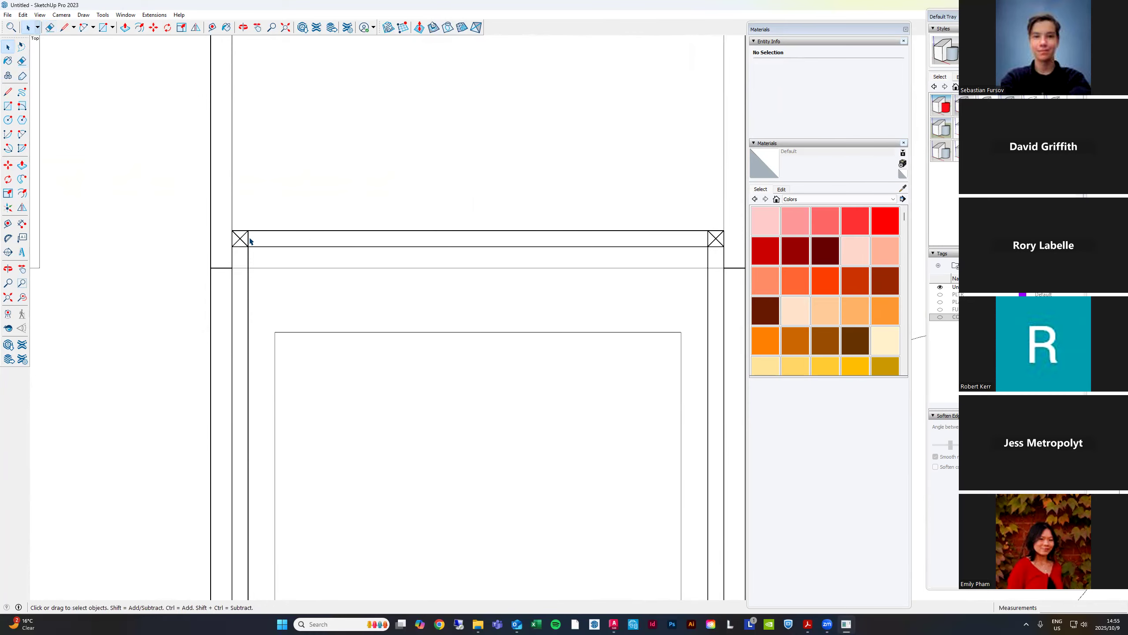
key("e")
left_click_drag(243, 235, 232, 254)
scroll(274, 229, "down", 1)
left_click(261, 231)
Erase the crossed post at the north-east corner of the original middle section
scroll(564, 200, "down", 3)
scroll(628, 209, "up", 6)
scroll(631, 214, "up", 1)
mouse_move(631, 215)
left_mouse_down()
mouse_move(635, 240)
mouse_move(619, 235)
mouse_move(623, 224)
mouse_move(609, 251)
left_mouse_up()
Erase the long inner beam lines along the east and west sides of the original middle section
scroll(624, 177, "down", 3)
scroll(630, 235, "up", 3)
scroll(647, 209, "down", 12)
scroll(657, 195, "down", 3)
scroll(482, 228, "up", 4)
scroll(466, 182, "down", 4)
scroll(622, 196, "up", 3)
left_click_drag(627, 197, 609, 196)
left_click_drag(414, 195, 404, 196)
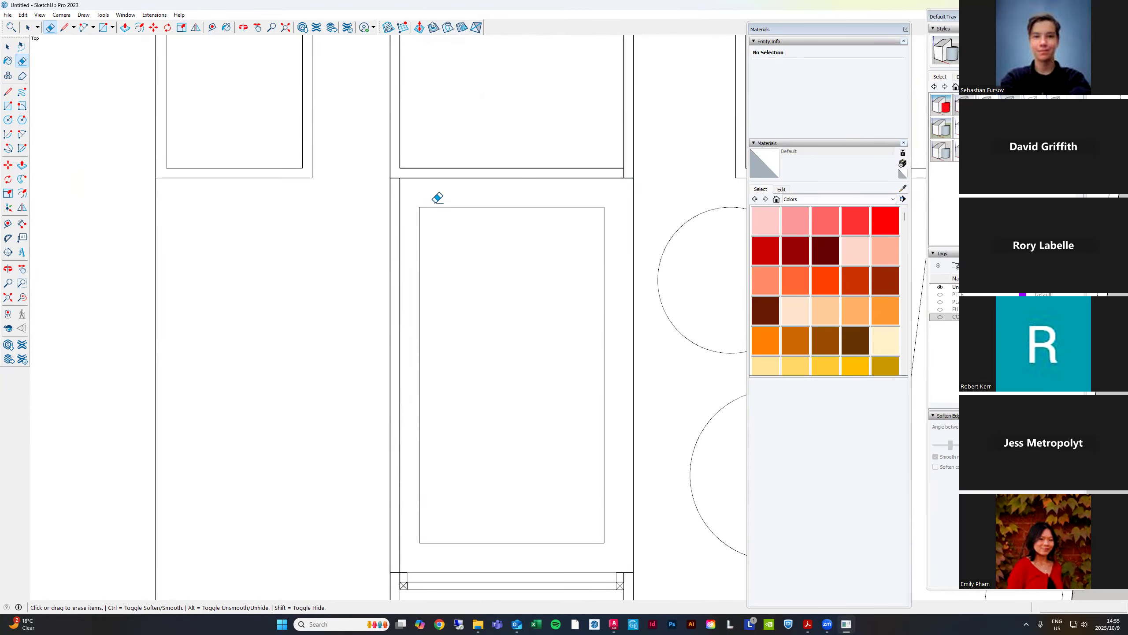
left_click(401, 191)
Erase the crossed posts and beam lines at the south end of the middle section
scroll(644, 313, "down", 4)
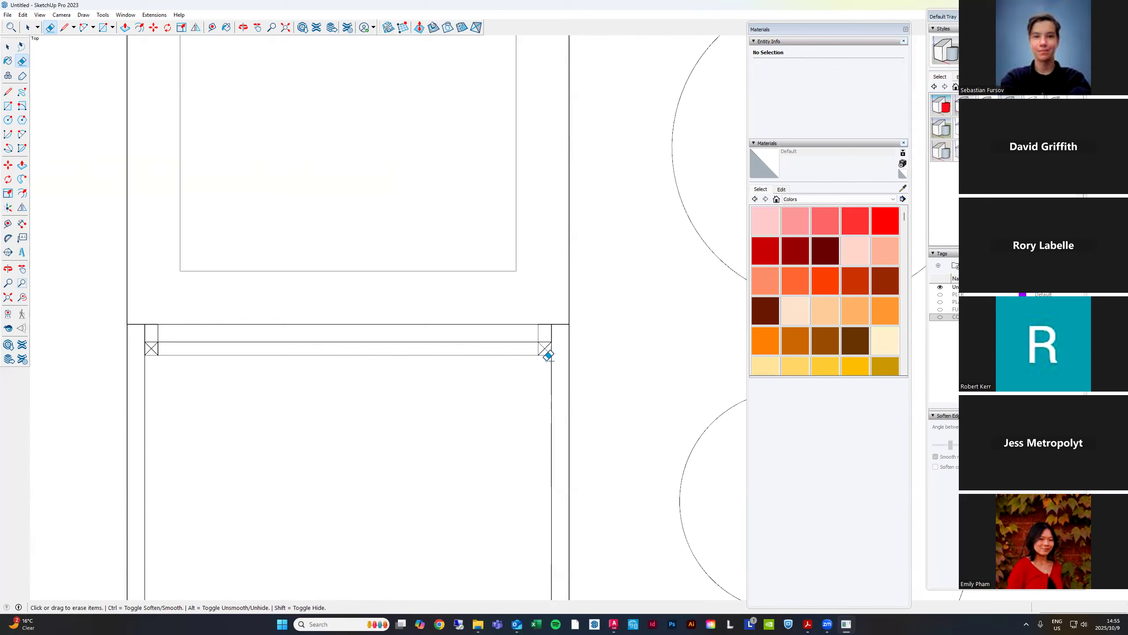
left_click_drag(547, 345, 450, 366)
scroll(621, 272, "down", 3)
scroll(338, 318, "up", 4)
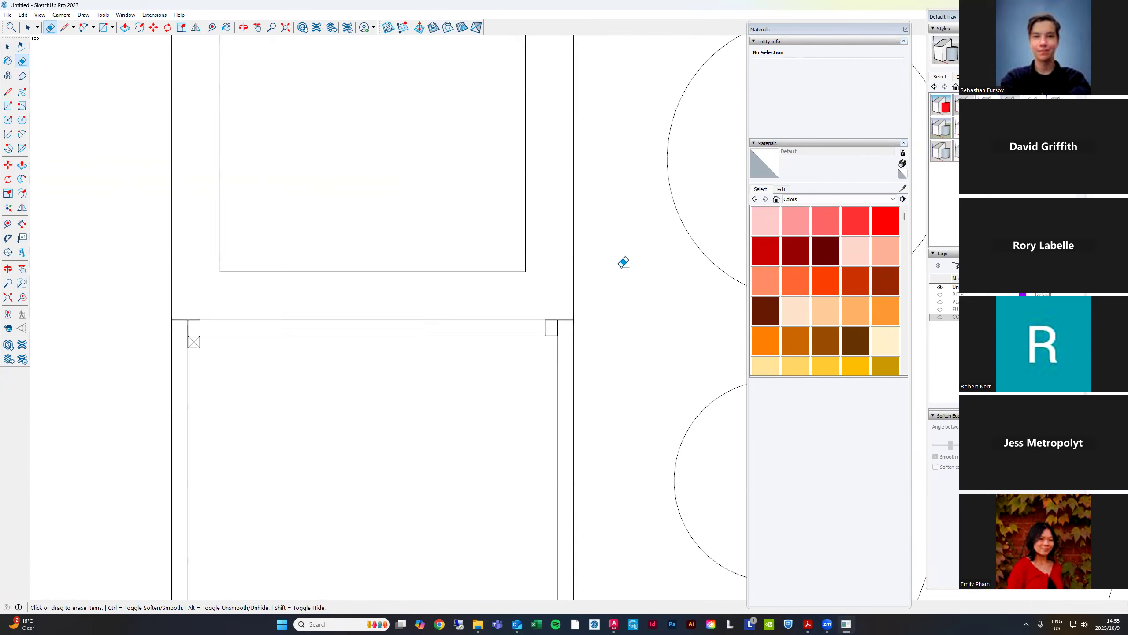
mouse_move(311, 328)
left_mouse_down()
mouse_move(325, 314)
mouse_move(313, 304)
left_mouse_up()
Erase the leftover short vertical stubs at both corners of the strip below the middle section
scroll(326, 305, "up", 3)
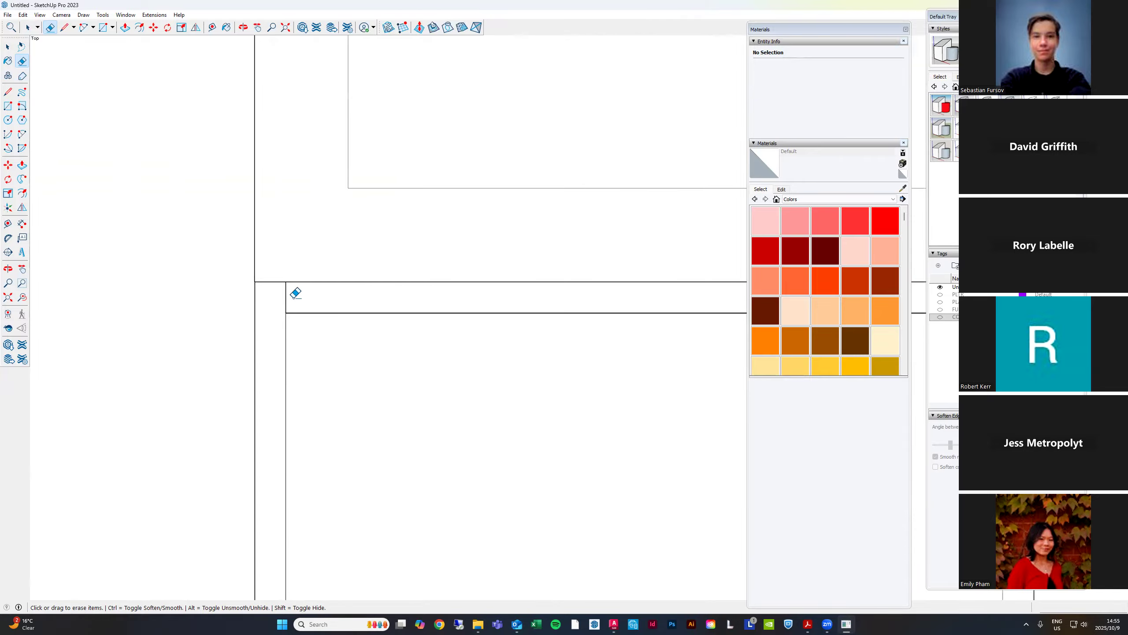
scroll(262, 284, "down", 5)
scroll(444, 276, "up", 4)
scroll(401, 281, "up", 2)
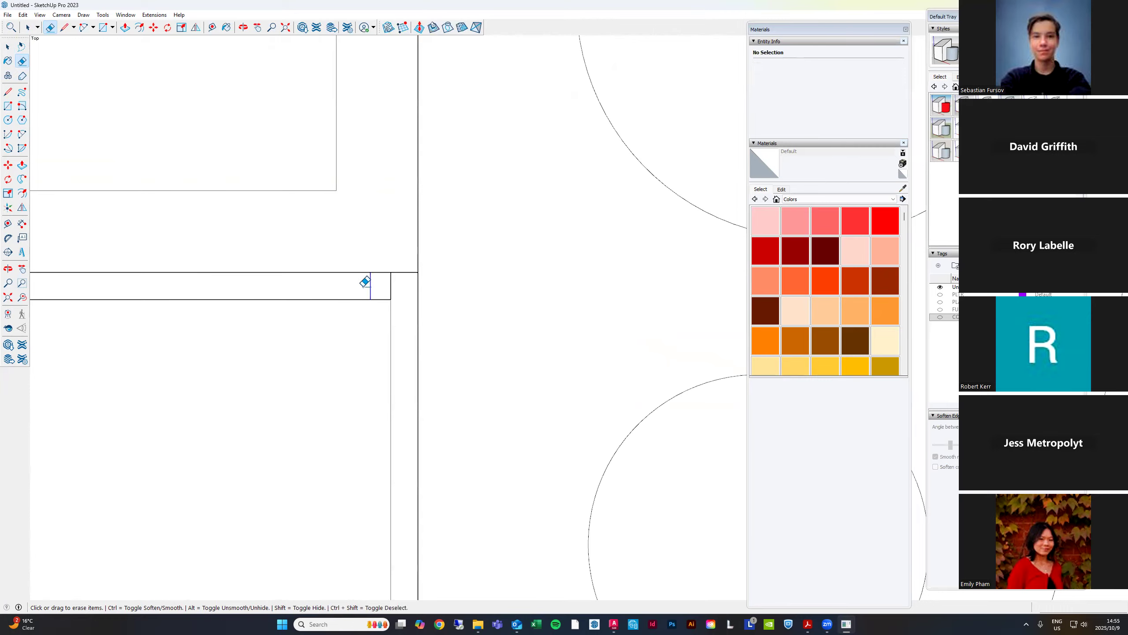
scroll(415, 278, "down", 6)
scroll(556, 284, "up", 5)
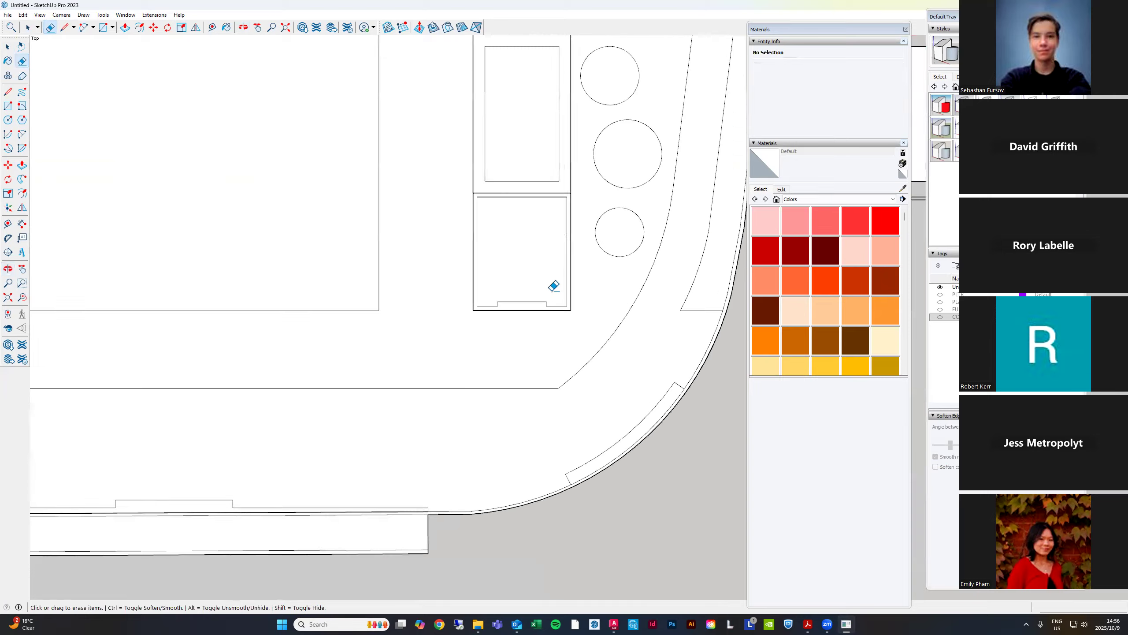
Draw a straight line across the notched south edge of the southern rectangle's inner outline and erase the notch lines
key("l")
left_click(449, 318)
left_click(563, 318)
key("space")
key("e")
left_click_drag(565, 313, 445, 313)
Select the three stacked rectangles together with the surrounding paving face and intersect their faces
scroll(532, 380, "down", 5)
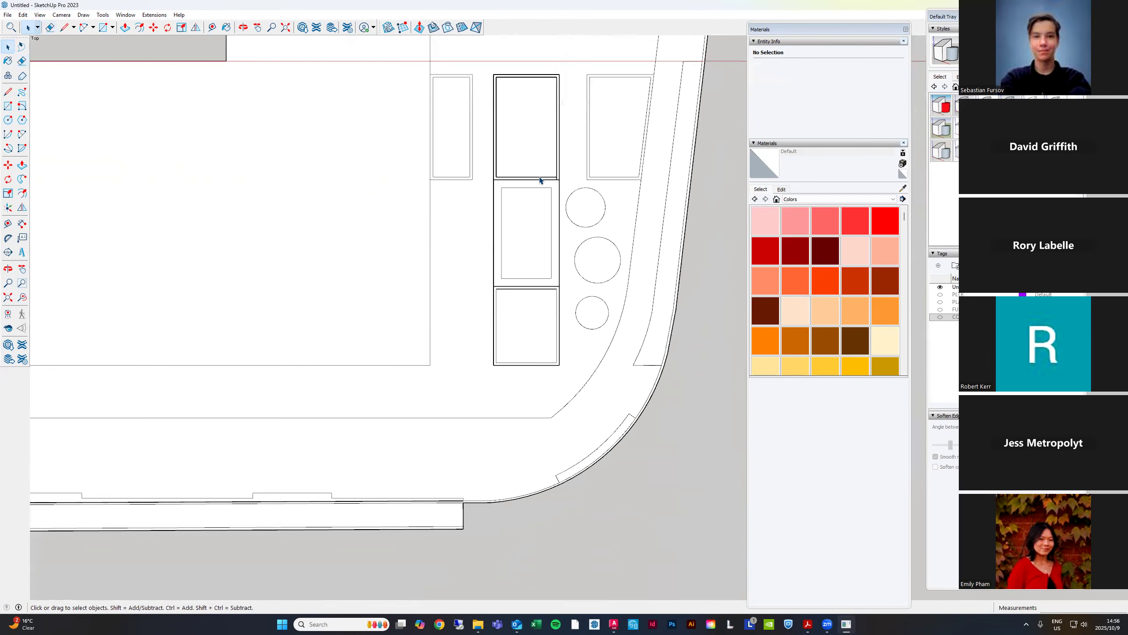
scroll(539, 182, "up", 6)
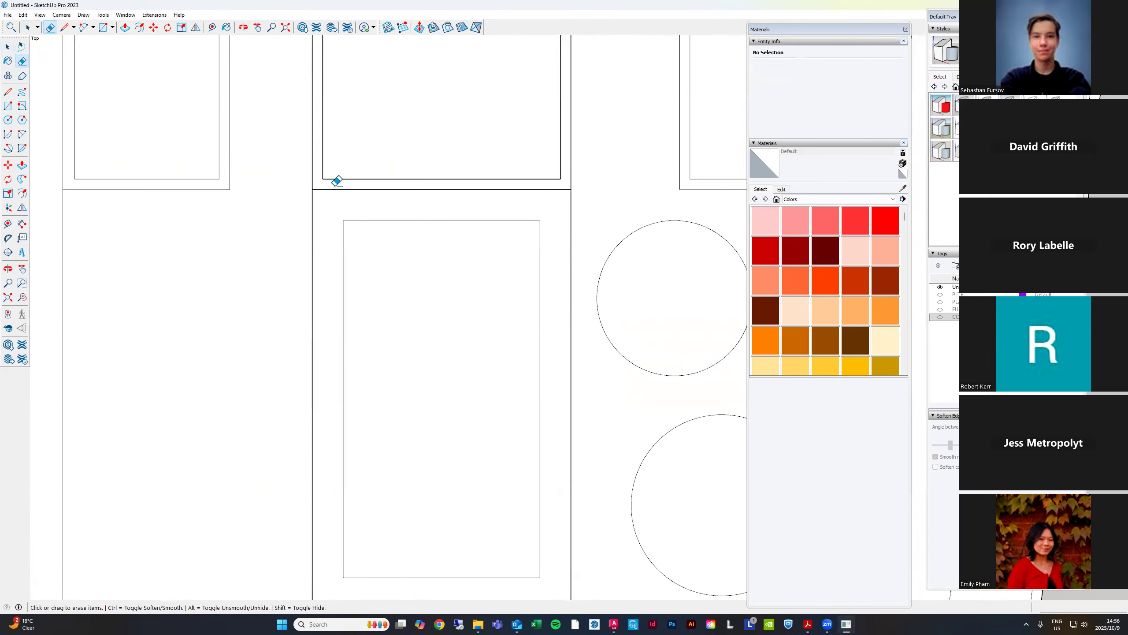
scroll(516, 171, "down", 5)
key("space")
left_click_drag(465, 108, 557, 462)
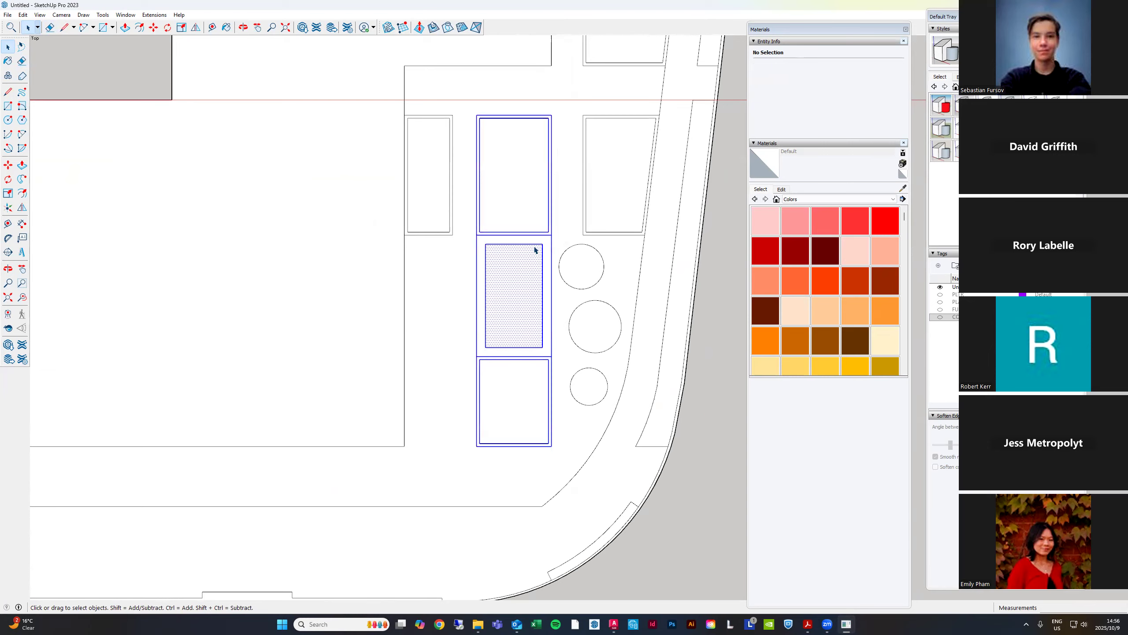
left_click(566, 207, "shift")
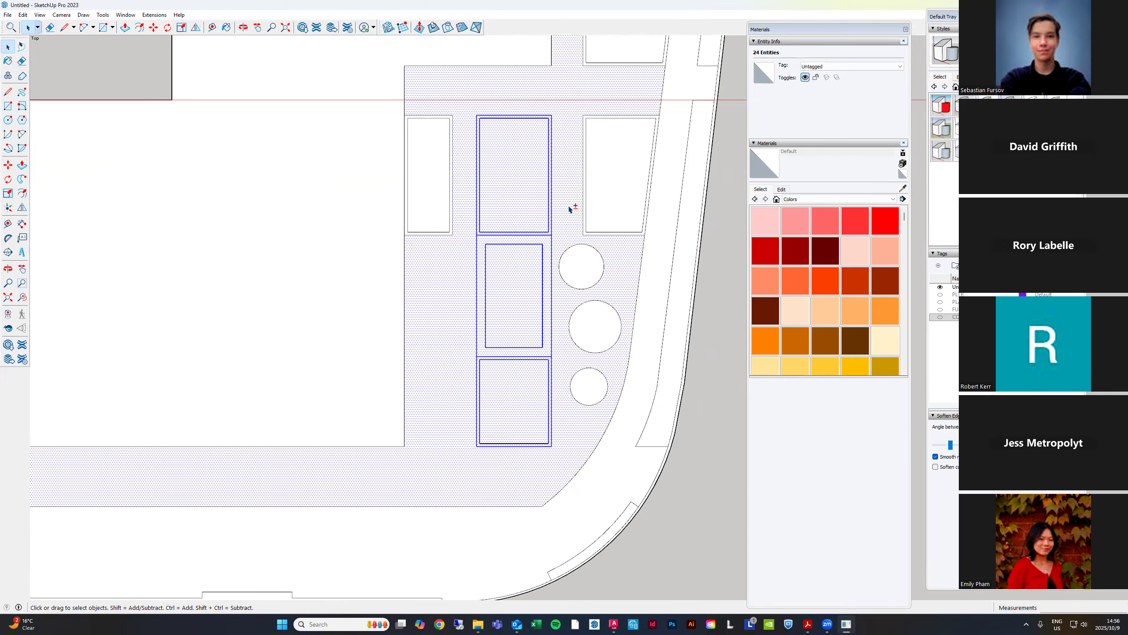
right_click(533, 196)
mouse_move(577, 283)
left_click(660, 283)
Try to close the southern rectangle's inner outline by deleting its north edge and redrawing it as a line
scroll(534, 382, "up", 3)
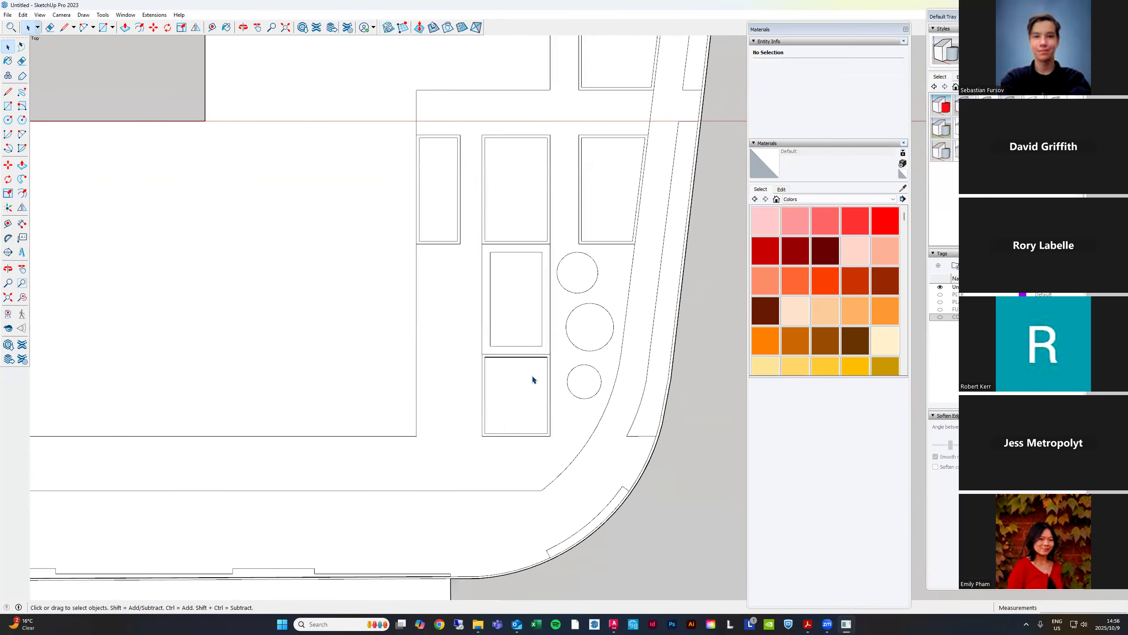
key("Delete")
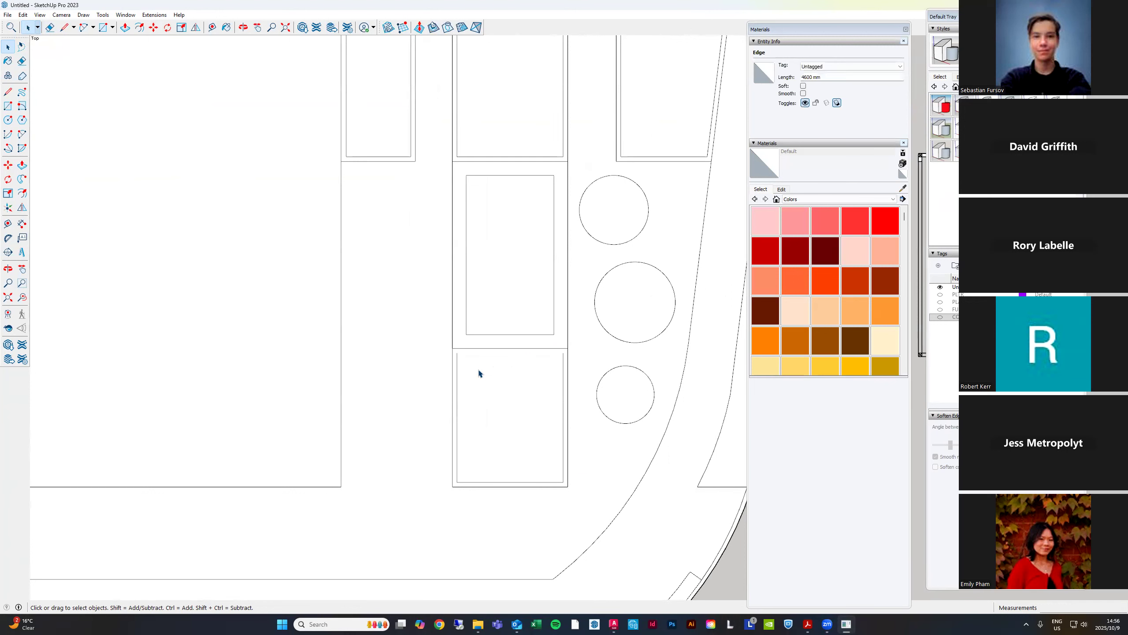
key("l")
left_click(459, 354)
left_click(563, 353)
key("space")
scroll(447, 374, "down", 1)
scroll(447, 374, "up", 2)
left_click(453, 389)
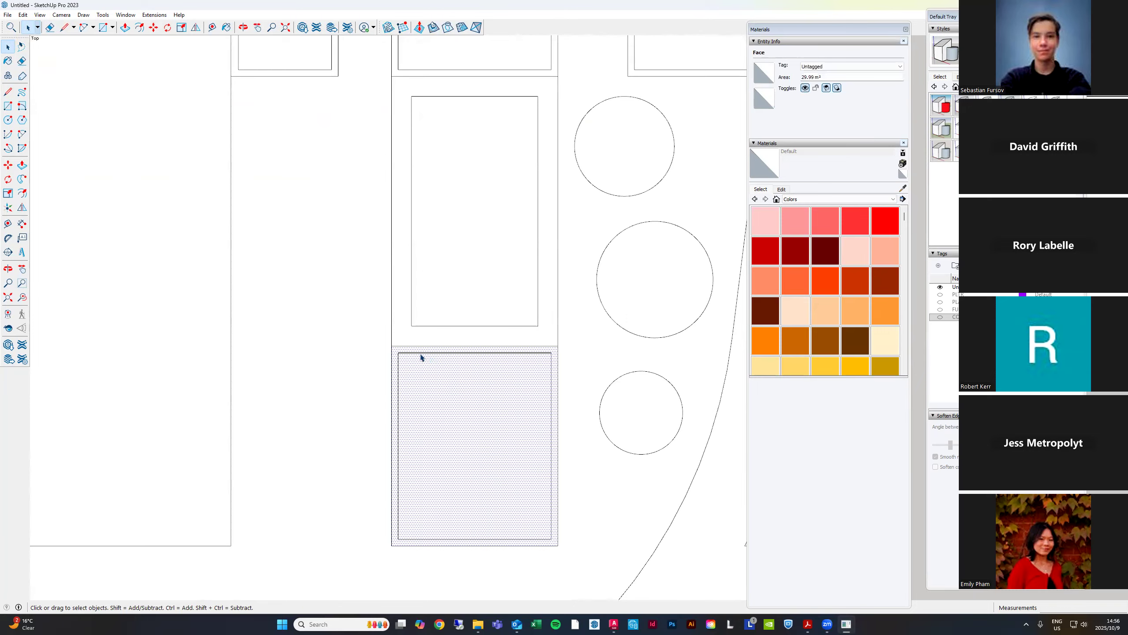
Erase the redrawn north edge of the southern rectangle's inner outline
key("e")
scroll(484, 355, "down", 2)
key("space")
scroll(513, 397, "up", 2)
scroll(532, 456, "down", 1)
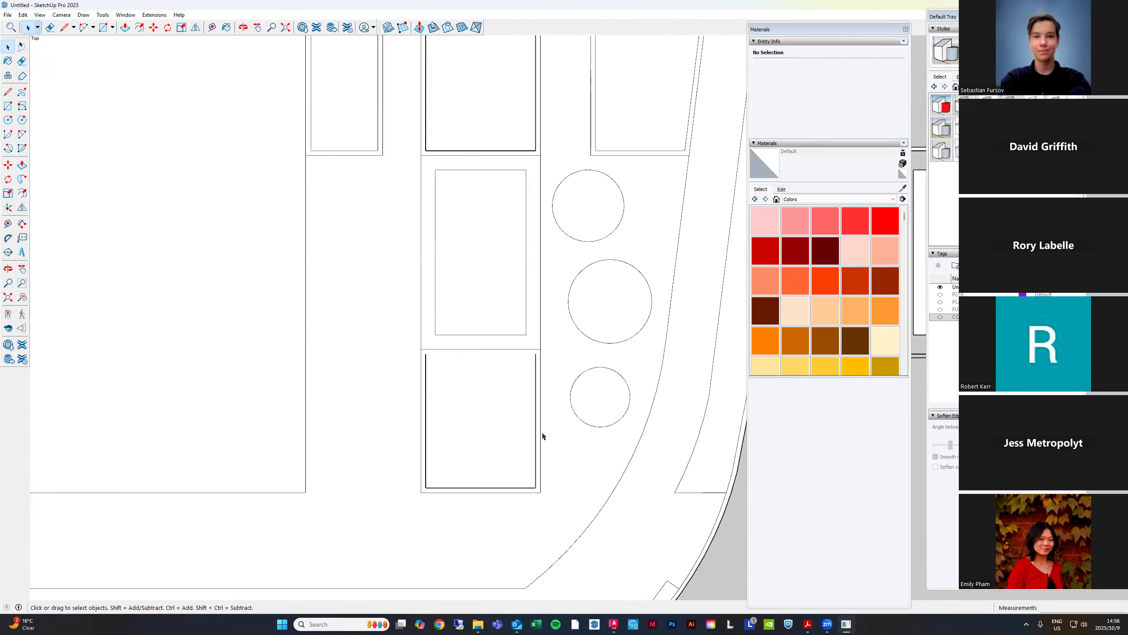
scroll(514, 362, "down", 1)
scroll(486, 167, "down", 1)
left_click(512, 132)
scroll(507, 118, "up", 2)
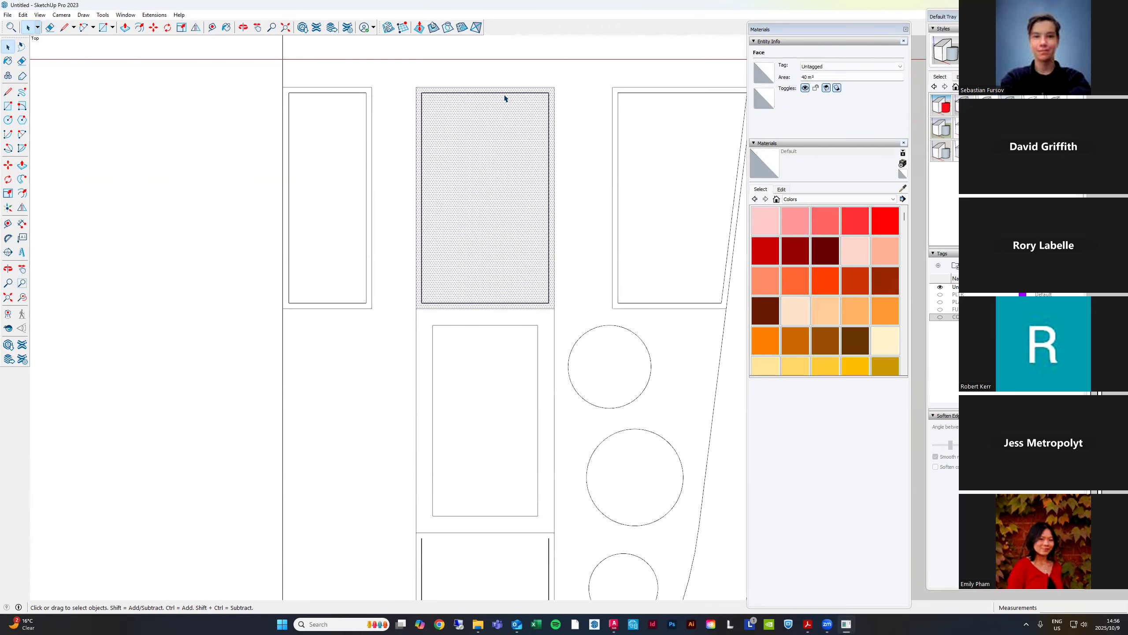
left_click(504, 93)
key("e")
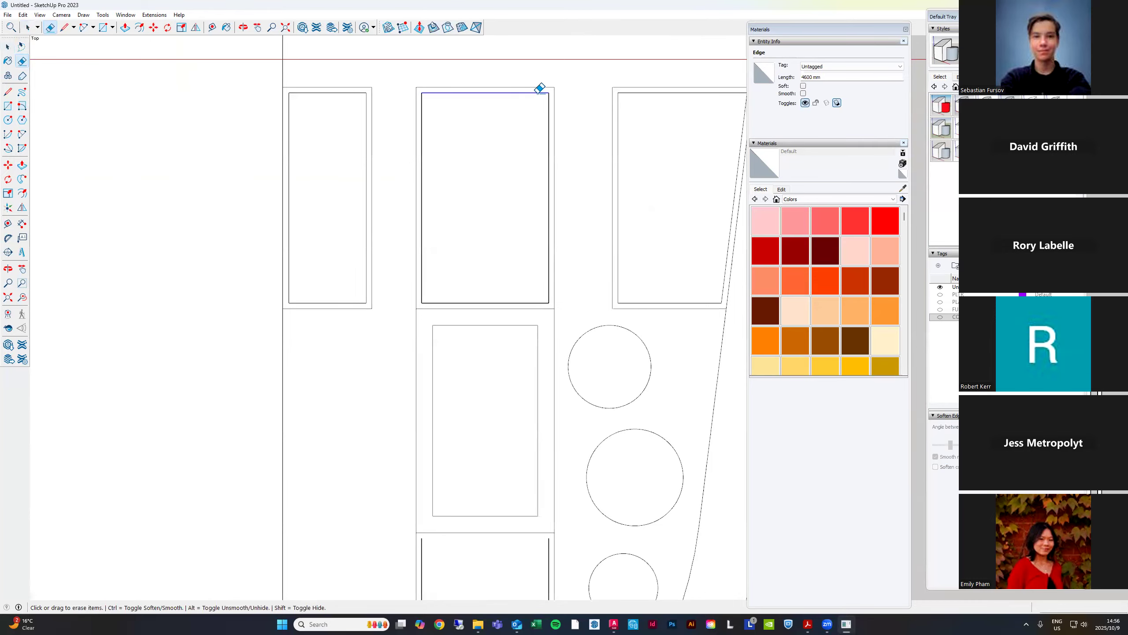
scroll(544, 104, "up", 2)
key("l")
left_click(555, 82)
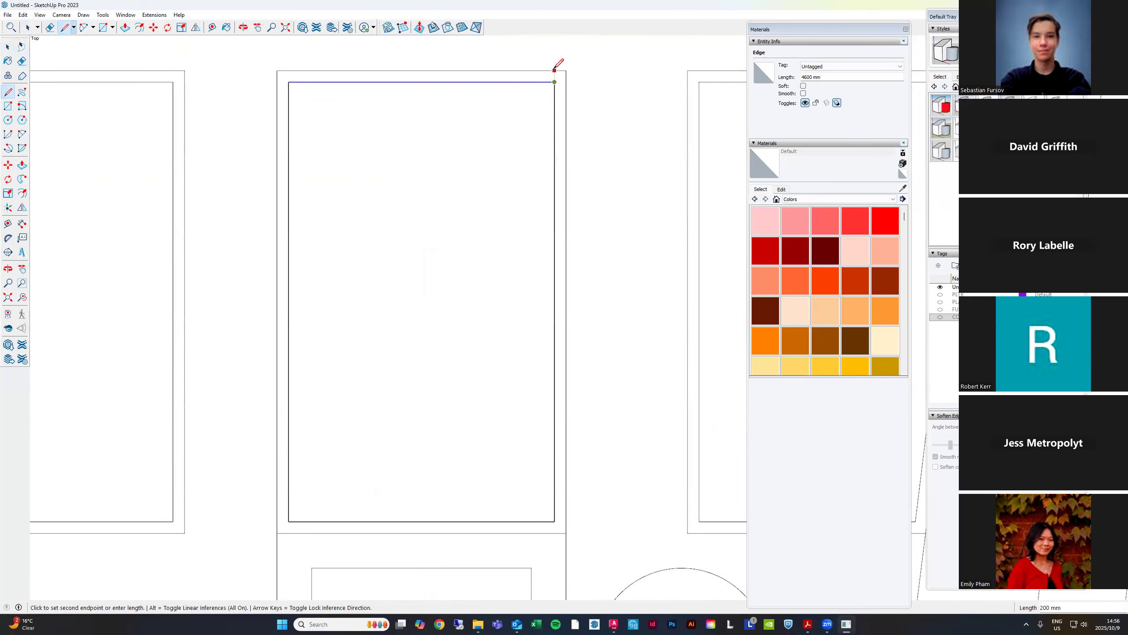
key("Escape")
key("space")
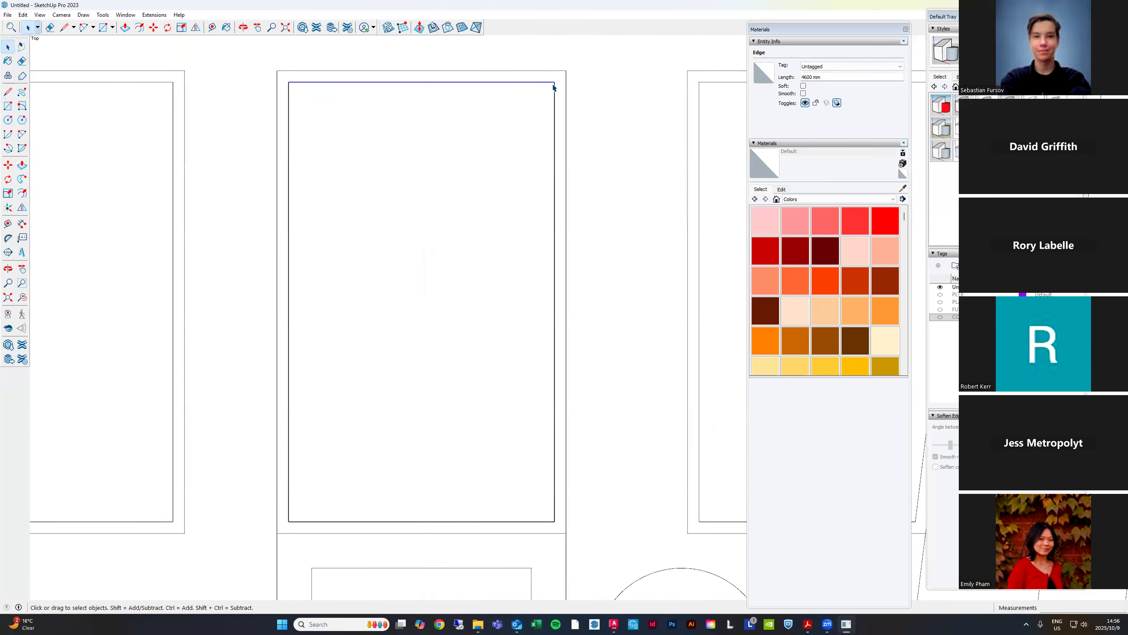
Delete all four edges of the inner outline in the northern rectangle
key("e")
left_click(555, 84)
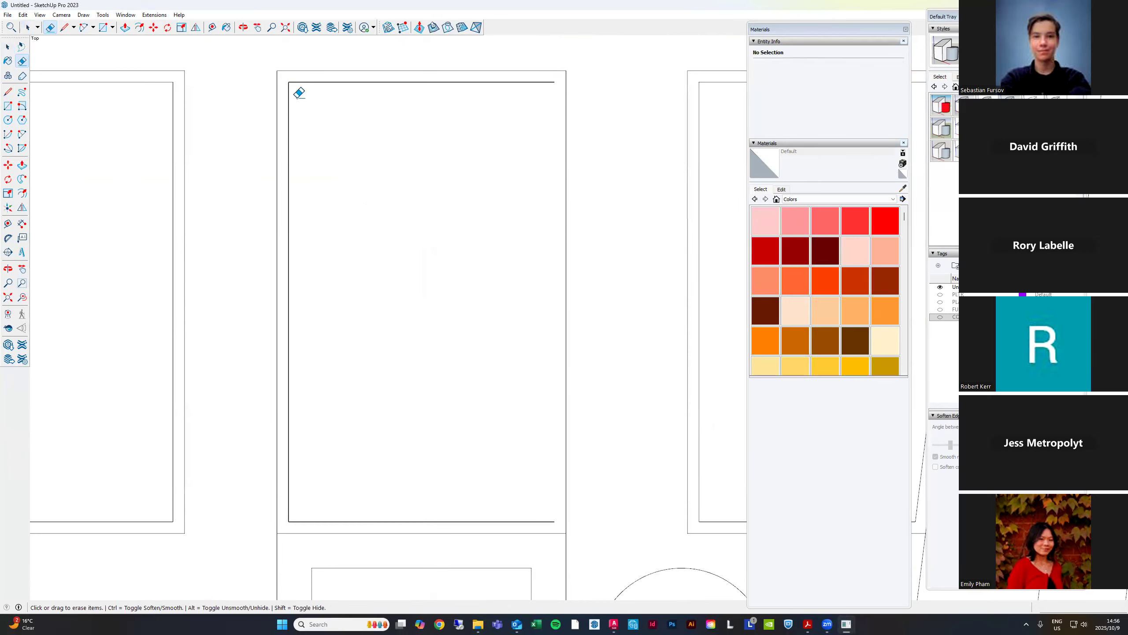
left_click_drag(289, 85, 303, 95)
left_click(347, 521)
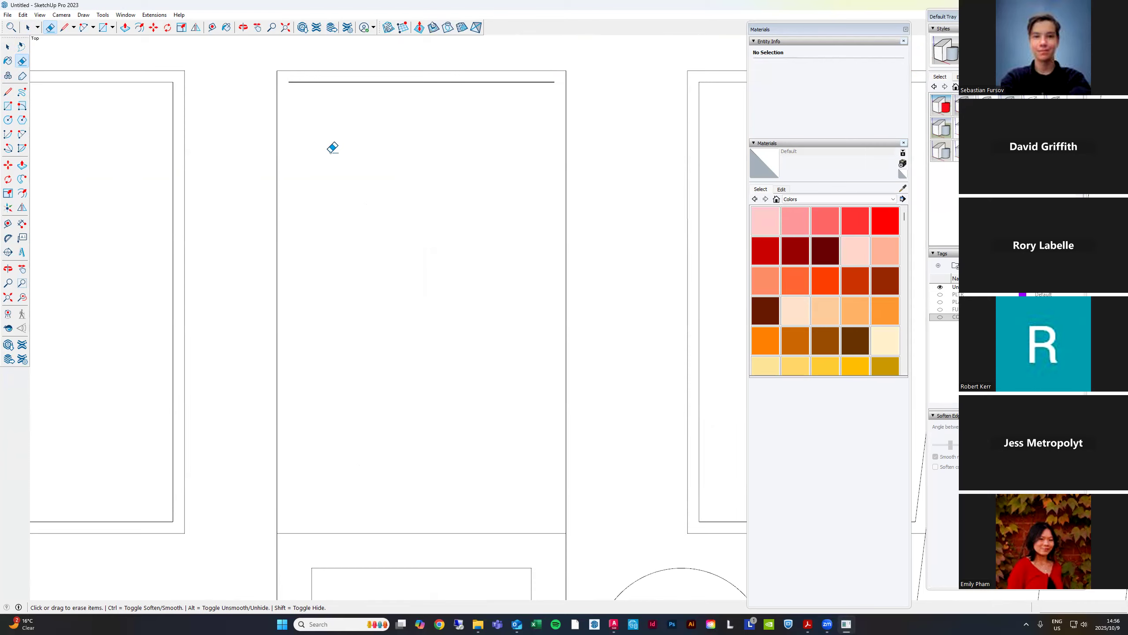
key("space")
scroll(323, 87, "down", 3)
left_click(325, 83)
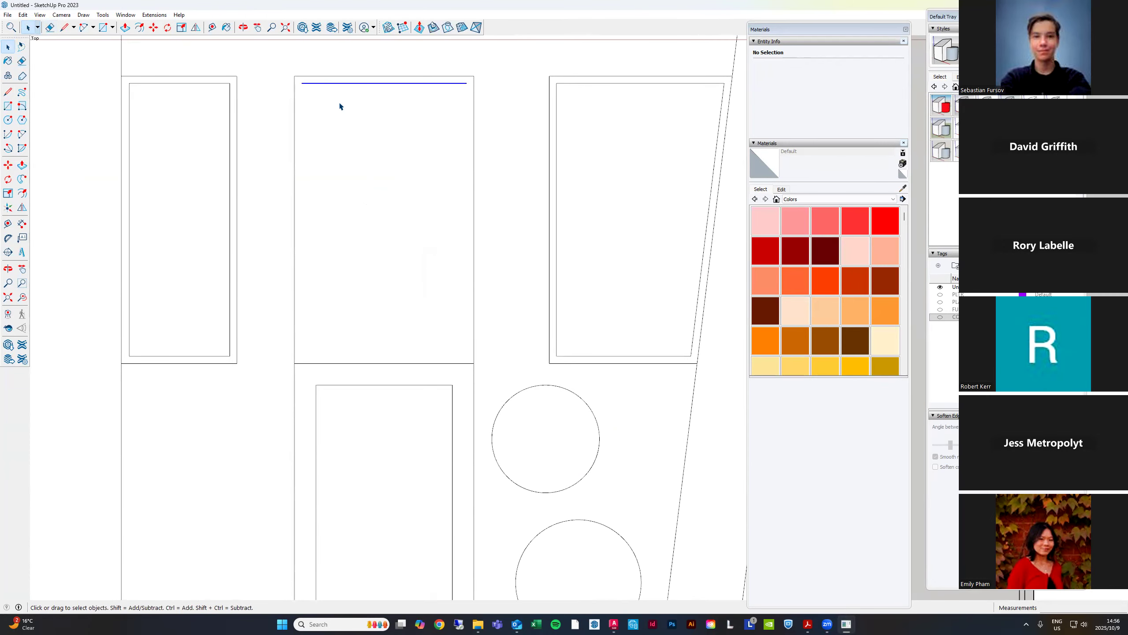
key("Delete")
Offset the northern rectangle's outline inward by 200 mm
left_click(23, 195)
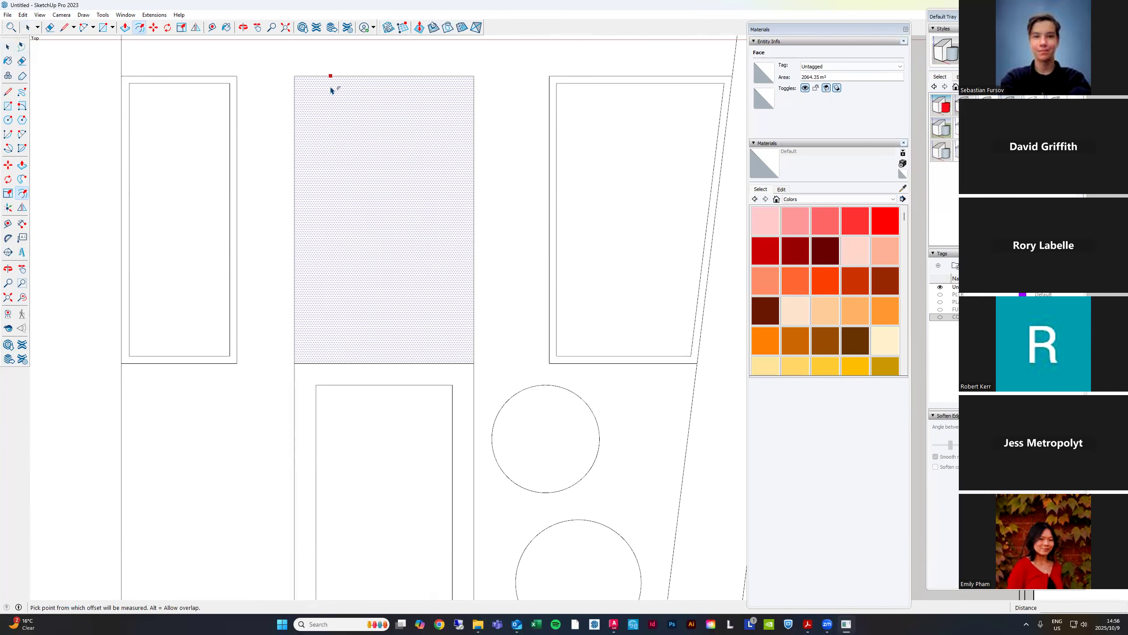
left_click(336, 111)
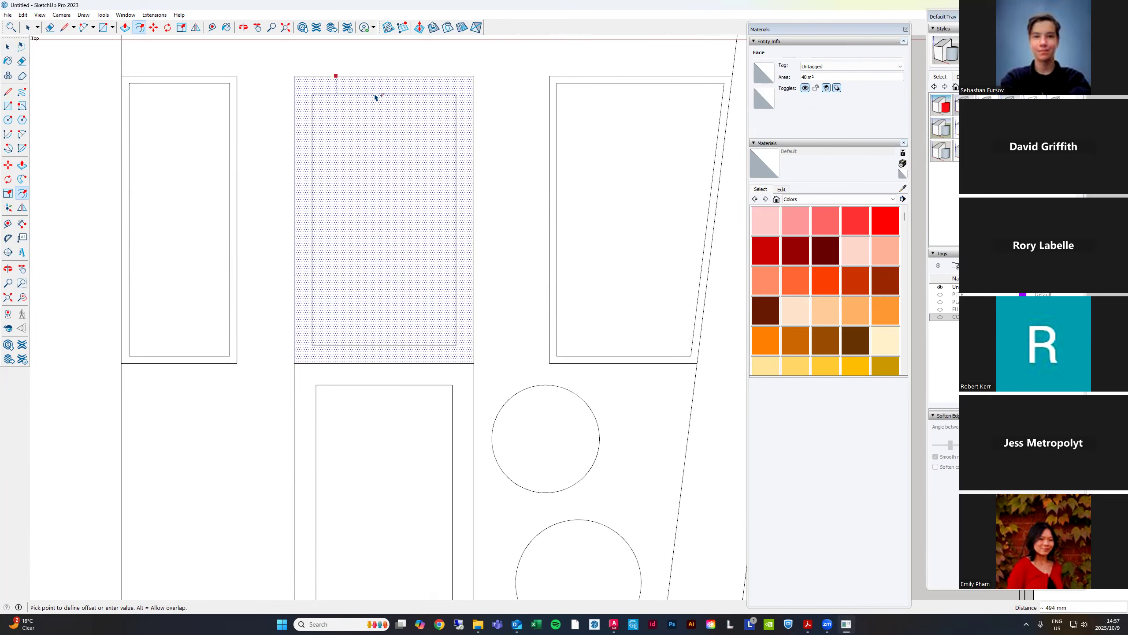
key("Return")
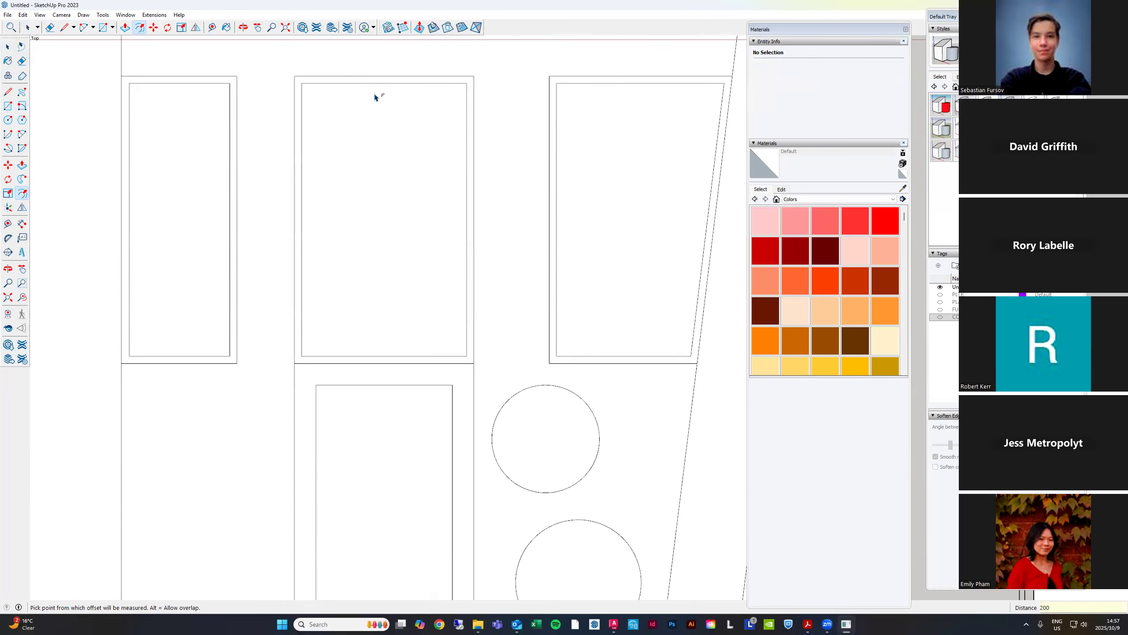
Erase the remaining inner outline edges from the southern rectangle
scroll(559, 106, "down", 3)
scroll(511, 453, "up", 2)
key("space")
scroll(525, 441, "up", 2)
left_click(331, 440)
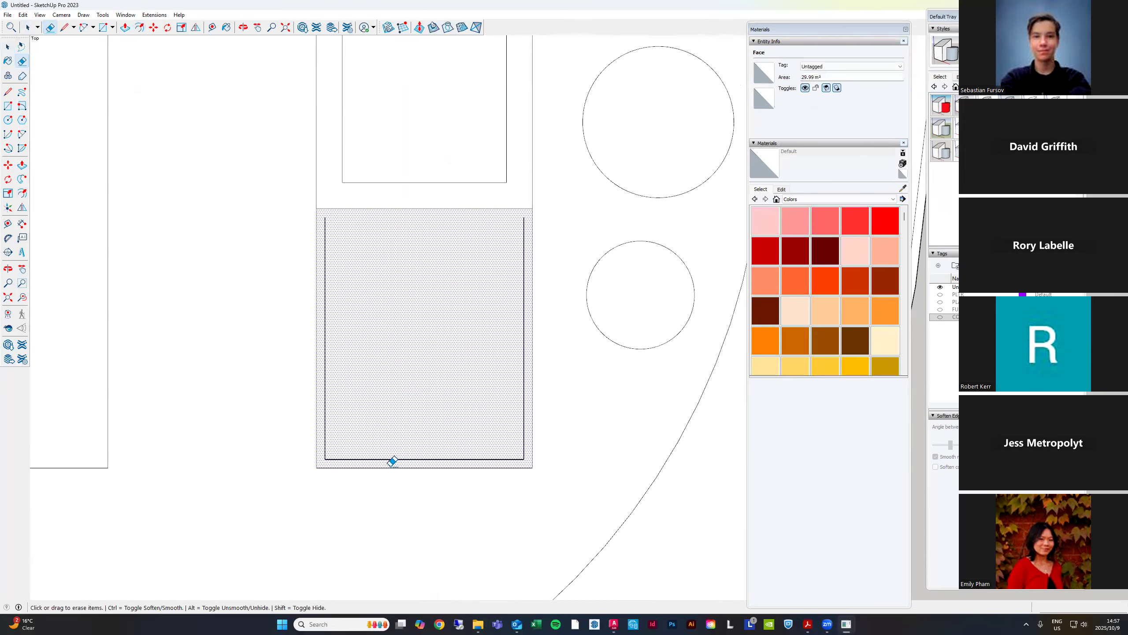
double_click(332, 448)
key("Delete")
Offset the southern rectangle's outline inward by the same distance as the northern one, and select the surrounding paving face
key("f")
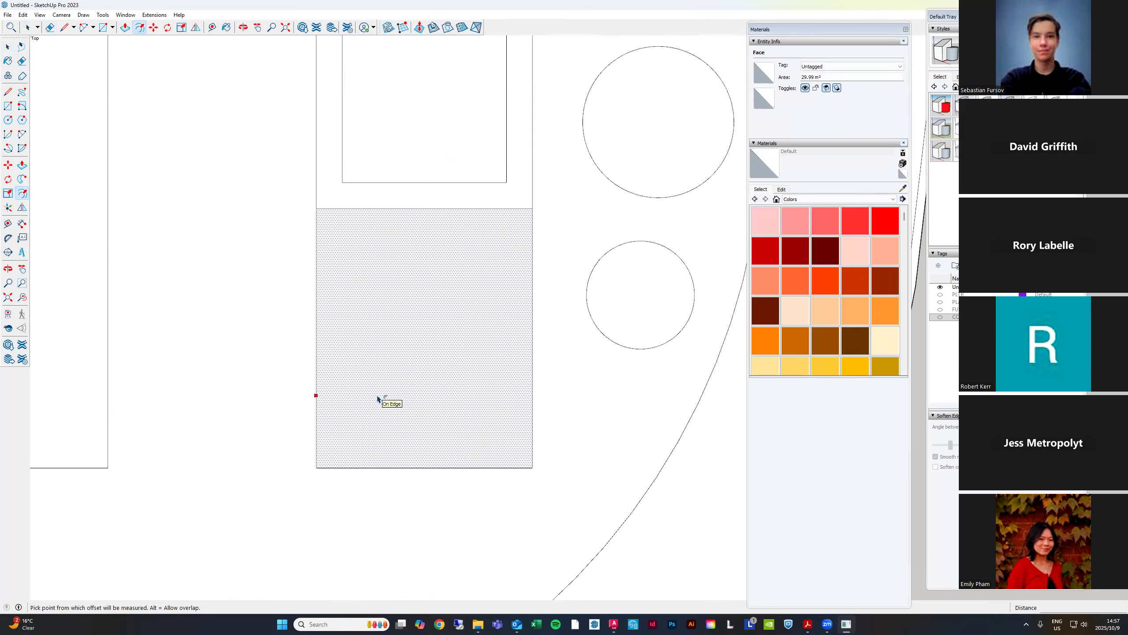
scroll(378, 399, "down", 2)
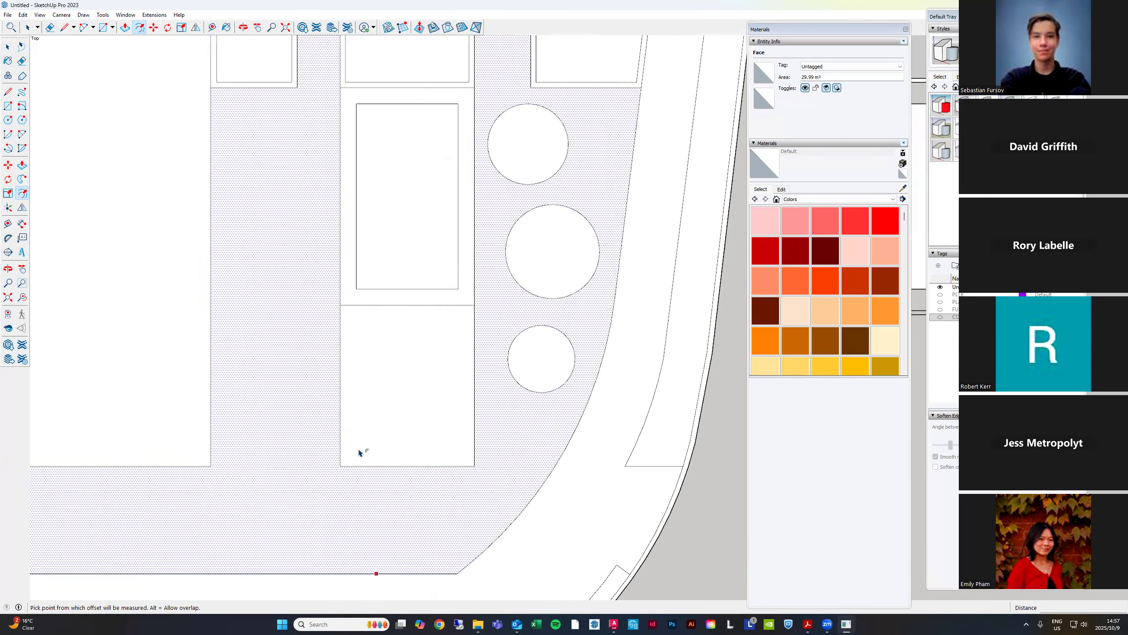
scroll(354, 390, "up", 2)
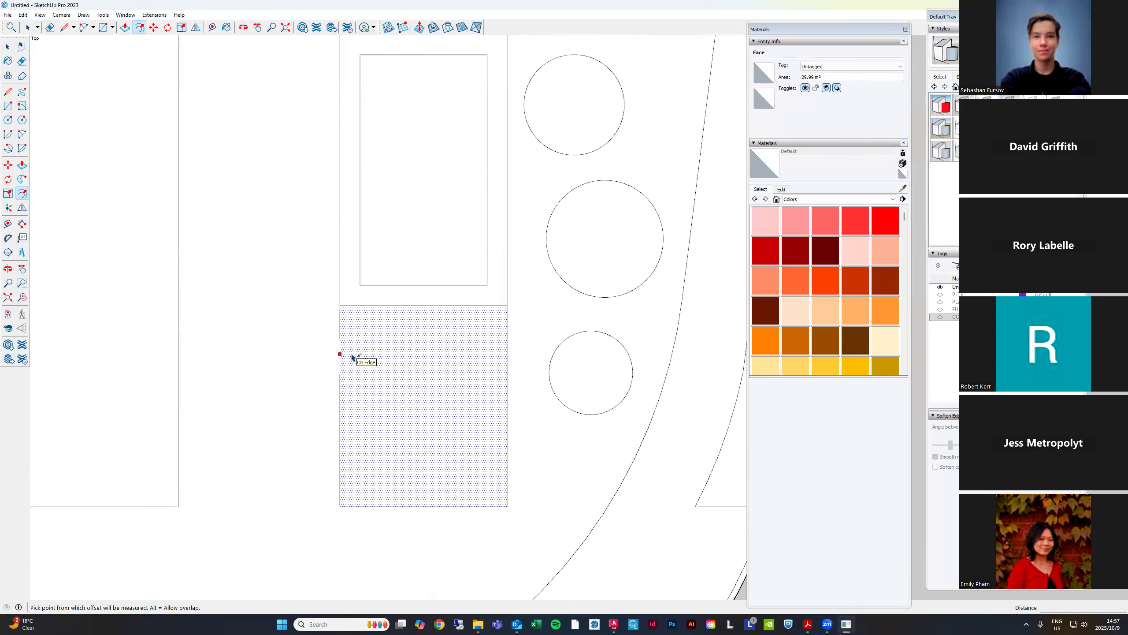
left_click(351, 357)
left_click(353, 339)
key("space")
left_click(386, 359)
Delete the inner rectangular face and its outline from the structure copy beside the site
scroll(551, 448, "down", 5)
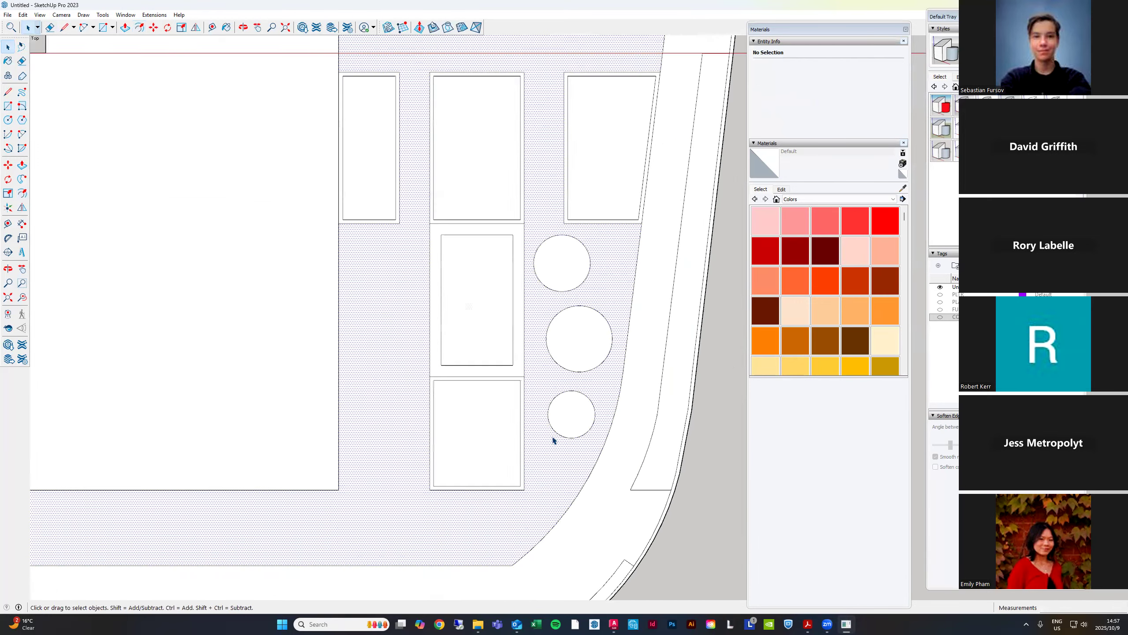
scroll(614, 334, "down", 2)
scroll(612, 307, "up", 10)
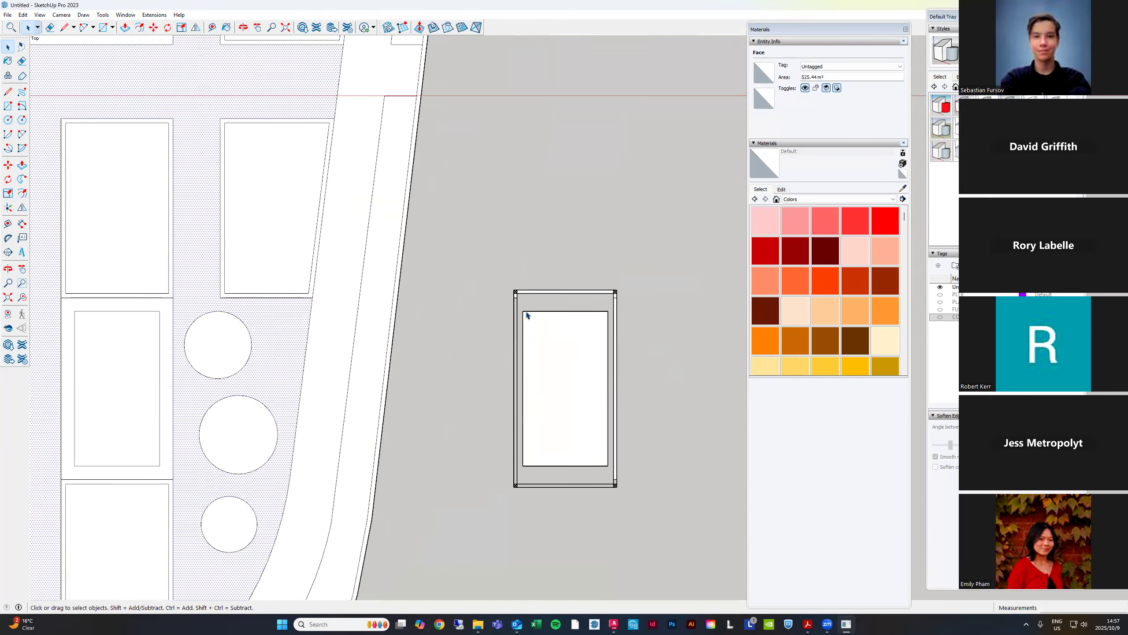
left_click_drag(514, 304, 654, 556)
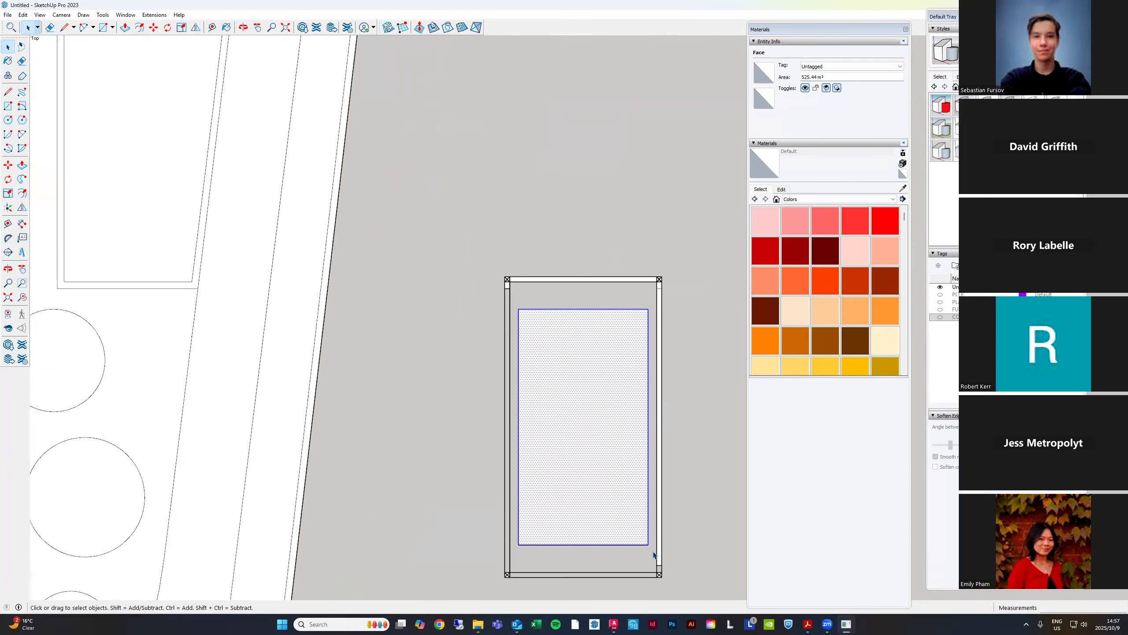
key("Delete")
Make the remaining frame of the structure copy a component and assign it to a hidden tag
scroll(574, 312, "down", 3)
left_click_drag(523, 267, 705, 534)
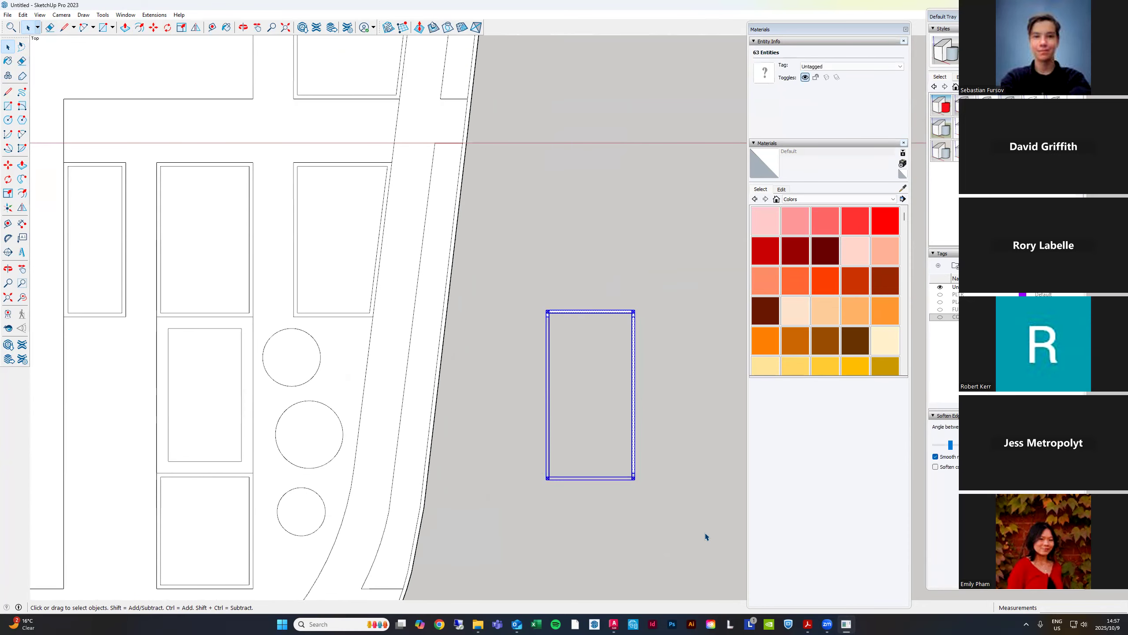
key("g")
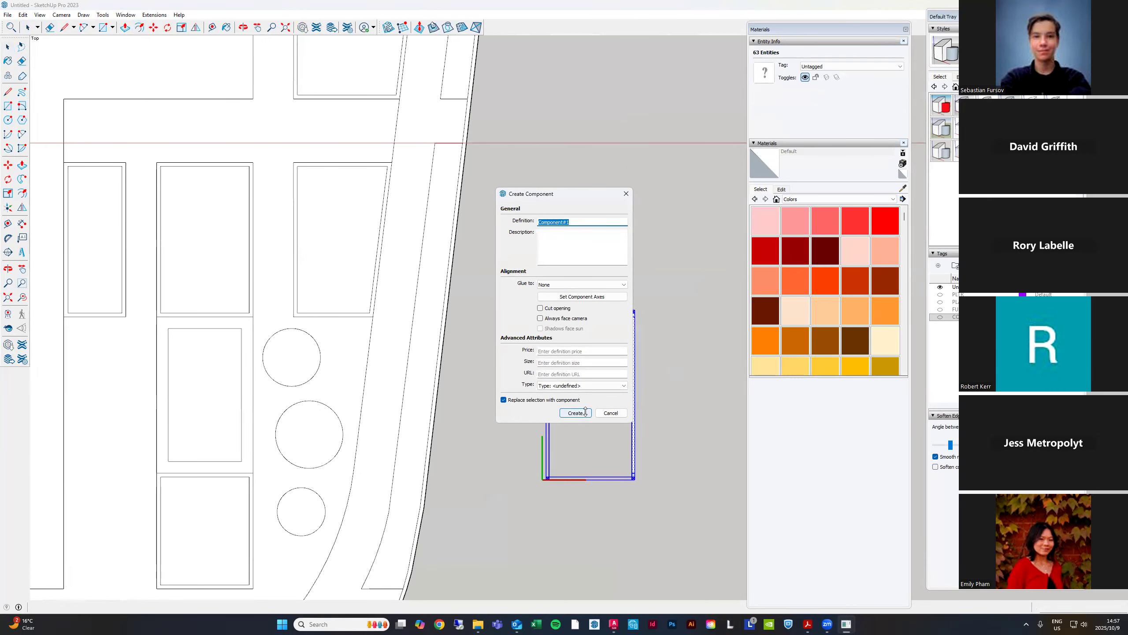
left_click(585, 412)
scroll(622, 275, "down", 2)
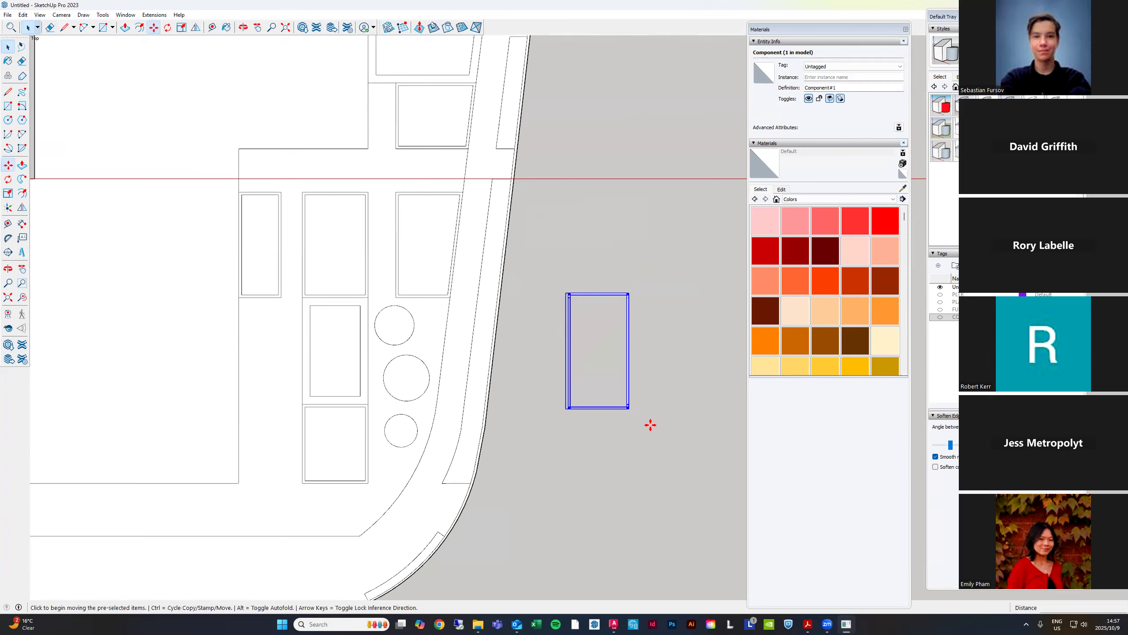
scroll(650, 423, "up", 2)
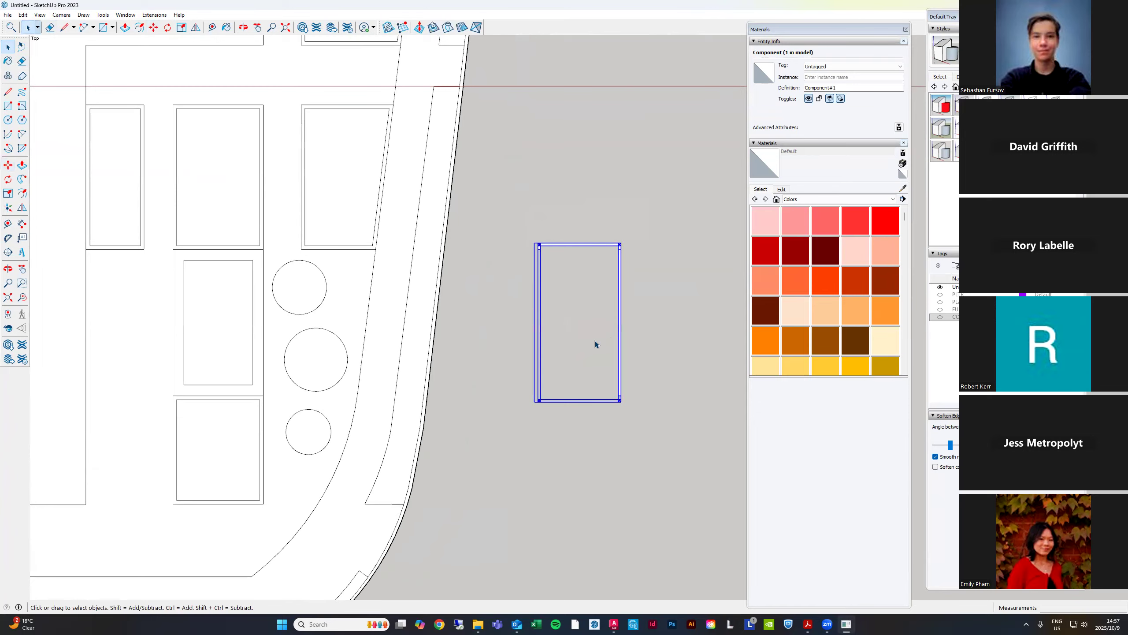
left_click(840, 66)
left_click(829, 86)
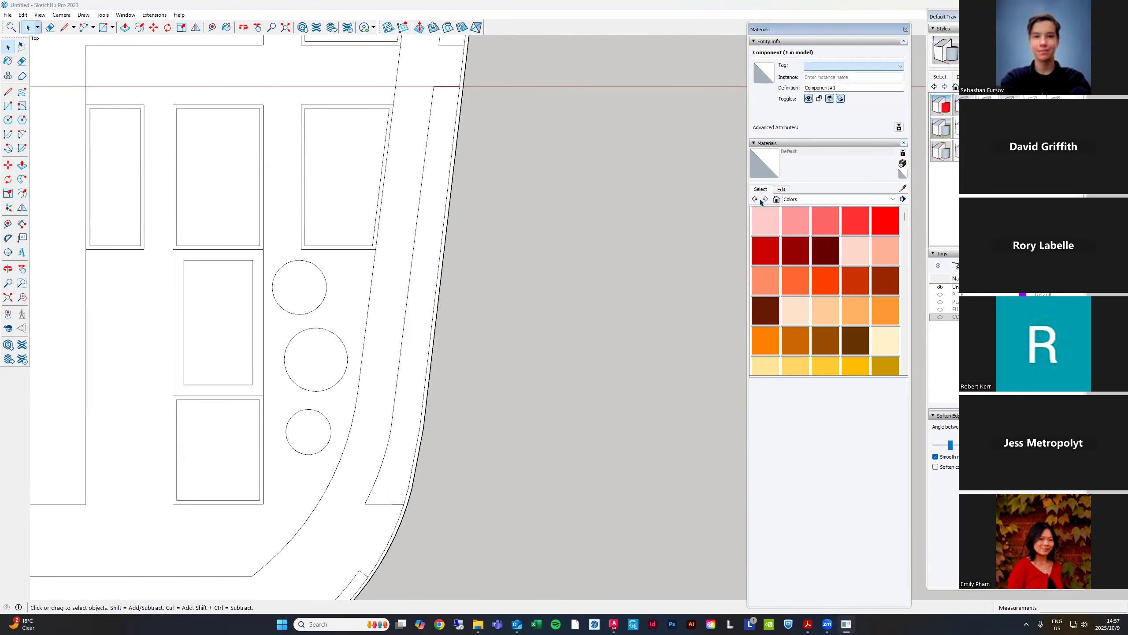
Select the inner paving and the curved perimeter strip to check that they are separate faces
scroll(650, 377, "down", 6)
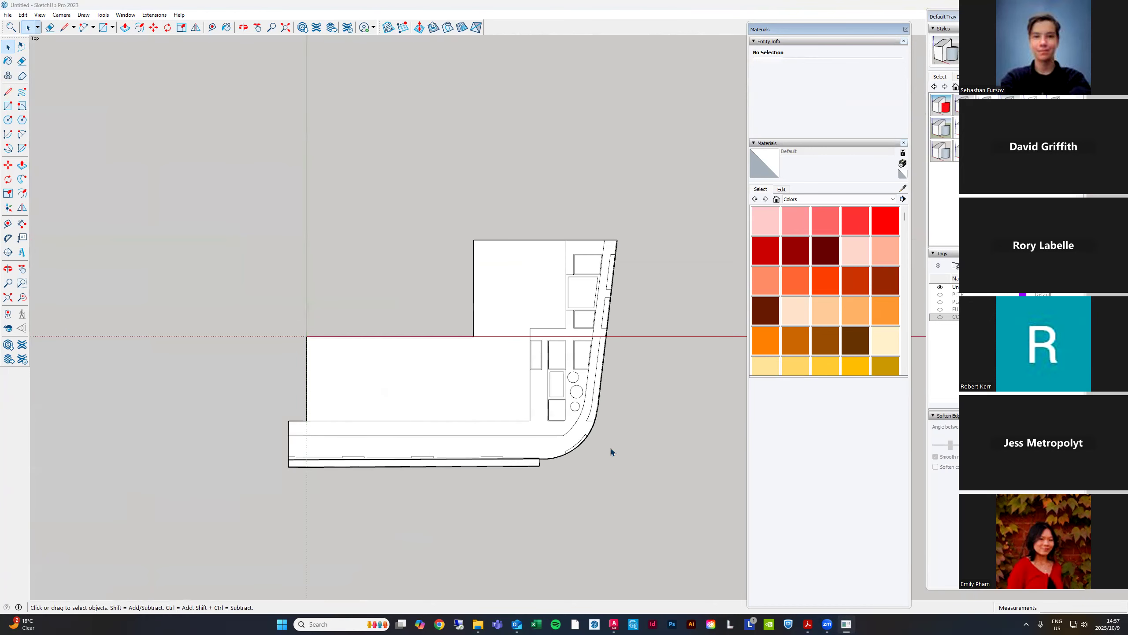
scroll(613, 436, "up", 3)
left_click(533, 271)
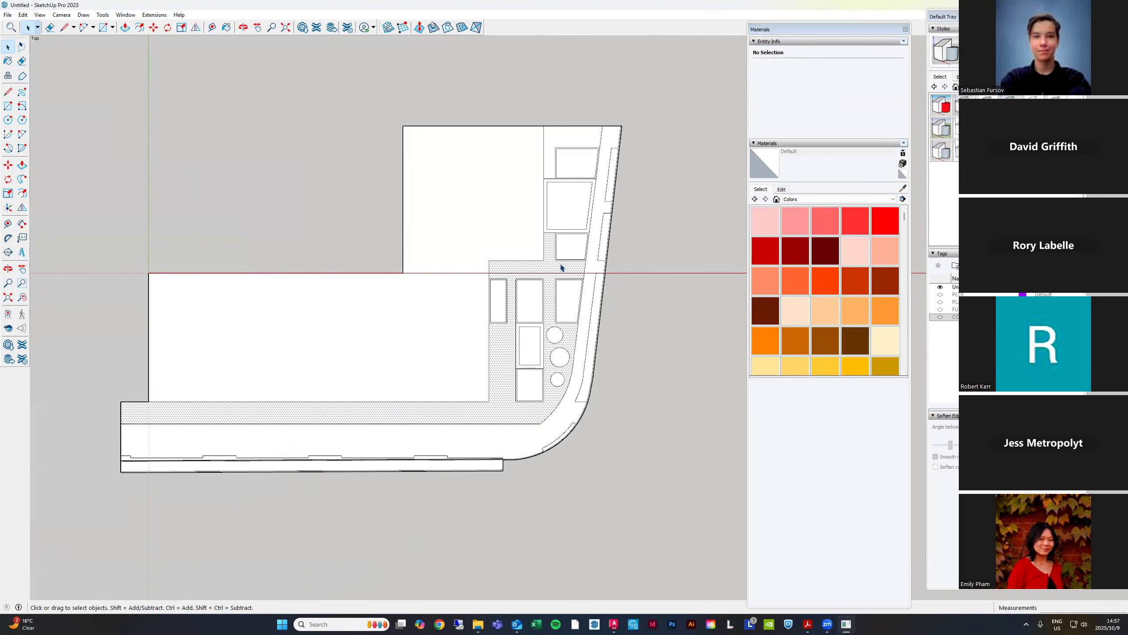
left_click(593, 319)
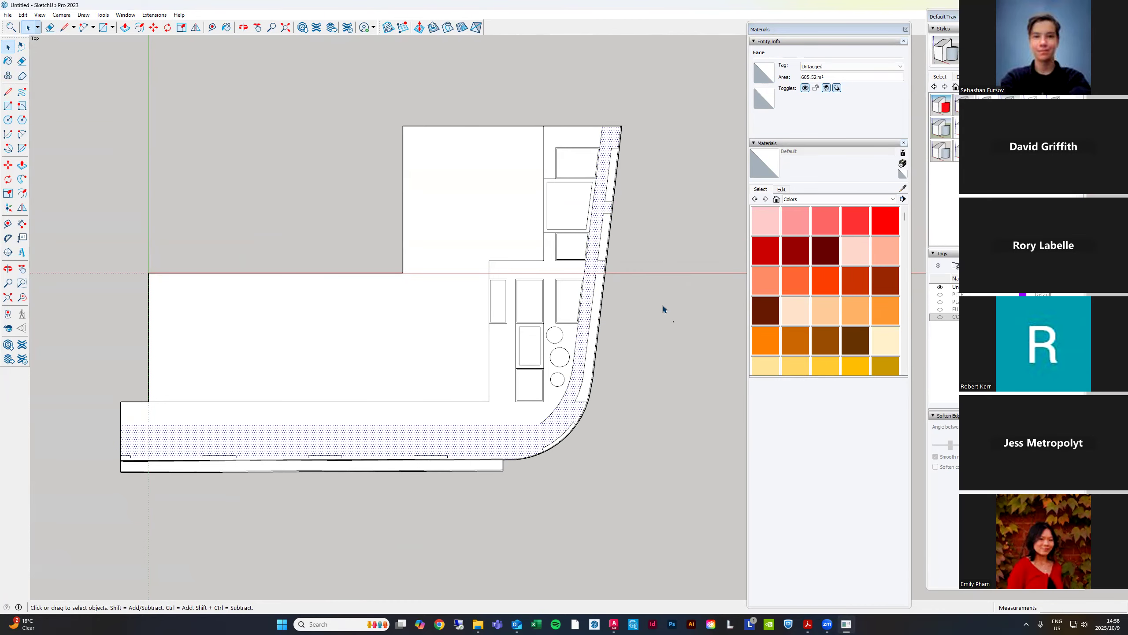
scroll(673, 328, "down", 2)
left_click(539, 470)
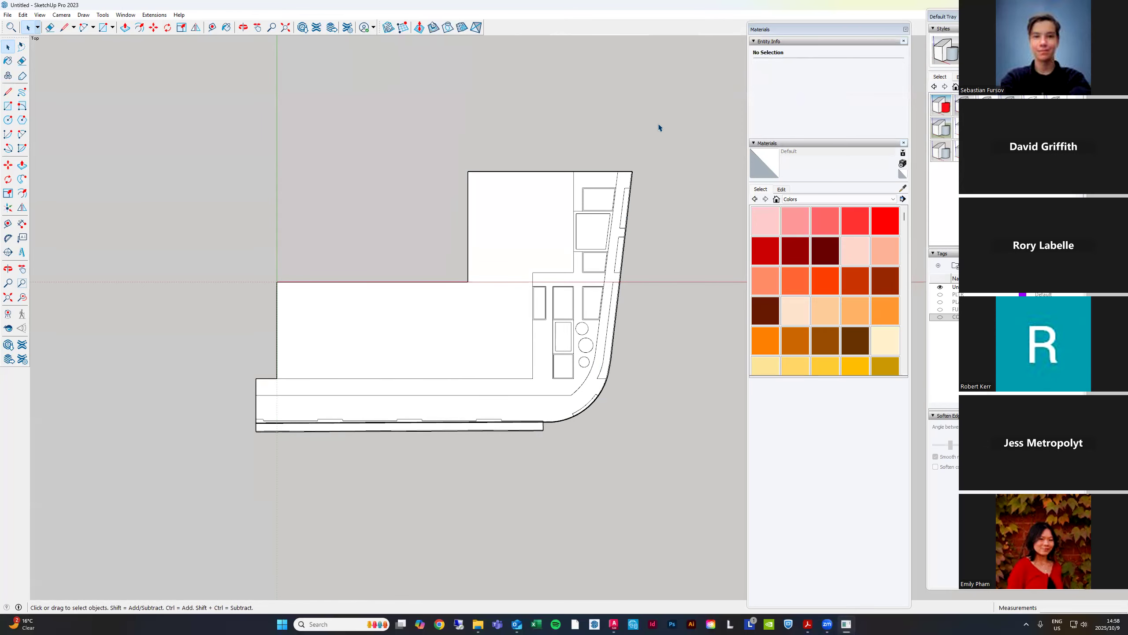
Draw a line boundary from the site's northeast corner around its east and south sides, closing it at the southwest corner to form an outer face
scroll(278, 305, "down", 1)
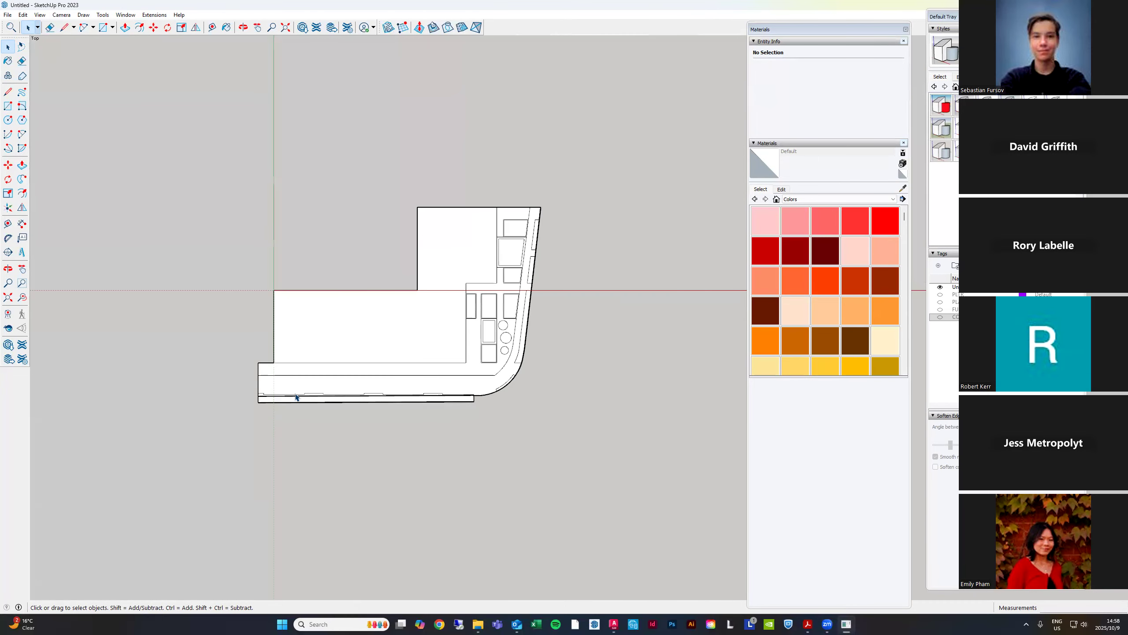
scroll(548, 205, "up", 2)
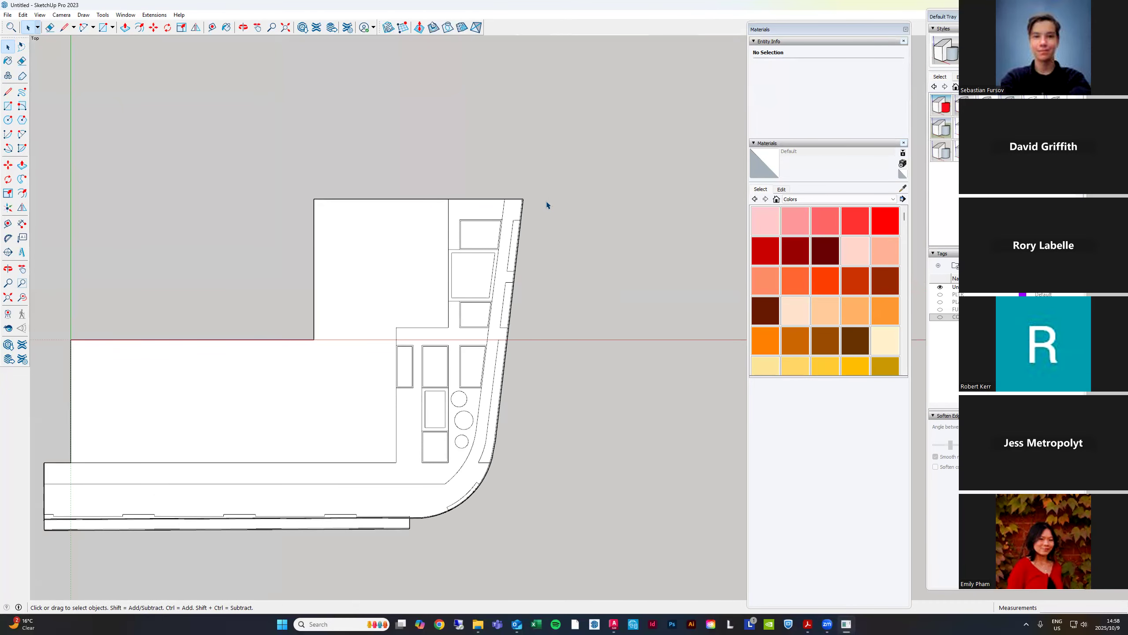
key("l")
scroll(555, 193, "up", 3)
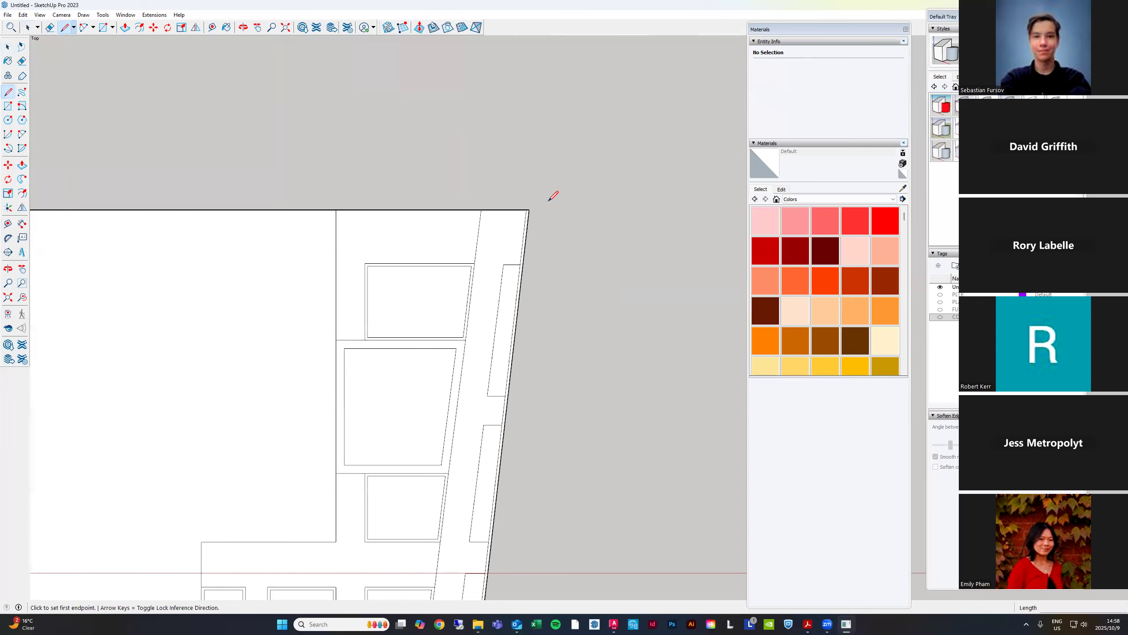
left_click(526, 202)
scroll(544, 182, "down", 3)
left_click(638, 244)
left_click(639, 479)
scroll(301, 458, "up", 2)
scroll(297, 424, "up", 2)
left_click(301, 419)
left_click(305, 416)
key("space")
scroll(157, 323, "down", 3)
scroll(413, 311, "up", 2)
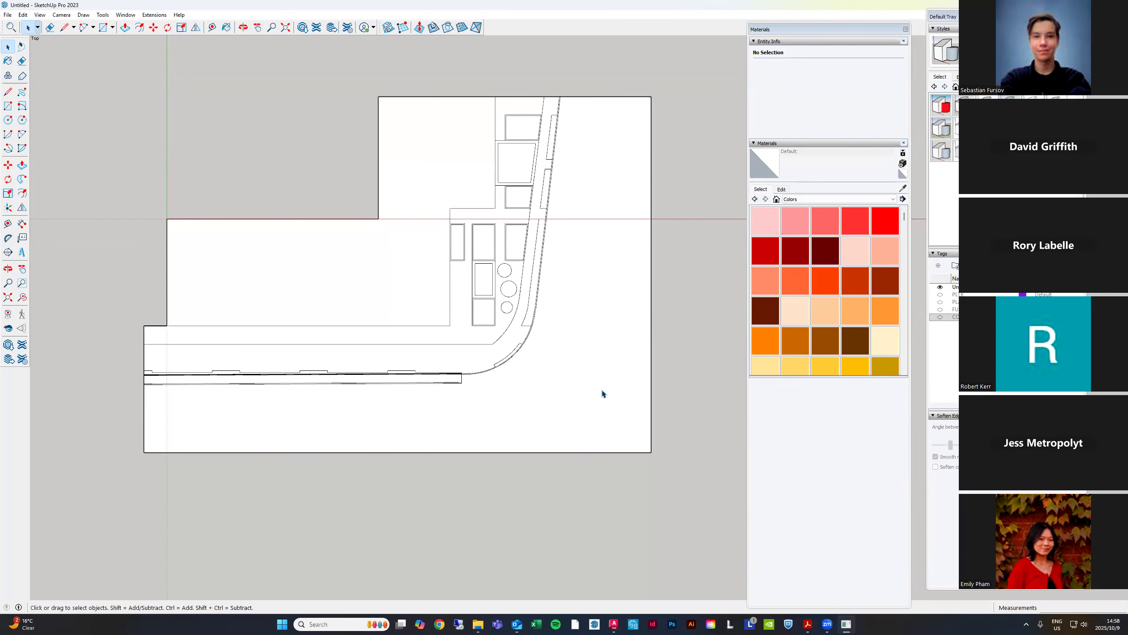
Push the outer face surrounding the curved site edge down by 200 mm
scroll(538, 329, "up", 3)
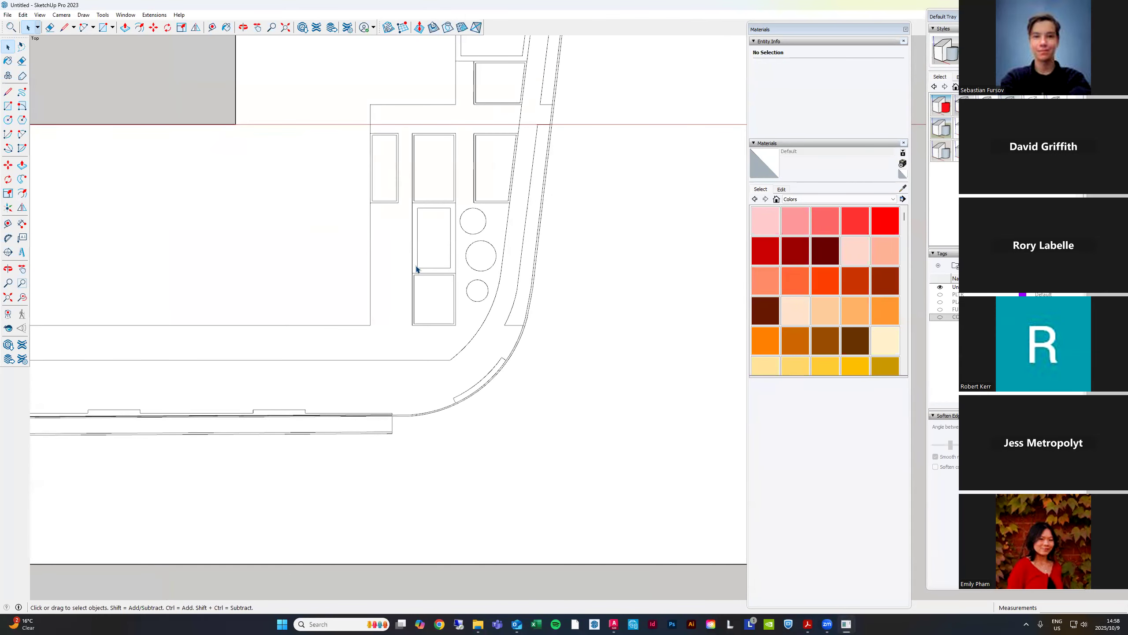
scroll(473, 297, "down", 2)
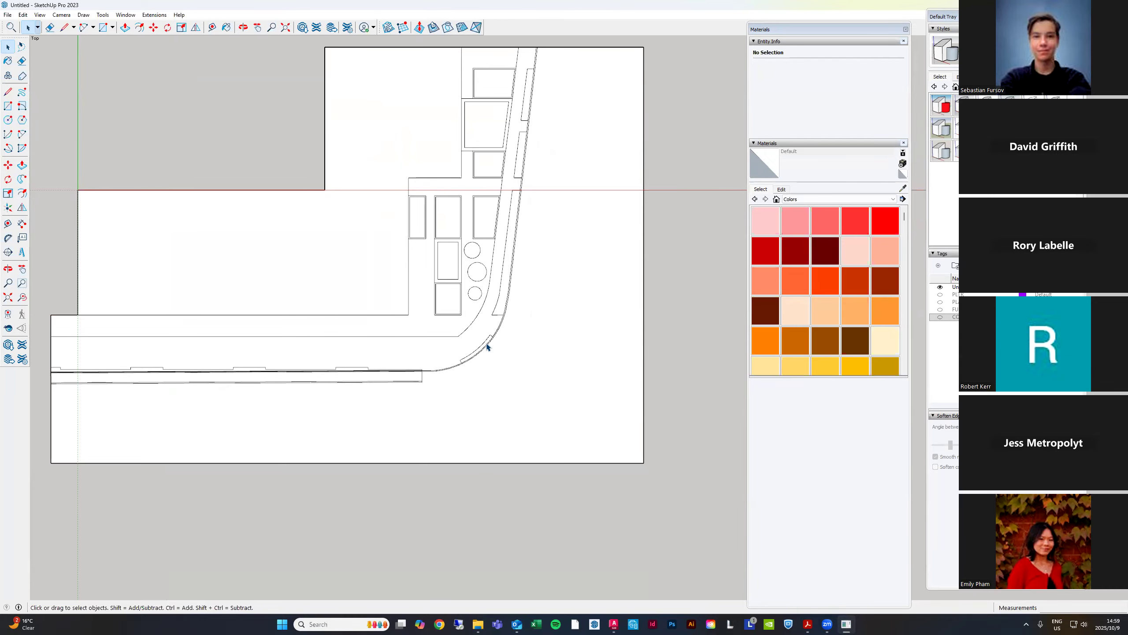
middle_click_drag(563, 430, 584, 340)
left_click(488, 383)
scroll(488, 383, "up", 3)
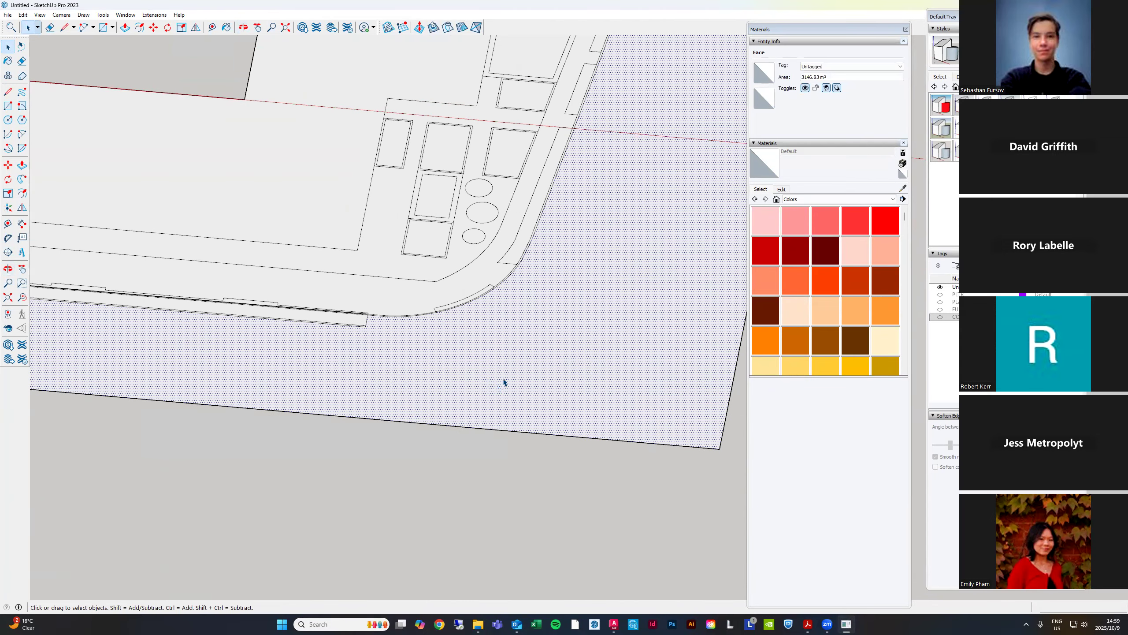
key("p")
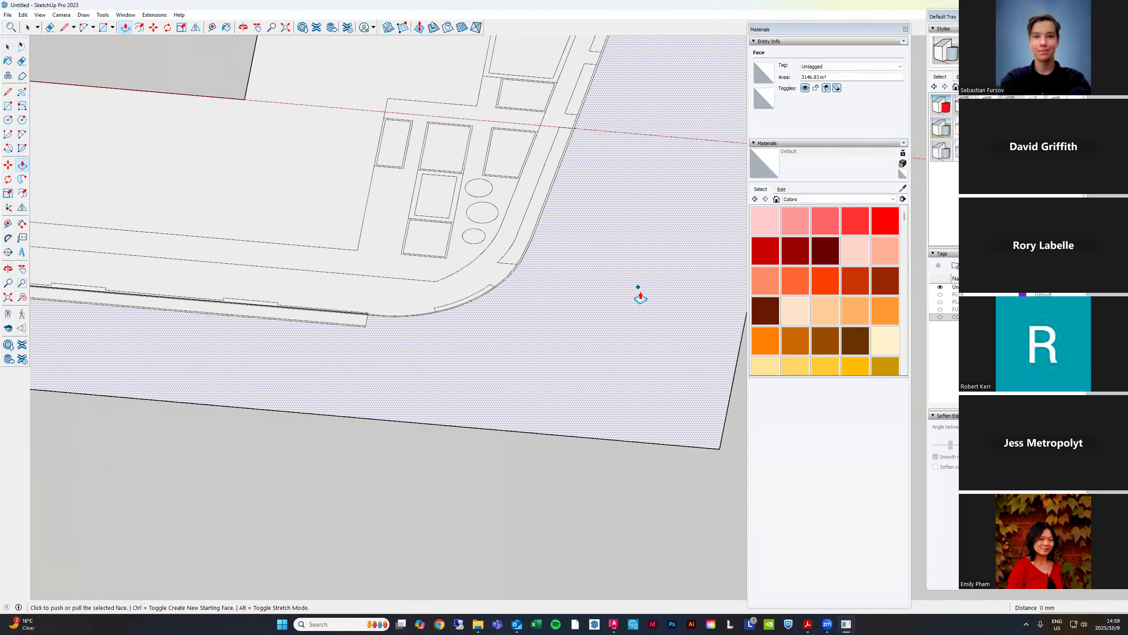
scroll(632, 289, "down", 2)
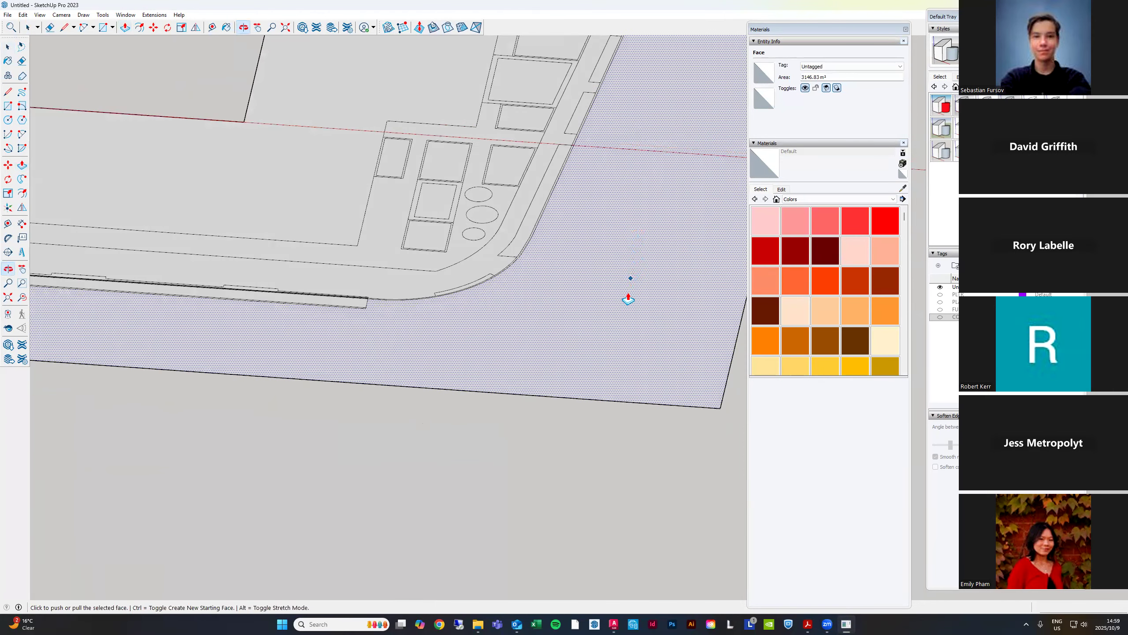
scroll(583, 247, "down", 1)
left_click(586, 243)
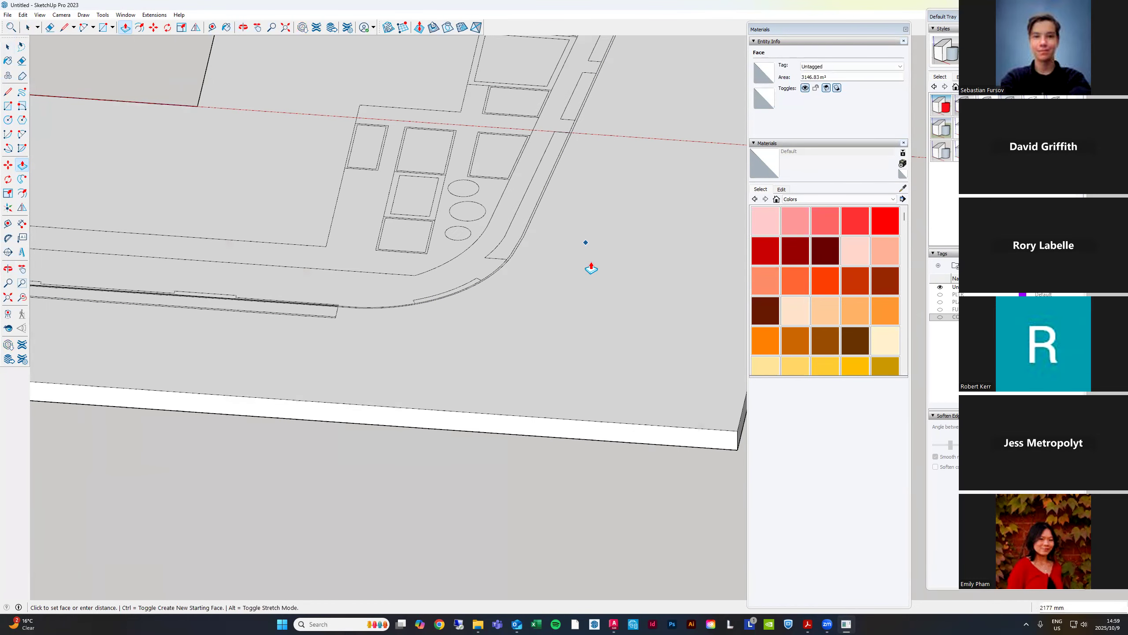
type("200")
key("Return")
Delete the top face of the extruded outer area so that only its lowered surface is left
key("space")
middle_click_drag(591, 265, 599, 330)
left_click(620, 335)
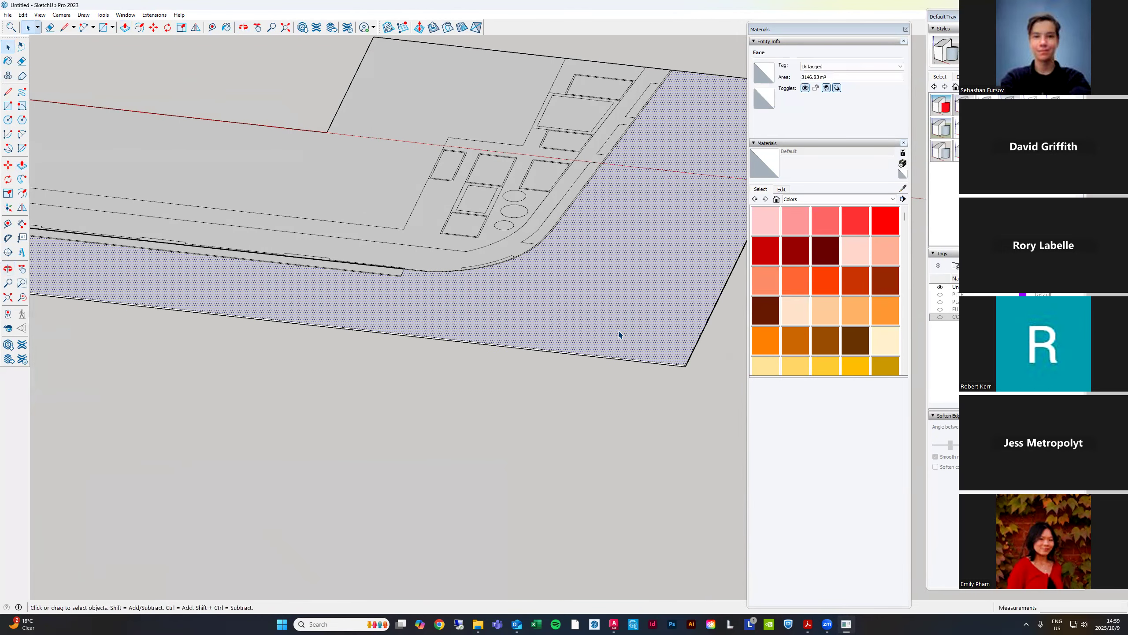
key("Delete")
scroll(660, 194, "down", 3)
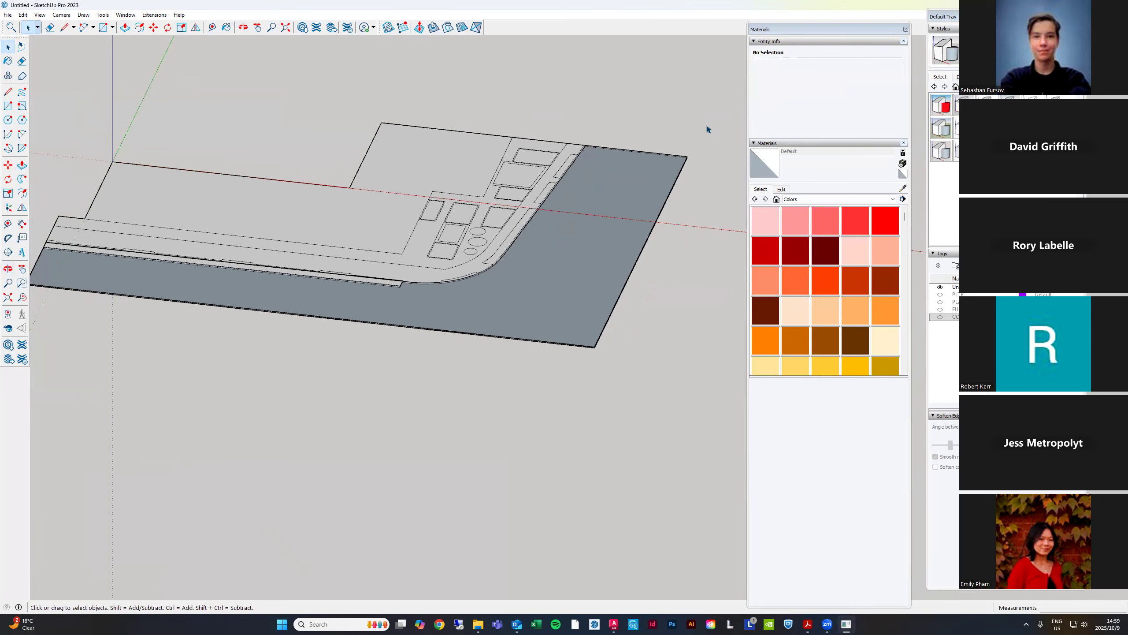
Delete the outer side walls that meet at the lowered area's corner
scroll(693, 198, "up", 7)
middle_click_drag(643, 212, 550, 257)
left_click_drag(549, 255, 457, 210)
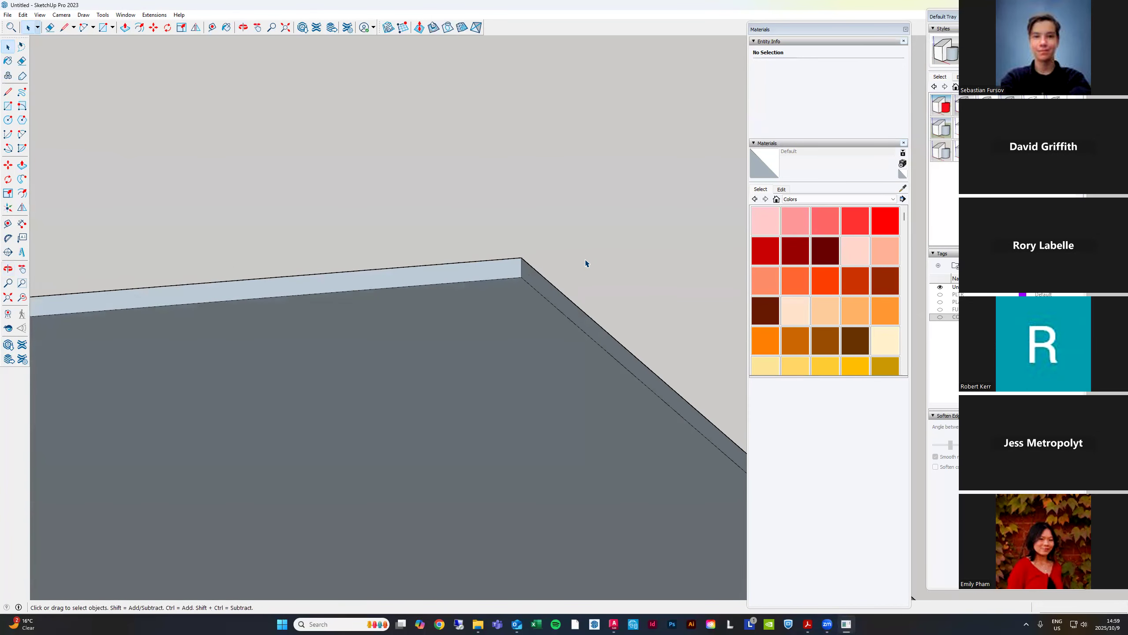
left_click_drag(499, 241, 475, 229)
key("Delete")
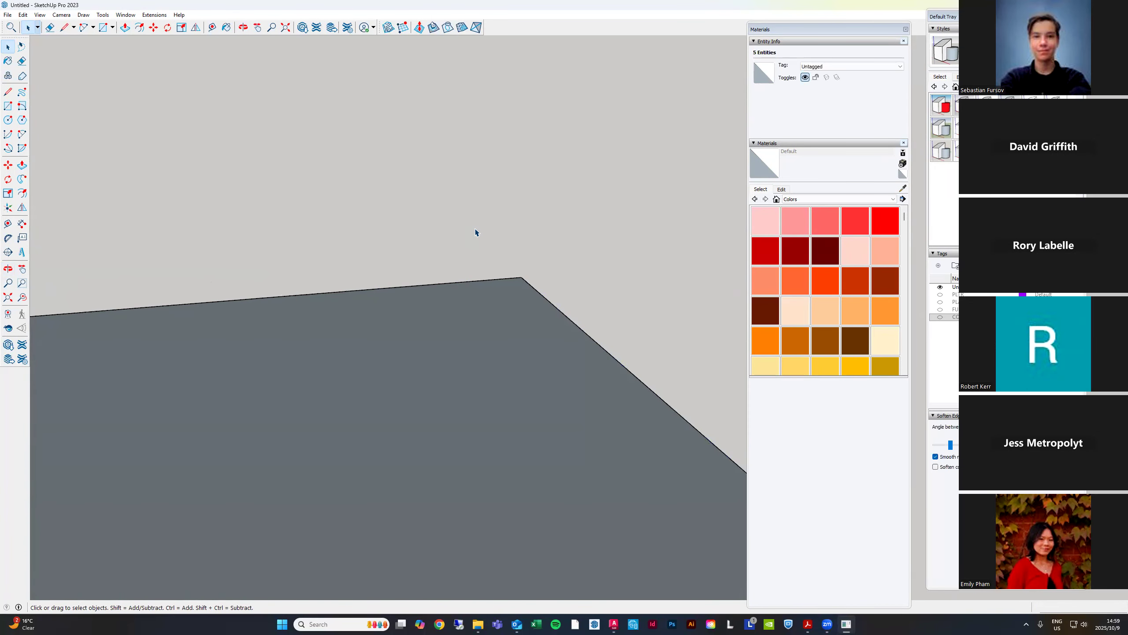
Locate the remaining outer side walls along the lowered area's perimeter
scroll(536, 227, "down", 3)
scroll(536, 227, "down", 8)
scroll(271, 323, "up", 7)
middle_click_drag(280, 326, 2, 294)
middle_click_drag(594, 203, 186, 195)
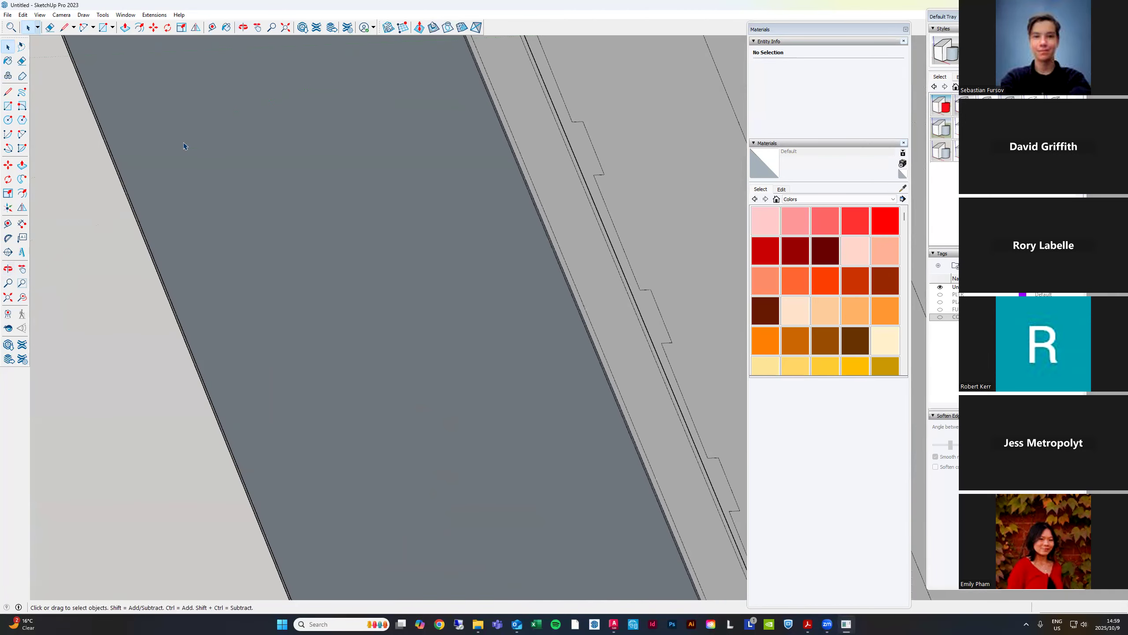
Delete the leftover vertical side faces and edges around the outer perimeter of the large road surface
scroll(202, 153, "down", 4)
middle_click_drag(305, 179, 351, 134)
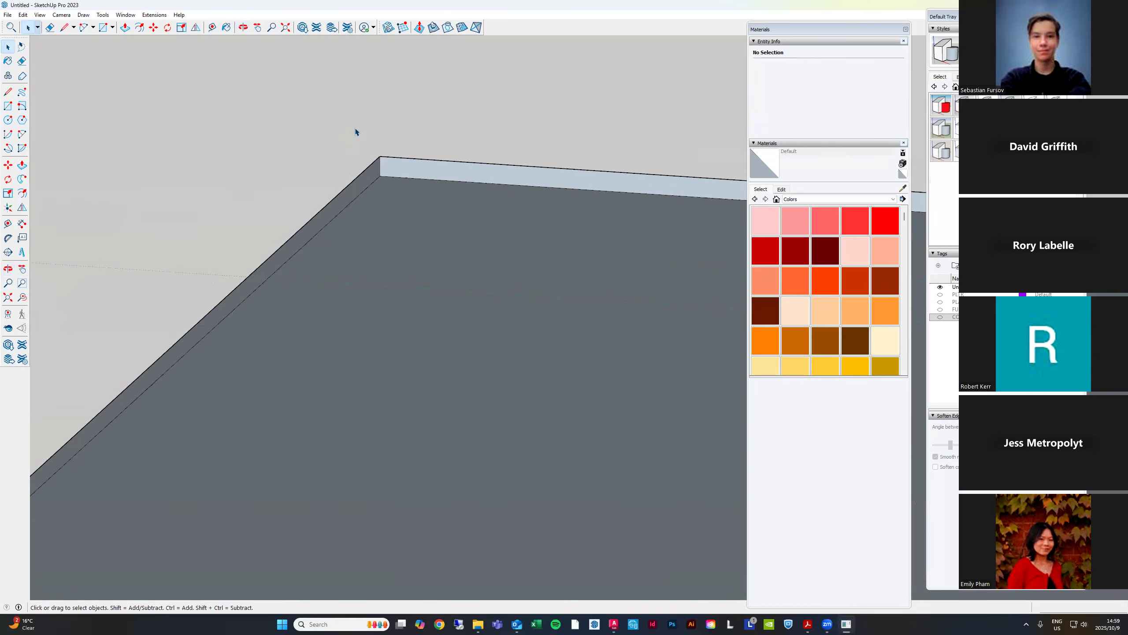
key("Delete")
scroll(408, 247, "down", 7)
middle_click_drag(408, 247, 453, 437)
scroll(472, 464, "up", 10)
scroll(404, 320, "down", 9)
mouse_move(518, 361)
middle_mouse_down()
mouse_move(620, 346)
mouse_move(515, 370)
middle_mouse_up()
scroll(352, 371, "down", 3)
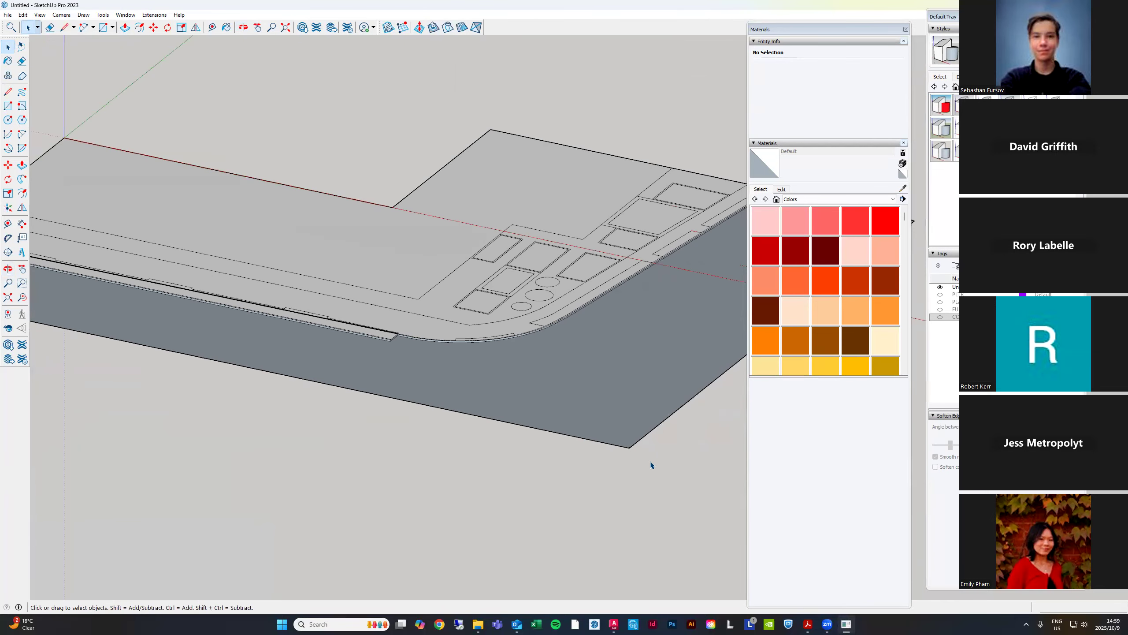
scroll(640, 456, "up", 6)
scroll(622, 454, "down", 1)
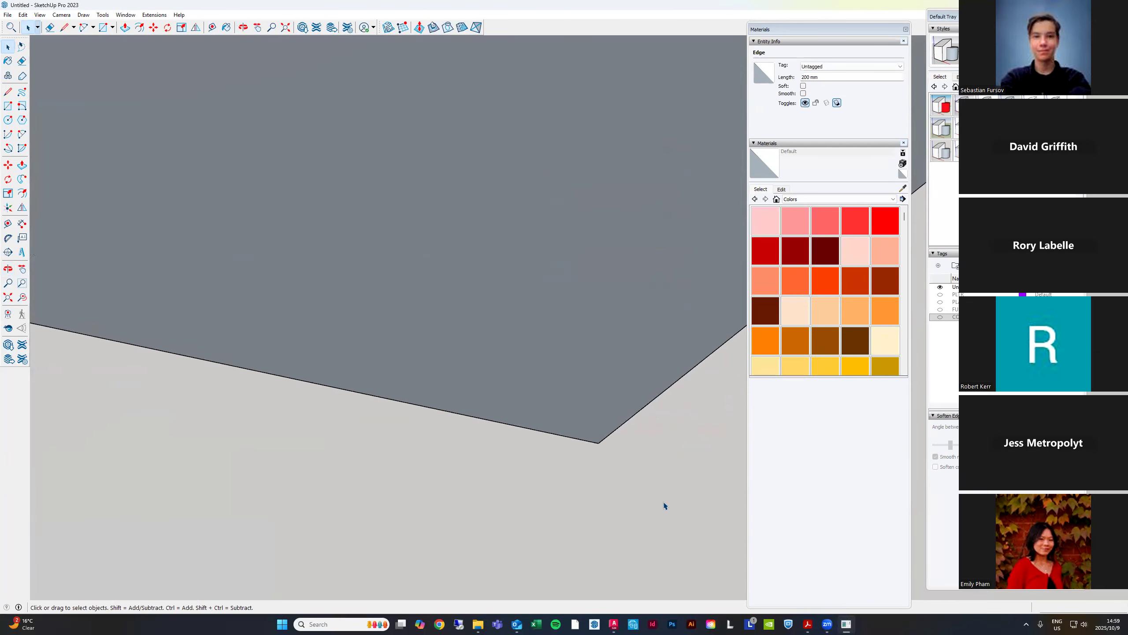
scroll(675, 507, "down", 4)
middle_click_drag(605, 473, 575, 455)
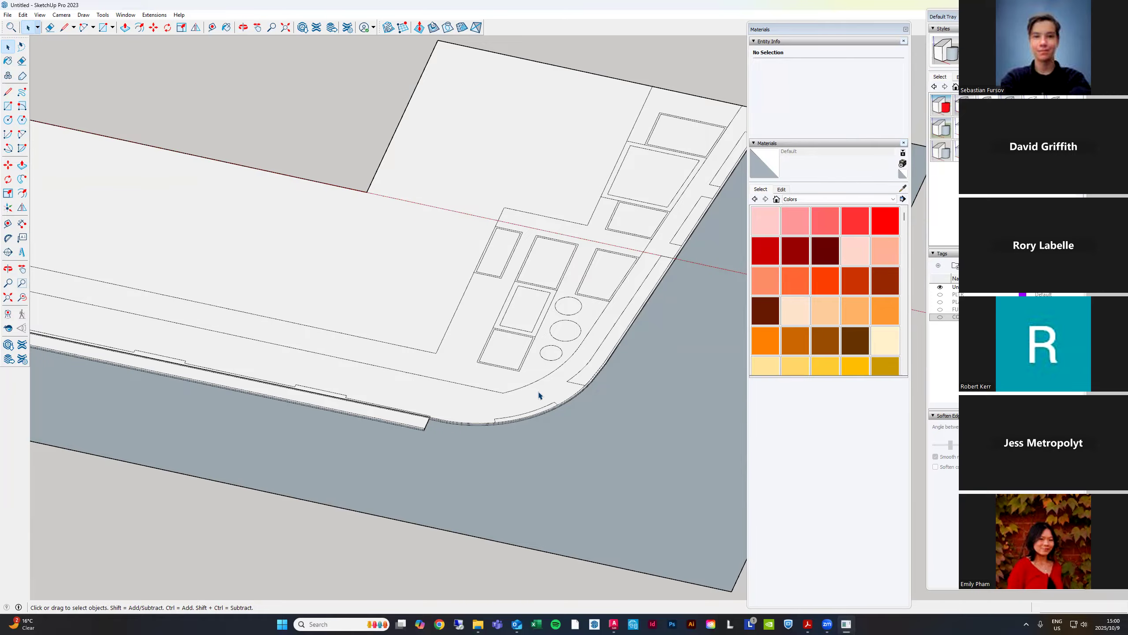
Reverse the large road face outside the curb so its front side points up
scroll(630, 372, "down", 3)
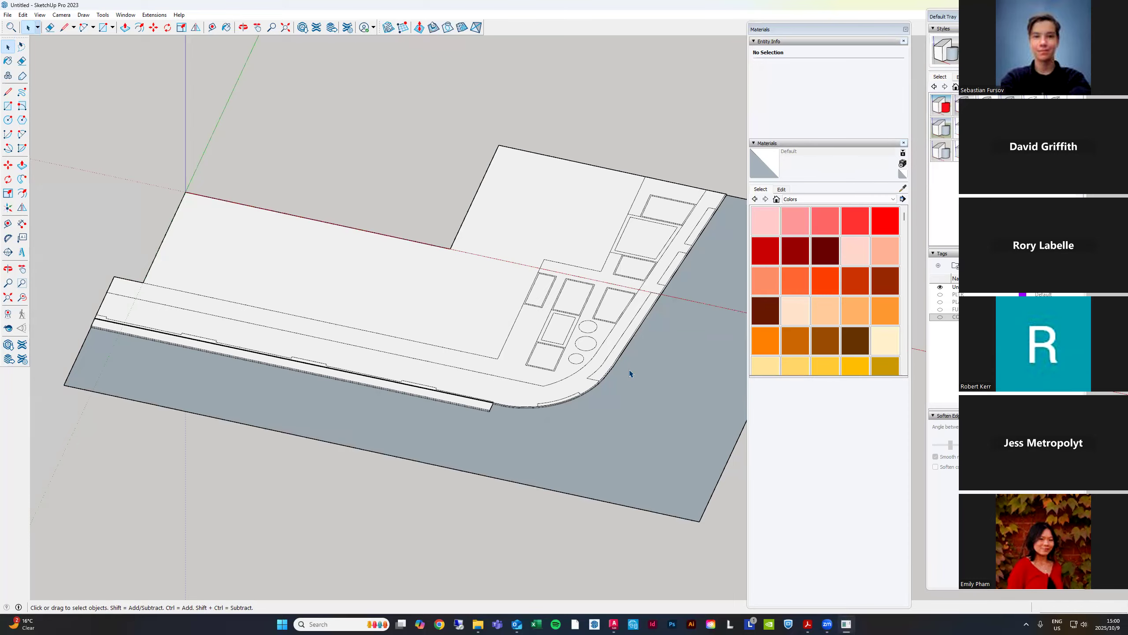
scroll(642, 397, "up", 2)
scroll(586, 353, "down", 3)
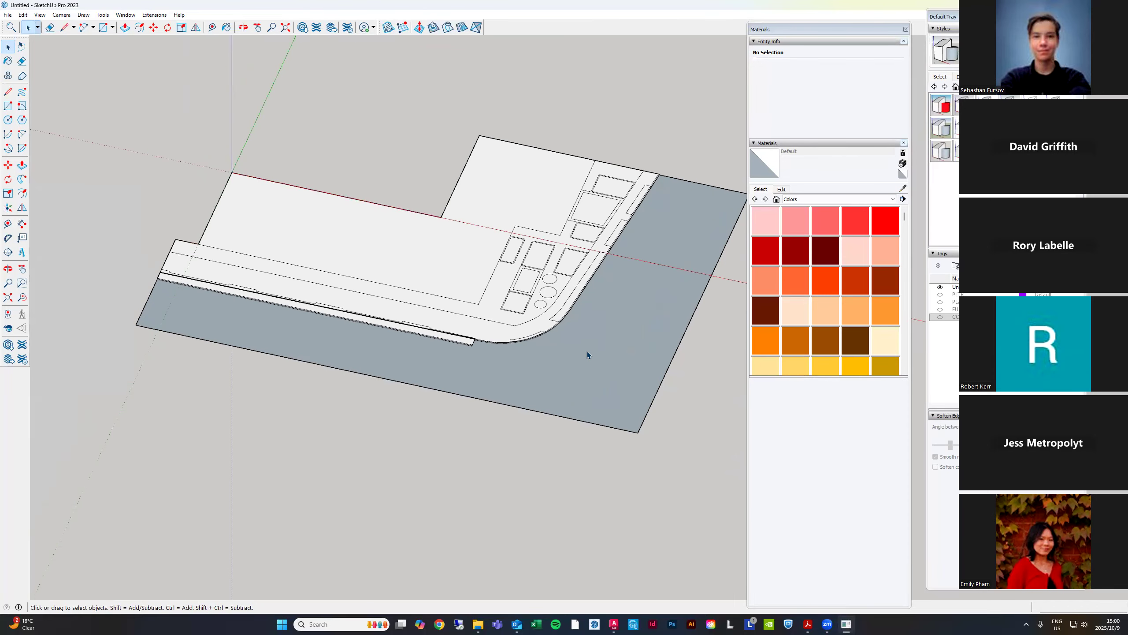
scroll(581, 351, "up", 2)
scroll(511, 357, "up", 3)
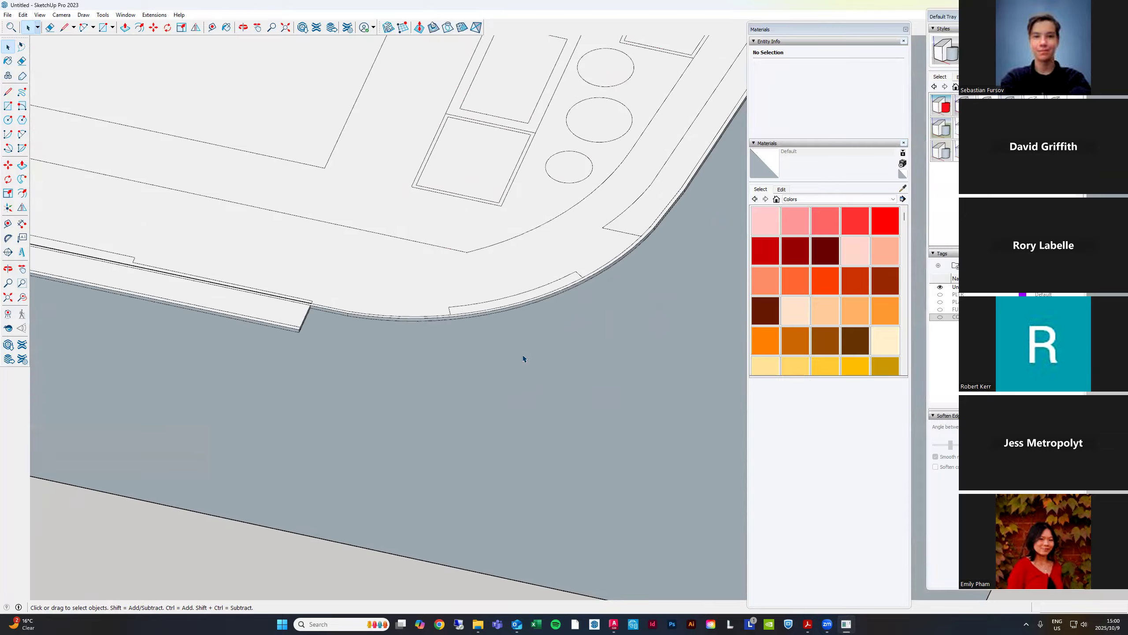
scroll(422, 378, "down", 4)
scroll(436, 322, "up", 4)
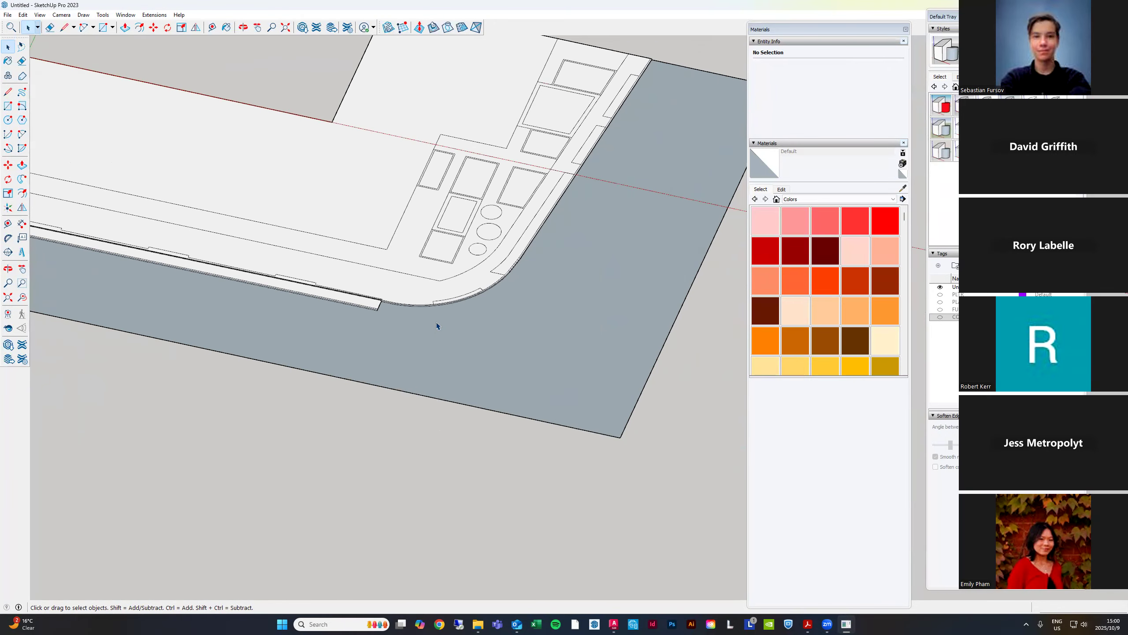
scroll(457, 356, "up", 3)
right_click(460, 368)
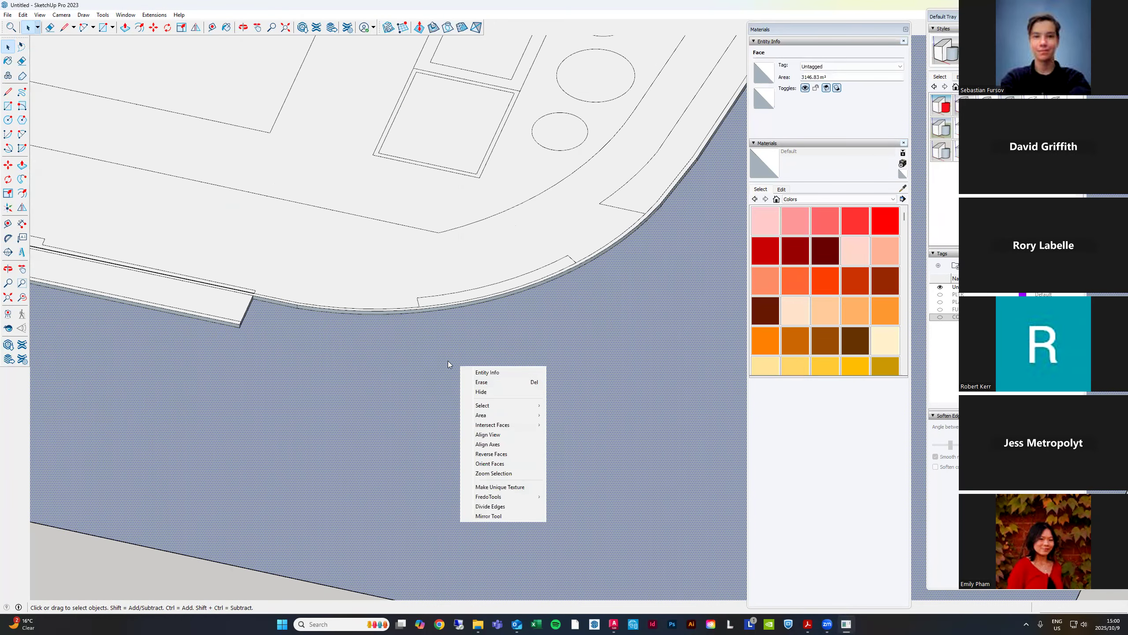
left_click(505, 457)
Orient all connected faces to match the curb's narrow top face at the rounded corner
scroll(542, 329, "down", 3)
scroll(675, 184, "up", 8)
middle_click_drag(674, 151, 574, 347)
double_click(574, 348)
scroll(612, 320, "down", 12)
scroll(572, 334, "up", 9)
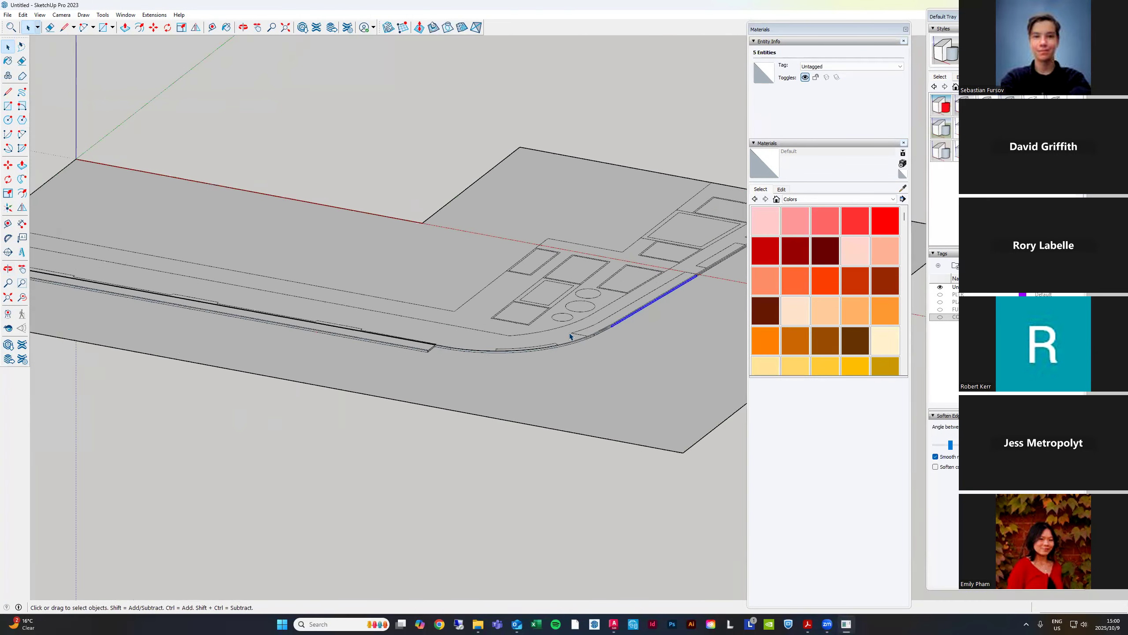
scroll(578, 356, "up", 2)
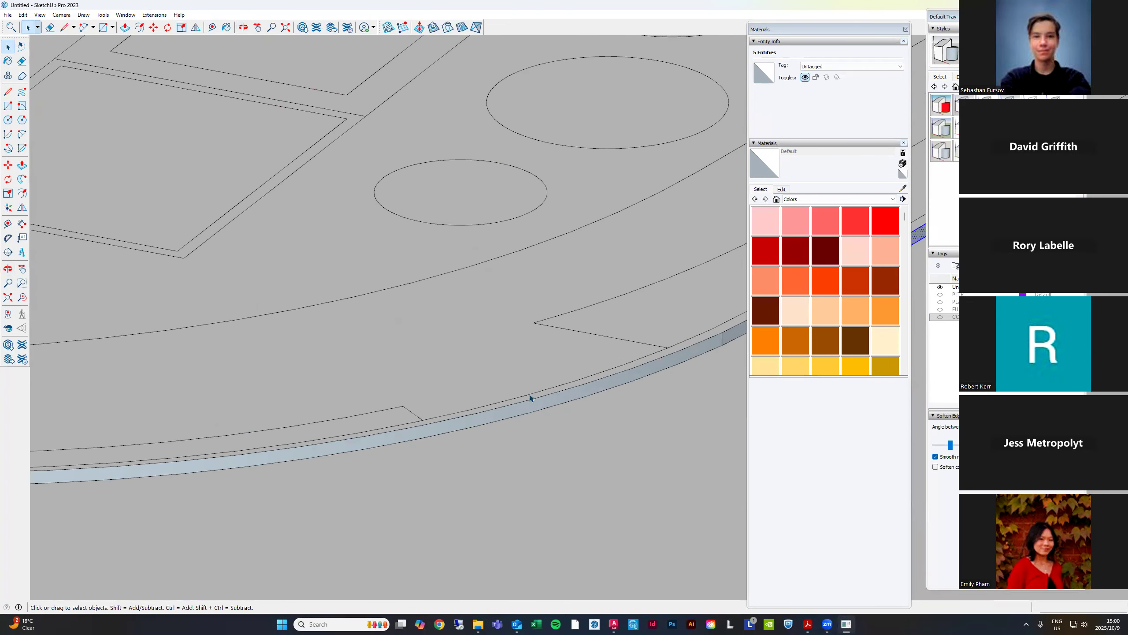
scroll(377, 415, "down", 4)
scroll(377, 414, "up", 2)
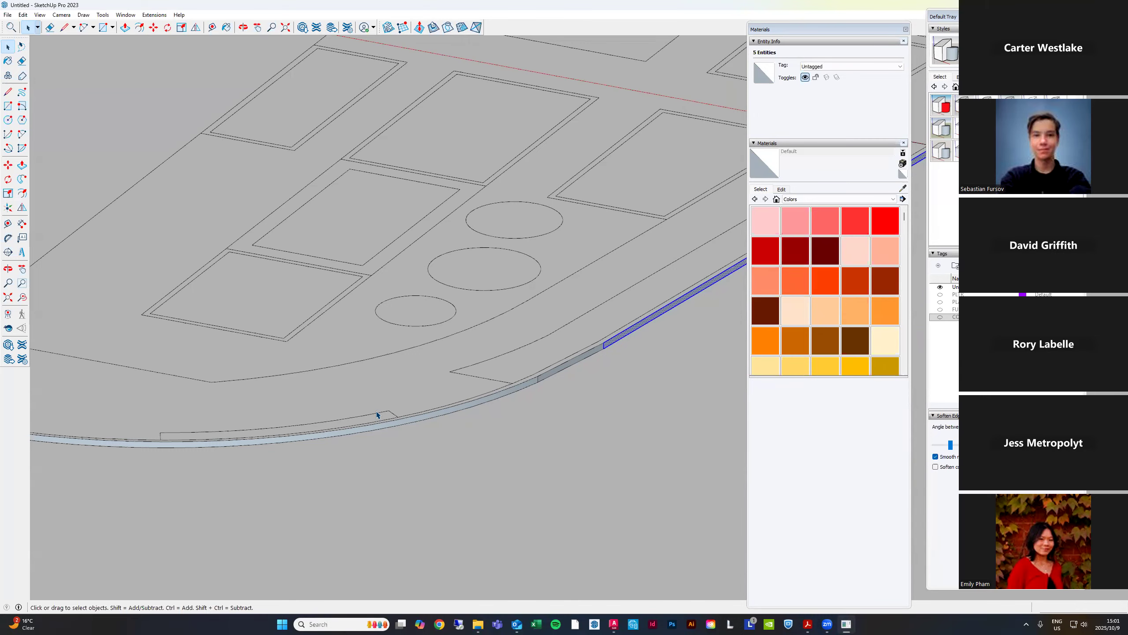
left_click(624, 343)
scroll(590, 351, "up", 6)
left_click(592, 386)
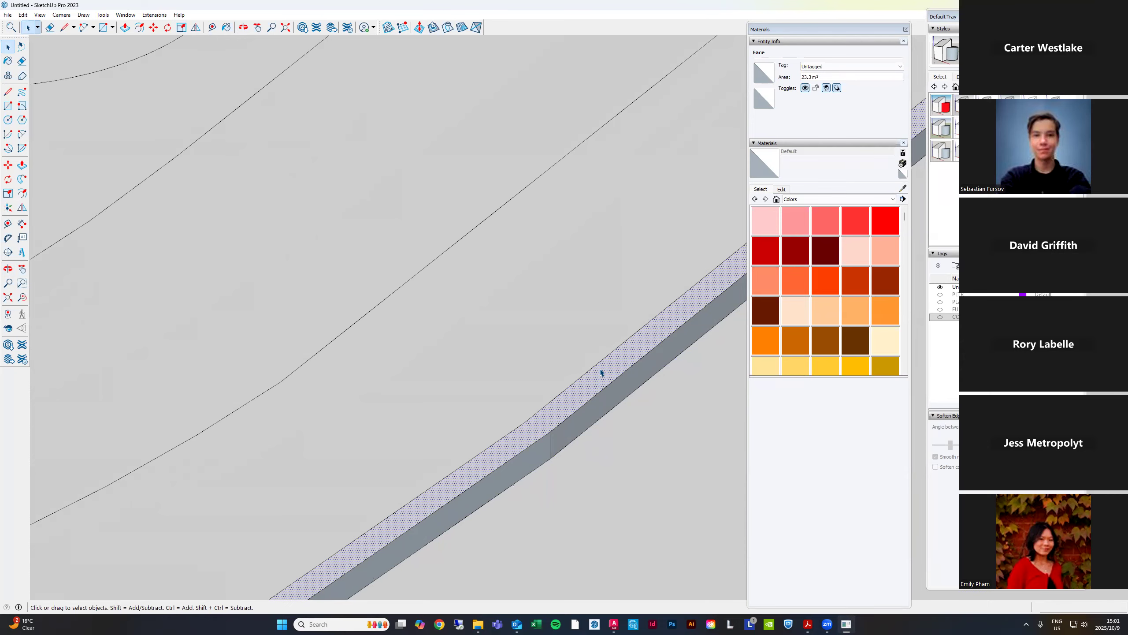
right_click(600, 372)
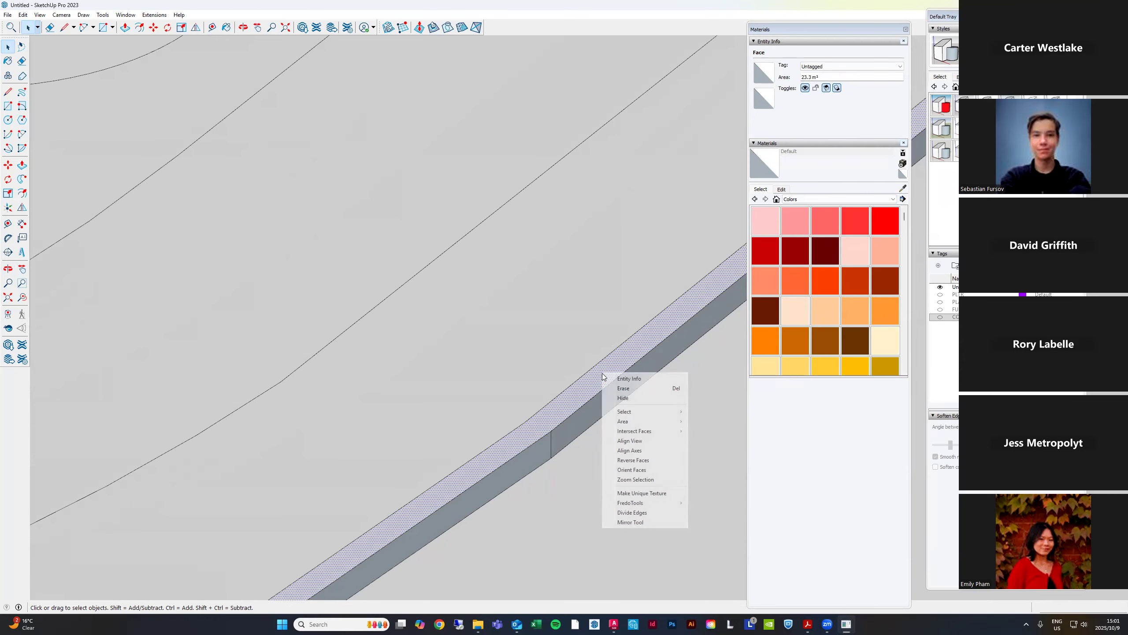
left_click(638, 472)
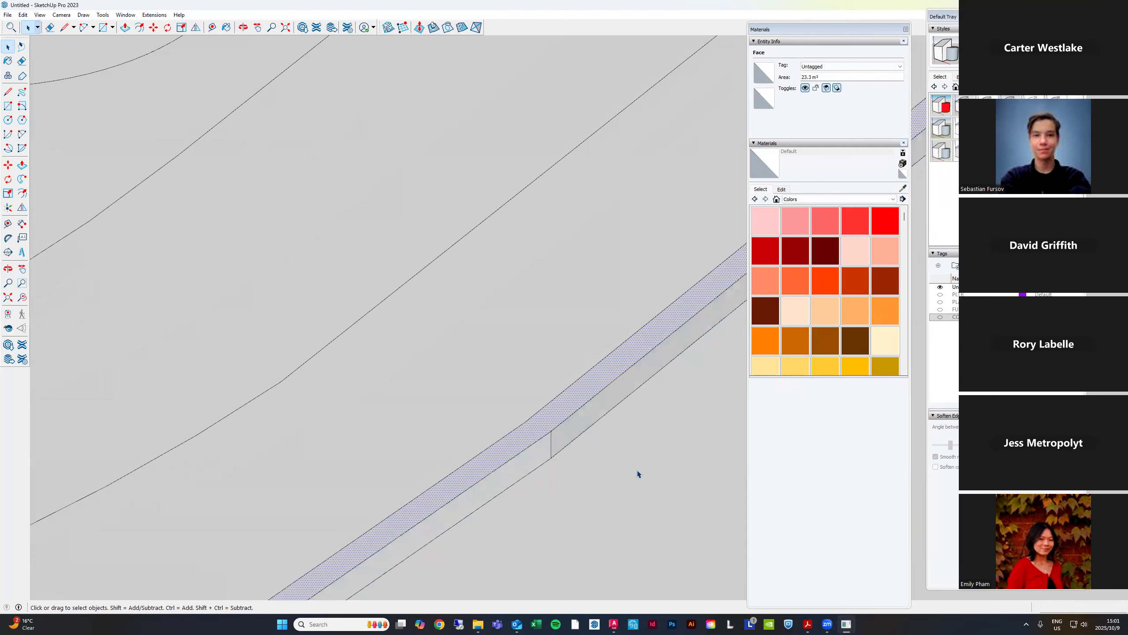
Push the wide raised strip between the curb and its parallel outer curb down 200 mm to the road surface
middle_click_drag(642, 352, 624, 338)
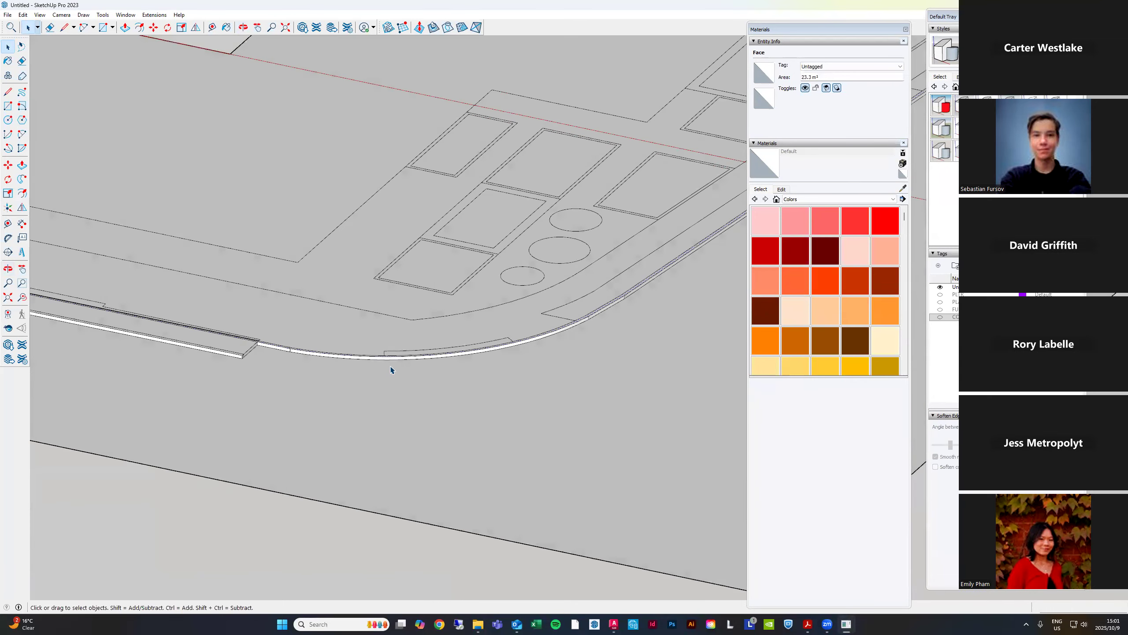
scroll(645, 379, "down", 2)
scroll(646, 379, "up", 3)
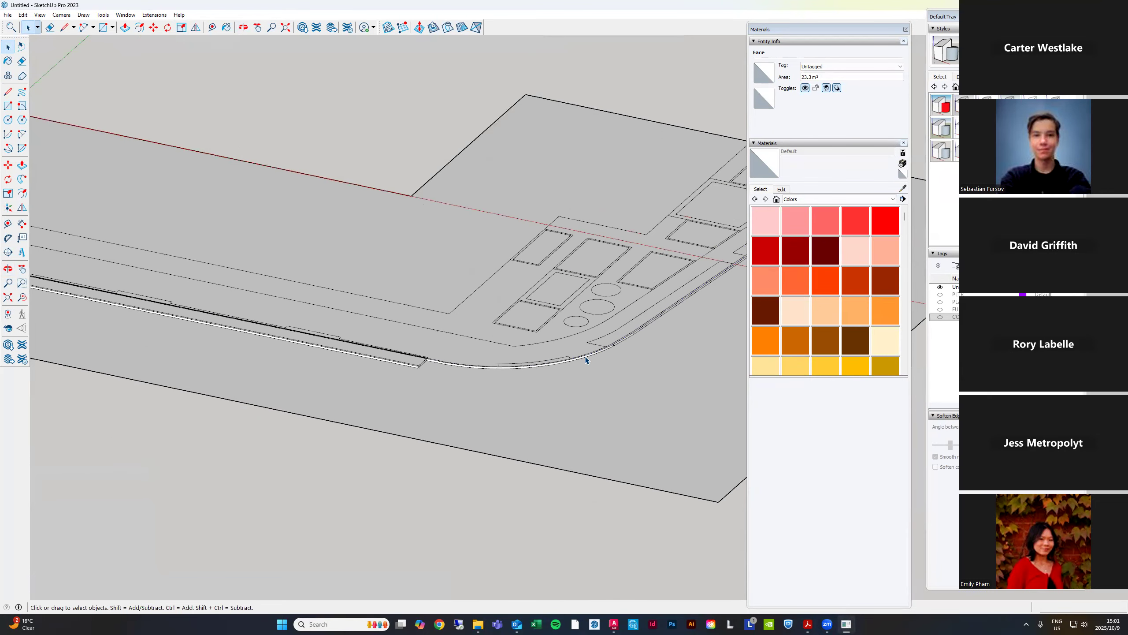
scroll(715, 291, "up", 2)
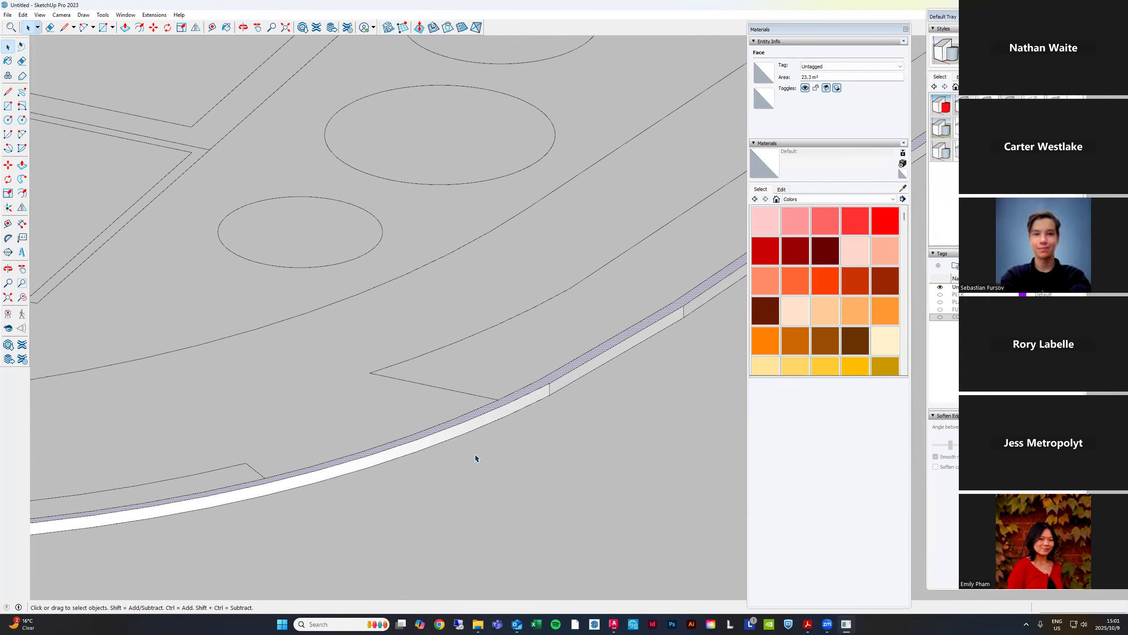
scroll(604, 385, "down", 6)
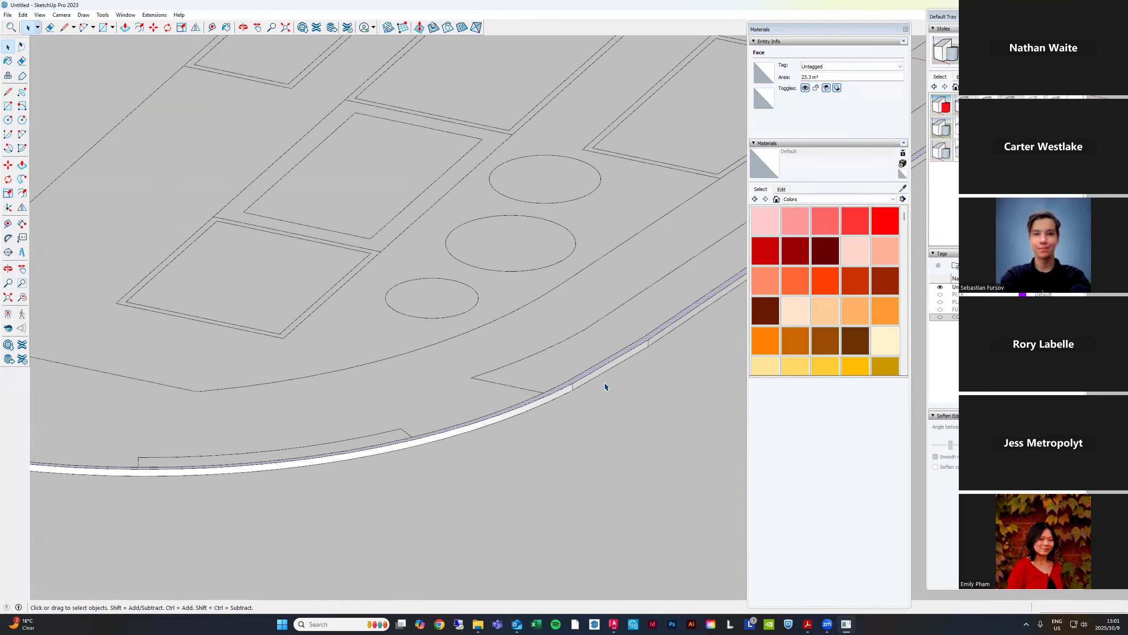
scroll(456, 395, "up", 4)
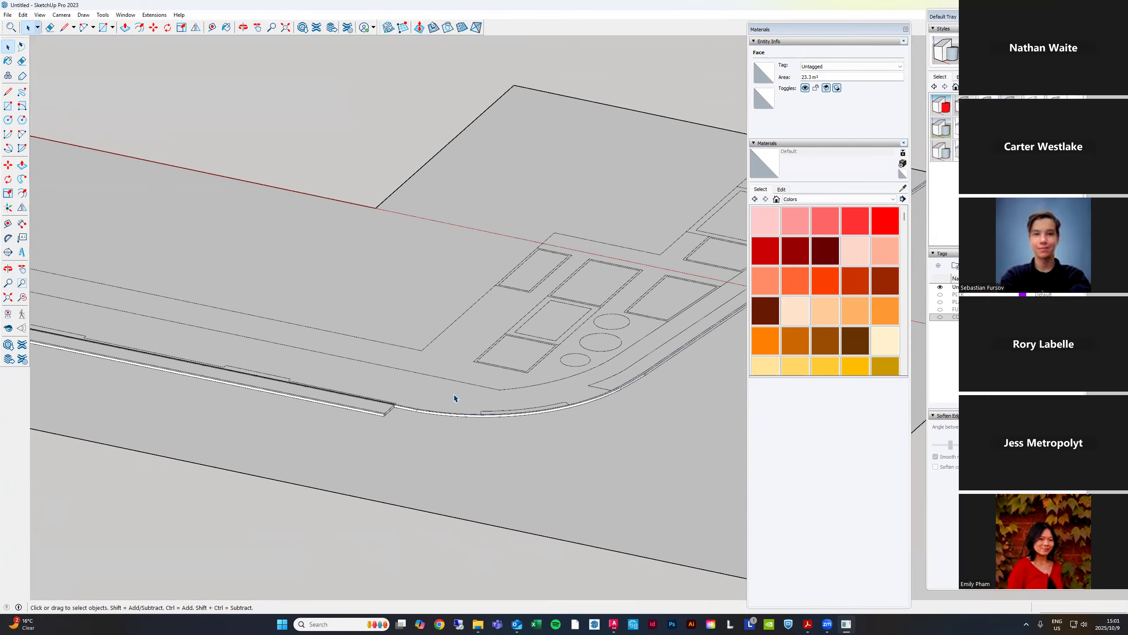
scroll(366, 411, "up", 8)
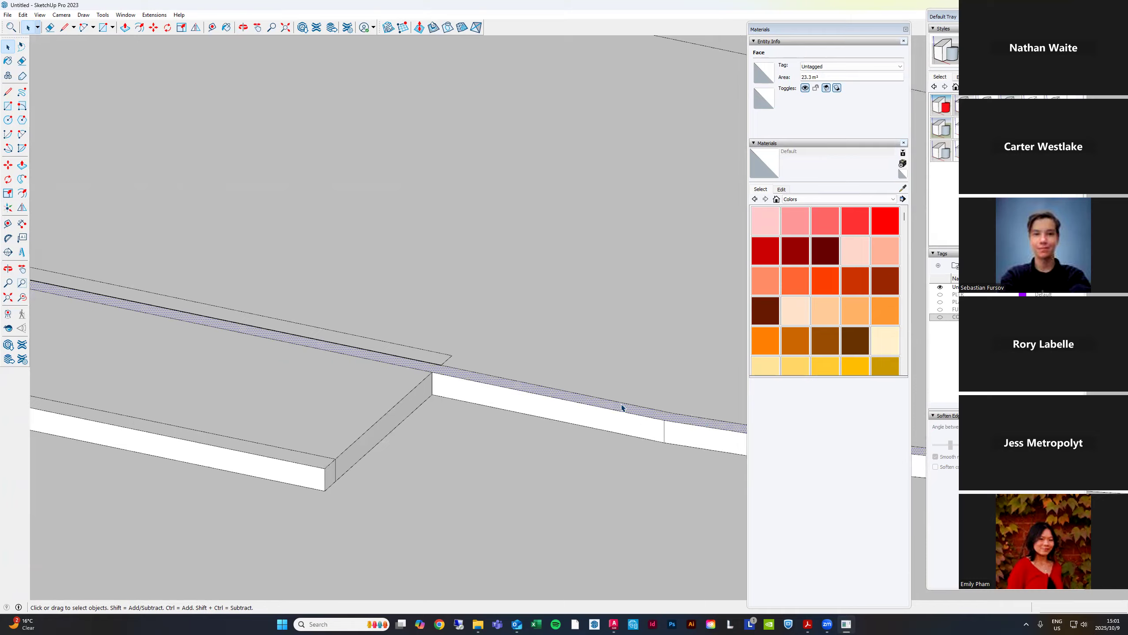
middle_click_drag(633, 359, 565, 368)
scroll(562, 362, "up", 3)
scroll(521, 378, "down", 6)
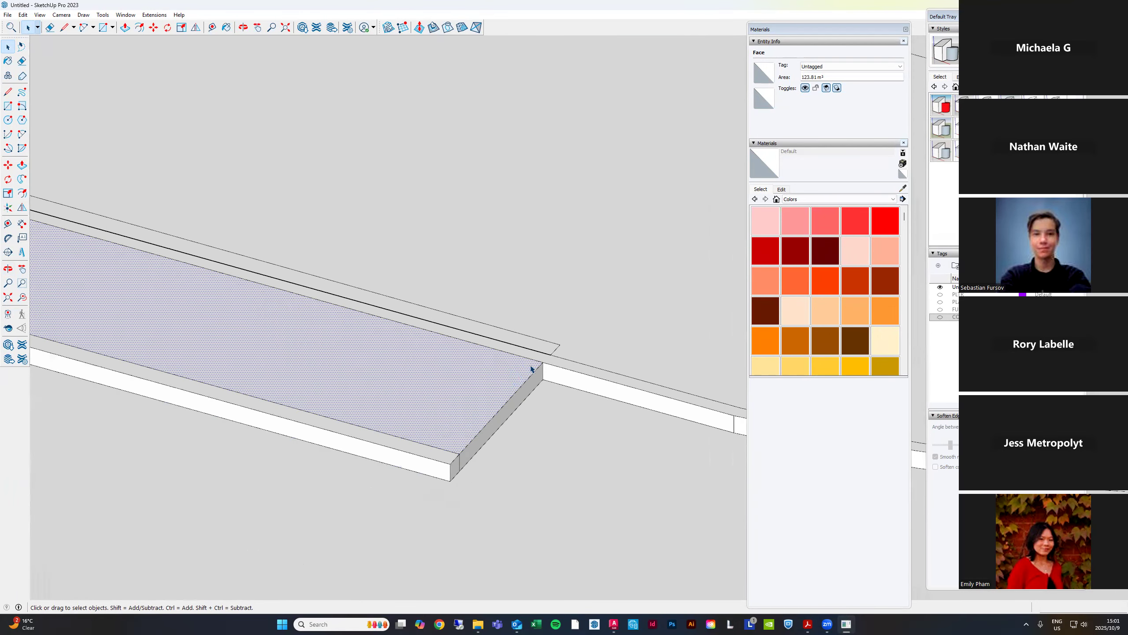
key("p")
left_click(510, 387)
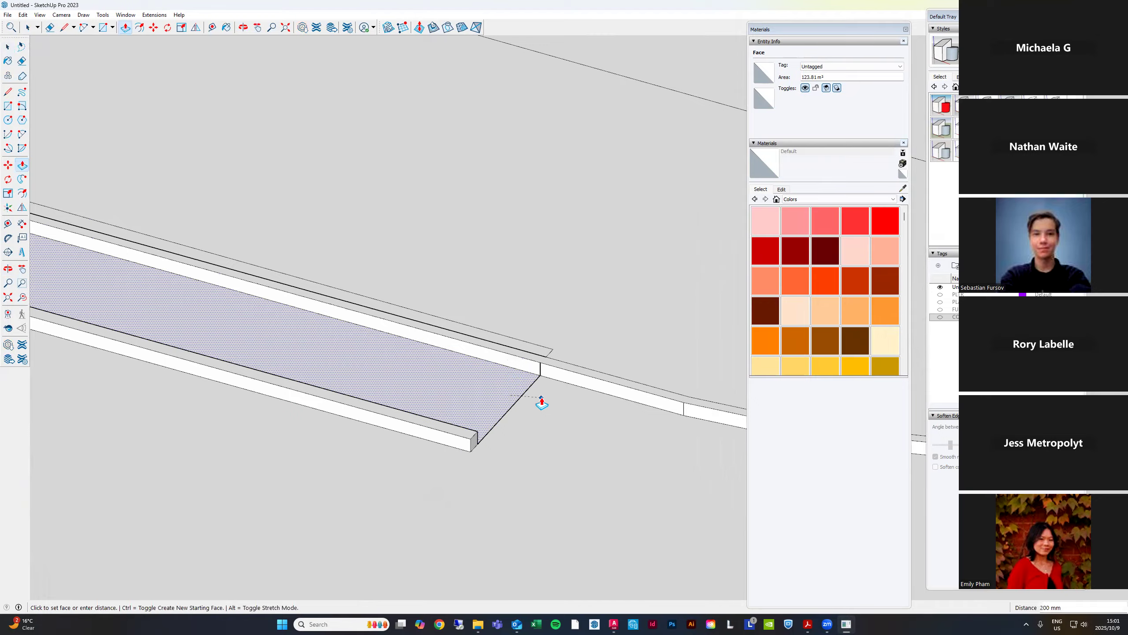
left_click(543, 401)
scroll(466, 446, "up", 2)
key("space")
Erase the long edge between the curb's top face and the adjoining notched strip behind it
left_click(466, 434)
scroll(531, 400, "down", 5)
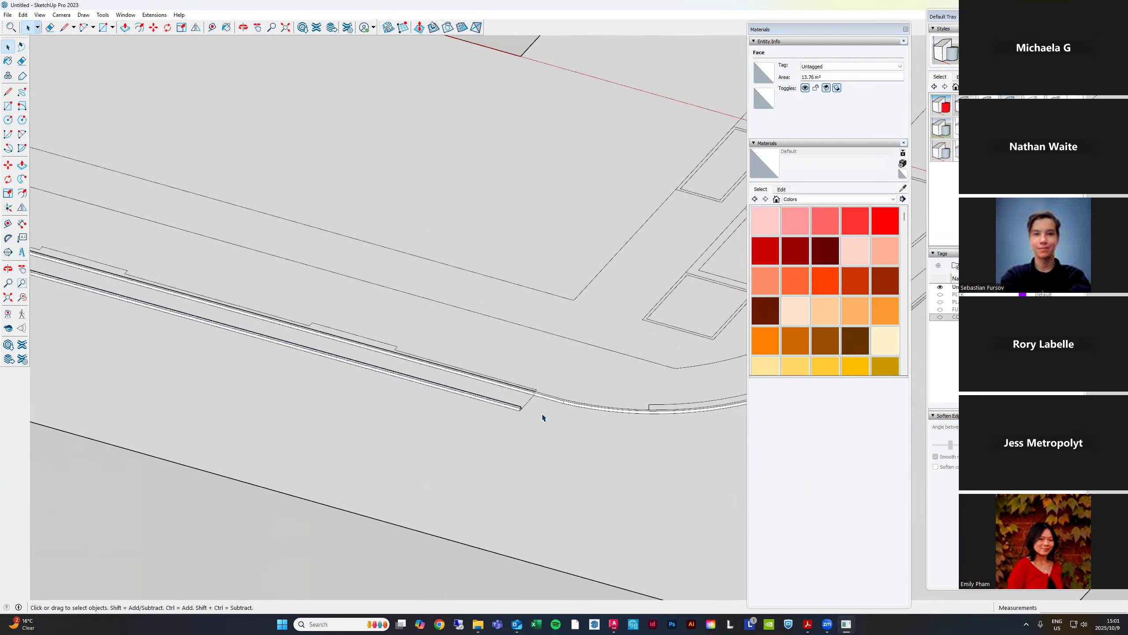
scroll(526, 406, "up", 5)
key("e")
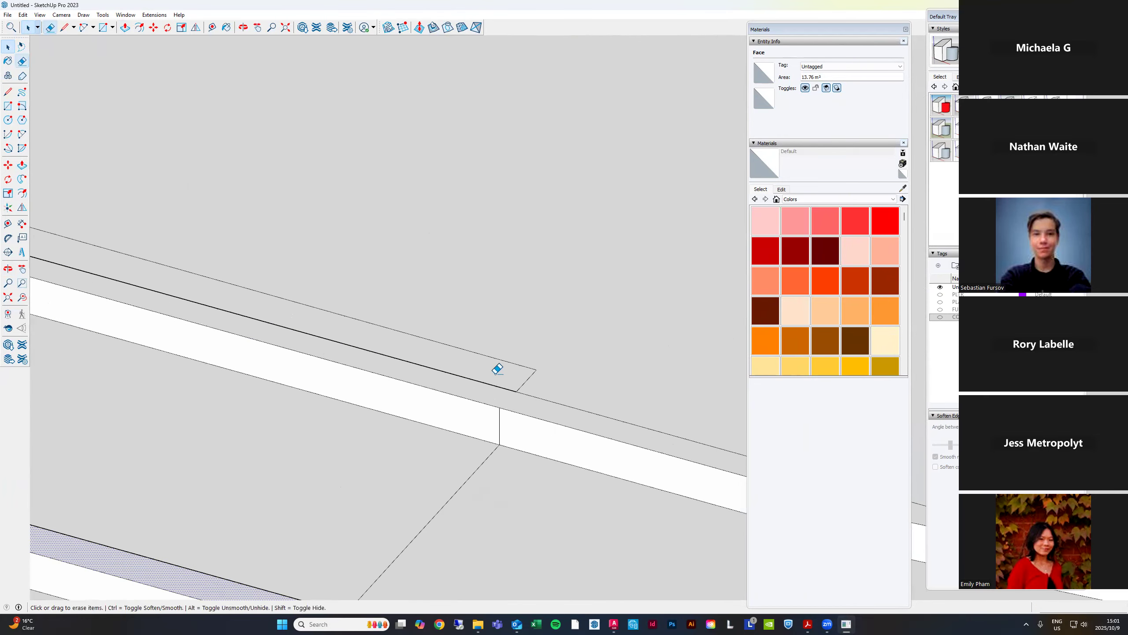
key("l")
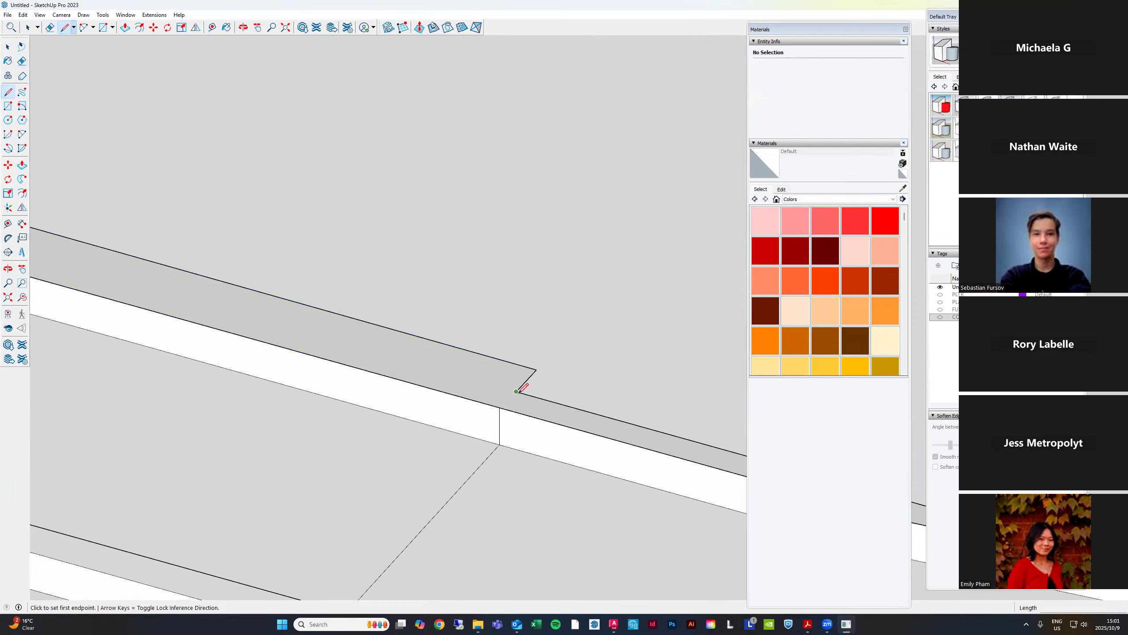
left_click(517, 392)
scroll(653, 473, "down", 10)
scroll(654, 468, "up", 10)
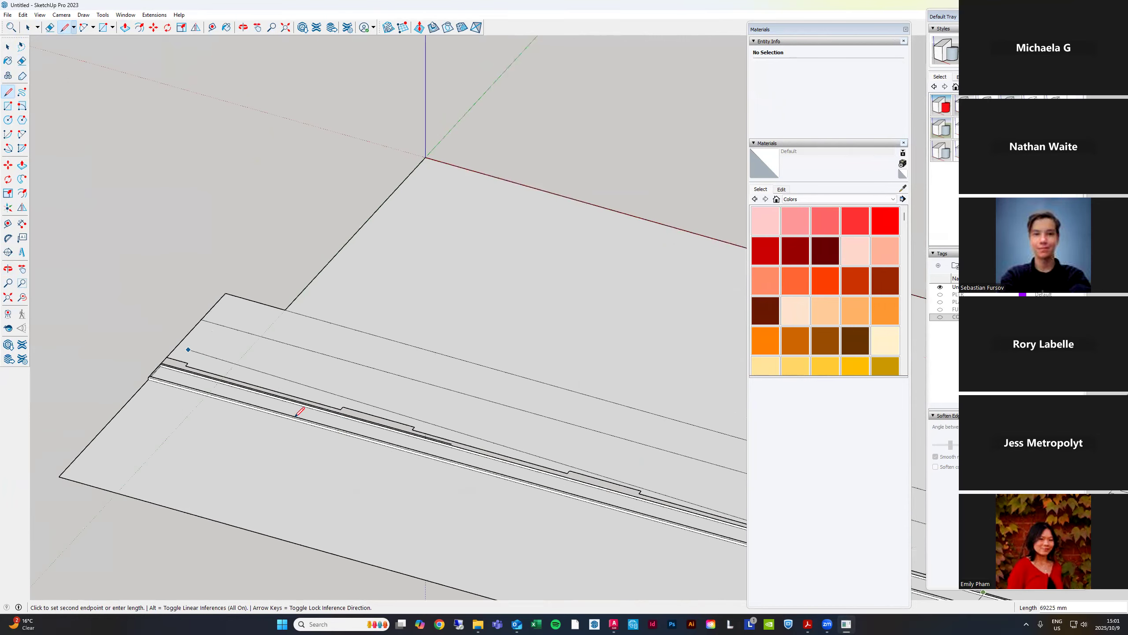
key("space")
key("e")
scroll(426, 398, "down", 8)
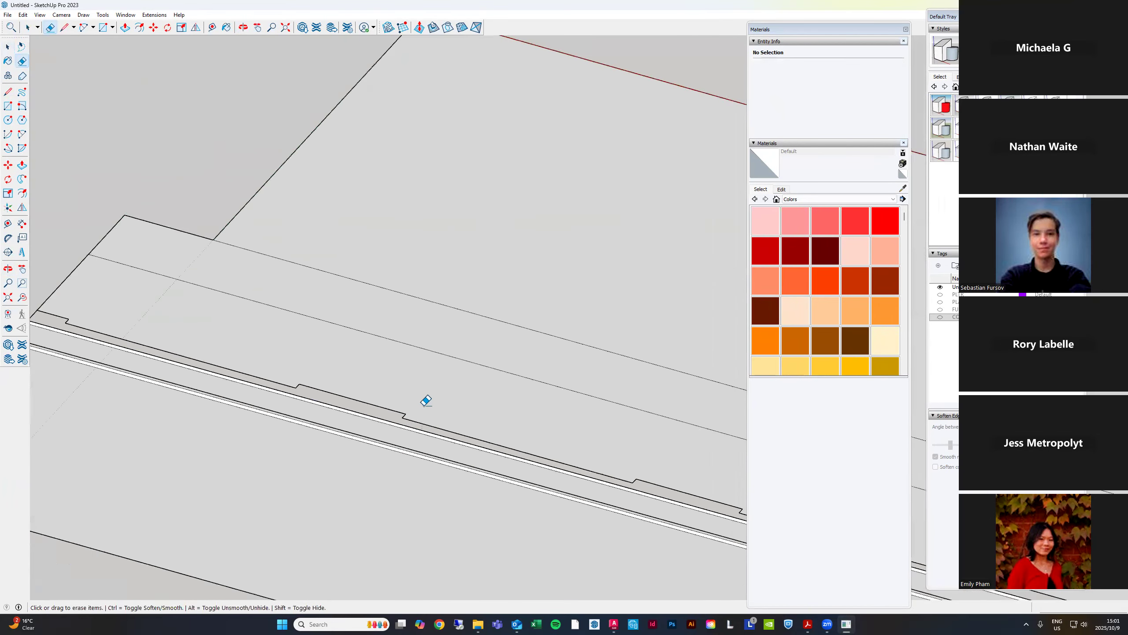
scroll(680, 494, "up", 8)
Redraw the line along the back of the straight curb, starting from the corner of the notched strip near the bend
key("l")
left_click(637, 483)
scroll(644, 478, "down", 9)
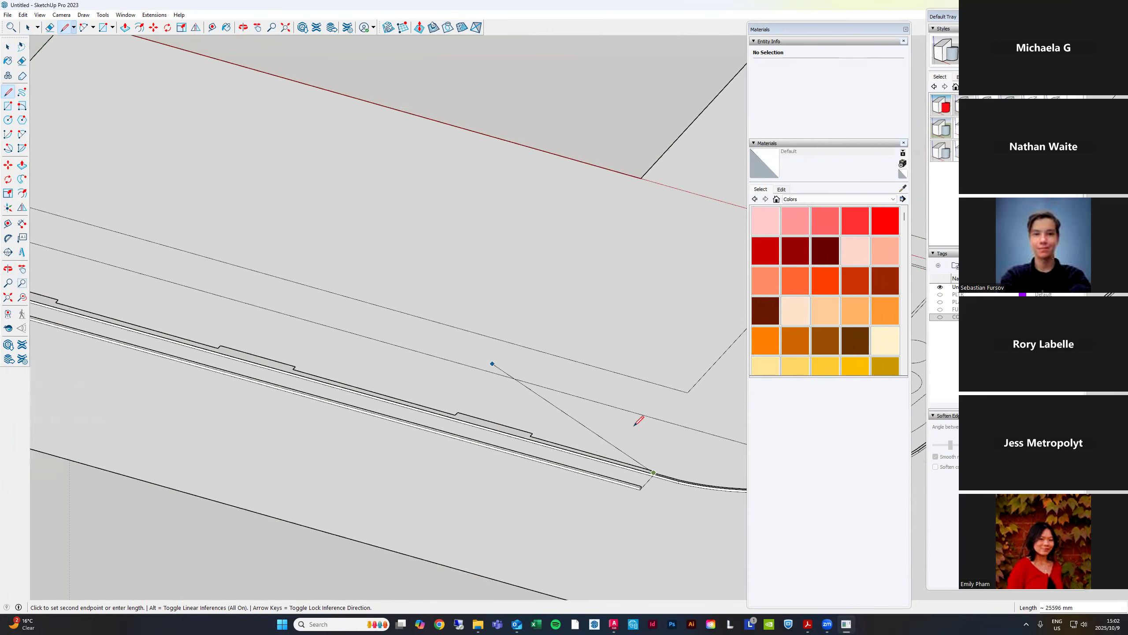
scroll(123, 262, "up", 4)
scroll(47, 335, "up", 3)
Erase the stray edge at the far end of the straight curb, on the site's short side
key("e")
scroll(175, 337, "down", 4)
scroll(164, 357, "up", 5)
left_click(155, 366)
scroll(136, 332, "down", 4)
scroll(138, 311, "down", 6)
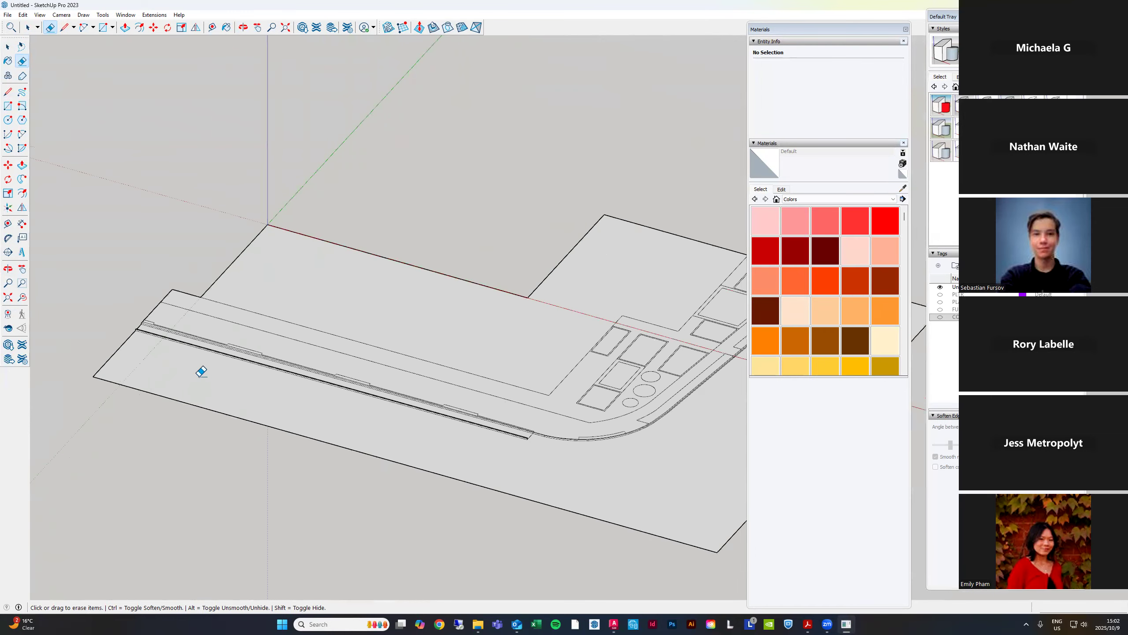
Examine the curb, bay outlines and planter shapes around the rounded corner and along the adjoining side of the site
scroll(503, 338, "up", 3)
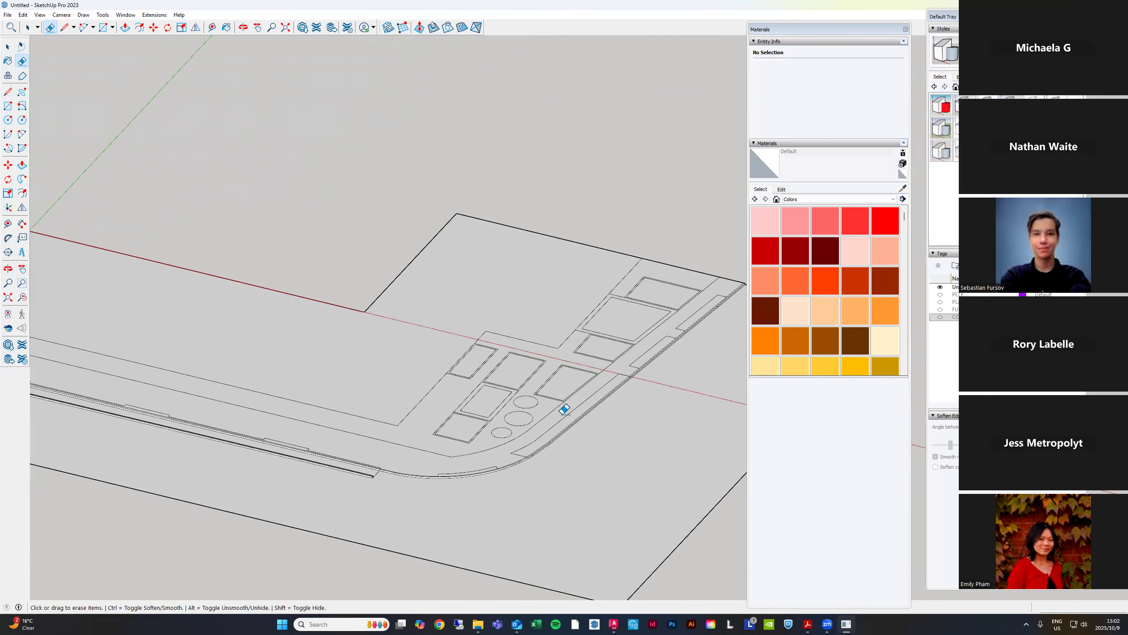
scroll(713, 296, "up", 2)
scroll(692, 349, "down", 3)
scroll(687, 347, "up", 1)
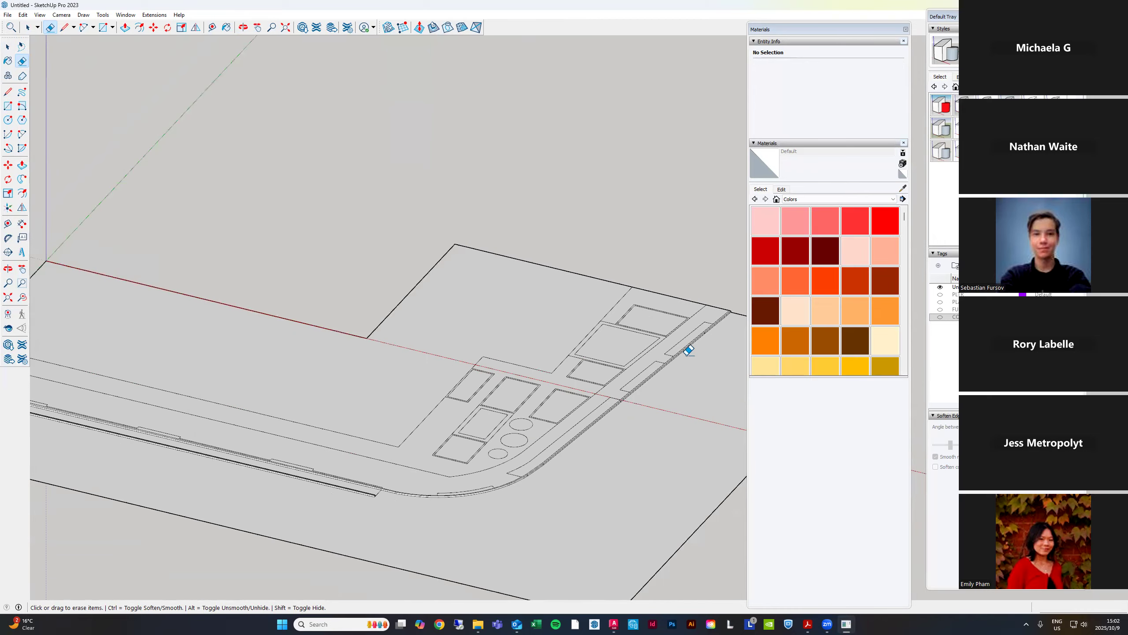
key("space")
scroll(720, 295, "up", 5)
scroll(720, 308, "down", 4)
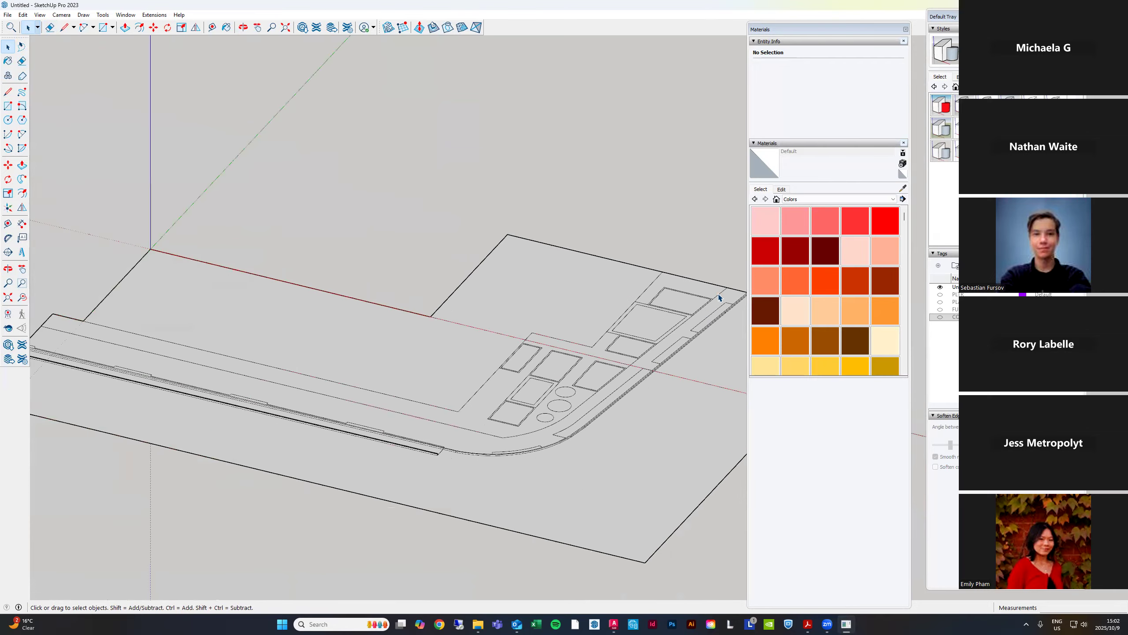
scroll(720, 297, "down", 5)
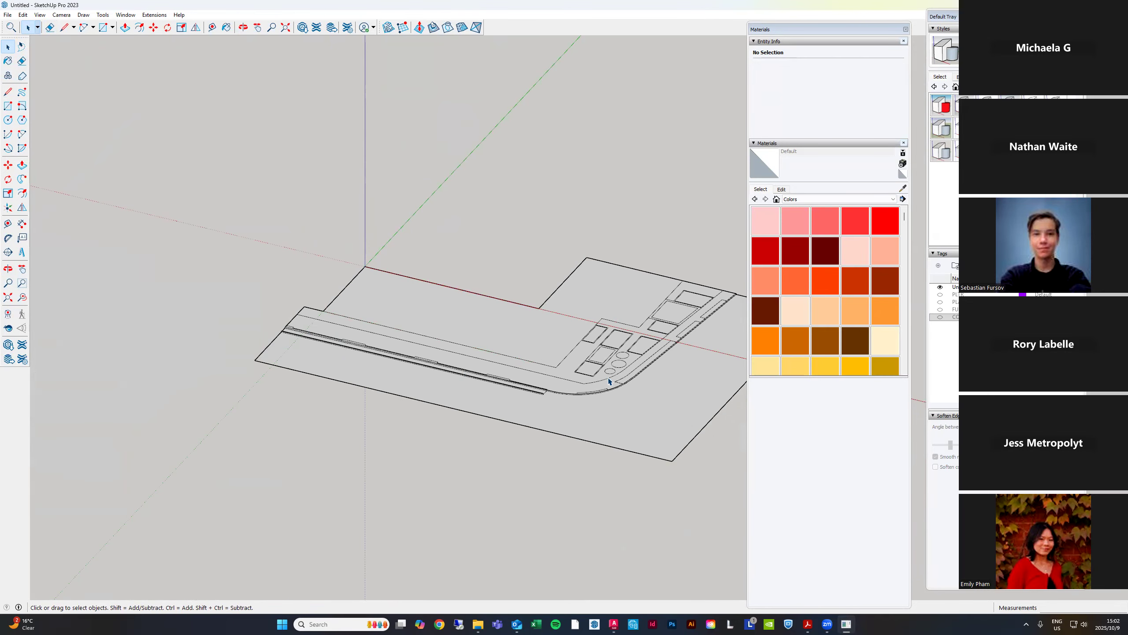
scroll(680, 370, "up", 1)
scroll(729, 222, "up", 5)
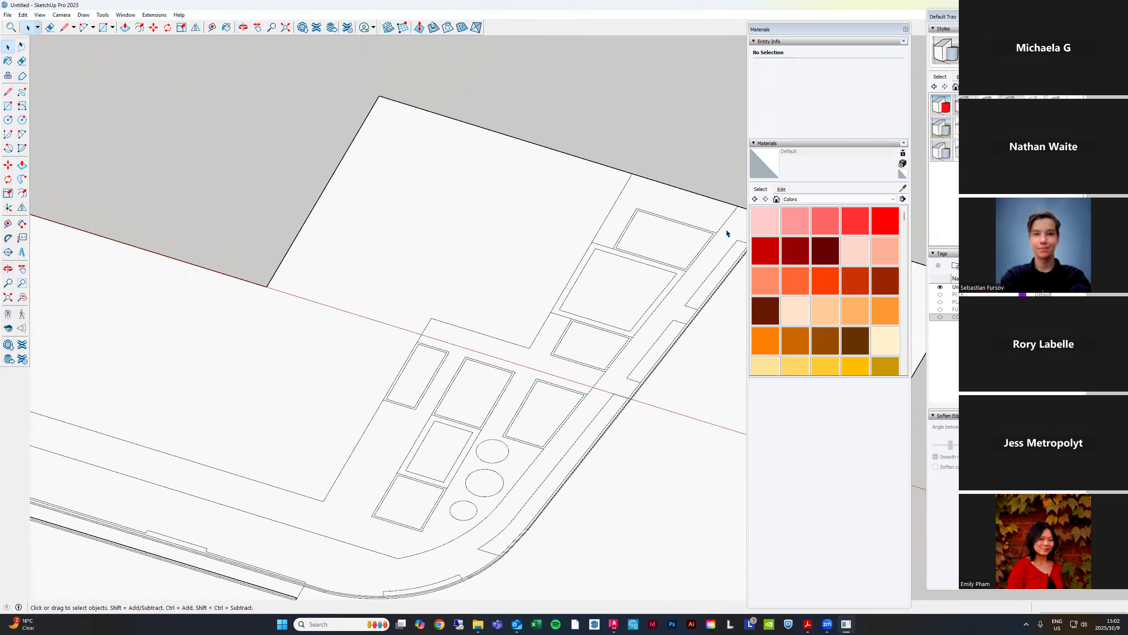
Select the border and inner face of the double-outlined planter at the far end of the site's short arm
scroll(727, 217, "up", 5)
scroll(680, 278, "up", 1)
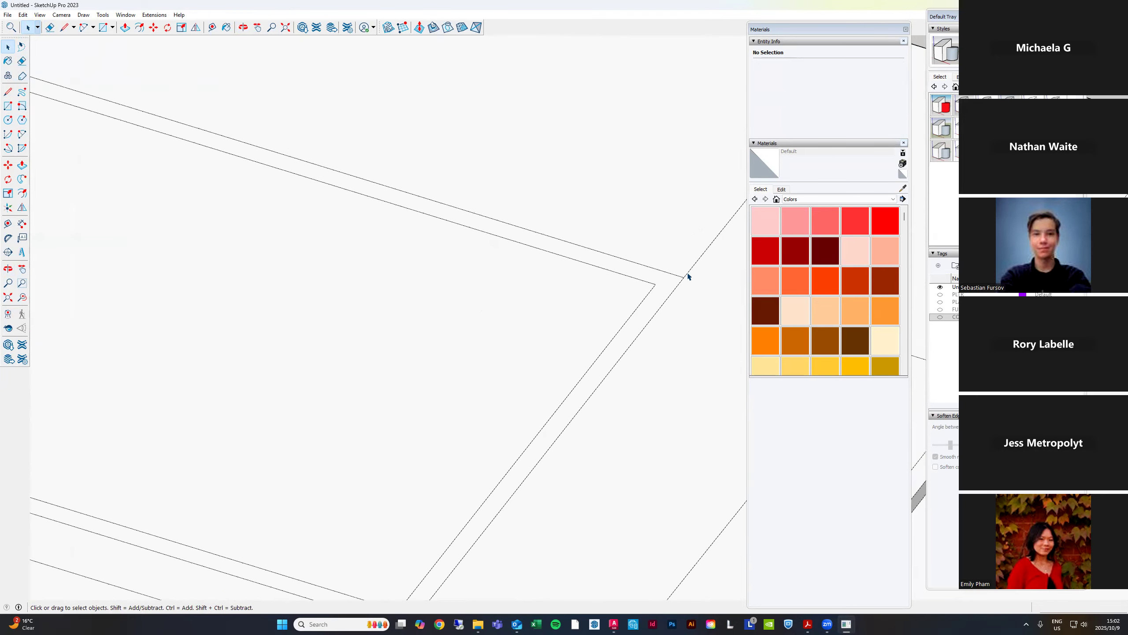
double_click(663, 284)
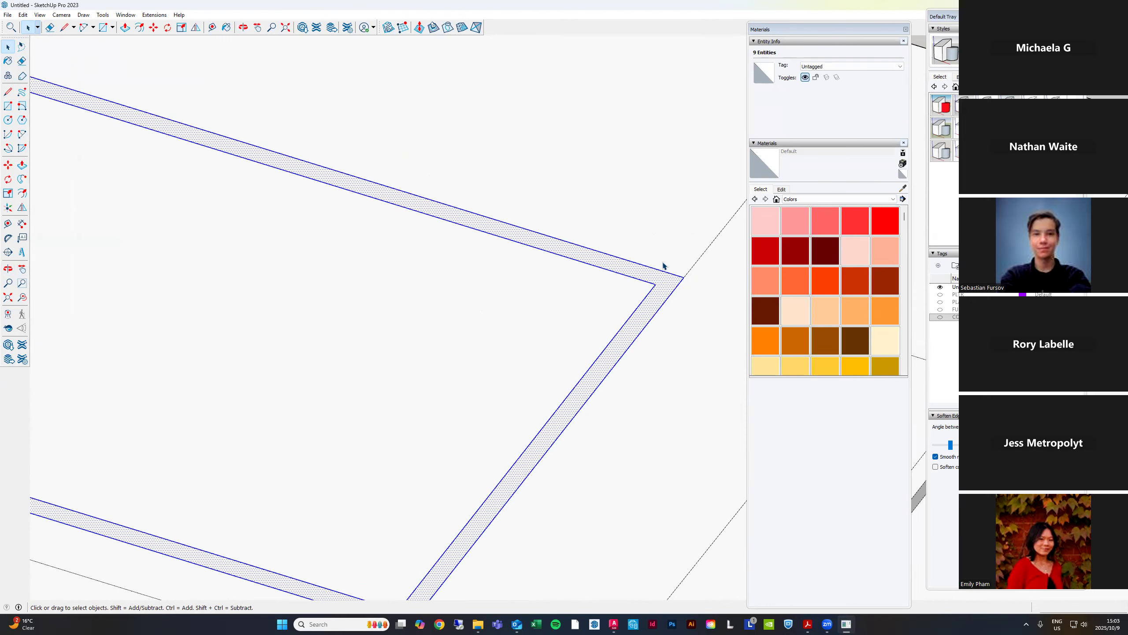
scroll(670, 279, "down", 8)
left_click(571, 226, "shift")
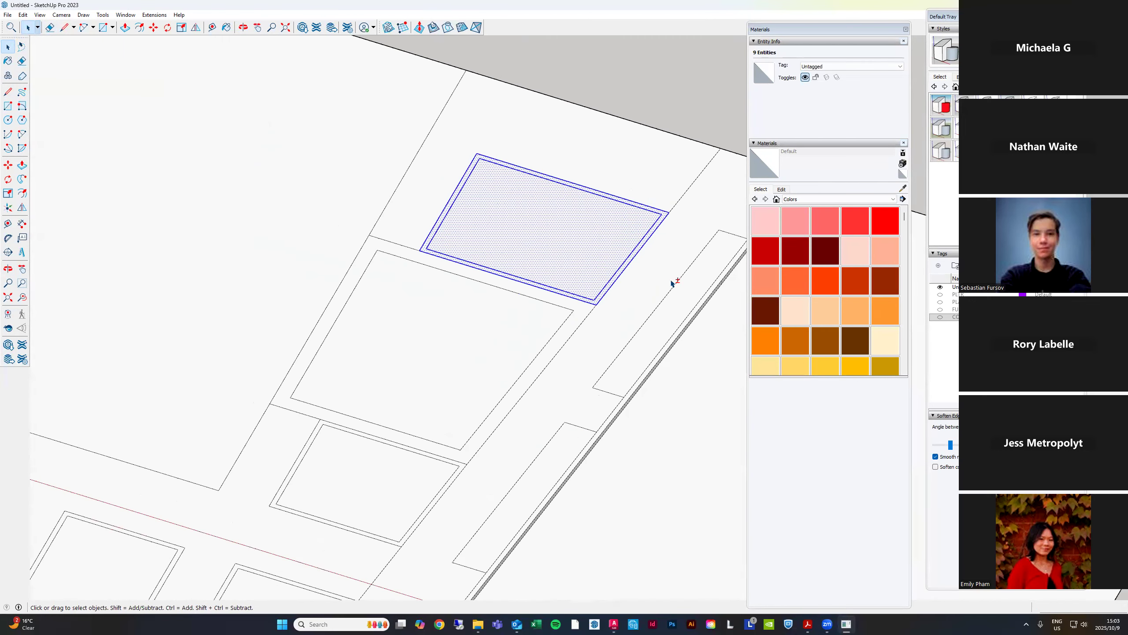
Add the border and inner face of the planter just beyond the red axis to the selection
scroll(687, 186, "down", 3)
scroll(549, 393, "up", 4)
scroll(547, 335, "up", 3)
left_click(546, 335, "shift")
scroll(674, 274, "down", 5)
left_click(516, 319, "shift")
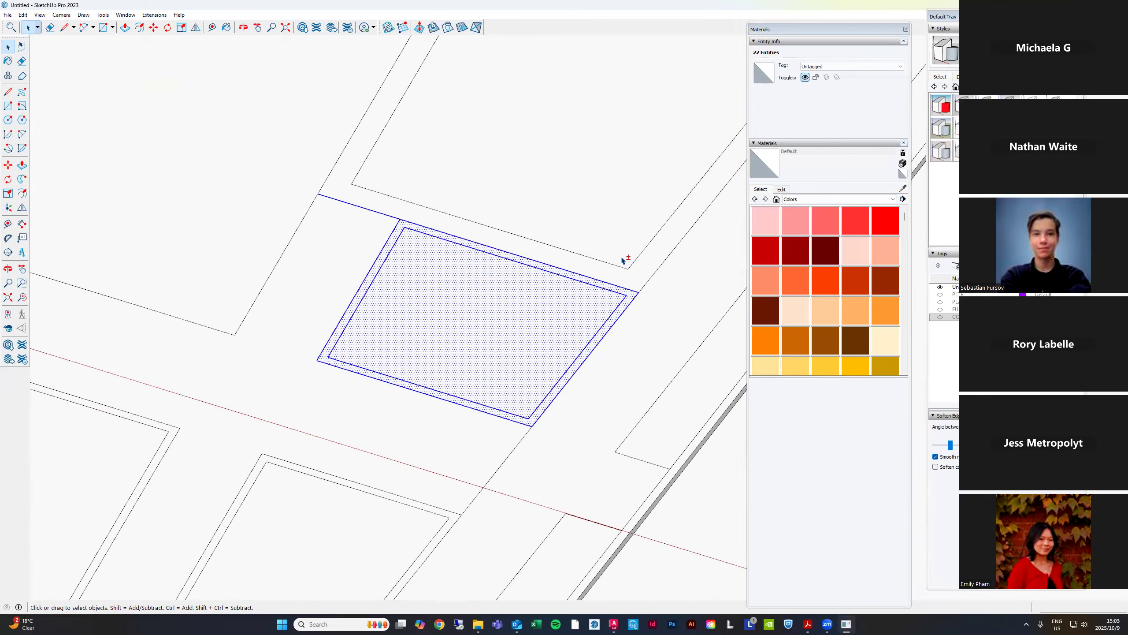
Add the border and inner face of the tapered planter nearest the curb, between the red axis and the circles
scroll(637, 304, "down", 4)
scroll(572, 339, "up", 6)
scroll(573, 340, "down", 1)
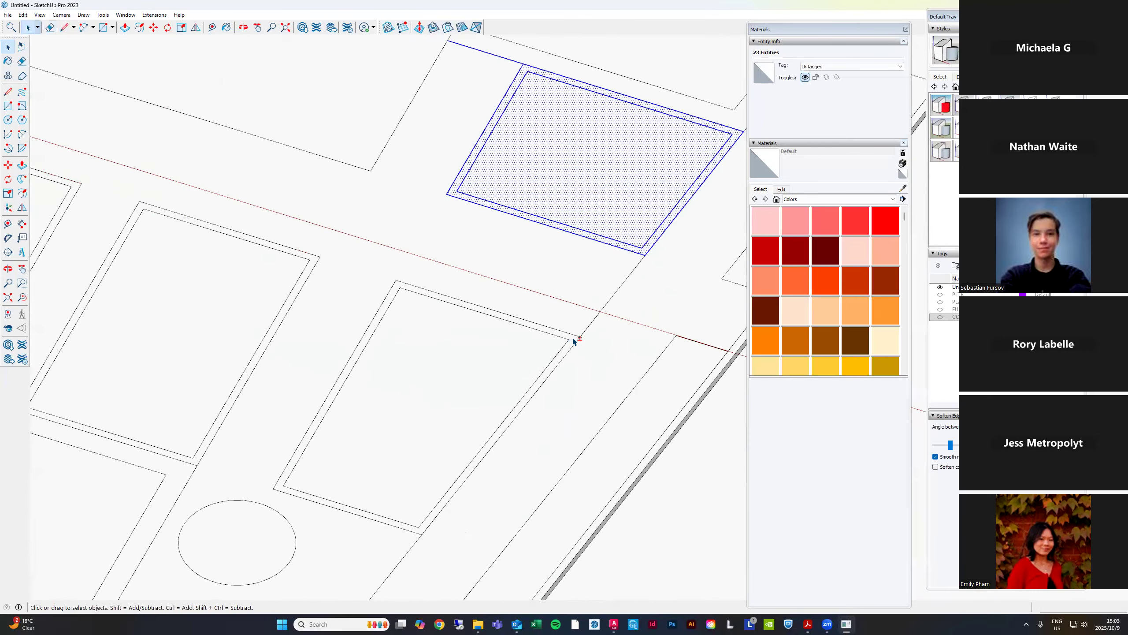
scroll(572, 340, "up", 2)
left_click(574, 339, "shift")
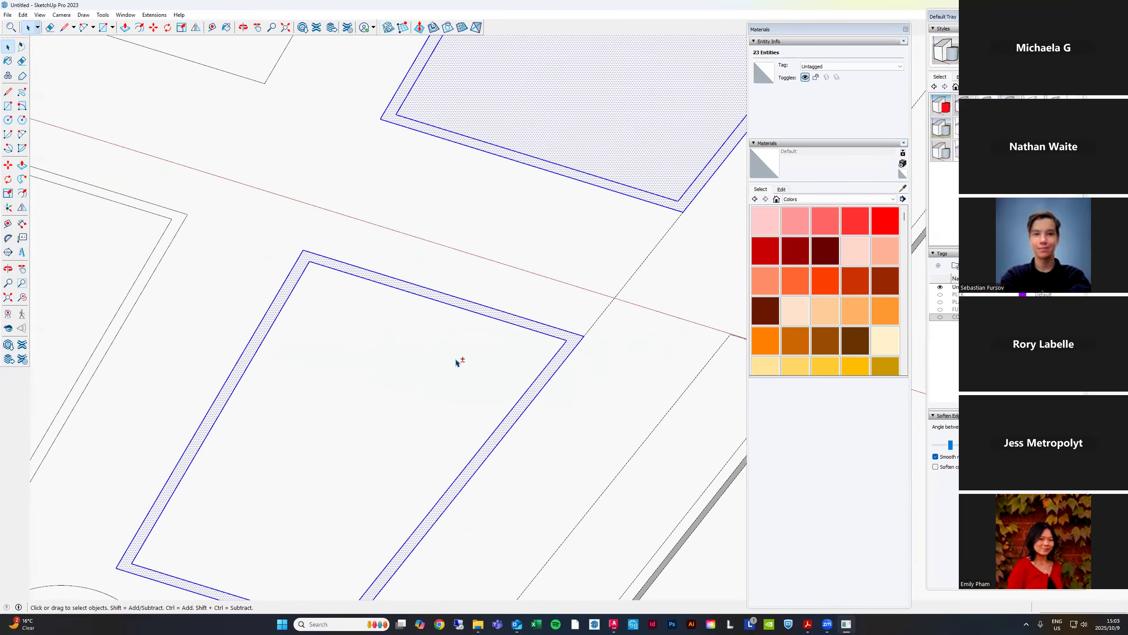
left_click(458, 360, "shift")
Add the middle and narrow planters in the same row along the red axis to the selection, borders included
scroll(556, 286, "down", 2)
scroll(557, 285, "down", 2)
scroll(415, 239, "up", 6)
double_click(415, 239, "shift")
left_click(393, 282, "shift")
left_click(219, 179, "shift")
left_click(163, 205, "shift")
Add the border and inner face of the double-outlined planter closest to the rounded corner to the selection
scroll(558, 146, "down", 3)
scroll(497, 347, "down", 3)
scroll(489, 330, "up", 8)
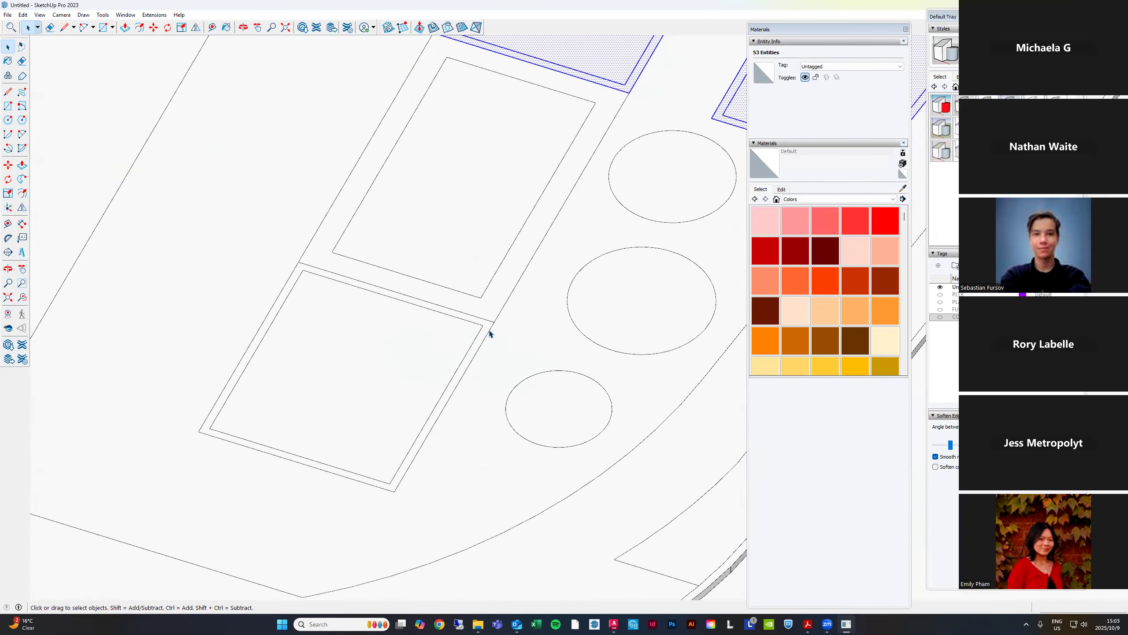
left_click(484, 315, "shift")
double_click(414, 347, "shift")
Combine the six selected double-outlined planters into one group
scroll(567, 314, "down", 10)
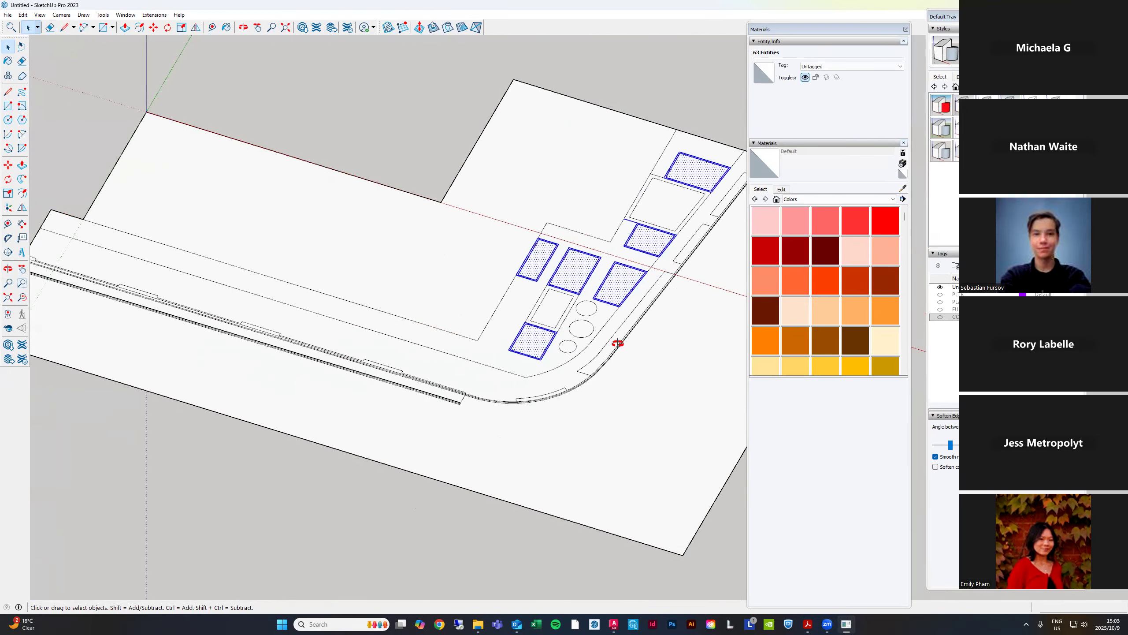
middle_click_drag(577, 336, 624, 340)
scroll(681, 145, "up", 3)
scroll(684, 168, "up", 2)
middle_click_drag(609, 267, 607, 340)
scroll(606, 340, "down", 1)
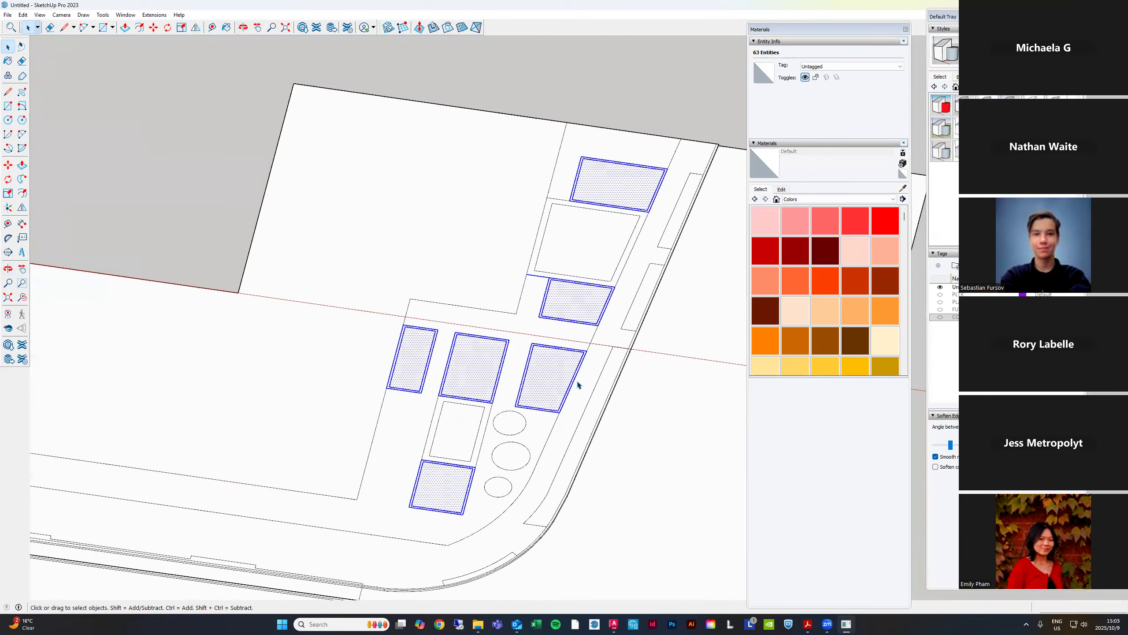
right_click(555, 370)
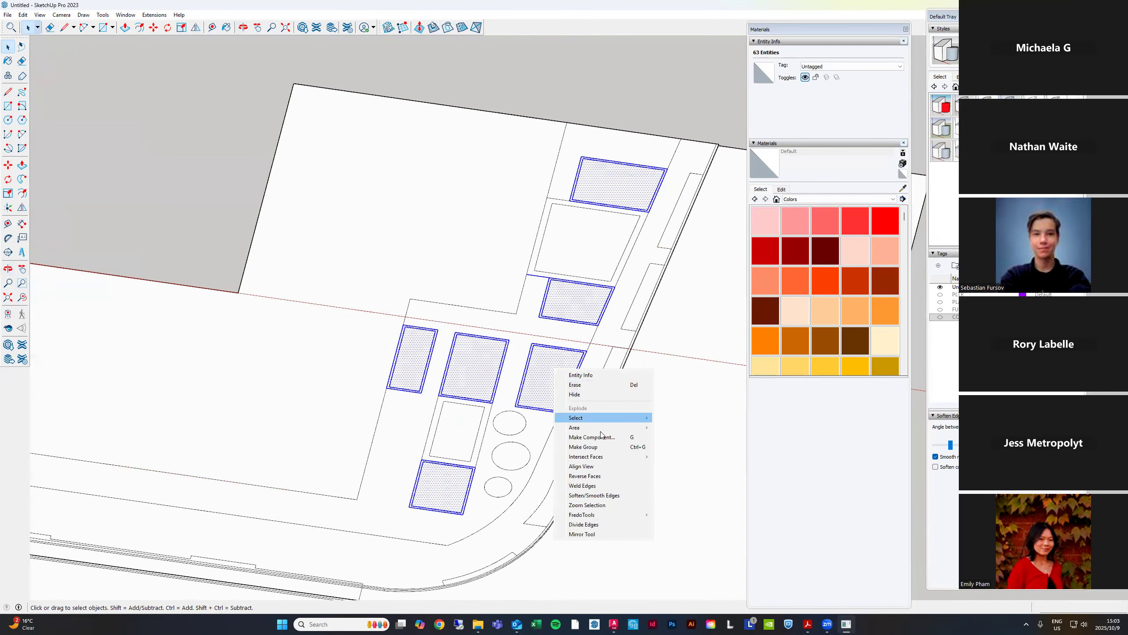
left_click(601, 448)
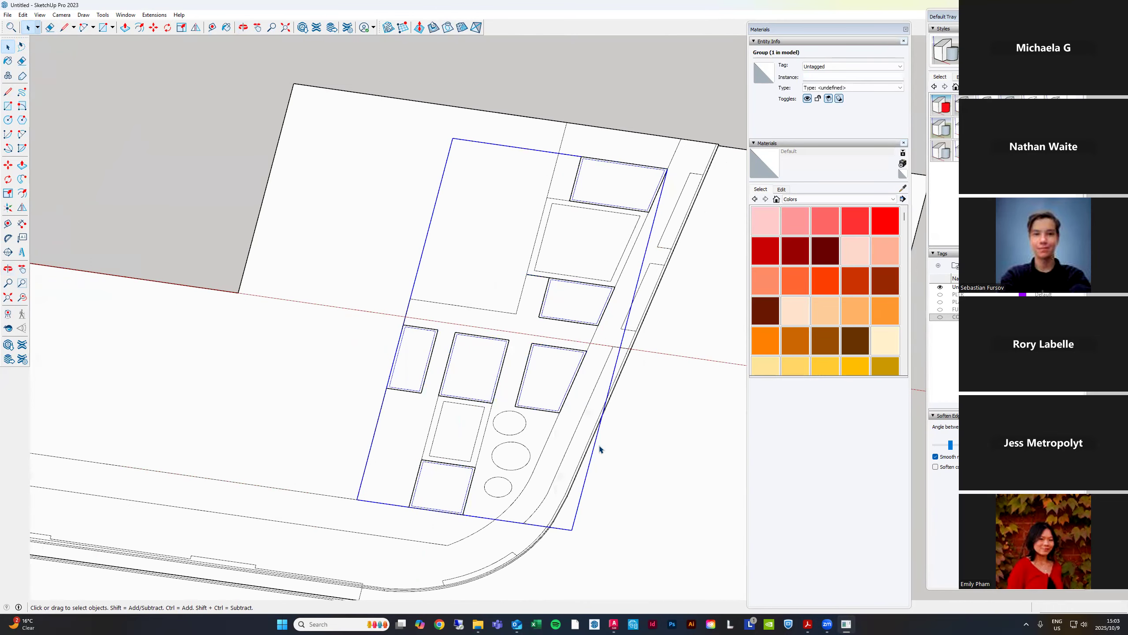
right_click(554, 380)
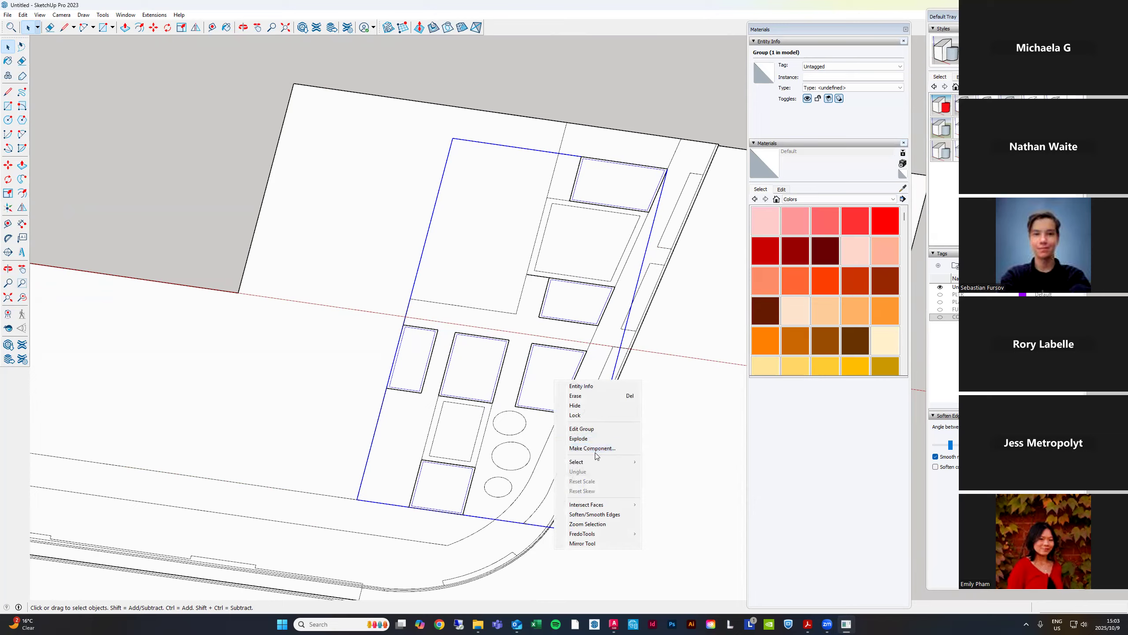
left_click(695, 411)
left_click(519, 424)
right_click(512, 421)
left_click(511, 421)
right_click(511, 421)
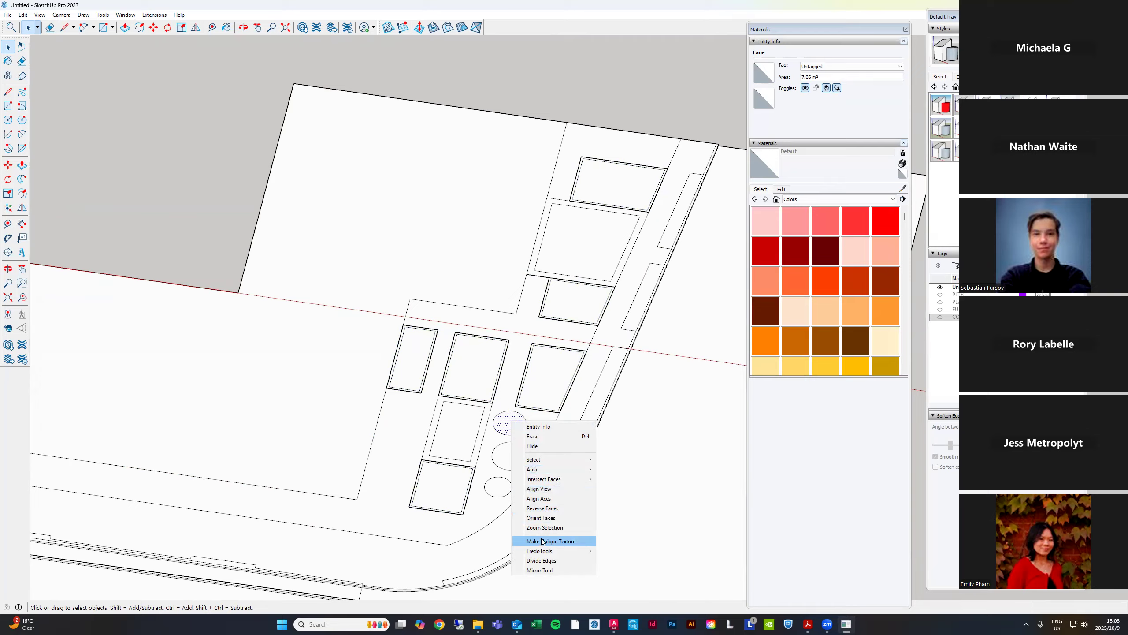
left_click(509, 425)
double_click(510, 425)
right_click(509, 423)
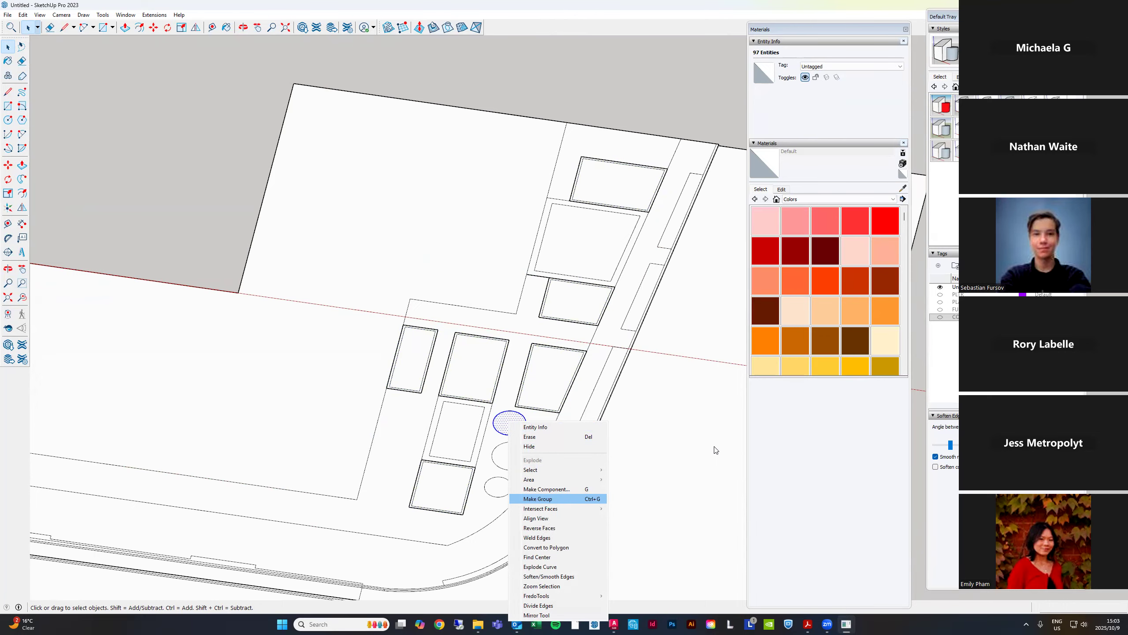
left_click(736, 447)
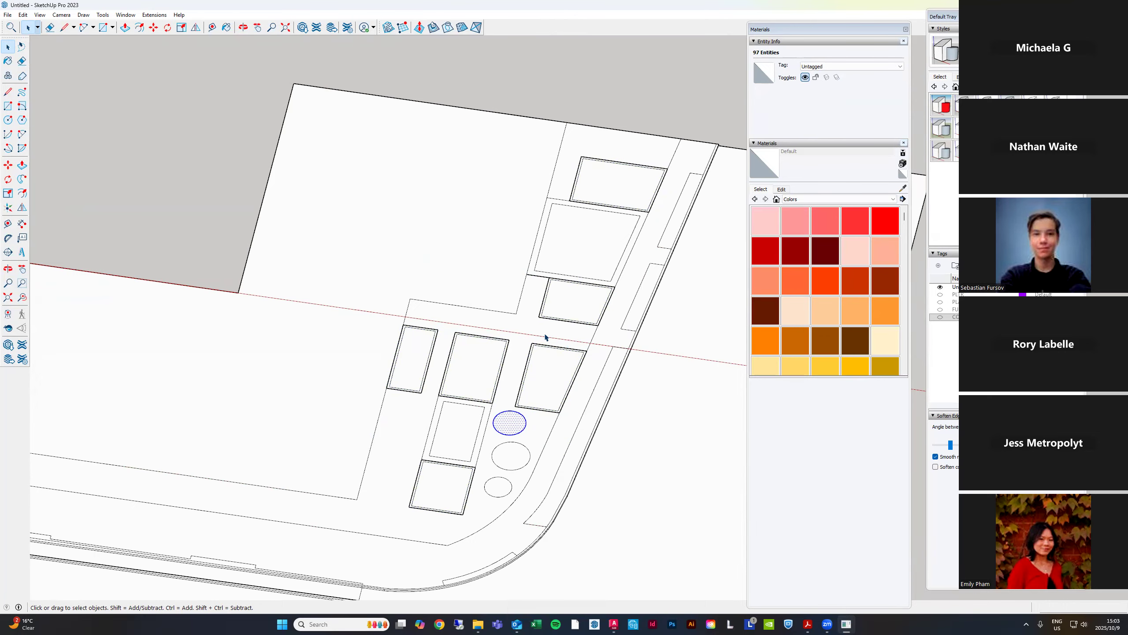
Open the planter group for editing
scroll(589, 271, "up", 1)
double_click(584, 309)
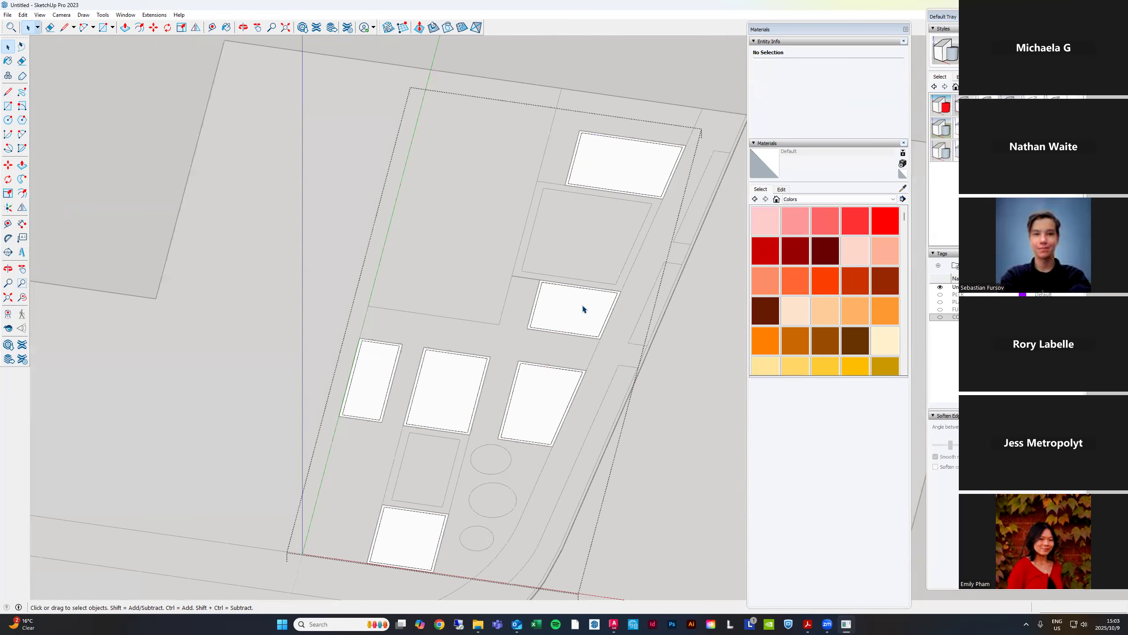
scroll(584, 308, "down", 1)
middle_click_drag(591, 310, 558, 313)
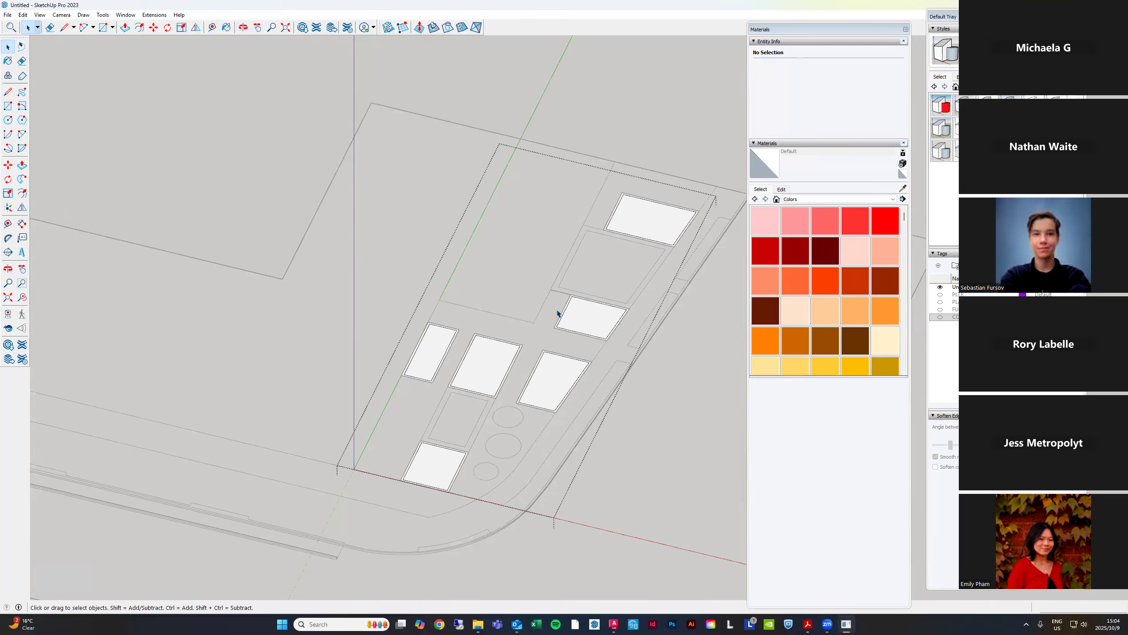
middle_click_drag(558, 343, 613, 330)
scroll(476, 393, "down", 2)
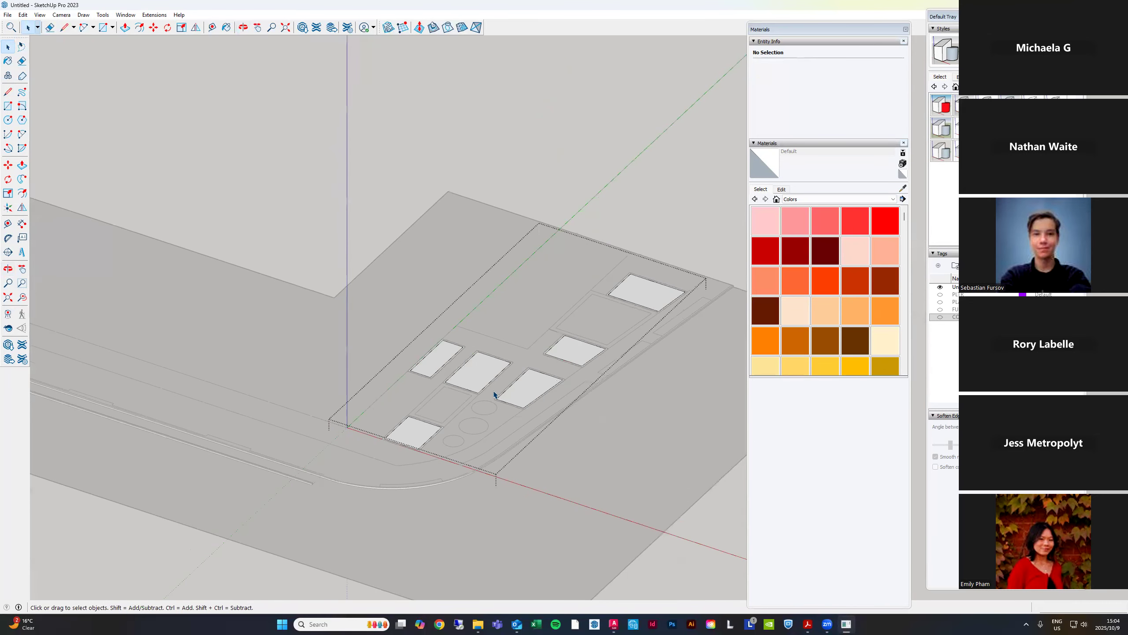
Hide the rest of the model while editing the planter group
left_click(583, 382)
scroll(547, 385, "up", 2)
left_click(520, 381)
double_click(521, 382)
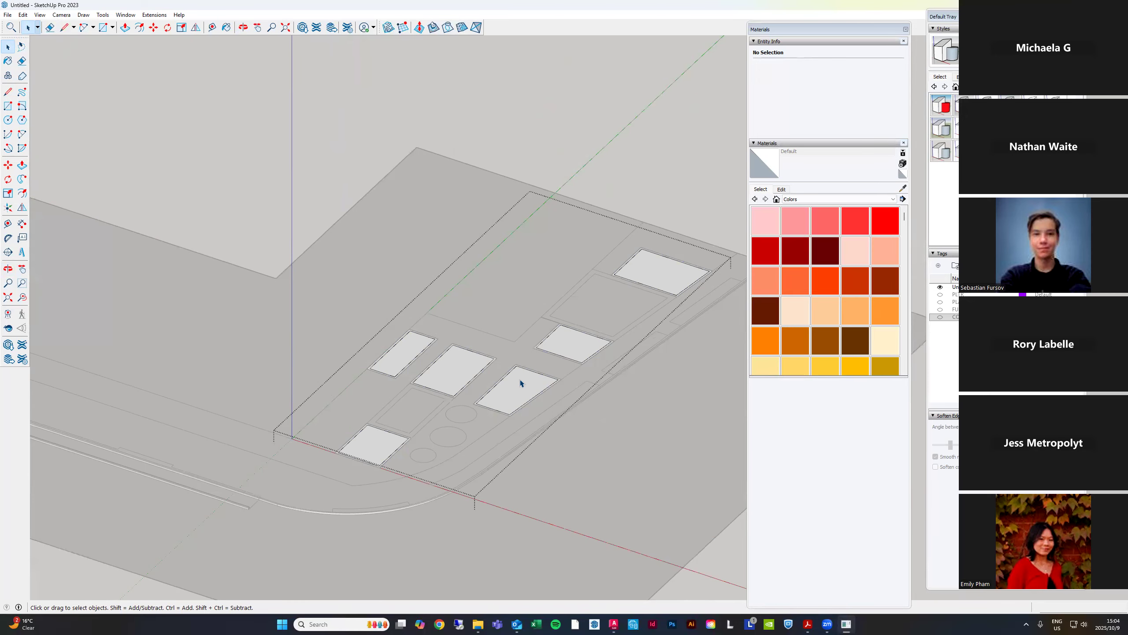
scroll(493, 343, "up", 3)
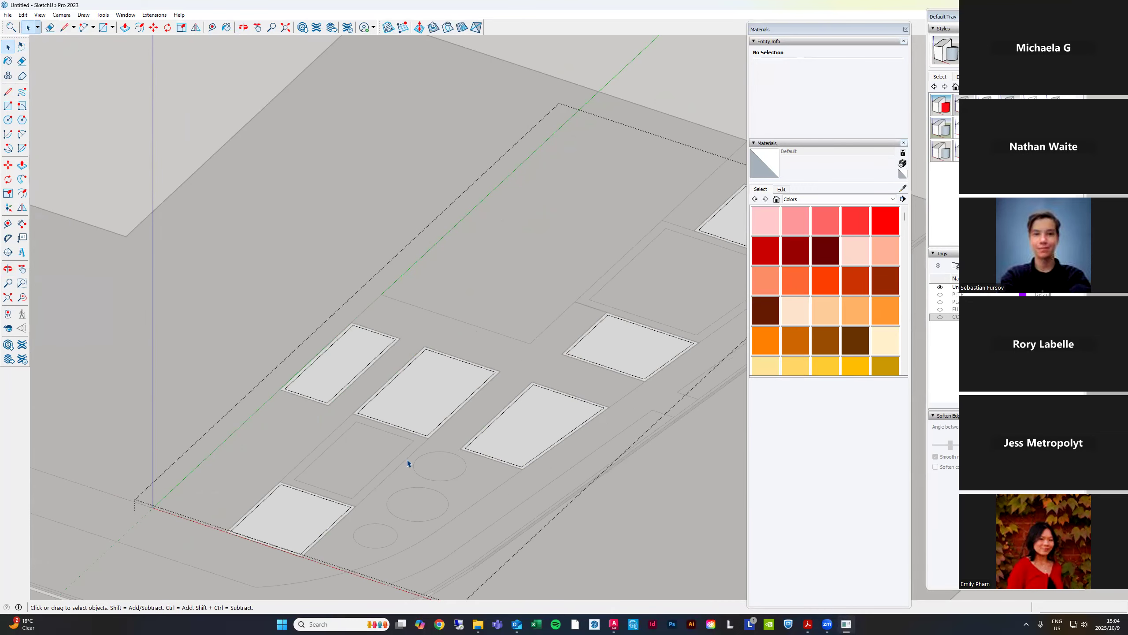
middle_click_drag(661, 292, 662, 305)
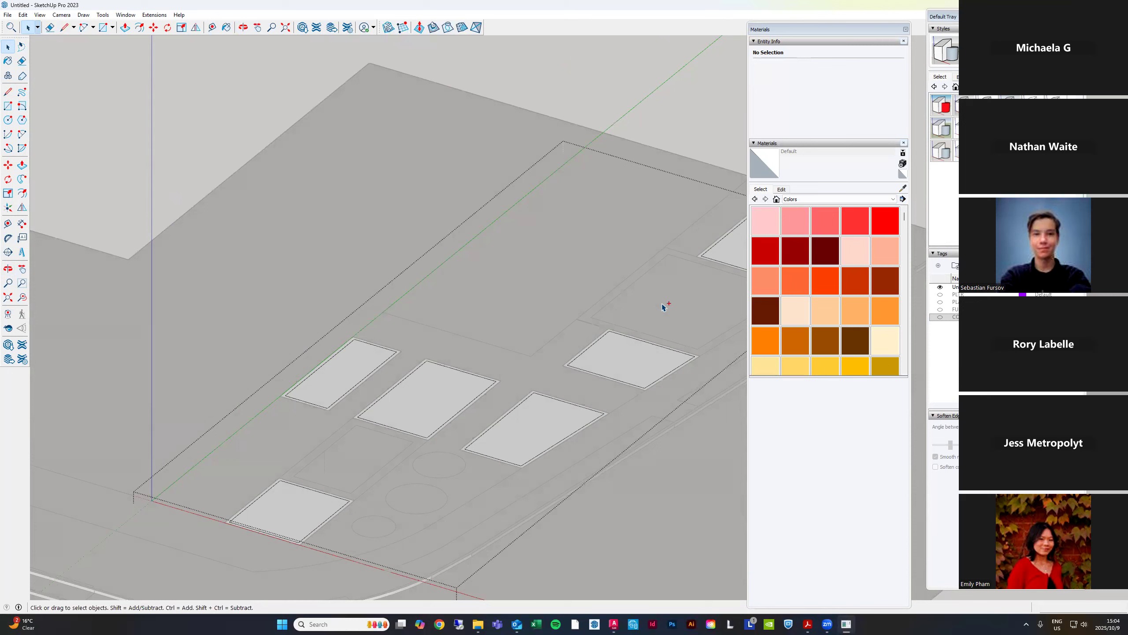
key("h")
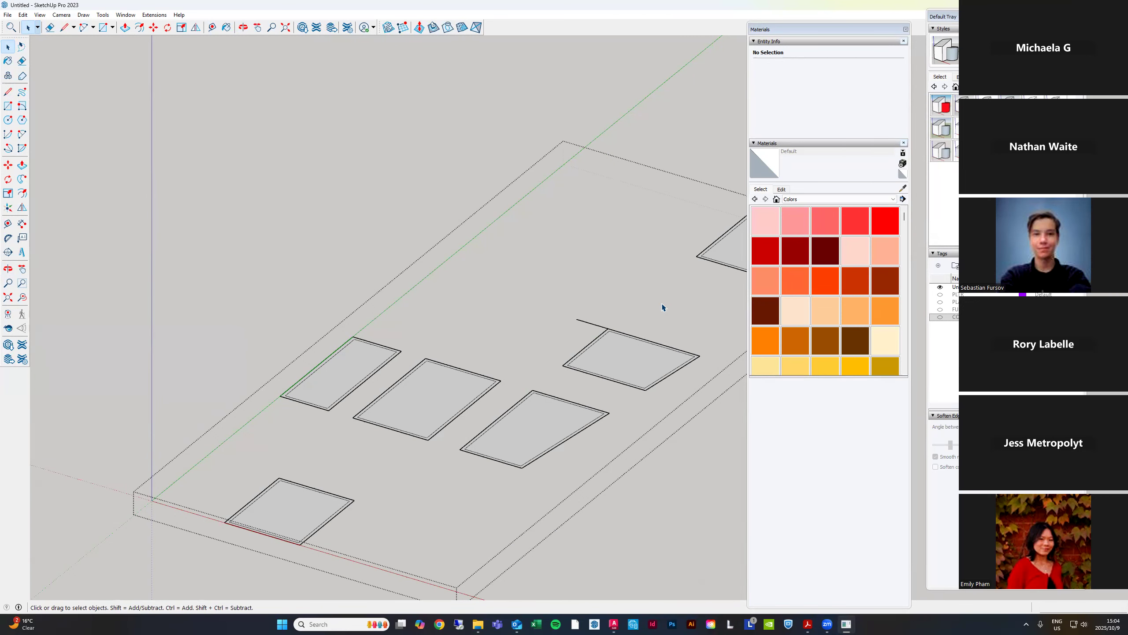
Erase the stray edge that extends past the corner of the planter just beyond the red axis
scroll(662, 307, "down", 3)
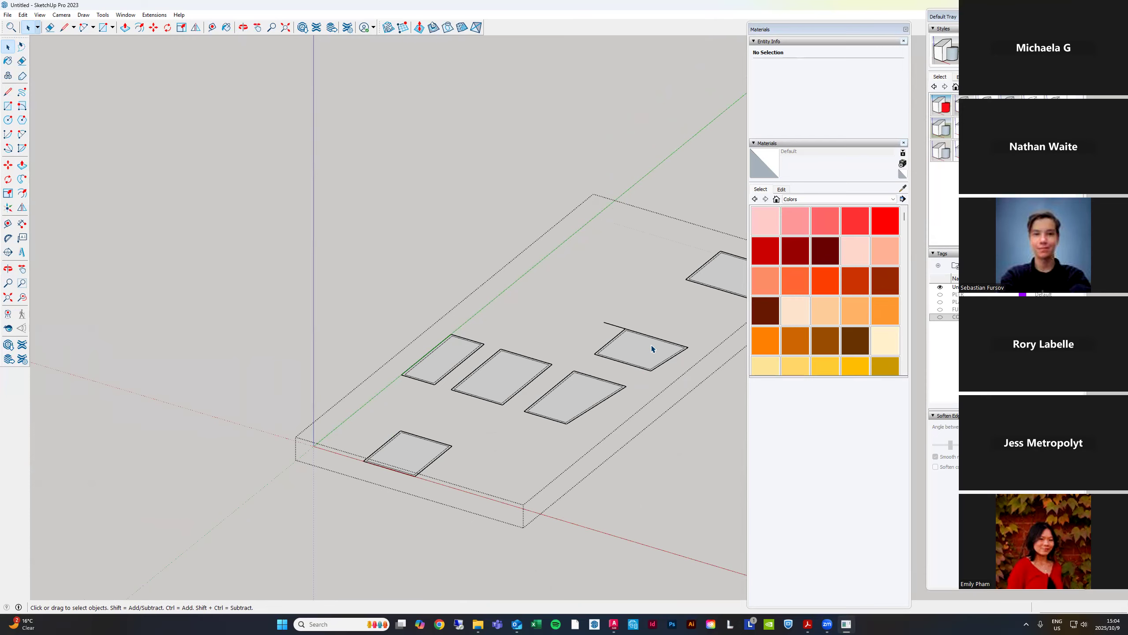
scroll(589, 325, "up", 3)
left_click(613, 329)
left_click(620, 348)
scroll(599, 343, "up", 5)
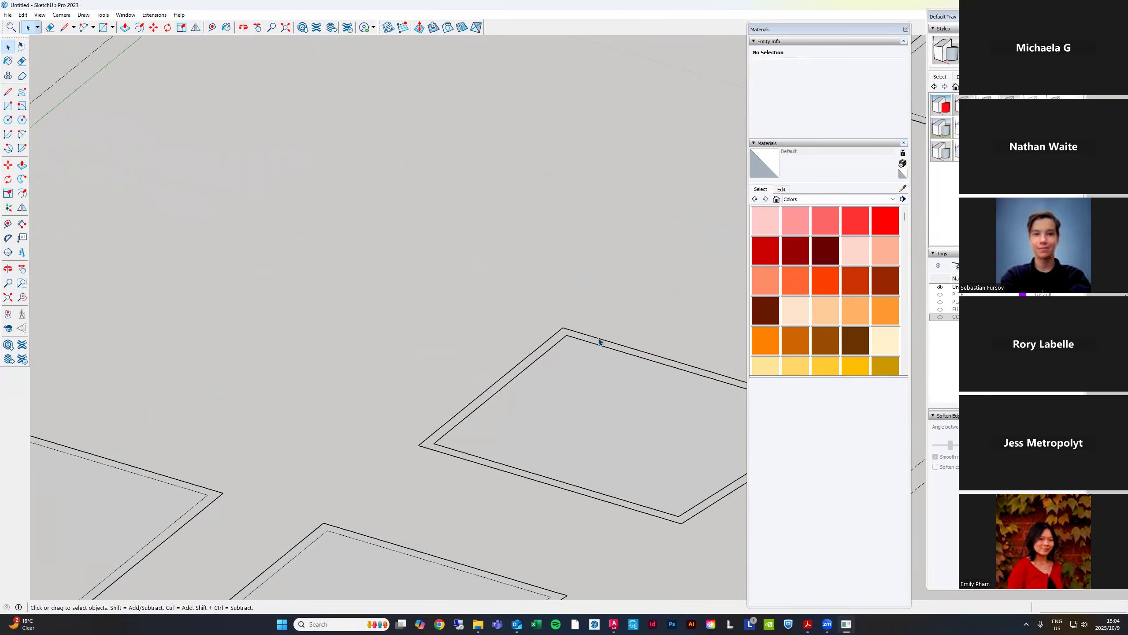
Erase the outer border edge on the planter's far side and redraw it from corner to corner
key("e")
scroll(521, 313, "down", 2)
key("l")
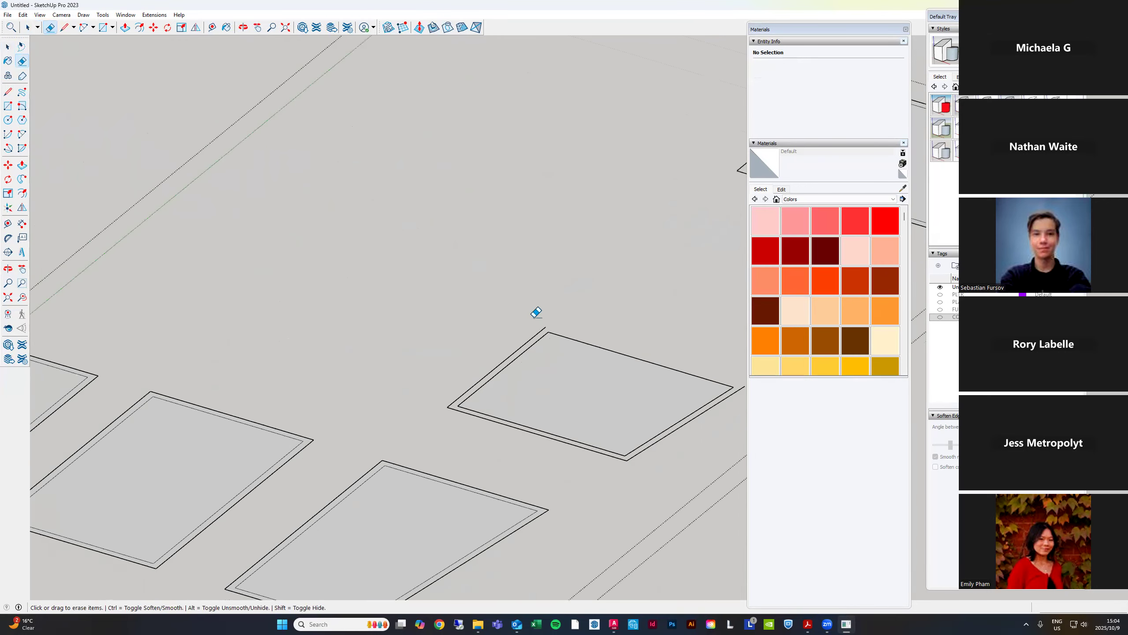
left_click(550, 327)
scroll(551, 327, "down", 2)
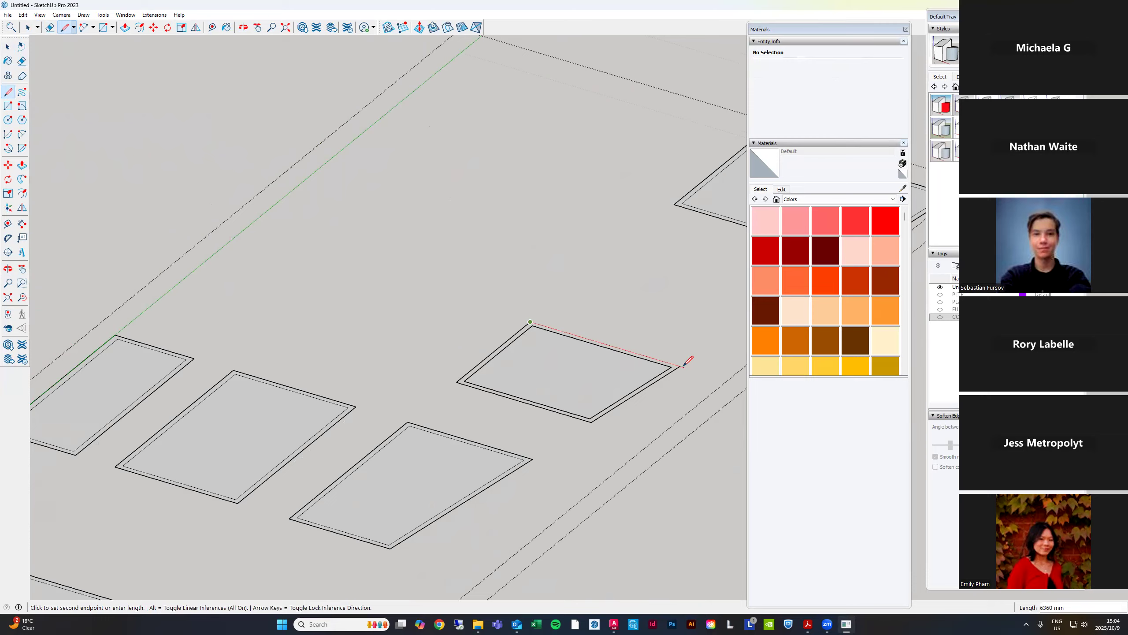
Erase and redraw the planter's far outer border edge once more, then close the planter group
key("Escape")
key("space")
key("e")
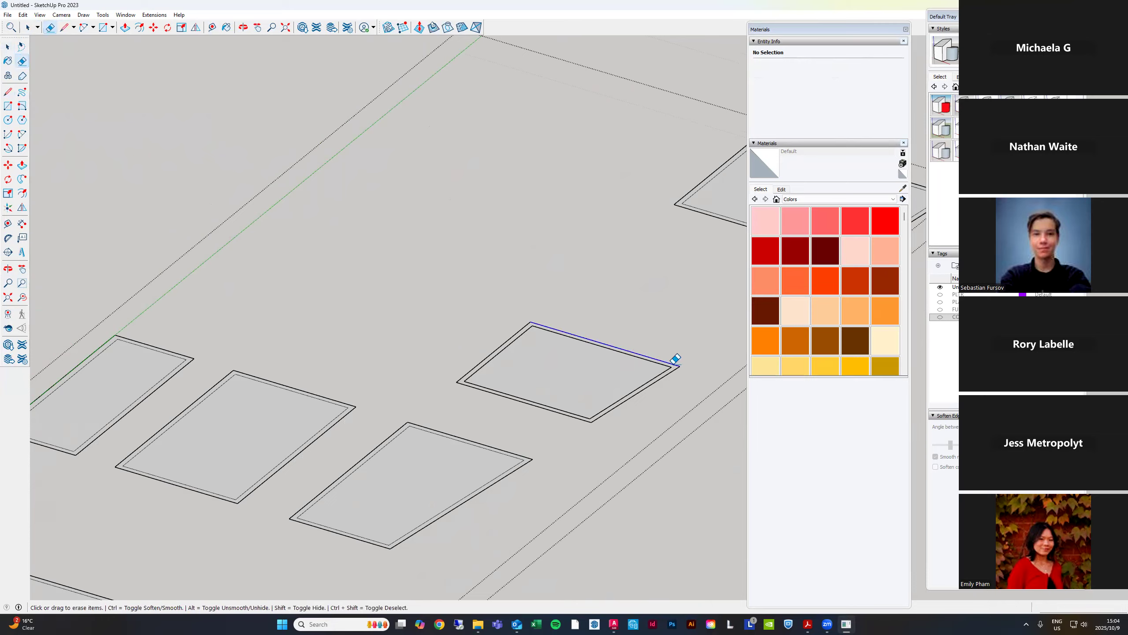
key("l")
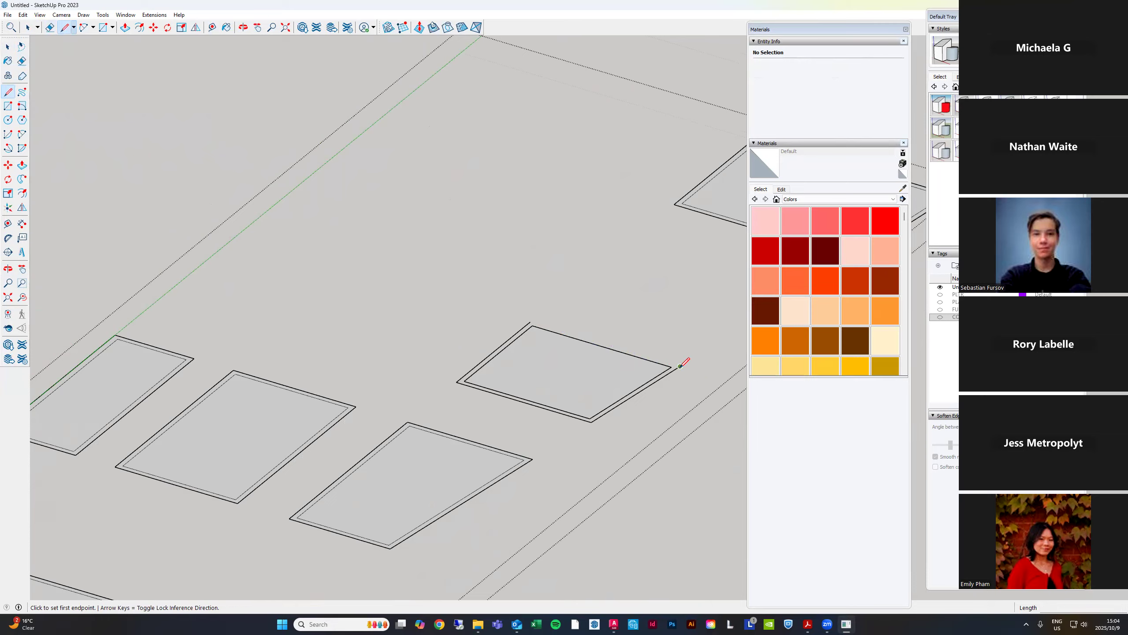
key("e")
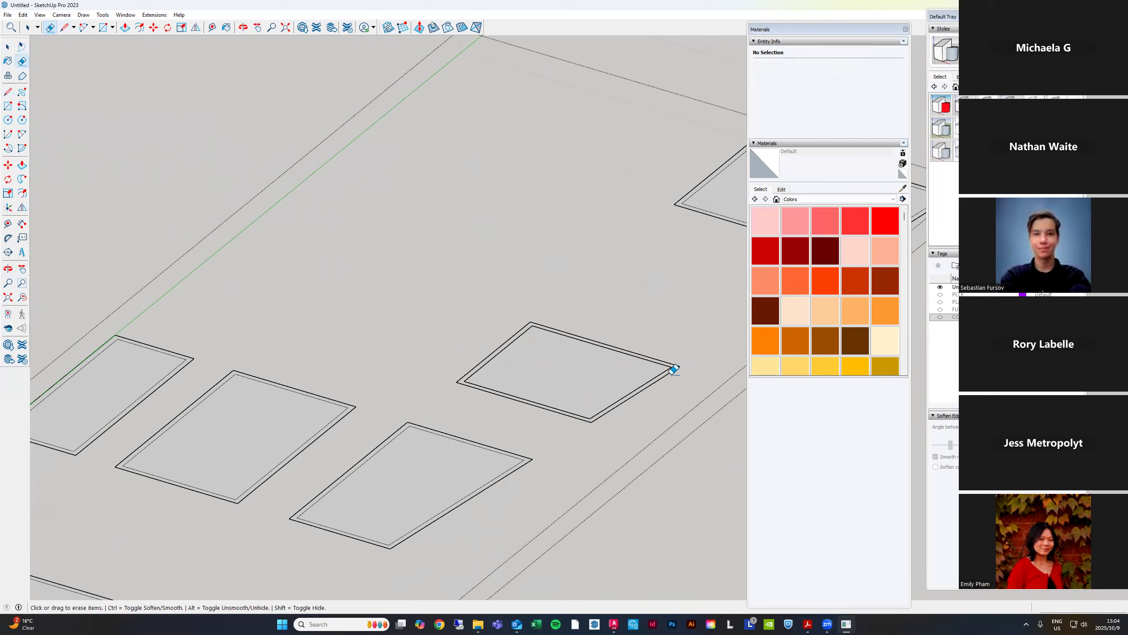
key("l")
left_click(680, 365)
scroll(574, 428, "up", 3)
key("space")
scroll(624, 391, "down", 6)
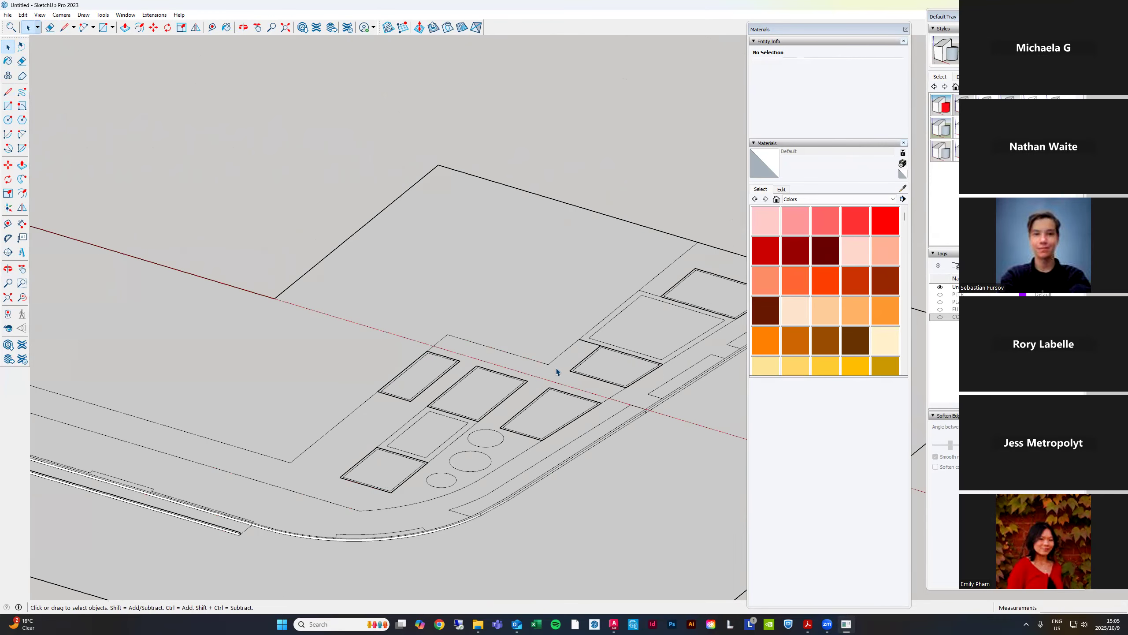
Group the large stepped face behind the planters together with its boundary edges
double_click(555, 281)
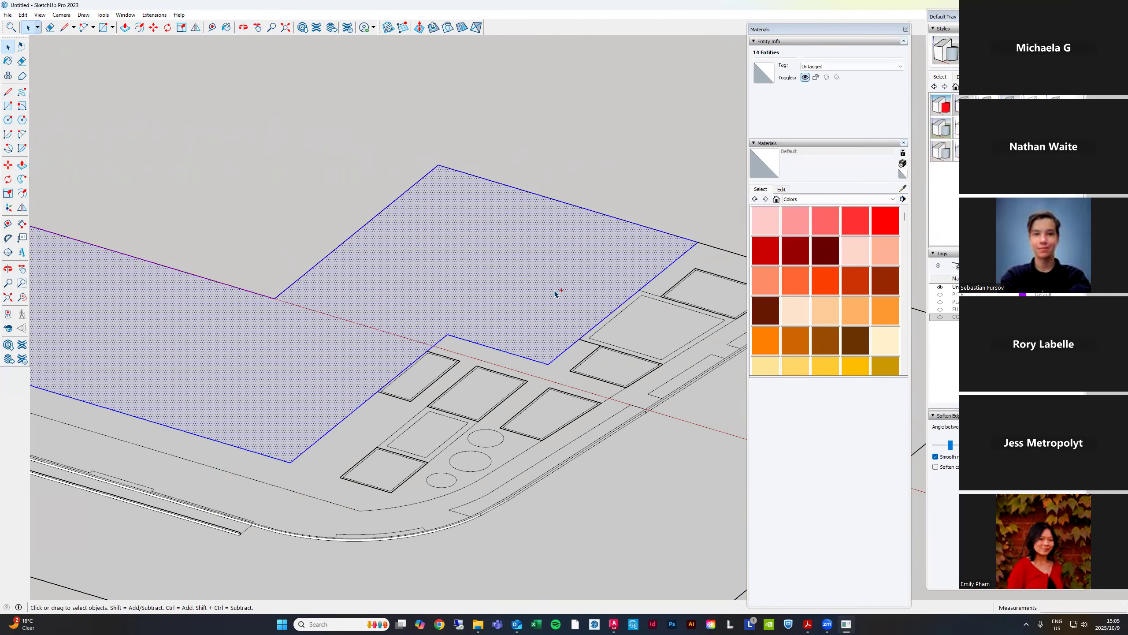
scroll(555, 294, "down", 2)
scroll(607, 413, "down", 2)
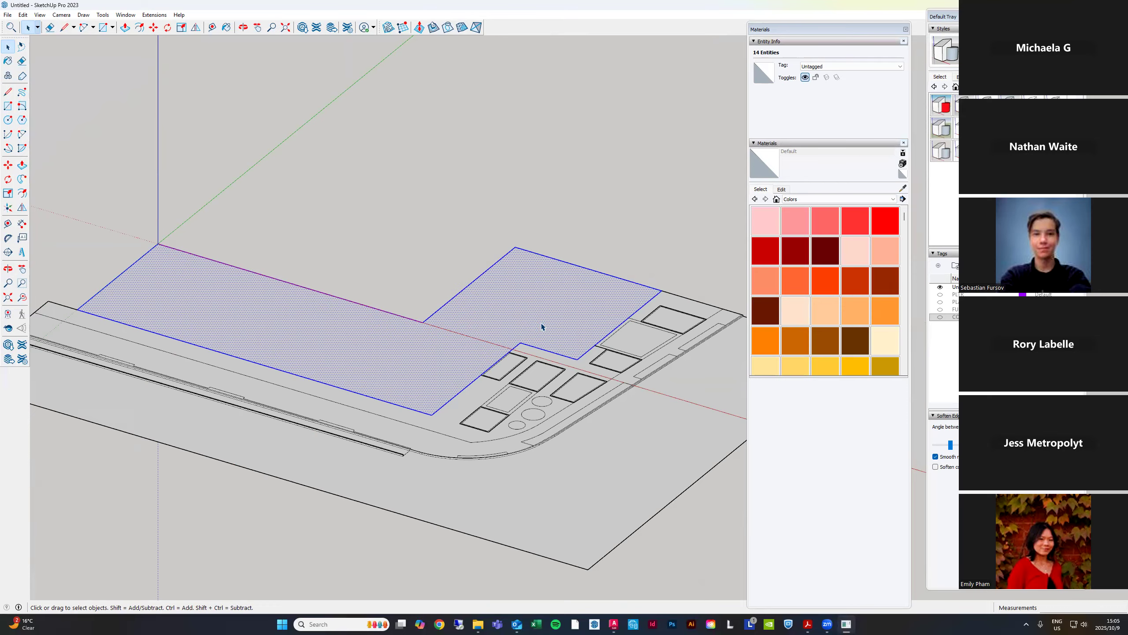
key("ctrl+g")
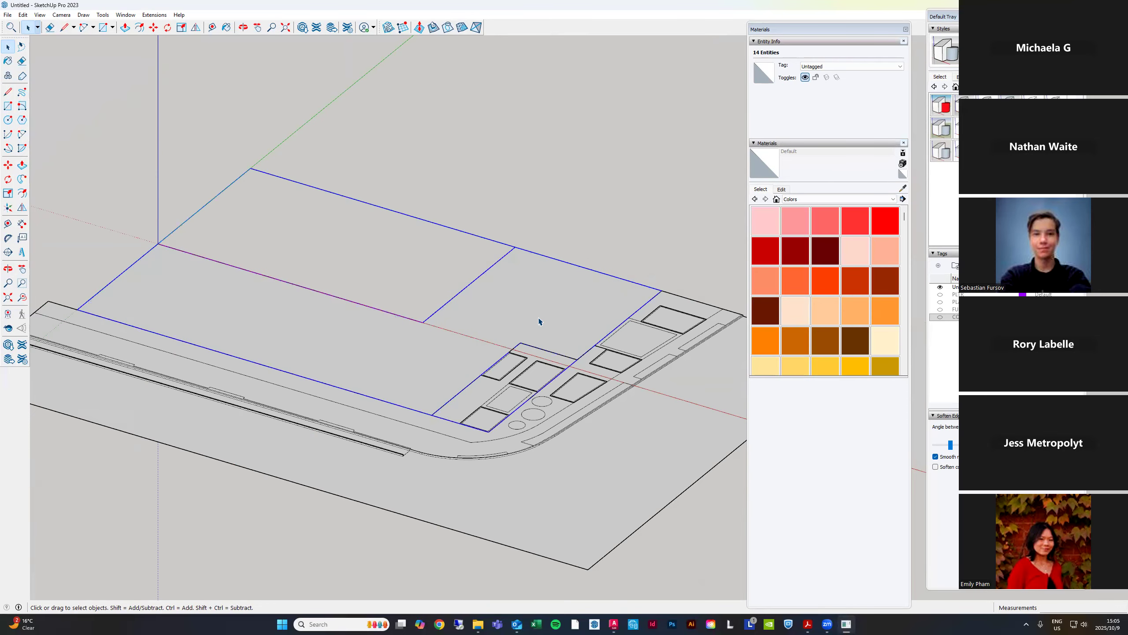
Open the stepped-face group and extrude its face upward by 4 m
double_click(537, 311)
key("p")
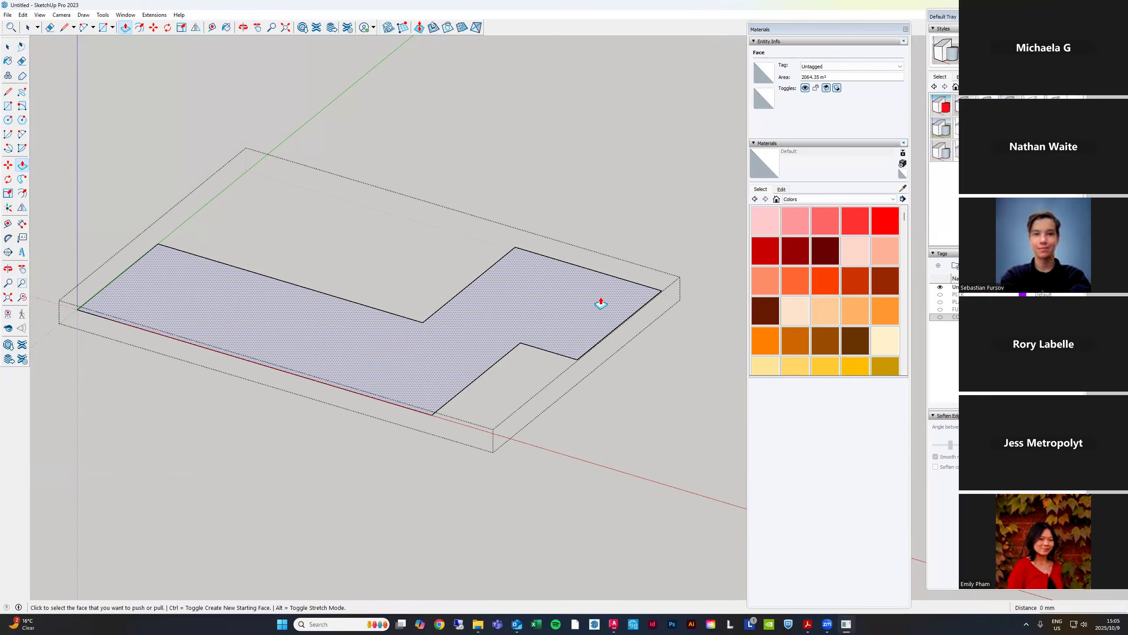
left_click(607, 312)
key("space")
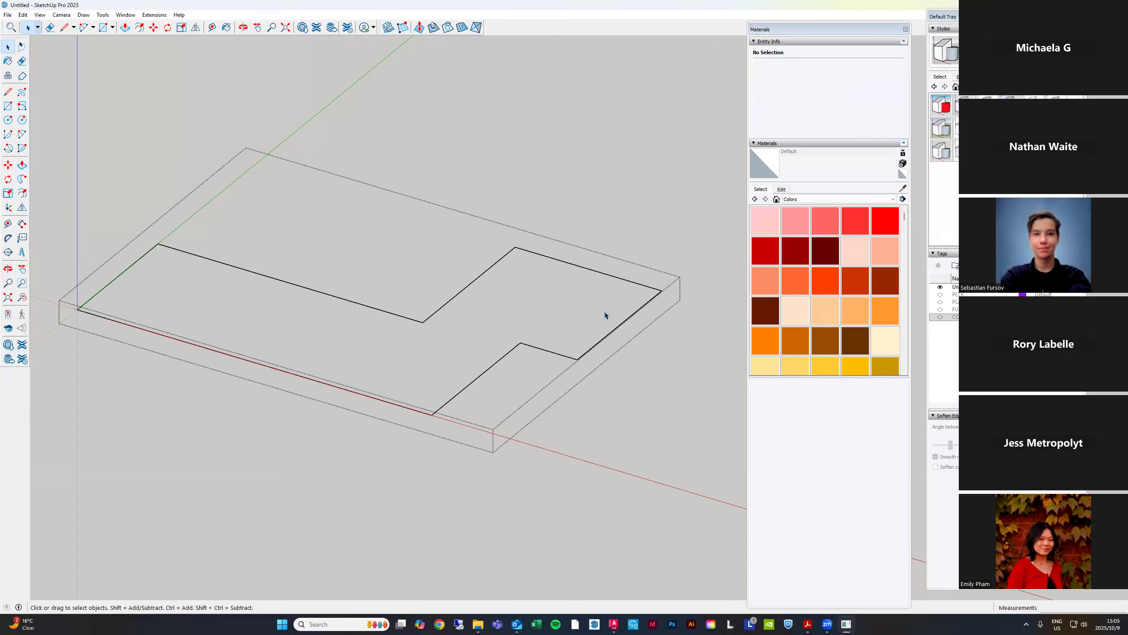
scroll(605, 306, "down", 1)
scroll(591, 289, "up", 2)
left_click(604, 324)
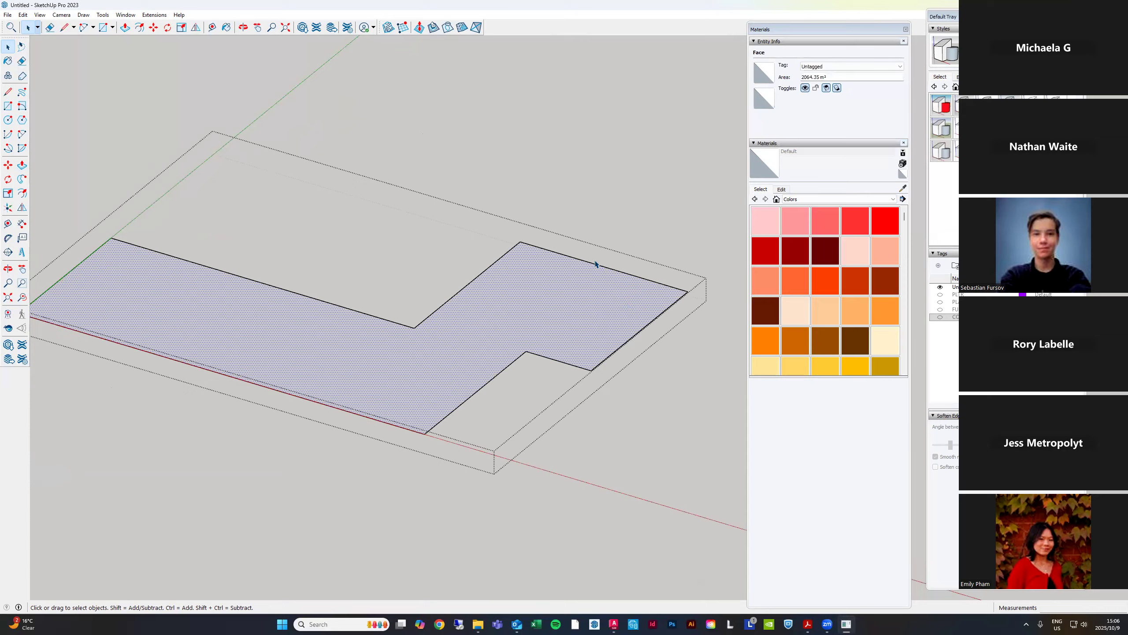
key("p")
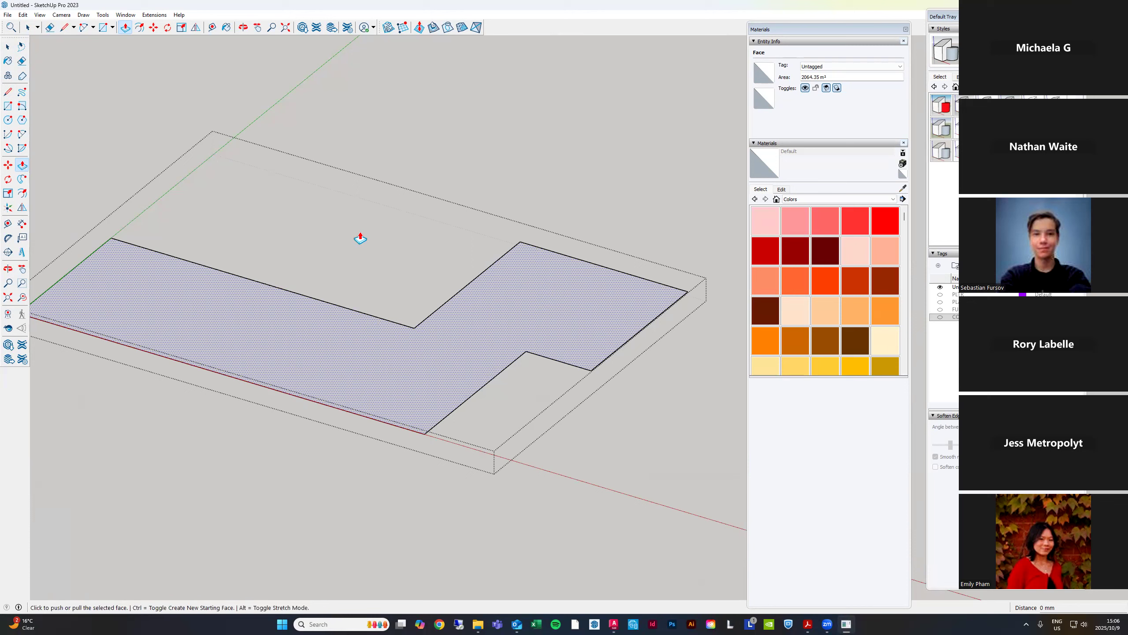
left_click(547, 304)
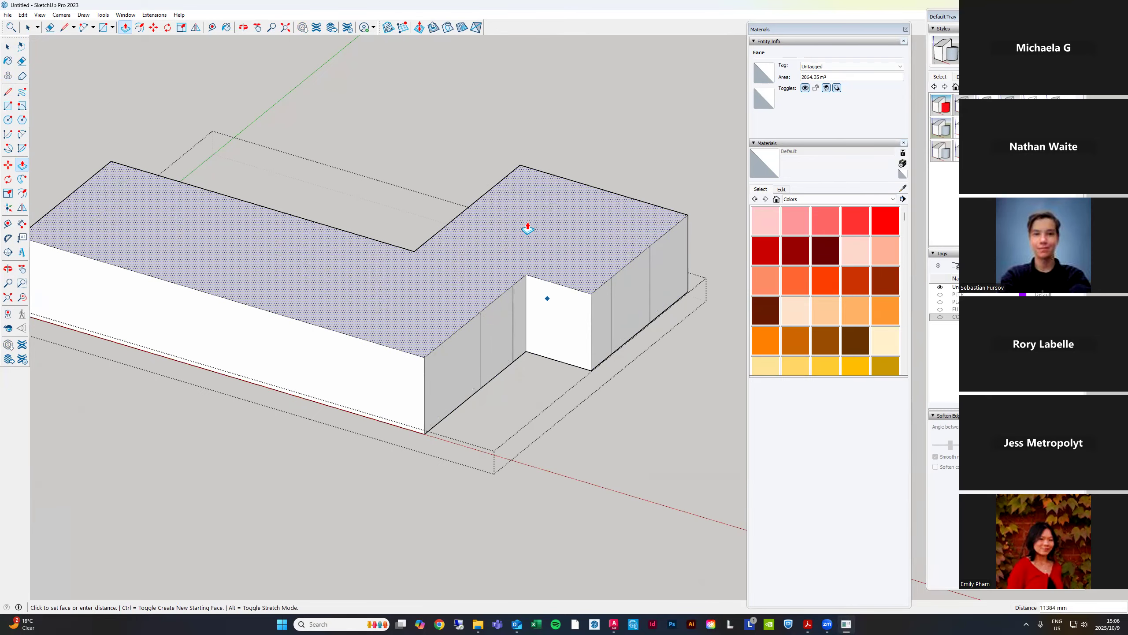
type("4M")
key("Return")
middle_click_drag(536, 262, 501, 200)
key("space")
scroll(632, 255, "down", 2)
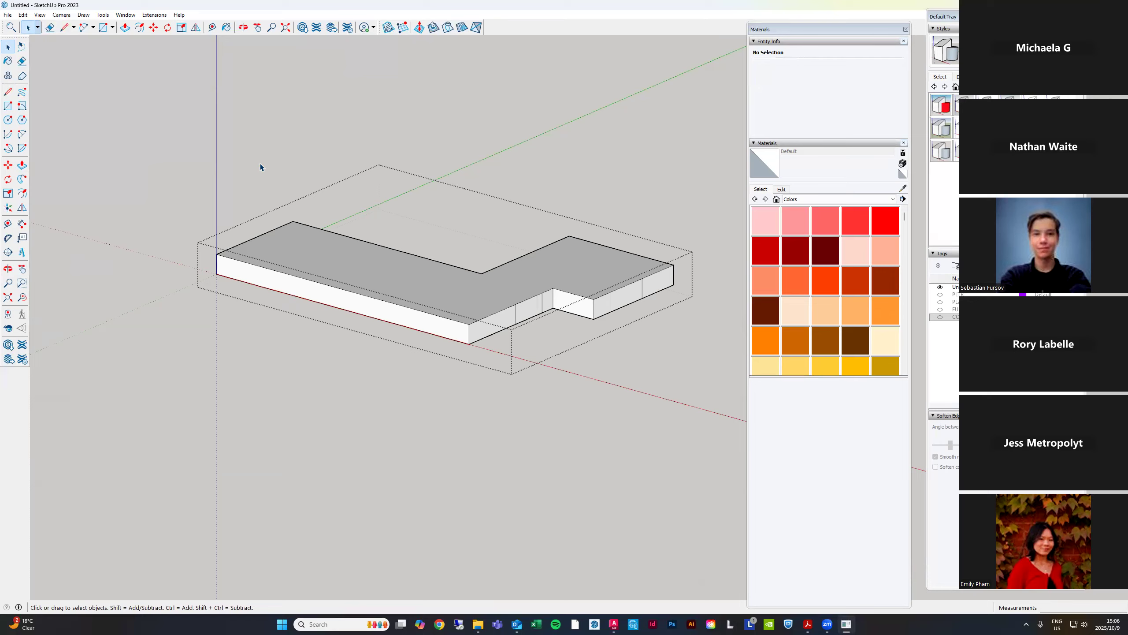
Turn all the geometry of the extruded storey into a component that replaces the selection
left_click_drag(149, 160, 686, 410)
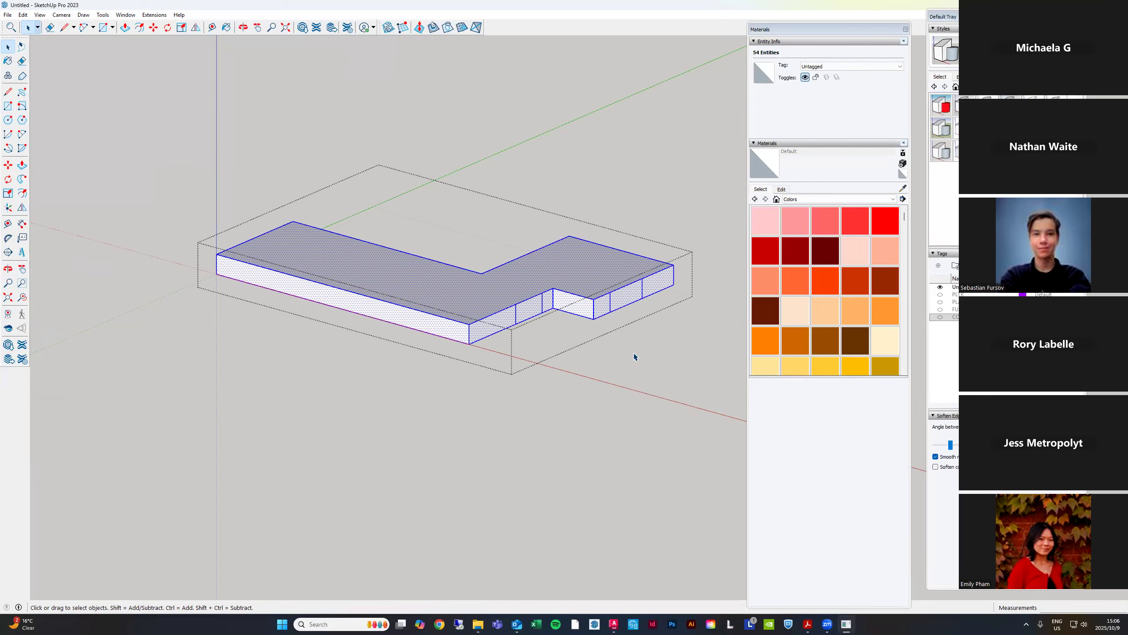
key("g")
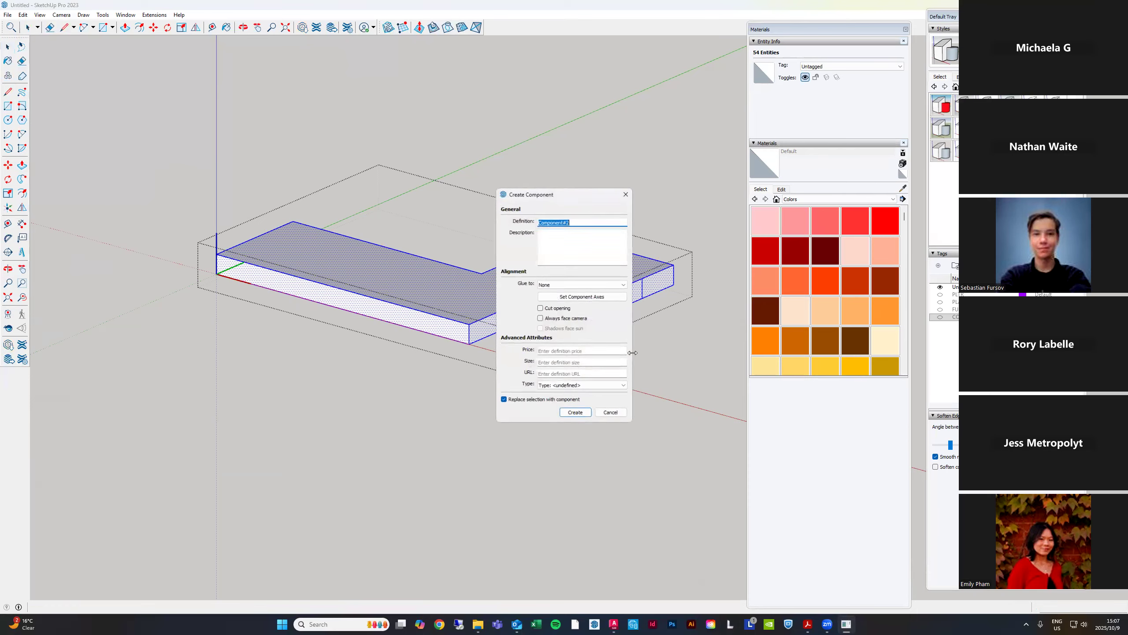
left_click(574, 413)
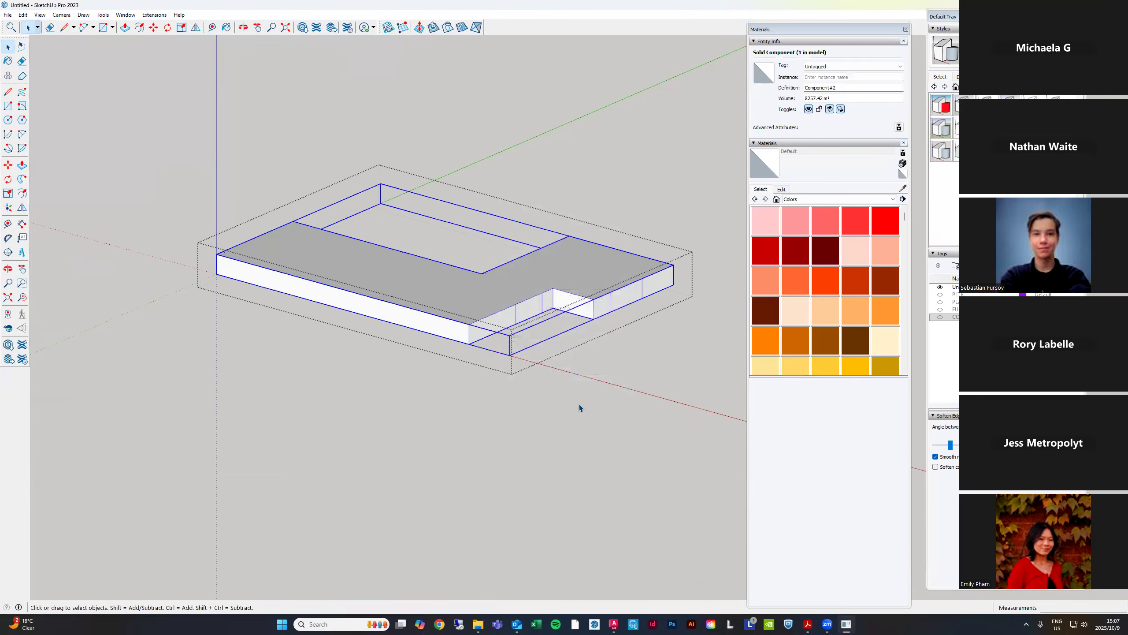
Copy the storey component straight up by its own height and multiply it into three stacked copies
key("m")
key("ctrl")
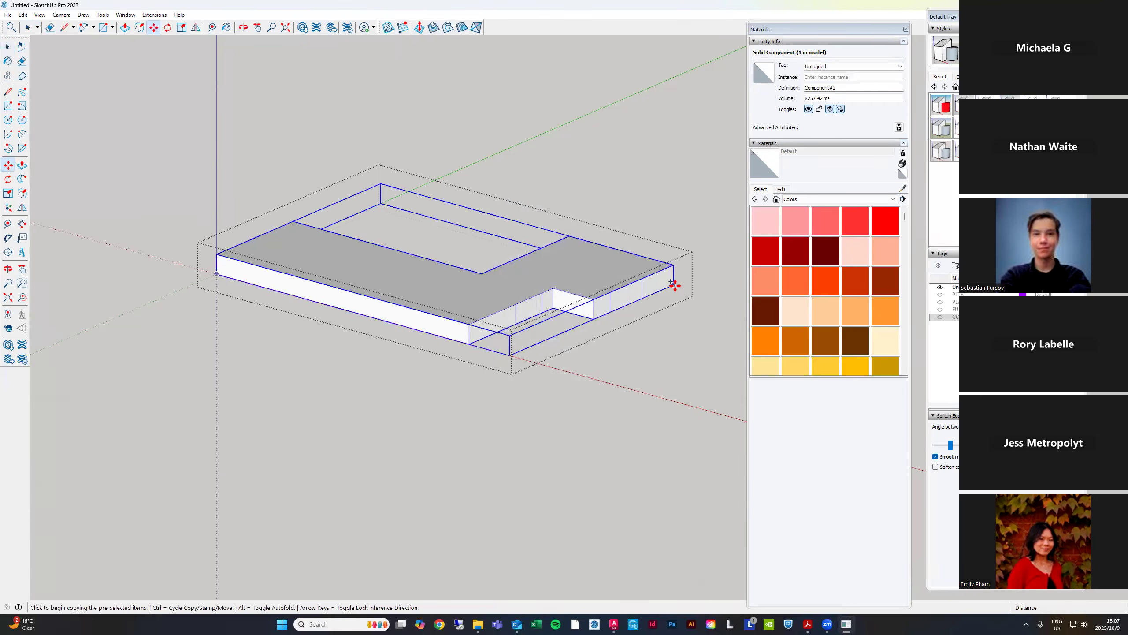
left_click(673, 284)
left_click(674, 267)
type("*")
key("Return")
key("space")
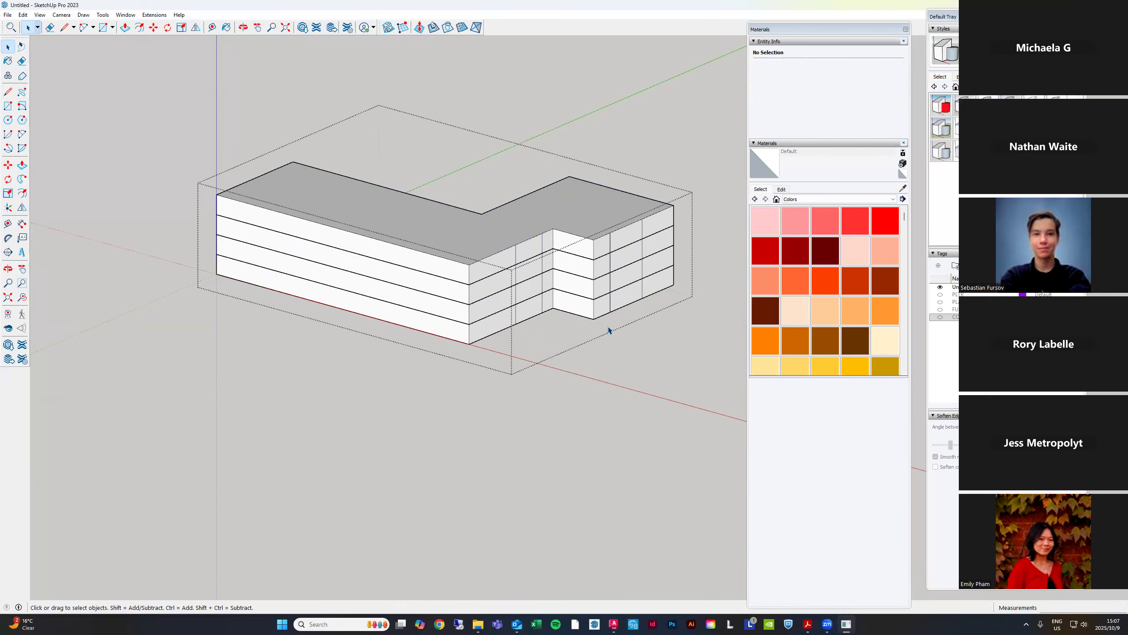
Try pushing the end wall of the top floor component inward by about 23 m
middle_click_drag(612, 340, 654, 318)
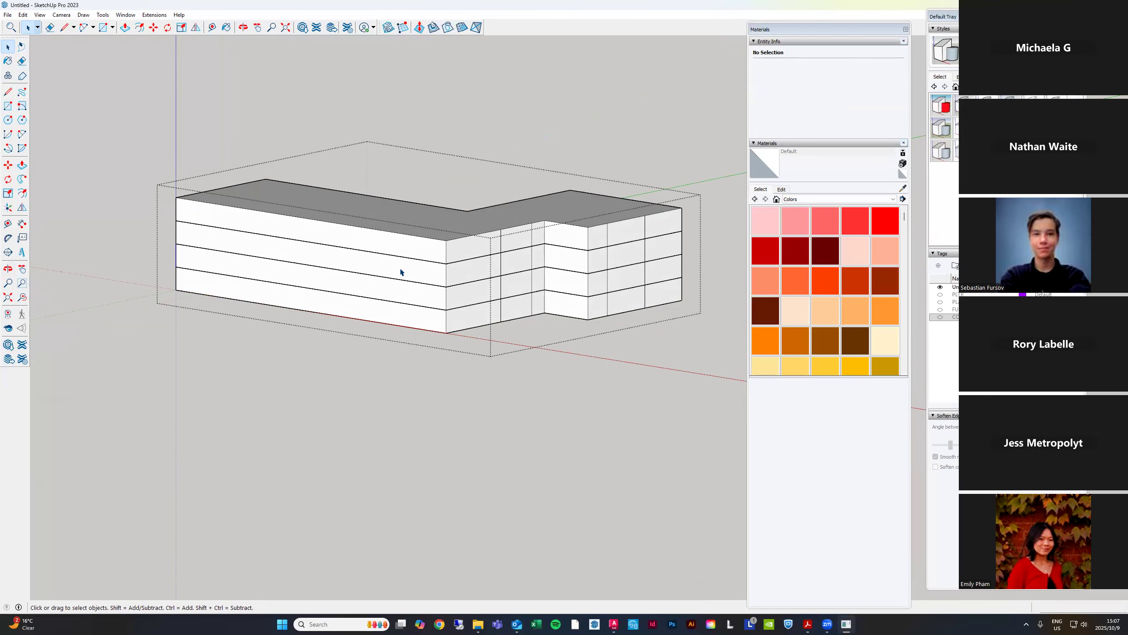
middle_click_drag(478, 250, 504, 240)
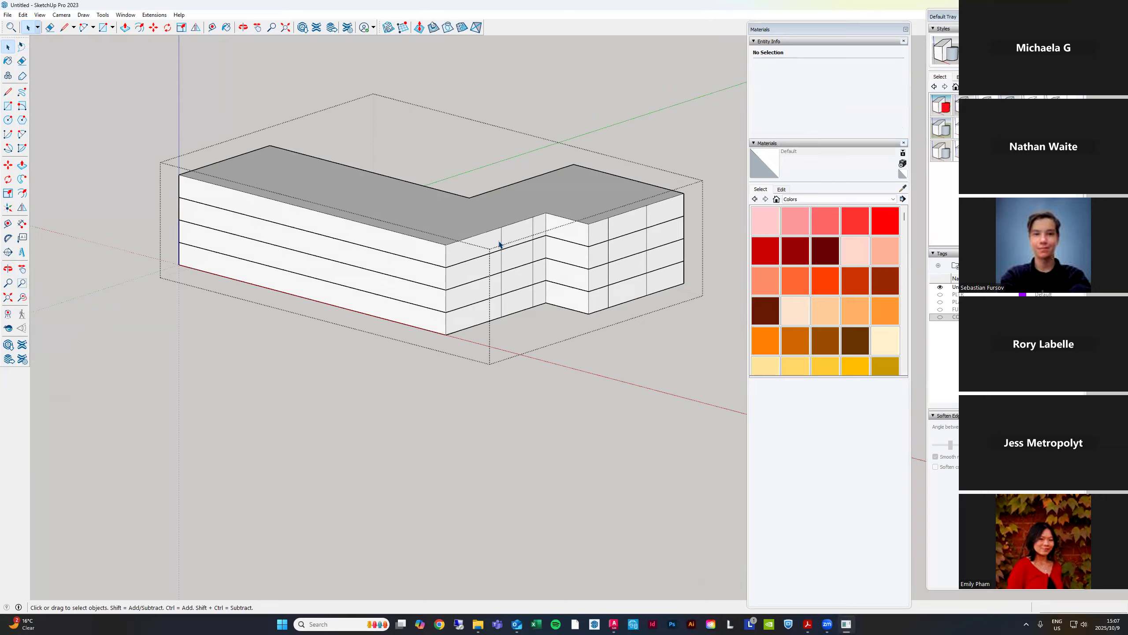
double_click(486, 244)
left_click(485, 246)
key("p")
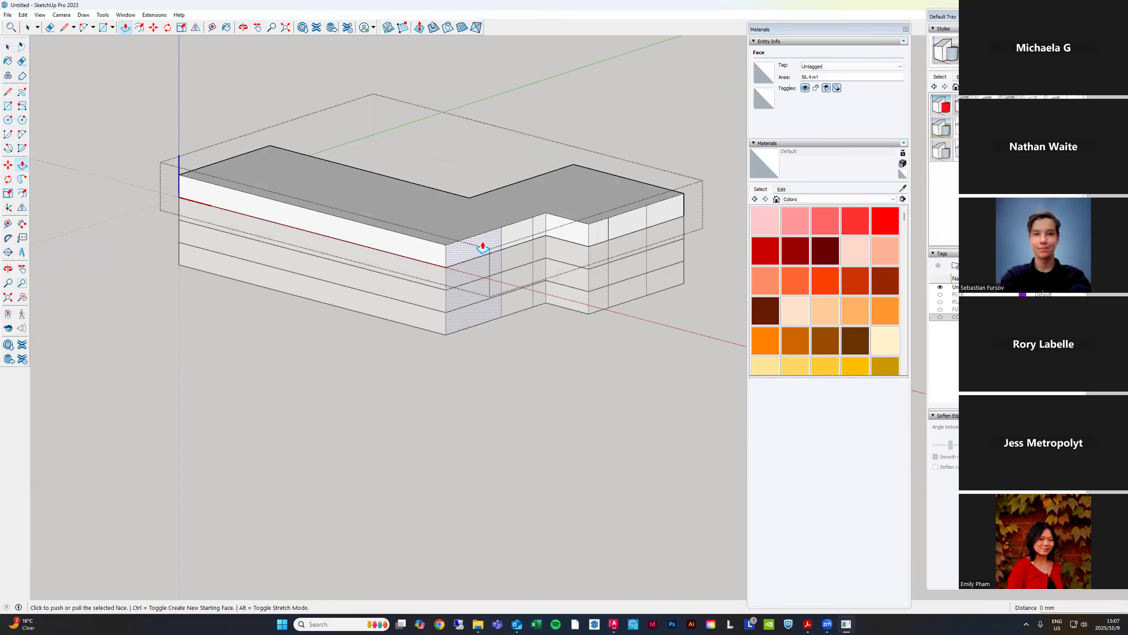
left_click(480, 245)
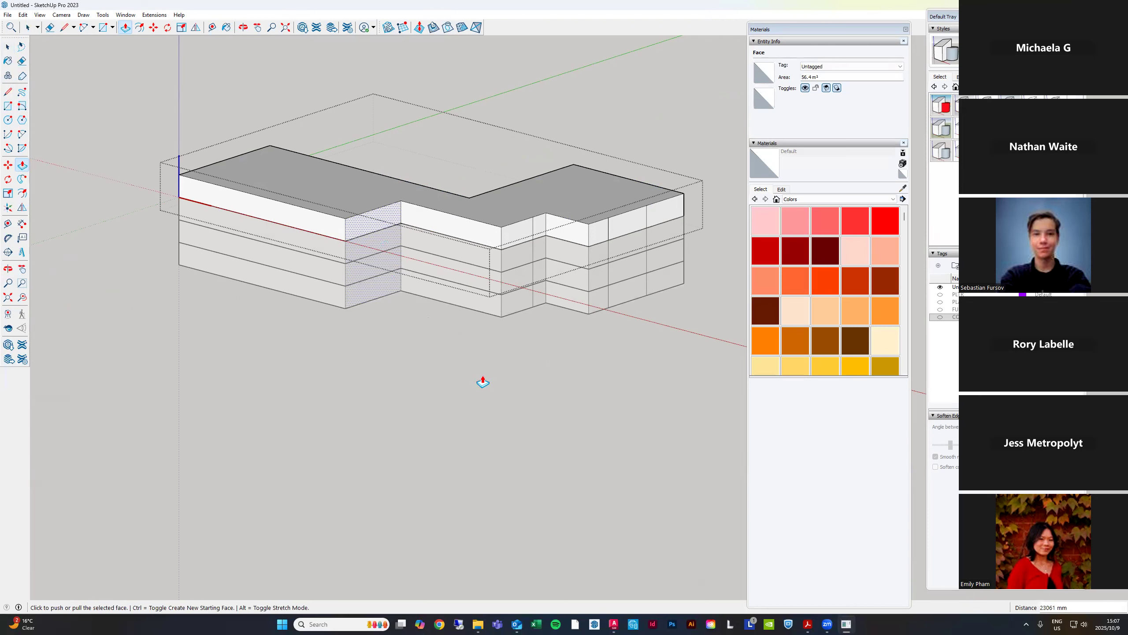
key("space")
key("Escape")
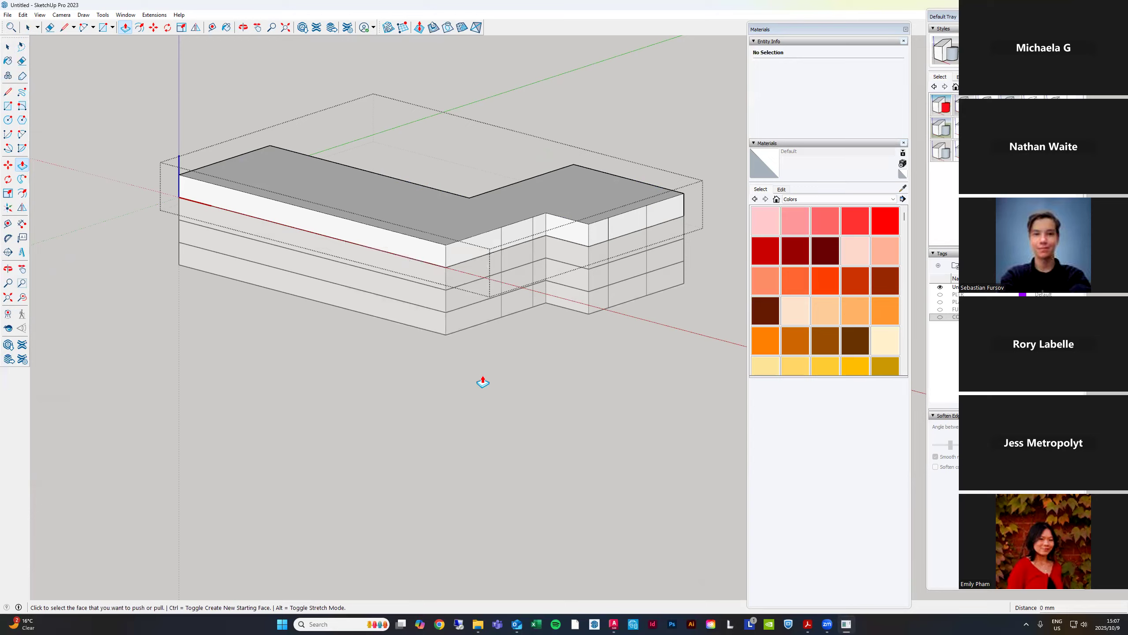
Explode the top floor component and turn its geometry into an ordinary group
left_click(465, 248)
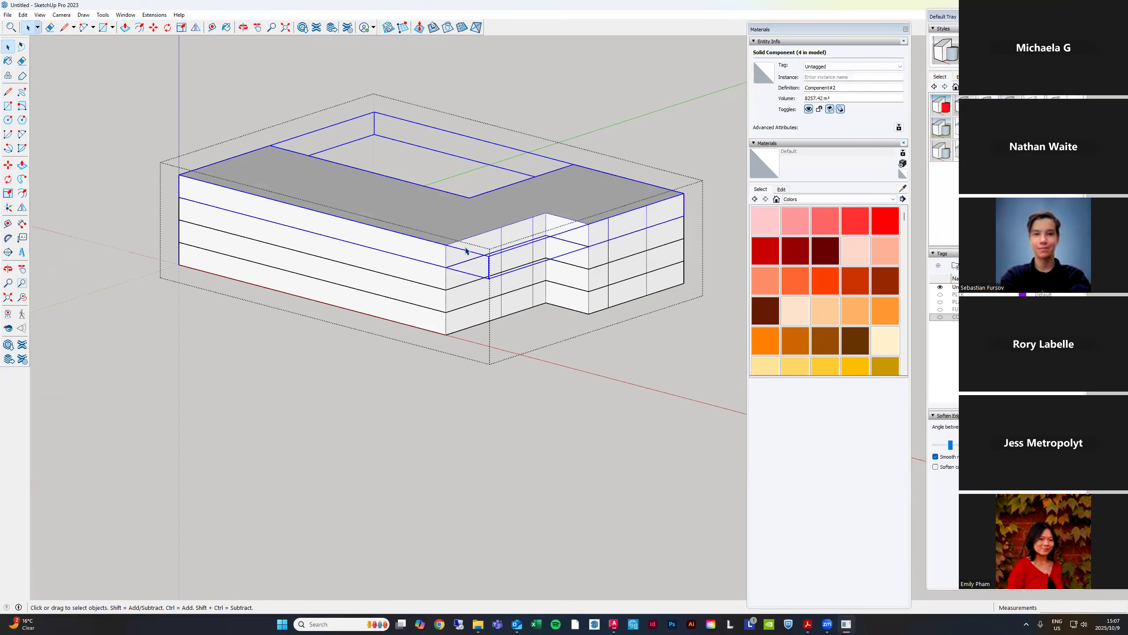
right_click(466, 250)
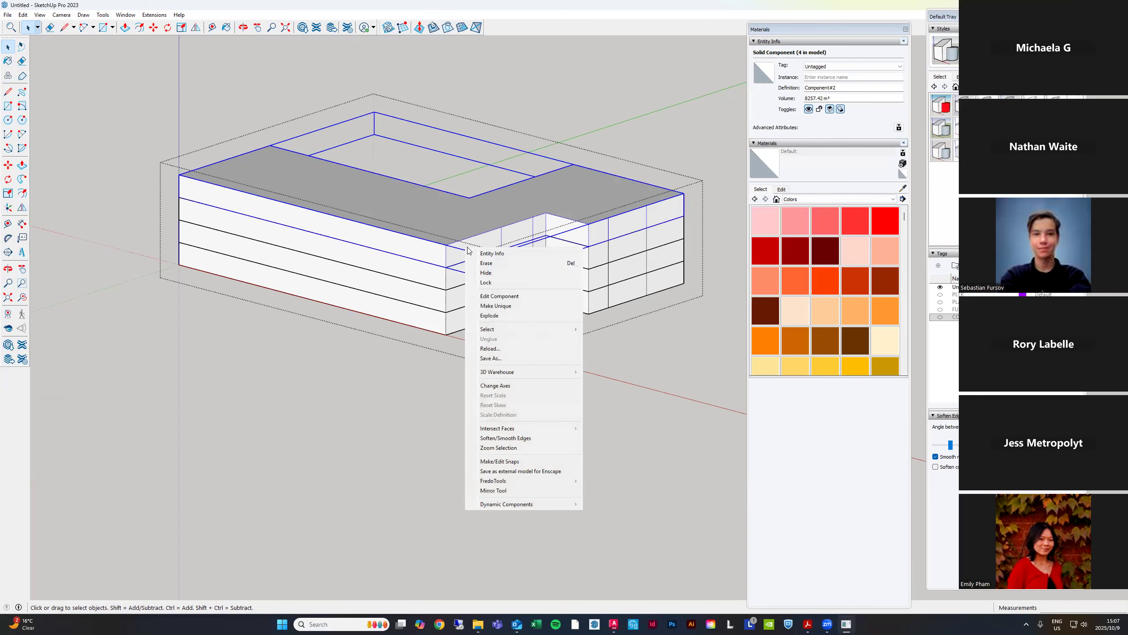
left_click(501, 315)
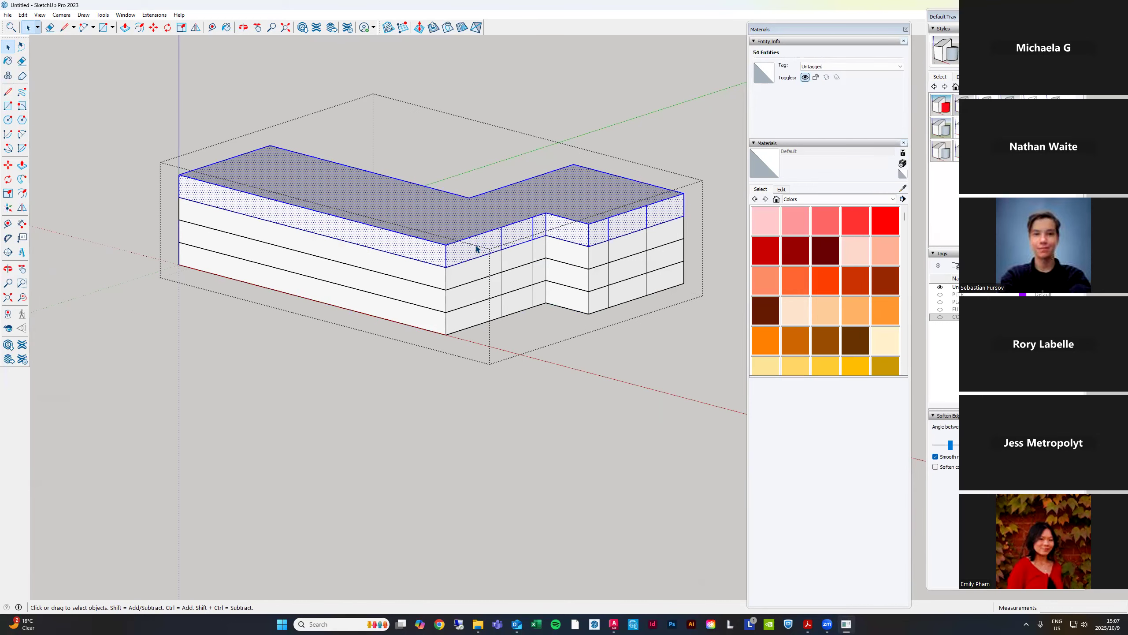
key("ctrl+g")
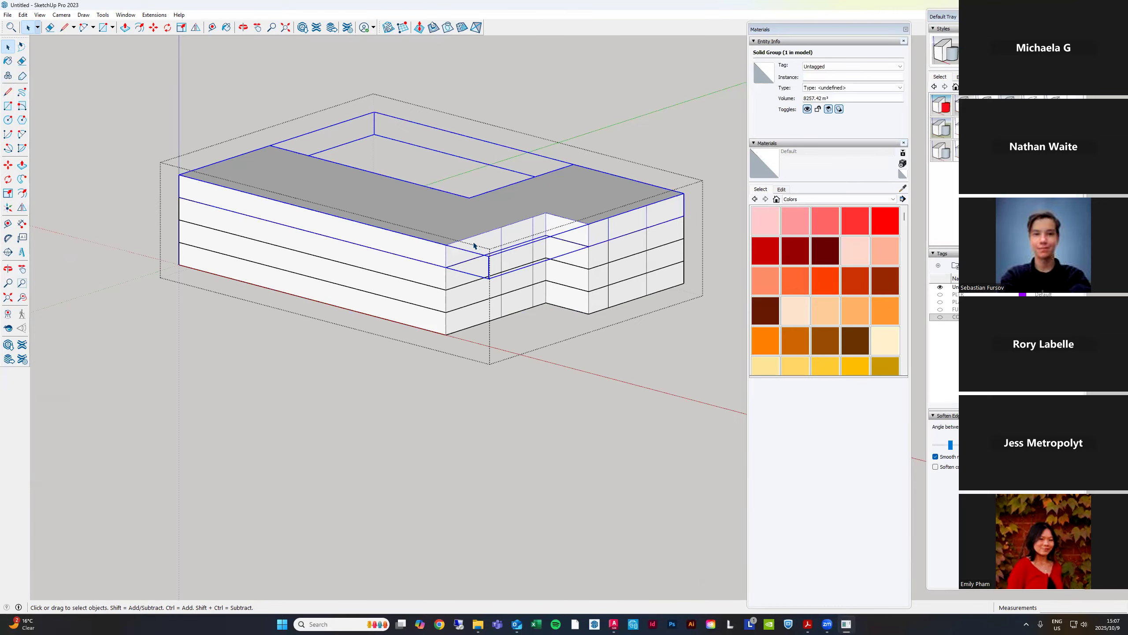
Copy the top floor group straight up by one storey height
key("m")
left_click(446, 268)
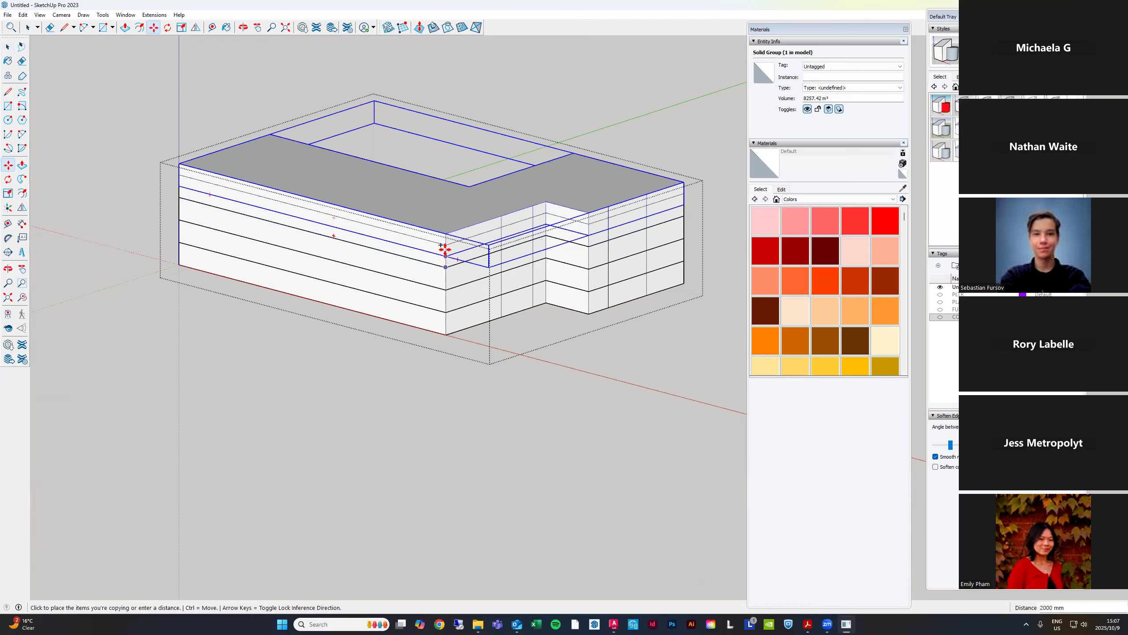
left_click(446, 245)
key("space")
Open the uppermost floor group and push its end wall inward by about 18.2 m
double_click(459, 235)
left_click(466, 231)
key("p")
left_click(466, 231)
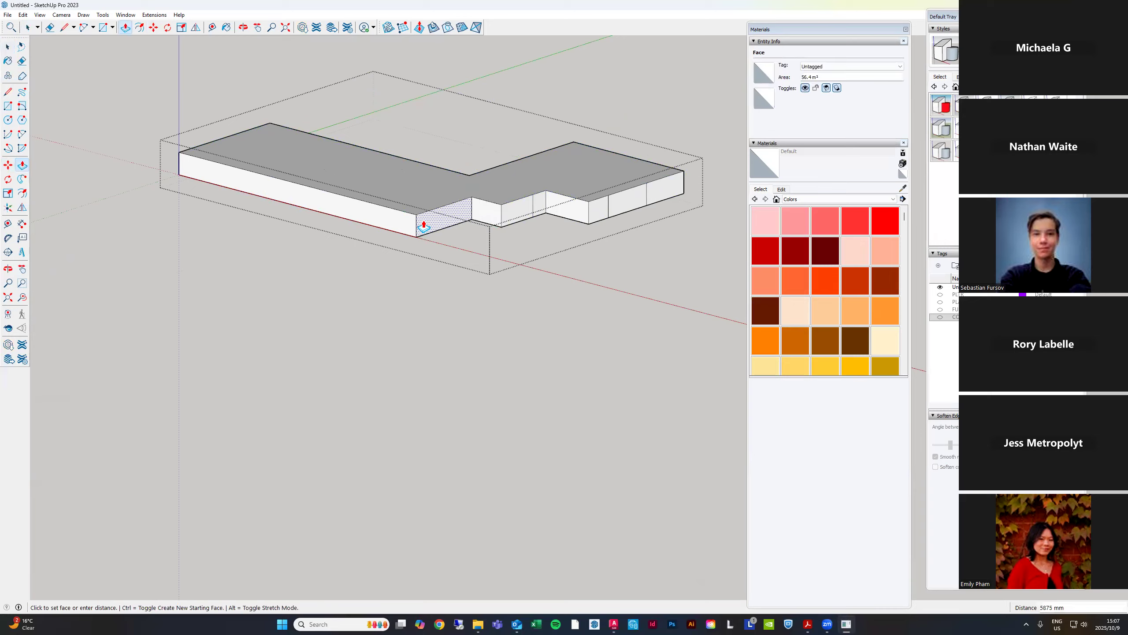
left_click(386, 215)
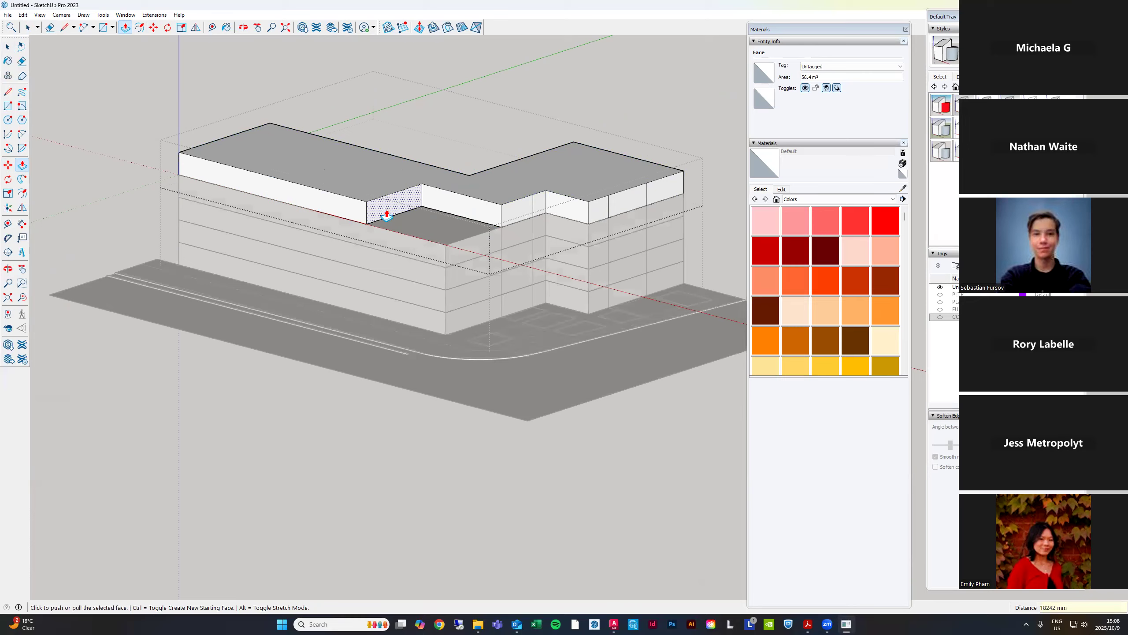
left_click(475, 266)
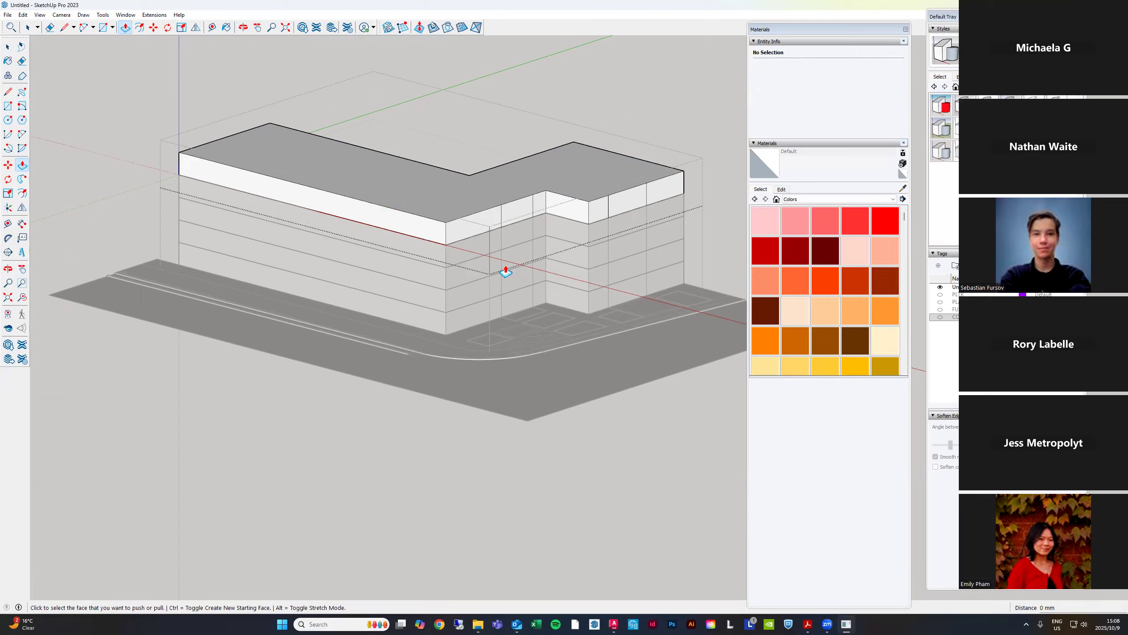
Undo the end wall push, the added floor and the top floor's conversion to a group
key("ctrl+z")
key("ctrl+z")
key("space")
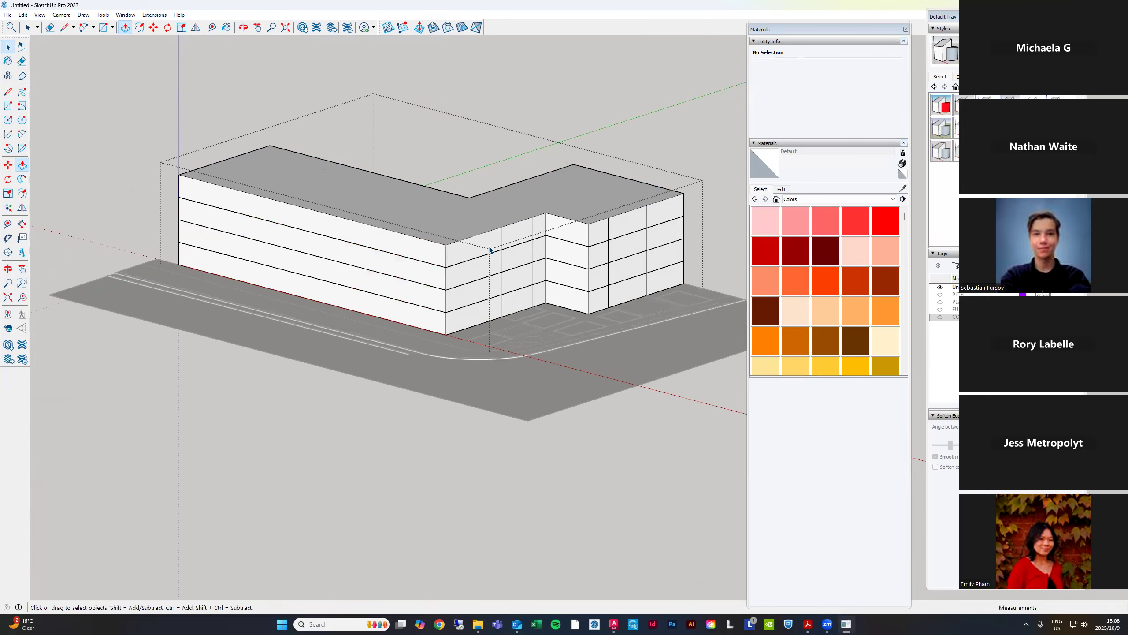
left_click(489, 250)
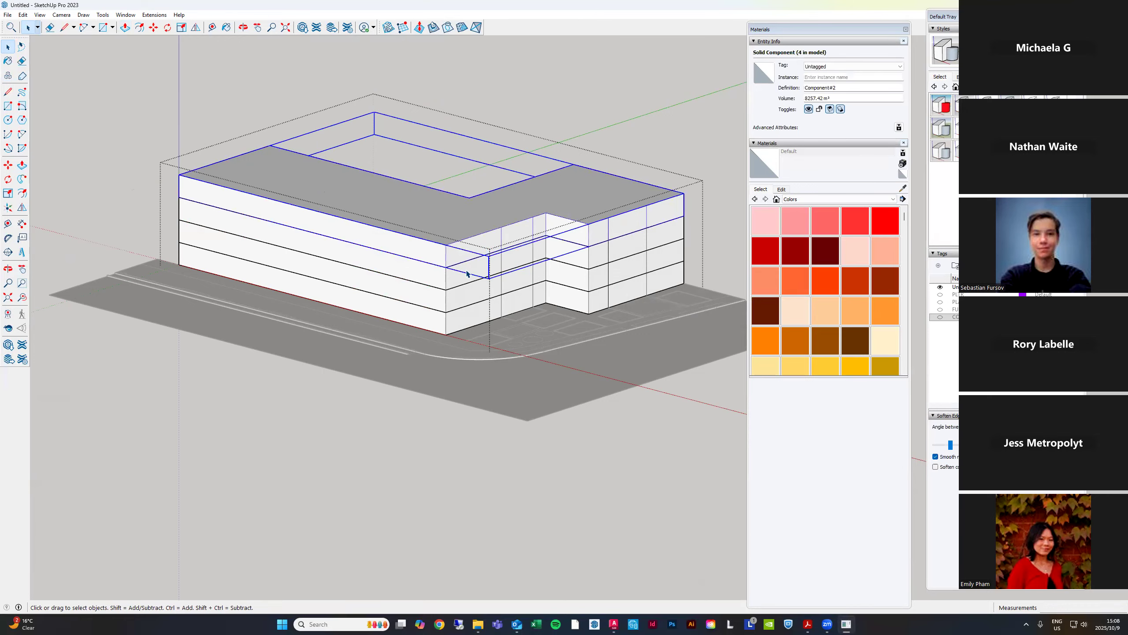
double_click(462, 248)
left_click(473, 267)
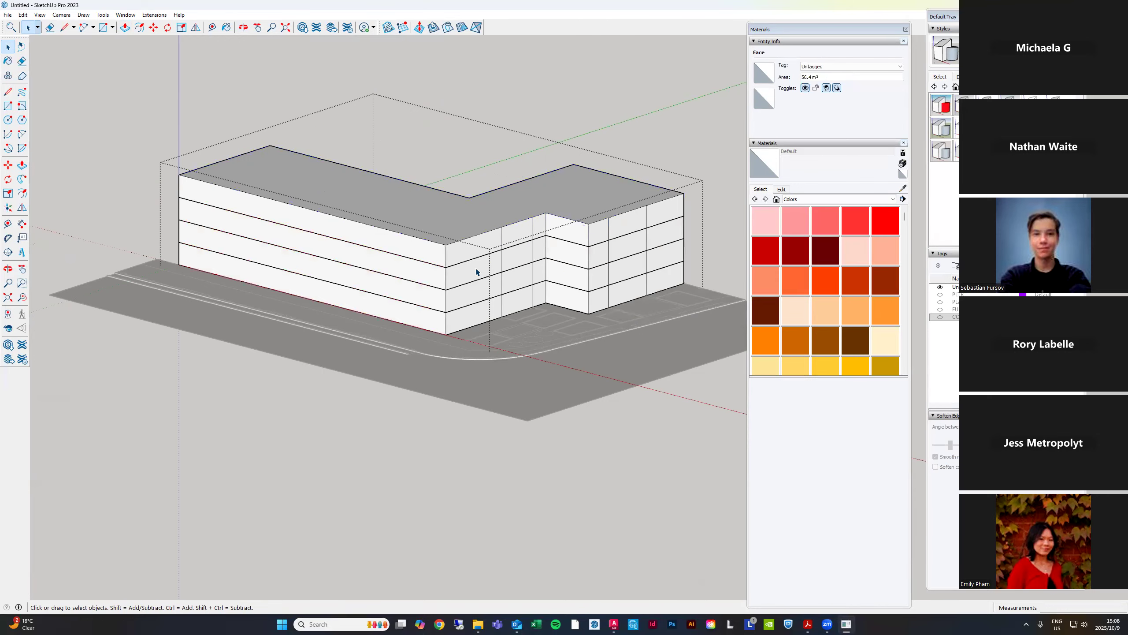
middle_click_drag(575, 340, 602, 467)
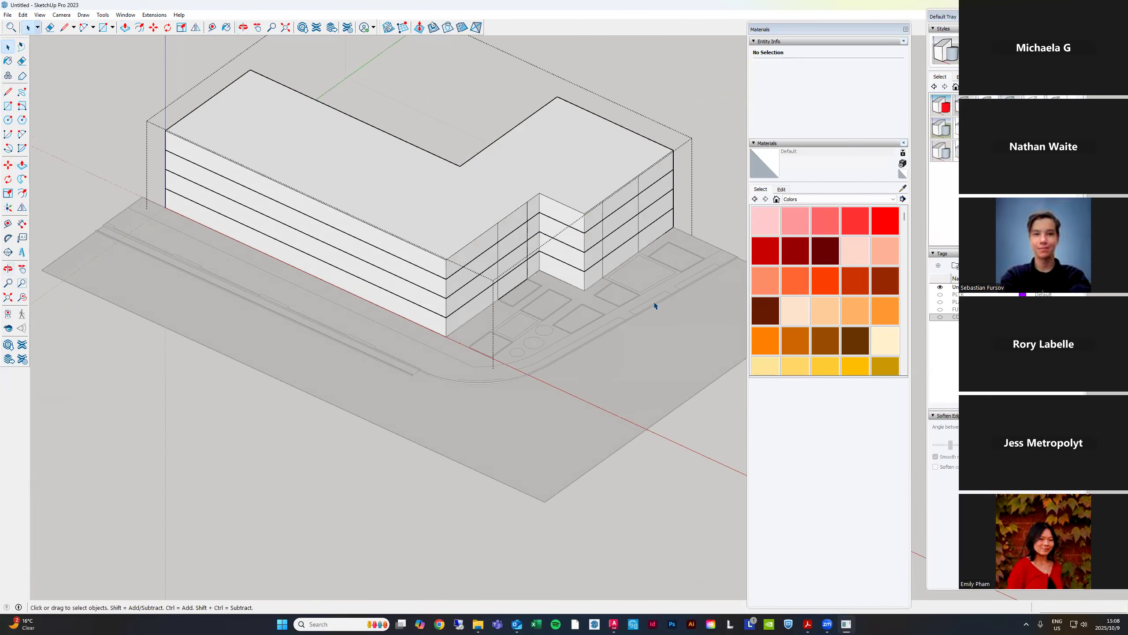
scroll(650, 312, "down", 2)
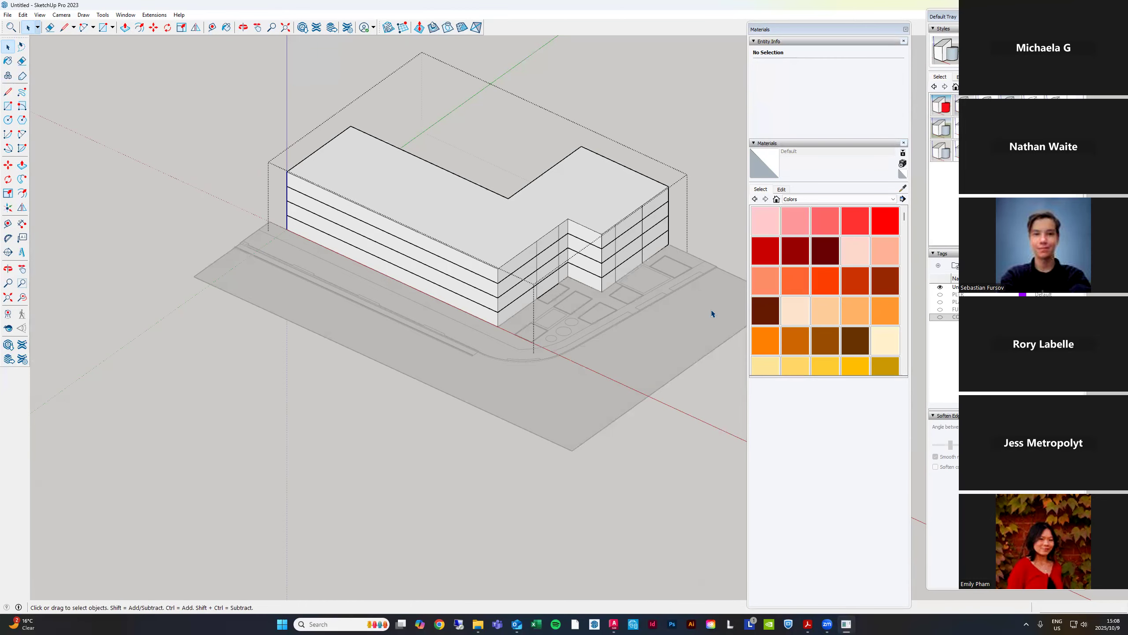
scroll(623, 218, "up", 6)
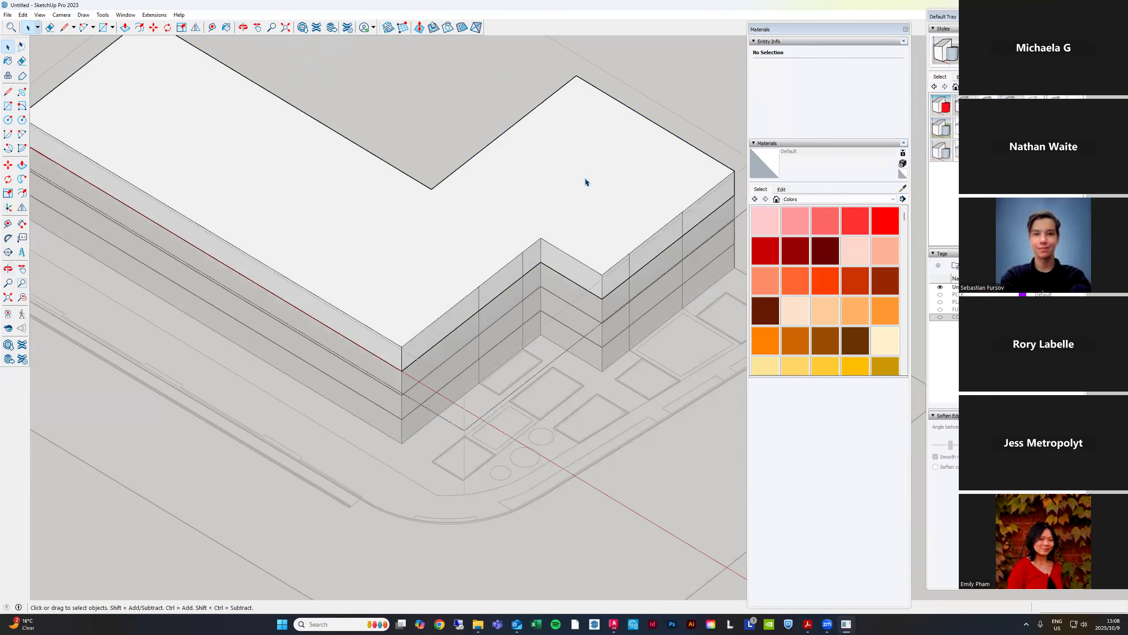
left_click(596, 153)
scroll(606, 158, "down", 3)
key("Escape")
middle_click_drag(611, 196, 613, 190)
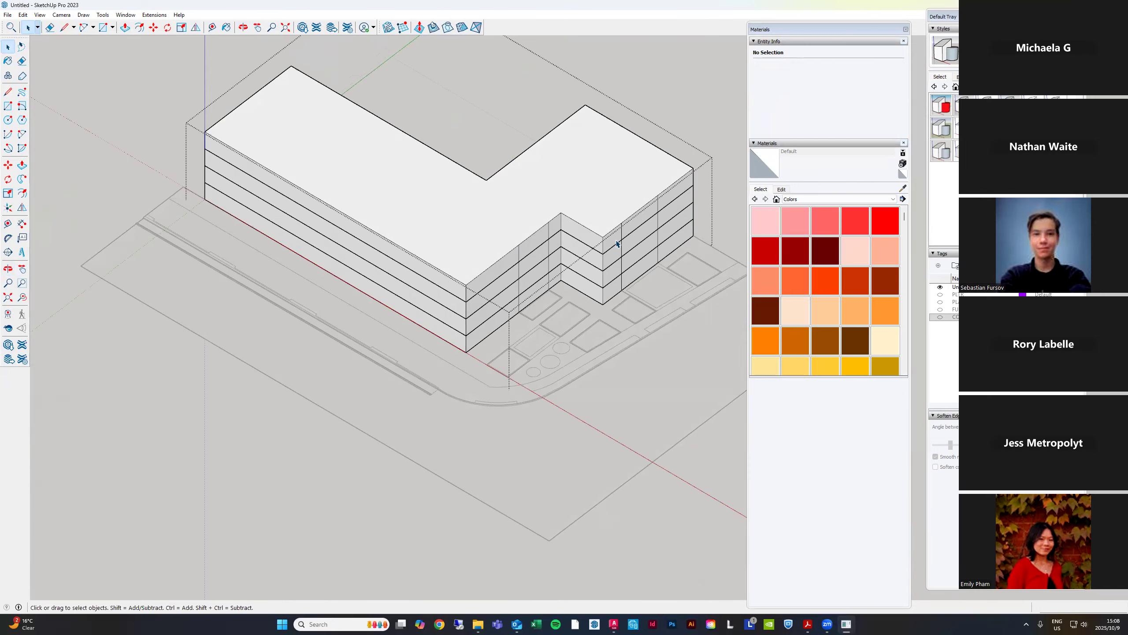
Open the top floor component and offset its roof outline inward into two separate inner outlines
middle_click_drag(616, 243, 617, 152)
scroll(612, 201, "up", 3)
double_click(611, 201)
left_click(608, 183)
middle_click_drag(611, 199, 614, 217)
key("f")
left_click(617, 199)
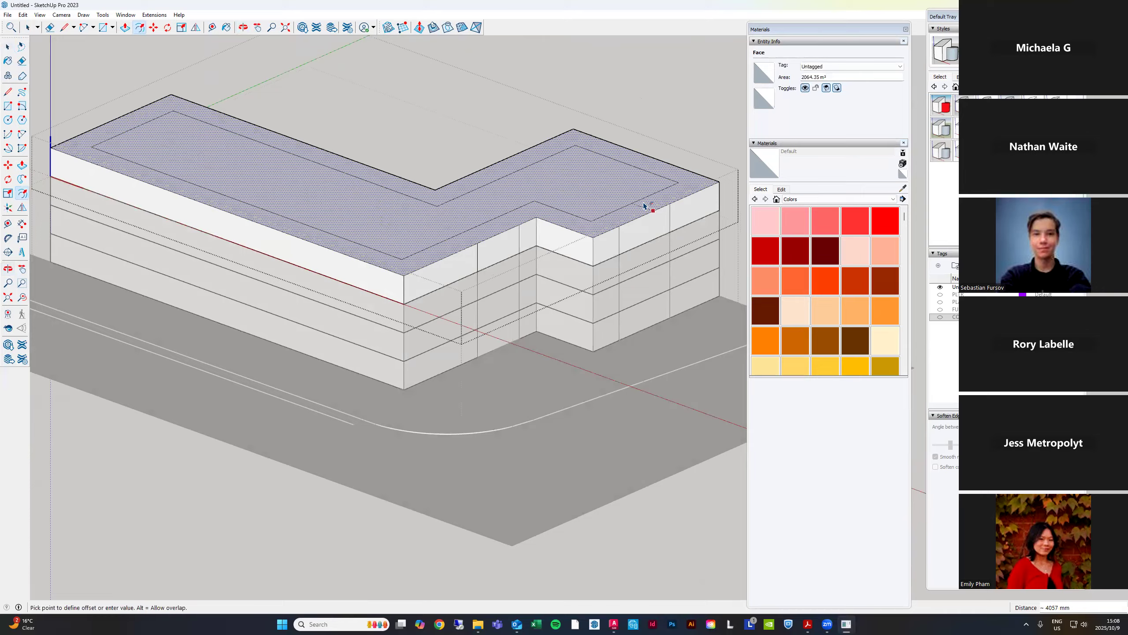
left_click(610, 196)
key("space")
Erase the long narrow offset outline from the roof's long wing
double_click(347, 208)
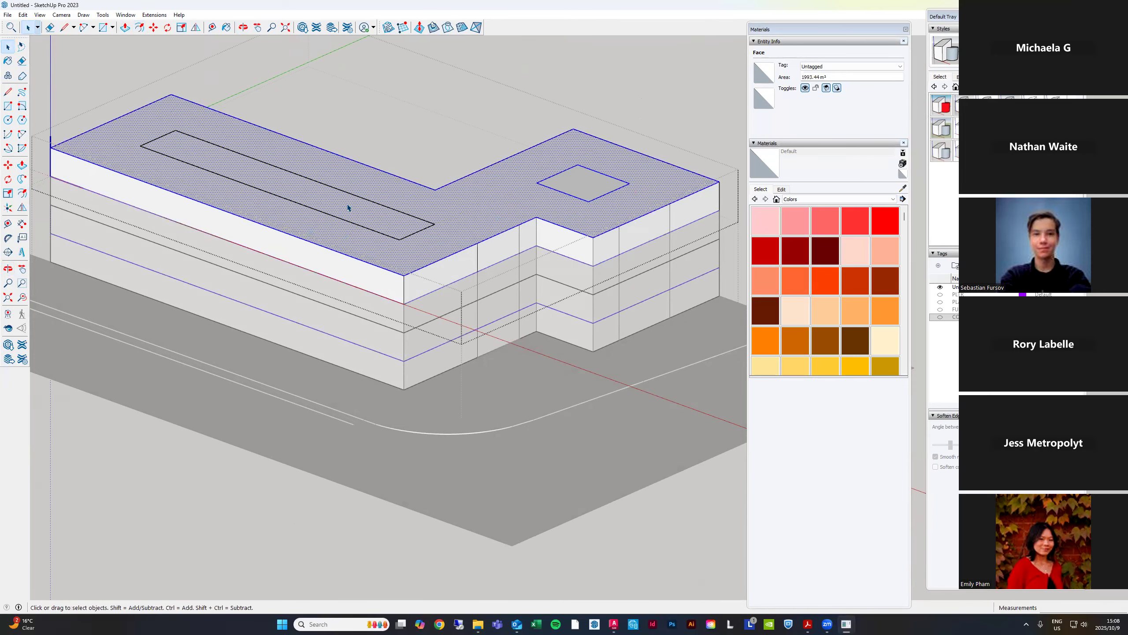
triple_click(289, 174)
left_click(497, 396)
middle_click_drag(497, 396, 496, 499)
key("e")
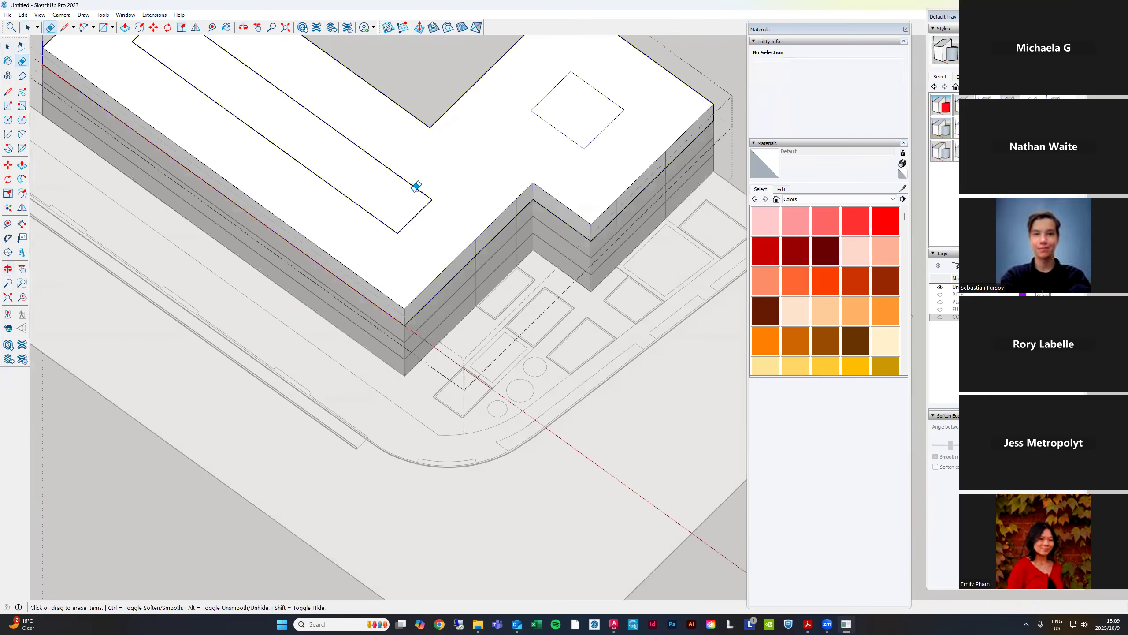
mouse_move(412, 218)
left_mouse_down()
mouse_move(362, 196)
mouse_move(477, 238)
mouse_move(466, 234)
left_mouse_up()
scroll(463, 231, "down", 2)
scroll(273, 87, "up", 1)
left_click(211, 61)
key("space")
scroll(622, 147, "up", 2)
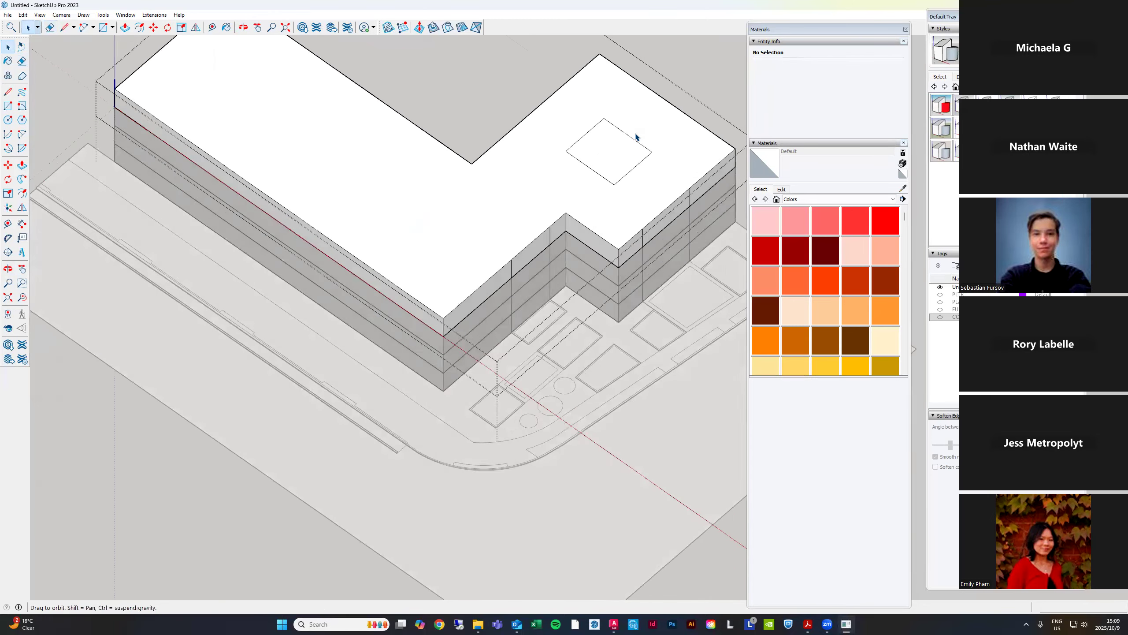
Offset the small square roof outline outward and erase the inner square
left_click(611, 152)
scroll(632, 162, "up", 1)
scroll(573, 191, "down", 4)
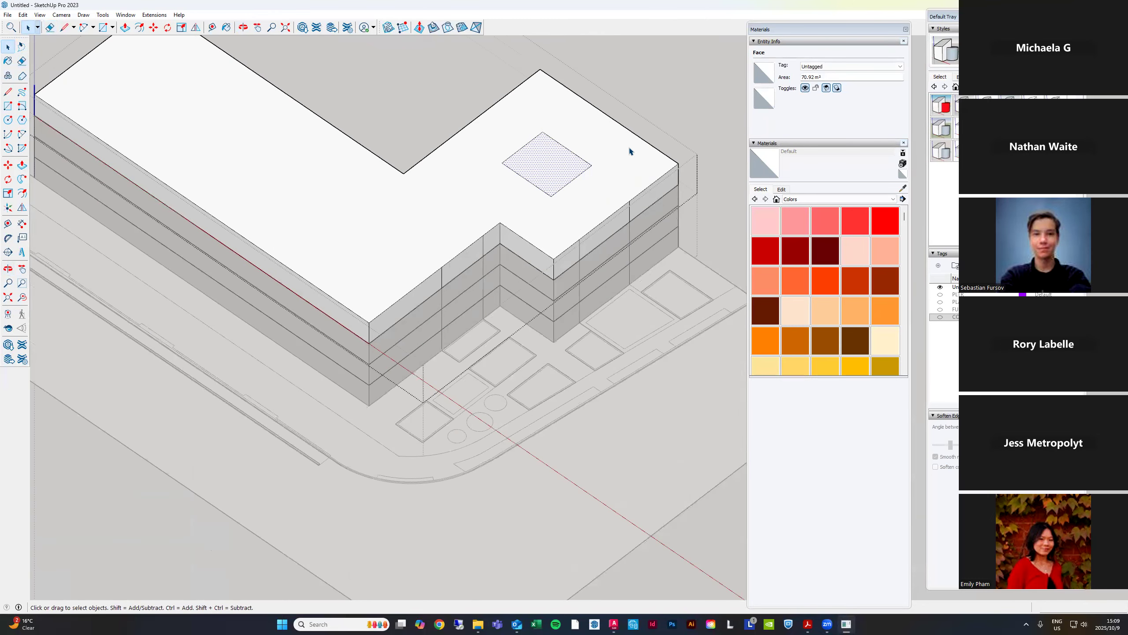
scroll(534, 152, "up", 5)
key("f")
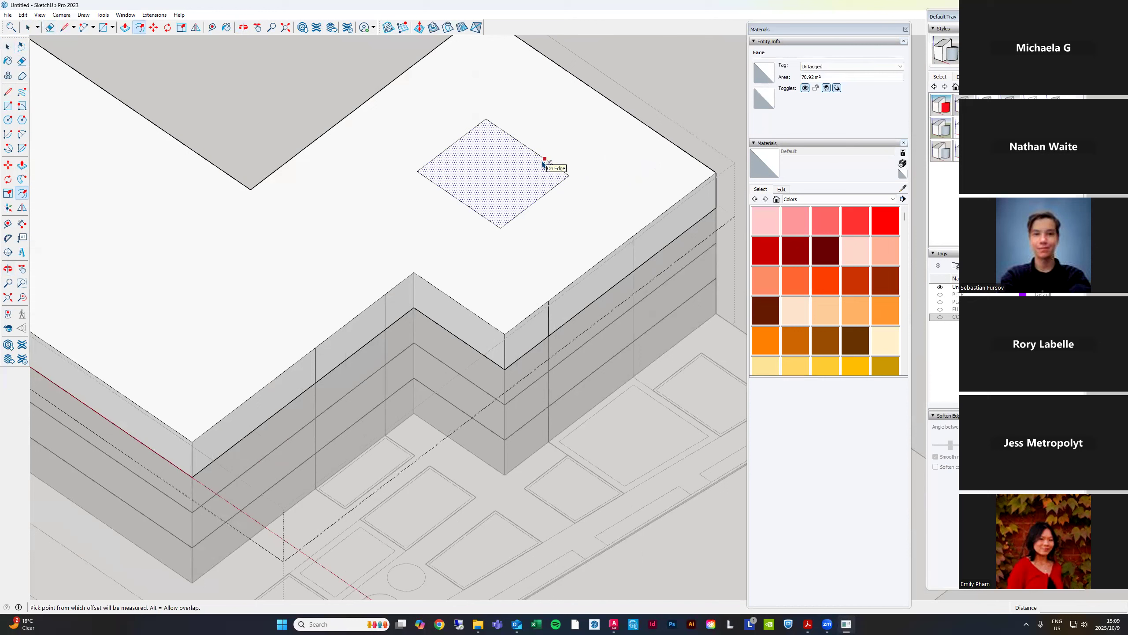
left_click(544, 158)
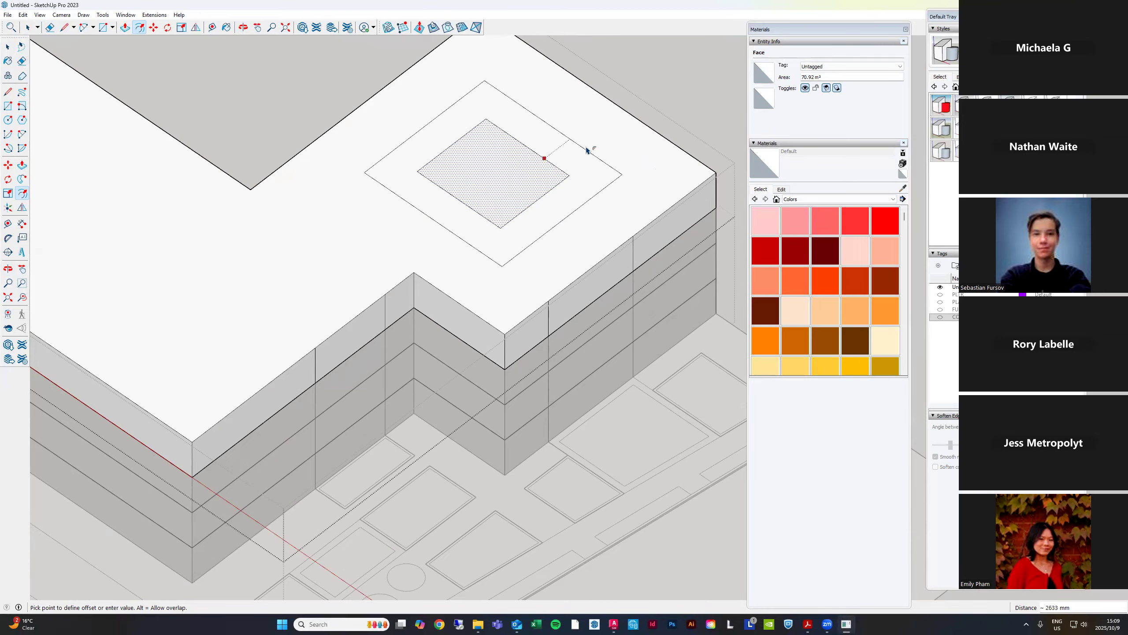
left_click(621, 151)
key("space")
key("e")
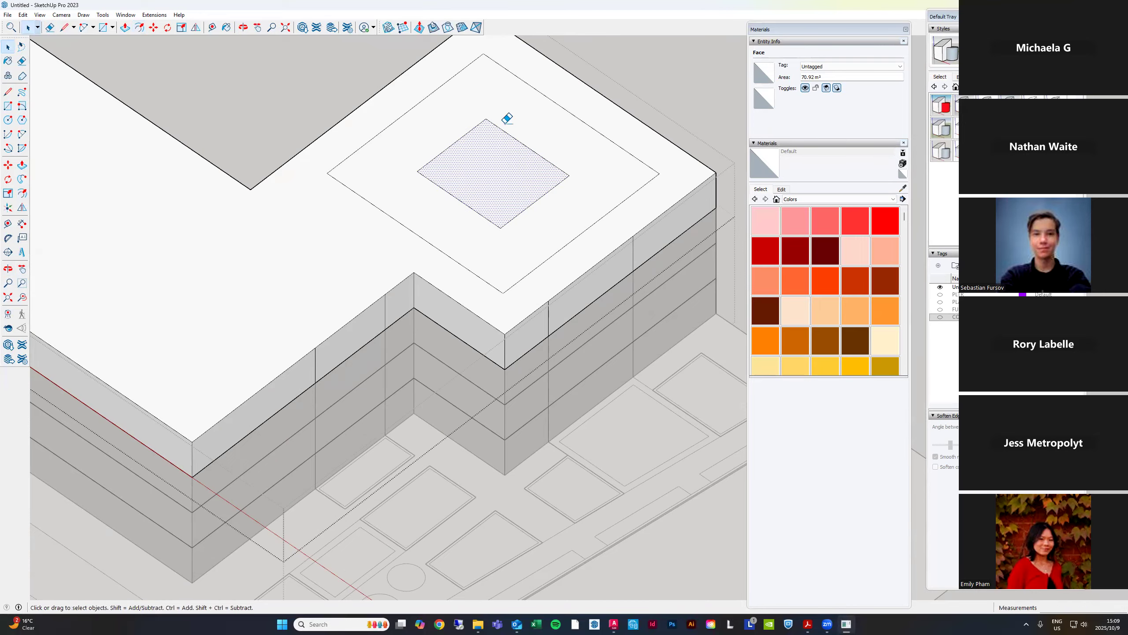
mouse_move(512, 133)
left_mouse_down()
mouse_move(469, 203)
mouse_move(565, 180)
left_mouse_up()
Extrude the enlarged roof square upward by about 41.6 m as a solid tower
middle_click_drag(651, 123, 575, 206)
key("space")
left_click(573, 208)
key("p")
left_click(572, 210)
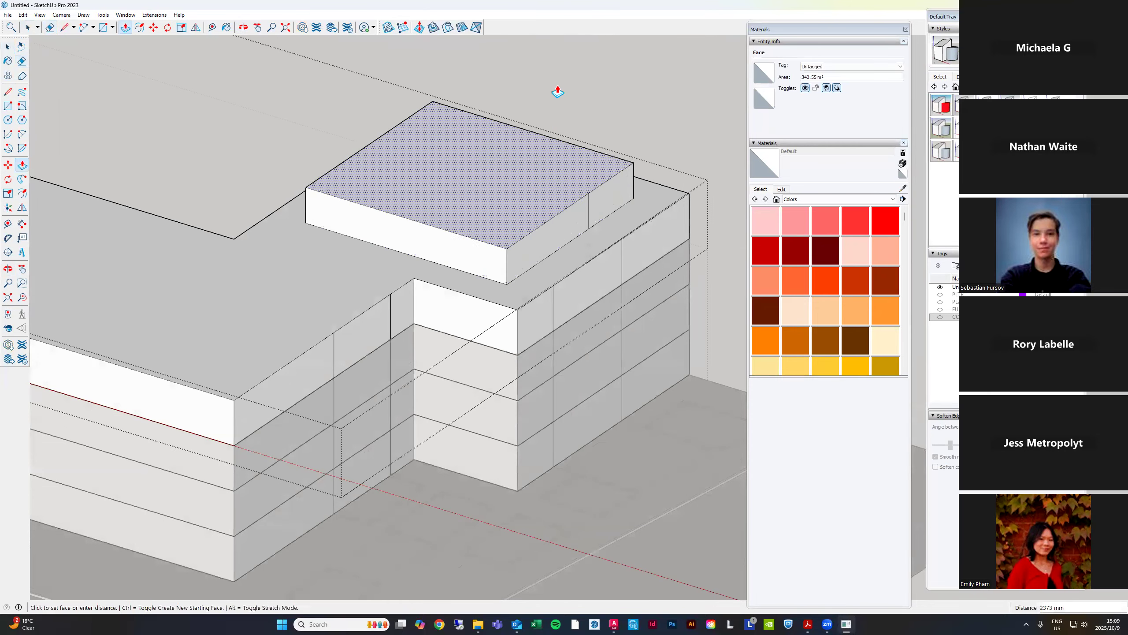
scroll(561, 91, "down", 2)
scroll(542, 57, "down", 5)
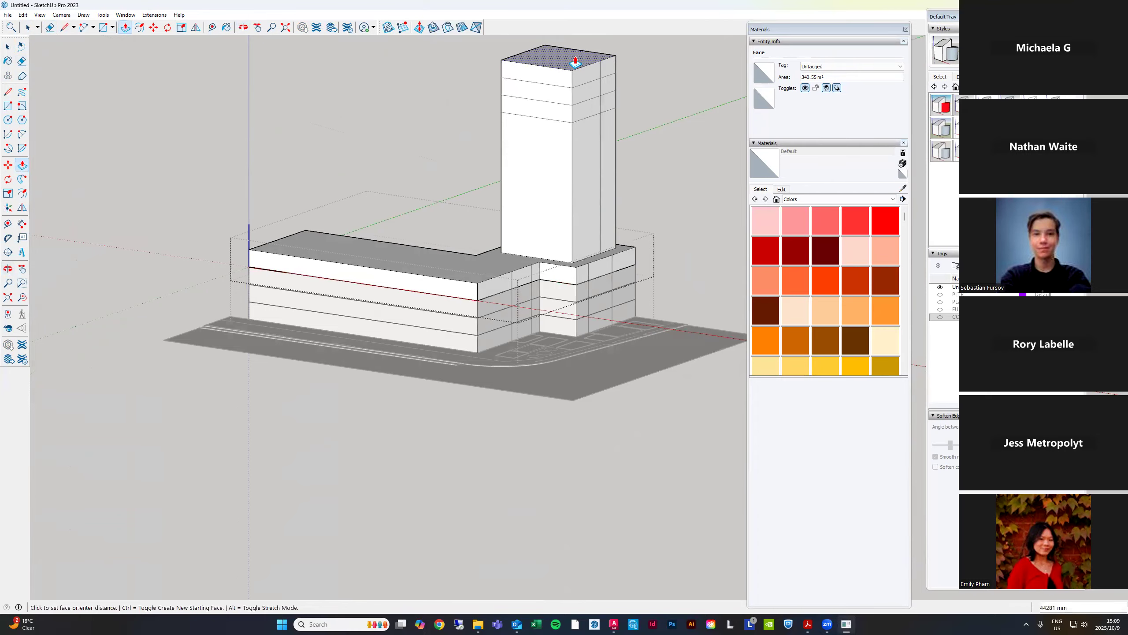
left_click(573, 102)
scroll(648, 276, "up", 2)
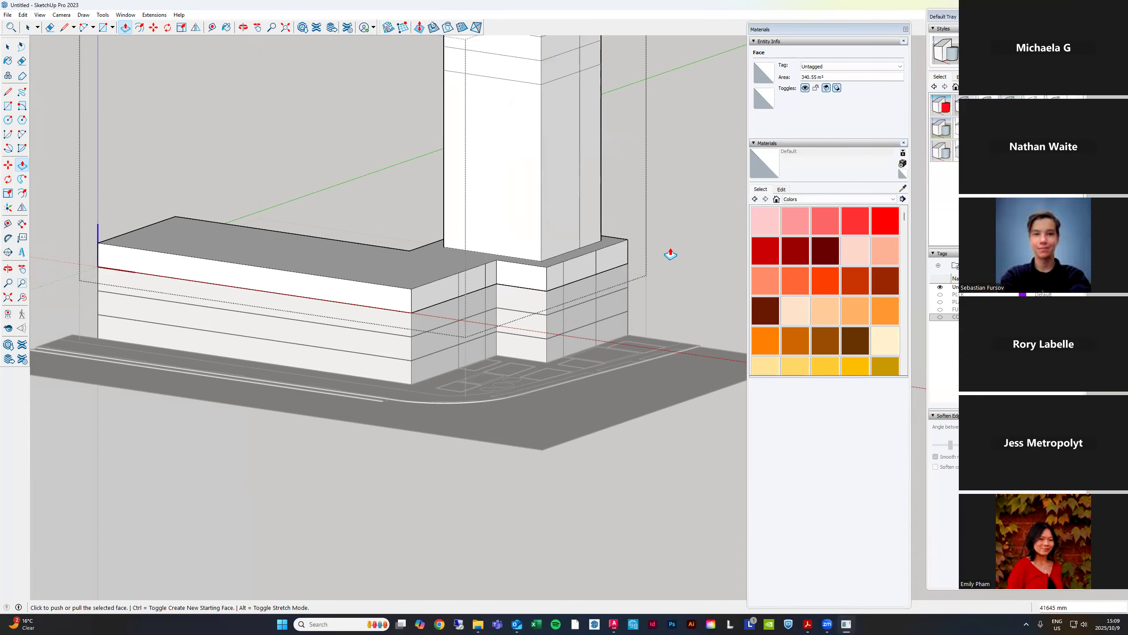
scroll(627, 324, "down", 3)
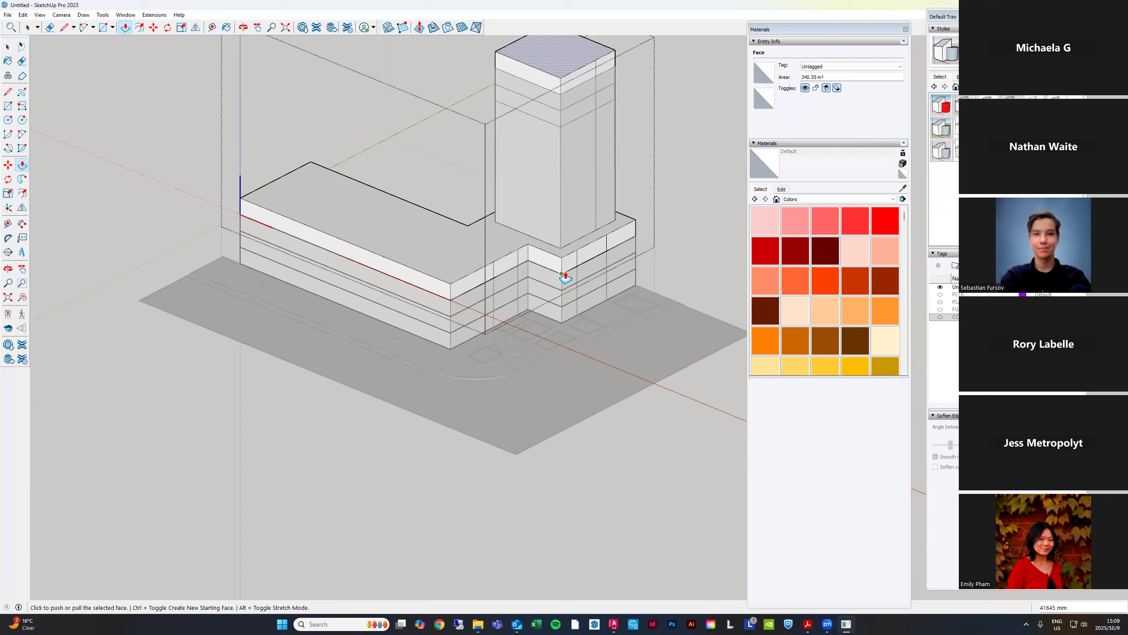
Undo the tower extrusion and the roof outline edits, and close the top floor component
key("Escape")
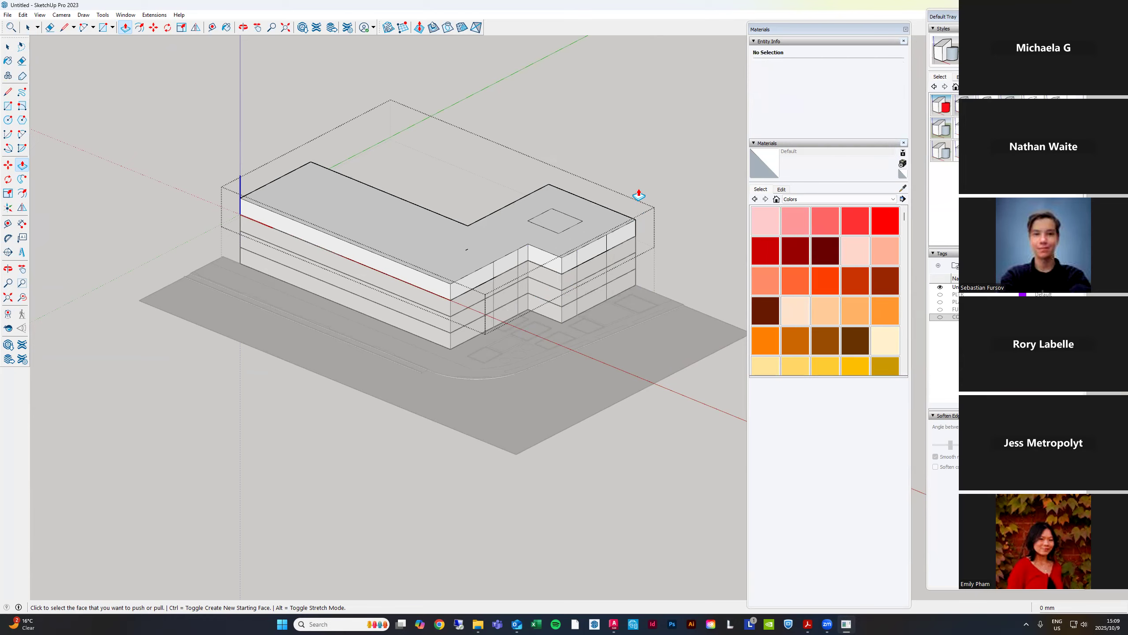
key("ctrl+z")
key("ctrl+z")
key("ctrl+z")
key("ctrl+z")
key("ctrl+z")
key("ctrl+z")
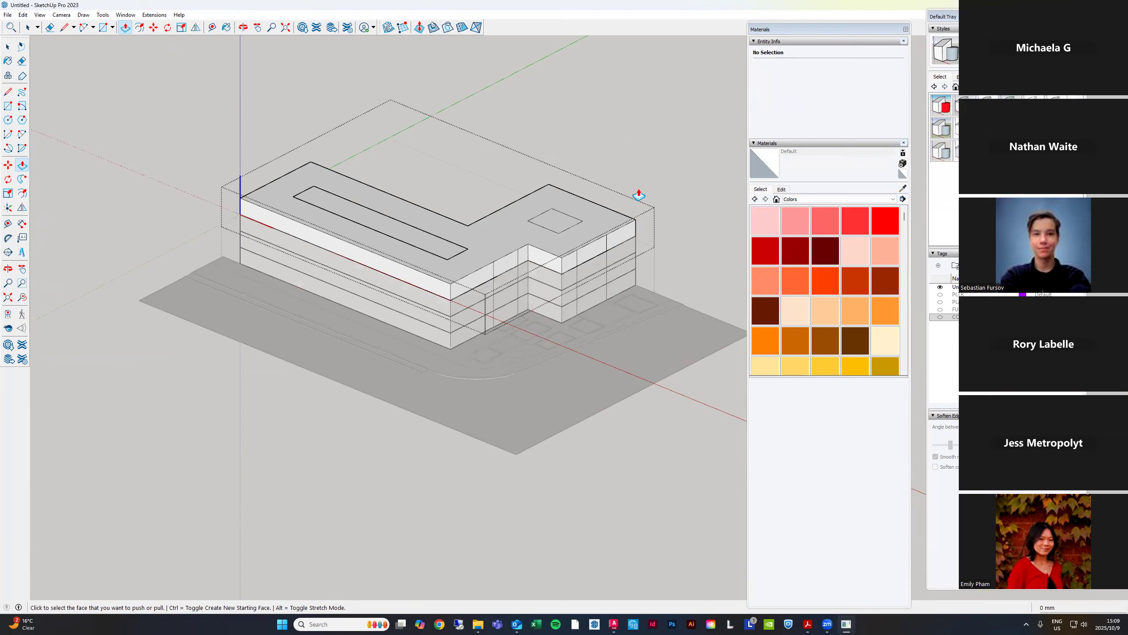
key("space")
key("Escape")
Make the top floor component unique so it is independent of the storeys below
left_click(602, 246)
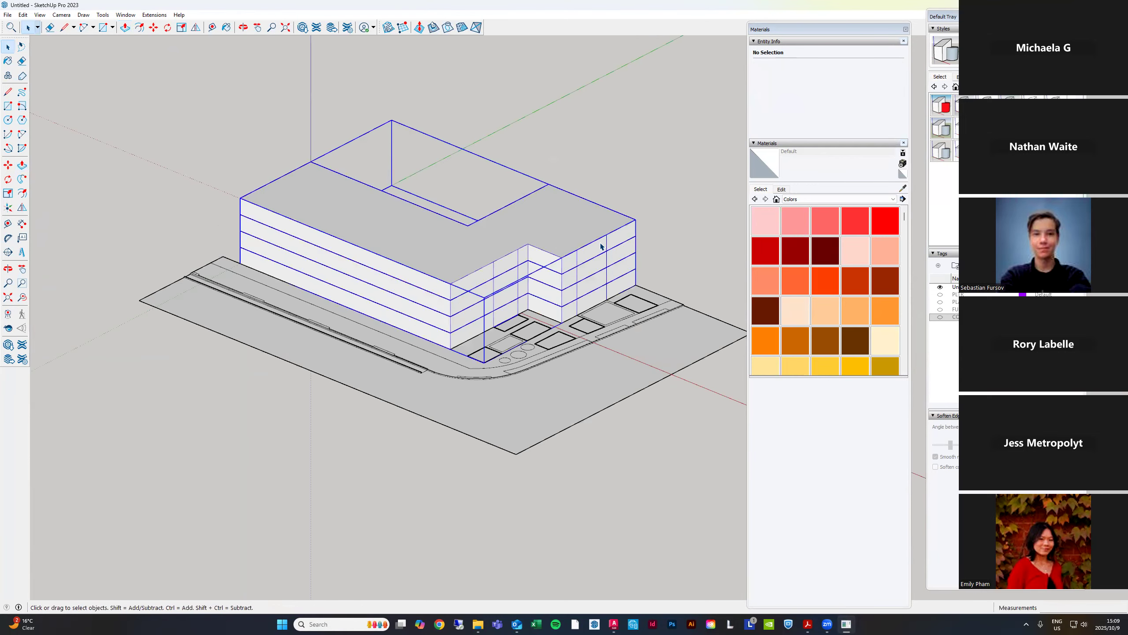
scroll(602, 247, "up", 3)
left_click(602, 263)
middle_click_drag(608, 259, 607, 222)
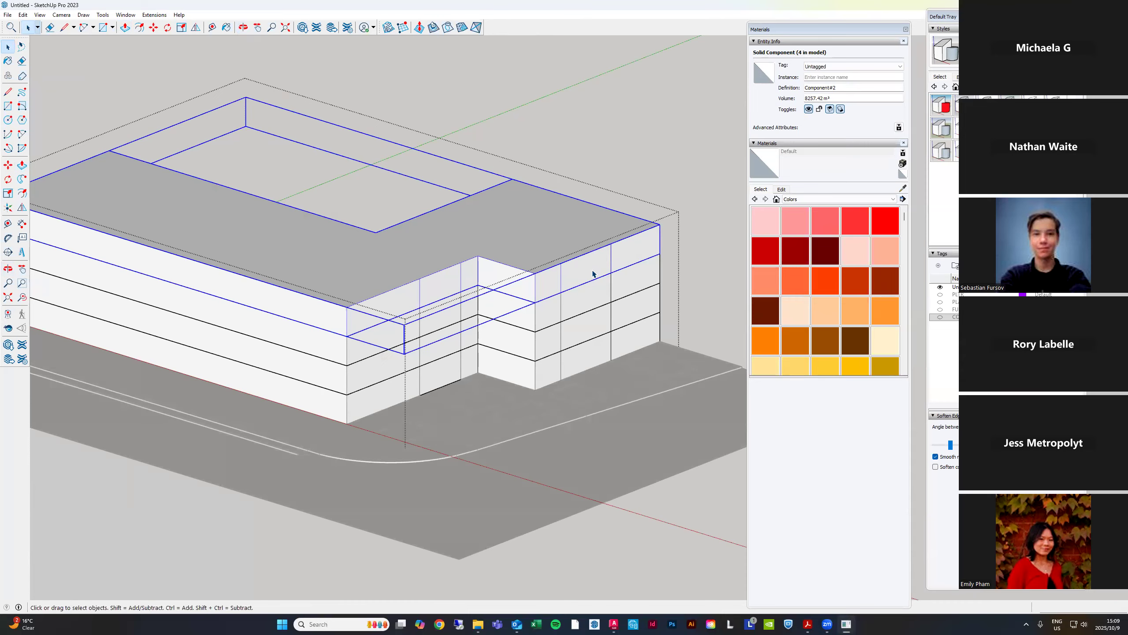
right_click(585, 277)
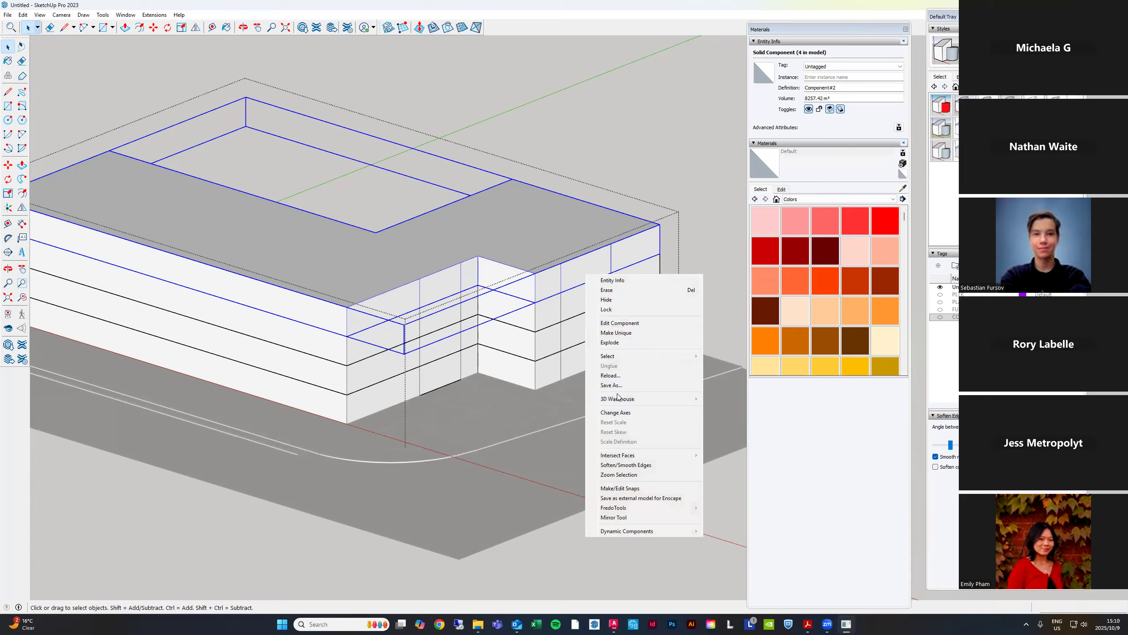
left_click(618, 333)
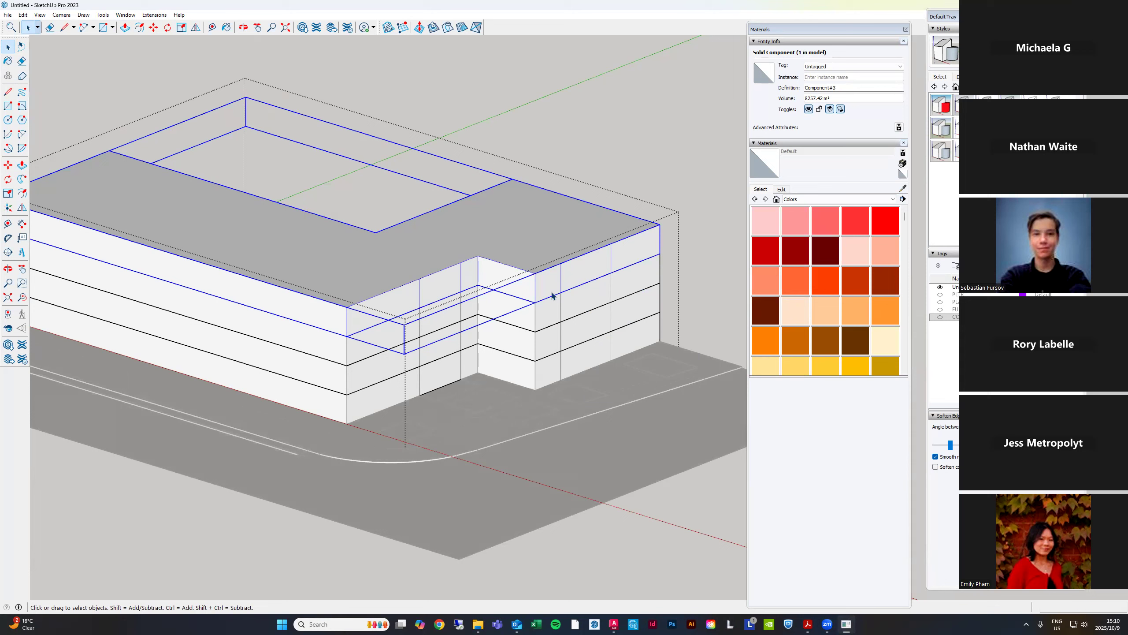
Open the unique top floor, push a short-wing wall panel inward by about 12 m, and undo it
double_click(586, 273)
left_click(587, 265)
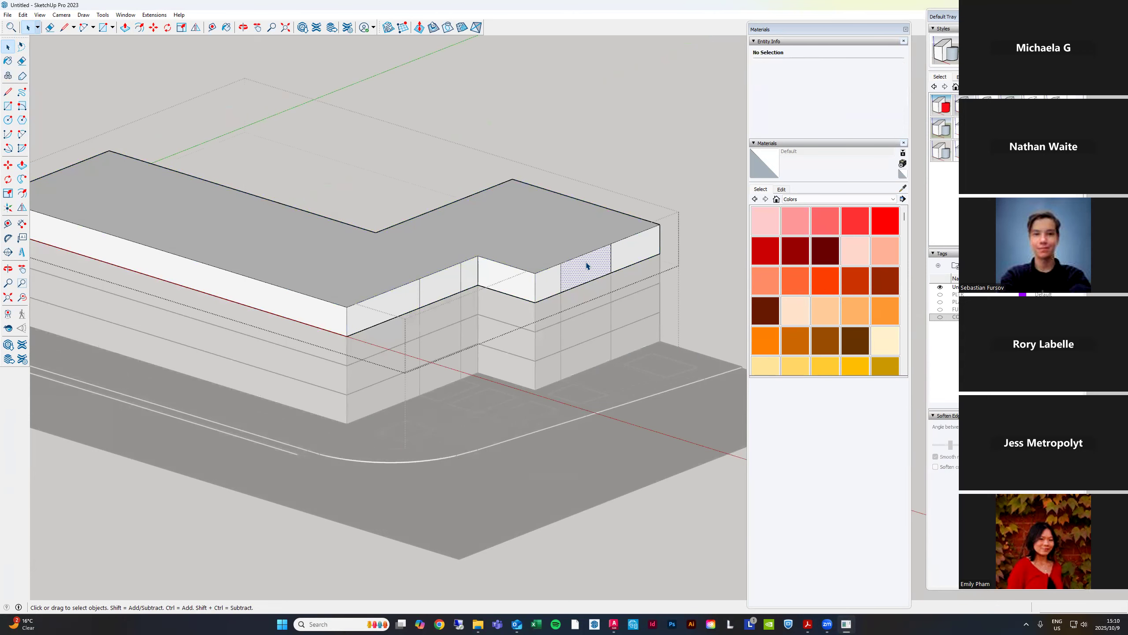
key("p")
left_click(585, 266)
left_click(523, 232)
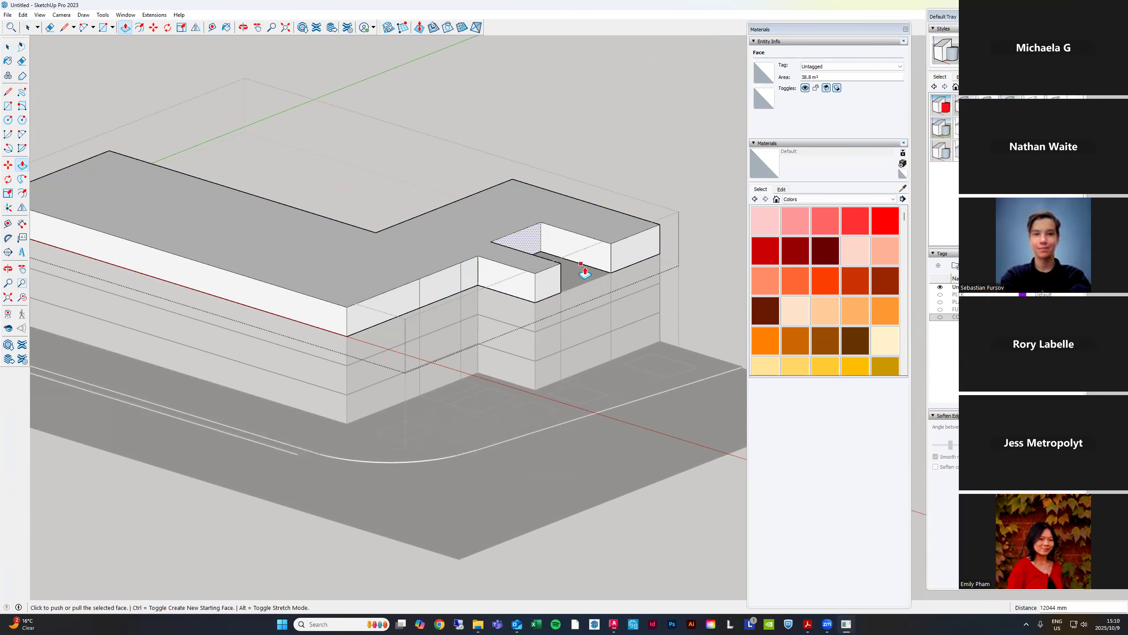
key("ctrl+z")
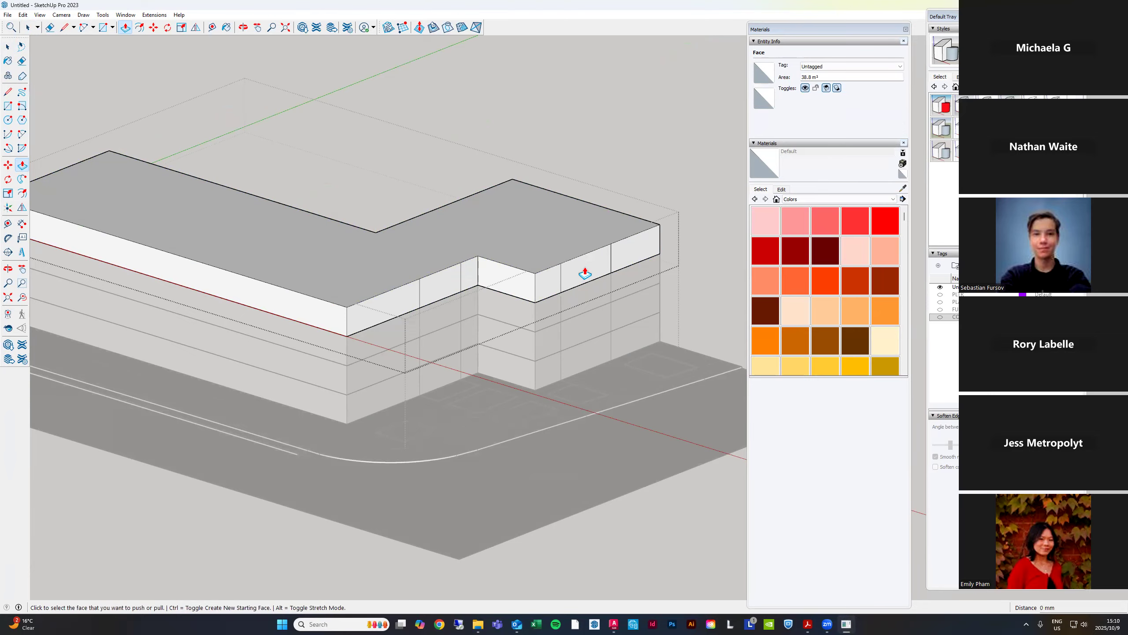
Open the storey below the top floor, pull its matching wall panel outward by about 15 m, and undo it
key("space")
left_click(585, 300)
double_click(585, 301)
left_click(584, 303)
key("p")
left_click(661, 325)
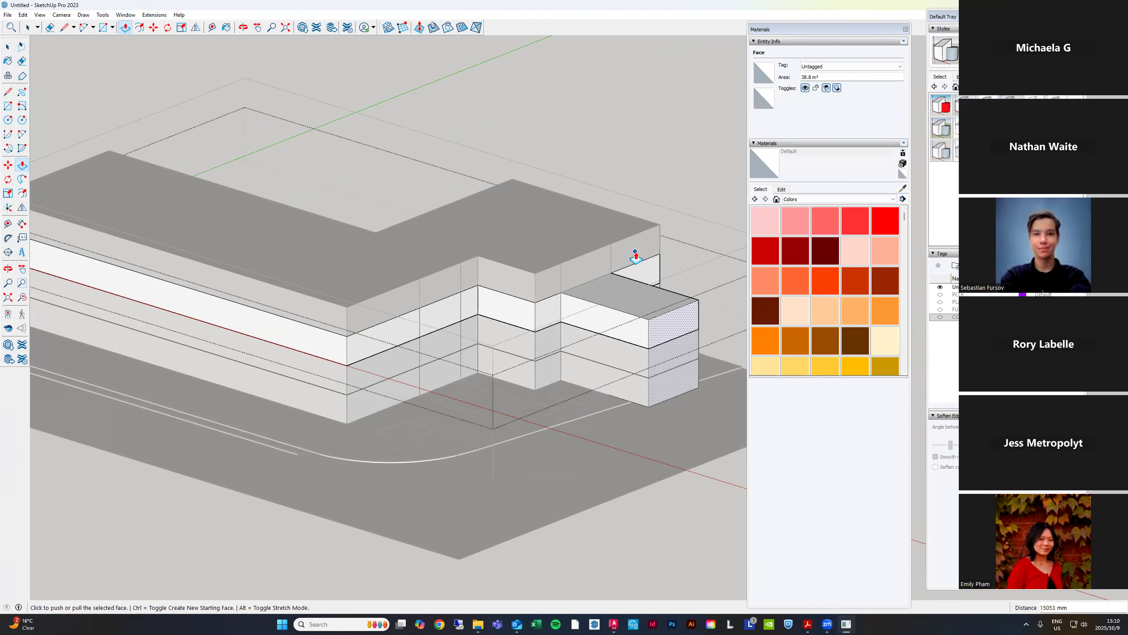
key("ctrl+z")
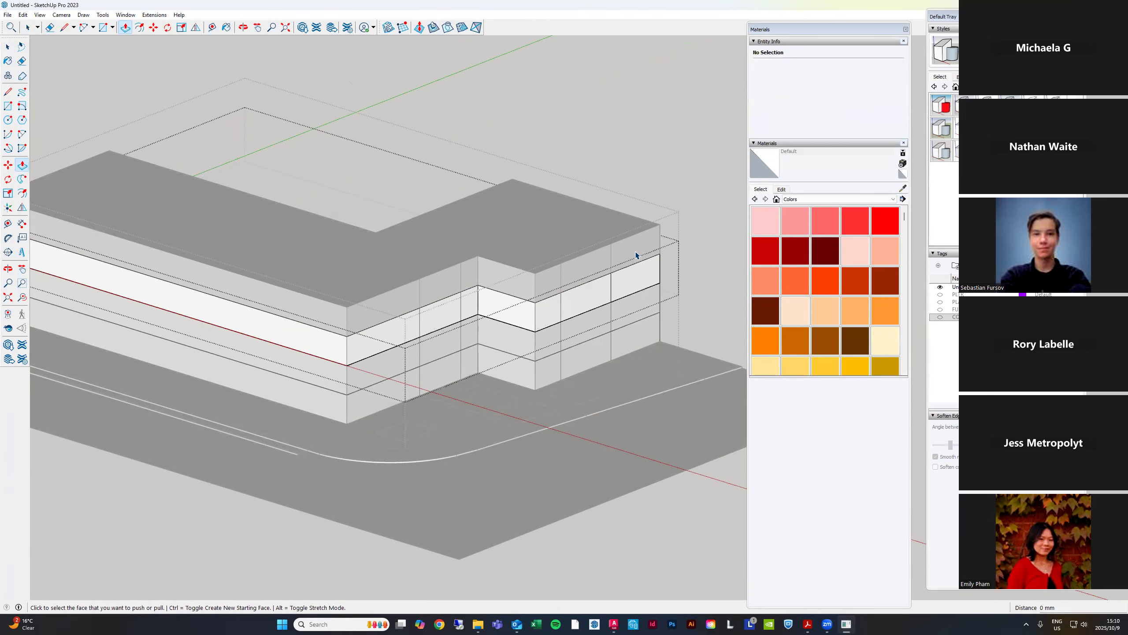
Open the top floor component and offset its roof outline inward until it splits into two separate outlines
key("space")
left_click(559, 212)
double_click(541, 226)
left_click(541, 230)
middle_click_drag(537, 270, 533, 195)
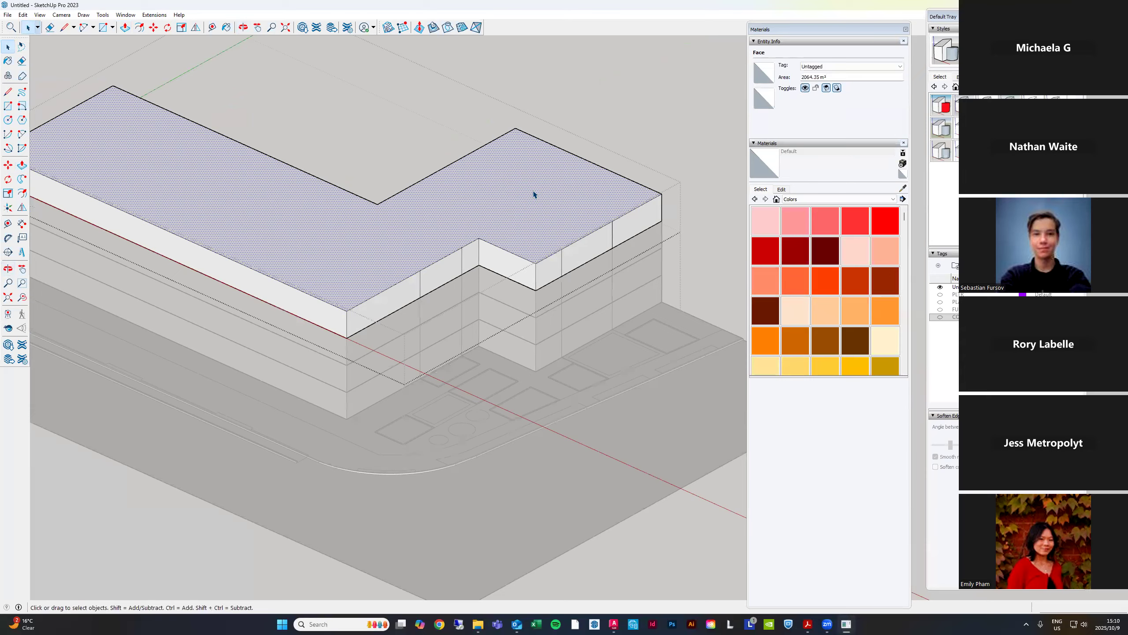
key("f")
left_click(532, 185)
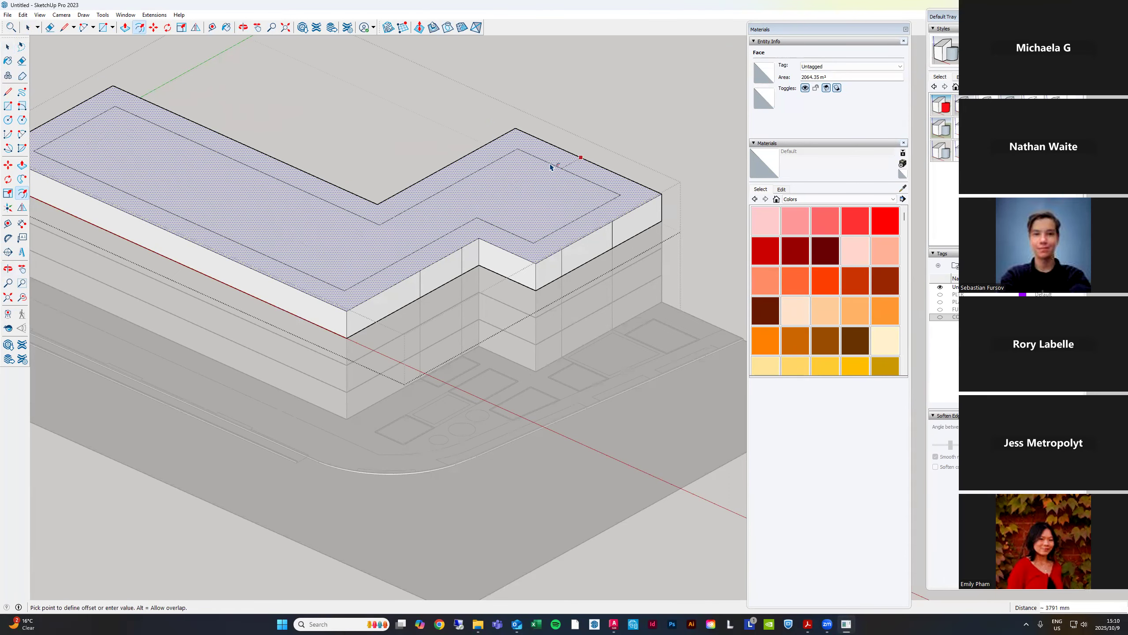
left_click(542, 187)
Delete the long narrow offset outline from the roof's long wing
key("space")
double_click(319, 243)
left_click(353, 260)
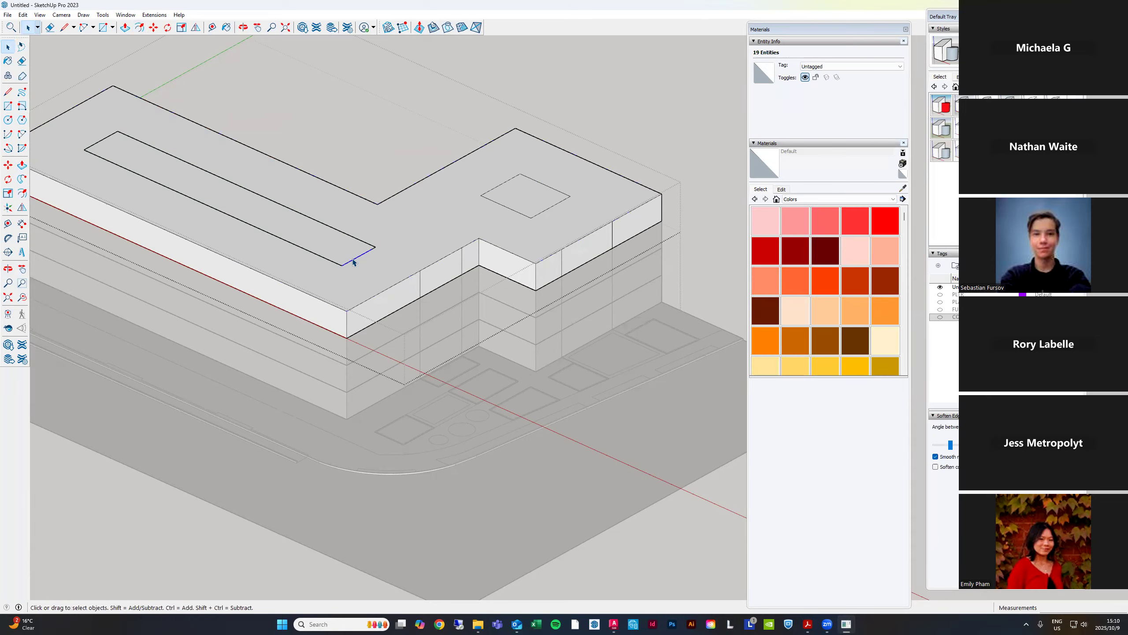
key("Delete")
Offset the square on the short wing's roof outward to a larger footprint and delete the original inner square
left_click(549, 194)
key("f")
left_click(550, 187)
left_click(574, 176)
key("space")
double_click(534, 189)
key("Delete")
Turn the enlarged roof square into its own component with the default definition settings
scroll(539, 198, "down", 2)
middle_click_drag(591, 283, 567, 234)
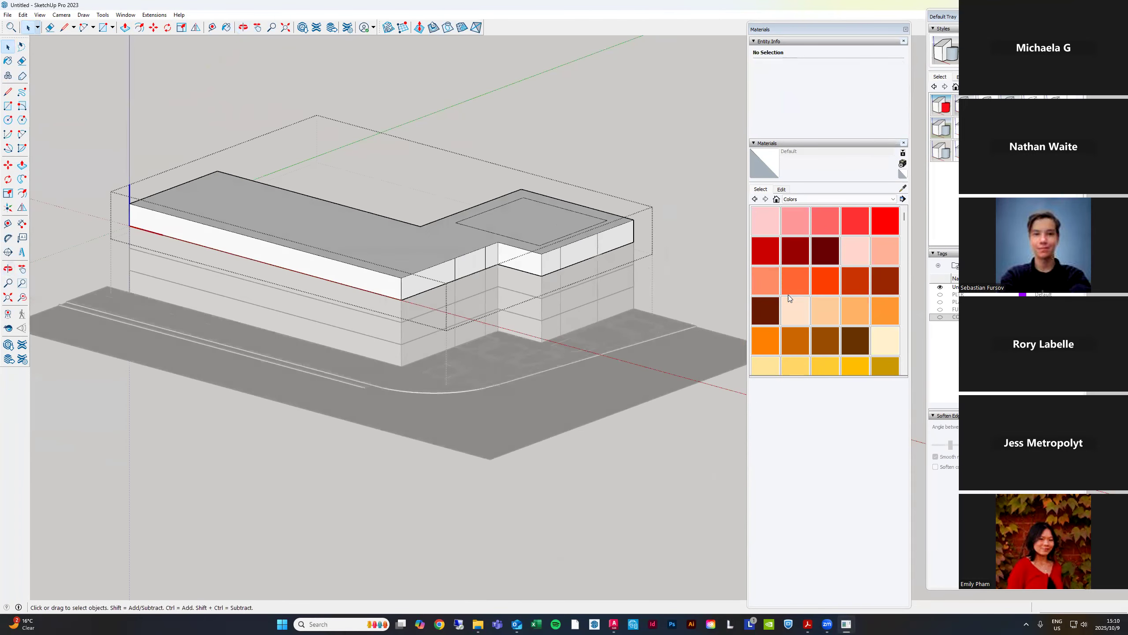
middle_click_drag(704, 252, 653, 237)
scroll(560, 307, "up", 3)
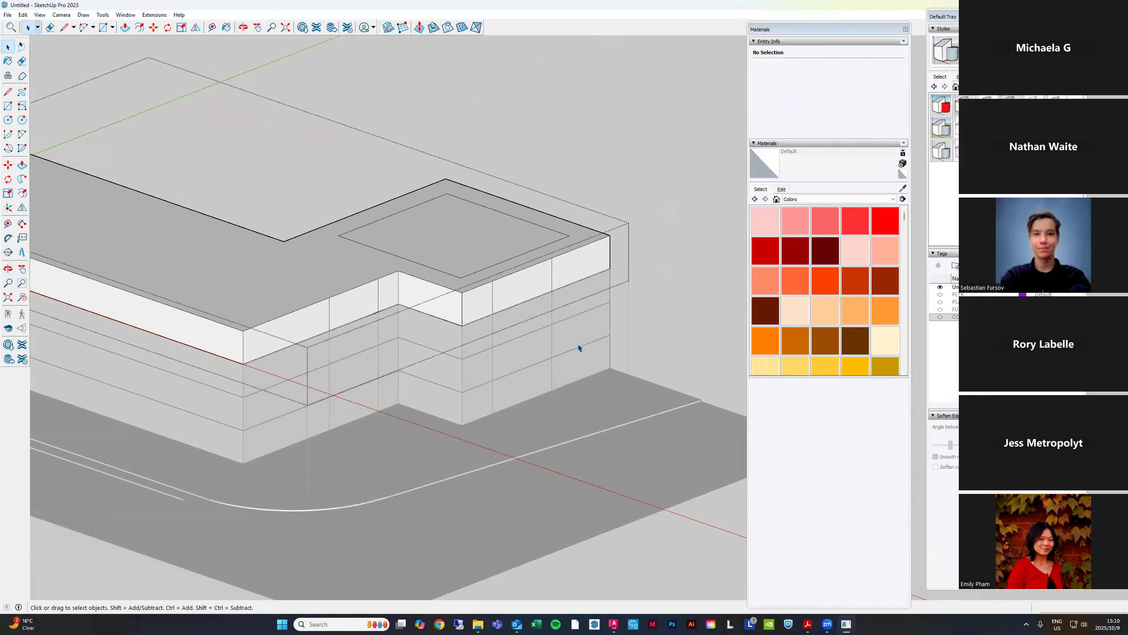
scroll(586, 317, "down", 2)
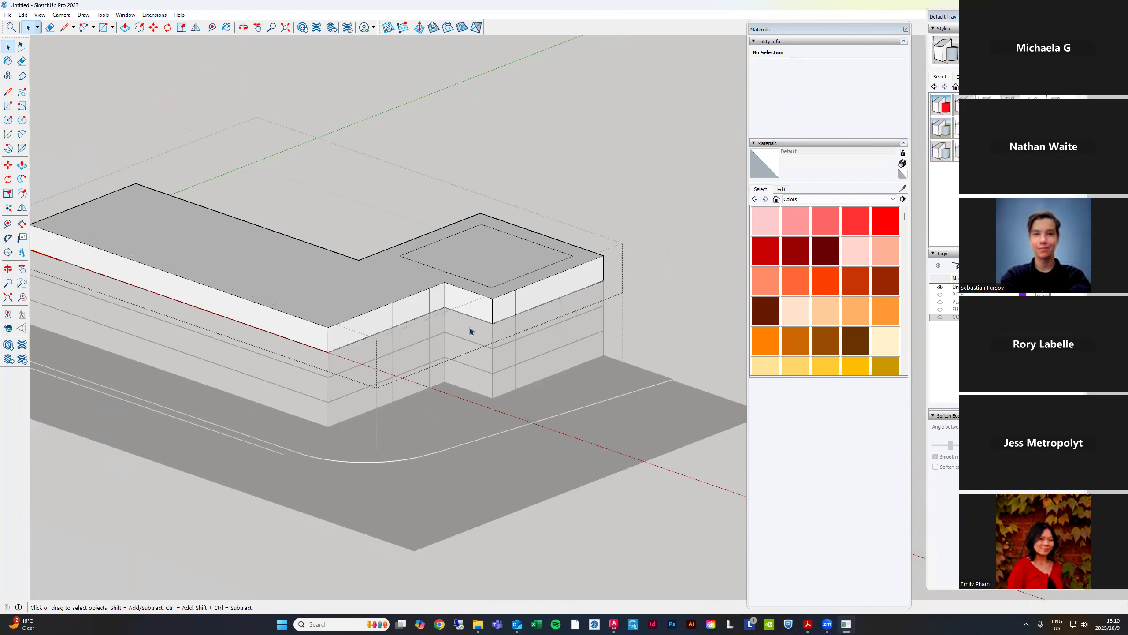
double_click(458, 252)
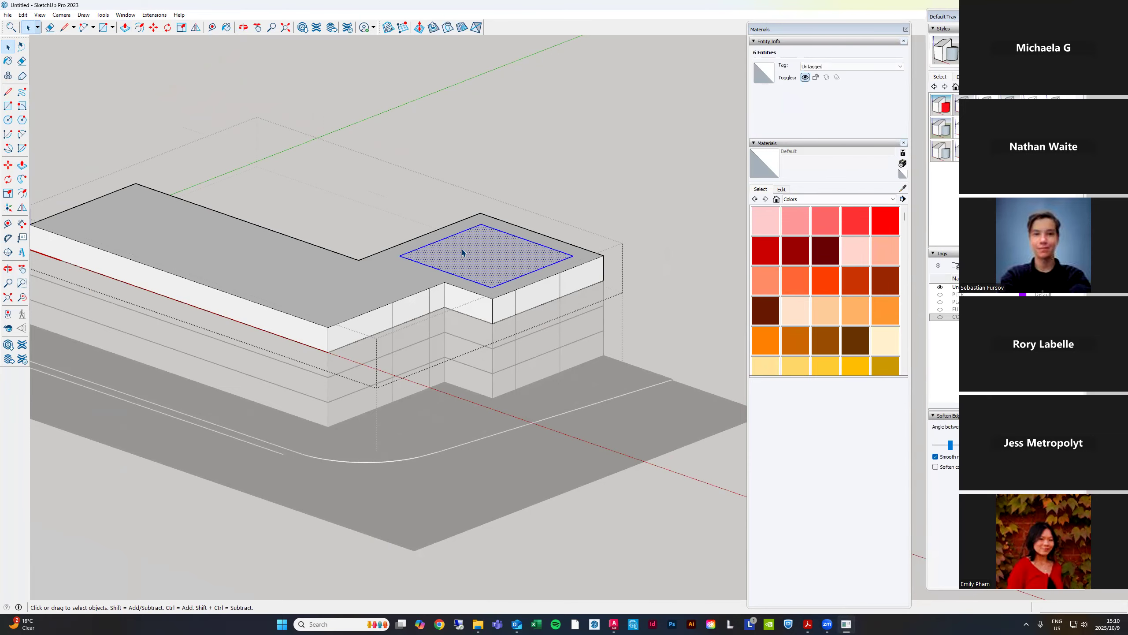
double_click(402, 275)
double_click(472, 248)
key("g")
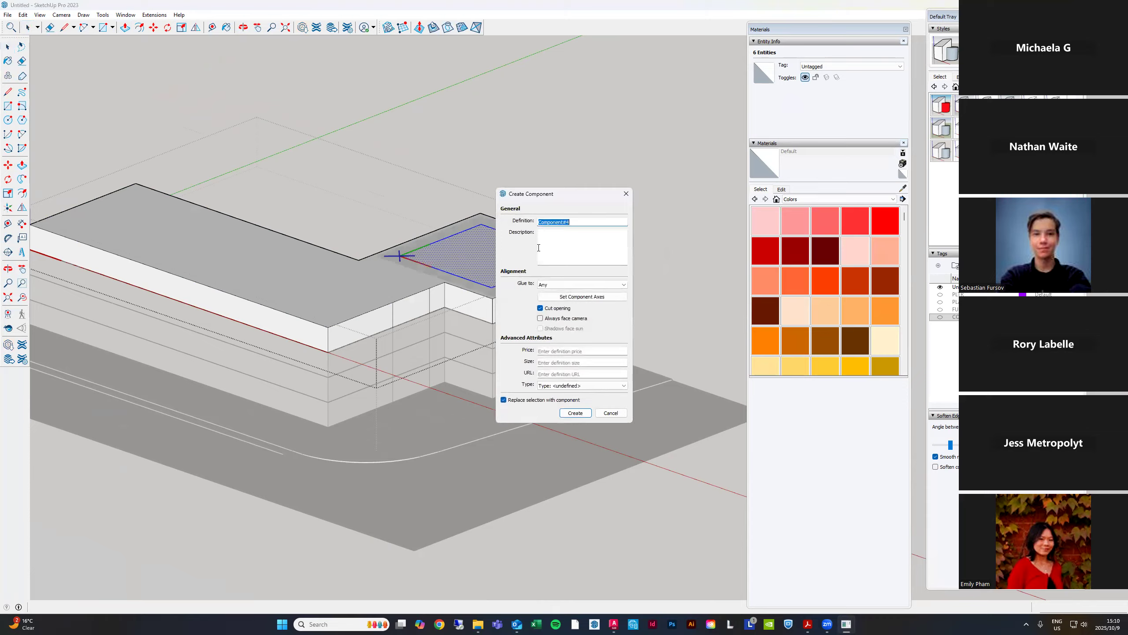
key("Return")
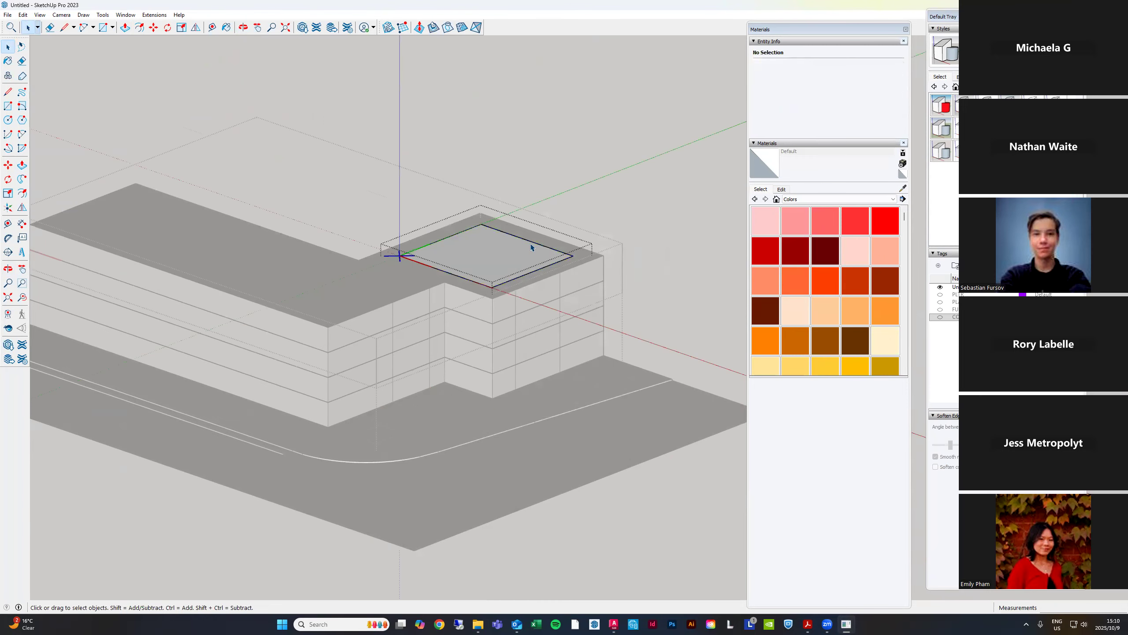
Extrude the square component's face upward 3 m as a tower storey and close the component
key("p")
left_click(517, 255)
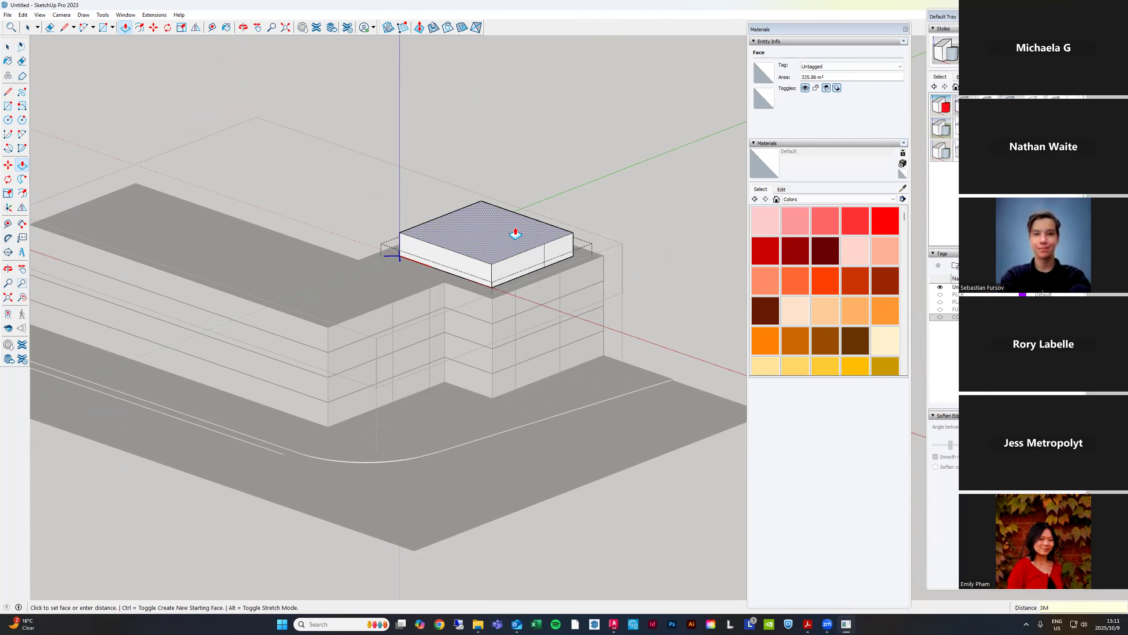
key("Return")
key("space")
scroll(528, 240, "up", 3)
key("Escape")
Copy the 3 m storey component directly on top of itself and array the copies into a 26-storey tower
left_click(548, 272)
key("m")
left_click(477, 305)
left_click(478, 278)
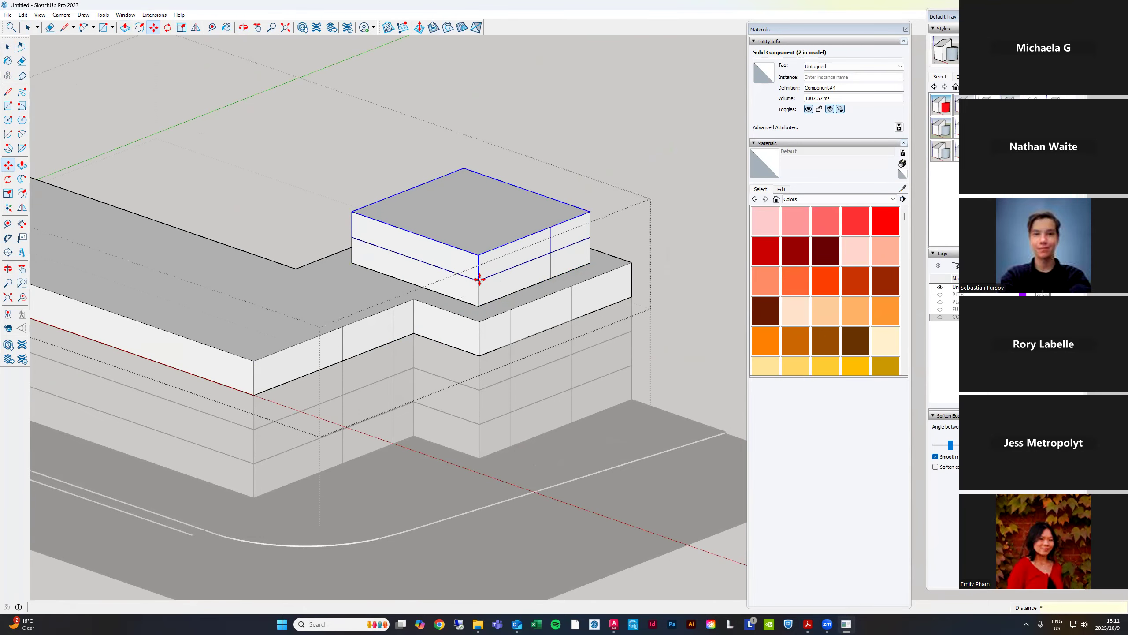
key("Return")
scroll(554, 173, "down", 10)
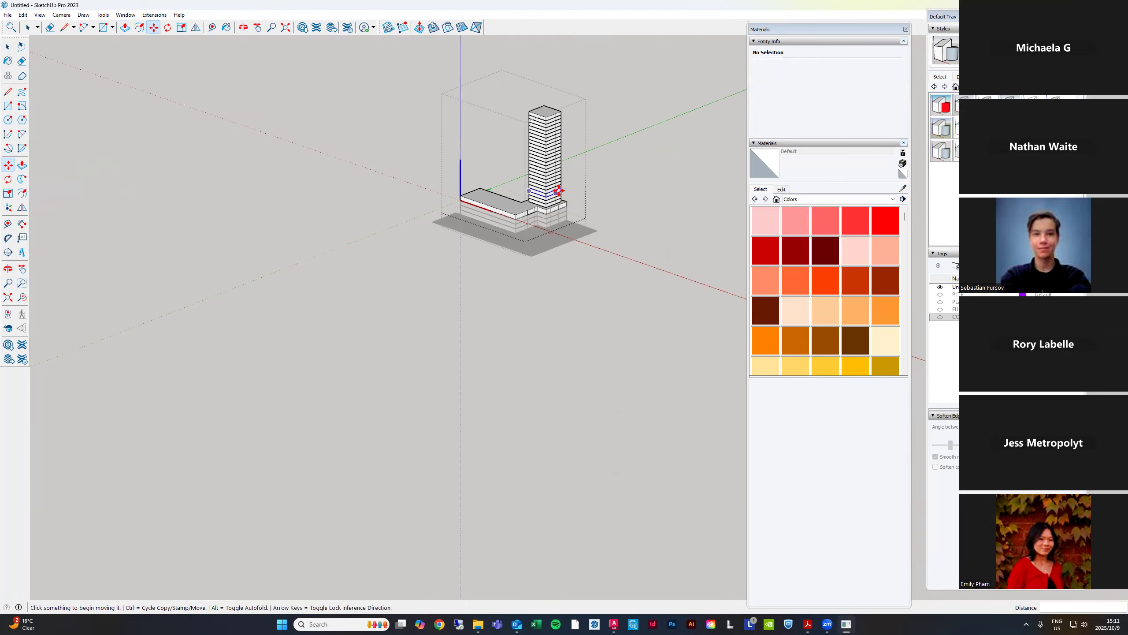
mouse_move(573, 159)
middle_mouse_down()
mouse_move(569, 227)
mouse_move(484, 134)
mouse_move(508, 257)
mouse_move(467, 327)
middle_mouse_up()
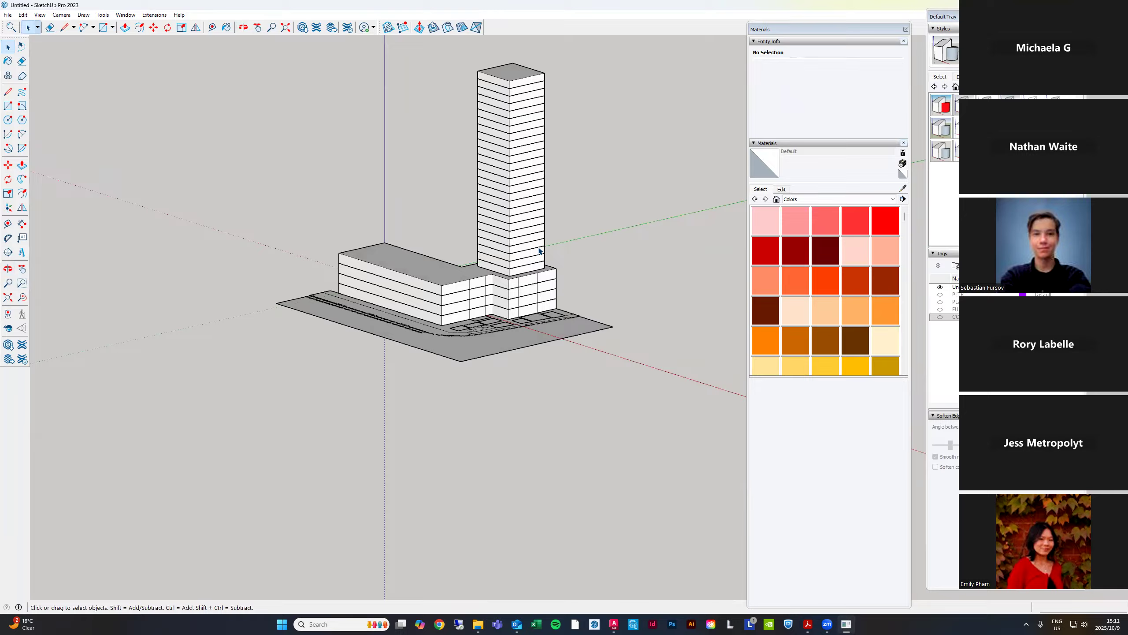
middle_click_drag(475, 282, 385, 311)
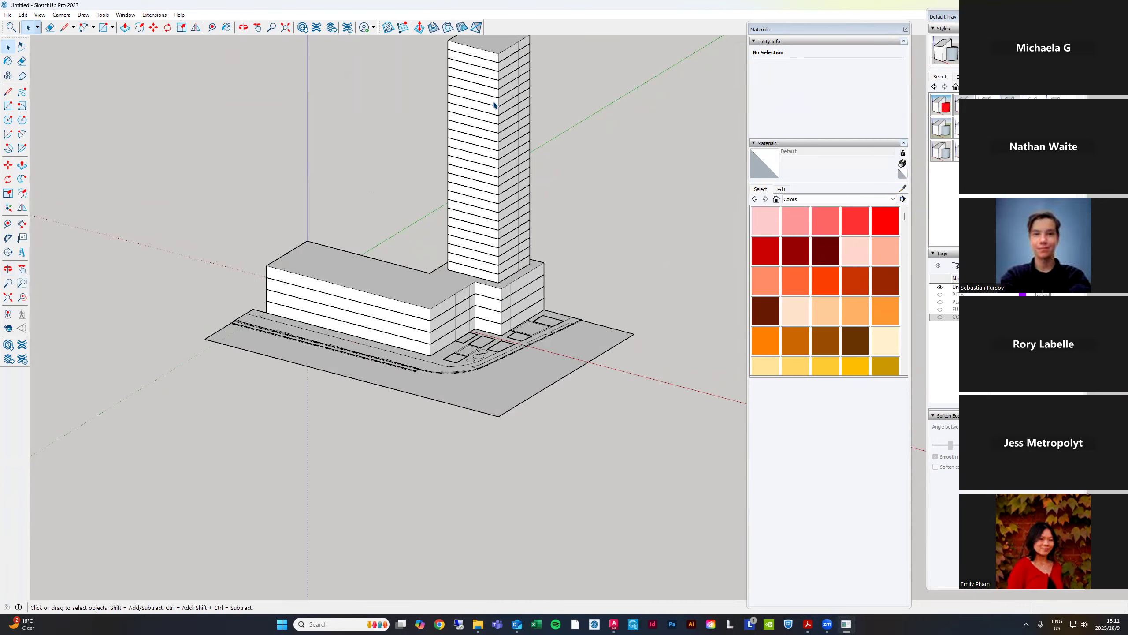
double_click(500, 208)
left_click(495, 219)
double_click(484, 254)
left_click(485, 257)
middle_click_drag(490, 280, 500, 149)
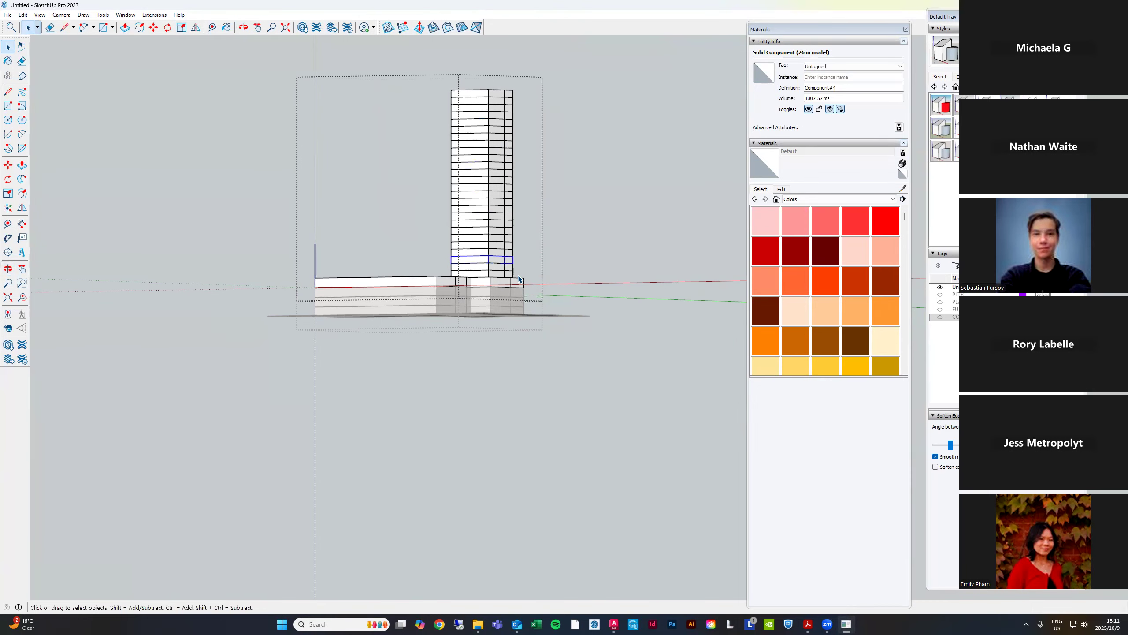
left_click_drag(437, 54, 436, 53)
middle_click_drag(476, 249, 537, 227)
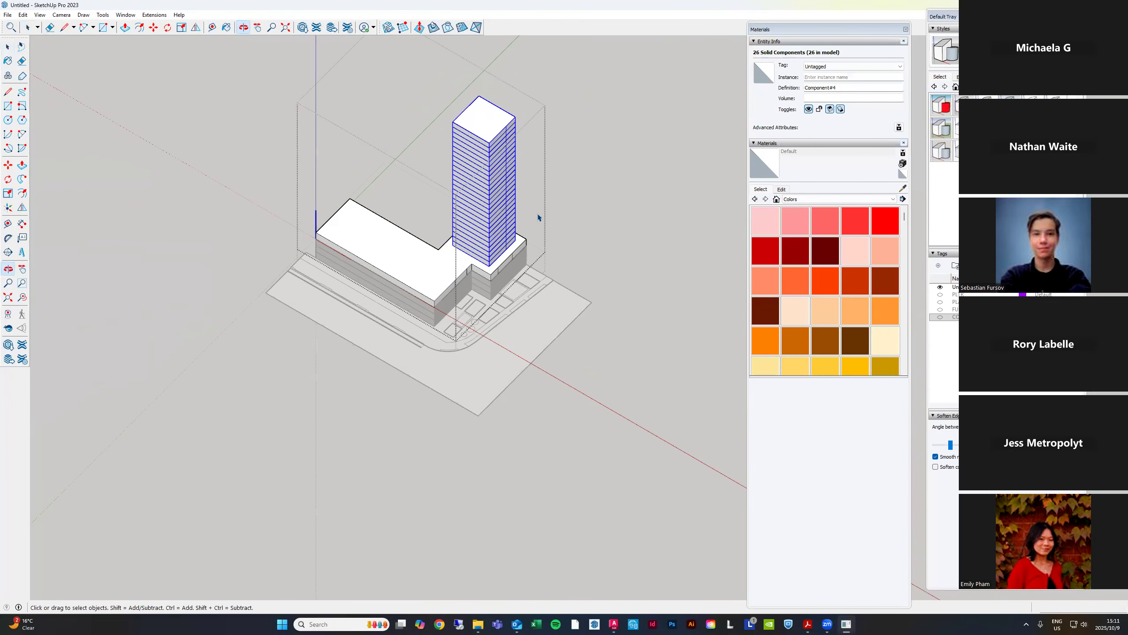
scroll(518, 251, "up", 4)
key("m")
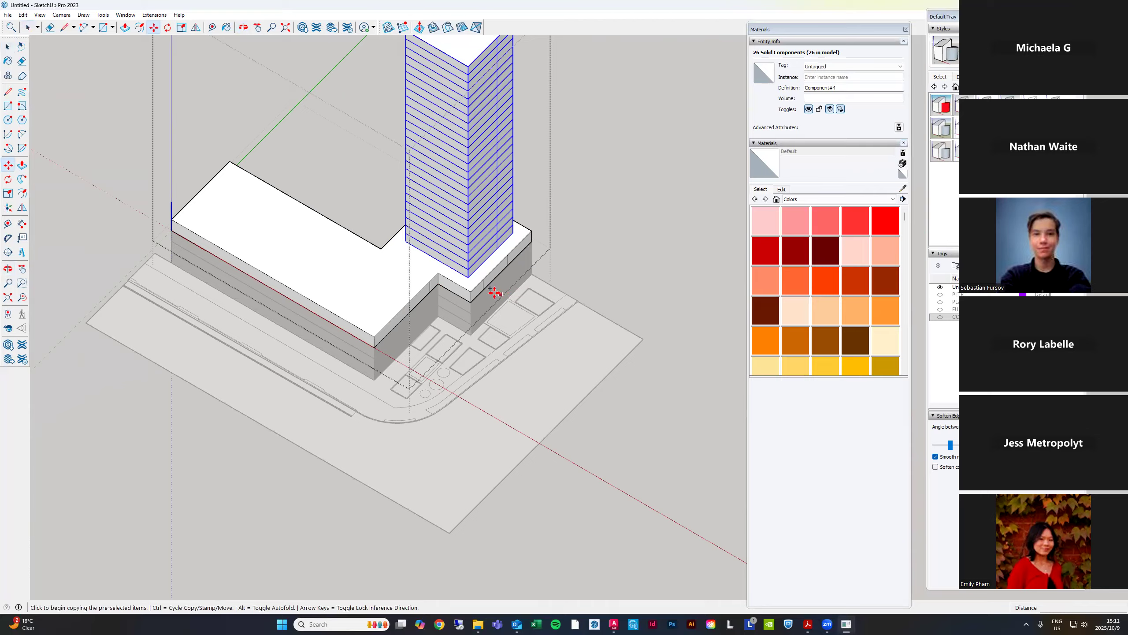
left_click(471, 290)
key("ctrl")
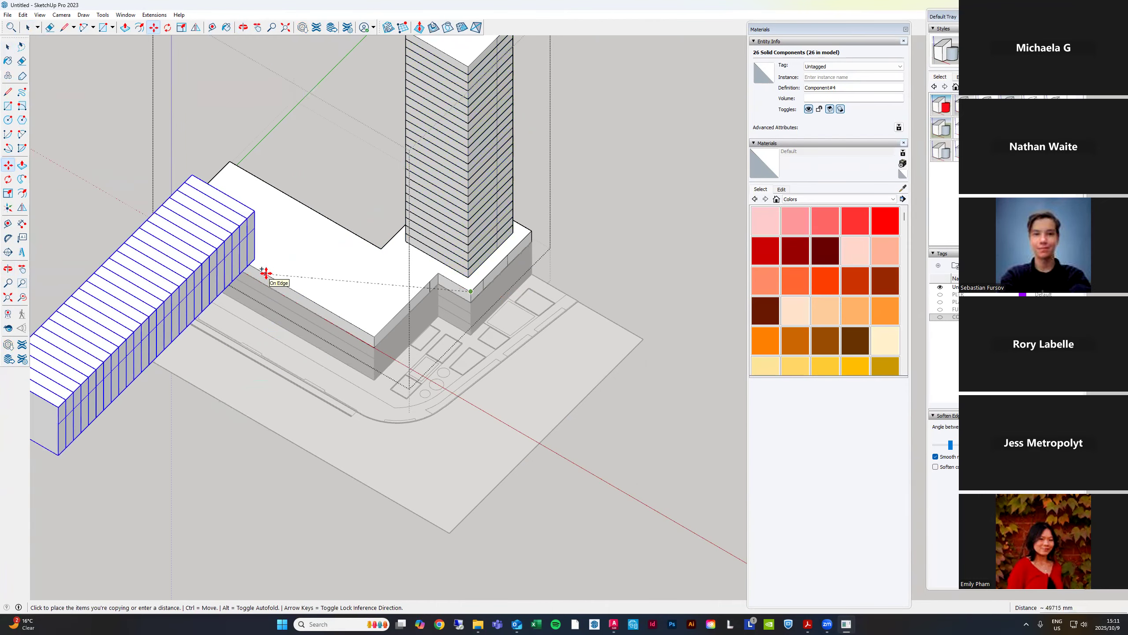
key("Escape")
key("space")
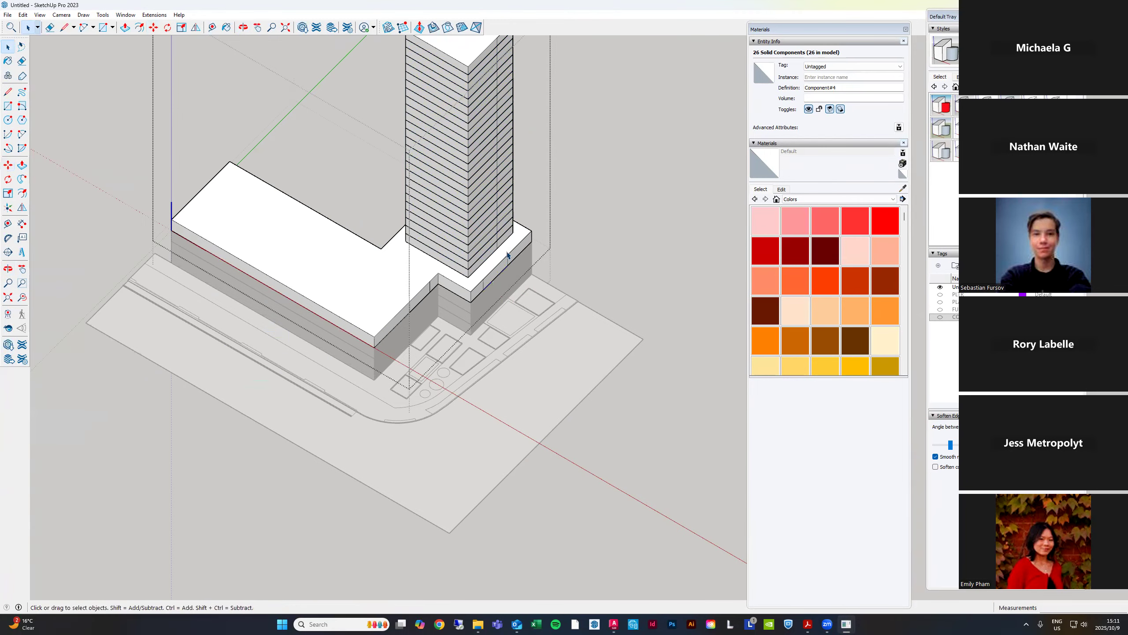
Select all 26 storeys of the tower and copy them from the short wing onto the roof of the long wing
scroll(508, 252, "down", 3)
left_click(512, 164)
middle_click_drag(490, 234, 519, 283)
left_click_drag(419, 56, 420, 58)
middle_click_drag(456, 244, 531, 244)
scroll(513, 265, "up", 3)
key("m")
key("ctrl")
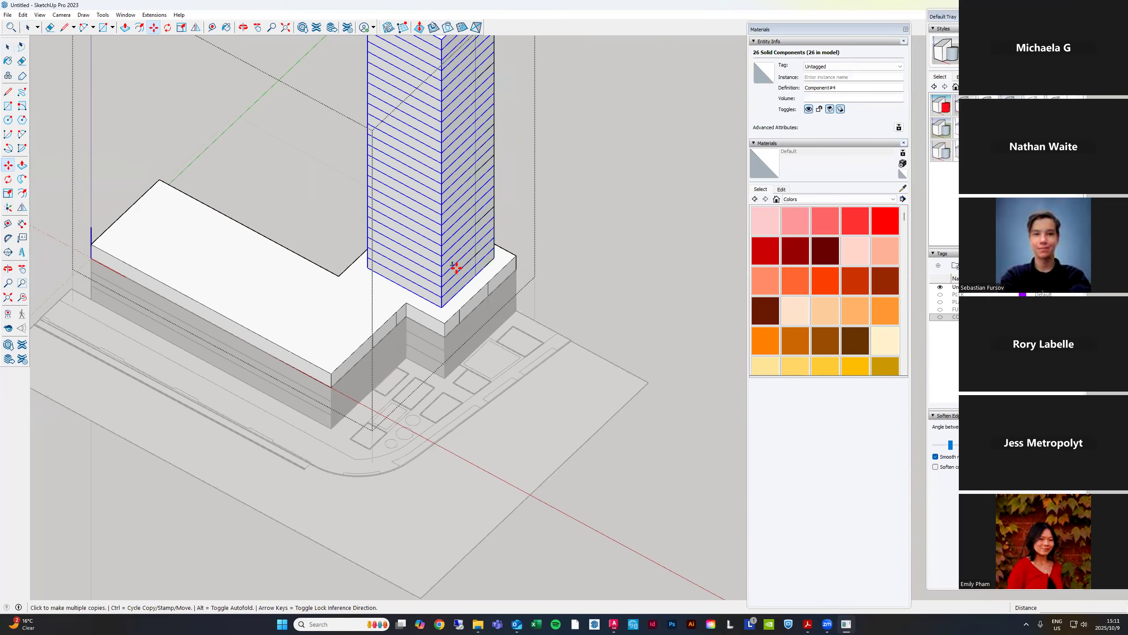
left_click(489, 261)
left_click(341, 279)
middle_click_drag(473, 366, 522, 78)
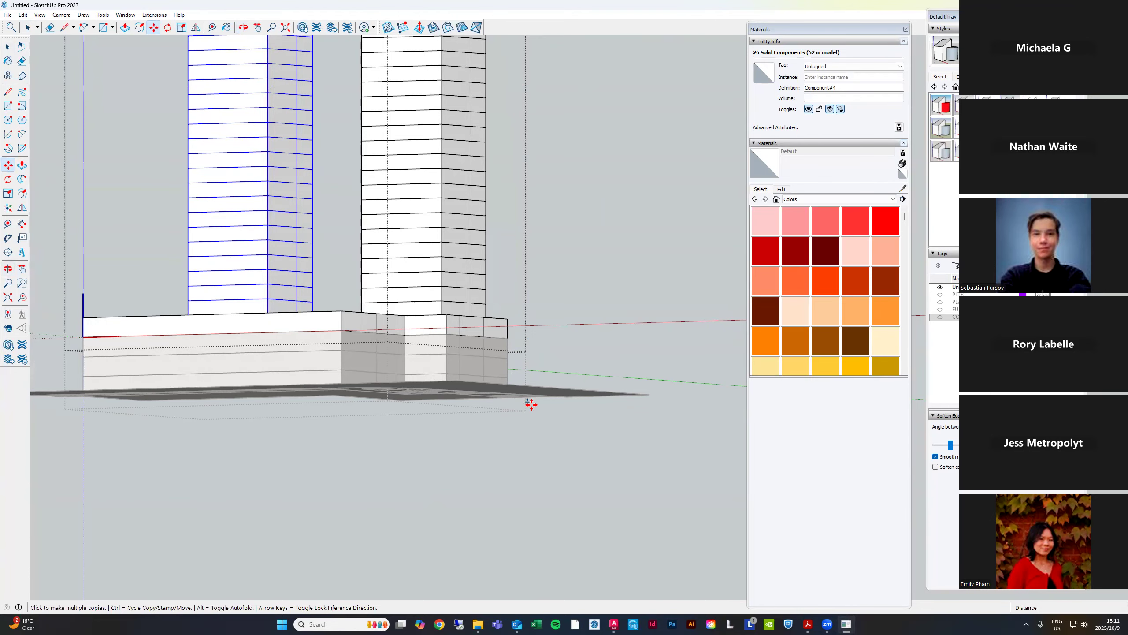
scroll(521, 403, "down", 4)
middle_click_drag(398, 340, 390, 257)
middle_click_drag(398, 379, 396, 217)
key("space")
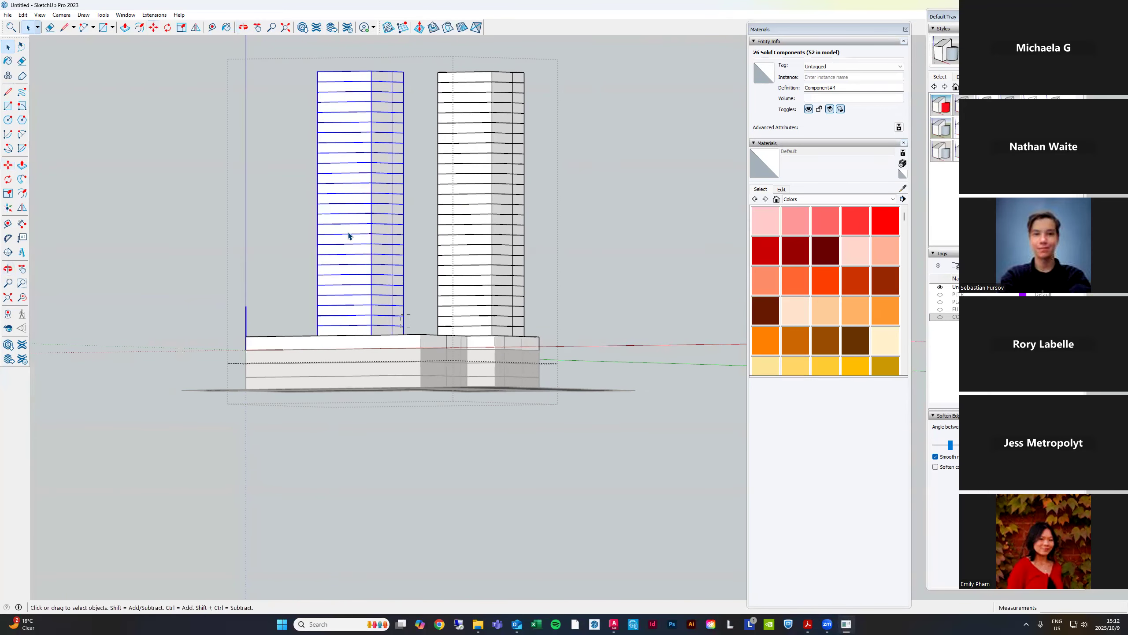
Move the copied tower about 17.9 m along the long wing's roof, away from the original tower, and deselect it
middle_click_drag(376, 274, 420, 396)
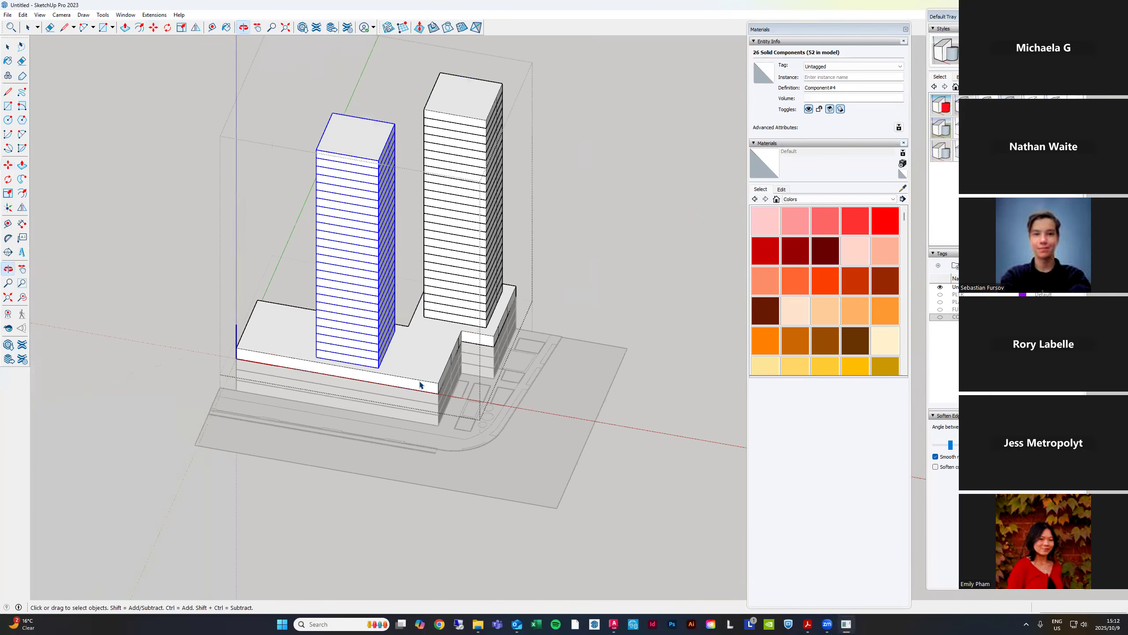
key("m")
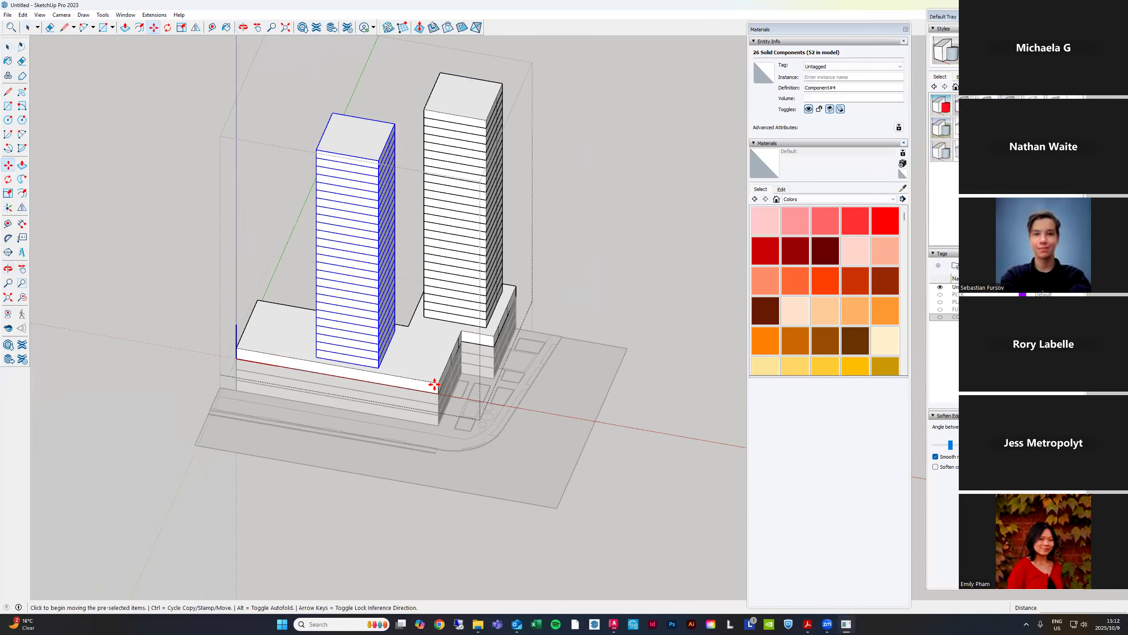
left_click(439, 383)
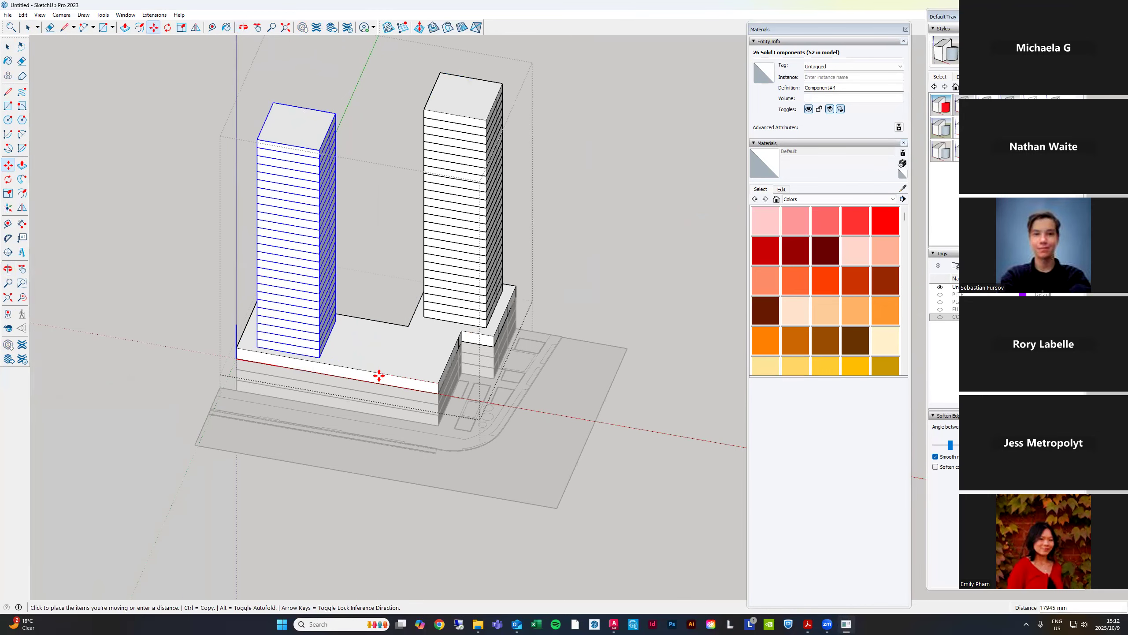
left_click(377, 376)
middle_click_drag(435, 337, 351, 169)
key("space")
left_click(452, 389)
scroll(452, 389, "down", 1)
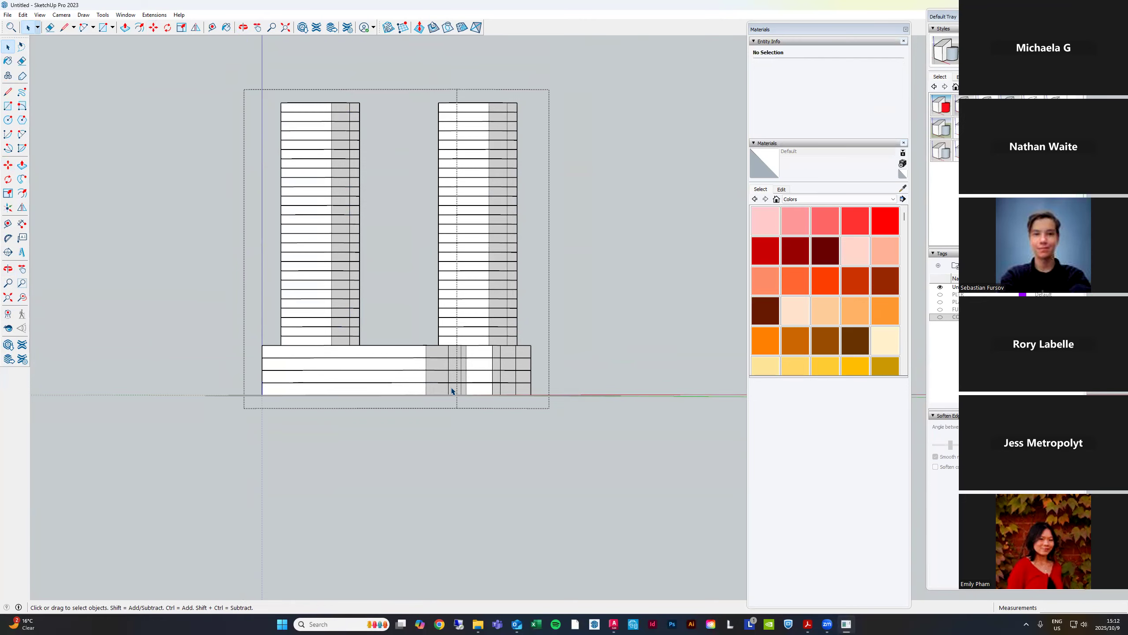
middle_click_drag(441, 390, 361, 103)
scroll(361, 102, "up", 2)
scroll(425, 267, "down", 3)
middle_click_drag(425, 267, 379, 170)
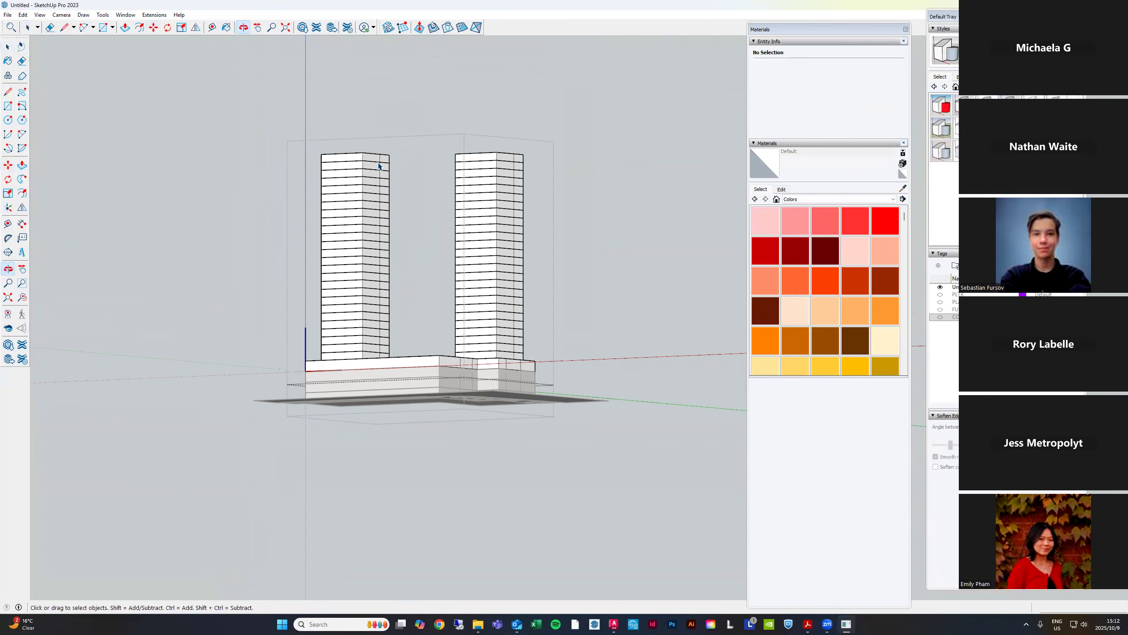
scroll(379, 170, "up", 2)
left_click_drag(428, 202, 436, 228)
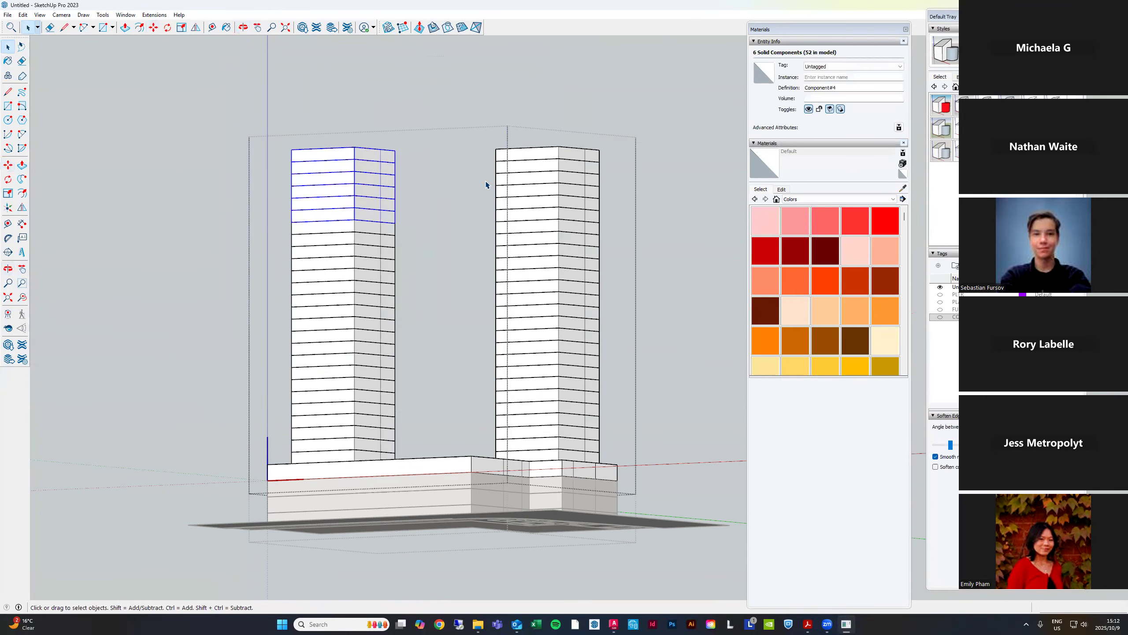
middle_click_drag(463, 180, 382, 307)
left_click(346, 134)
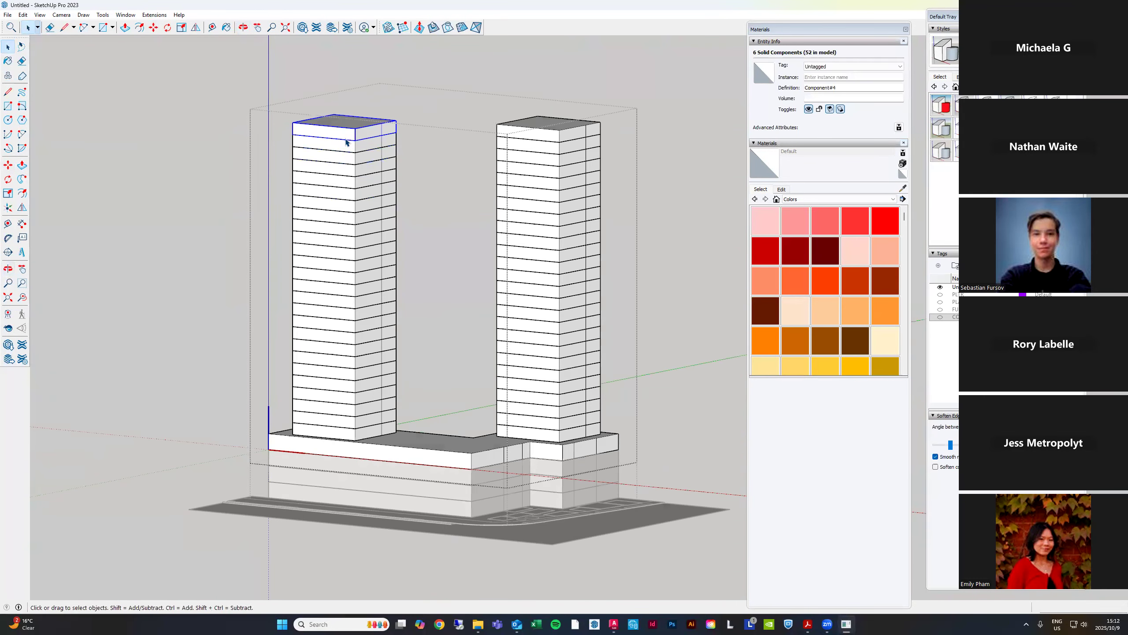
key("m")
key("space")
Select the top six storeys of the long wing's tower and copy them onto its roof to make it taller
left_click_drag(418, 182, 357, 149)
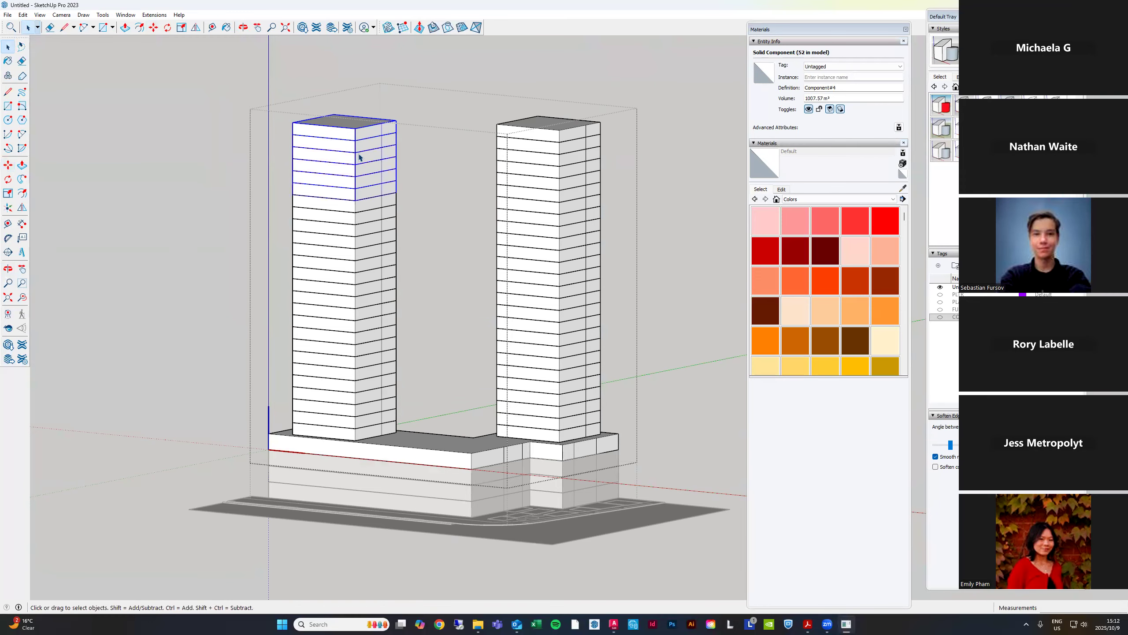
middle_click_drag(357, 202, 363, 210)
key("m")
left_click(362, 209)
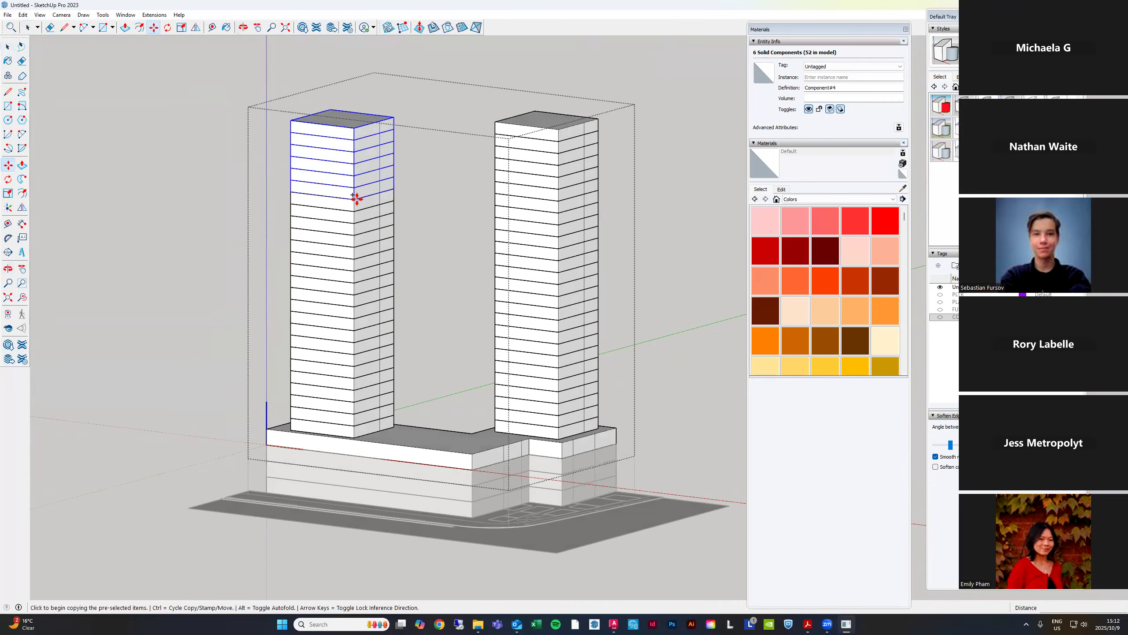
left_click(357, 129)
key("space")
middle_click_drag(371, 114, 418, 169)
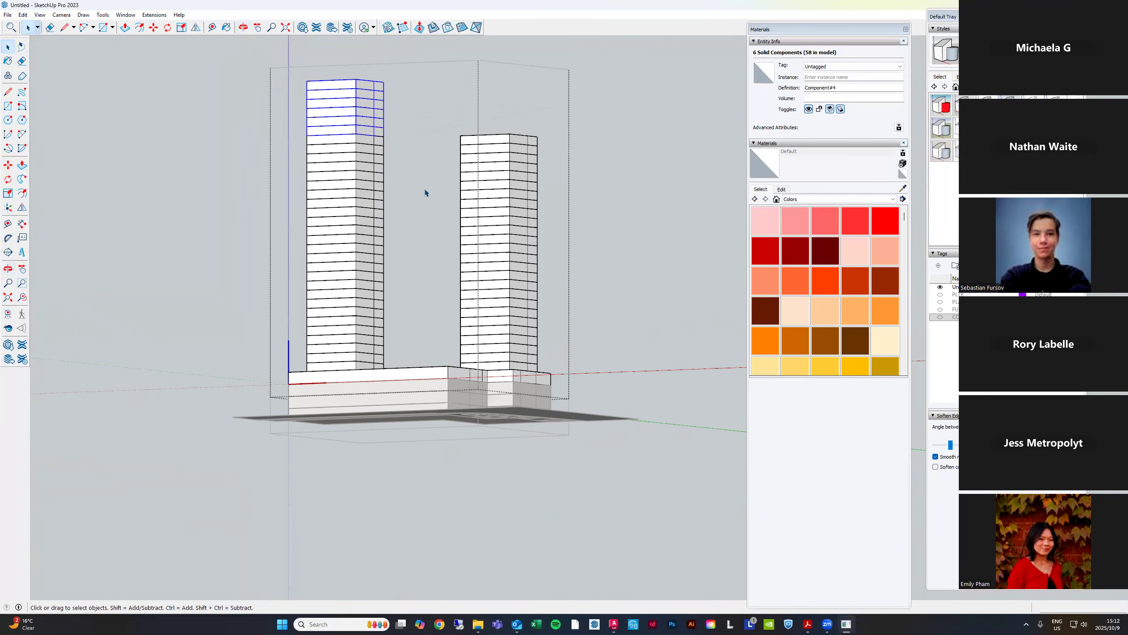
Select all 32 storeys of the taller tower and make them unique from the other tower's component
middle_click_drag(385, 327, 393, 399)
scroll(357, 373, "up", 4)
scroll(394, 398, "down", 6)
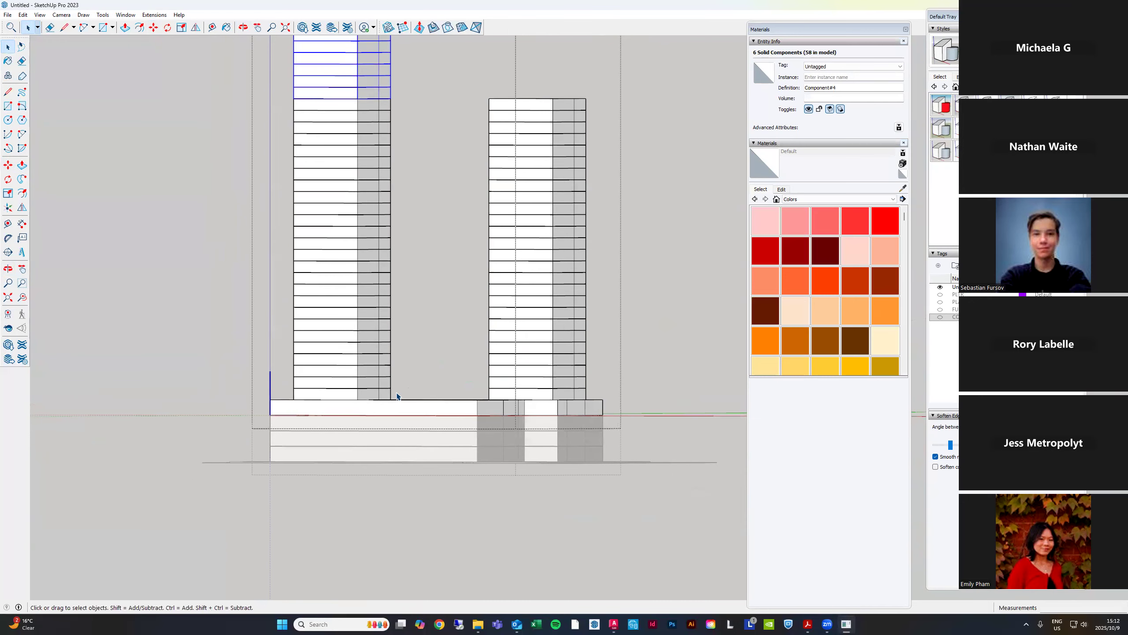
left_click_drag(396, 393, 272, 87)
middle_click_drag(371, 307, 364, 362)
right_click(363, 251)
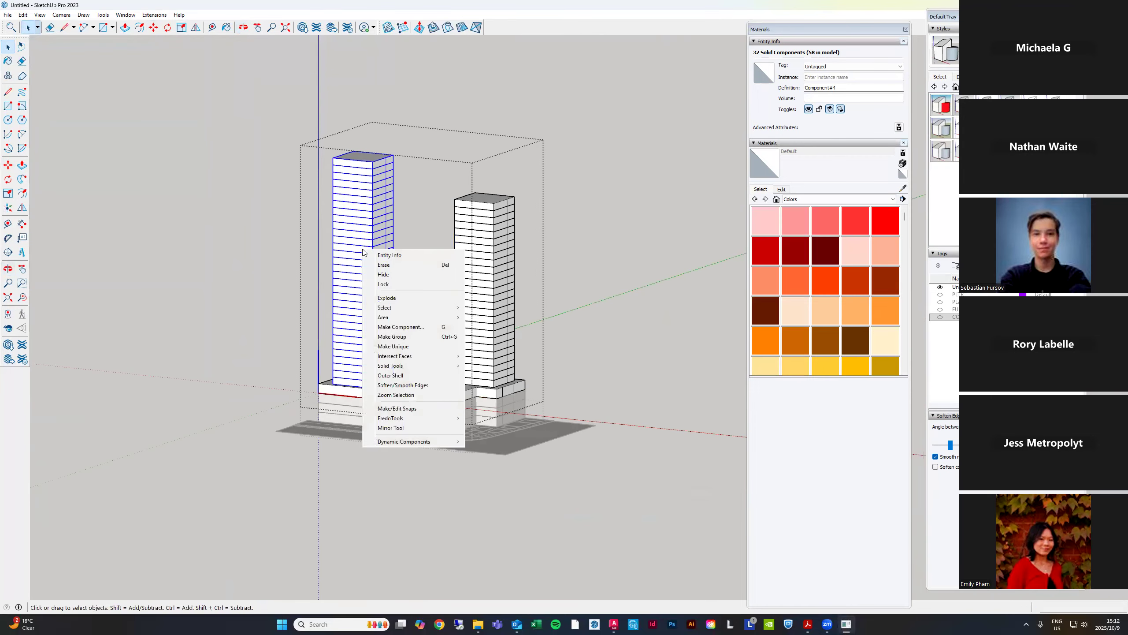
left_click(413, 346)
Open a storey of the taller tower, extrude its side face toward the short wing by about 7.6 m, and close the component
scroll(388, 391, "up", 3)
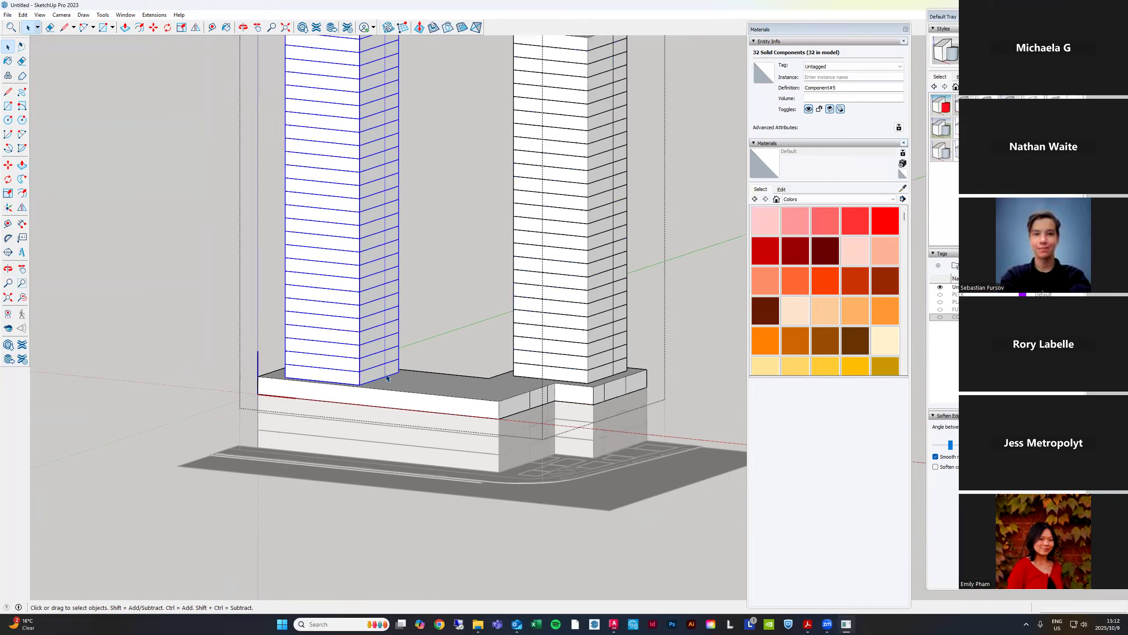
scroll(387, 377, "up", 2)
key("Escape")
key("p")
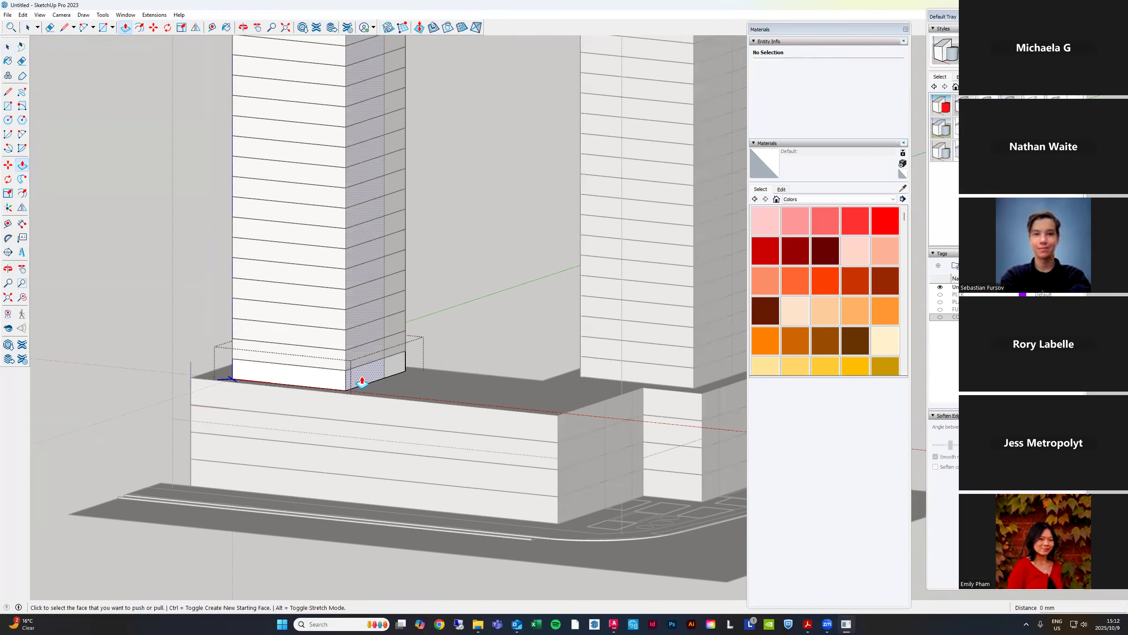
key("e")
left_click(384, 369)
key("p")
left_click(378, 380)
scroll(449, 387, "down", 4)
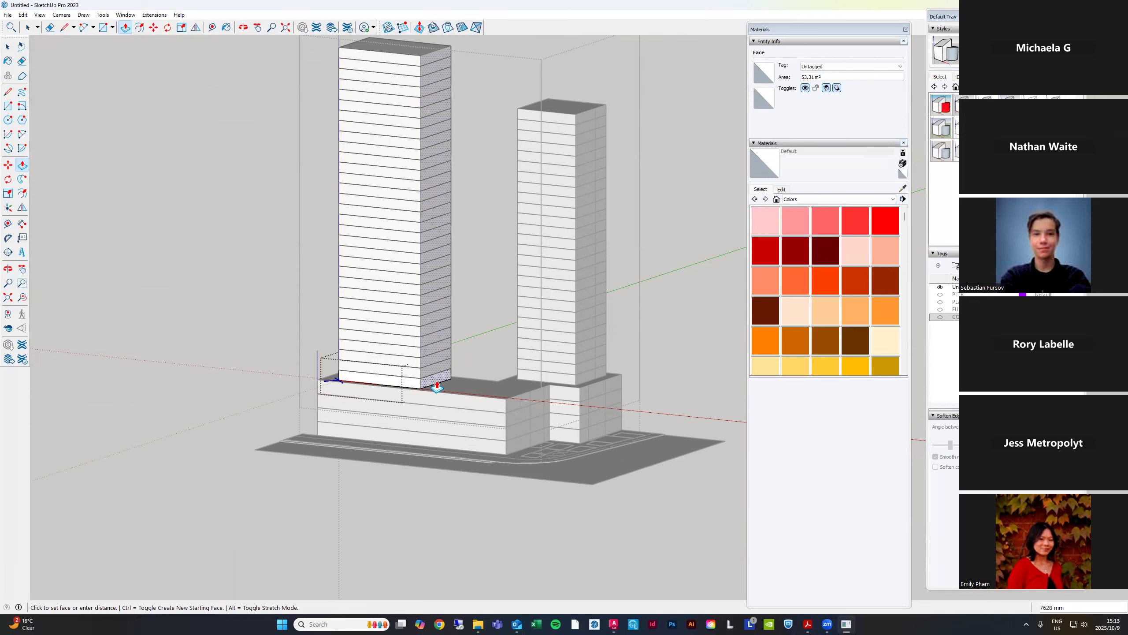
left_click(437, 385)
key("space")
left_click(487, 327)
Examine both towers from several angles and inspect where their lowest storeys meet the podium roof
scroll(487, 326, "down", 2)
middle_click_drag(521, 365, 523, 353)
middle_click_drag(621, 446, 554, 527)
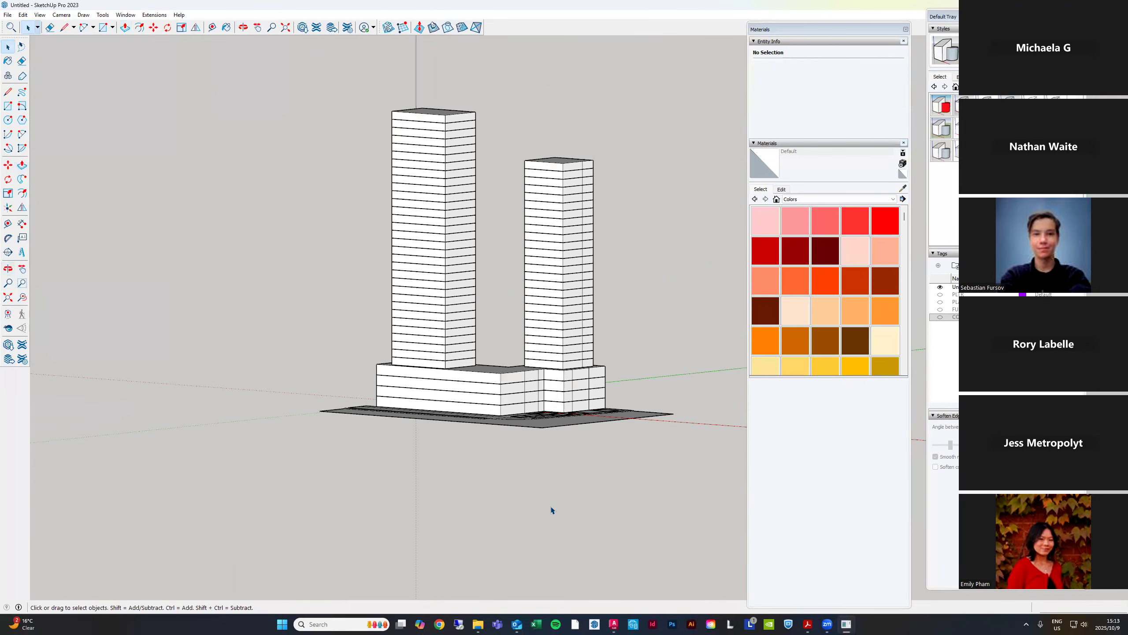
middle_click_drag(554, 417, 568, 395)
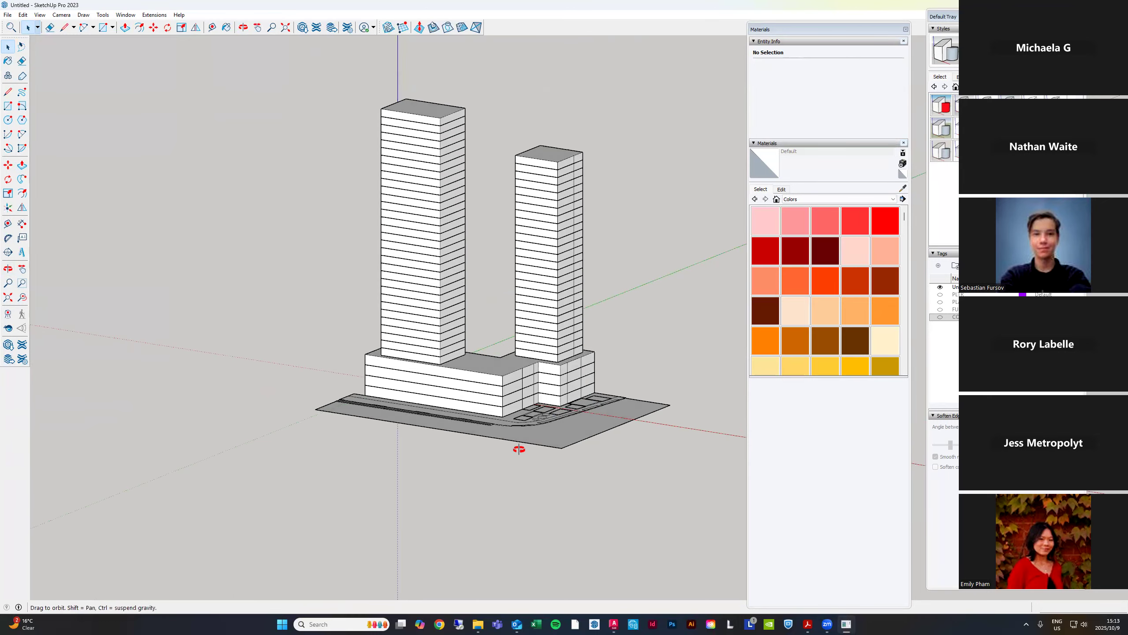
scroll(516, 448, "up", 8)
middle_click_drag(567, 405, 683, 349)
scroll(644, 356, "up", 10)
key("e")
scroll(631, 347, "down", 4)
key("space")
scroll(604, 371, "down", 4)
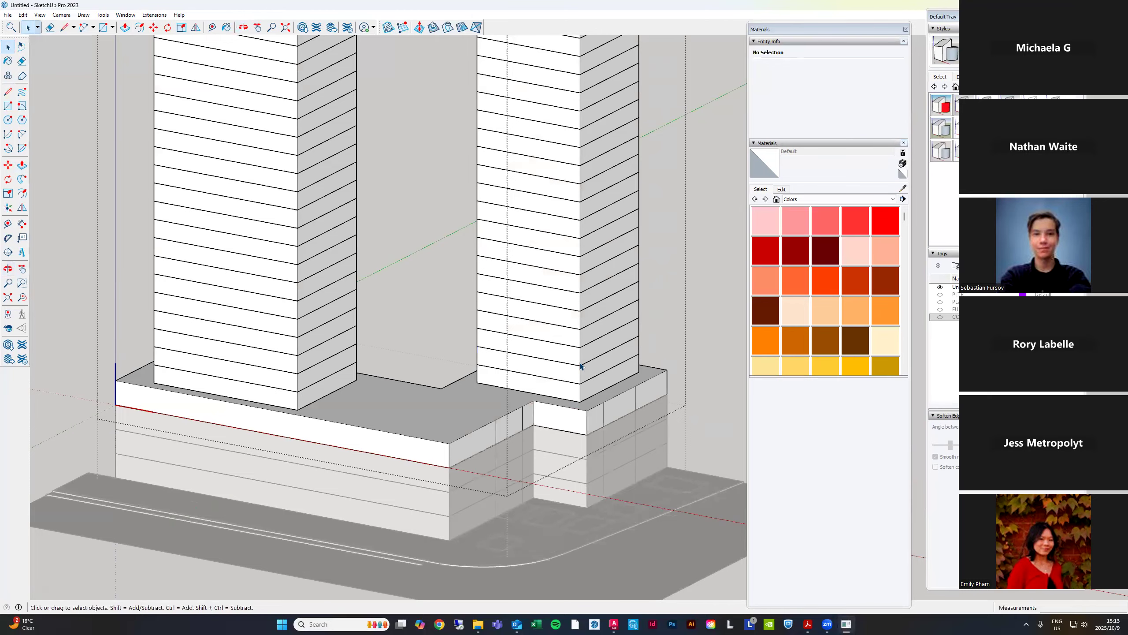
scroll(581, 366, "up", 5)
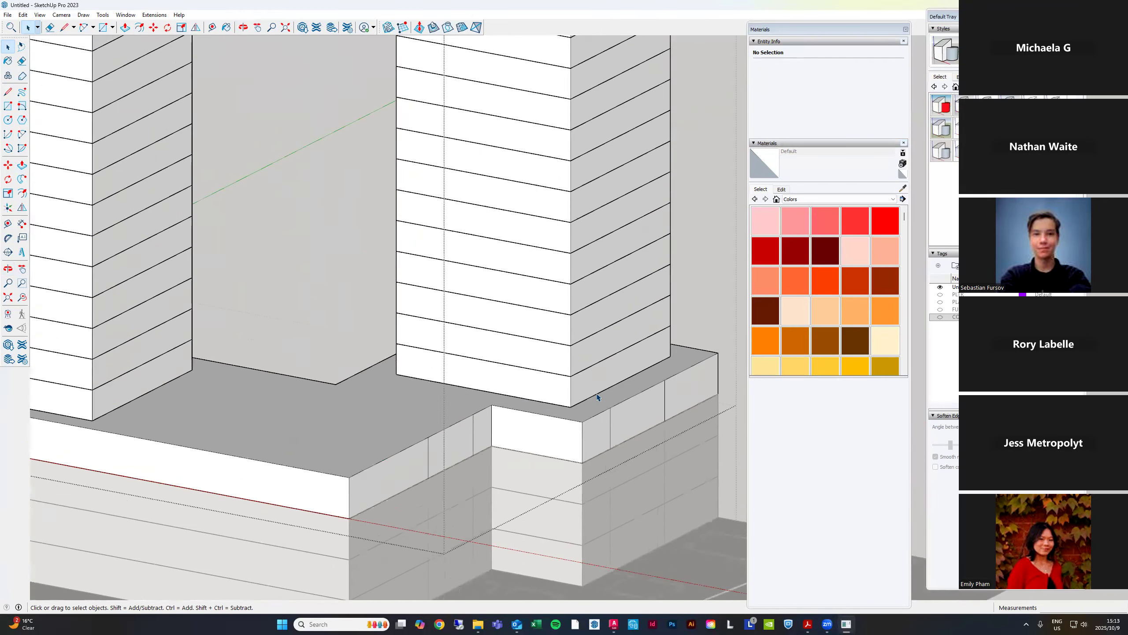
mouse_move(617, 383)
middle_mouse_down()
mouse_move(607, 356)
mouse_move(616, 358)
middle_mouse_up()
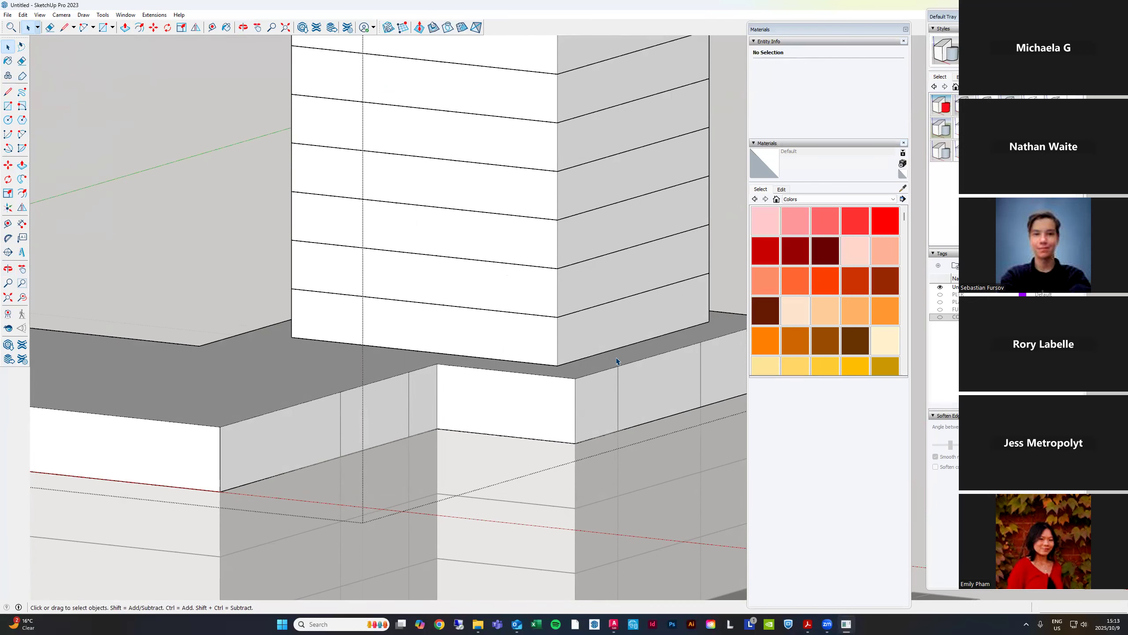
scroll(572, 367, "down", 3)
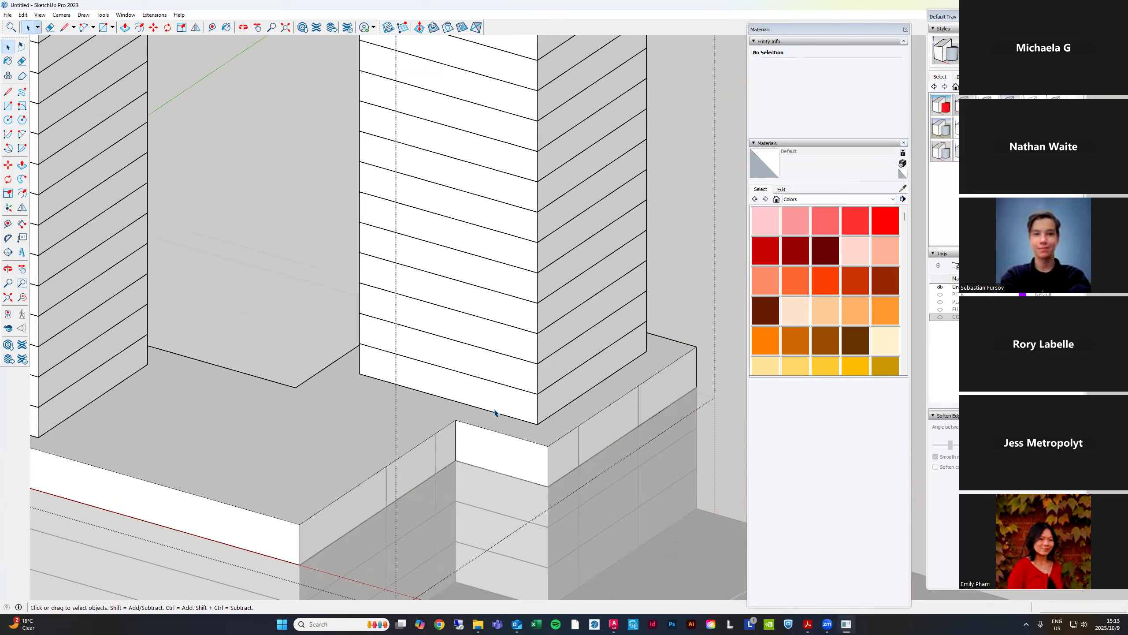
middle_click_drag(574, 471, 582, 336)
Make the lowest storey of the shorter tower and the lowest storey of the taller tower unique components
left_click(569, 413)
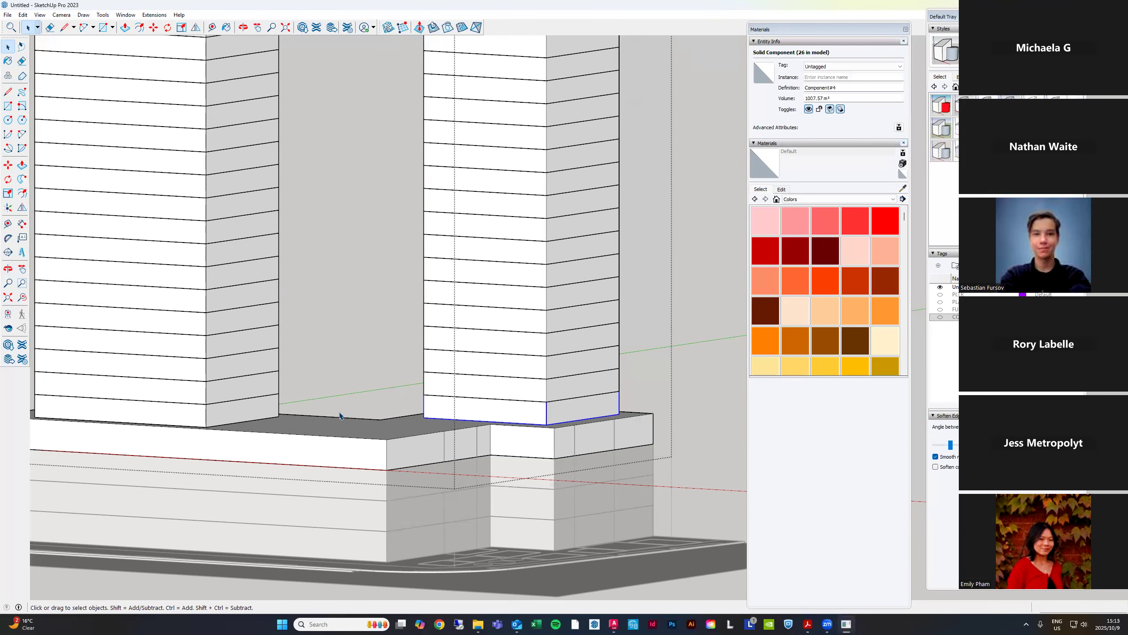
right_click(459, 413)
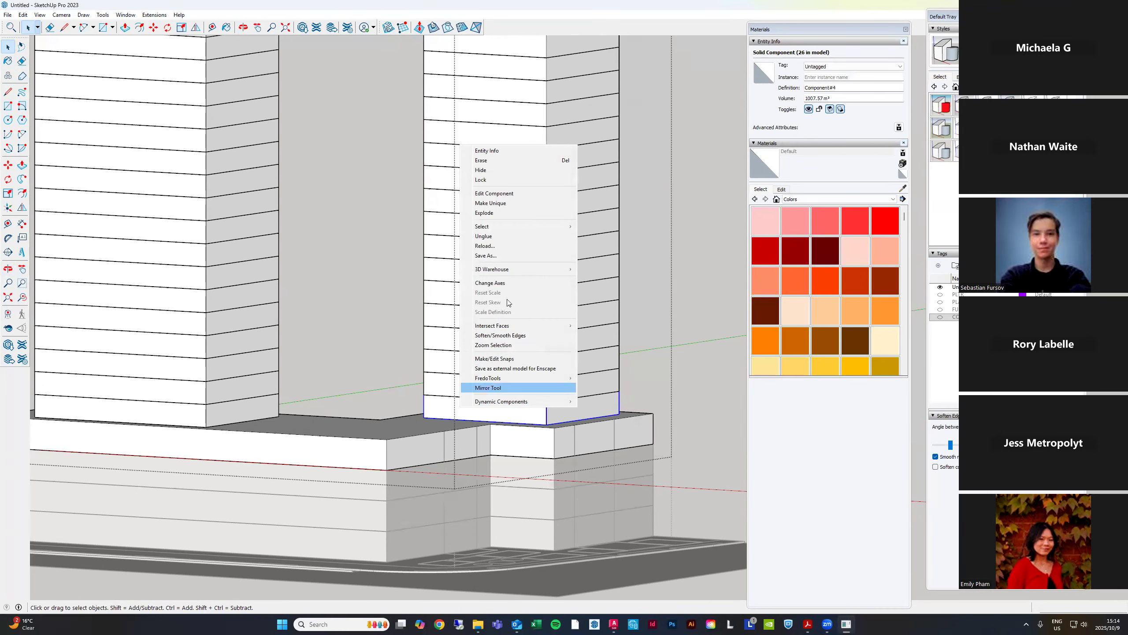
left_click(494, 204)
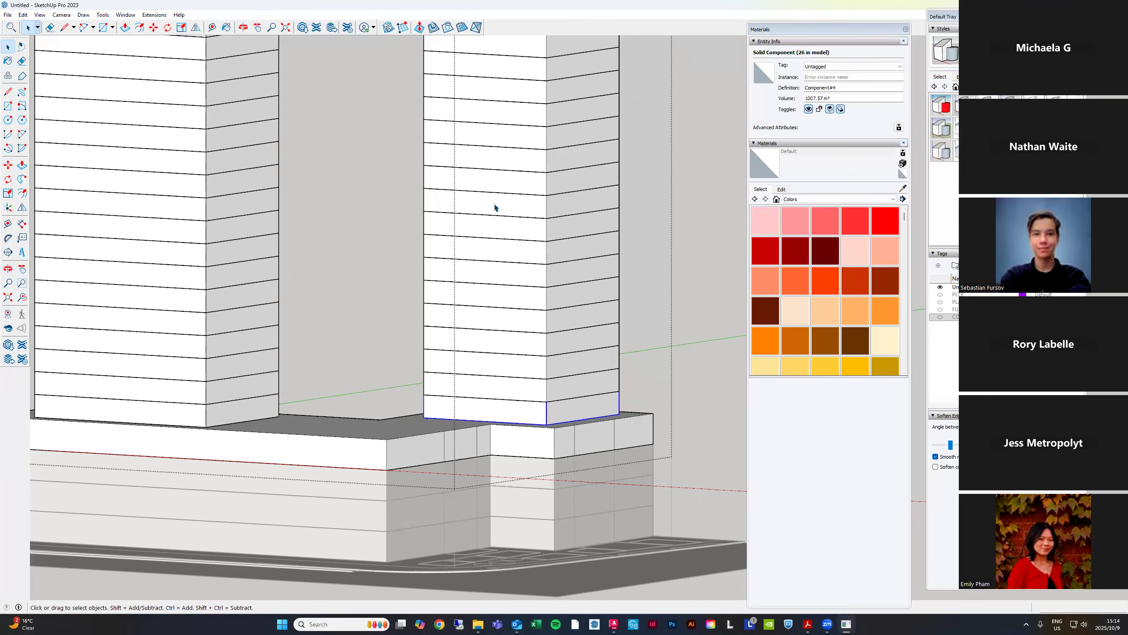
right_click(179, 420)
left_click(220, 246)
right_click(256, 408)
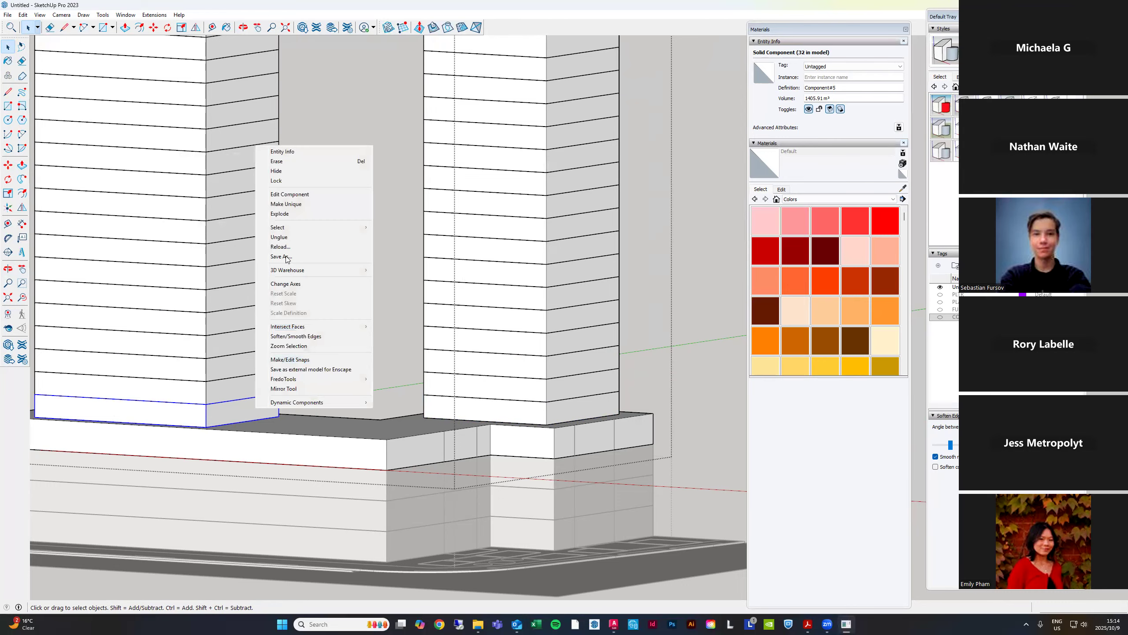
left_click(286, 208)
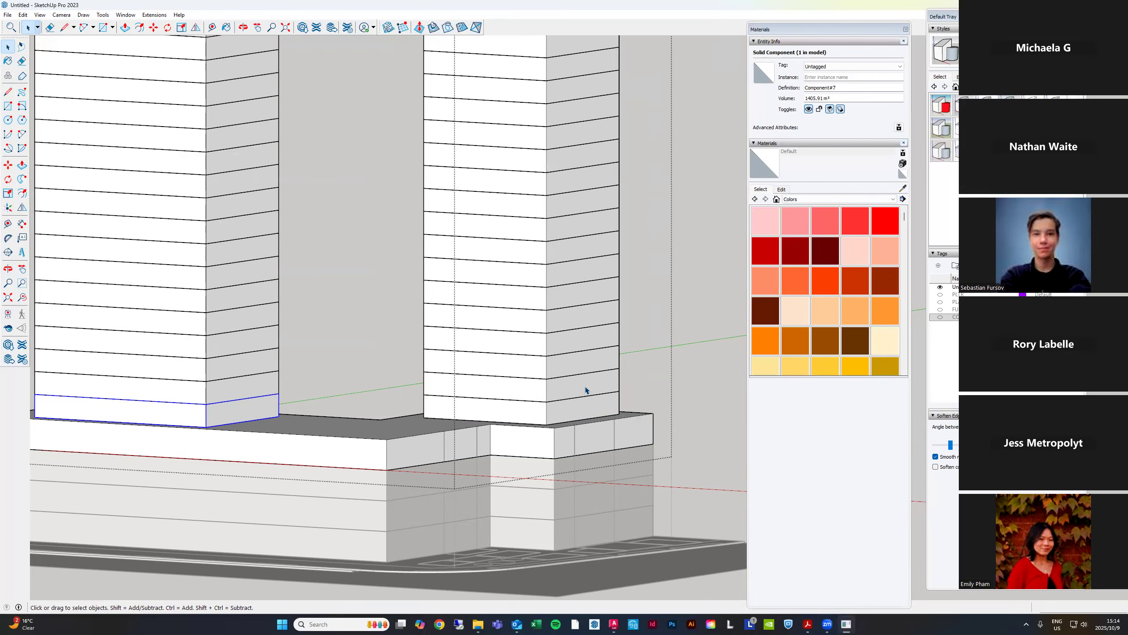
Open the shorter tower's storey just above its lowest one and offset its bottom face outward by 2 m
double_click(587, 392)
scroll(586, 409, "down", 4)
scroll(582, 411, "down", 2)
scroll(574, 408, "up", 10)
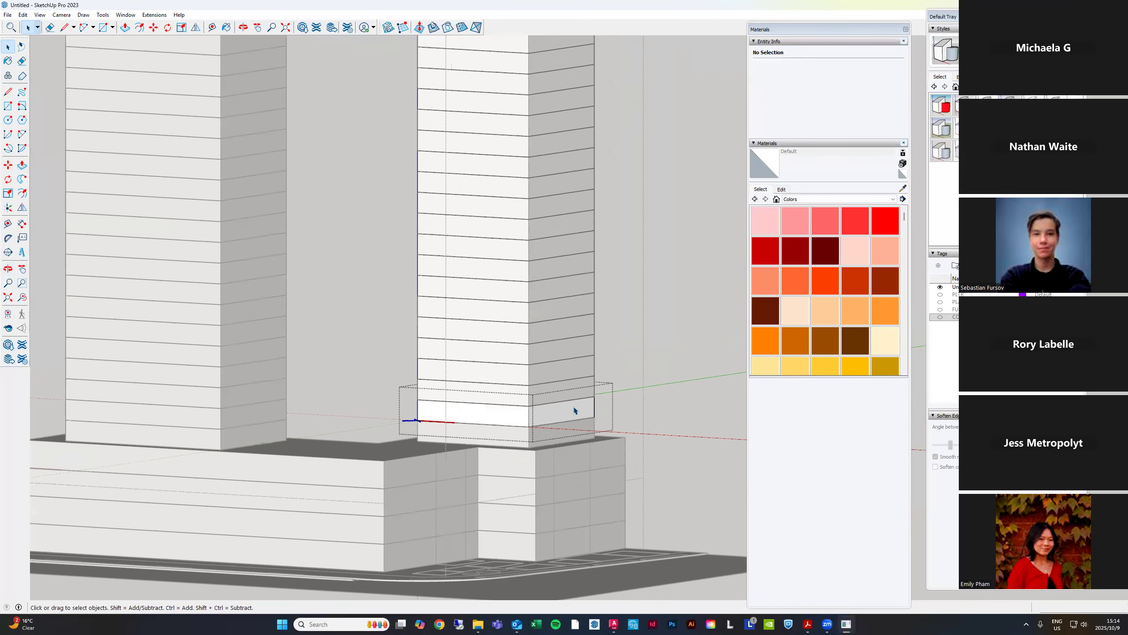
scroll(564, 472, "down", 4)
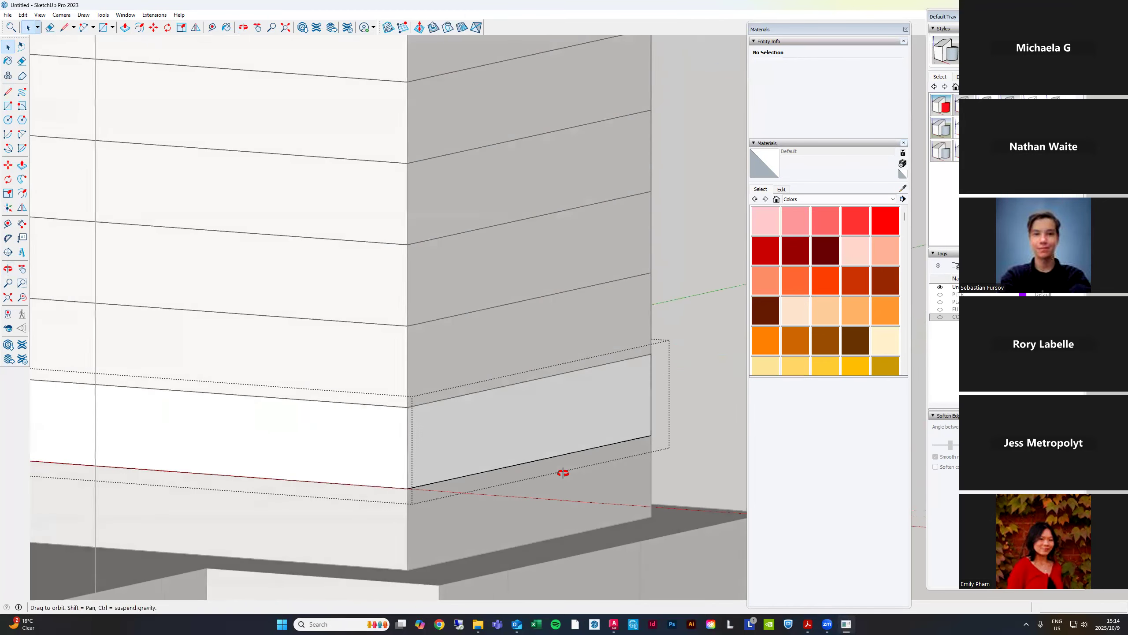
middle_click_drag(587, 396, 537, 377)
left_click(538, 377)
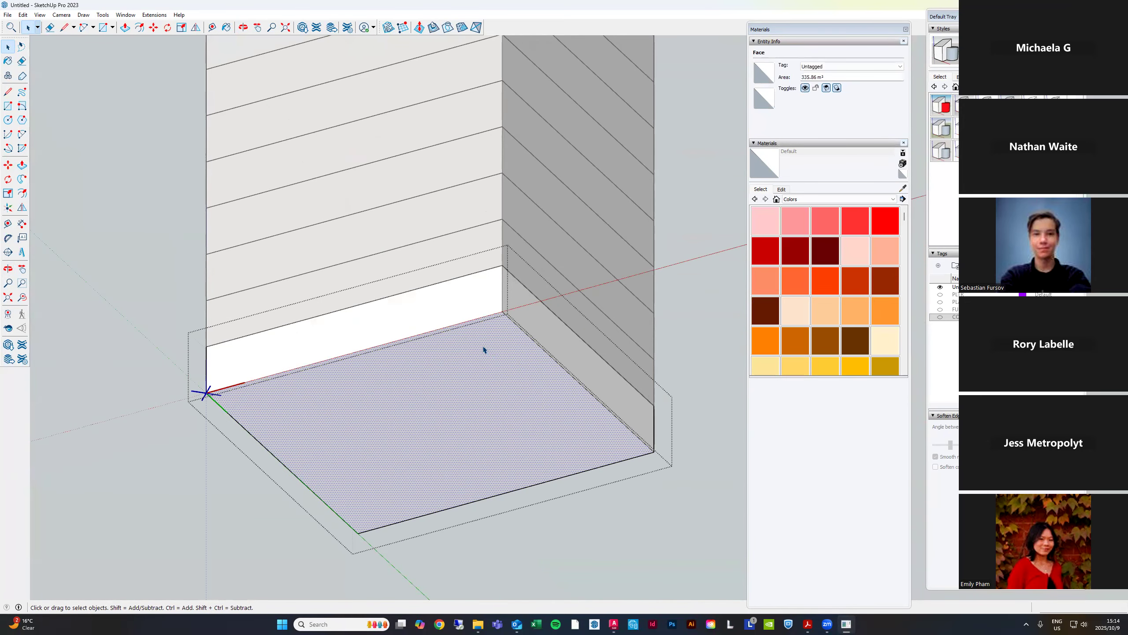
key("f")
left_click(518, 326)
type("2M")
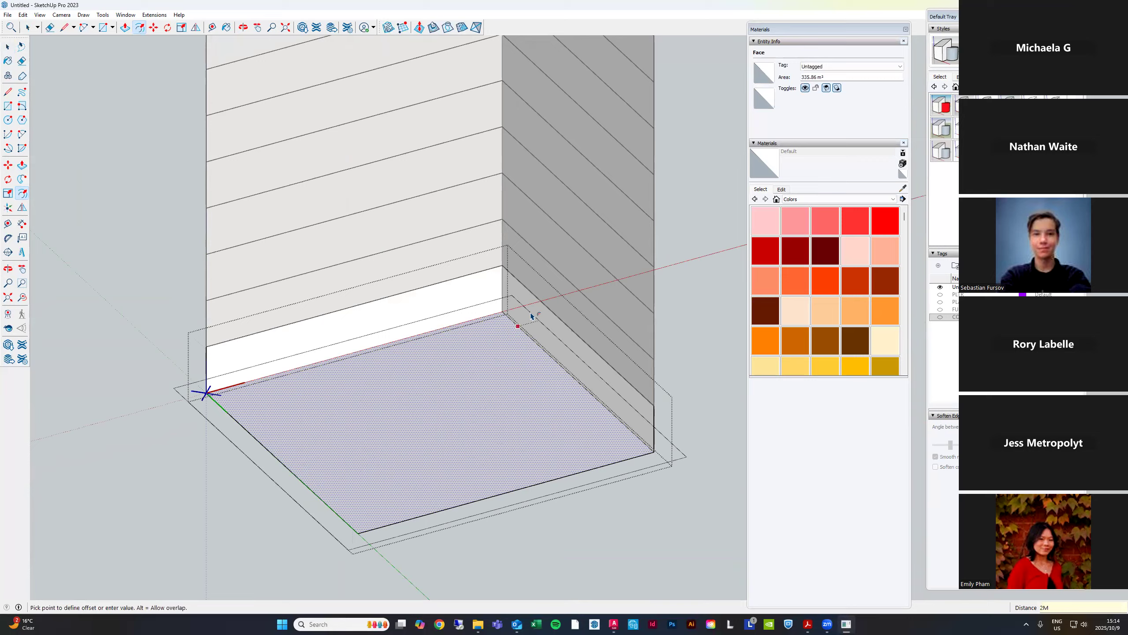
key("Return")
Extrude the projecting ring around the storey's base upward by 25 cm to form a balcony slab
middle_click_drag(529, 346, 658, 311)
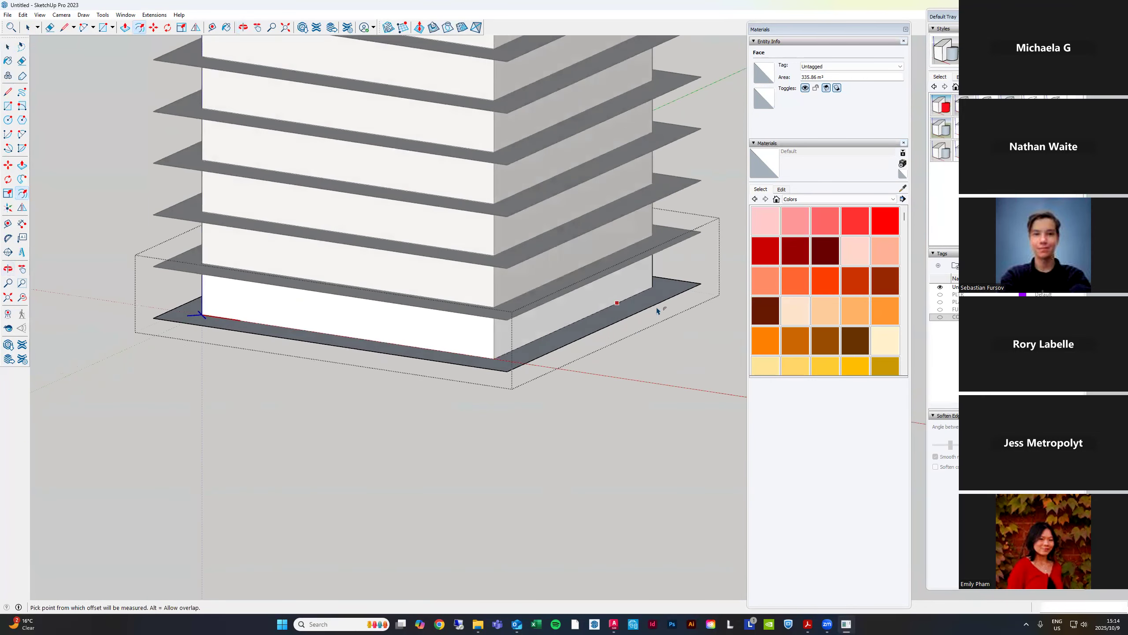
scroll(717, 280, "up", 5)
key("space")
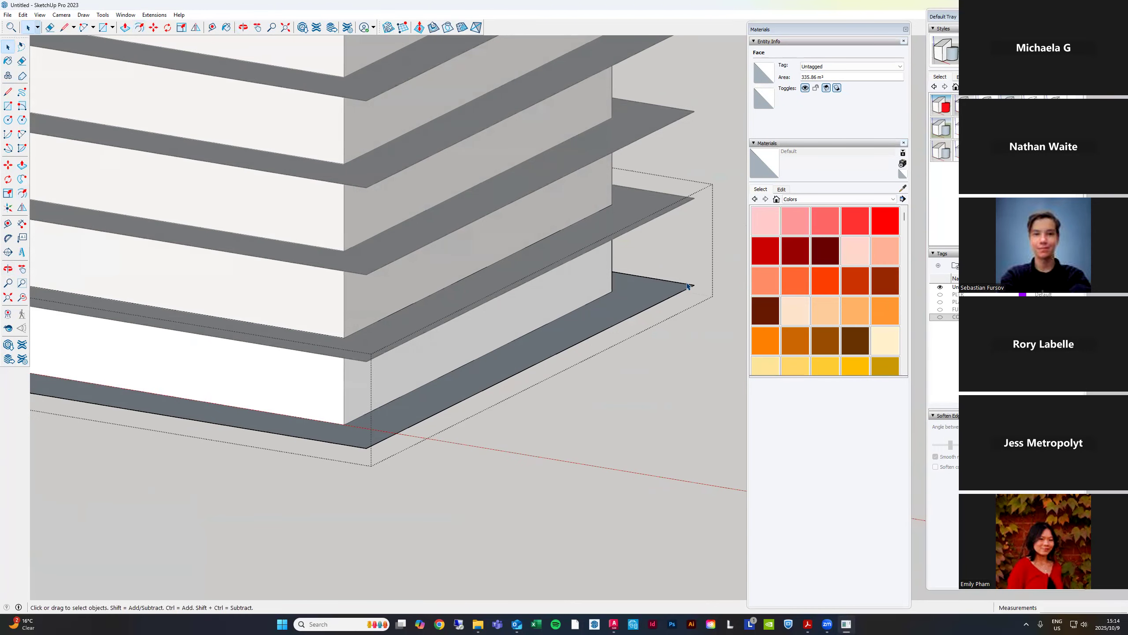
middle_click_drag(627, 298, 631, 297)
left_click(630, 296)
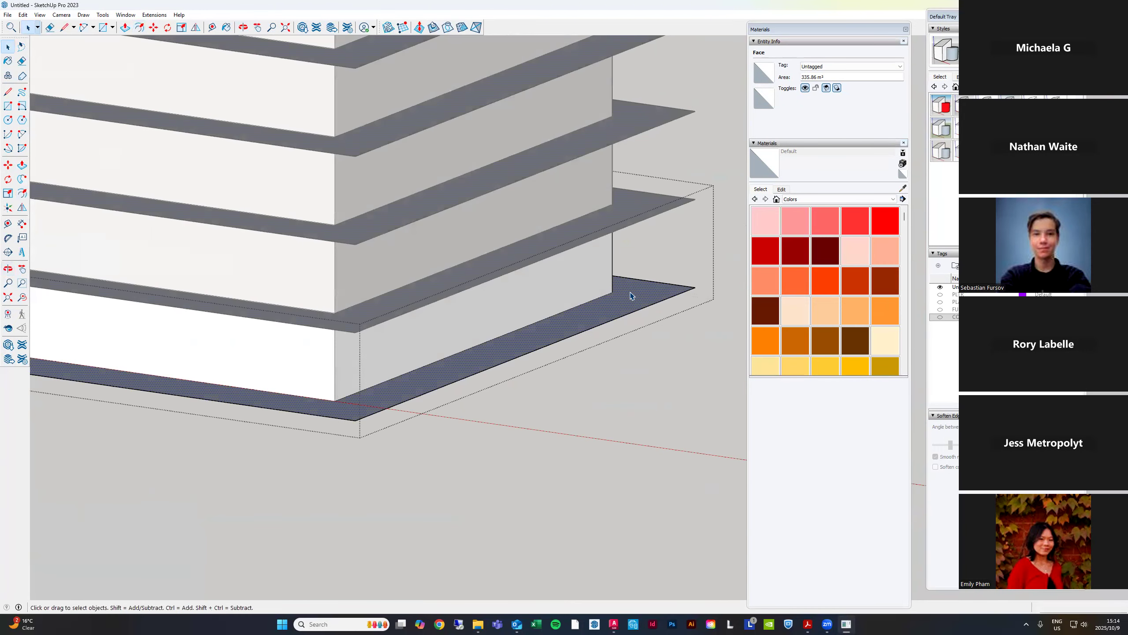
key("p")
left_click(643, 292)
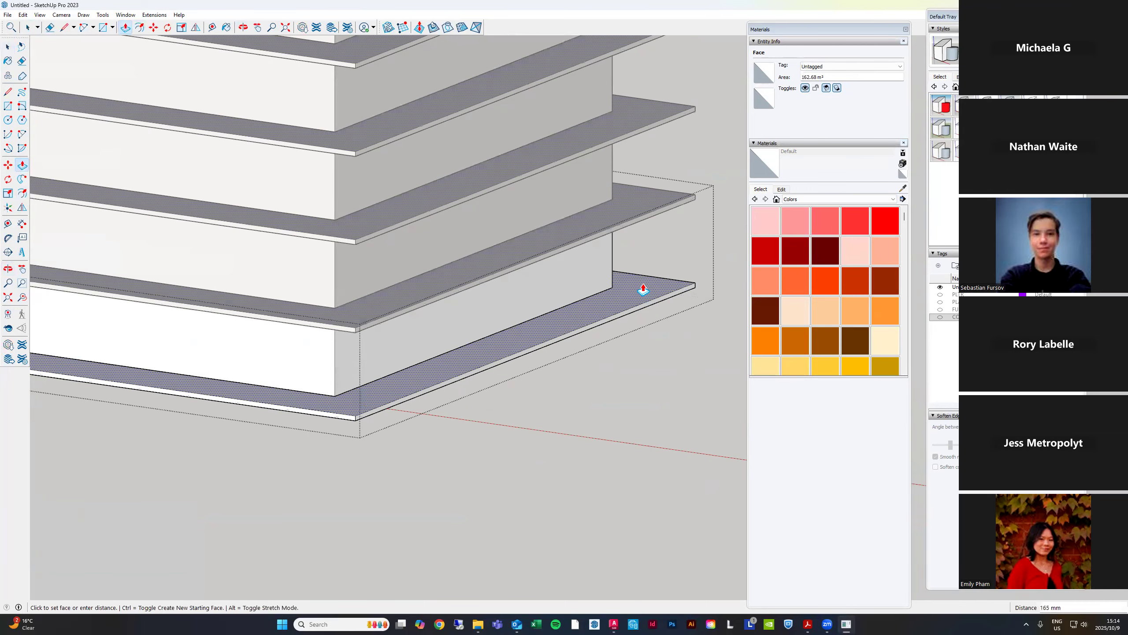
type("25CM")
key("Return")
key("space")
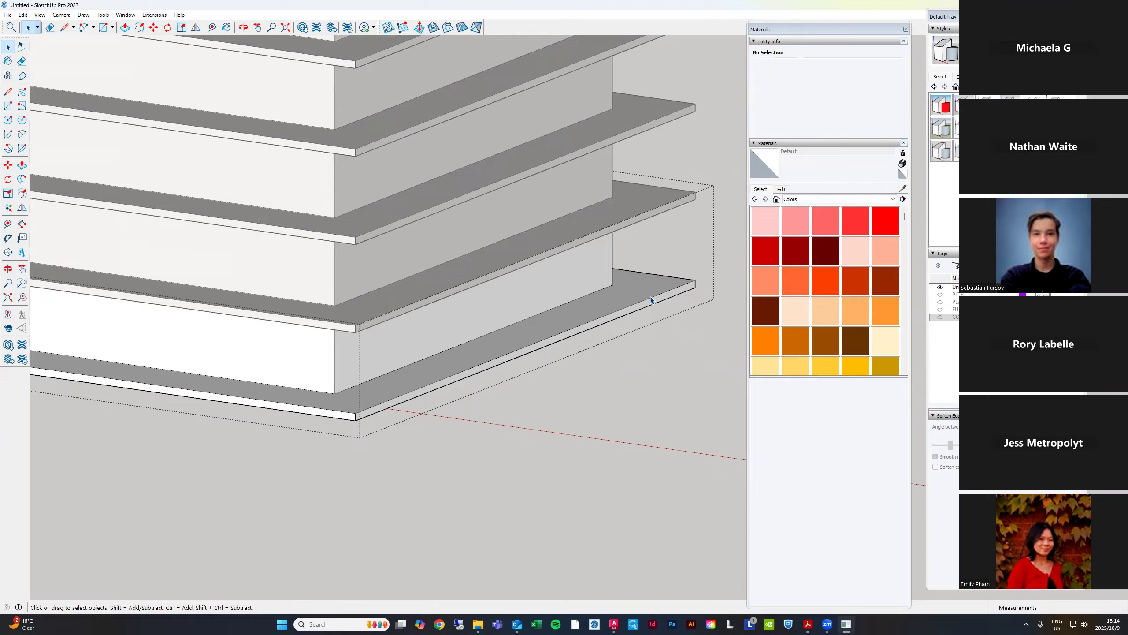
Offset the balcony slab's top face inward to create a narrow border along its outer edge
scroll(713, 282, "up", 5)
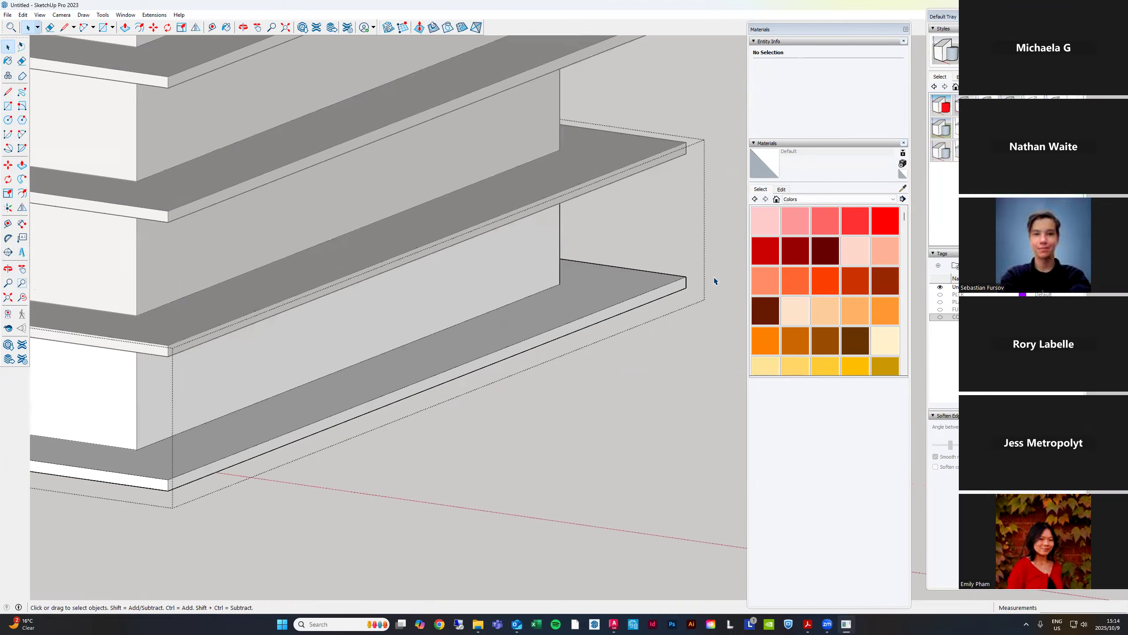
scroll(609, 309, "up", 3)
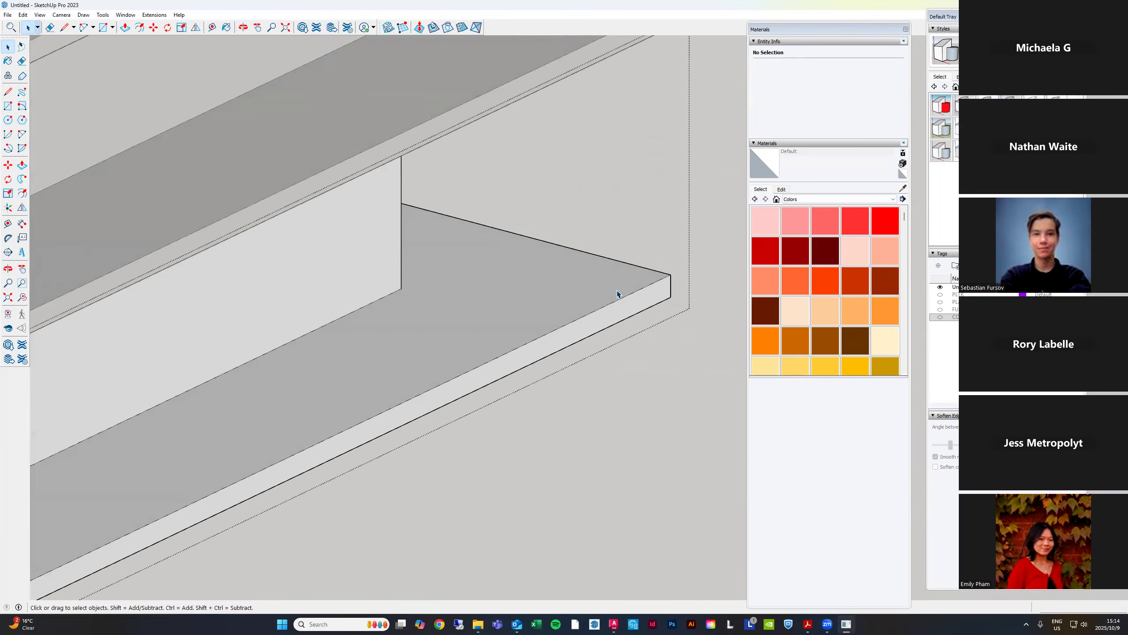
left_click(621, 276)
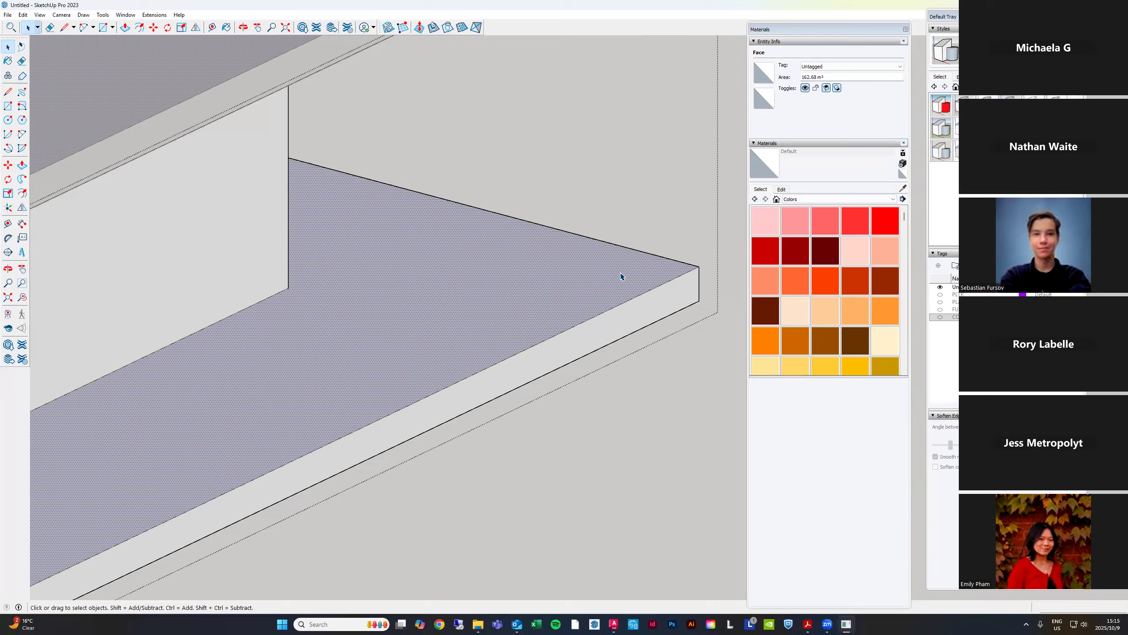
mouse_move(620, 276)
middle_mouse_down()
mouse_move(617, 296)
mouse_move(612, 288)
middle_mouse_up()
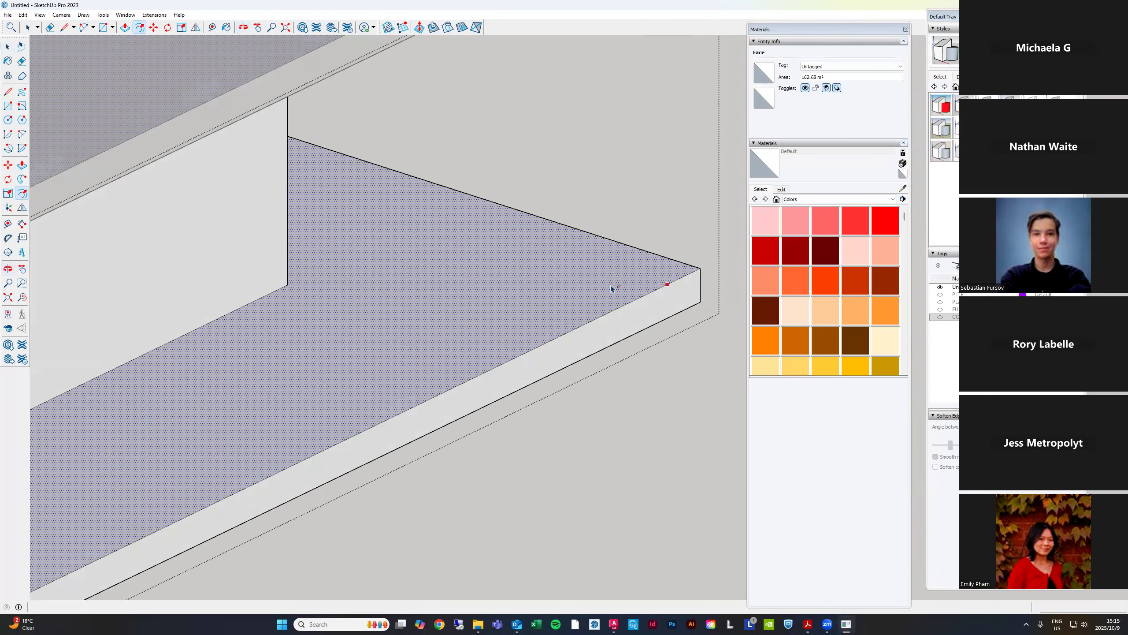
left_click(637, 267)
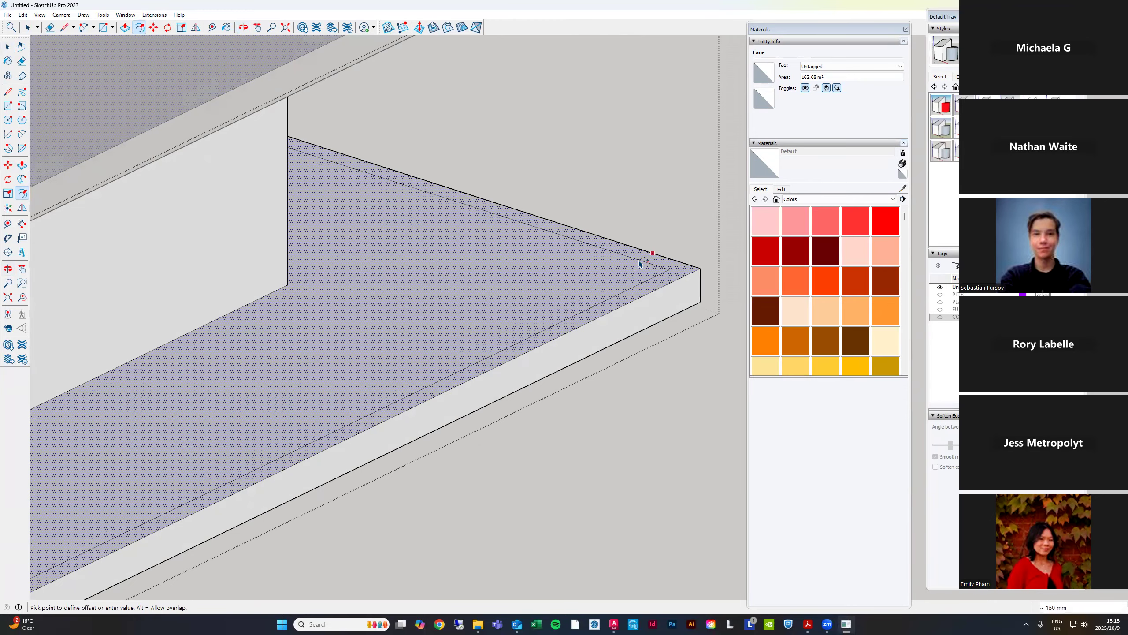
type("2")
key("Return")
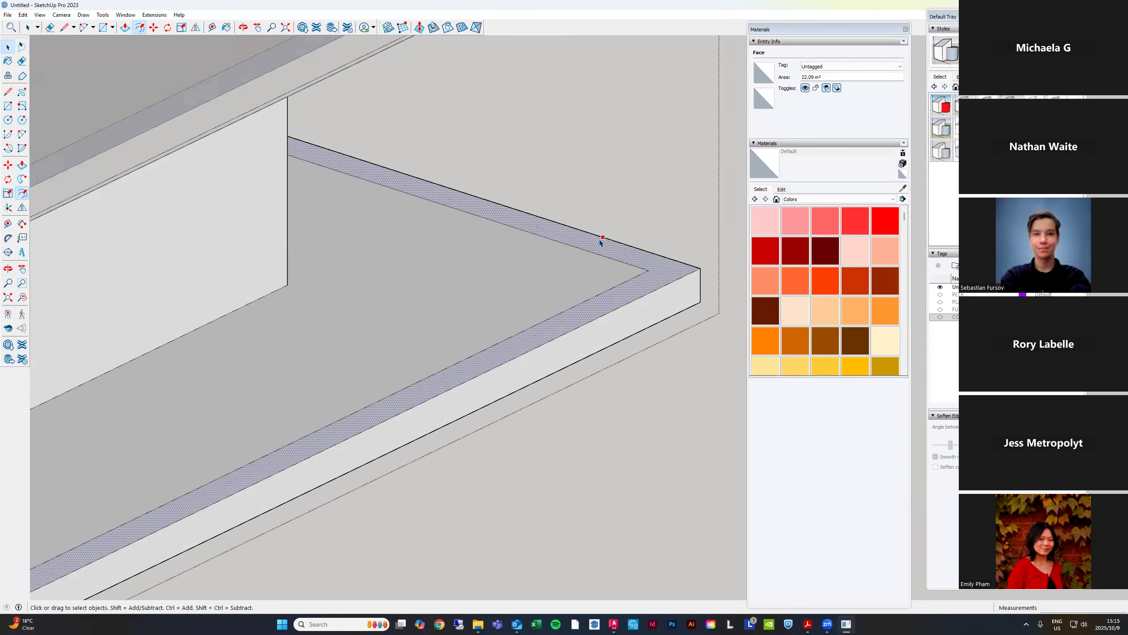
Offset the inner top face of the balcony slab inward by 2 mm and select the resulting thin strip with its edges
key("space")
scroll(598, 240, "up", 2)
left_click(625, 295)
middle_click_drag(655, 294, 659, 295)
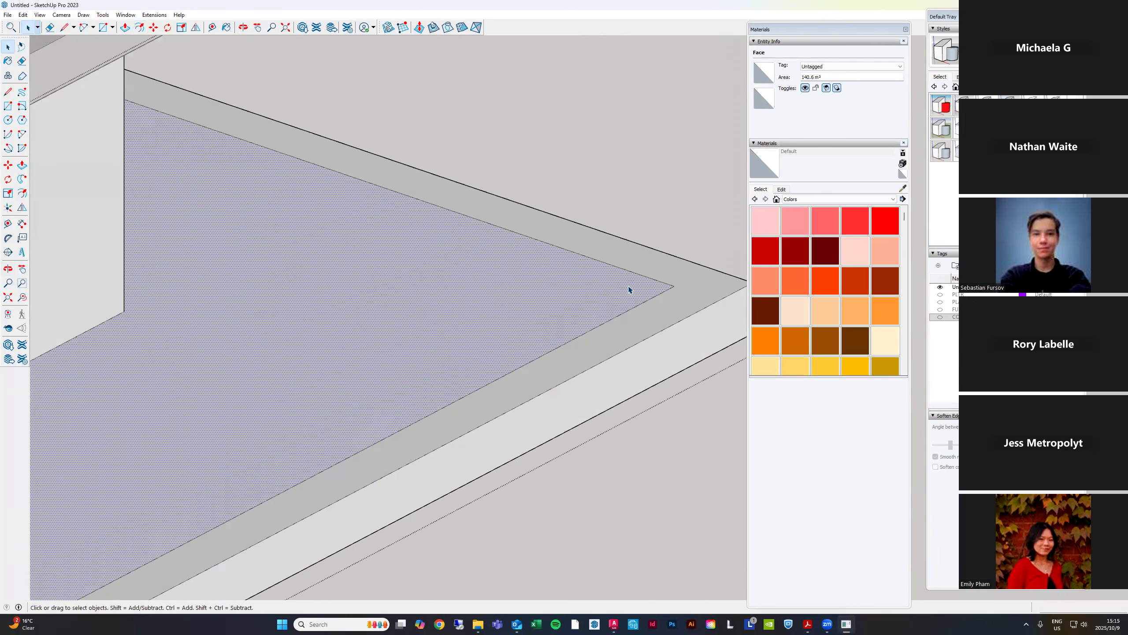
key("f")
left_click(639, 285)
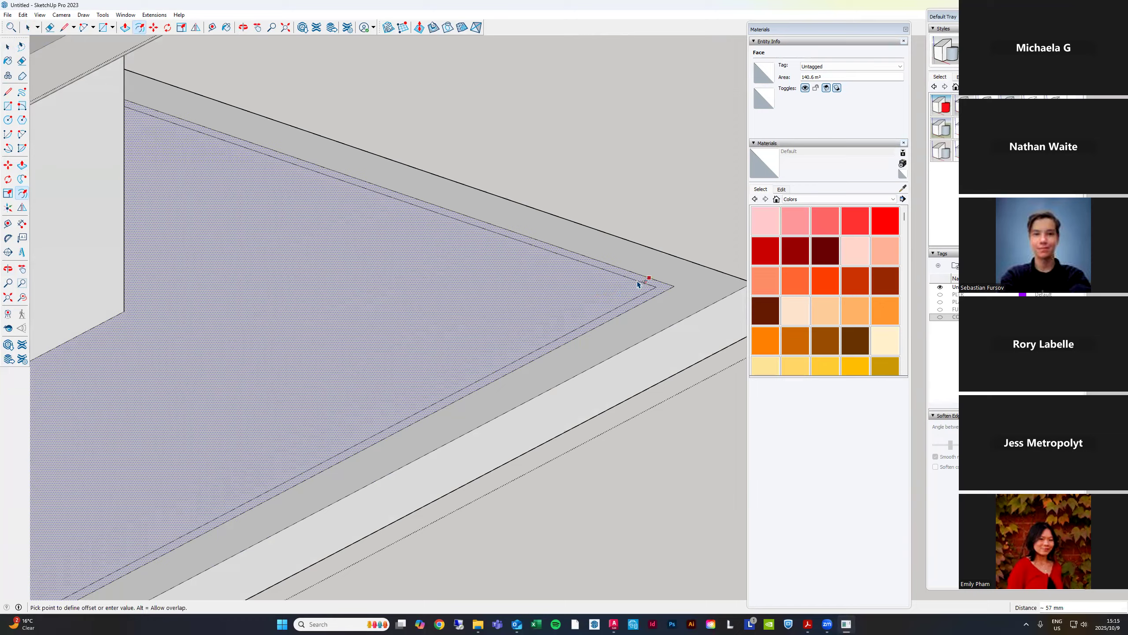
type("2")
key("Return")
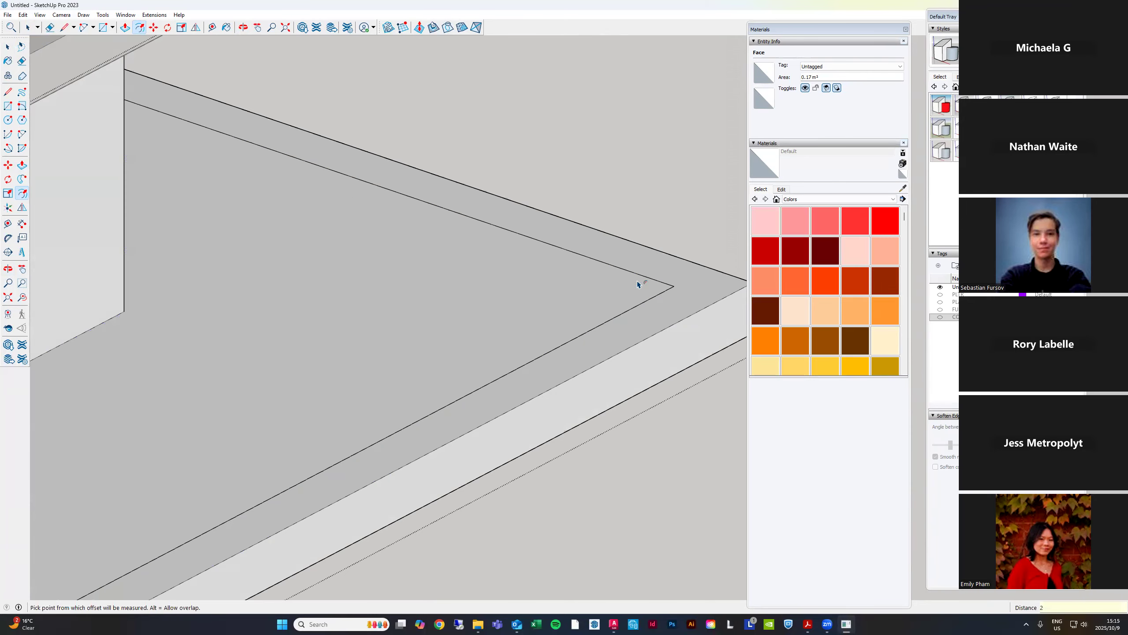
scroll(678, 302, "up", 5)
scroll(539, 298, "up", 3)
key("space")
double_click(608, 301)
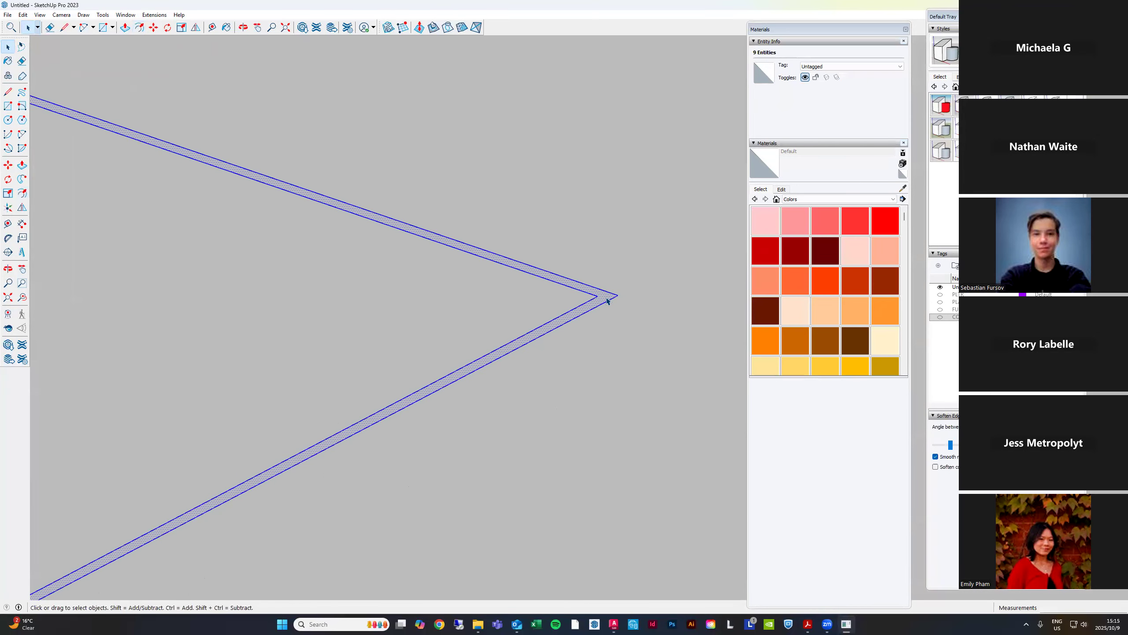
Close the storey component, inspect the thin strip at the slab corner, and undo the 2 mm offset
scroll(608, 300, "down", 6)
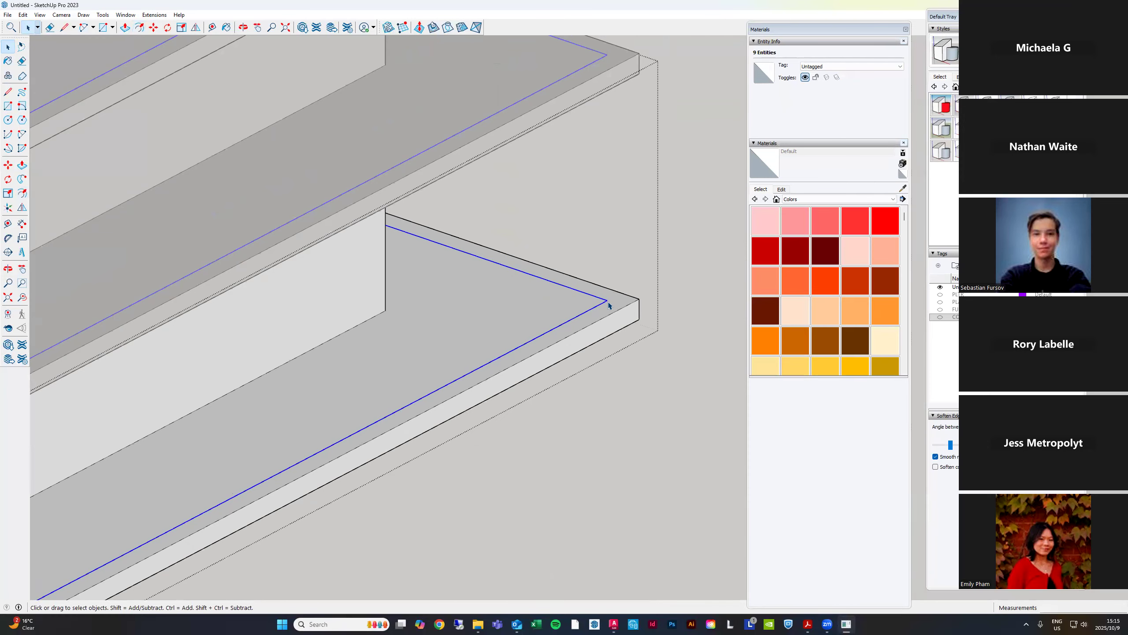
middle_click_drag(609, 306, 578, 311)
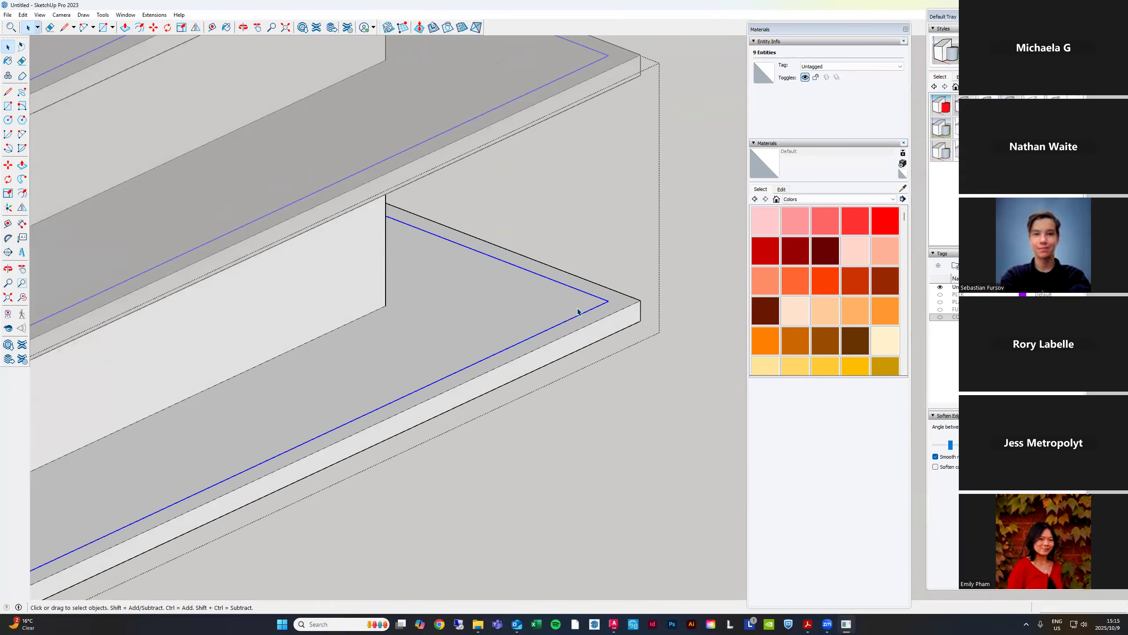
scroll(578, 311, "down", 10)
scroll(612, 321, "down", 10)
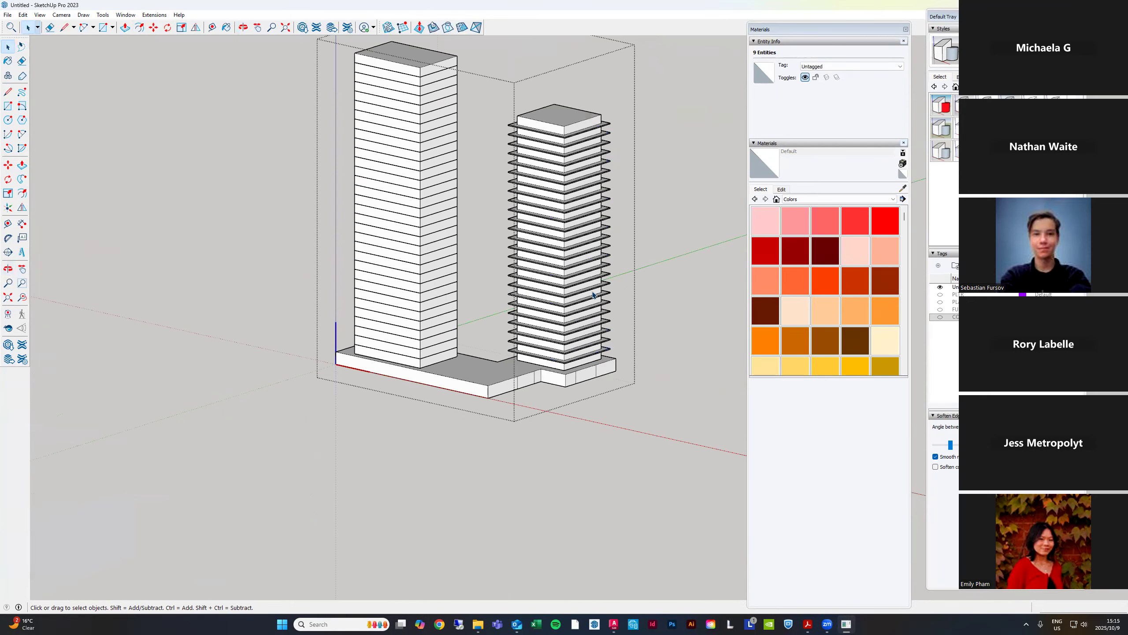
left_click(173, 169)
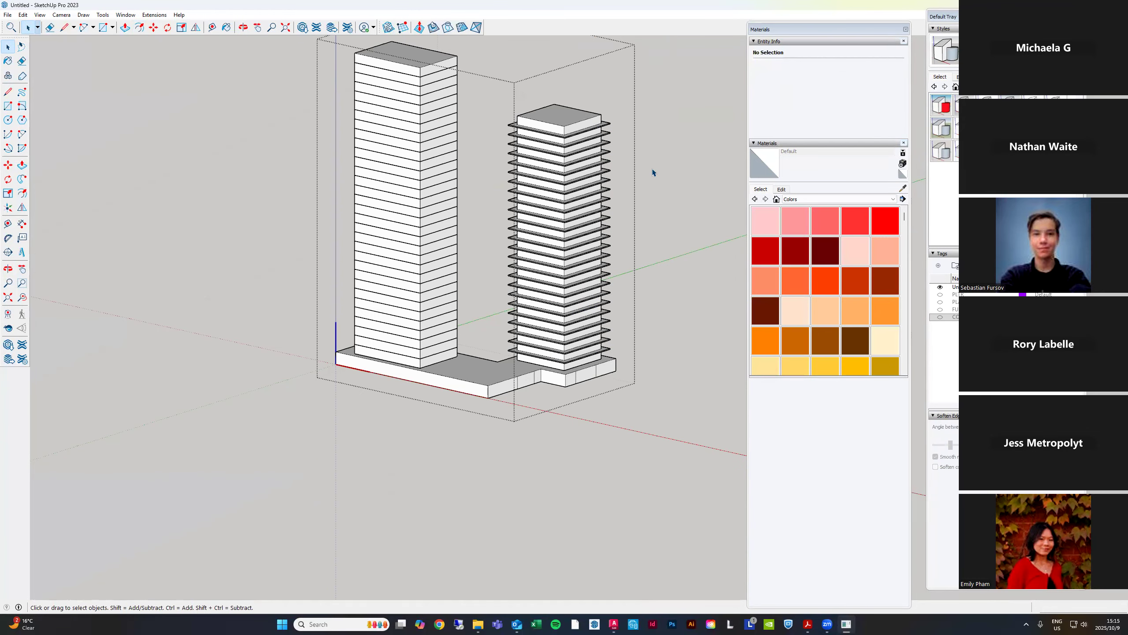
scroll(599, 338, "up", 5)
scroll(671, 303, "up", 5)
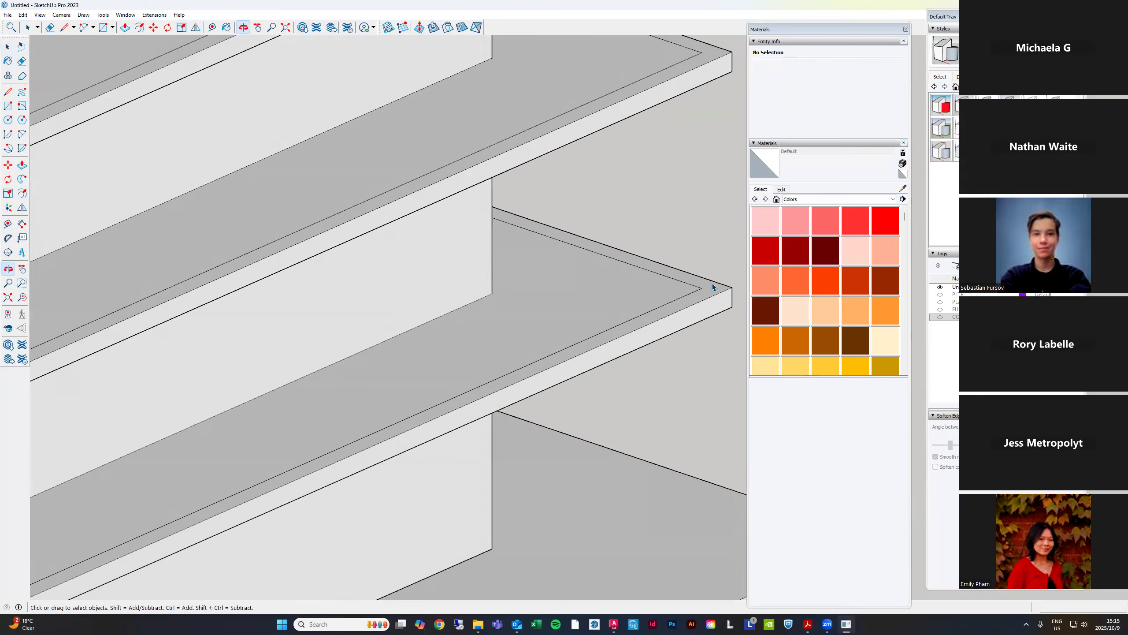
scroll(660, 284, "up", 6)
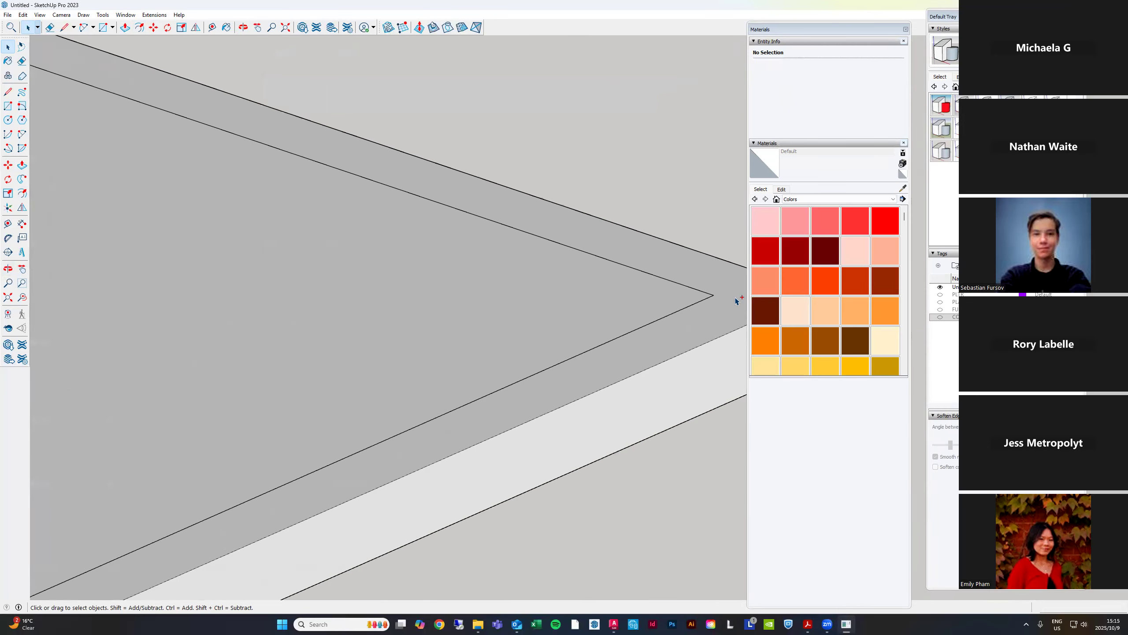
scroll(695, 293, "up", 1)
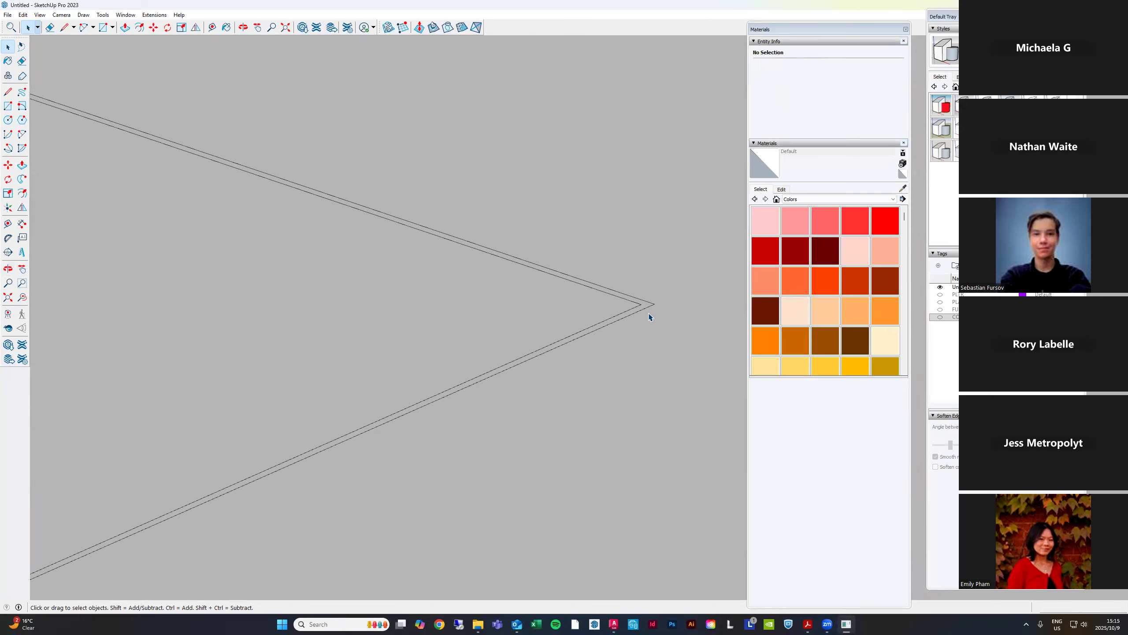
key("ctrl+z")
Reopen the shorter tower's storey component for editing and clear the selection of its geometry
middle_click_drag(646, 316, 411, 218)
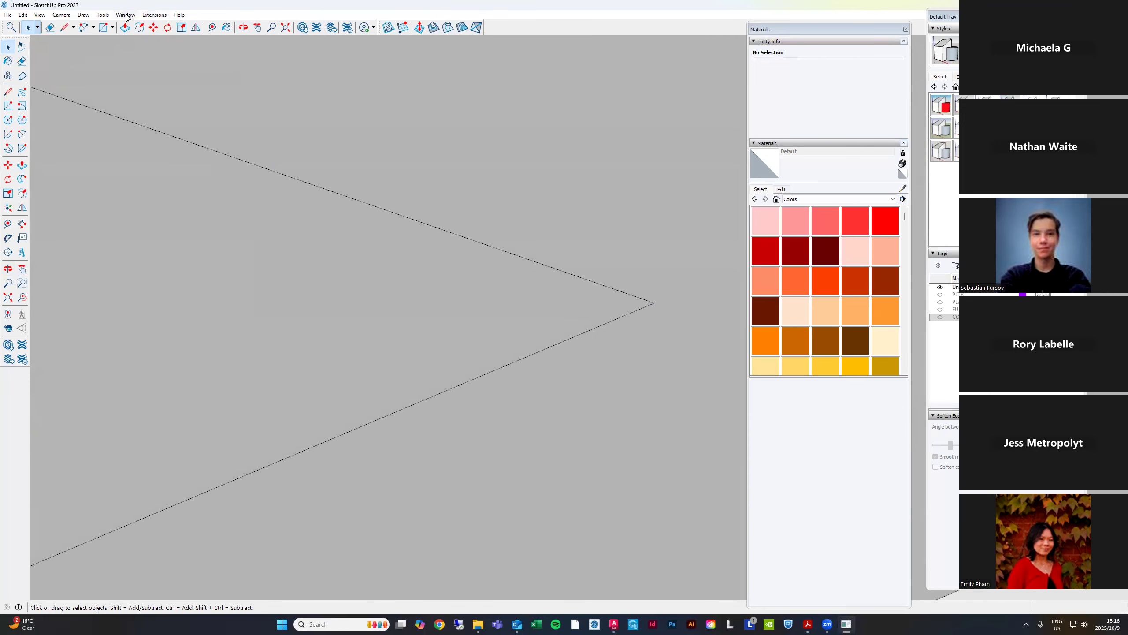
scroll(644, 244, "down", 4)
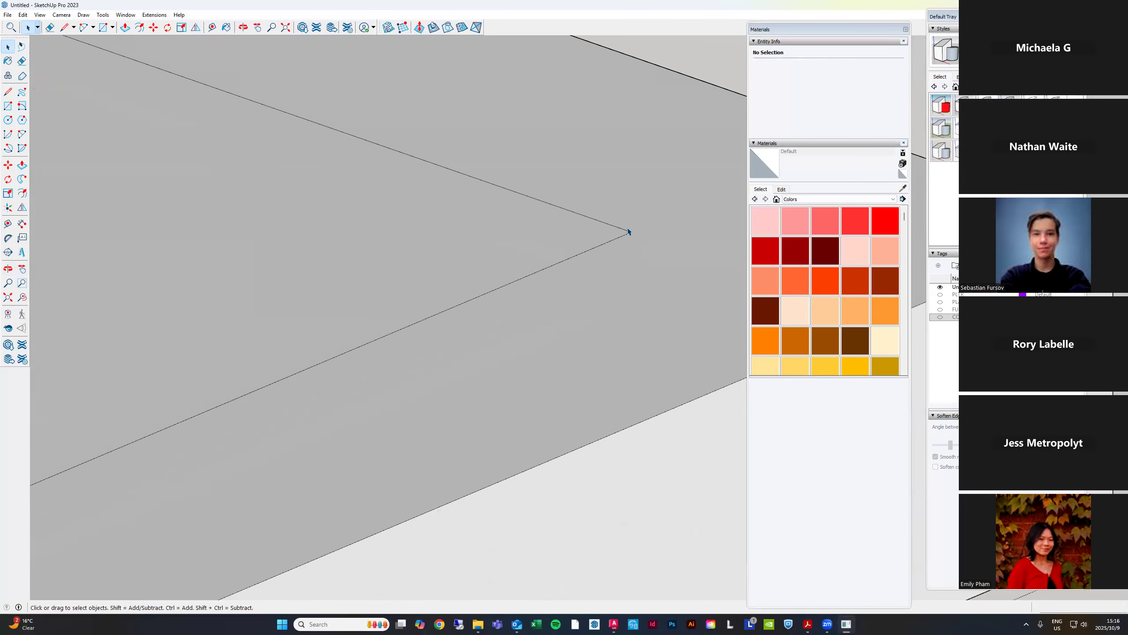
triple_click(616, 228)
triple_click(617, 227)
scroll(655, 243, "down", 10)
scroll(655, 240, "down", 6)
middle_click_drag(612, 245, 577, 243)
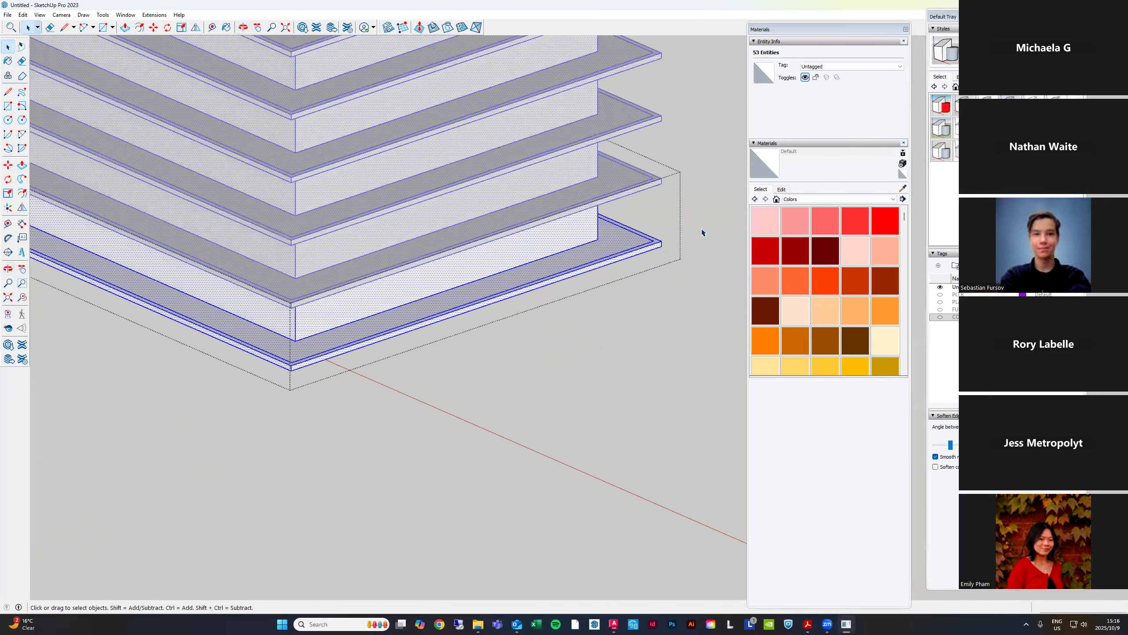
left_click(703, 234)
Group the balcony slab's inner top face together with its bounding edges
scroll(703, 232, "up", 3)
left_click(562, 249)
scroll(608, 249, "up", 5)
scroll(617, 284, "up", 5)
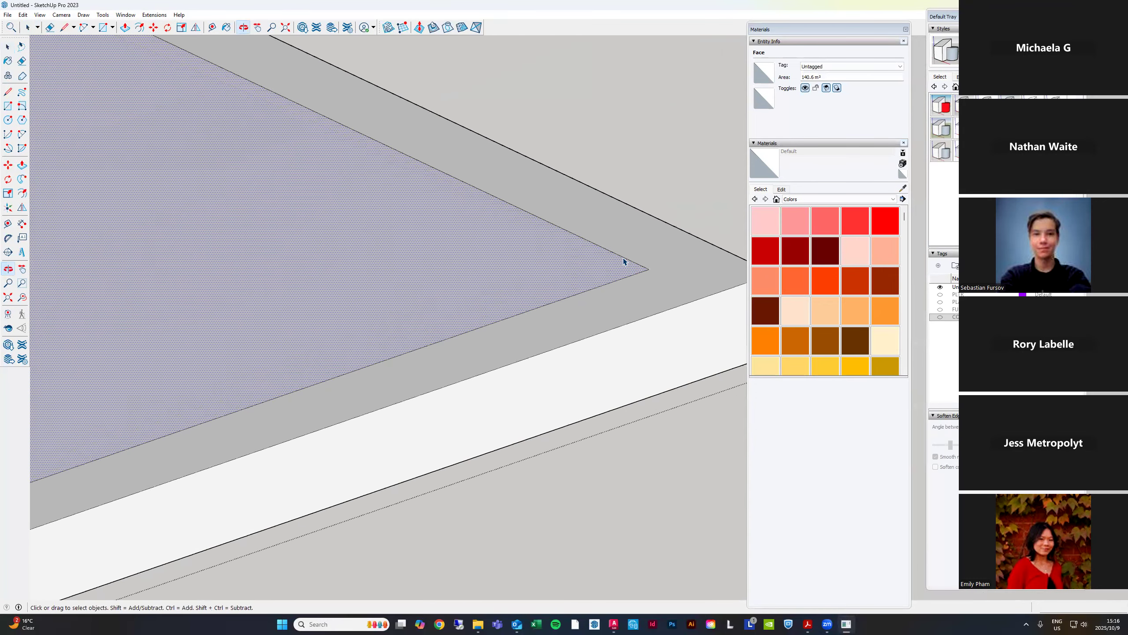
double_click(618, 278)
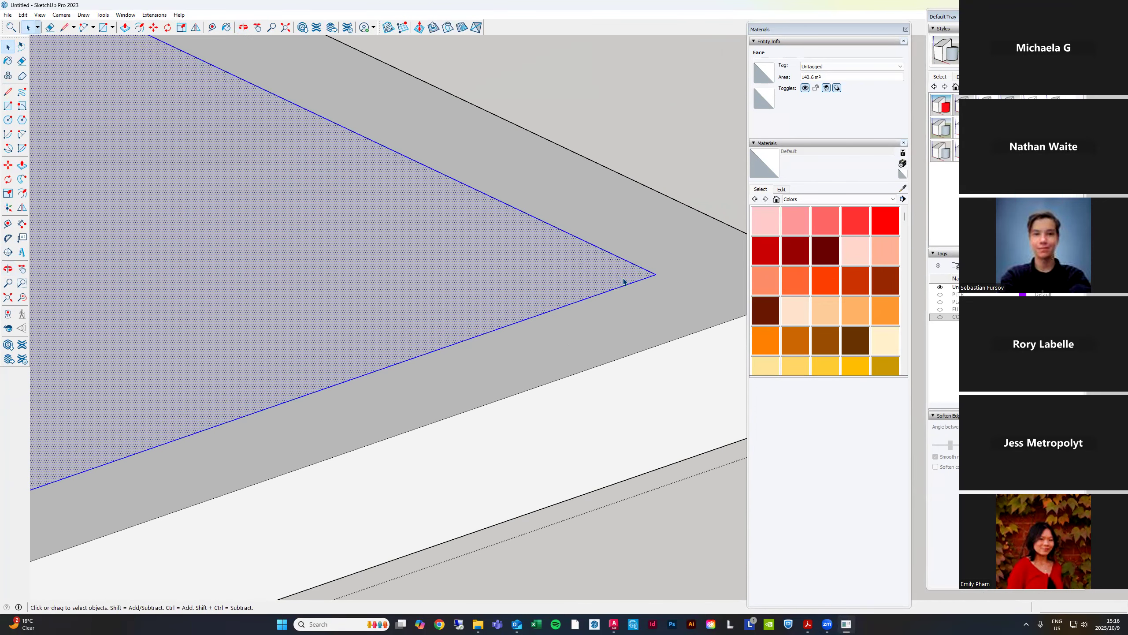
scroll(637, 229, "down", 5)
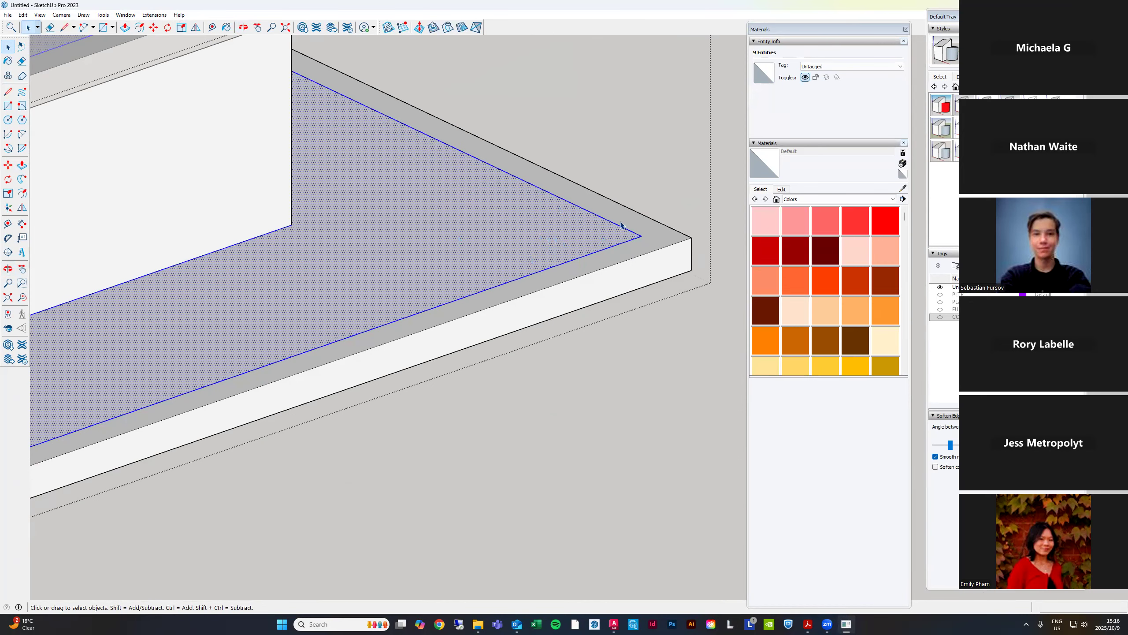
key("ctrl+g")
Copy the grouped balcony face 1100 mm straight up along the blue axis from its outer corner
key("m")
key("ctrl")
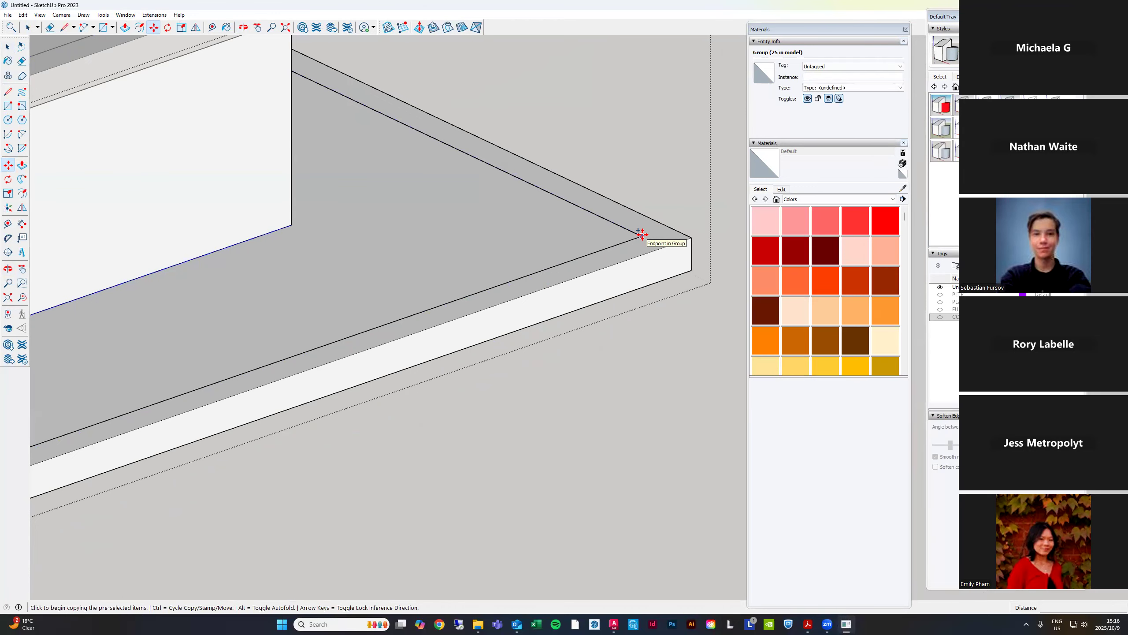
left_click(642, 234)
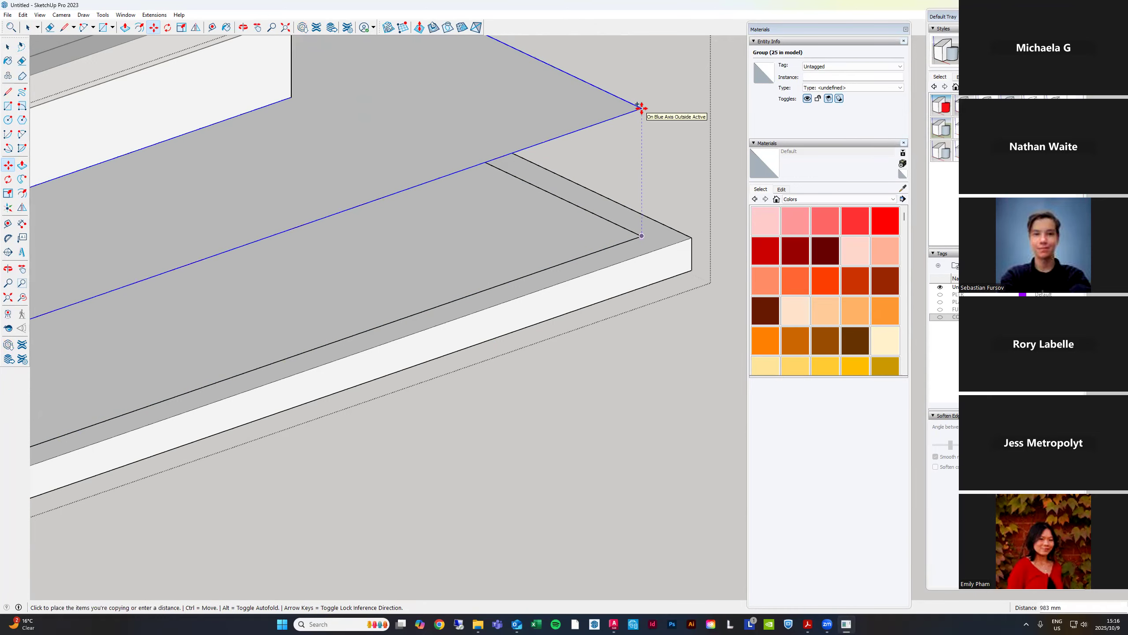
type("1100")
key("Return")
key("space")
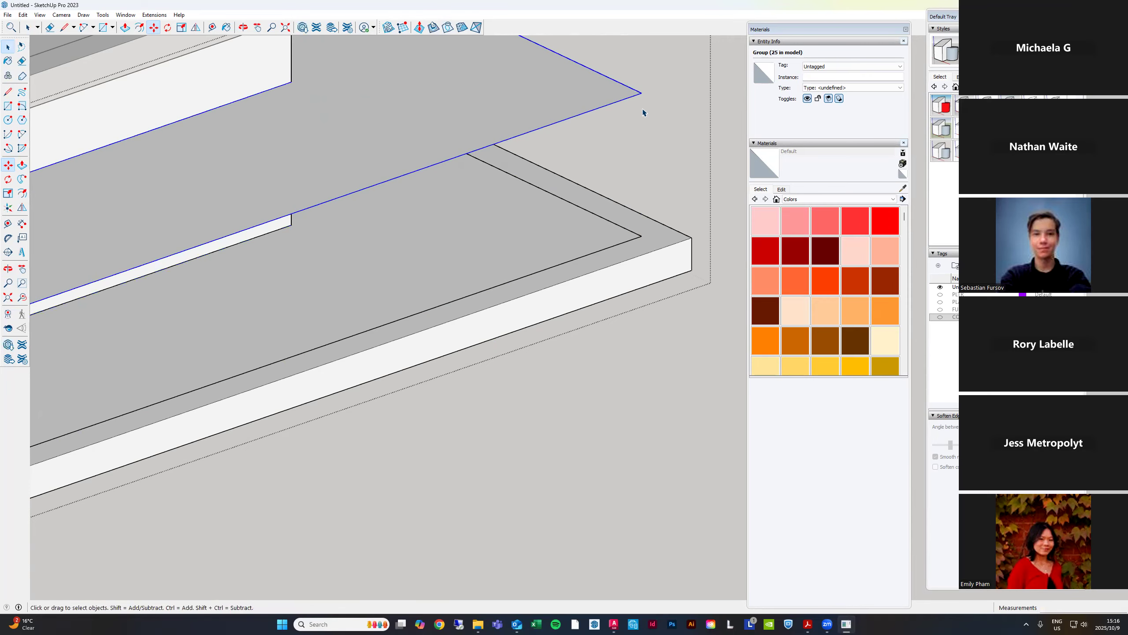
Open the copied balcony face group and Push/Pull its face 1100 mm down toward the slab
double_click(595, 84)
scroll(667, 151, "down", 5)
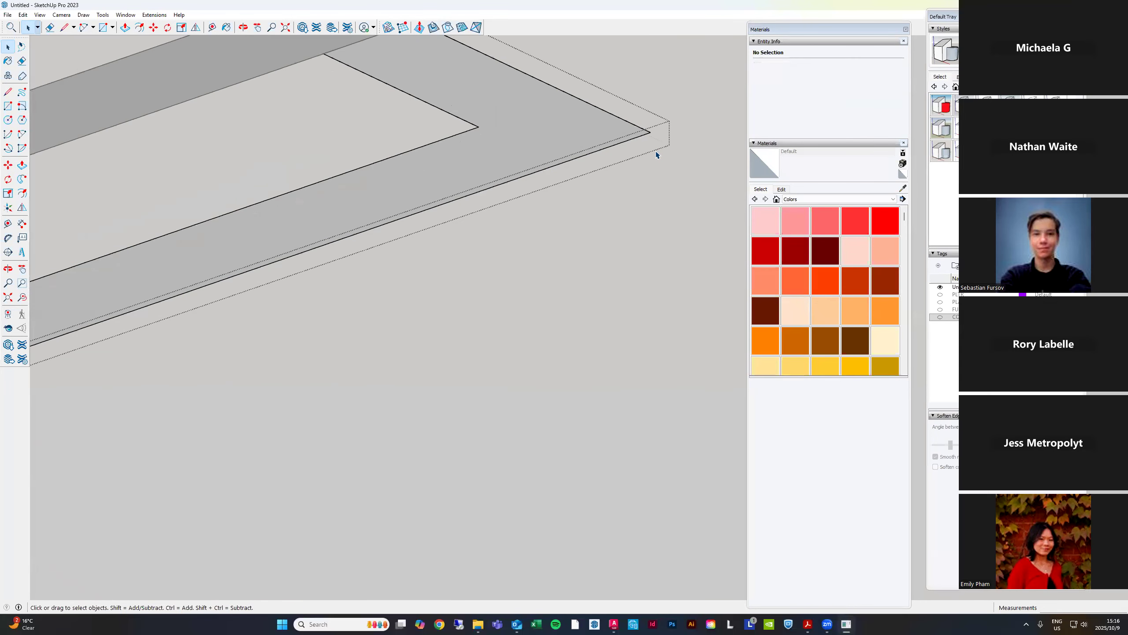
key("p")
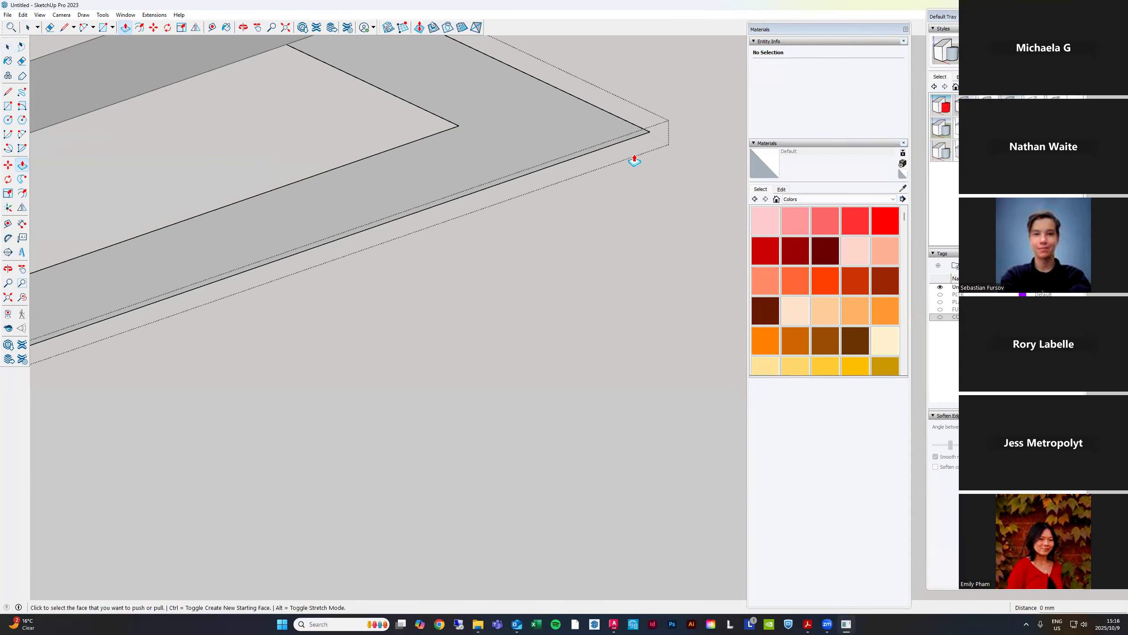
scroll(662, 121, "down", 4)
scroll(666, 134, "up", 3)
left_click(645, 114)
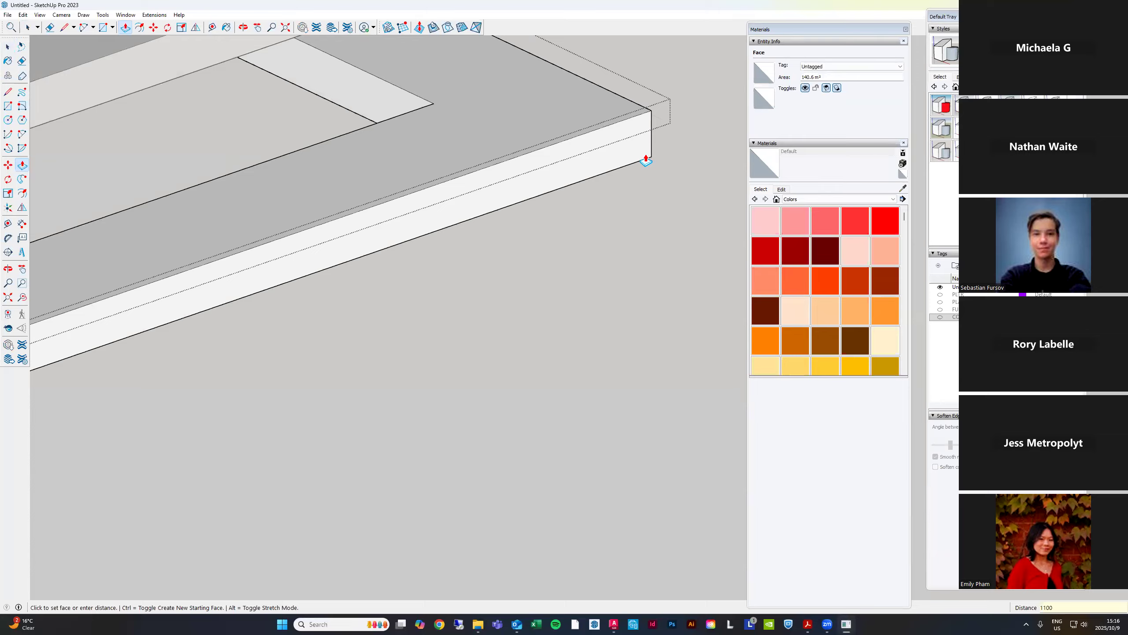
left_click(646, 160)
Delete the surplus faces and corner edge from the extruded balcony balustrade group
key("space")
left_click_drag(444, 136, 273, 96)
key("Delete")
scroll(603, 180, "down", 3)
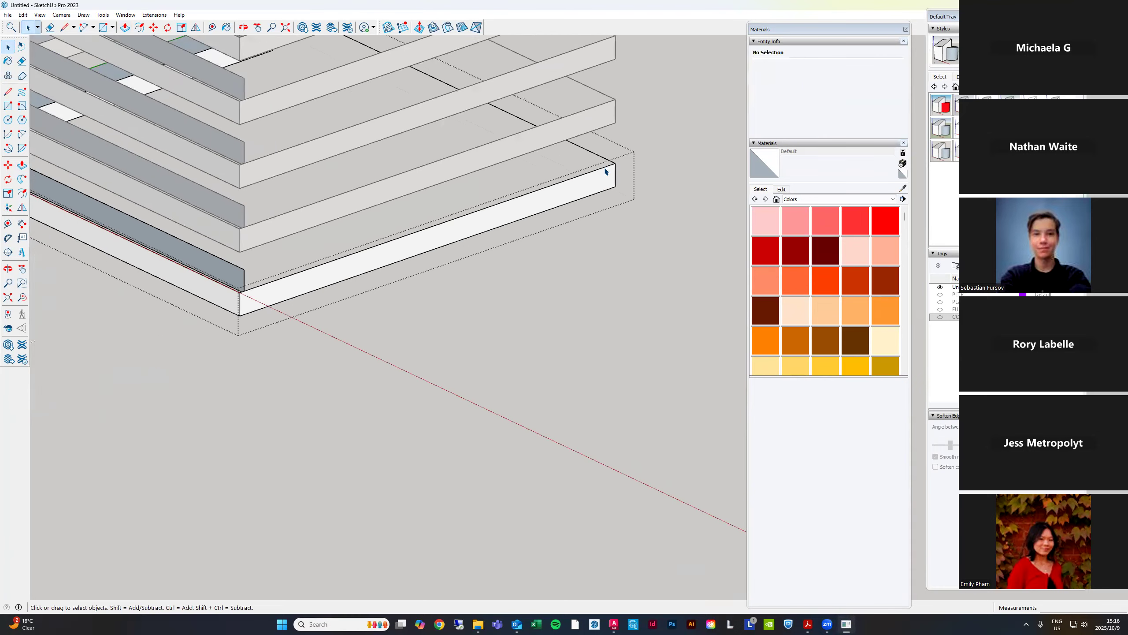
scroll(605, 172, "up", 6)
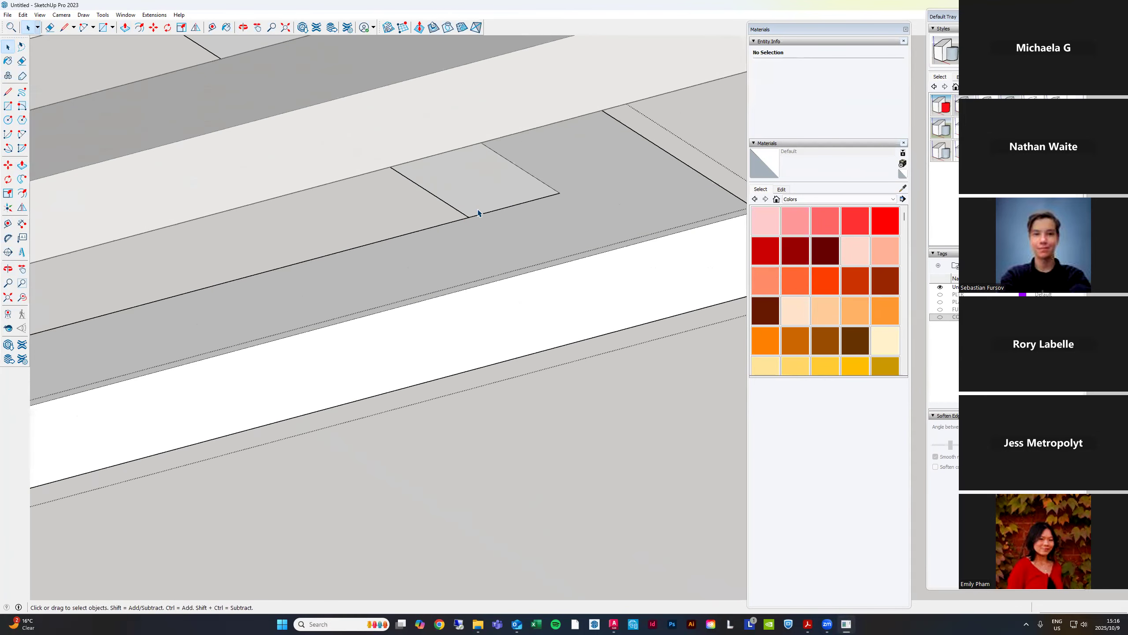
left_click(428, 243)
key("Delete")
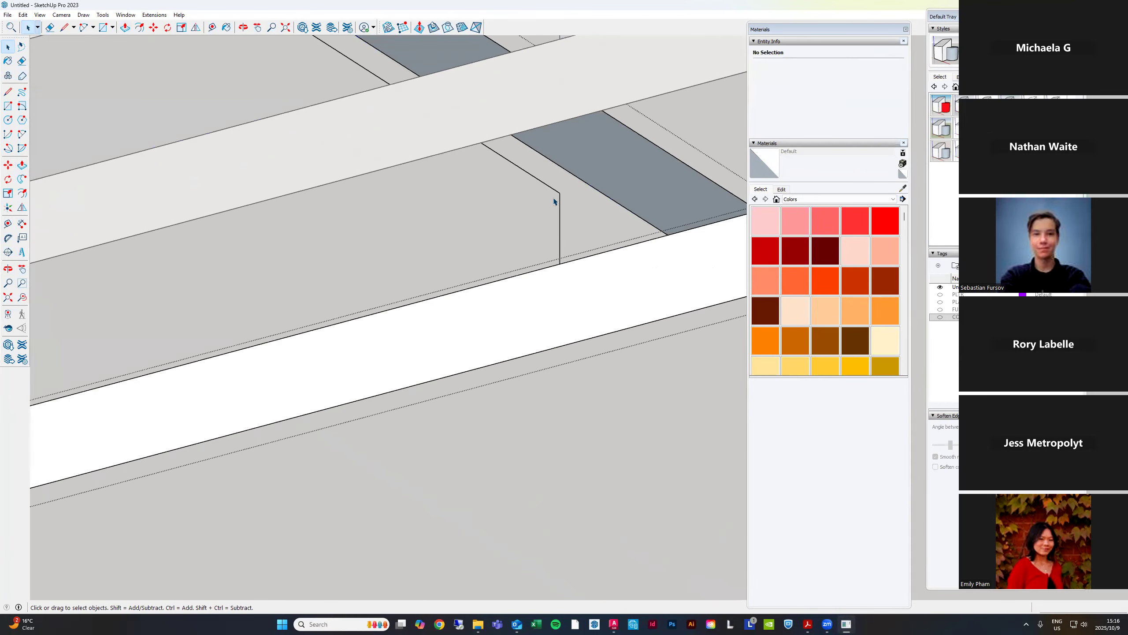
left_click_drag(556, 219, 556, 218)
key("Delete")
Try to delete a face and its edges behind the balustrade front, and undo the last three changes
scroll(656, 203, "down", 10)
scroll(520, 252, "up", 7)
middle_click_drag(601, 226, 629, 179)
double_click(284, 196)
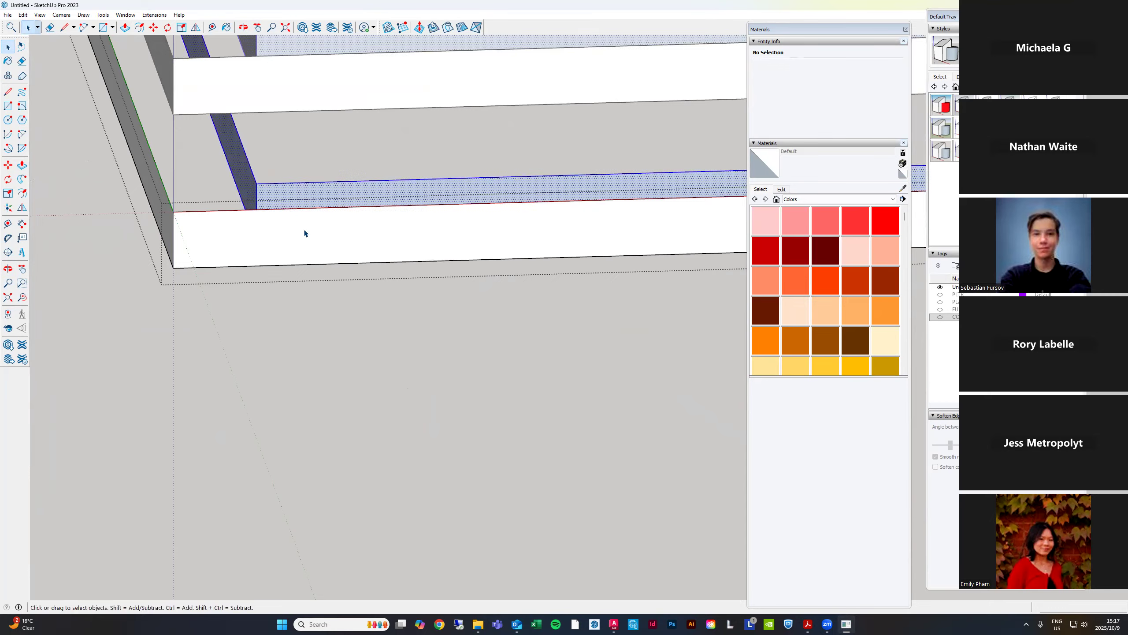
key("Delete")
scroll(305, 234, "down", 9)
middle_click_drag(358, 214, 454, 159)
key("ctrl+z")
key("ctrl+z")
key("ctrl+z")
Close the storey component and open the group of double-outlined rectangles on the ground beside the podium for editing
scroll(420, 166, "up", 10)
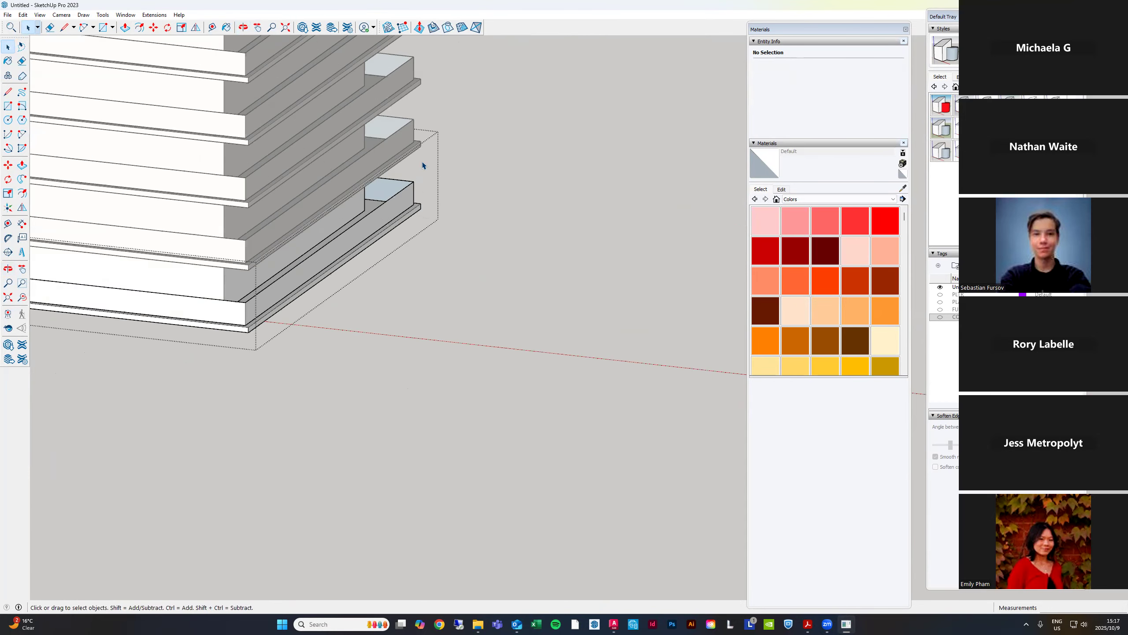
scroll(561, 121, "down", 4)
middle_click_drag(561, 120, 569, 179)
scroll(574, 170, "down", 8)
scroll(599, 110, "up", 10)
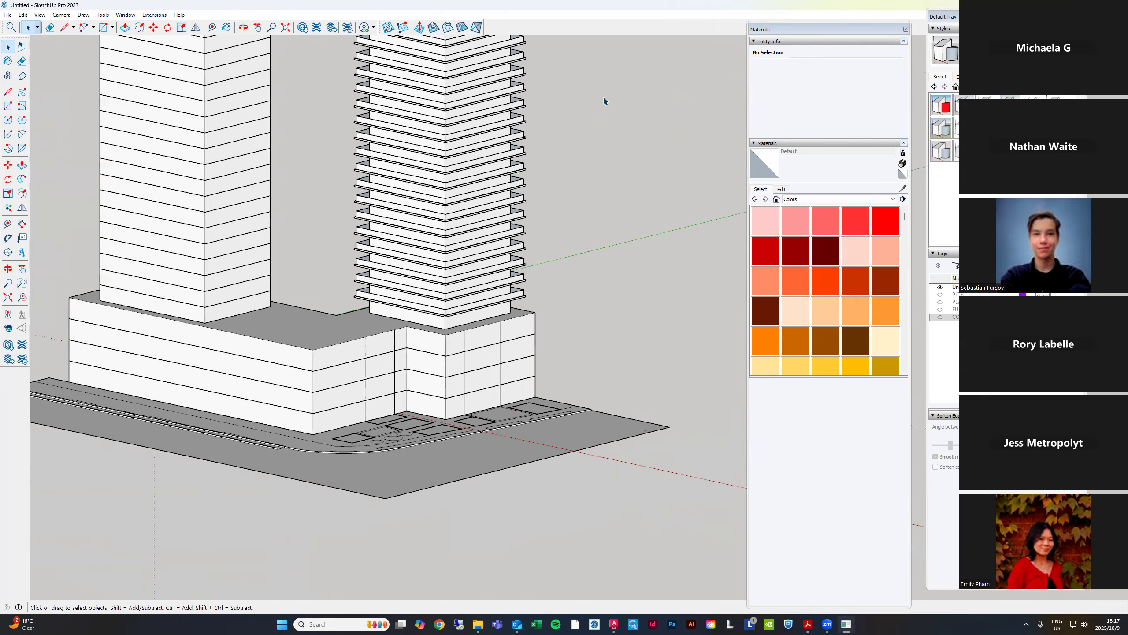
scroll(553, 197, "down", 5)
left_click(515, 225)
middle_click_drag(516, 226, 532, 328)
scroll(533, 327, "up", 6)
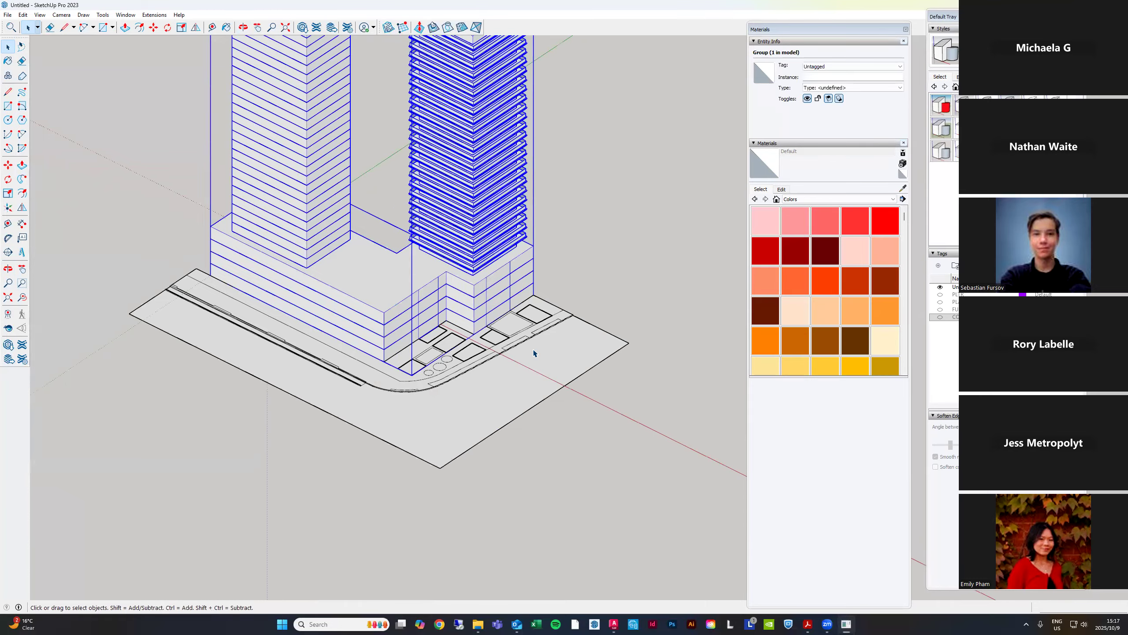
scroll(441, 319, "up", 3)
scroll(444, 316, "up", 6)
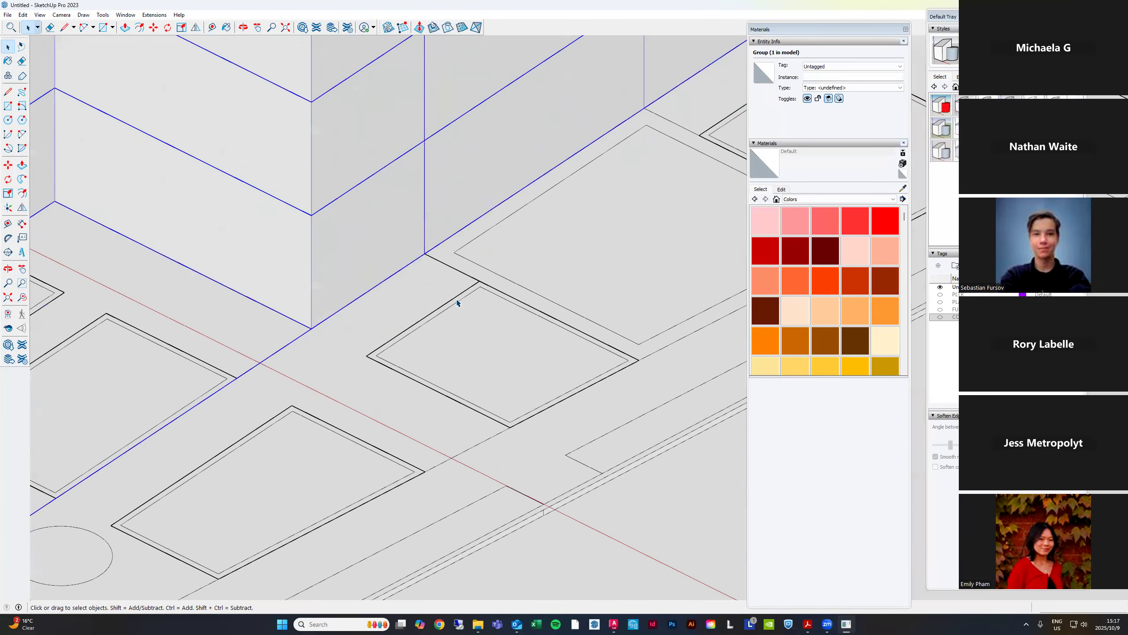
scroll(564, 244, "down", 5)
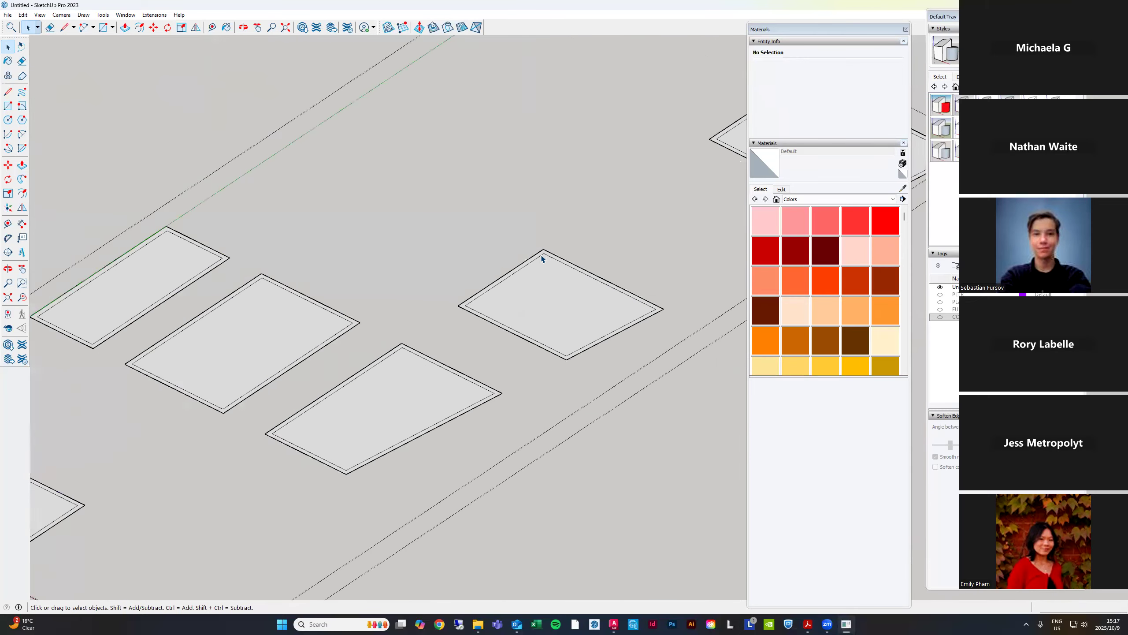
double_click(539, 257)
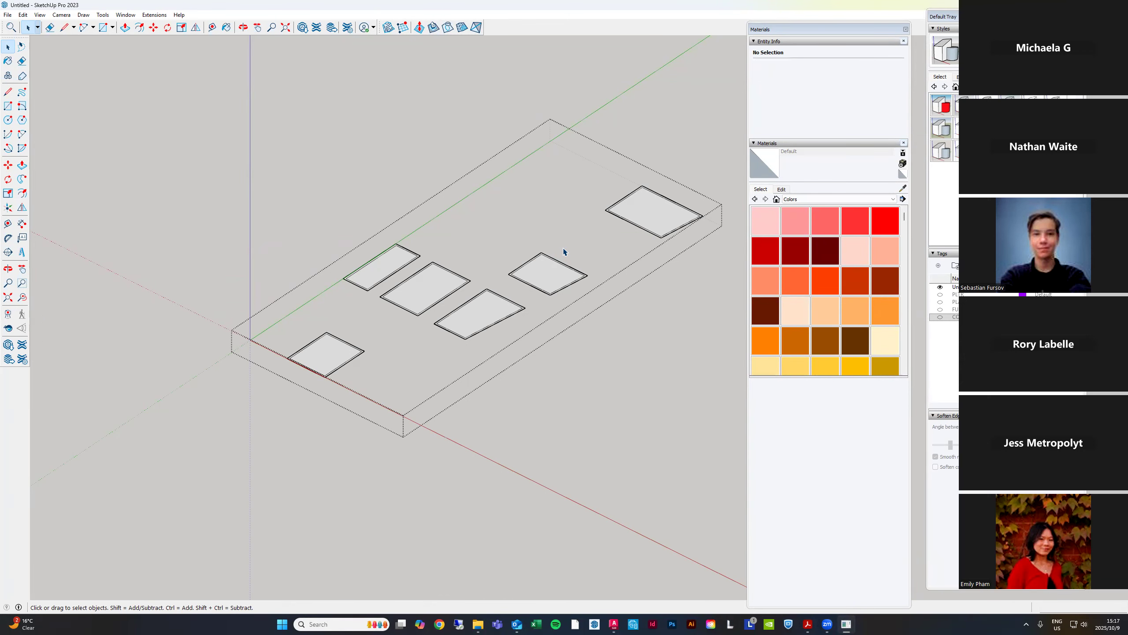
Show the rest of the model to examine the ground rectangles against the podium walls, and hide it again
key("ctrl+h")
scroll(376, 239, "up", 3)
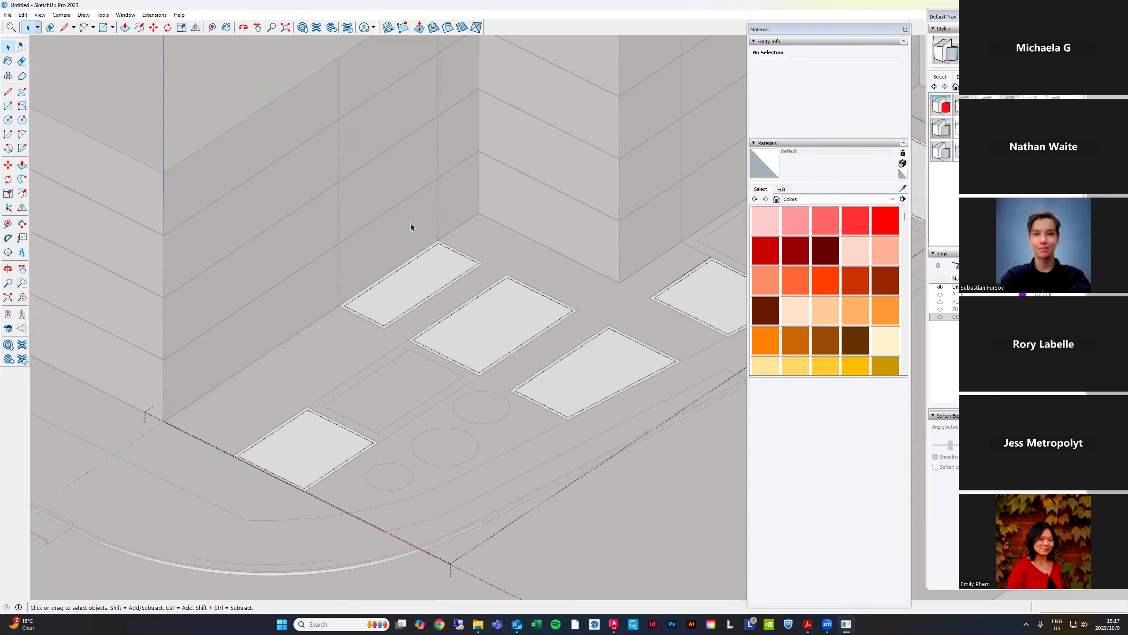
scroll(410, 222, "up", 3)
scroll(407, 315, "down", 2)
middle_click_drag(400, 337, 413, 446)
scroll(400, 342, "up", 3)
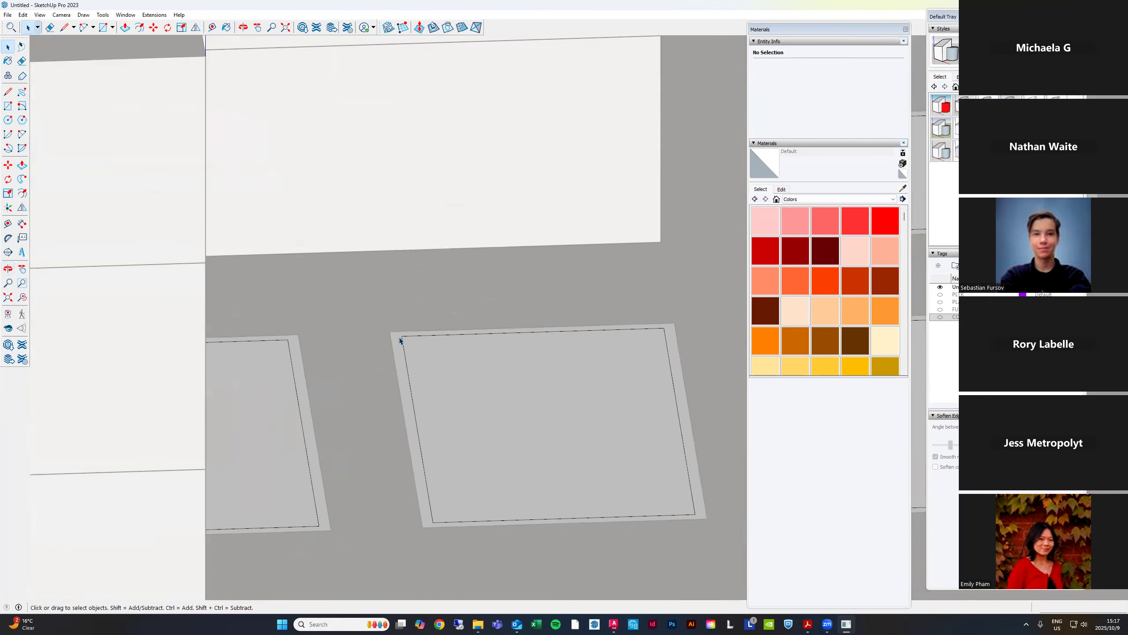
middle_click_drag(598, 361, 509, 373)
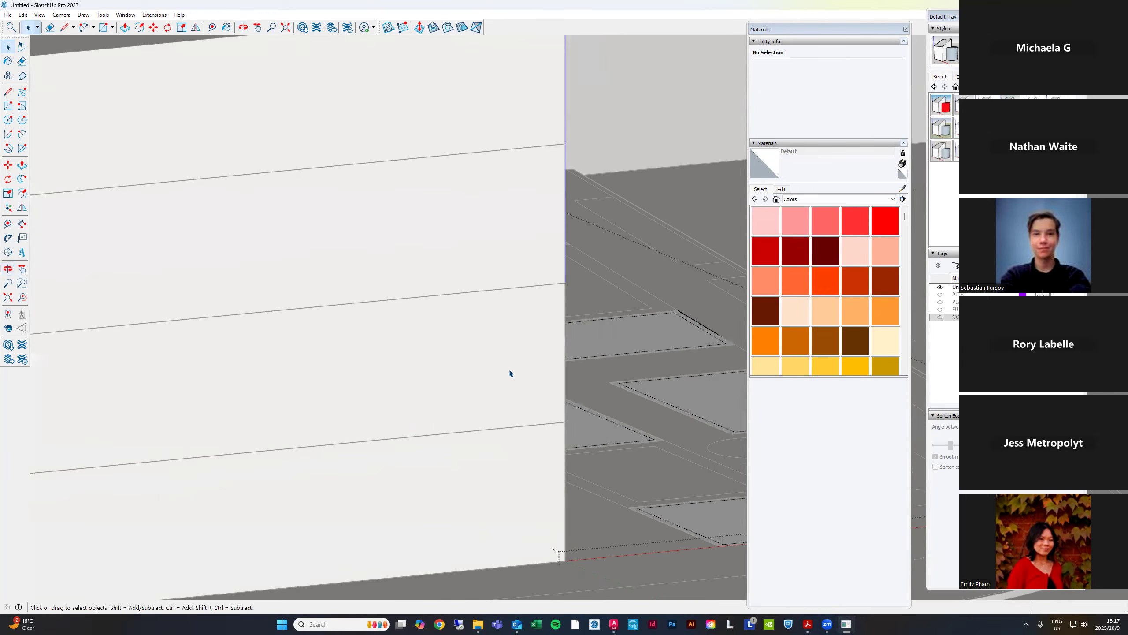
middle_click_drag(339, 373, 578, 399)
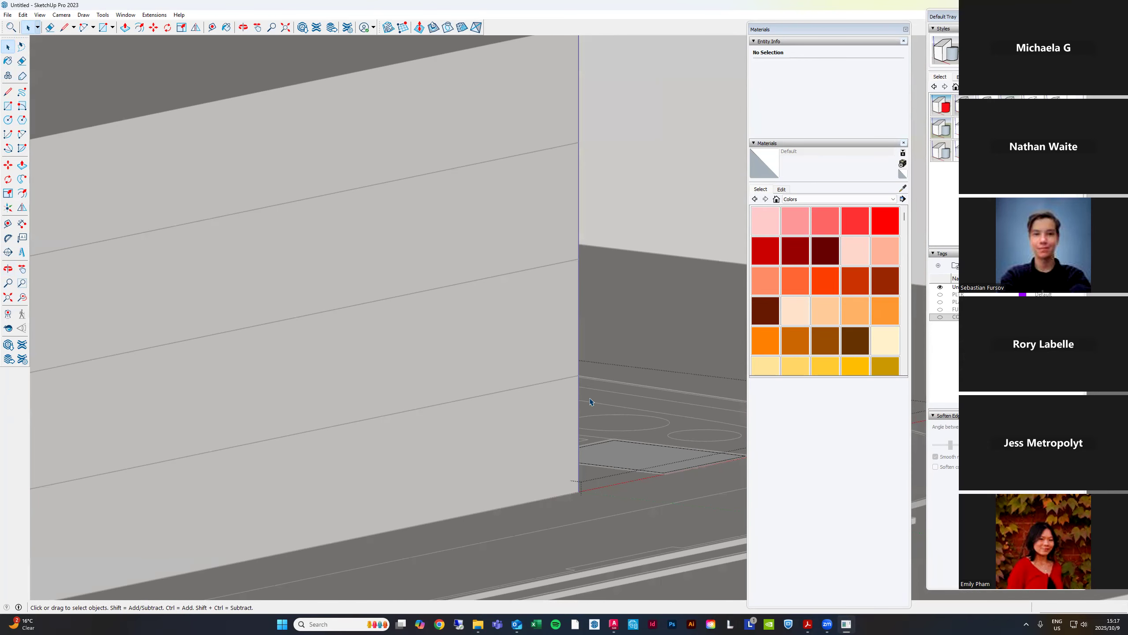
key("ctrl+h")
middle_click_drag(644, 457, 635, 357)
scroll(602, 366, "up", 8)
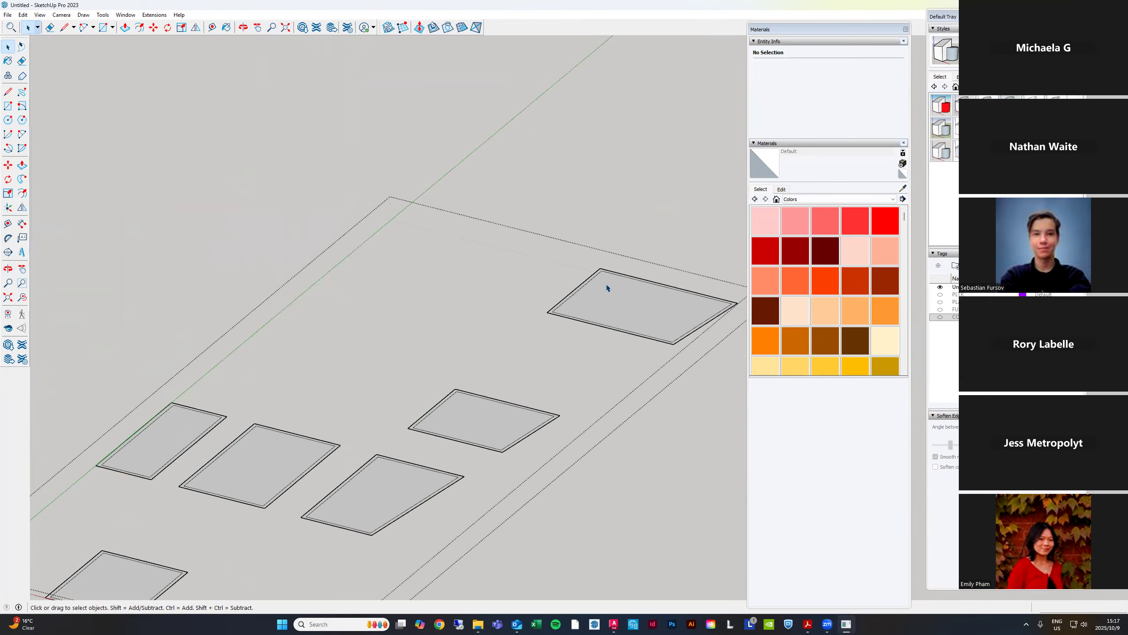
Push/Pull the narrow border of the farthest ground rectangle up 450 mm
key("p")
scroll(614, 271, "up", 6)
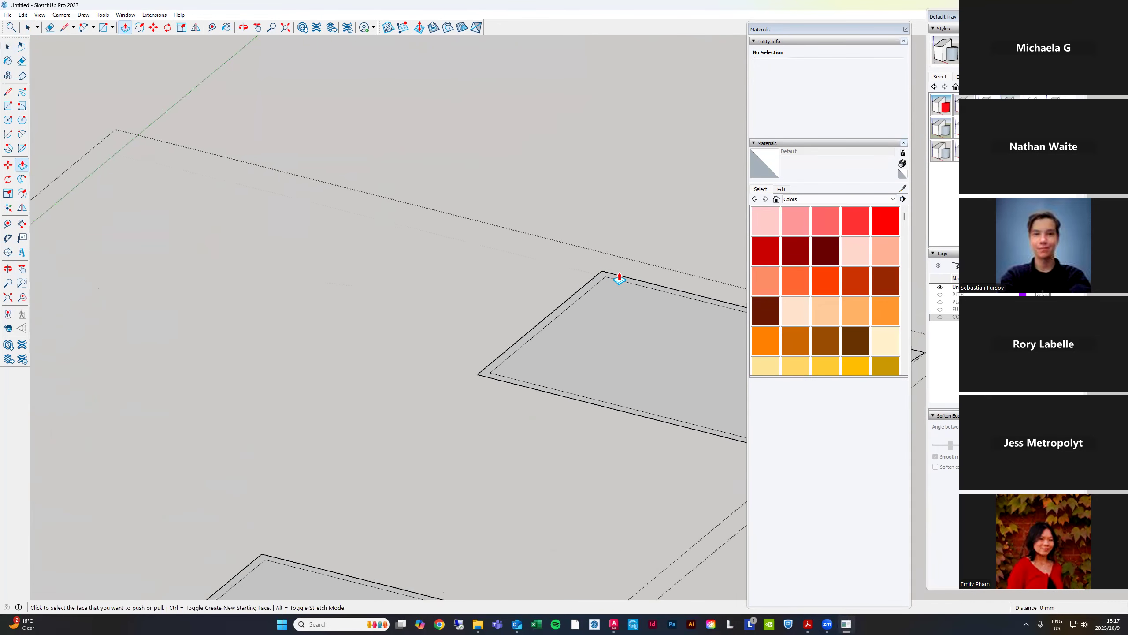
left_click(595, 278)
left_click(595, 277)
scroll(545, 180, "down", 2)
type("450")
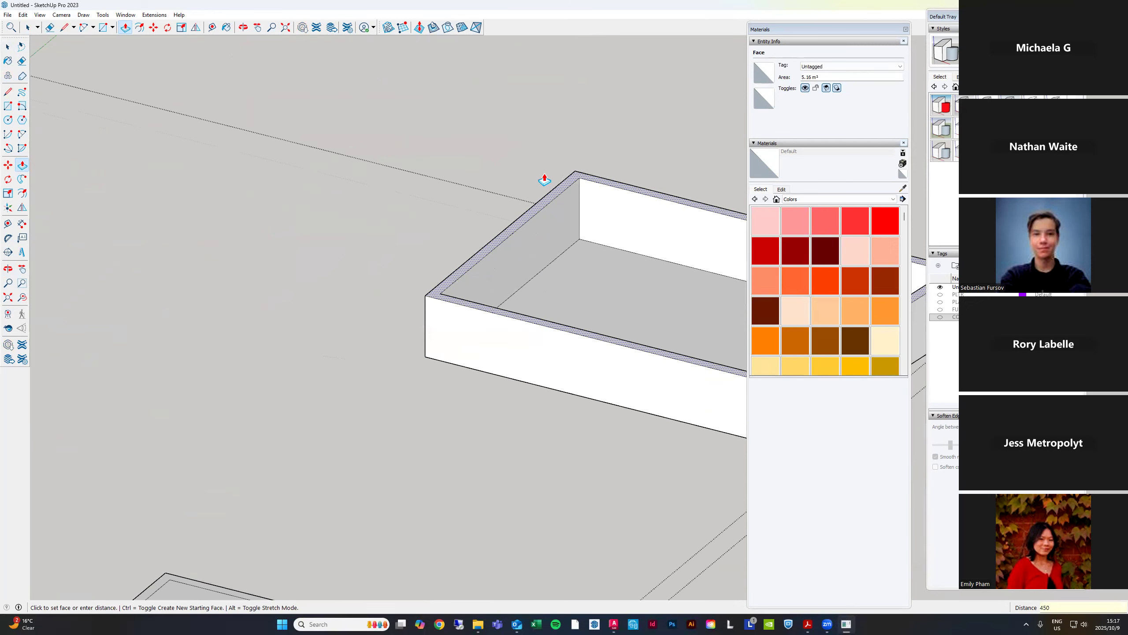
key("Return")
Repeat the 450 mm extrusion on the borders of the other five ground rectangles
scroll(609, 141, "down", 3)
scroll(517, 458, "up", 2)
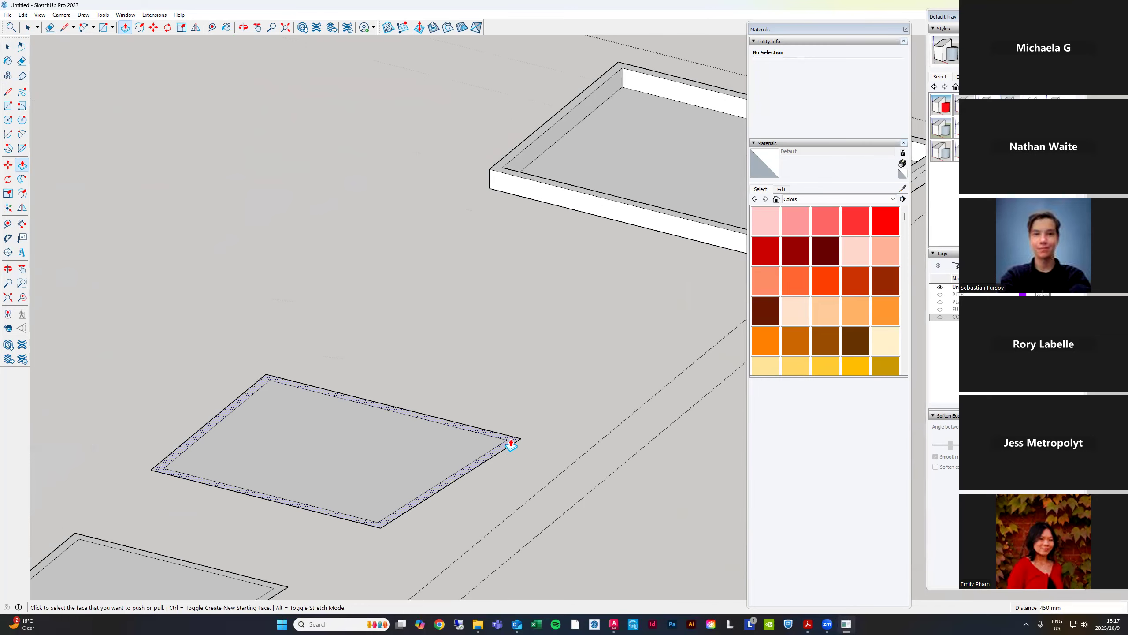
double_click(515, 445)
scroll(441, 471, "up", 2)
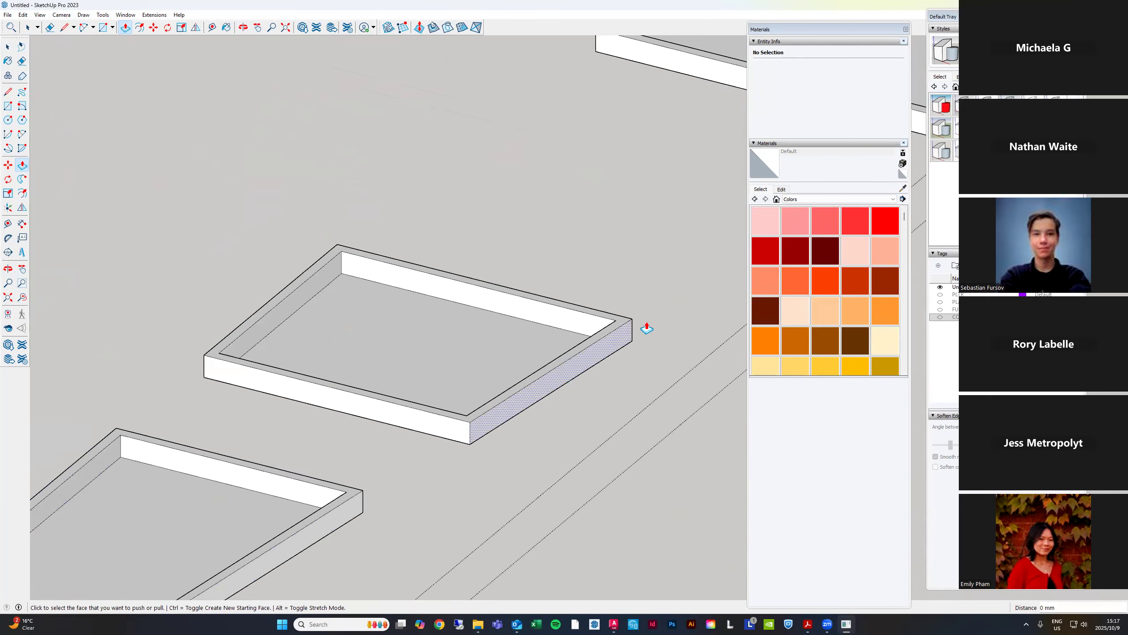
scroll(402, 358, "down", 3)
scroll(486, 358, "up", 3)
left_click(490, 358)
double_click(490, 355)
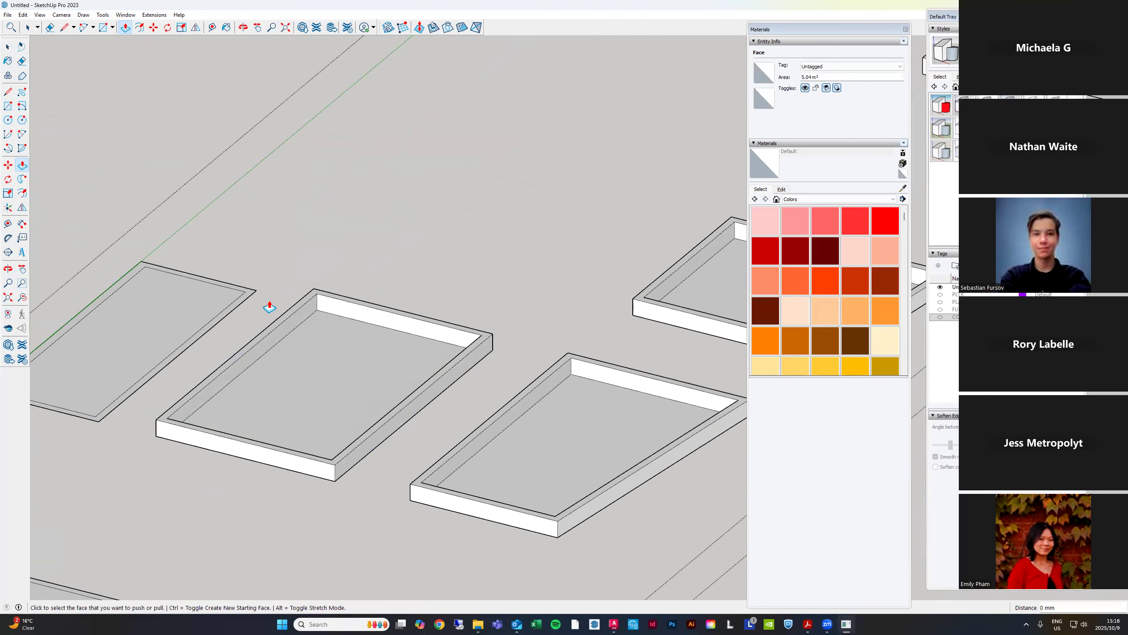
double_click(252, 293)
scroll(672, 193, "down", 3)
scroll(439, 368, "up", 1)
scroll(439, 372, "up", 3)
double_click(415, 428)
scroll(554, 252, "down", 4)
key("space")
scroll(533, 317, "down", 2)
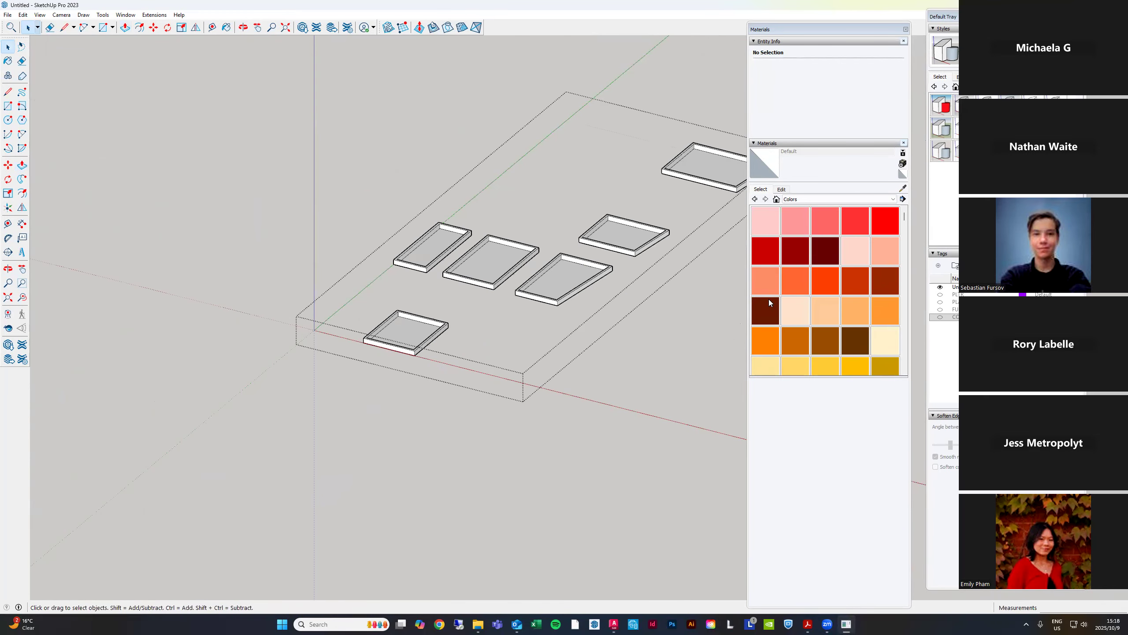
Select the inner floor faces of all six raised borders with their bounding edges and group them
left_click(703, 168)
left_click(621, 230, "ctrl")
left_click(563, 274, "ctrl")
left_click(496, 254, "ctrl")
left_click(436, 244, "ctrl")
left_click(410, 328, "shift")
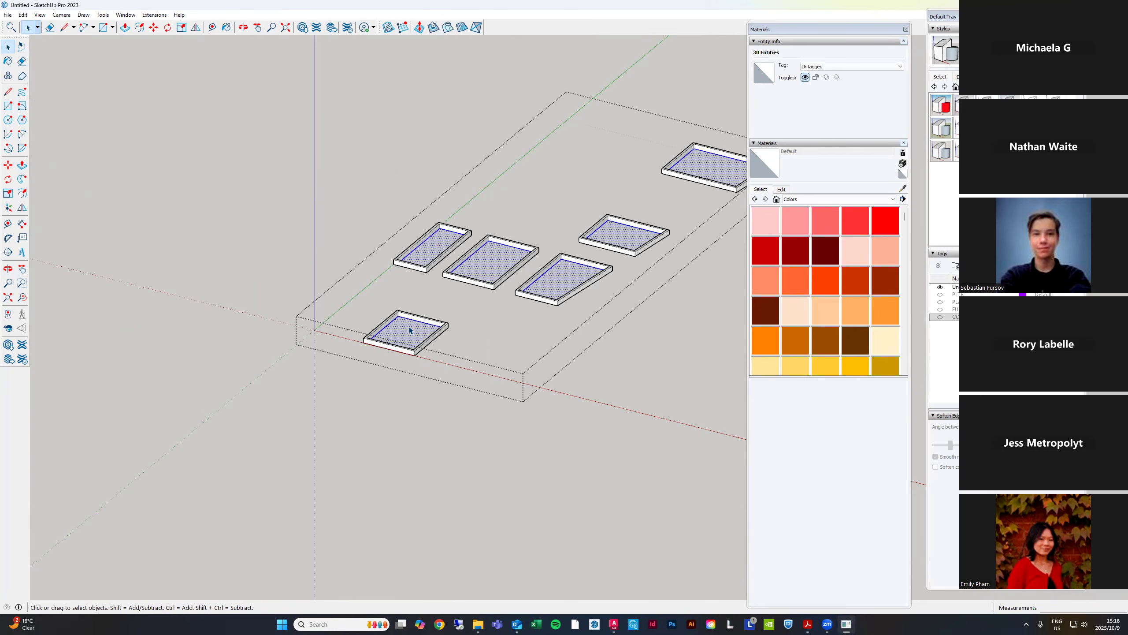
scroll(410, 329, "down", 1)
scroll(410, 330, "down", 1)
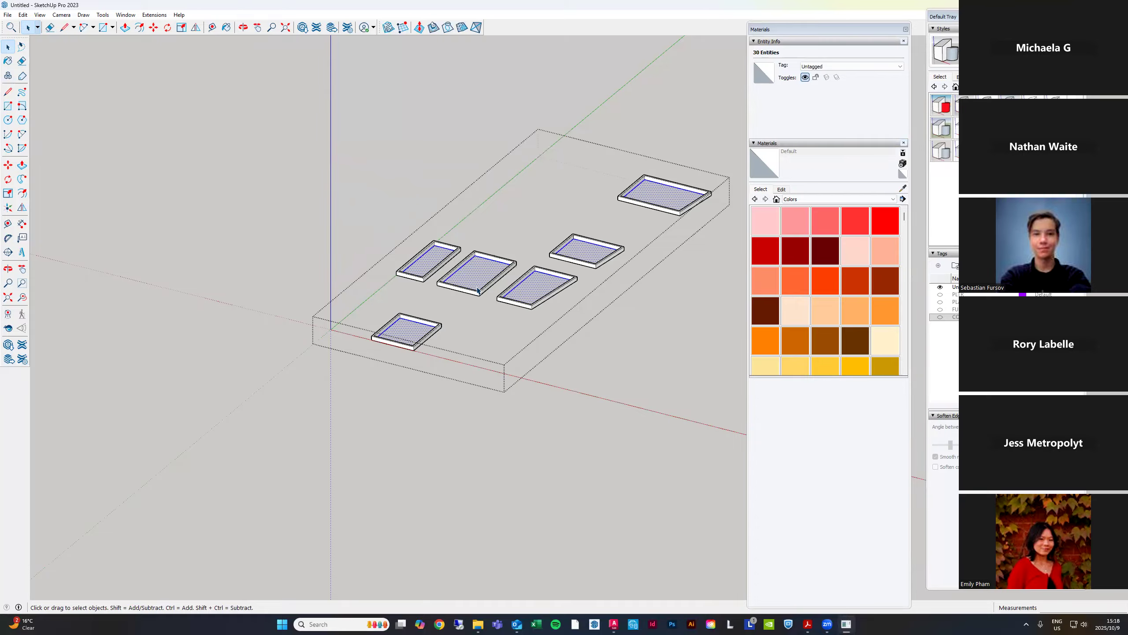
scroll(500, 238, "up", 1)
scroll(689, 212, "up", 2)
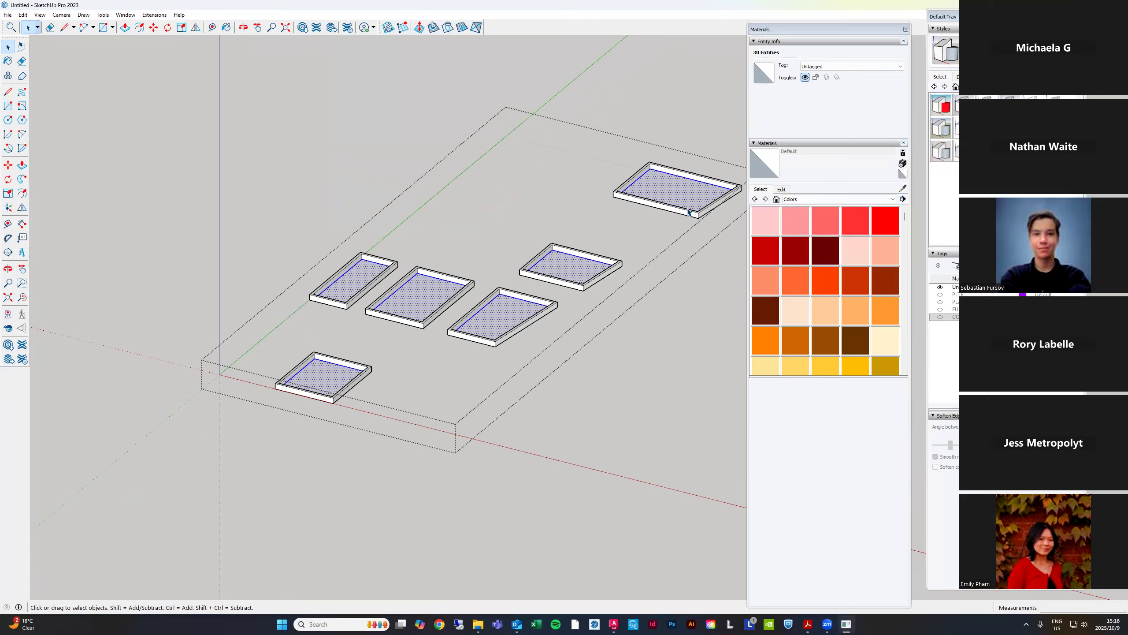
left_click(688, 212)
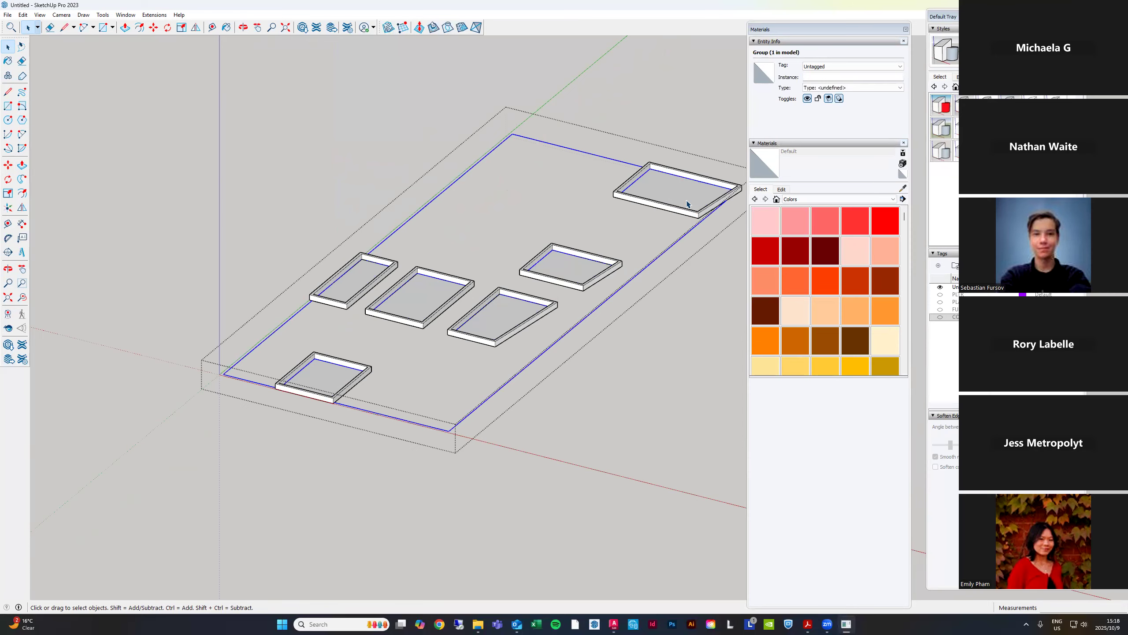
Move the grouped floor faces from an inner bottom corner up to the top edge of the raised borders
key("Delete")
key("ctrl+z")
scroll(666, 191, "up", 5)
key("m")
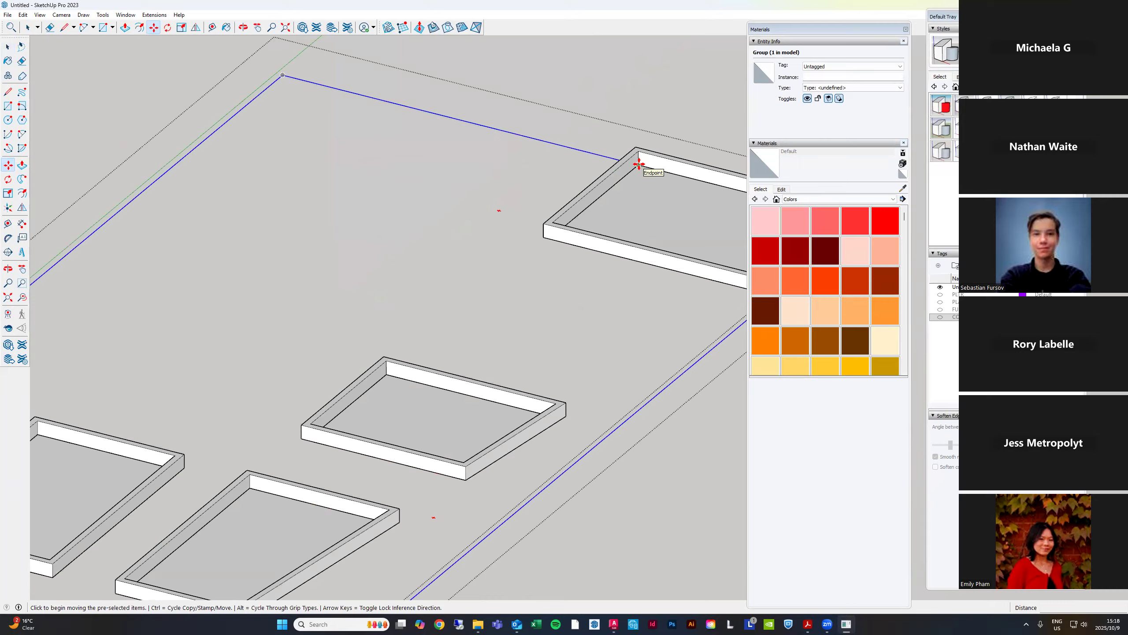
left_click(642, 170)
left_click(639, 152)
key("space")
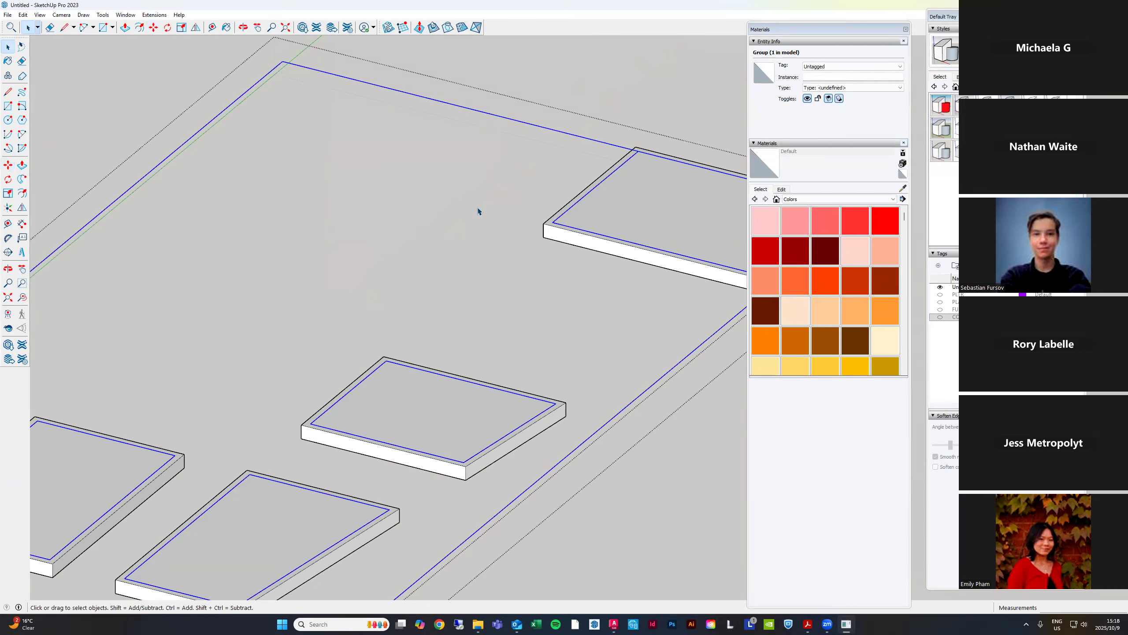
Open the group of raised faces and Push/Pull the farthest face up 300 mm
scroll(666, 200, "down", 4)
key("Delete")
scroll(583, 209, "down", 1)
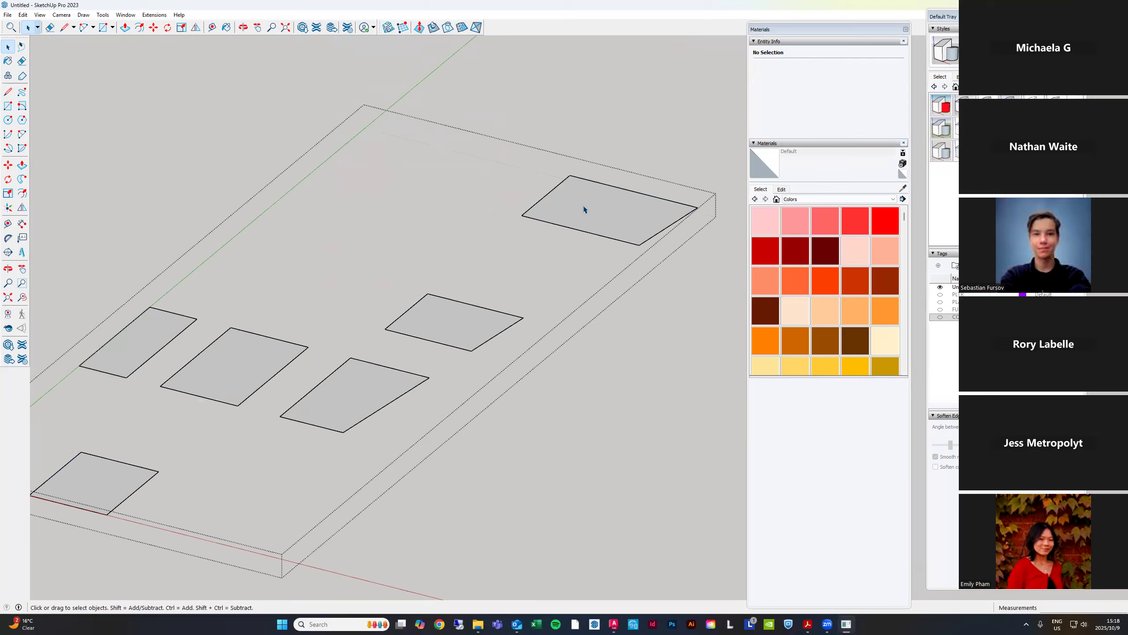
key("p")
left_click(576, 216)
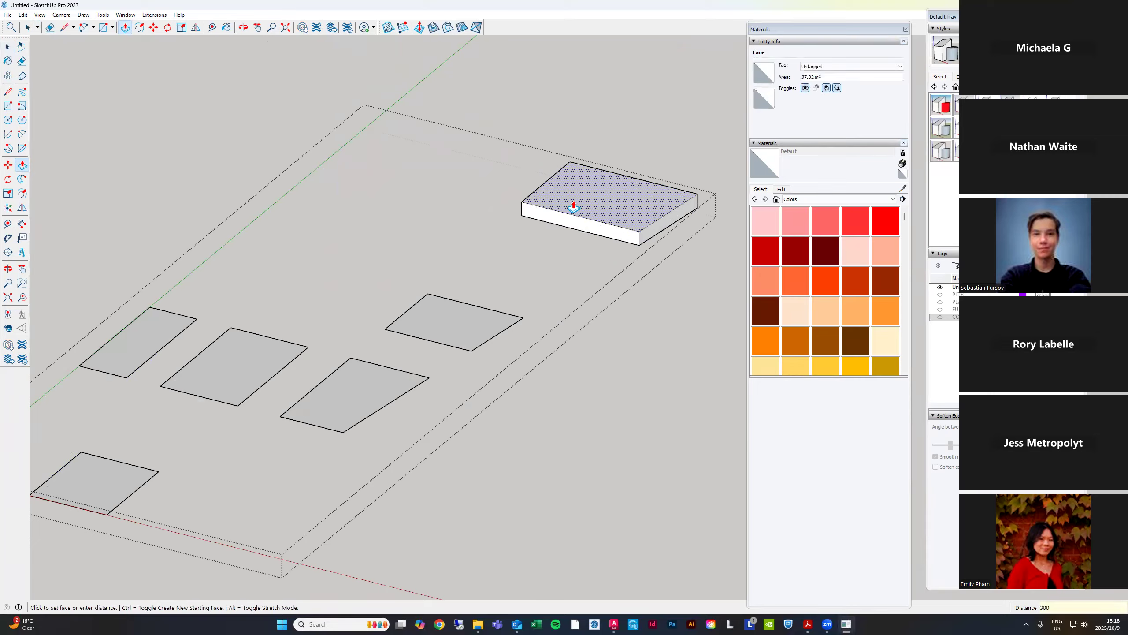
key("Return")
Repeat the 300 mm extrusion on the other five faces in the group
double_click(439, 330)
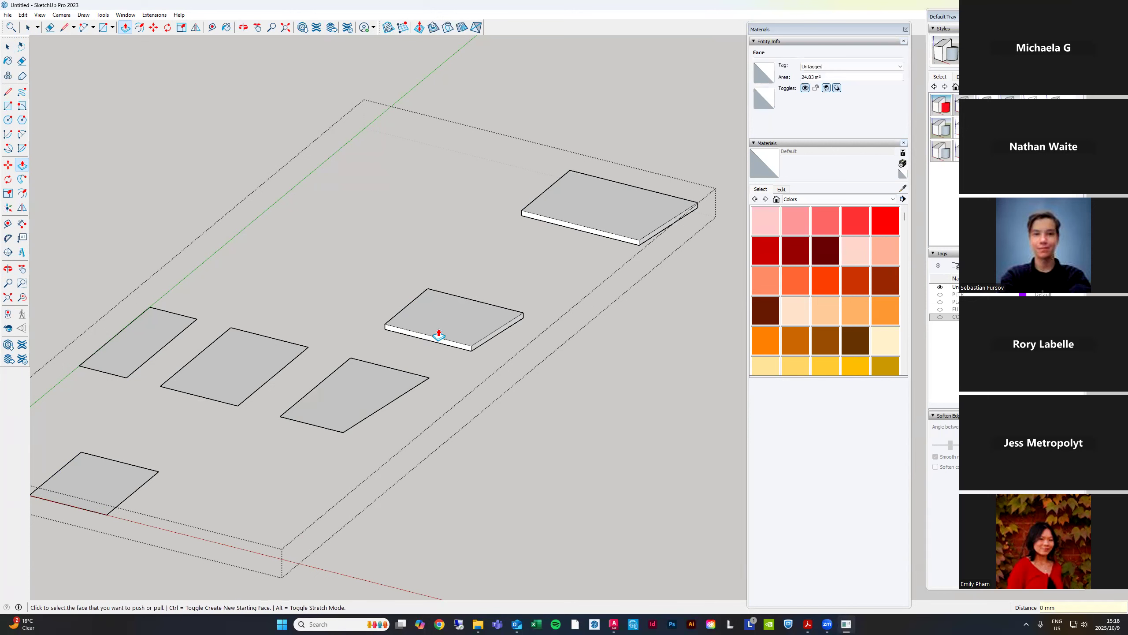
double_click(376, 377)
double_click(257, 340)
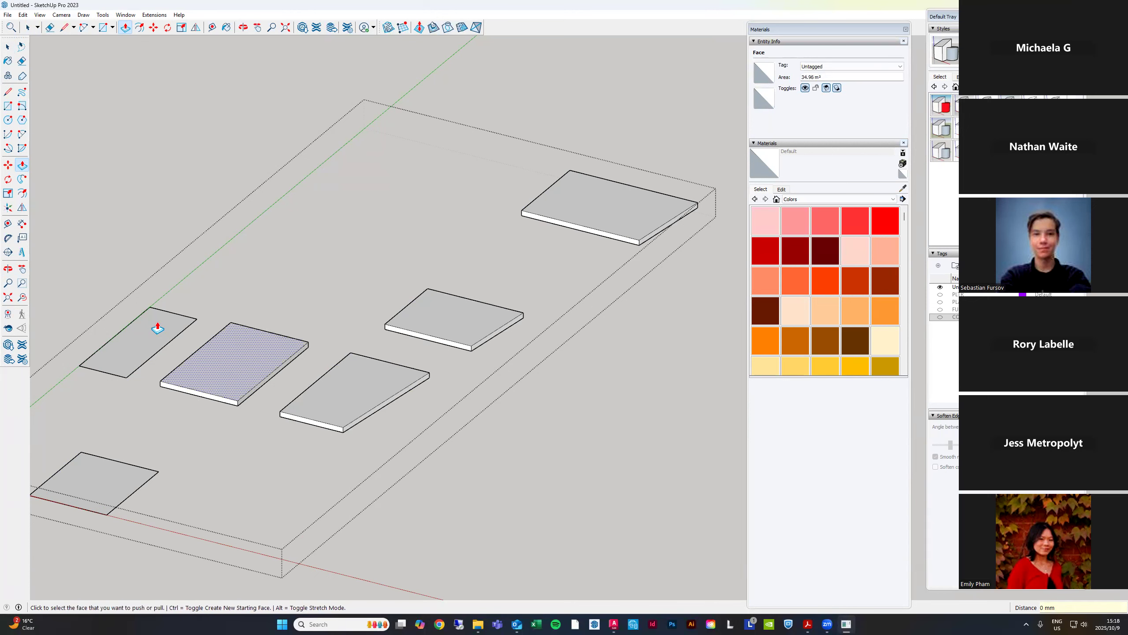
double_click(146, 323)
double_click(121, 481)
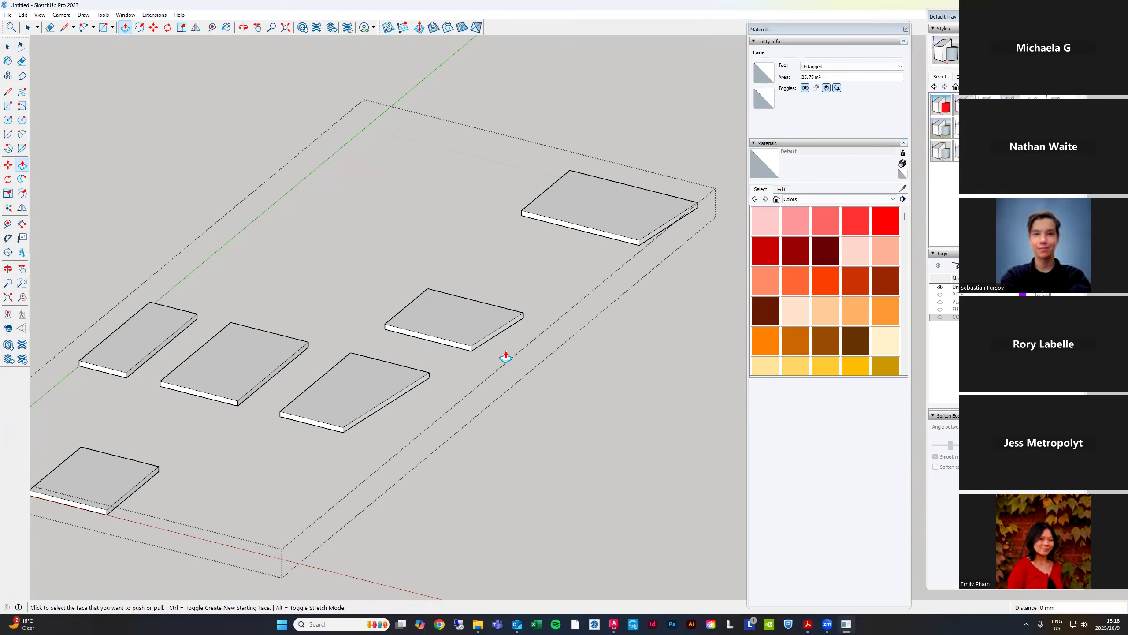
Switch the material collection to Landscaping, Fencing and Vegetation
scroll(528, 357, "down", 2)
key("space")
left_click(806, 200)
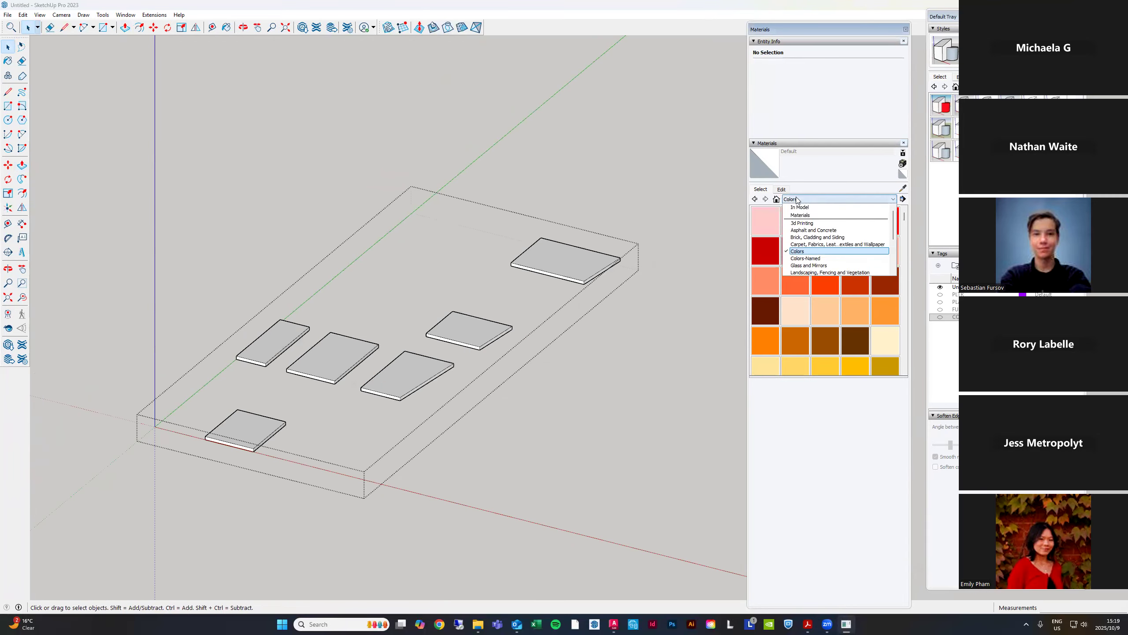
left_click(816, 265)
left_click(792, 198)
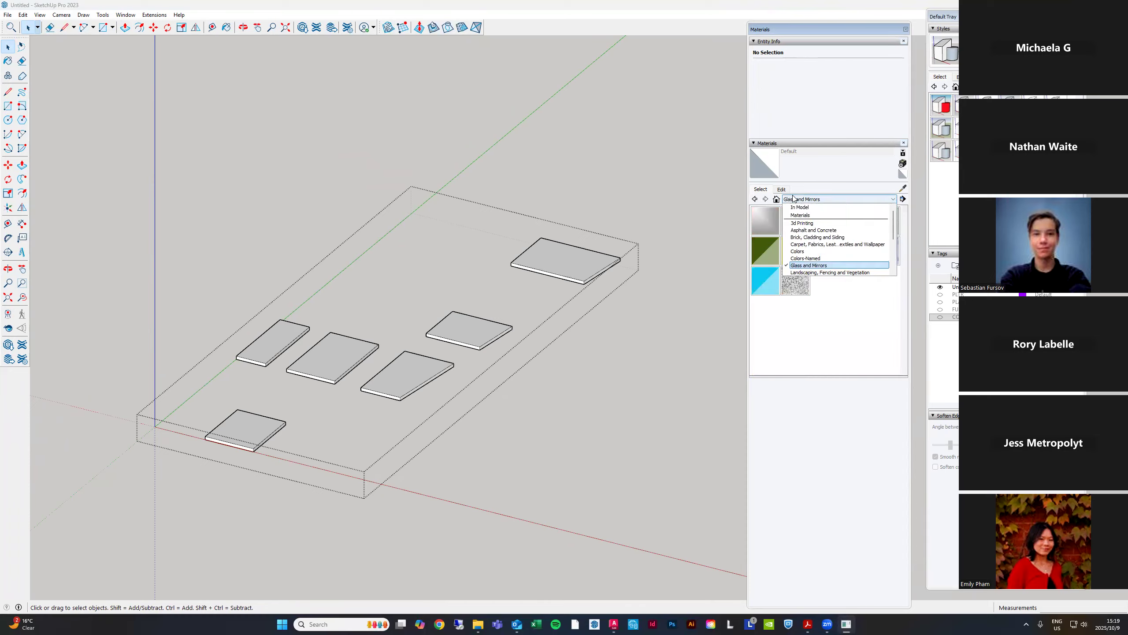
scroll(817, 249, "down", 3)
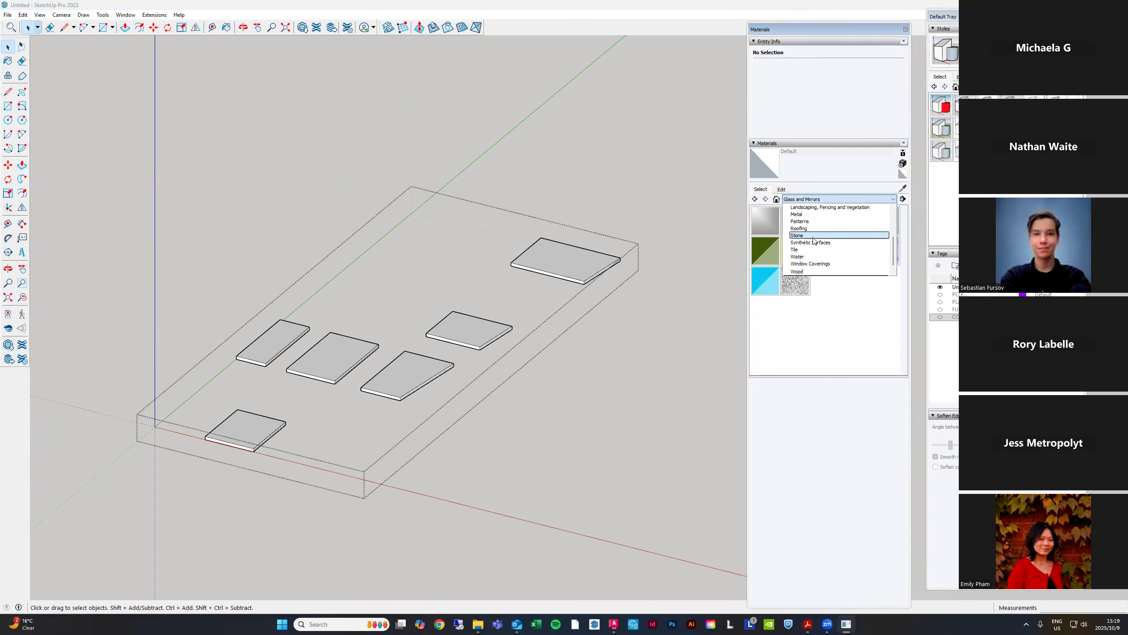
left_click(809, 208)
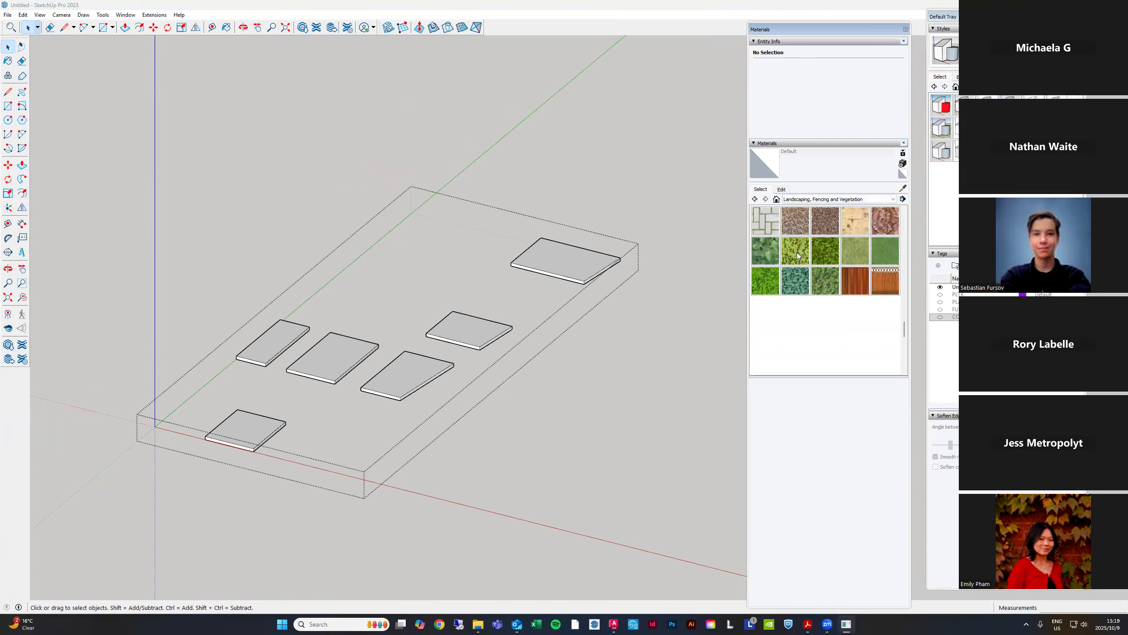
Paint all six extruded beds with the Vegetation Blur 02 material and close their group
left_click(797, 255)
scroll(571, 267, "down", 1)
key("ctrl+a")
key("b")
left_click(571, 265)
key("space")
left_click(625, 317)
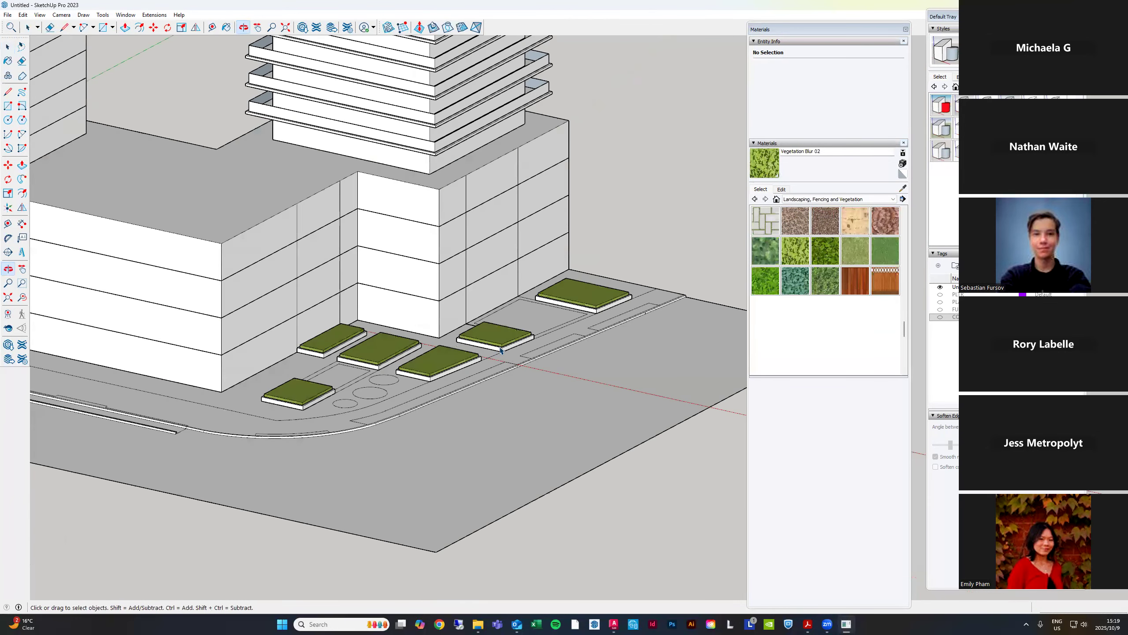
Make the PLTR and PLANTING tags visible, and briefly show the FURNITURE tag before hiding it again
scroll(520, 334, "up", 5)
scroll(697, 218, "down", 8)
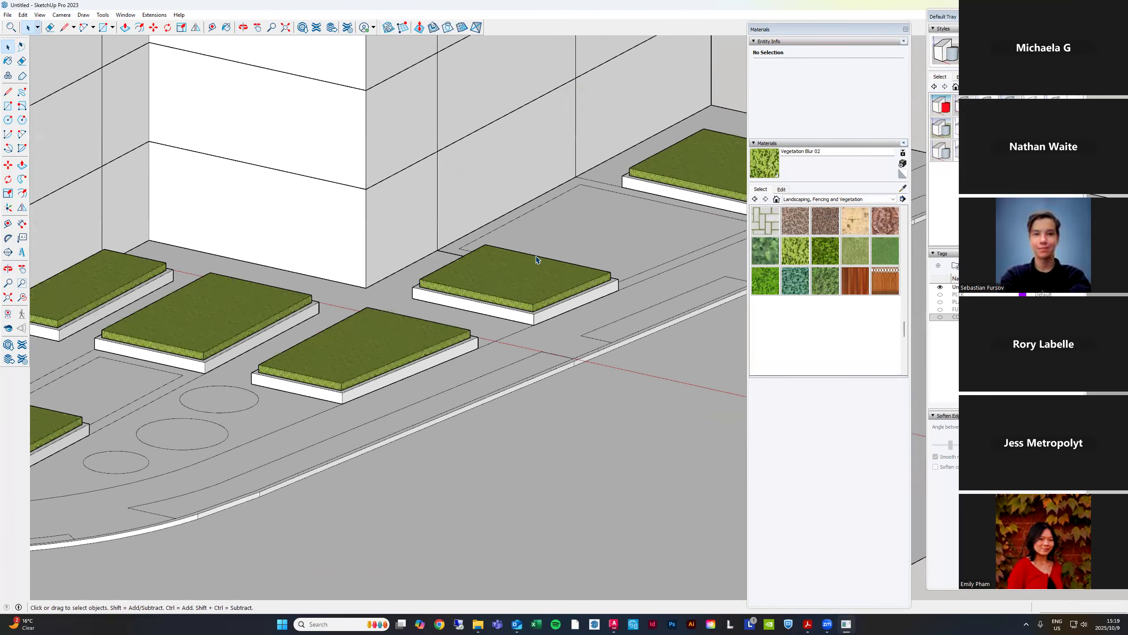
middle_click_drag(645, 257, 331, 415)
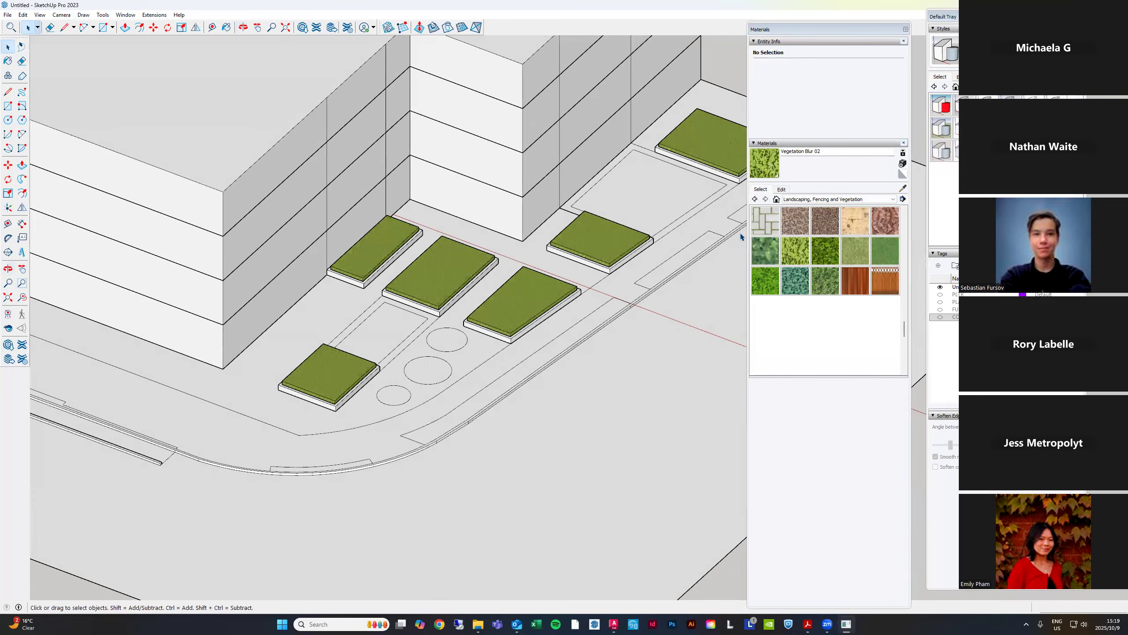
scroll(713, 221, "down", 6)
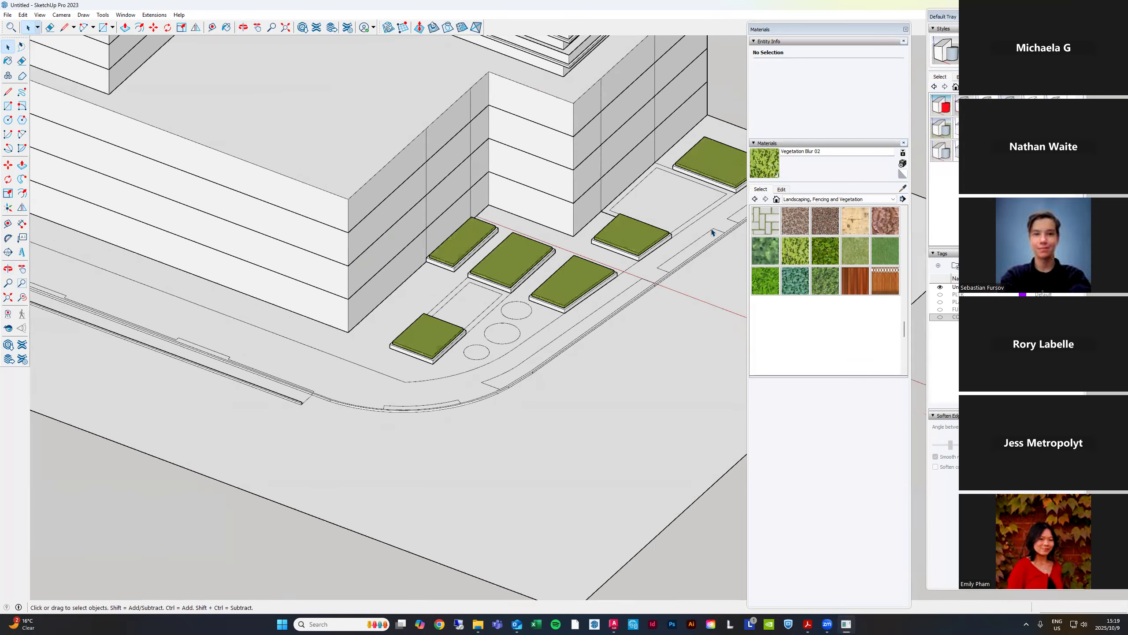
scroll(617, 322, "up", 3)
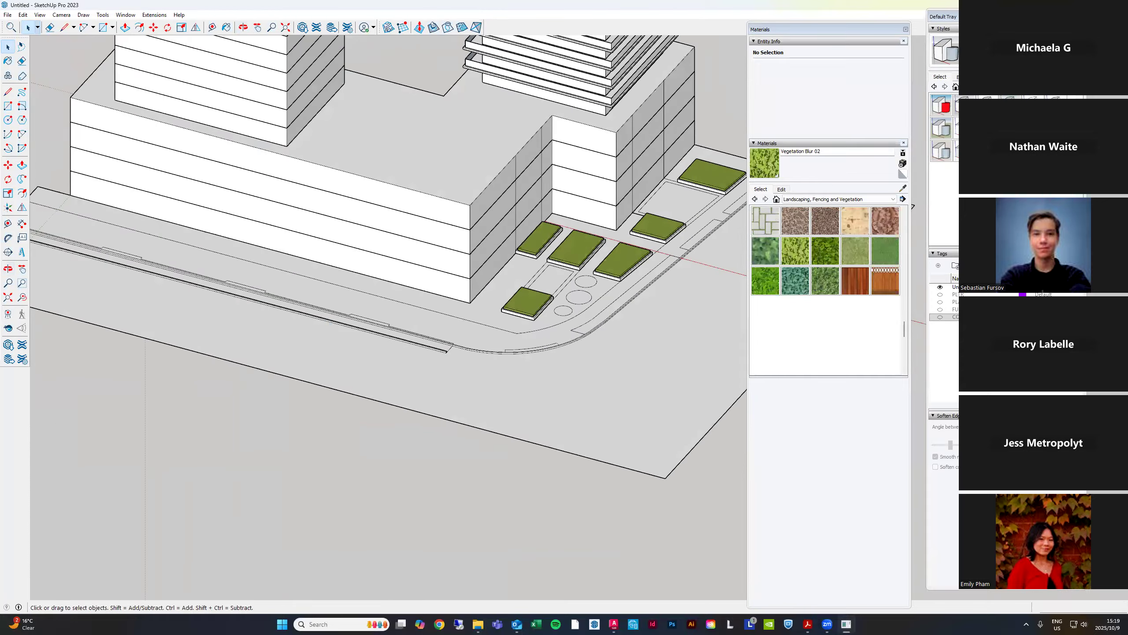
left_click(940, 295)
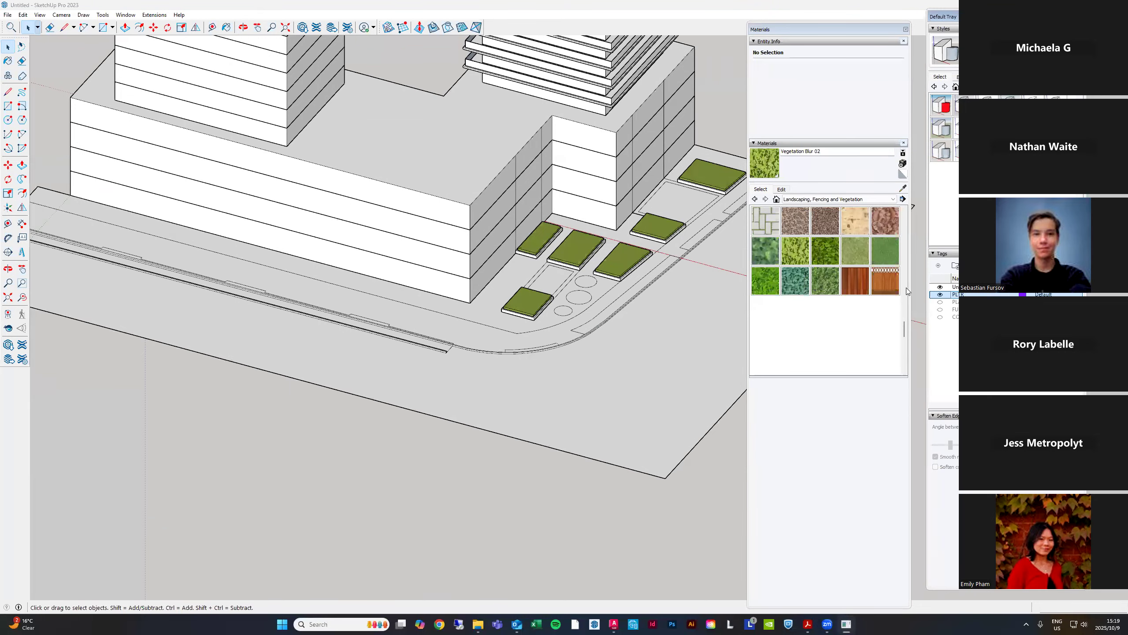
scroll(400, 320, "down", 5)
middle_click_drag(401, 320, 402, 417)
left_click(943, 295)
left_click(941, 302)
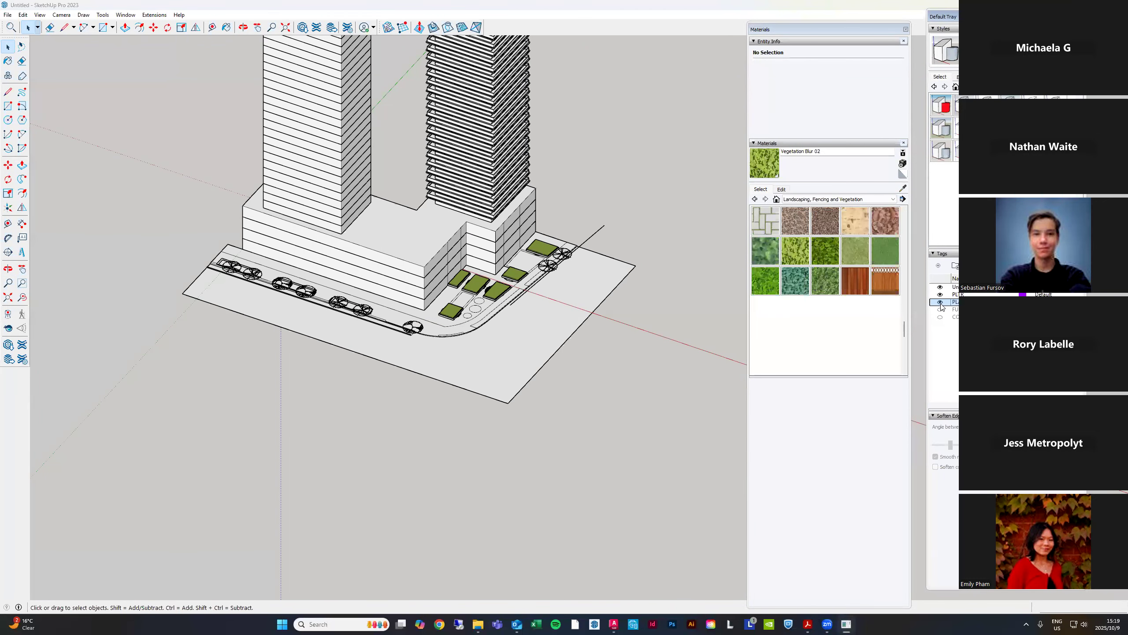
left_click(941, 309)
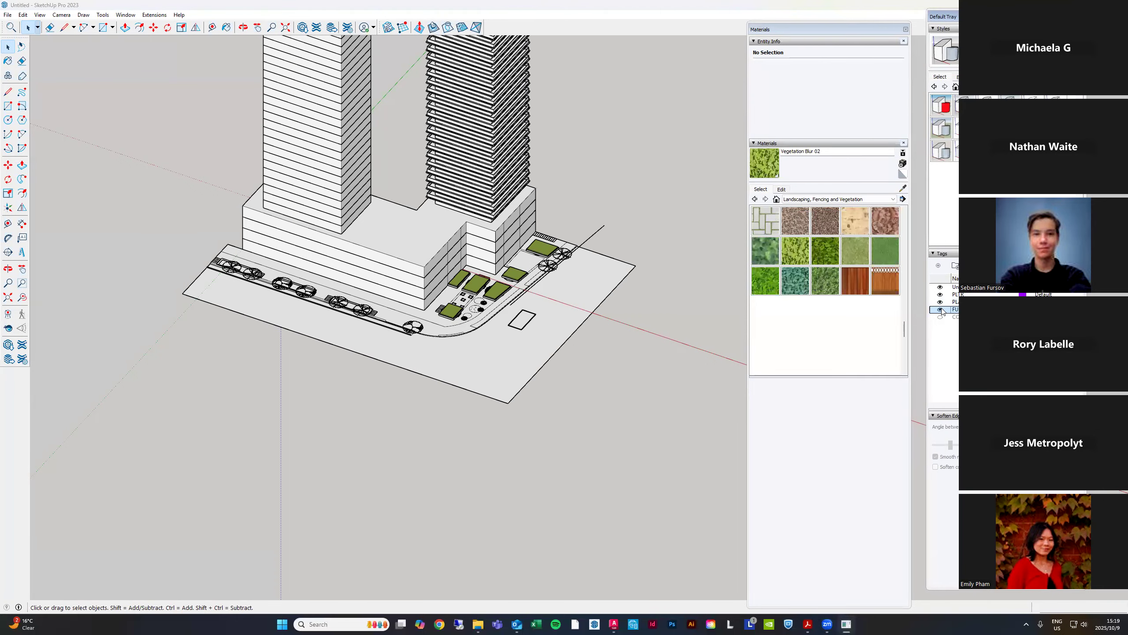
left_click(941, 308)
Assign the street planter outline group to the PLTR tag and hide the PLANTING tag
scroll(360, 307, "up", 10)
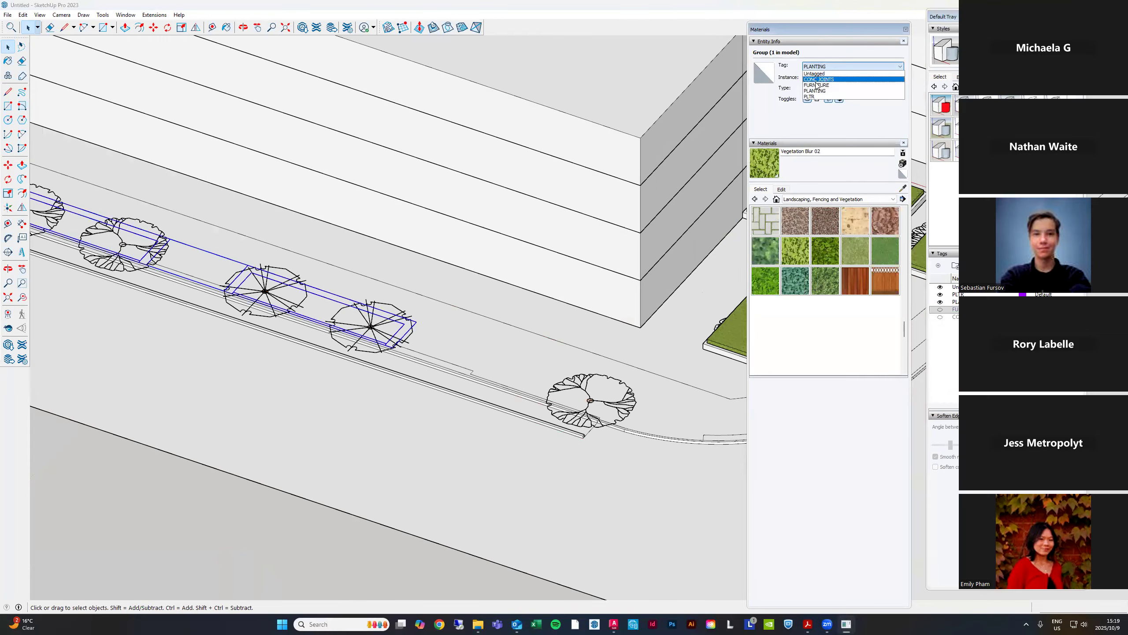
scroll(558, 260, "down", 2)
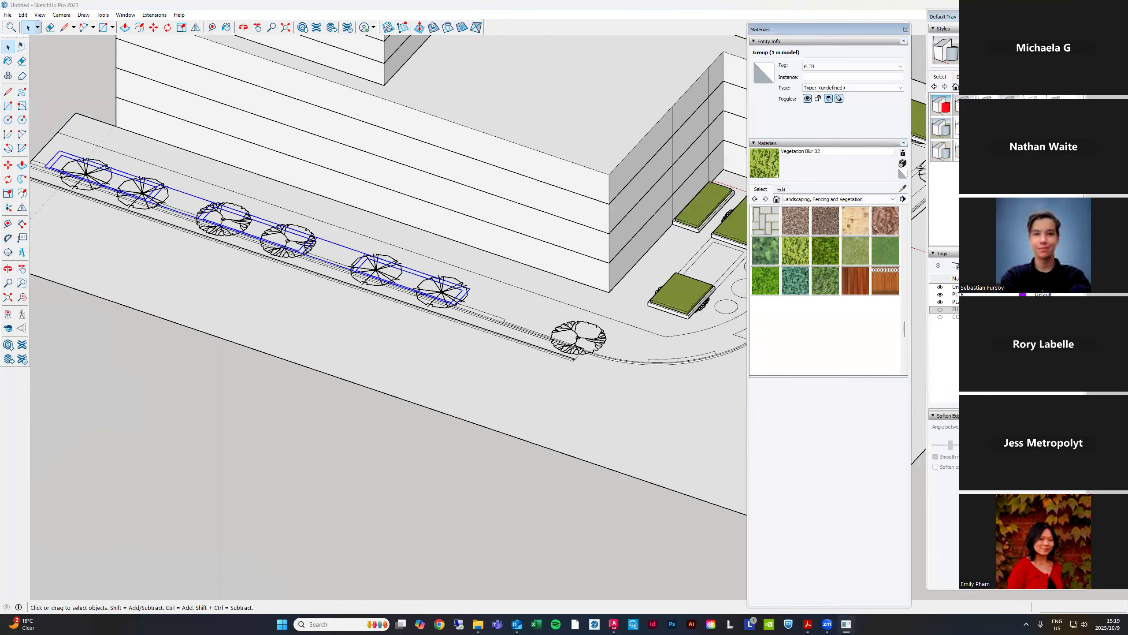
left_click(940, 302)
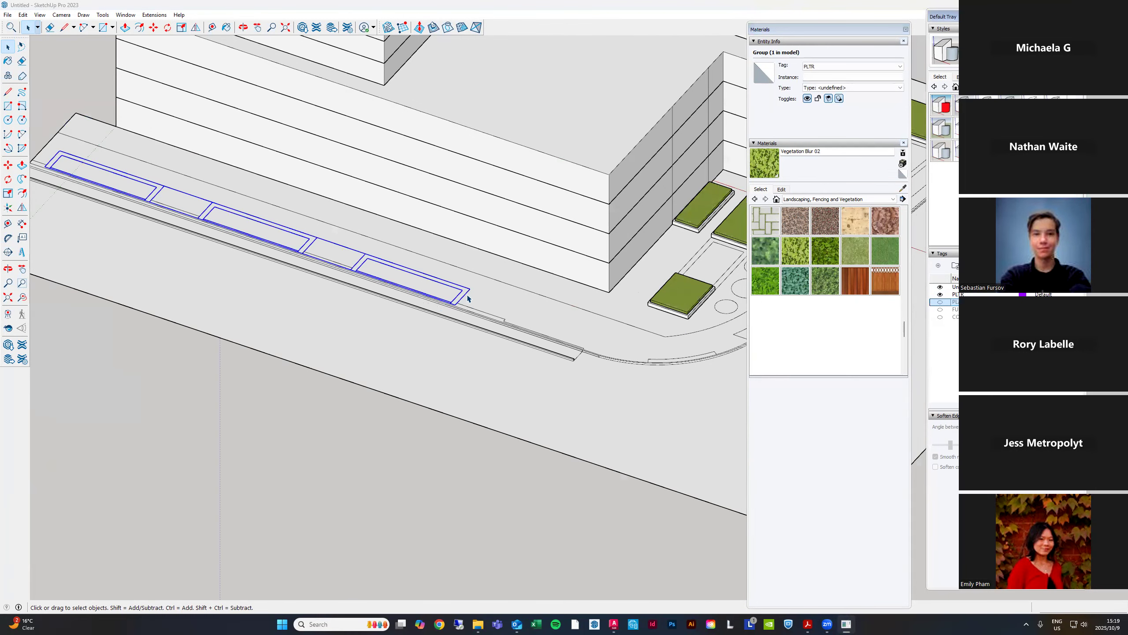
Open the street planter group for editing at its end nearest the street corner
scroll(662, 344, "up", 3)
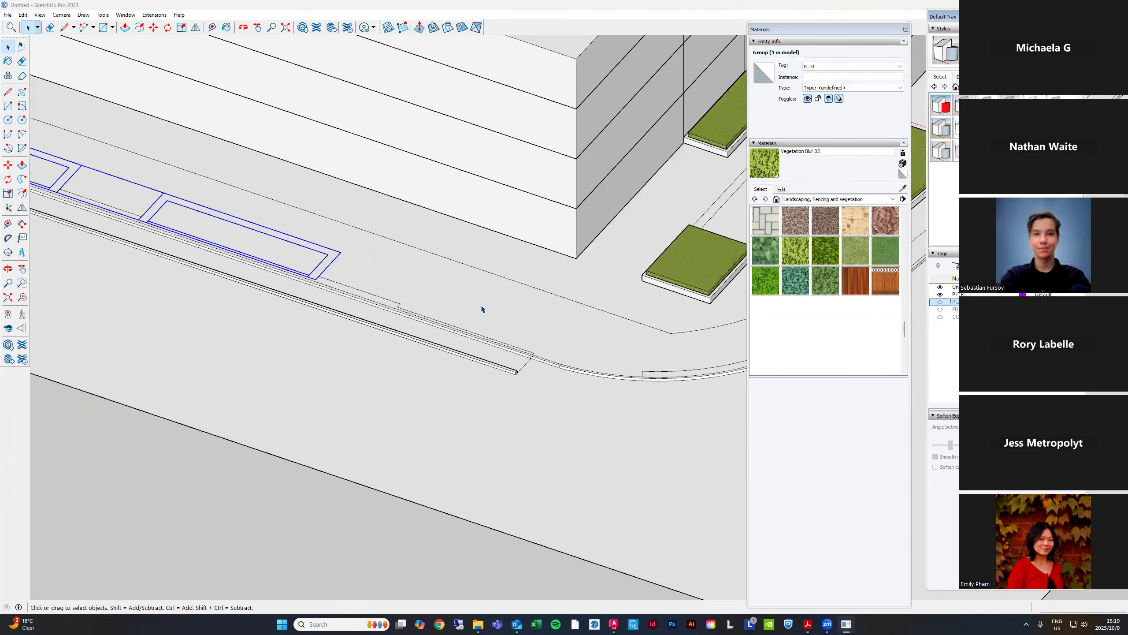
left_click(331, 261)
double_click(332, 261)
left_click(591, 256)
scroll(591, 256, "down", 2)
scroll(293, 263, "up", 3)
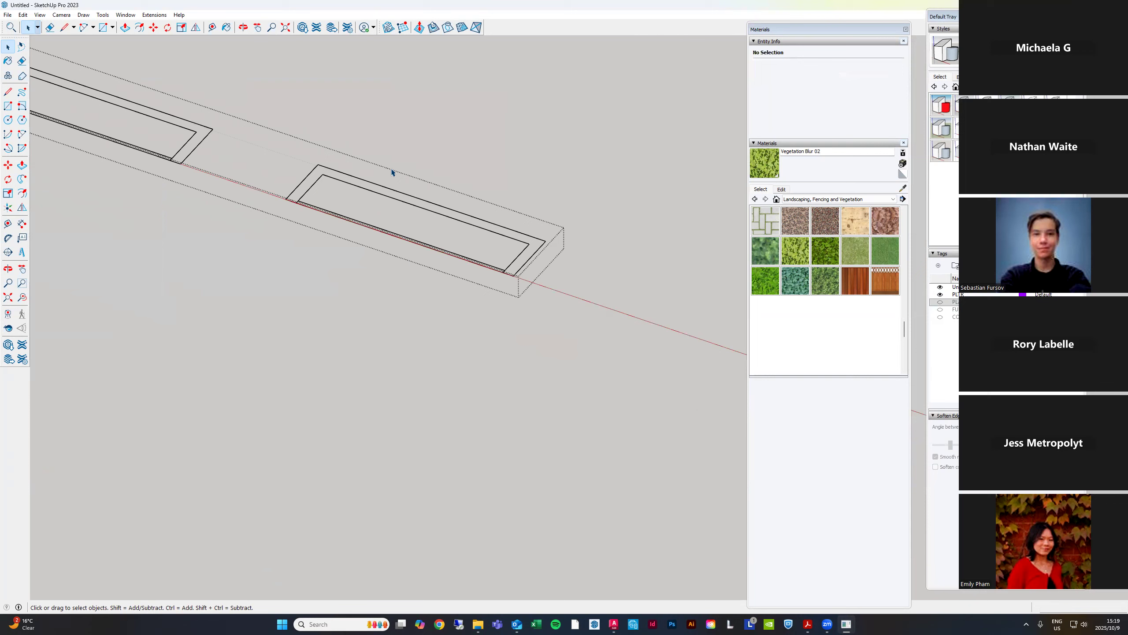
key("l")
scroll(407, 178, "up", 1)
left_click(404, 210)
scroll(401, 206, "up", 2)
key("e")
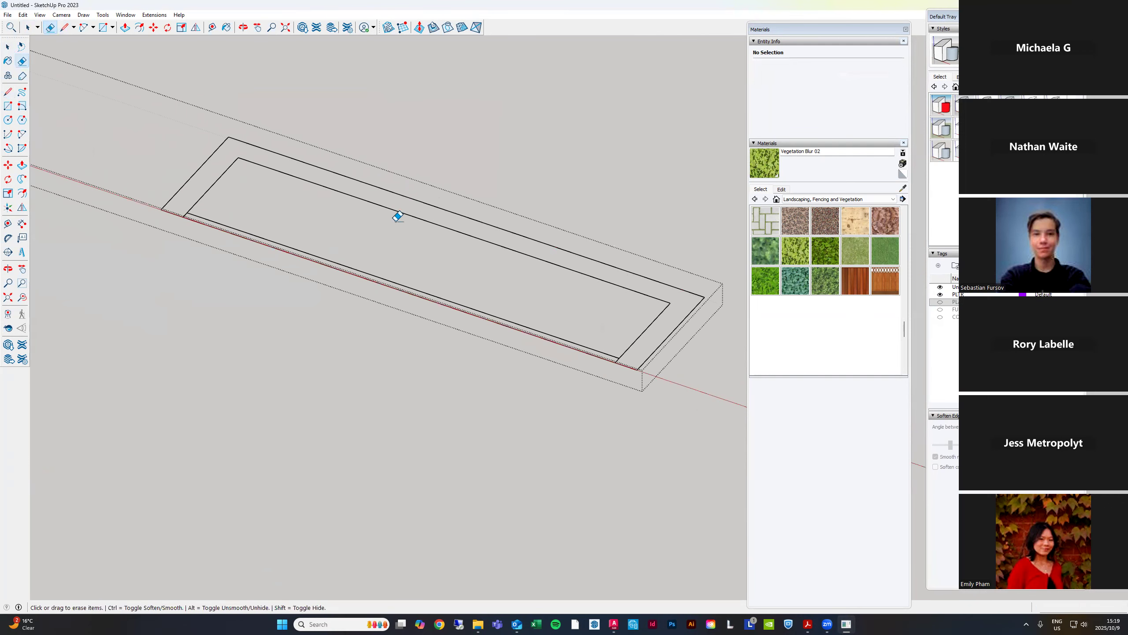
middle_click_drag(595, 311, 623, 339)
Open the end planter component and create its faces by drawing a line across the outline and erasing it
key("space")
triple_click(627, 385)
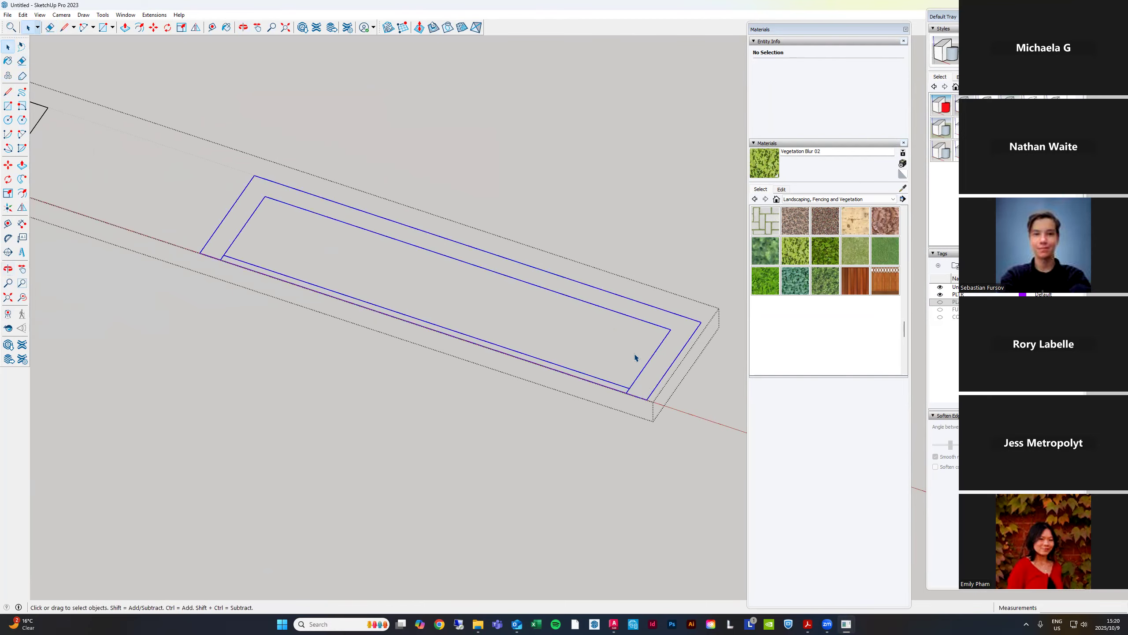
scroll(635, 354, "down", 1)
double_click(644, 361)
key("l")
left_click(601, 298)
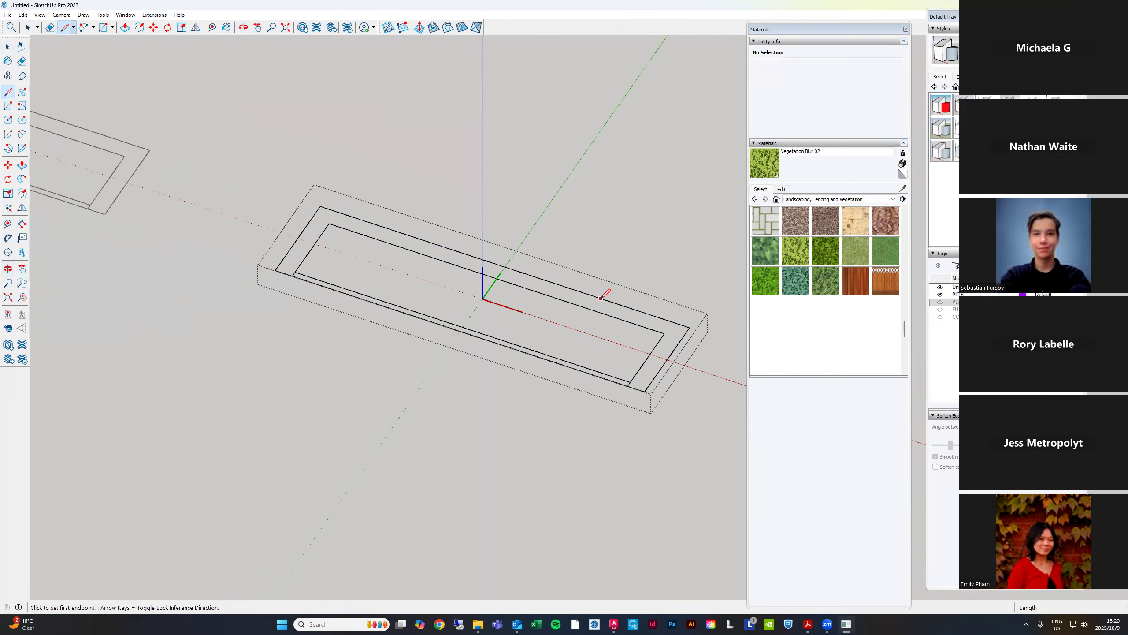
left_click(558, 361)
key("e")
left_click_drag(598, 301, 577, 348)
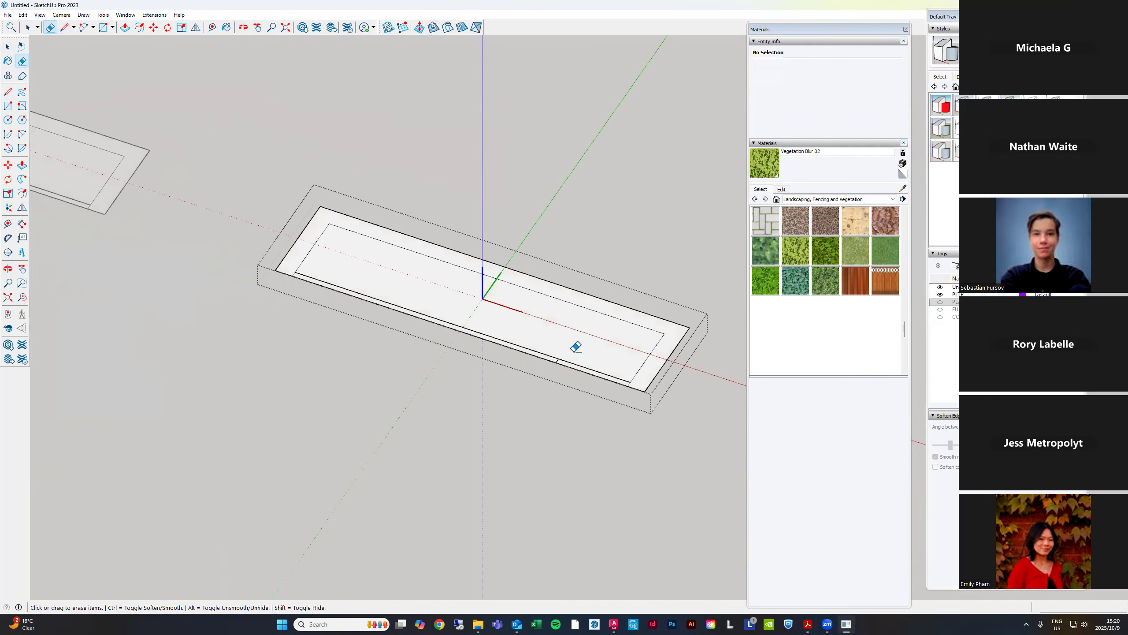
scroll(561, 356, "up", 3)
scroll(506, 300, "down", 4)
key("space")
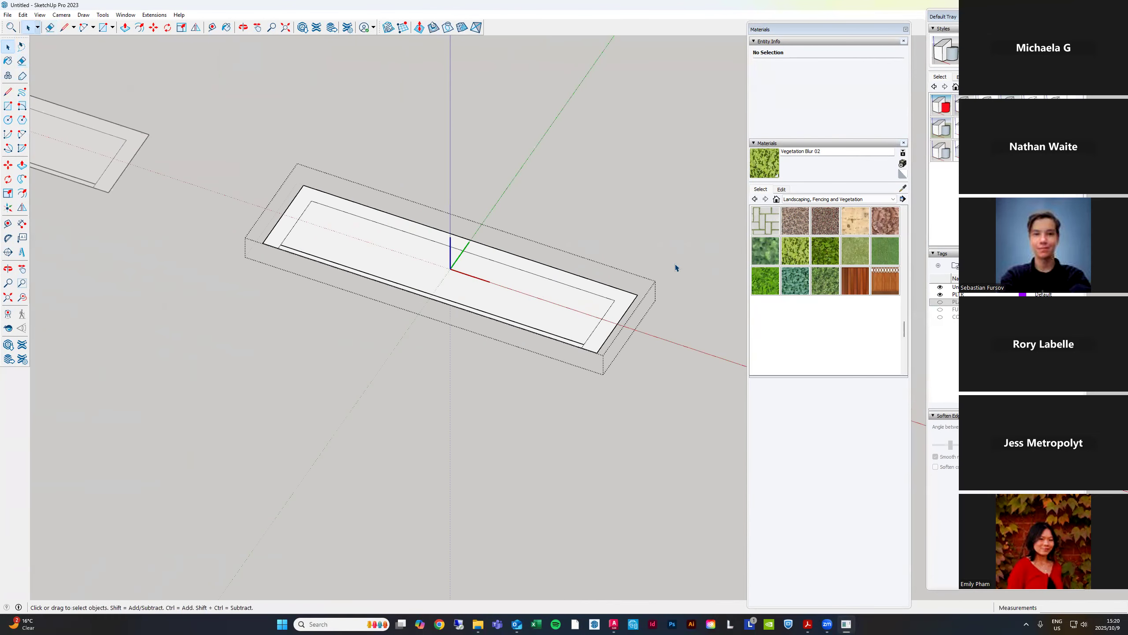
Push/Pull the planter's three-sided border face up 500 mm
scroll(637, 306, "up", 3)
key("p")
left_click(626, 303)
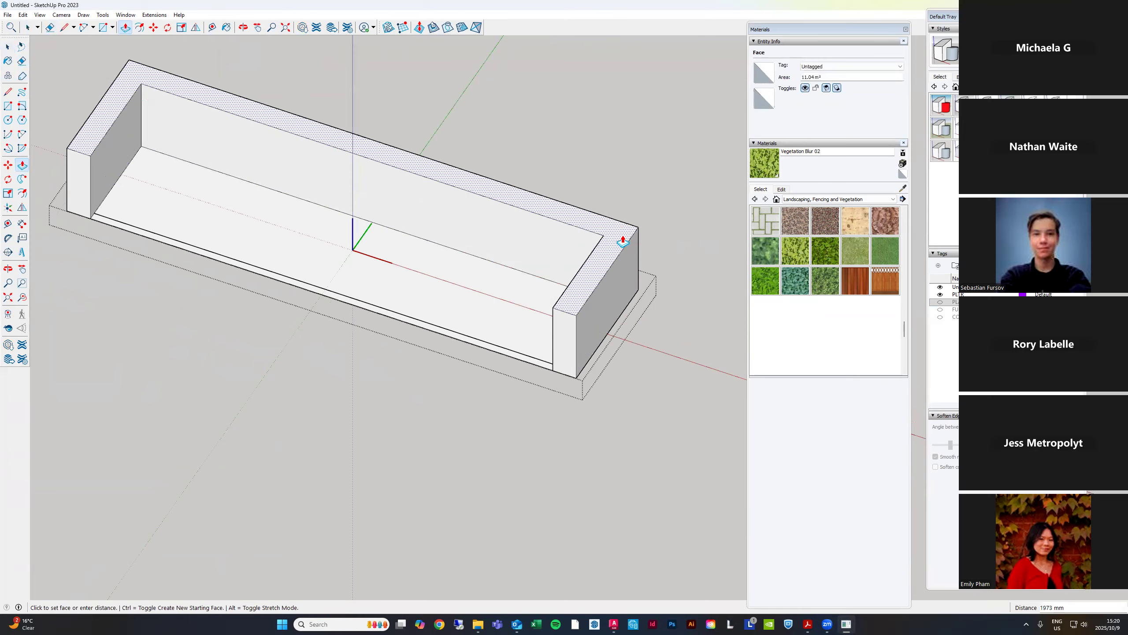
type("500")
key("Return")
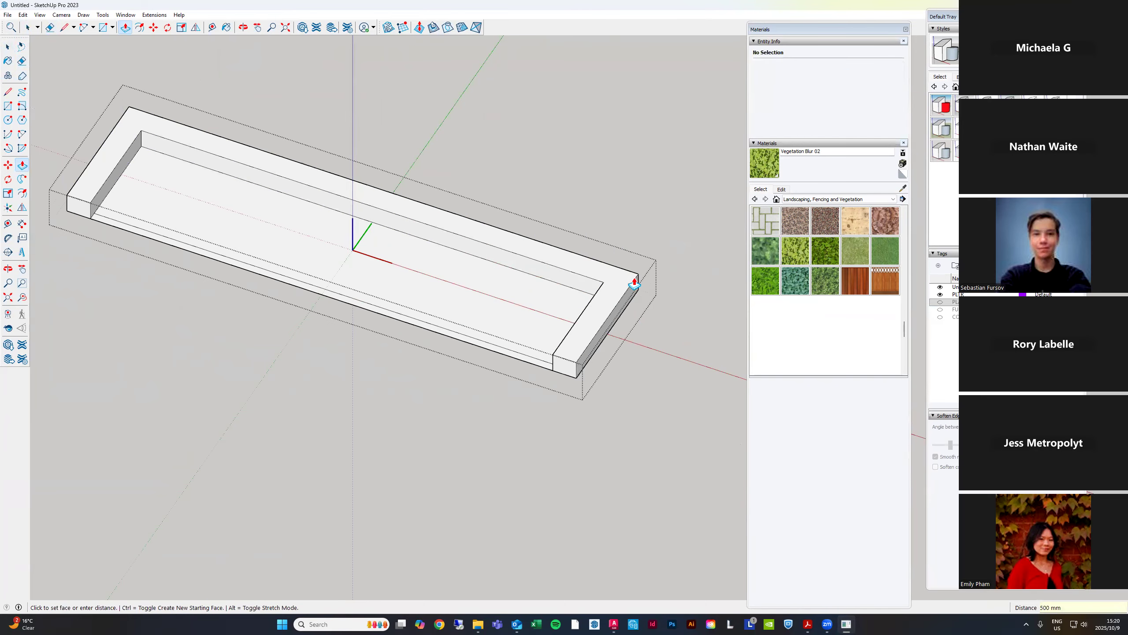
Push/Pull the narrow strip along the planter's street side up 150 mm
scroll(516, 395, "up", 4)
left_click(494, 406)
type("150")
key("Return")
Group the planter's inner floor face with its edges and open the group for editing
middle_click_drag(518, 395, 486, 388)
key("space")
scroll(542, 392, "down", 2)
double_click(506, 382)
key("ctrl+g")
double_click(506, 381)
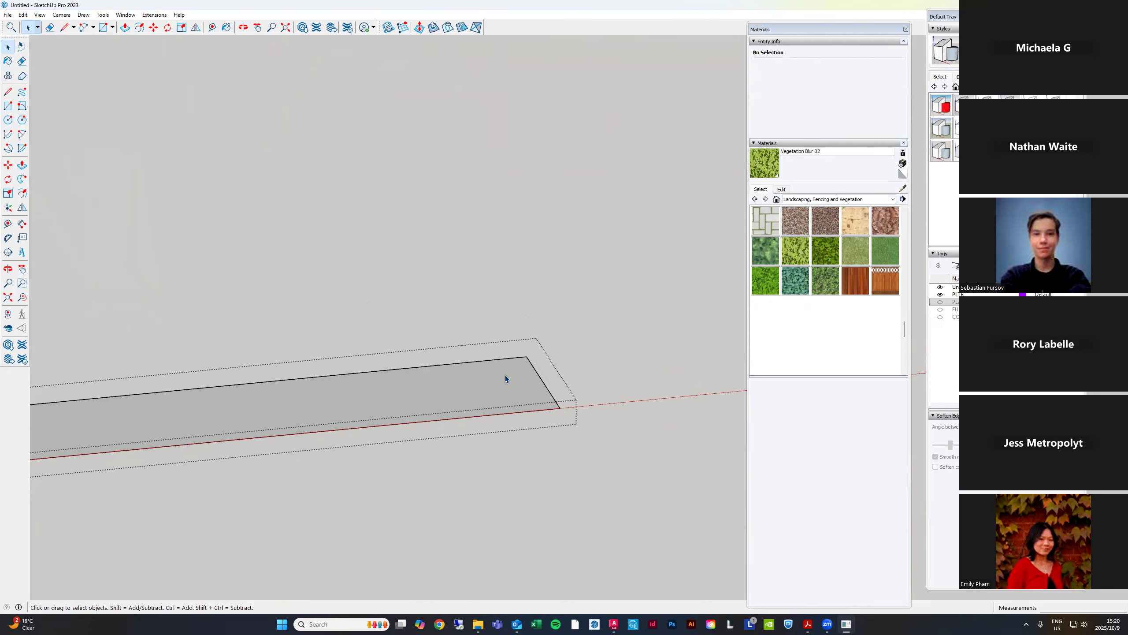
Push/Pull the inner floor face 300 mm to form the planting block and close its group
key("p")
left_click(512, 382)
type("300")
key("Return")
key("space")
key("Escape")
Move the planting block up from the bottom corner of the low front strip to its top corner
scroll(535, 389, "up", 4)
left_click(529, 396)
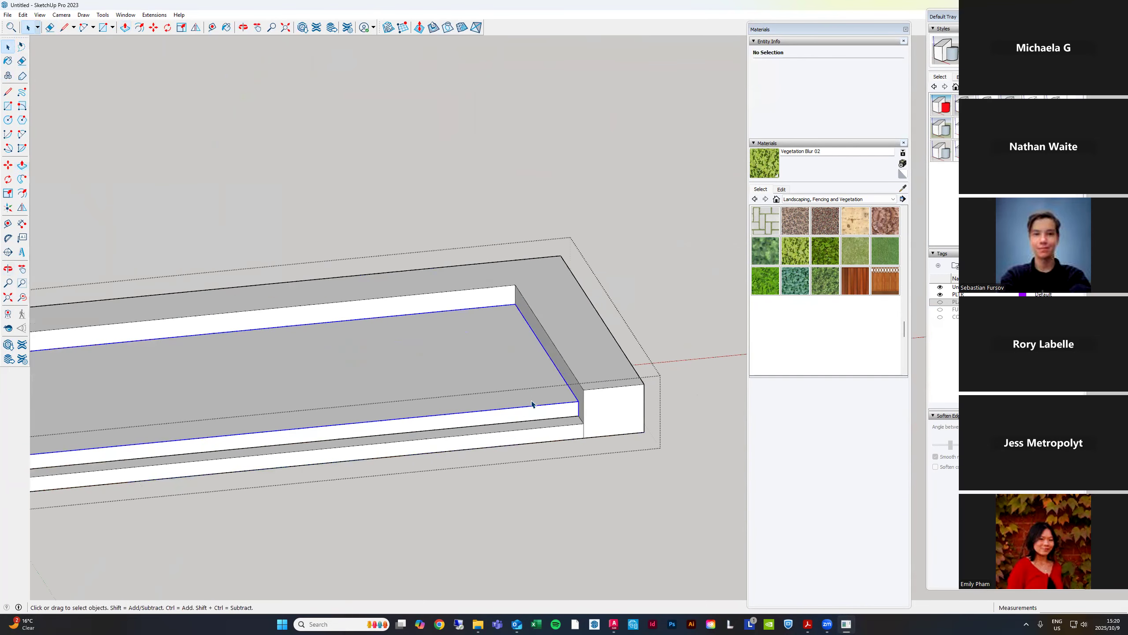
key("m")
left_click(584, 437)
left_click(583, 423)
key("space")
Paint the planting block with Vegetation Blur 02 from the model's materials and exit the planter component and group
scroll(671, 332, "down", 2)
left_click(777, 199)
scroll(874, 270, "down", 10)
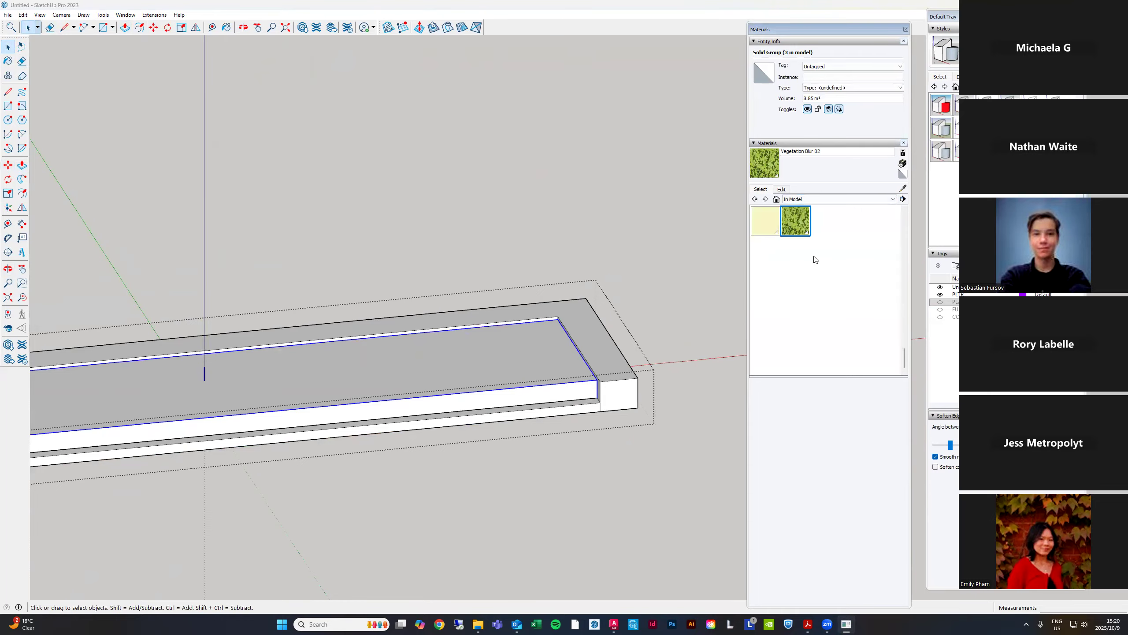
left_click(796, 223)
left_click(560, 356)
scroll(612, 354, "down", 4)
middle_click_drag(399, 408, 436, 395)
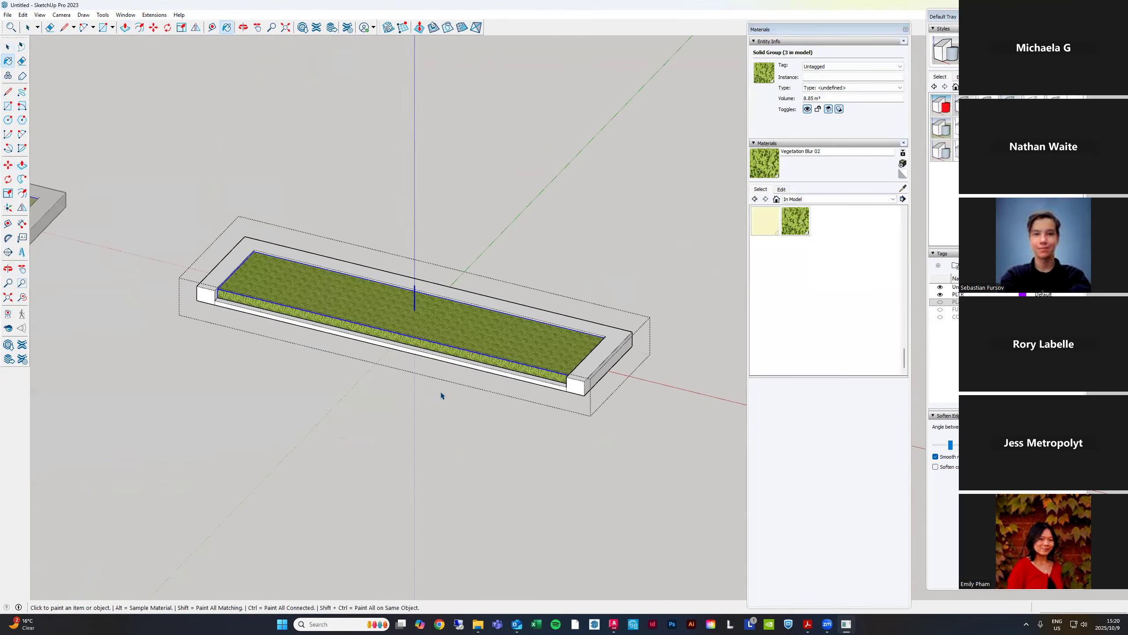
scroll(436, 395, "down", 4)
left_click(433, 443)
scroll(453, 330, "down", 1)
scroll(452, 330, "down", 1)
left_click(453, 354)
Inside the street planter group, copy the end planter about 19 m along the red axis towards the street corner
scroll(610, 409, "up", 6)
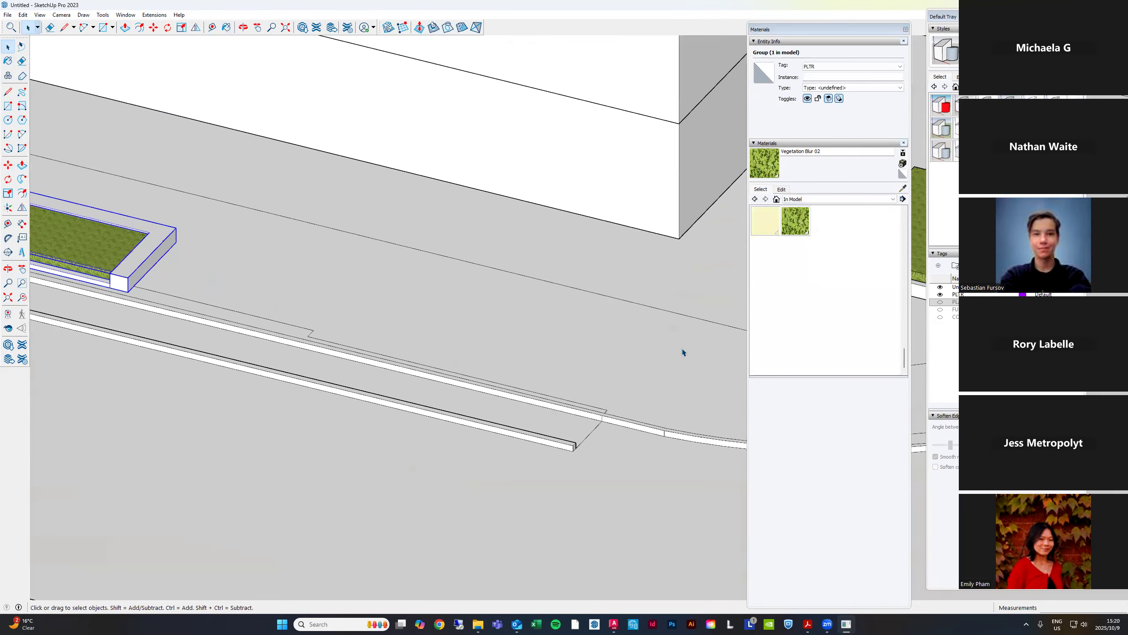
scroll(674, 354, "down", 3)
double_click(376, 294)
left_click(215, 281)
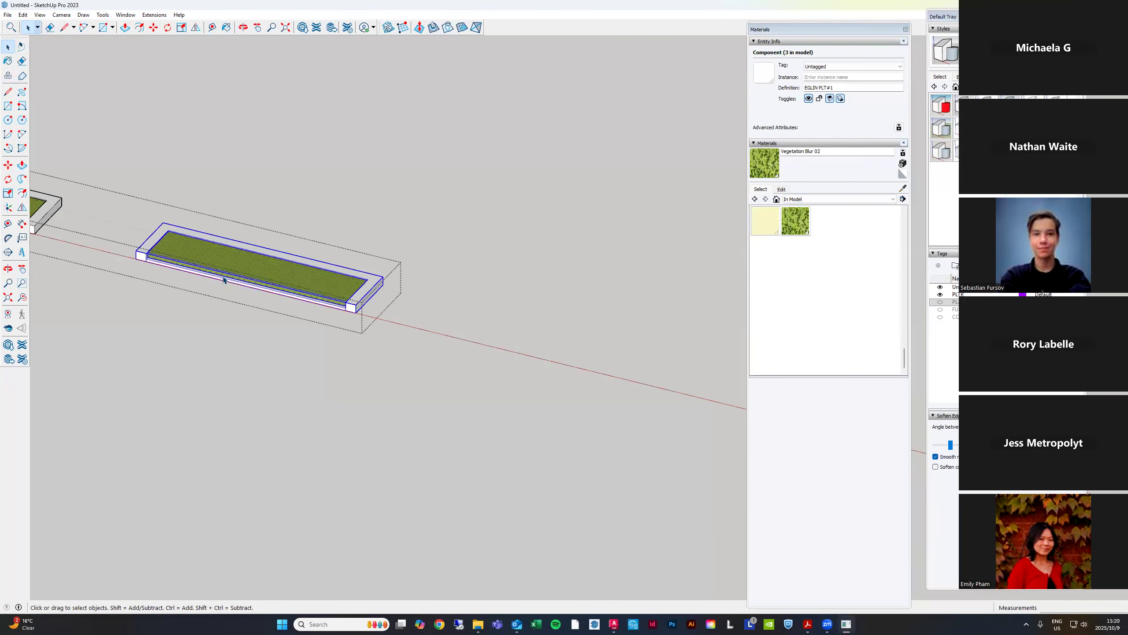
key("m")
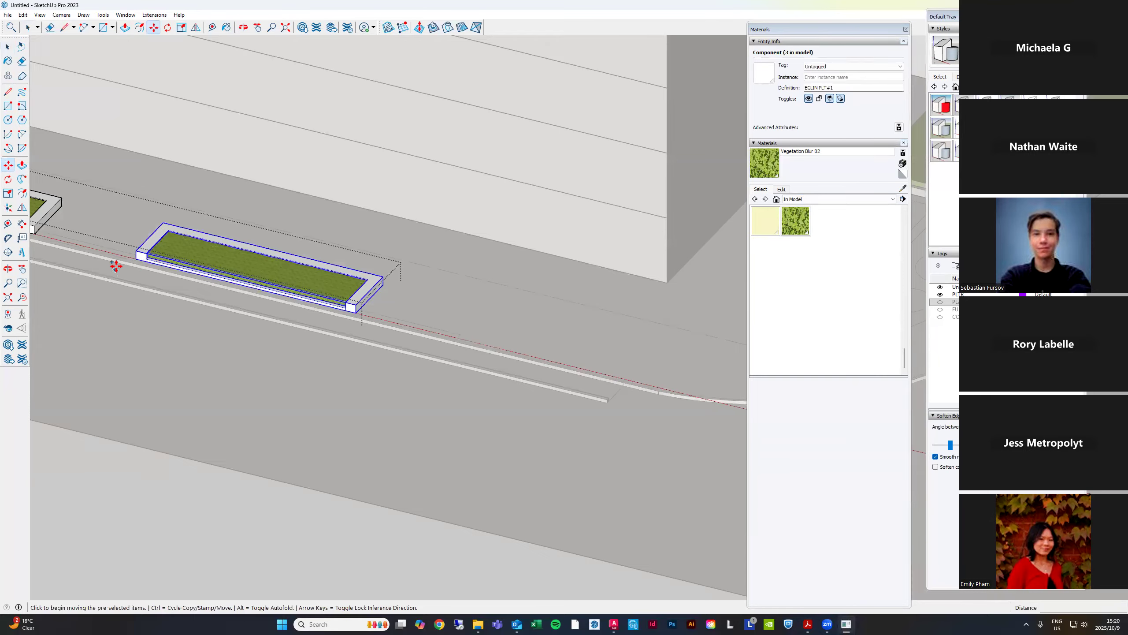
scroll(152, 249, "up", 5)
left_click(152, 252)
key("ctrl")
scroll(365, 224, "down", 3)
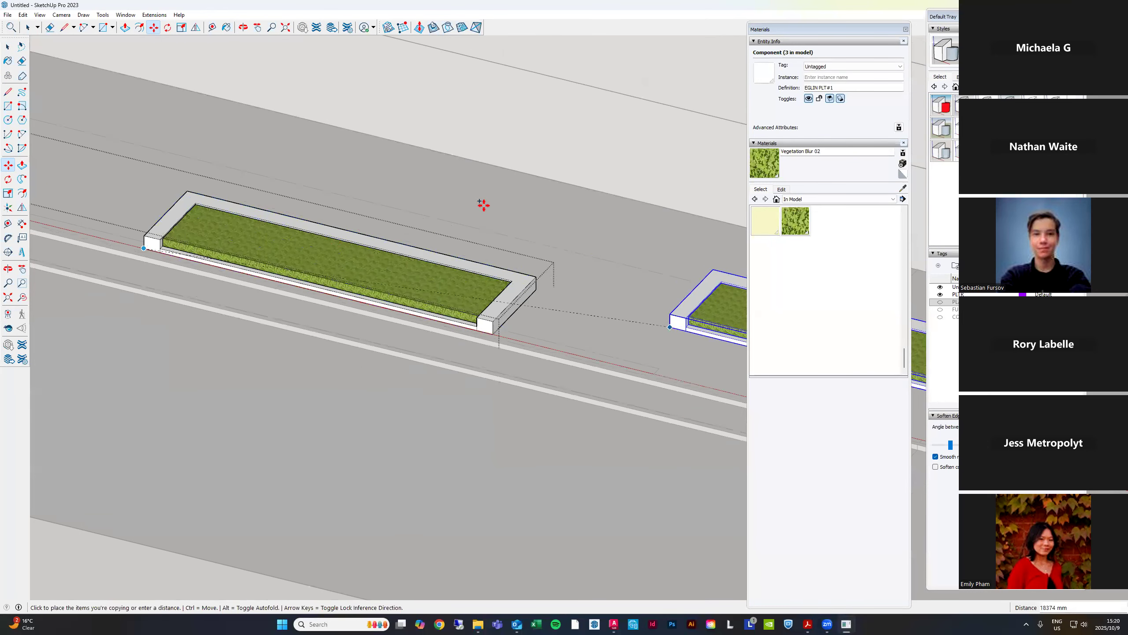
scroll(602, 338, "up", 6)
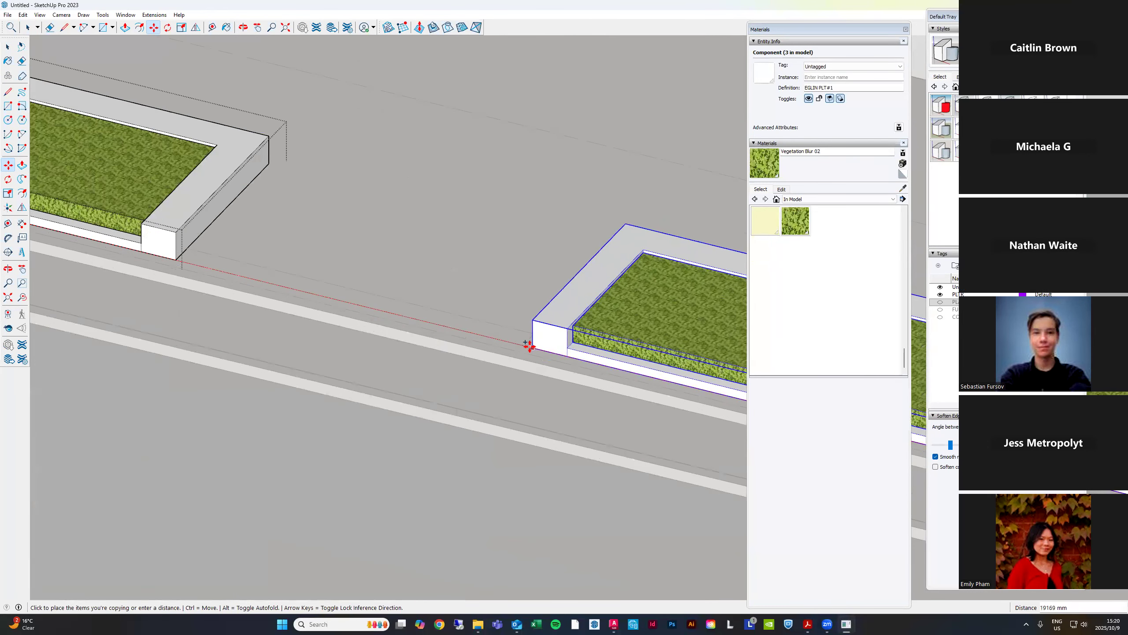
left_click(524, 342)
key("space")
Make the copied planter component unique and open it for editing
scroll(301, 249, "down", 4)
scroll(547, 293, "down", 3)
scroll(476, 280, "up", 4)
right_click(584, 299)
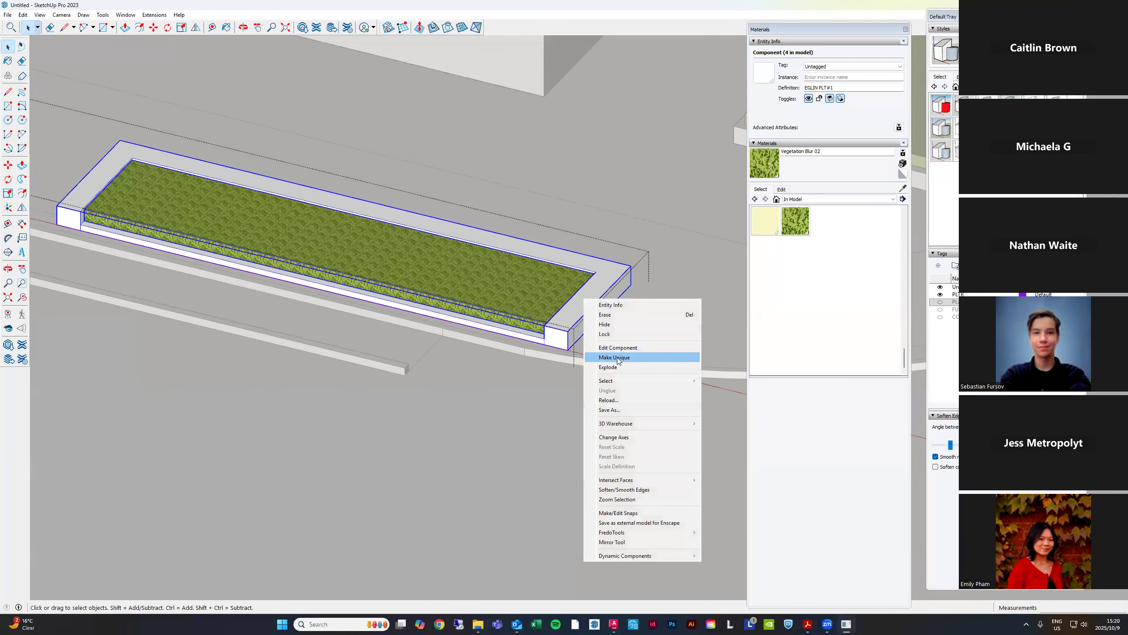
left_click(617, 360)
double_click(592, 306)
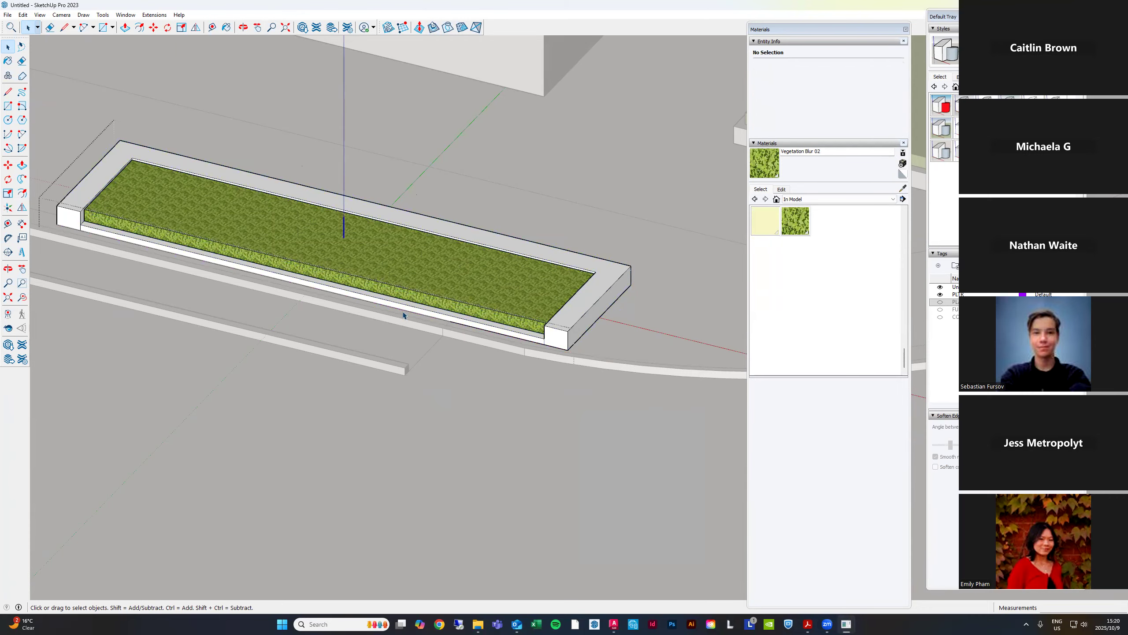
left_click(533, 290)
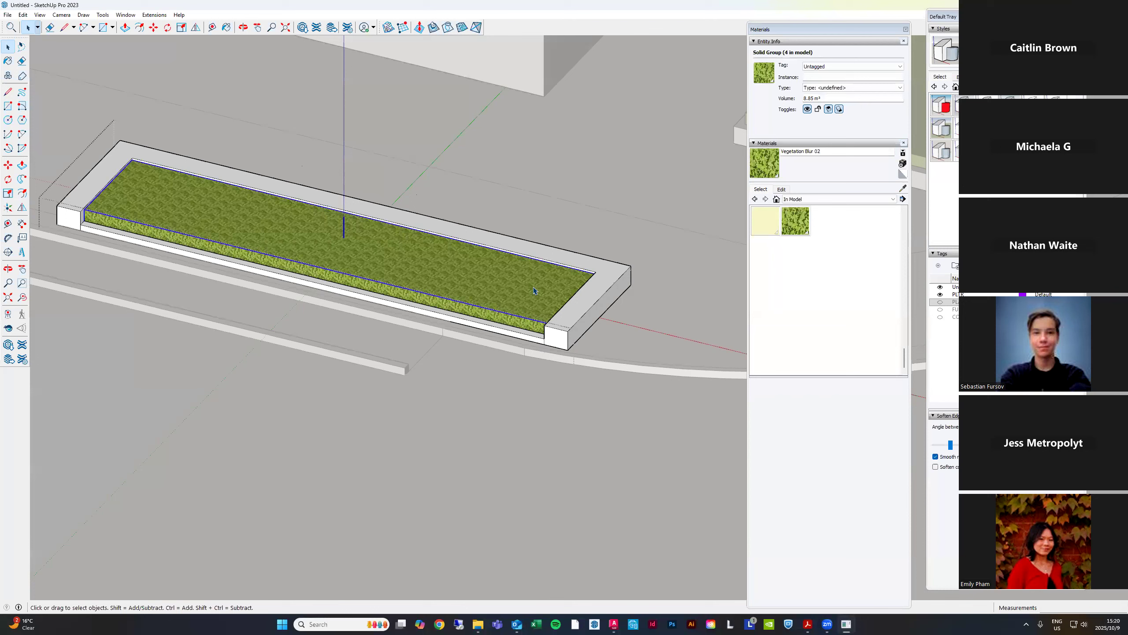
key("f")
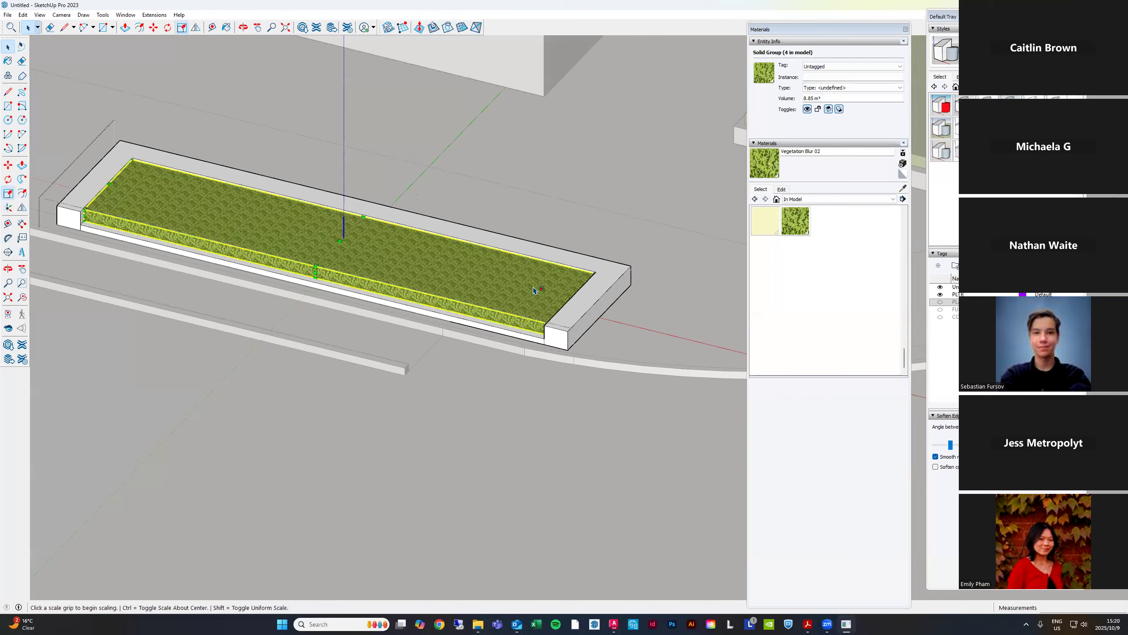
left_click(7, 194)
key("space")
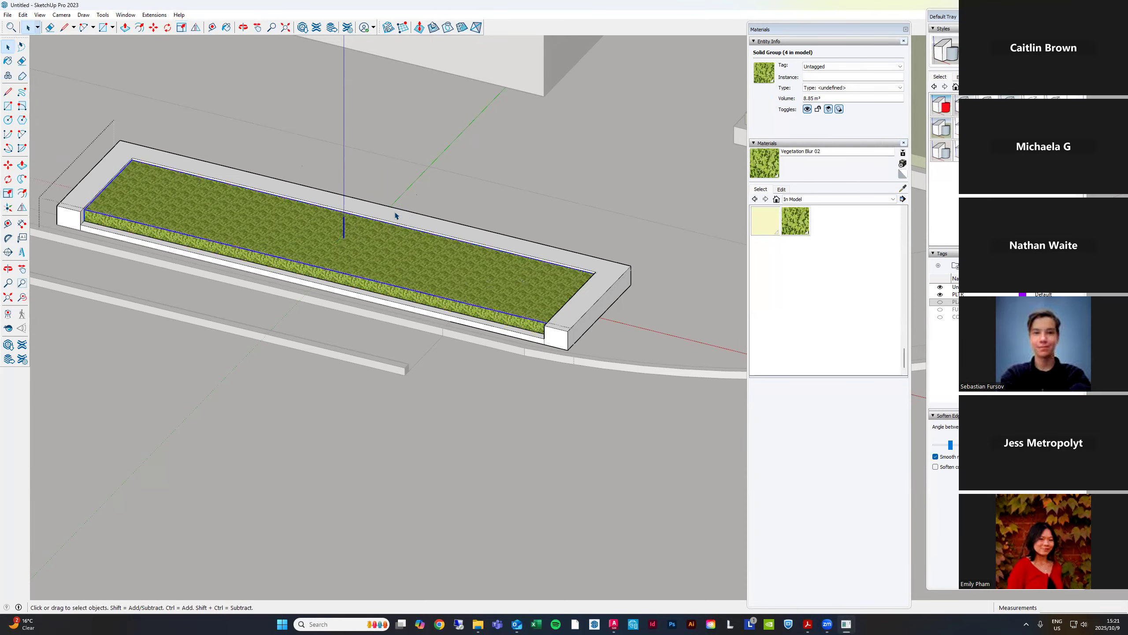
Try window-selecting each short end wall of the copied planter frame in turn
left_click_drag(412, 157, 731, 475)
middle_click_drag(637, 343, 521, 304)
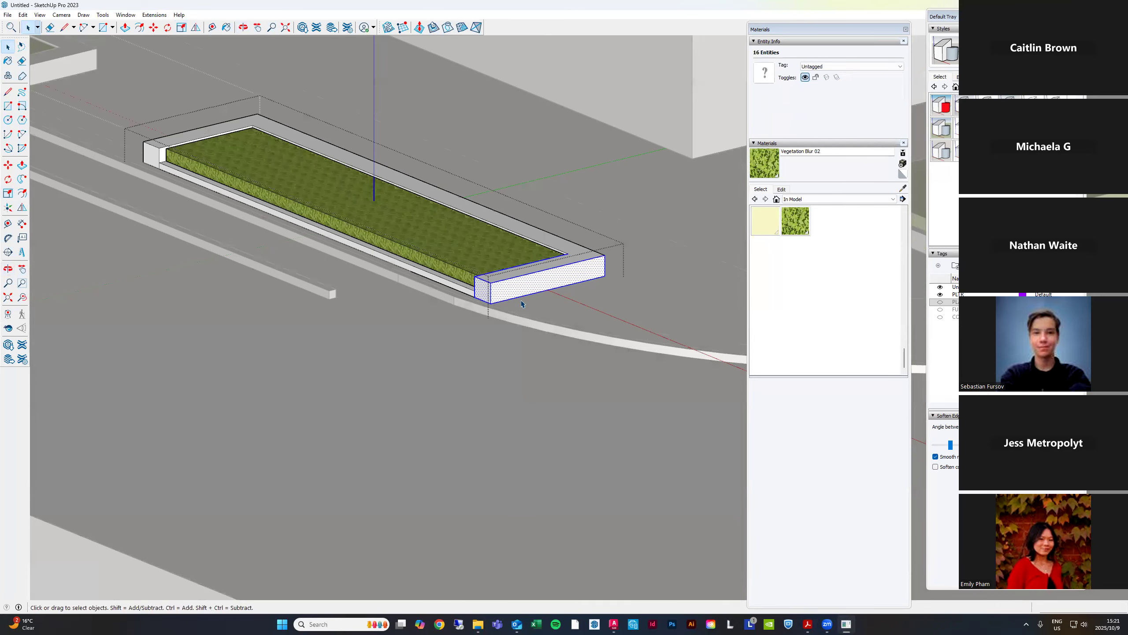
middle_click_drag(520, 304, 238, 155)
scroll(238, 156, "up", 3)
left_click_drag(96, 91, 289, 330)
scroll(239, 167, "down", 2)
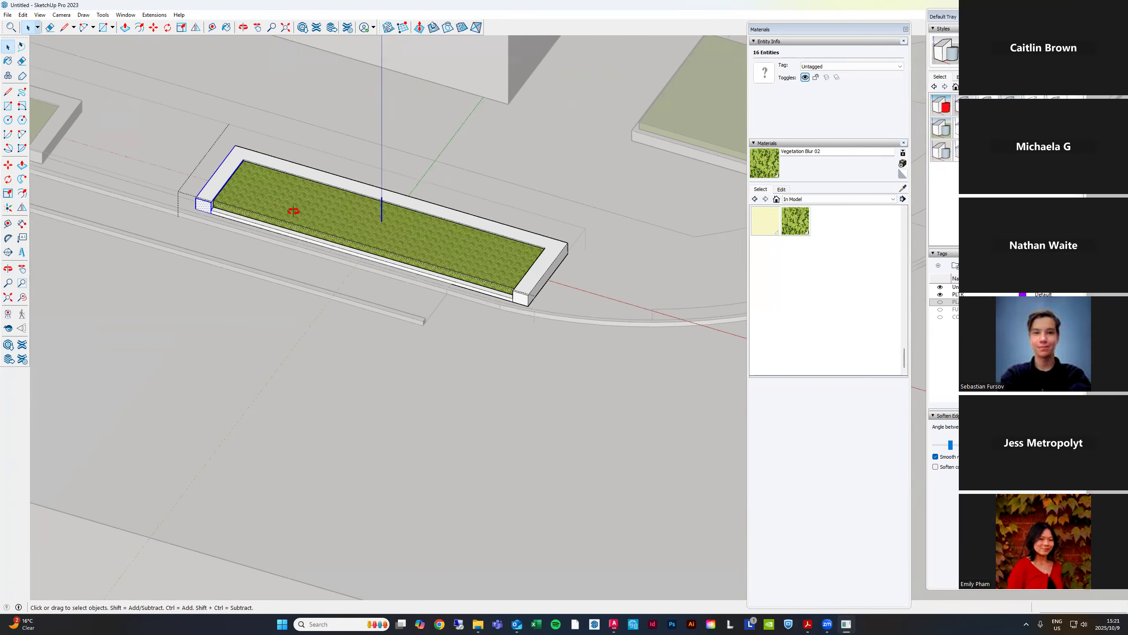
middle_click_drag(279, 203, 290, 173)
scroll(535, 302, "up", 2)
Shorten the copied planter's frame by moving its corner-side end wall inward along the red axis
left_click_drag(455, 127, 665, 423)
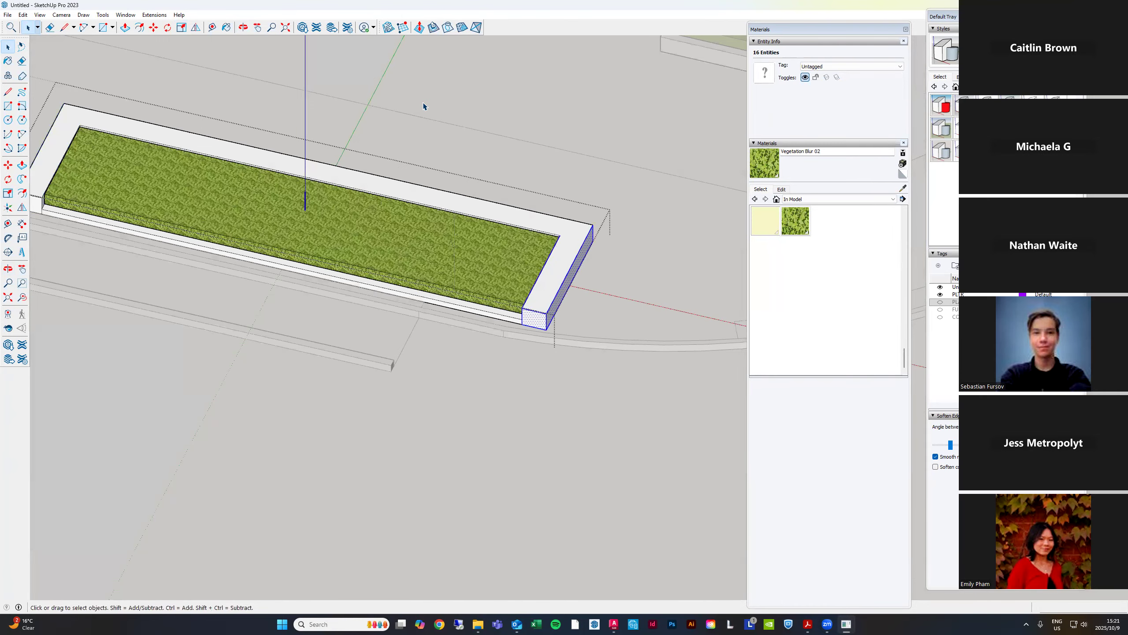
left_click_drag(412, 94, 669, 389)
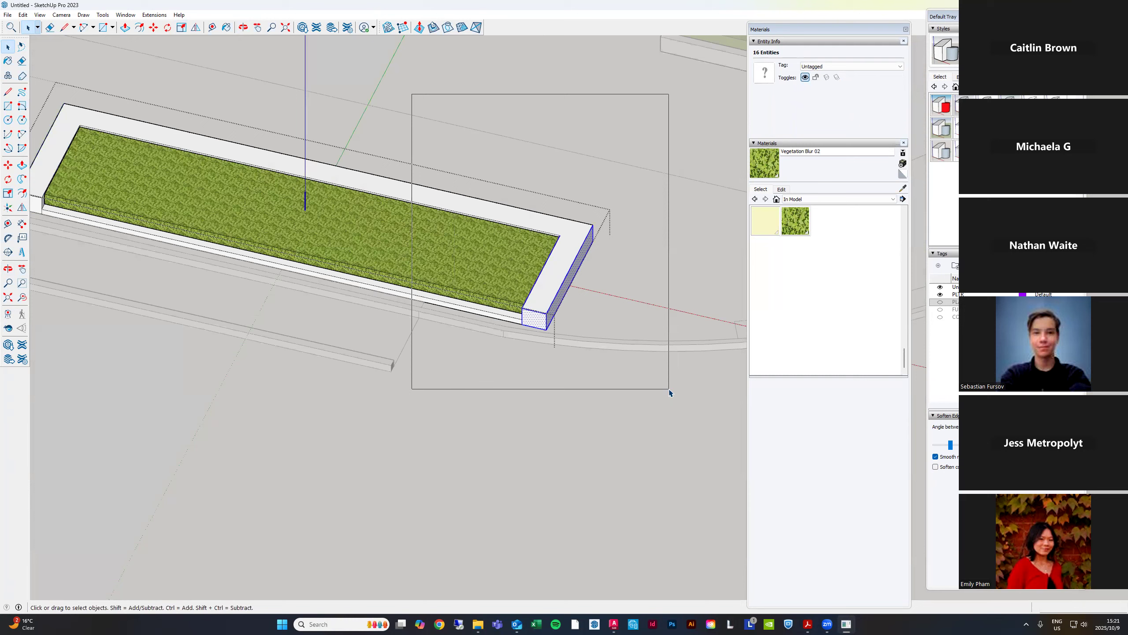
left_click_drag(670, 392, 670, 392)
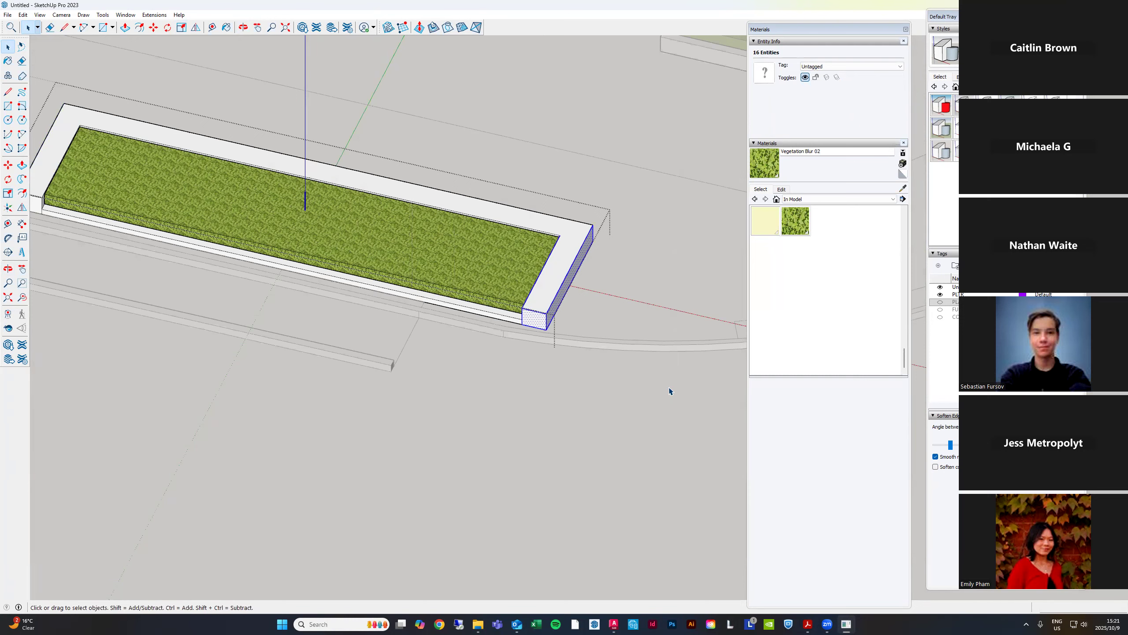
scroll(556, 338, "up", 10)
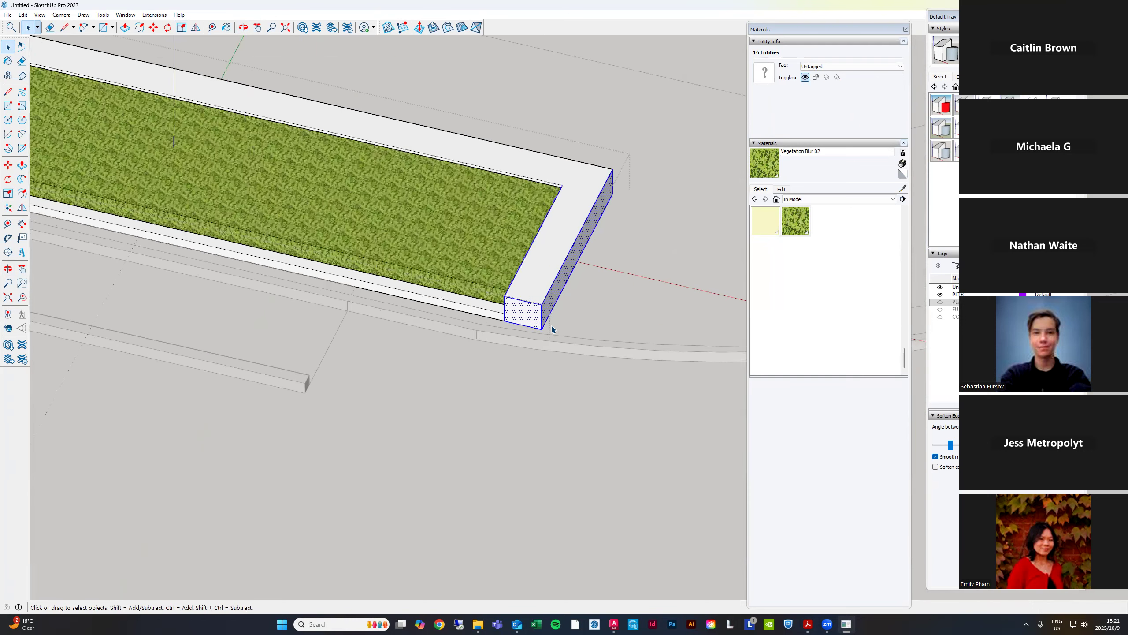
key("m")
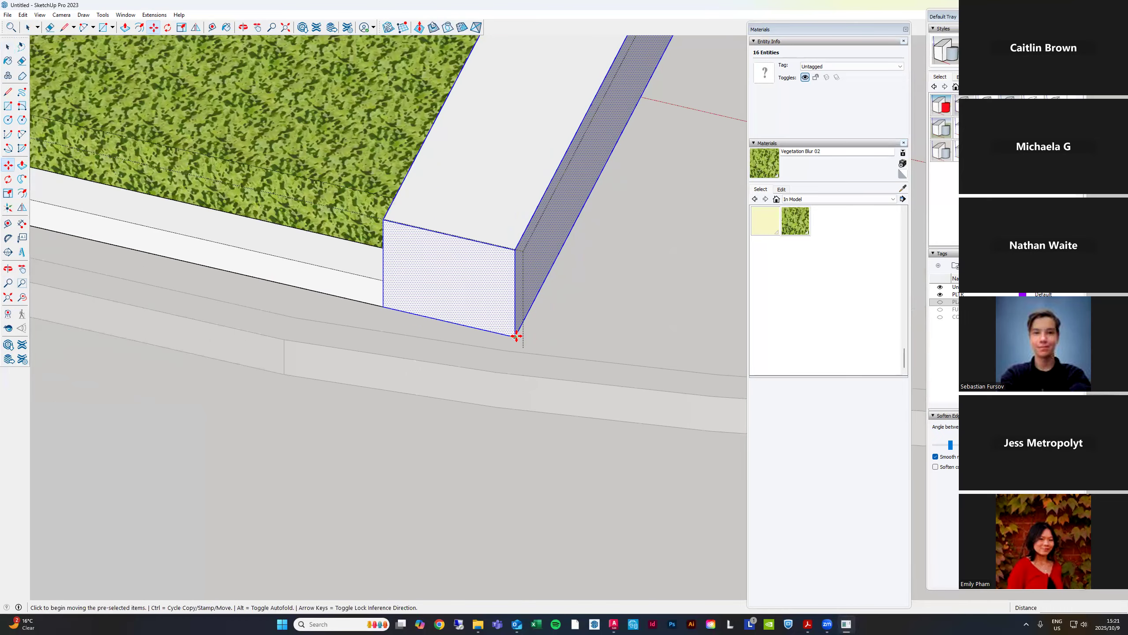
left_click(516, 336)
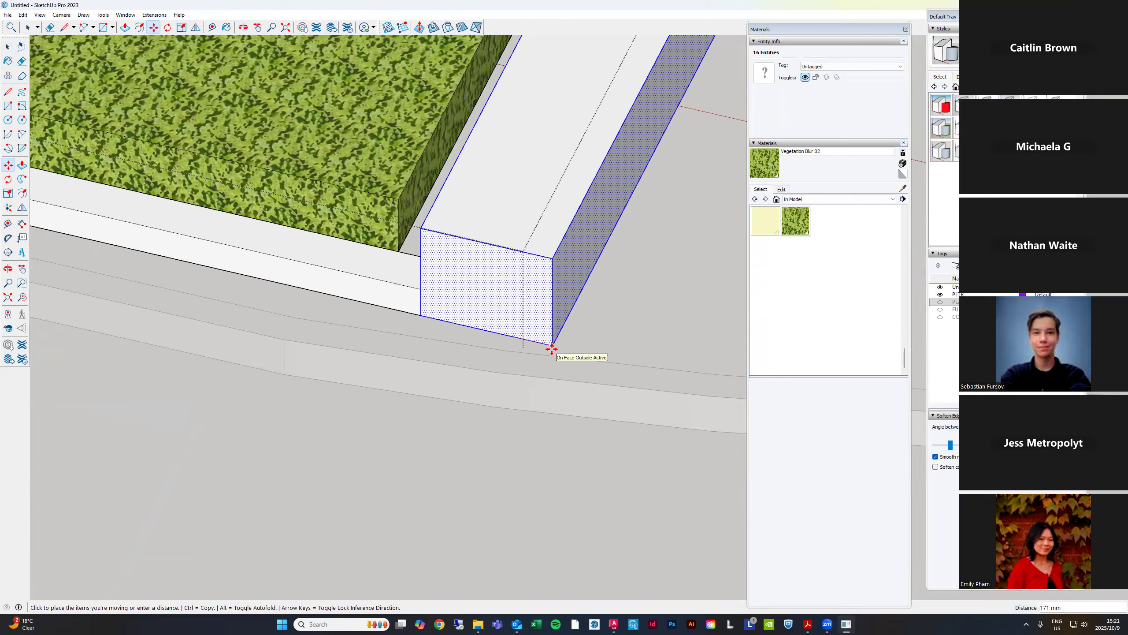
scroll(557, 324, "down", 3)
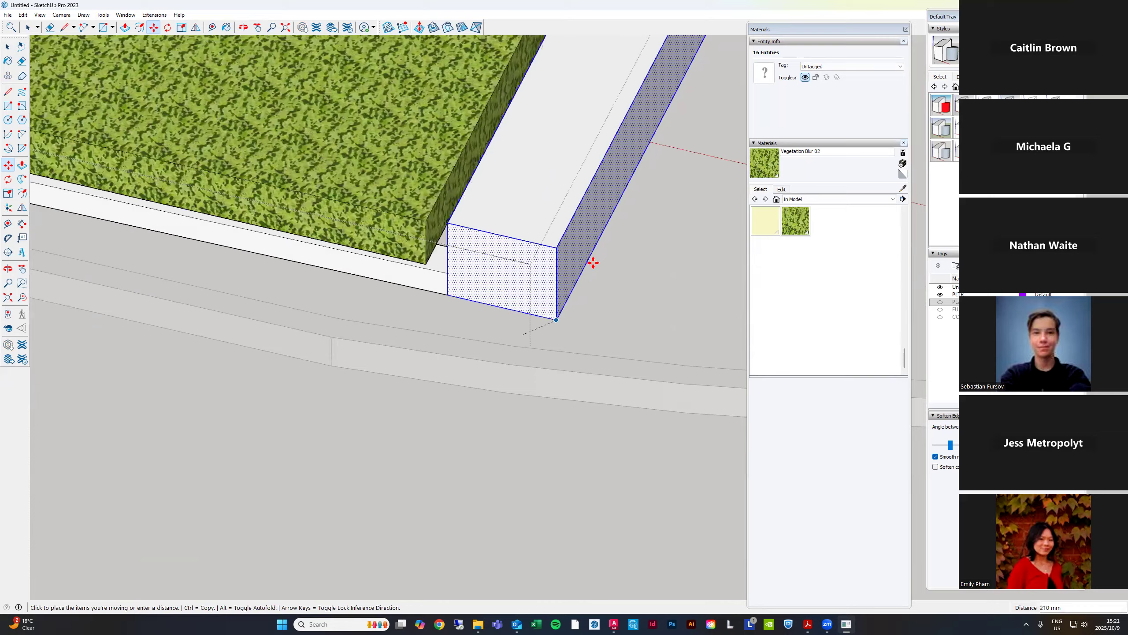
scroll(600, 202, "down", 4)
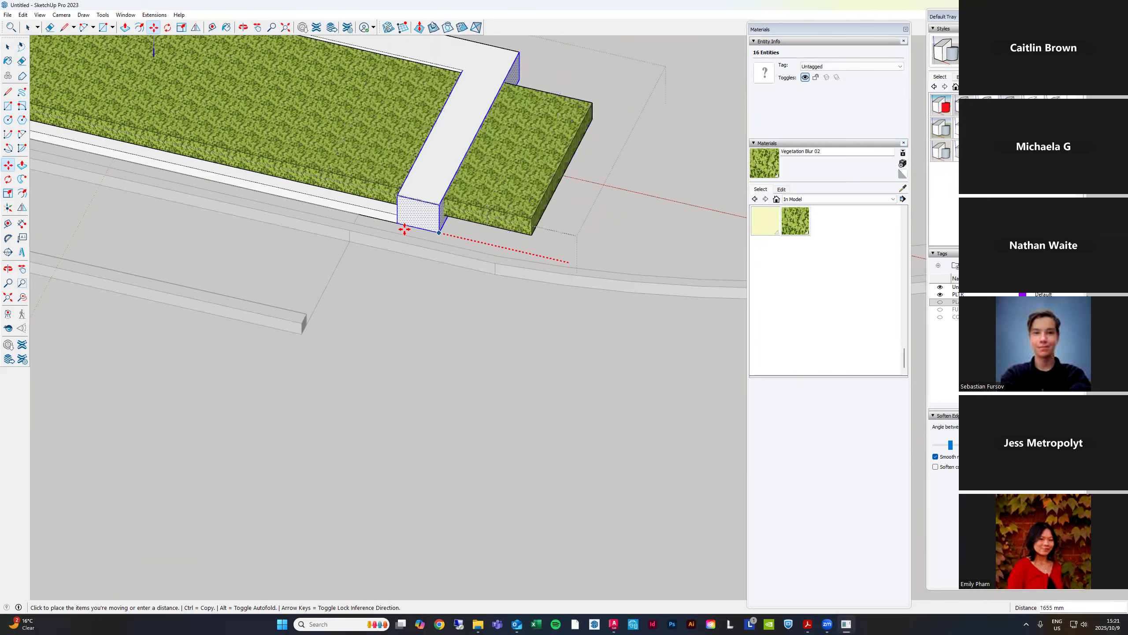
left_click(355, 214)
key("space")
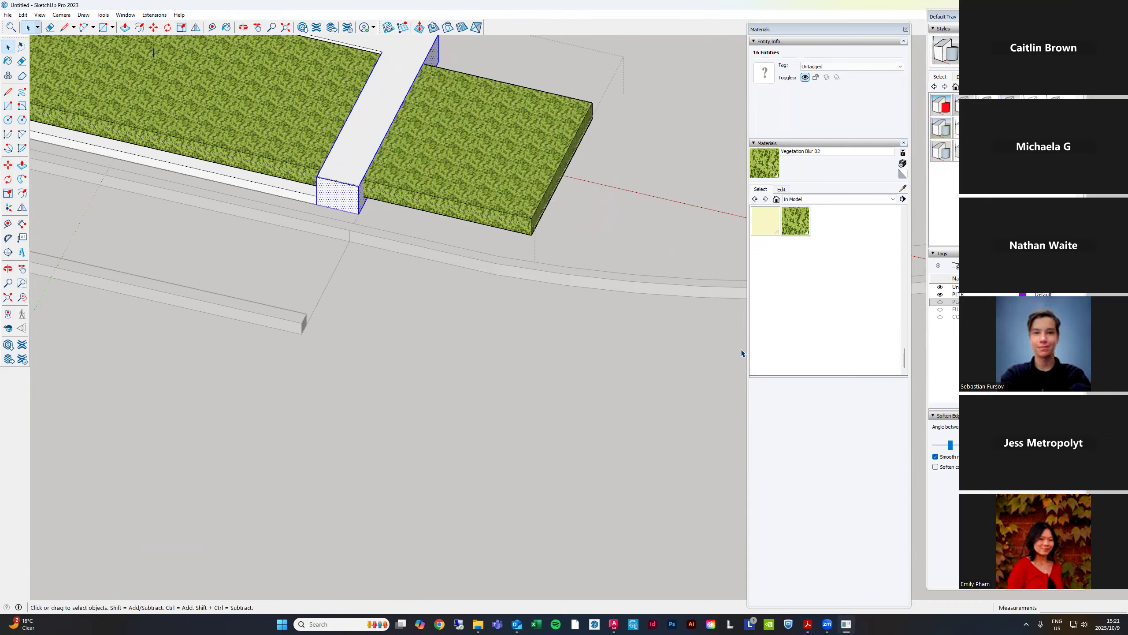
scroll(659, 371, "down", 3)
left_click(594, 251)
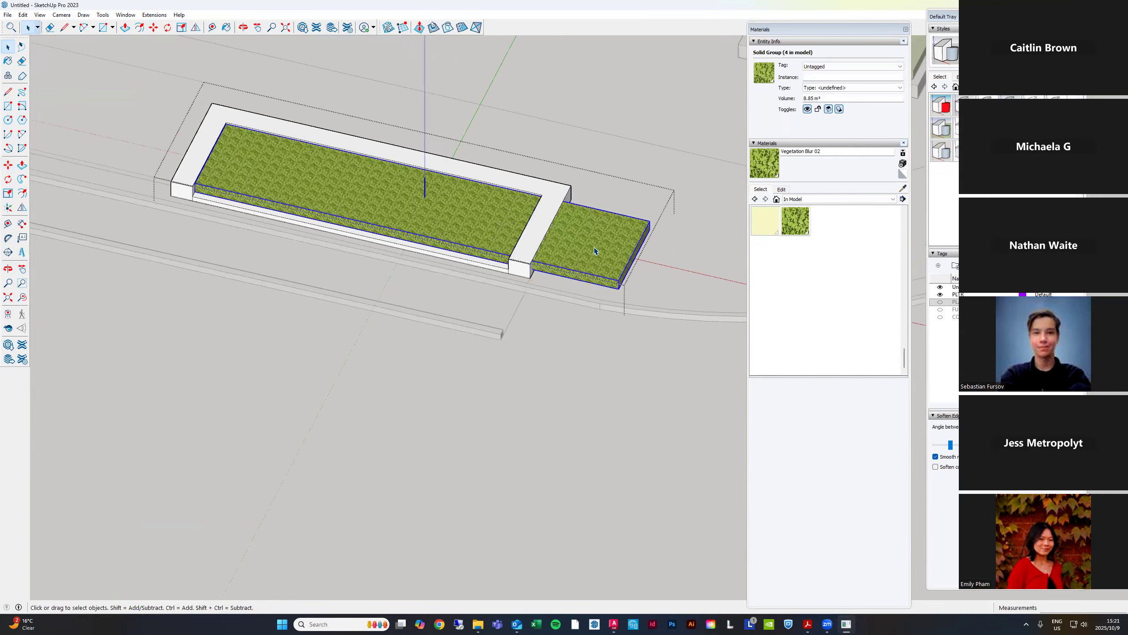
scroll(646, 260, "up", 5)
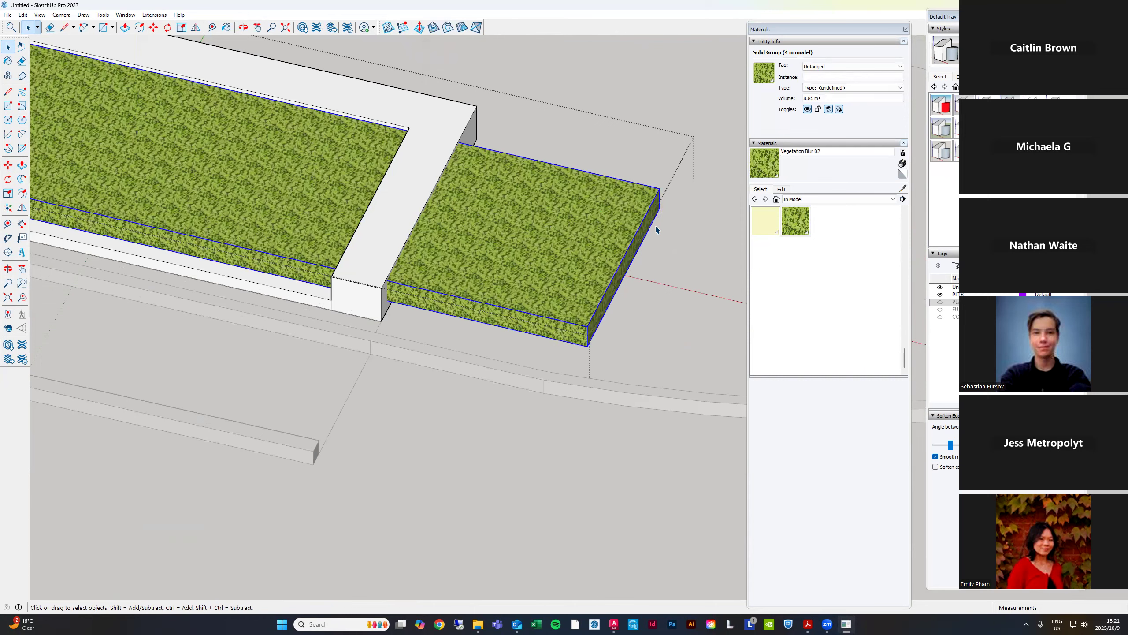
scroll(657, 230, "down", 2)
scroll(659, 235, "down", 2)
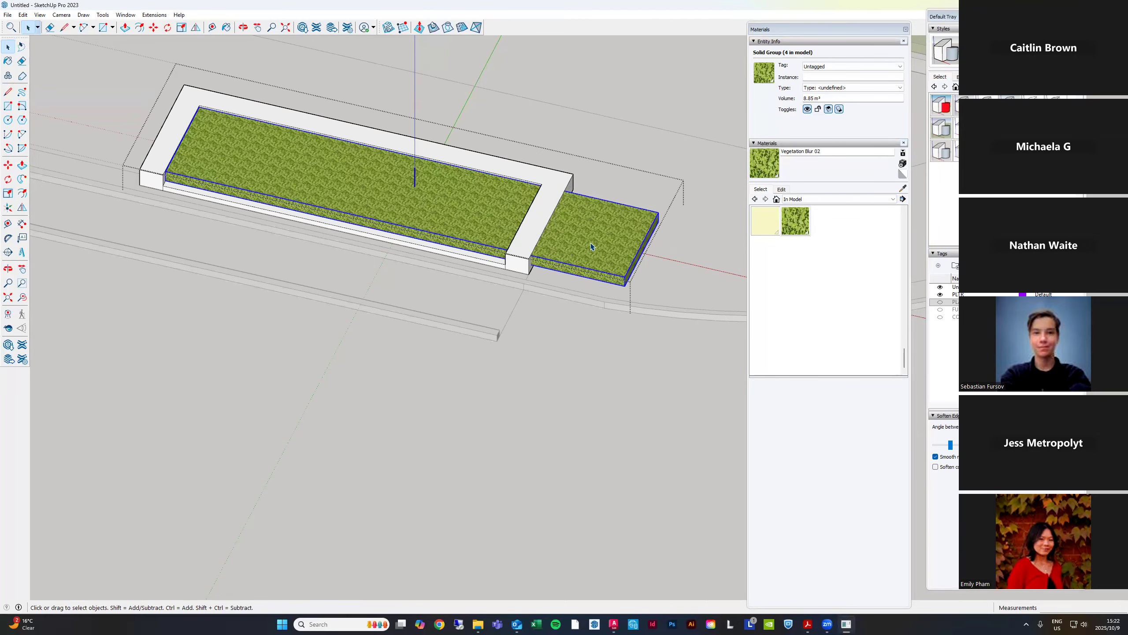
key("s")
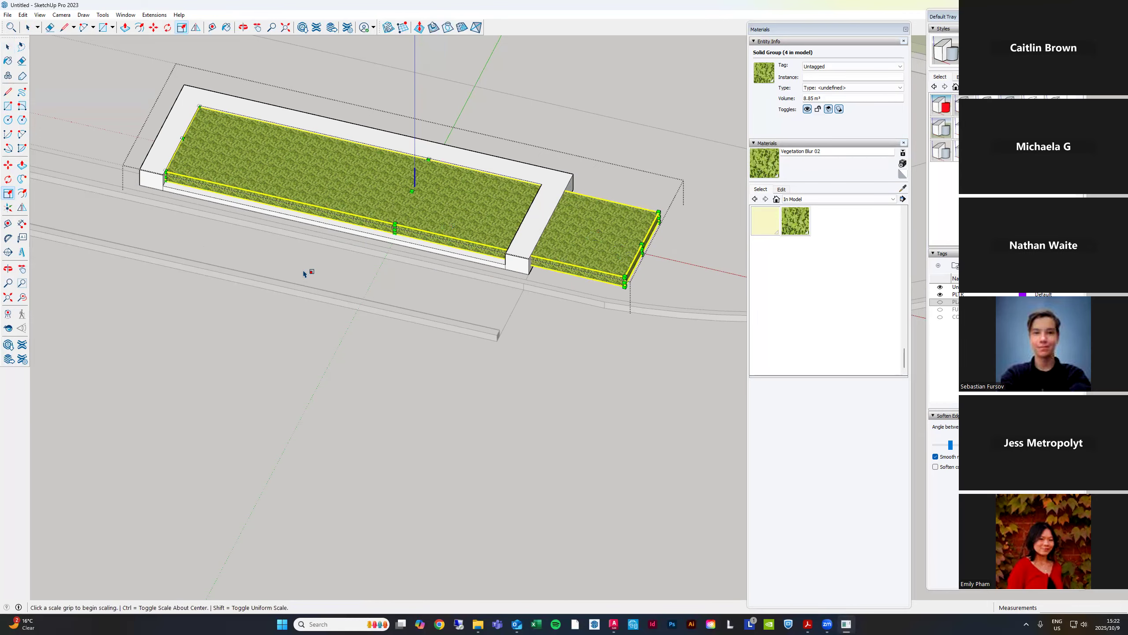
scroll(306, 274, "down", 4)
key("space")
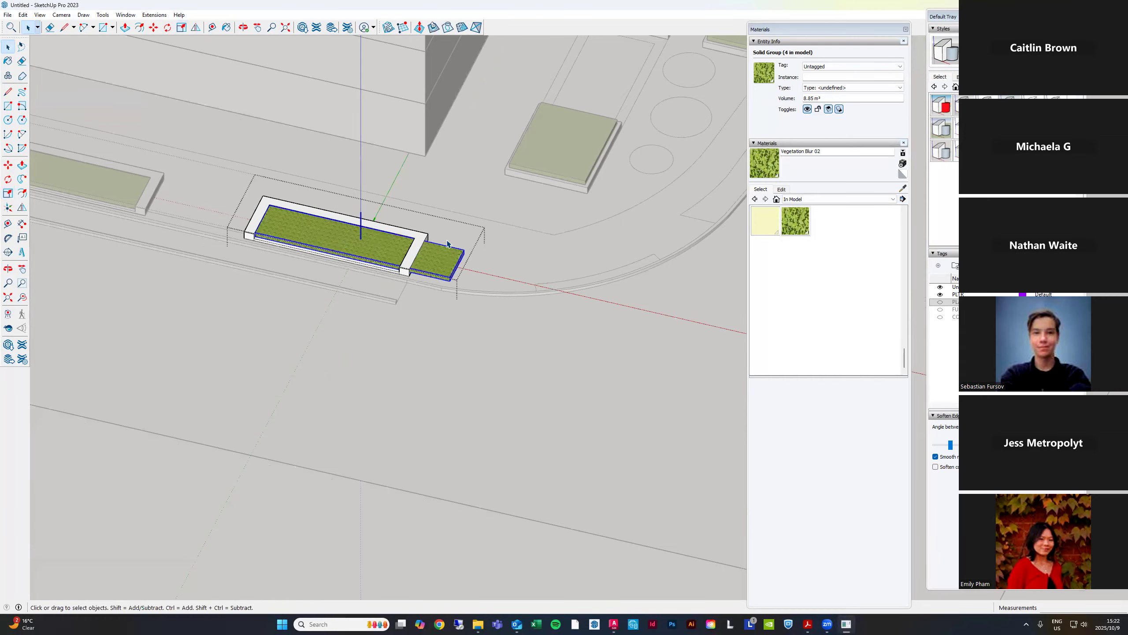
scroll(422, 246, "up", 4)
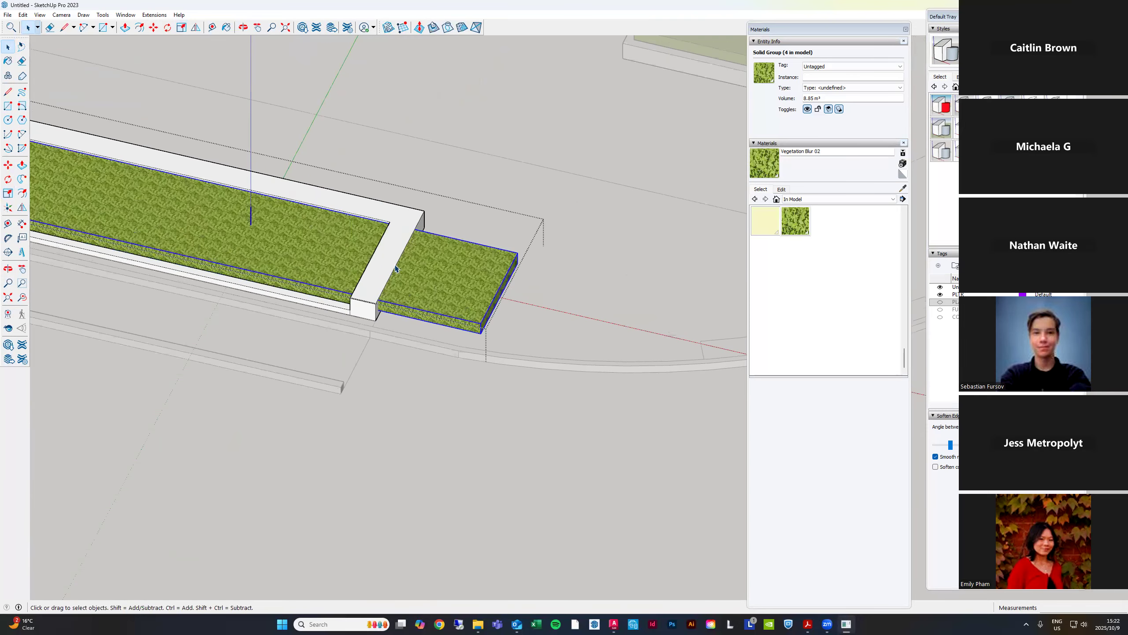
scroll(406, 269, "down", 2)
key("Escape")
key("Escape")
scroll(326, 285, "down", 4)
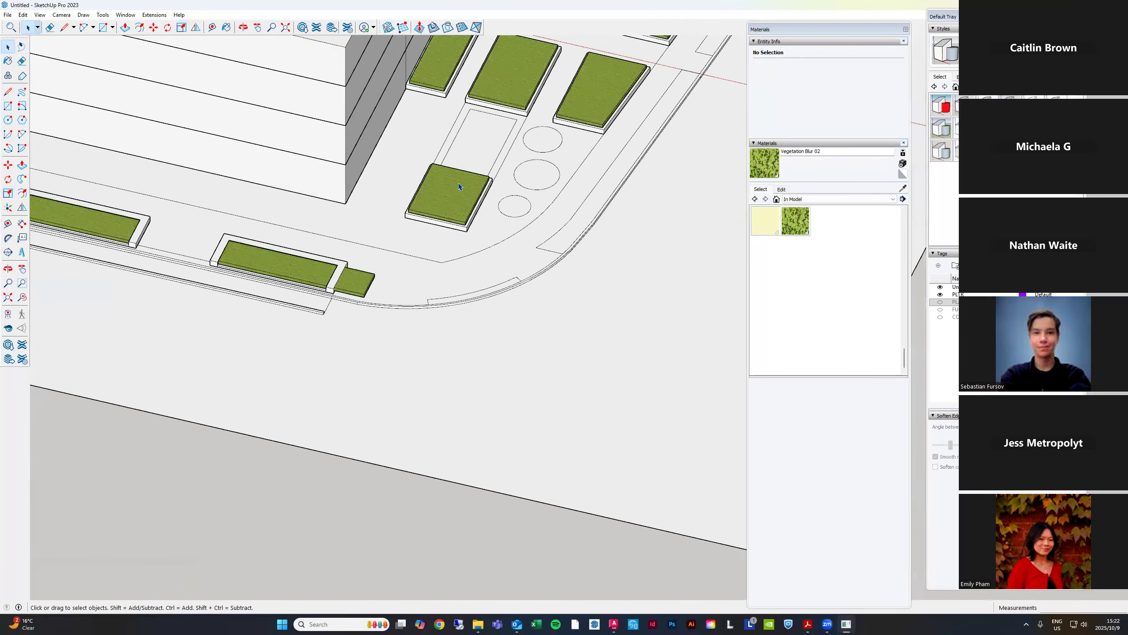
Try scaling the combined planting group of the raised beds beside the podium
double_click(459, 187)
left_click(460, 188)
scroll(376, 245, "down", 3)
middle_click_drag(222, 224, 618, 127)
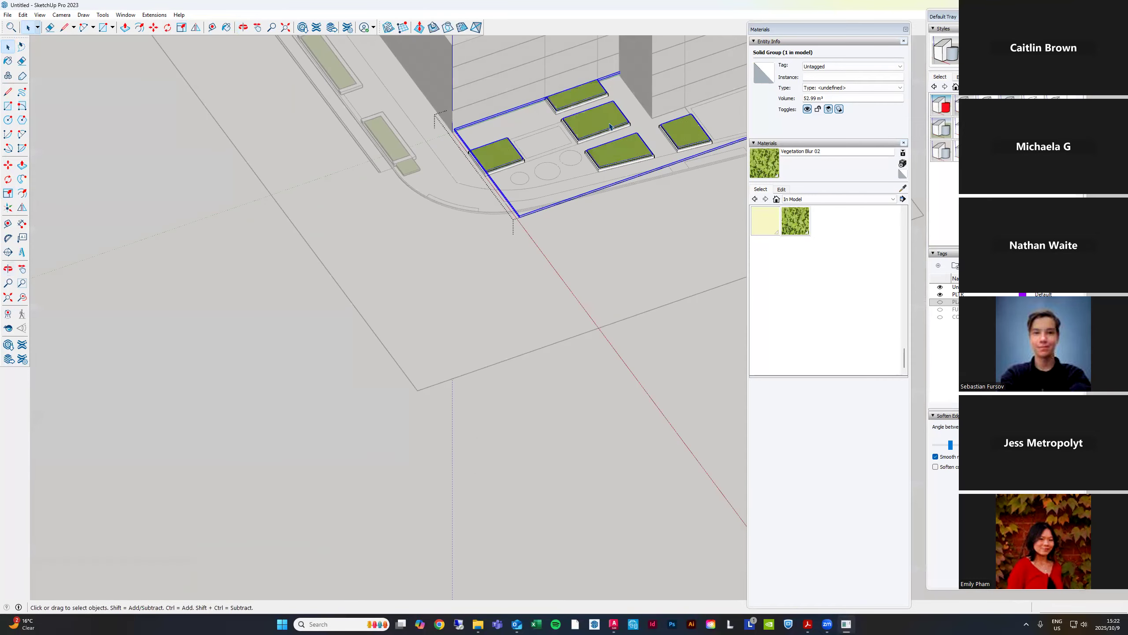
scroll(618, 127, "up", 4)
scroll(403, 181, "down", 2)
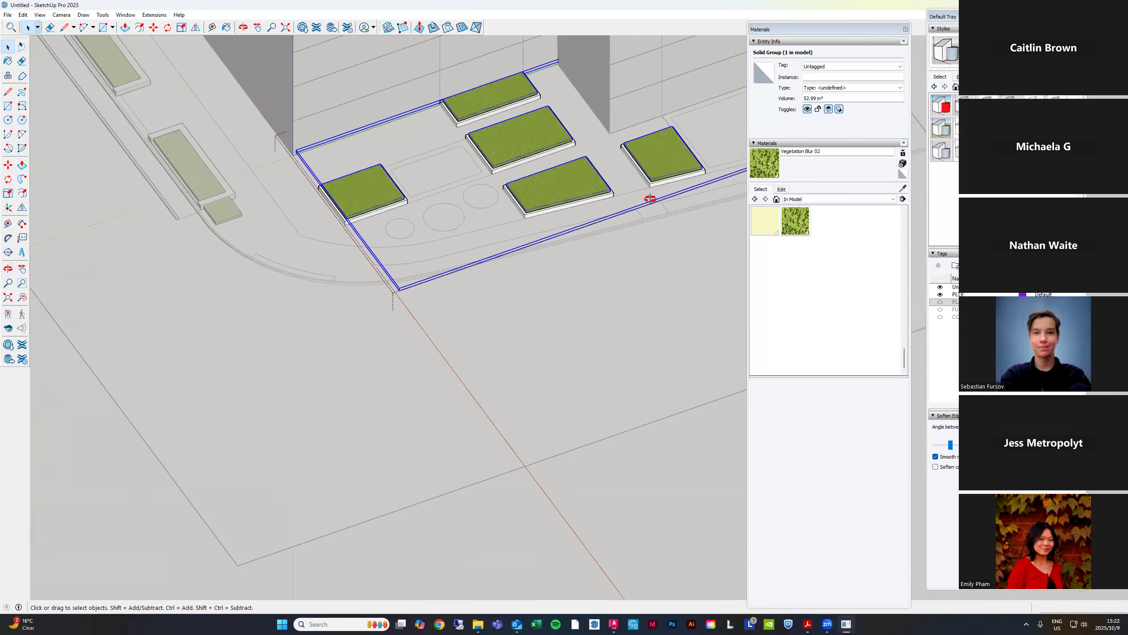
middle_click_drag(649, 202, 396, 242)
scroll(710, 111, "down", 2)
scroll(491, 173, "up", 2)
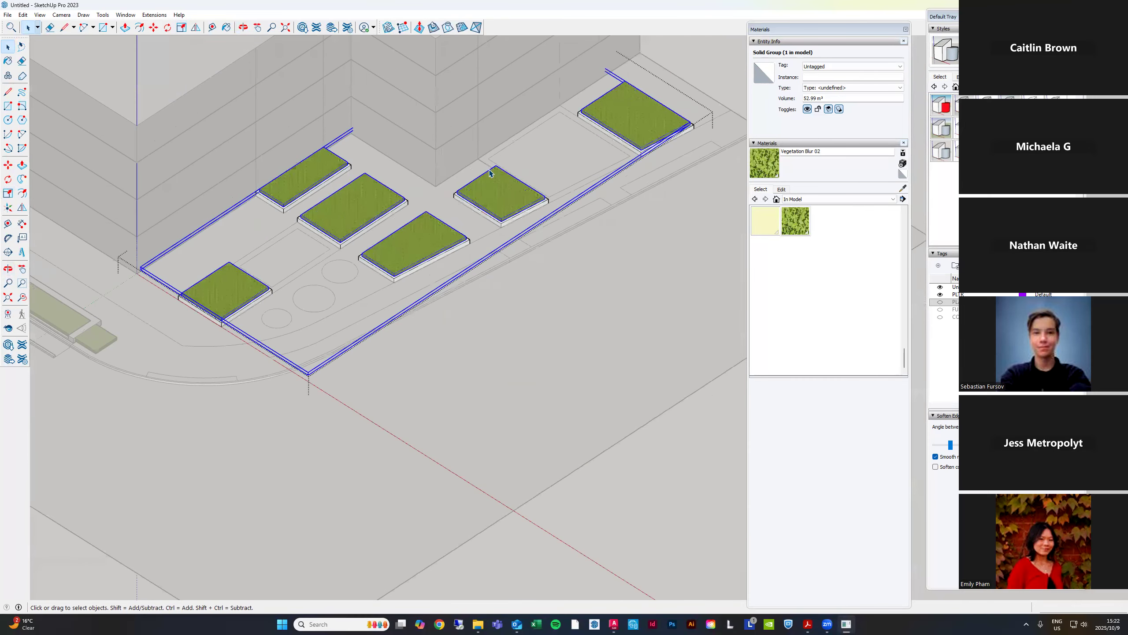
key("s")
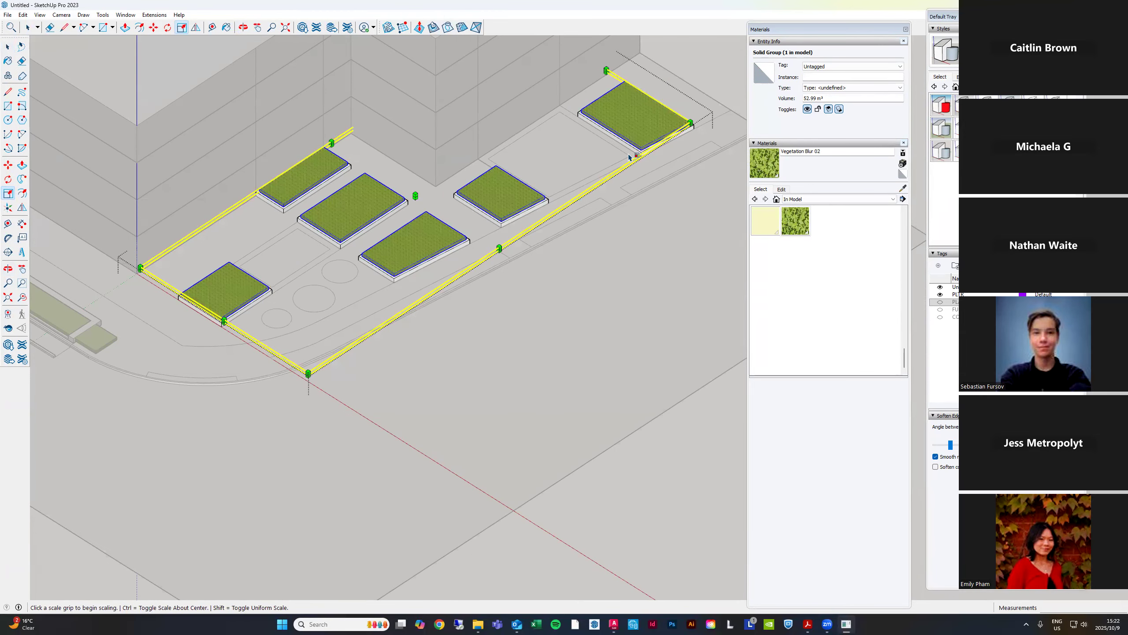
scroll(240, 340, "up", 1)
scroll(231, 313, "up", 6)
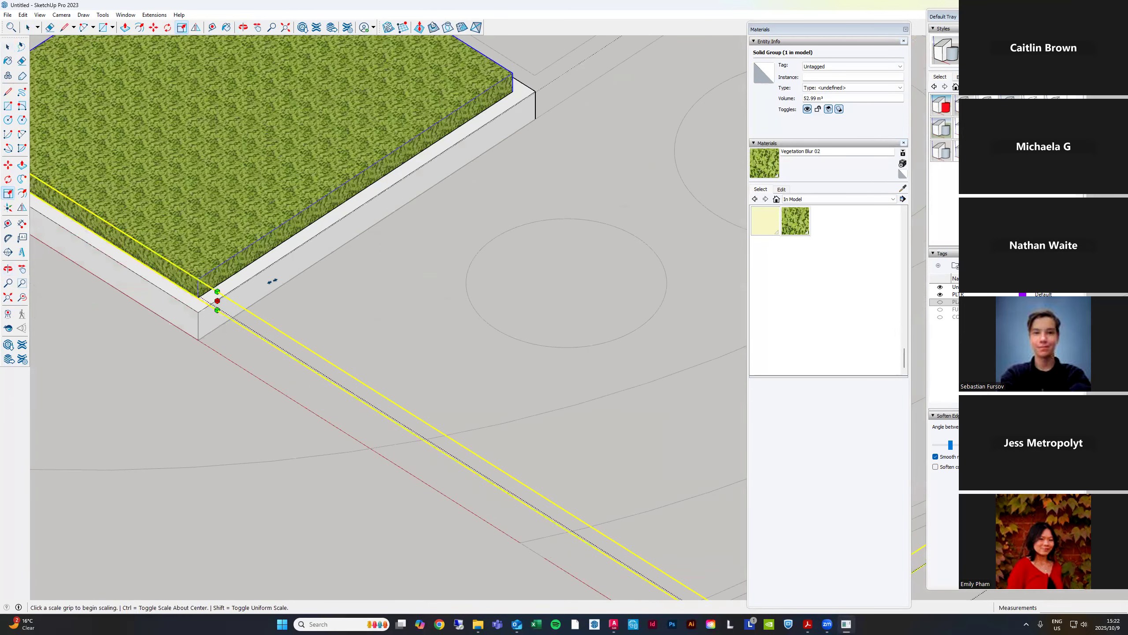
left_click(217, 301)
scroll(217, 300, "down", 8)
scroll(285, 260, "down", 1)
key("space")
scroll(58, 296, "down", 2)
middle_click_drag(58, 296, 265, 265, "shift")
Open the street planter group and try scaling the whole shortened corner planter component
scroll(255, 258, "up", 6)
left_click(248, 266)
left_click(247, 265)
scroll(484, 402, "up", 5)
key("s")
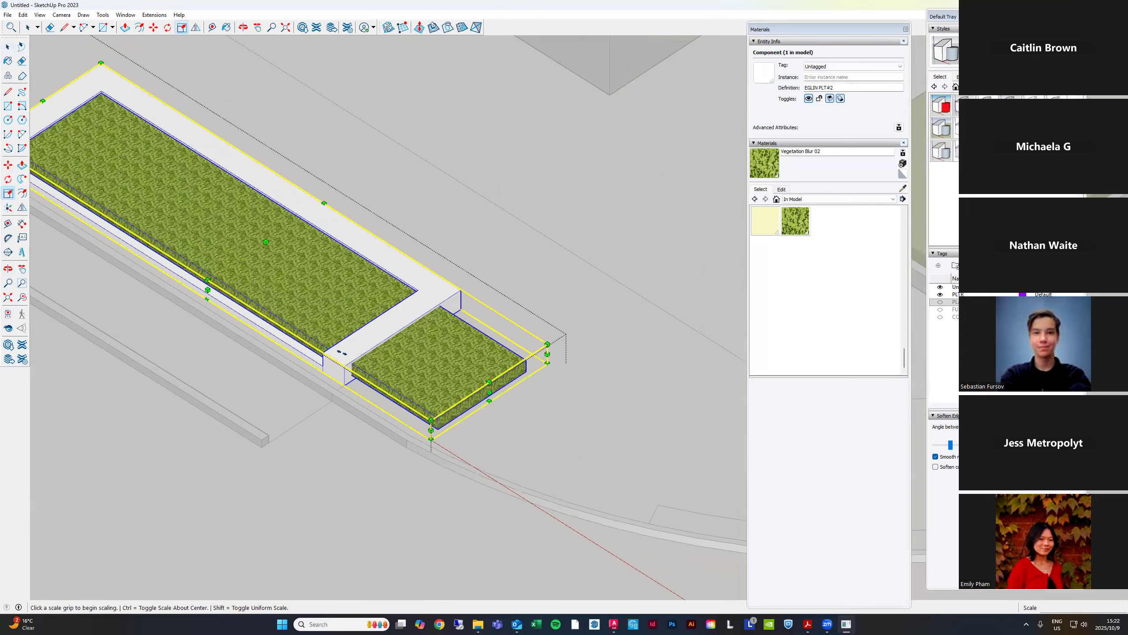
left_click(489, 392)
key("Escape")
key("space")
Inside the corner planter component, scale the planting block to about 0.75 along the red axis to fit the shortened frame, and exit
double_click(491, 391)
left_click(491, 390)
key("s")
left_click(482, 395)
left_click(375, 324)
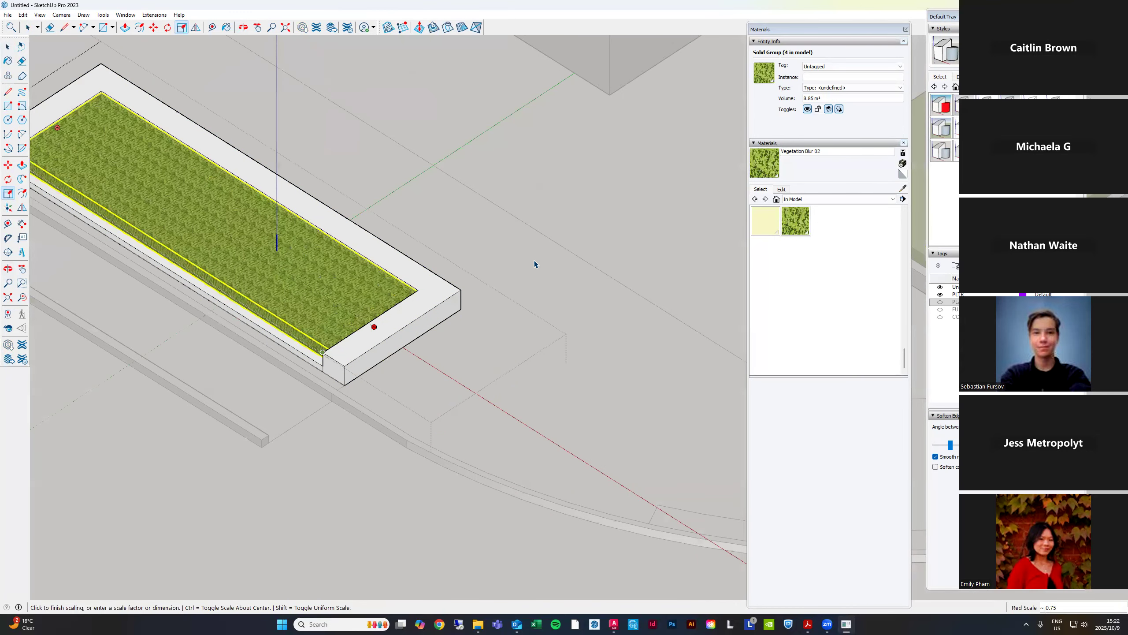
scroll(530, 265, "down", 2)
key("space")
scroll(540, 327, "down", 3)
left_click(327, 305)
scroll(452, 332, "down", 4)
Paint the street footpath face with Polished Concrete Old from the Asphalt and Concrete materials
middle_click_drag(542, 211, 581, 227)
middle_click_drag(390, 348, 444, 378)
scroll(284, 330, "down", 5)
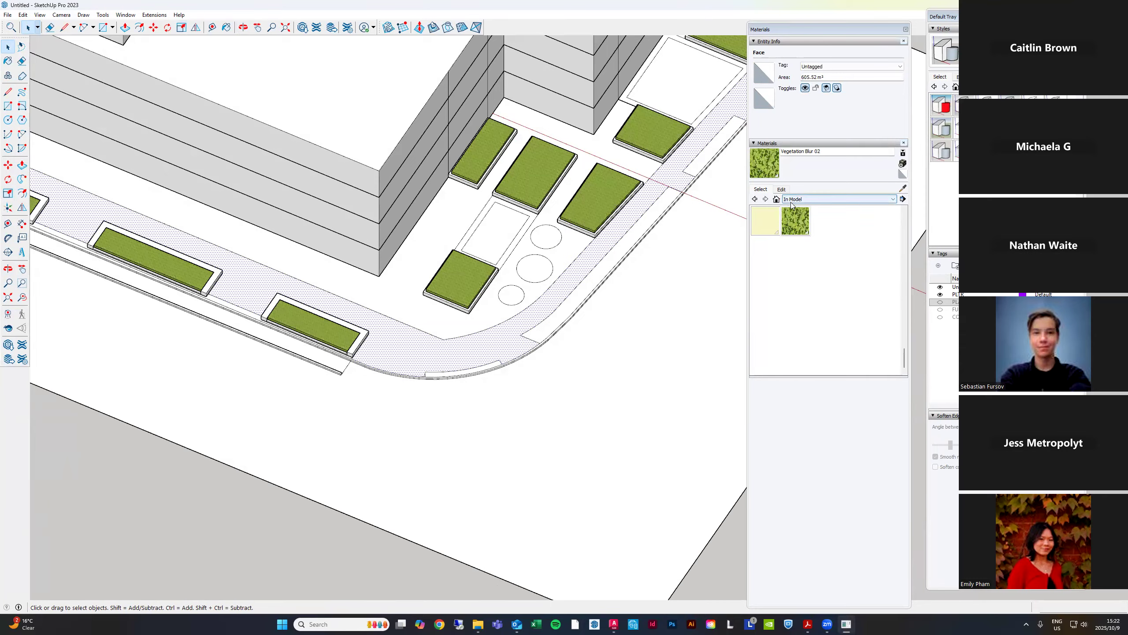
left_click(794, 199)
left_click(800, 215)
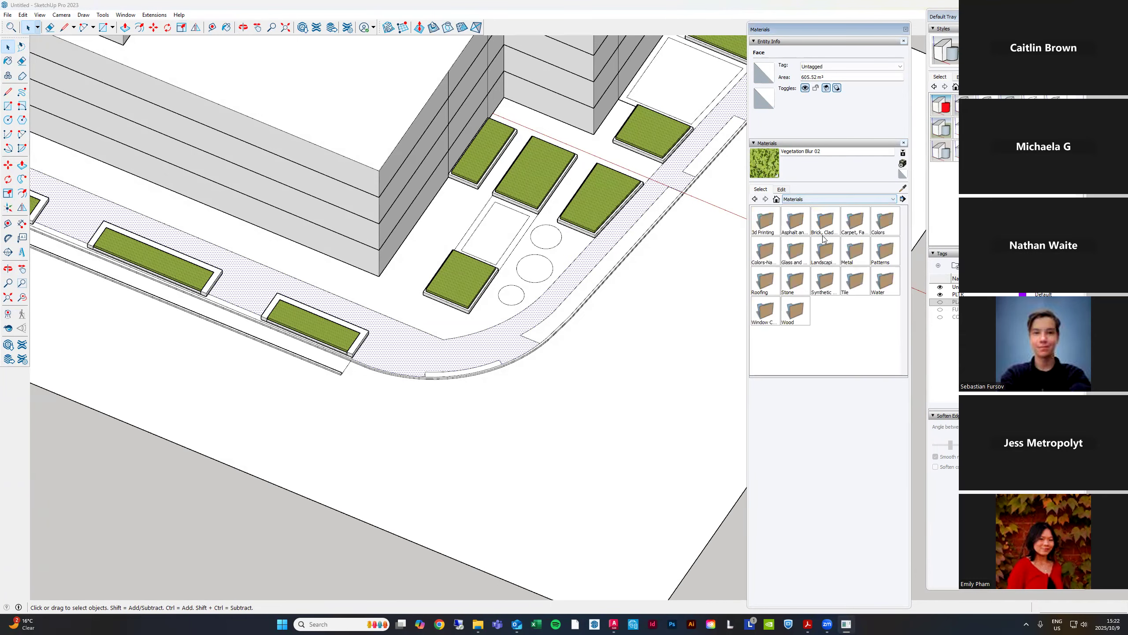
left_click(816, 200)
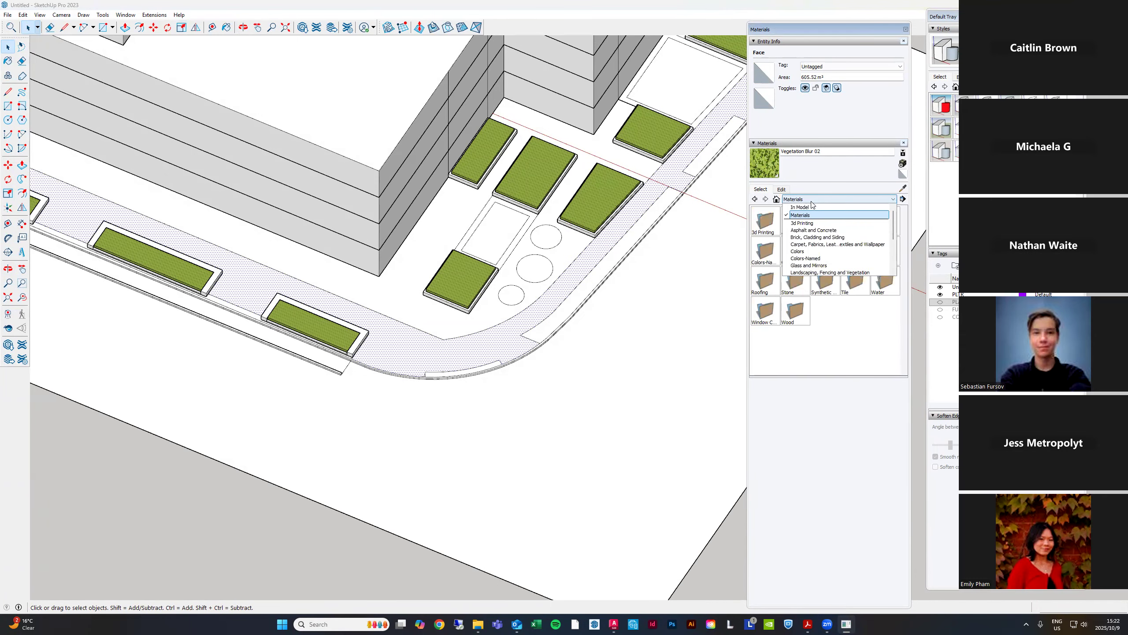
left_click(817, 229)
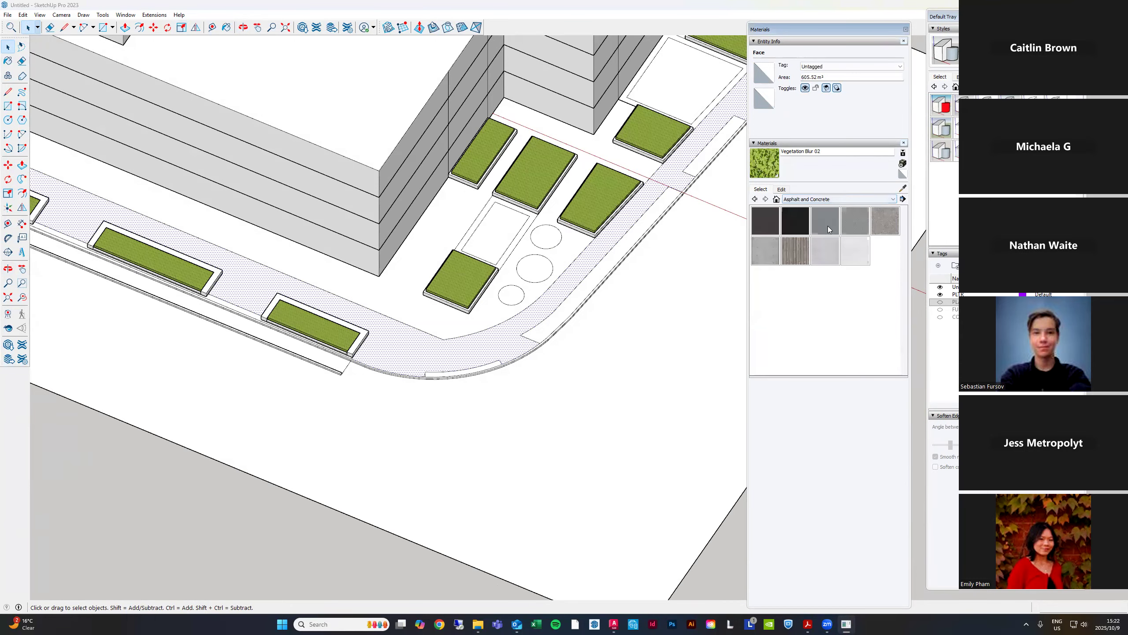
left_click(844, 251)
scroll(598, 293, "down", 2)
left_click(580, 281)
key("space")
Turn on the visibility of the last tag to show the paving grid on the footpath, and clear the selection
scroll(580, 285, "down", 2)
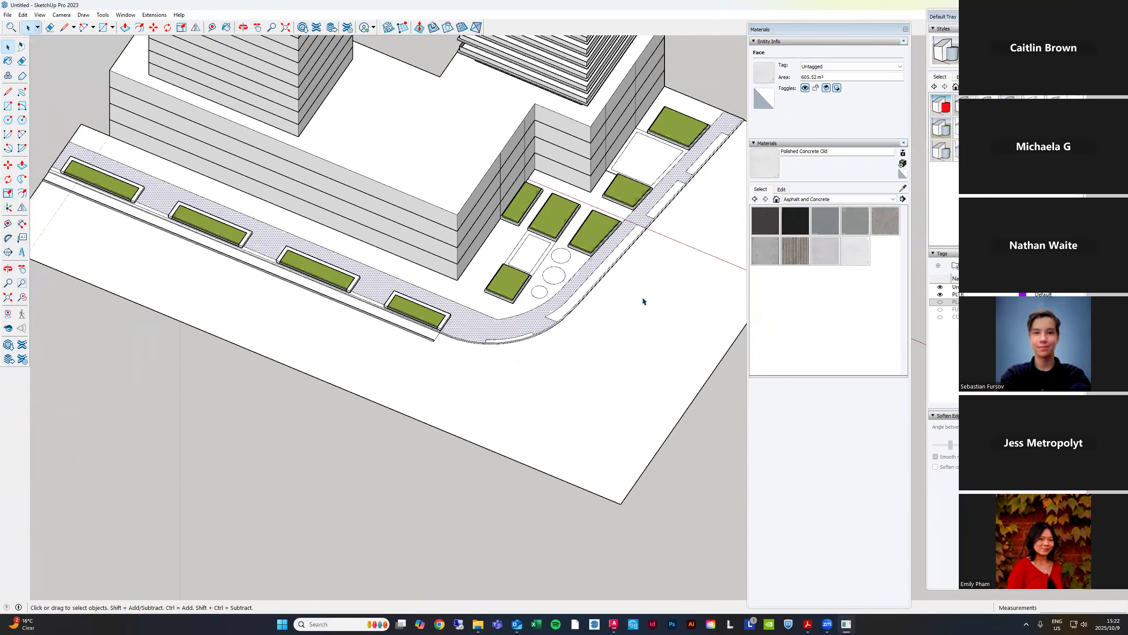
left_click(938, 318)
left_click(940, 317)
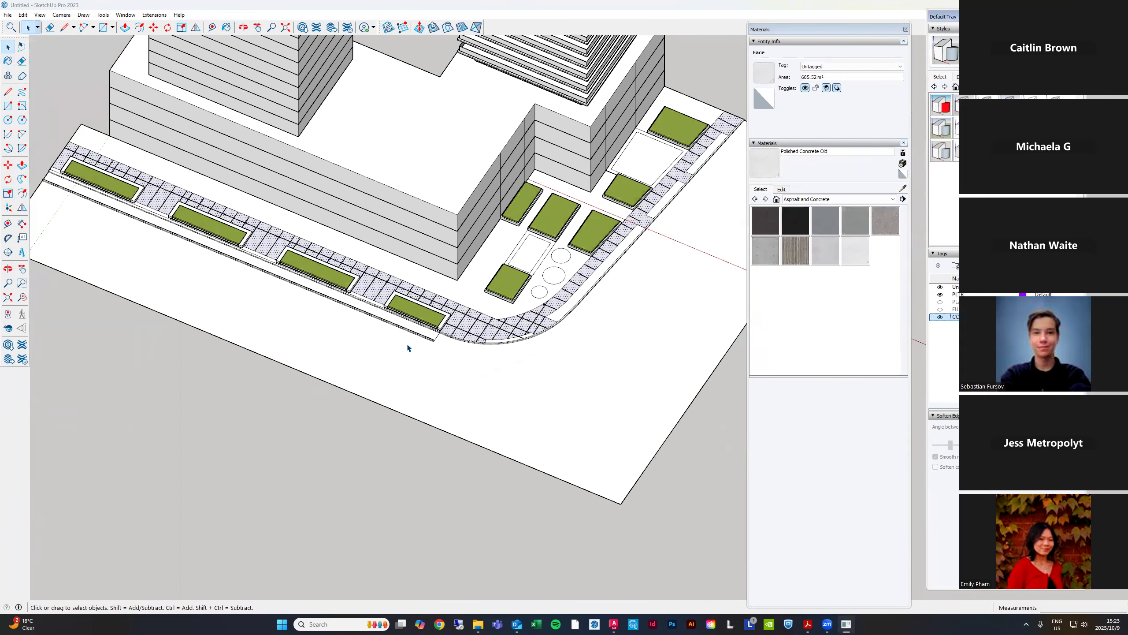
scroll(472, 354, "down", 3)
mouse_move(596, 505)
middle_mouse_down()
mouse_move(663, 385)
mouse_move(609, 408)
mouse_move(534, 413)
mouse_move(440, 284)
middle_mouse_up()
left_click(555, 300)
scroll(530, 373, "up", 4)
scroll(493, 378, "up", 3)
scroll(501, 278, "down", 3)
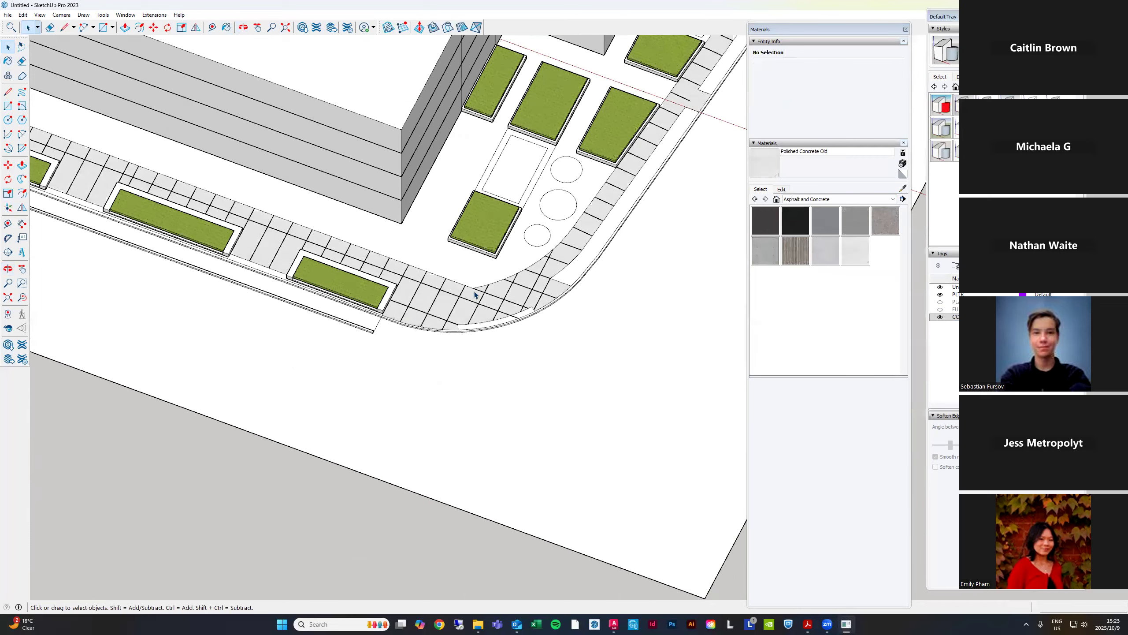
Select the CONC JOINTS component on the corner footpath and examine how its paving grid lines run around the curve
scroll(484, 305, "up", 2)
scroll(486, 307, "up", 5)
left_click(474, 297)
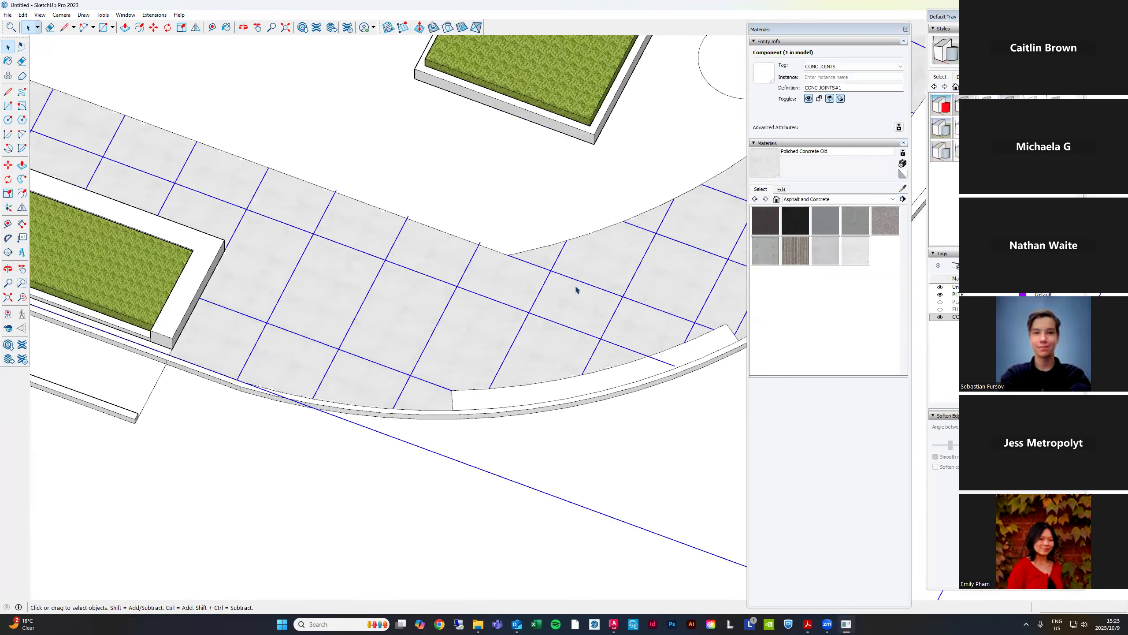
scroll(418, 287, "down", 4)
scroll(418, 288, "up", 2)
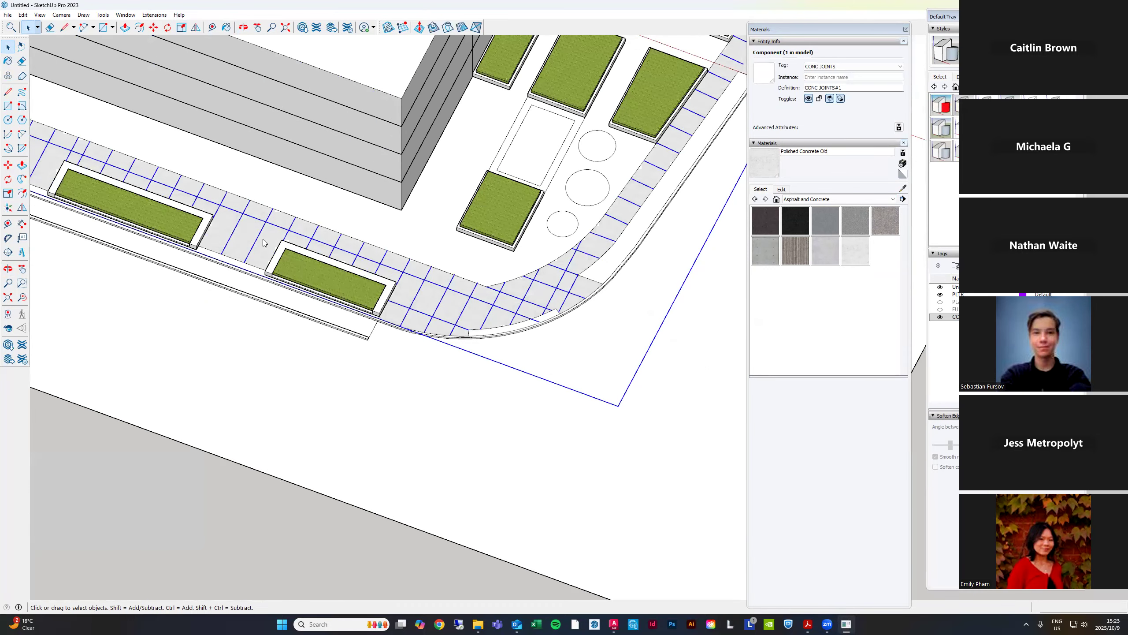
scroll(474, 292, "down", 2)
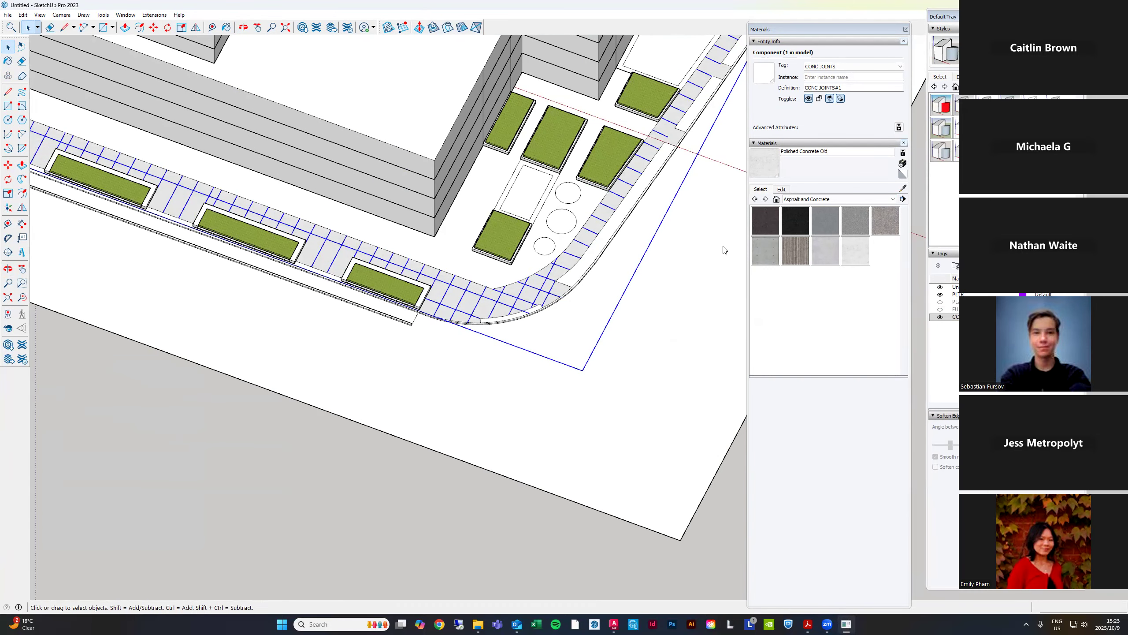
Hide the paving joints tag and turn on the planting and furniture tags to show the tree and furniture symbols
left_click(941, 317)
left_click(940, 317)
middle_click_drag(670, 361, 507, 358)
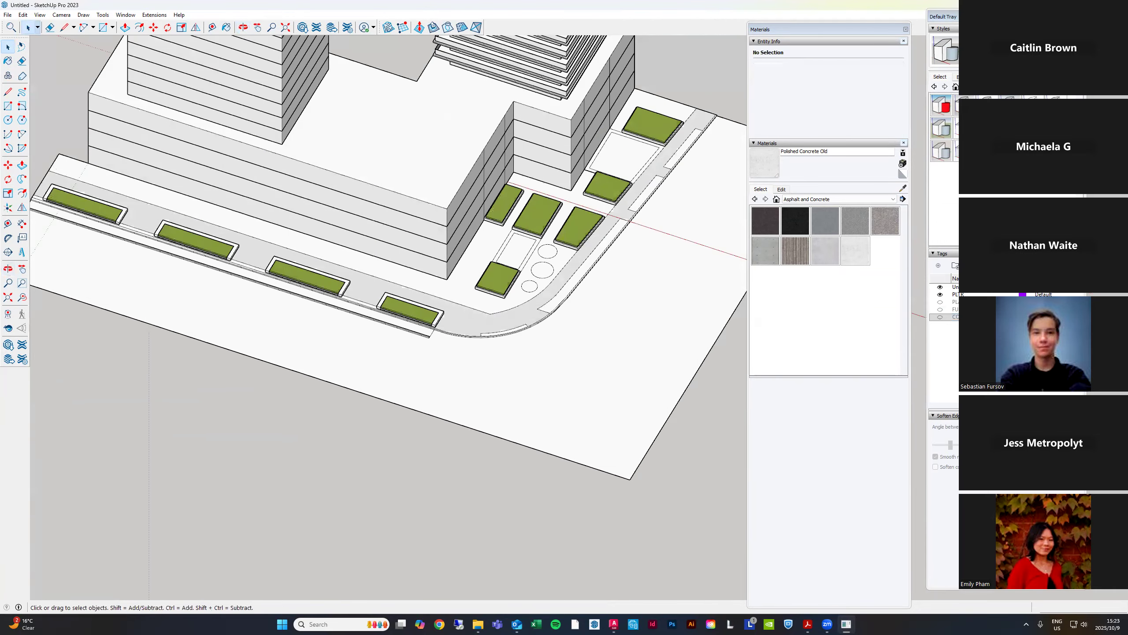
left_click(940, 302)
left_click(940, 311)
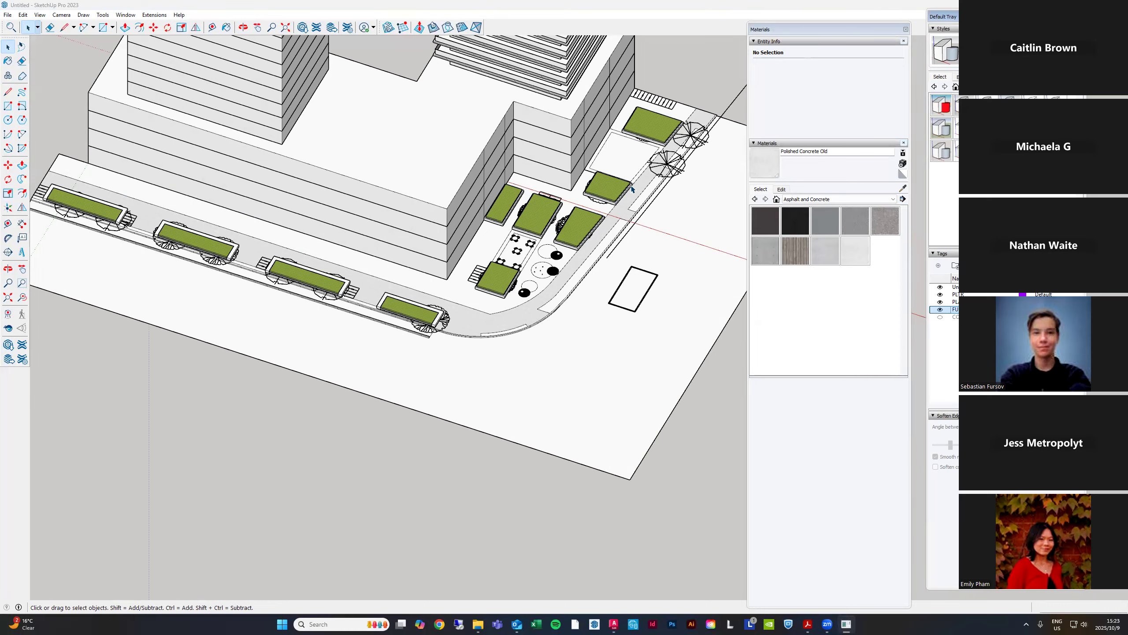
Open the LIBRARY SketchUp model from File Explorer alongside the podium model
scroll(677, 92, "up", 5)
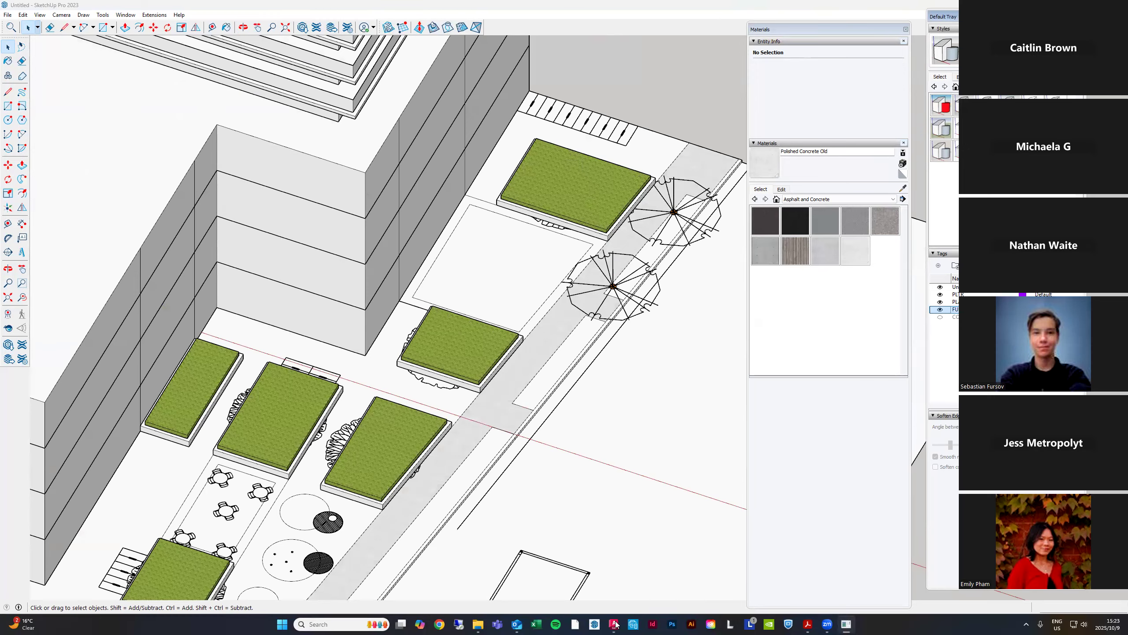
right_click(598, 624)
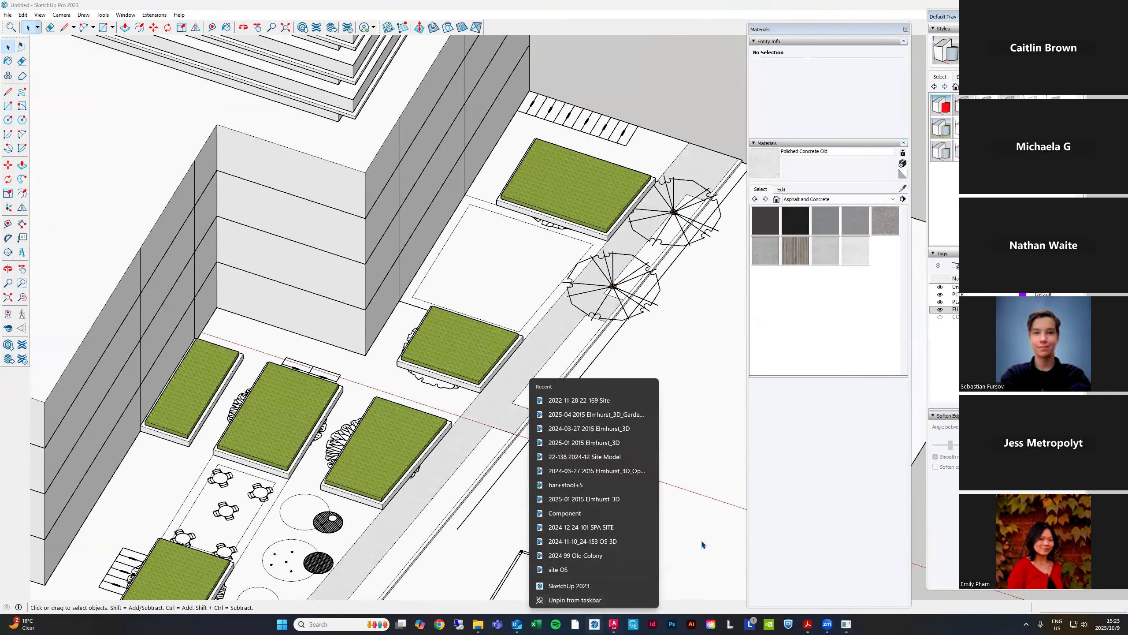
left_click(477, 624)
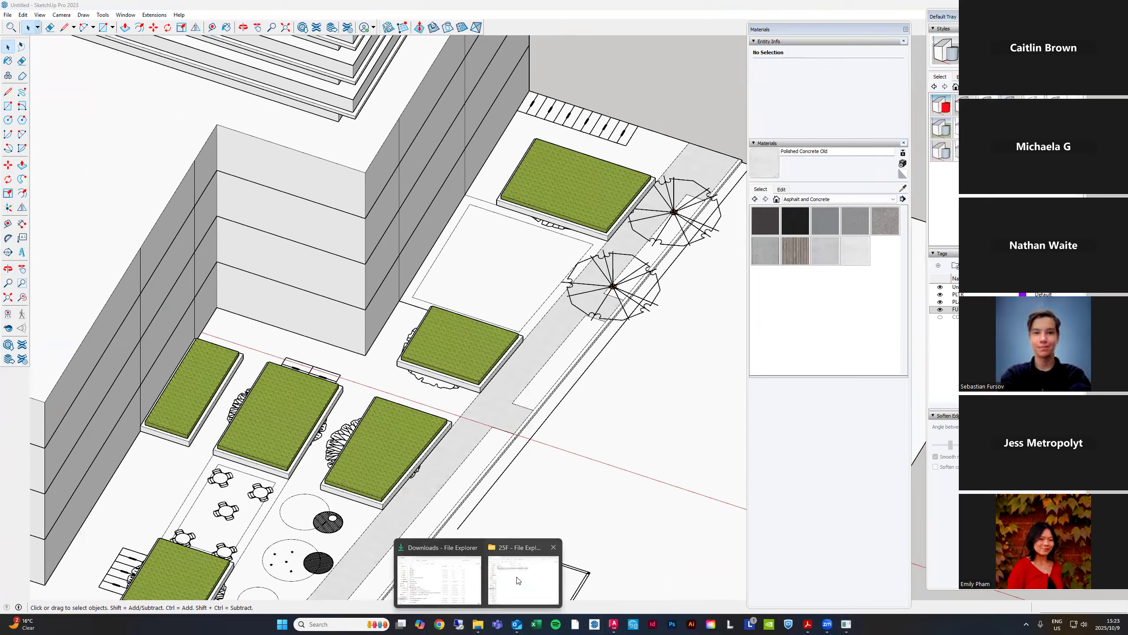
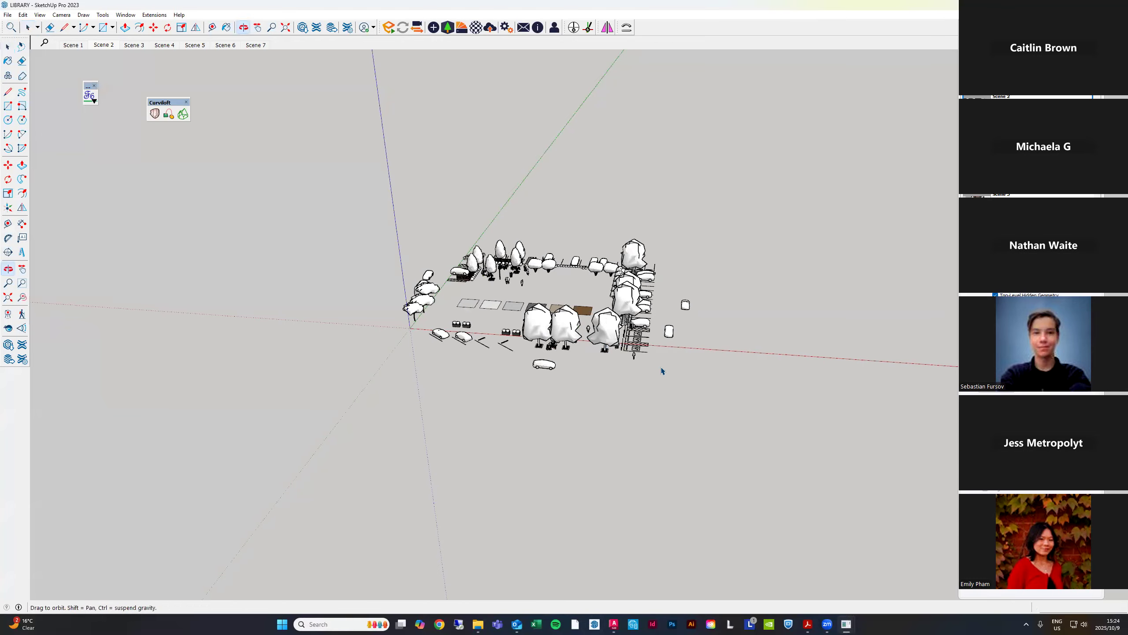
Find the bike rack in the LIBRARY model, copy it and return to the podium model
scroll(643, 316, "up", 8)
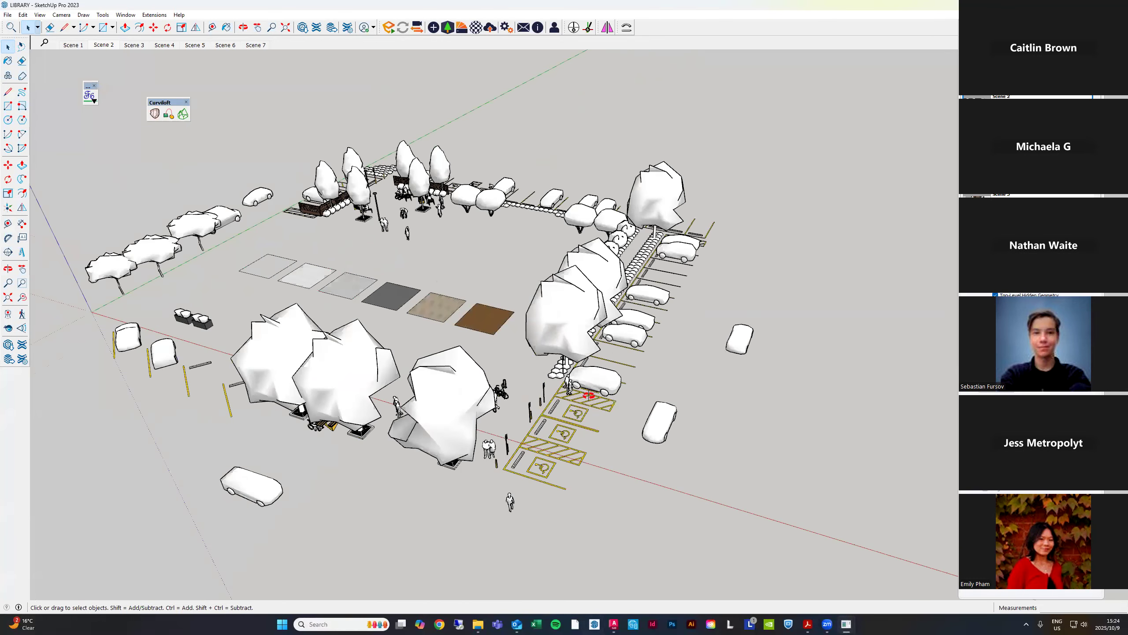
scroll(504, 411, "up", 4)
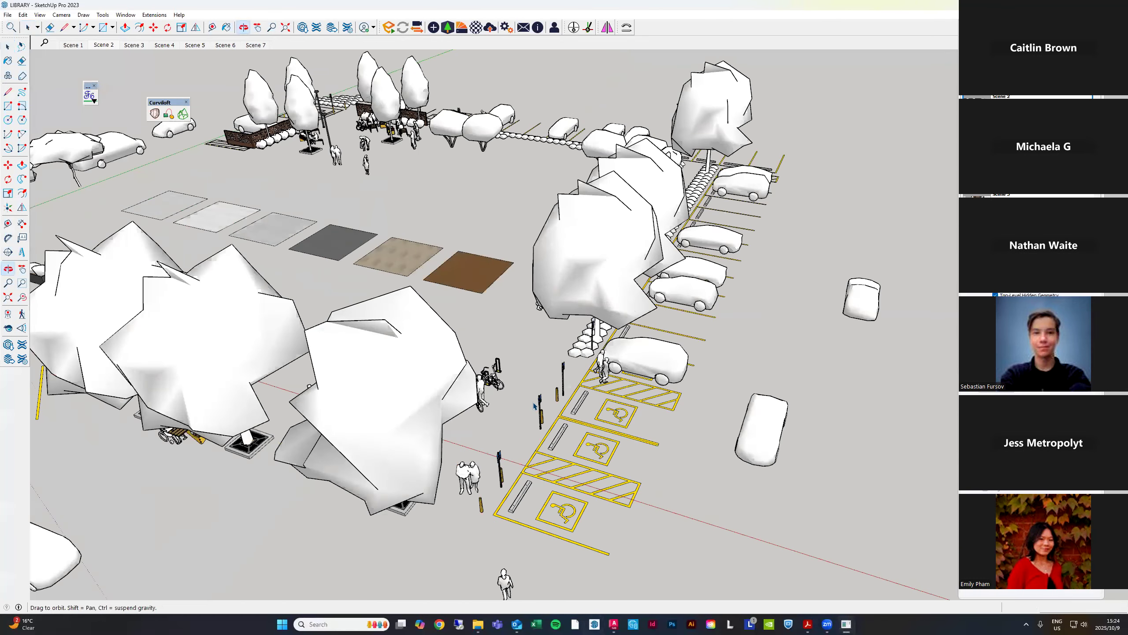
scroll(527, 408, "down", 3)
scroll(550, 351, "up", 10)
triple_click(541, 295)
scroll(546, 294, "down", 3)
scroll(546, 311, "down", 2)
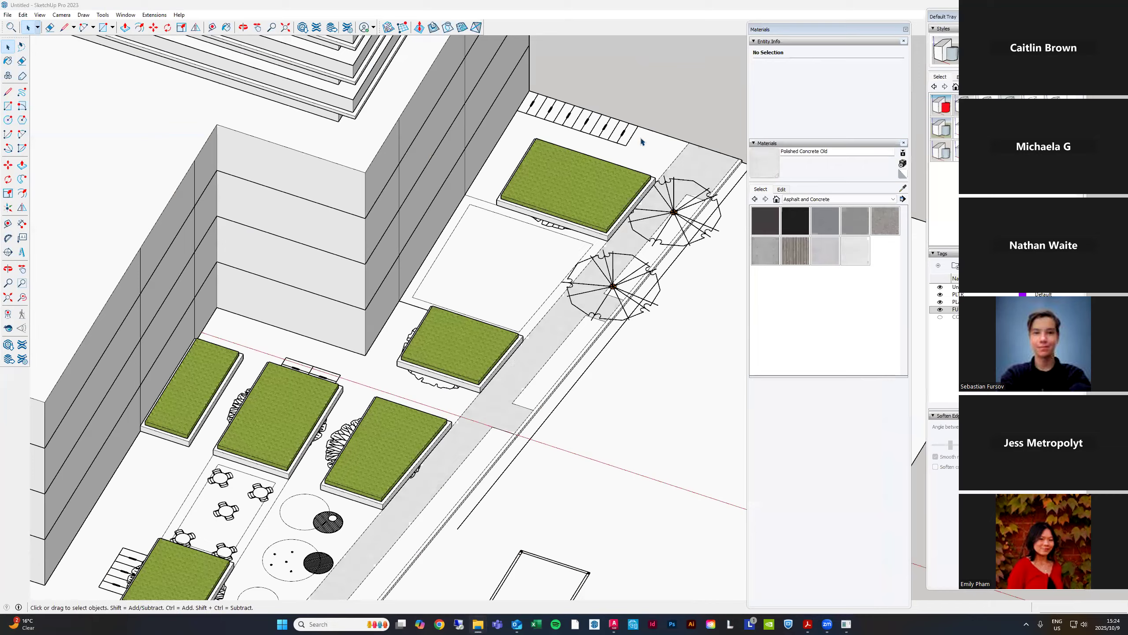
Open the end bike parking bay component behind the large planted bed and paste the copied bike rack into it
scroll(596, 137, "up", 8)
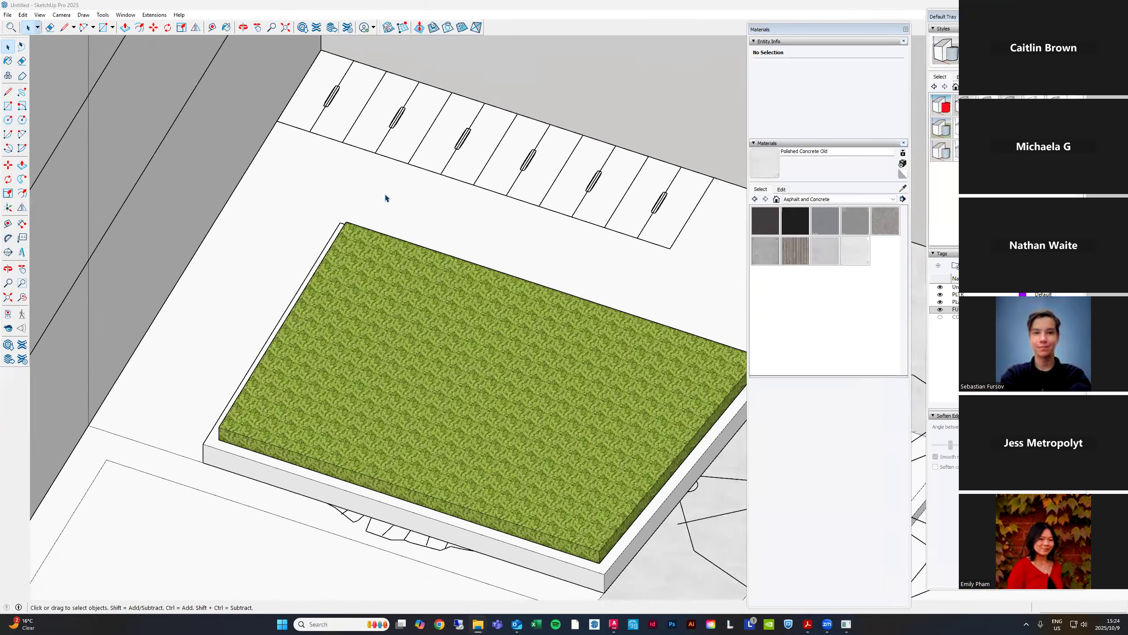
scroll(504, 214, "down", 4)
scroll(600, 139, "up", 4)
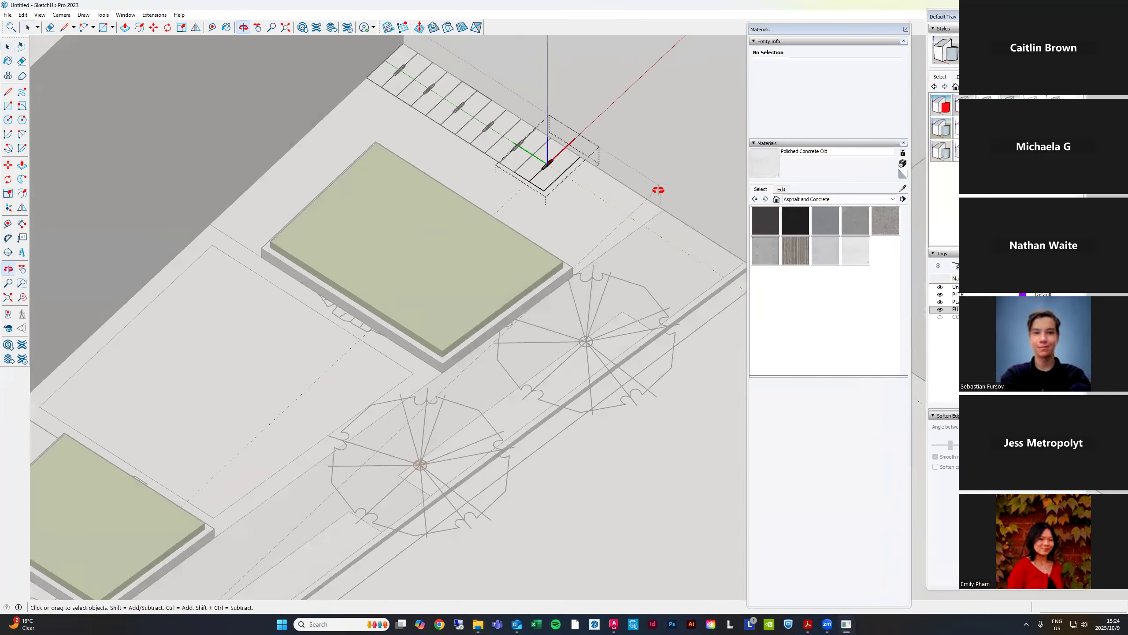
scroll(516, 209, "up", 10)
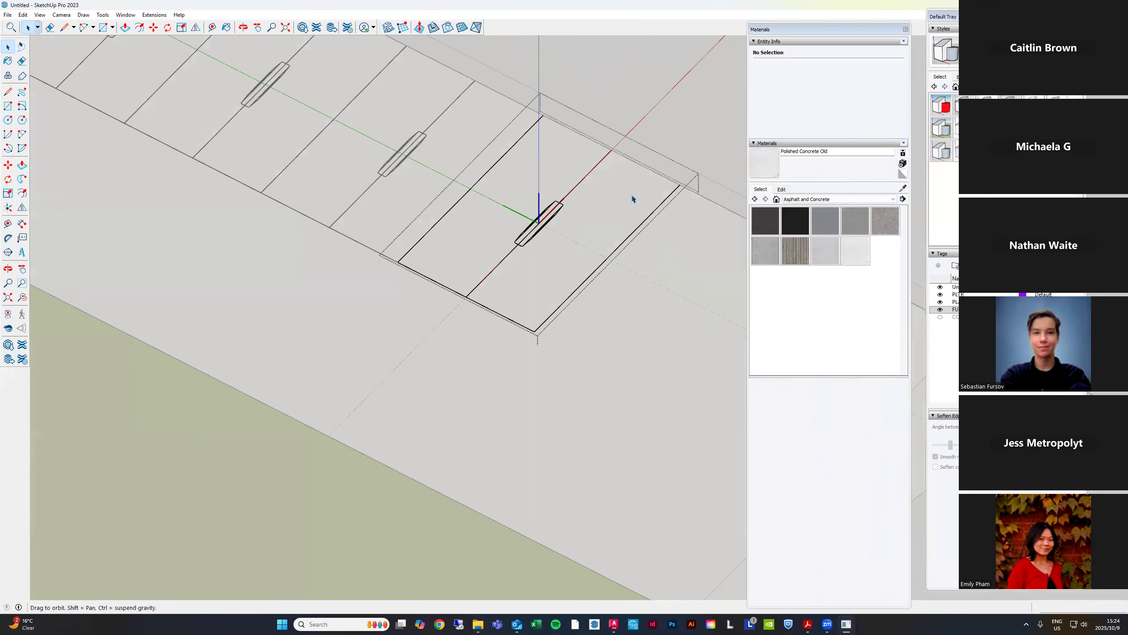
middle_click_drag(630, 200, 634, 123)
scroll(437, 221, "down", 2)
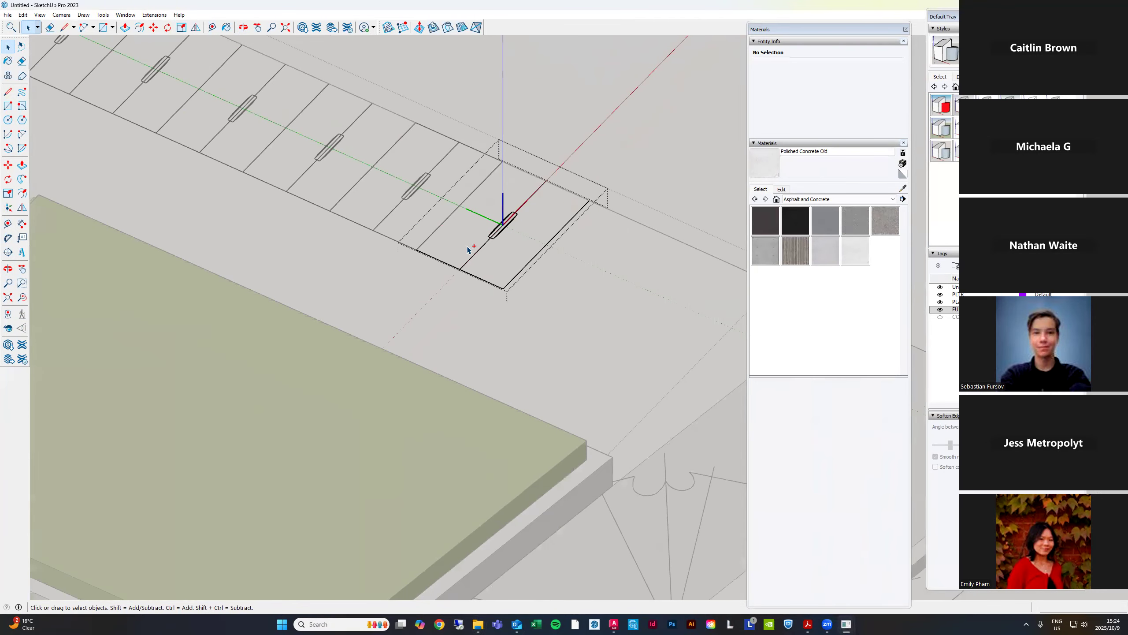
key("ctrl+v")
left_click(606, 286)
scroll(655, 186, "down", 2)
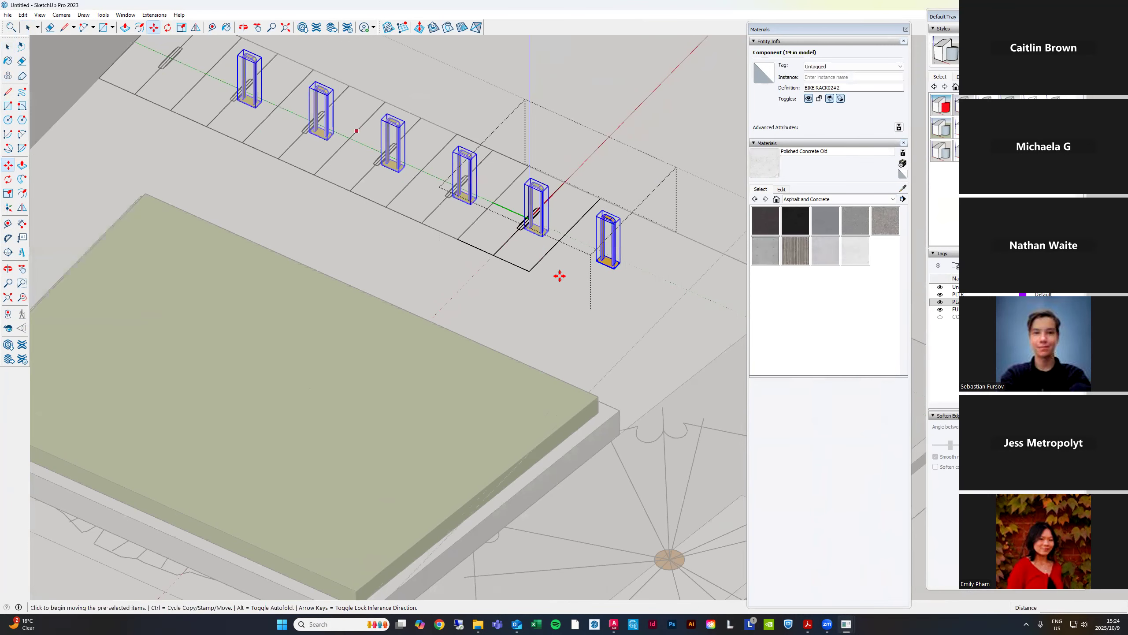
Rotate the pasted bike rack so it runs parallel to the parking bay's dividing lines
scroll(567, 123, "down", 3)
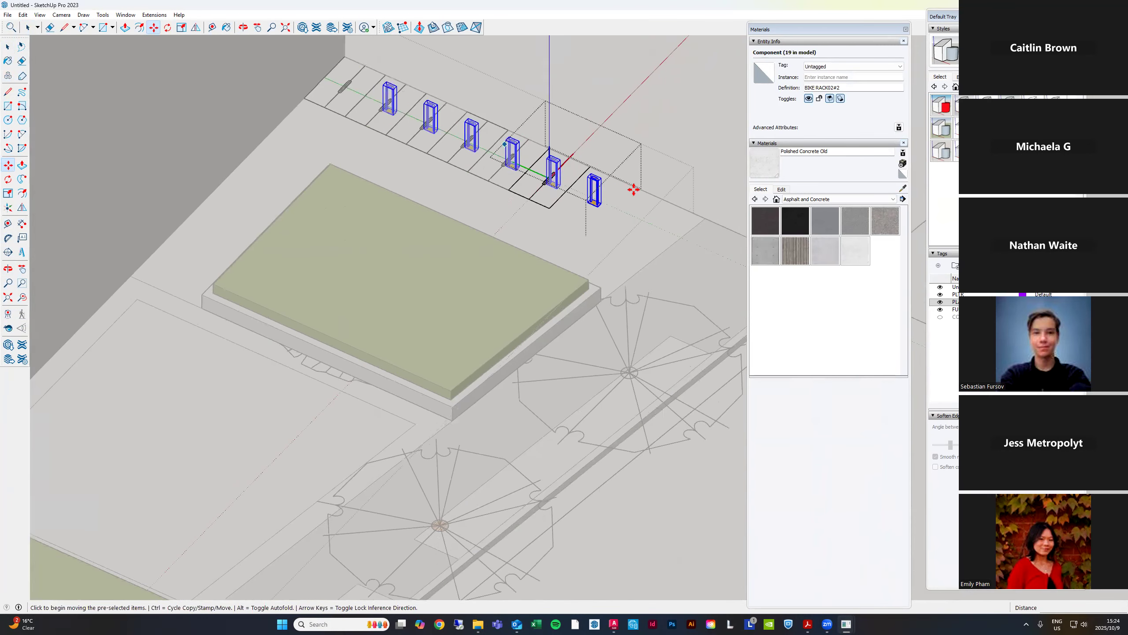
scroll(625, 181, "up", 5)
scroll(610, 311, "up", 4)
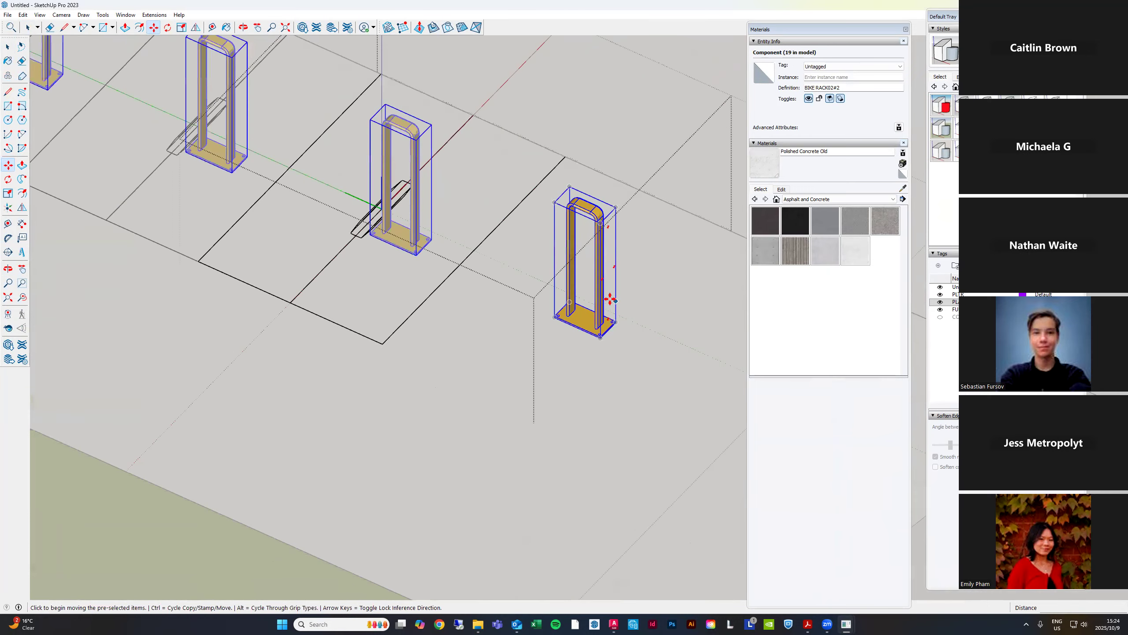
middle_click_drag(607, 213, 609, 224)
scroll(608, 224, "up", 2)
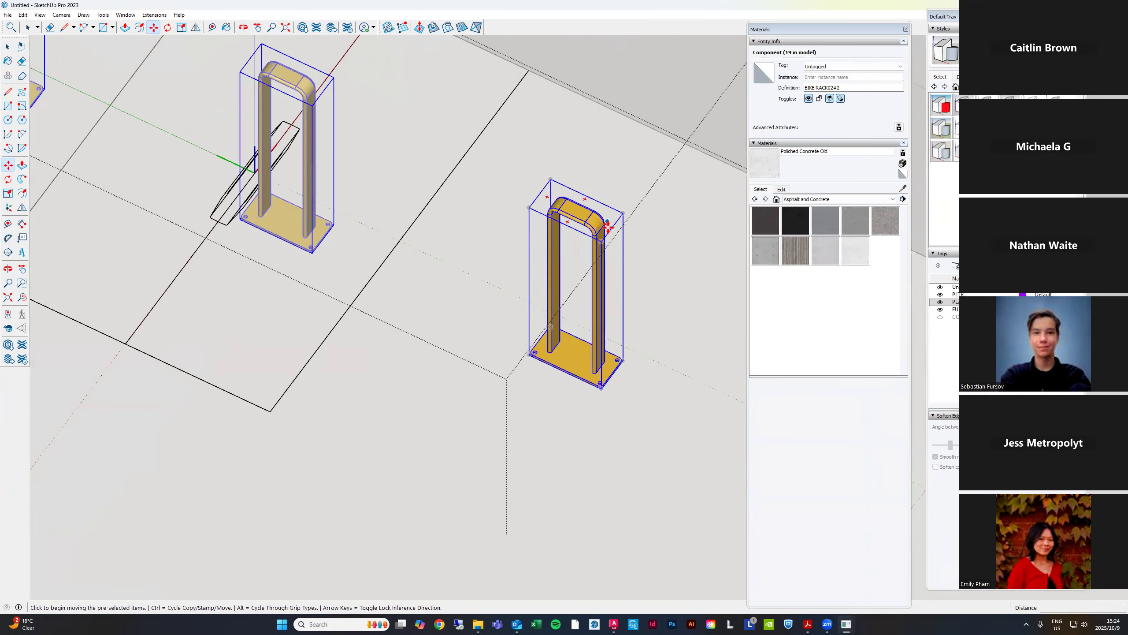
left_click(608, 224)
key("Escape")
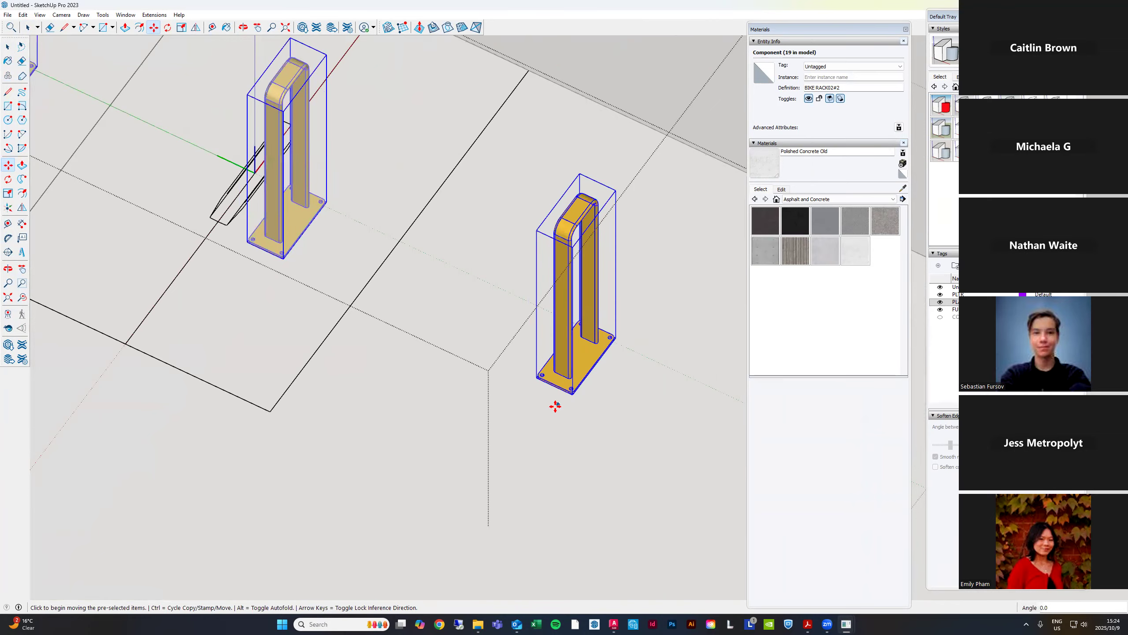
Move the bike rack onto the centre of the bay's rack symbol, then exit the component and clear the selection
left_click(554, 386)
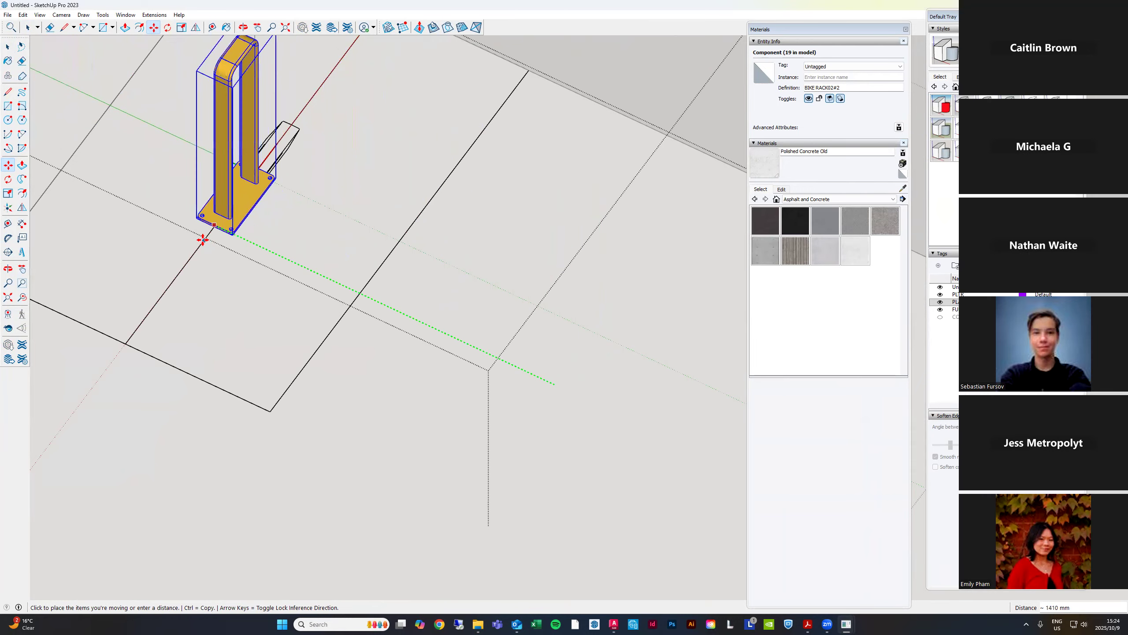
left_click(125, 341)
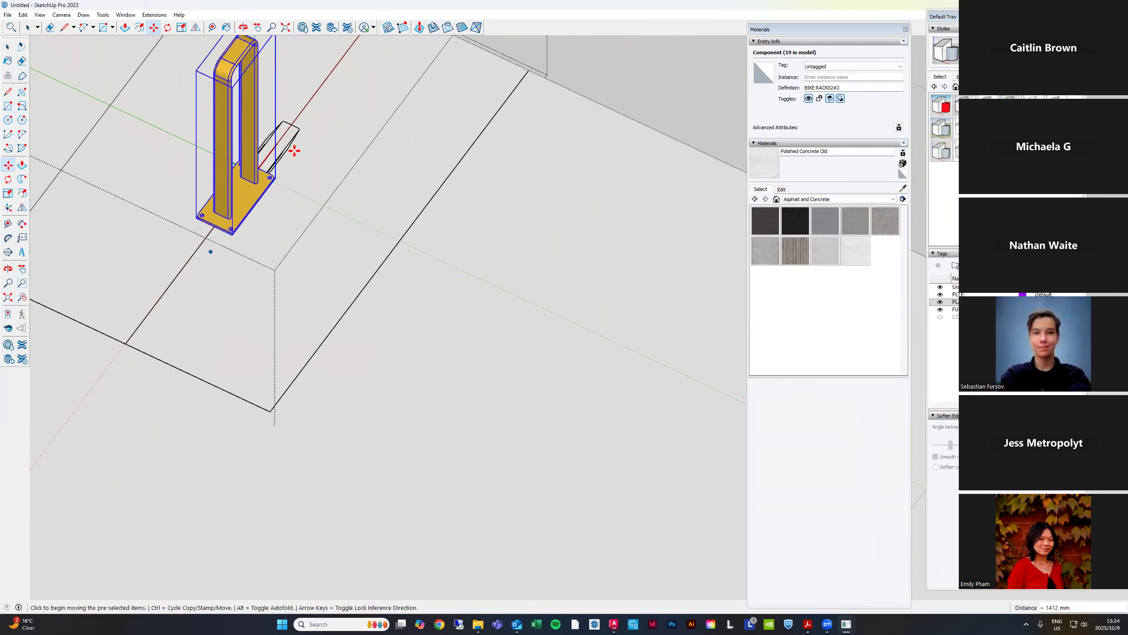
scroll(295, 147, "up", 3)
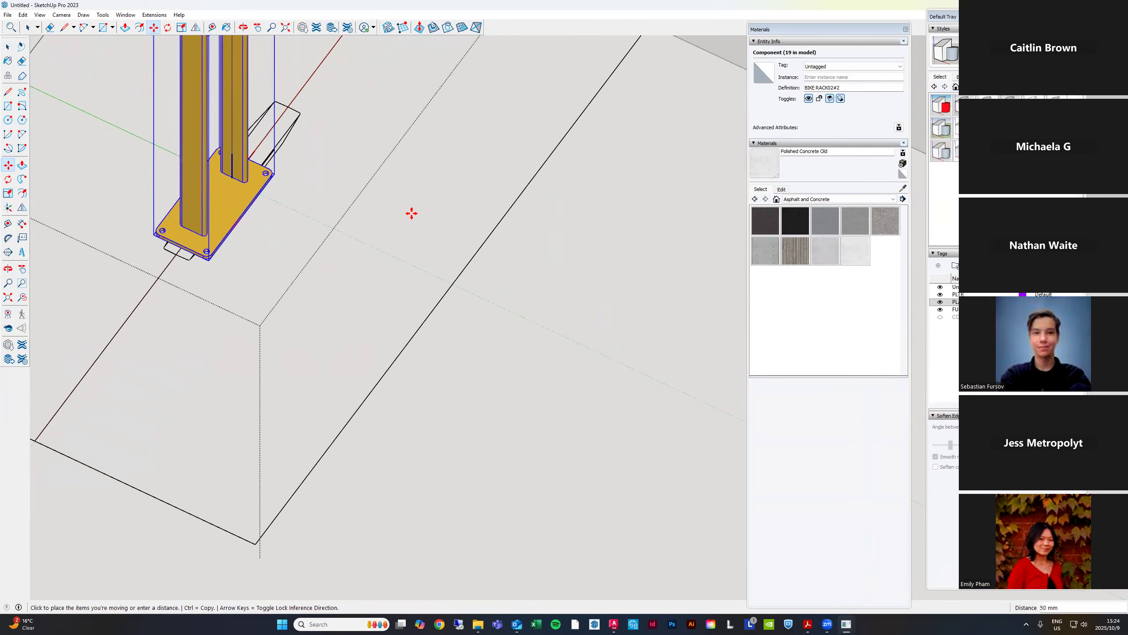
left_click(345, 217)
scroll(462, 278, "down", 2)
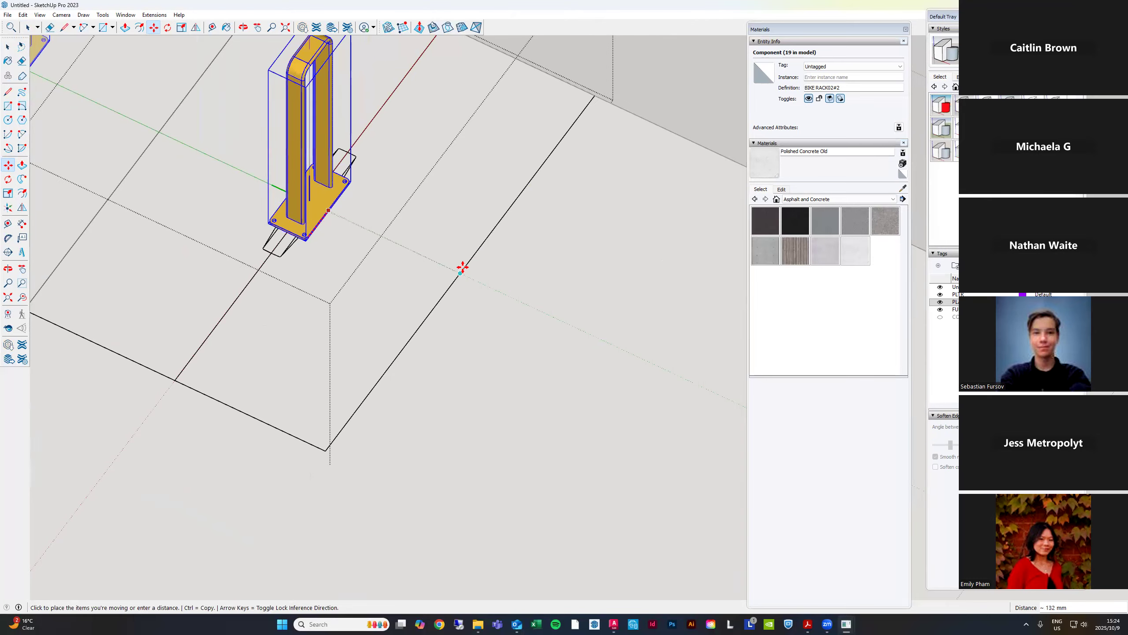
left_click(461, 269)
scroll(548, 136, "down", 2)
scroll(547, 137, "down", 6)
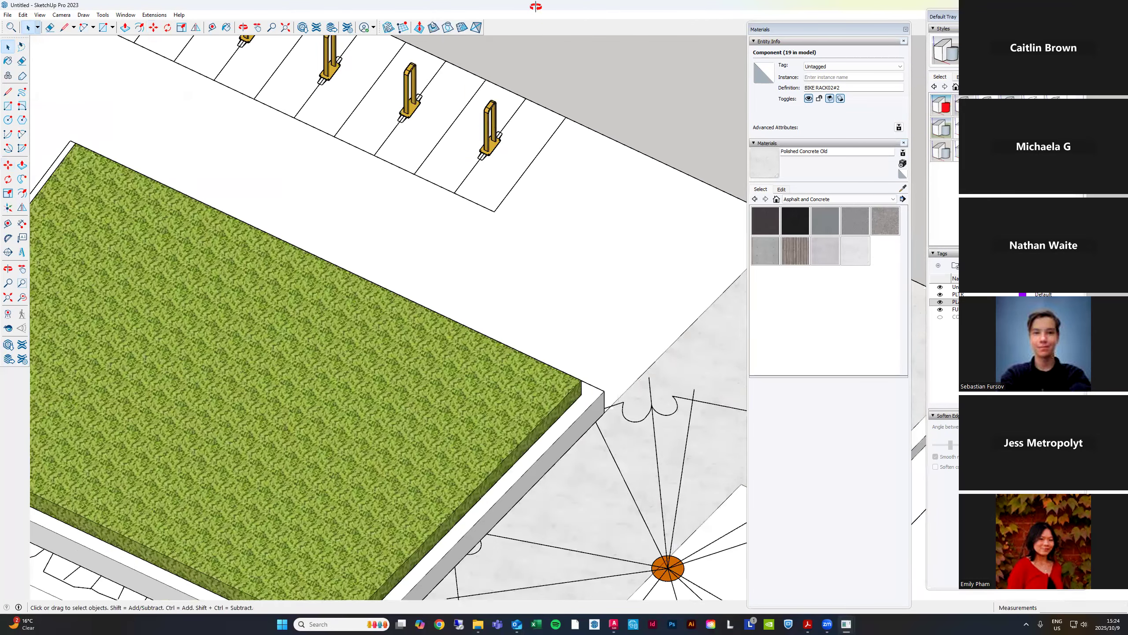
key("space")
scroll(633, 201, "down", 3)
Examine the bike racks across the plaza and the remaining table, seating and tree symbols around the planted beds
middle_click_drag(667, 209, 431, 270)
scroll(432, 270, "up", 3)
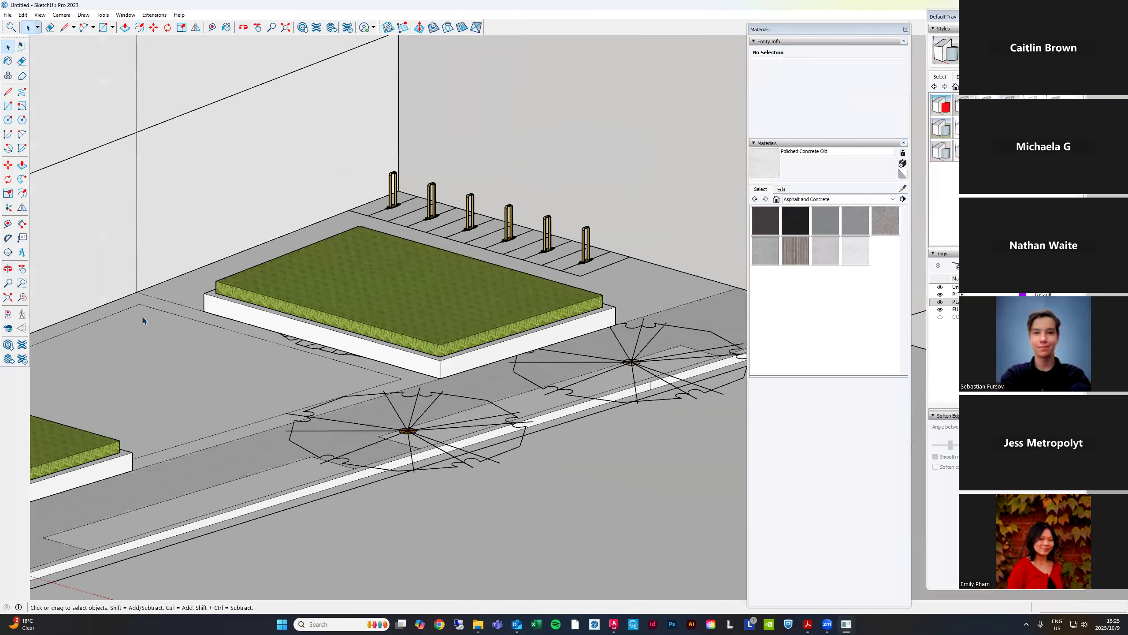
middle_click_drag(157, 324, 357, 311, "shift")
middle_click_drag(577, 278, 444, 289)
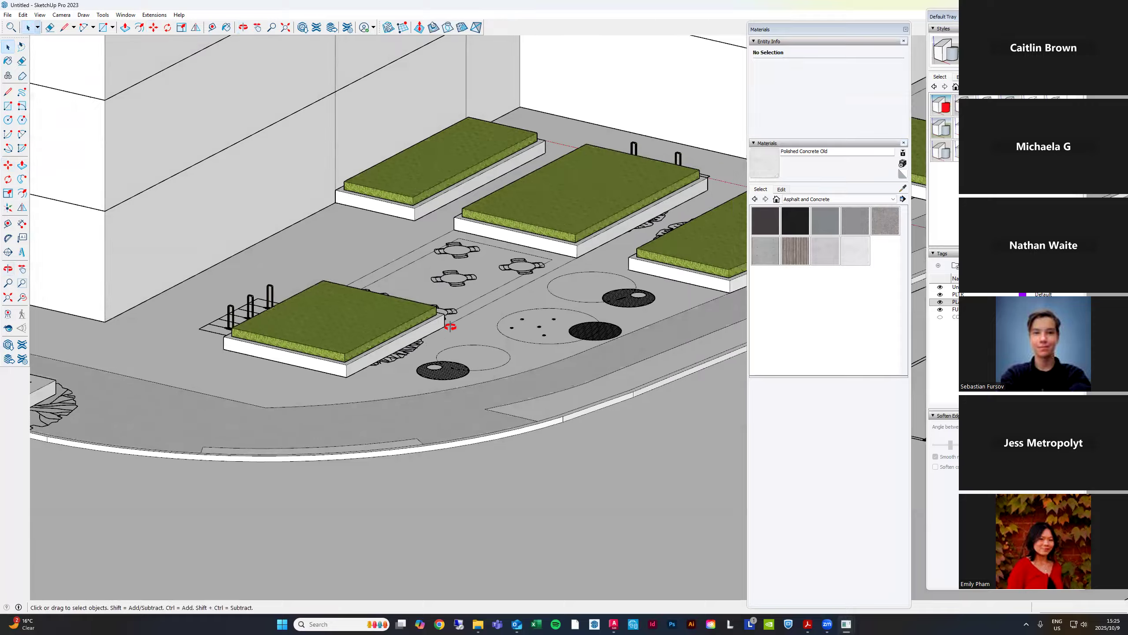
scroll(443, 290, "down", 3)
scroll(441, 361, "up", 4)
scroll(440, 360, "down", 3)
scroll(439, 358, "up", 2)
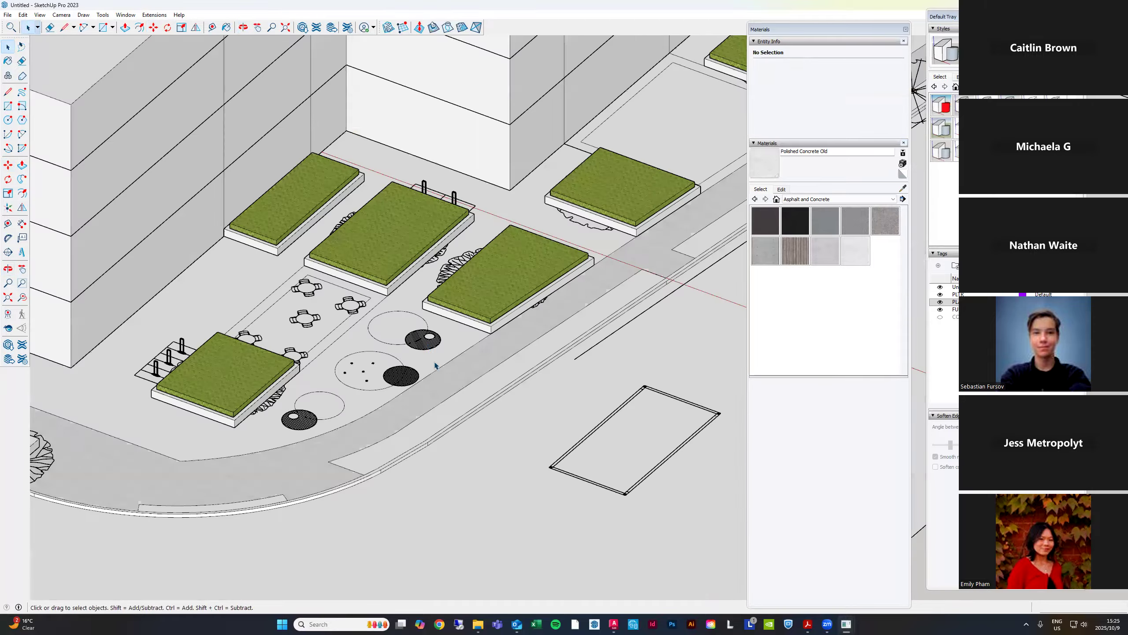
middle_click_drag(620, 316, 389, 296)
scroll(679, 199, "up", 6)
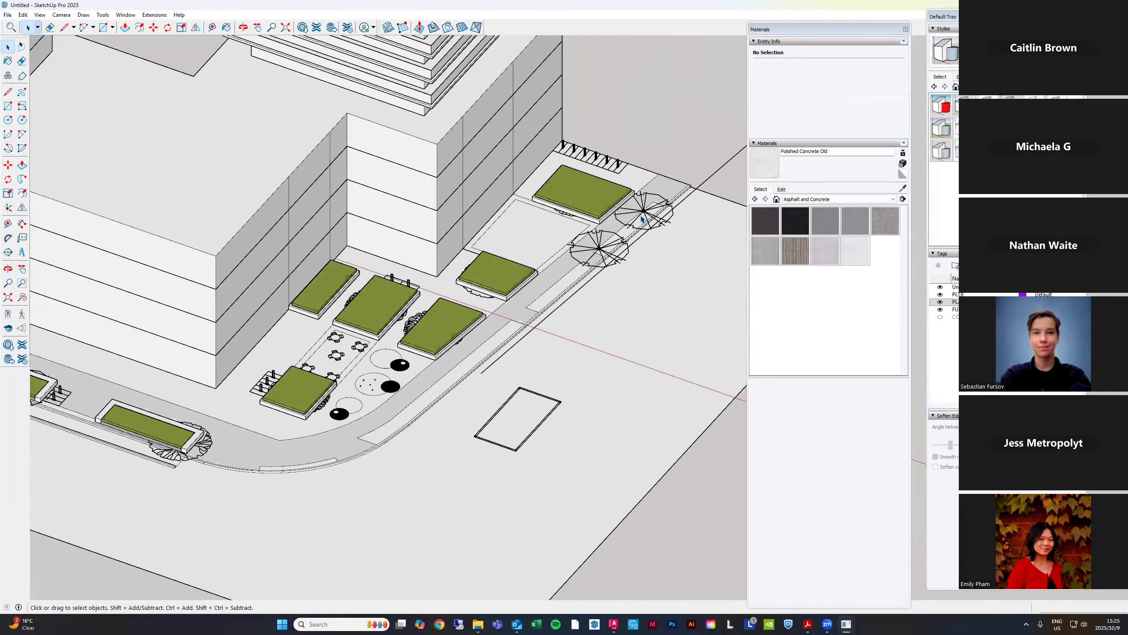
Open the planting group and select the street tree symbol beside the large planted bed at the far end
double_click(641, 218)
left_click(642, 217)
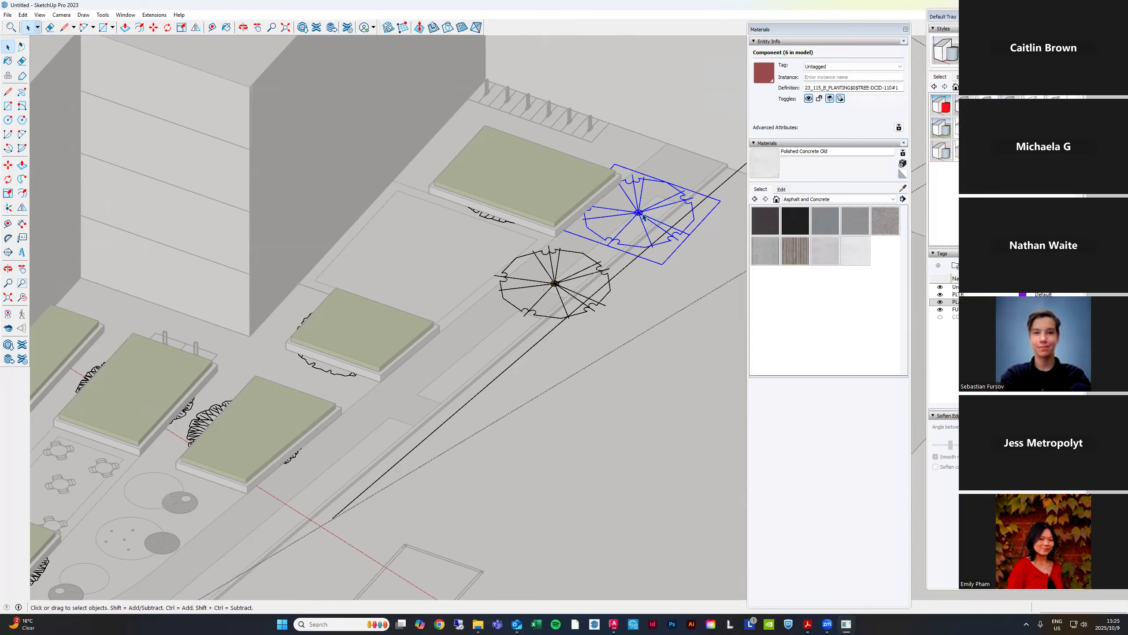
scroll(642, 214, "down", 6)
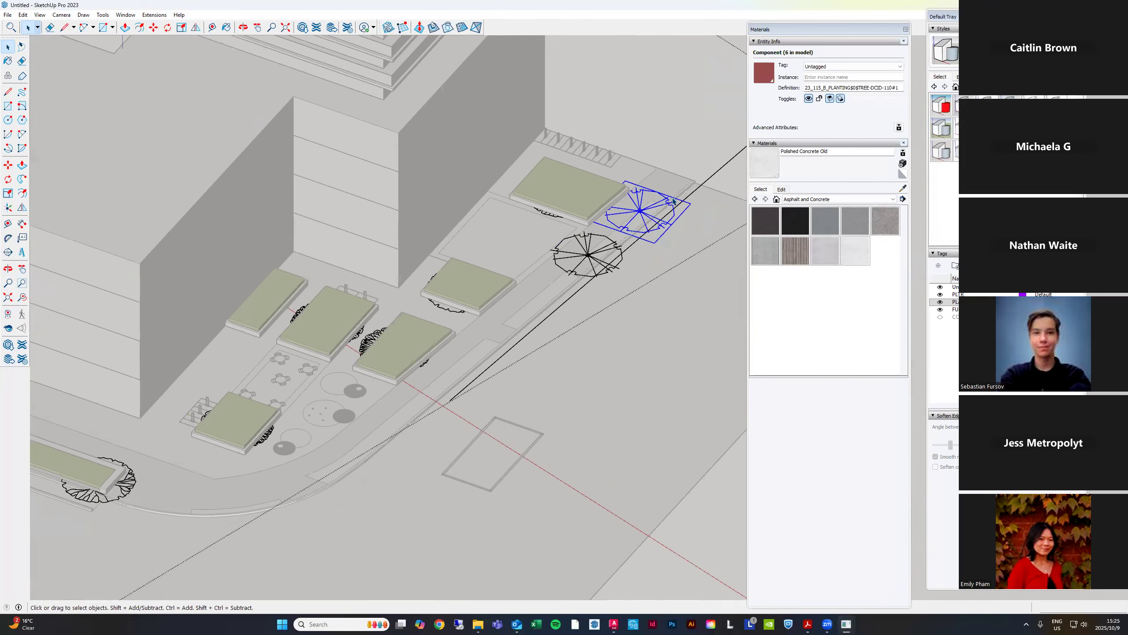
scroll(673, 201, "down", 2)
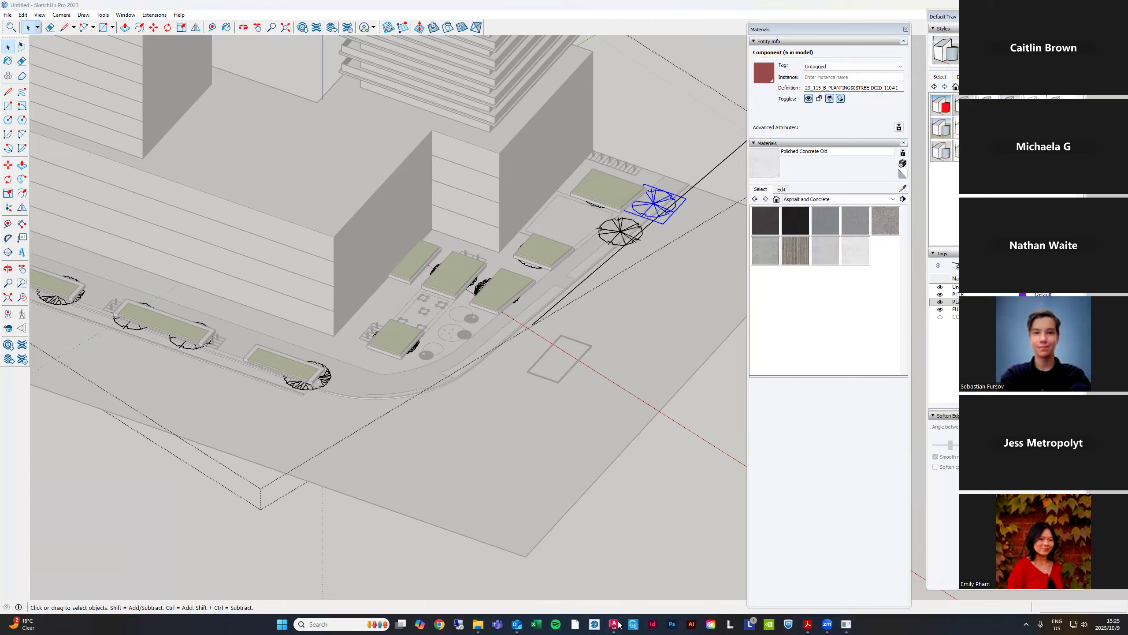
right_click(595, 624)
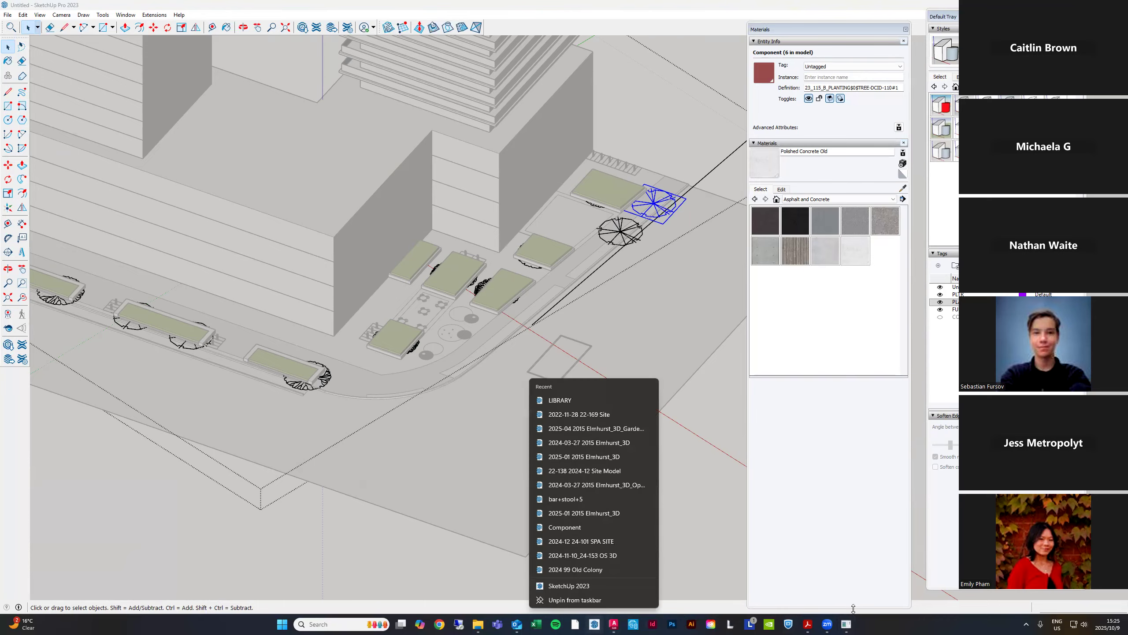
left_click(846, 624)
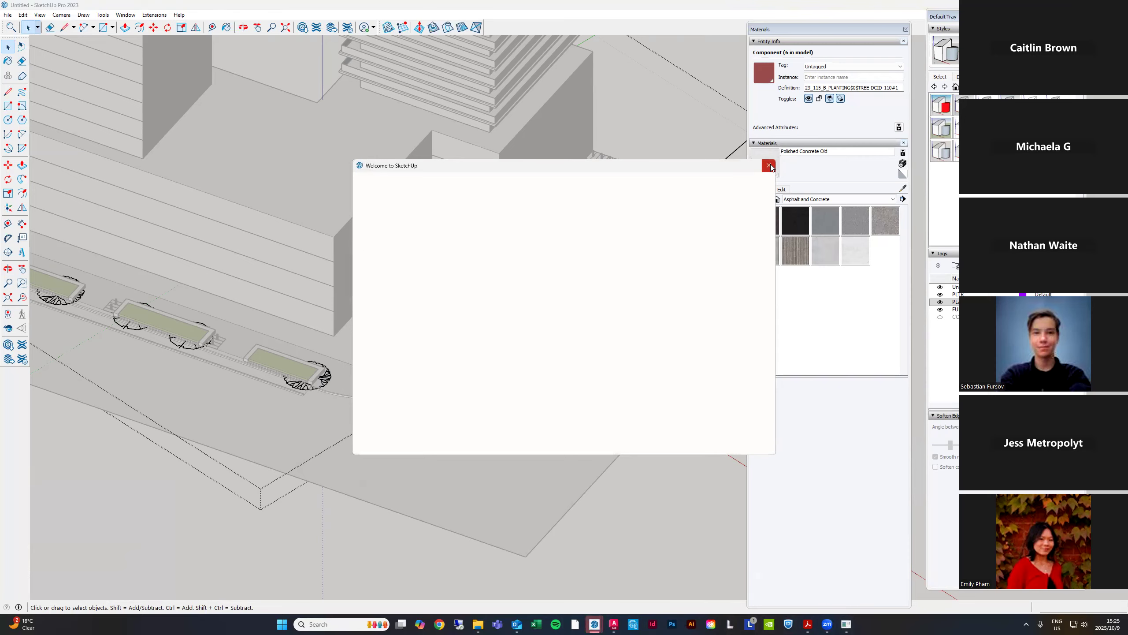
left_click(769, 165)
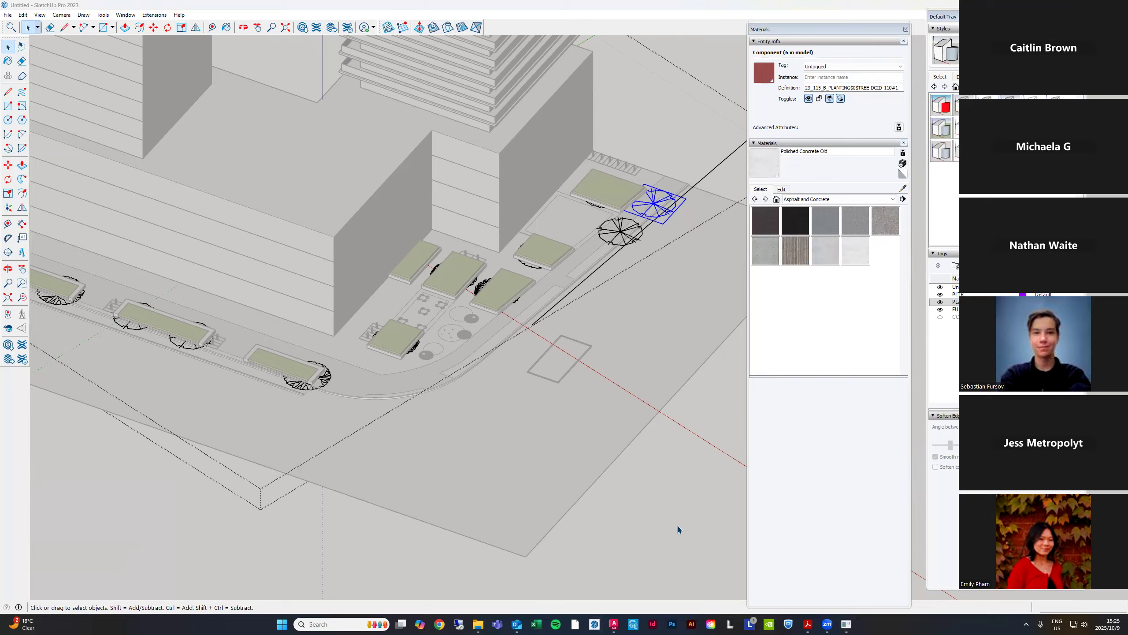
Switch to the LIBRARY model, leave the bike rack component, and copy the deciduous tree from the row beside the parking bays
mouse_move(847, 623)
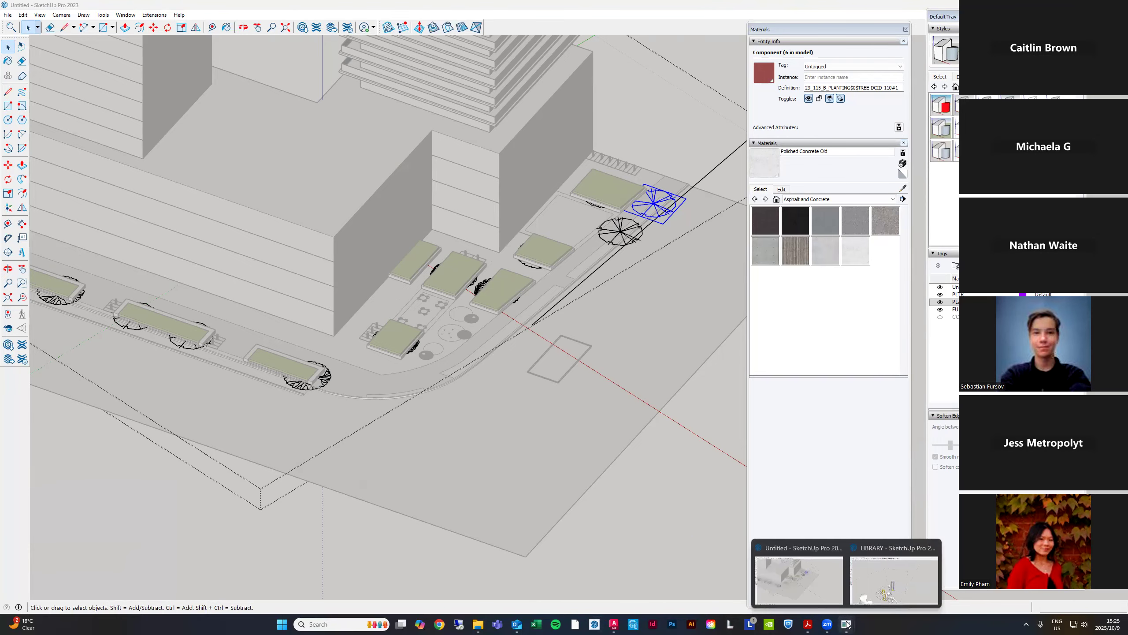
left_click(895, 576)
scroll(649, 345, "down", 3)
left_click(523, 255)
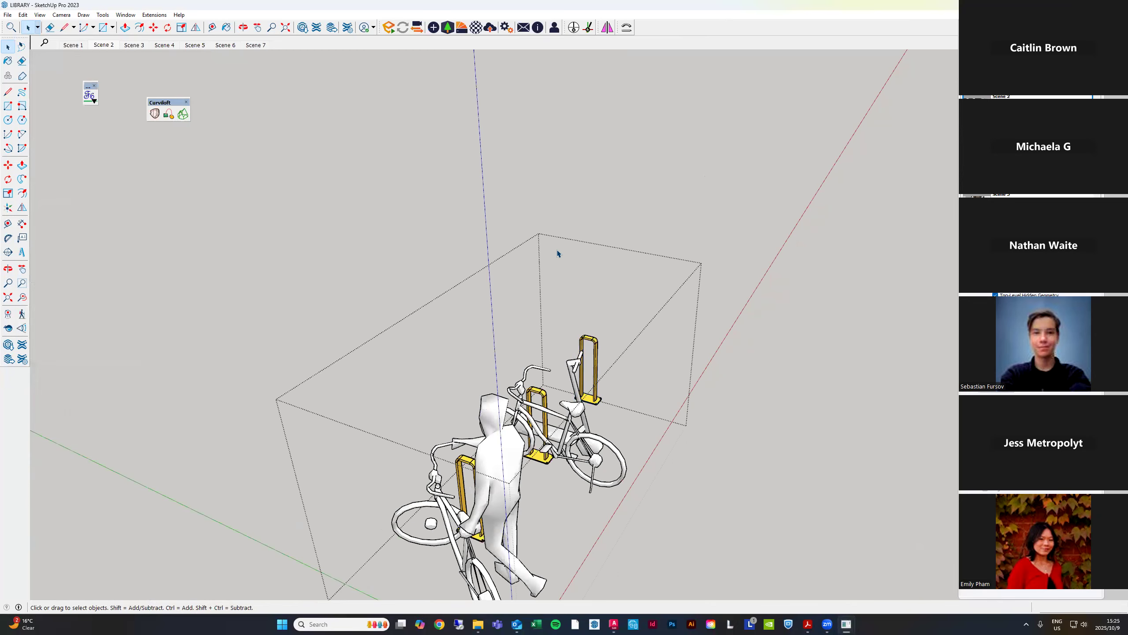
left_click(519, 260)
scroll(516, 263, "down", 6)
scroll(597, 275, "down", 8)
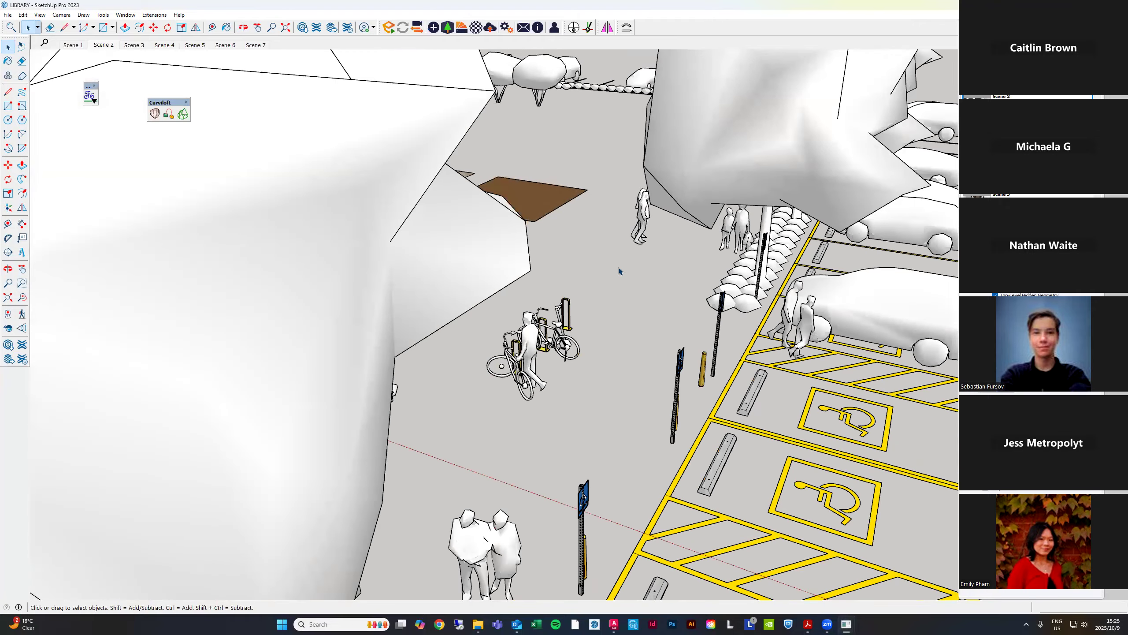
scroll(620, 238, "down", 7)
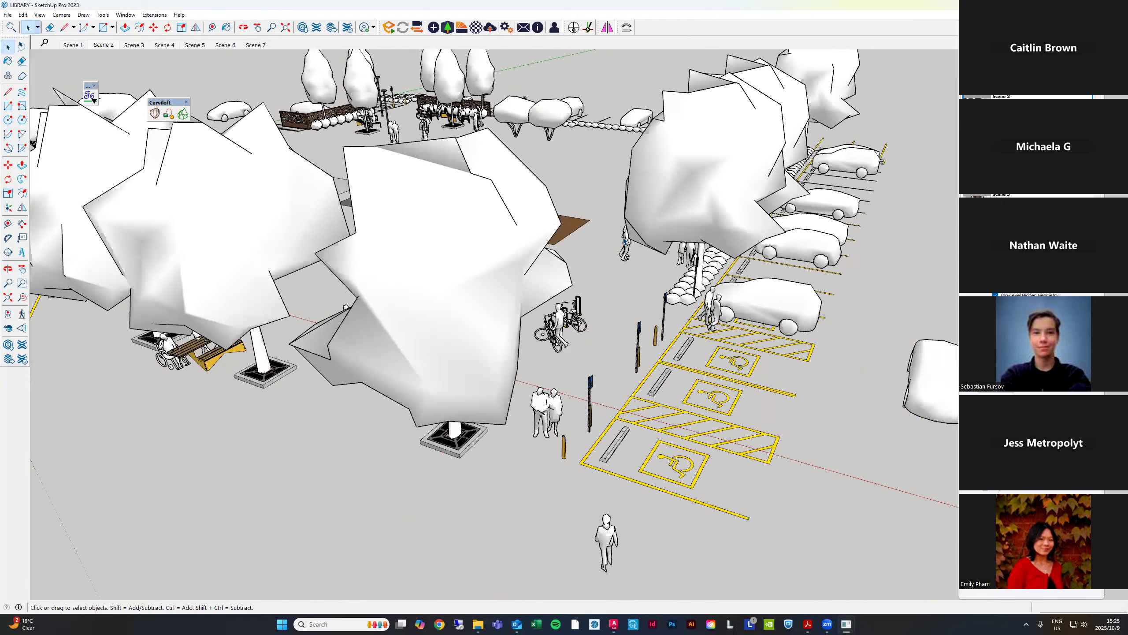
middle_click_drag(684, 231, 609, 222)
double_click(644, 209)
left_click(644, 209)
left_click(734, 180)
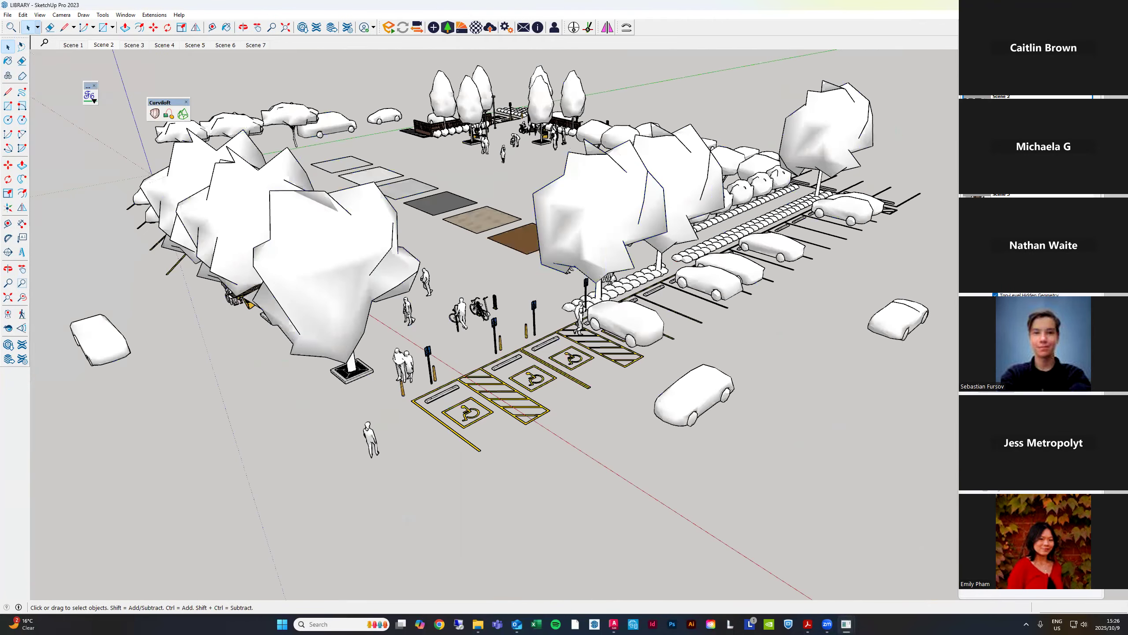
Return to the podium model, open the street tree symbol's component by the far planted bed, and paste the deciduous tree over it
left_click(1078, 5)
left_click(655, 207)
triple_click(653, 206)
scroll(651, 209, "up", 6)
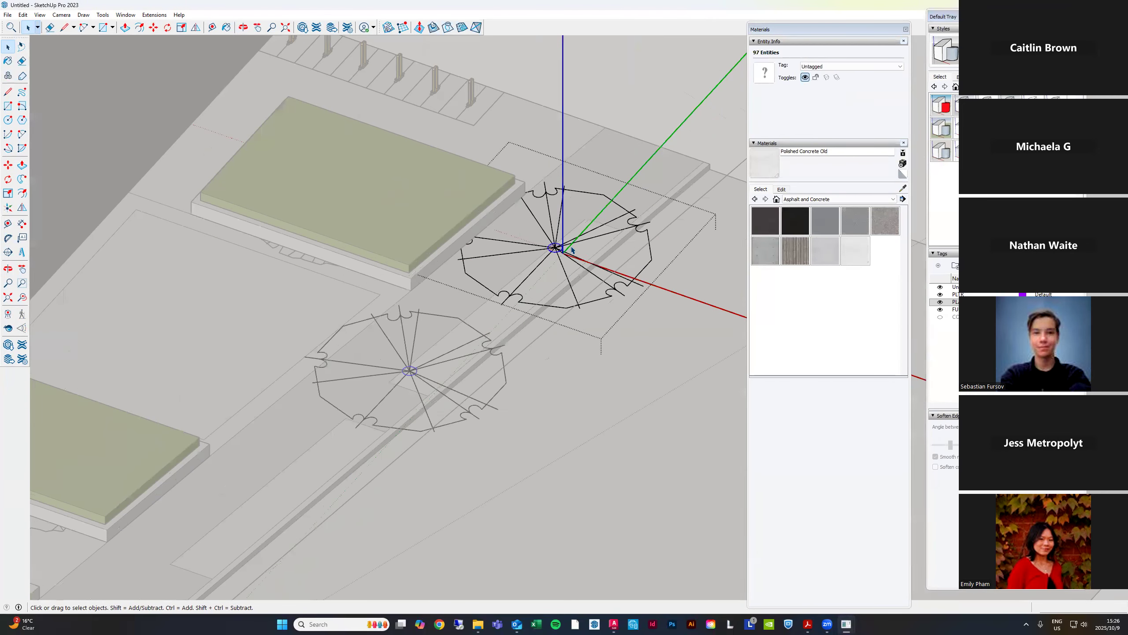
key("ctrl+v")
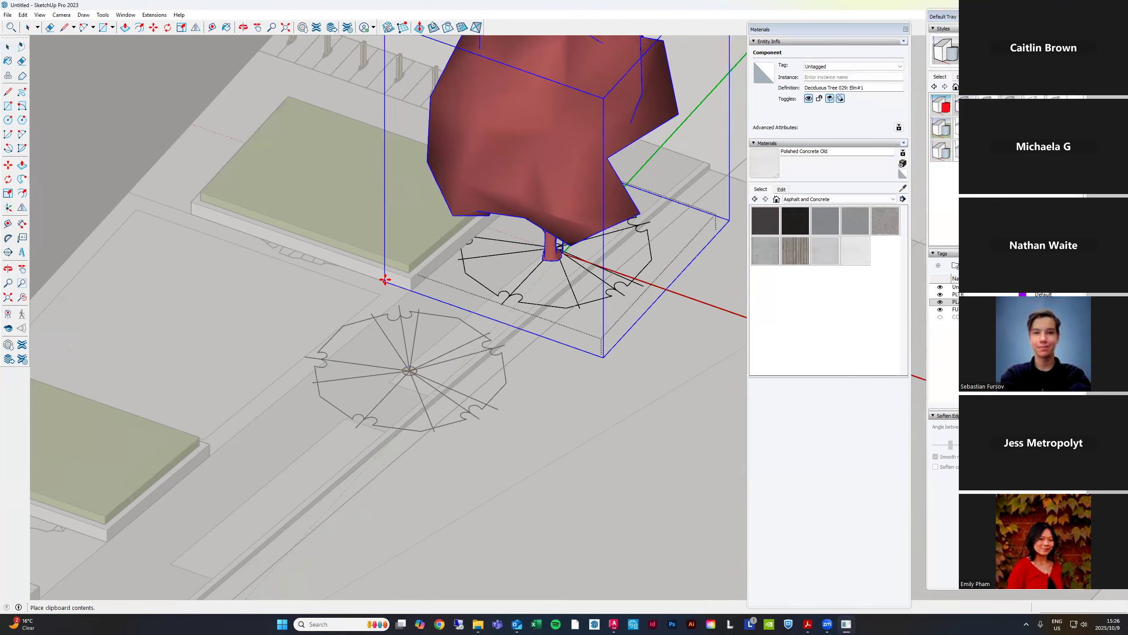
scroll(385, 279, "up", 2)
left_click(378, 295)
Move the pasted tree so its trunk sits at the symbol's centre, then exit the component and clear the selection
left_click(603, 286)
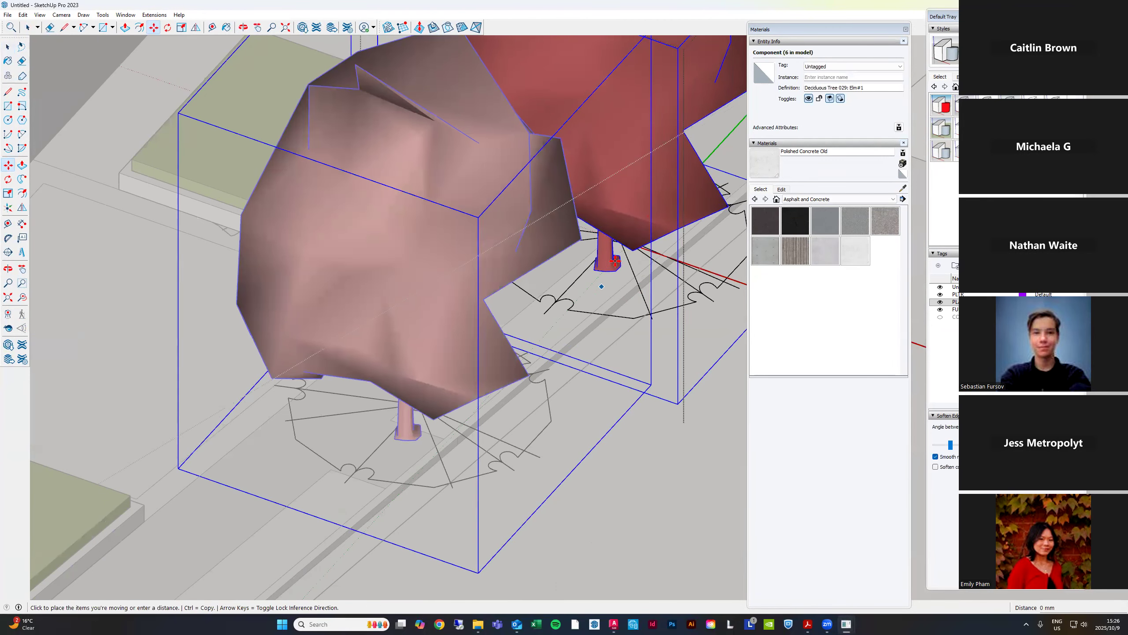
left_click(611, 256)
scroll(546, 275, "down", 3)
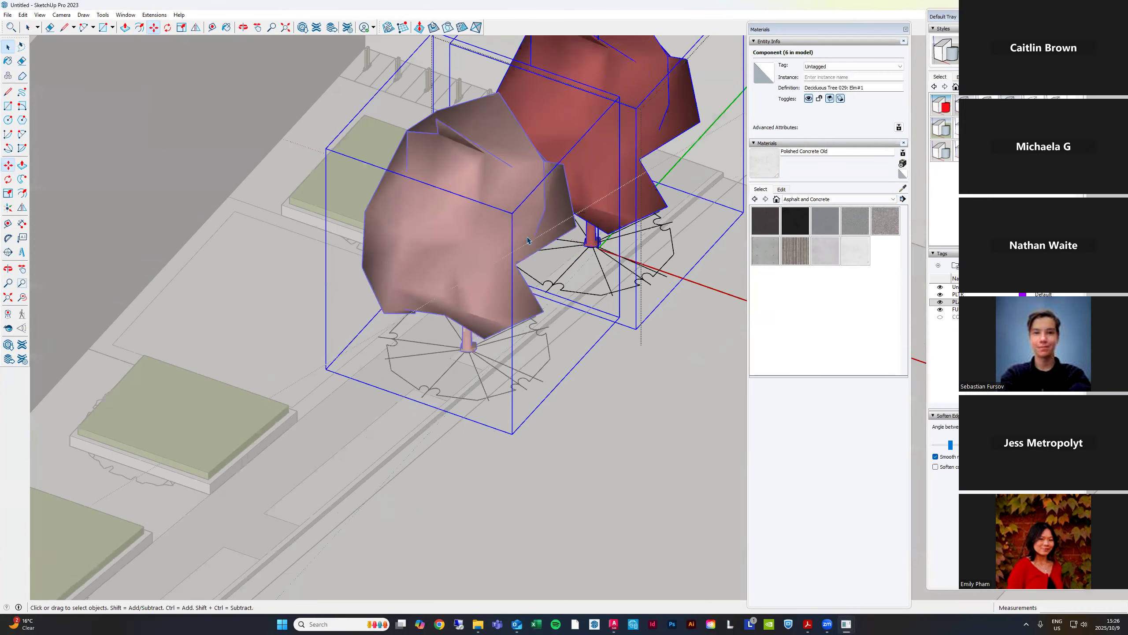
key("space")
left_click(546, 275)
scroll(546, 276, "down", 6)
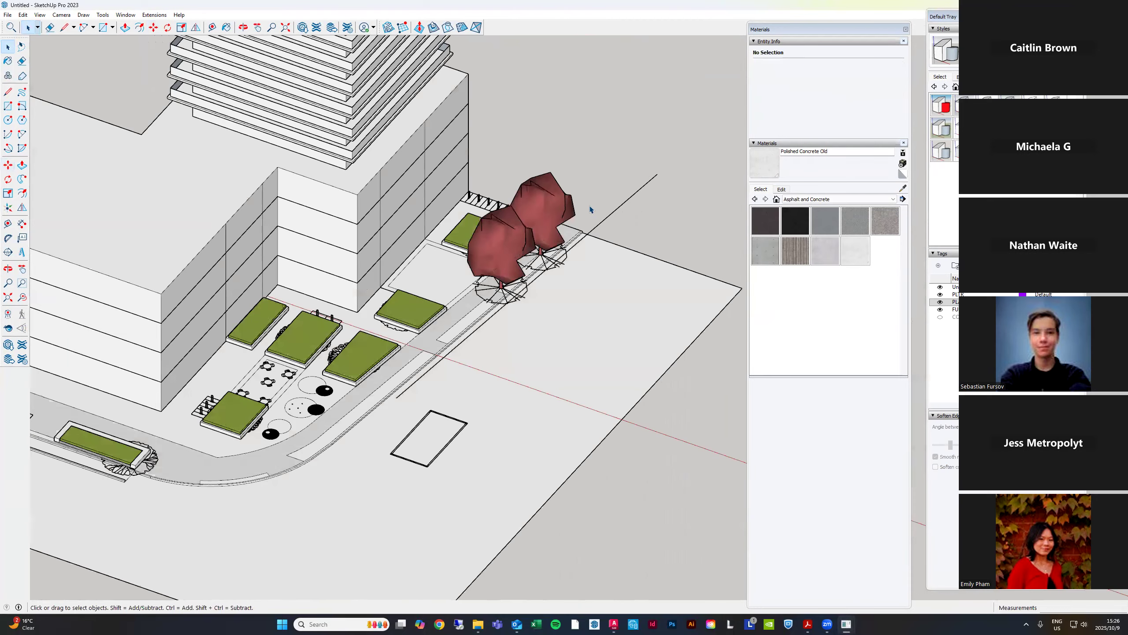
Open the planting group and change the farthest tree component's red paint to the default material
left_click(567, 215)
scroll(577, 218, "up", 2)
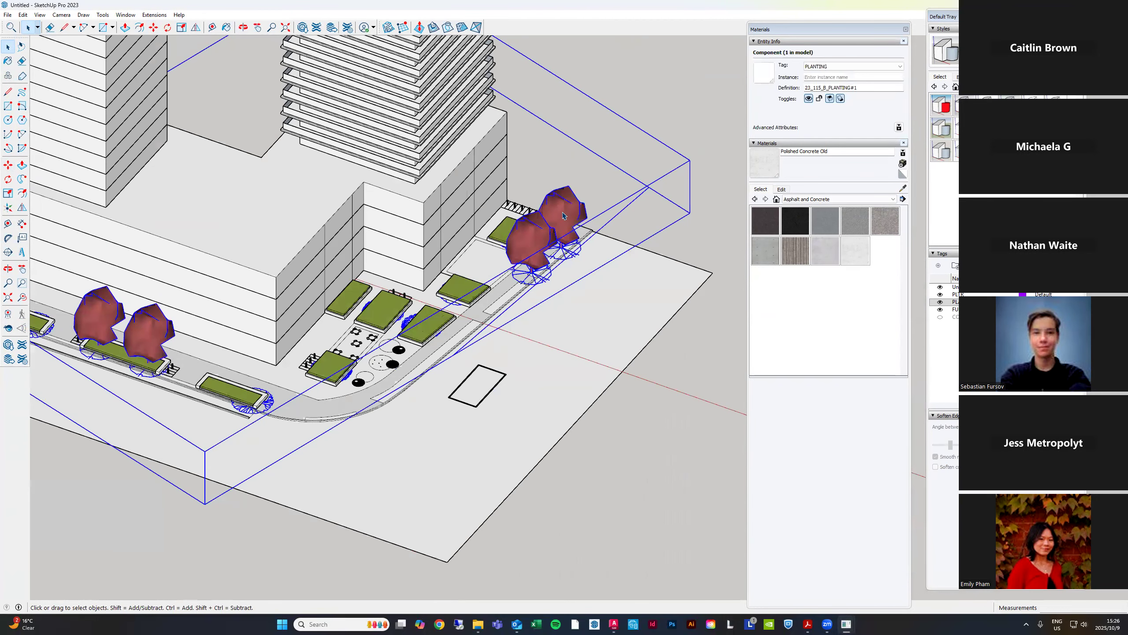
double_click(562, 216)
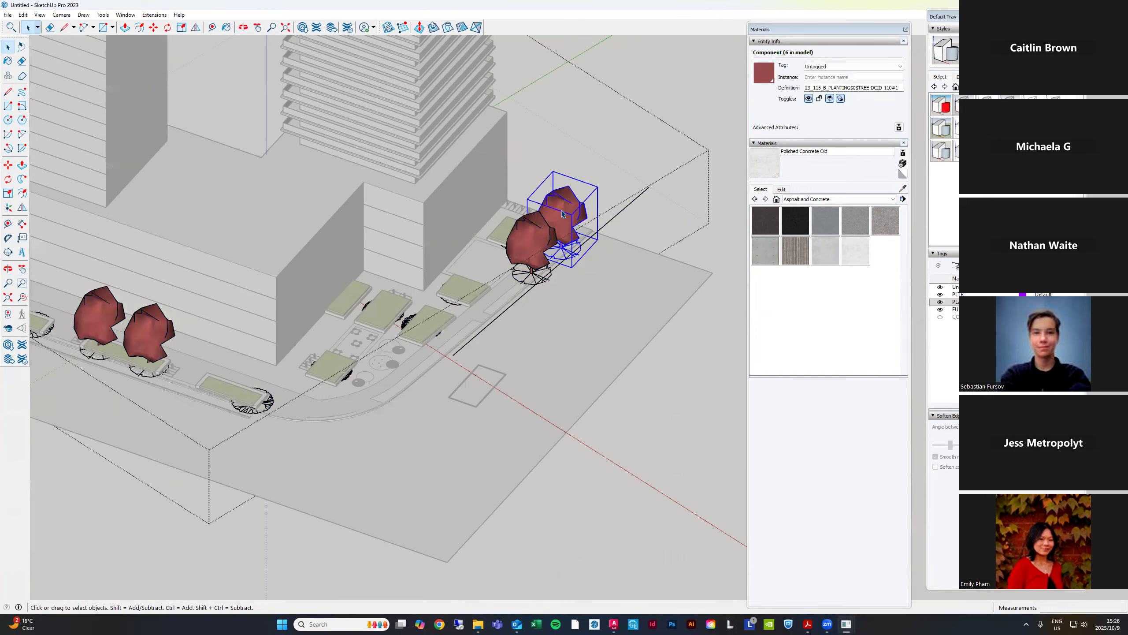
scroll(562, 211, "down", 5)
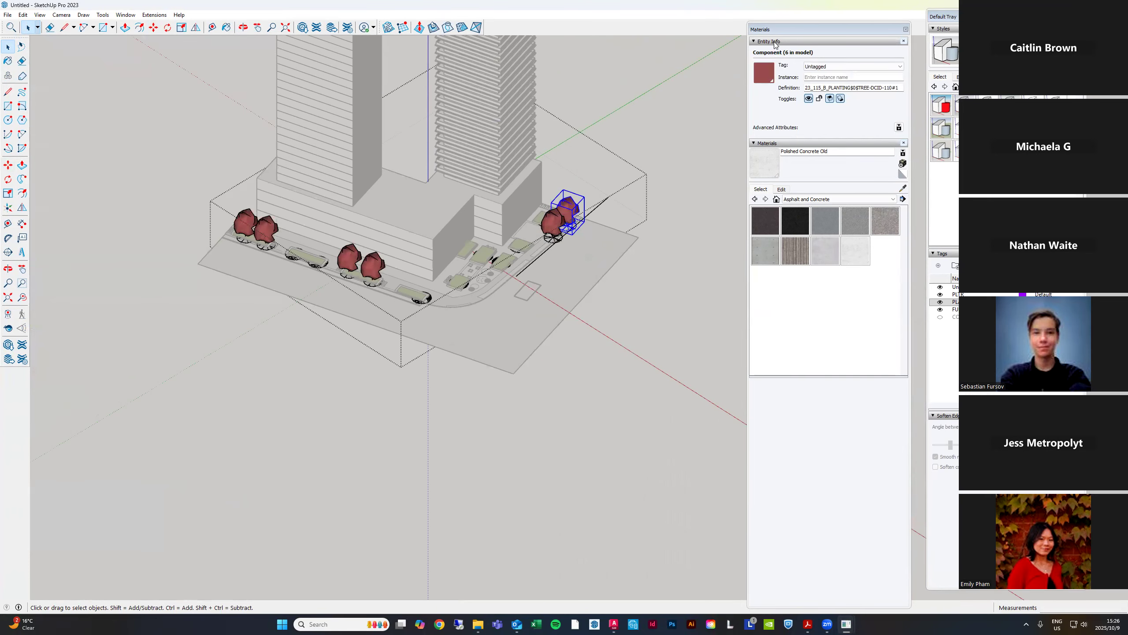
left_click(768, 79)
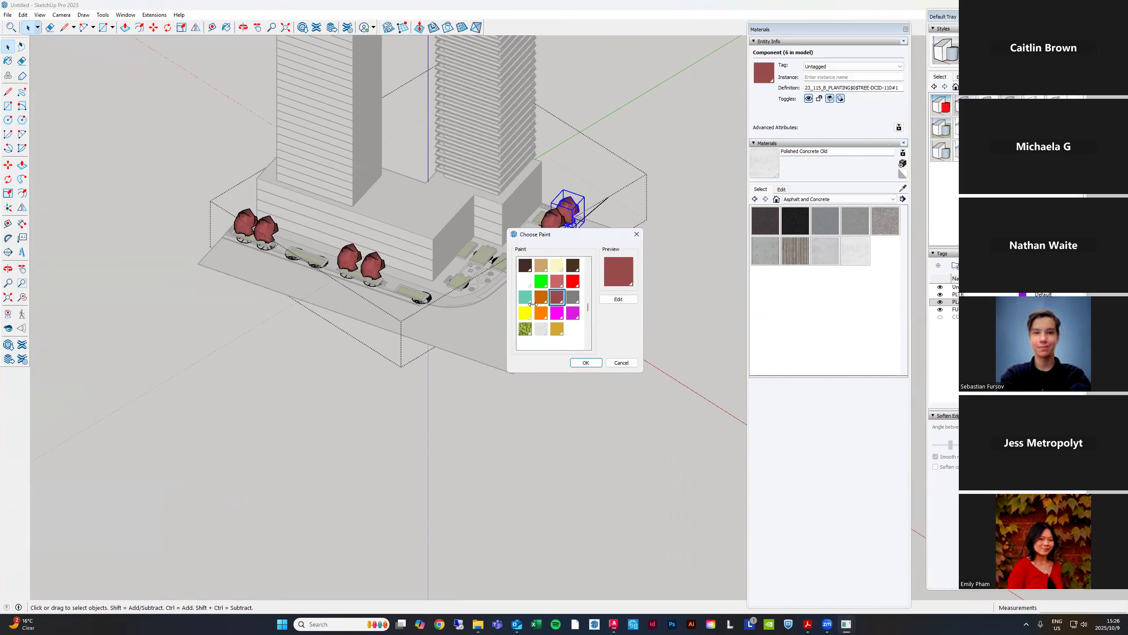
left_click(622, 362)
left_click(764, 73)
scroll(553, 299, "up", 2)
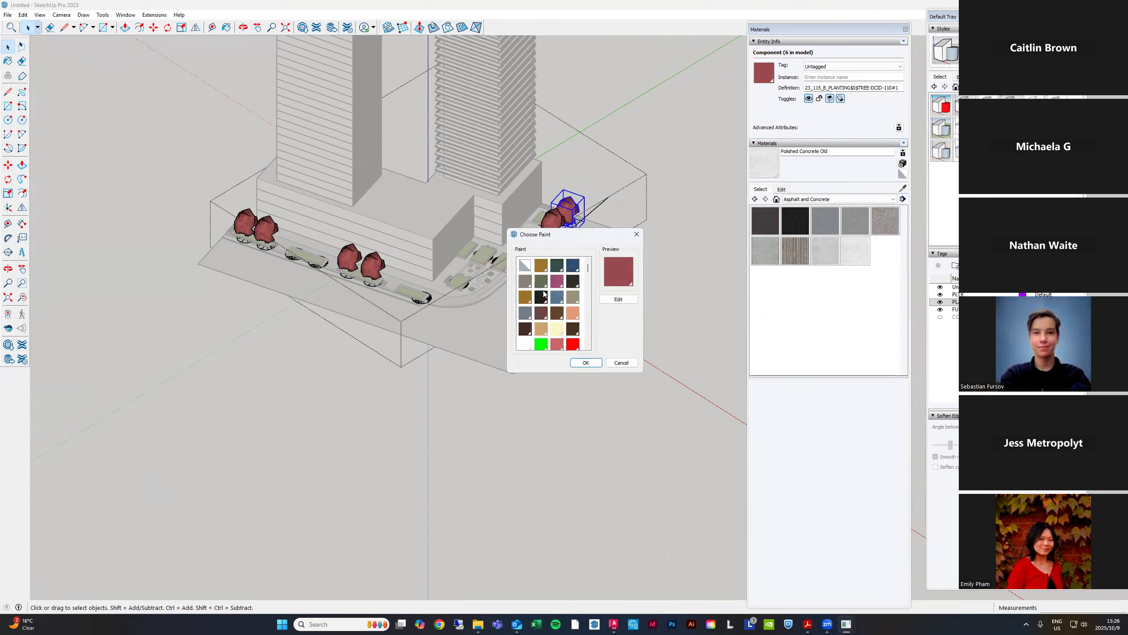
left_click(525, 265)
left_click(585, 362)
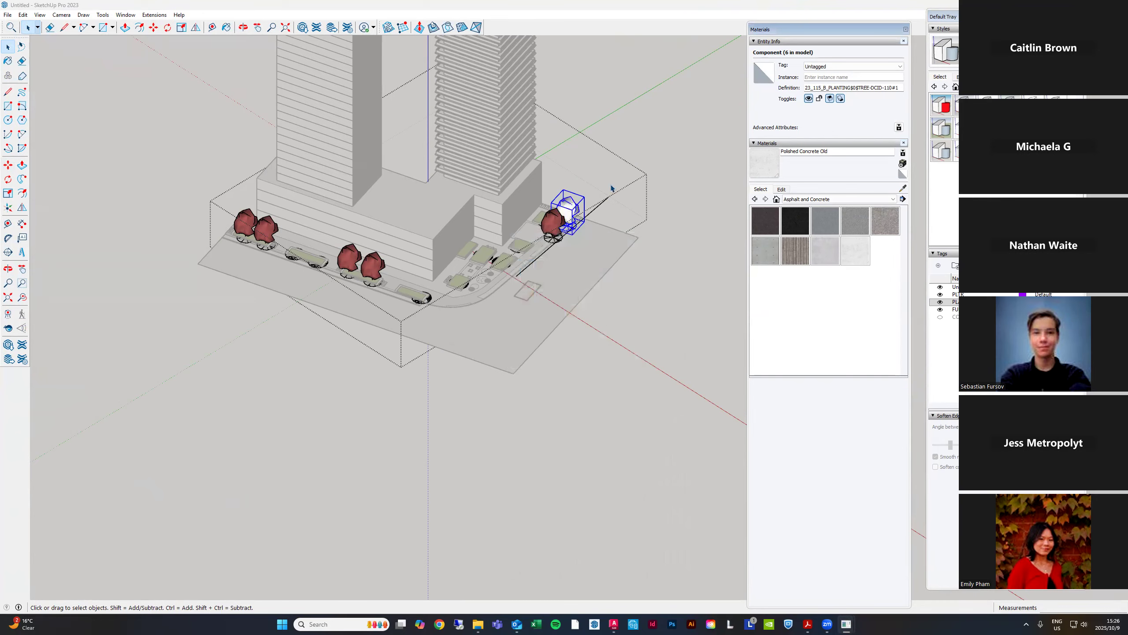
Select everything inside the planting group, set it all to the default material, and close the group
scroll(562, 223, "up", 2)
key("ctrl+a")
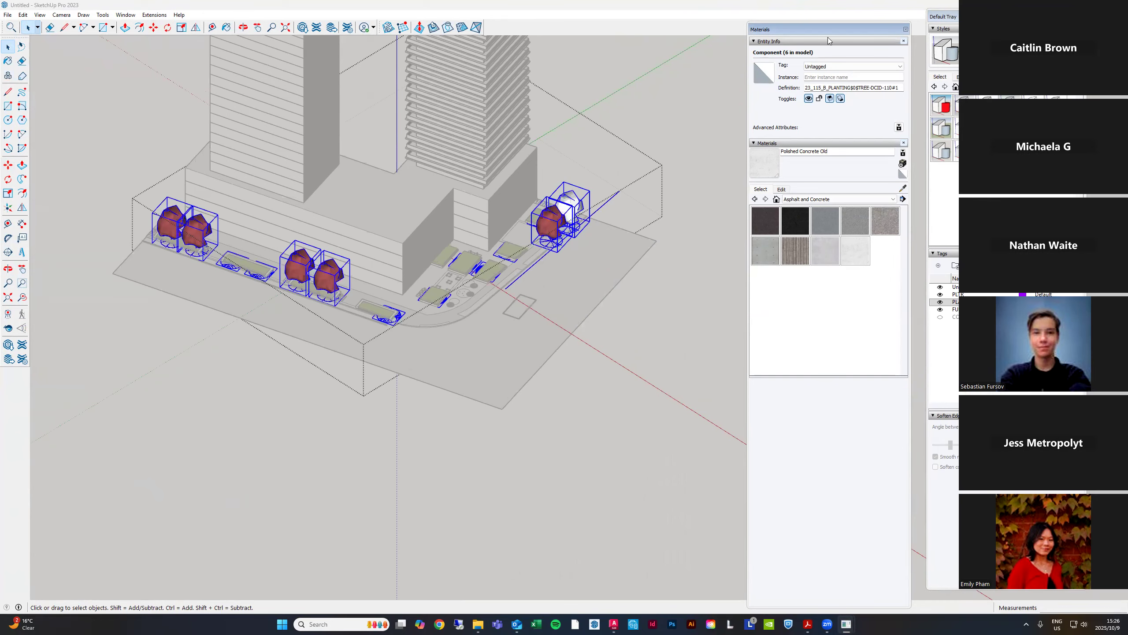
left_click(768, 74)
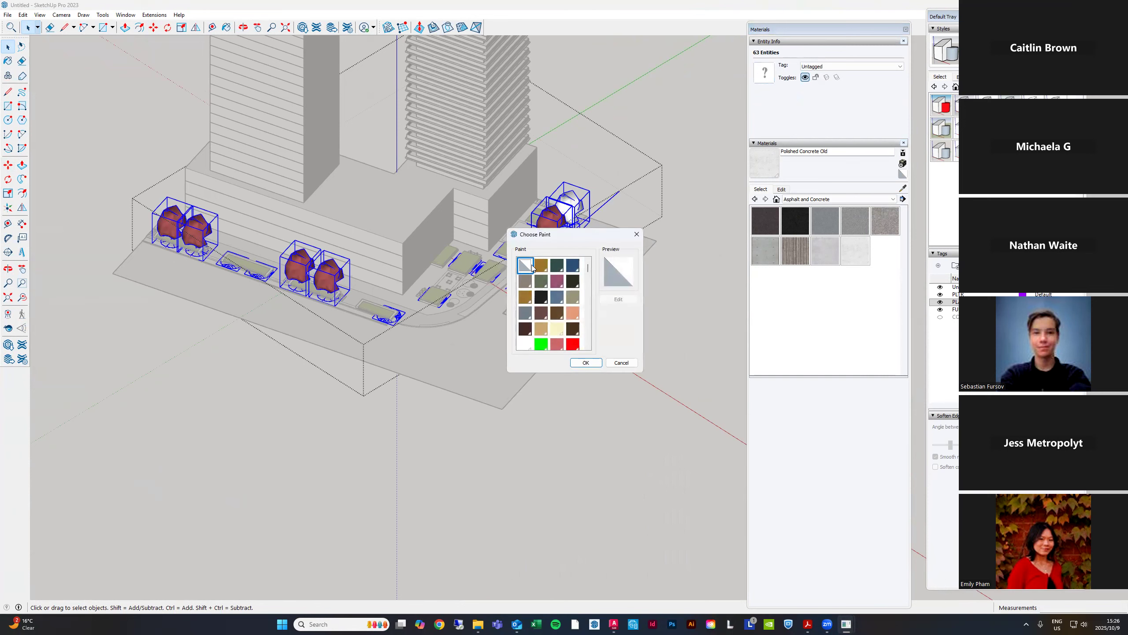
left_click(579, 361)
left_click(663, 183)
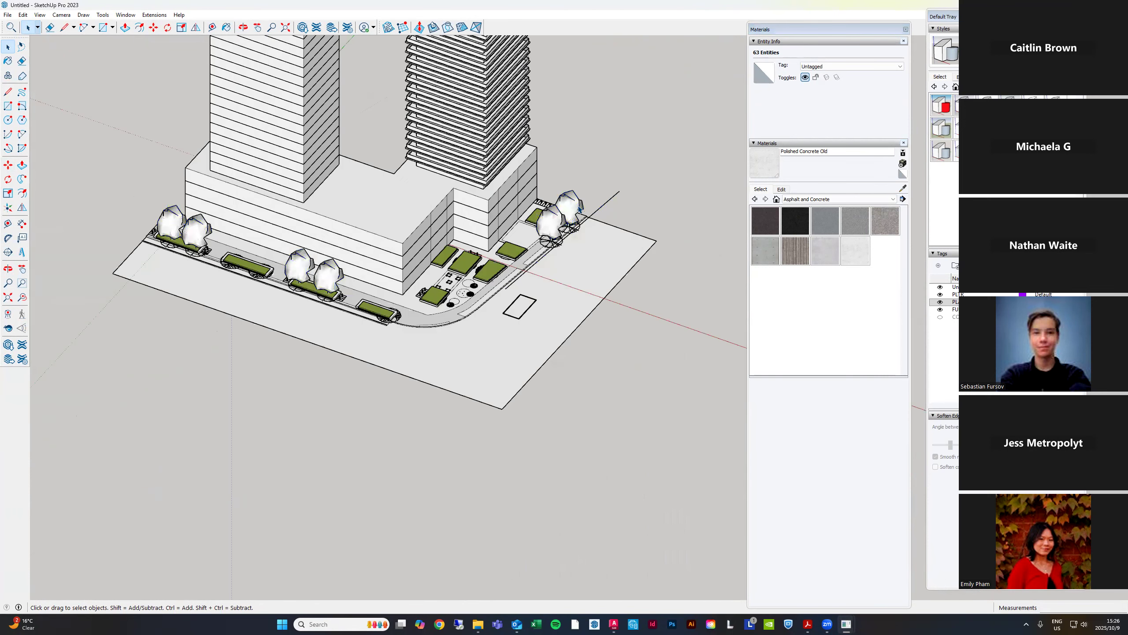
Reopen the planting group and enter the farthest tree's symbol component for editing
scroll(574, 205, "up", 2)
double_click(574, 207)
left_click(574, 207)
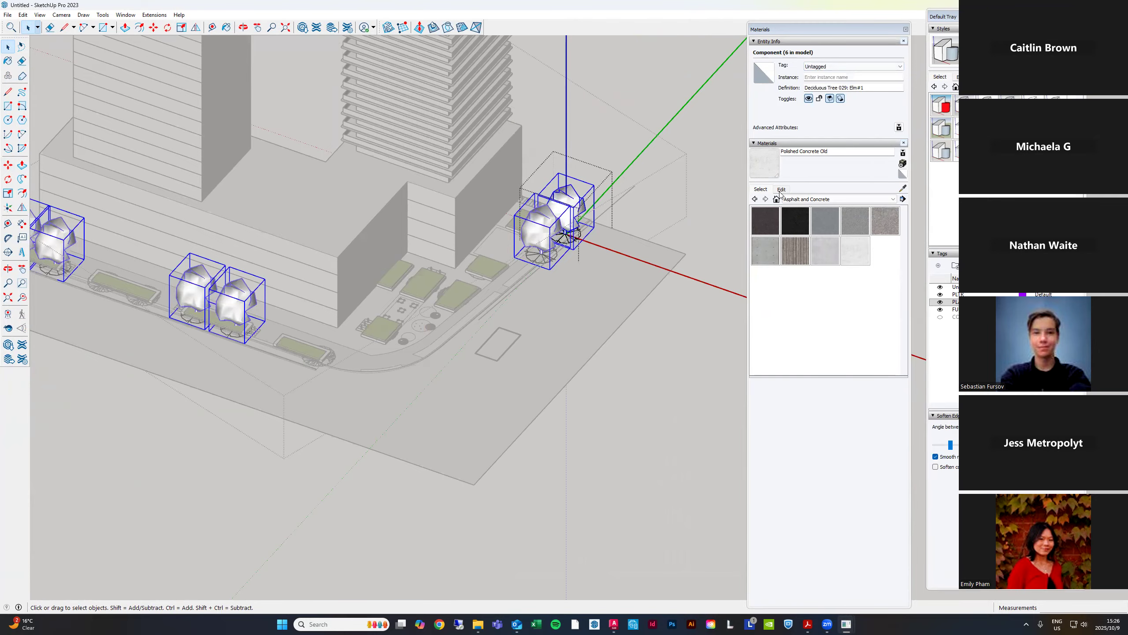
scroll(570, 210, "up", 2)
key("Escape")
double_click(574, 196)
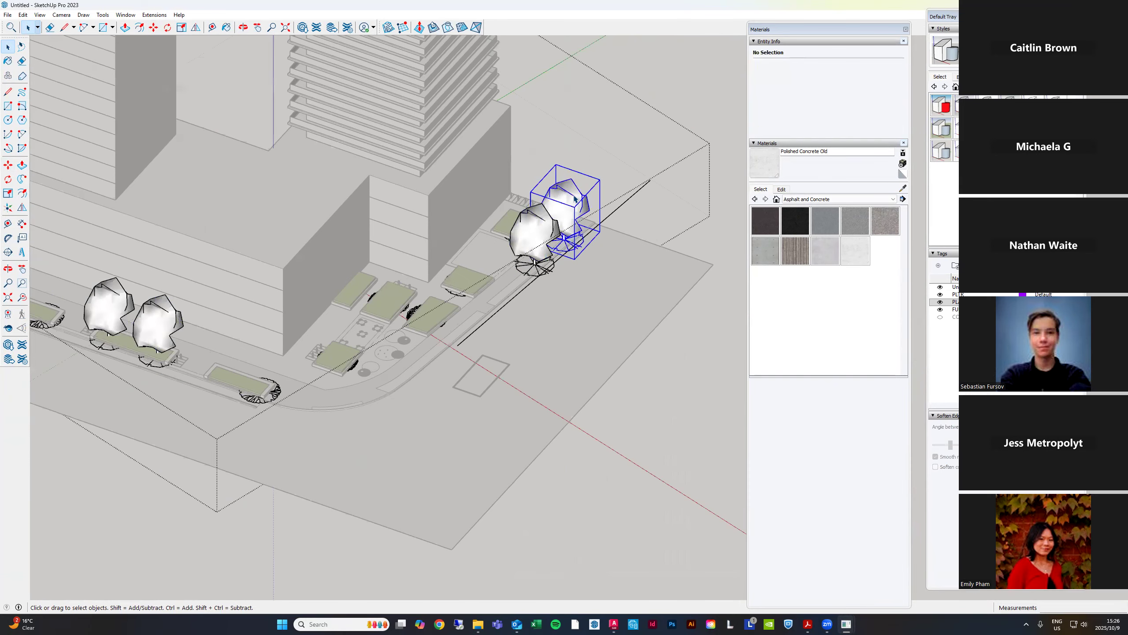
Paint the tree with the dark olive Color E08 from the Colors collection, then exit the open components
left_click(785, 200)
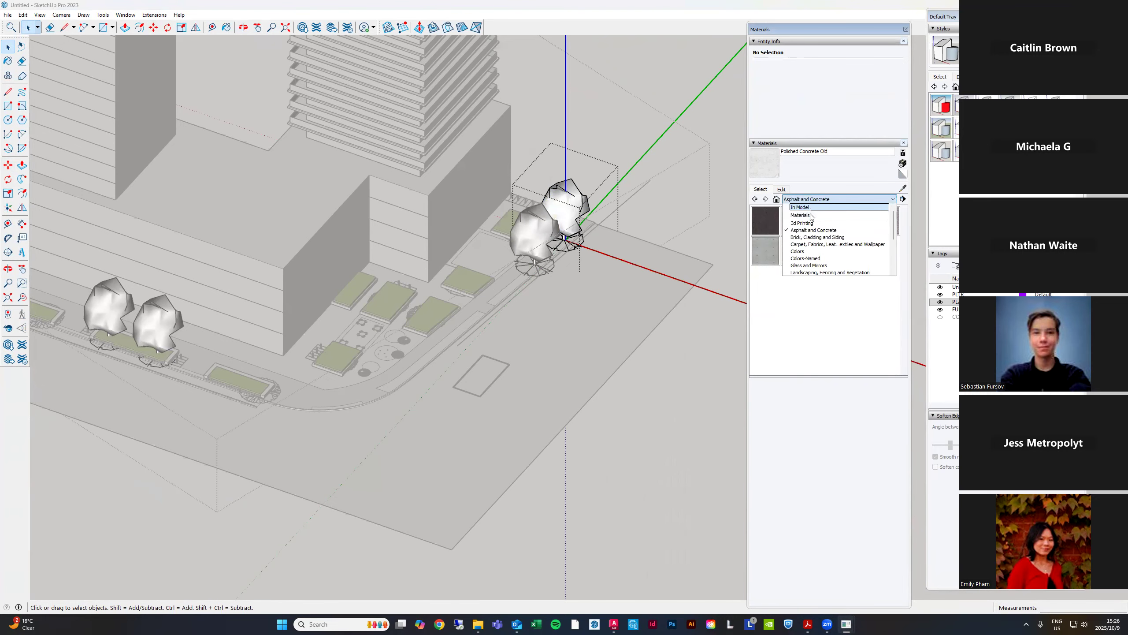
left_click(806, 251)
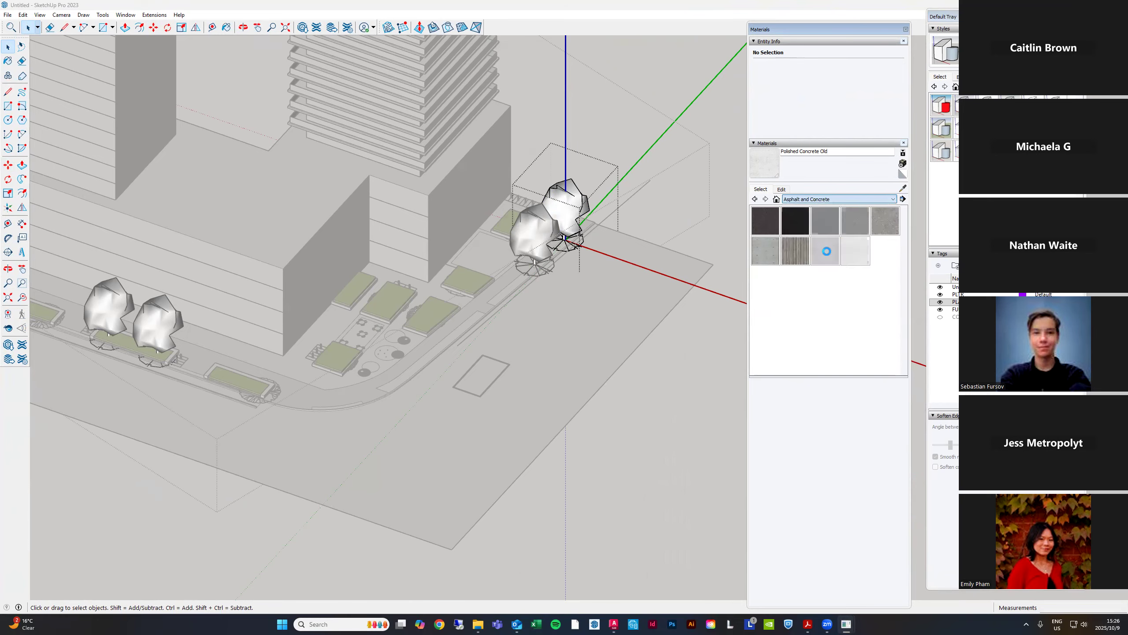
scroll(829, 275, "down", 5)
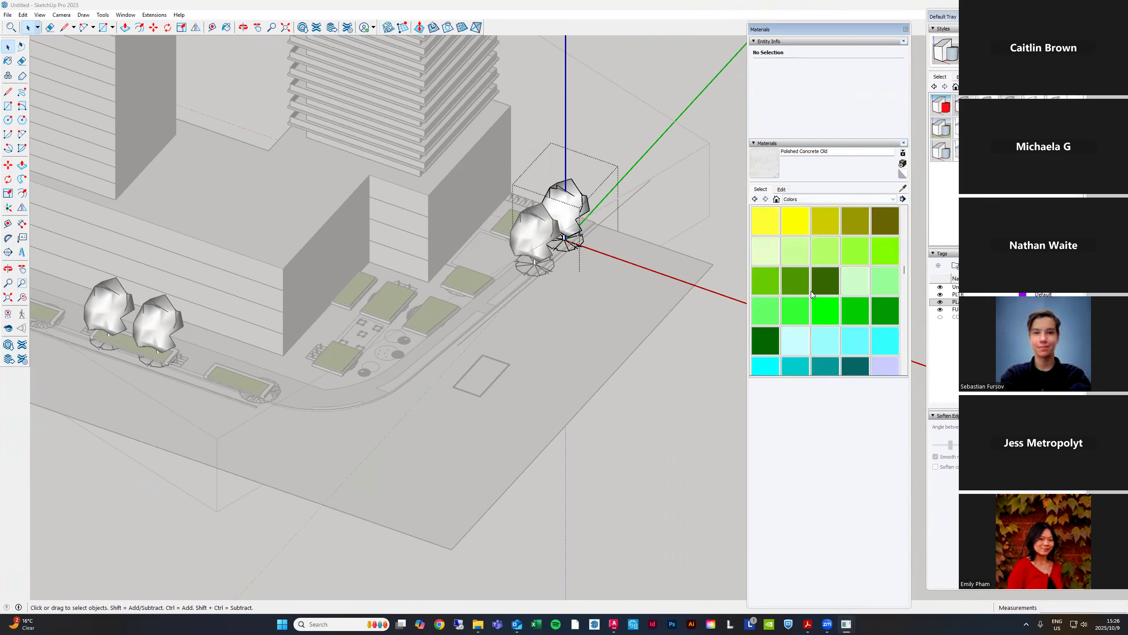
left_click(801, 253)
left_click(574, 254)
mouse_move(576, 254)
middle_mouse_down()
mouse_move(498, 174)
mouse_move(491, 149)
mouse_move(502, 176)
middle_mouse_up()
left_click(885, 220)
left_click(607, 224)
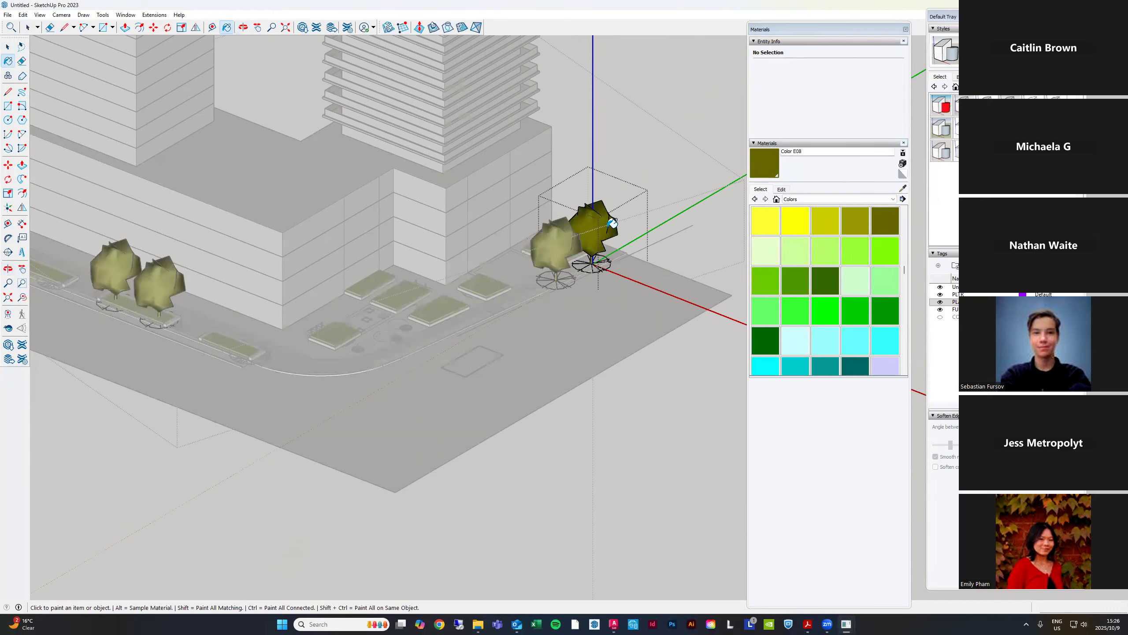
scroll(607, 225, "up", 4)
key("space")
key("Escape")
key("Escape")
Open the planting group and the tree symbol component at the corner end of the roadside planter
scroll(629, 242, "down", 3)
mouse_move(590, 170)
middle_mouse_down()
mouse_move(619, 130)
mouse_move(702, 332)
mouse_move(495, 375)
mouse_move(443, 357)
middle_mouse_up()
scroll(302, 373, "up", 4)
double_click(433, 355)
double_click(433, 355)
scroll(424, 342, "down", 2)
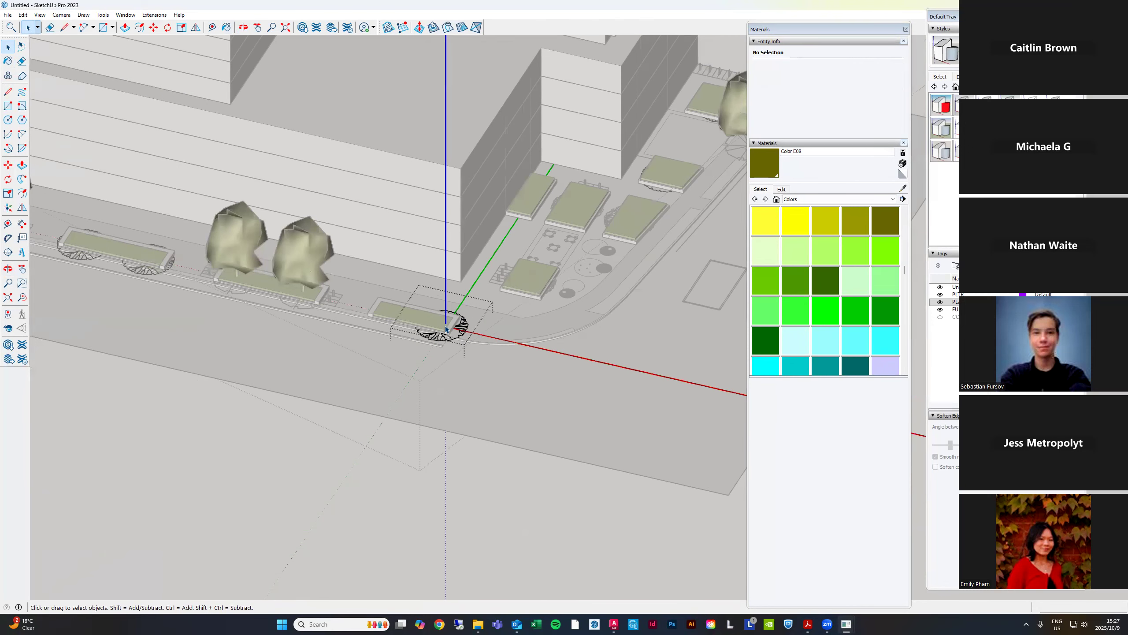
scroll(417, 336, "down", 1)
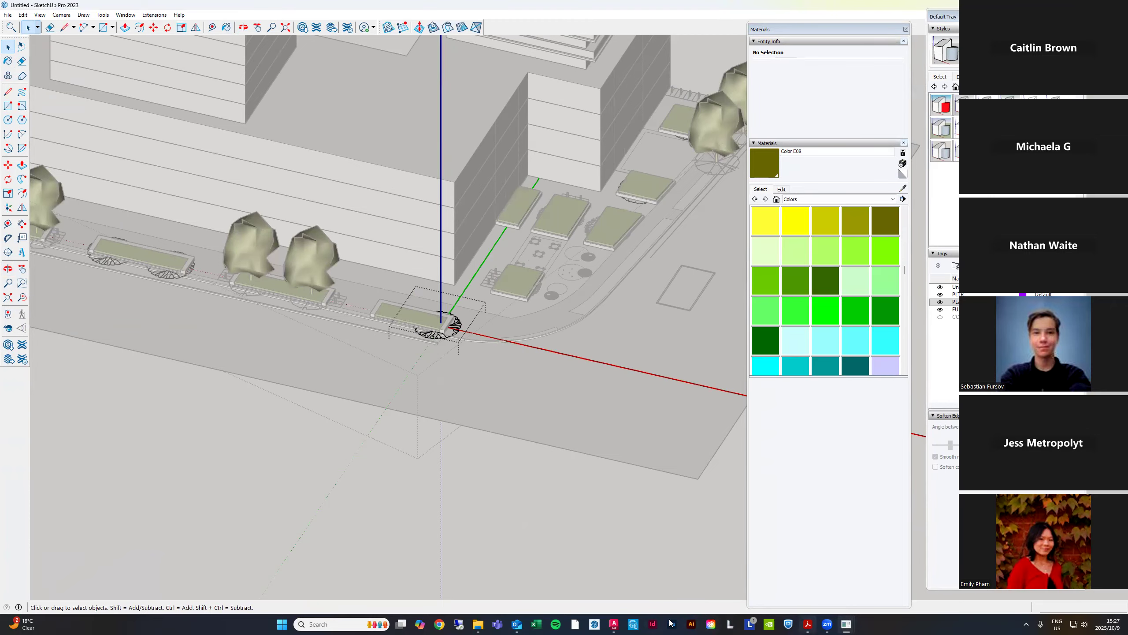
Switch to the LIBRARY model, open the row of deciduous trees, and copy the tree at its end
mouse_move(847, 624)
left_click(906, 573)
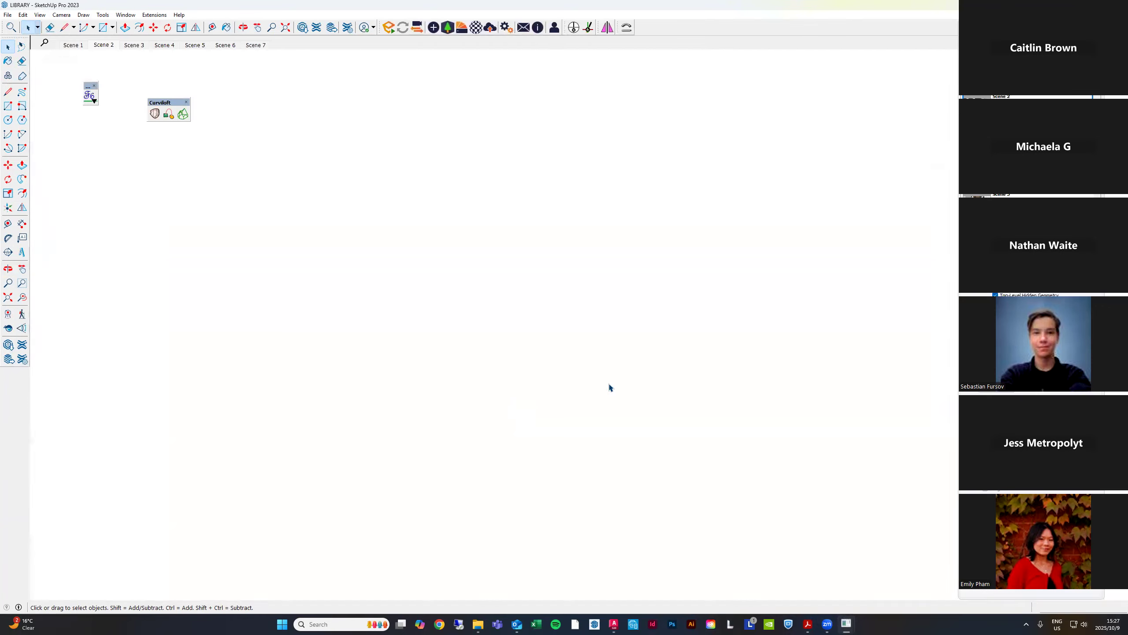
middle_click_drag(603, 340, 333, 283)
double_click(326, 286)
left_click(322, 287)
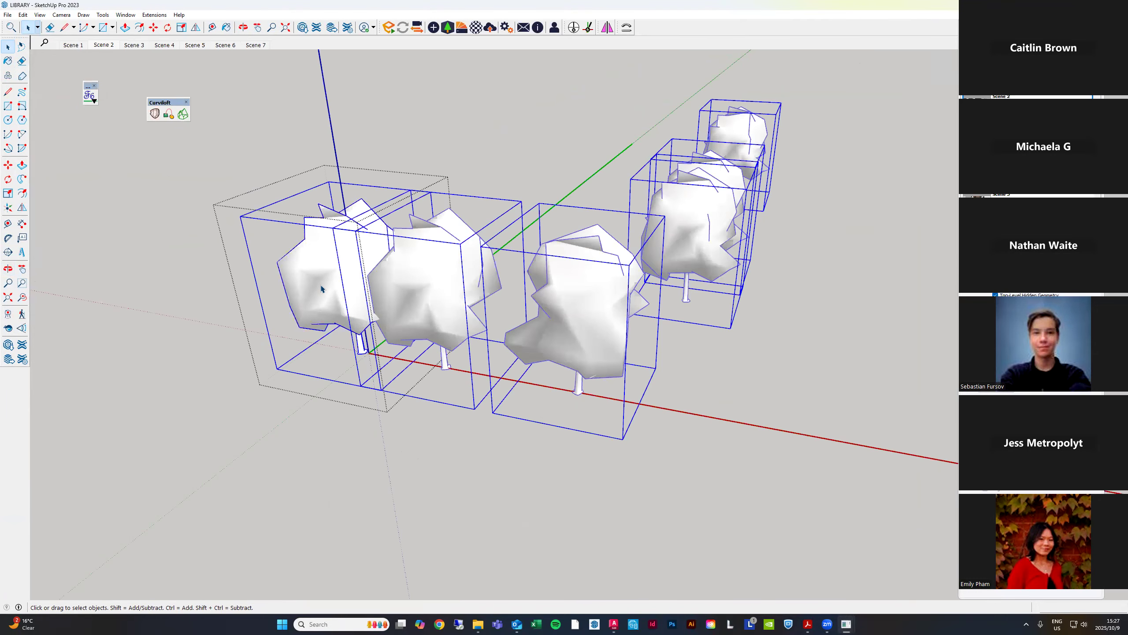
key("Escape")
left_click(323, 282)
double_click(324, 279)
left_click(324, 280)
Return to the podium model and paste the copied deciduous tree onto the centre of the open 2D tree symbol
key("super+Down")
key("super+Down")
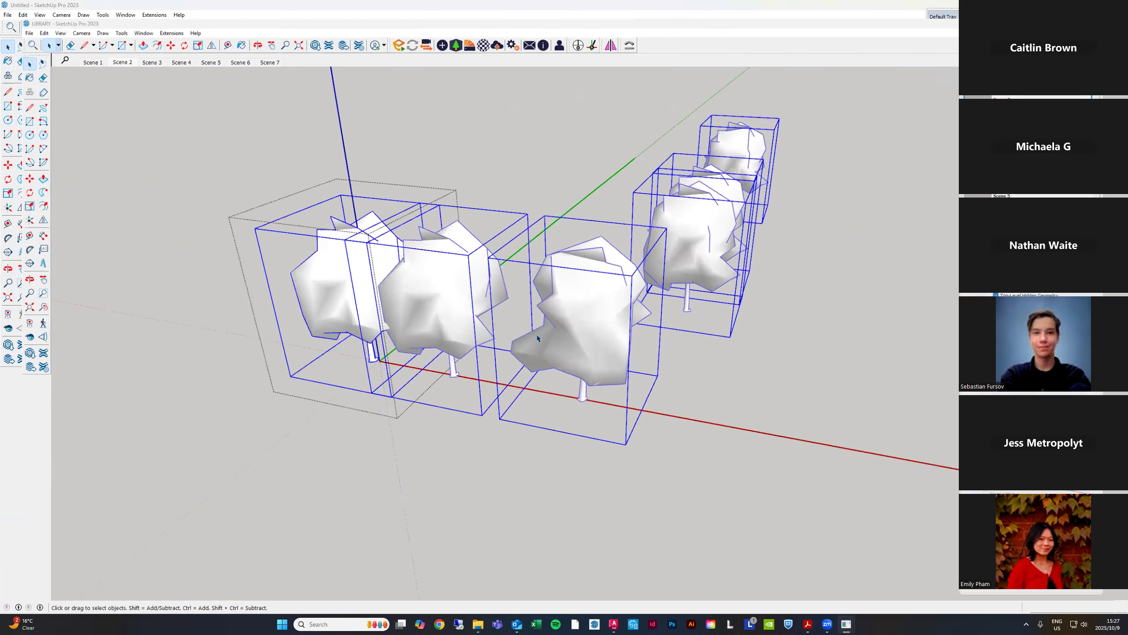
scroll(466, 326, "up", 4)
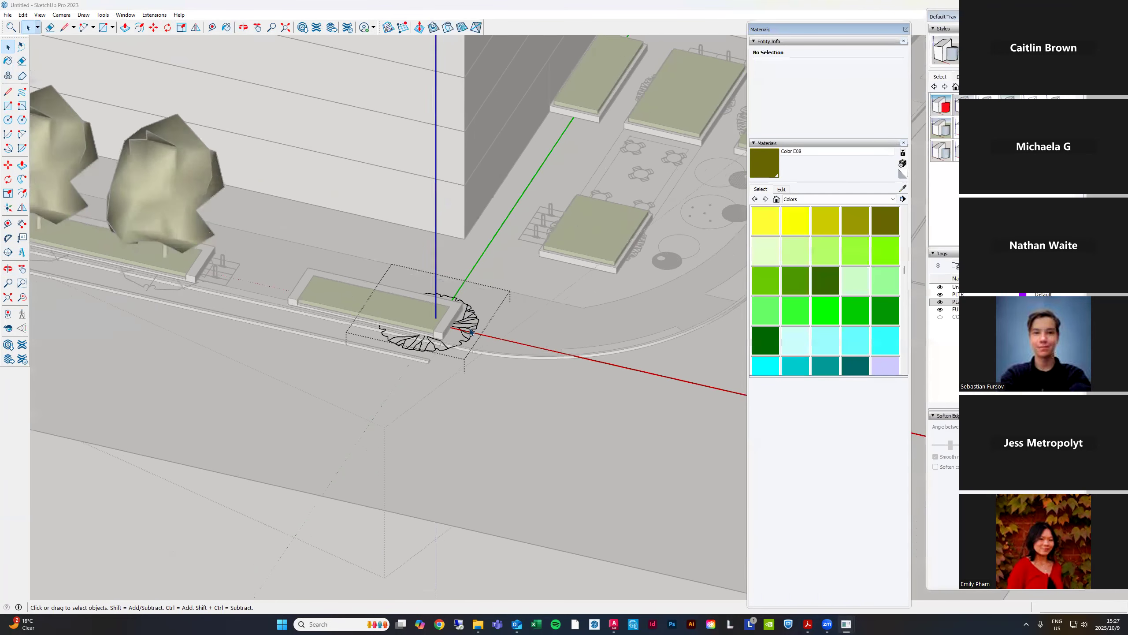
left_click(471, 327)
key("i")
scroll(438, 316, "up", 3)
key("ctrl+v")
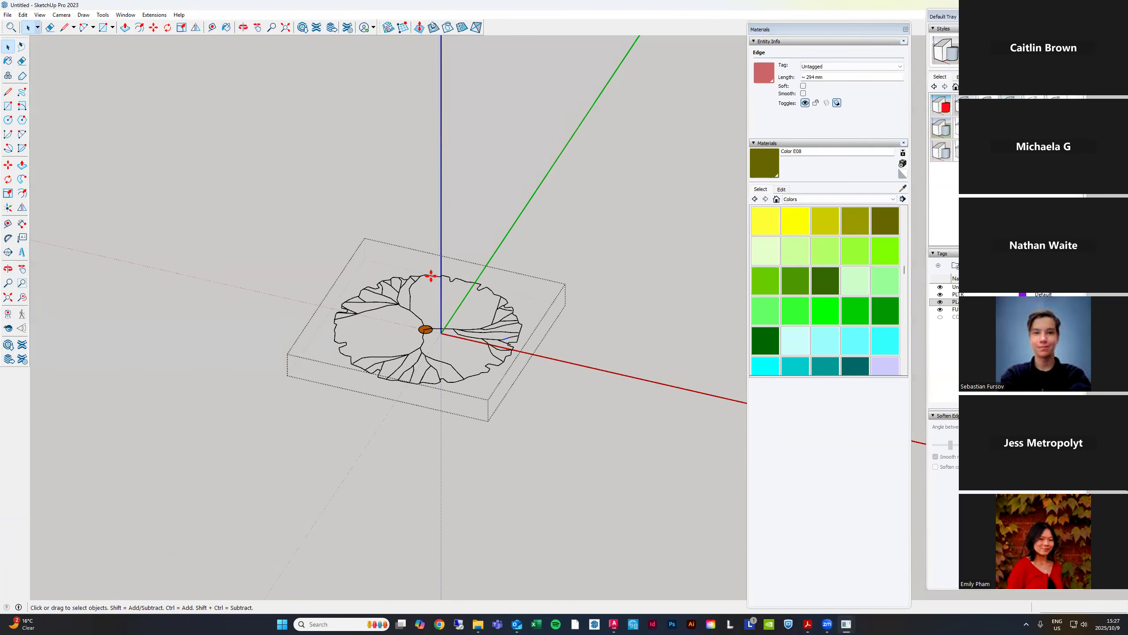
left_click(279, 364)
key("space")
scroll(484, 307, "down", 4)
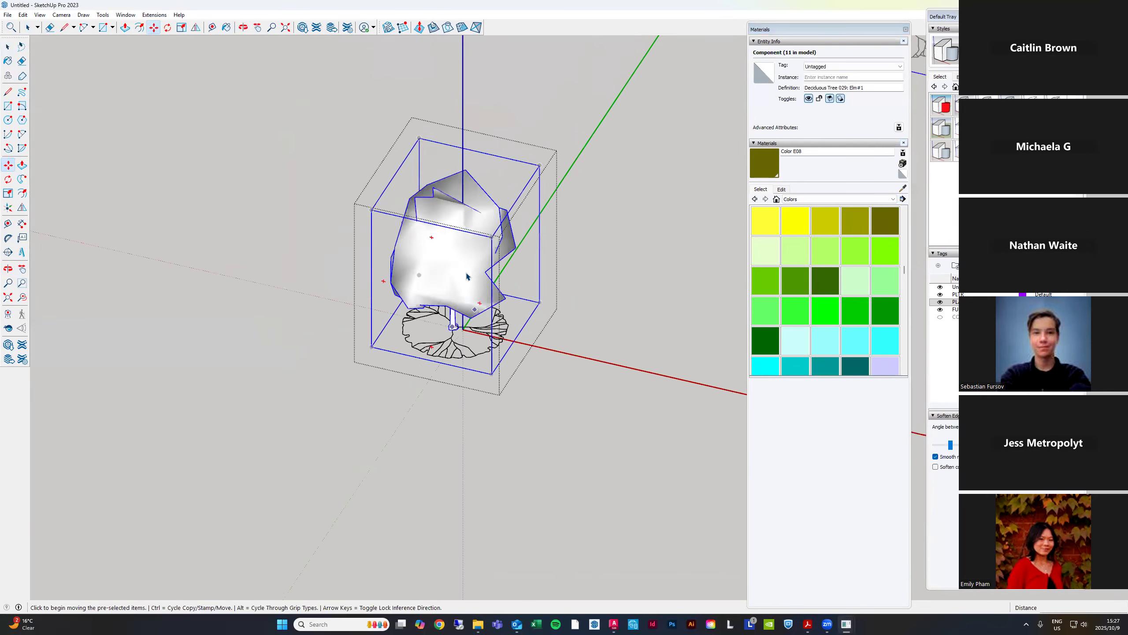
Paint the pasted tree with the dark green Color F08 from the Colors collection, then exit the open component and group
double_click(471, 275)
left_click(471, 274)
left_click(470, 275)
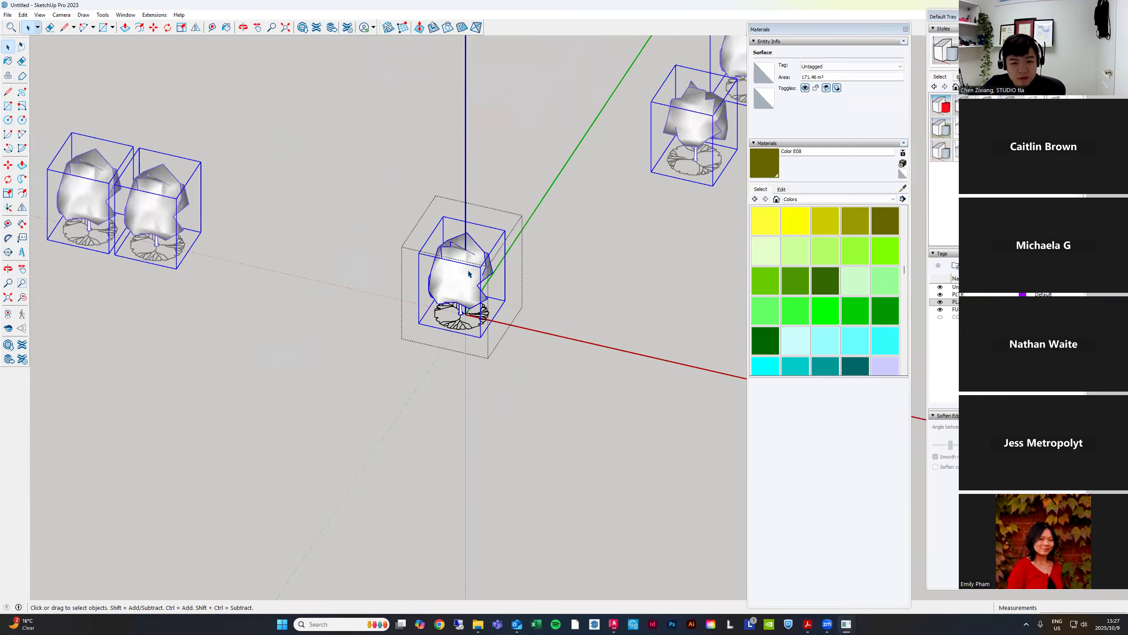
key("b")
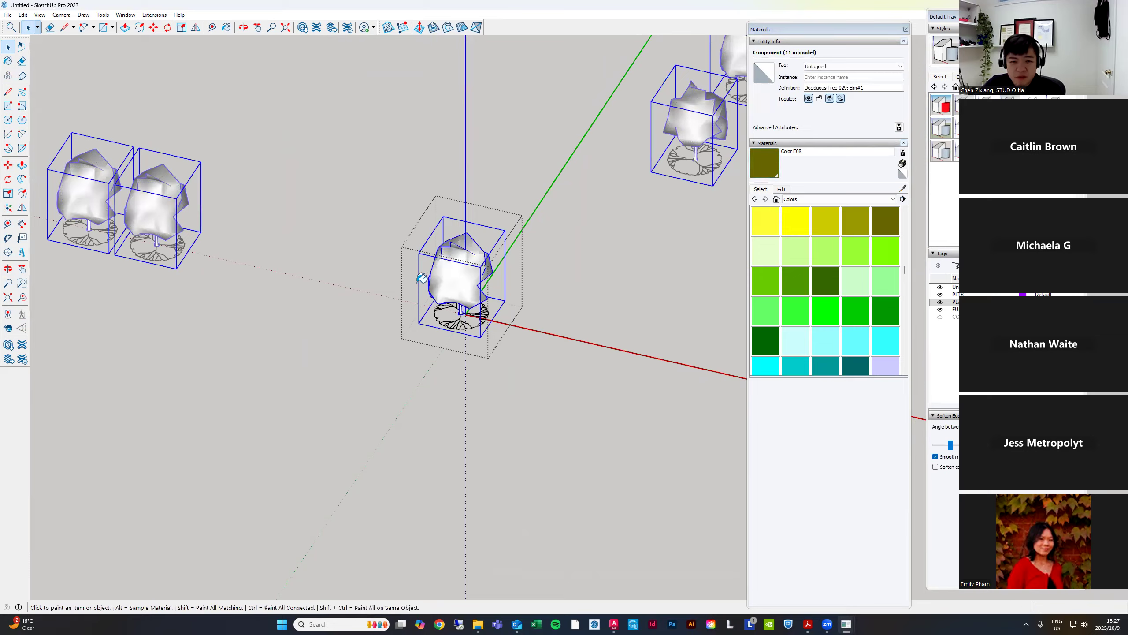
scroll(822, 234, "up", 1)
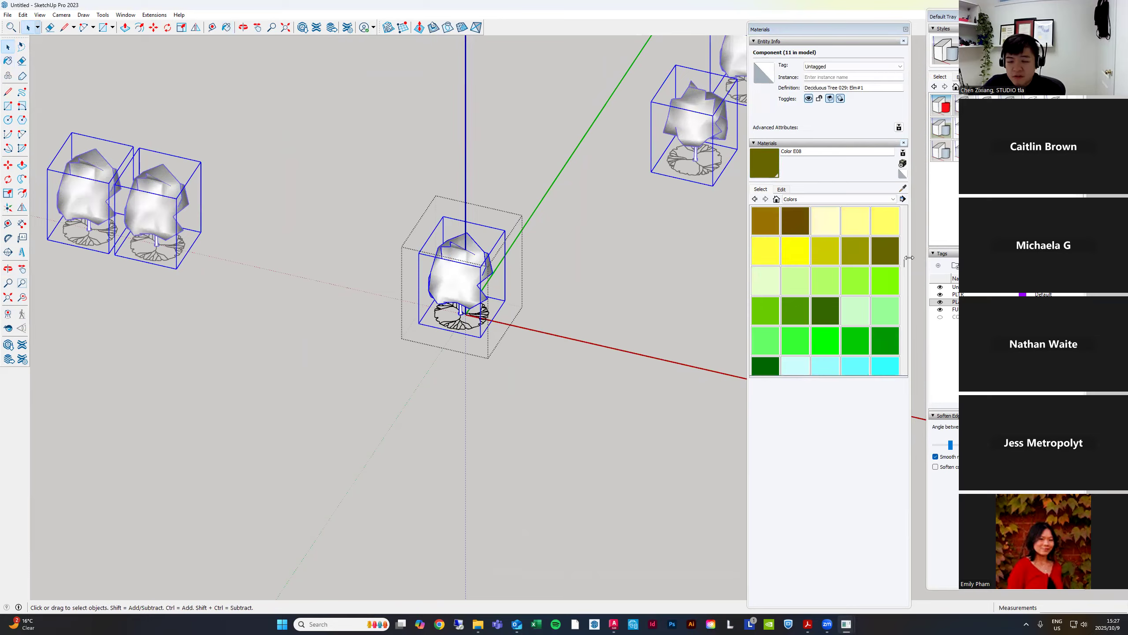
scroll(878, 282, "down", 1)
left_click(826, 280)
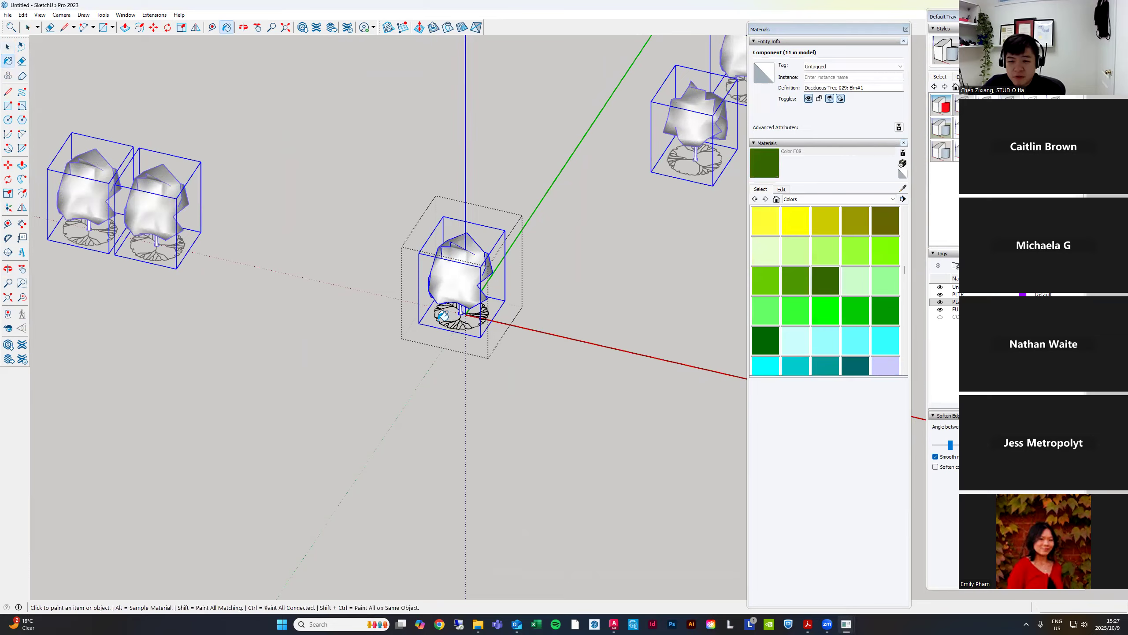
left_click(483, 277)
key("space")
key("Escape")
scroll(462, 272, "down", 3)
middle_click_drag(431, 272, 408, 267)
left_click(407, 370)
Examine the coloured street trees, planters and corner plaza around the podium from several distances and angles
scroll(406, 370, "down", 1)
scroll(551, 246, "down", 3)
middle_click_drag(554, 88, 553, 327)
scroll(378, 353, "up", 3)
scroll(297, 383, "up", 3)
scroll(316, 409, "up", 2)
middle_click_drag(316, 409, 429, 395)
scroll(355, 411, "down", 2)
scroll(395, 416, "up", 2)
scroll(400, 424, "down", 4)
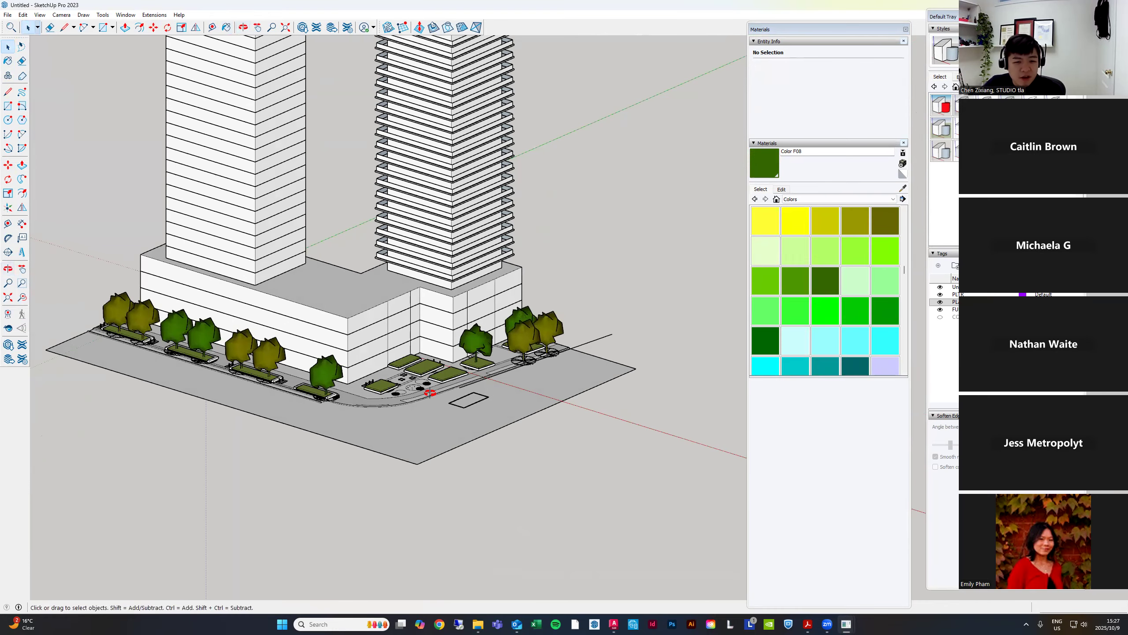
scroll(422, 399, "up", 6)
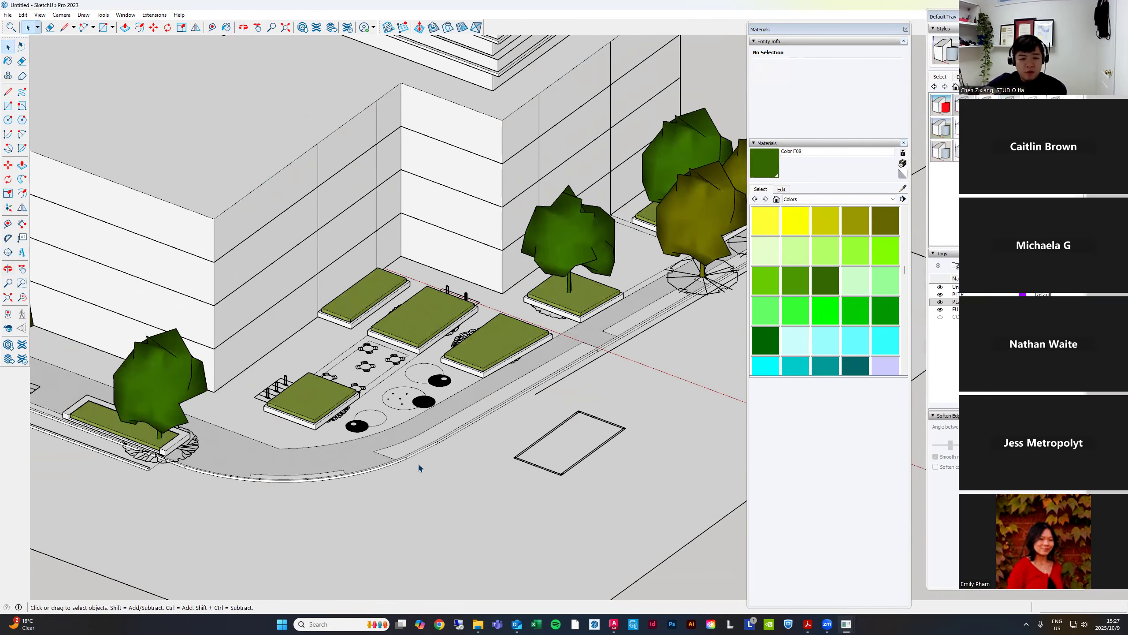
scroll(364, 401, "up", 4)
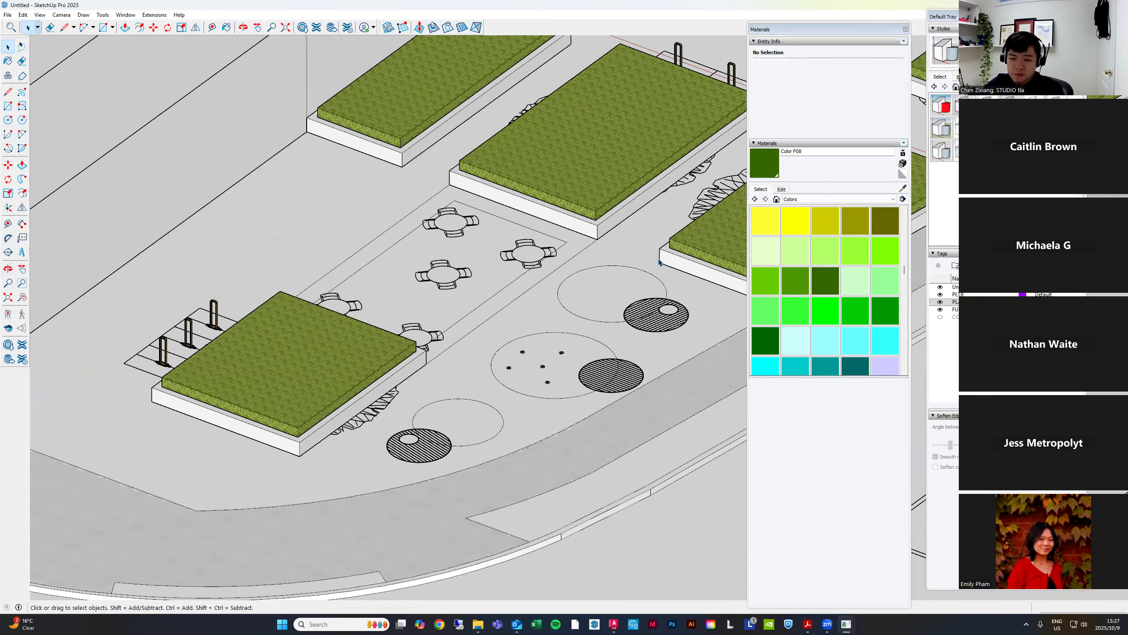
scroll(659, 262, "down", 2)
scroll(658, 263, "down", 3)
scroll(659, 262, "up", 1)
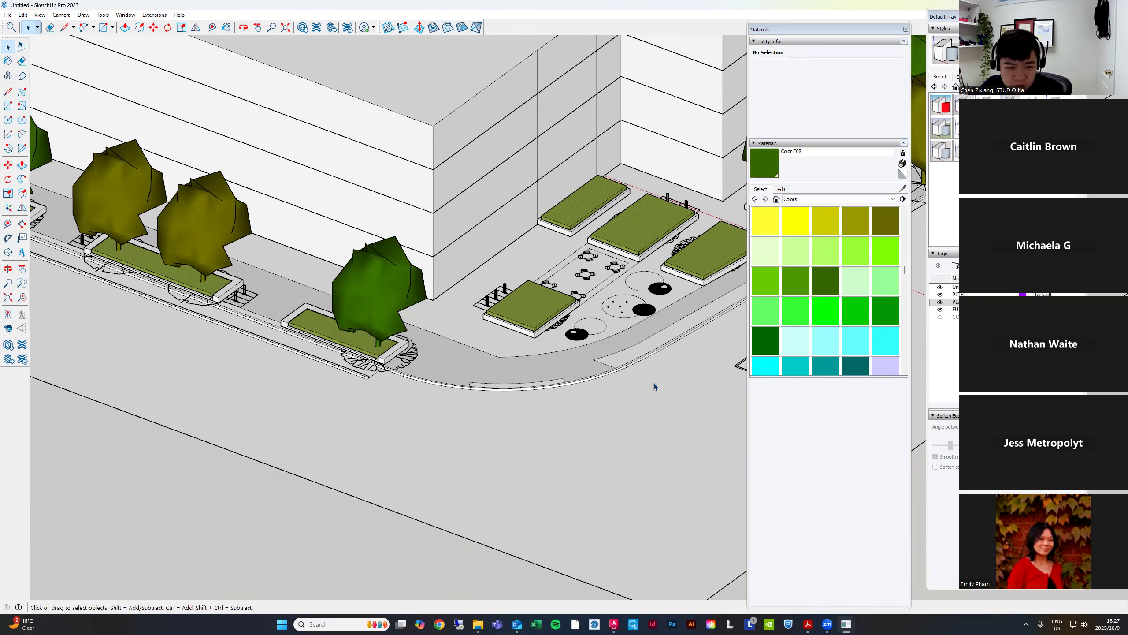
middle_click_drag(566, 368, 538, 412)
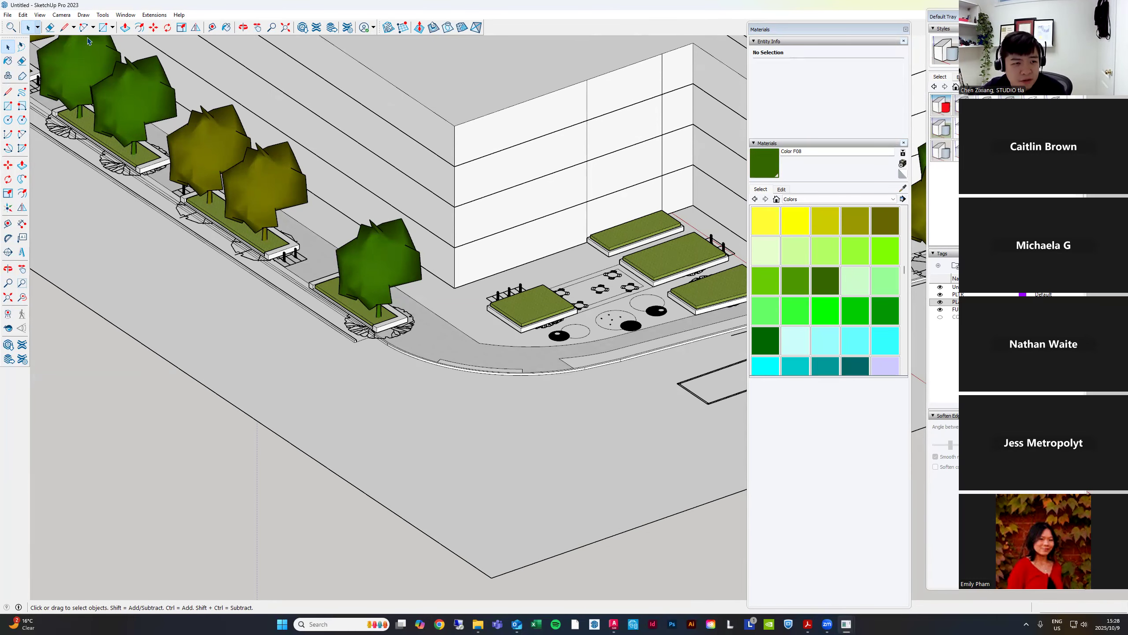
Switch the camera from parallel projection to Perspective and frame the whole two-tower model from above the street corner
left_click(84, 16)
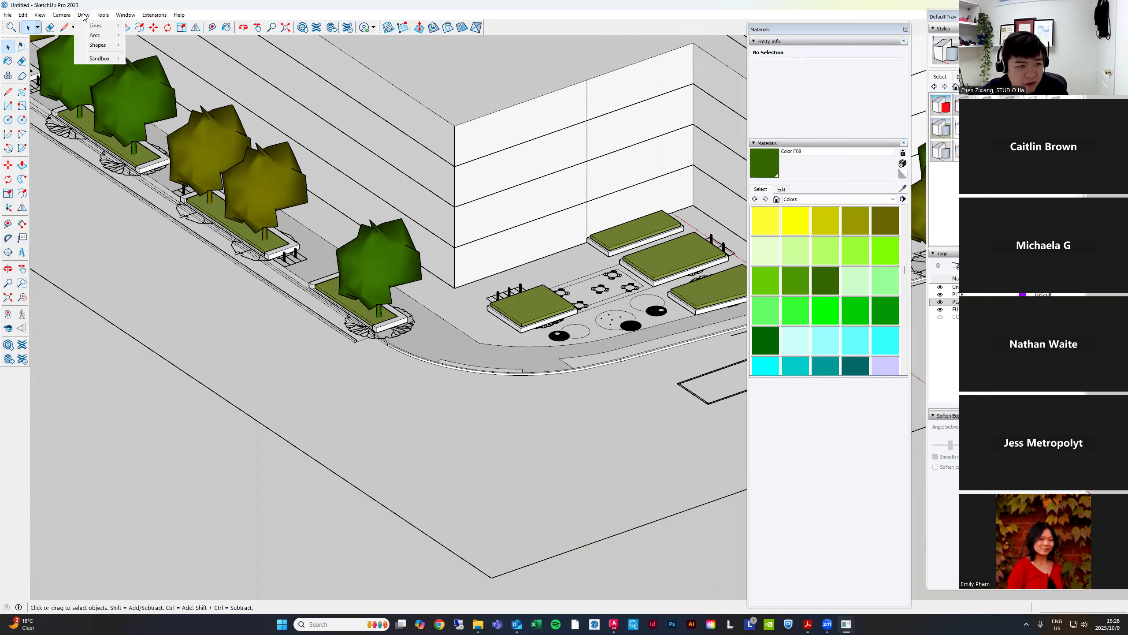
mouse_move(61, 13)
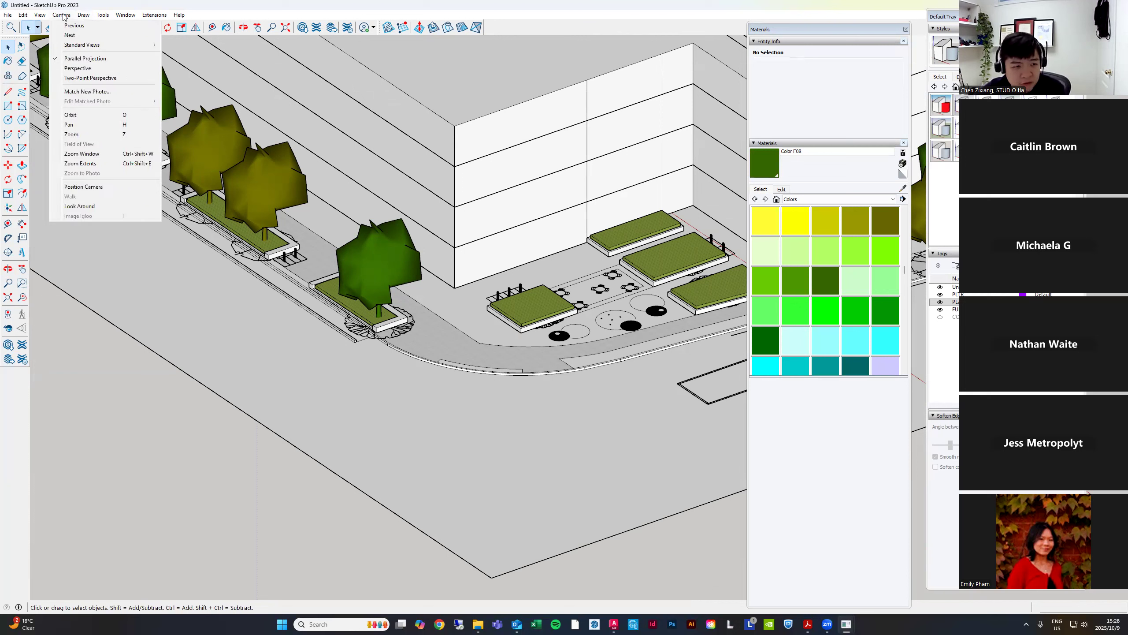
left_click(78, 68)
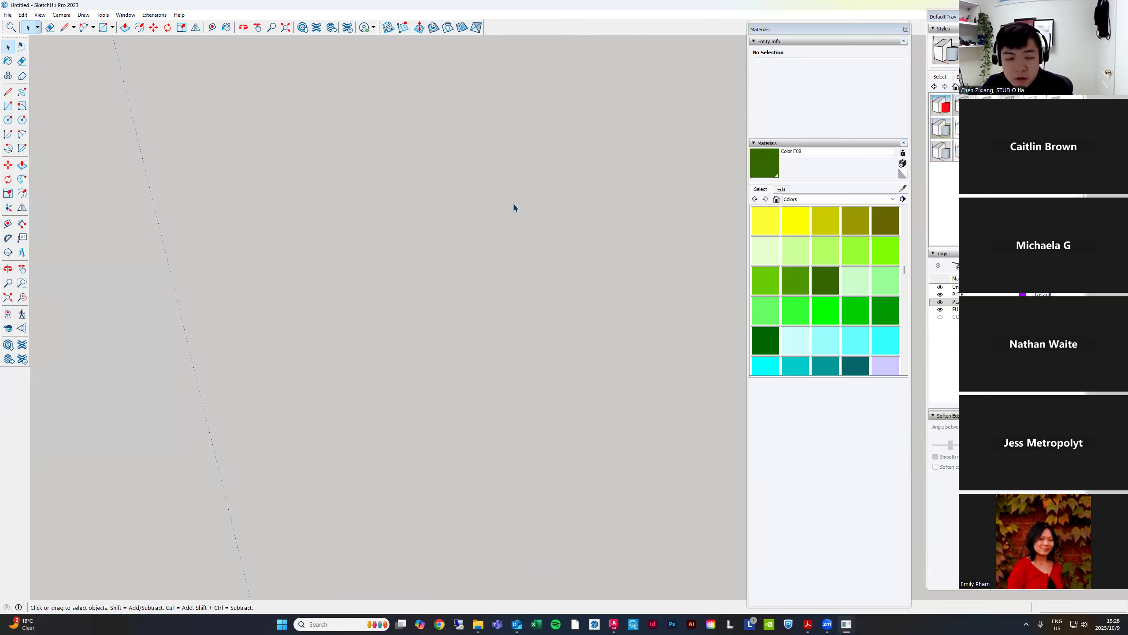
left_click(7, 298)
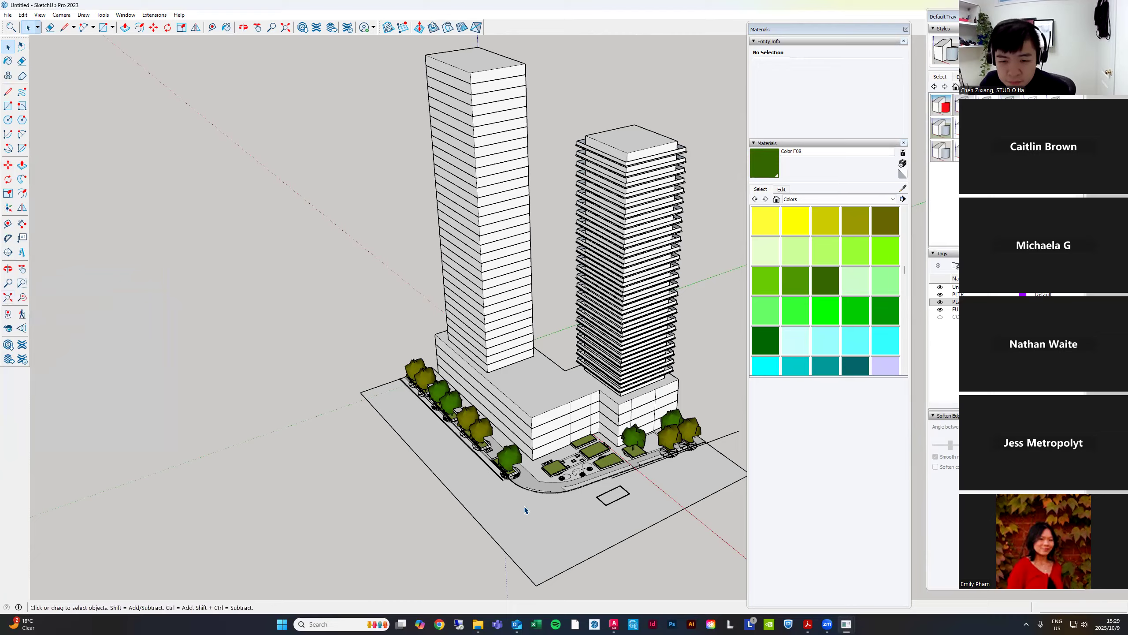
mouse_move(630, 496)
middle_mouse_down()
mouse_move(644, 515)
mouse_move(600, 516)
middle_mouse_up()
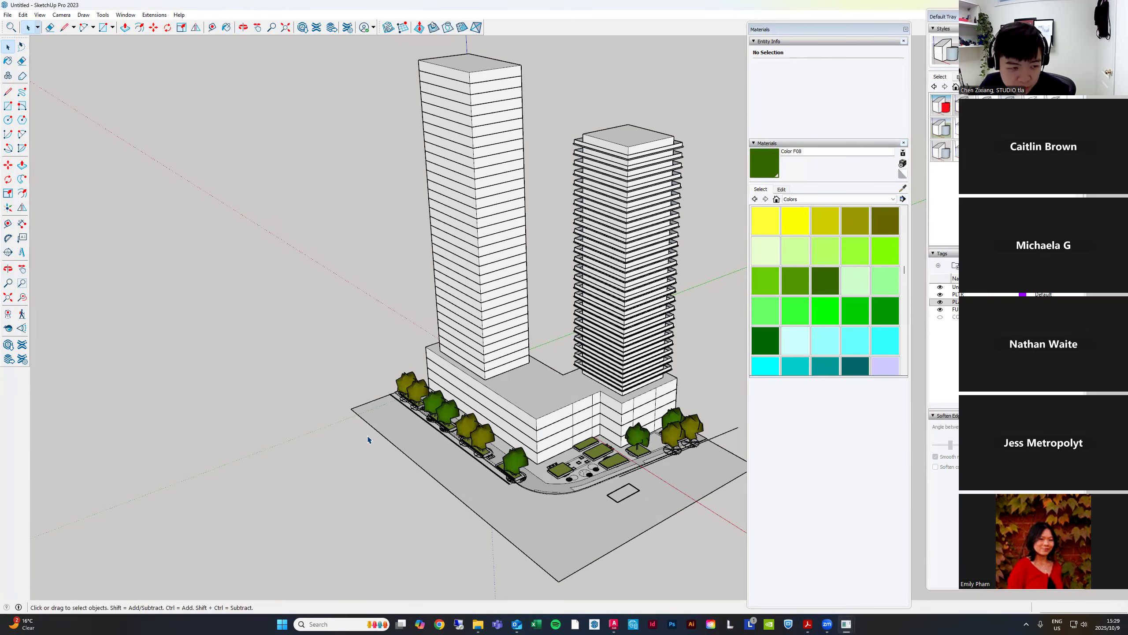